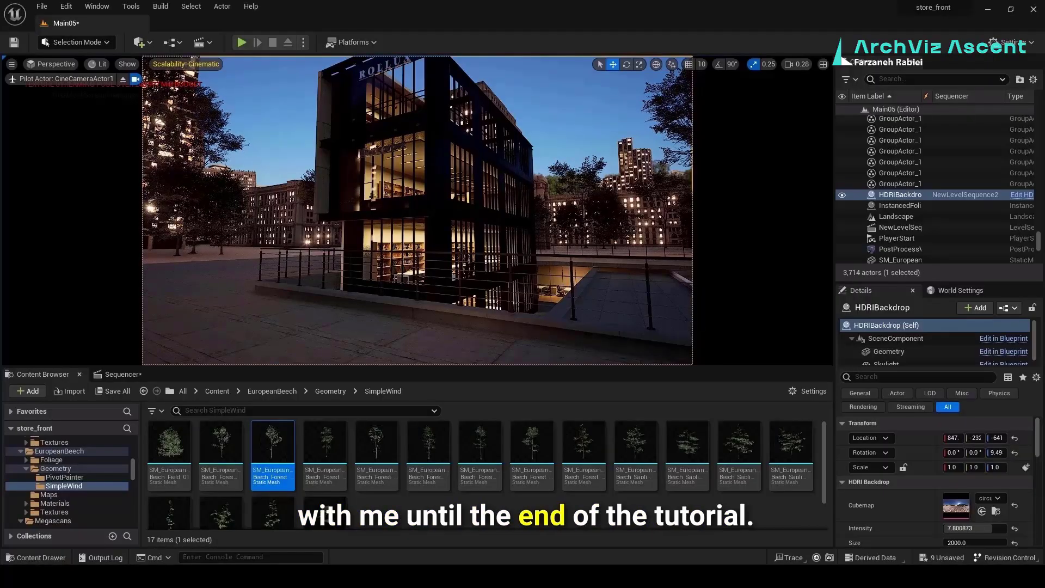
click(227, 228)
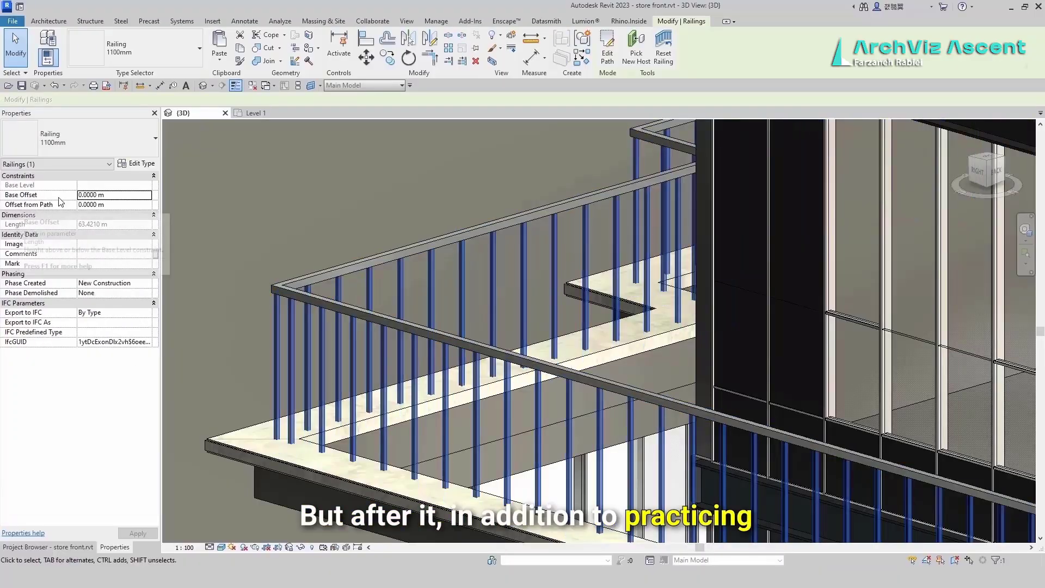
click(123, 196)
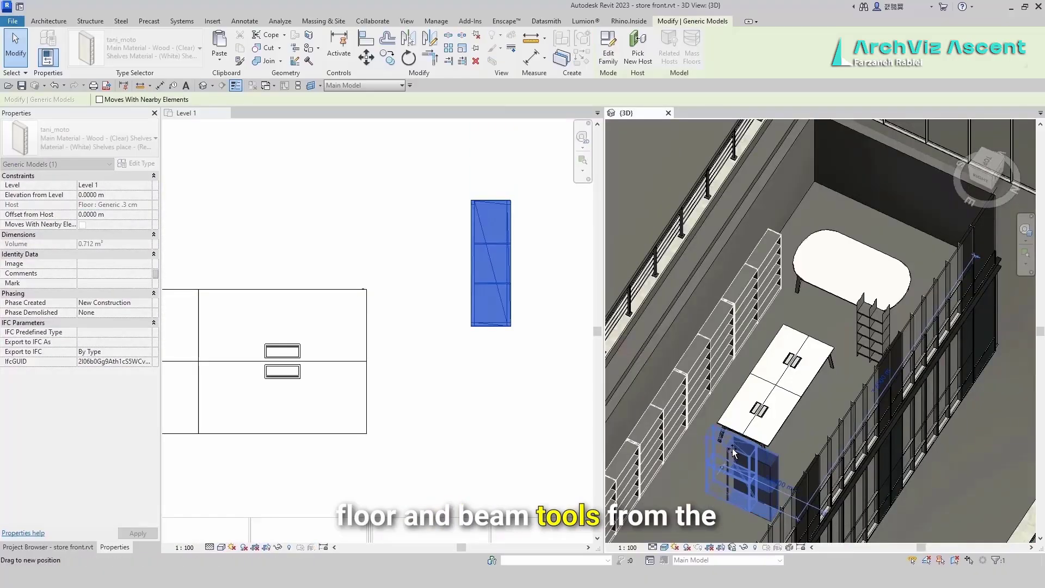
Reposition the three-bay shelf, the rectangular double desk and the small white shelf in the Level 1 floor plan.
drag(493, 326, 526, 383)
click(438, 403)
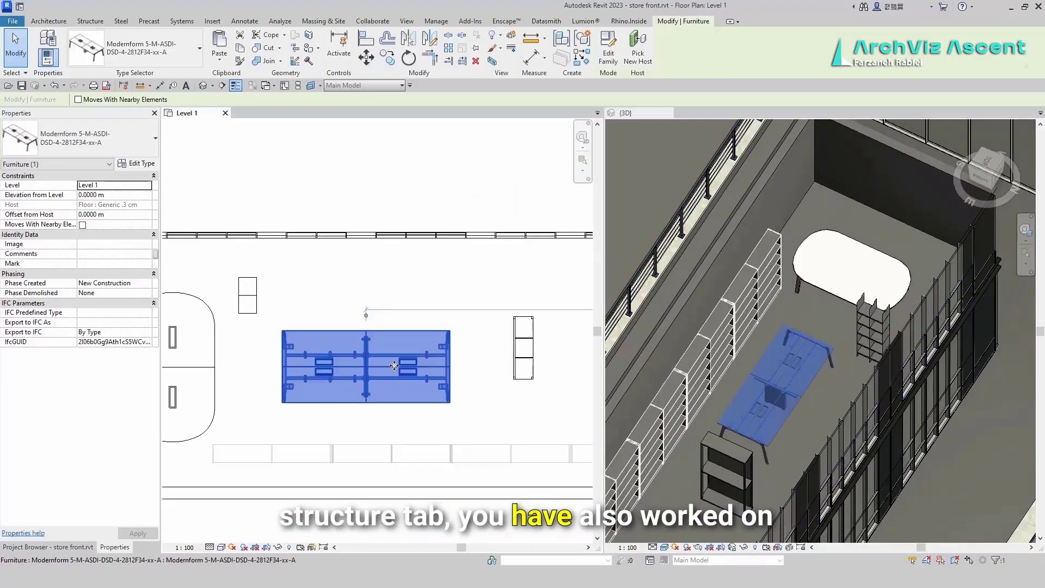
drag(439, 402, 443, 381)
middle_drag(266, 300, 385, 299)
click(367, 295)
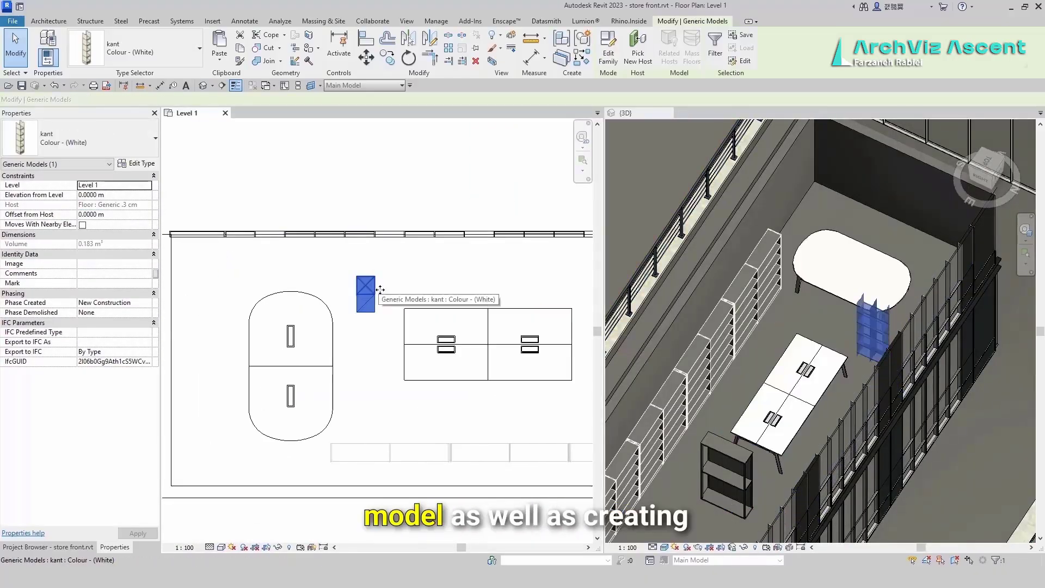
drag(367, 290, 367, 318)
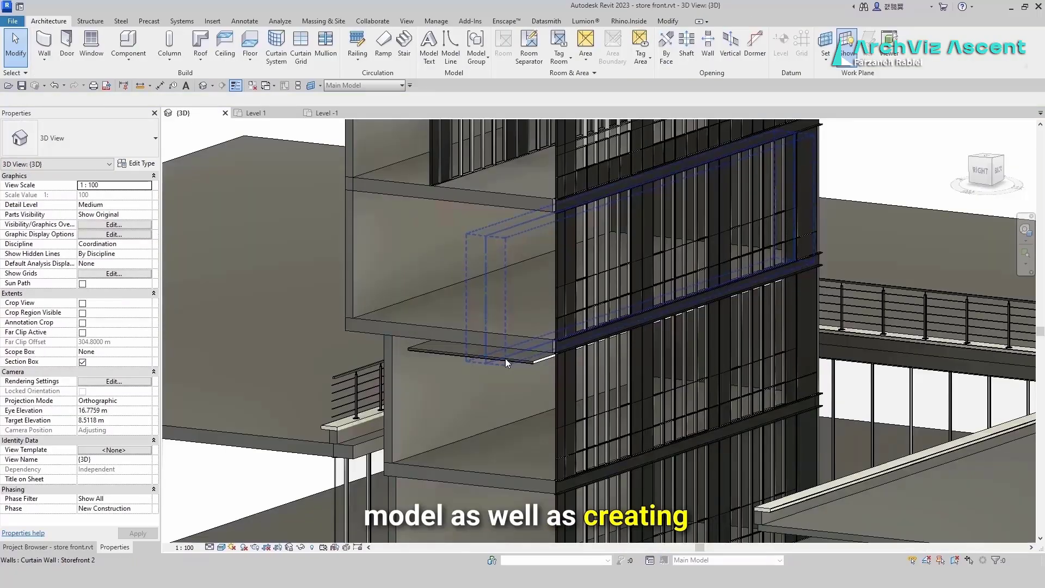
Select the compound ceiling under the overhanging floor and edit its height offset from Level 1.
click(505, 358)
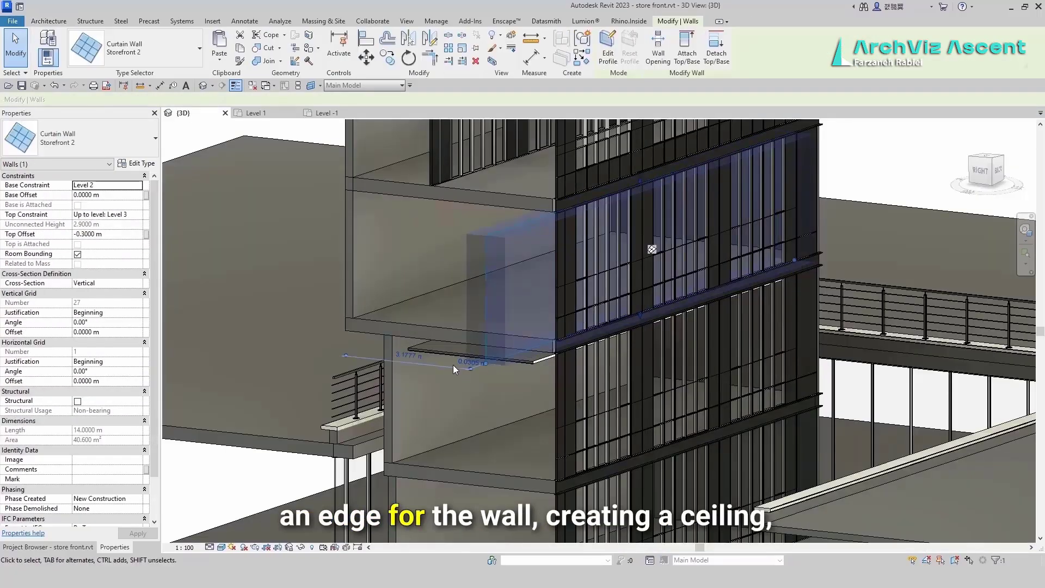
key(Escape)
click(448, 352)
scroll(448, 352, up, 3)
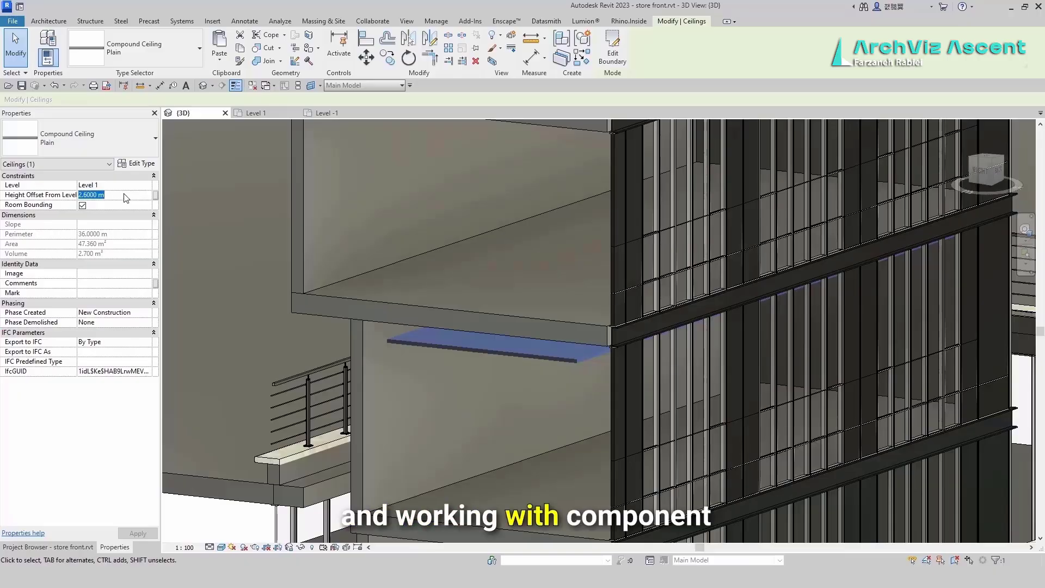
text(2.)
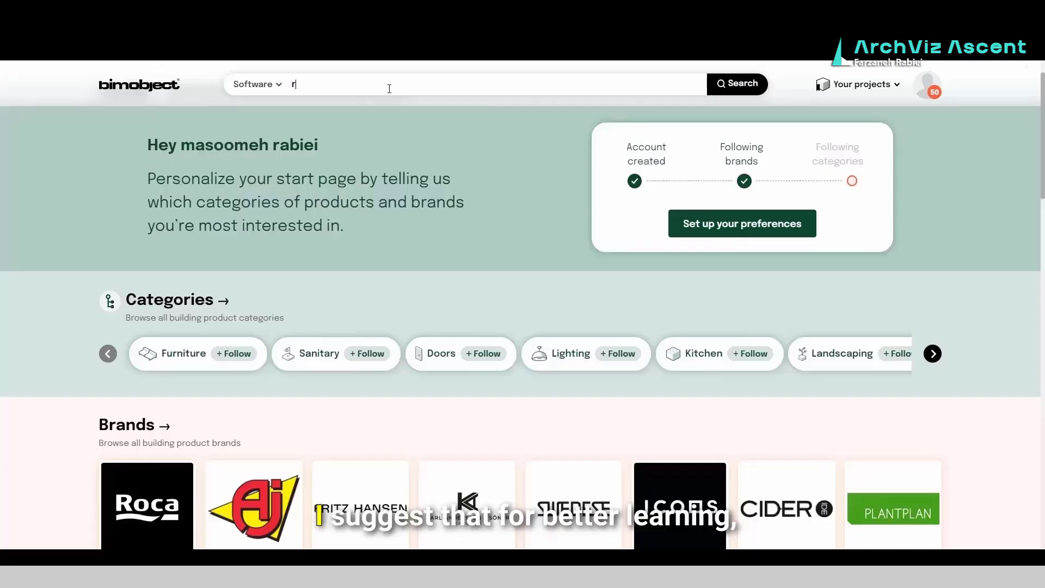
Search the BIMobject website for "railing" and browse the products in the Construction - Railing category.
text(ailing)
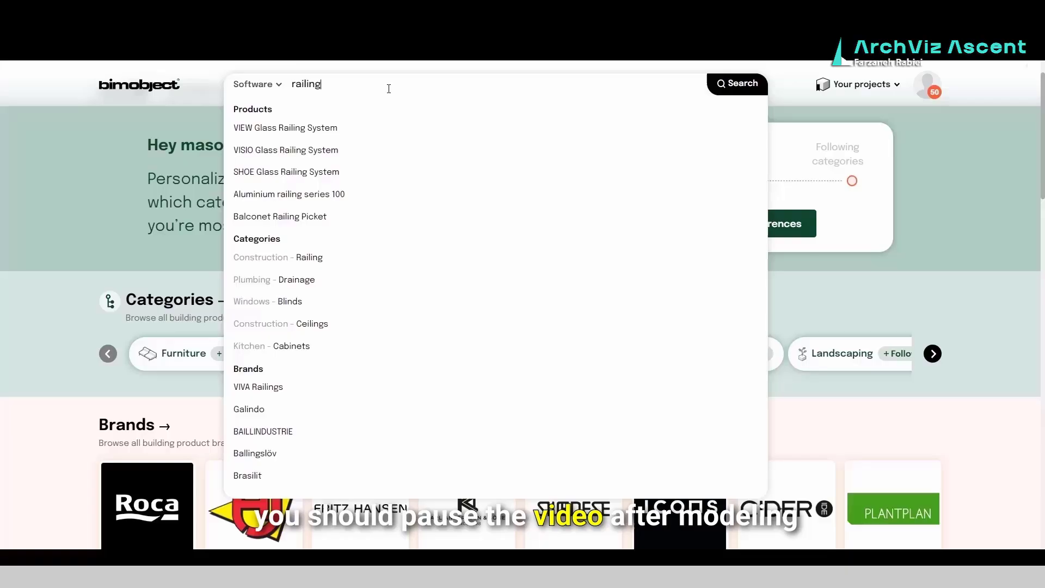
key(Return)
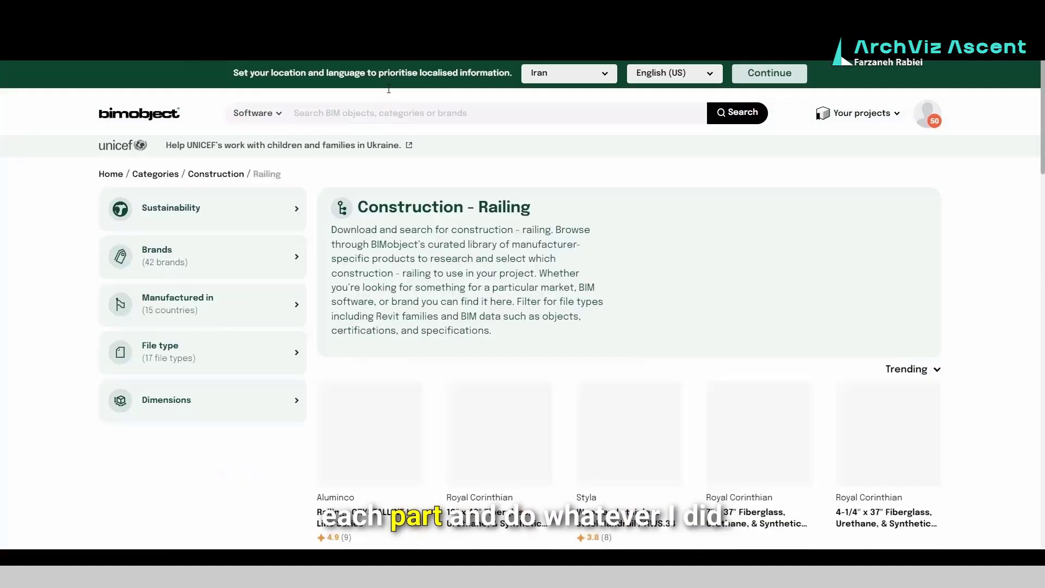
scroll(491, 325, down, 5)
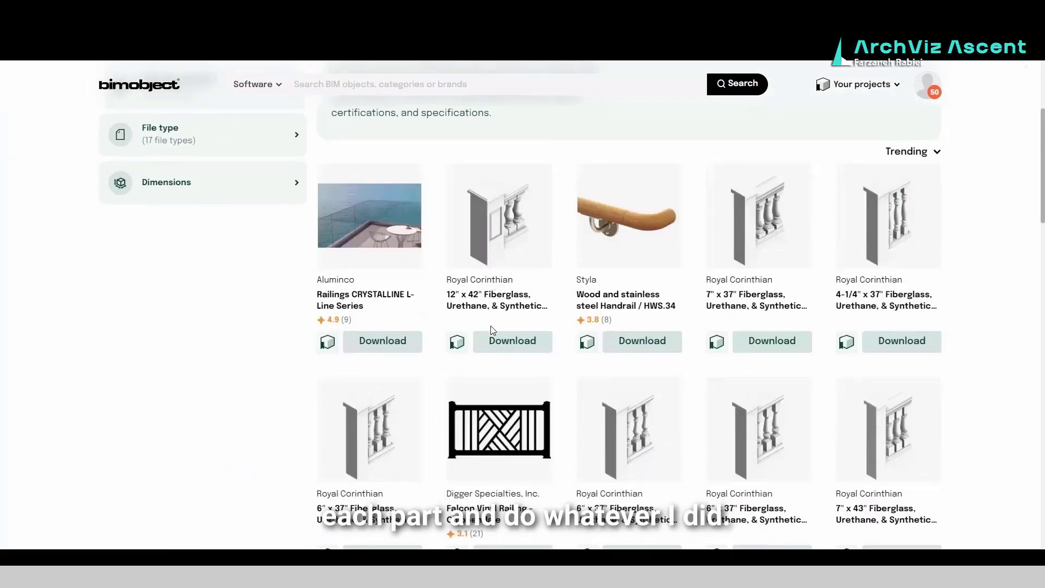
scroll(491, 325, down, 3)
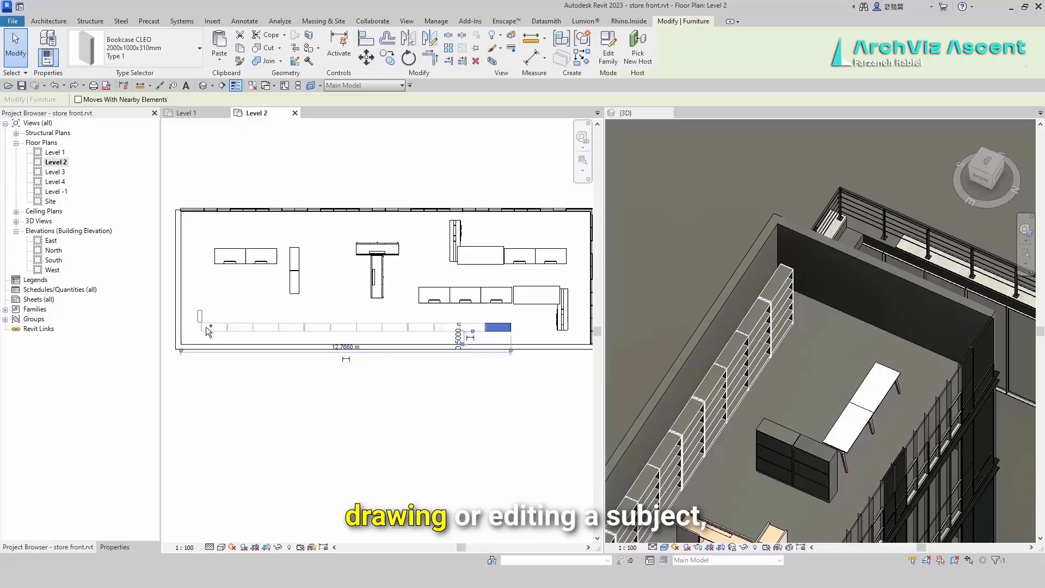
Move the row of CLEO bookcases closer to the long solid wall on Level 2 and remove the perpendicular end bookcase.
ctrl+drag(206, 327, 478, 335)
scroll(762, 240, down, 2)
click(746, 348)
scroll(740, 392, down, 2)
scroll(738, 414, up, 2)
click(512, 319)
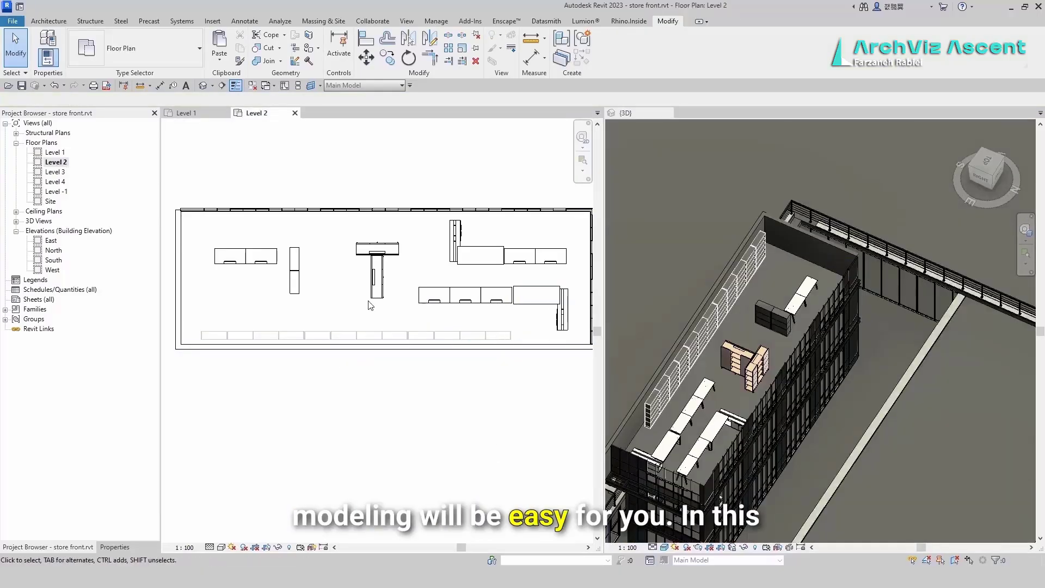
Mirror the pair of office desks across a horizontal axis to create a facing pair in the Level 2 plan.
click(295, 284)
click(343, 285)
drag(279, 270, 229, 251)
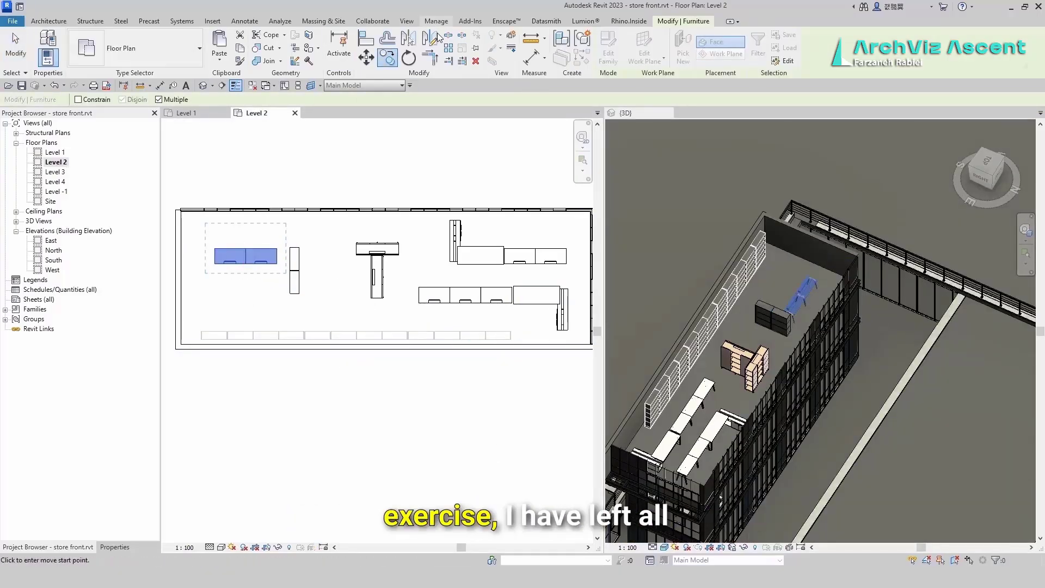
click(433, 37)
click(235, 276)
click(334, 276)
click(334, 273)
Move the double three-shelf bookcase from beside the two desk pairs to the short end wall.
drag(312, 294, 285, 231)
drag(297, 268, 200, 274)
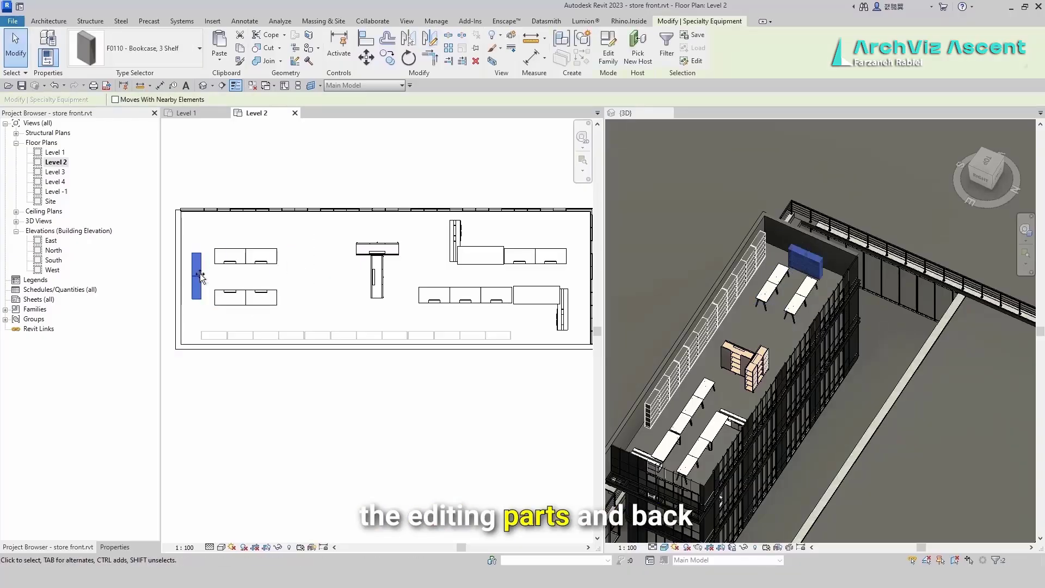
click(207, 274)
click(197, 286)
Copy the four mirrored office desks one desk-pair length toward the room's middle and nudge the central bookcase unit away from them.
click(231, 297)
ctrl+click(261, 297)
ctrl+click(232, 258)
ctrl+click(261, 256)
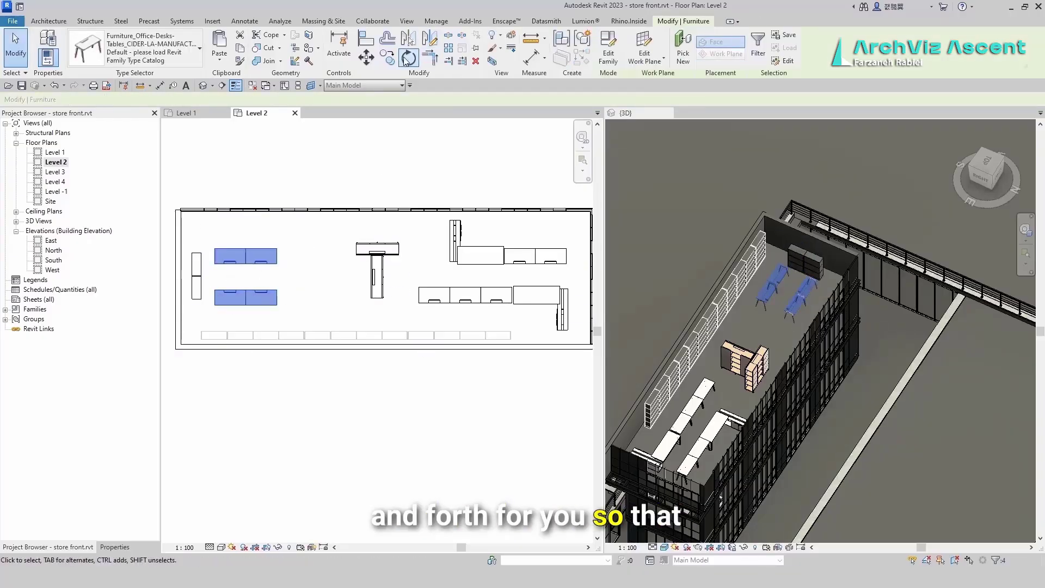
click(388, 57)
click(215, 248)
click(277, 248)
key(Escape)
click(379, 277)
key(Right)
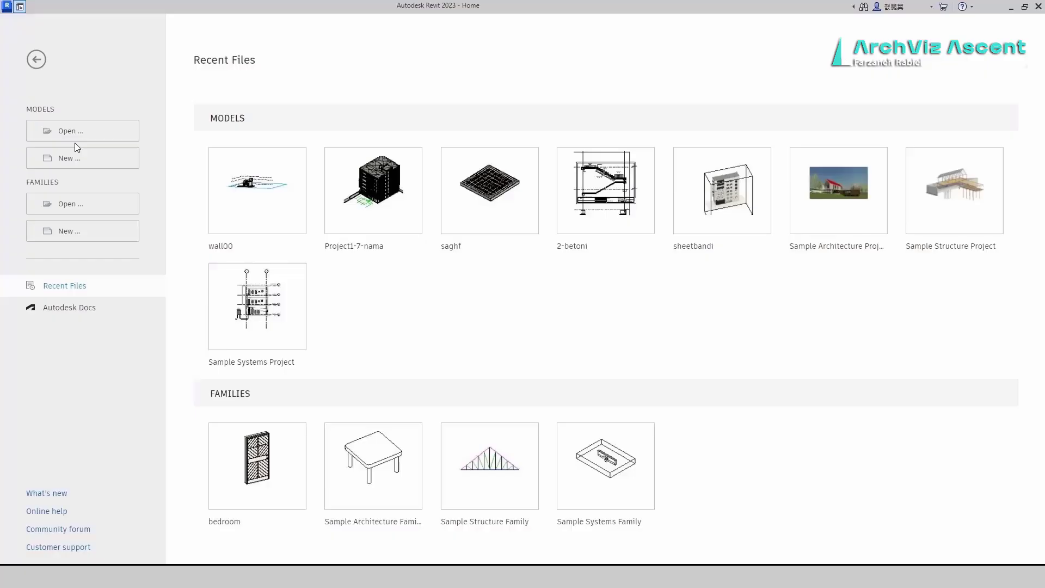
Create a new project from the Metric-Architectural Template.
click(73, 157)
click(527, 268)
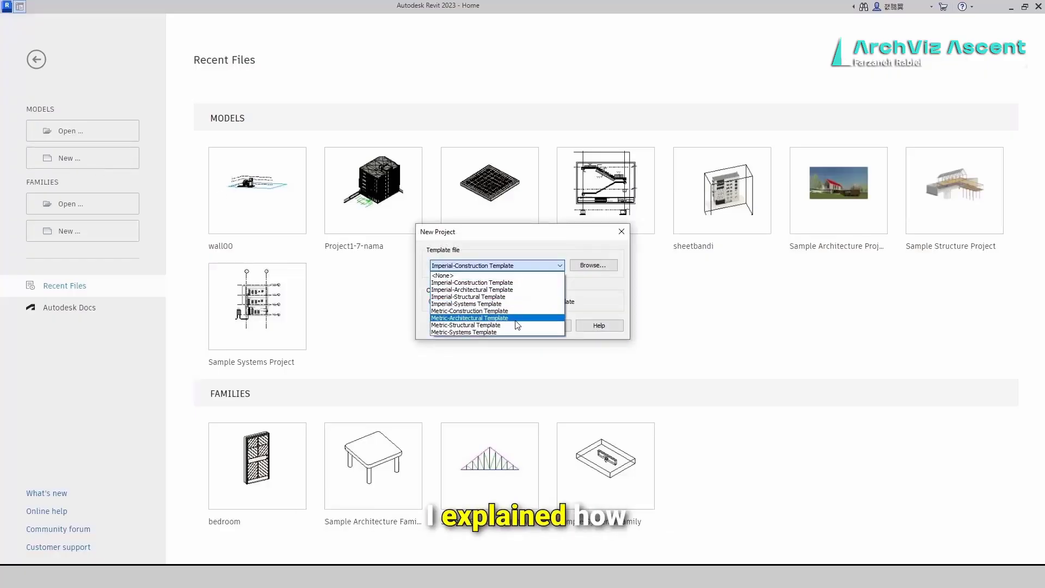
click(515, 318)
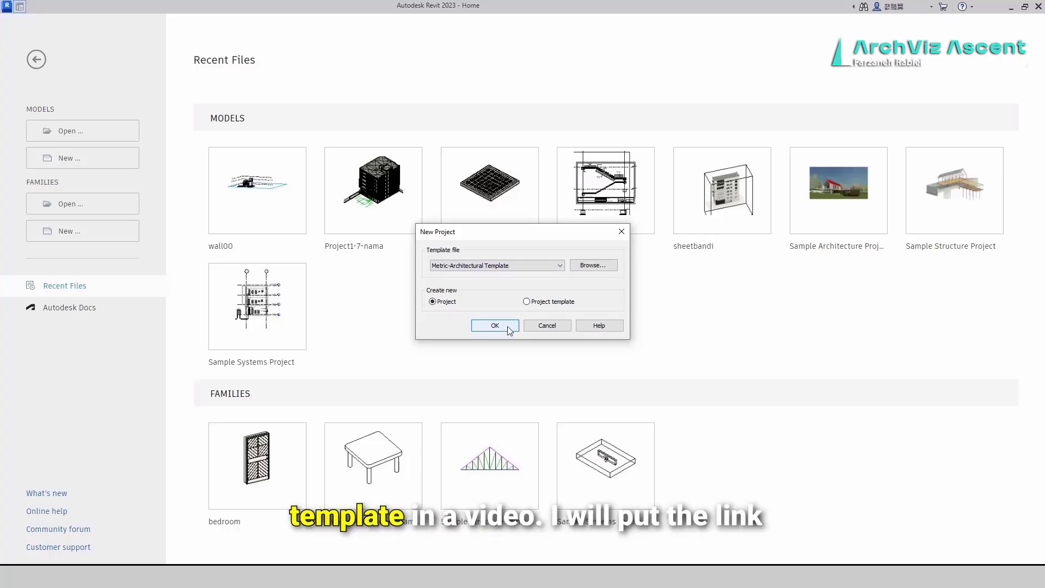
click(495, 326)
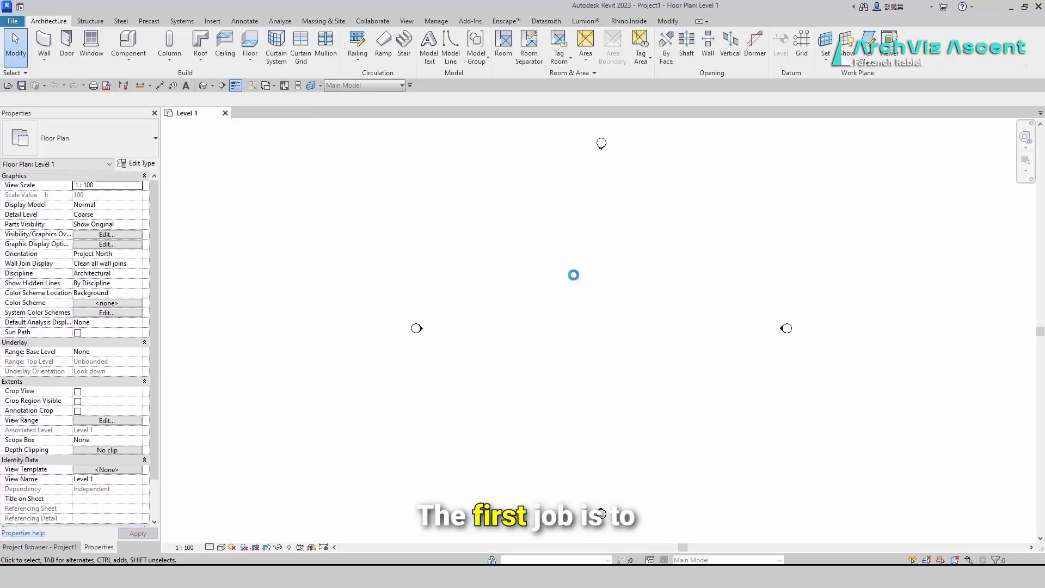
Set the project's length format to meters with 2 decimal places and the unit symbol m.
key(u)
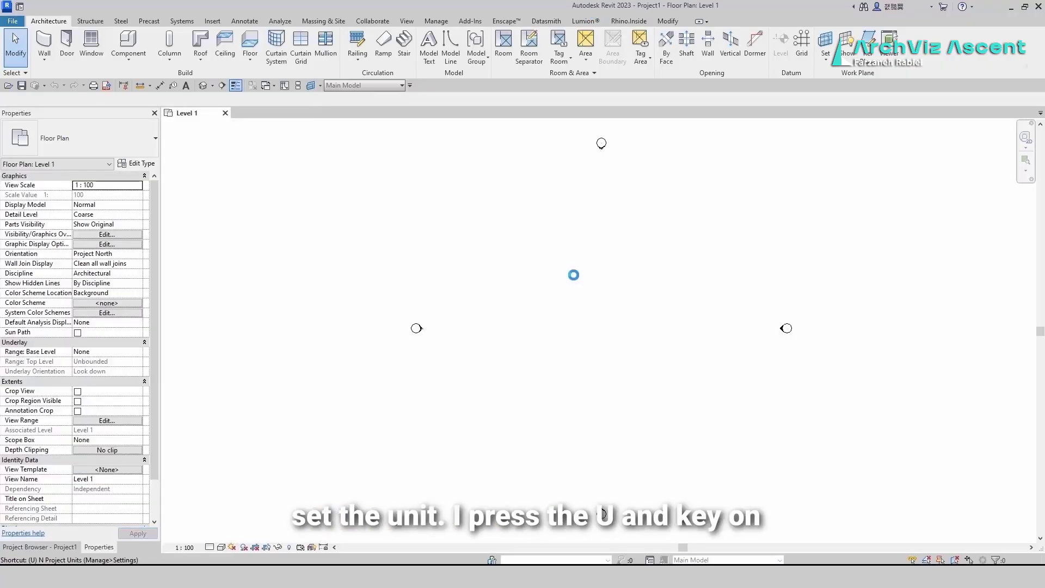
key(n)
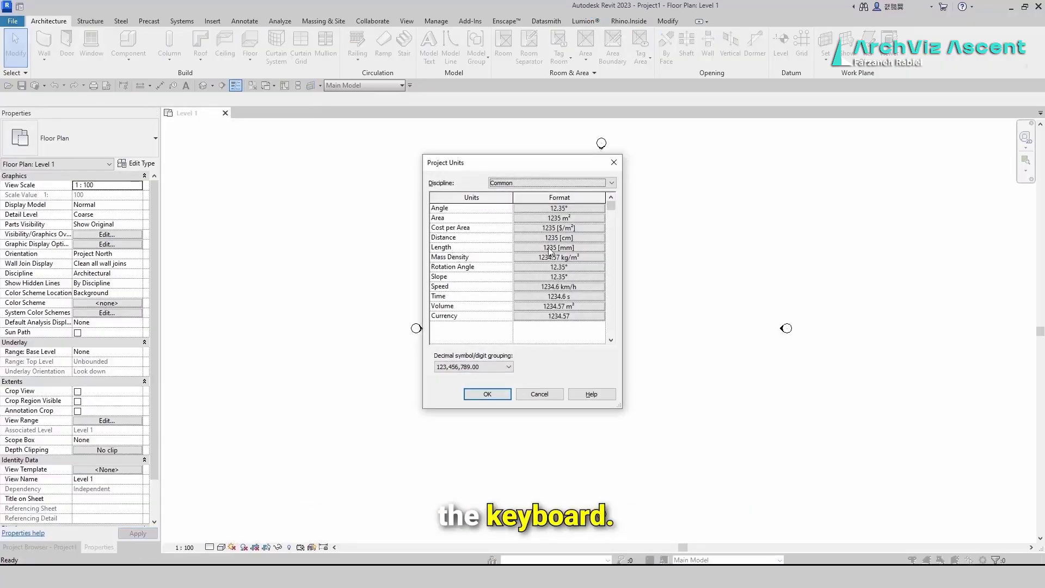
click(550, 249)
click(479, 226)
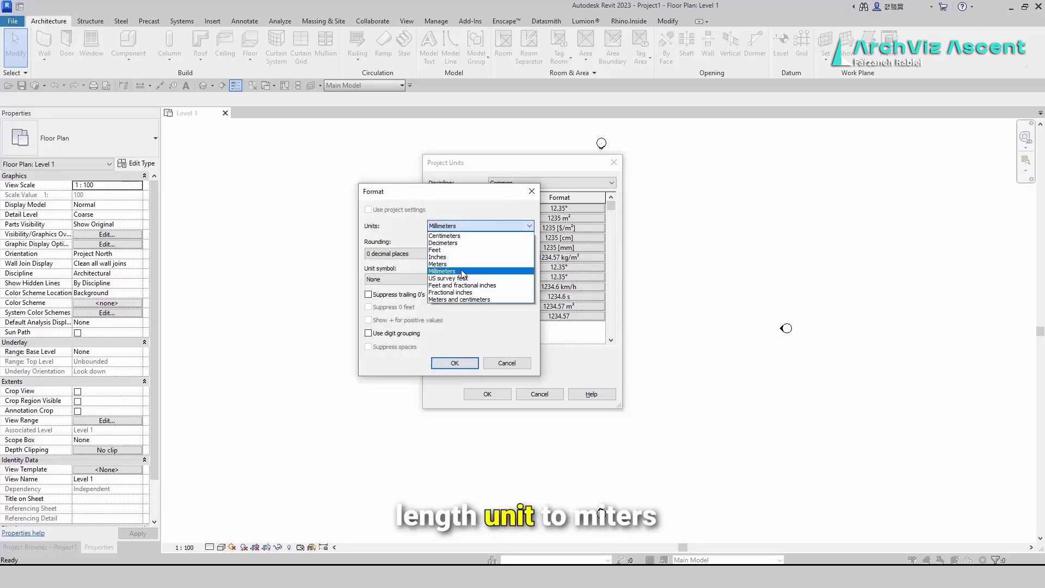
click(443, 264)
click(403, 254)
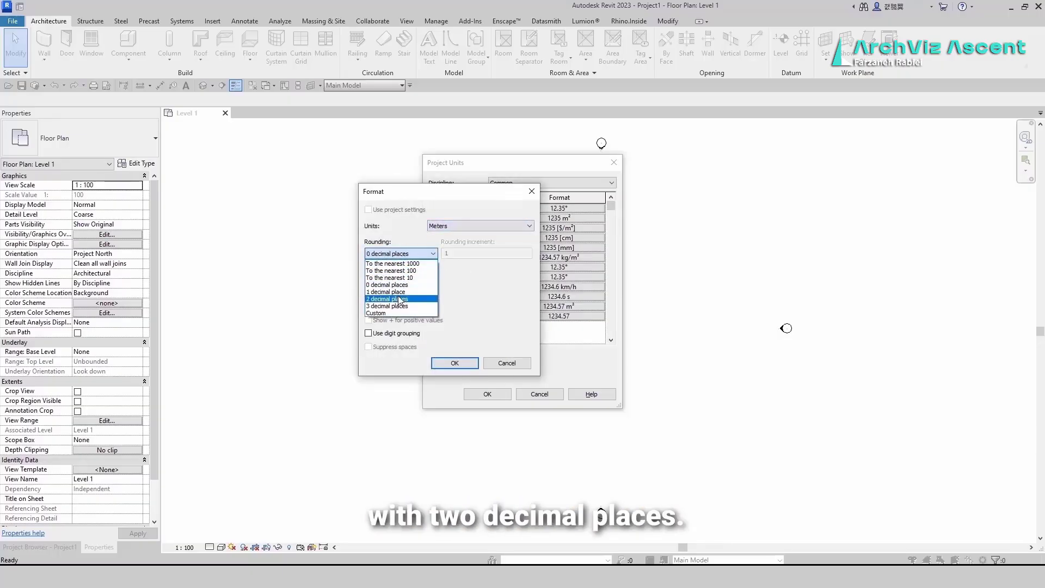
click(408, 280)
click(396, 298)
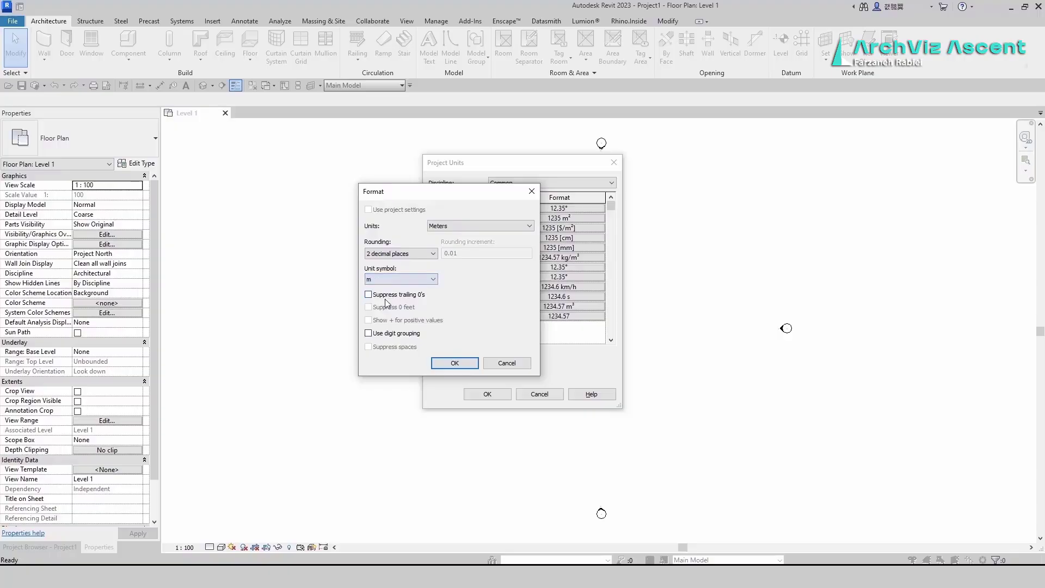
click(454, 363)
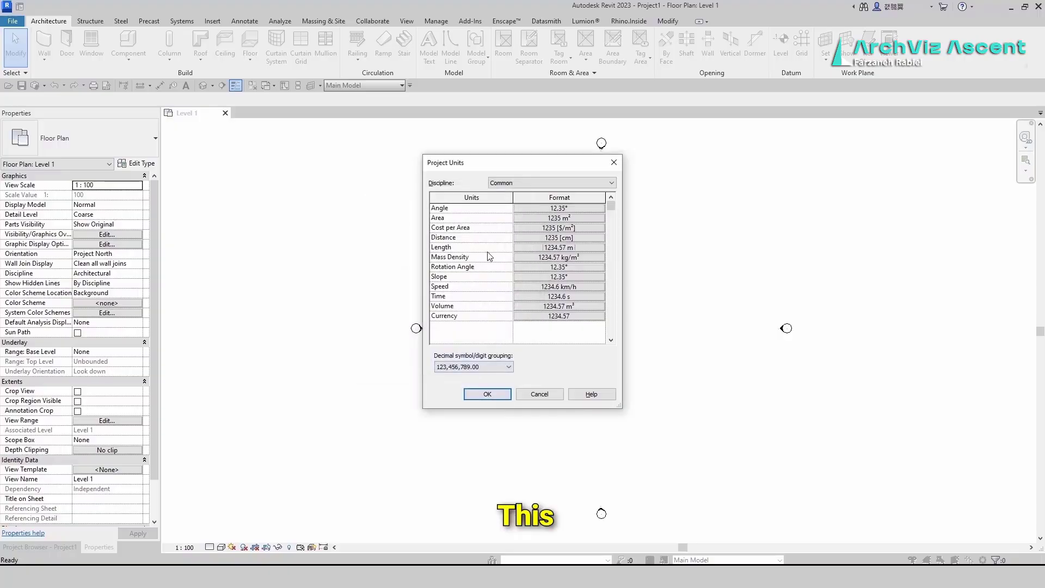
Reopen the length format to review Suppress trailing 0's, leave it off, and accept the project units.
click(538, 248)
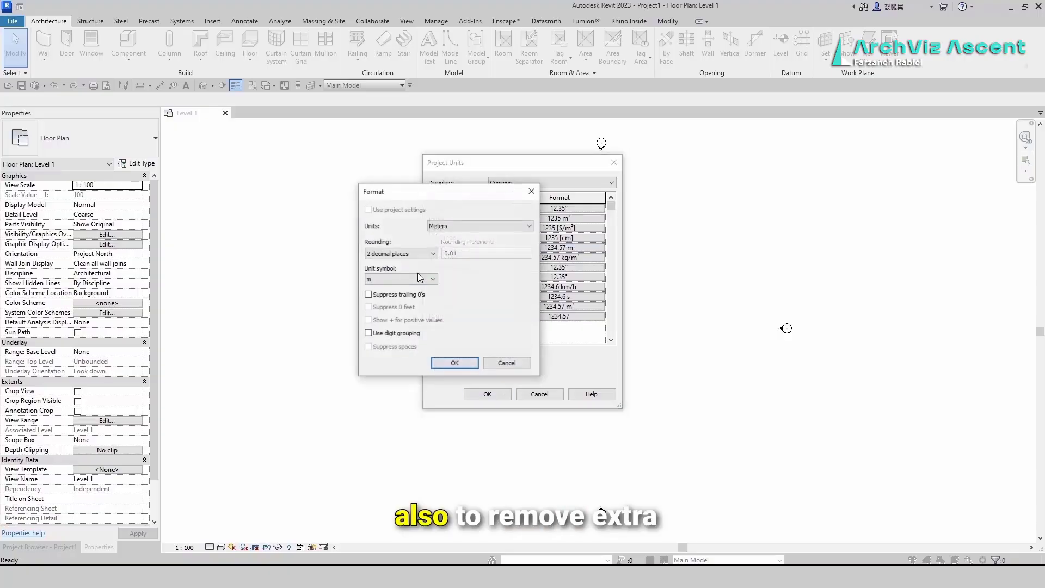
click(368, 295)
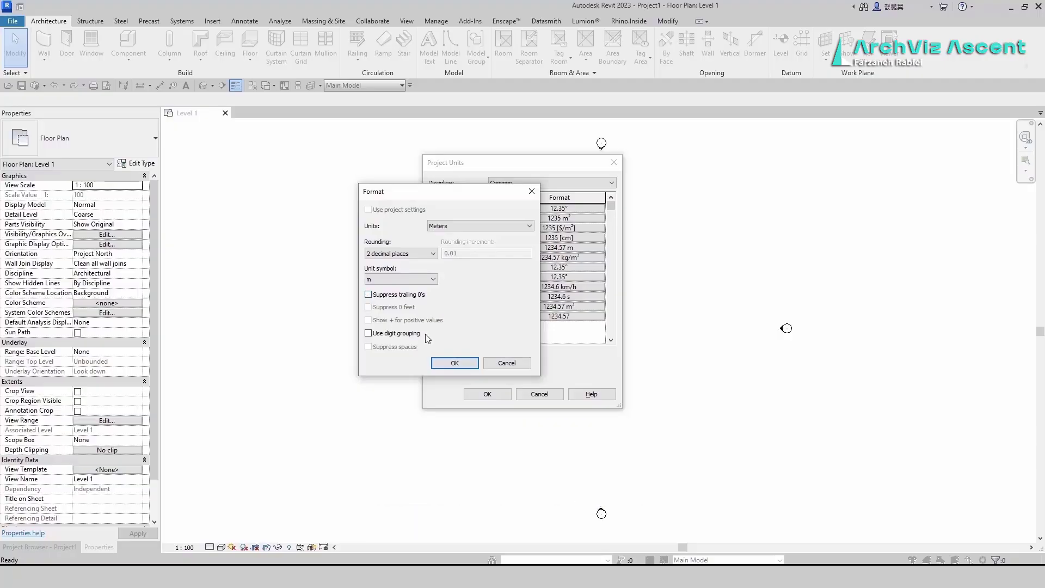
click(456, 363)
click(490, 394)
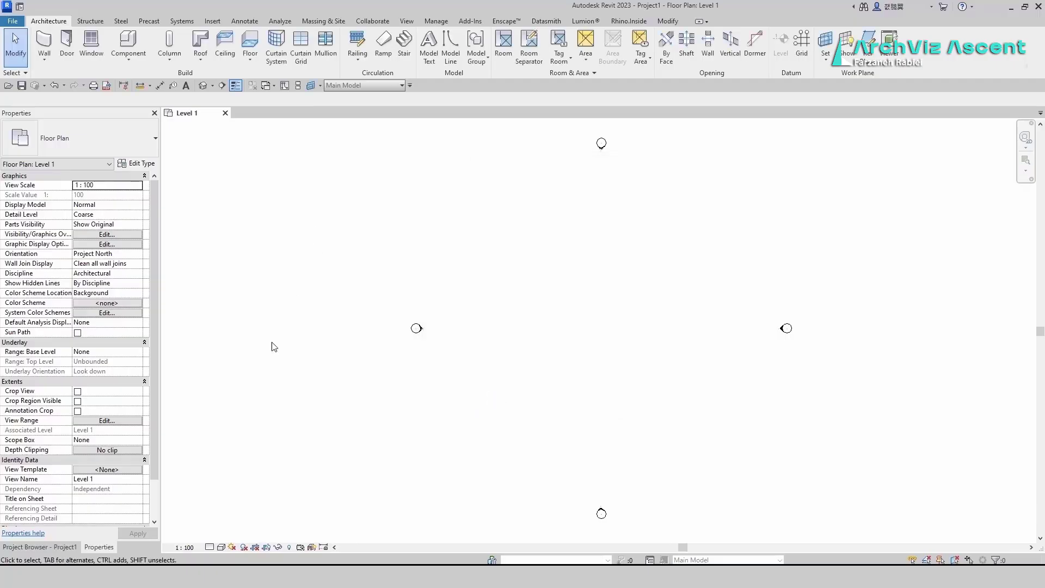
Open the North elevation and set the elevation of Level 2 to 3.2 m.
click(52, 547)
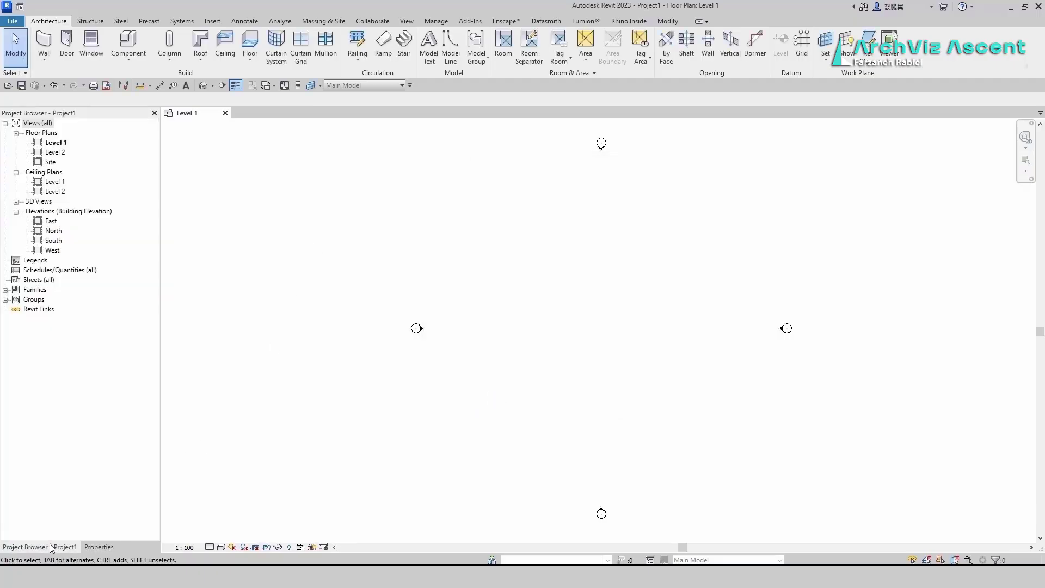
double_click(53, 231)
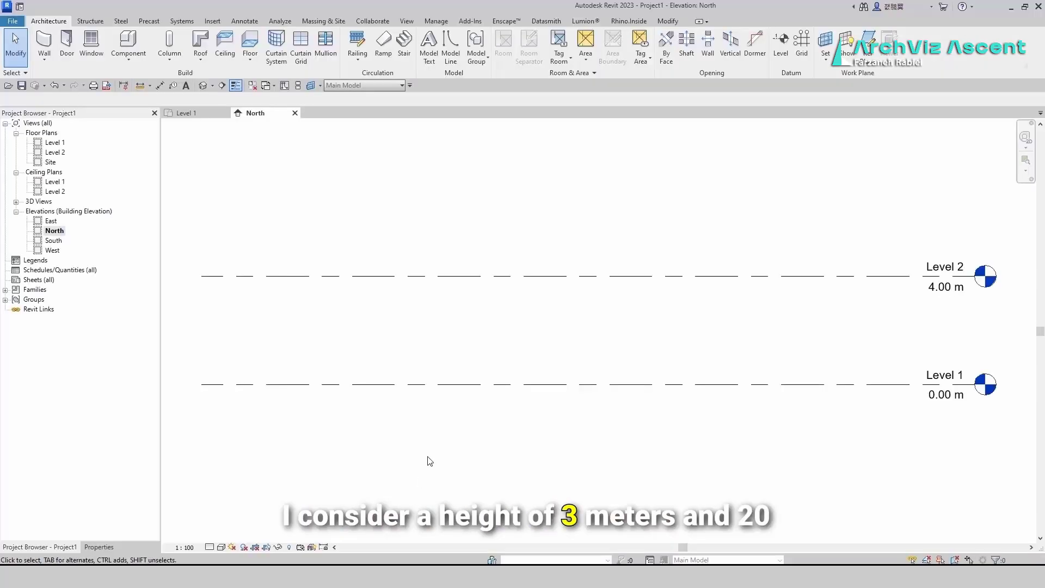
scroll(871, 392, up, 2)
click(736, 323)
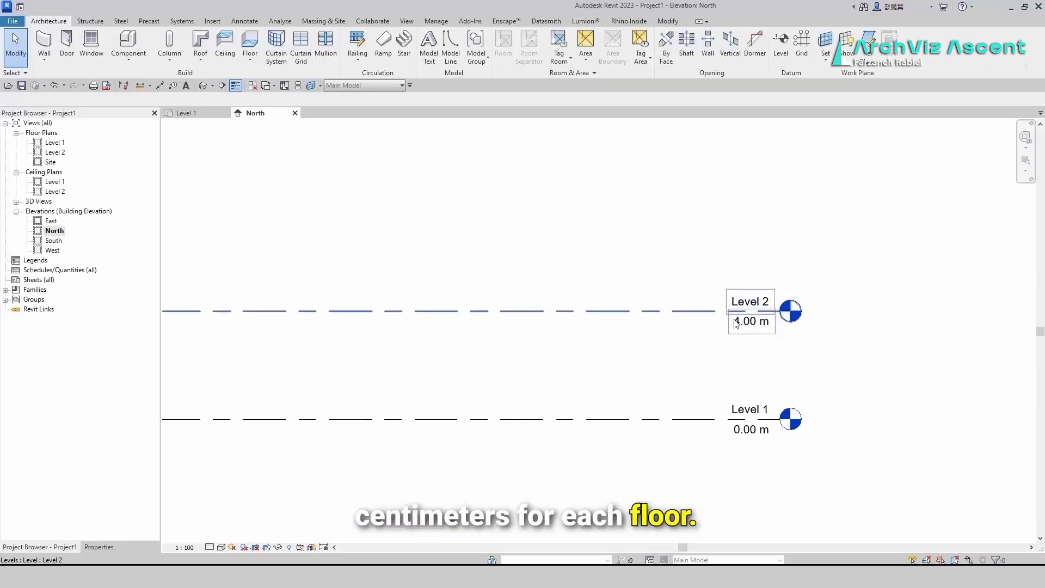
click(737, 325)
click(746, 321)
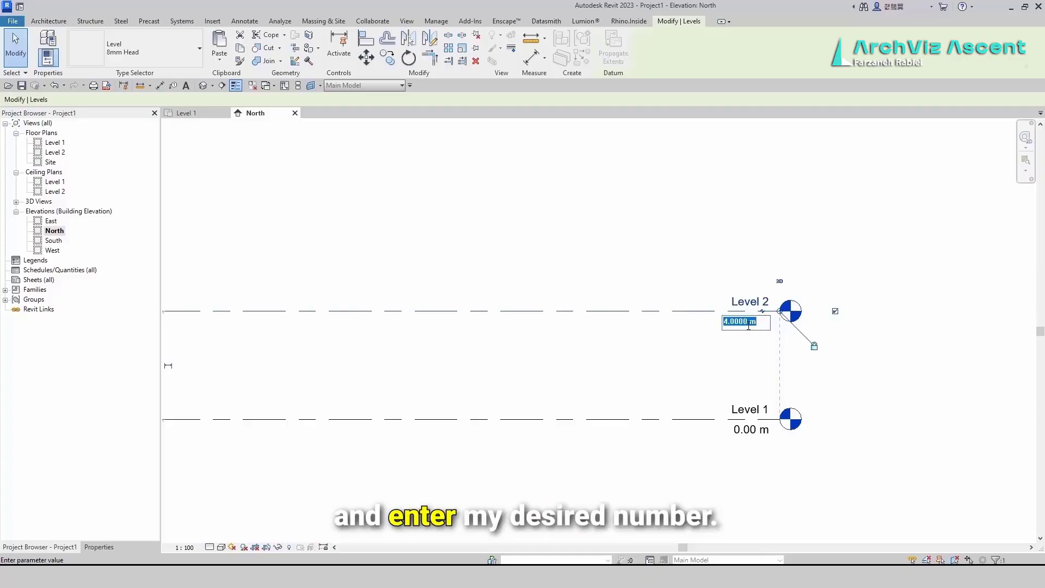
text(3.2)
key(Return)
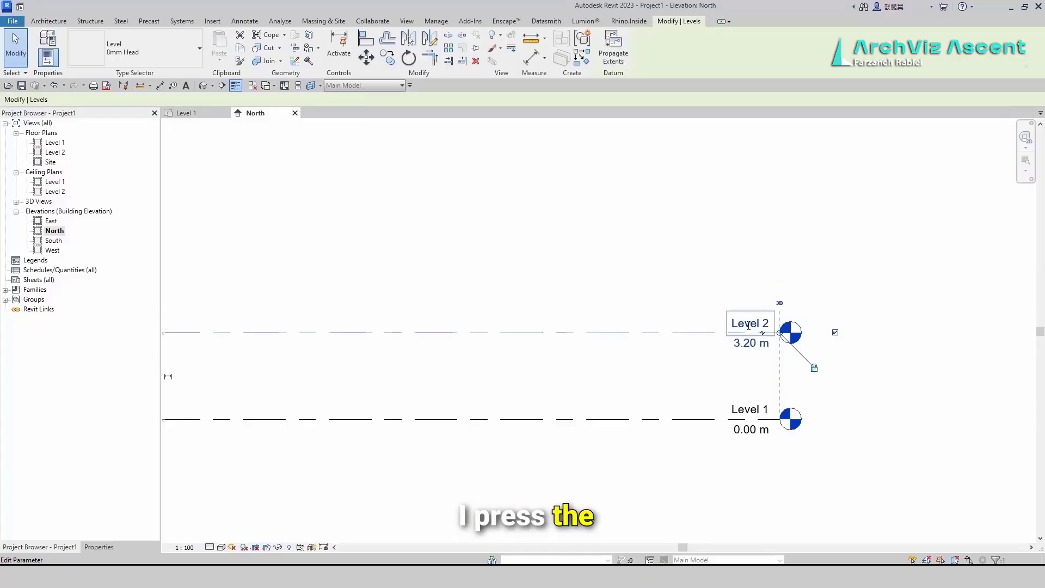
click(669, 383)
scroll(544, 376, down, 2)
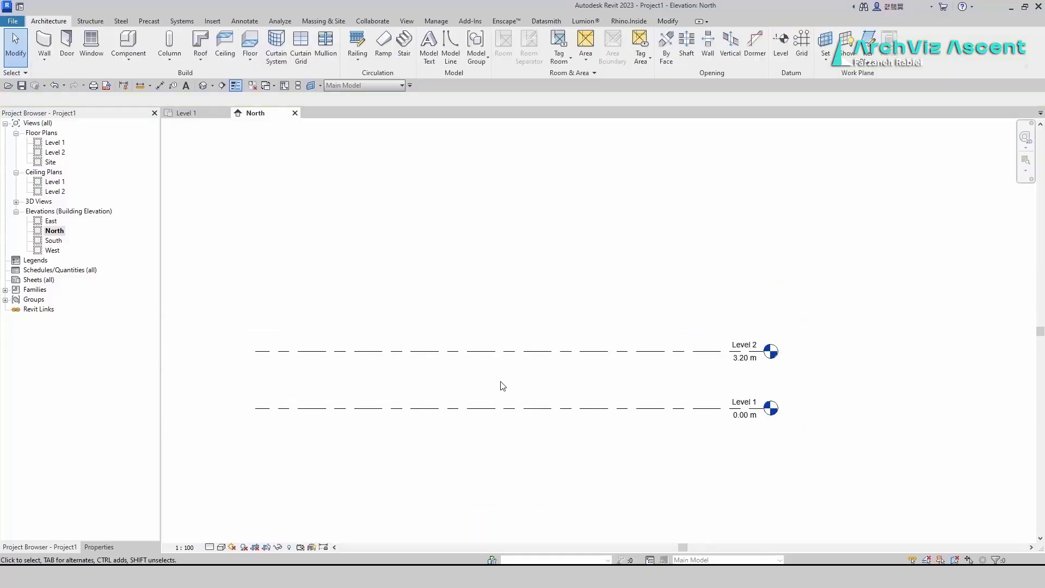
Draw a new level about 3.1 m above Level 2, aligned with both ends of the existing levels.
key(l)
key(l)
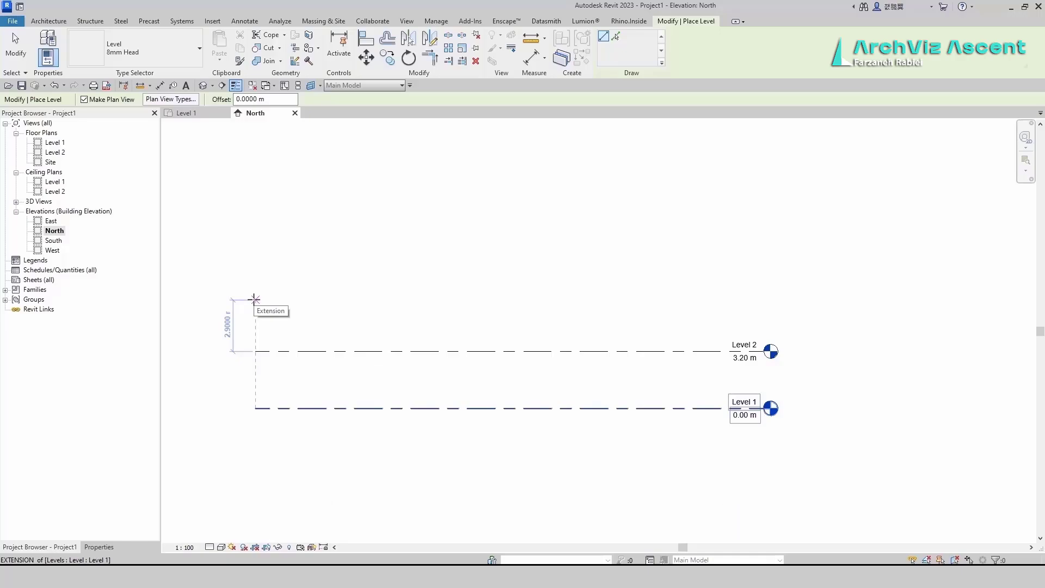
click(255, 295)
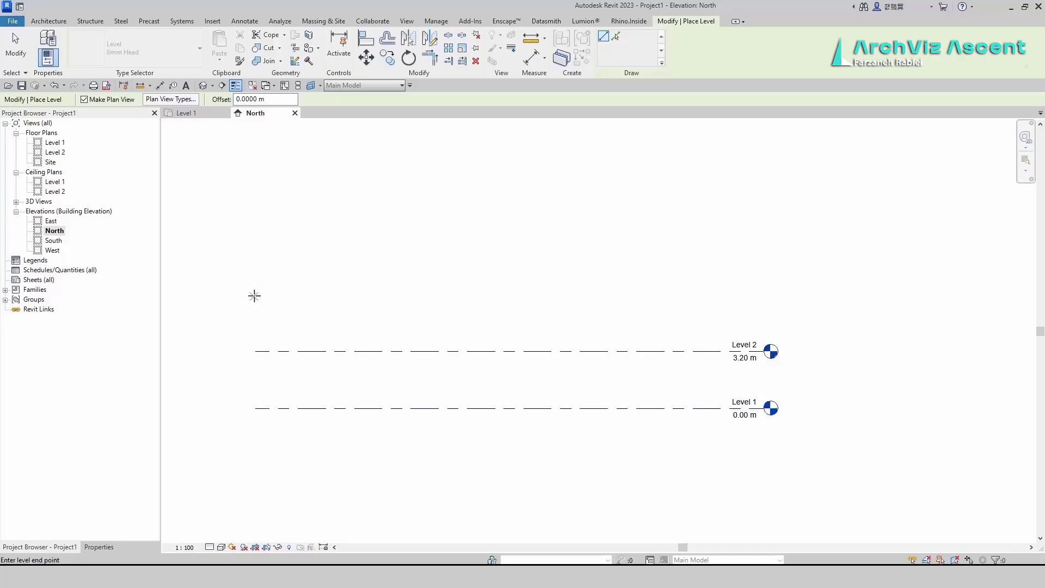
click(764, 296)
key(Escape)
key(Escape)
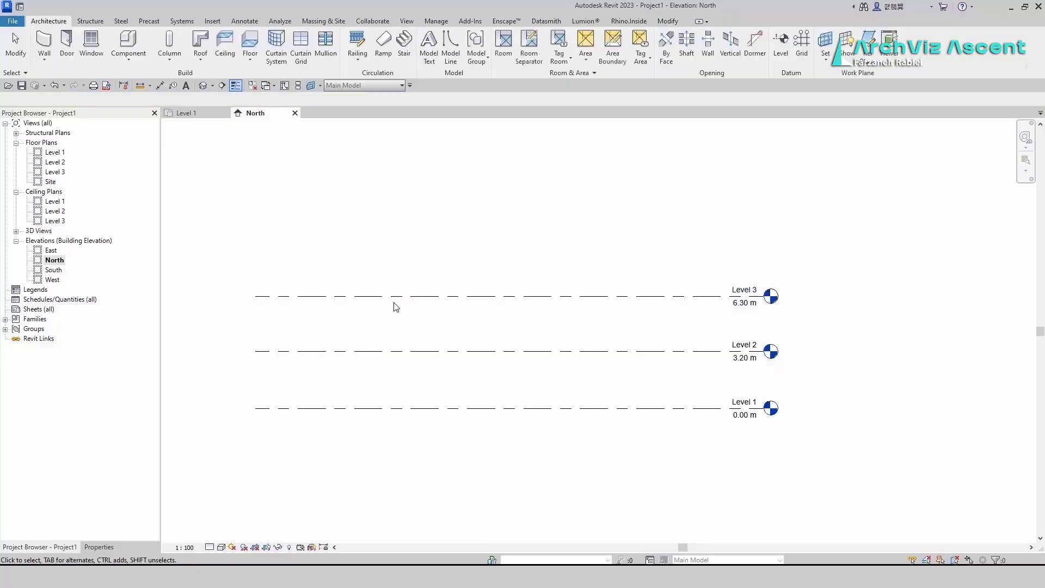
Set the distance between Level 2 and Level 3 to 3.2 m.
click(326, 296)
click(352, 324)
text(3)
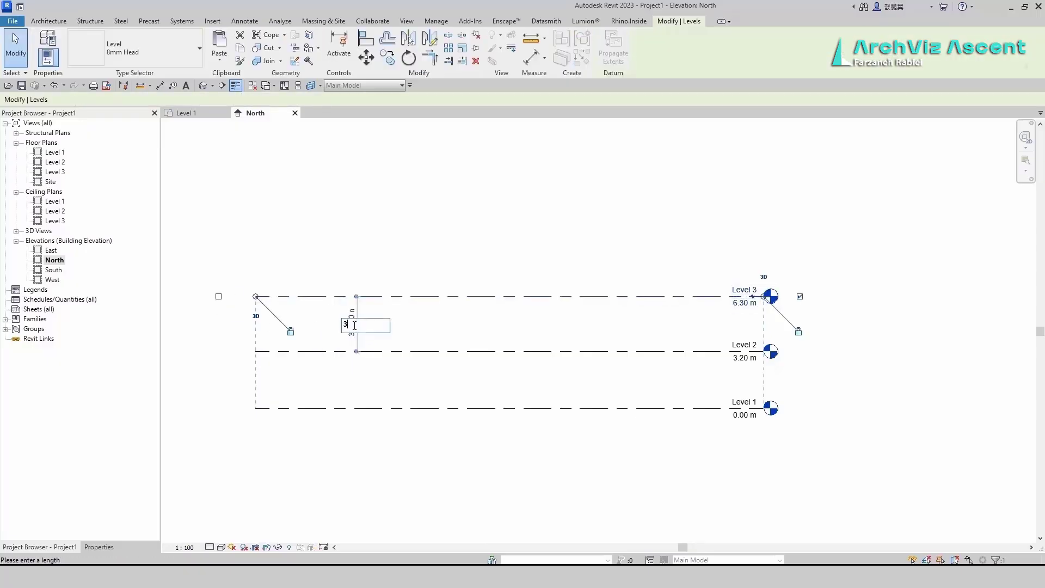
text(.2)
key(Return)
key(Escape)
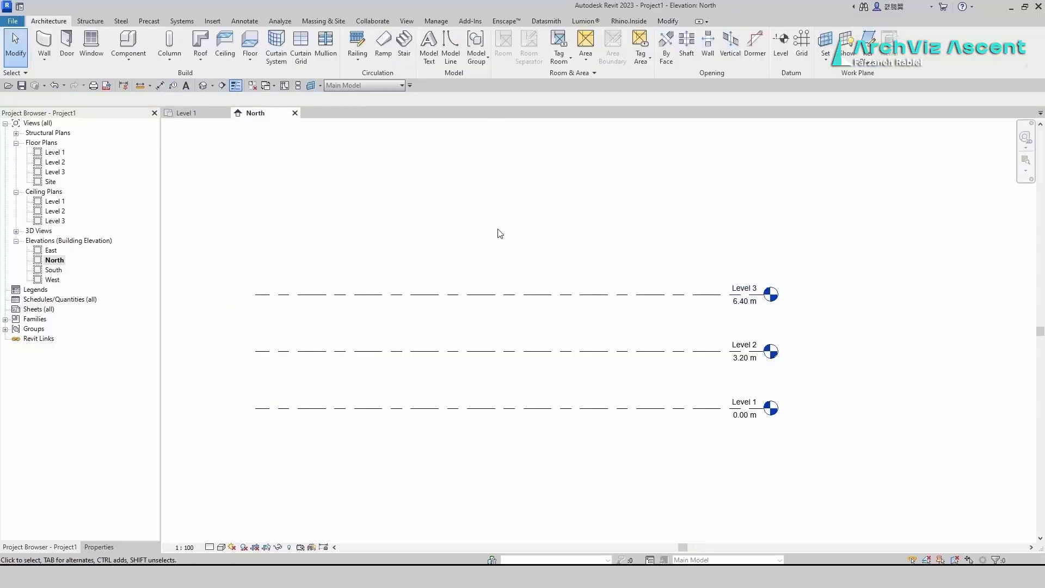
Add a basement level below Level 1 by picking the Level 1 line with a 3.2 m offset.
key(l)
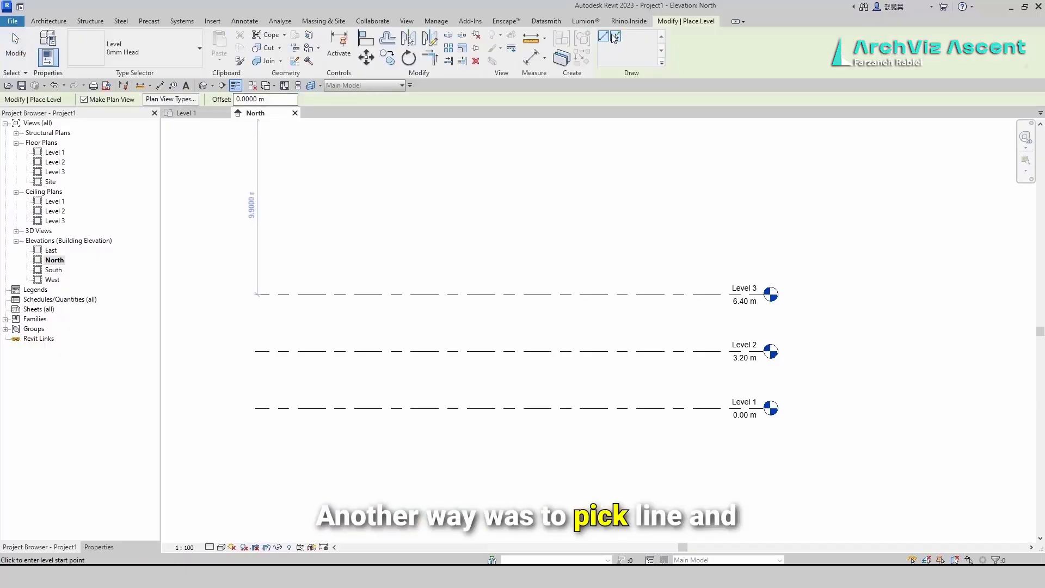
drag(267, 100, 170, 101)
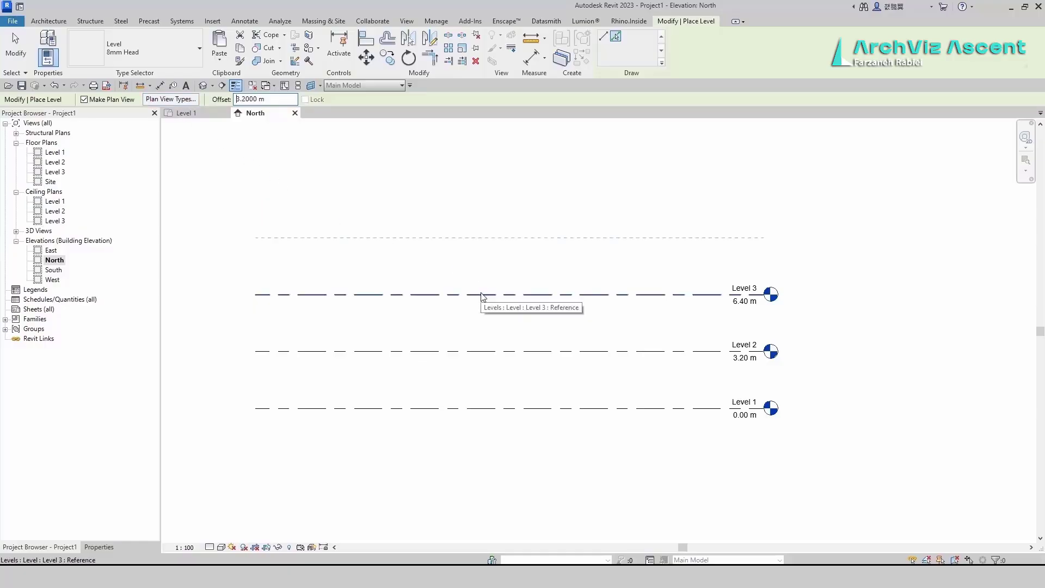
click(478, 417)
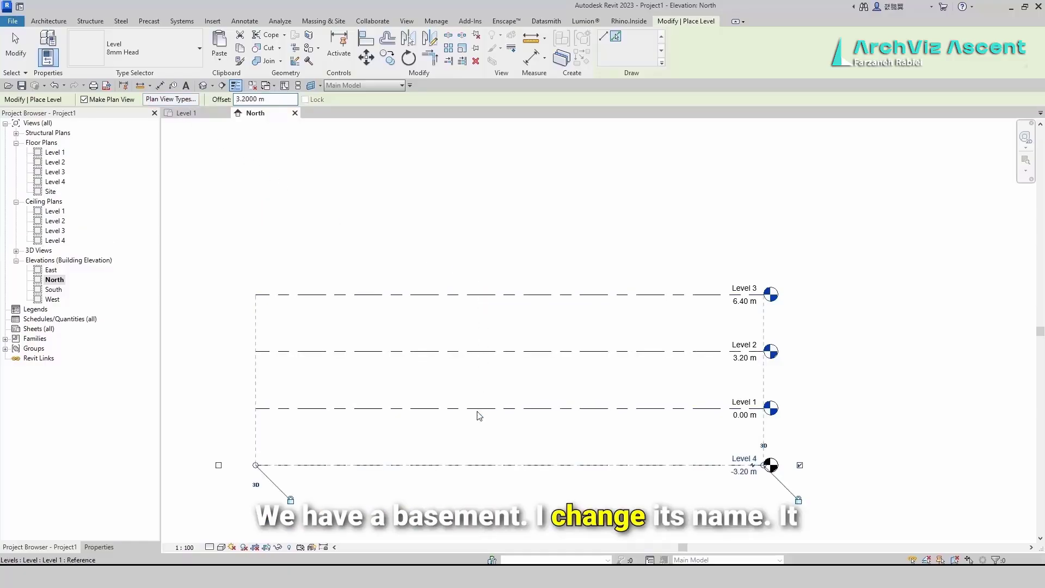
key(Escape)
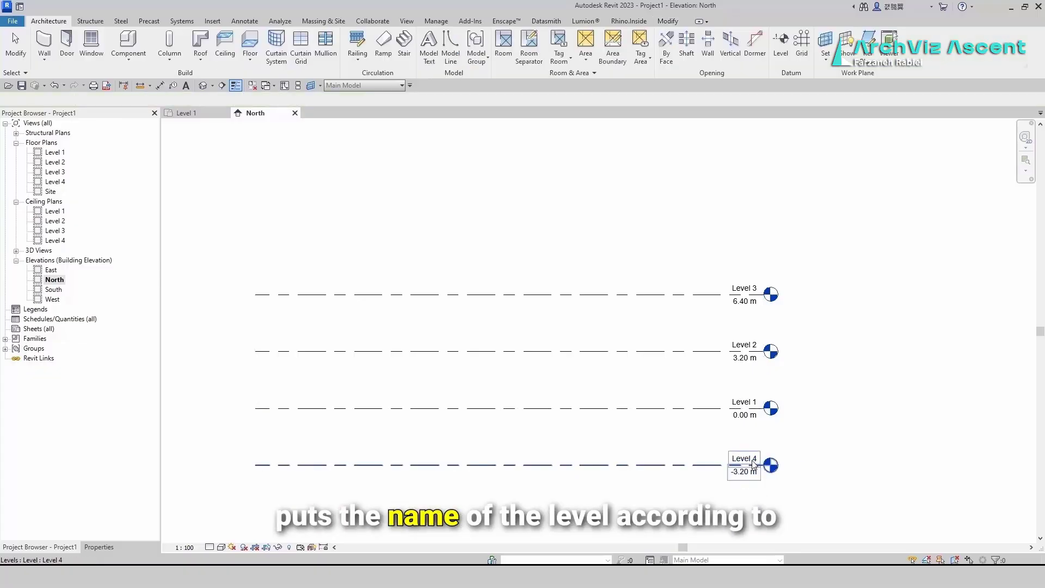
Rename the basement level as Level -1.
click(753, 465)
drag(753, 477, 753, 465)
click(754, 462)
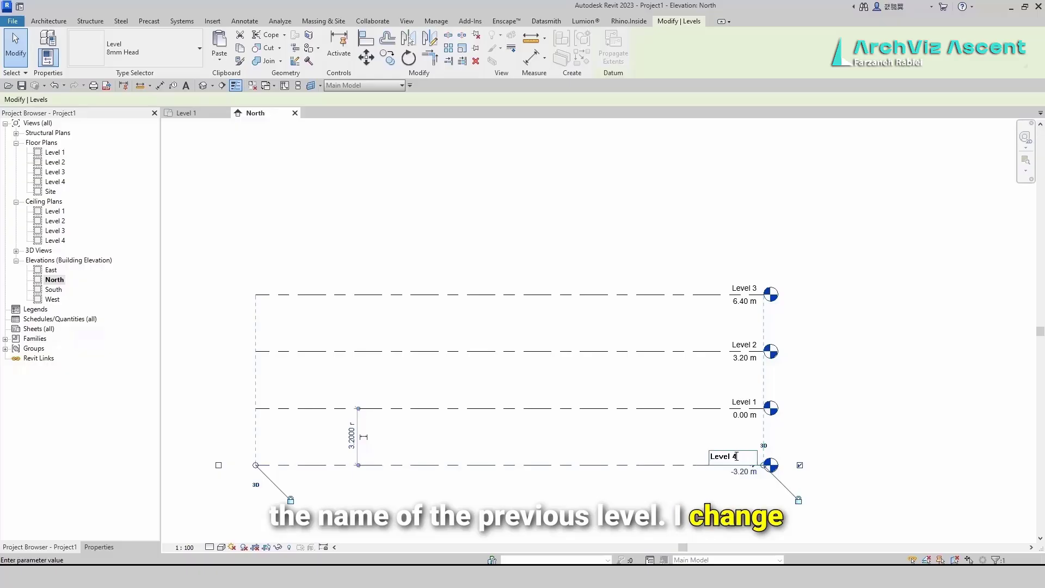
double_click(734, 457)
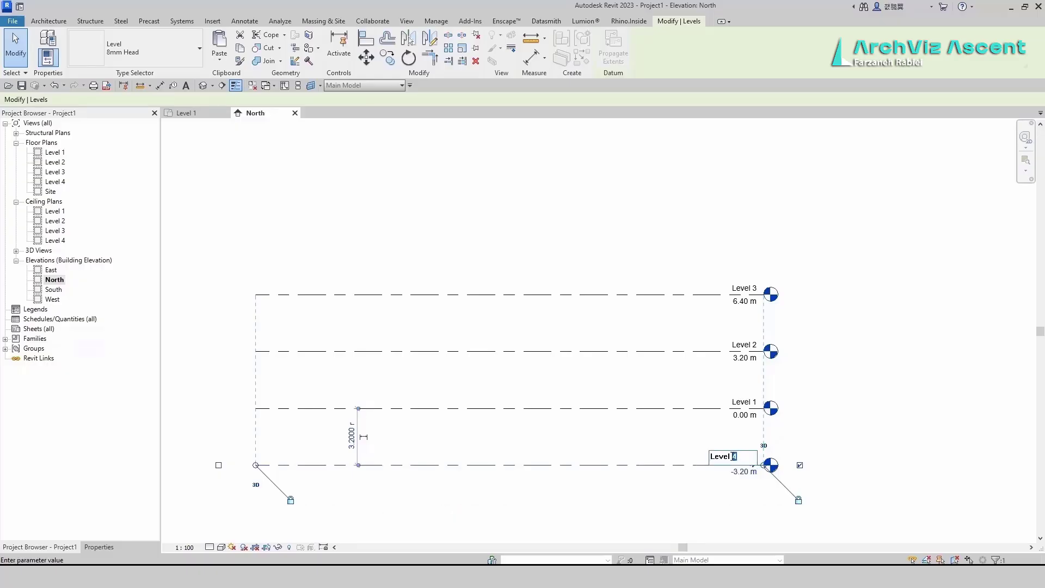
key(Return)
click(603, 514)
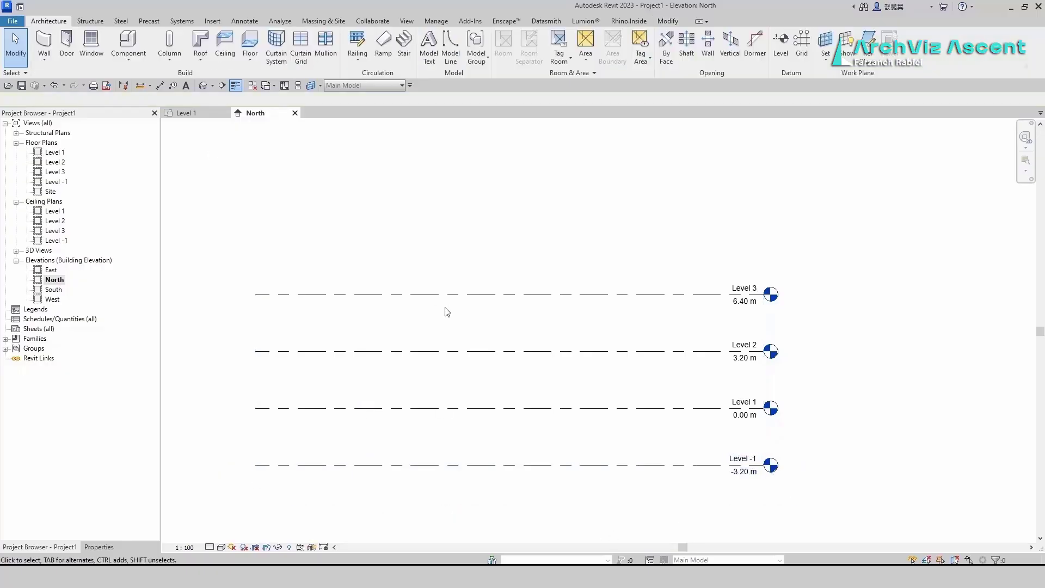
Add a level above Level 3 by picking its line with a 3.2 m offset, and rename it Level 4.
key(l)
key(l)
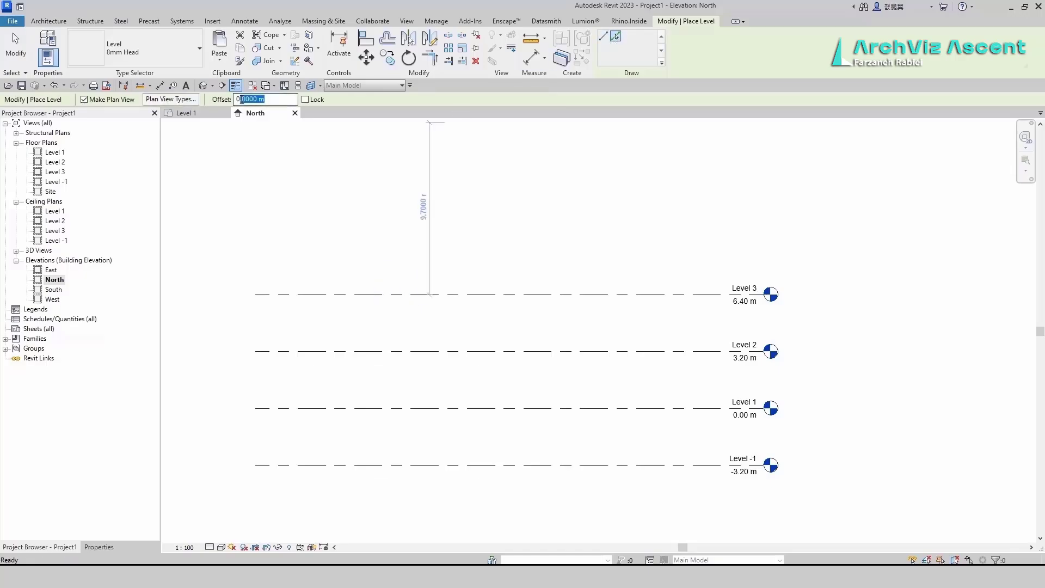
click(468, 296)
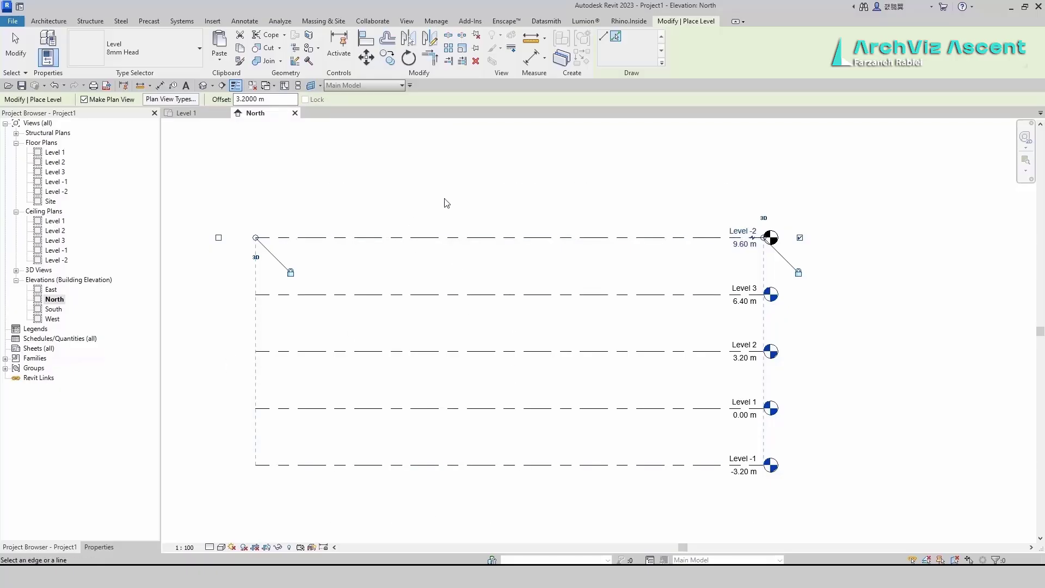
key(Escape)
key(Escape)
click(747, 237)
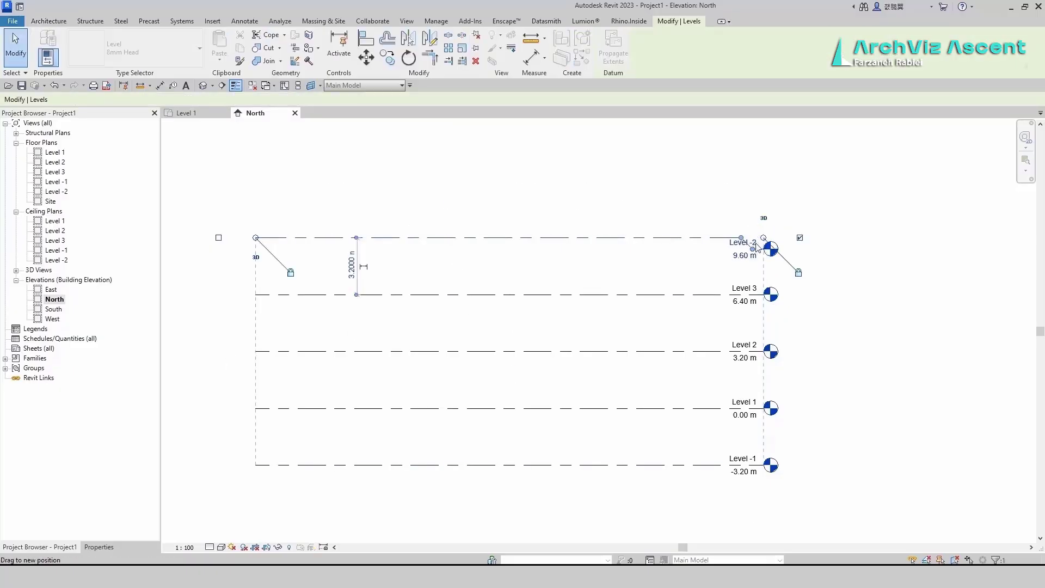
click(749, 238)
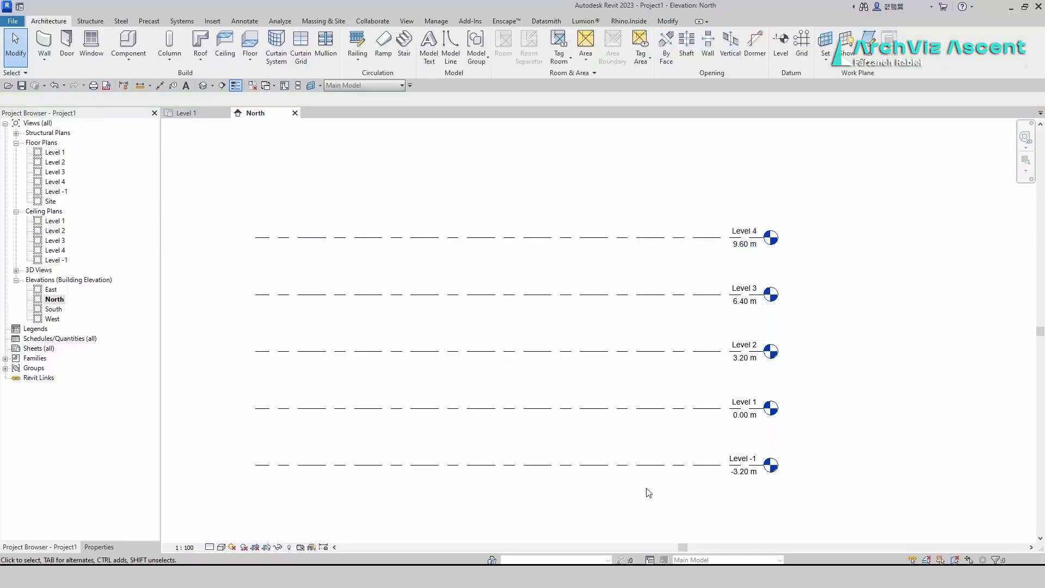
Rename Level 1 as Level 0.
click(747, 401)
click(754, 401)
click(736, 400)
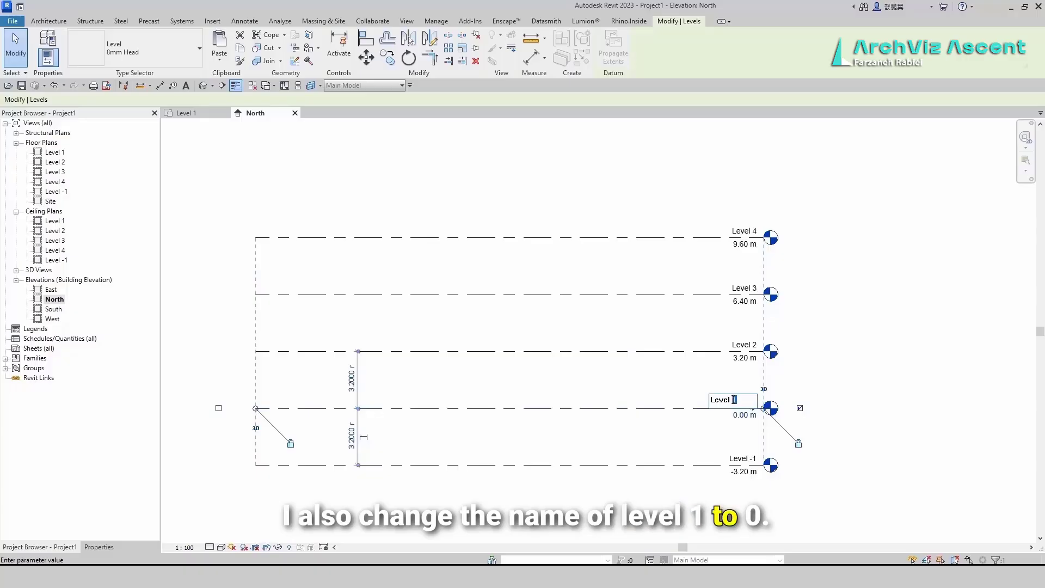
text(0)
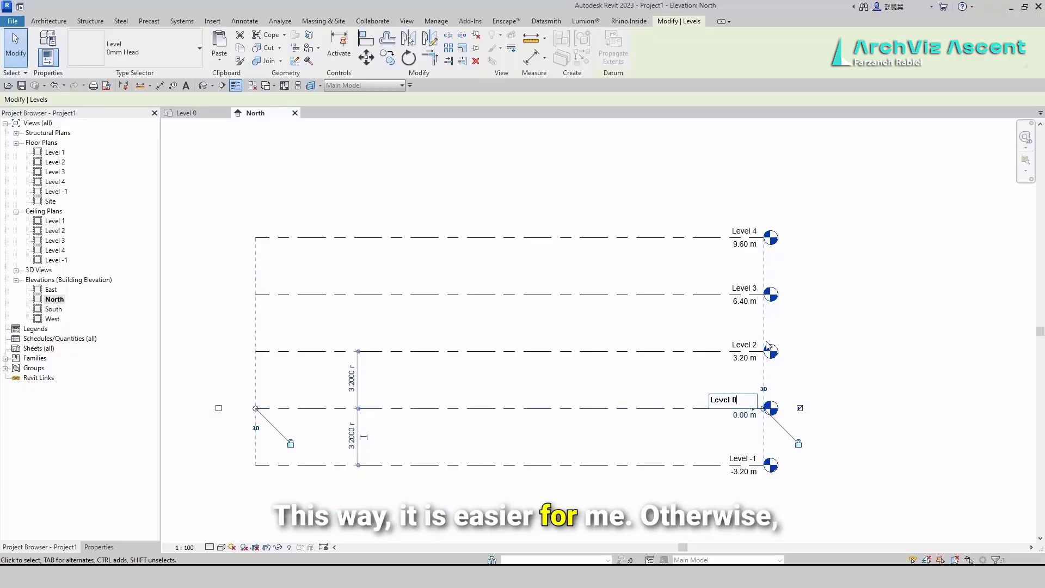
key(Return)
click(757, 352)
drag(757, 351, 759, 351)
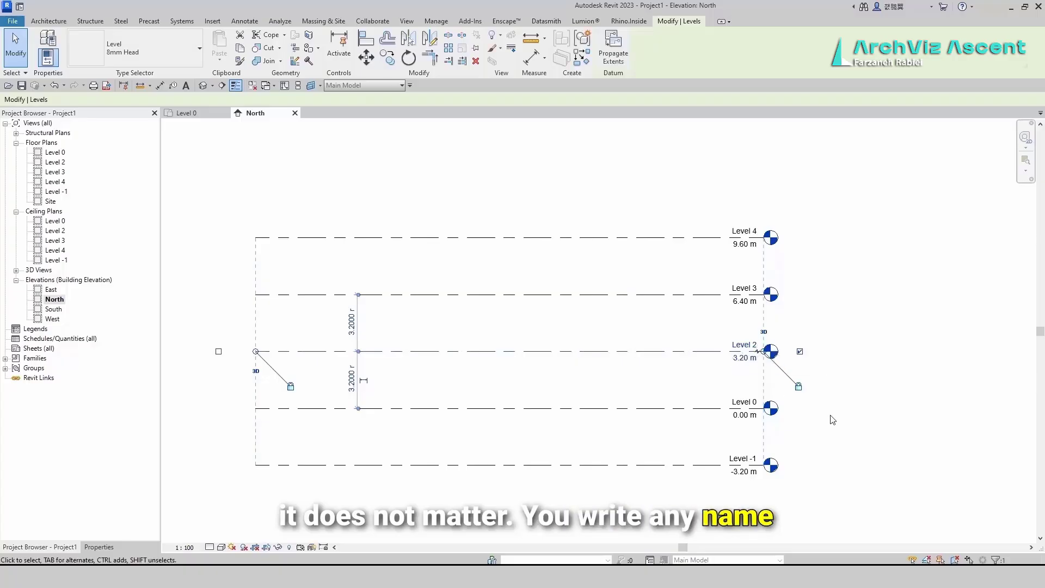
click(896, 408)
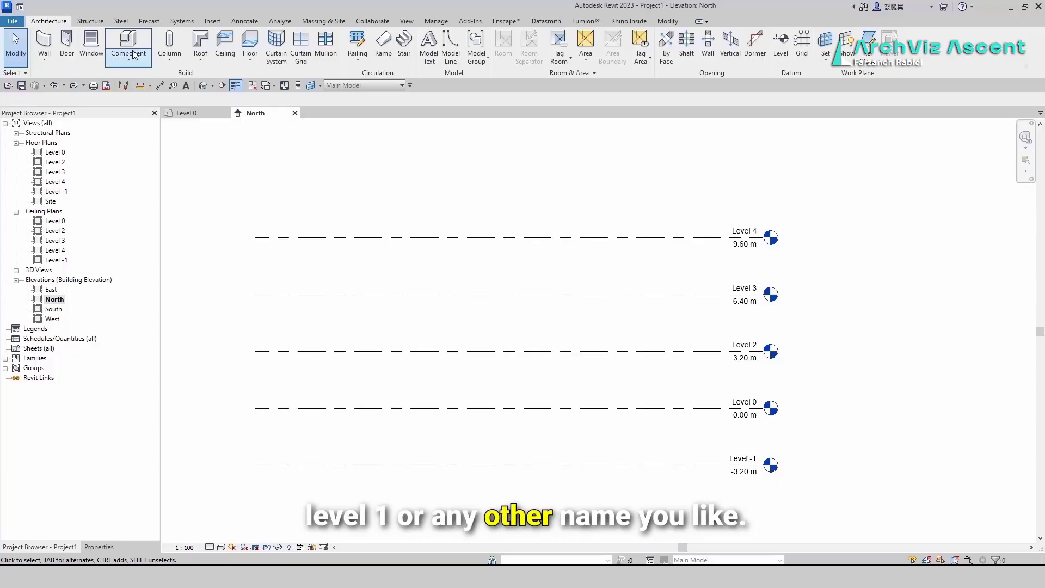
Close the North elevation, open the default 3D view, and tile it beside the Level 0 floor plan.
click(294, 114)
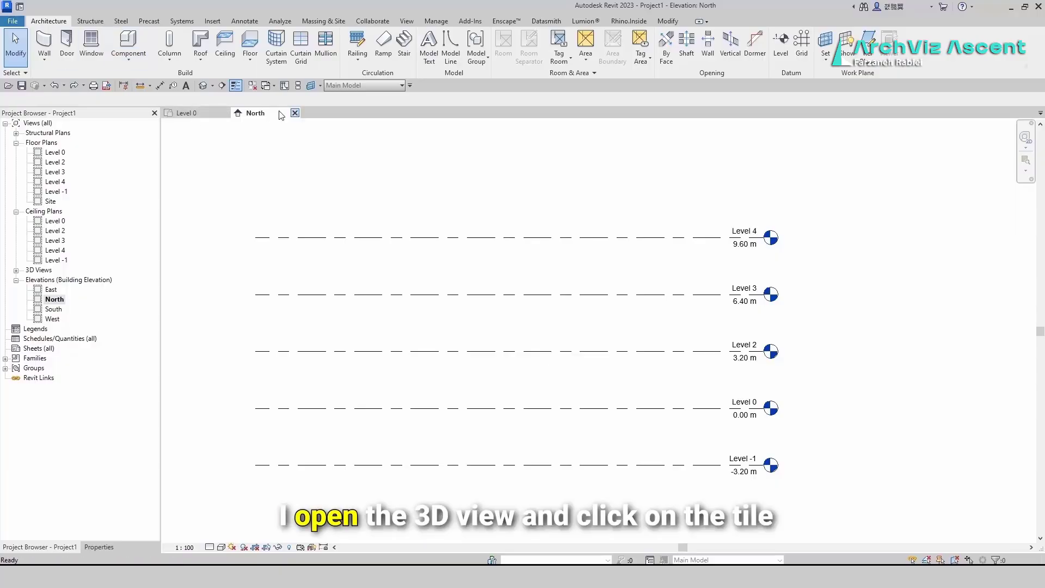
click(203, 85)
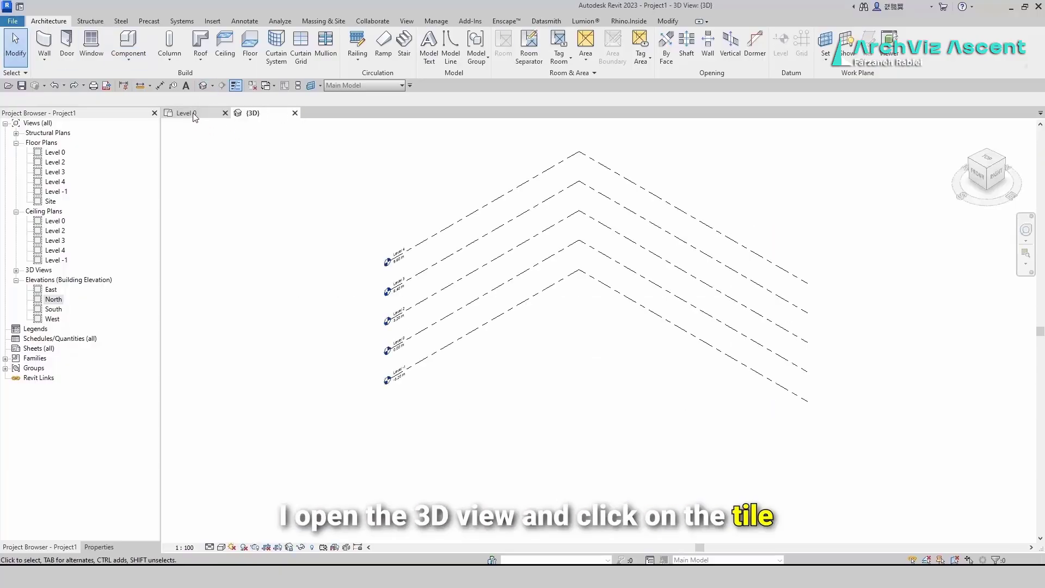
click(212, 113)
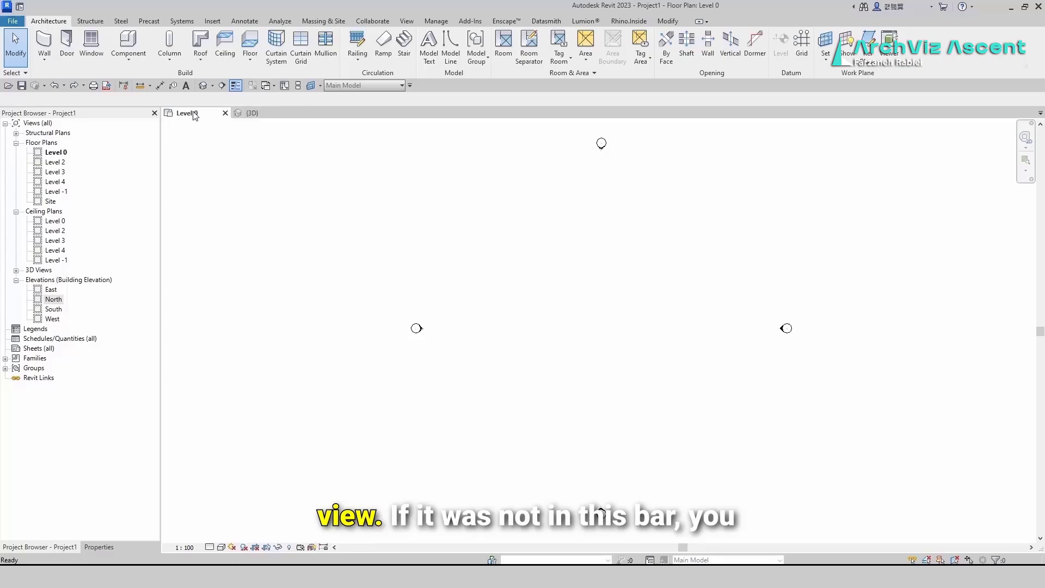
click(297, 89)
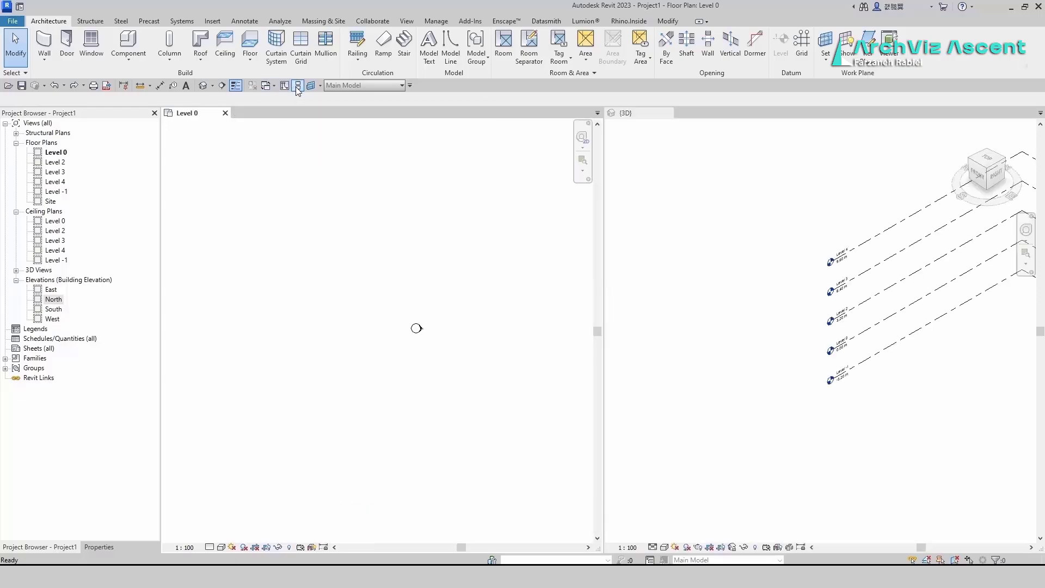
Check the Add to Quick Access Toolbar option for the tile views command without applying it.
click(406, 22)
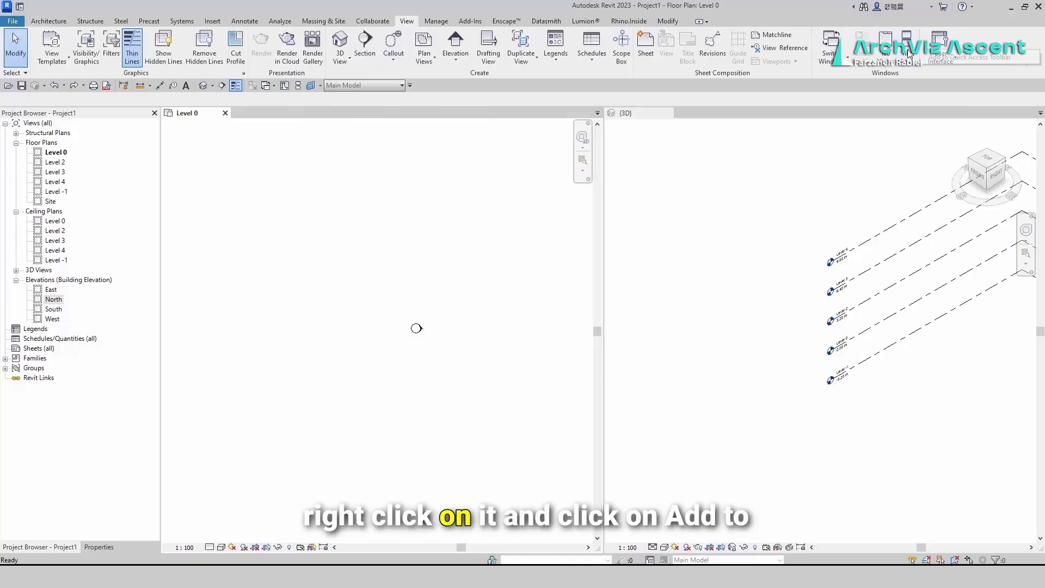
right_click(927, 51)
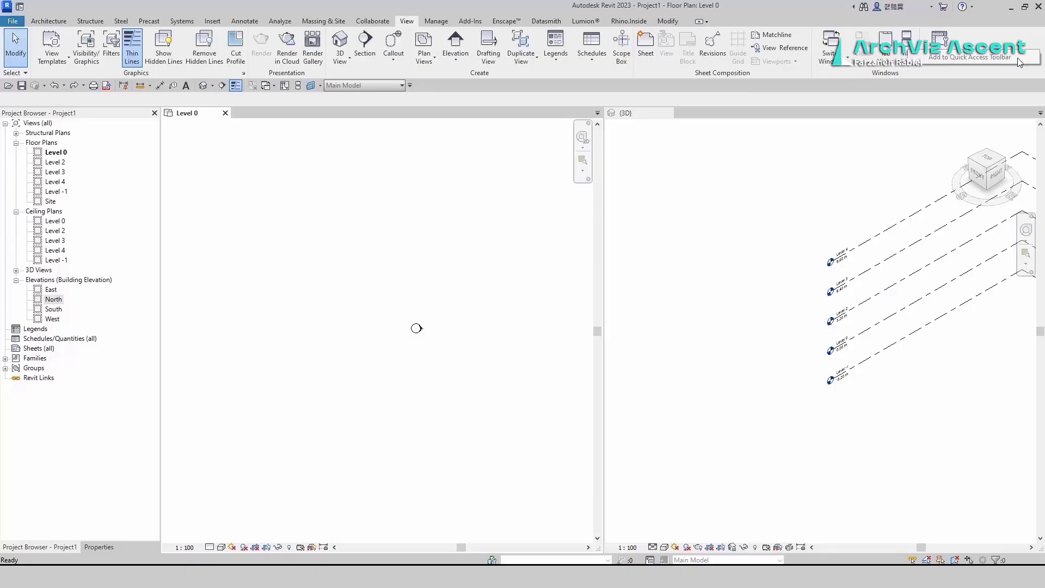
click(474, 240)
Start an architectural wall and choose the Curtain Wall type Storefront.
scroll(476, 288, down, 2)
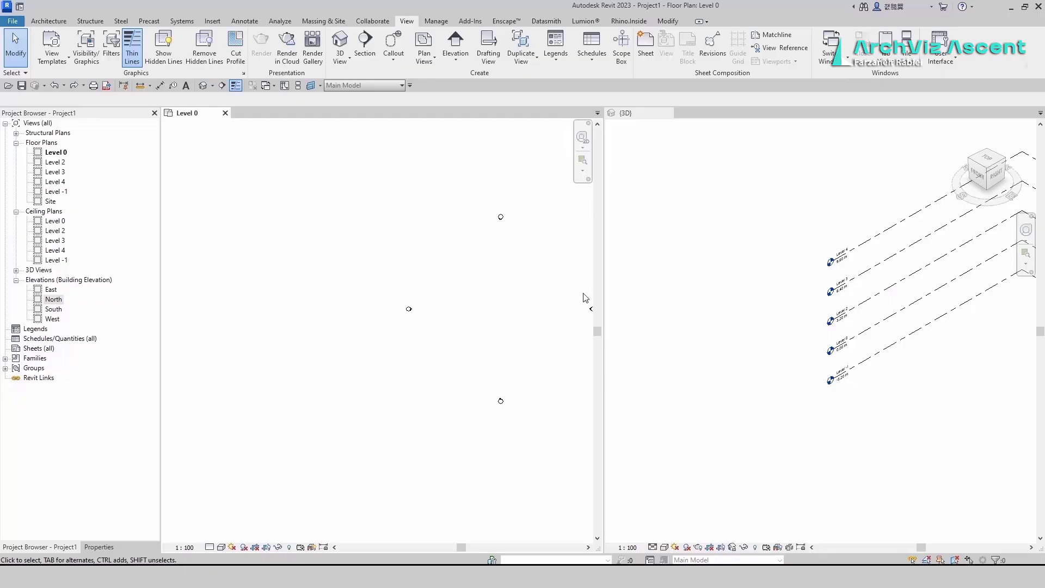
scroll(574, 283, up, 1)
middle_drag(572, 286, 477, 302)
scroll(948, 255, down, 3)
middle_drag(978, 261, 776, 380)
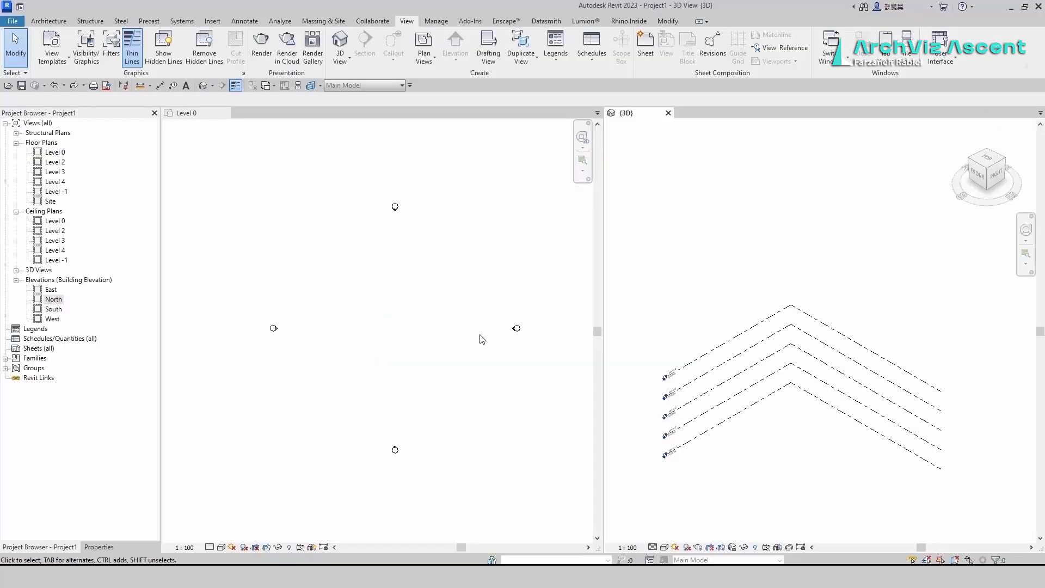
click(49, 22)
click(107, 548)
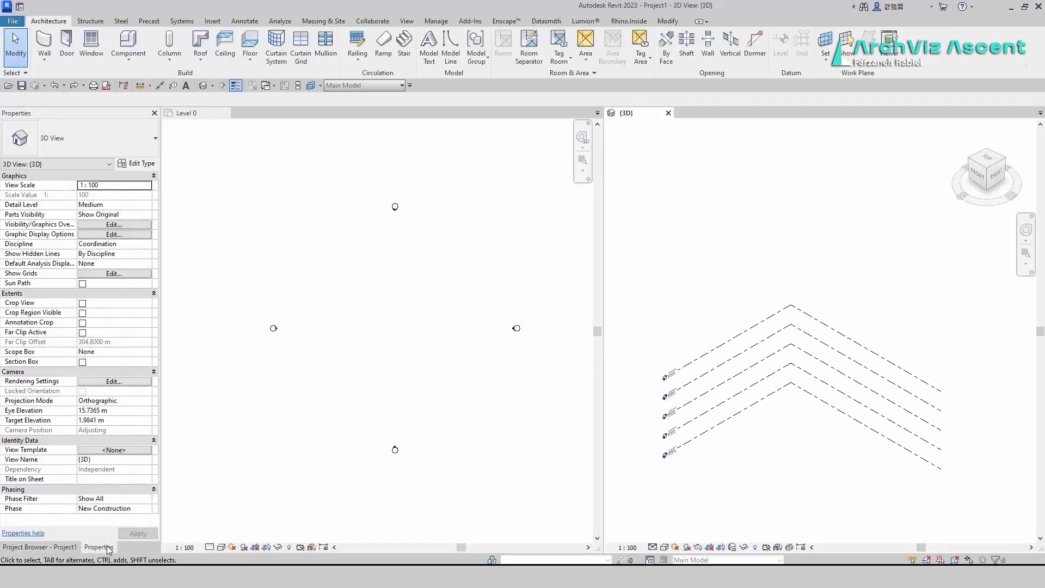
click(44, 59)
click(76, 79)
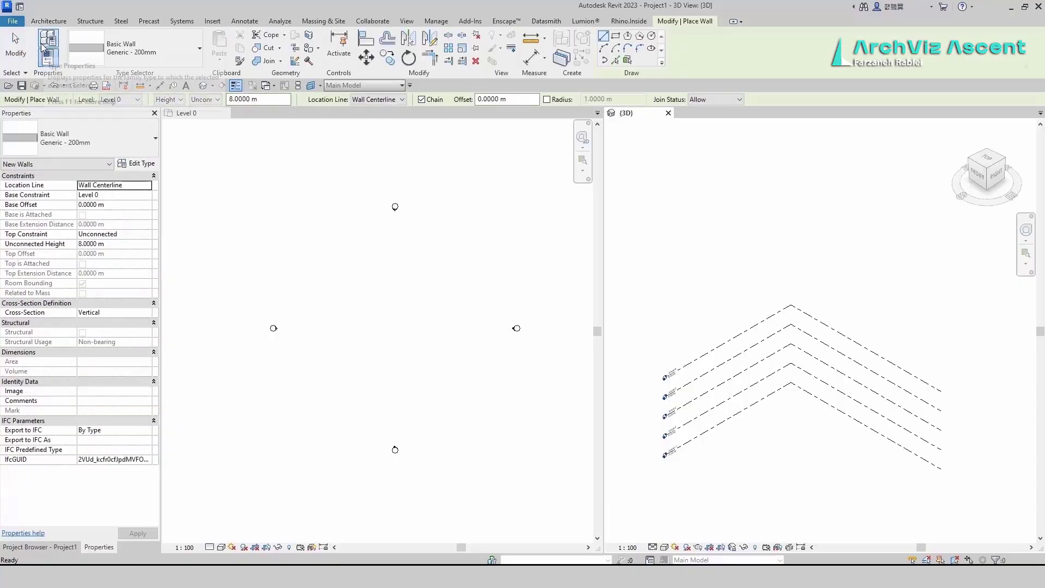
click(135, 139)
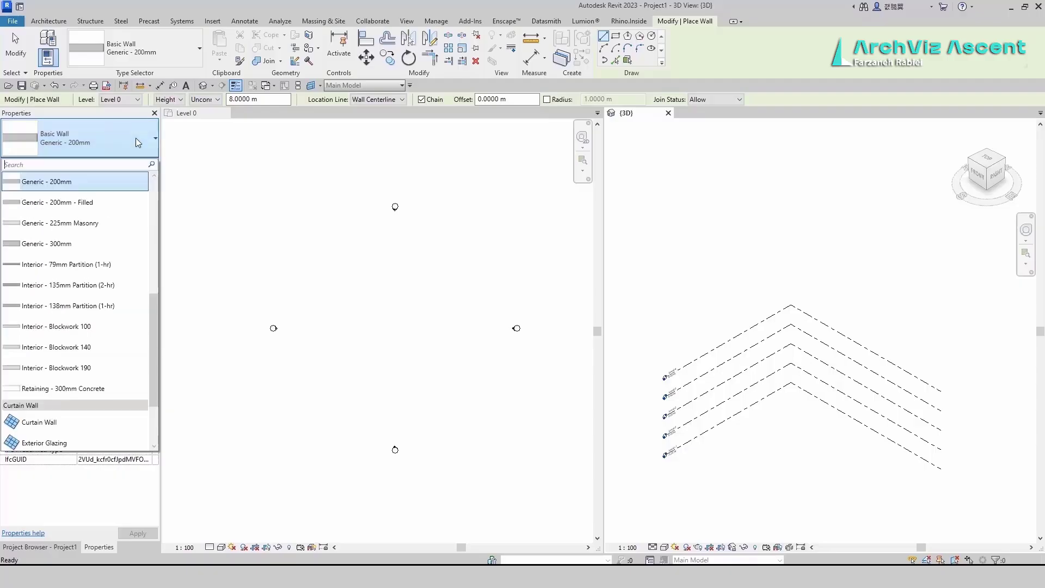
scroll(116, 257, down, 1)
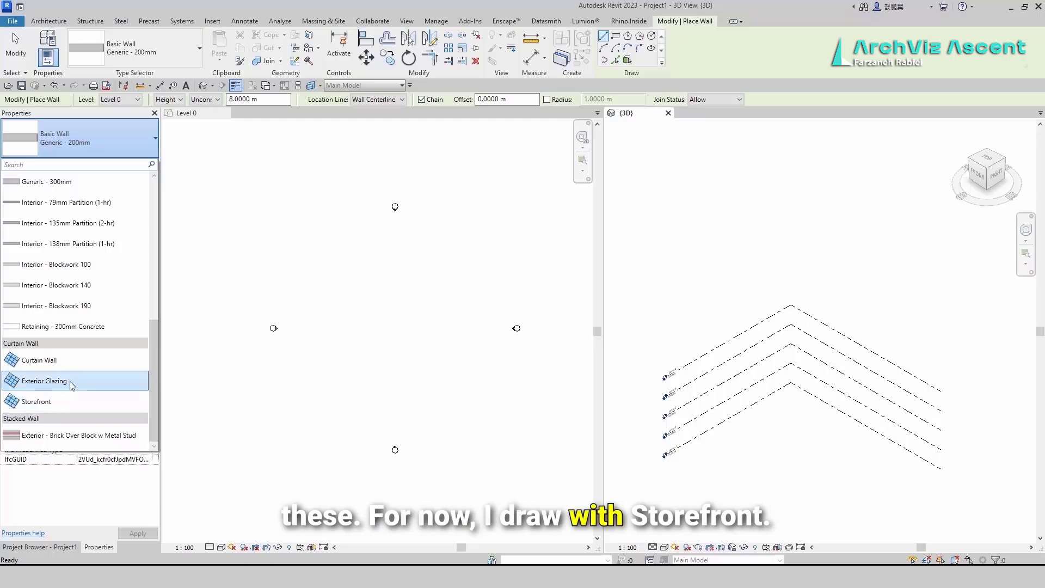
mouse_move(69, 405)
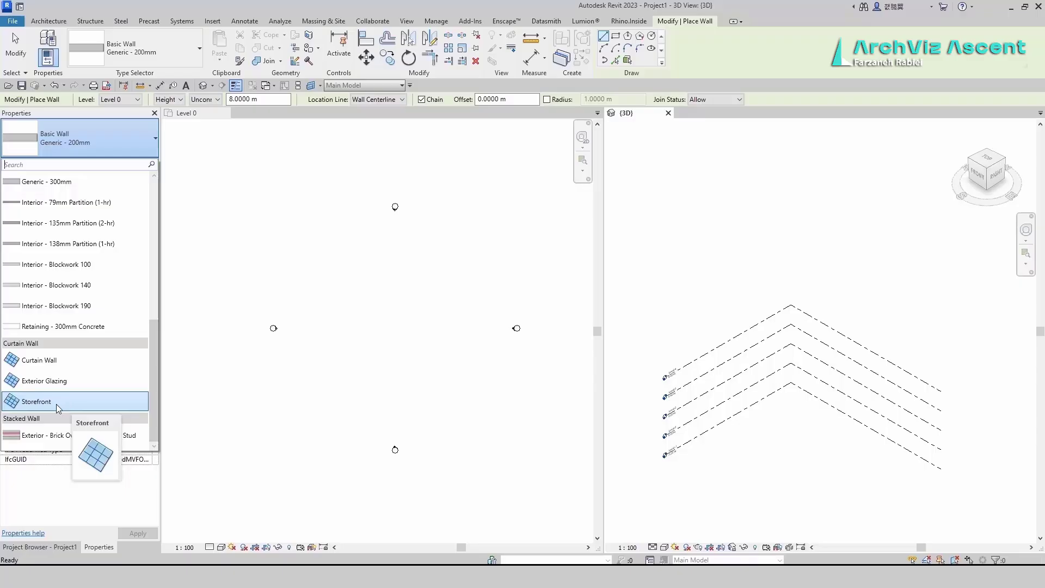
click(57, 404)
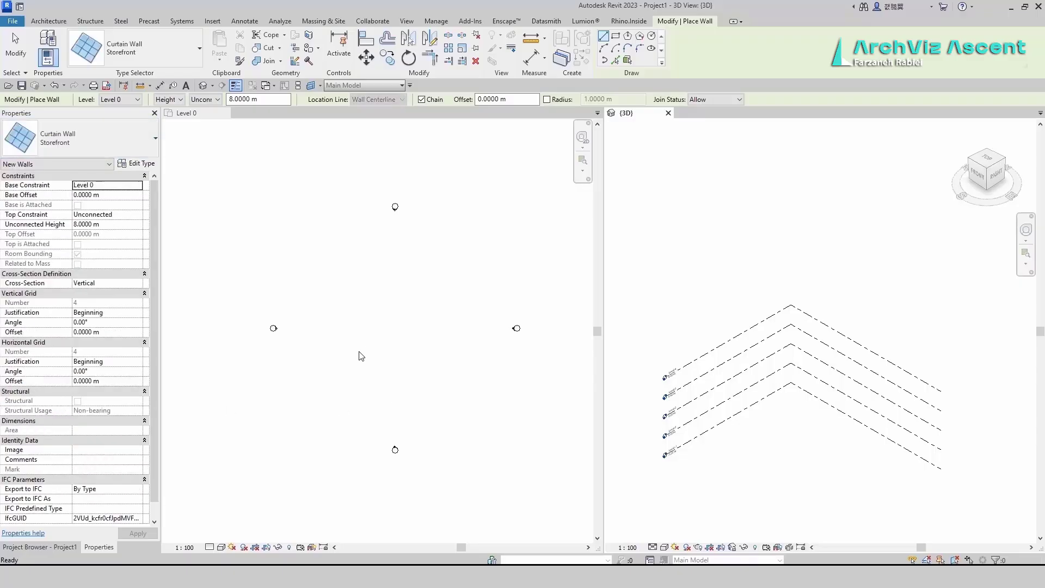
Draw a 14 m horizontal Storefront curtain wall in the Level 0 floor plan.
click(336, 361)
click(315, 372)
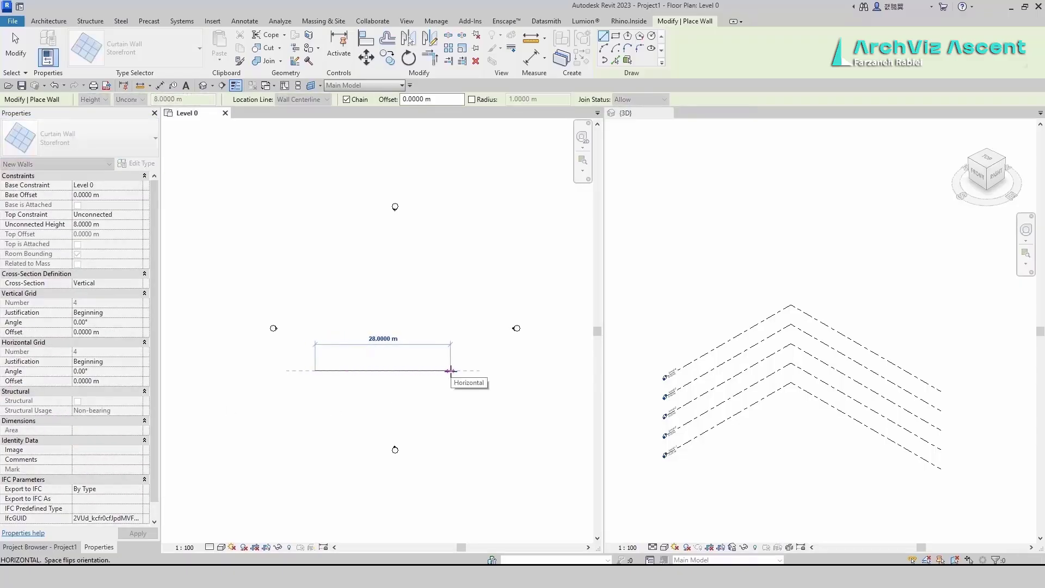
text(14)
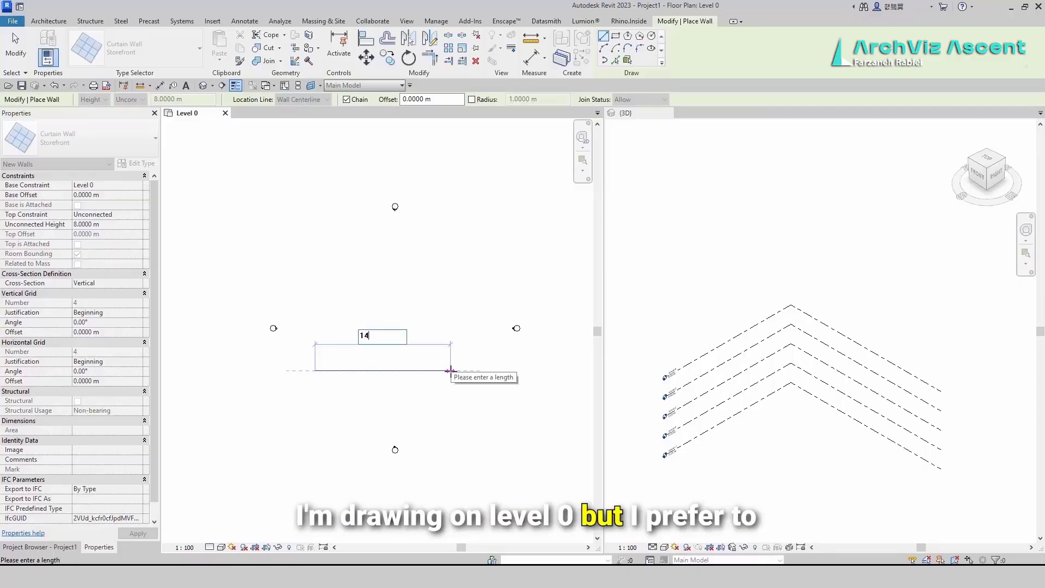
key(Return)
key(Escape)
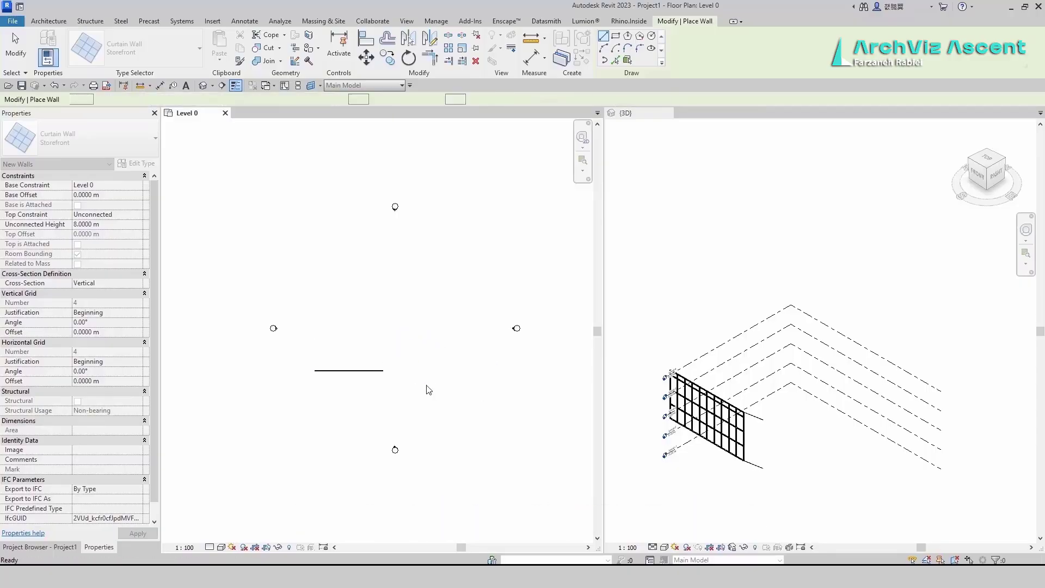
key(Escape)
Shift the curtain wall on Level 0 sideways, and delete it.
click(347, 371)
drag(347, 371, 417, 376)
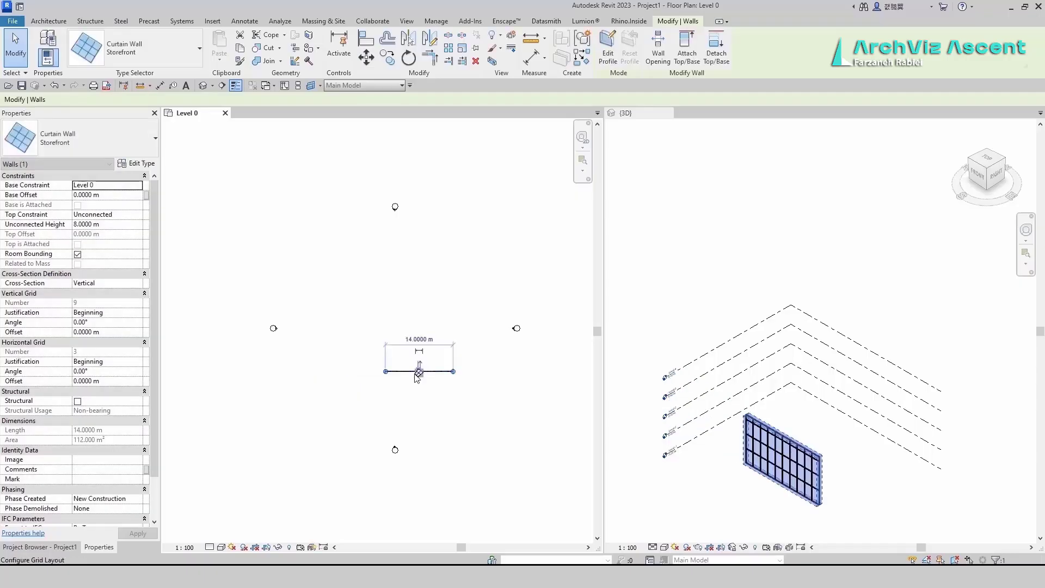
key(Delete)
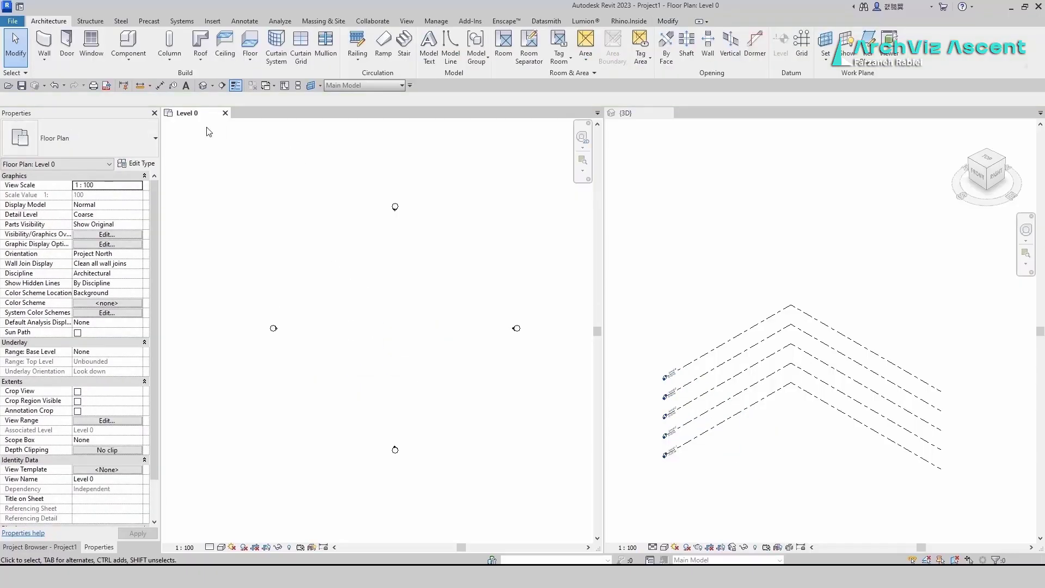
Open the Level -1 floor plan and close the Level 0 plan.
click(60, 548)
double_click(57, 191)
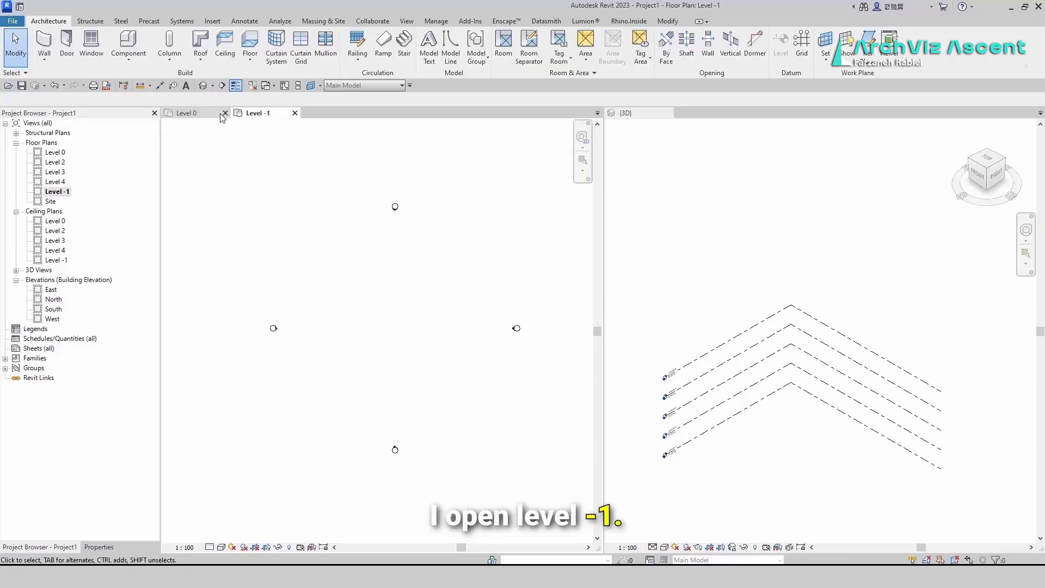
click(225, 113)
scroll(431, 368, up, 1)
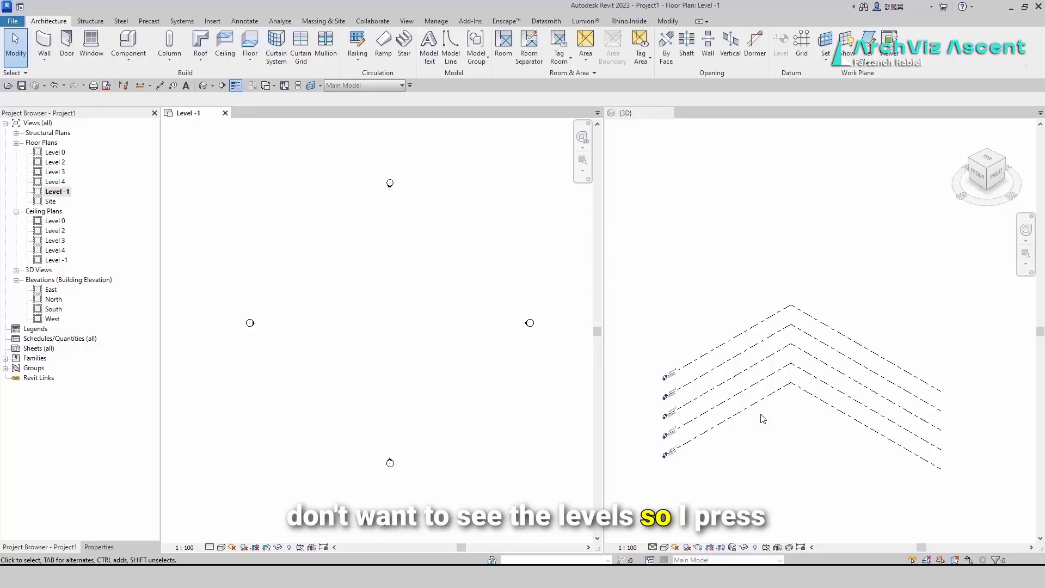
Hide the Levels annotation category in the 3D view through its visibility/graphics overrides.
click(784, 428)
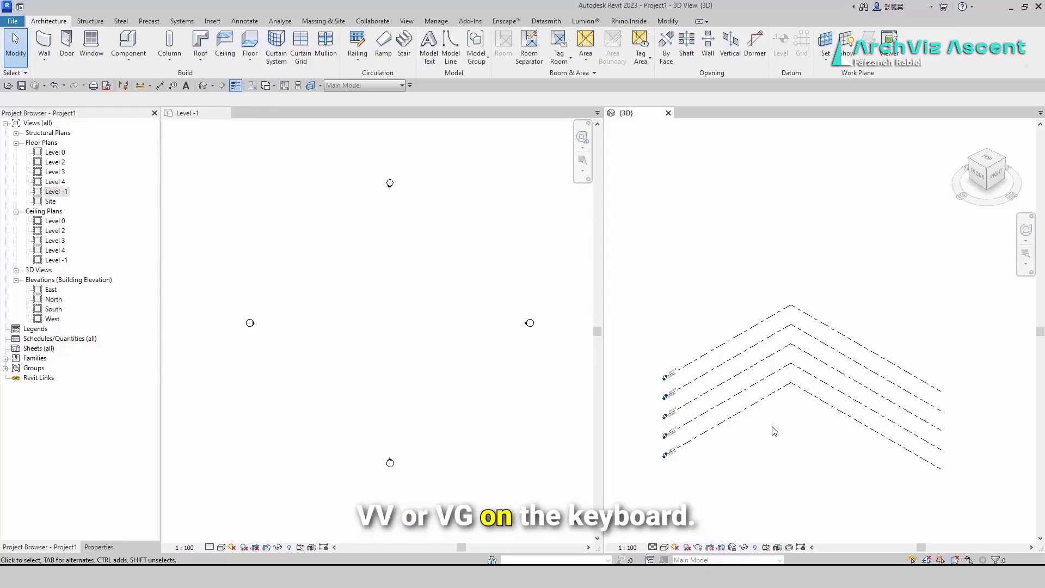
key(v)
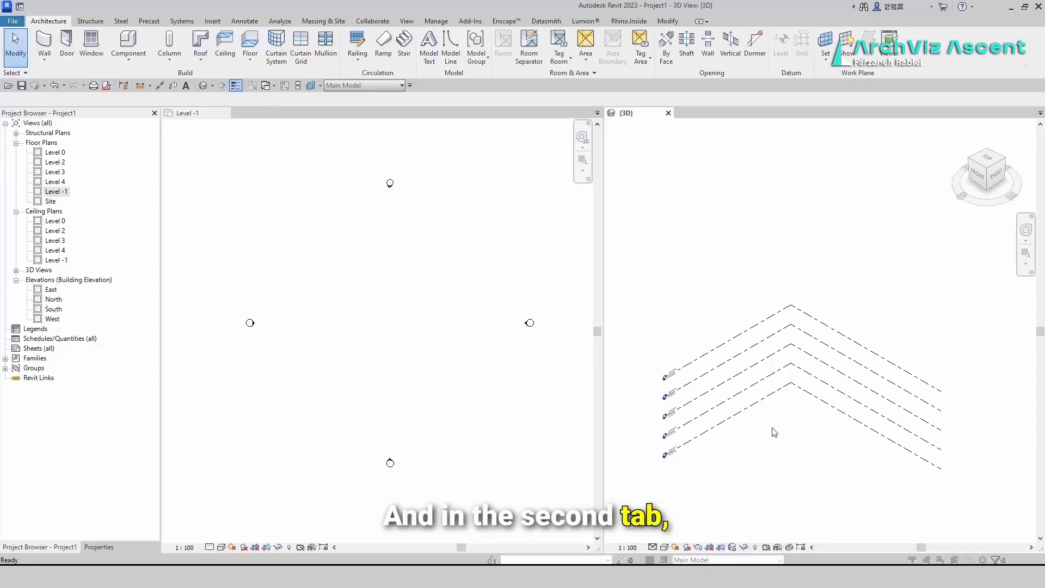
key(g)
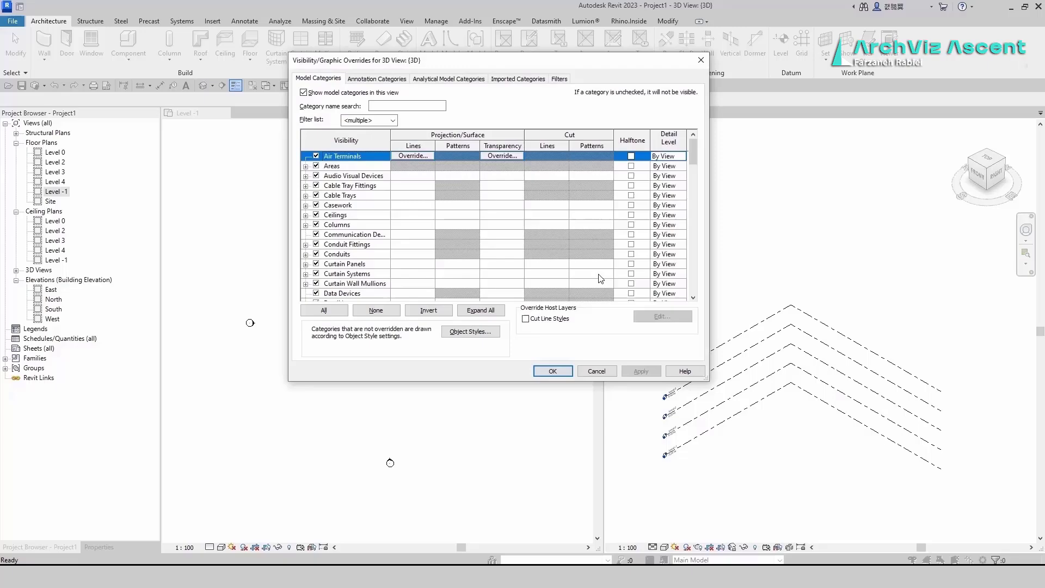
click(361, 79)
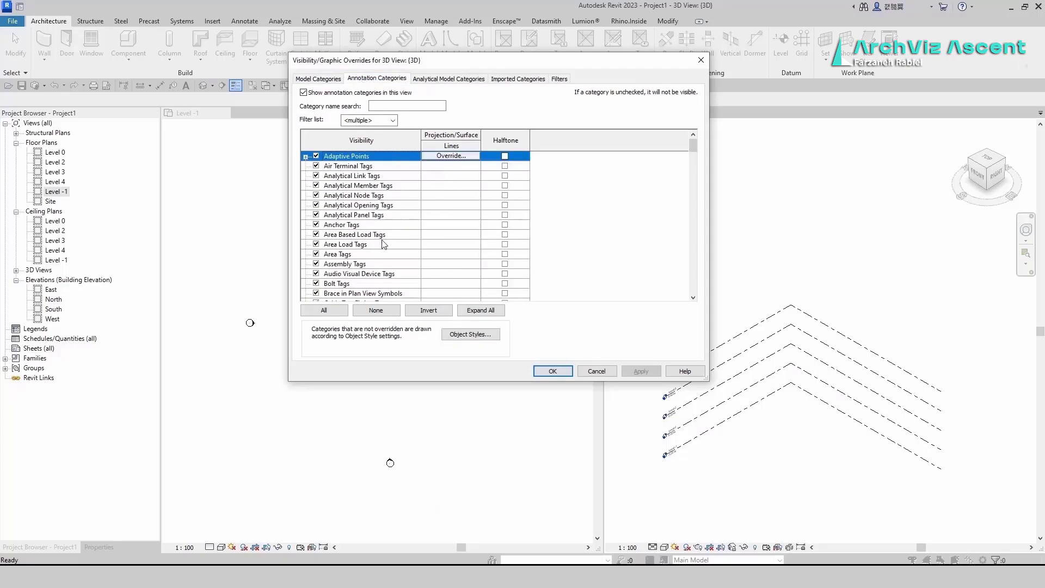
key(l)
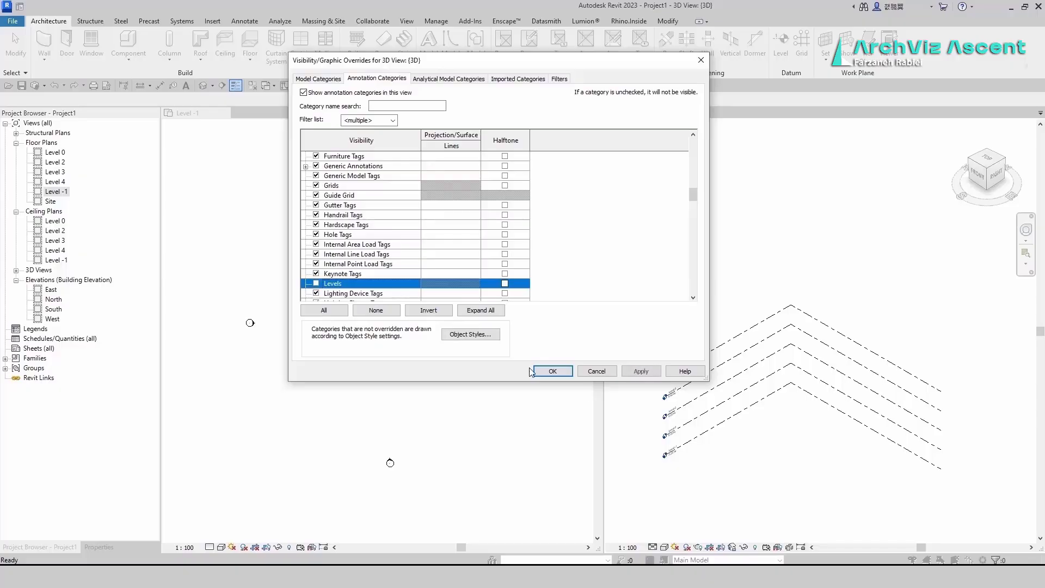
click(560, 374)
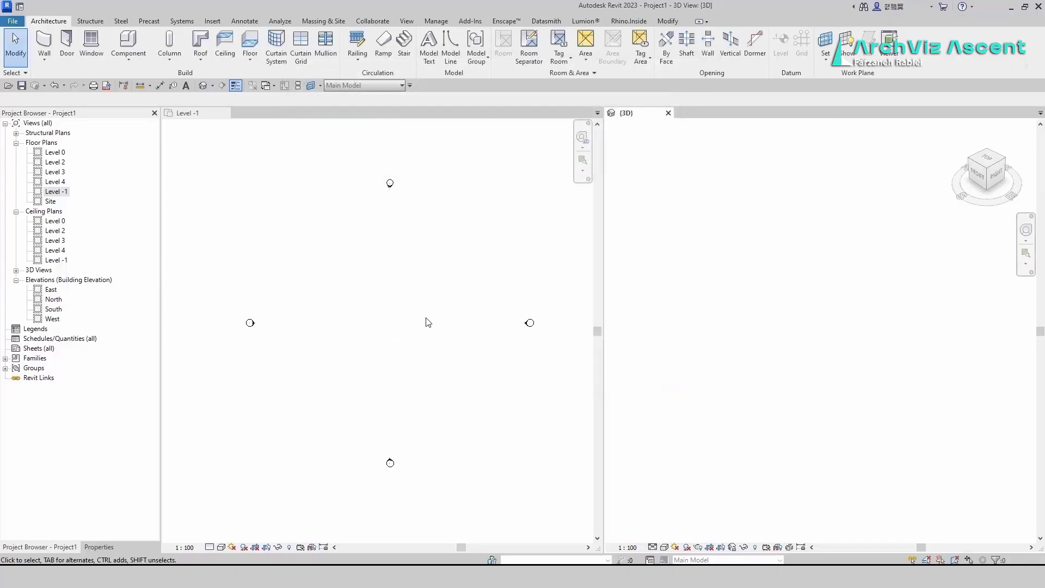
Start an architectural wall and duplicate the Storefront curtain wall type as Storefront 2.
click(97, 547)
click(47, 59)
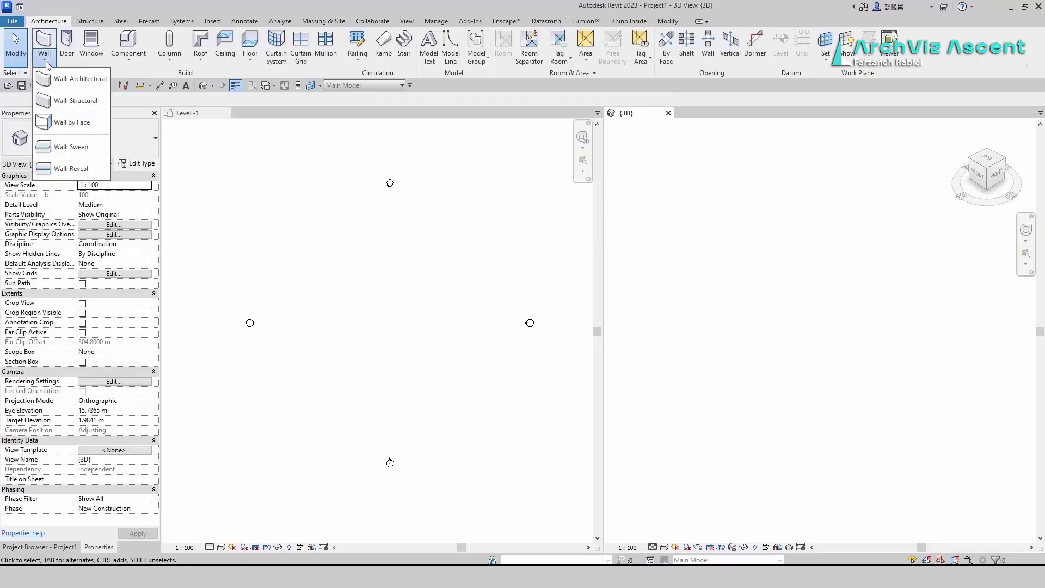
click(71, 77)
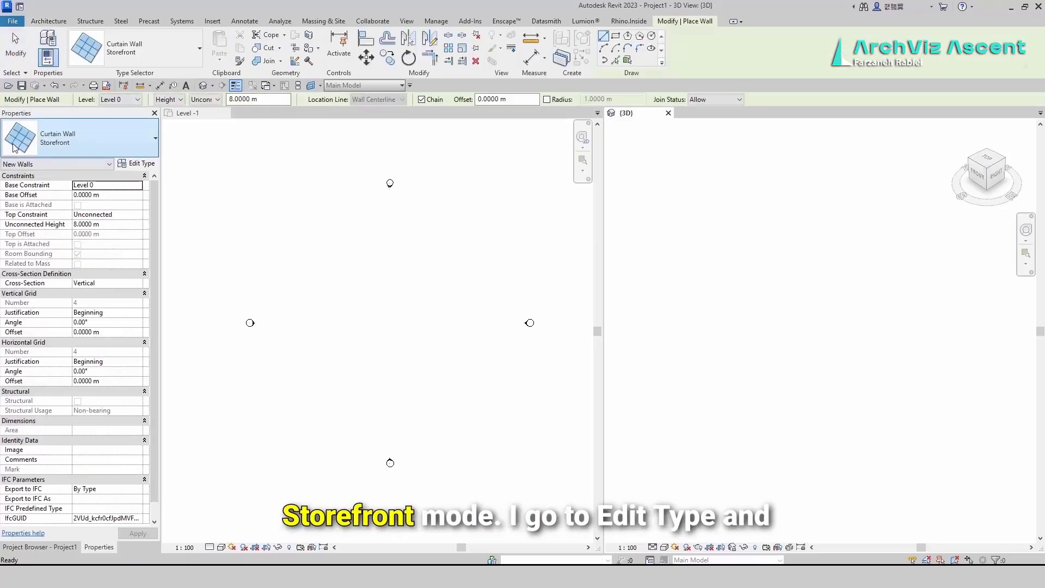
click(143, 163)
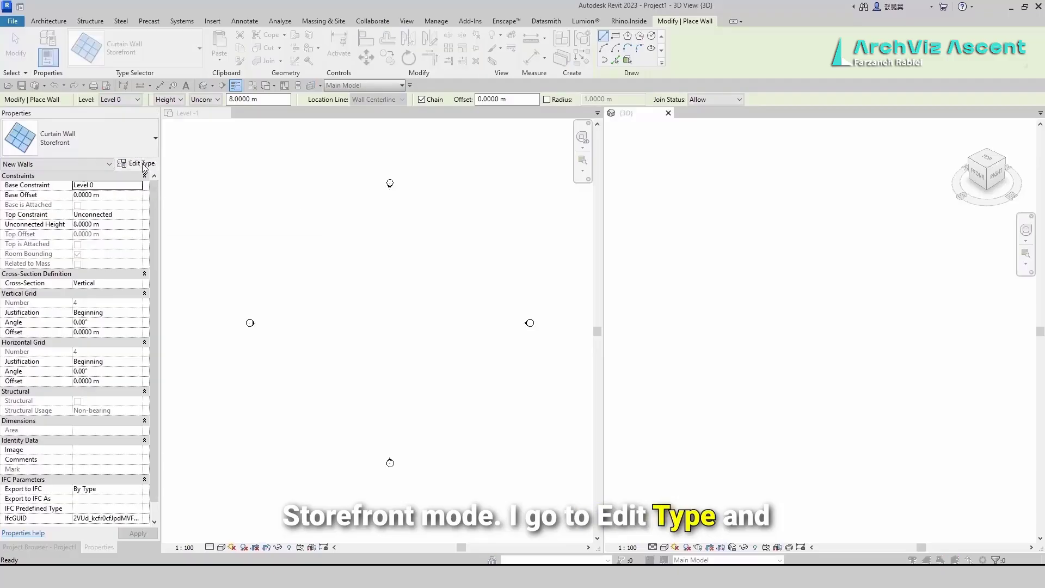
click(684, 170)
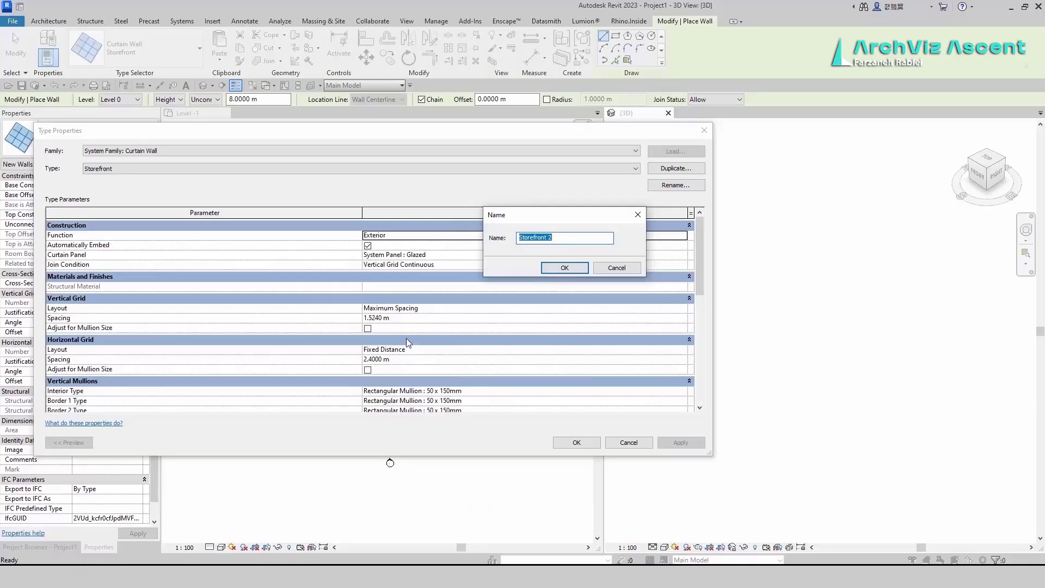
click(553, 269)
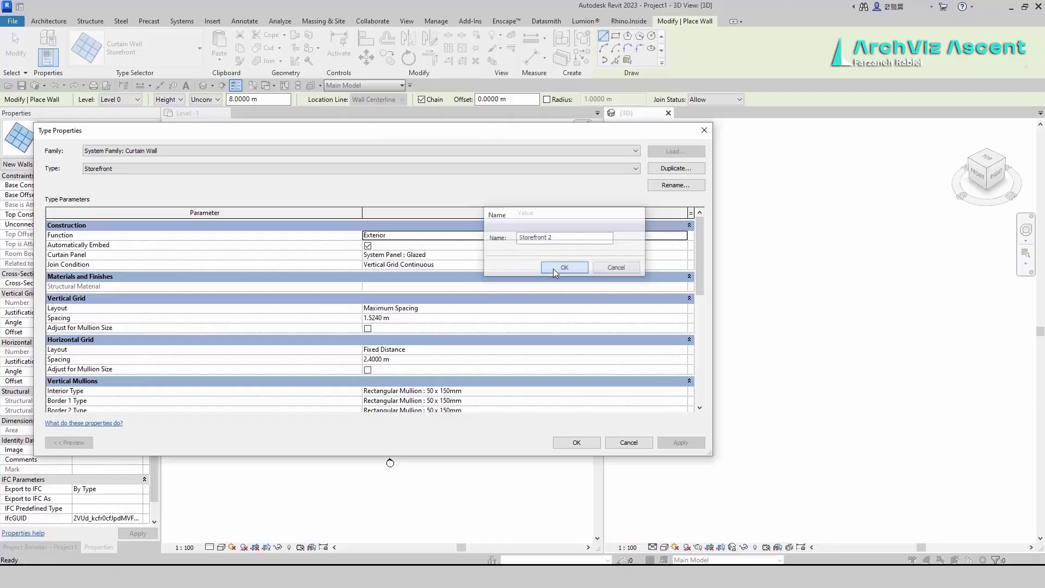
click(567, 444)
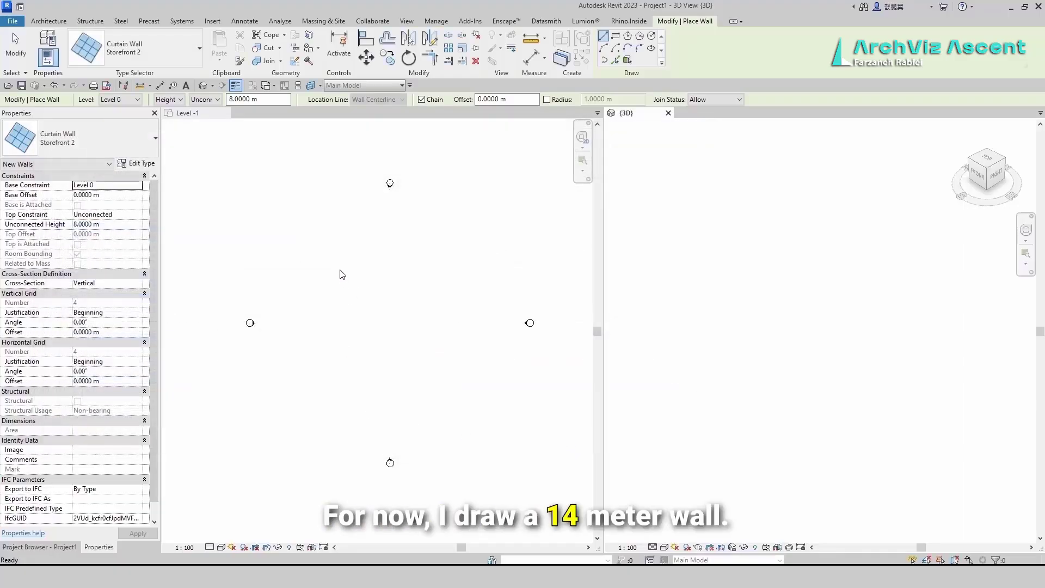
Draw a 14 m horizontal Storefront 2 curtain wall in the lower part of the Level -1 plan.
click(340, 368)
click(333, 368)
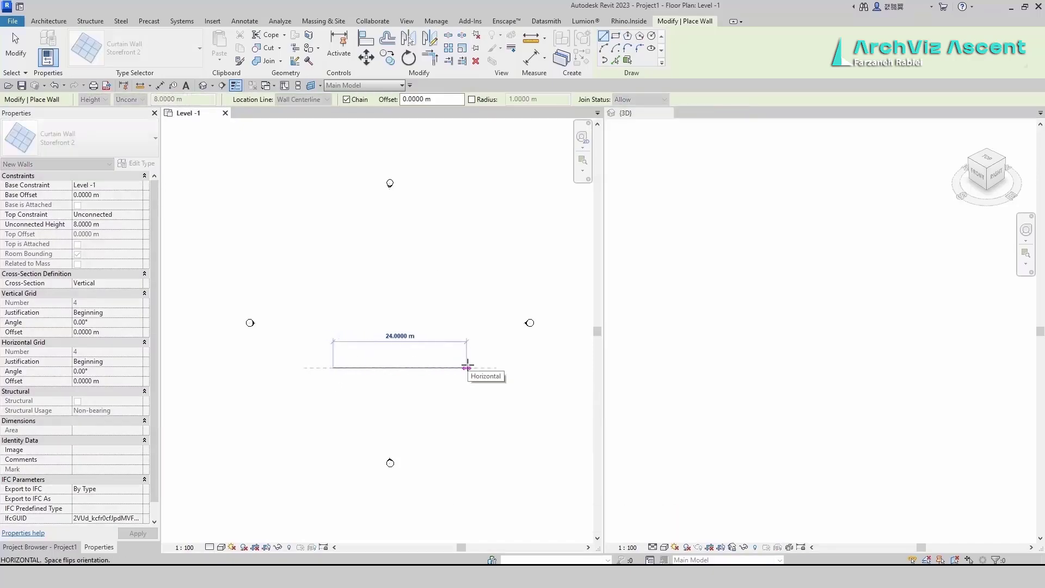
key(Return)
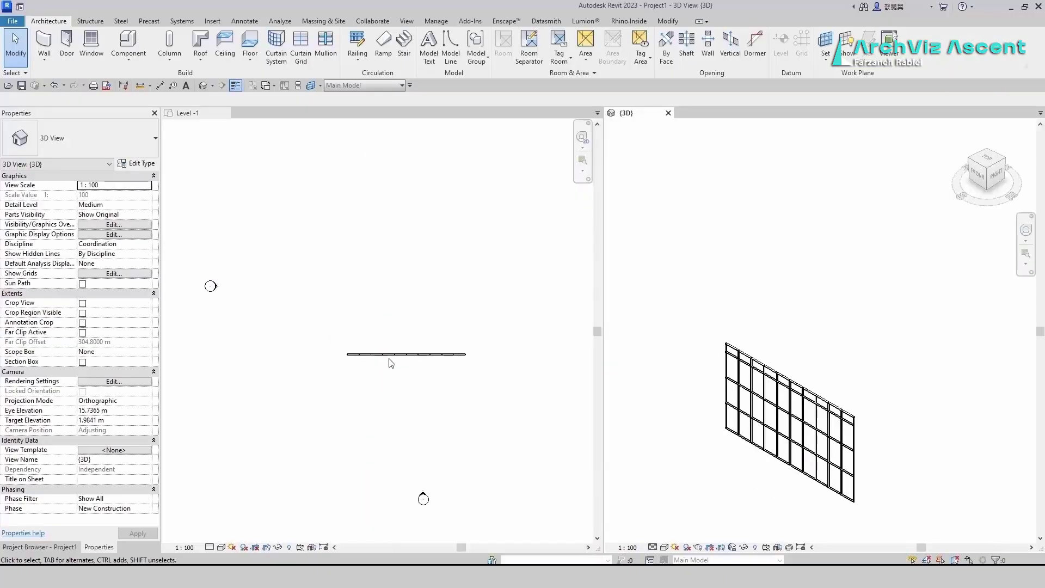
Extend the front wall's west end with a 1 m Storefront 2 segment and add a 4.2 m wall running north from it.
click(38, 43)
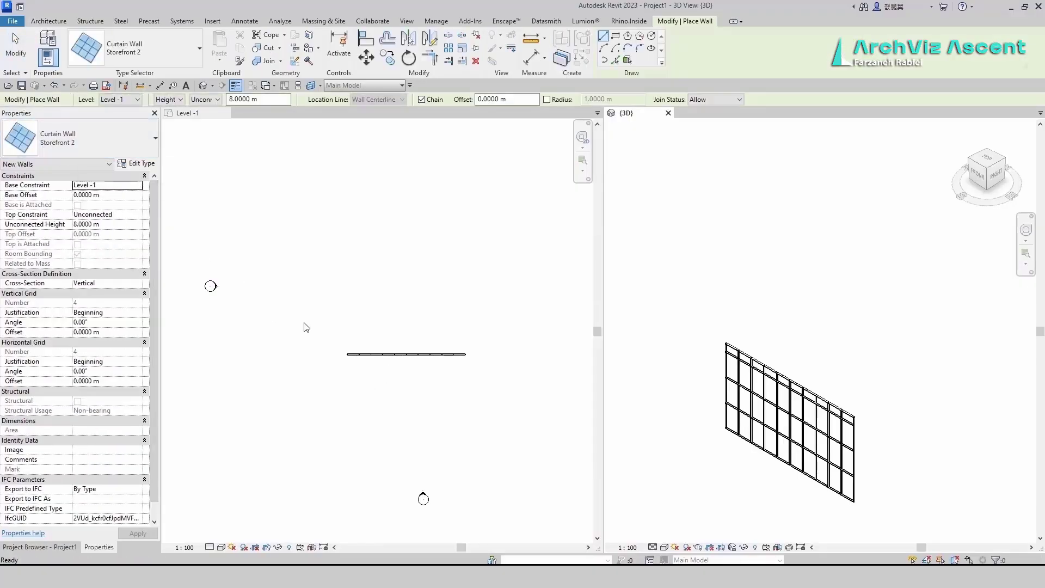
click(351, 357)
click(348, 355)
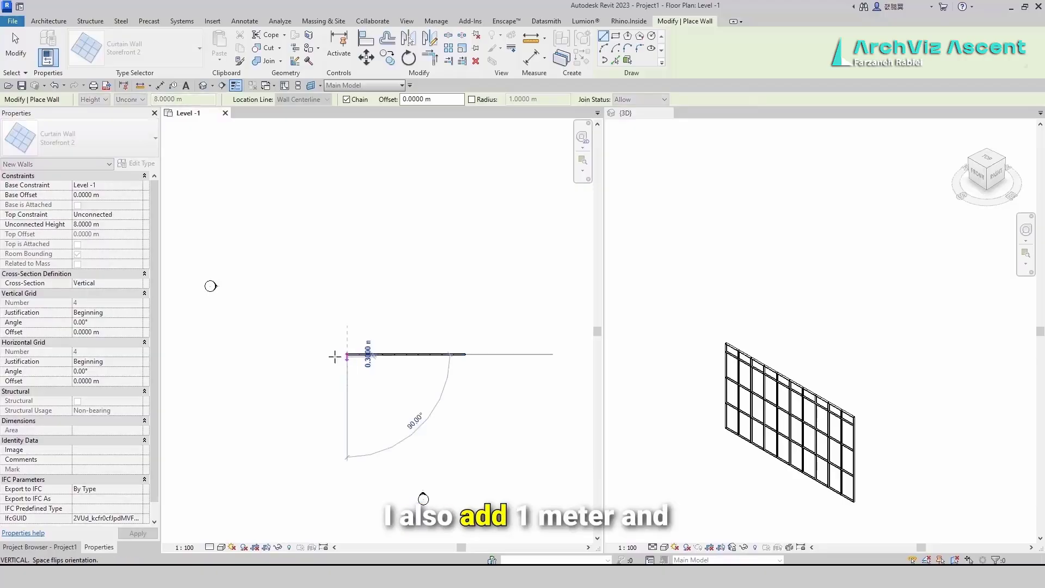
text(1)
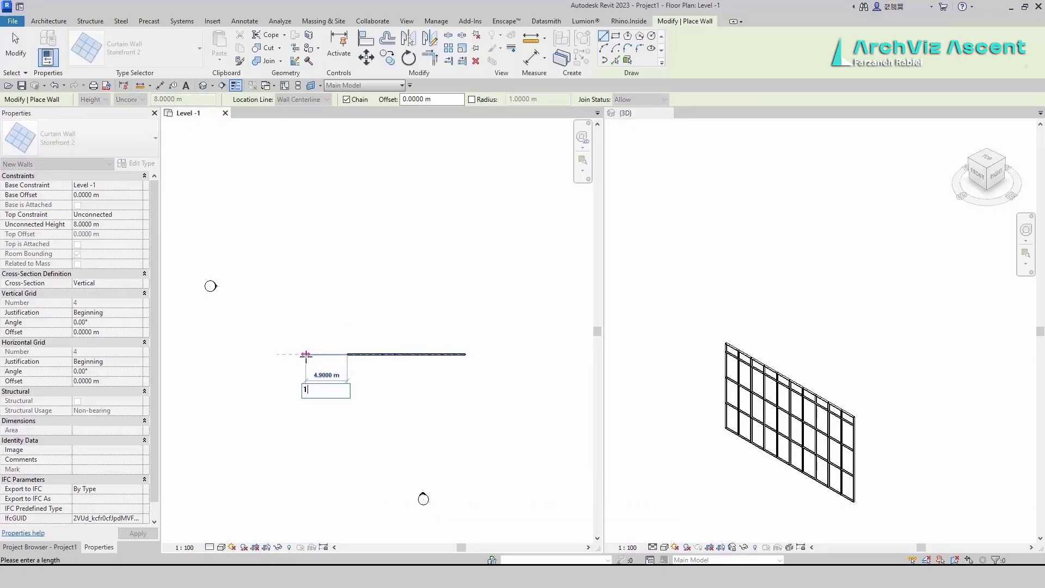
key(Return)
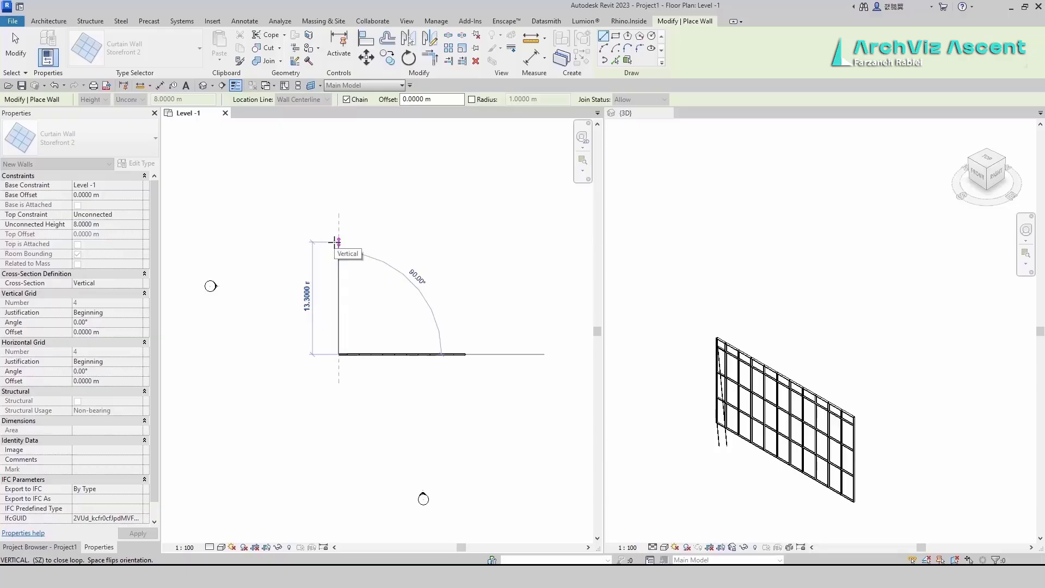
text(4.2)
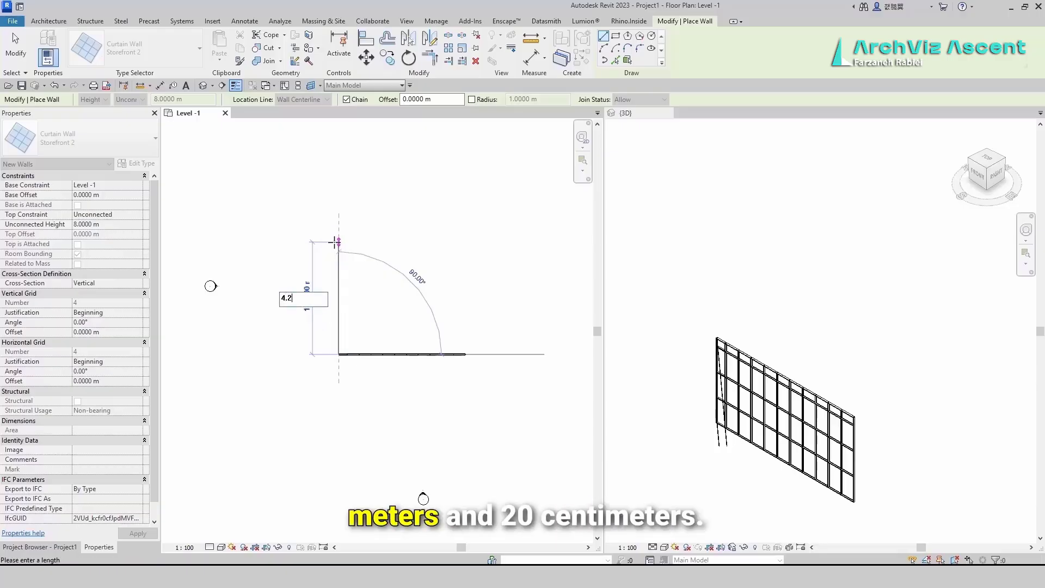
key(Return)
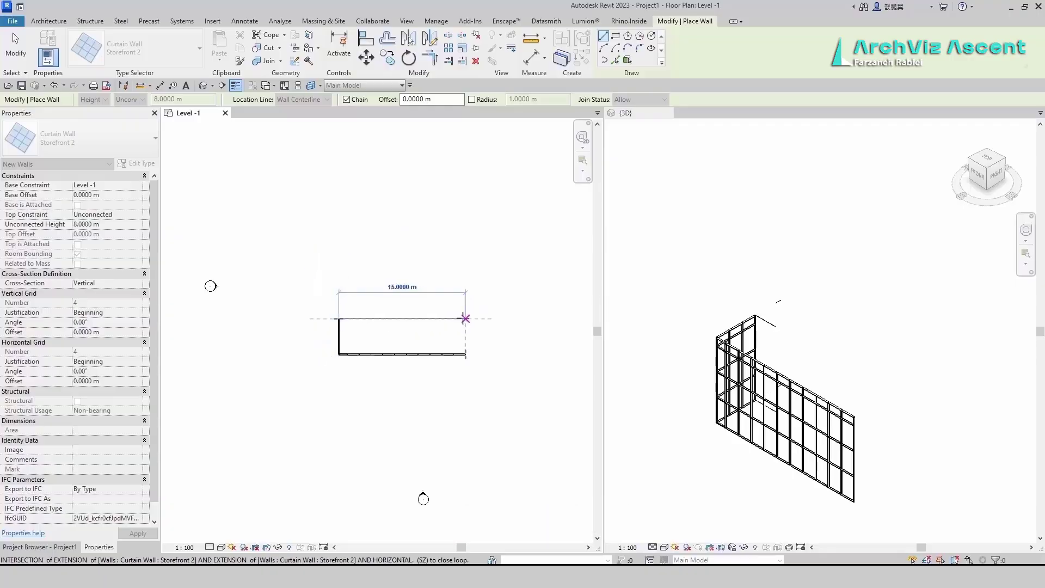
Close the outline with a 15 m north wall and an east side wall down to the front wall's end.
click(465, 318)
click(465, 354)
scroll(463, 348, up, 5)
key(Escape)
key(Escape)
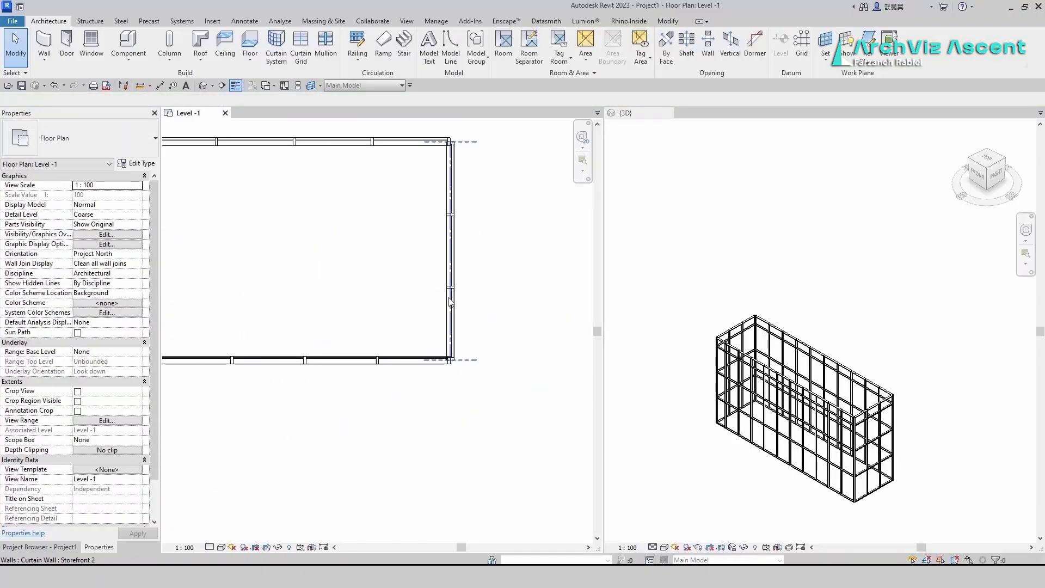
Shorten the east side wall to about 2.9 m by pulling its south end back from the front wall.
click(453, 345)
drag(451, 360, 450, 293)
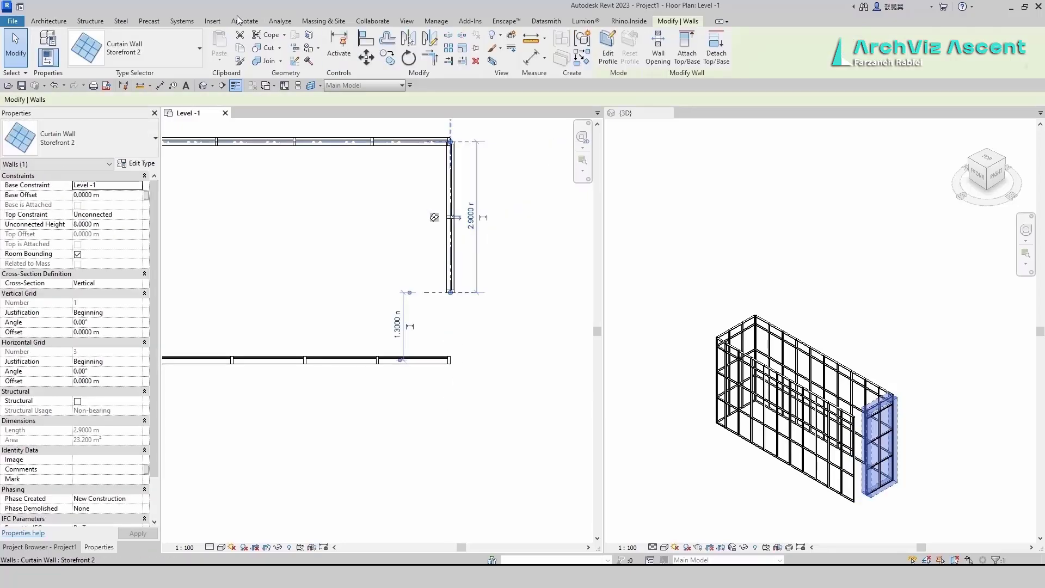
key(Escape)
Create a similar curtain wall from the front wall, extending its east end by 1 m.
click(417, 360)
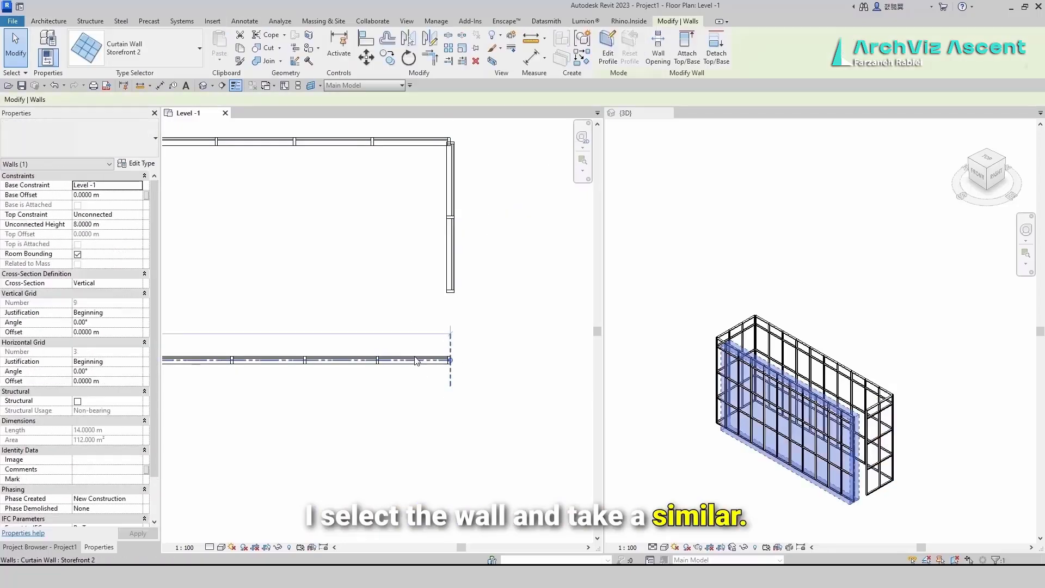
key(c)
key(s)
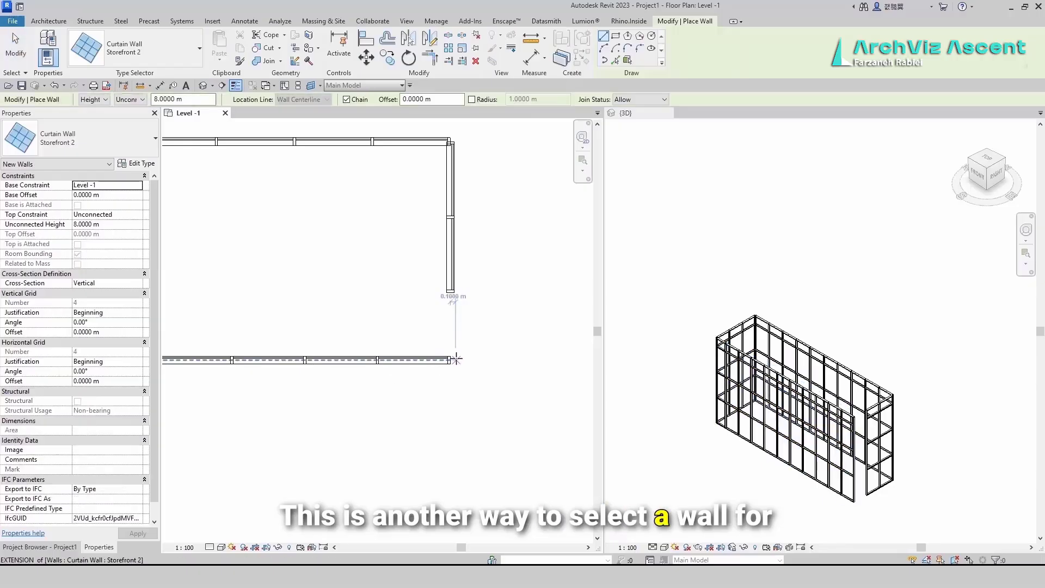
click(451, 360)
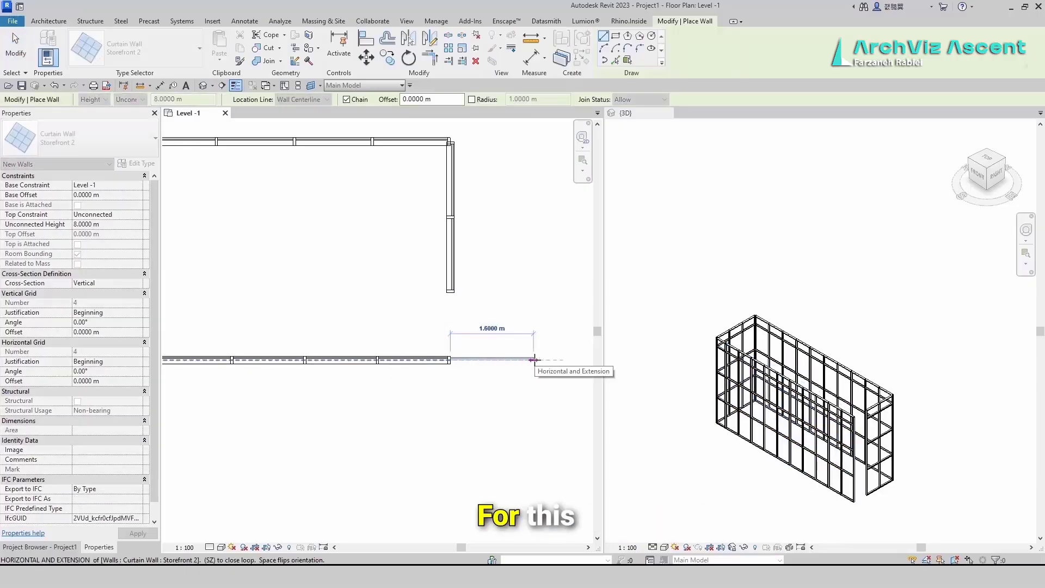
text(1)
key(Return)
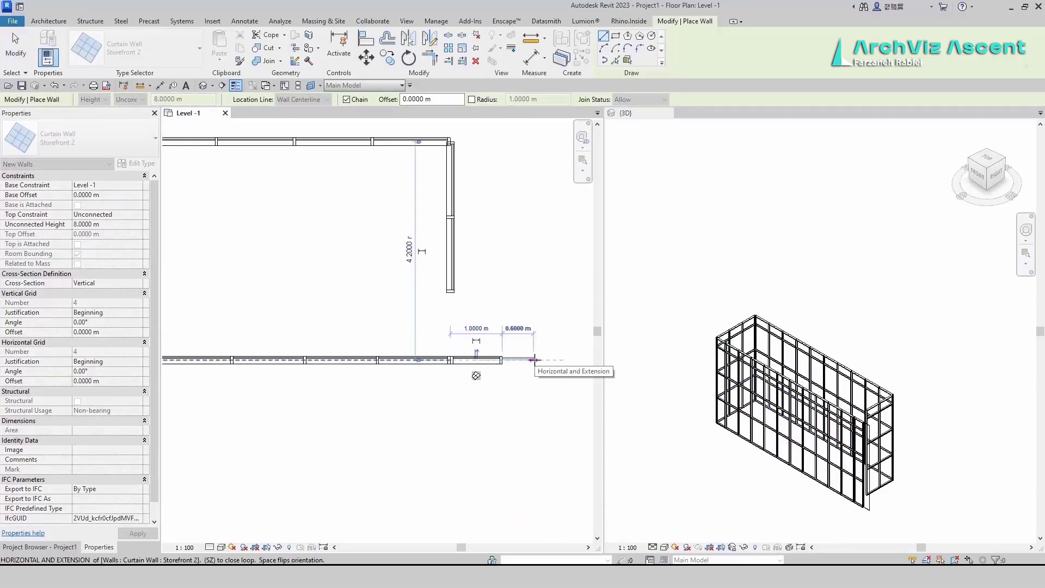
key(Escape)
key(Escape)
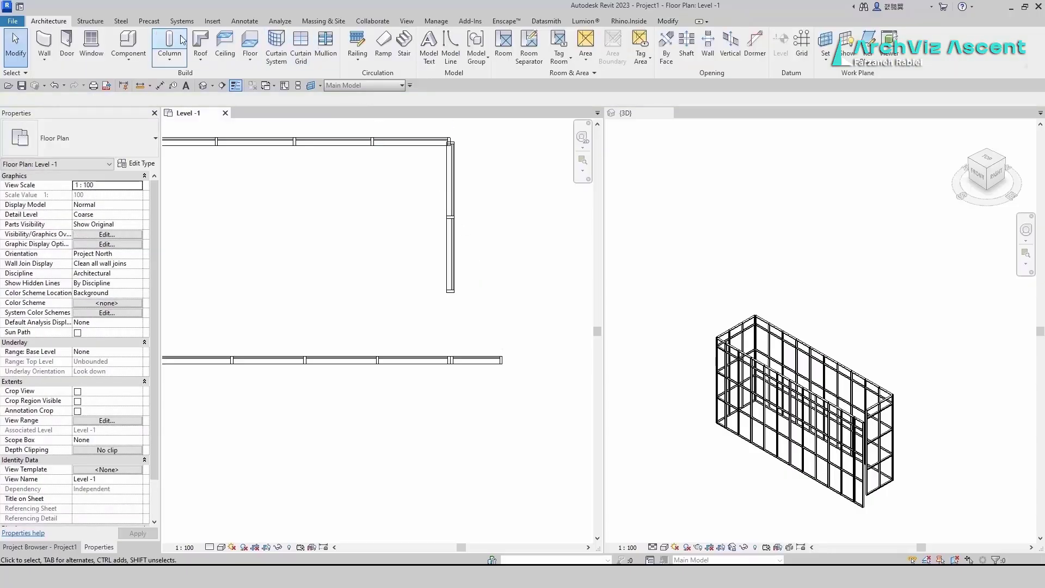
Move the east side wall outward to line up with the end of the extended front wall.
click(450, 234)
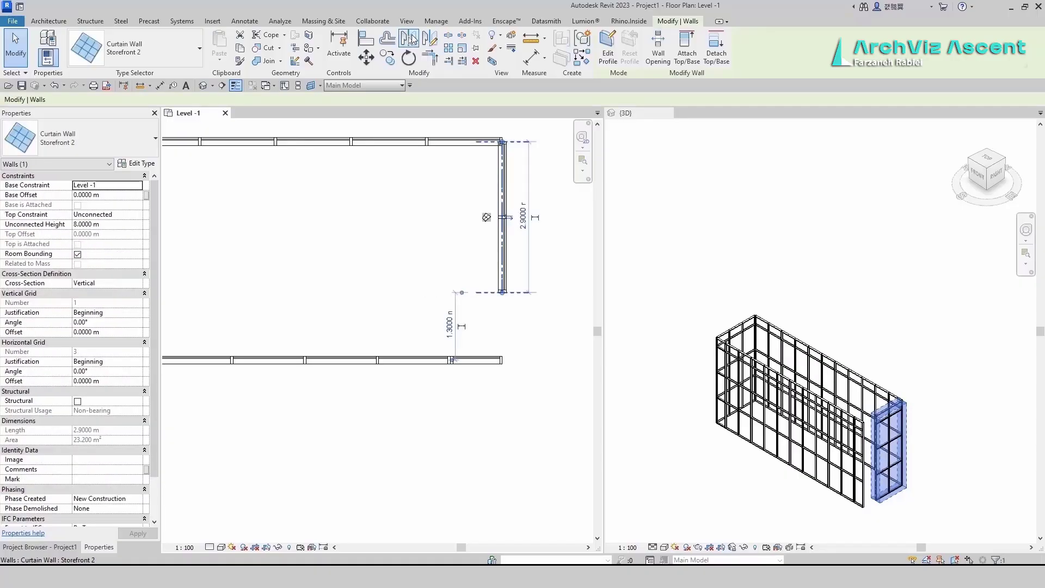
Extend the east side wall down to meet the front wall in a corner using Trim/Extend to Corner.
key(a)
key(l)
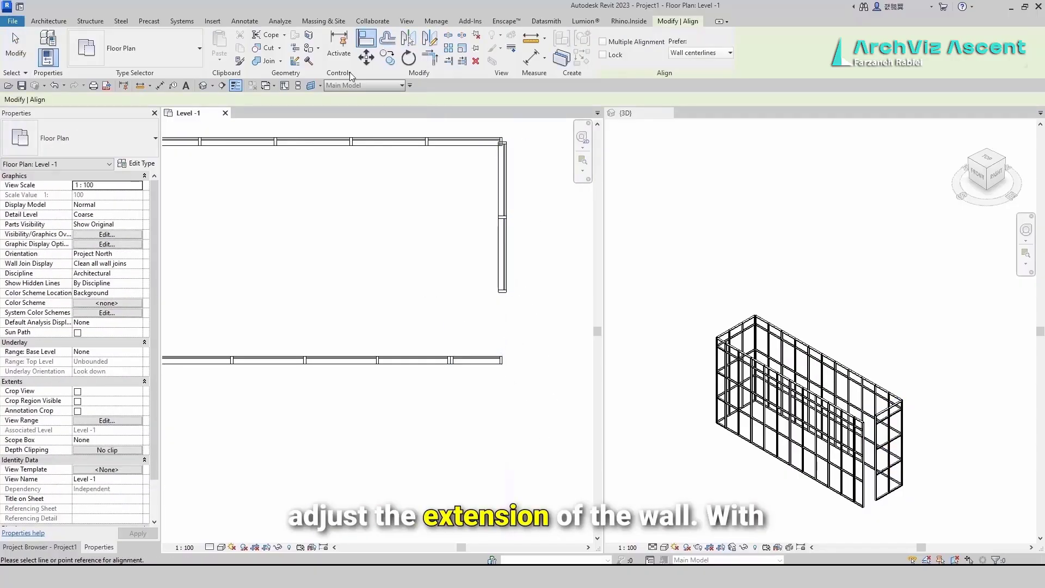
key(t)
key(r)
click(493, 360)
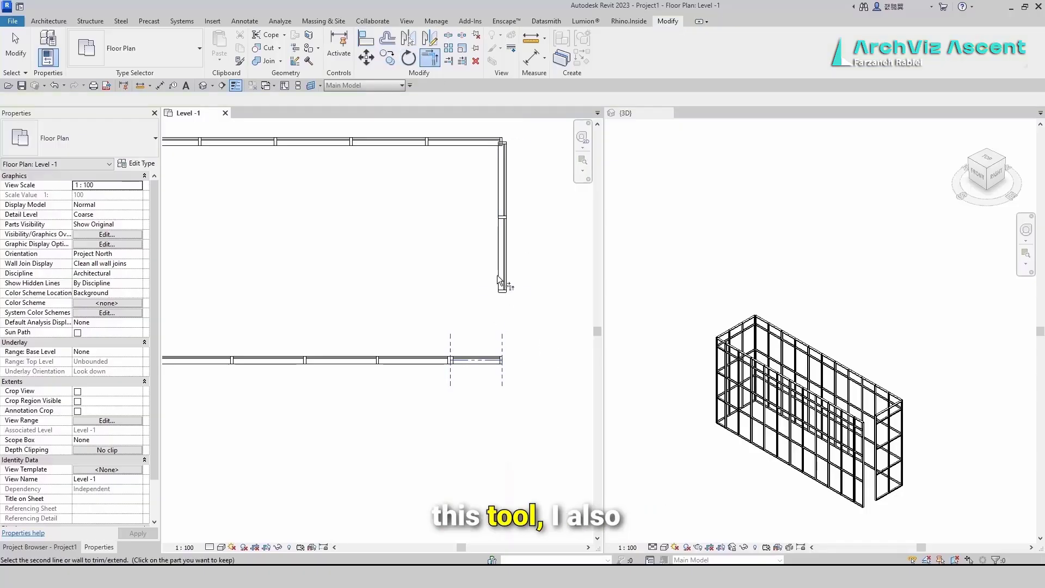
click(499, 279)
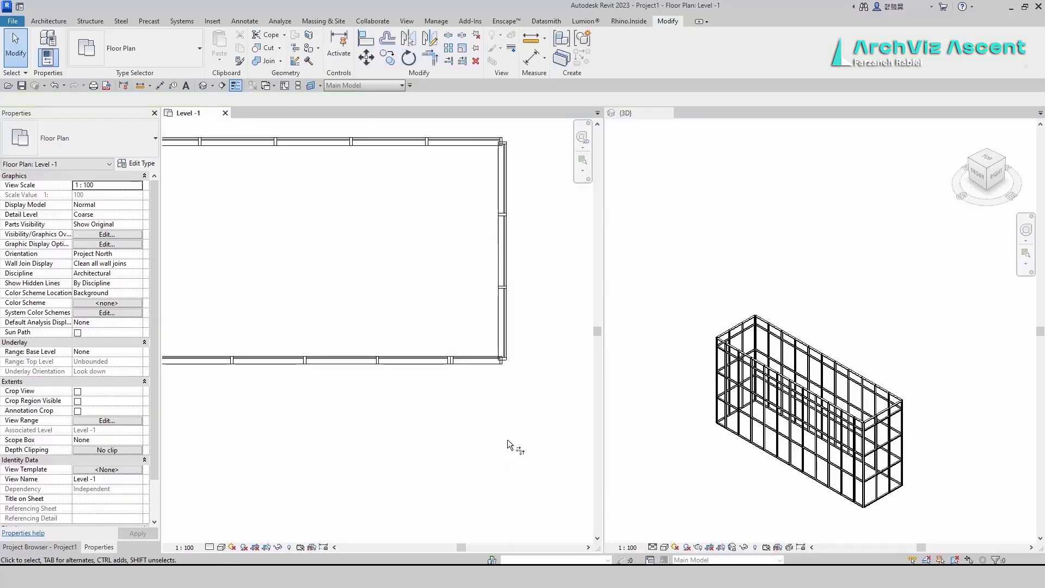
key(Escape)
scroll(497, 330, down, 1)
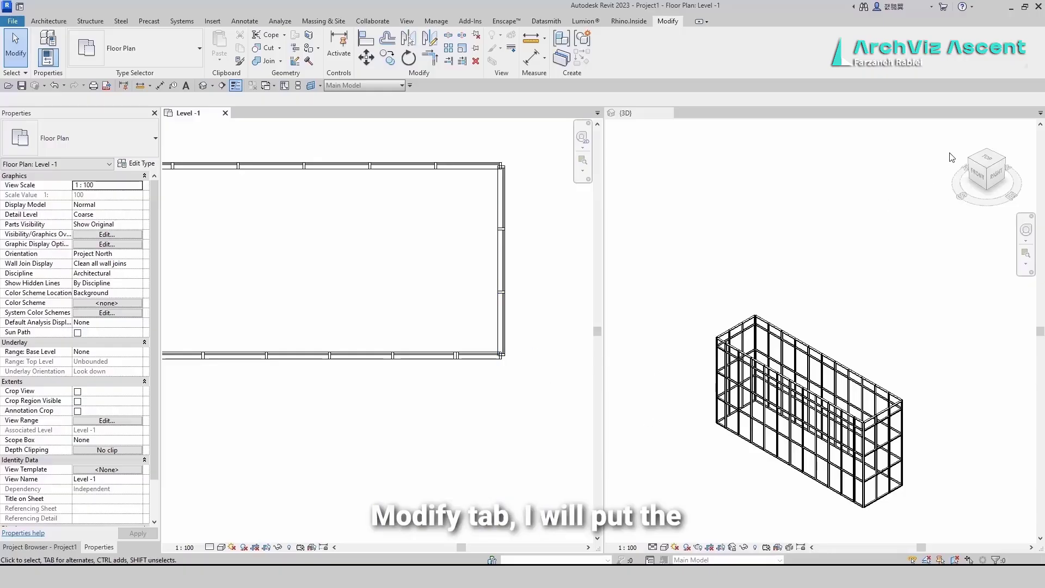
Open the North elevation and examine how high the curtain walls rise relative to the levels.
click(704, 181)
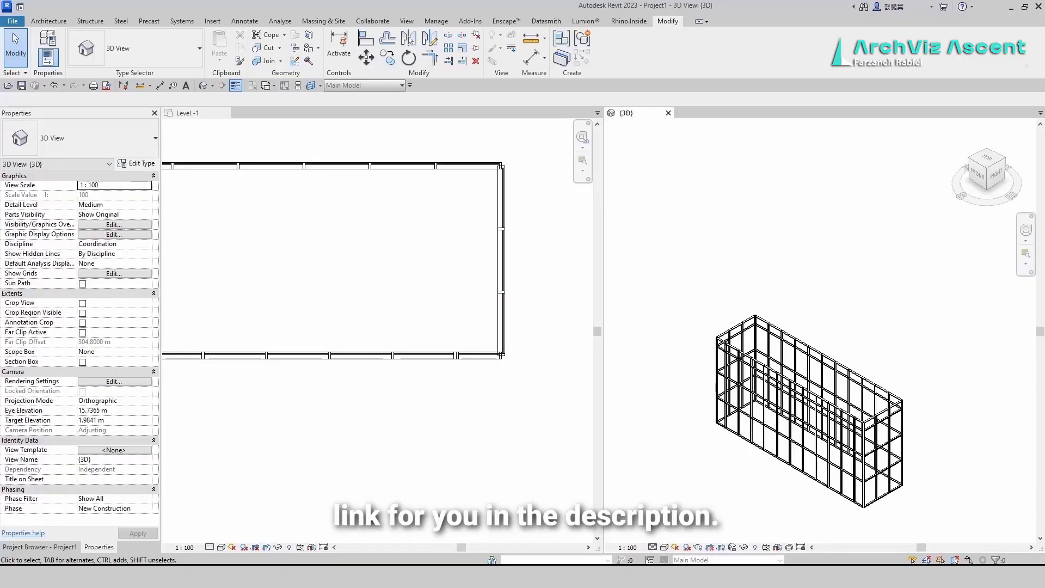
click(41, 546)
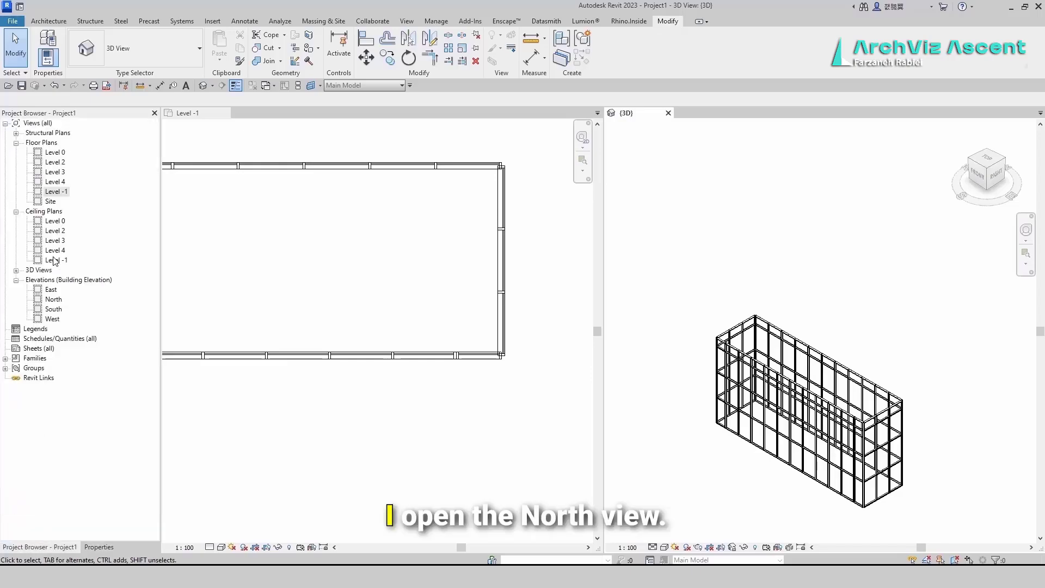
click(51, 289)
double_click(53, 300)
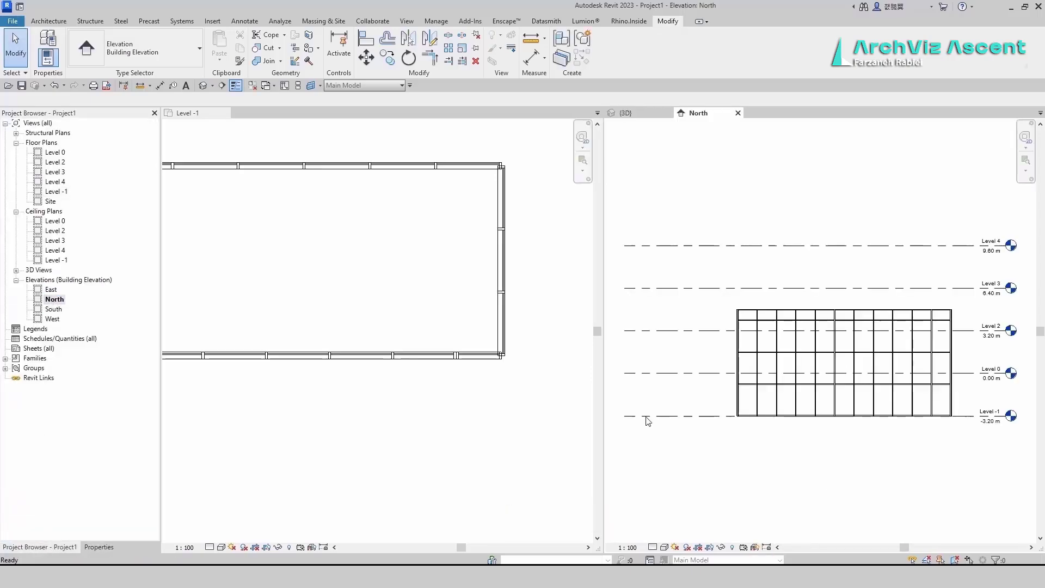
scroll(994, 418, up, 4)
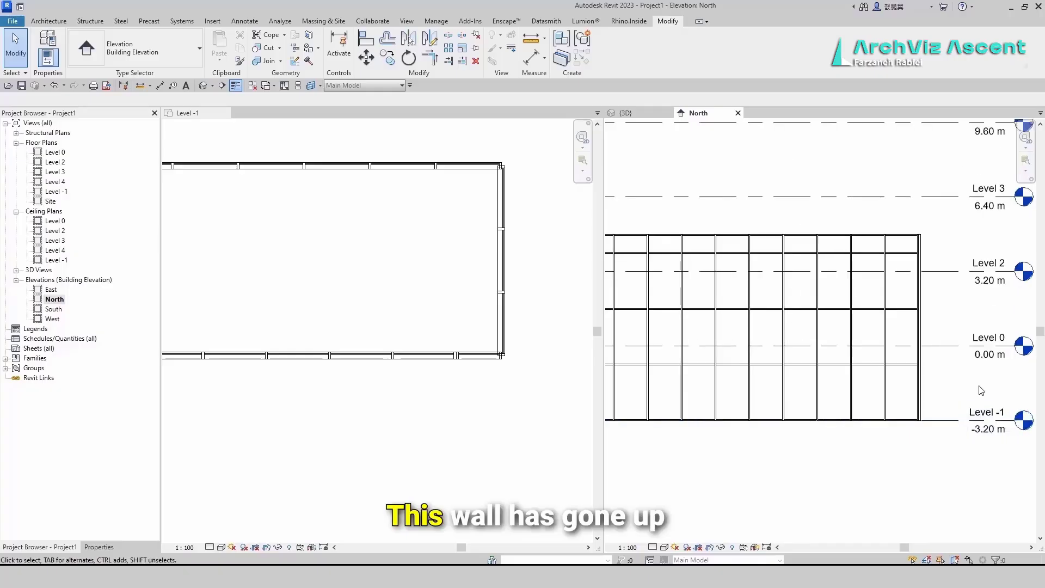
middle_drag(972, 378, 901, 396)
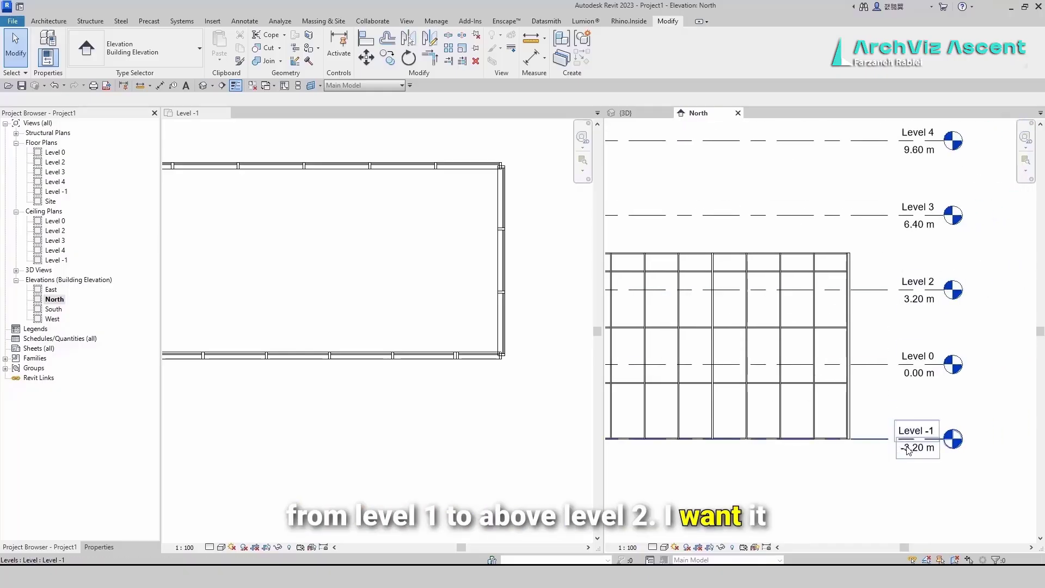
scroll(908, 449, down, 1)
scroll(915, 384, down, 2)
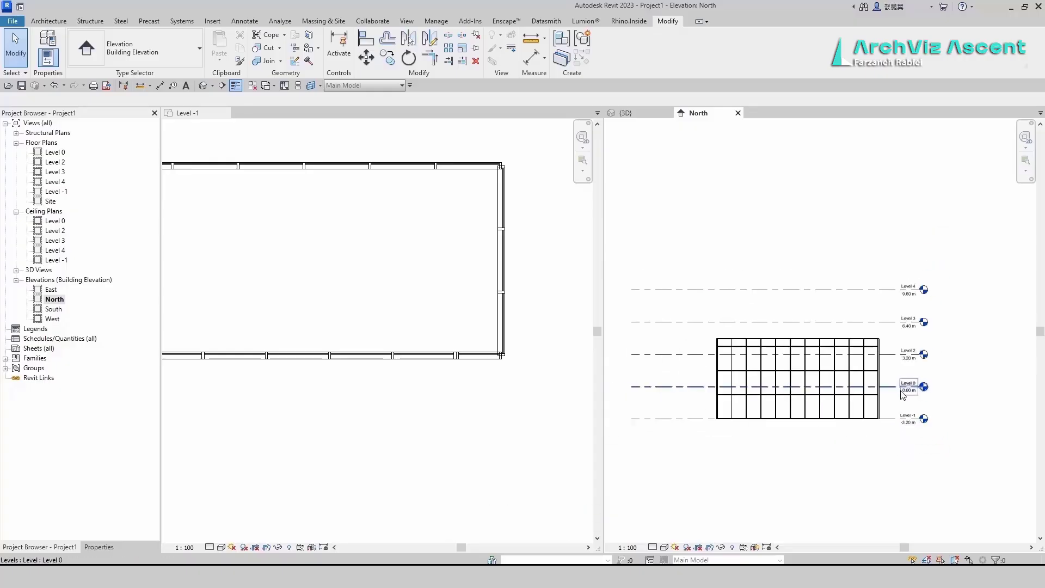
scroll(527, 355, down, 3)
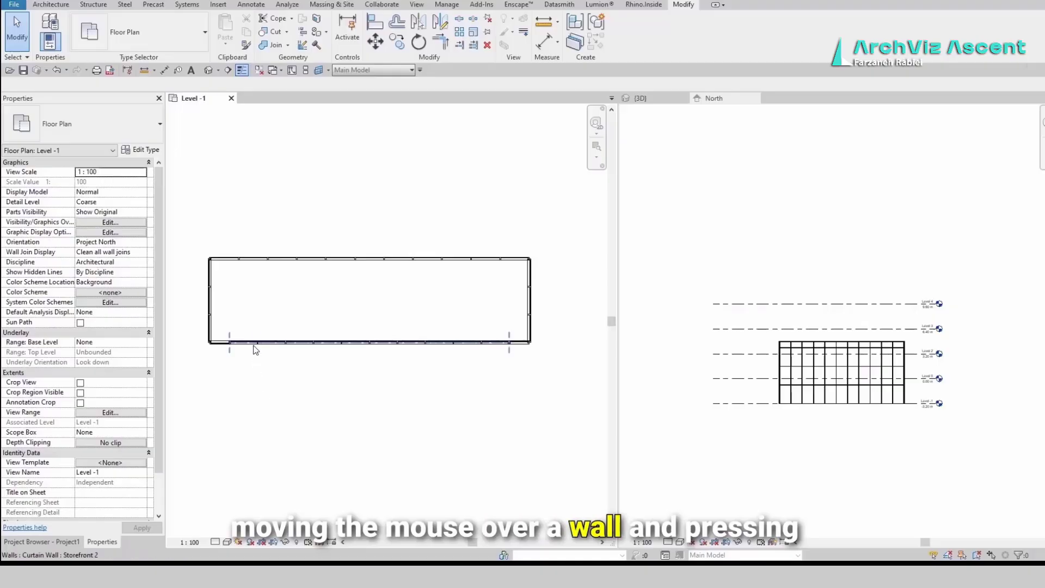
Select the whole chain of curtain walls in the Level -1 plan and set their top constraint to Up to level: Level 0.
key(Tab)
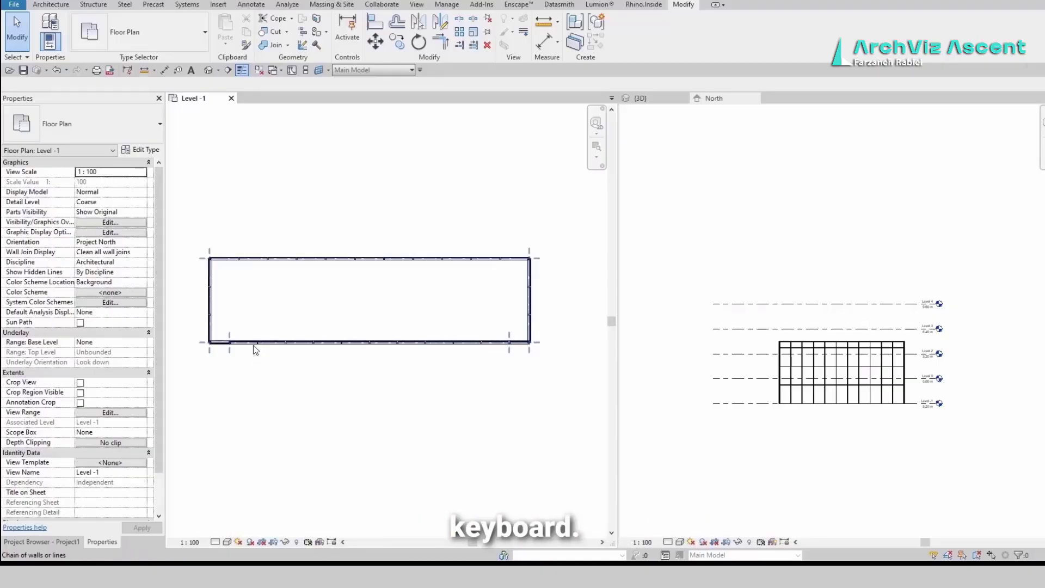
click(255, 349)
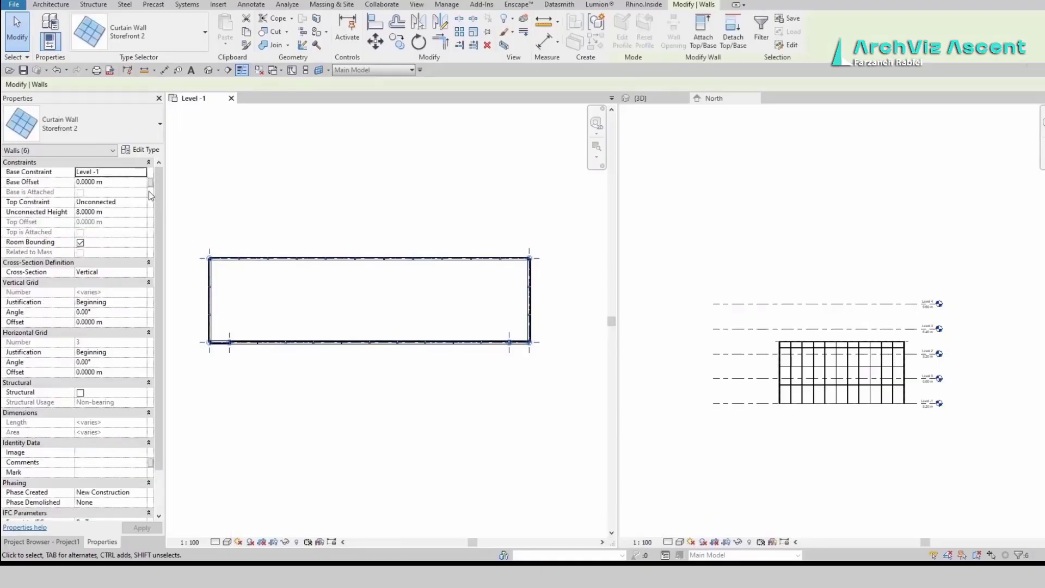
click(109, 202)
click(141, 202)
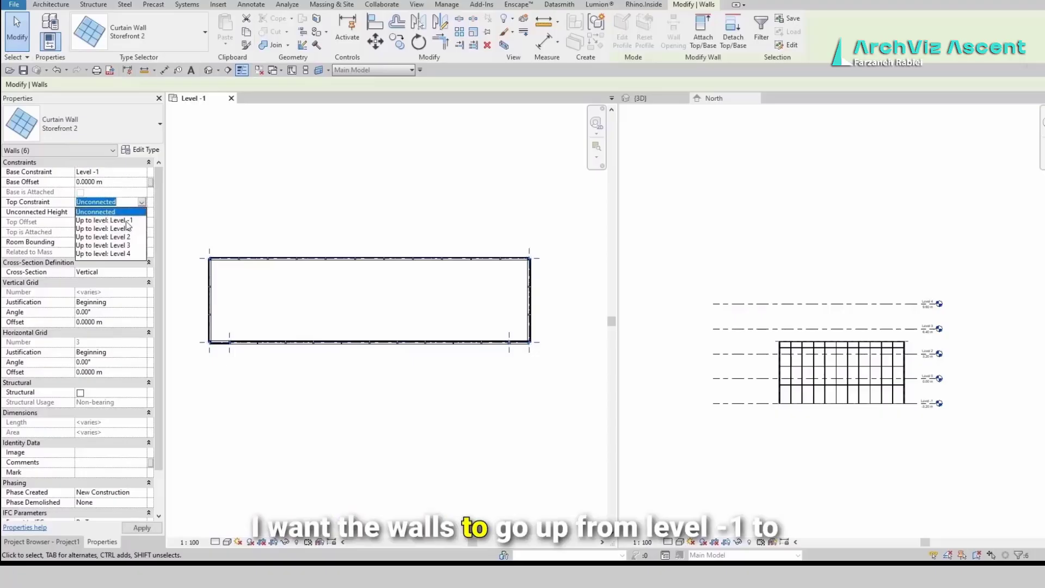
click(118, 229)
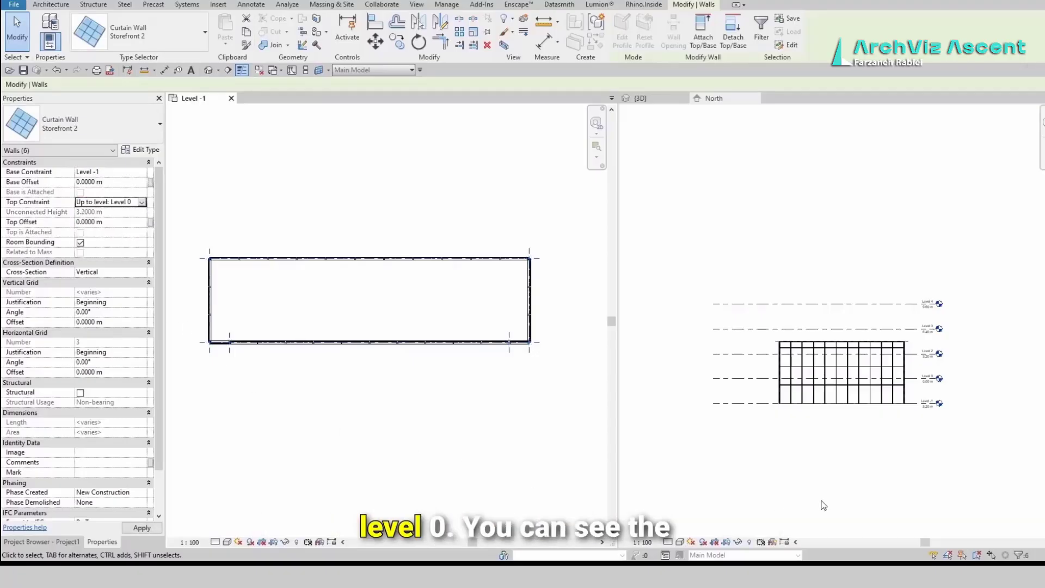
scroll(842, 430, up, 5)
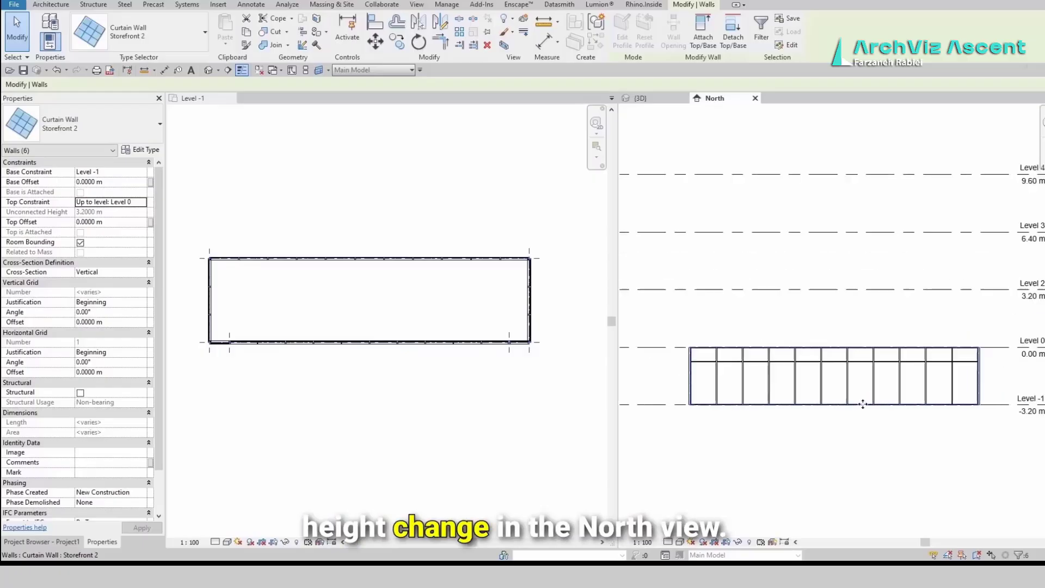
middle_drag(896, 473, 870, 473)
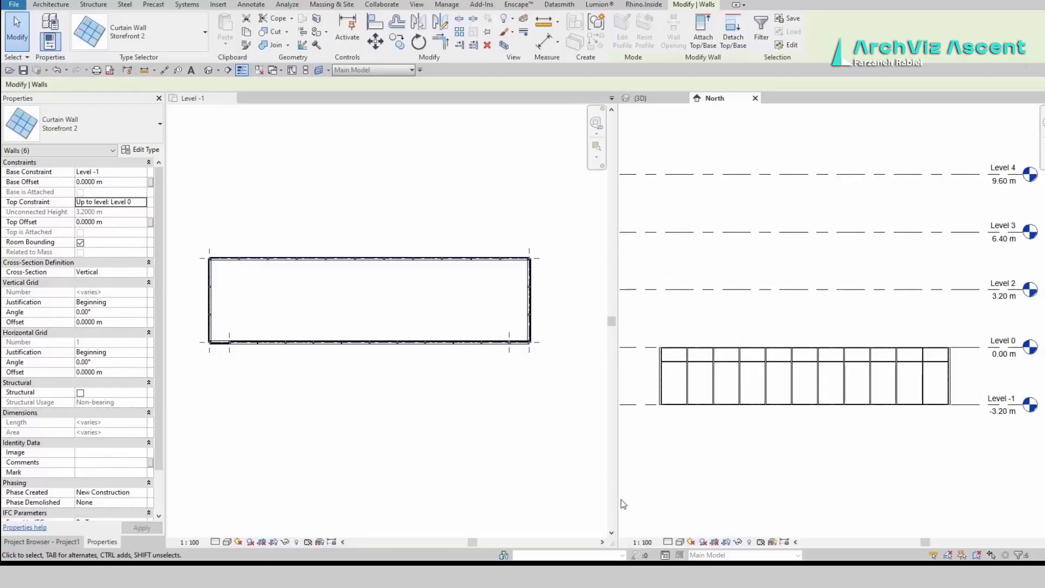
Check the shortened walls in the 3D view and the reference photo of the building, ending back in the Level -1 plan.
click(644, 101)
click(711, 454)
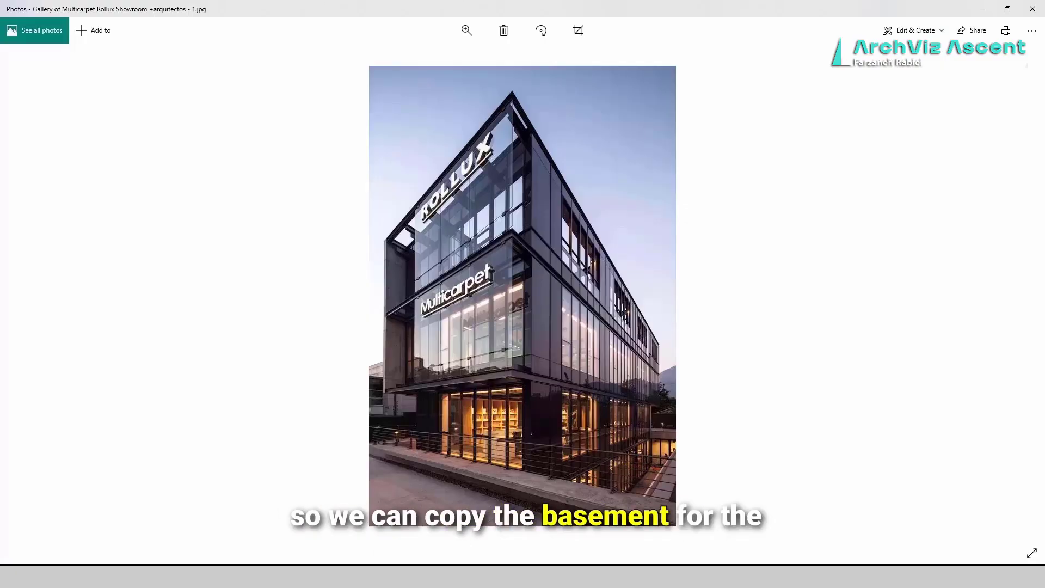
click(436, 576)
click(397, 433)
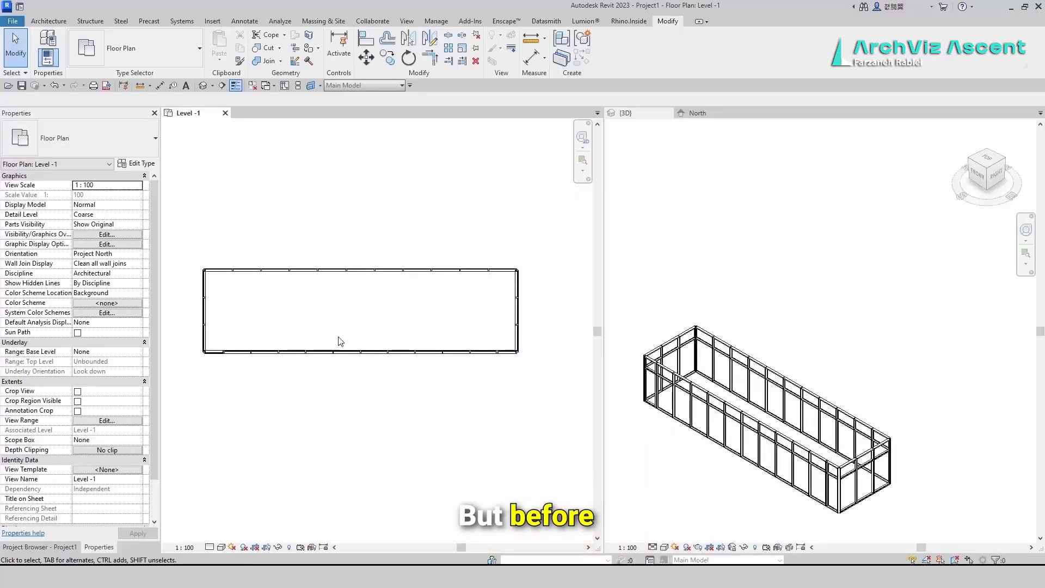
Start an architectural floor of type Generic 150mm and set its level to Level 0.
click(48, 22)
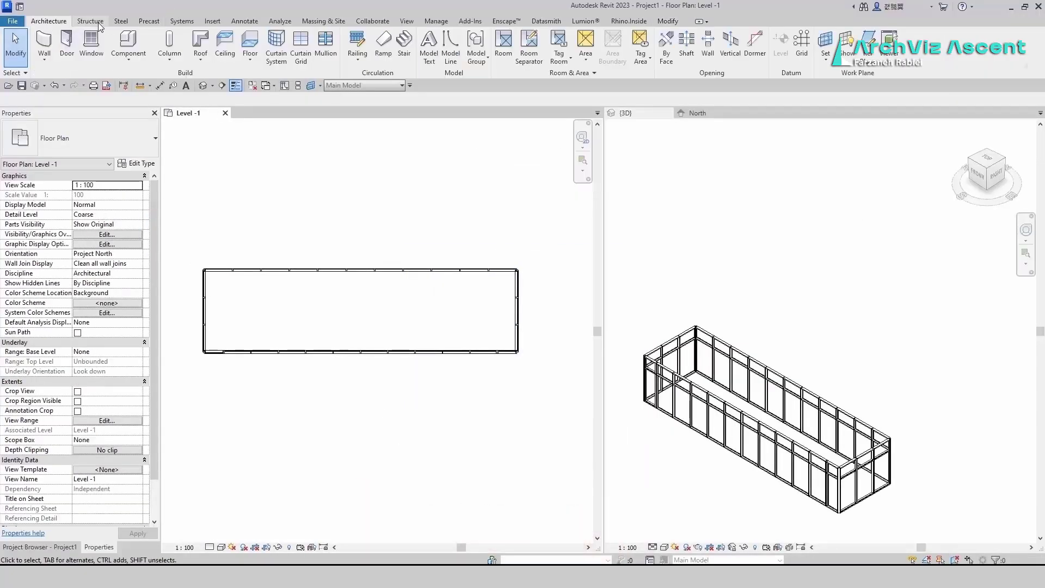
click(250, 42)
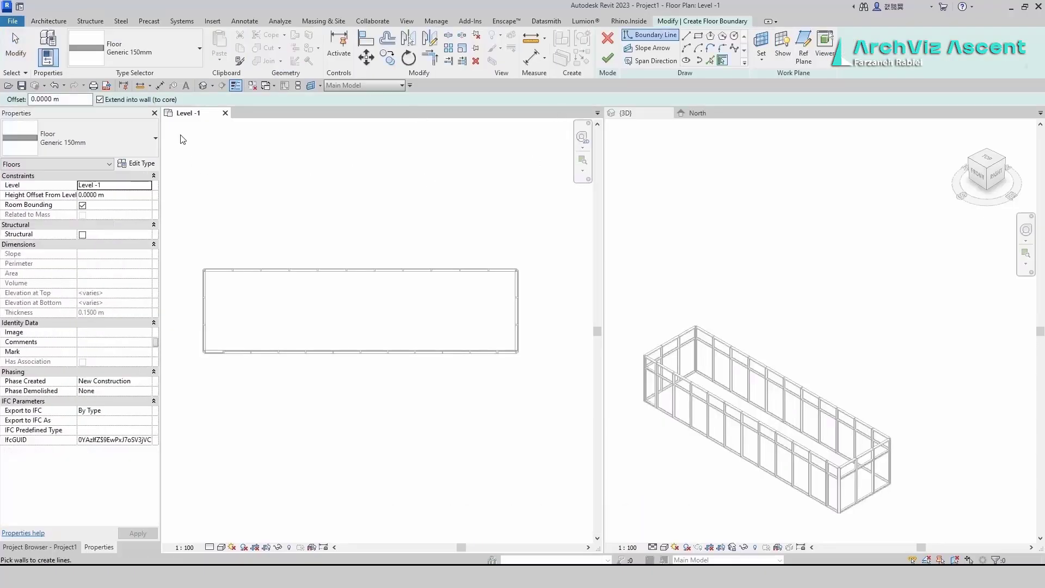
key(Escape)
click(151, 186)
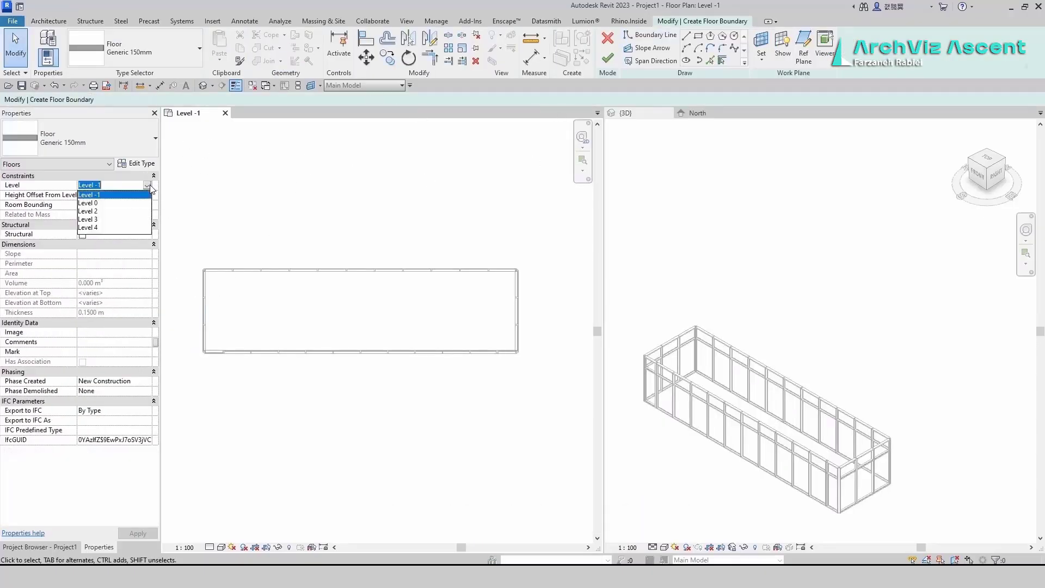
click(89, 203)
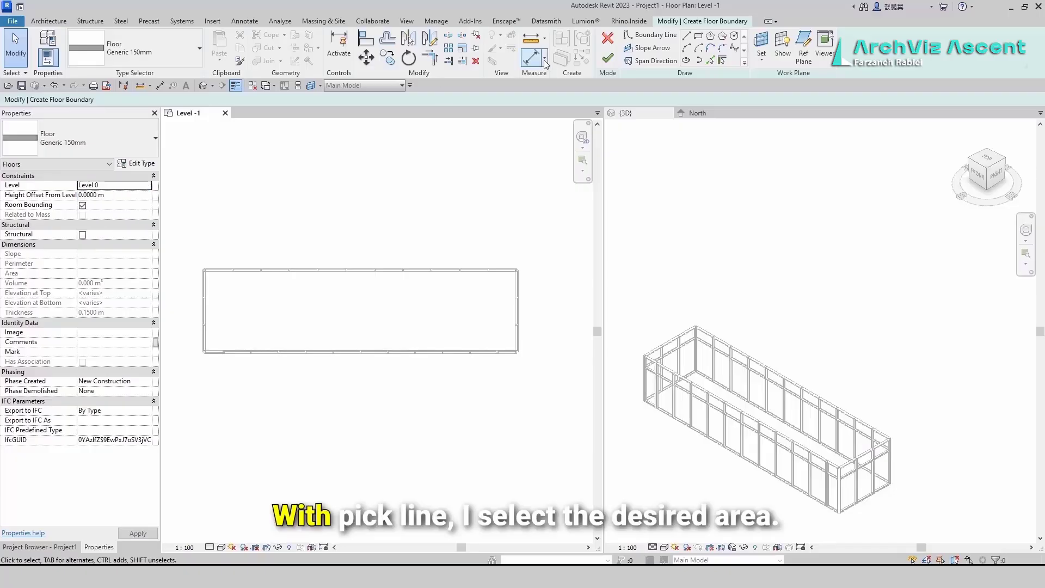
Create floor boundary lines with Pick Lines along the inner edges of the curtain walls.
click(652, 35)
click(711, 61)
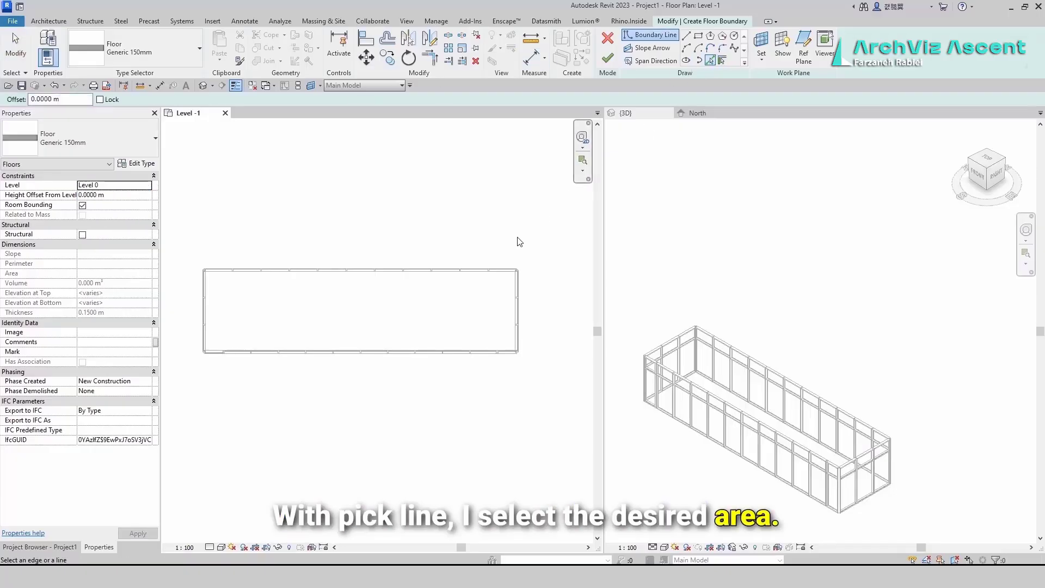
scroll(492, 283, up, 2)
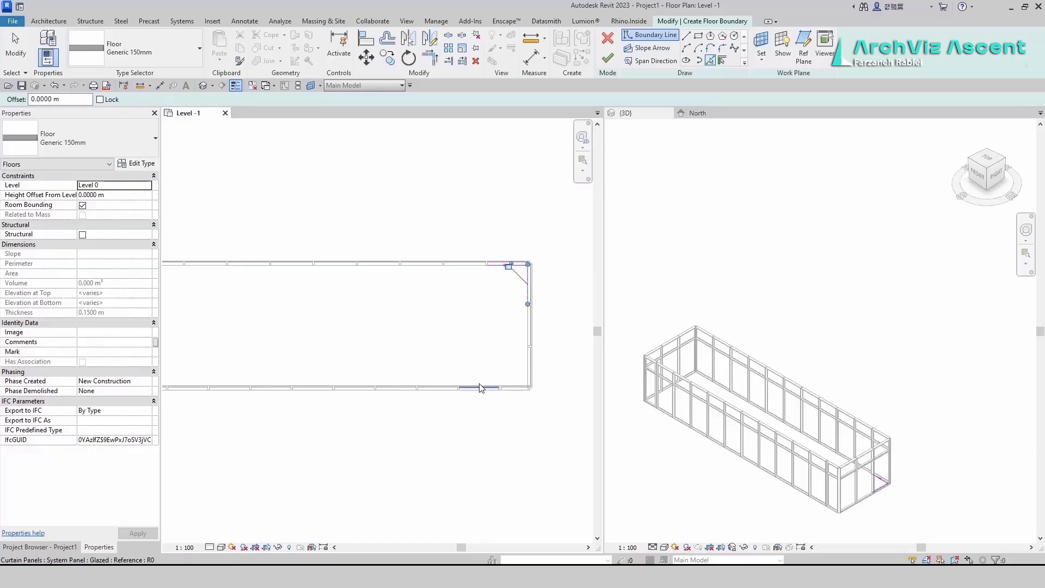
scroll(479, 388, up, 4)
scroll(514, 393, down, 4)
scroll(218, 289, up, 3)
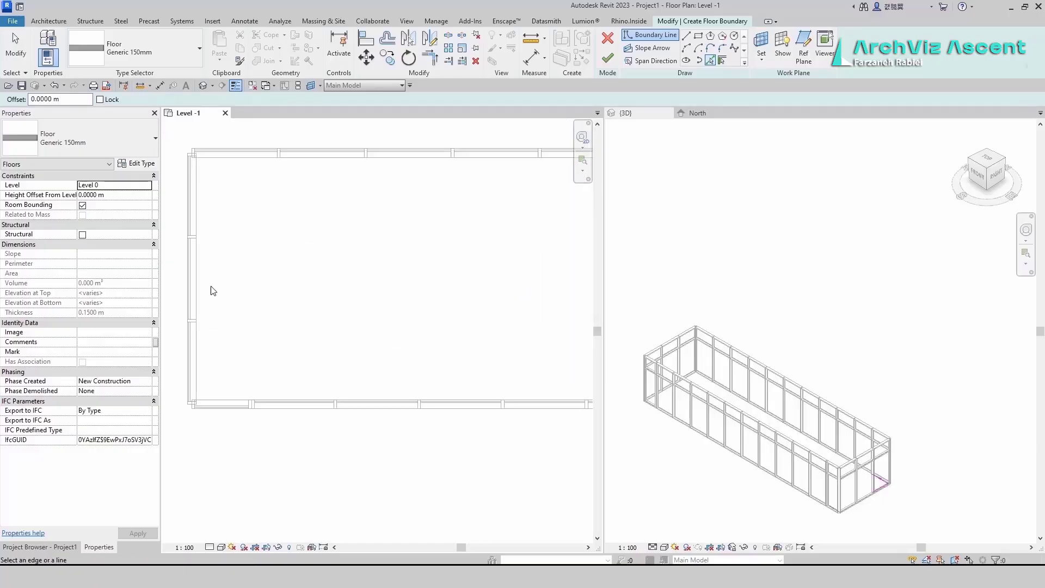
Trim the picked boundary lines at their corners into a rectangle and try to finish the floor sketch.
click(435, 65)
scroll(405, 365, down, 5)
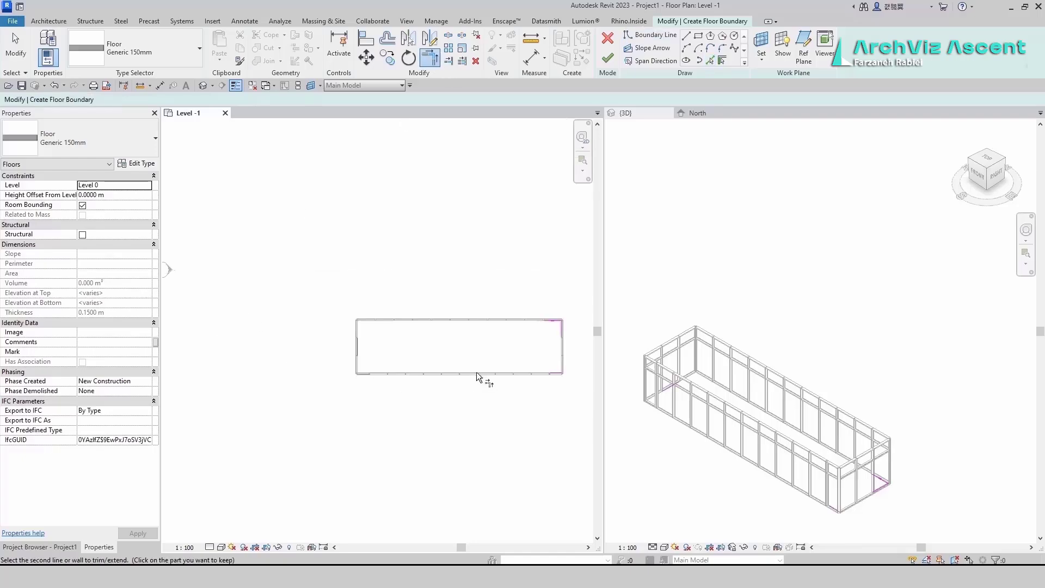
scroll(560, 375, up, 1)
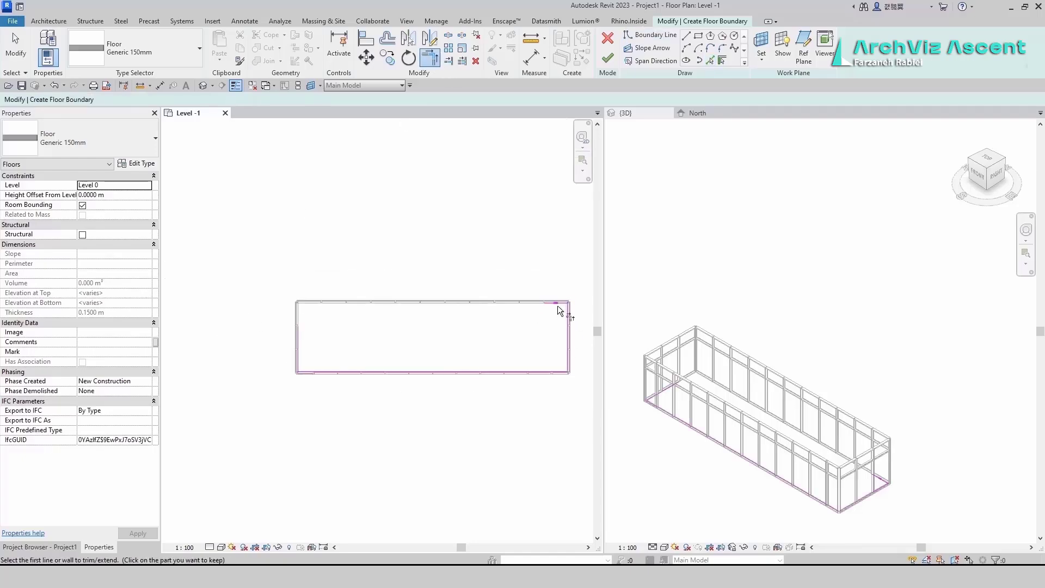
click(294, 332)
click(611, 59)
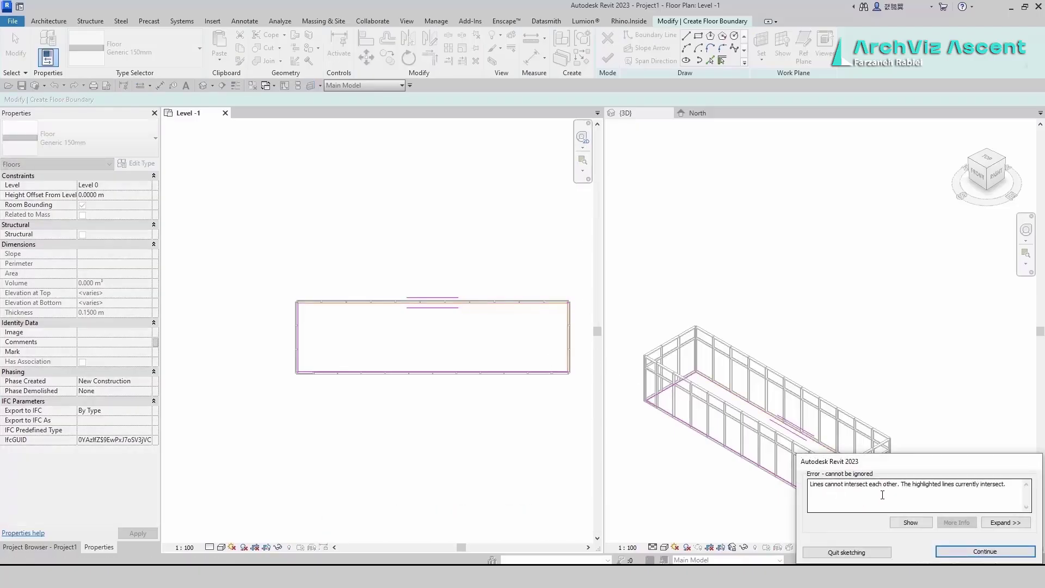
click(985, 552)
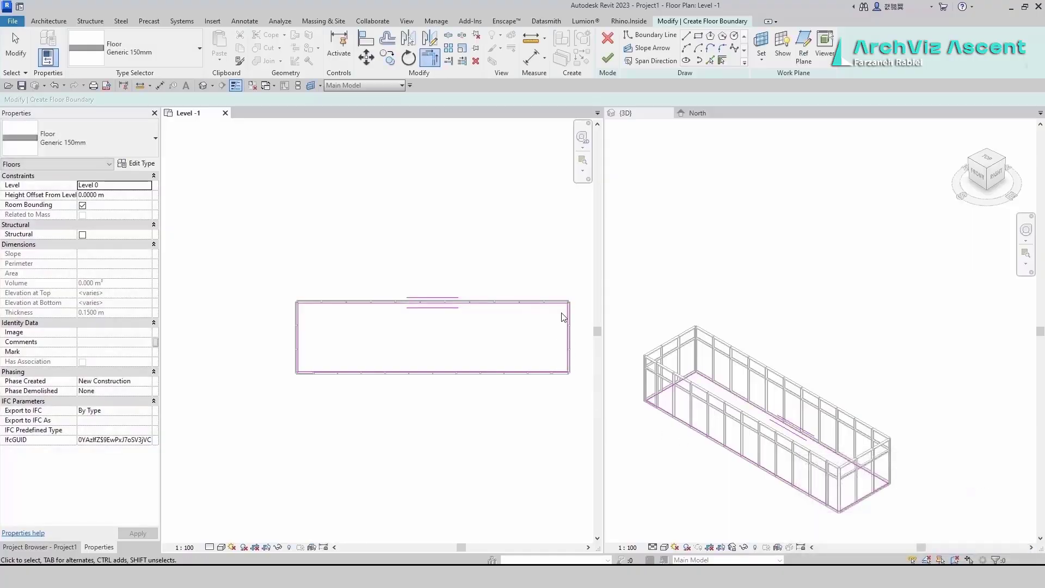
Trim the remaining floor boundary corner and finish the floor sketch without attaching the walls to its bottom.
scroll(563, 314, up, 6)
scroll(574, 302, up, 4)
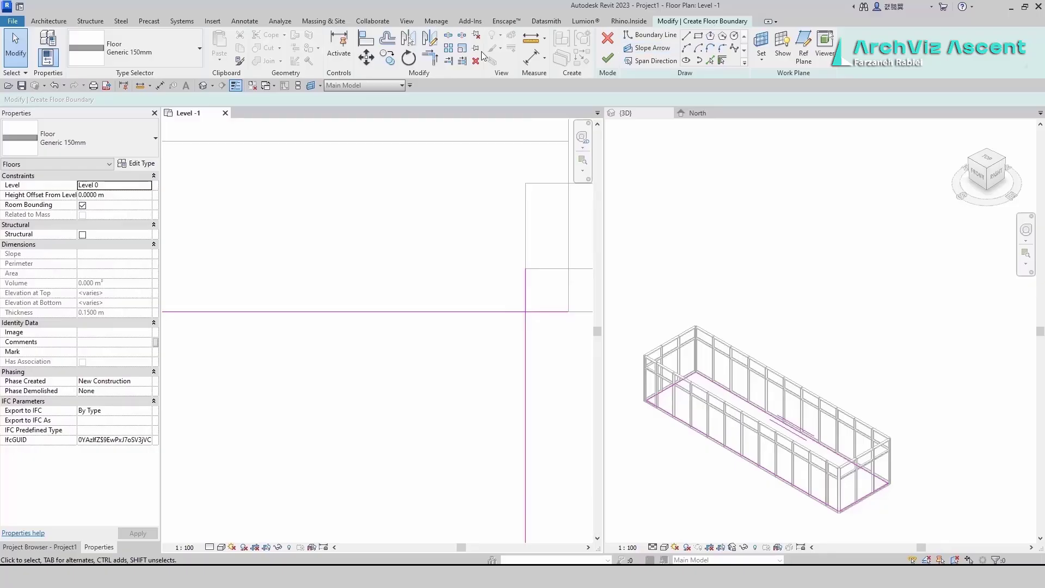
click(430, 57)
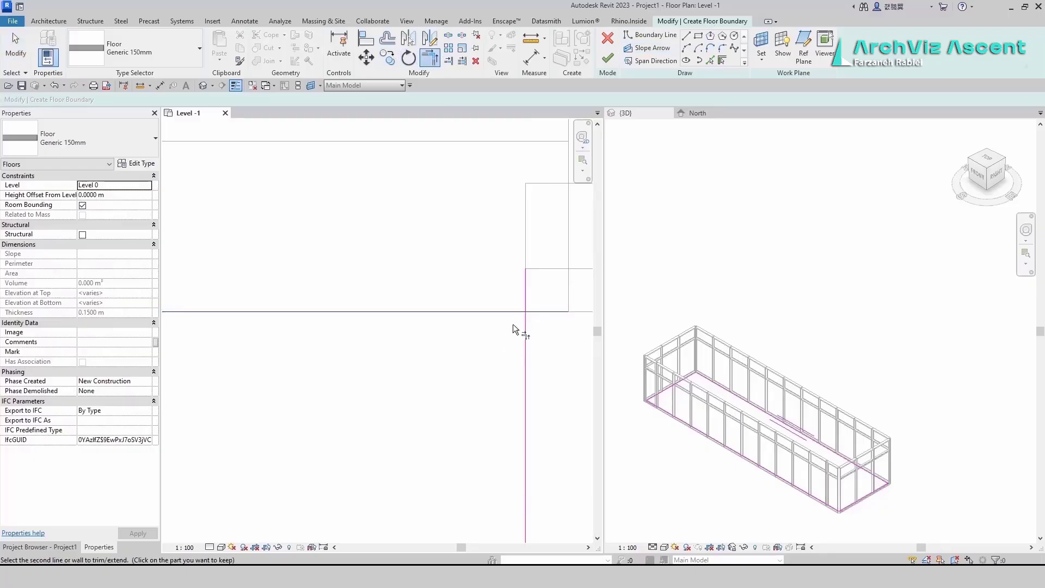
scroll(503, 332, down, 5)
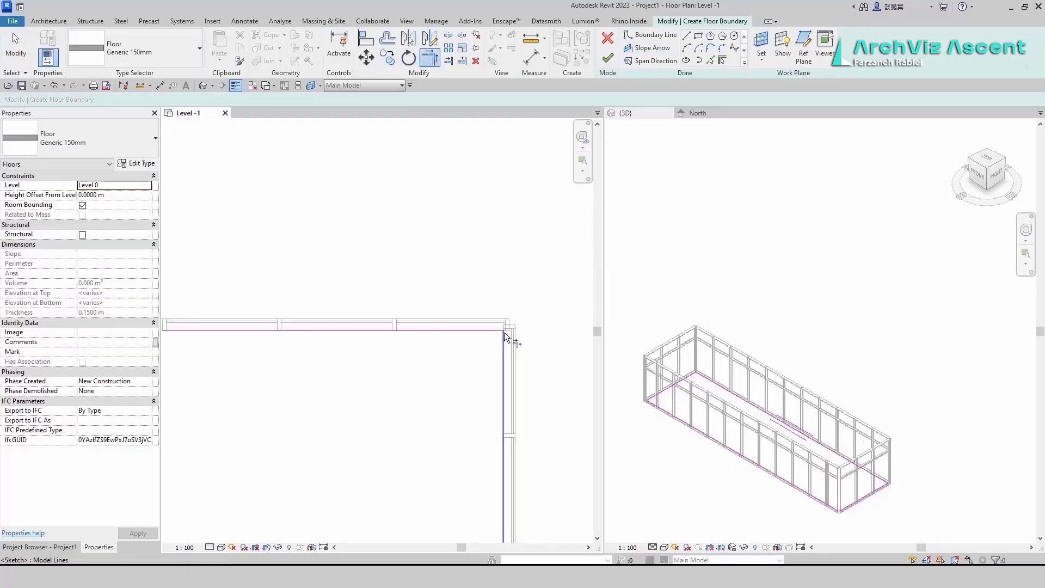
scroll(441, 351, up, 2)
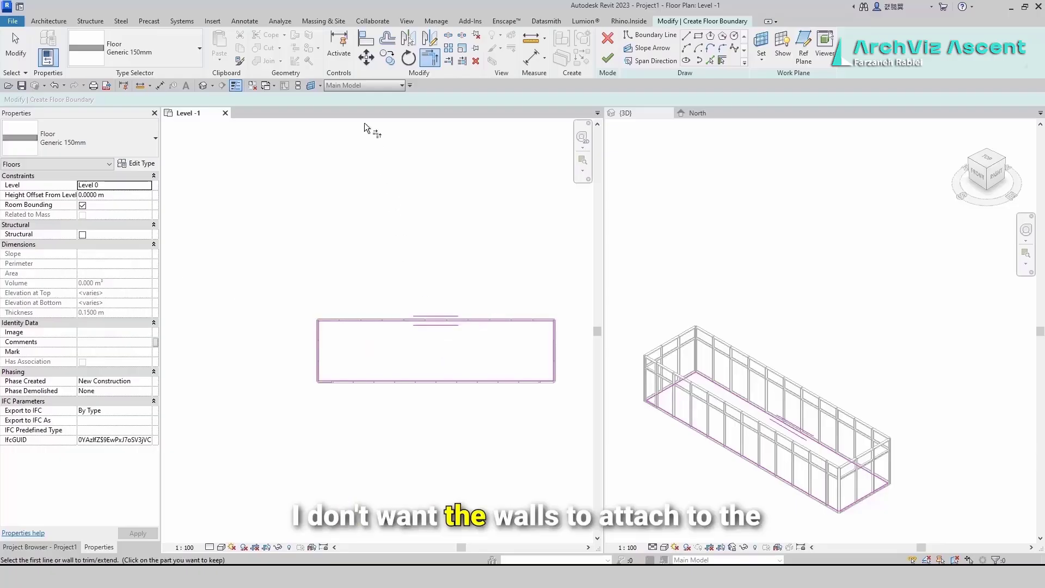
click(607, 58)
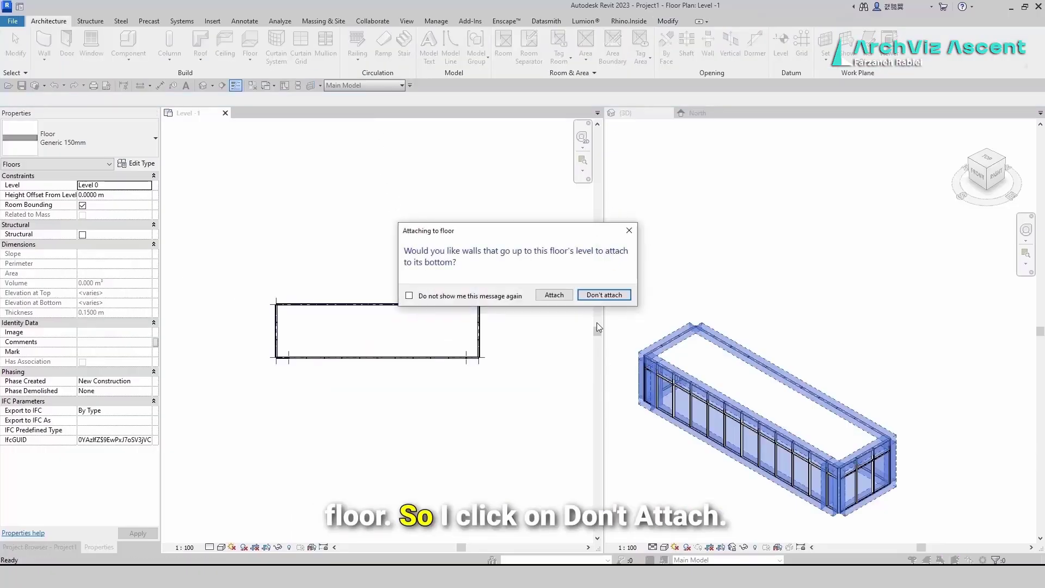
click(599, 295)
click(704, 494)
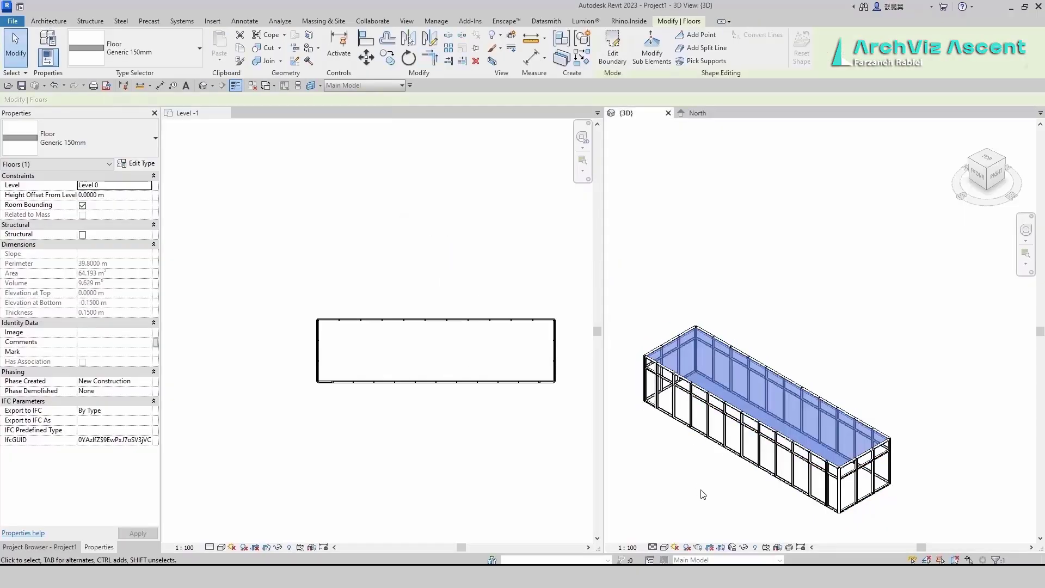
Select the whole chain of basement curtain walls in the plan and set their top offset to -0.3 m.
scroll(841, 463, up, 5)
click(451, 388)
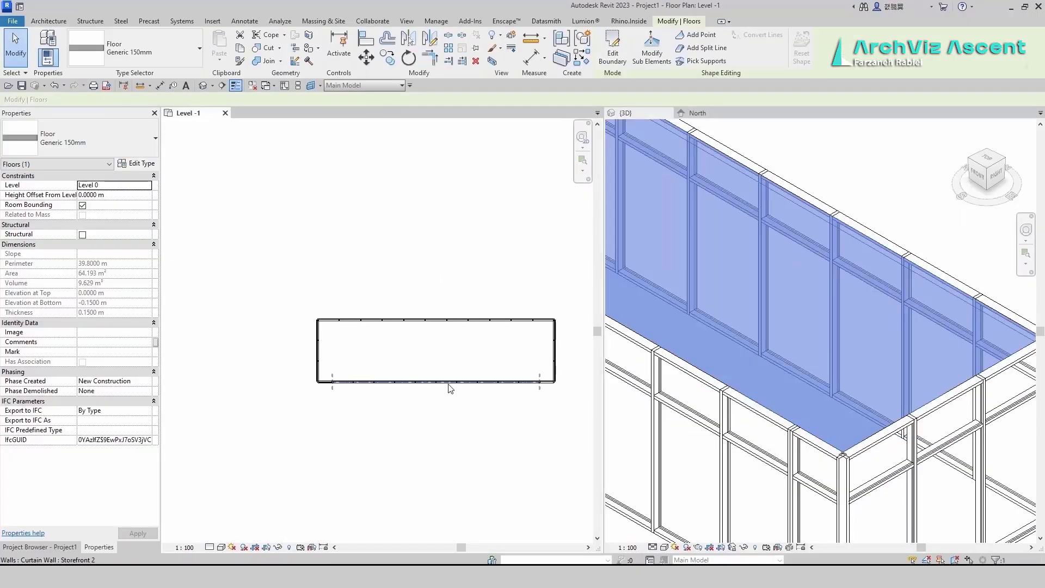
click(451, 389)
key(Escape)
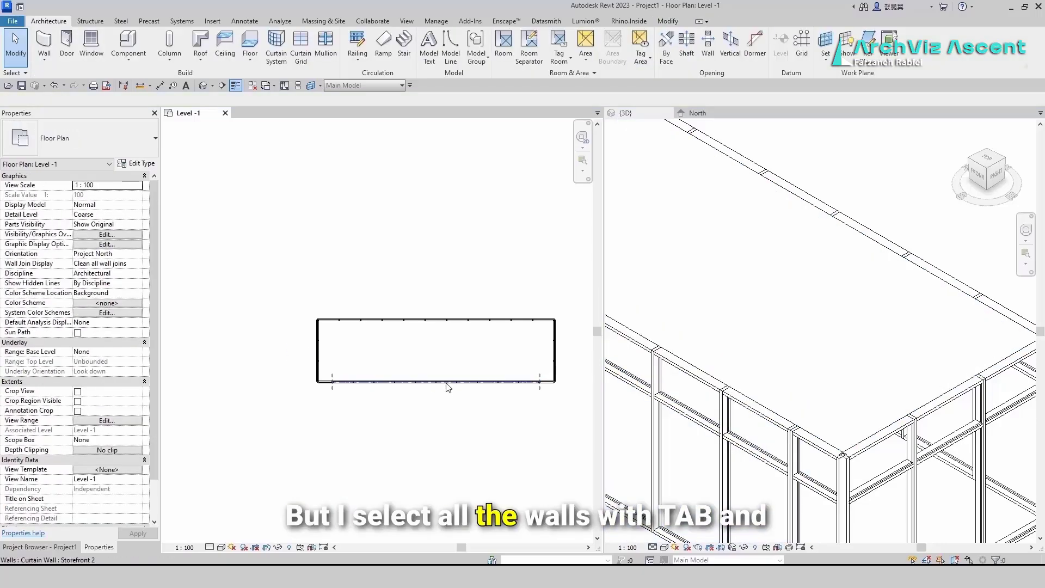
key(Tab)
click(444, 388)
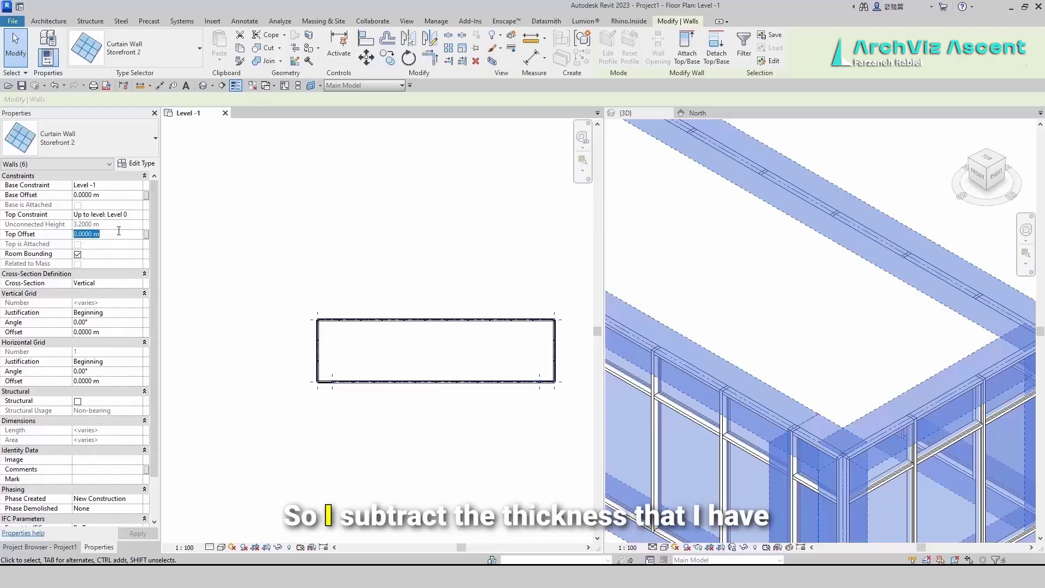
text(-0.3)
key(Return)
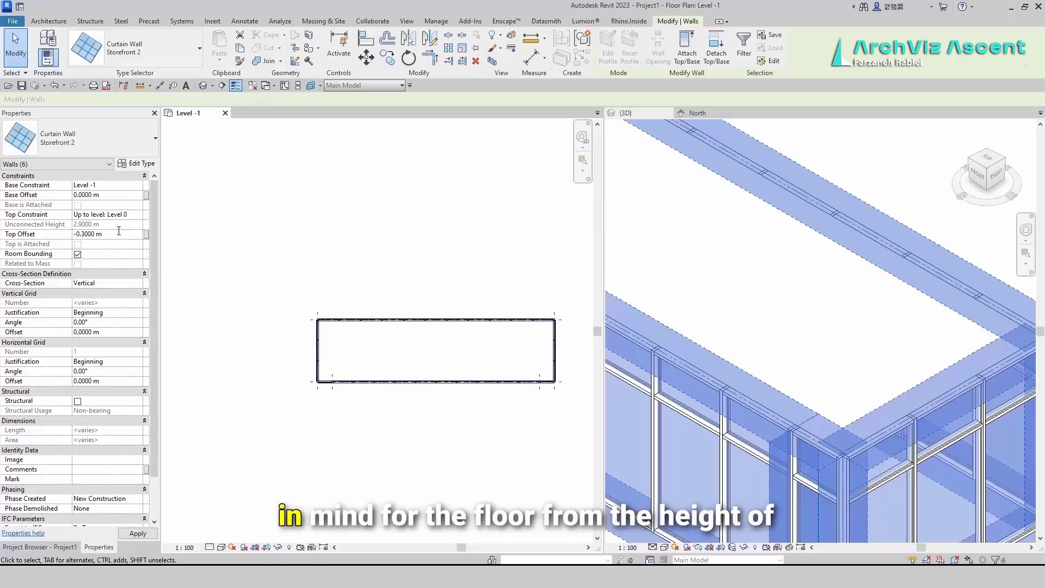
click(462, 454)
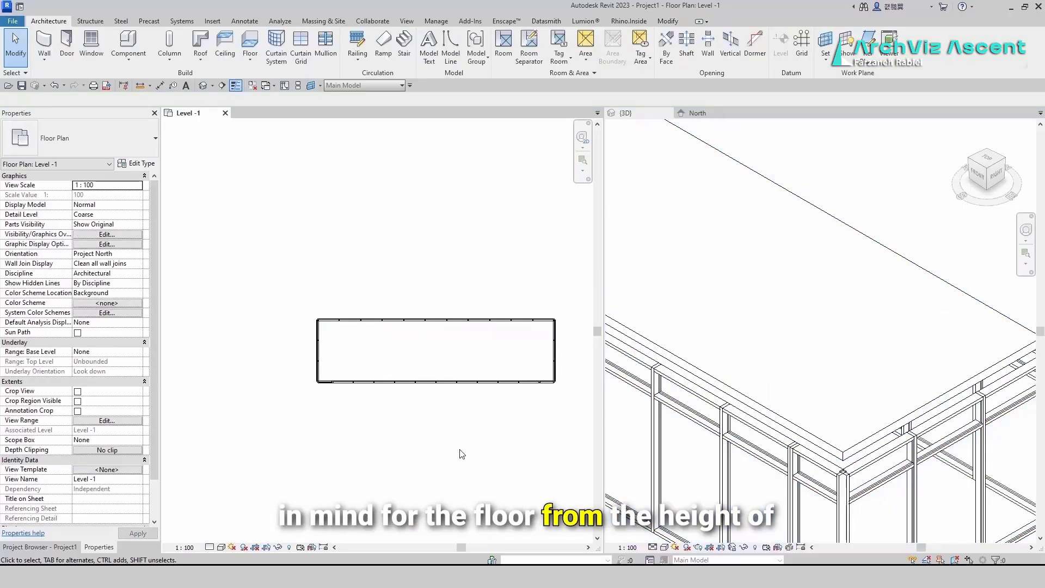
In the North elevation, duplicate the floor's type and name the copy Generic .3 cm.
click(698, 113)
scroll(653, 359, up, 3)
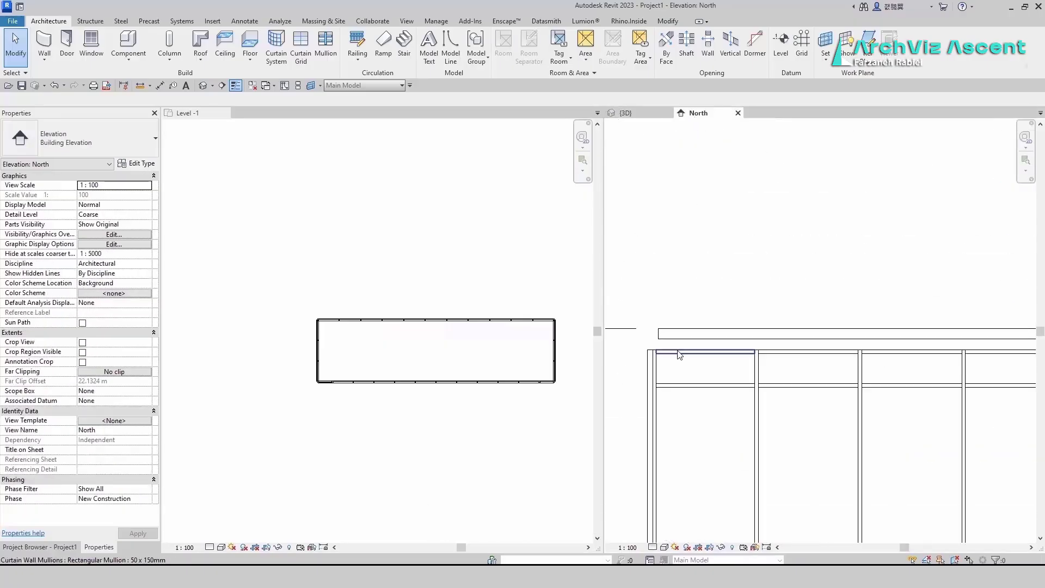
click(668, 328)
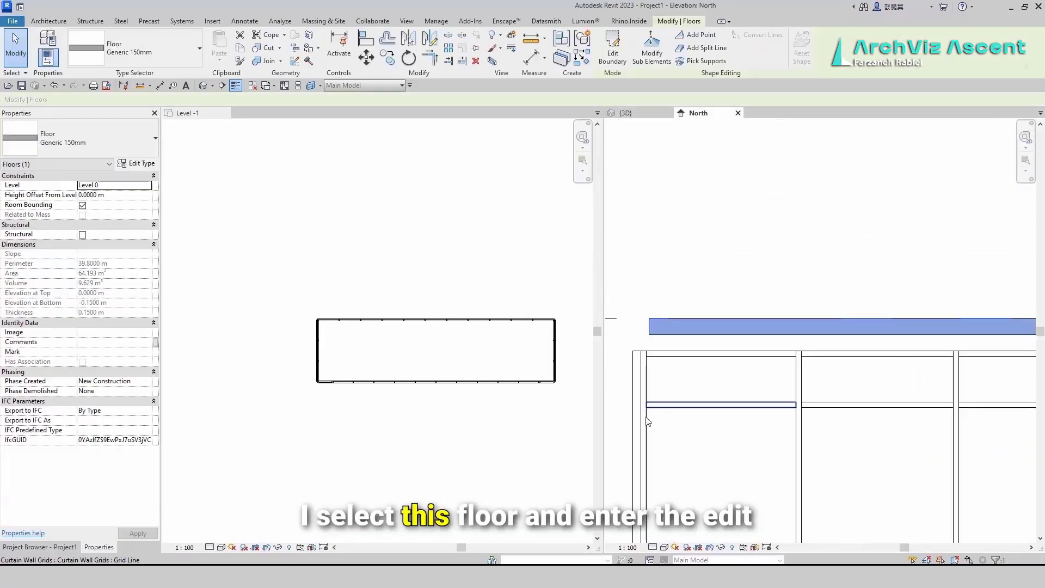
click(137, 164)
click(672, 169)
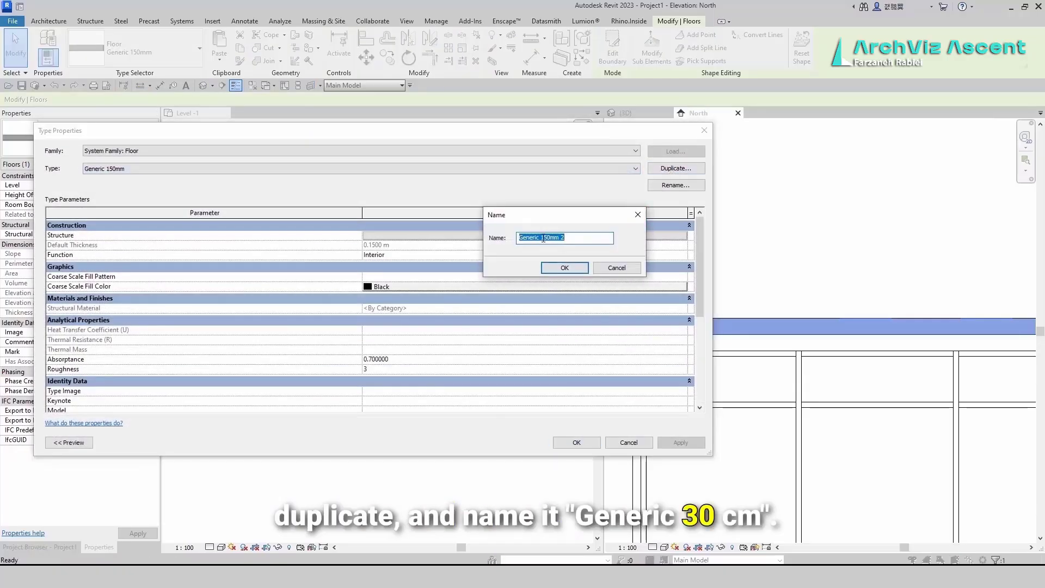
drag(542, 238, 551, 237)
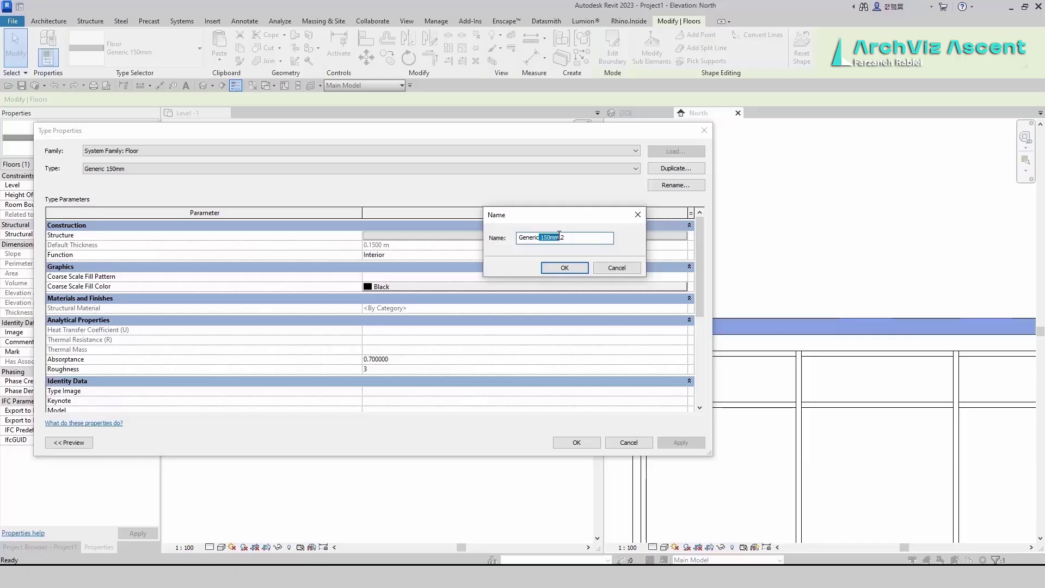
text(.3)
key(Return)
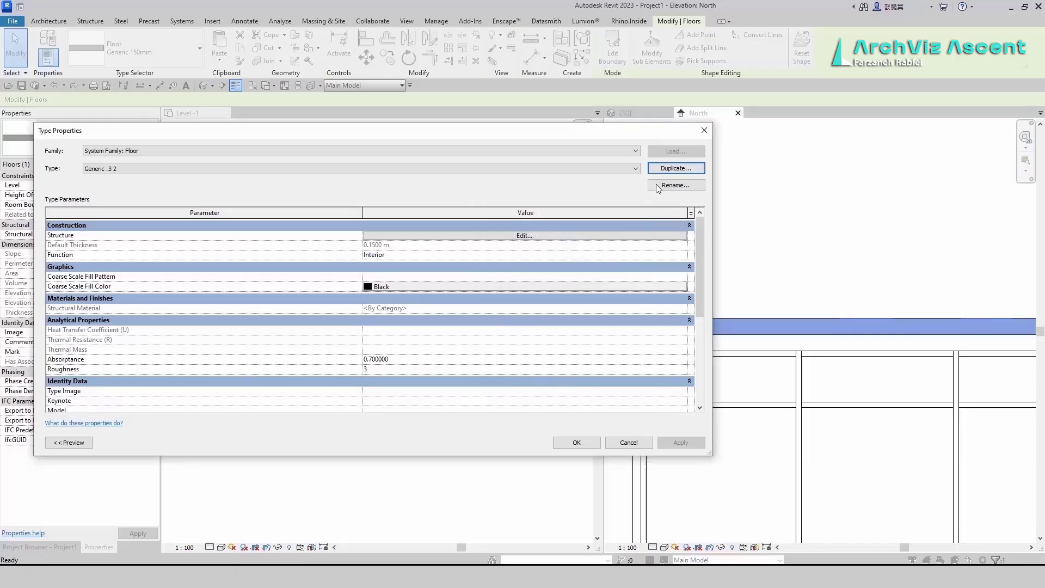
click(675, 185)
click(477, 258)
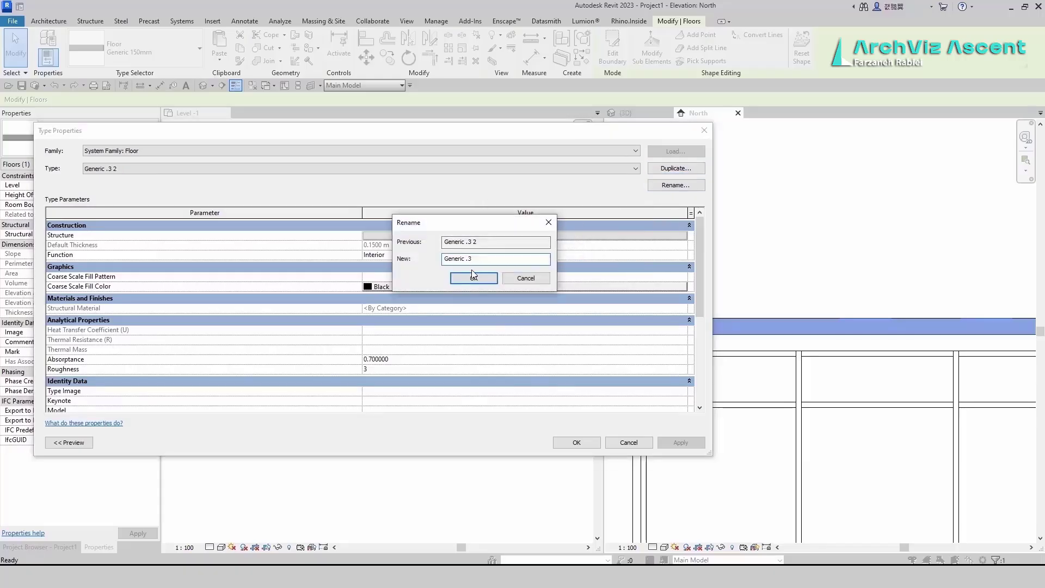
text(cm)
key(Return)
Set the structure layer's thickness to 0.3 m in the new floor type and apply it to the floor.
click(480, 235)
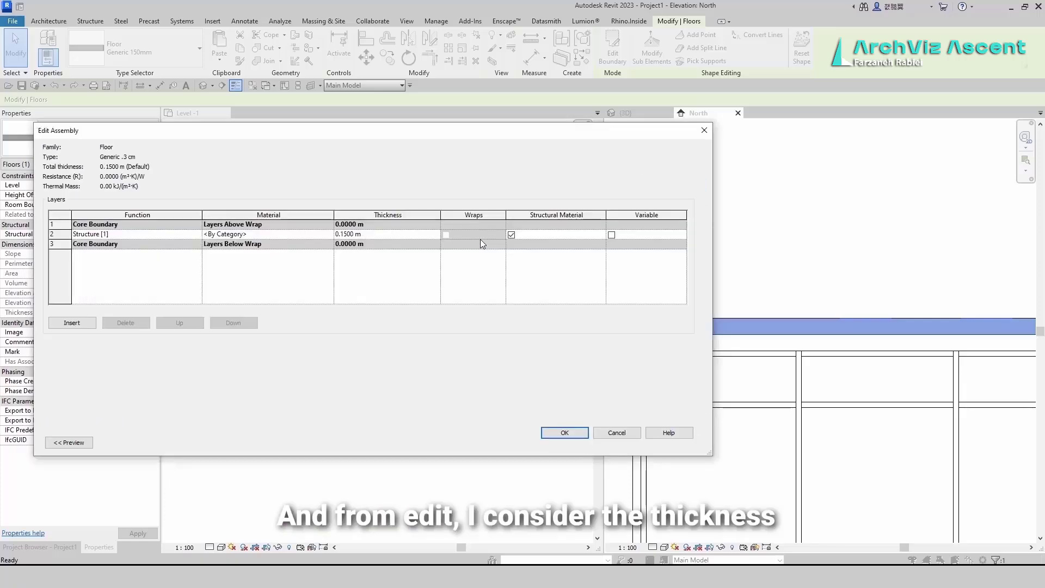
click(414, 234)
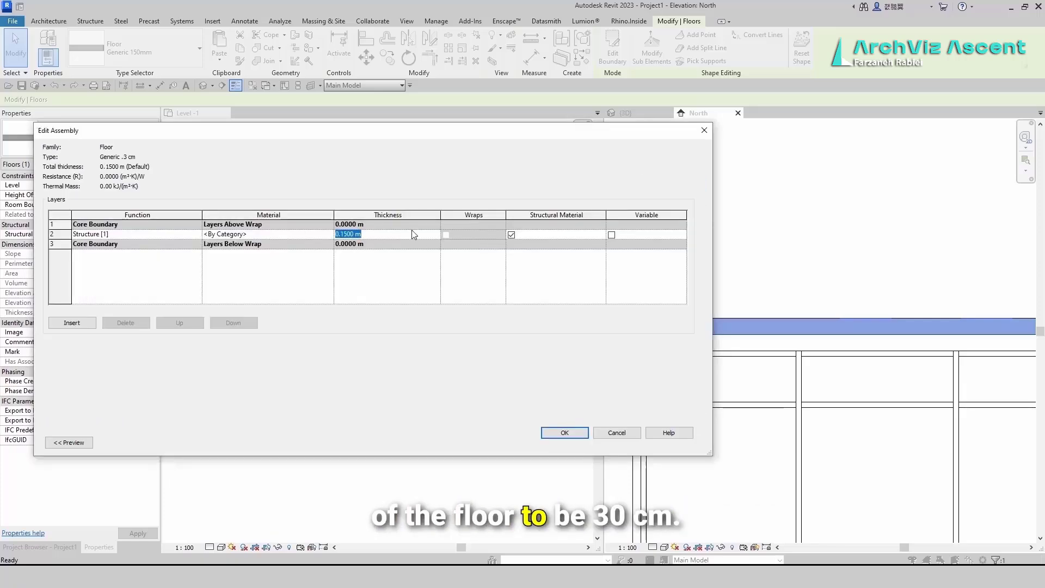
click(565, 433)
click(566, 442)
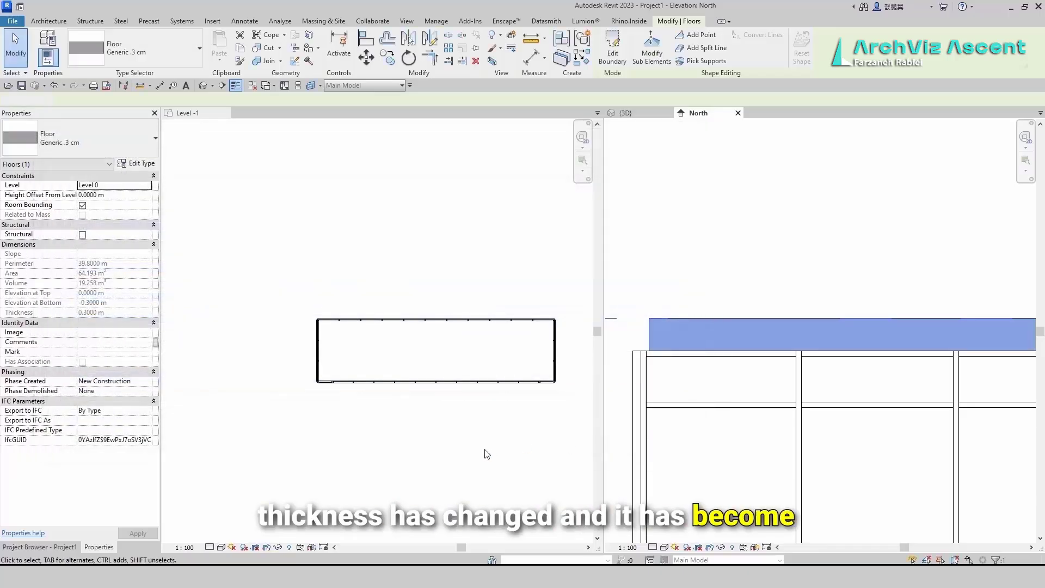
Measure the floor's thickness above the curtain wall in the North elevation with an aligned dimension.
scroll(485, 452, down, 3)
scroll(434, 448, up, 3)
scroll(412, 421, down, 3)
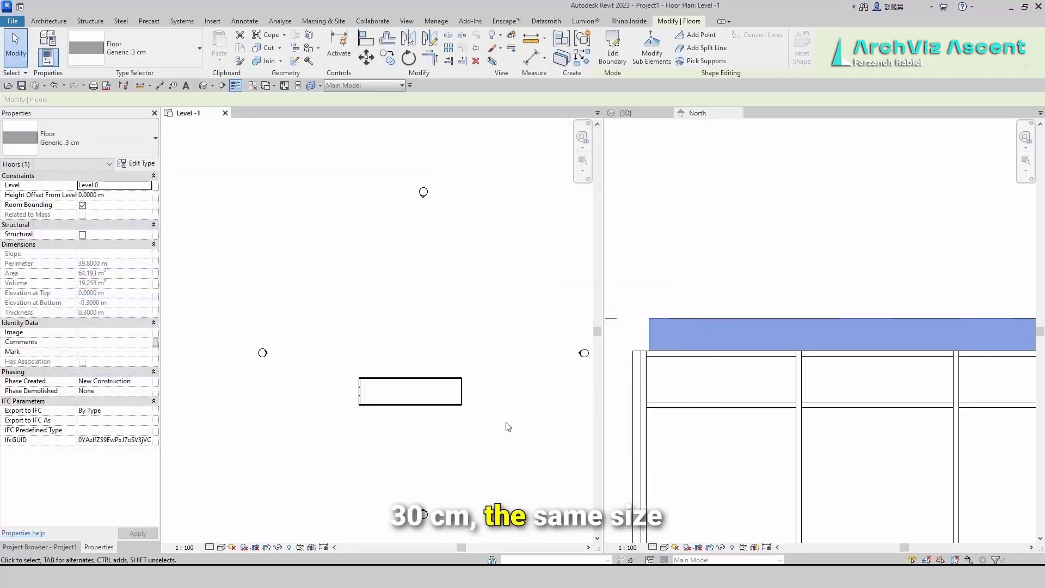
click(698, 323)
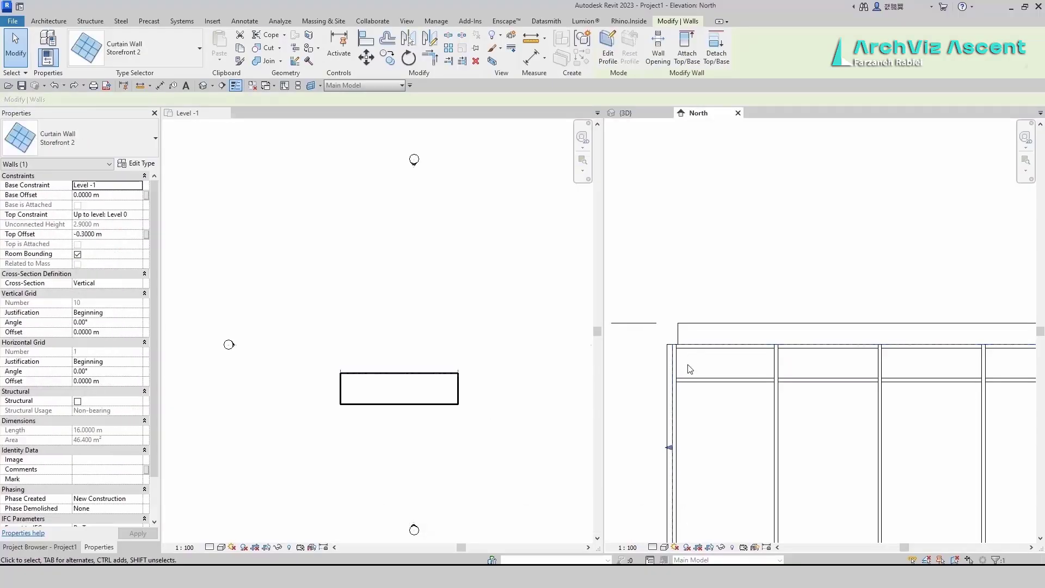
click(160, 86)
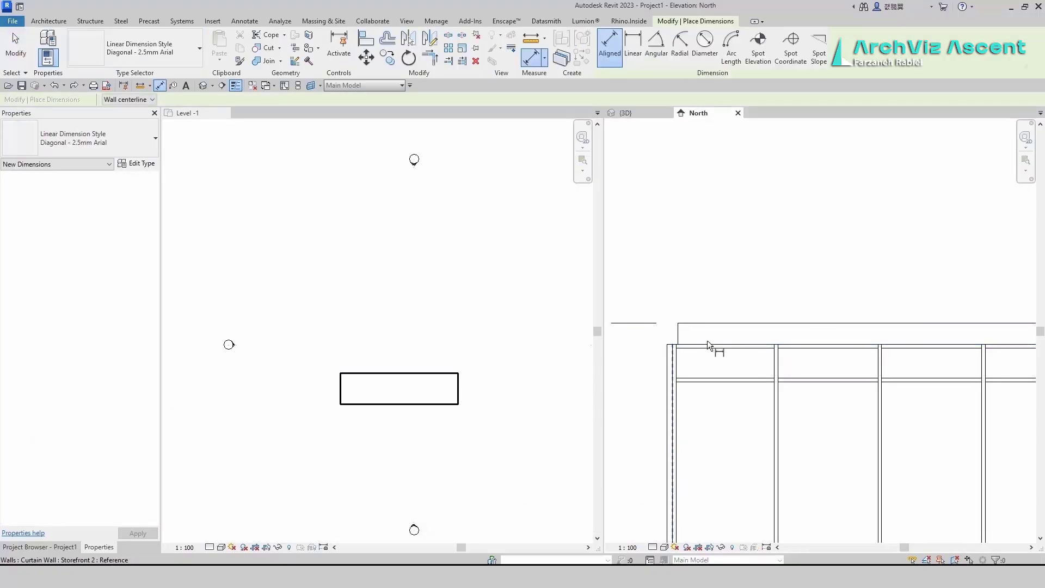
click(708, 344)
click(674, 324)
key(Escape)
key(Escape)
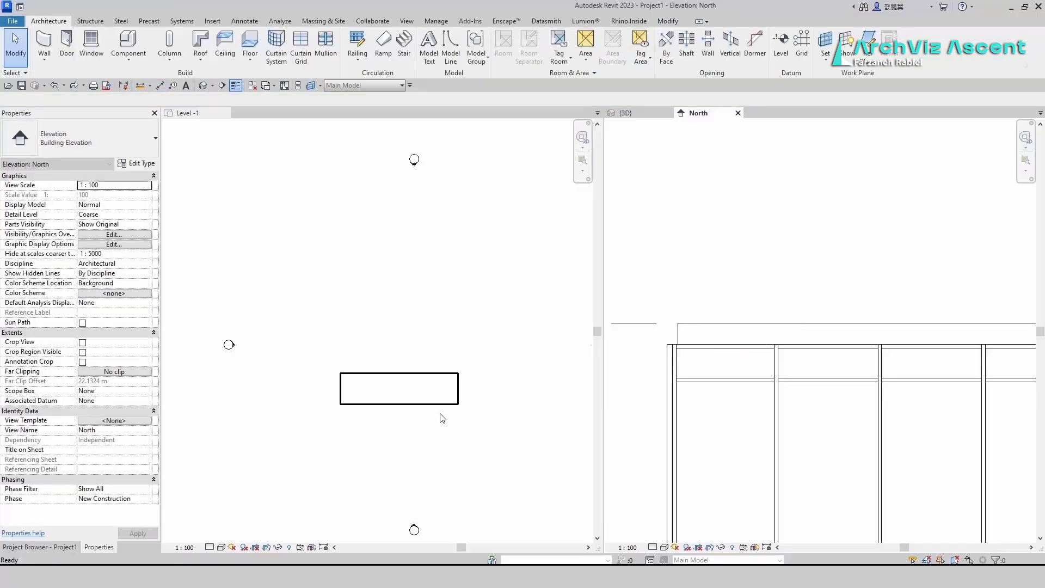
Collapse the ceiling plans in the project's view list and open the Level 2 floor plan.
click(404, 441)
click(27, 548)
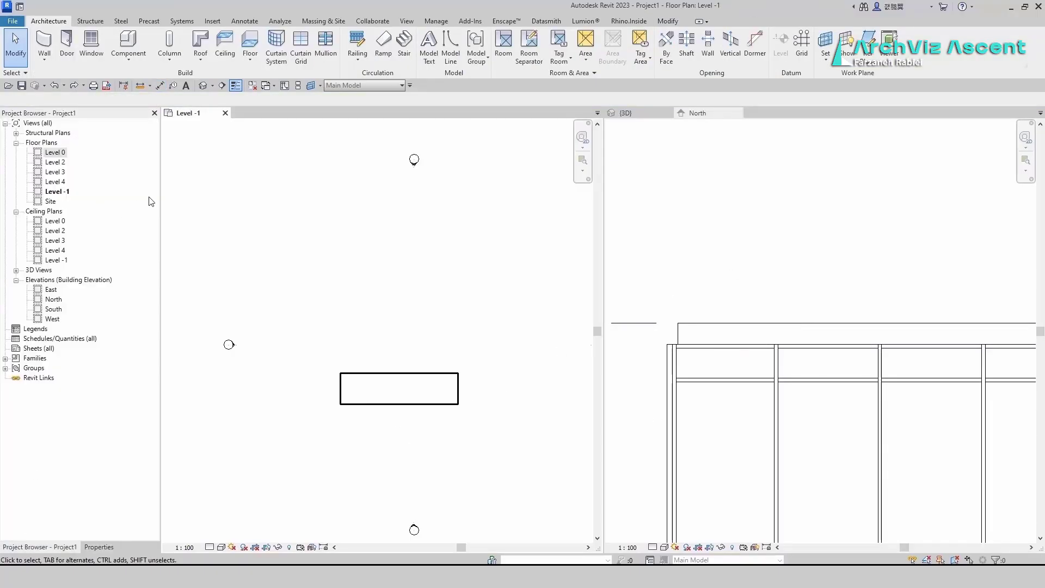
click(16, 212)
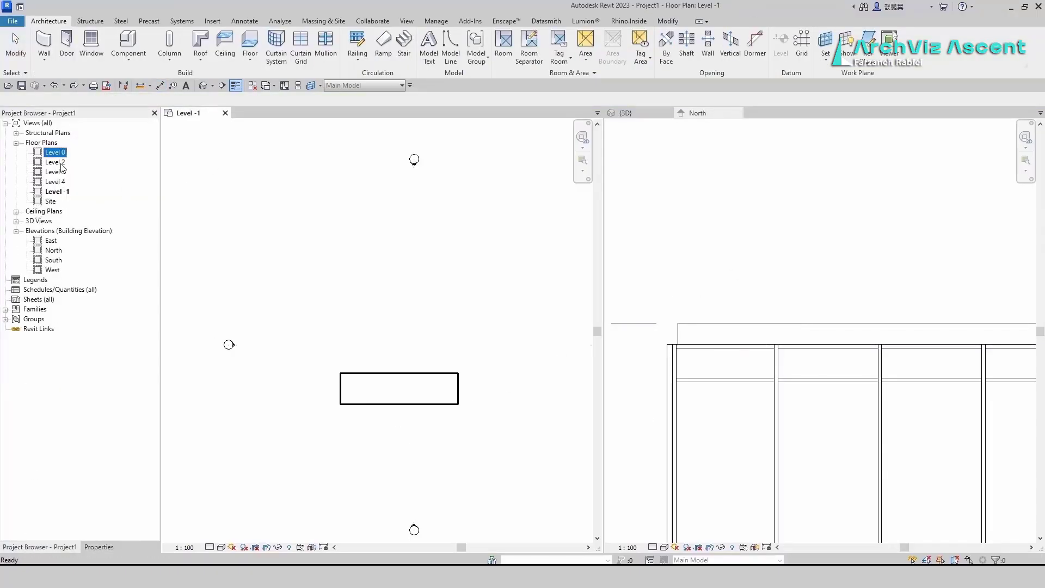
double_click(55, 161)
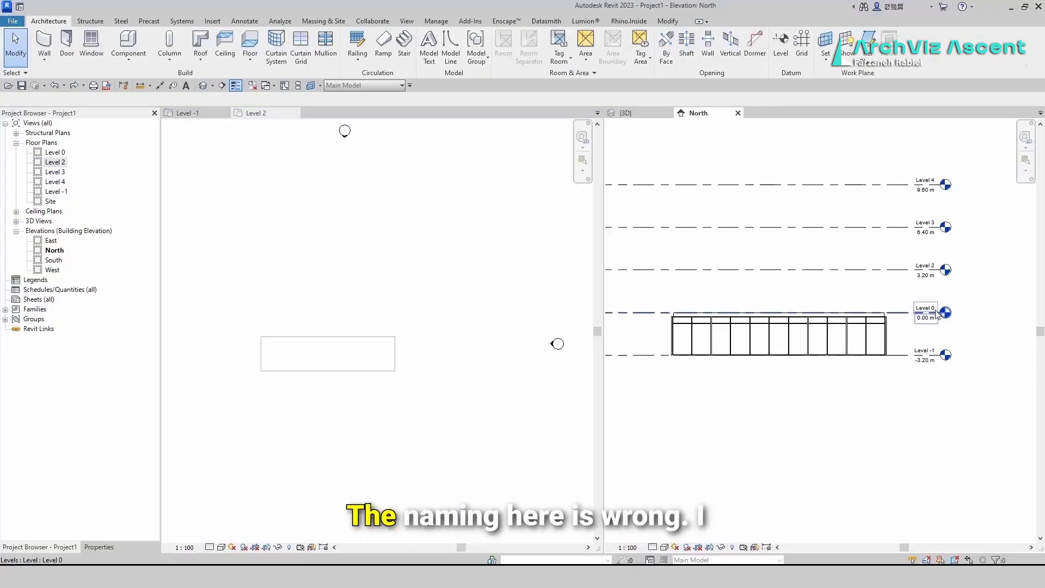
Rename Level 0 to Level 1 in the North elevation, together with its corresponding plan views.
scroll(933, 309, up, 5)
click(935, 308)
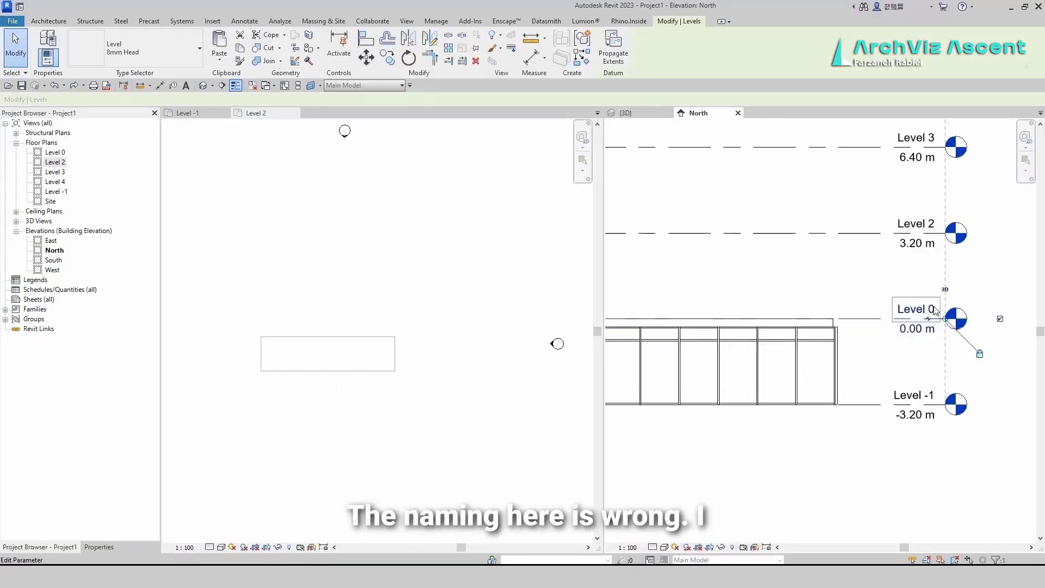
click(934, 309)
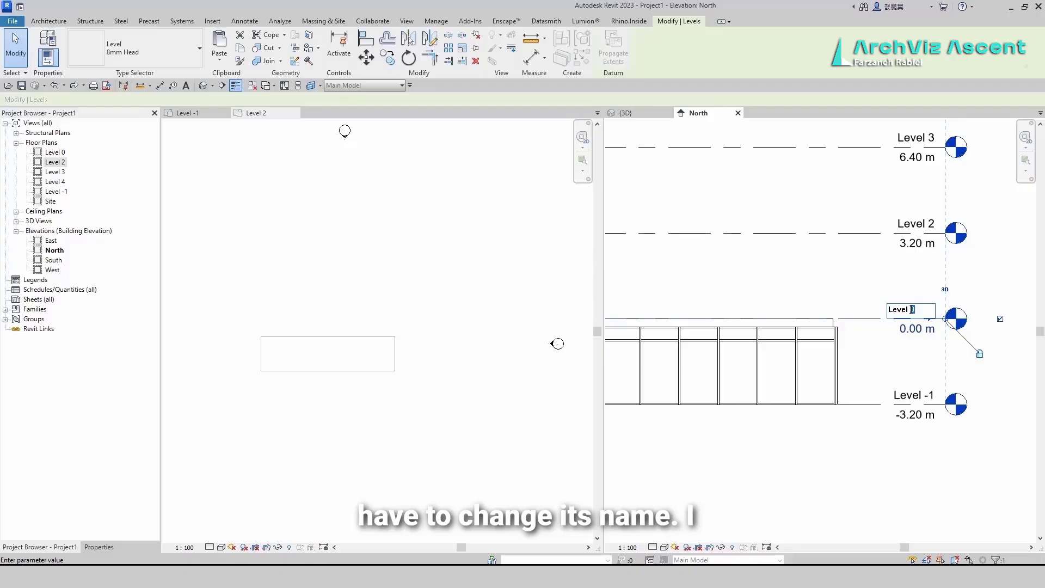
text(1)
click(849, 445)
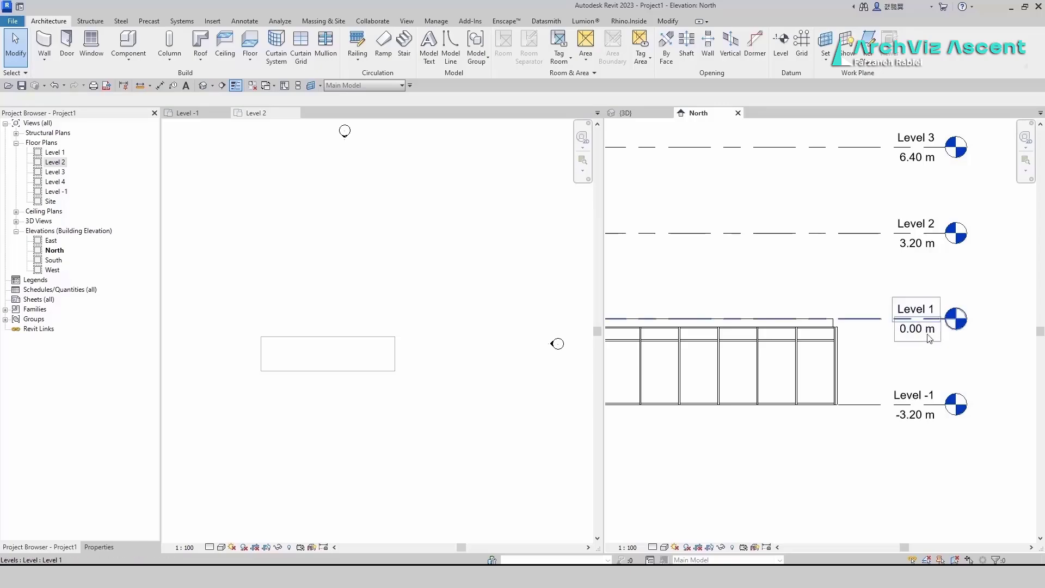
In the 3D view, copy all the basement walls and floor and paste them aligned to Level 1.
scroll(797, 317, down, 2)
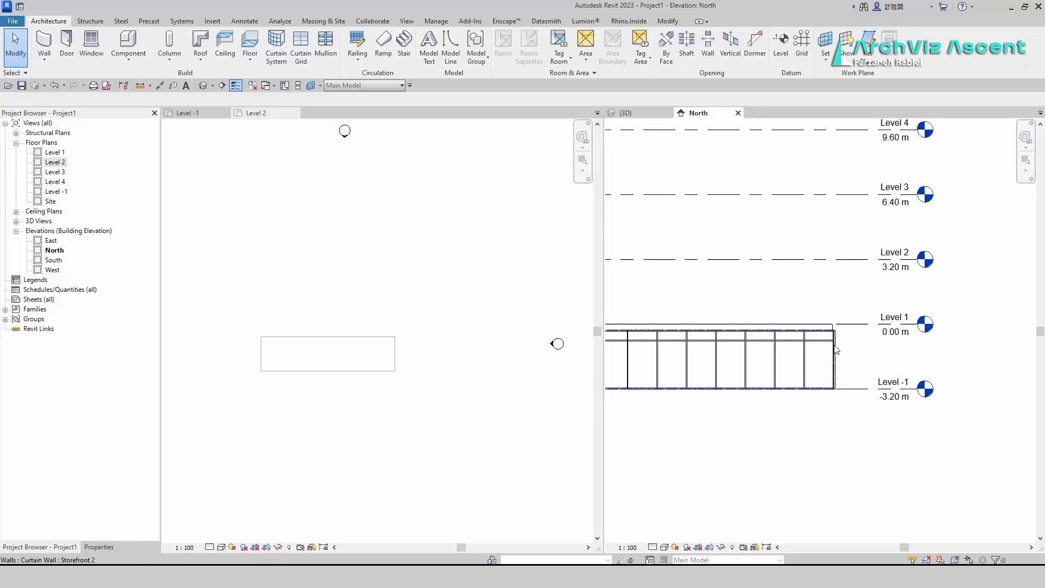
click(625, 113)
drag(844, 240, 723, 416)
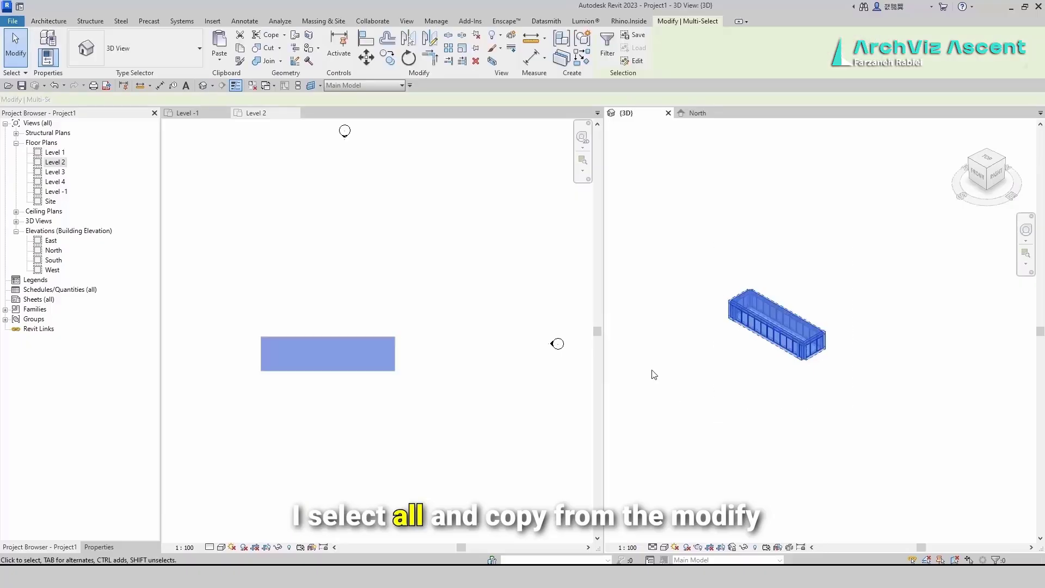
click(240, 48)
click(219, 60)
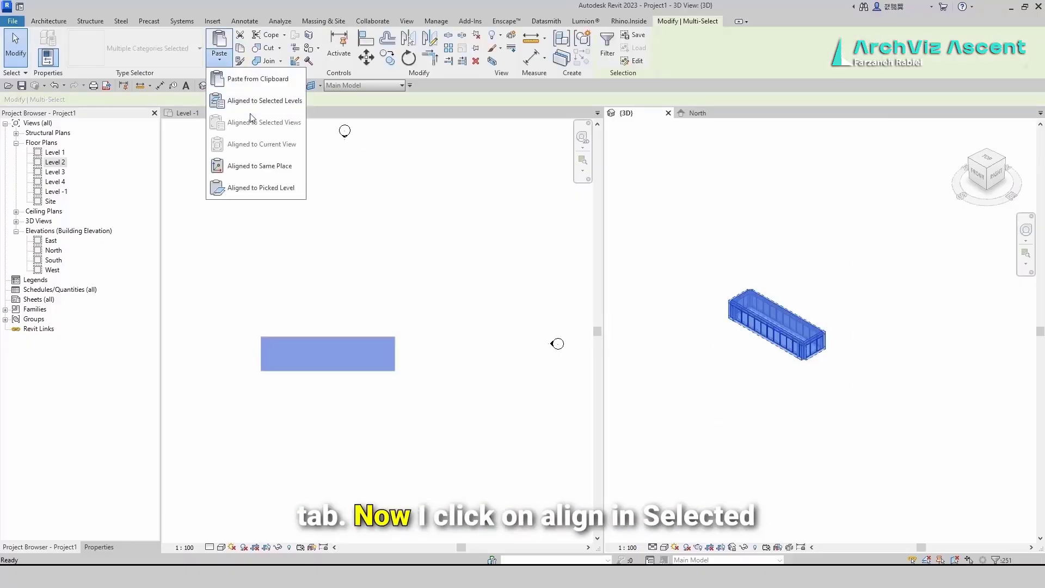
click(256, 100)
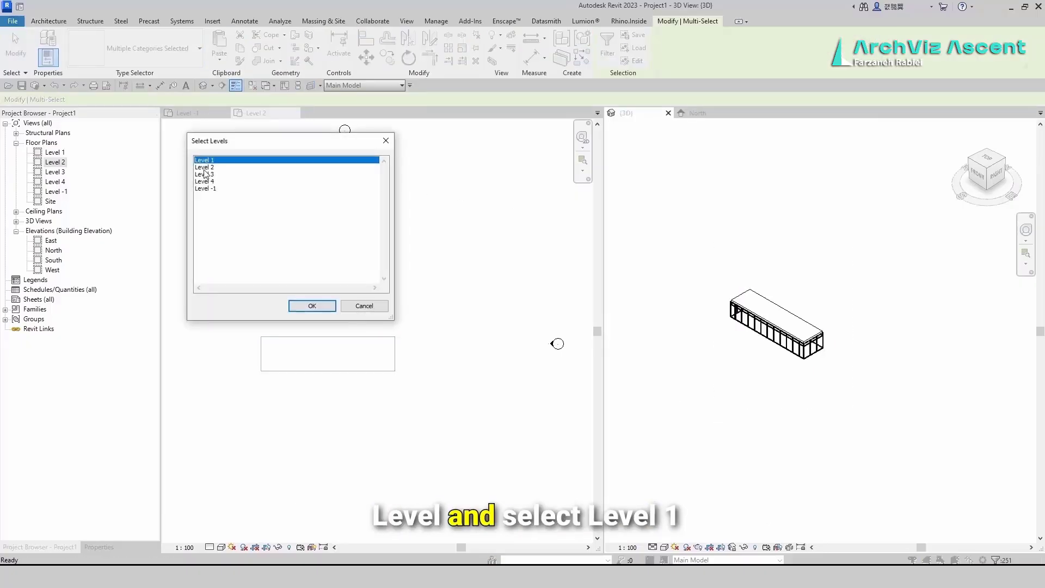
click(310, 306)
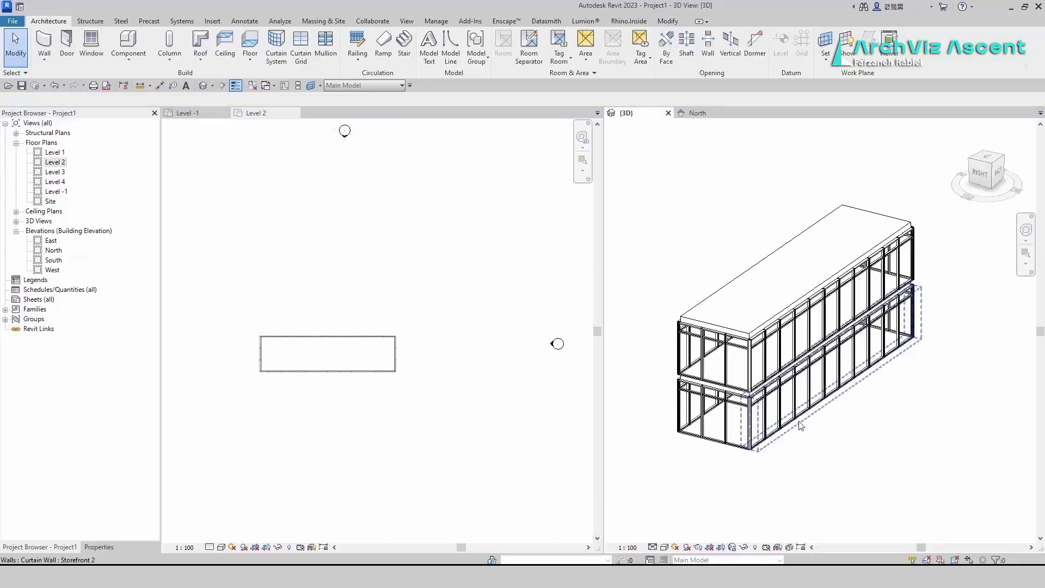
Change the 3D view's visual style so that the building's surfaces are displayed shaded.
click(665, 548)
click(675, 536)
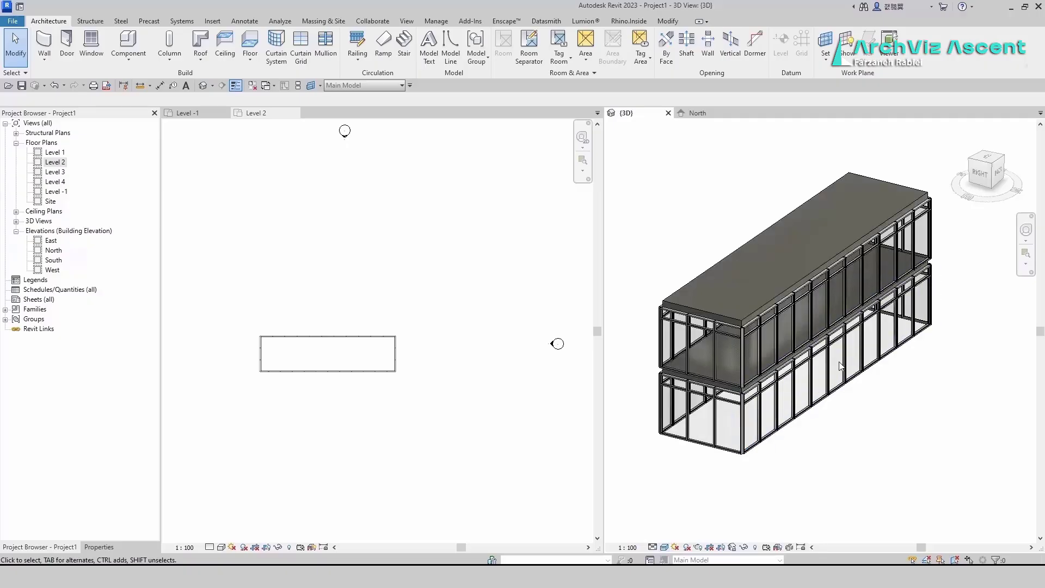
mouse_move(714, 243)
middle_down()
mouse_move(691, 265)
mouse_move(711, 307)
middle_up()
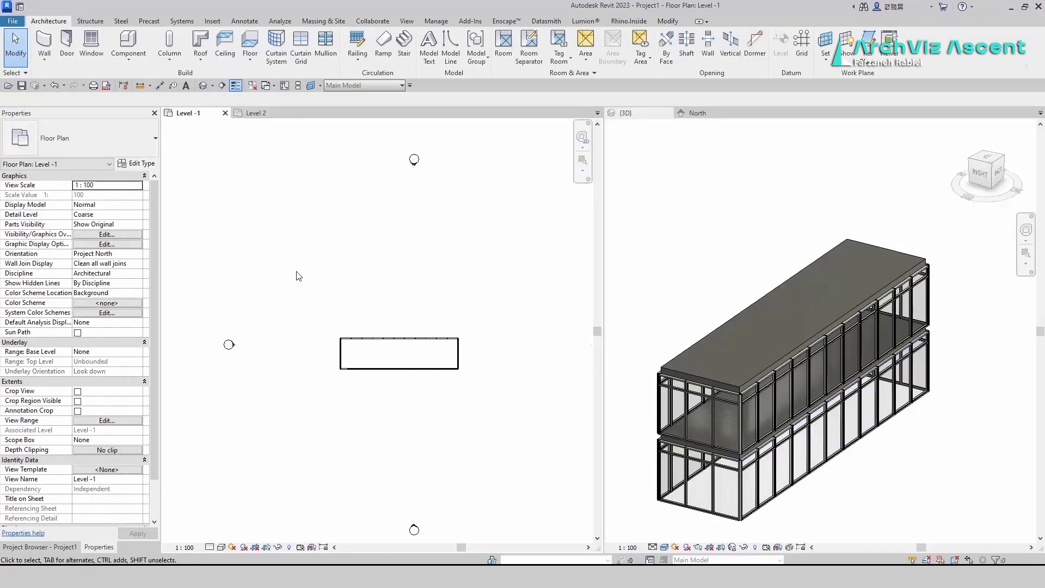
In the Level -1 plan, duplicate the type of the 1 m curtain wall at the south wall's east end as Storefront 3.
scroll(304, 358, up, 3)
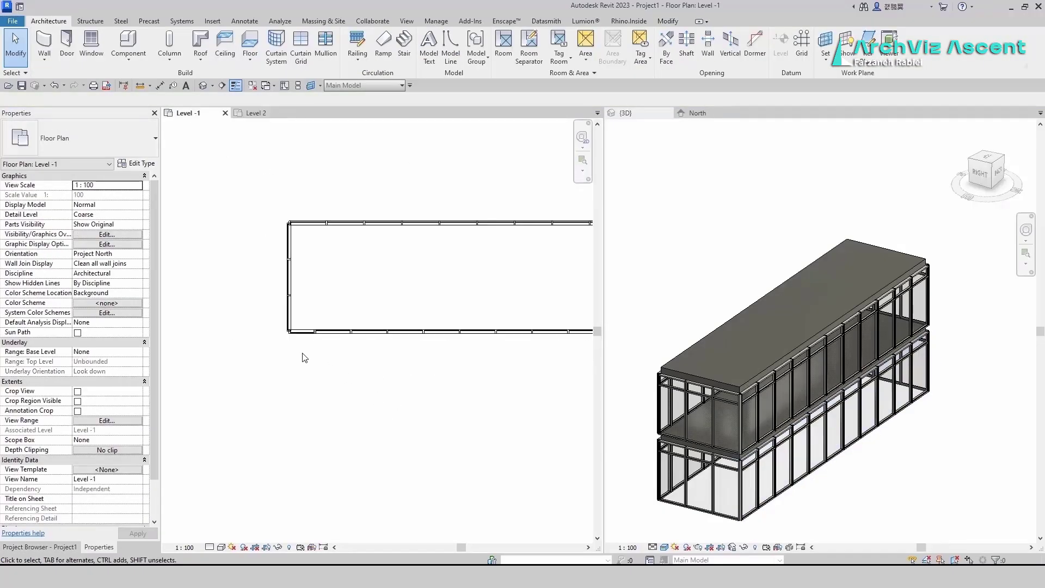
scroll(306, 335, up, 4)
click(312, 331)
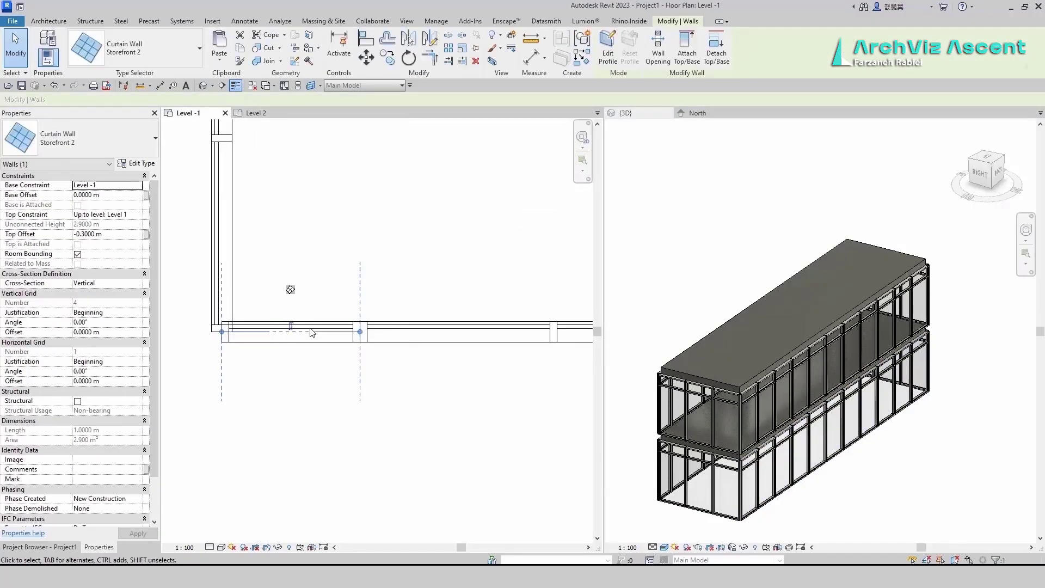
key(Escape)
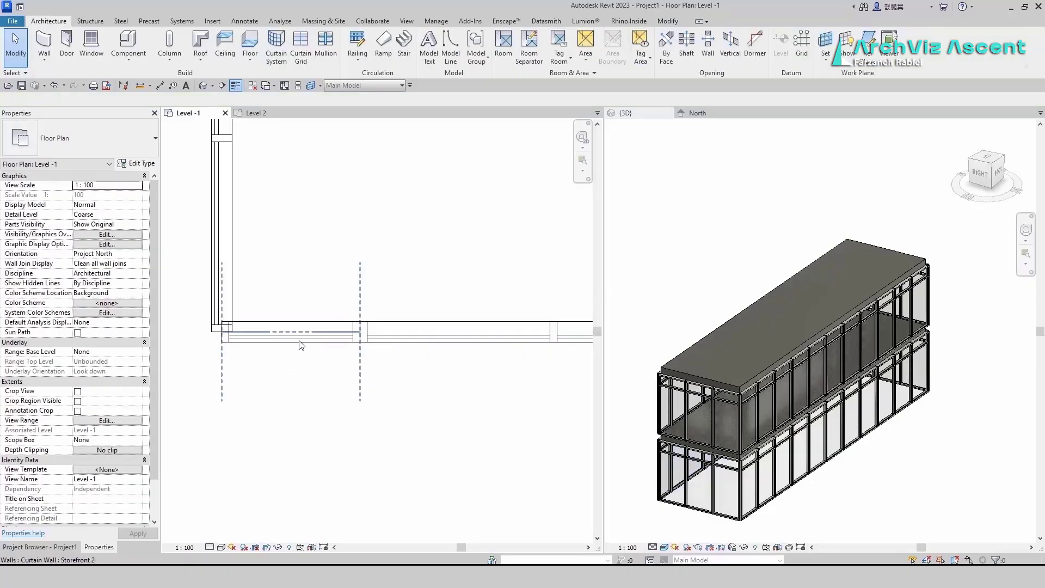
click(300, 342)
scroll(231, 371, down, 5)
scroll(521, 371, up, 3)
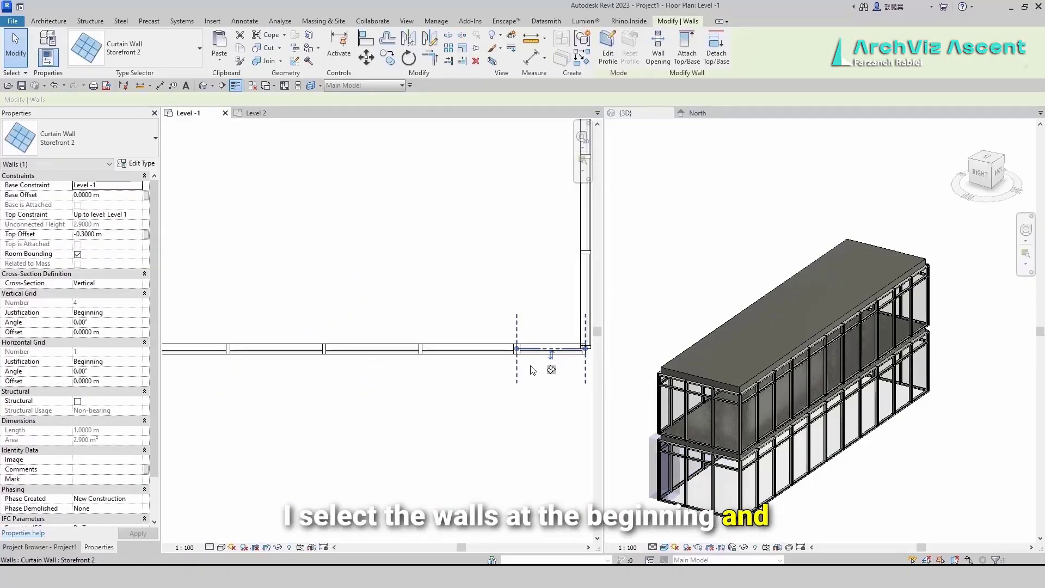
scroll(534, 364, down, 3)
scroll(545, 366, up, 1)
click(143, 164)
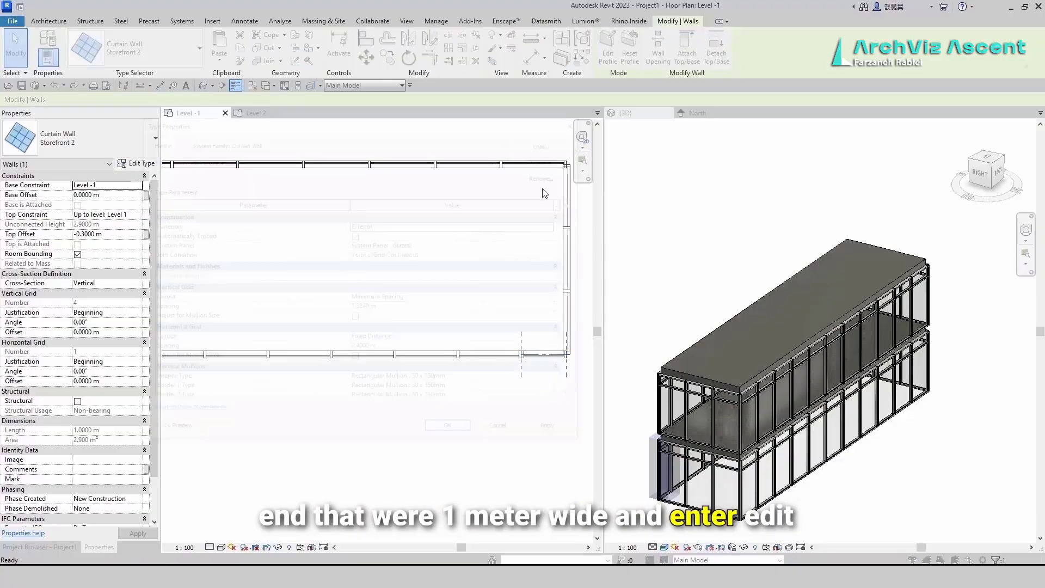
click(558, 160)
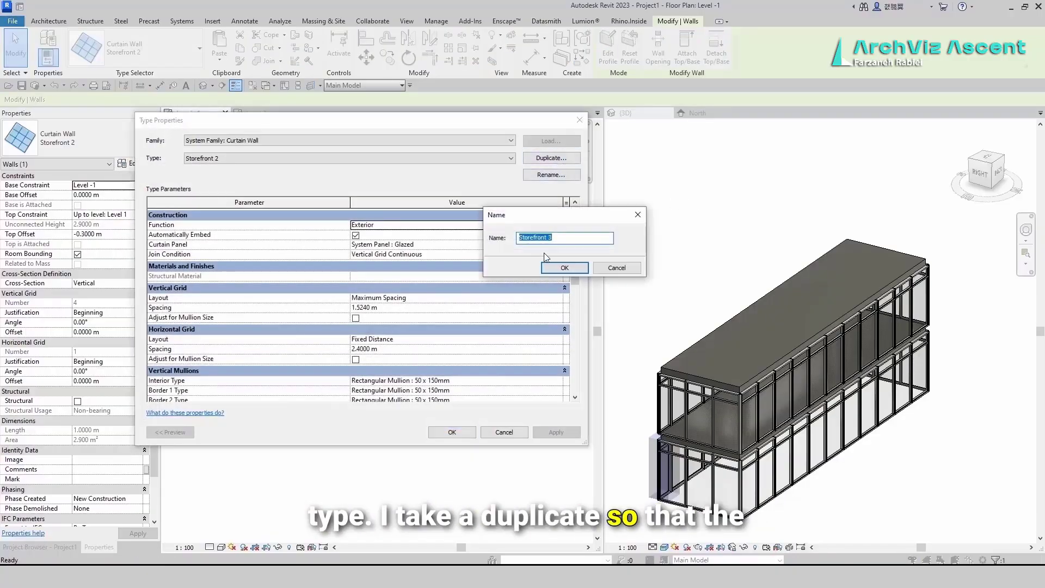
click(554, 272)
click(451, 433)
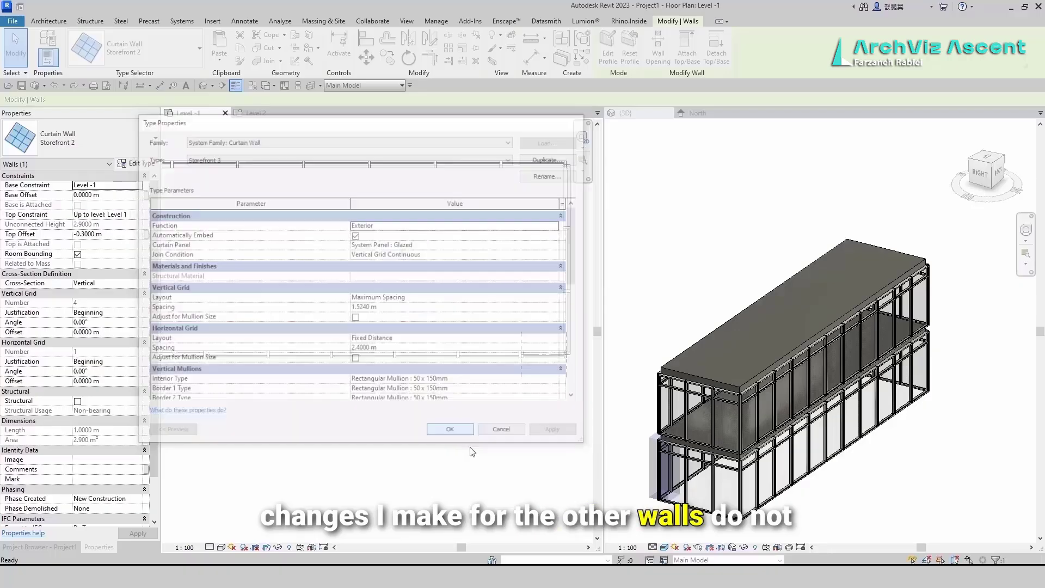
Shorten the basement's north curtain wall by 1 m at both its east and west ends.
scroll(536, 446, down, 3)
scroll(539, 351, up, 2)
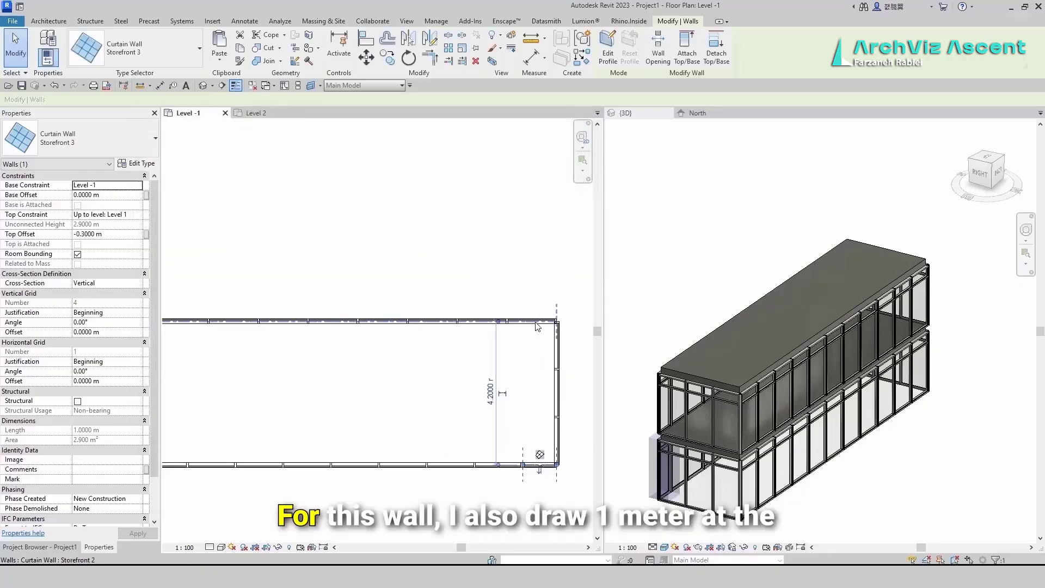
click(539, 322)
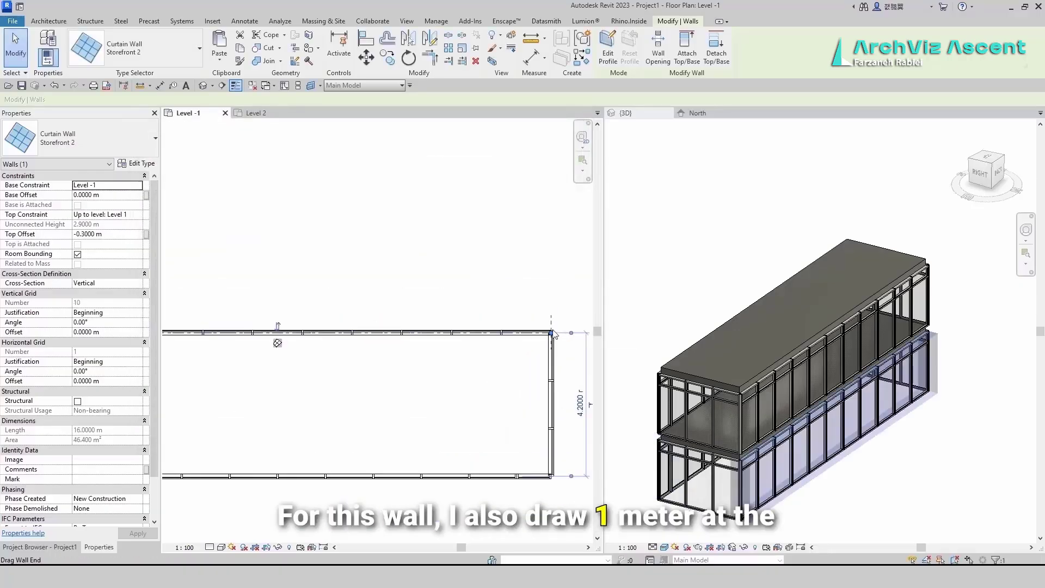
drag(551, 333, 516, 332)
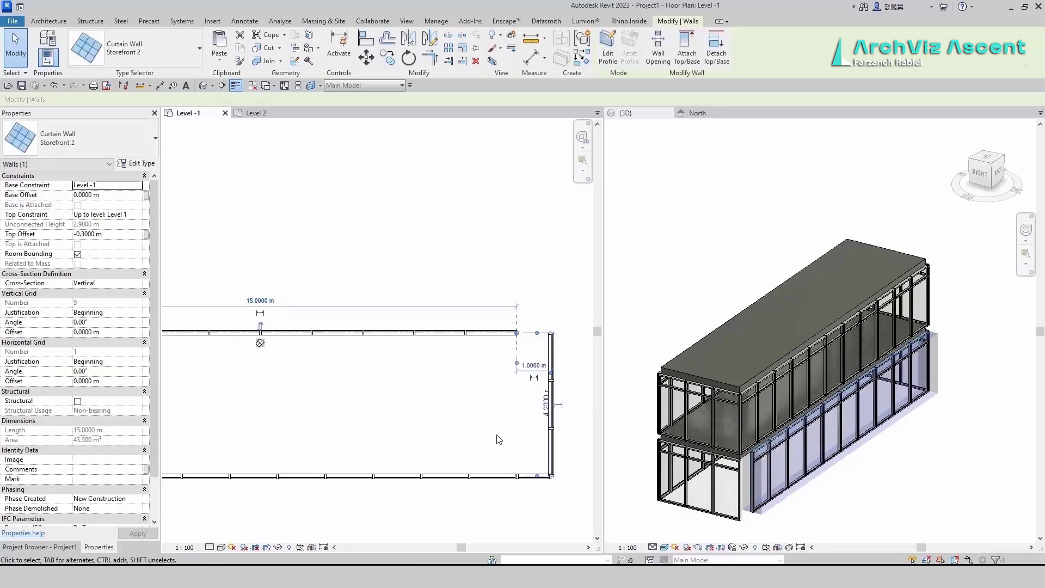
click(484, 418)
scroll(530, 375, down, 3)
scroll(284, 374, up, 3)
click(337, 333)
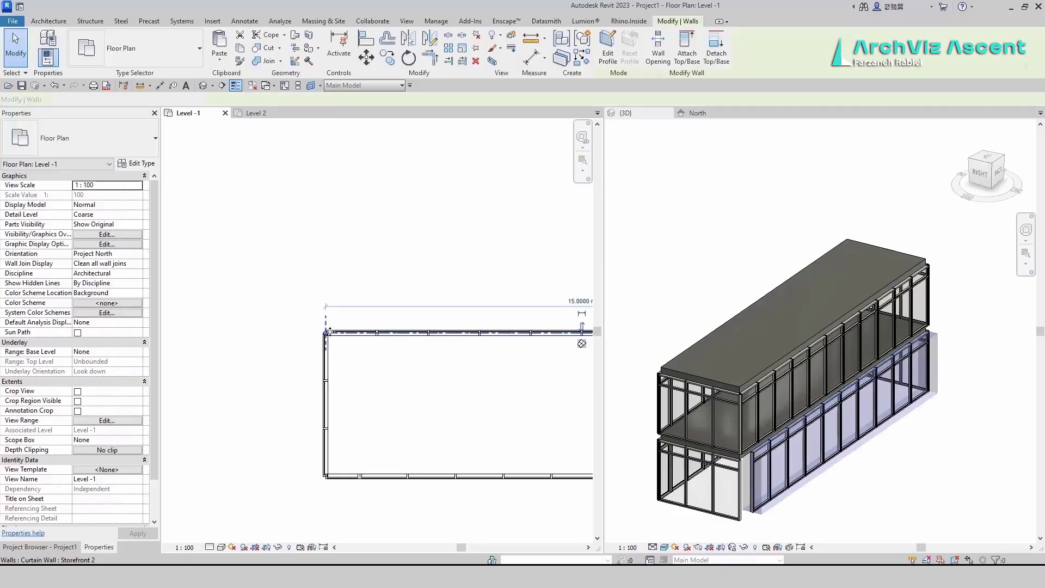
drag(325, 332, 360, 333)
click(361, 415)
Change the 1 m curtain wall at the west end of the south wall to the Storefront 3 type.
click(327, 473)
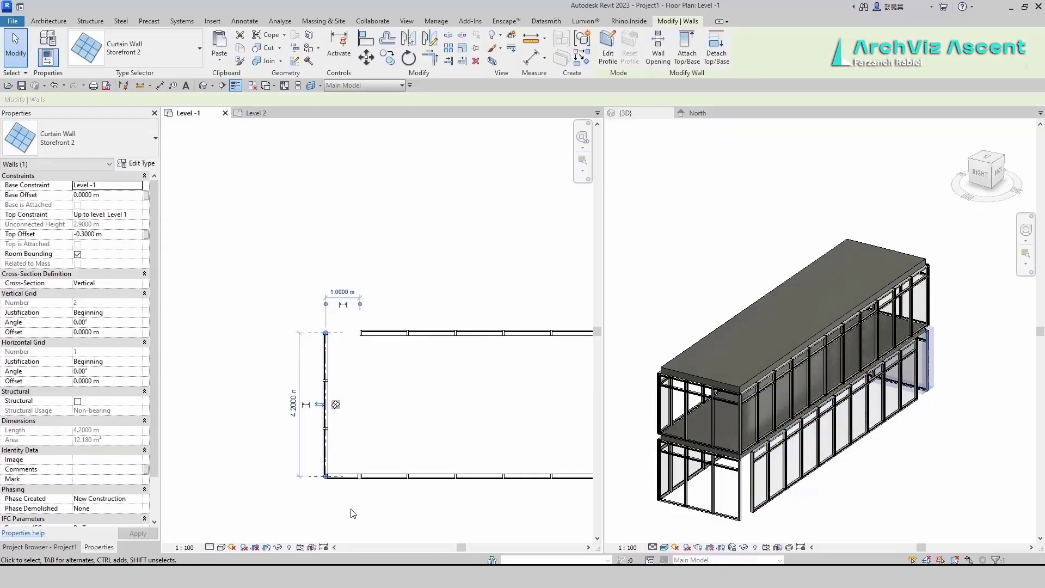
click(353, 512)
click(349, 479)
click(153, 140)
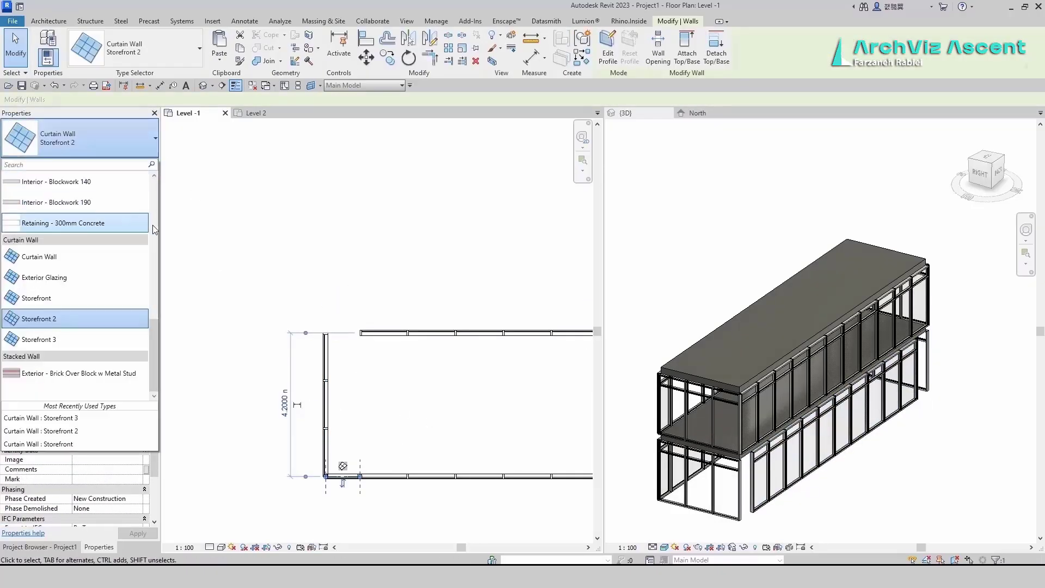
click(90, 337)
click(369, 383)
Fill the gap at the north wall's west end with a curtain wall about 0.925 m long and assign it Storefront 3.
click(364, 334)
key(c)
key(s)
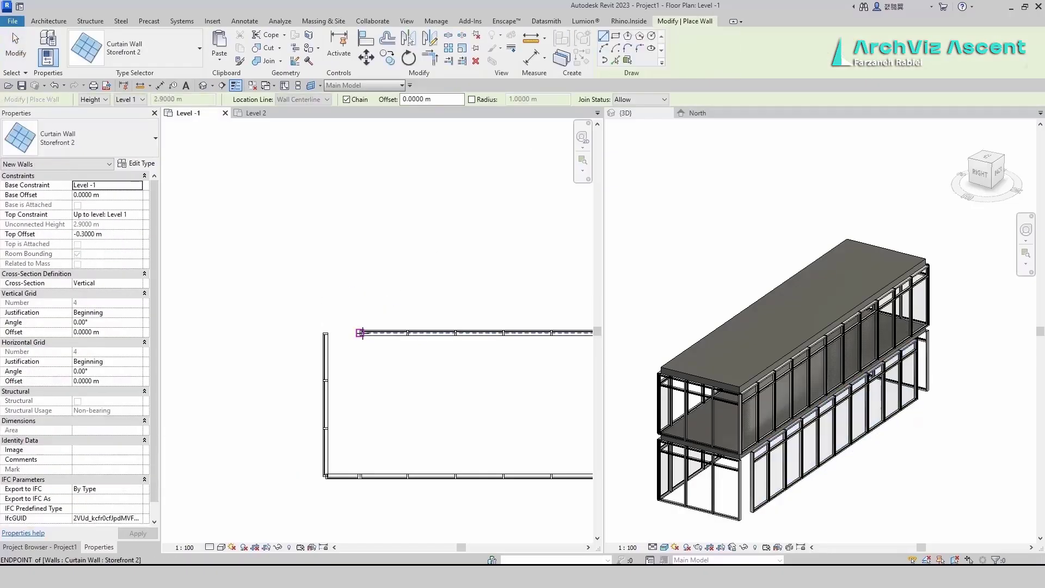
click(328, 333)
key(Escape)
key(Escape)
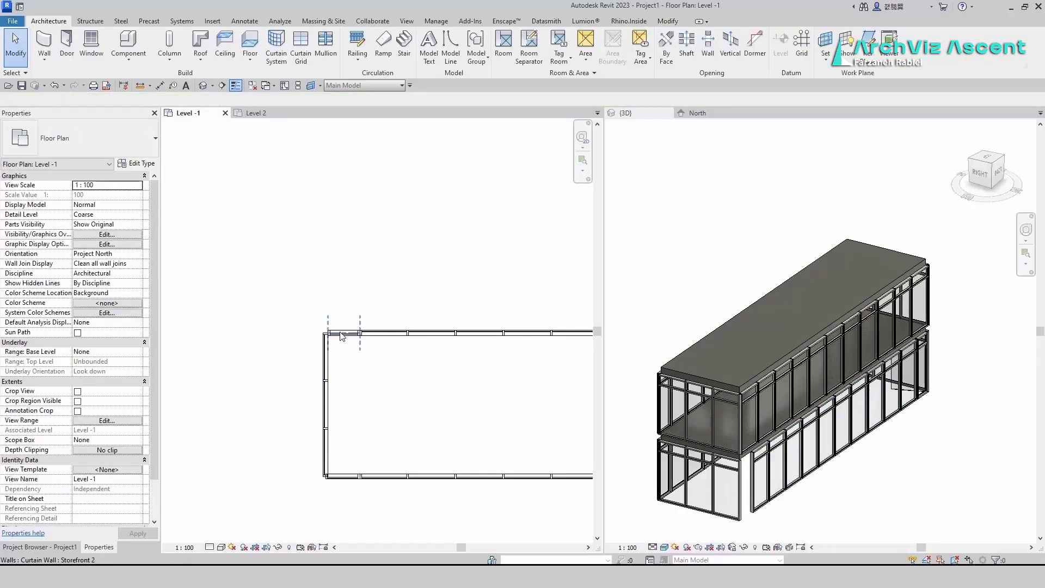
click(345, 335)
click(116, 140)
click(96, 344)
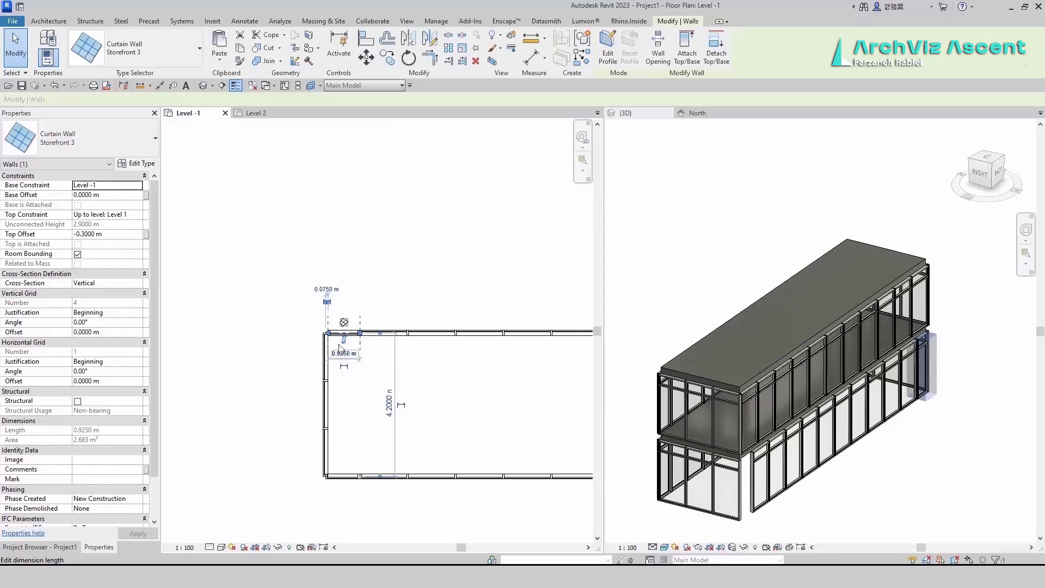
Draw a Storefront 3 curtain wall across the 1 m gap at the east end of the north wall.
scroll(265, 326, down, 4)
middle_drag(546, 347, 458, 352)
scroll(459, 346, up, 6)
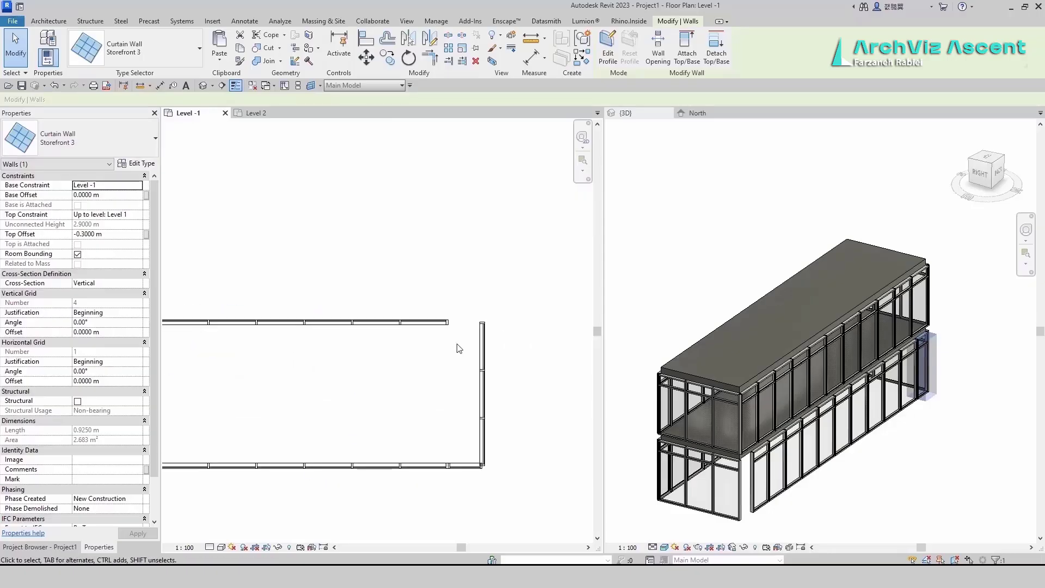
key(Escape)
key(w)
key(a)
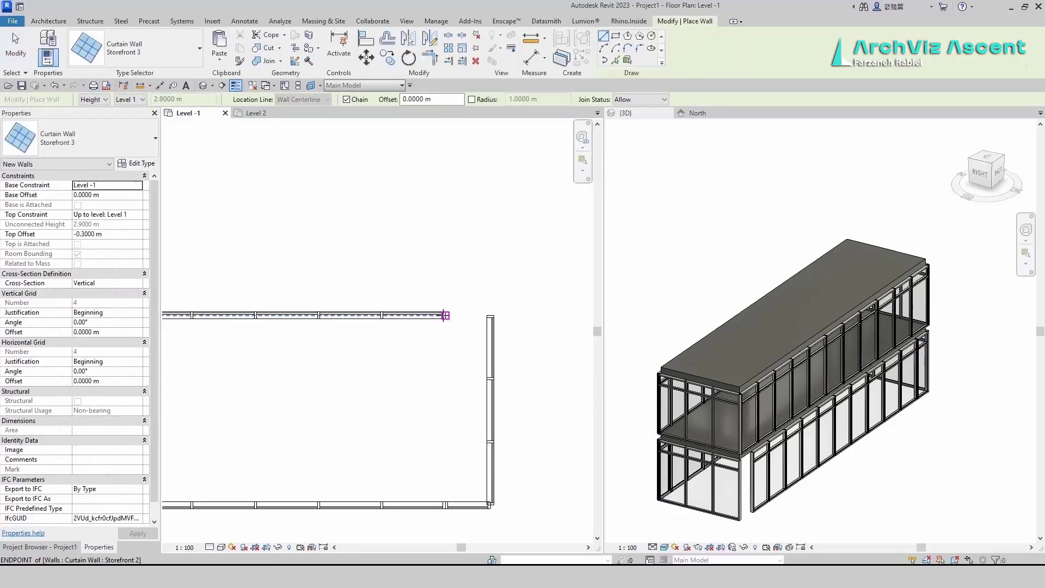
key(Escape)
key(Escape)
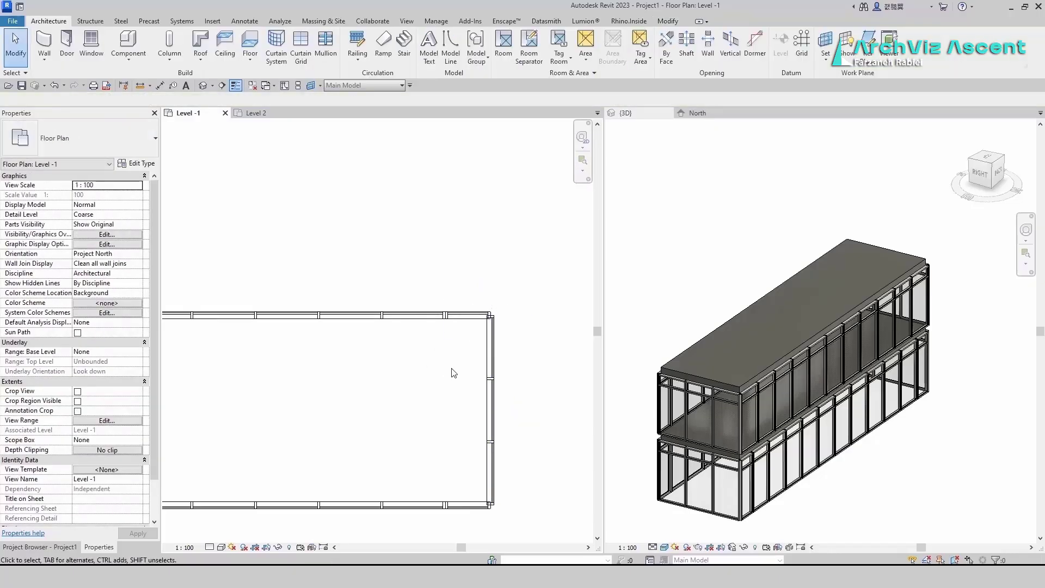
click(461, 321)
click(404, 383)
scroll(481, 367, down, 2)
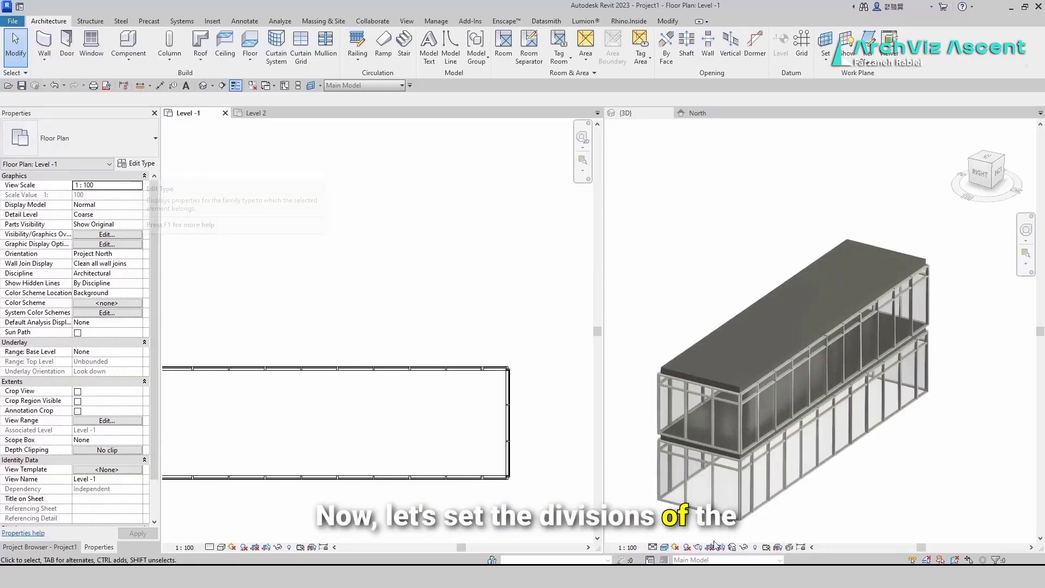
Open the type properties of the basement's long north curtain wall from the 3D view.
click(786, 497)
click(787, 496)
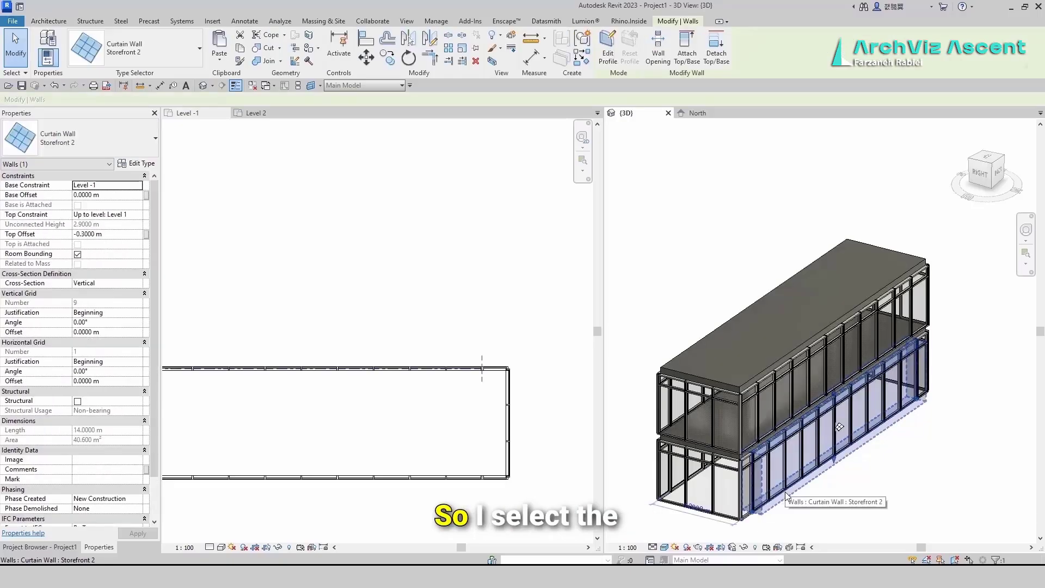
click(137, 163)
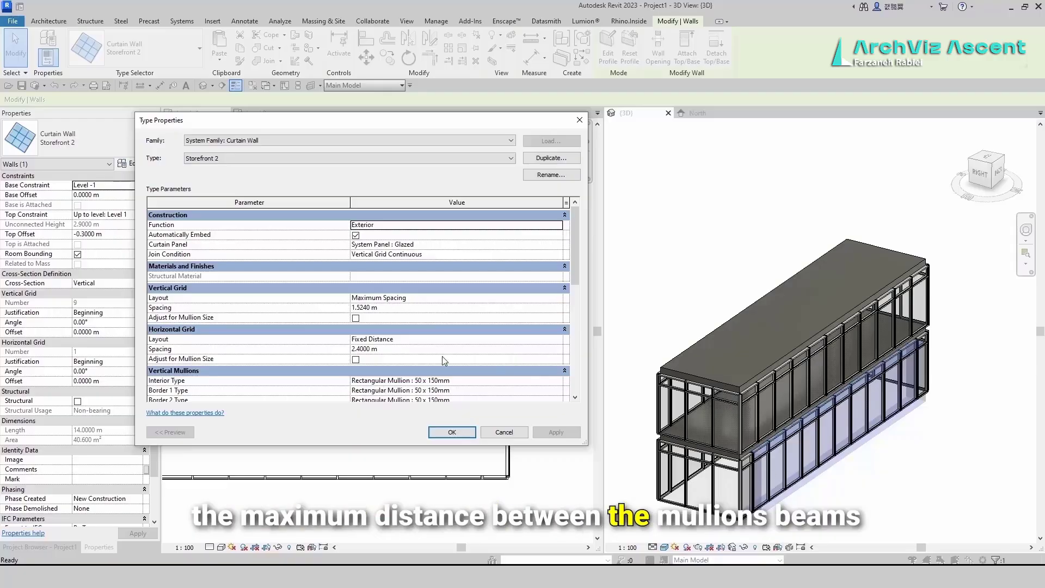
Try the Minimum Spacing and Fixed Number layouts for the Storefront 2 vertical grid.
click(558, 299)
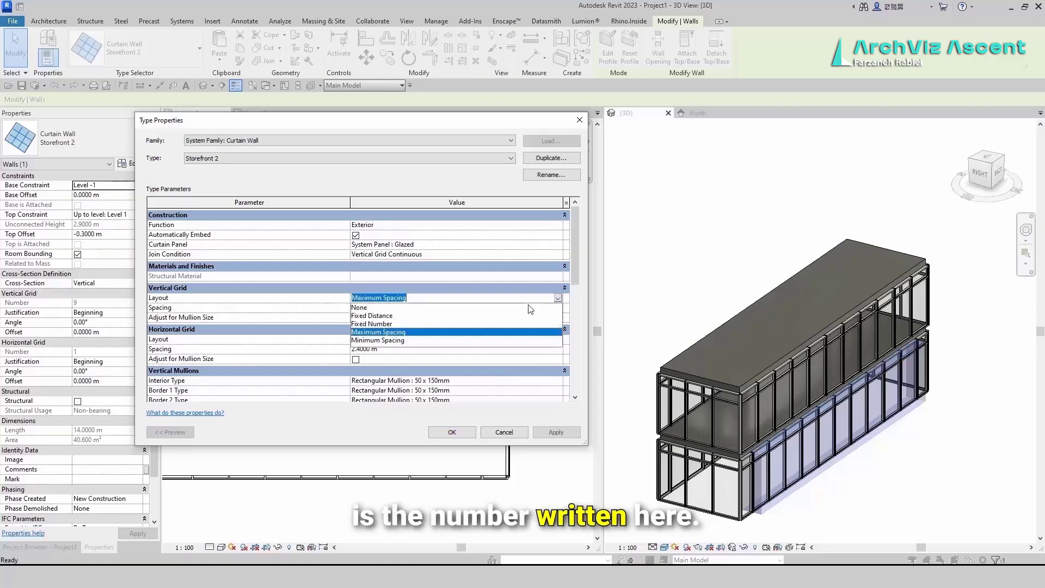
click(391, 340)
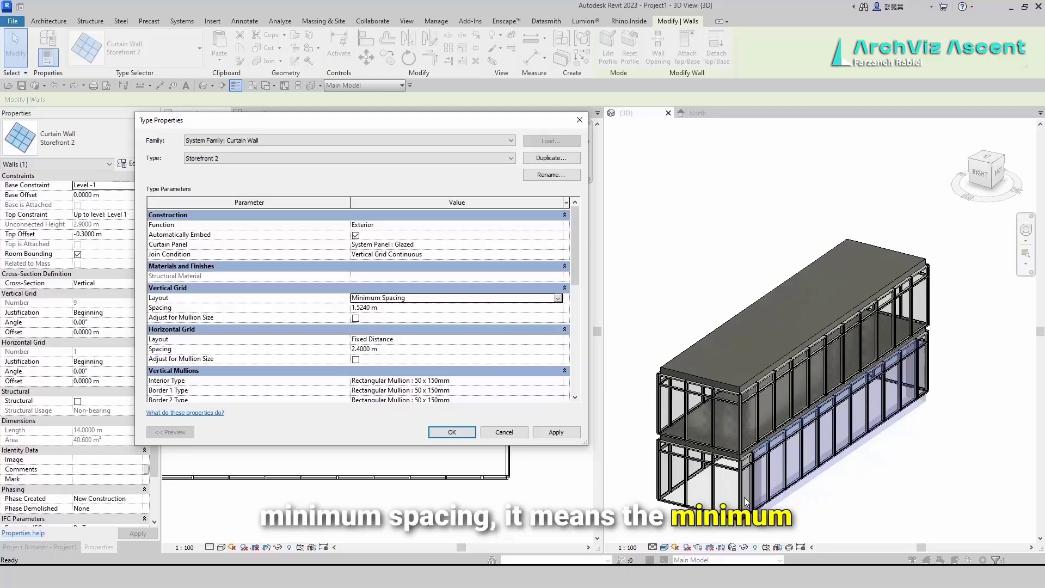
click(559, 298)
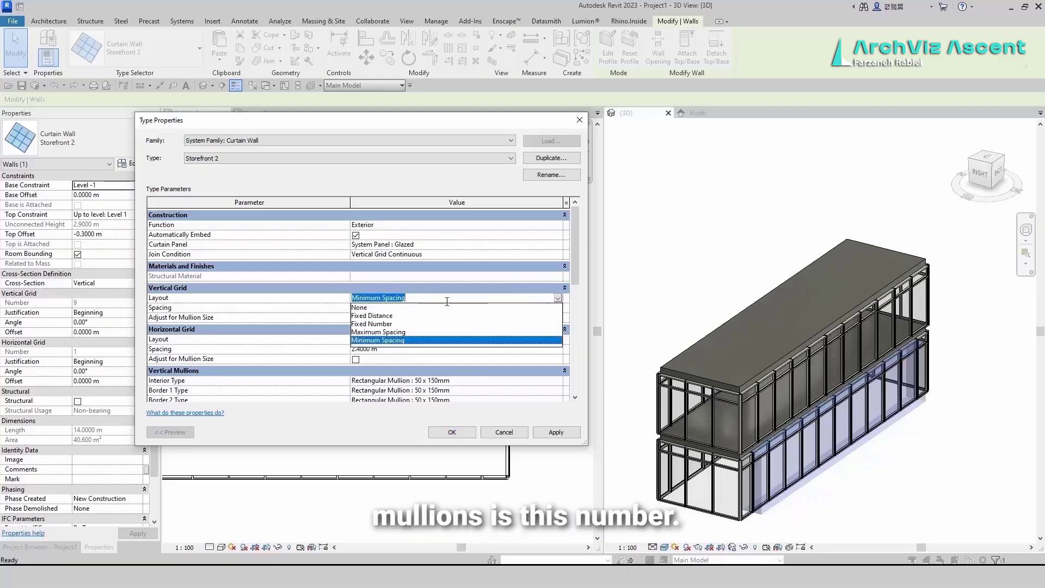
click(410, 324)
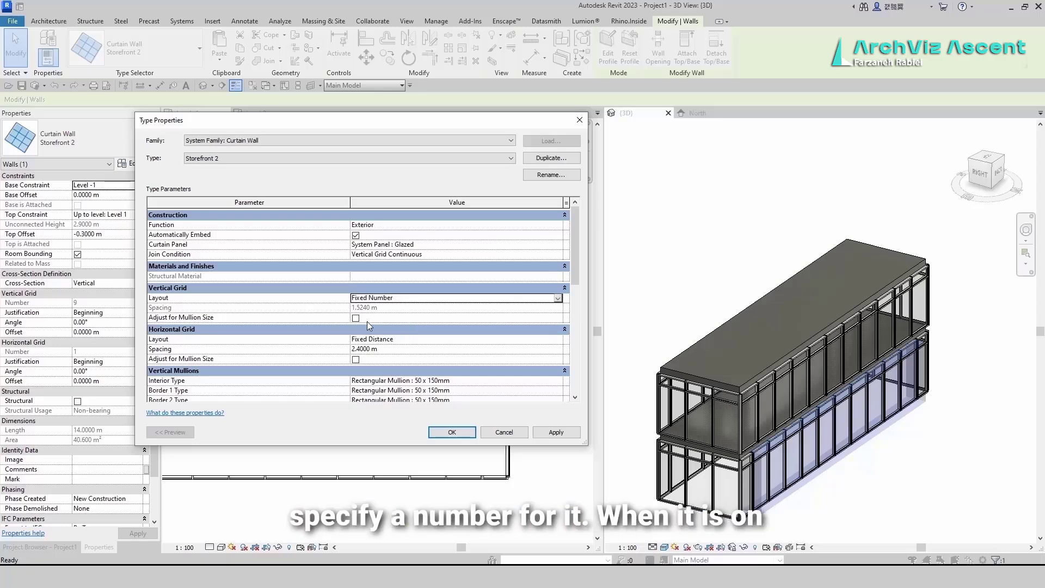
Set the Storefront 2 vertical grid layout to Fixed Distance with 0.5 m spacing.
click(559, 298)
click(397, 315)
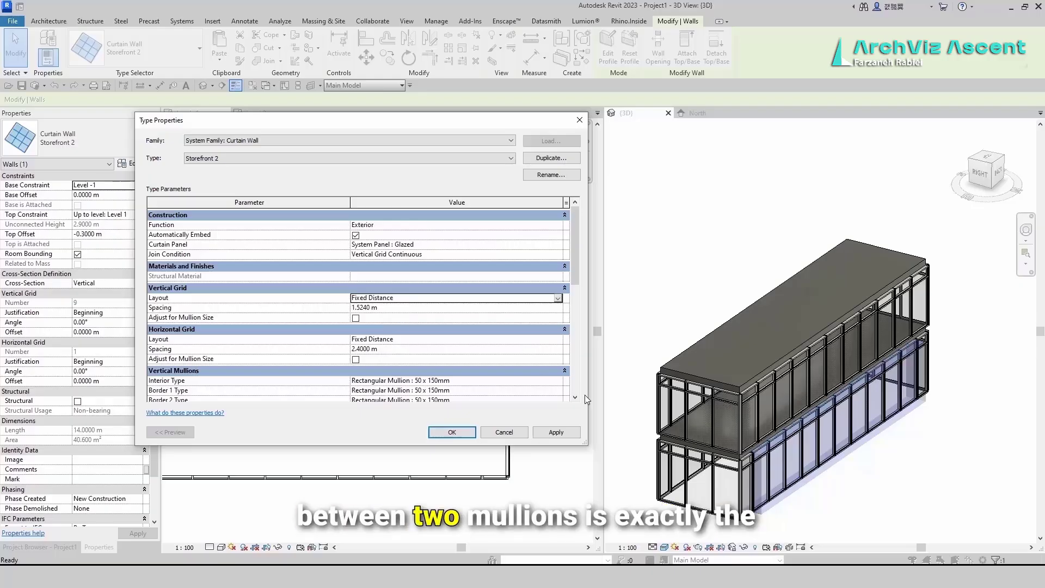
click(392, 308)
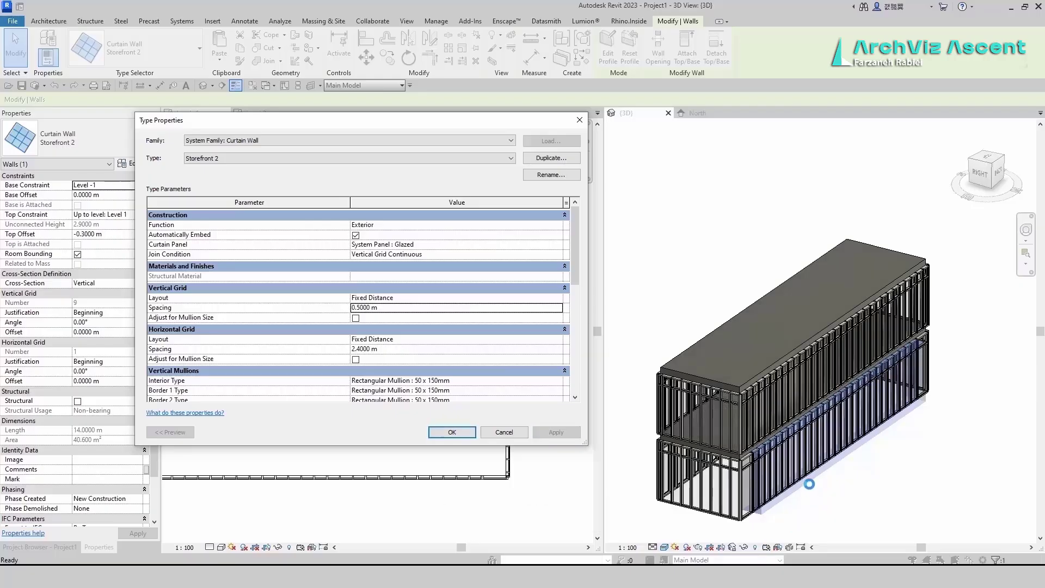
click(452, 433)
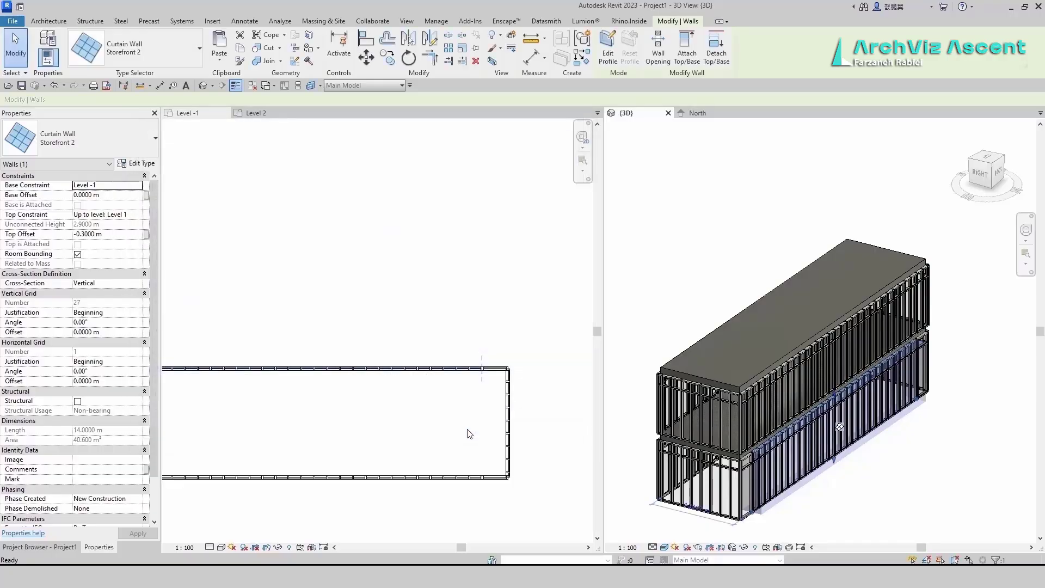
Measure the spacing between two adjacent mullions of the basement curtain wall in the North elevation with an aligned dimension.
scroll(767, 485, up, 5)
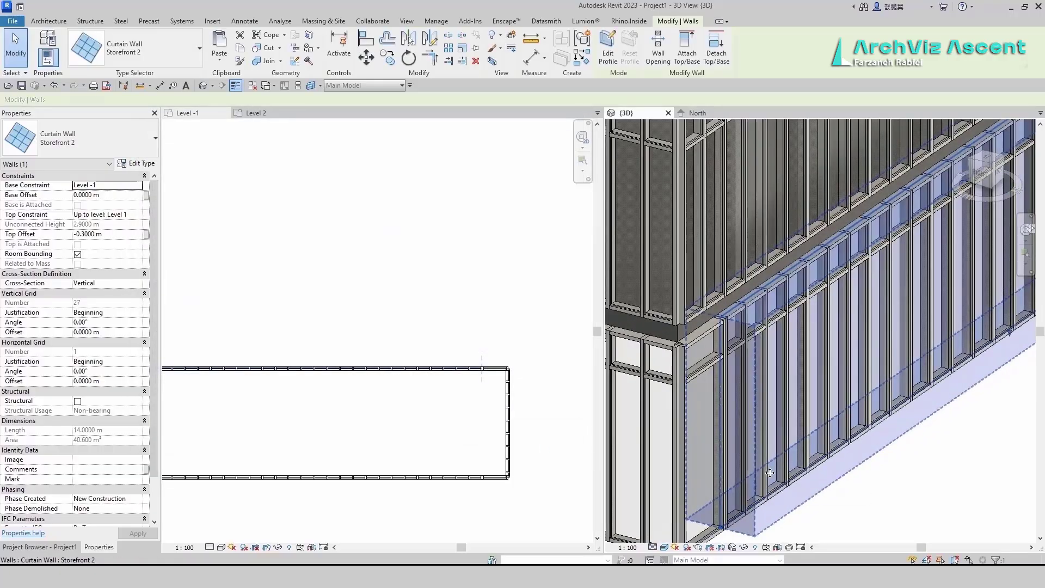
click(697, 113)
scroll(795, 446, up, 4)
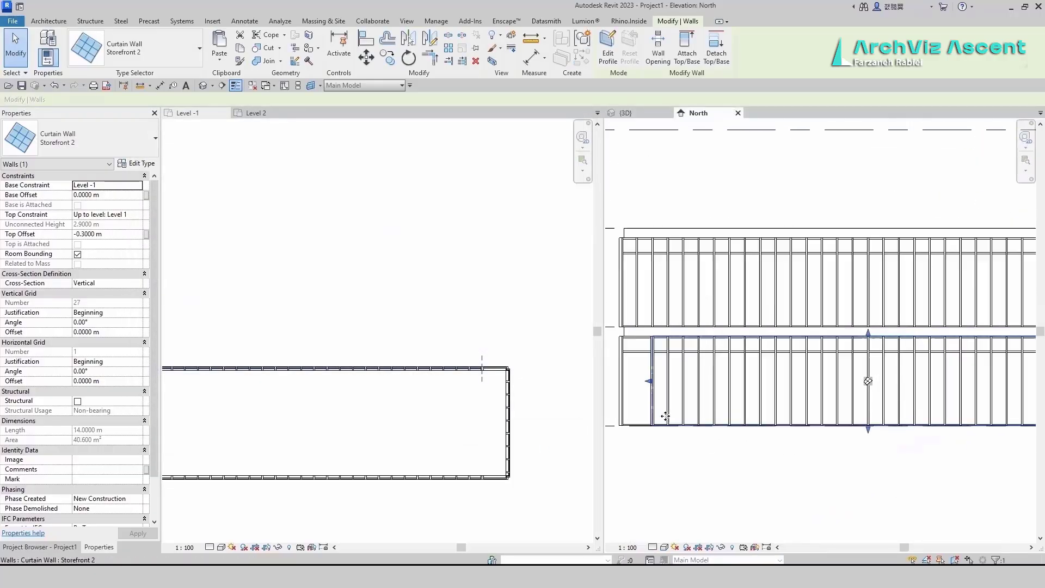
scroll(665, 416, up, 2)
key(d)
key(i)
scroll(651, 398, up, 3)
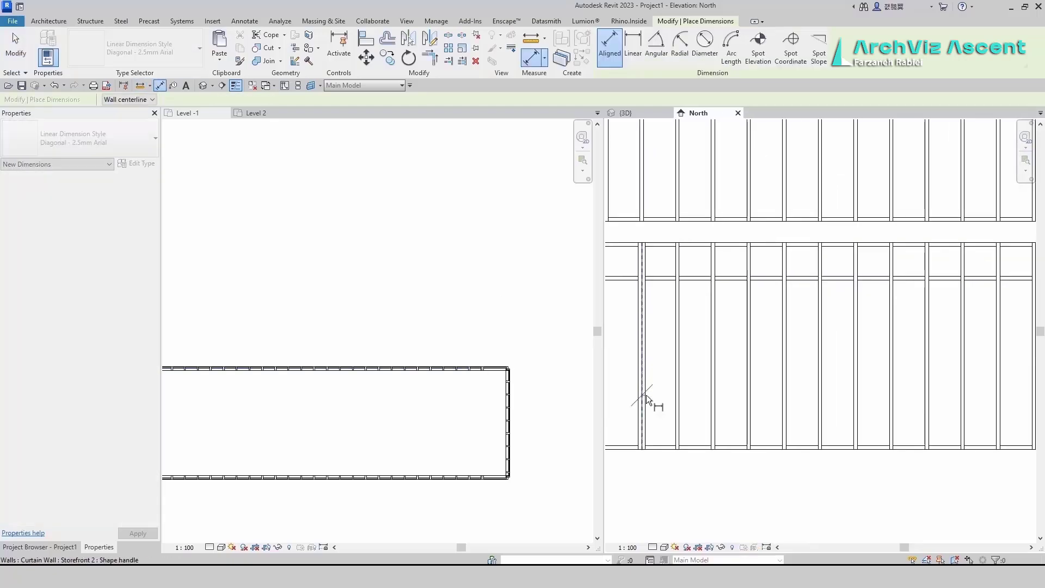
click(646, 396)
click(678, 394)
key(Escape)
key(Escape)
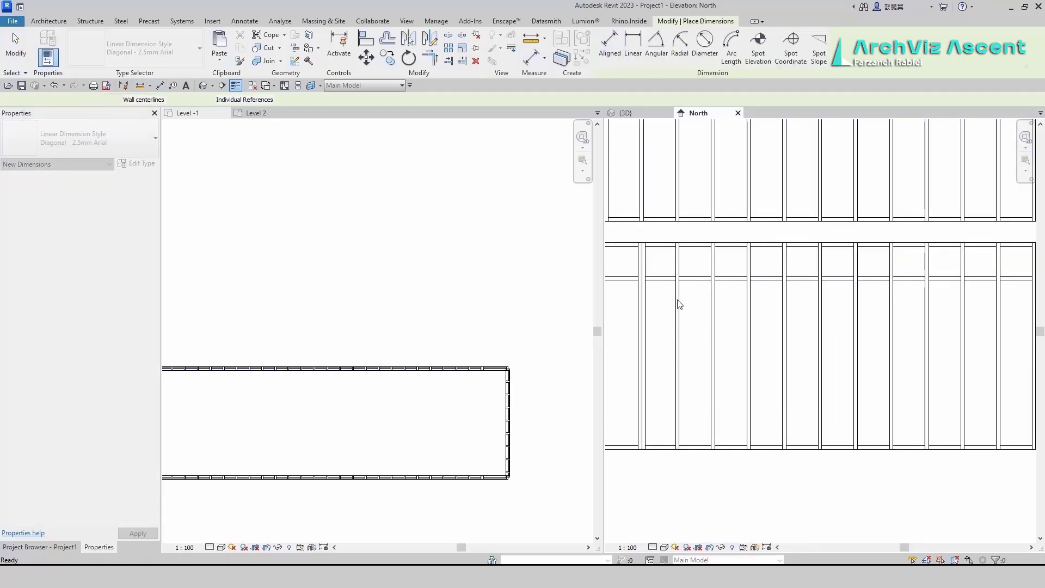
Check the vertical grid spacing of the basement's north curtain wall with another aligned dimension between neighbouring mullions.
key(d)
key(i)
click(679, 304)
click(717, 324)
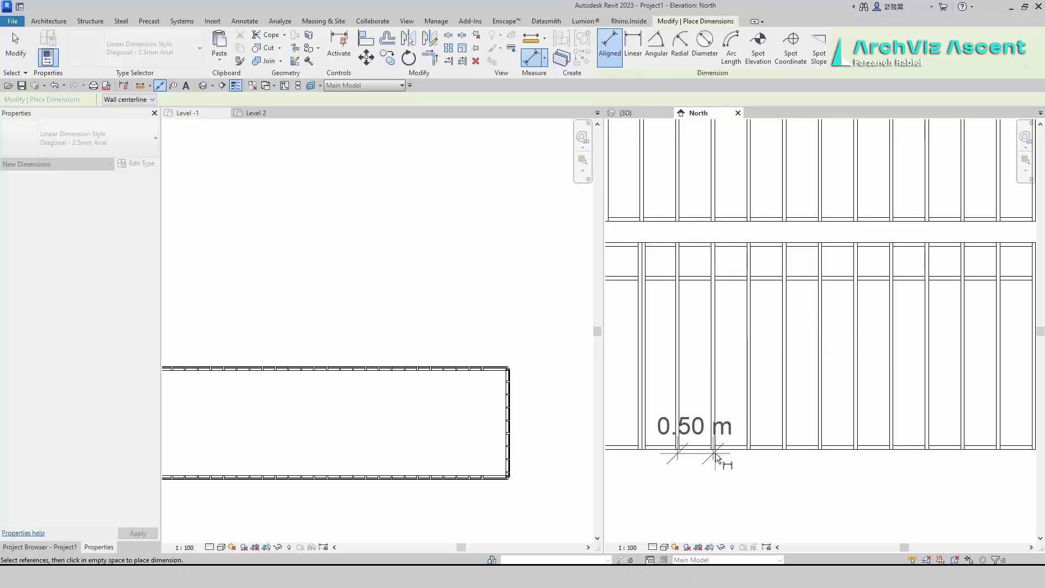
key(Escape)
key(Escape)
Unpin and delete the horizontal grid line of the basement's long north curtain wall.
scroll(707, 450, down, 4)
click(698, 423)
key(Escape)
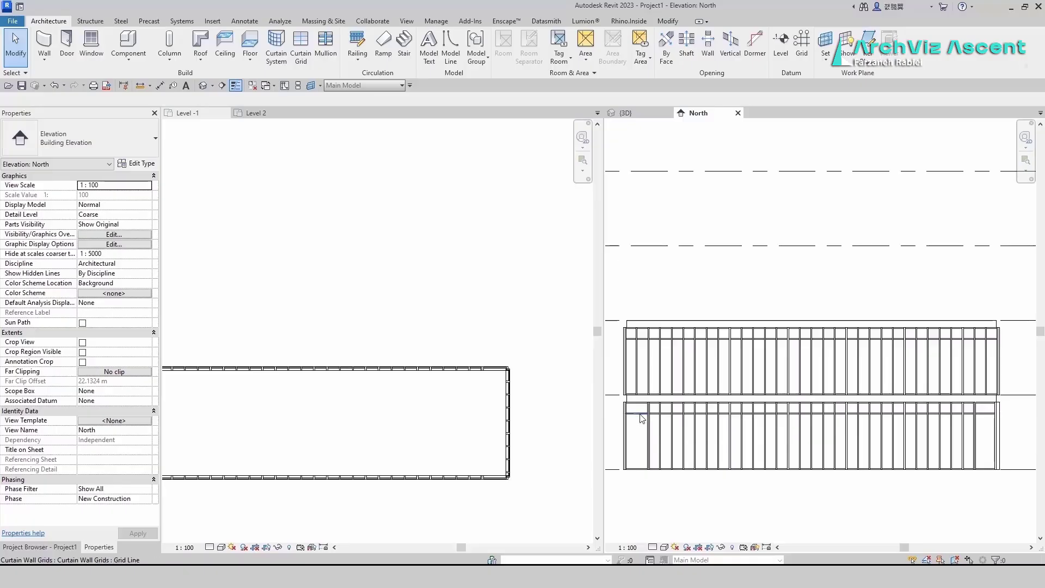
click(657, 419)
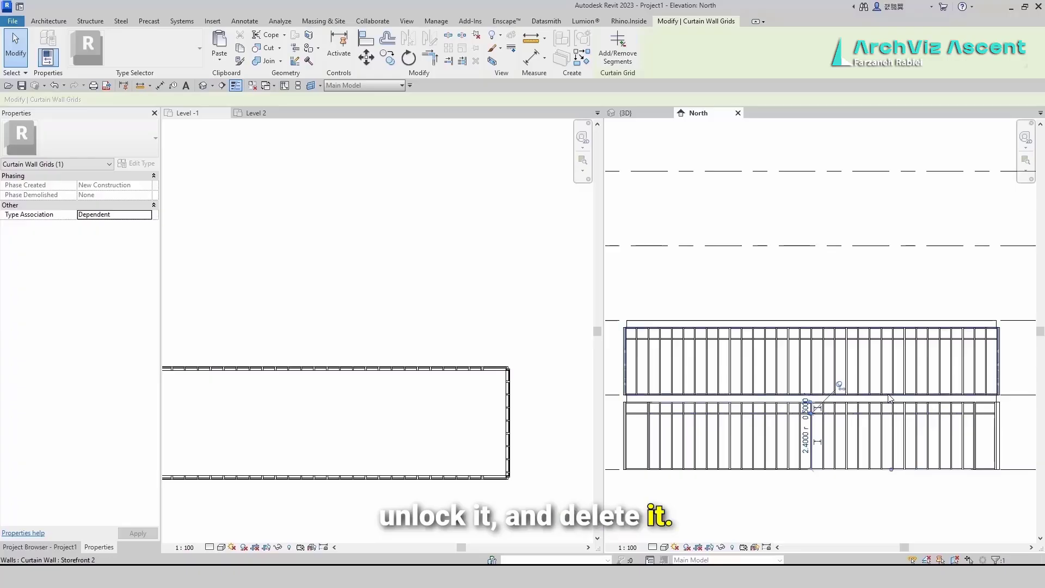
click(841, 387)
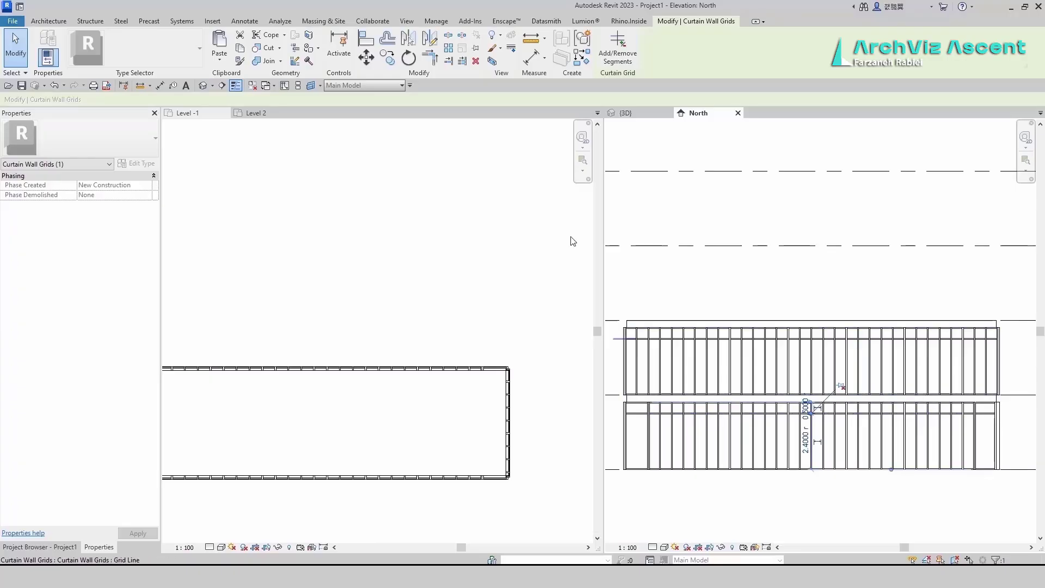
key(Delete)
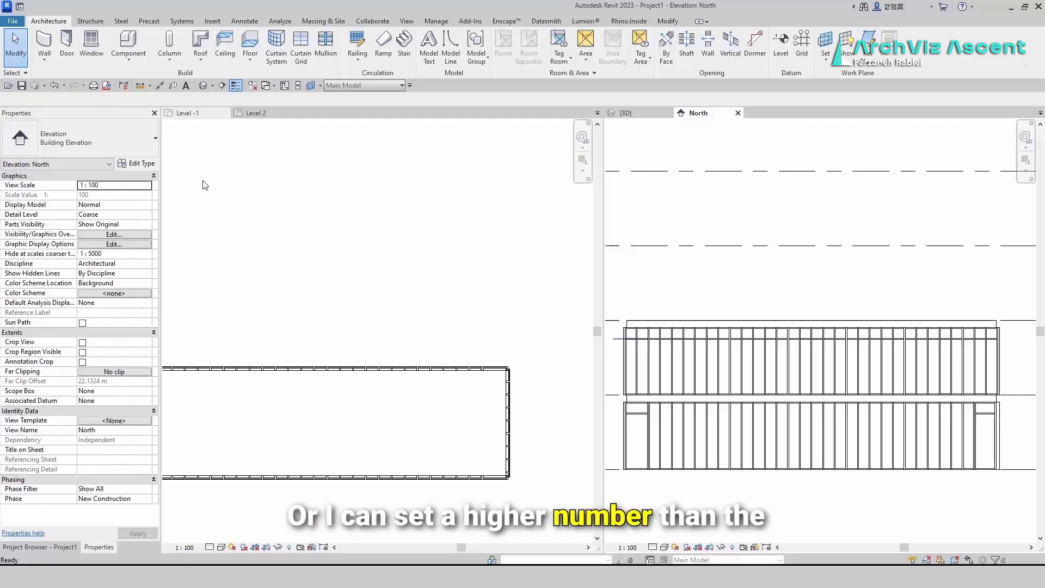
Set the Storefront 2 horizontal grid spacing to 5 m in the type properties of the basement's north curtain wall.
click(716, 469)
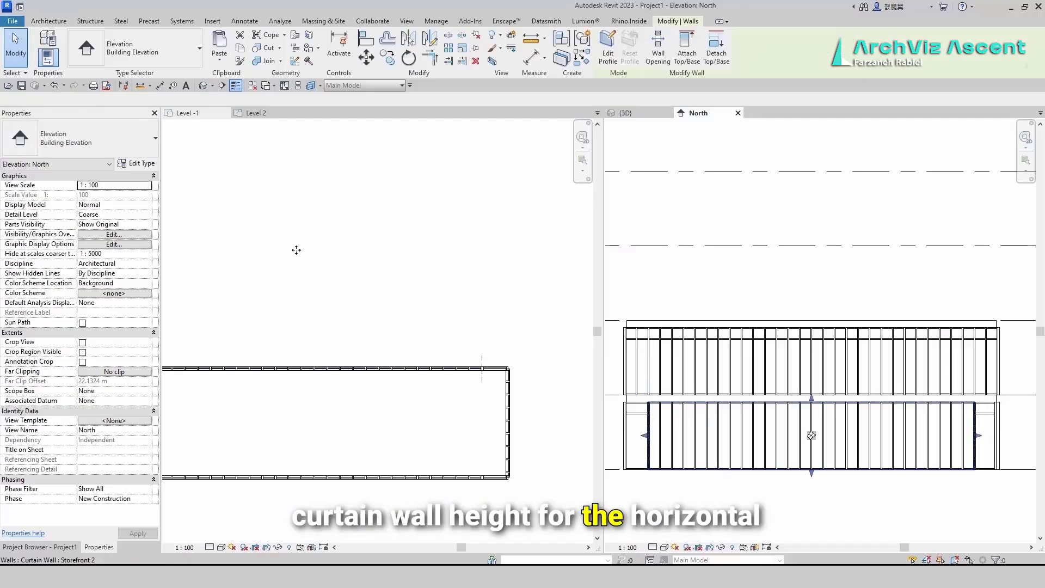
click(141, 165)
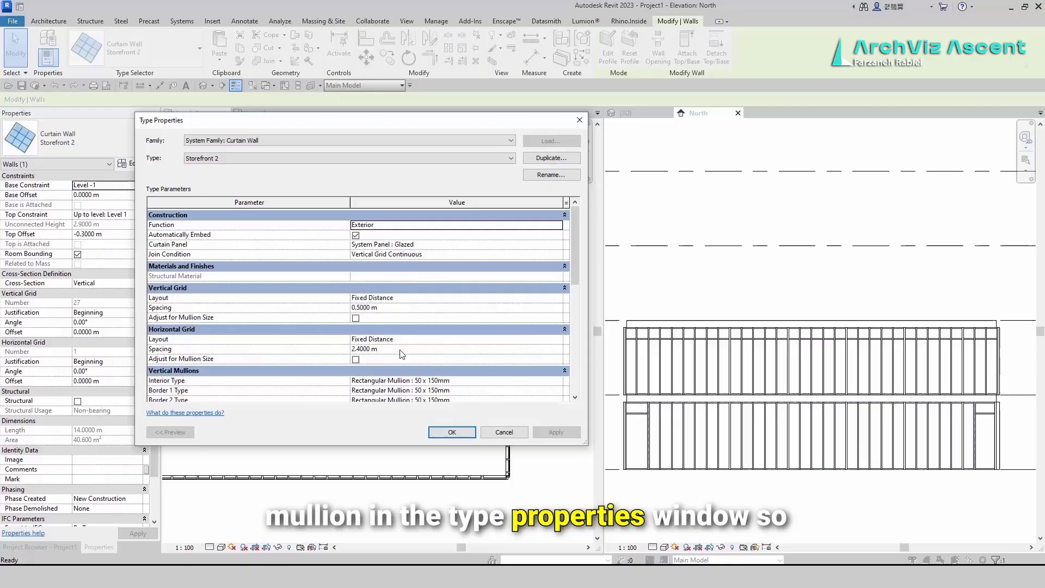
click(454, 354)
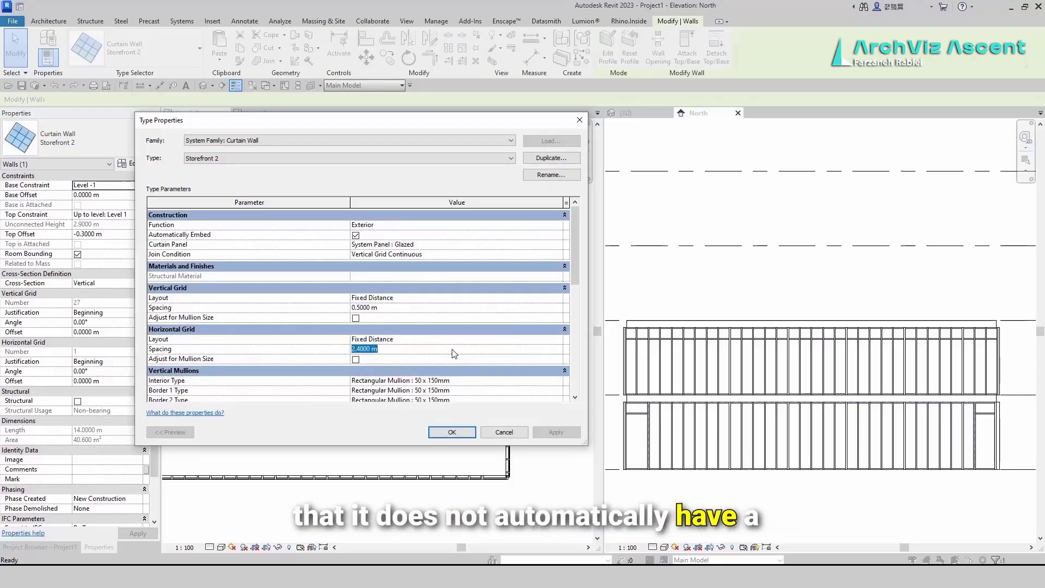
text(5)
key(Return)
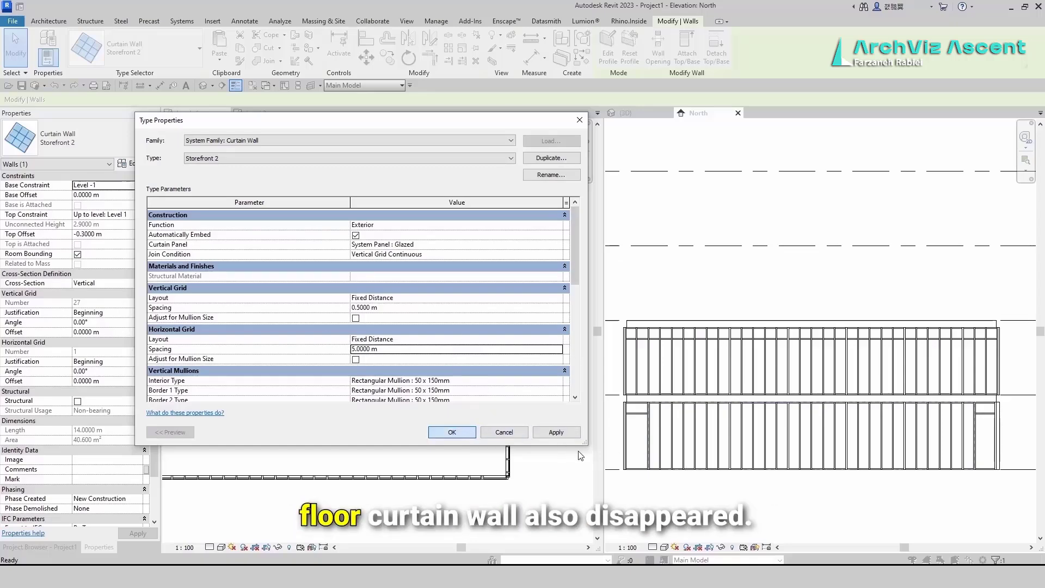
click(456, 432)
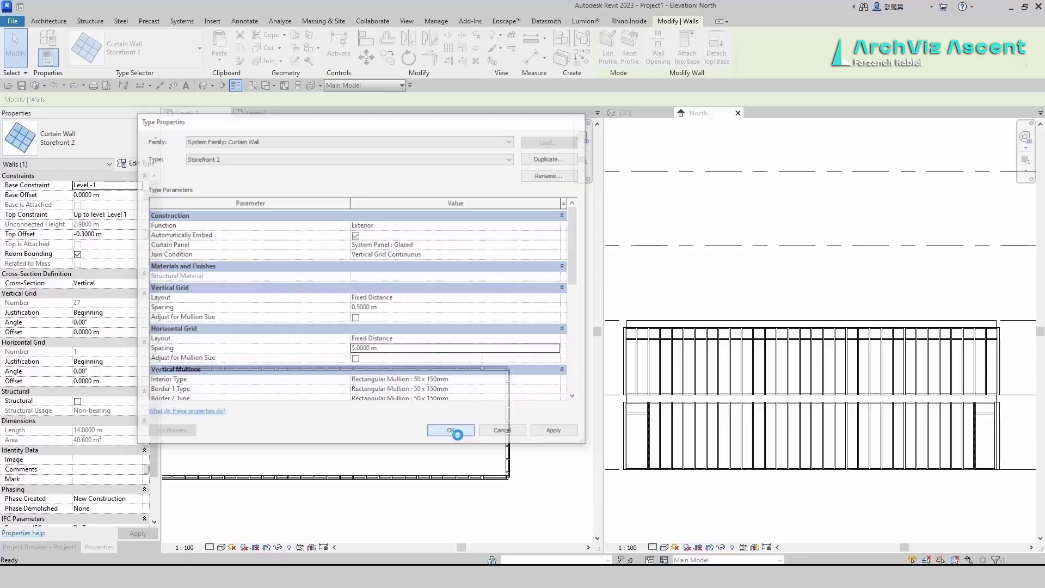
click(682, 507)
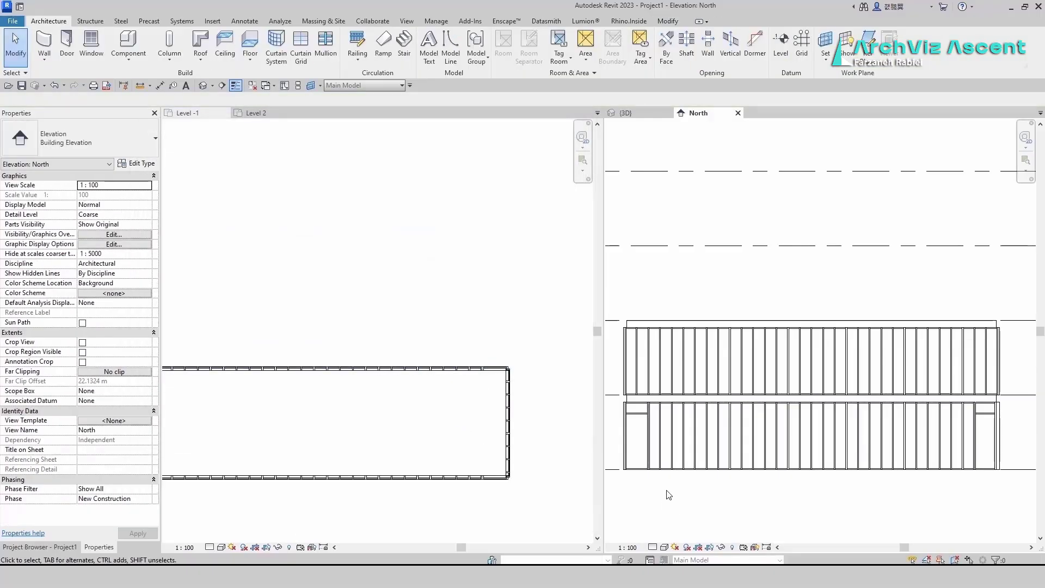
Add a horizontal curtain grid line across all segments of the basement's north curtain wall in 3D, 0.5 m above its base.
click(624, 116)
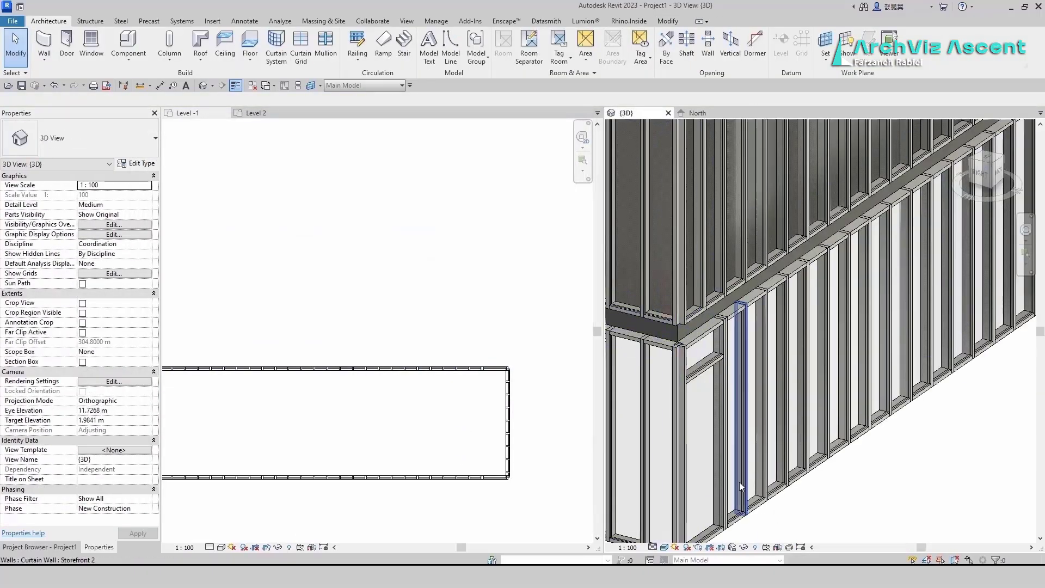
scroll(718, 432, down, 2)
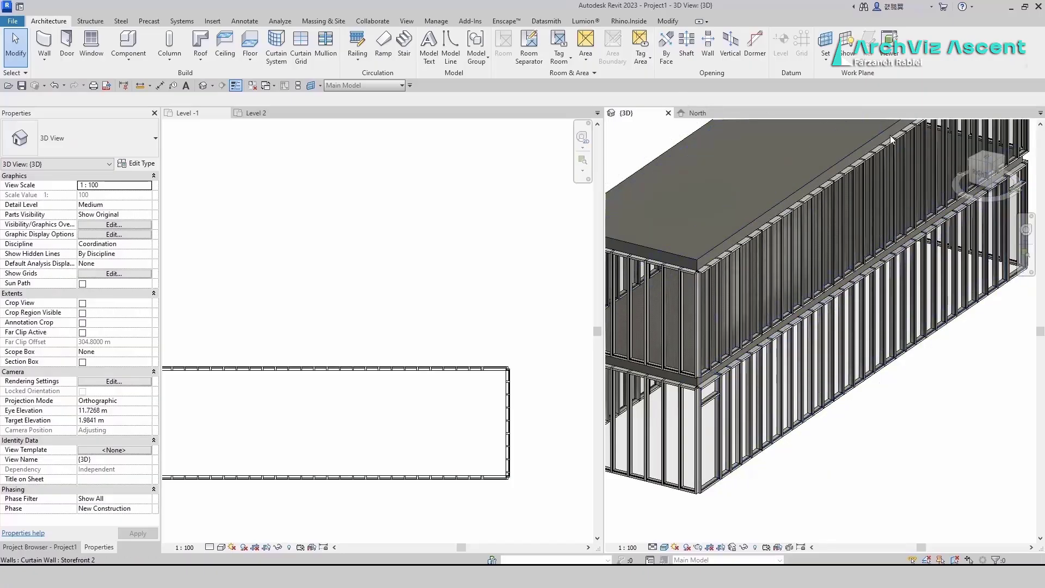
click(1000, 177)
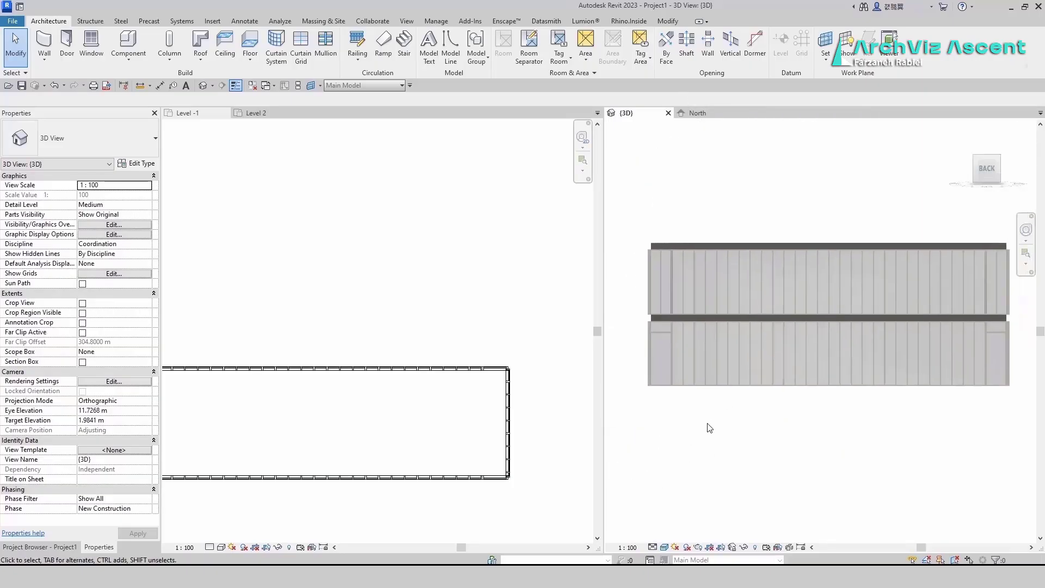
scroll(828, 331, up, 2)
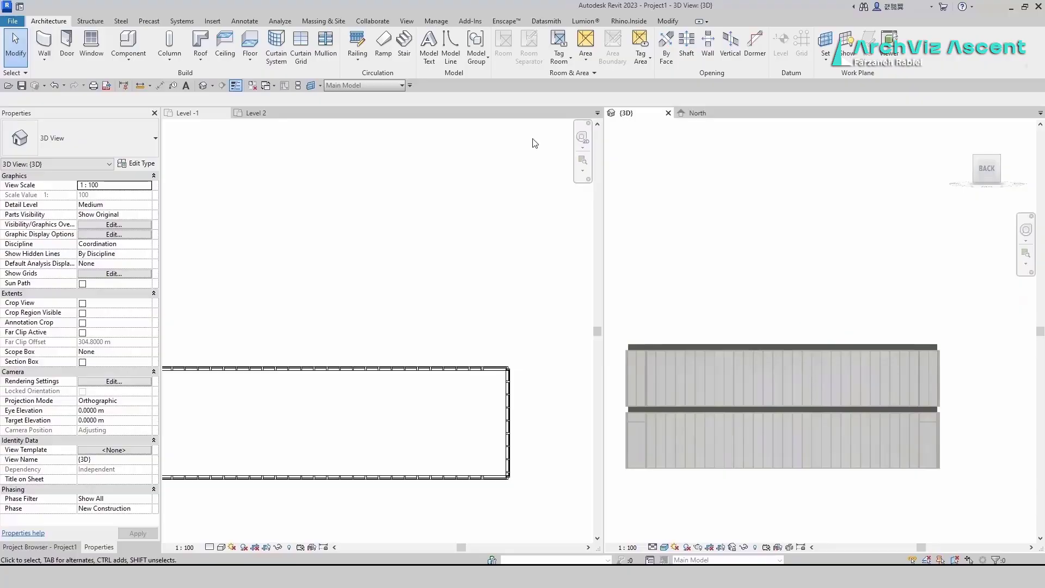
click(687, 469)
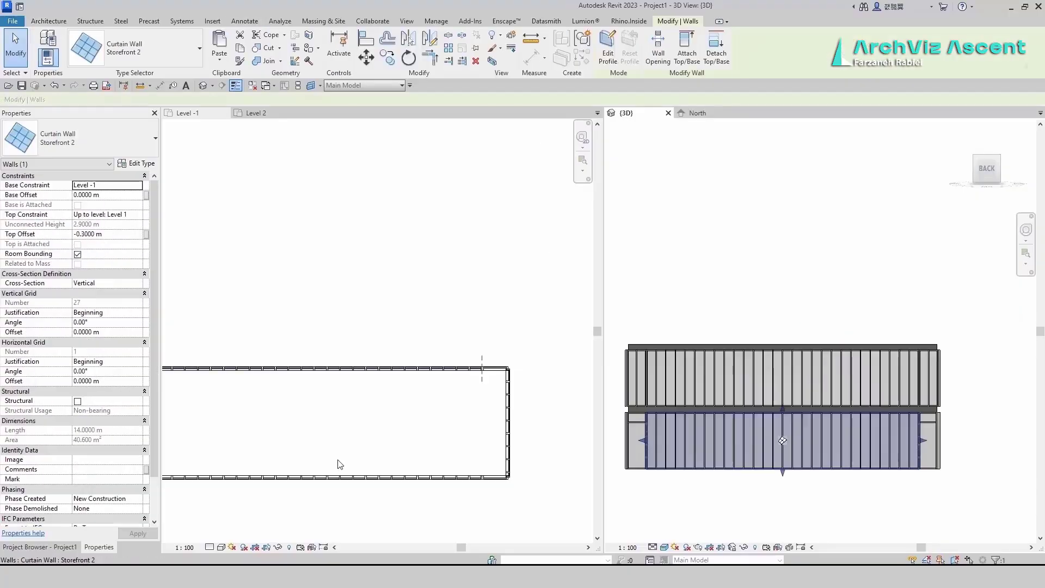
click(49, 21)
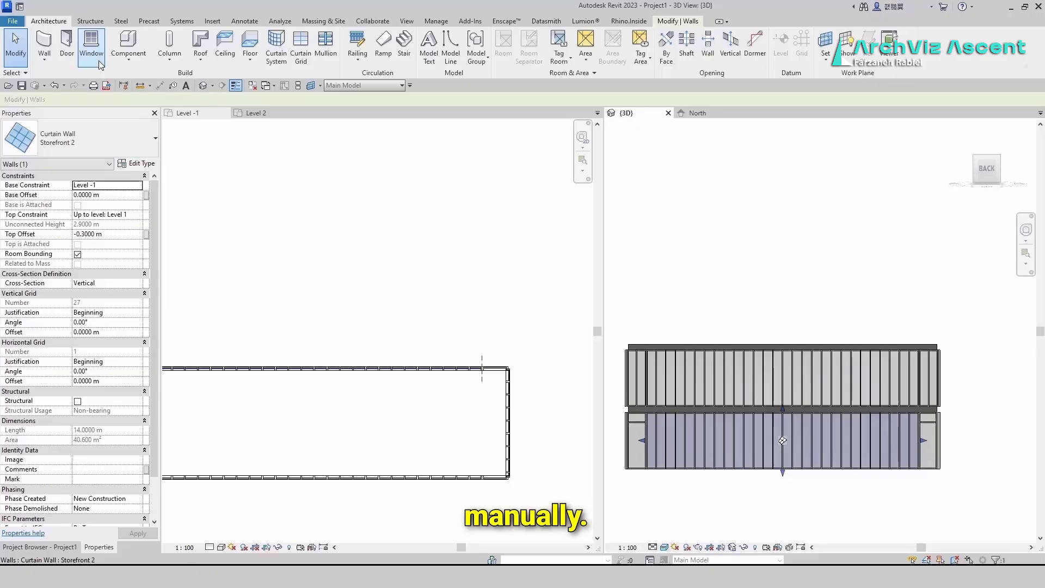
click(301, 48)
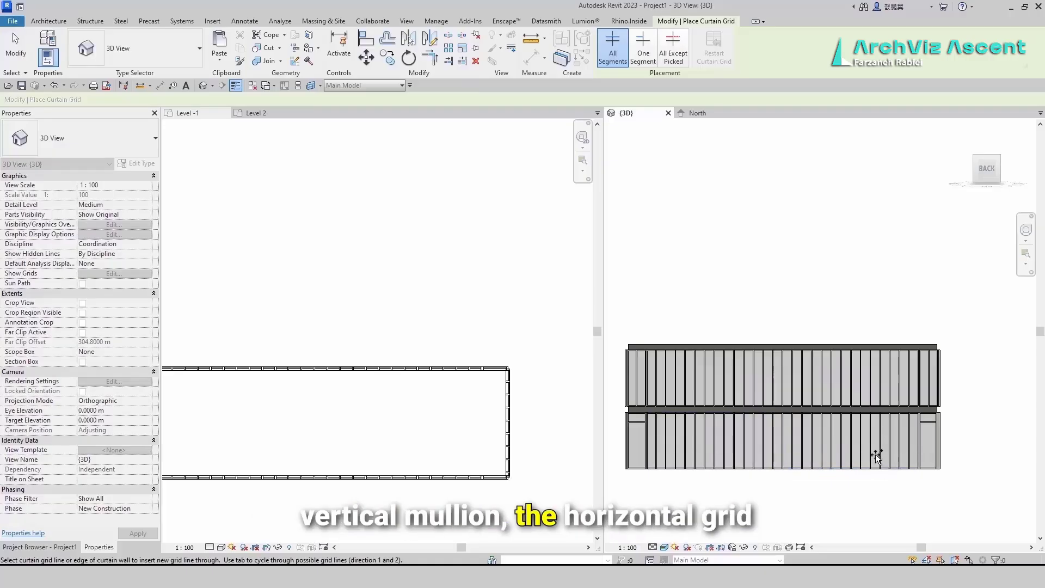
scroll(862, 471, up, 6)
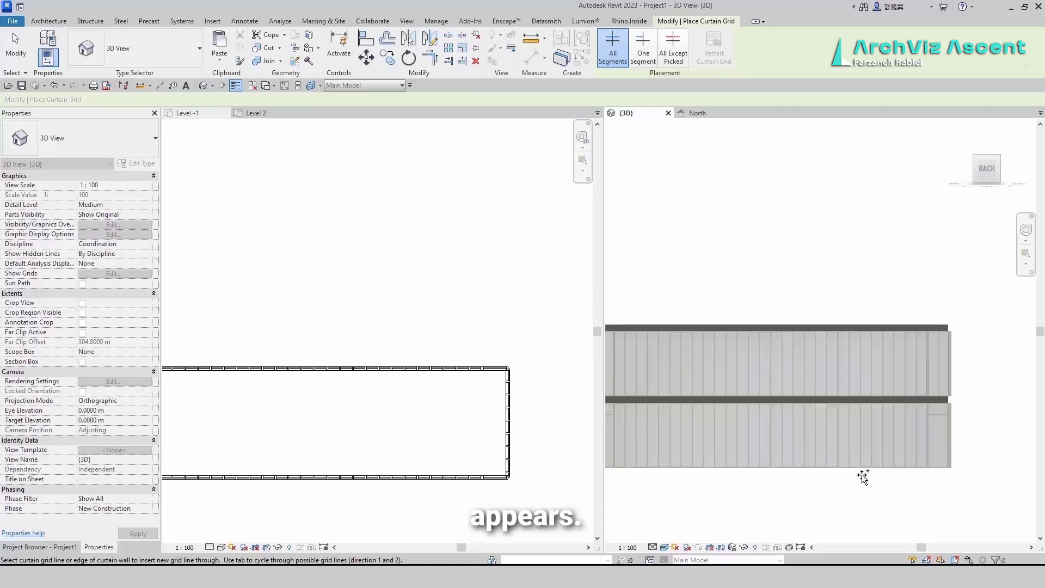
scroll(893, 455, up, 2)
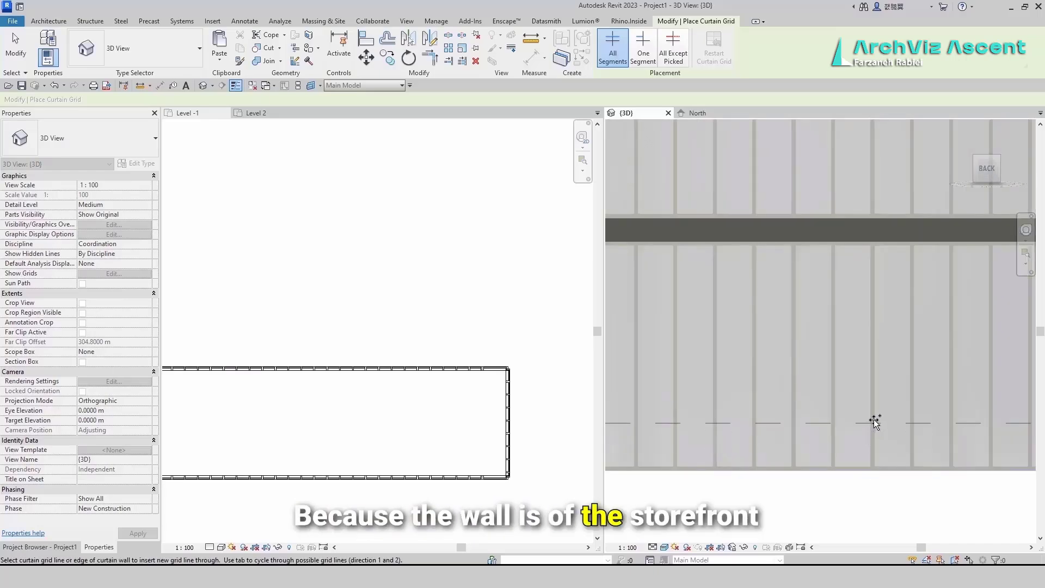
scroll(874, 423, down, 4)
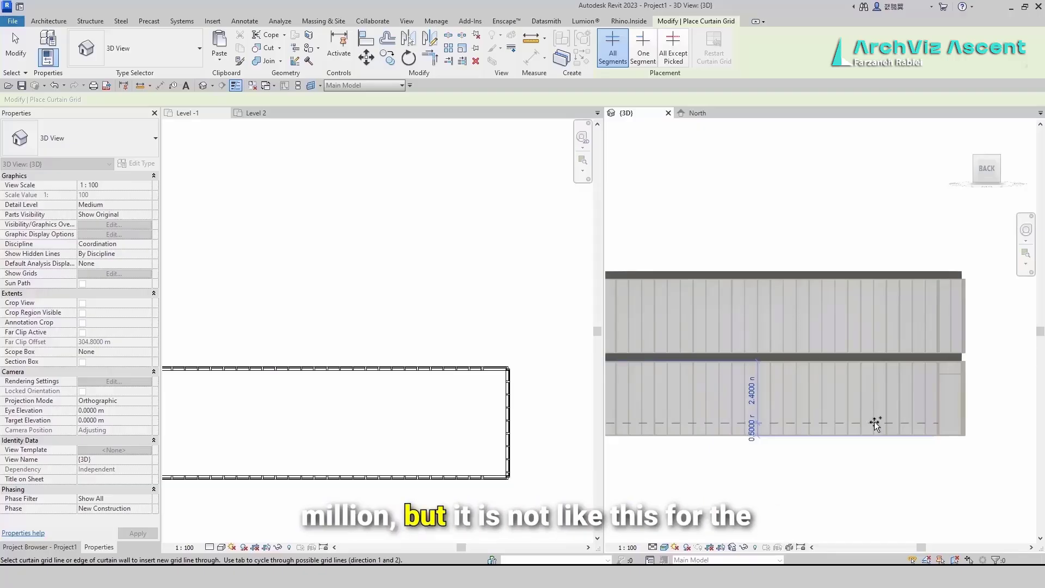
click(874, 422)
scroll(745, 449, up, 2)
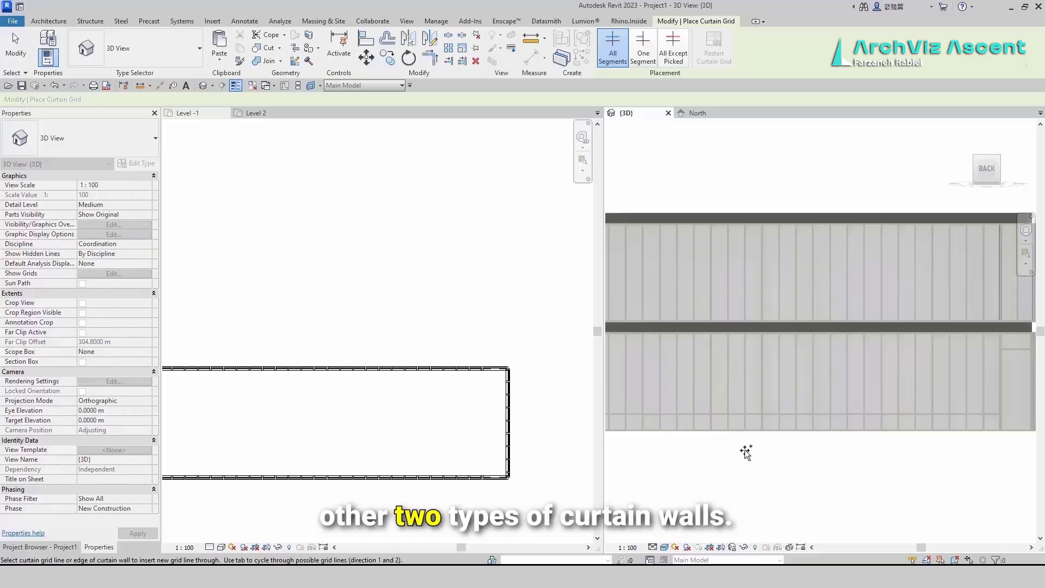
scroll(745, 449, up, 2)
scroll(770, 400, up, 2)
key(Escape)
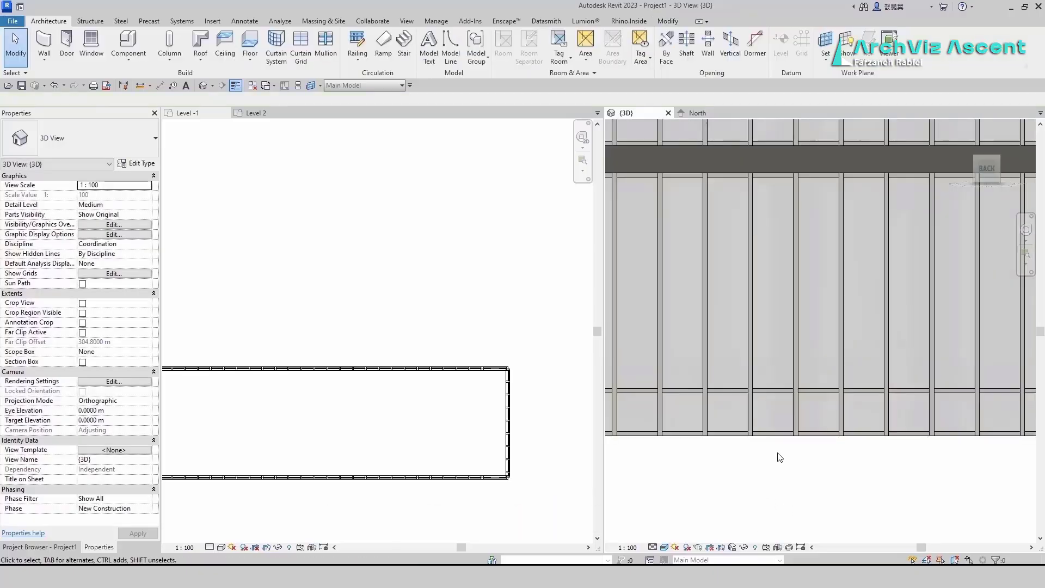
Undo the horizontal grid line just added to the basement's north curtain wall.
scroll(780, 458, down, 2)
shift+middle_drag(738, 449, 825, 464)
key(ctrl+z)
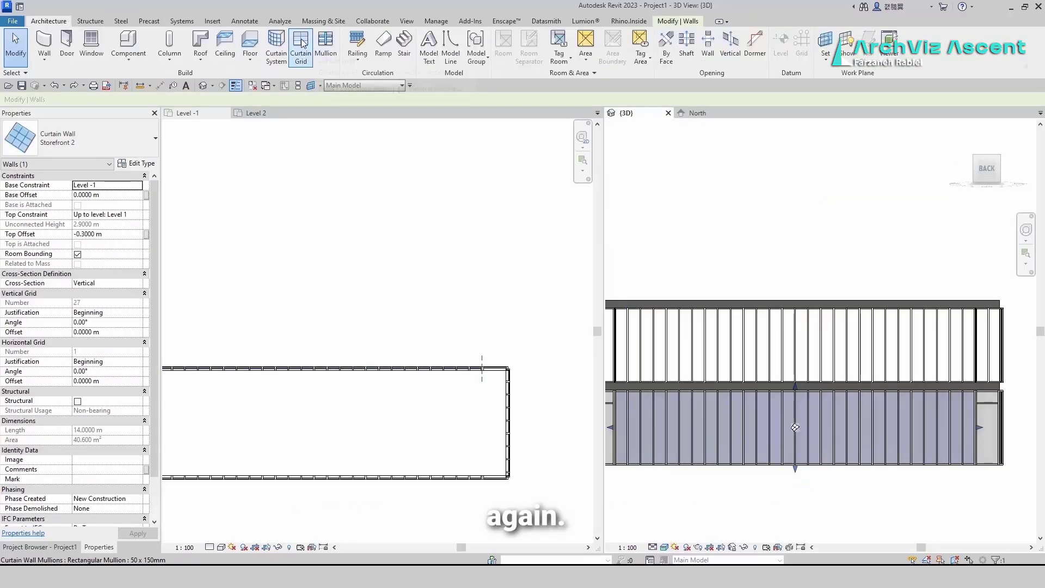
Add a horizontal curtain grid line across all segments at mid-height of the basement's north curtain wall, 1.45 m above its base.
click(303, 43)
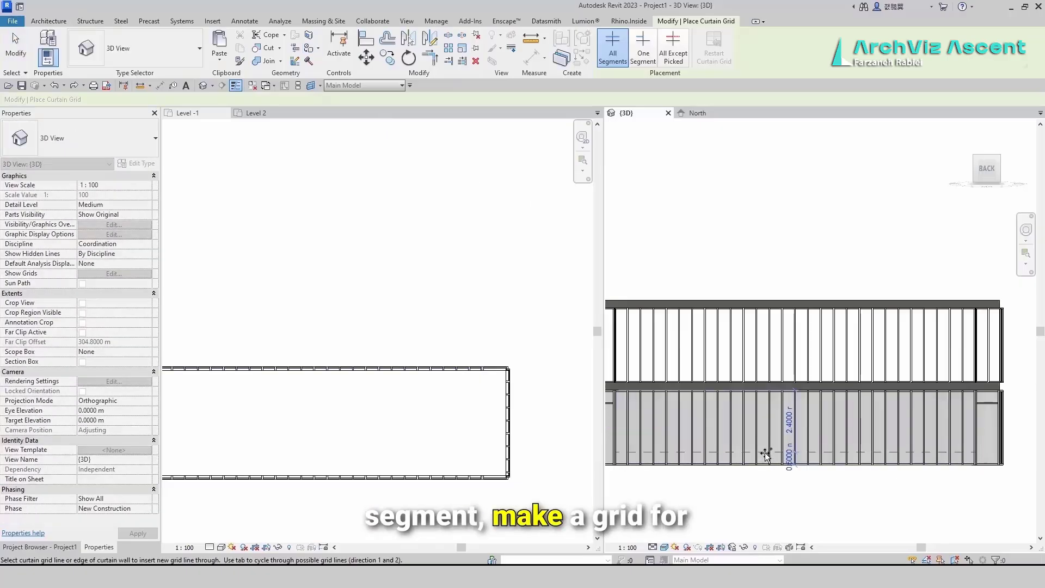
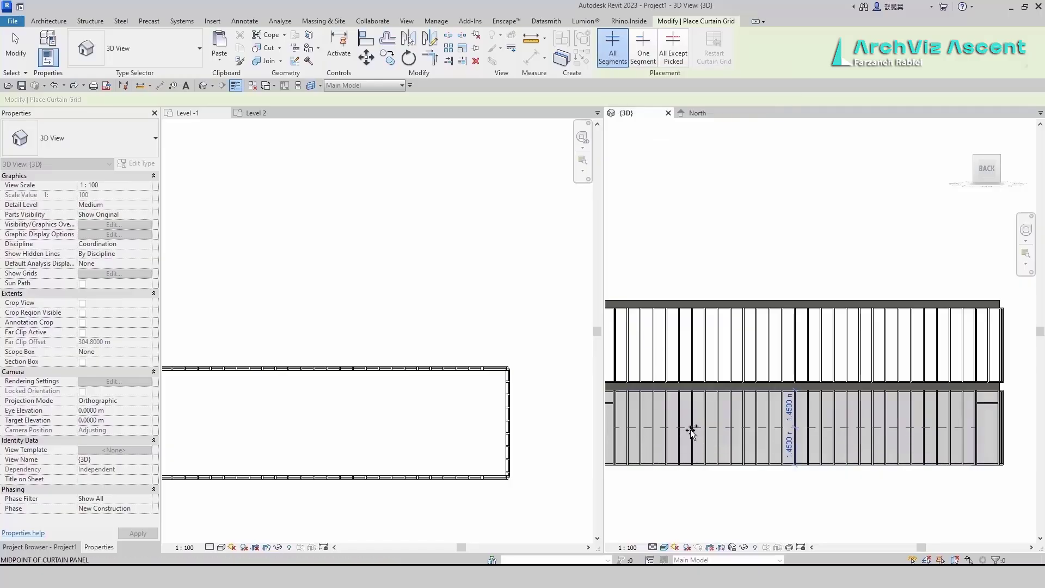
click(649, 500)
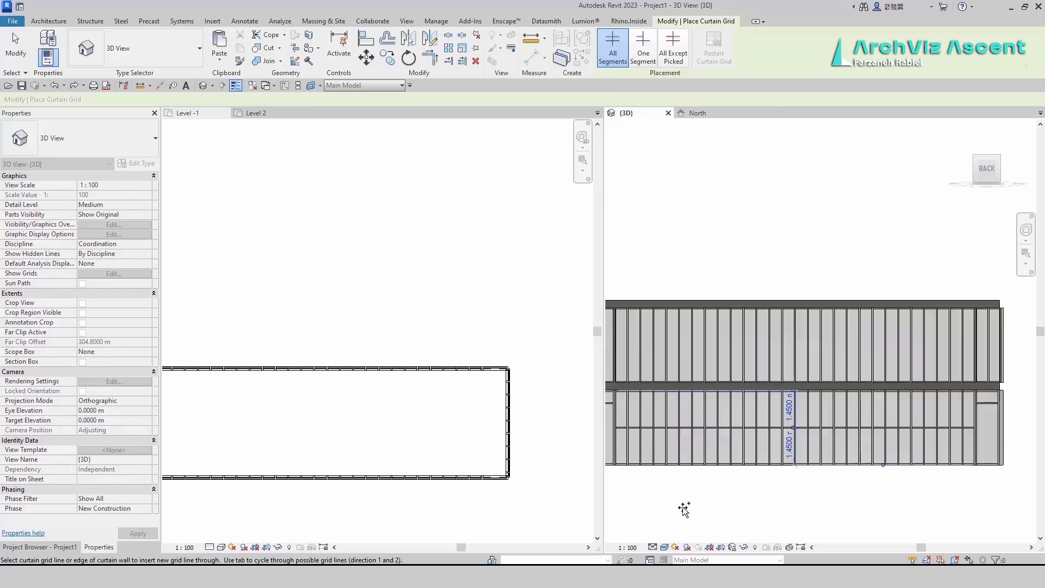
shift+middle_drag(684, 509, 761, 548)
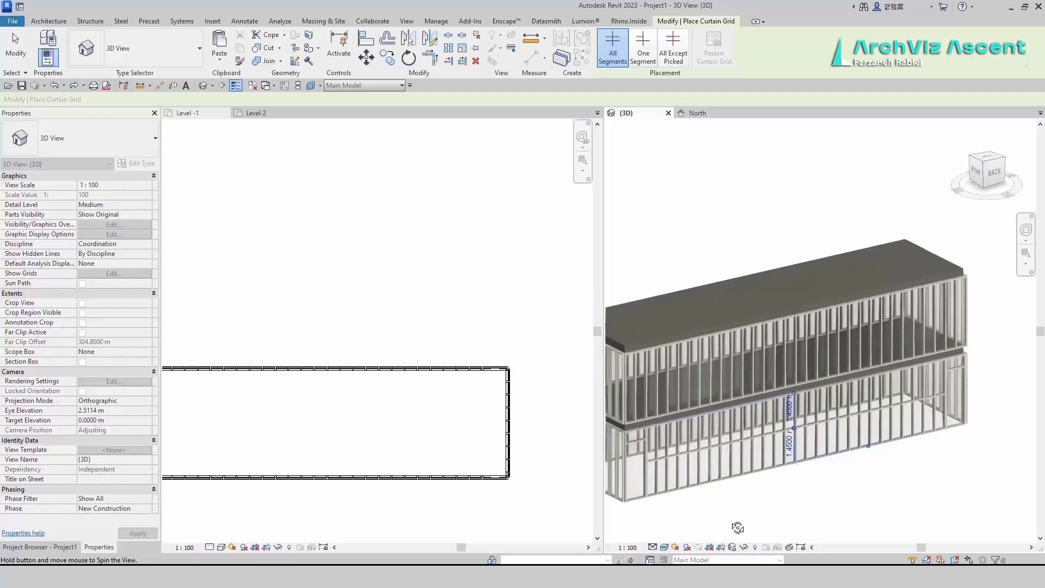
scroll(677, 504, up, 3)
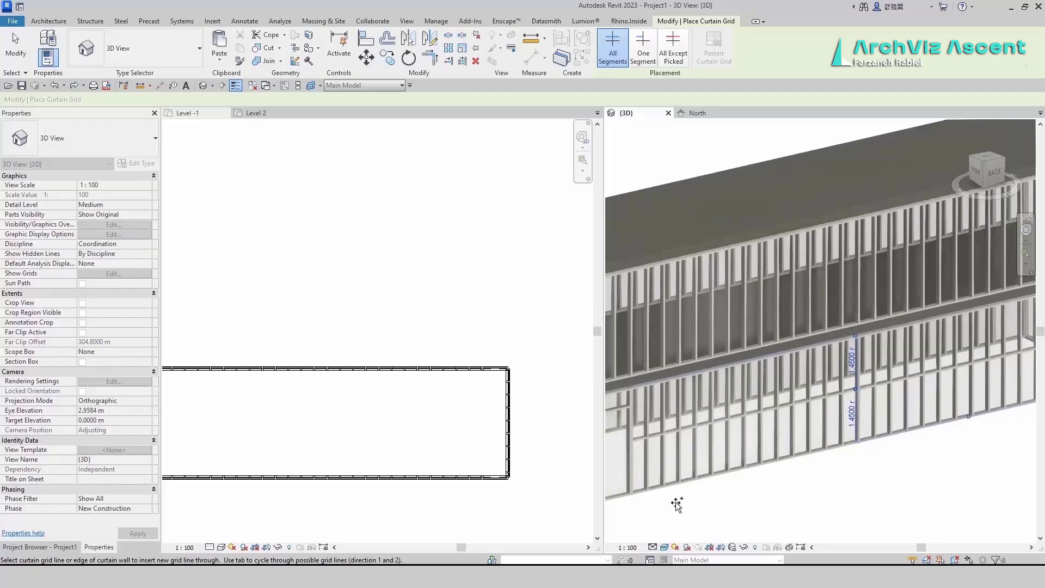
Try One Segment placement to add a horizontal grid line in a single lower division of the basement's north curtain wall.
click(643, 49)
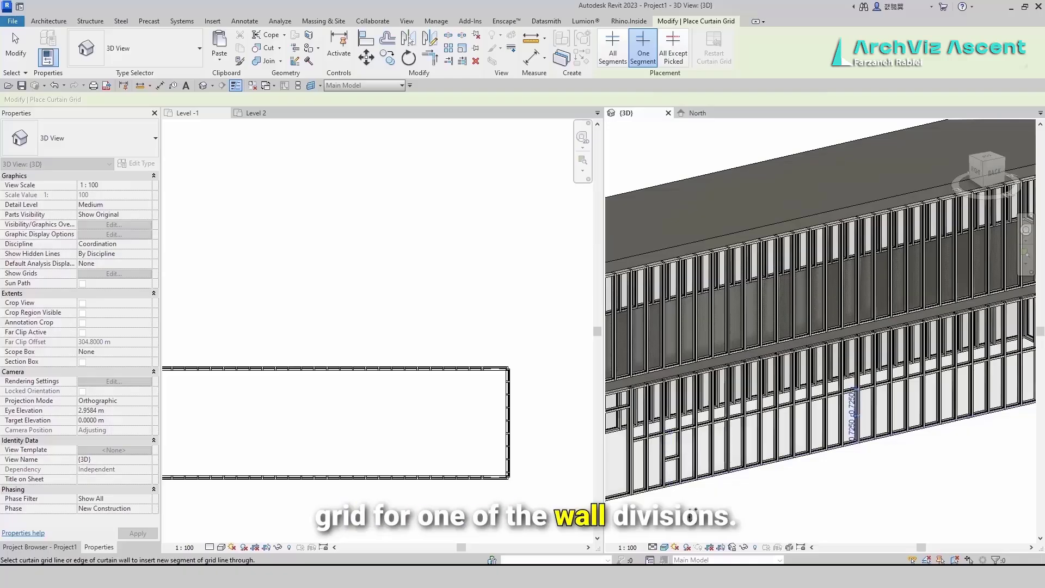
scroll(670, 497, up, 4)
scroll(671, 463, up, 2)
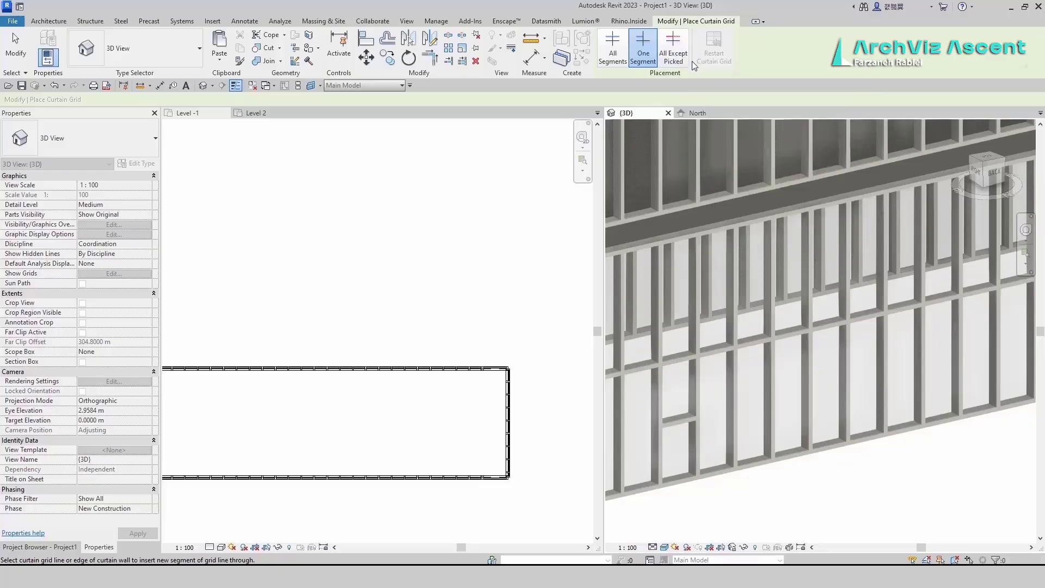
key(Tab)
key(Tab)
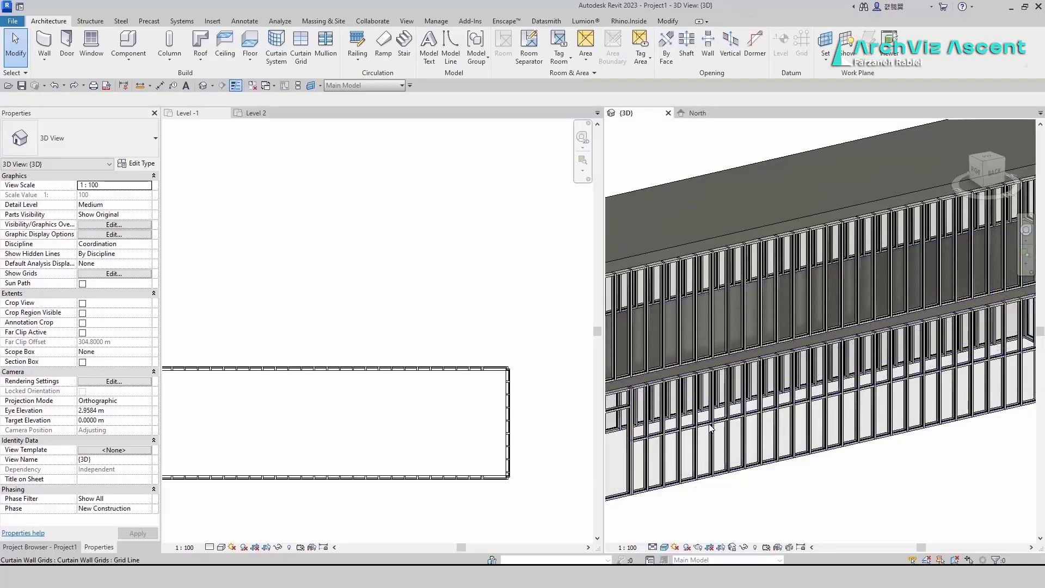
Set the horizontal grid line's distance from the base of the basement's north curtain wall to 0.5 m.
click(710, 428)
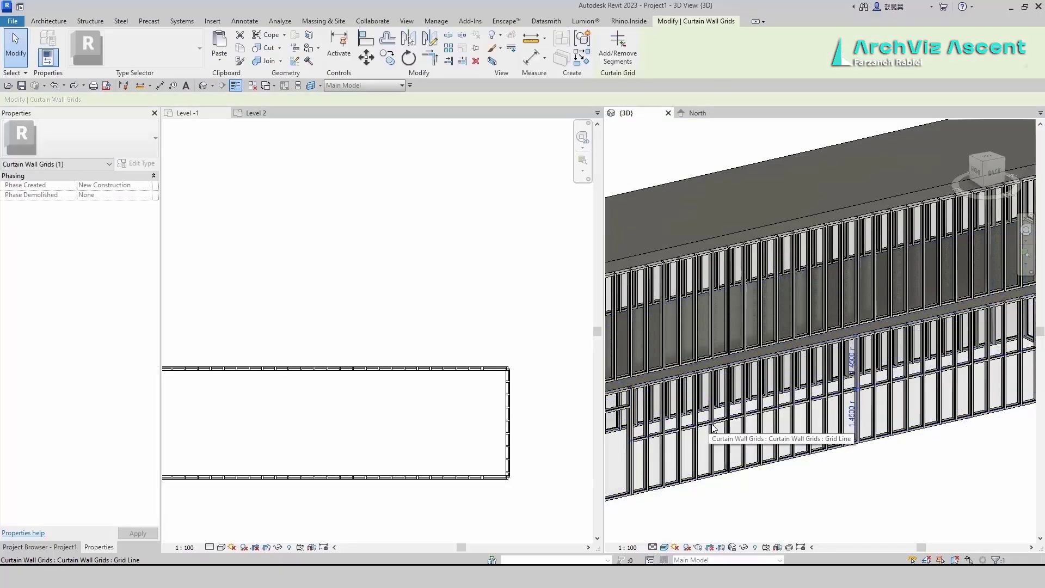
scroll(862, 421, up, 3)
click(861, 418)
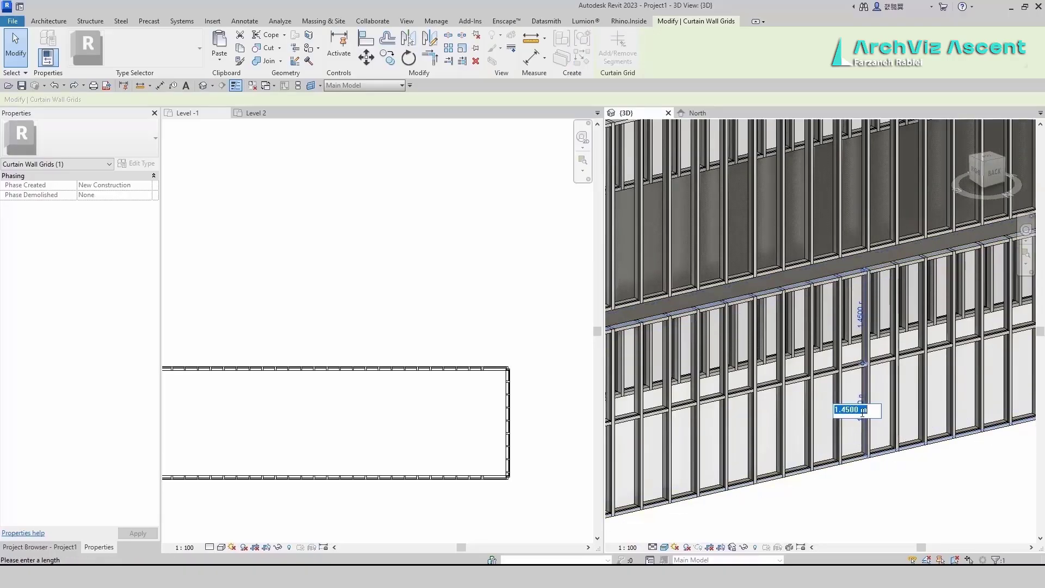
text(.5)
key(Return)
key(Escape)
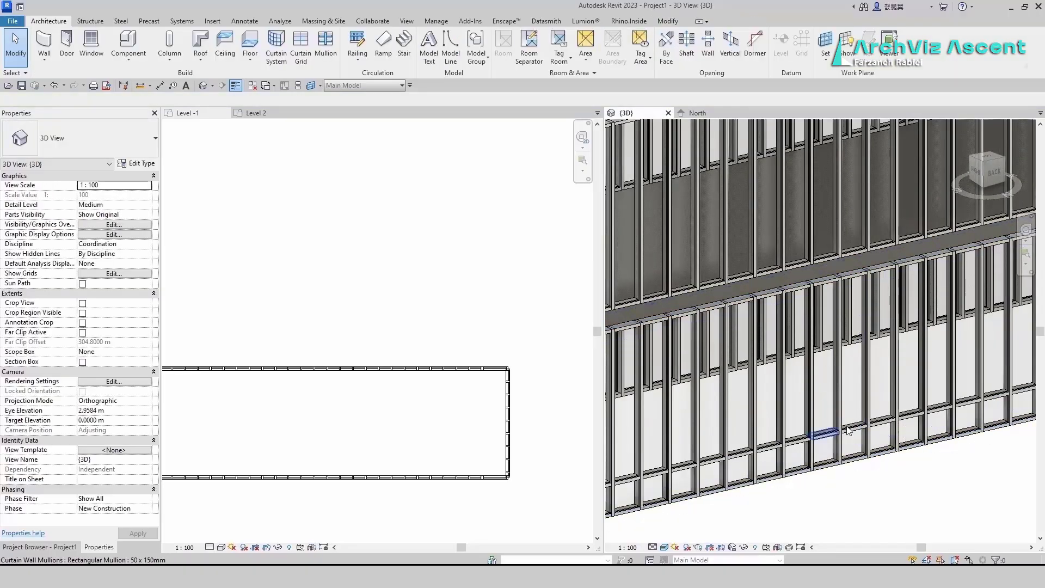
Set the Storefront 3 type's horizontal grid layout to Fixed Distance with 5 m spacing, using the one-metre wall at the basement's north-east corner.
click(1005, 182)
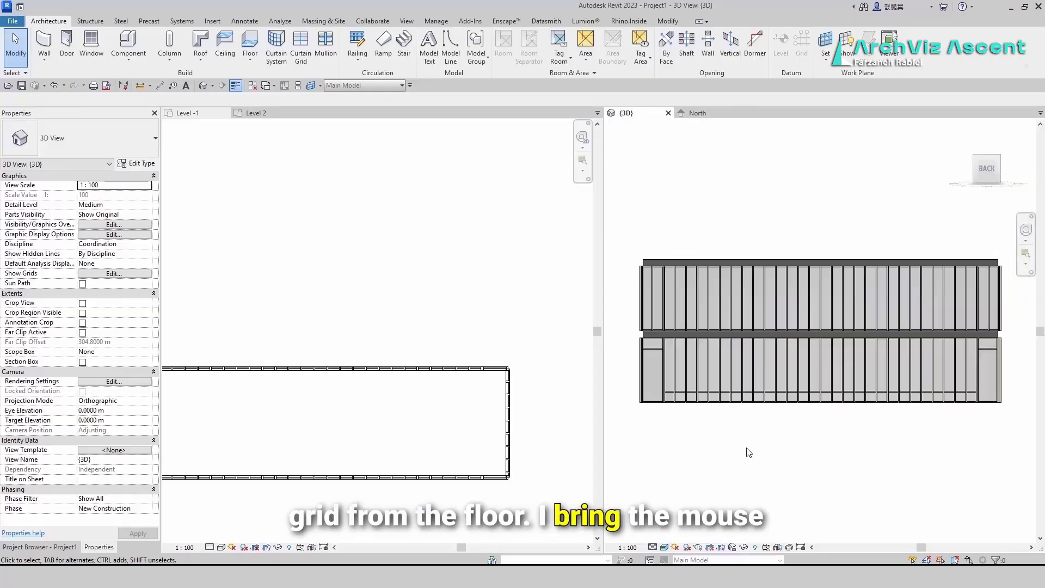
shift+middle_drag(705, 451, 757, 488)
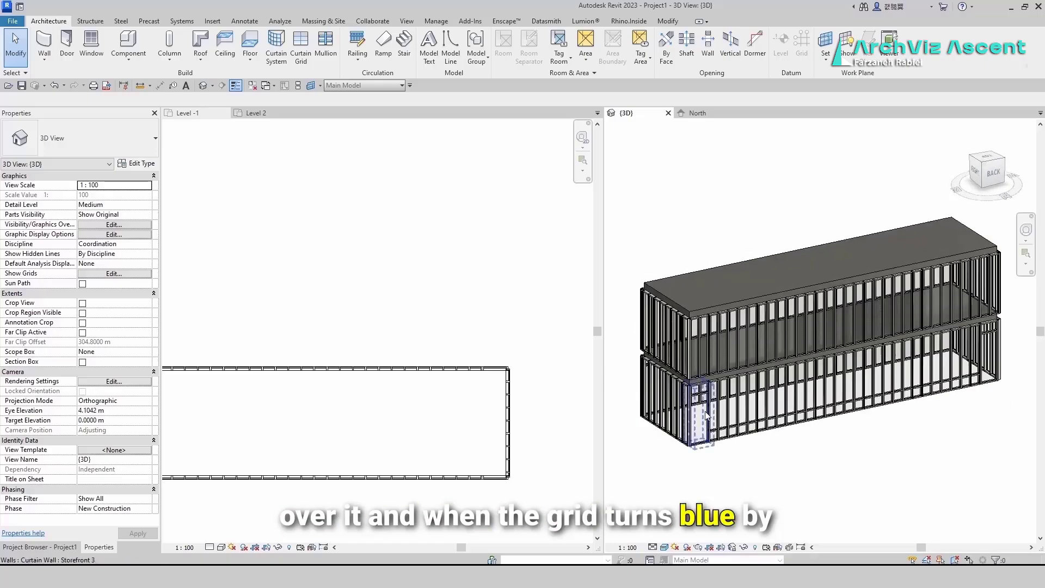
scroll(706, 414, up, 3)
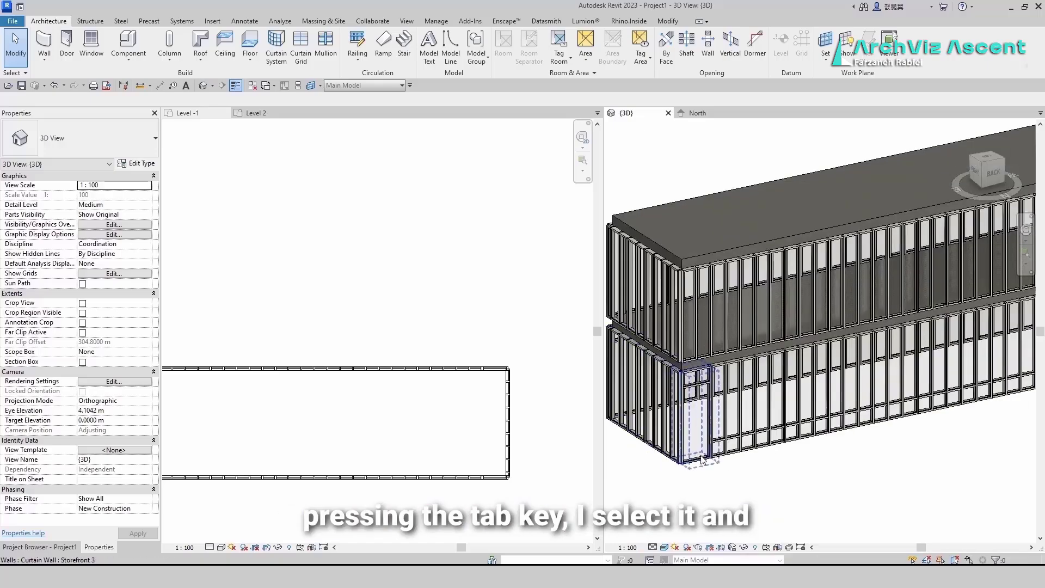
click(702, 459)
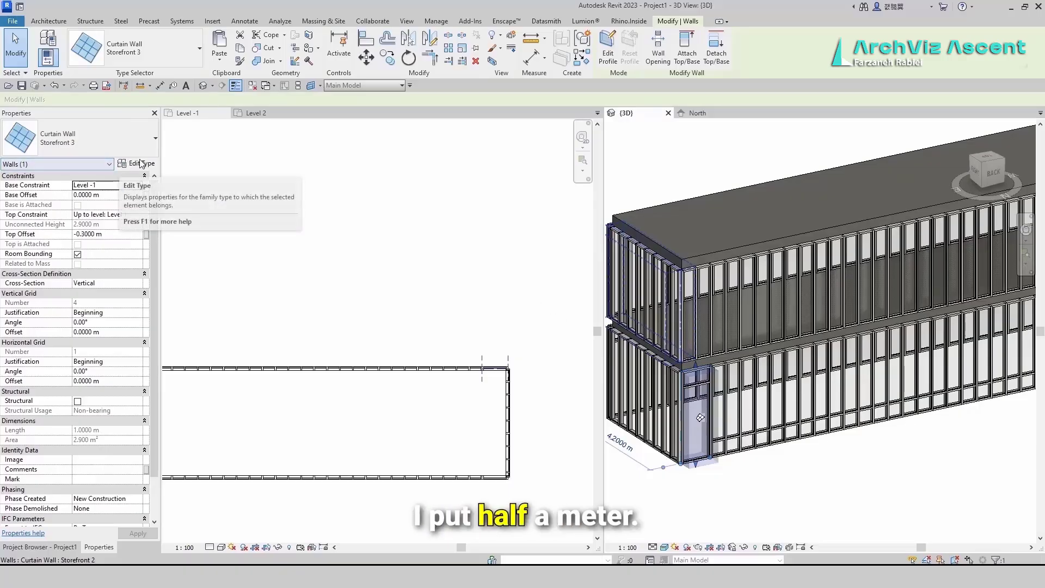
click(136, 163)
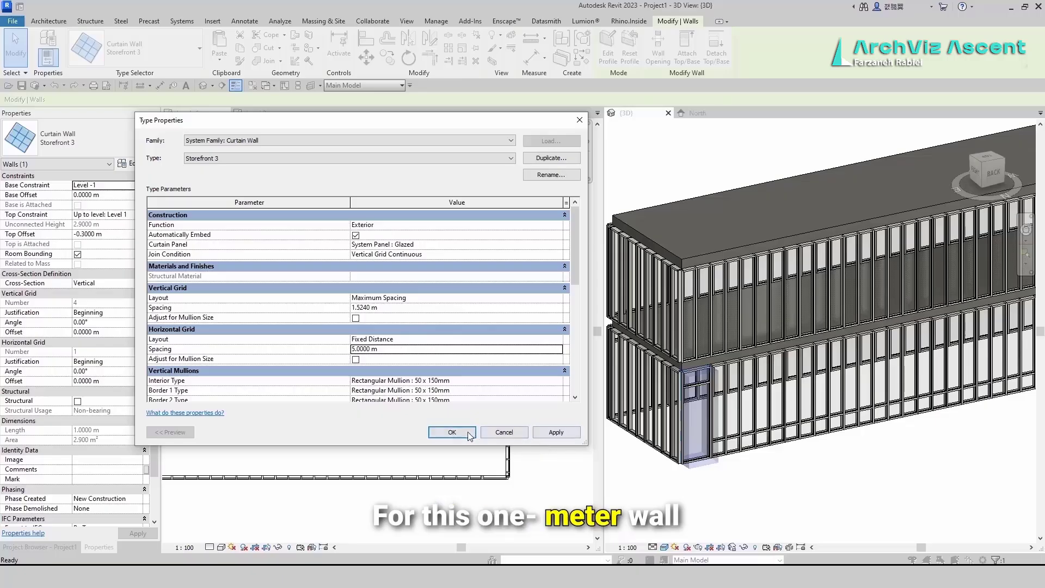
key(Return)
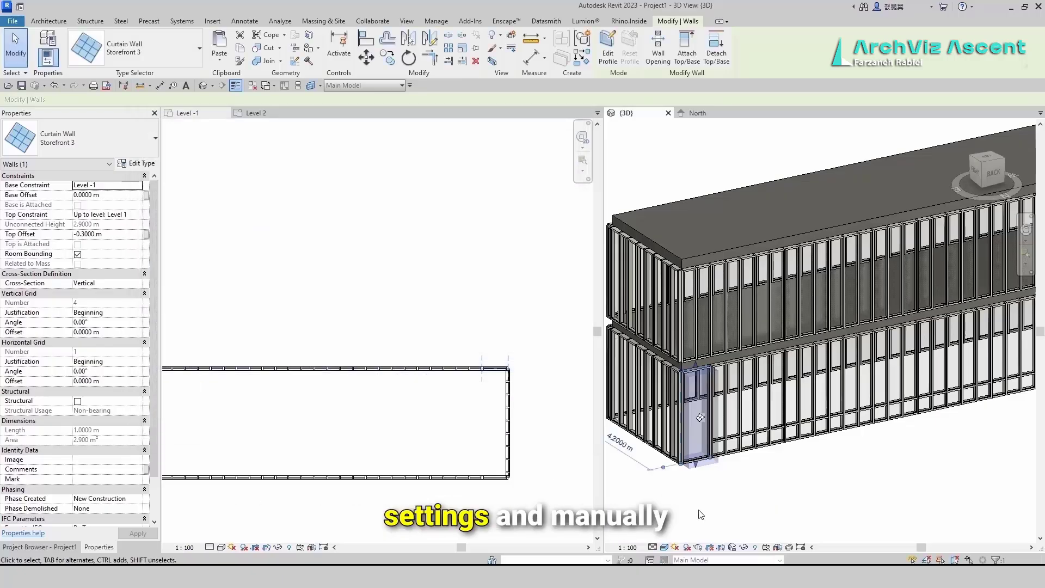
click(731, 474)
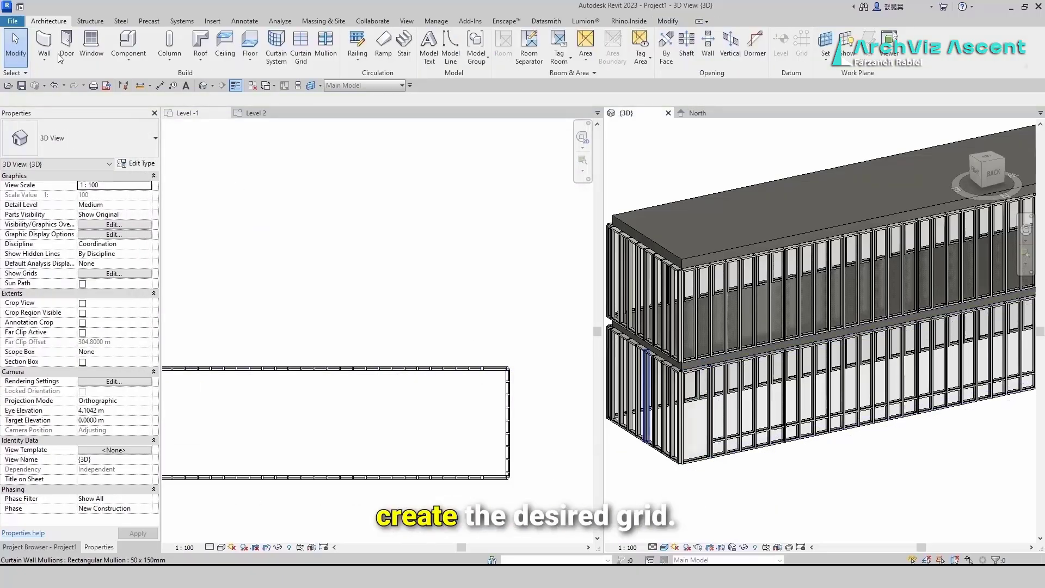
Add a horizontal curtain grid line across all segments of the basement's one-metre north-east corner wall, 0.5 m above its base.
click(302, 48)
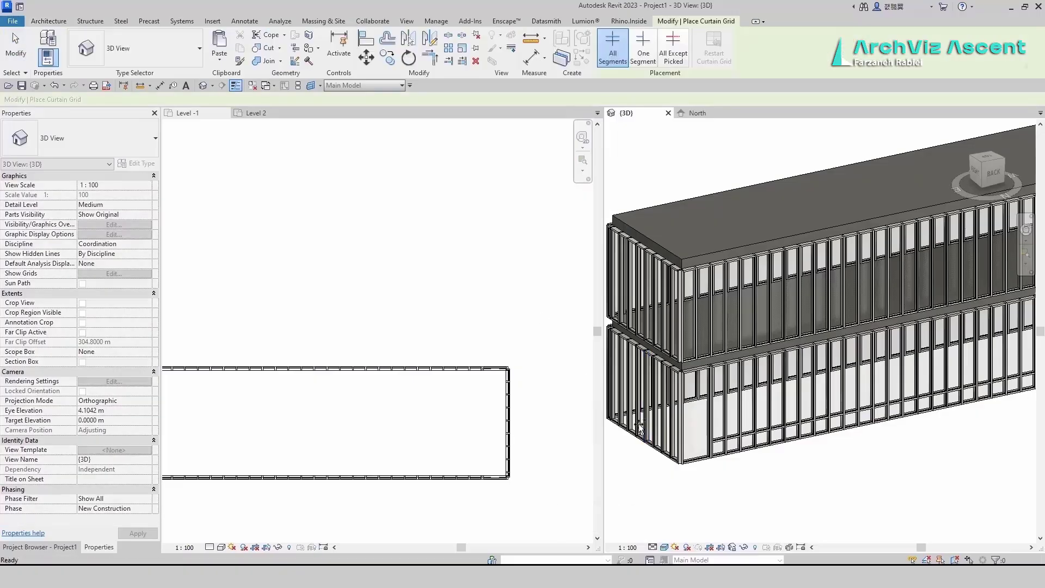
click(686, 443)
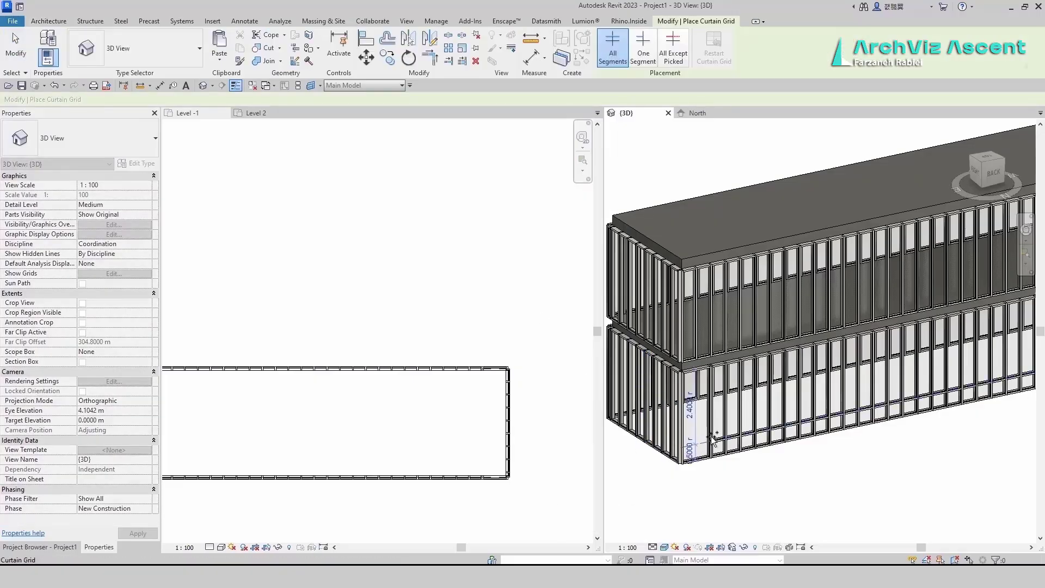
scroll(674, 514, up, 4)
key(Escape)
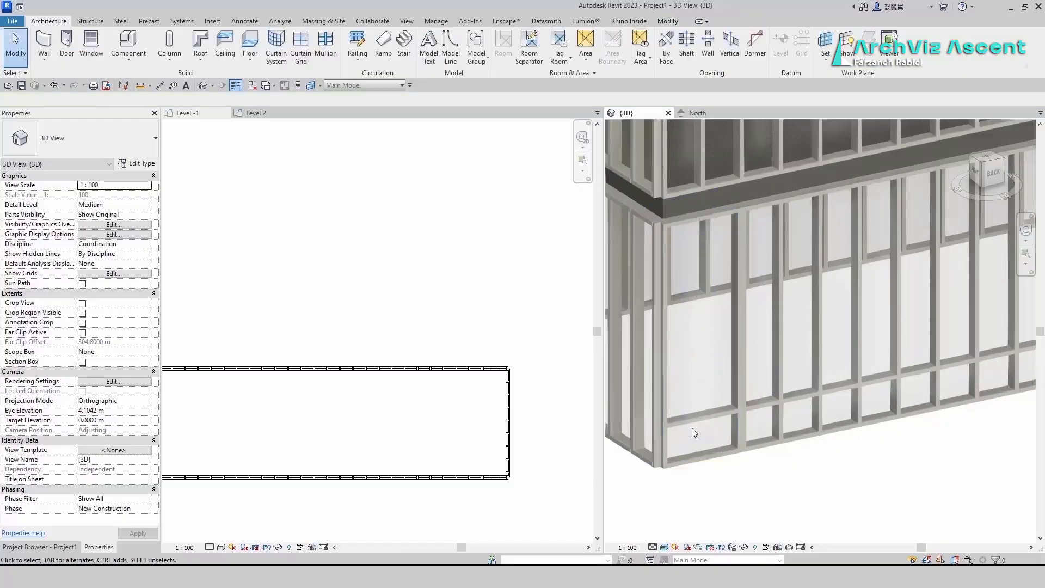
click(691, 428)
click(141, 165)
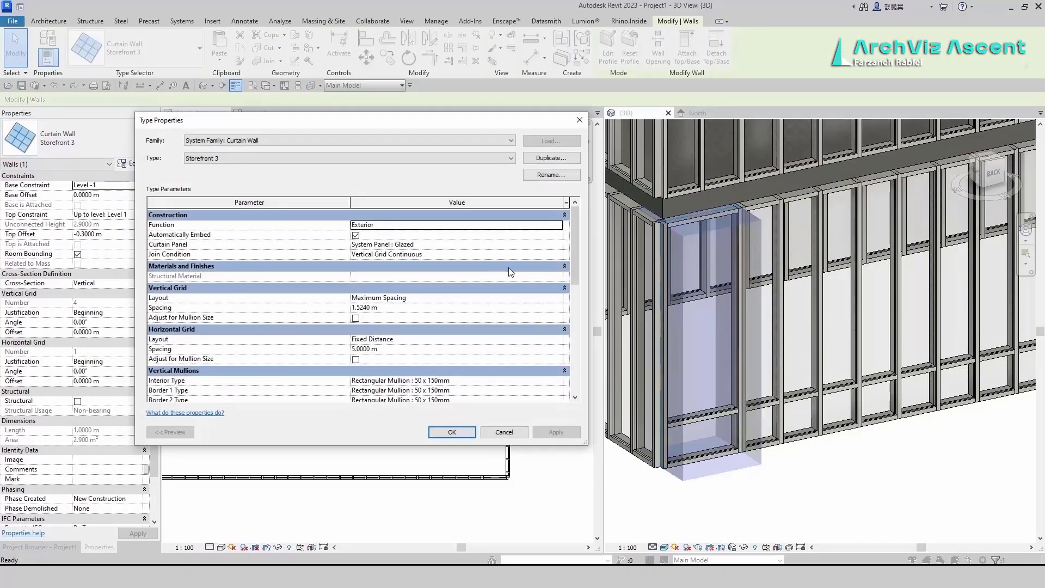
scroll(312, 362, down, 3)
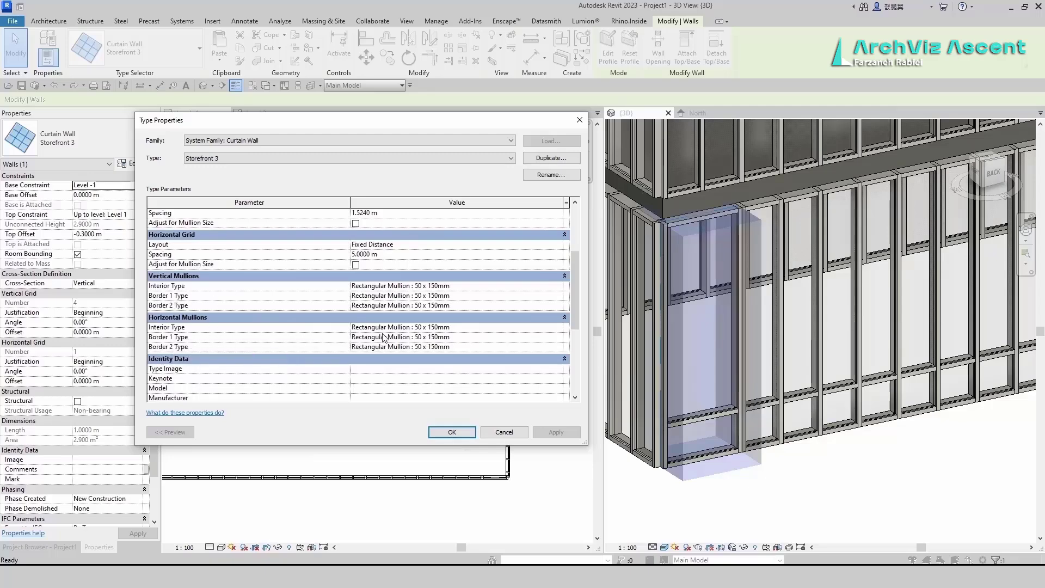
key(Escape)
key(Escape)
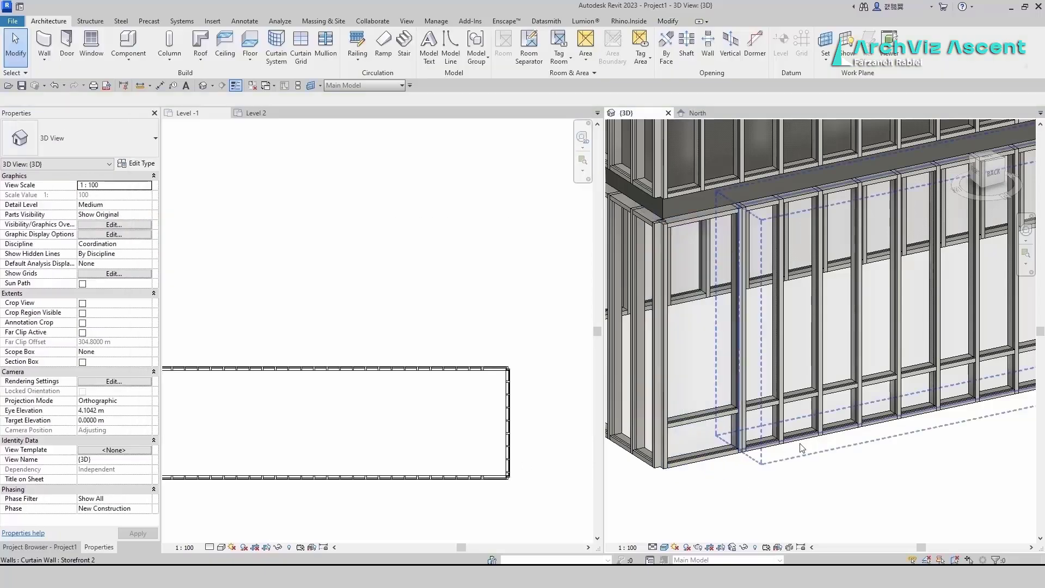
Set the vertical mullions' Interior Type of the Storefront 2 curtain wall type to Rectangular Mullion : 30mm Square.
click(801, 445)
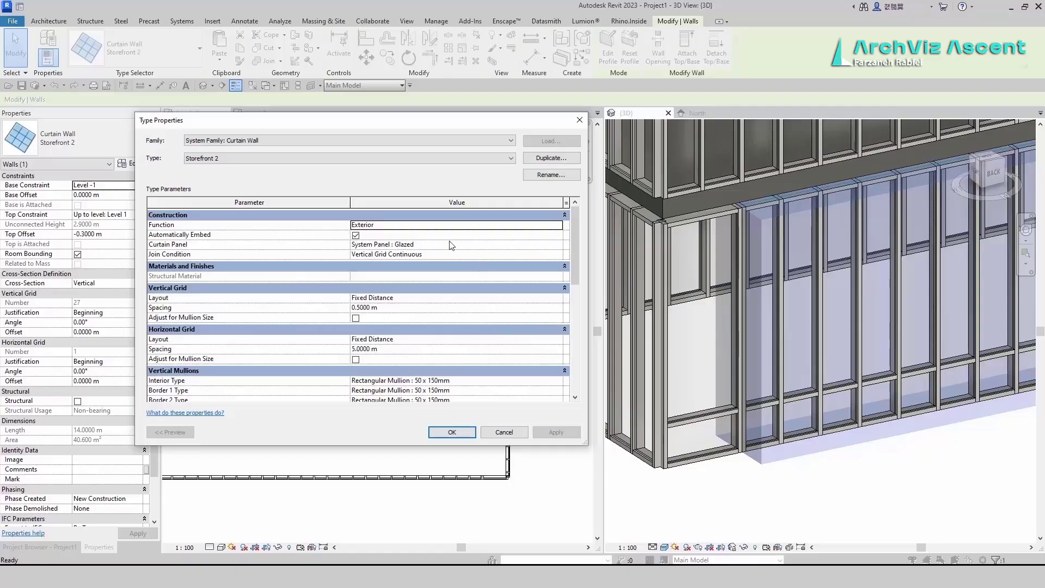
scroll(435, 245, down, 4)
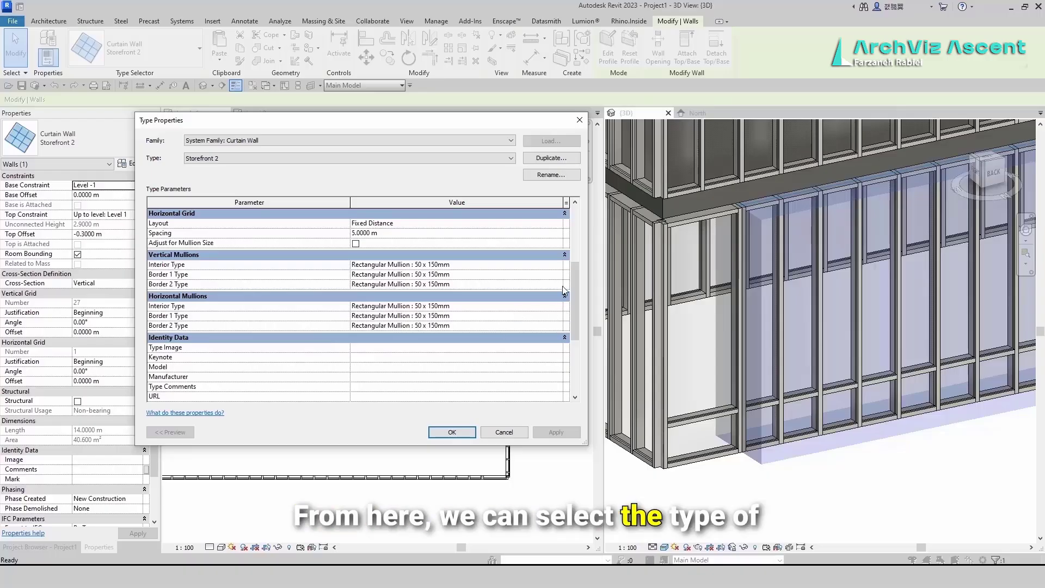
click(558, 266)
click(558, 266)
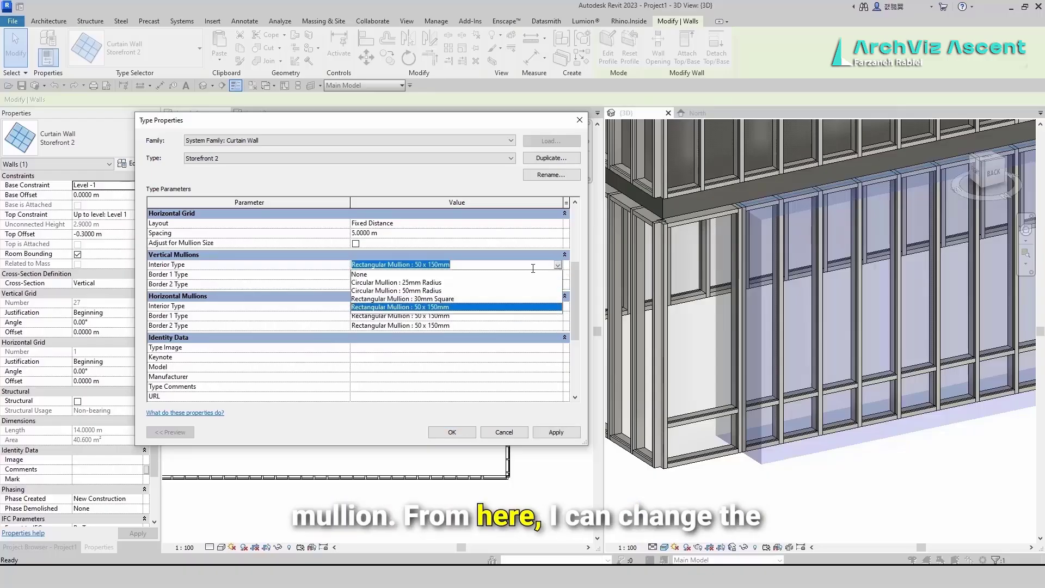
click(419, 299)
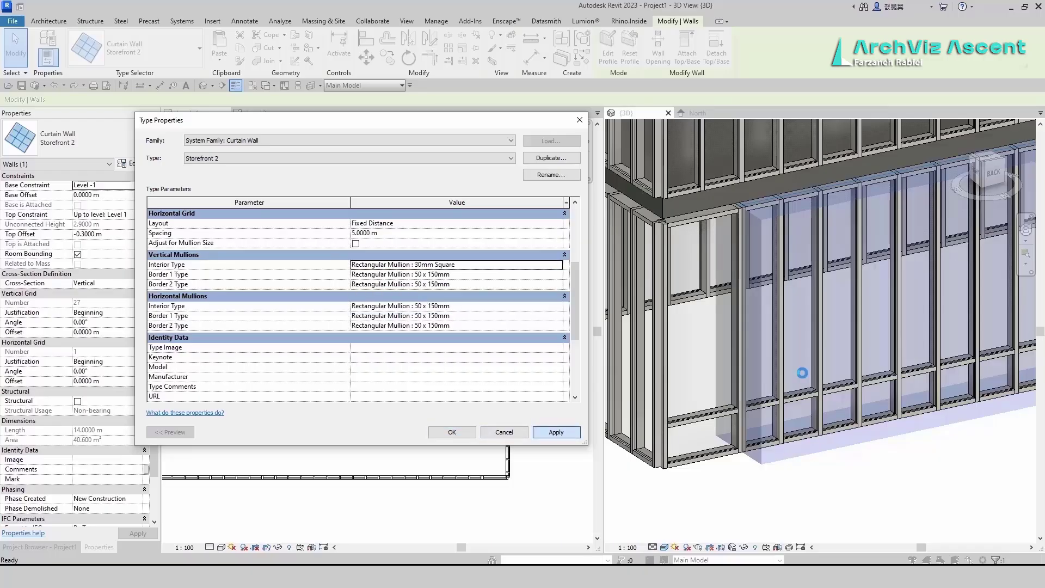
click(556, 431)
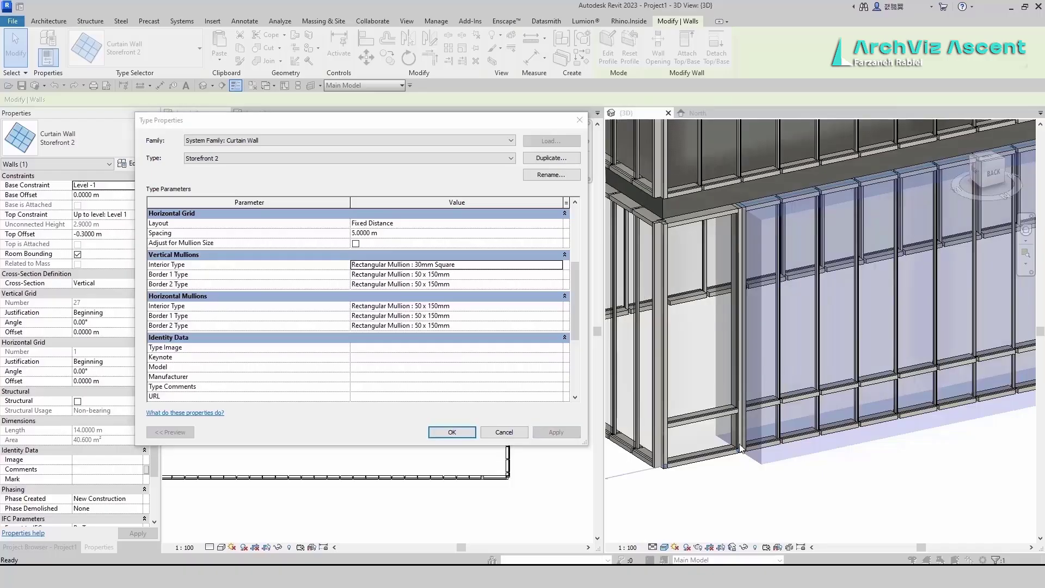
click(452, 432)
Examine the interior vertical mullions of the Storefront 2 walls up close in the 3D view and the Level -1 floor plan.
scroll(769, 381, down, 3)
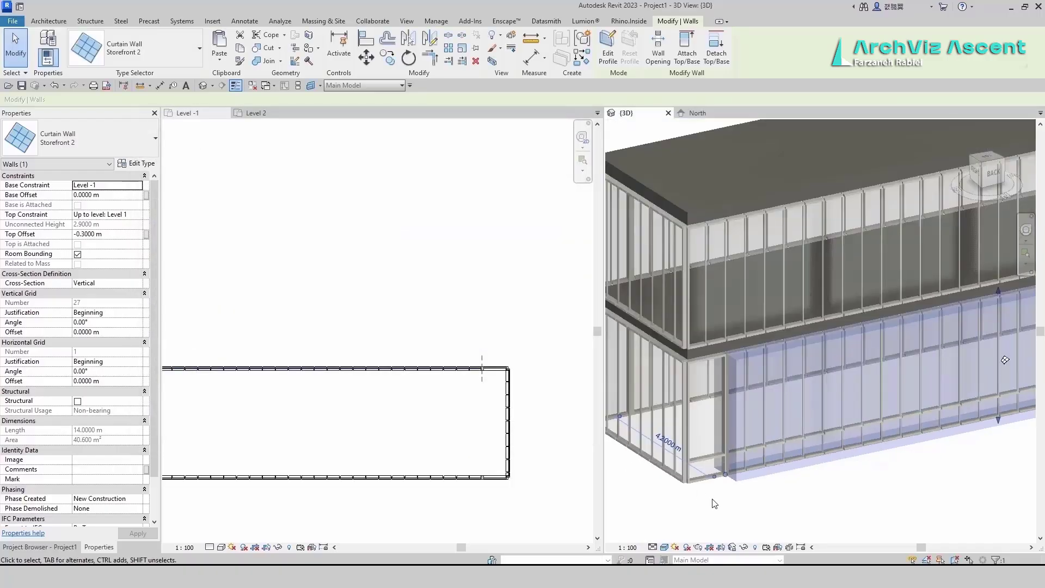
scroll(769, 381, up, 5)
scroll(752, 439, up, 2)
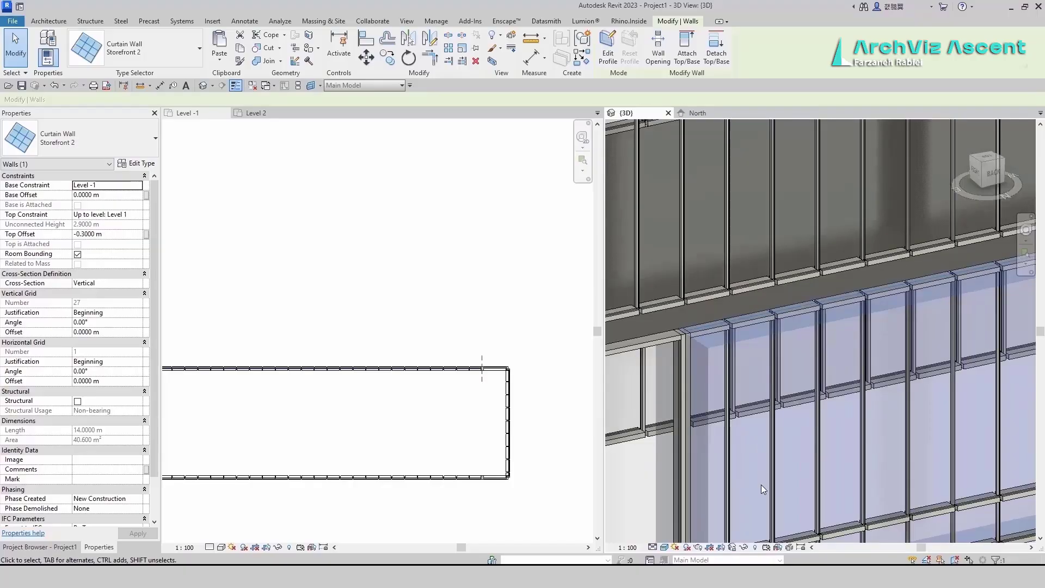
key(Escape)
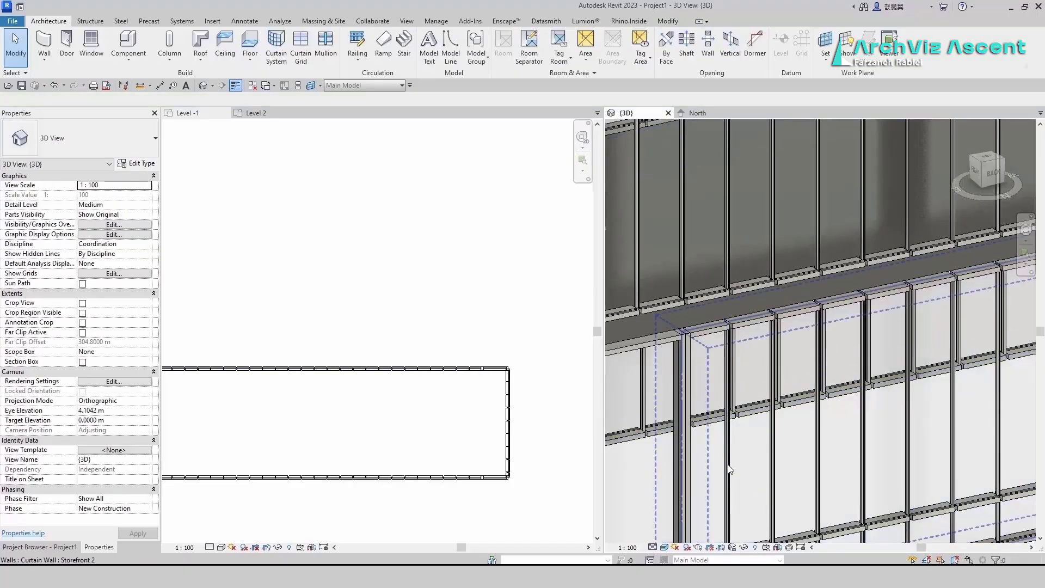
scroll(730, 394, up, 3)
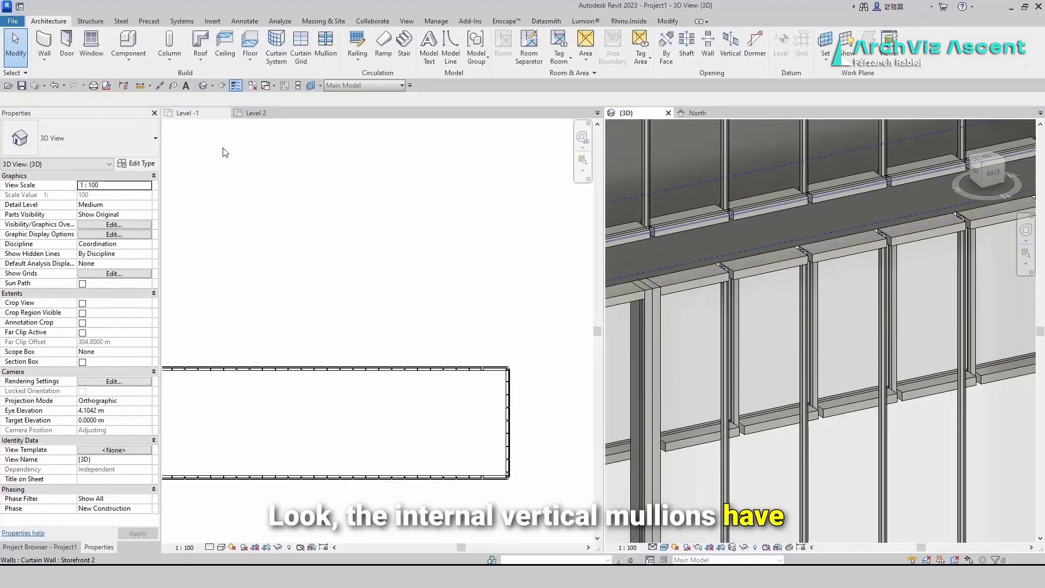
click(375, 493)
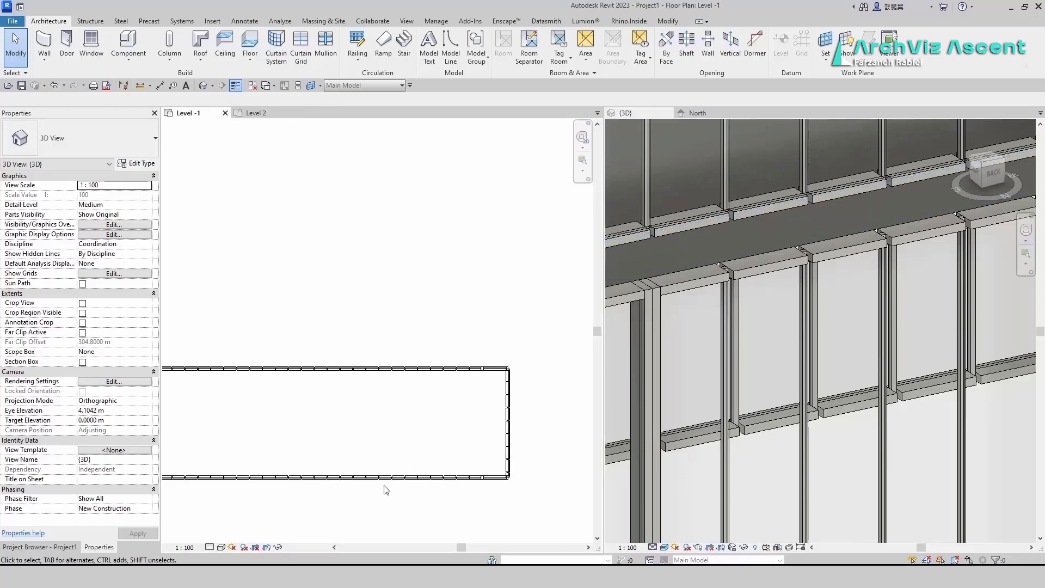
scroll(403, 490, up, 4)
scroll(404, 442, up, 4)
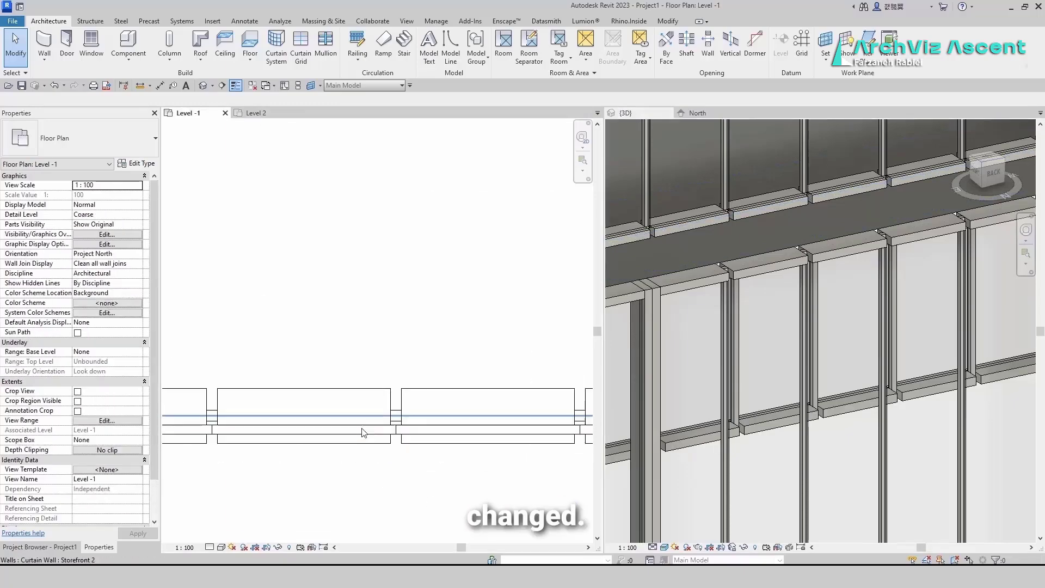
click(401, 412)
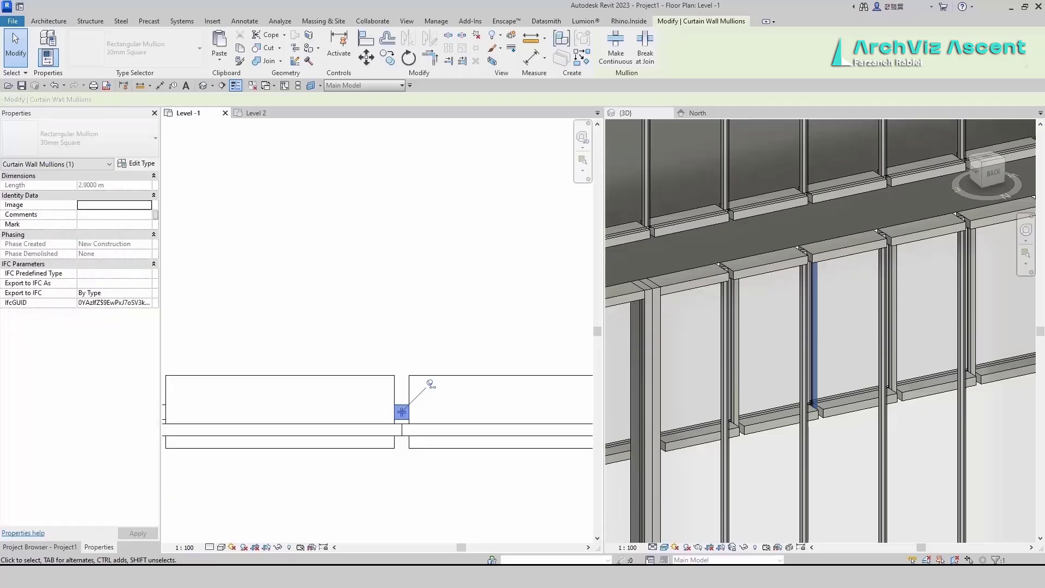
scroll(714, 420, down, 4)
scroll(740, 406, down, 4)
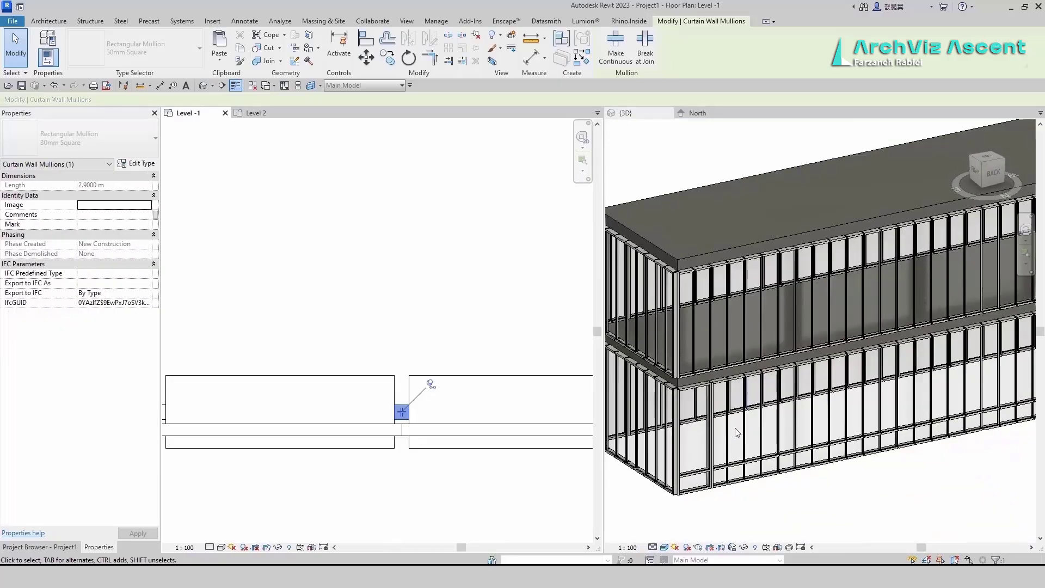
Set both vertical border mullions of the Storefront 2 curtain wall type, Border 1 and Border 2, to Rectangular Mullion : 30mm Square.
scroll(789, 471, up, 6)
click(728, 507)
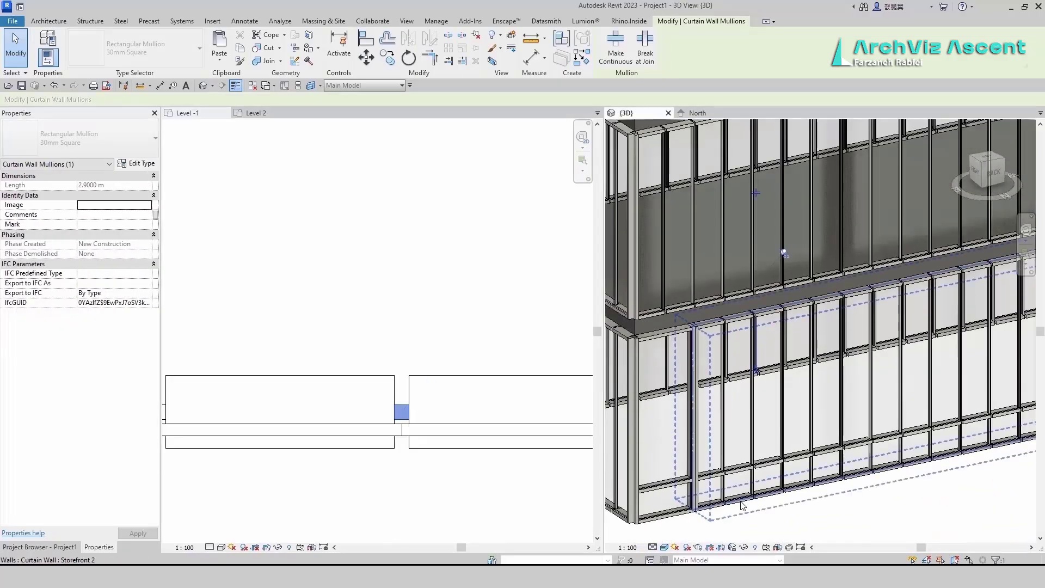
click(728, 507)
click(136, 163)
scroll(496, 385, down, 2)
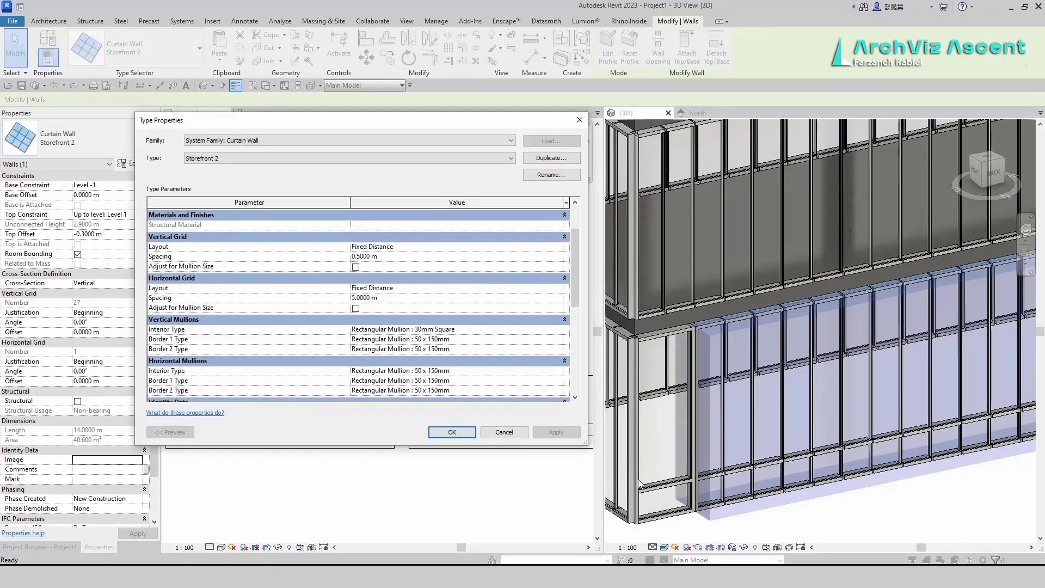
click(561, 336)
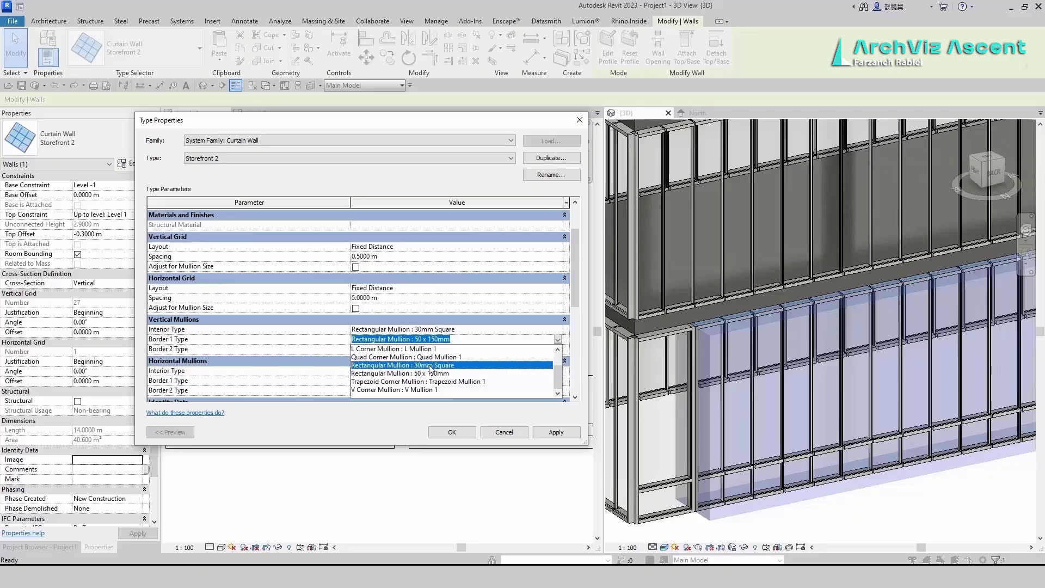
click(431, 364)
click(556, 434)
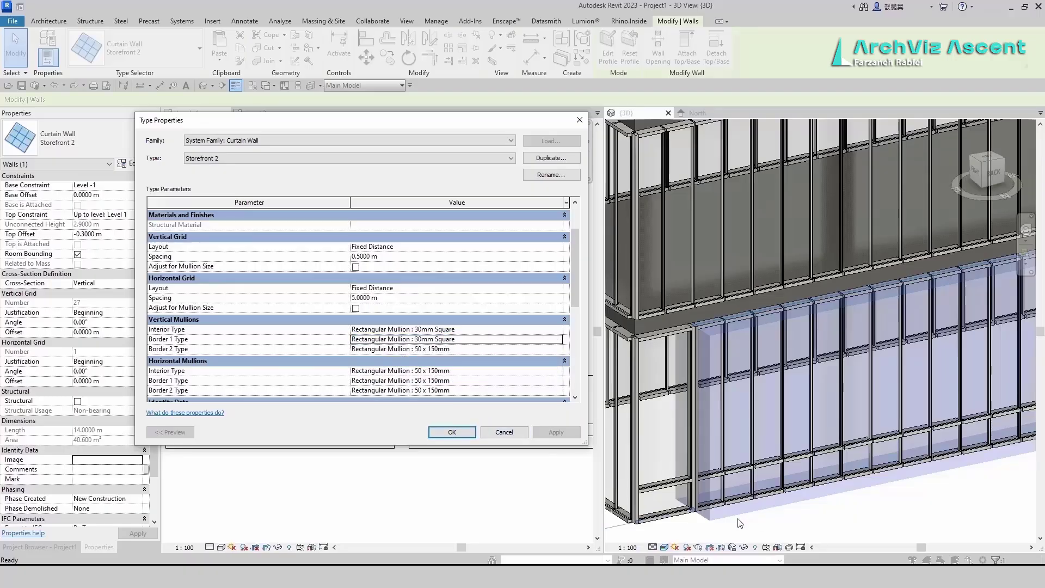
click(557, 351)
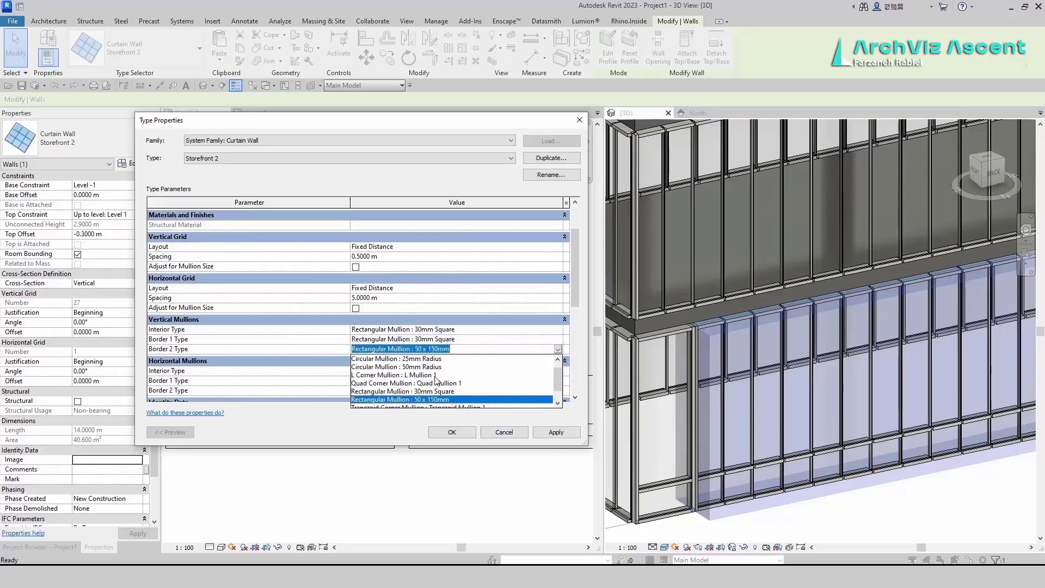
click(438, 393)
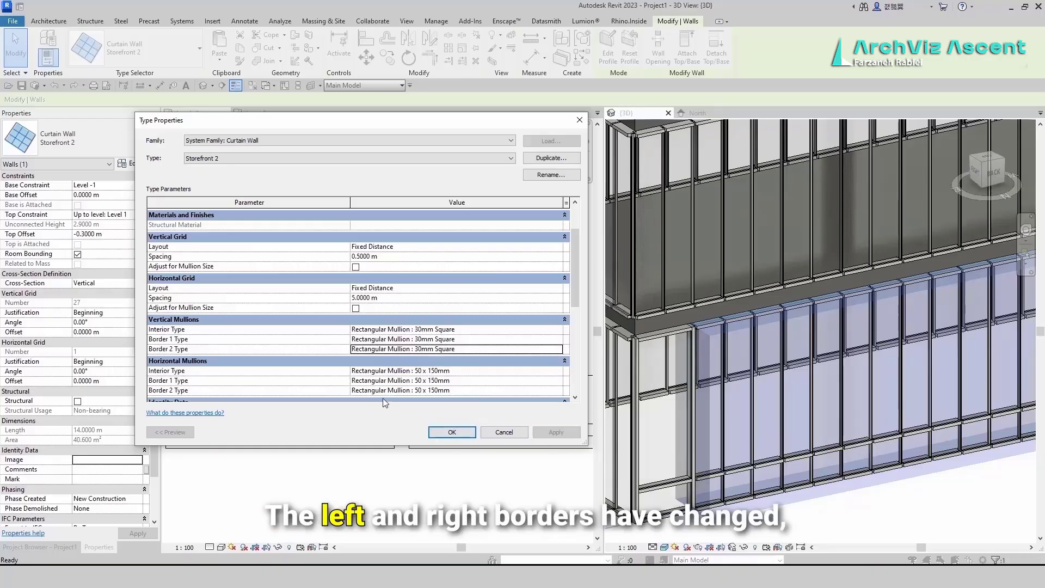
Set the horizontal mullions' Interior Type of Storefront 2 to Rectangular Mullion : 30mm Square and apply it.
click(558, 371)
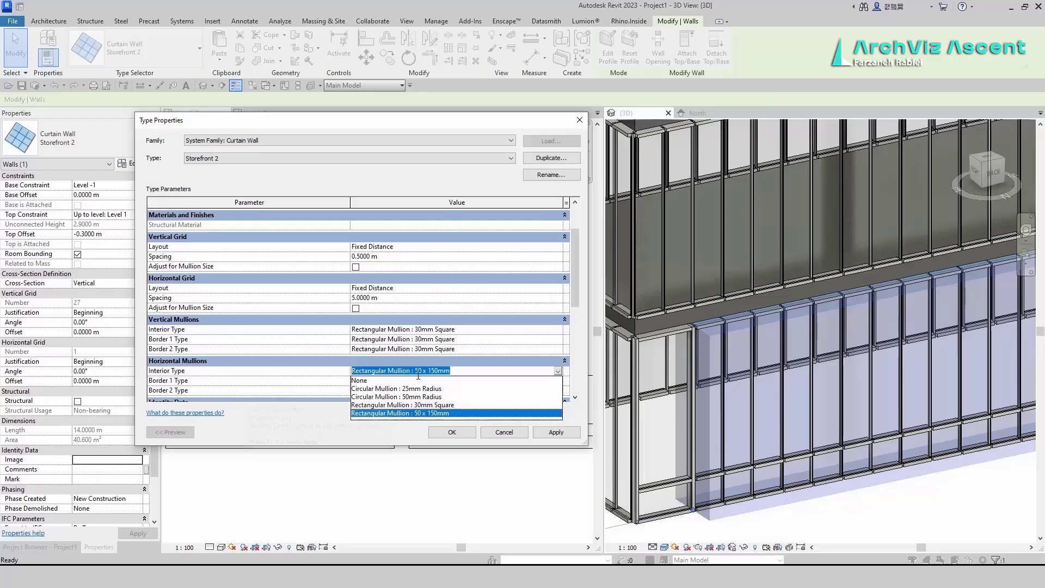
click(436, 405)
click(567, 431)
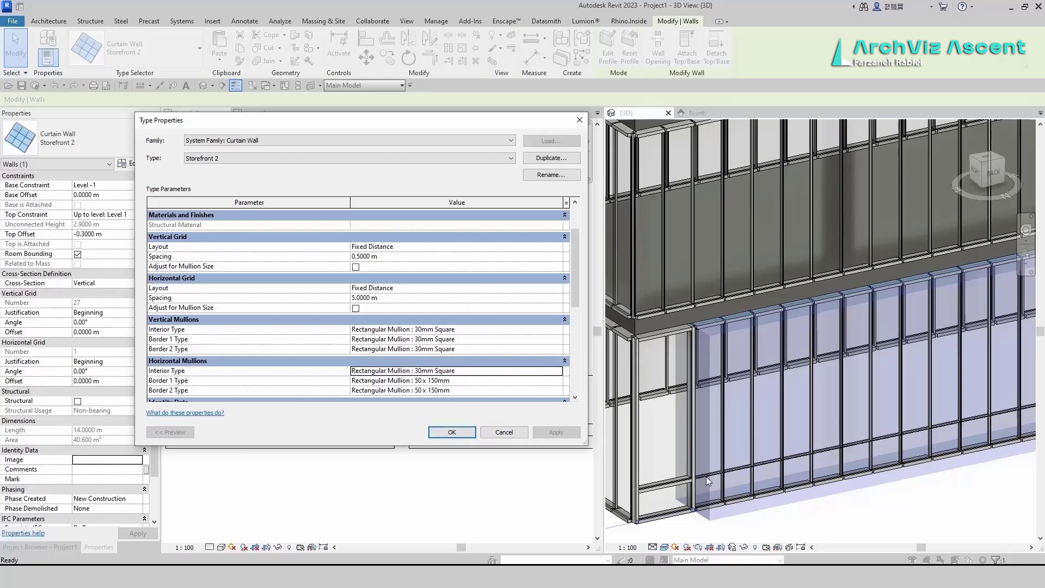
Set both horizontal border mullions of Storefront 2, Border 1 and Border 2, to Rectangular Mullion : 30mm Square and accept the type properties.
click(558, 382)
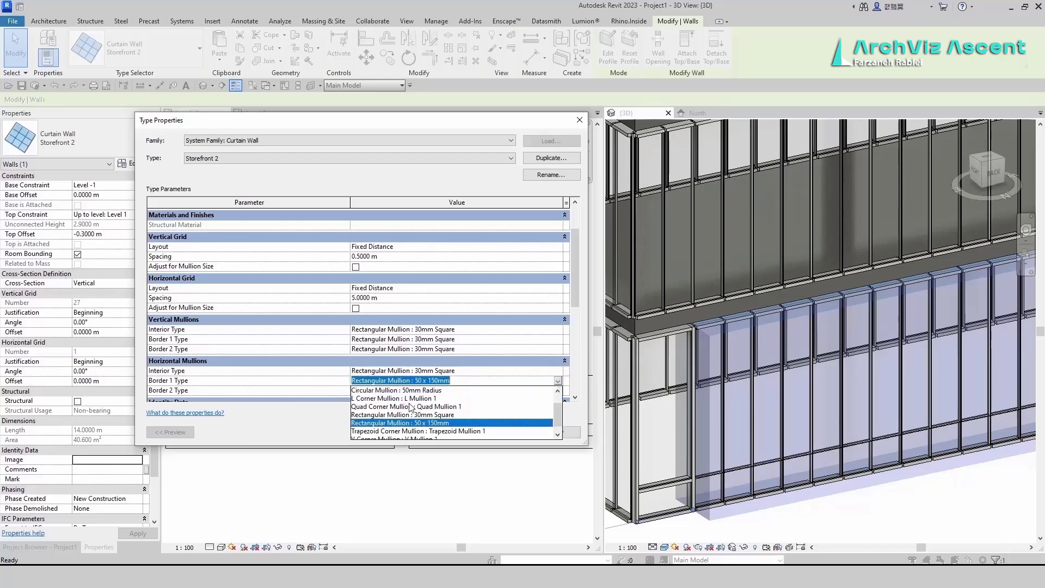
click(413, 415)
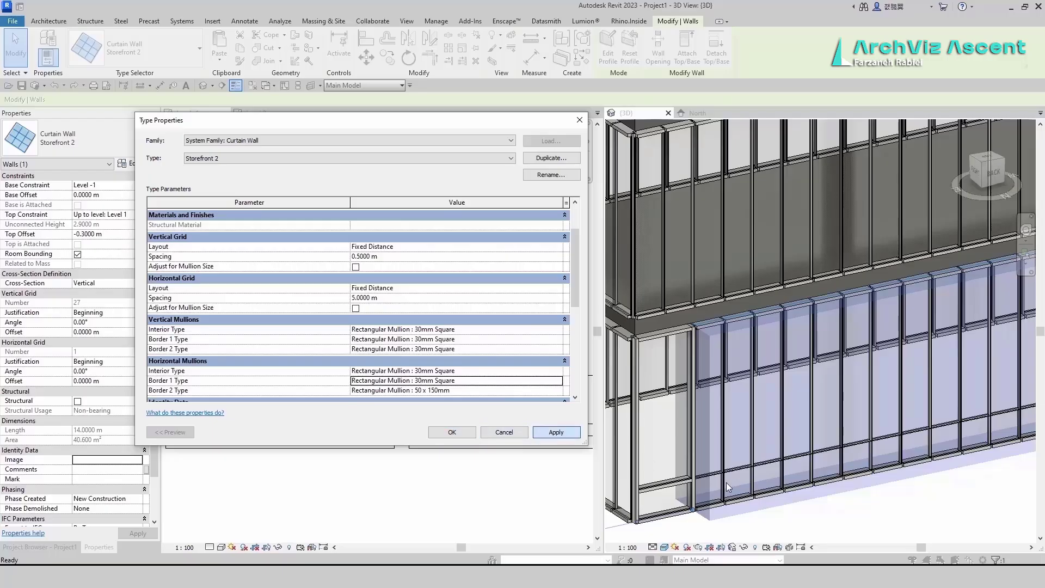
click(556, 431)
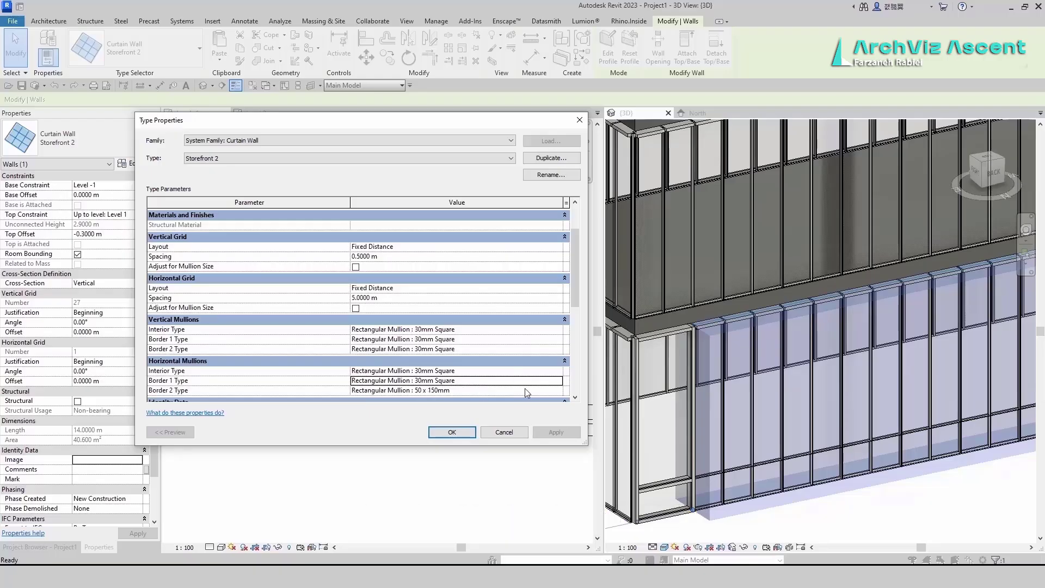
click(562, 392)
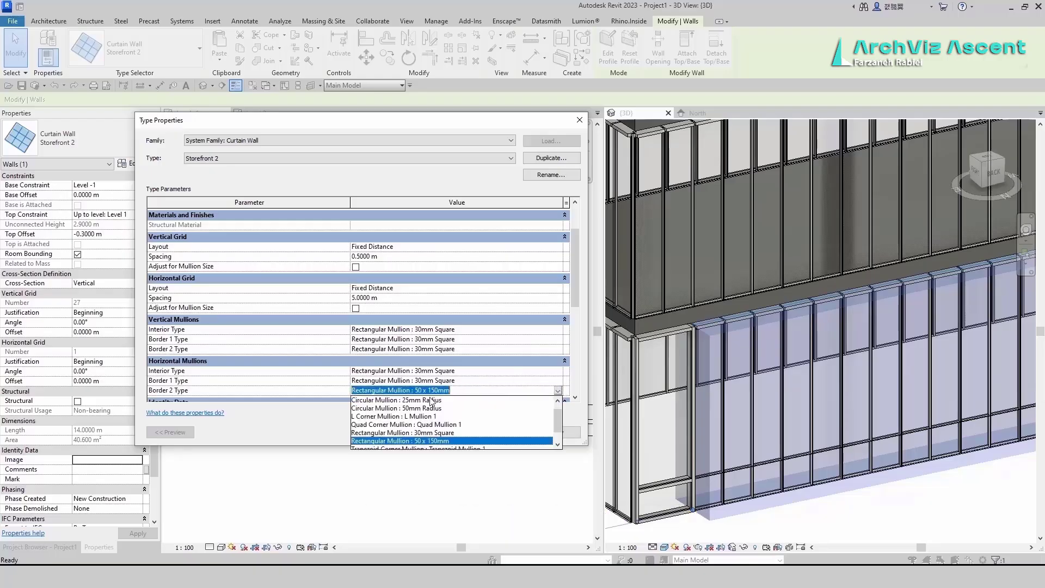
click(420, 433)
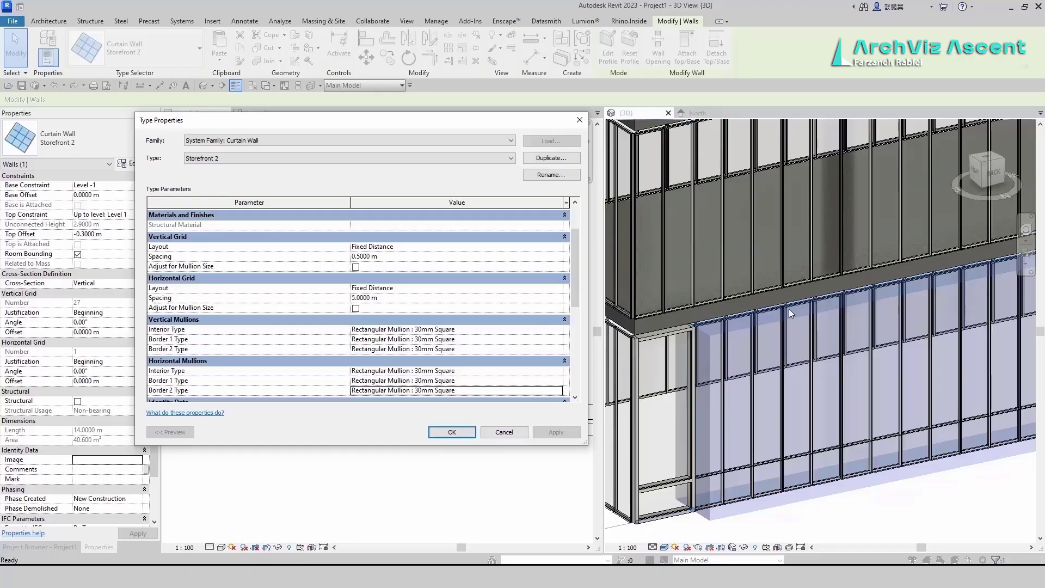
click(450, 435)
Undo the changes that set the Storefront 2 mullion types to Rectangular Mullion : 30mm Square.
scroll(675, 414, down, 4)
click(763, 511)
scroll(744, 455, up, 6)
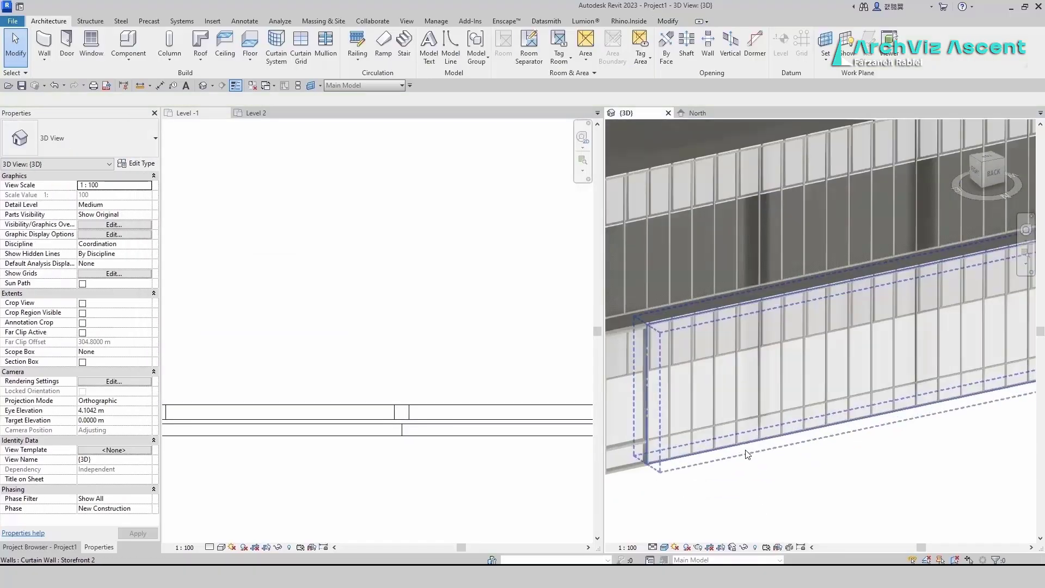
scroll(695, 452, up, 4)
scroll(695, 452, down, 5)
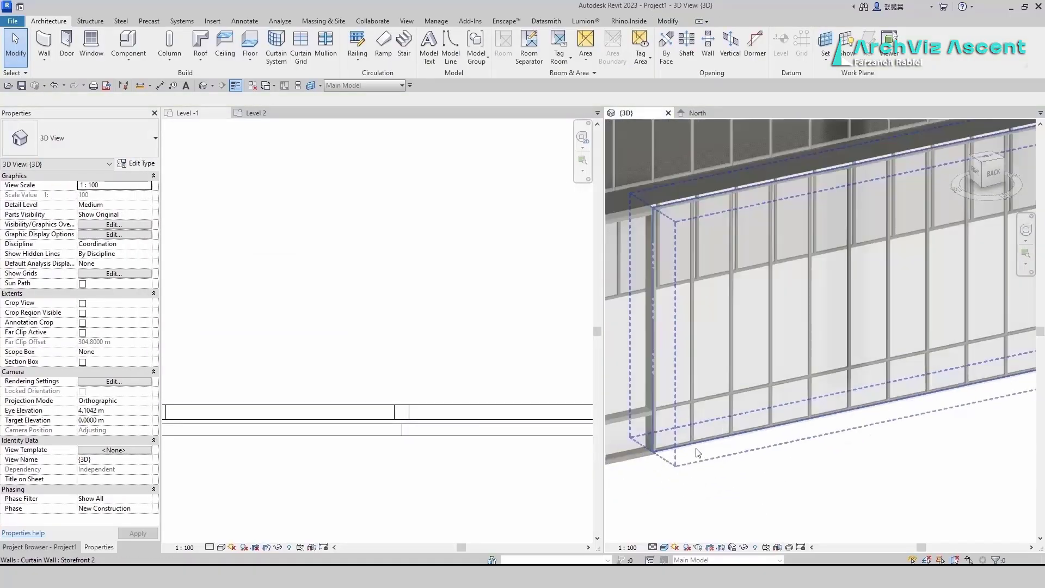
scroll(699, 455, down, 3)
scroll(699, 455, up, 5)
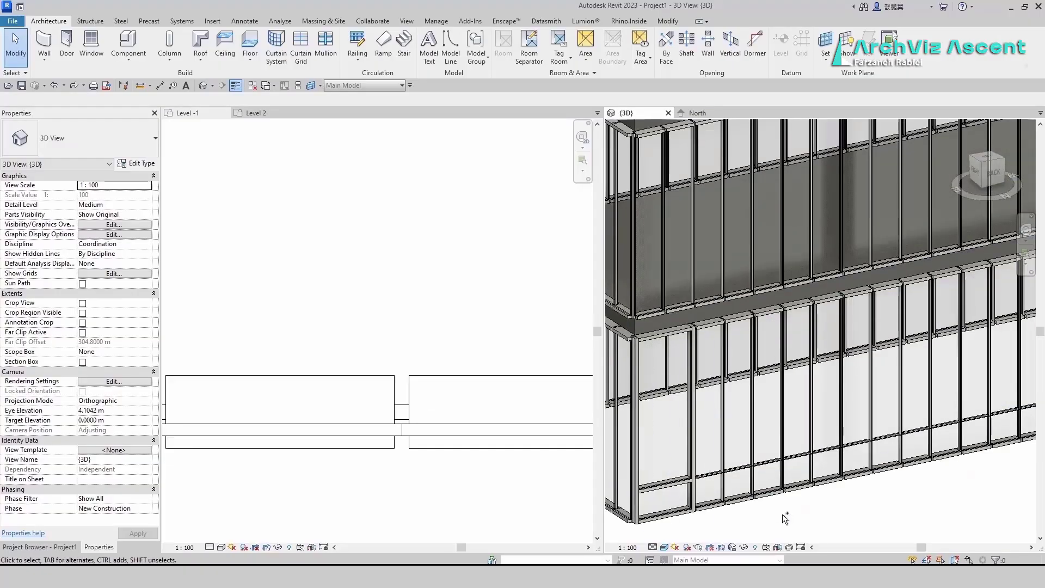
scroll(741, 463, up, 2)
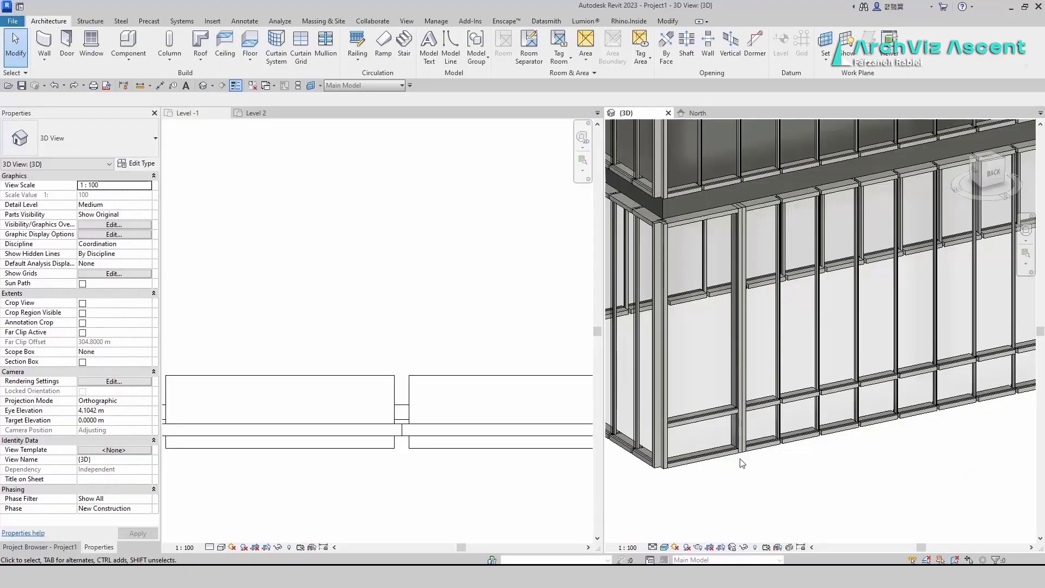
scroll(740, 460, down, 4)
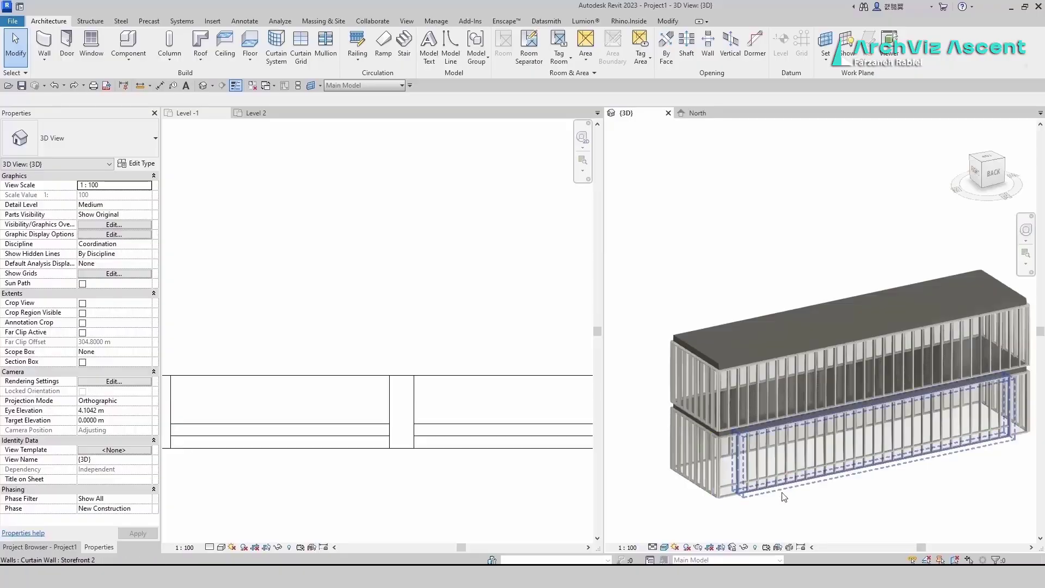
middle_drag(826, 501, 789, 513)
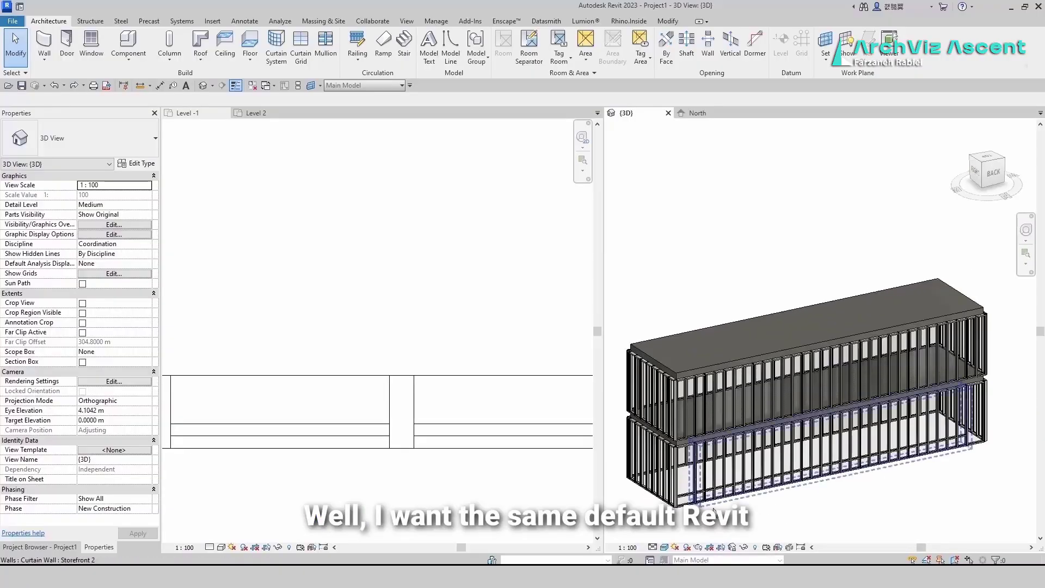
Place horizontal curtain grid lines on the lower floor's front walls, about 0.5 m up Storefront 2 and about 0.6 m up the corner Storefront 3.
scroll(708, 510, up, 4)
shift+middle_drag(653, 480, 631, 469)
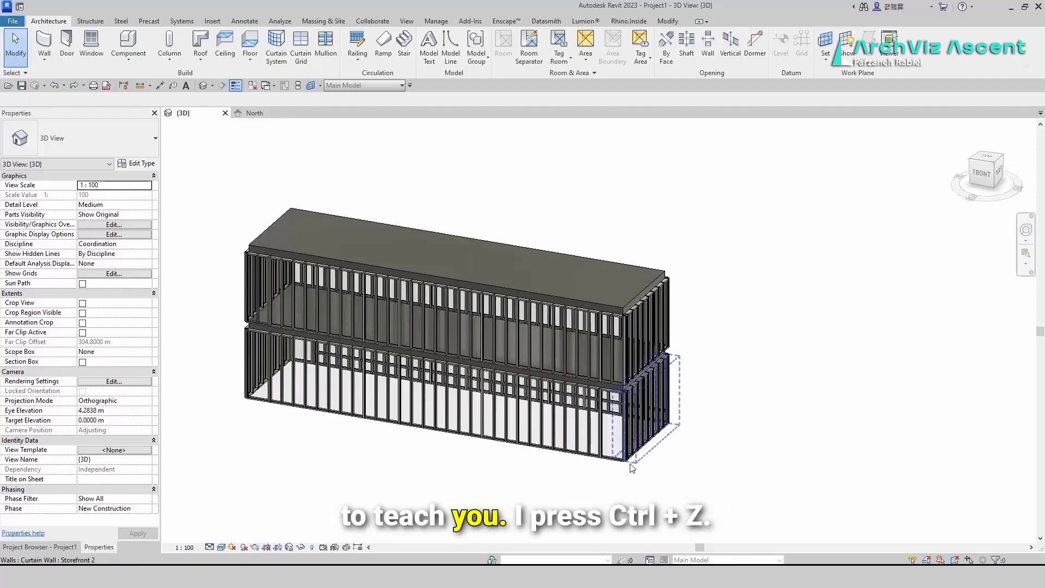
click(347, 424)
click(48, 21)
click(300, 49)
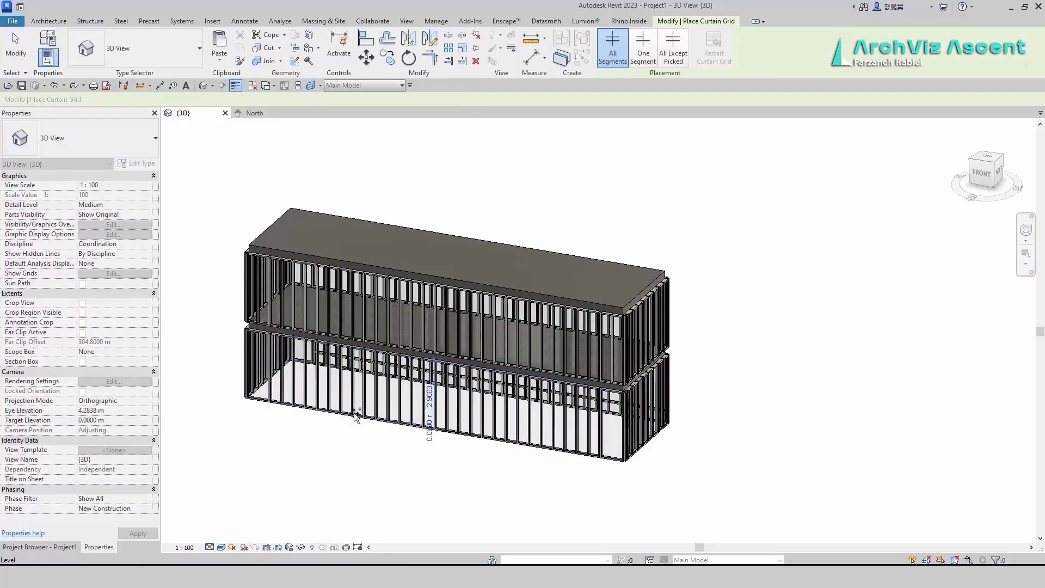
scroll(397, 417, up, 3)
scroll(267, 438, down, 4)
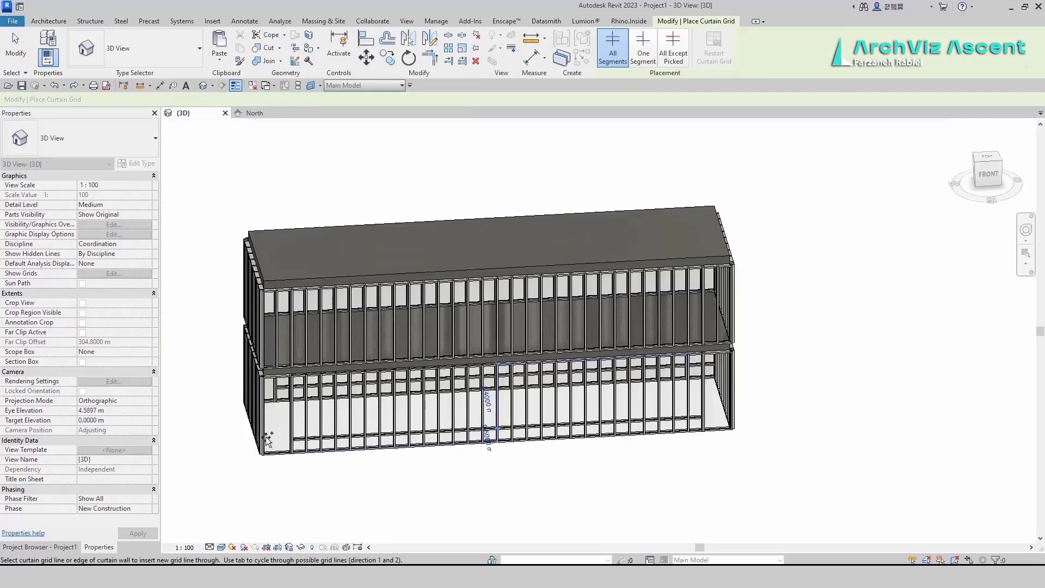
scroll(260, 451, up, 4)
key(Escape)
Unpin and delete the lower horizontal mullion of the front corner Storefront 3 wall, keeping its grid line.
click(299, 430)
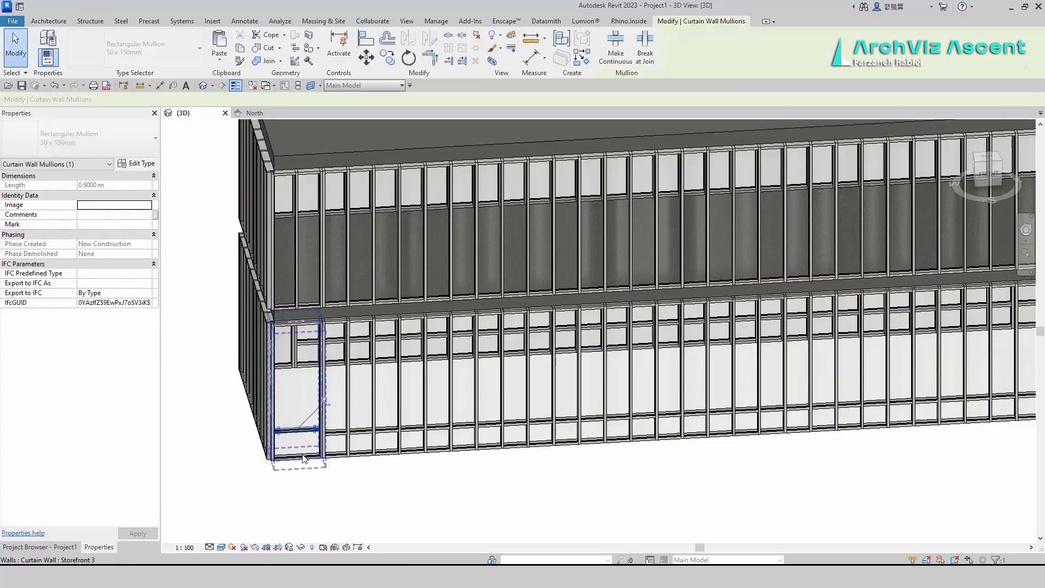
scroll(297, 471, up, 1)
scroll(296, 472, up, 5)
key(Escape)
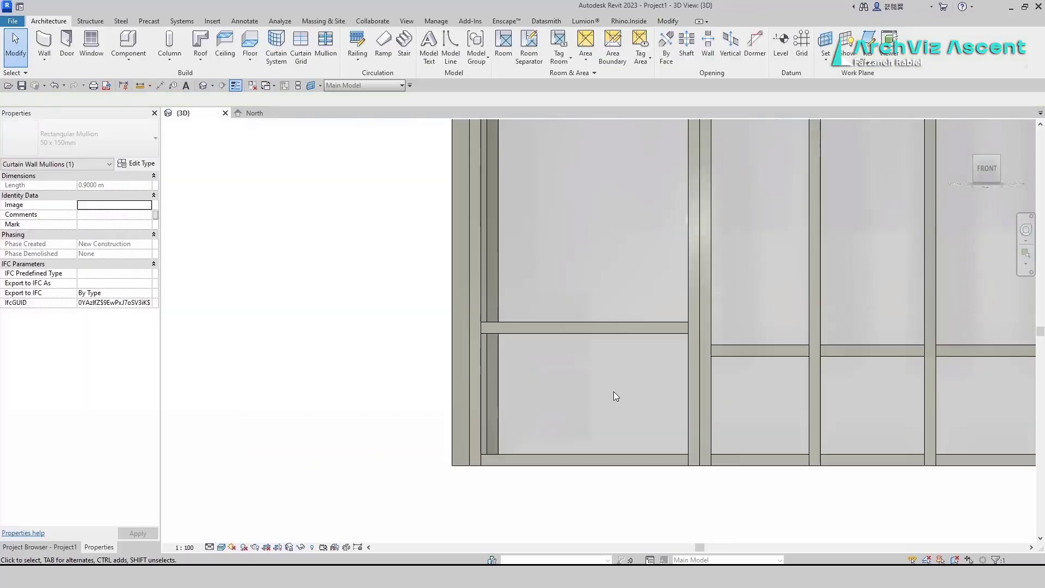
click(589, 332)
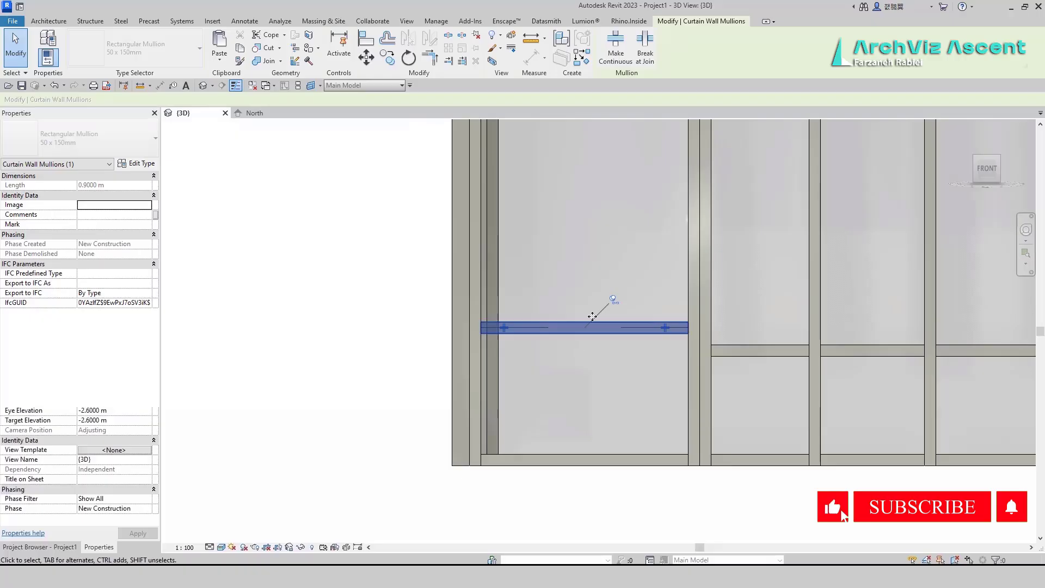
key(Escape)
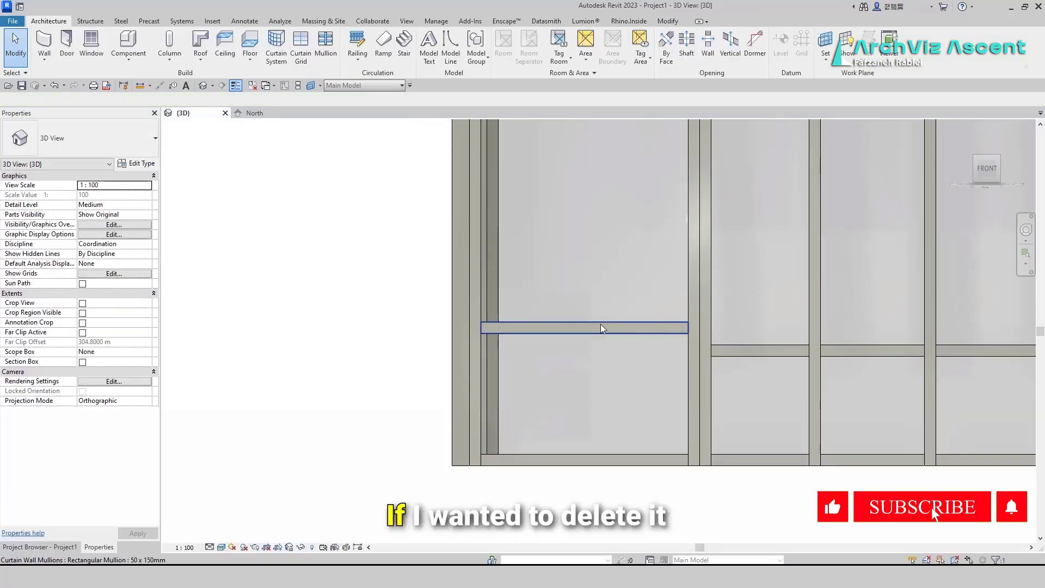
click(599, 325)
click(612, 300)
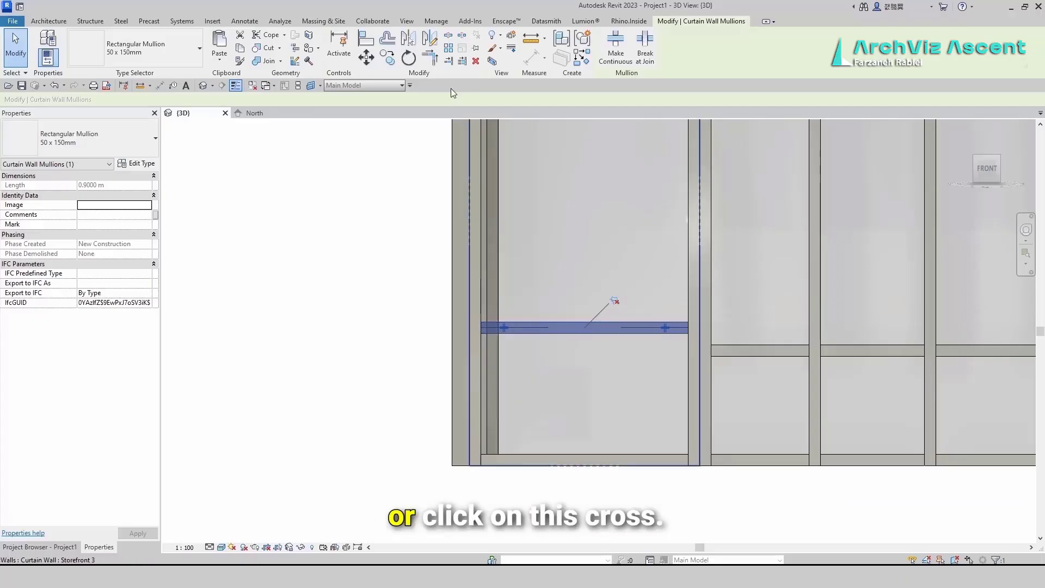
key(Escape)
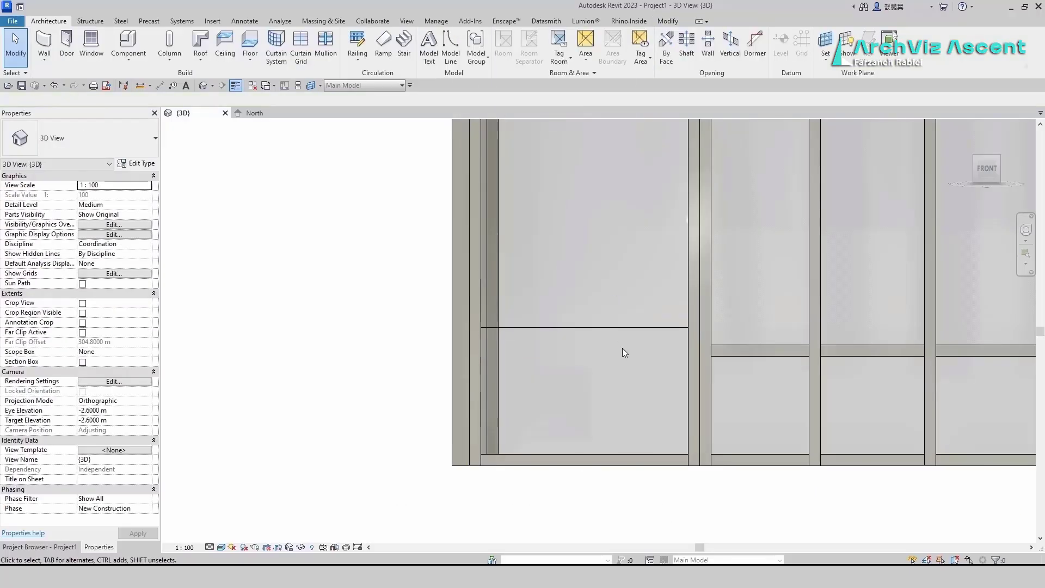
Set the distance of the corner Storefront 3 wall's horizontal grid line from the wall base to 0.5 m.
click(576, 329)
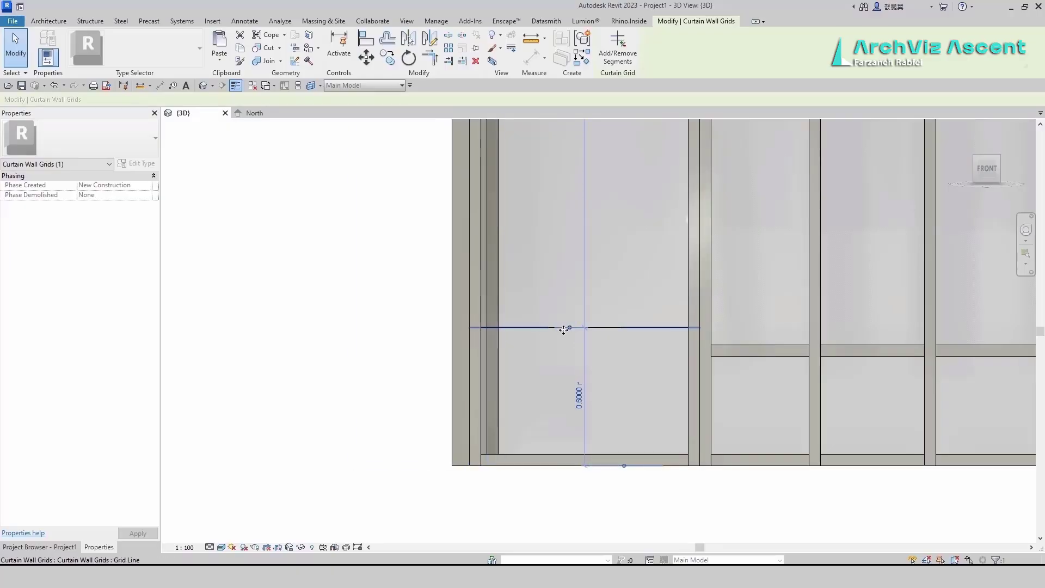
click(579, 396)
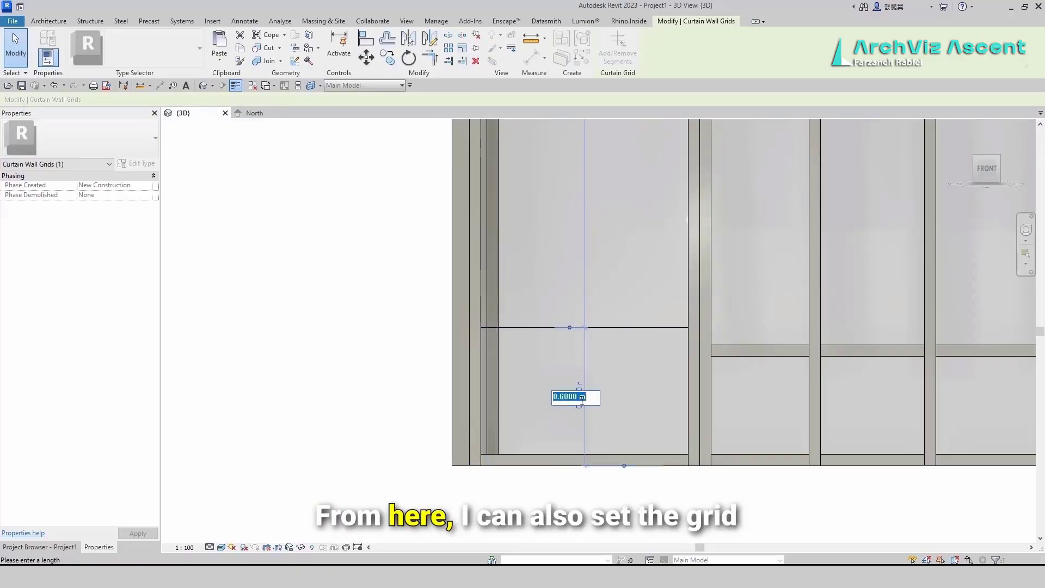
text(0.5)
key(Return)
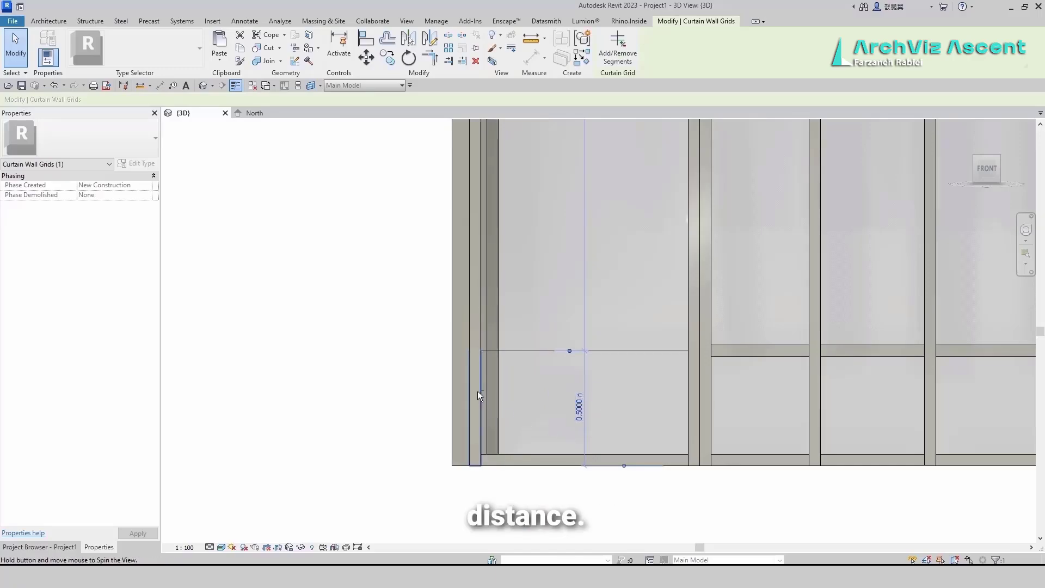
Place a Rectangular Mullion 50 x 150mm on the corner wall's bare horizontal grid line, using Grid Line Segment placement.
shift+middle_drag(478, 390, 546, 491)
click(546, 491)
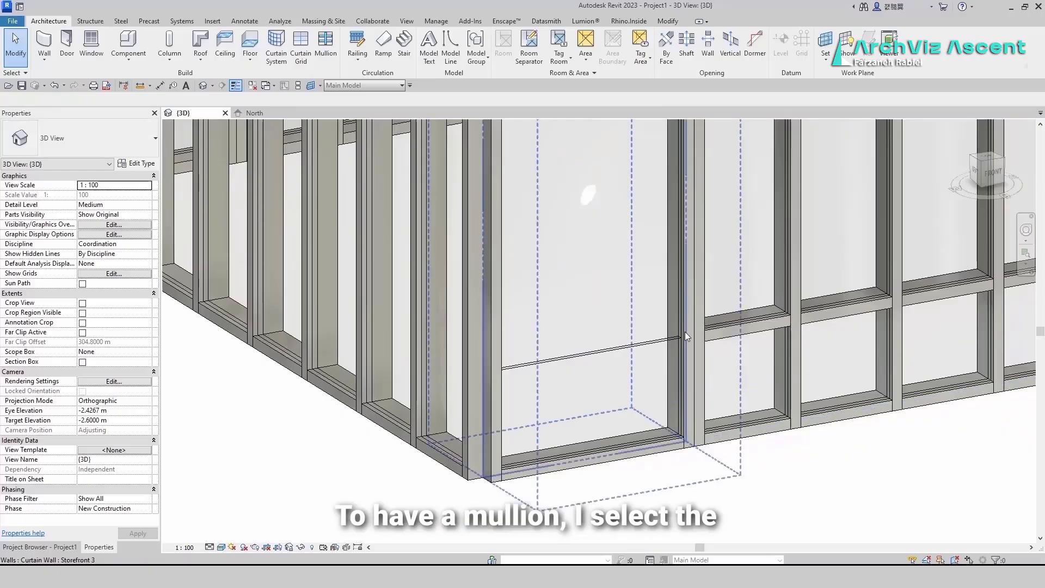
click(616, 353)
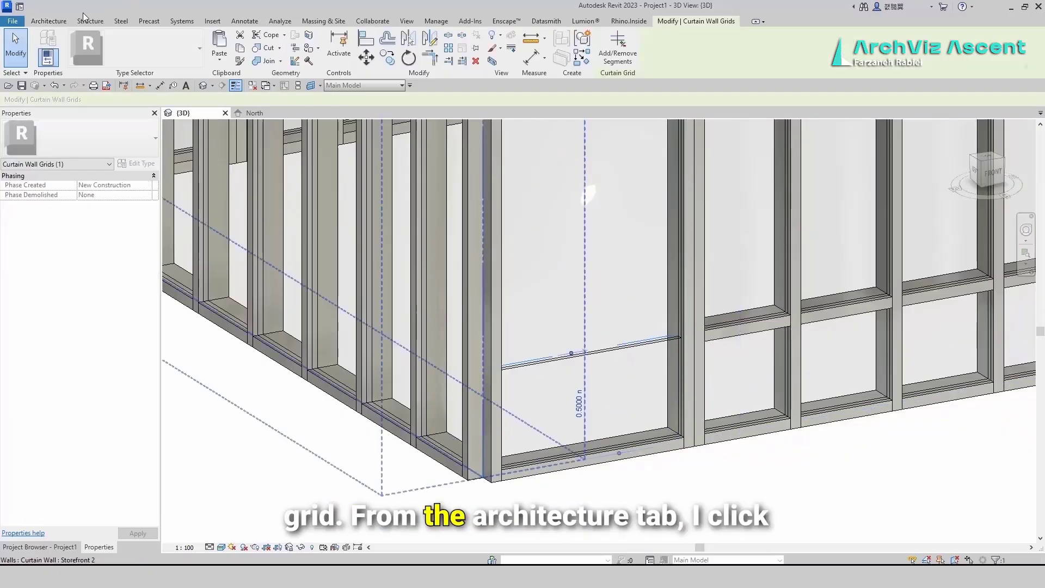
click(326, 46)
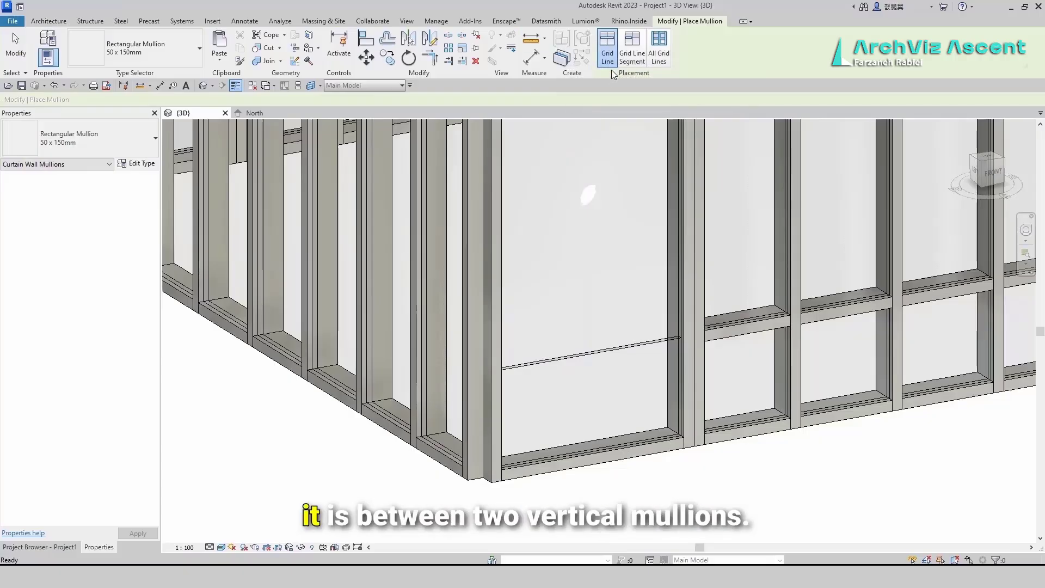
click(632, 53)
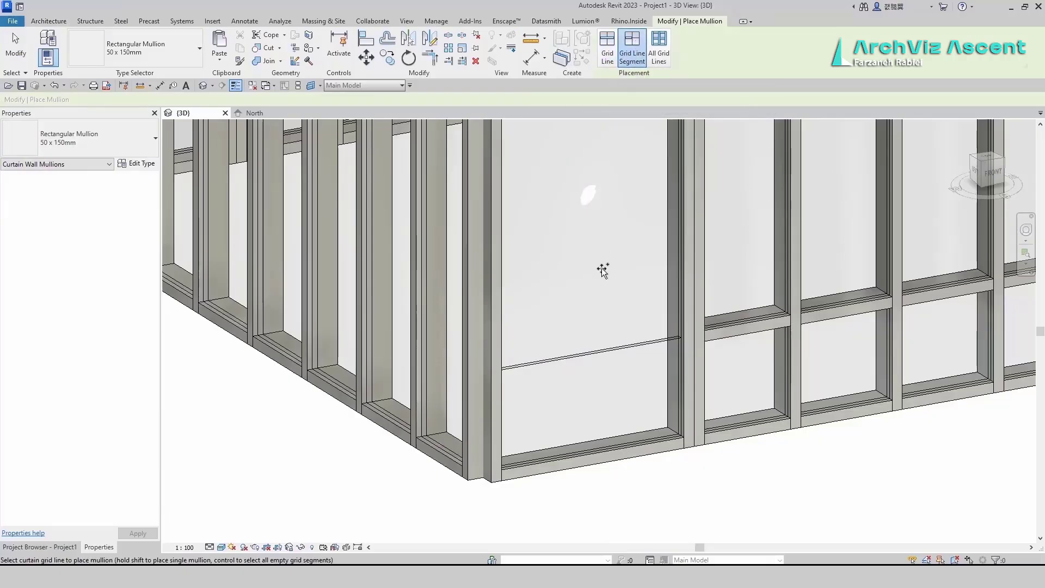
click(589, 357)
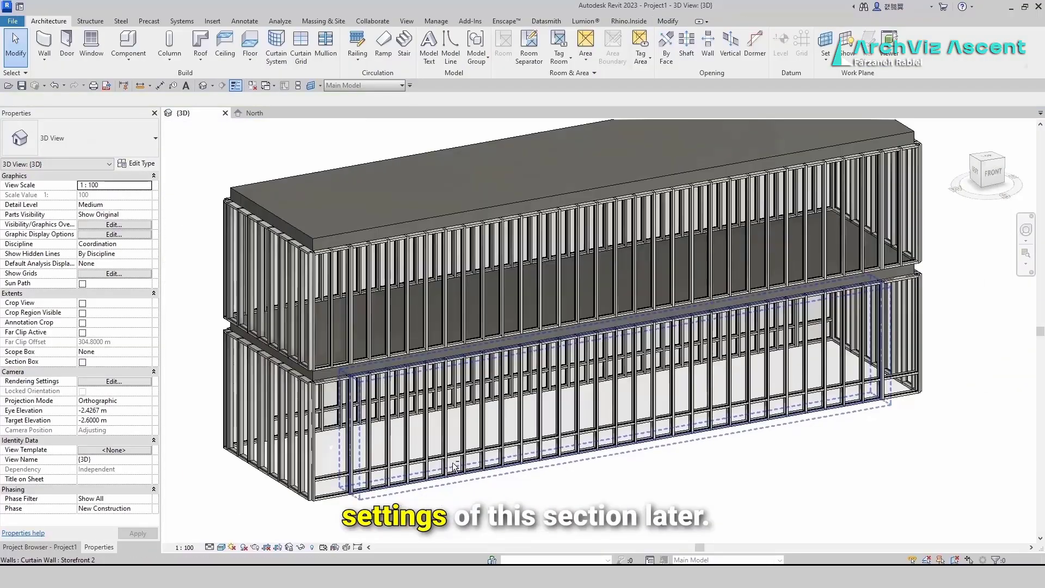
Place horizontal curtain grid lines about 0.5 m above the base of the lower floor's left side wall and adjoining rear corner bay.
shift+middle_drag(455, 467, 626, 455)
scroll(490, 446, up, 1)
click(301, 47)
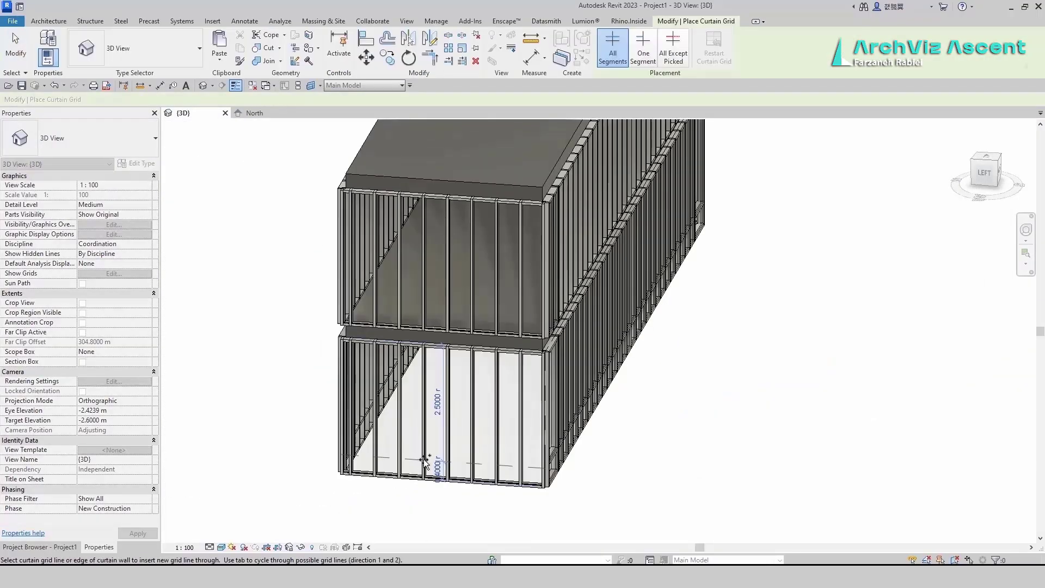
click(424, 459)
scroll(419, 474, down, 3)
shift+middle_drag(419, 476, 563, 486)
scroll(420, 494, up, 5)
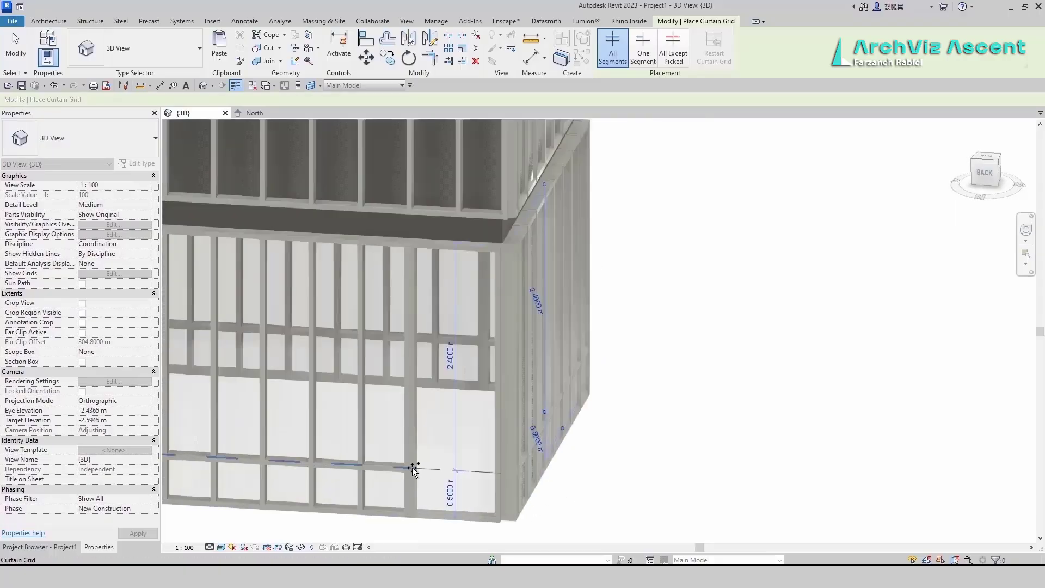
click(413, 468)
Place a horizontal curtain grid line about 0.5 m above the base of the lower floor's right side wall.
scroll(402, 474, down, 8)
shift+middle_drag(296, 509, 423, 490)
scroll(423, 487, up, 8)
click(254, 387)
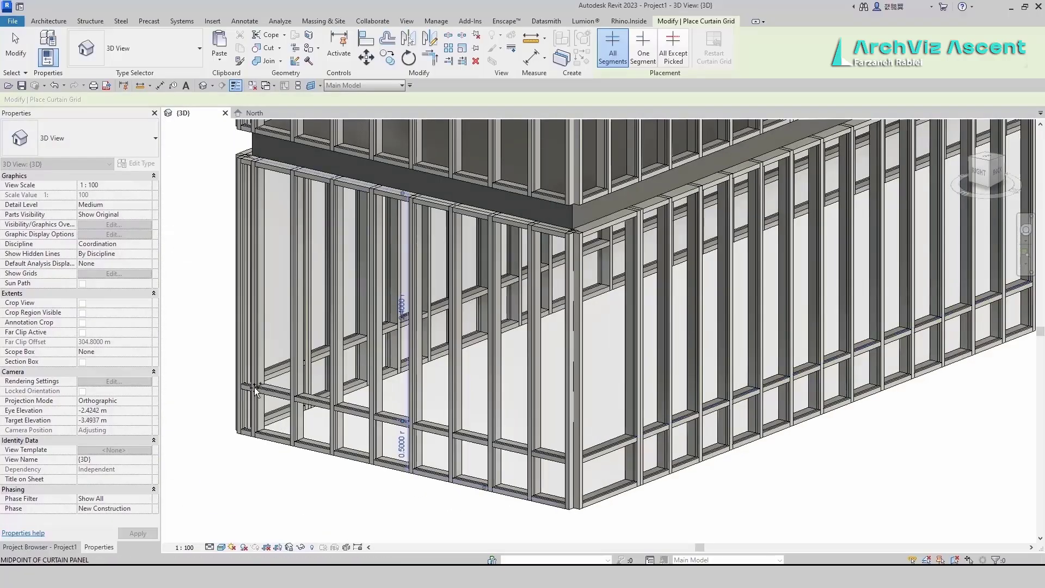
scroll(477, 479, down, 4)
key(Escape)
Place a horizontal curtain grid line near the base of the Level 1 rear Storefront 2 wall.
click(572, 338)
middle_drag(577, 349, 381, 460)
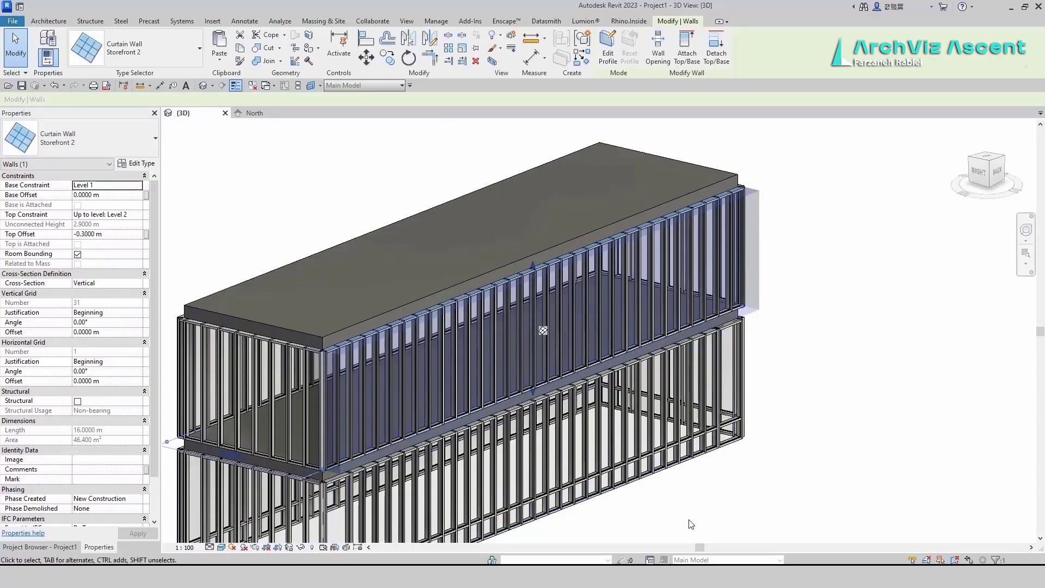
key(Escape)
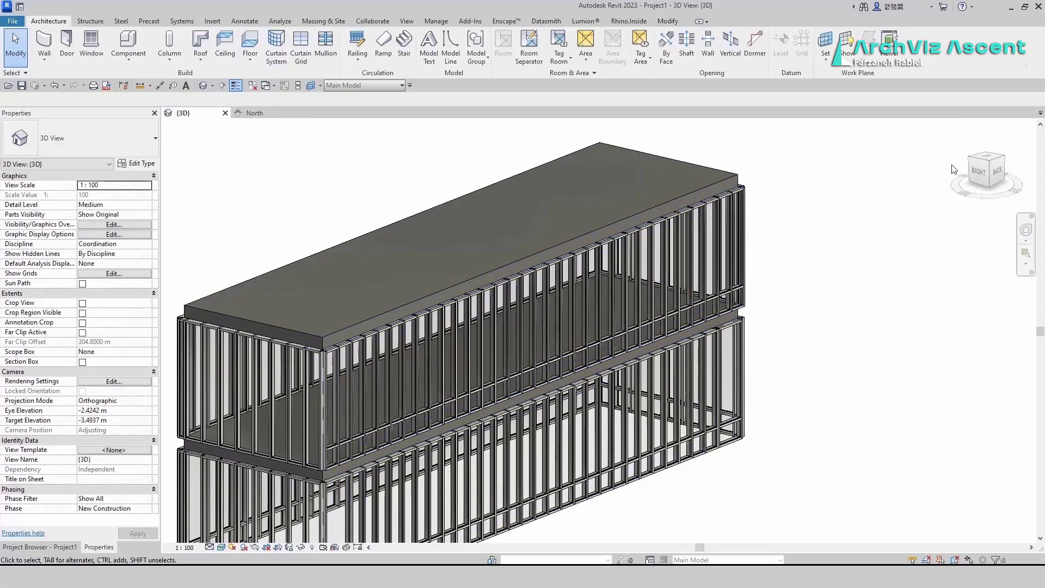
Delete all curtain walls of the upper floor, keeping the roof and floor slabs.
drag(998, 176, 982, 182)
click(996, 172)
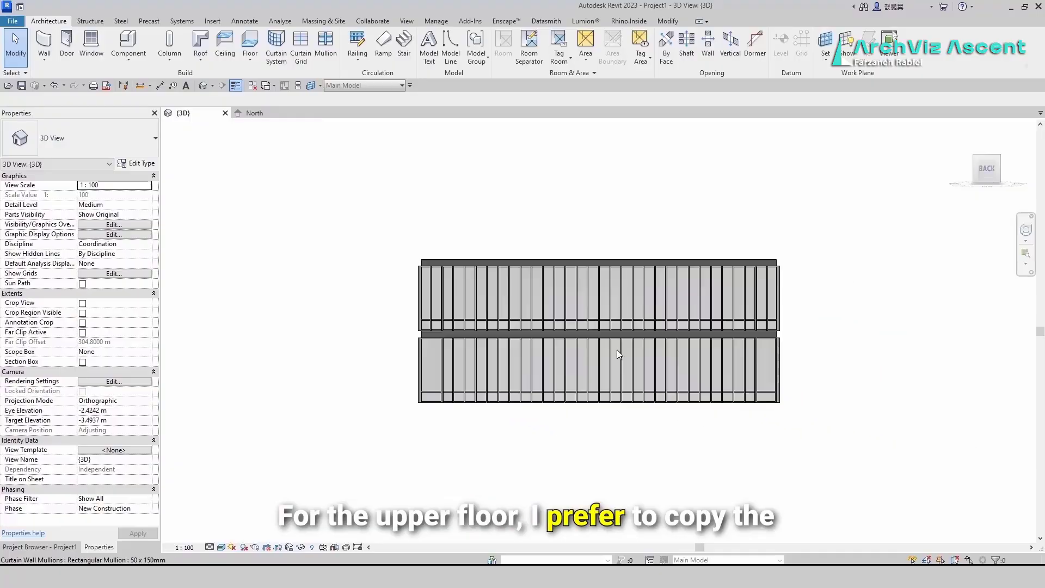
drag(824, 279, 373, 331)
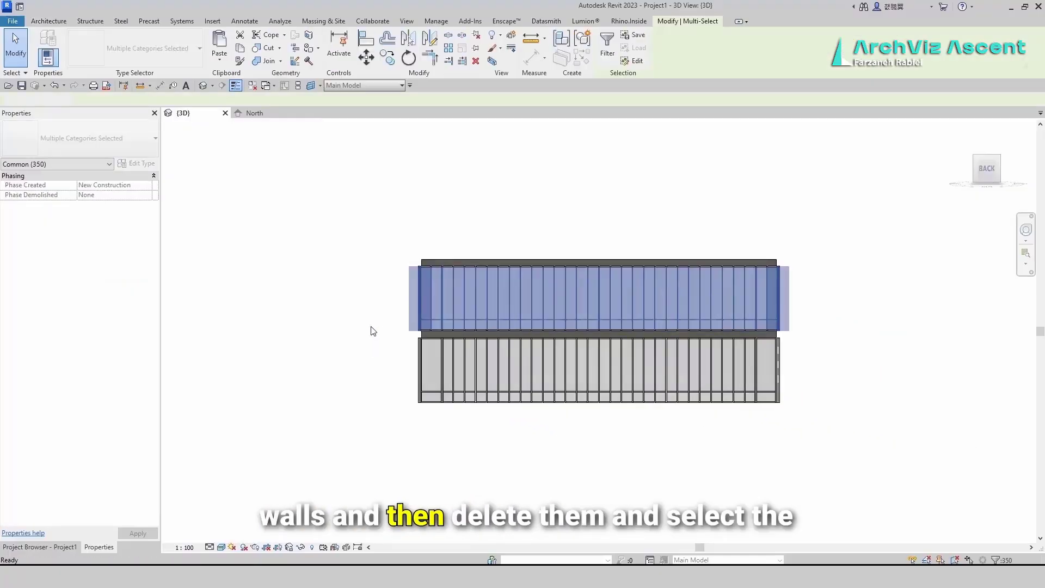
key(Delete)
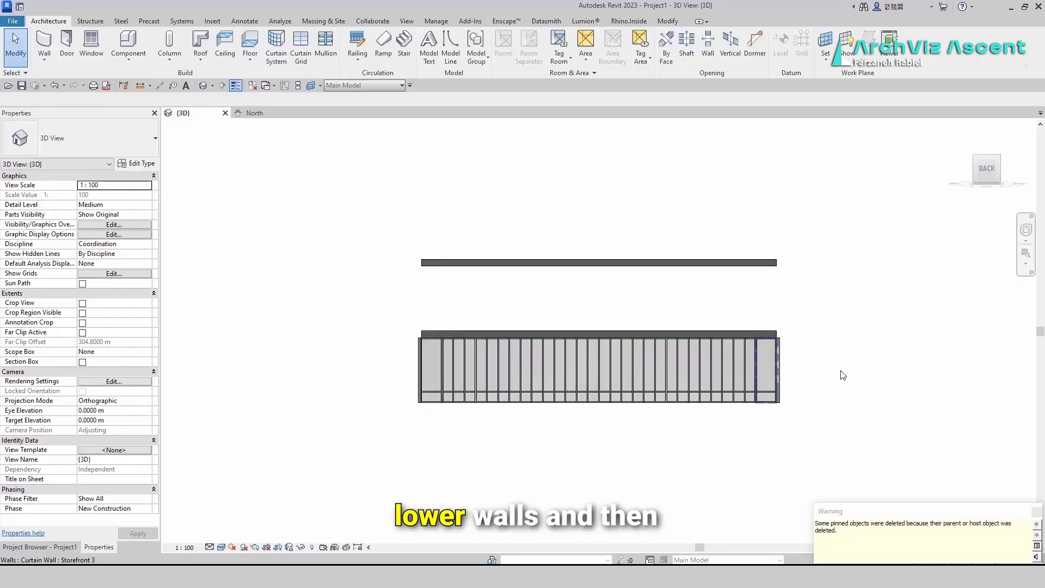
Copy all the lower floor's curtain walls and paste them aligned to Level 1.
drag(903, 361, 312, 466)
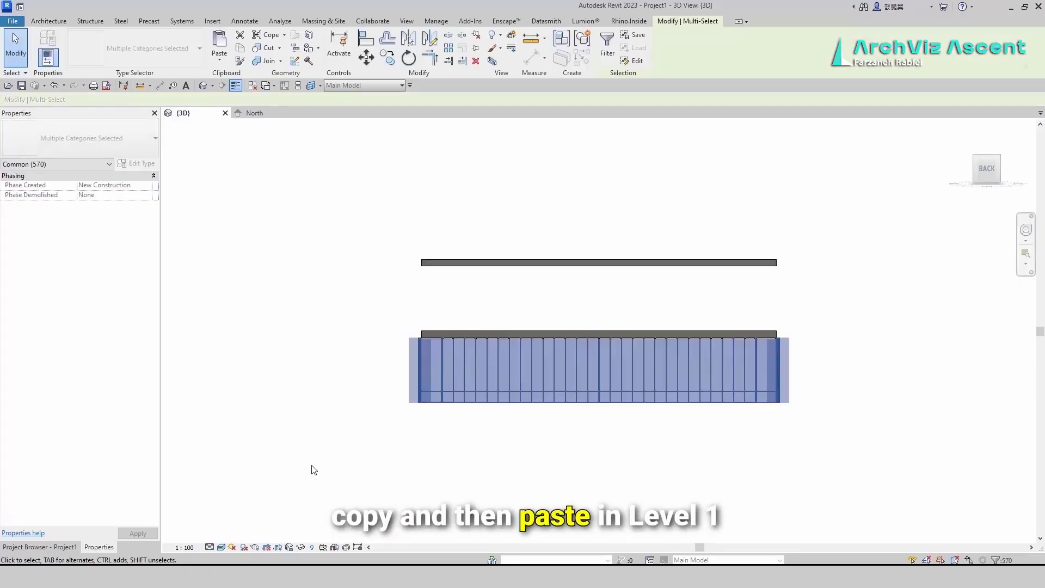
click(220, 57)
click(251, 101)
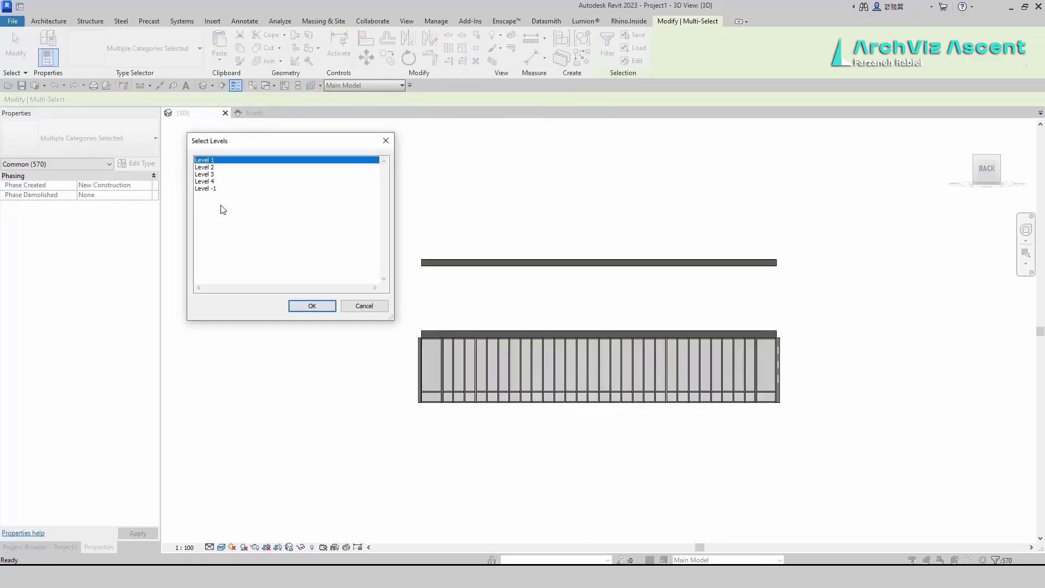
click(321, 306)
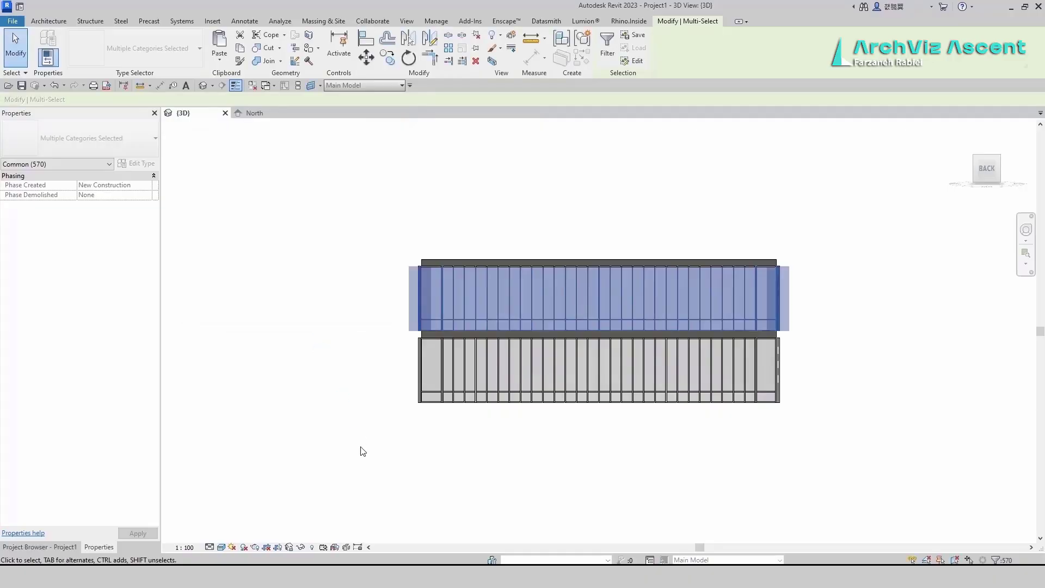
click(363, 452)
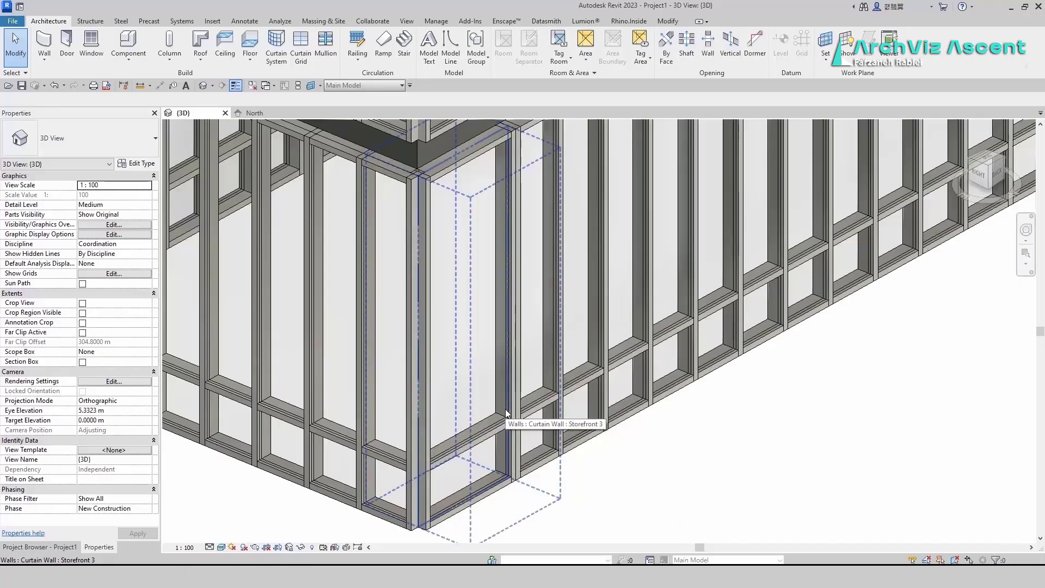
Unpin all panels on the lower floor's Storefront 3 corner wall and change their type to System Panel Solid.
key(Tab)
key(Tab)
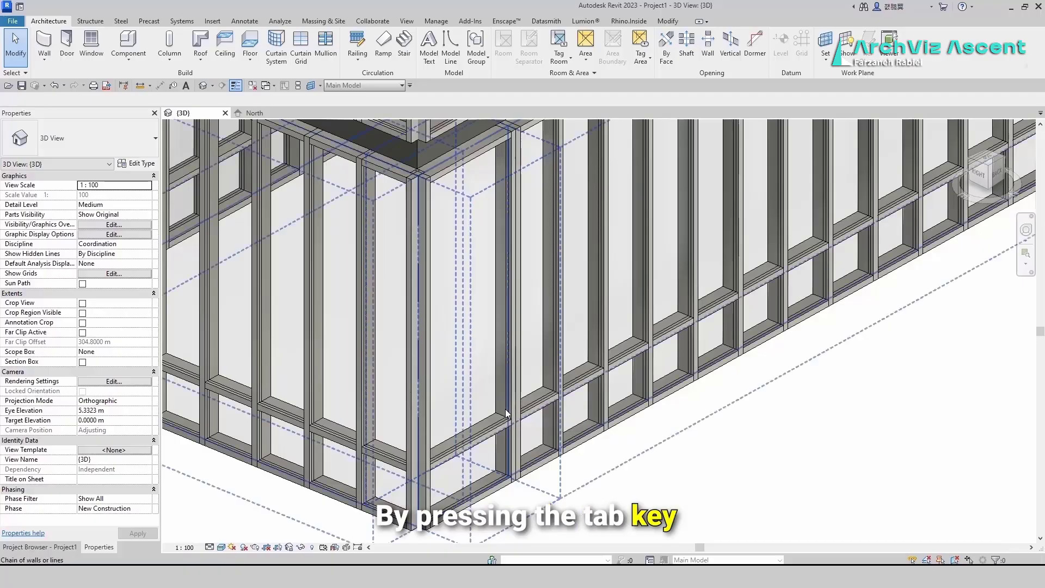
click(505, 410)
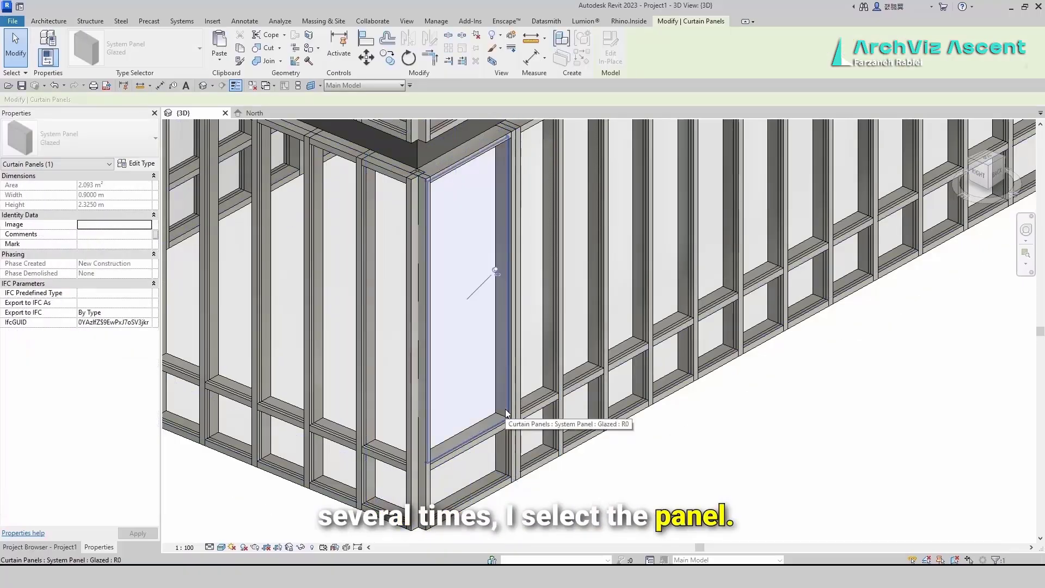
right_click(504, 298)
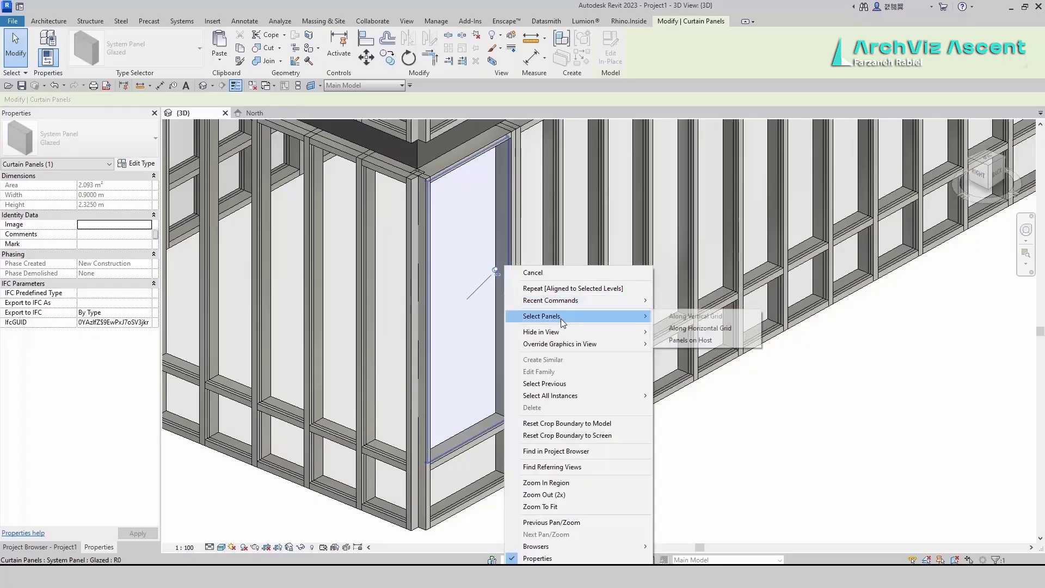
mouse_move(562, 335)
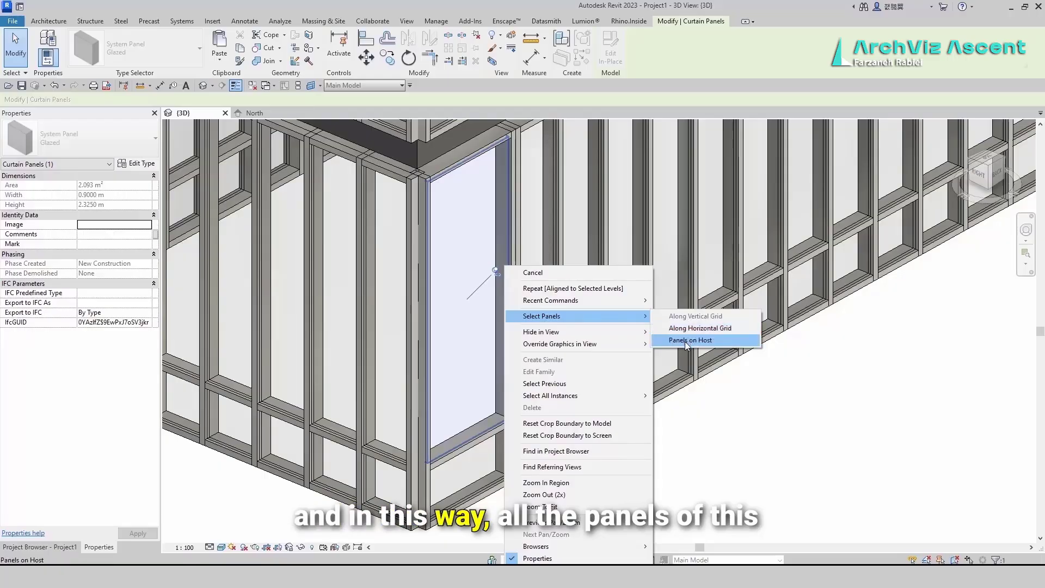
click(683, 340)
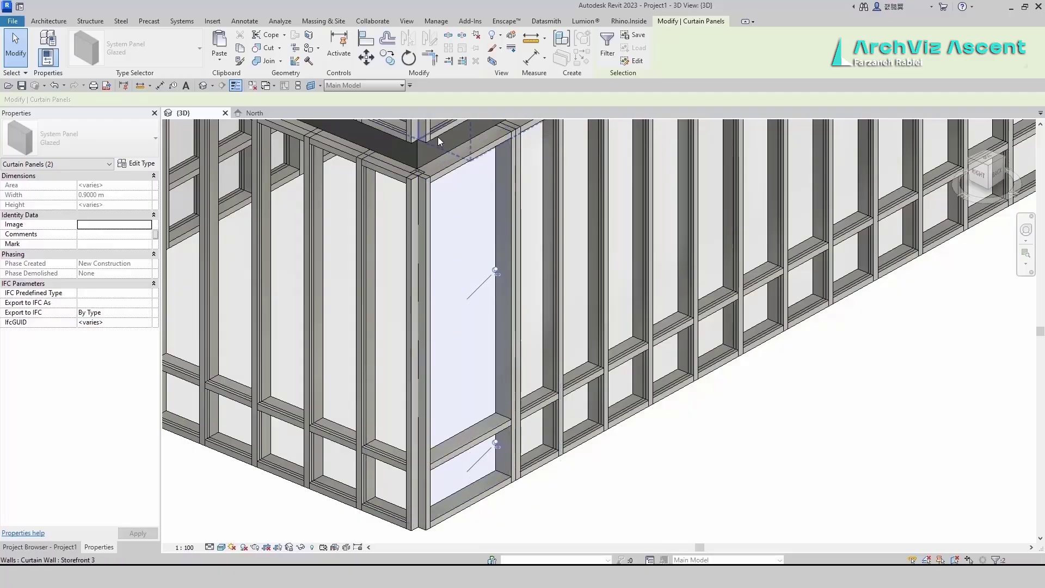
click(476, 36)
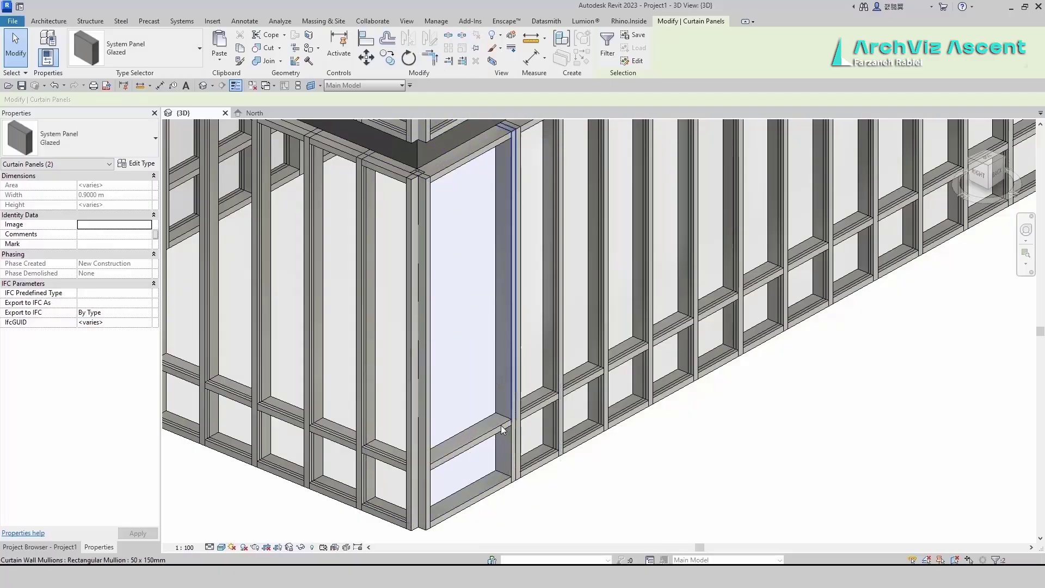
click(139, 135)
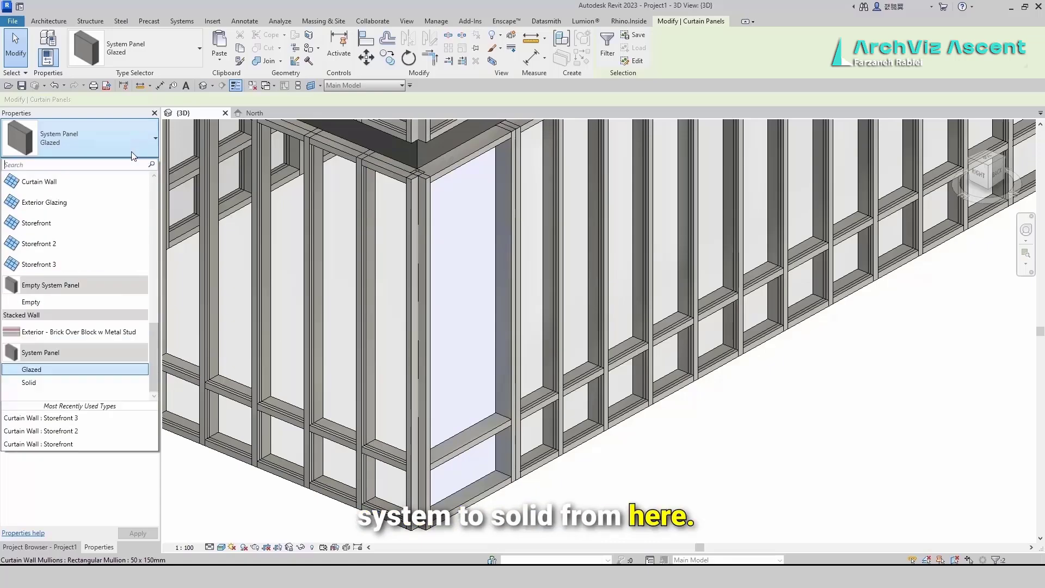
click(77, 383)
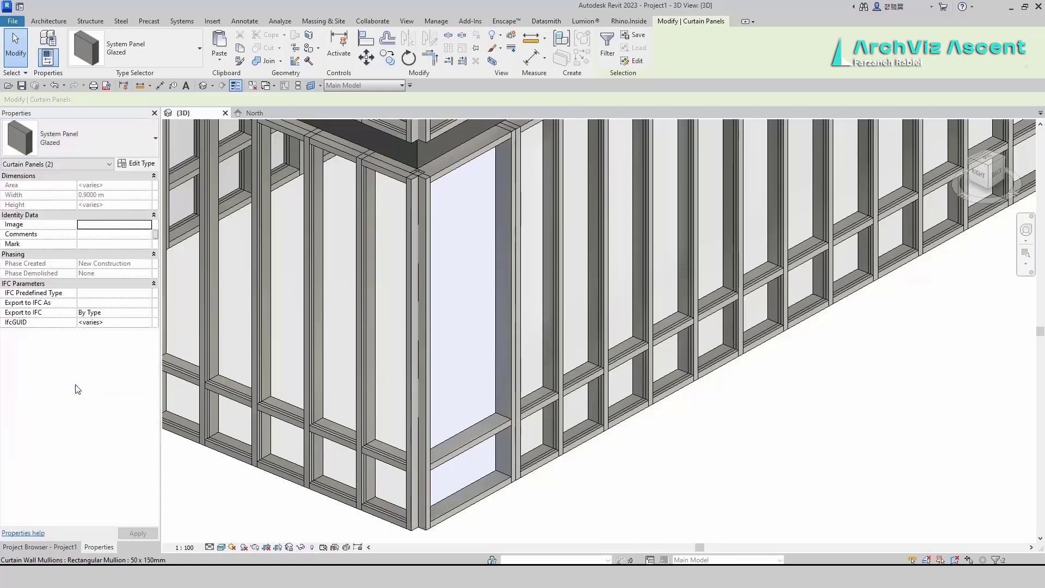
click(620, 515)
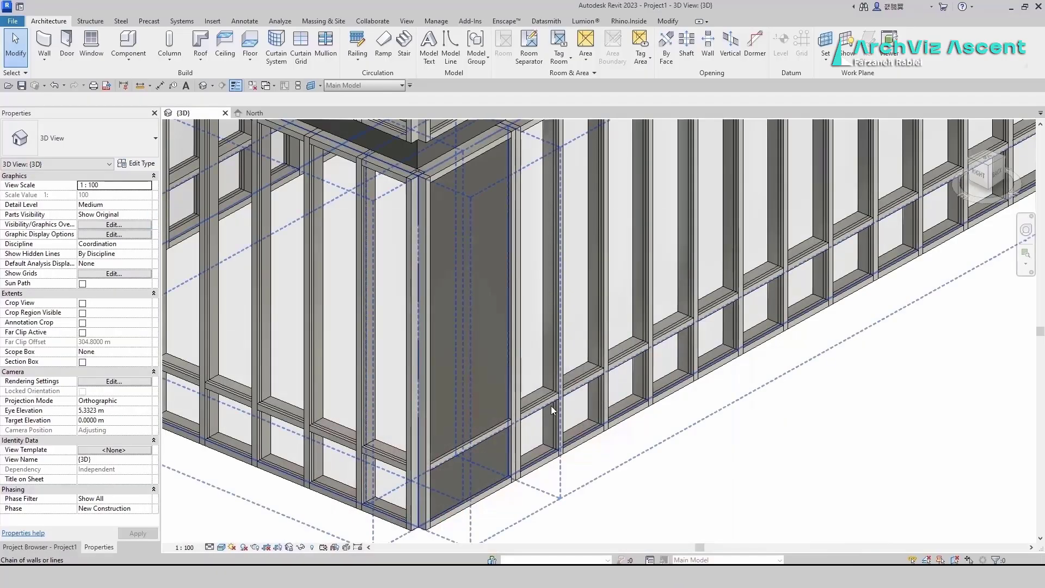
Set the Rectangular Mullion 50 x 150mm type's offset to 0.1 m via the mullions on the lower Storefront 2 wall's horizontal gridline.
key(Tab)
click(547, 409)
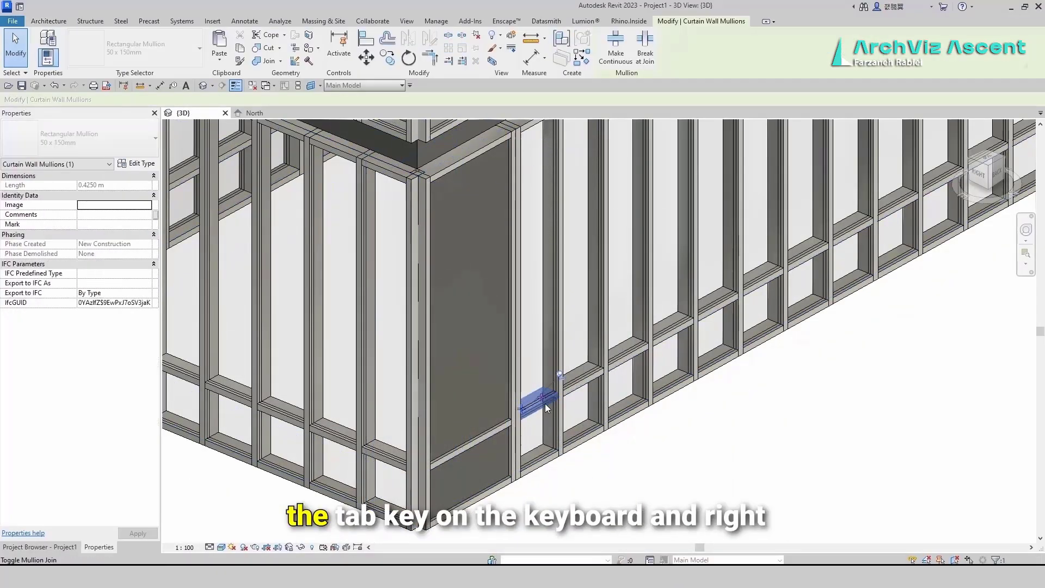
right_click(545, 405)
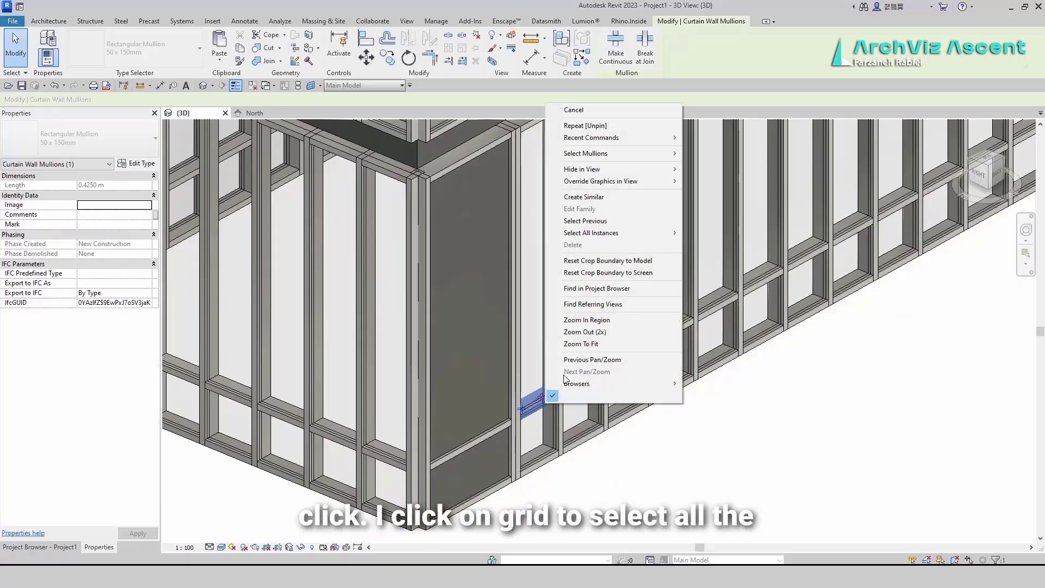
mouse_move(623, 153)
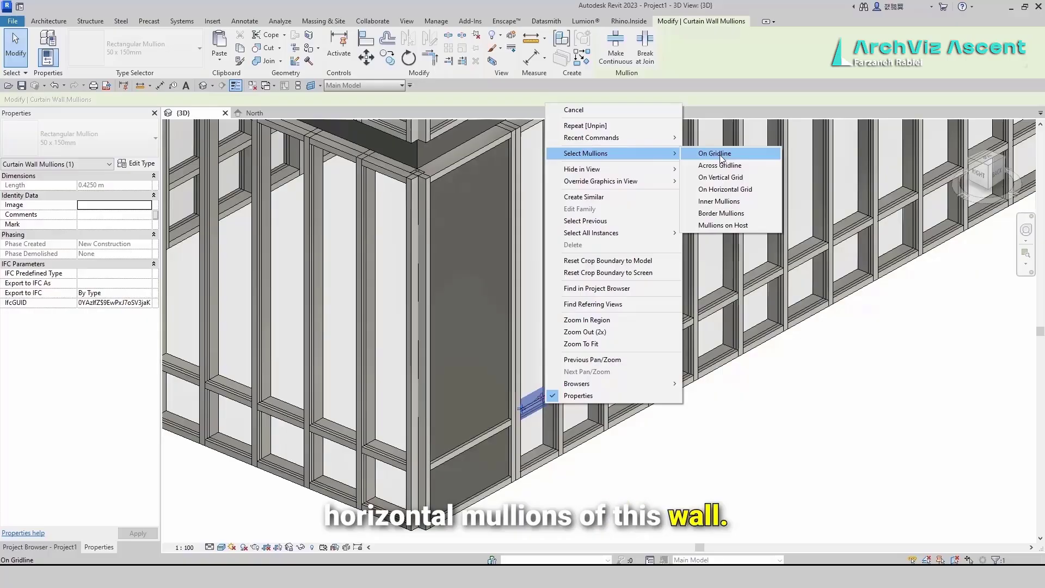
click(715, 154)
scroll(505, 439, down, 6)
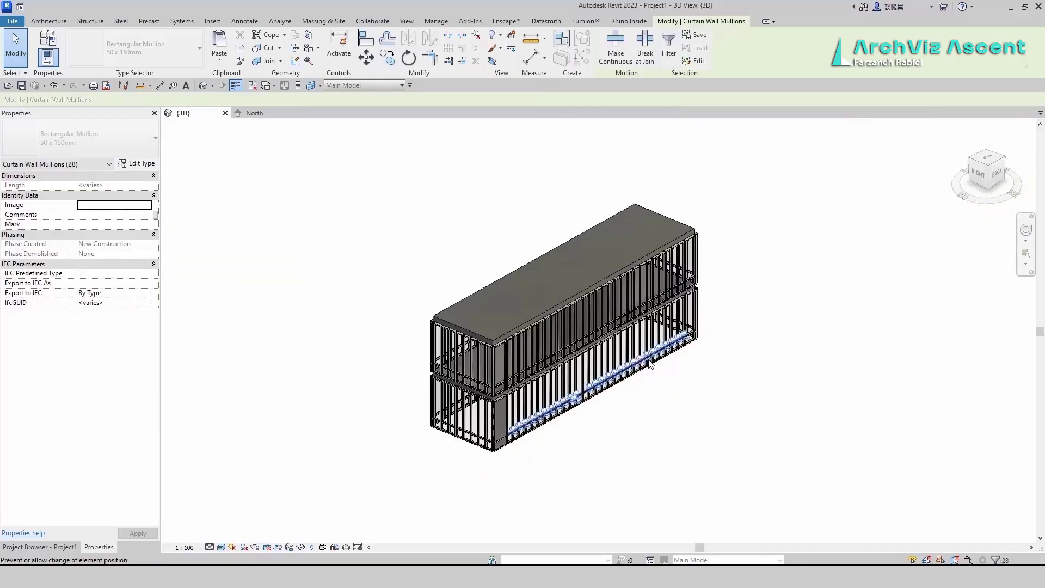
scroll(518, 396, up, 2)
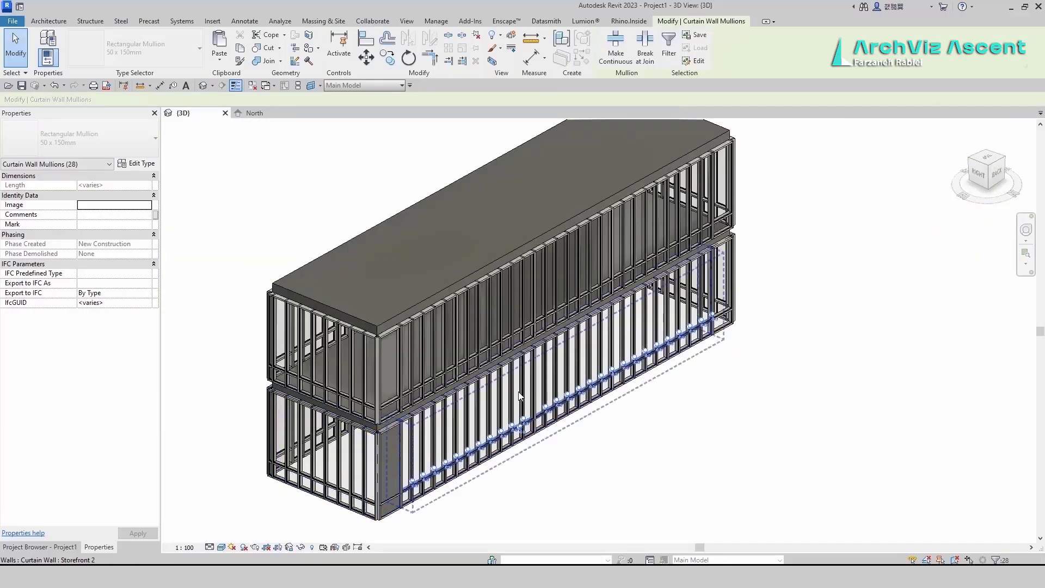
click(137, 163)
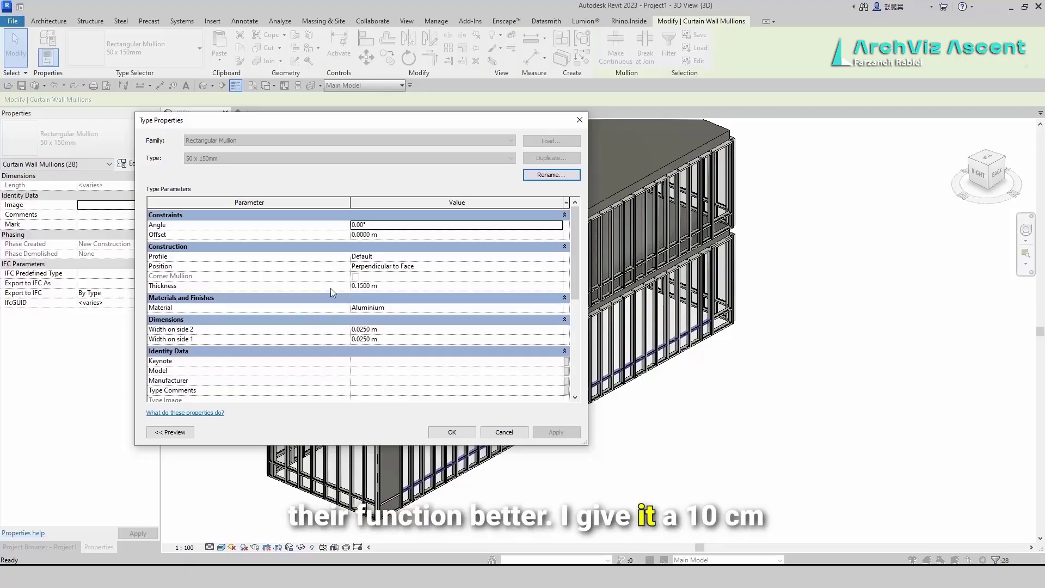
click(423, 236)
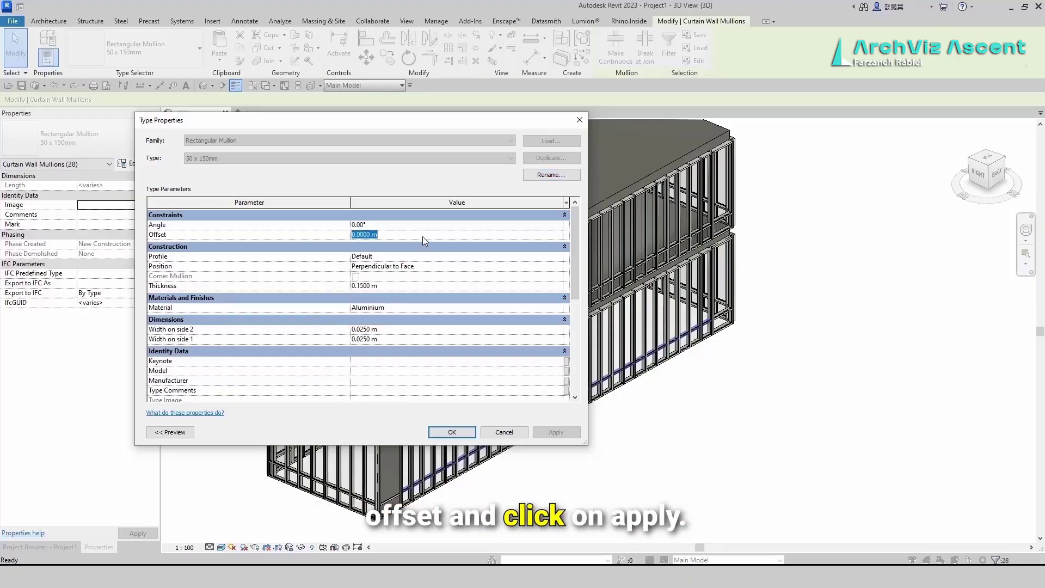
text(0.1)
key(Return)
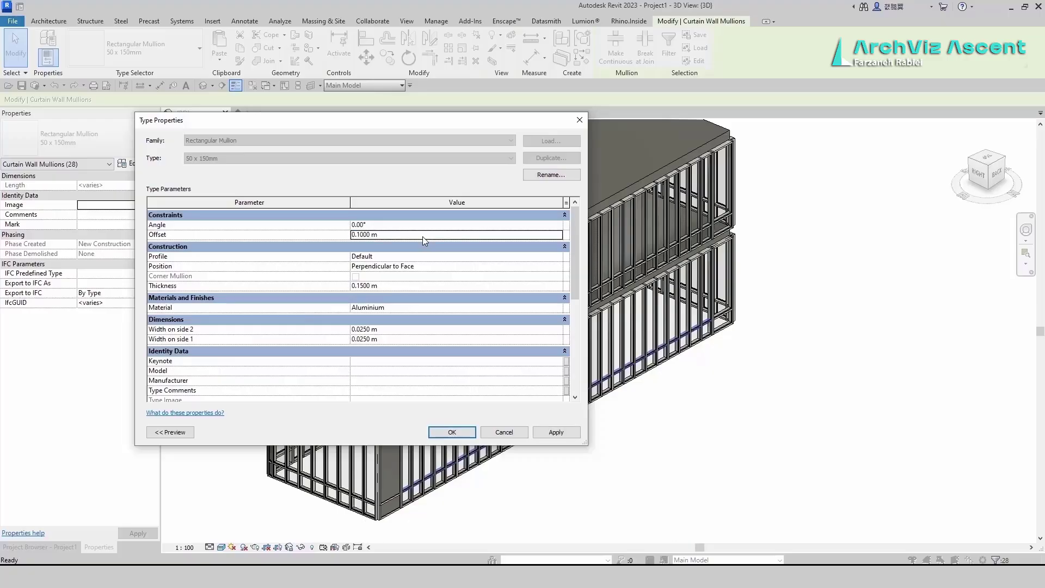
click(556, 431)
click(451, 432)
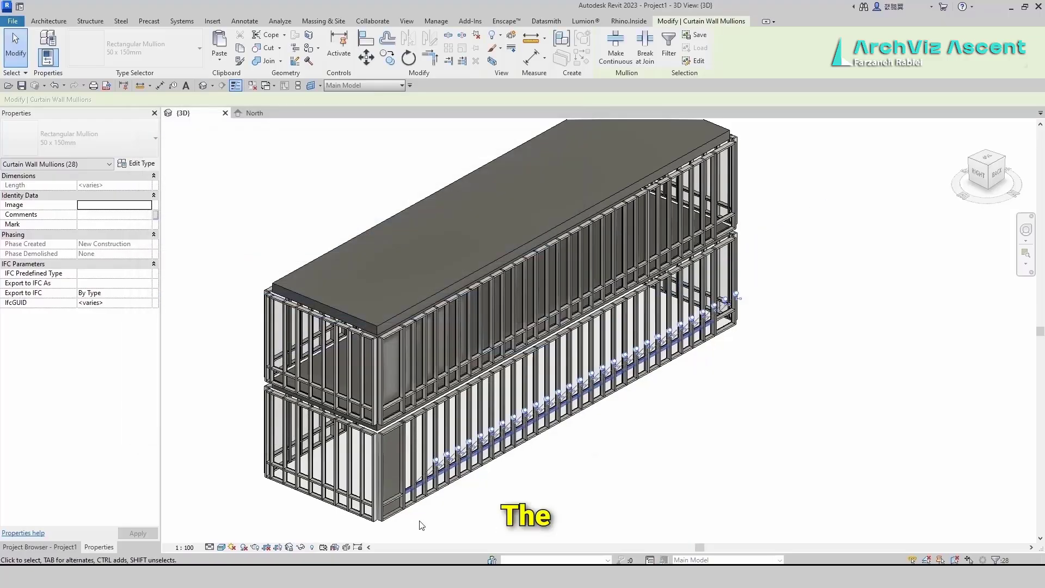
Undo the mullion offset change.
scroll(429, 466, up, 10)
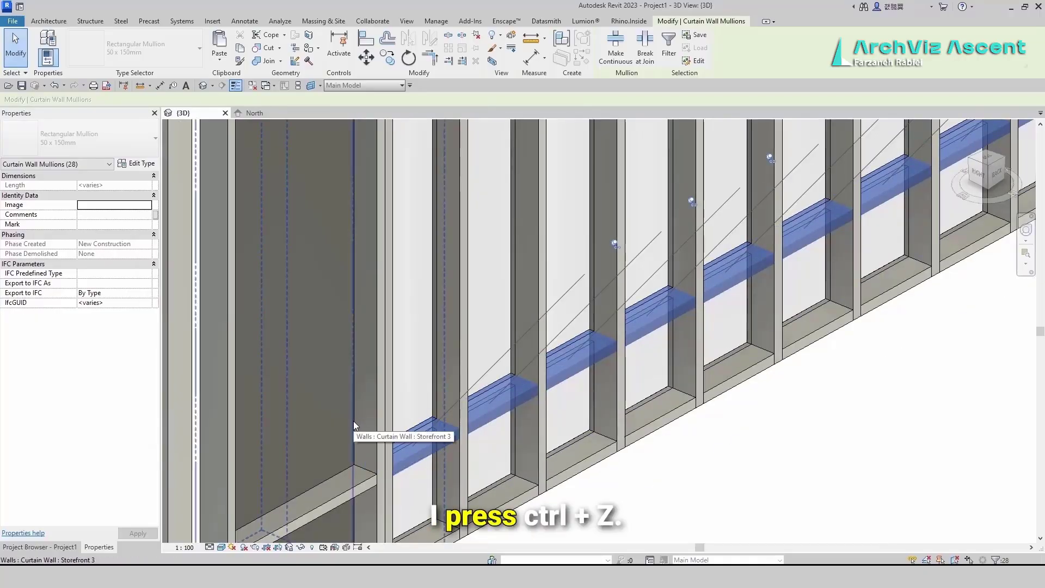
key(ctrl+z)
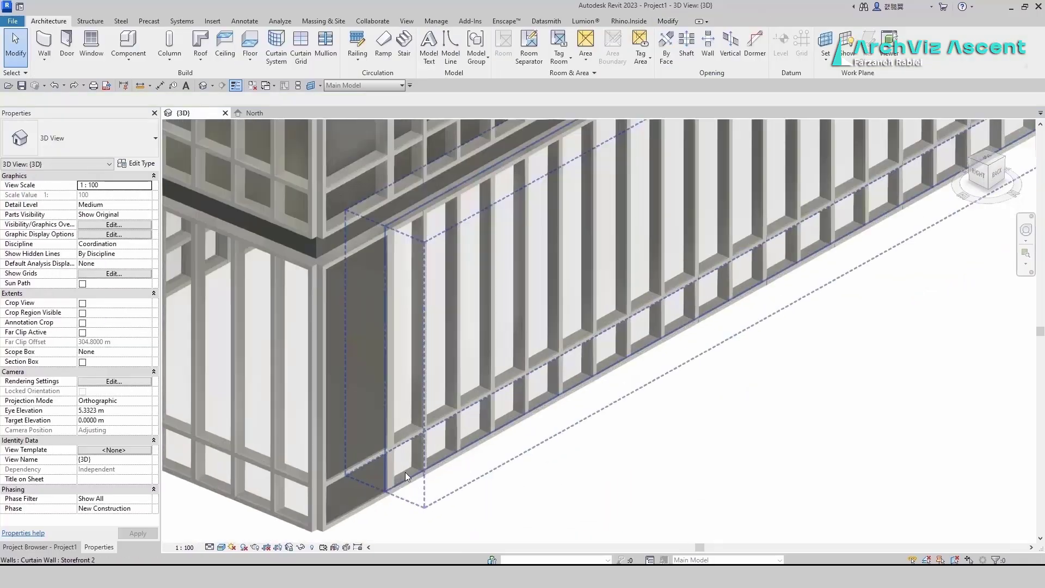
scroll(406, 477, up, 4)
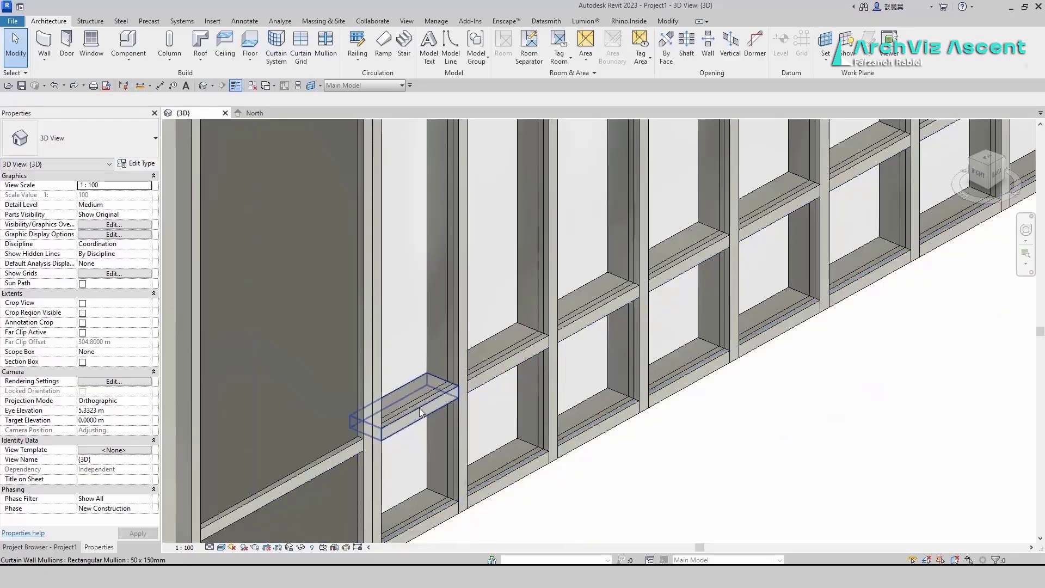
Set the Rectangular Mullion 50 x 150mm type's thickness to 0.05 m via the mullions on the lower Storefront 2 wall's horizontal gridline.
click(420, 412)
right_click(420, 412)
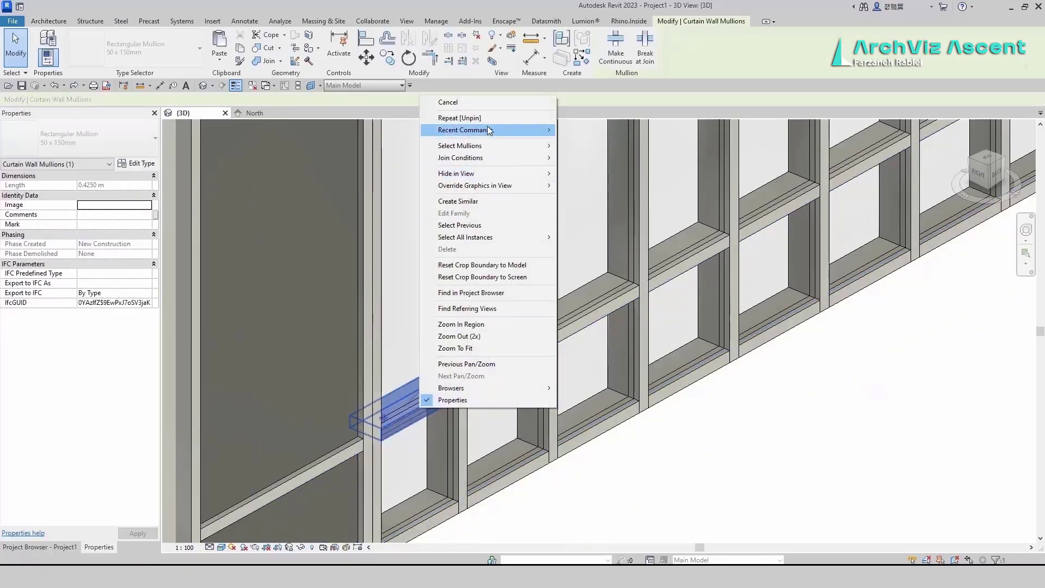
mouse_move(489, 145)
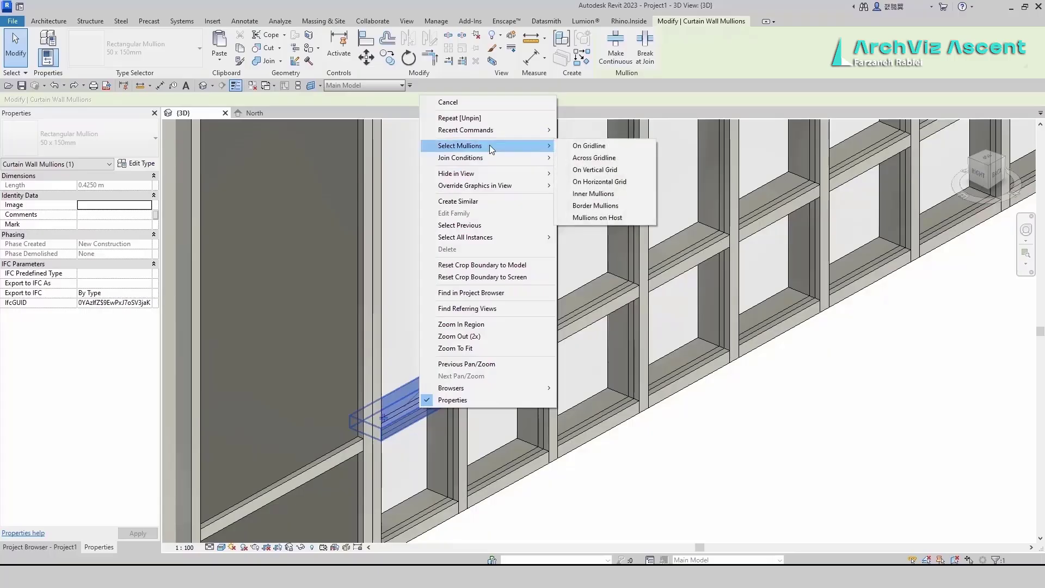
click(589, 146)
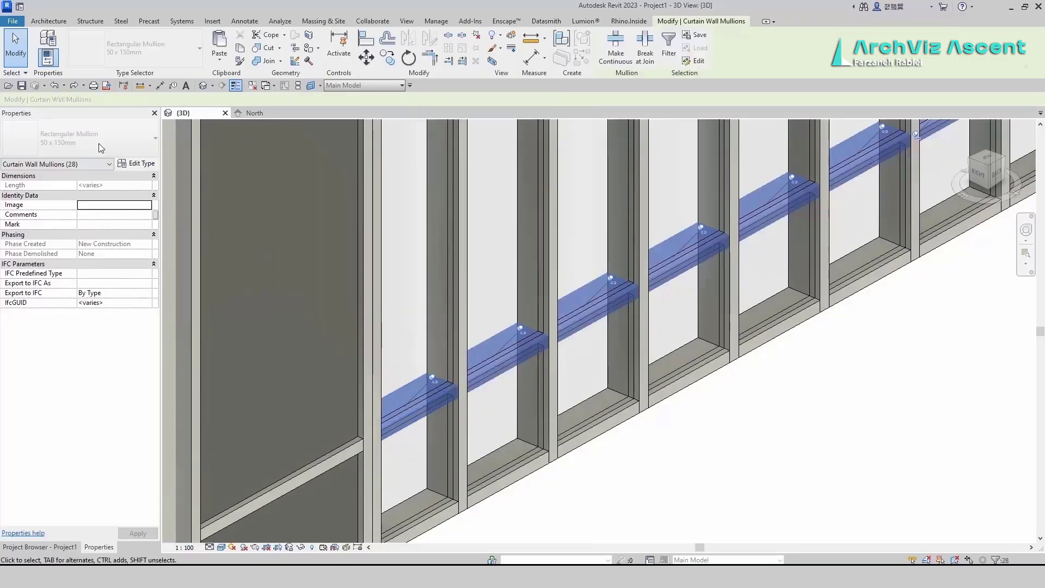
click(130, 164)
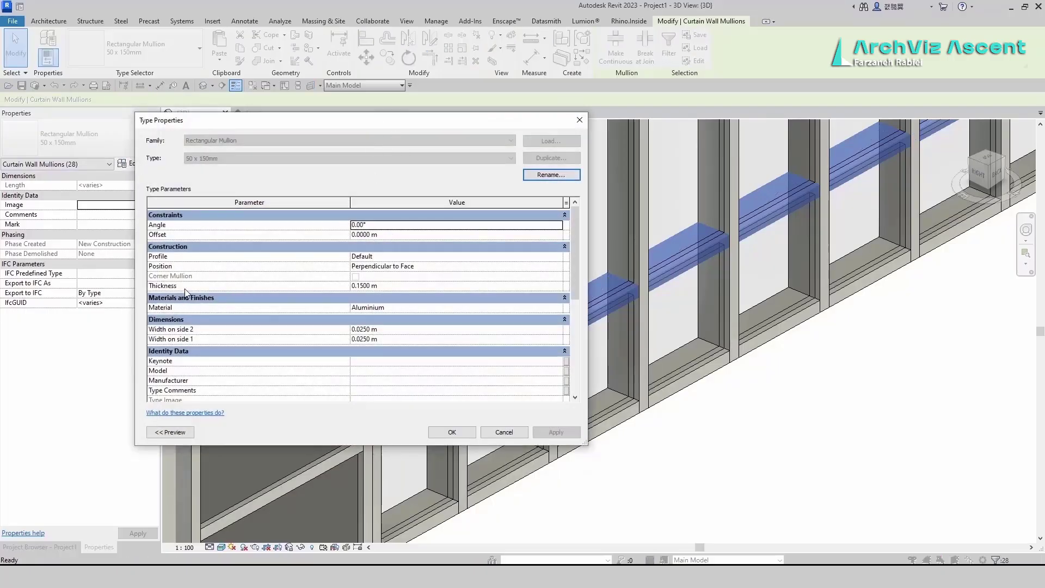
click(432, 285)
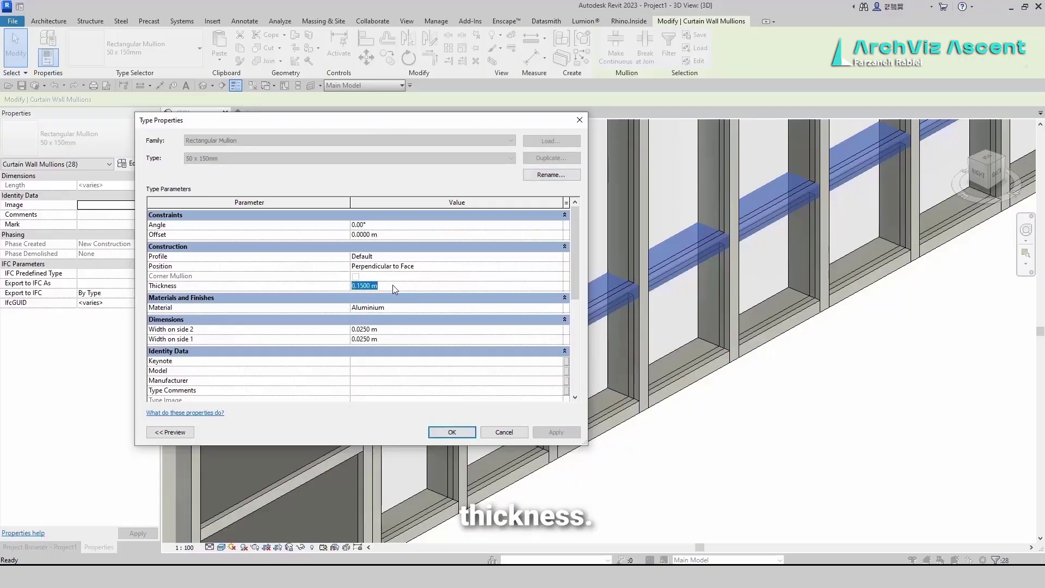
key(BackSpace)
text(0.05)
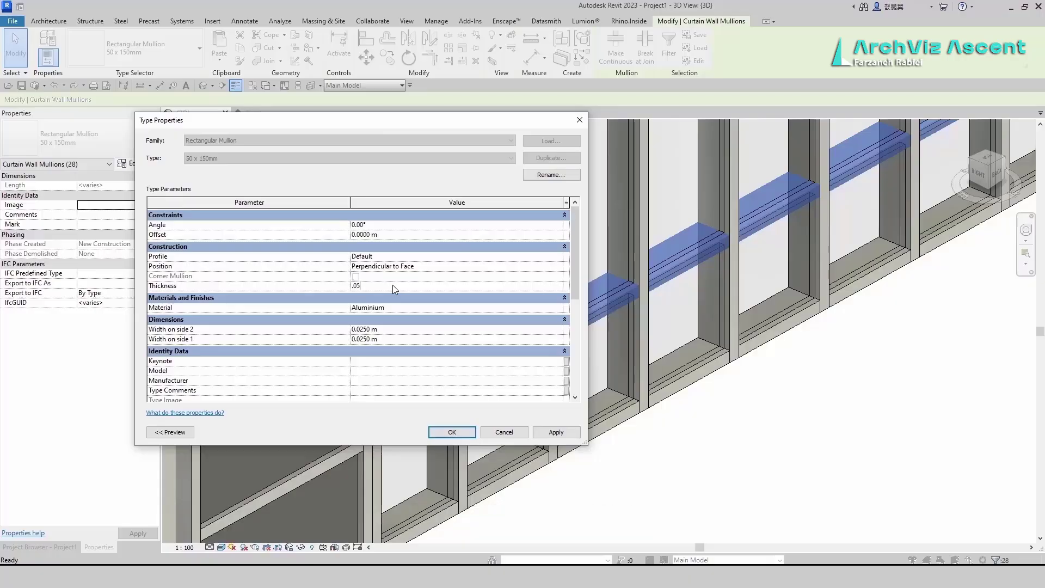
key(Return)
click(559, 435)
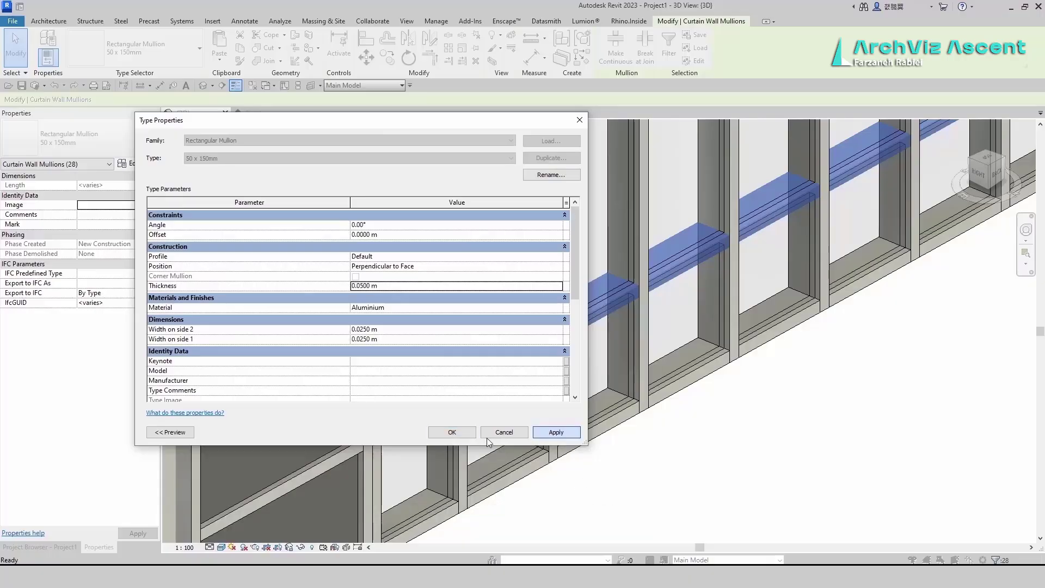
click(460, 433)
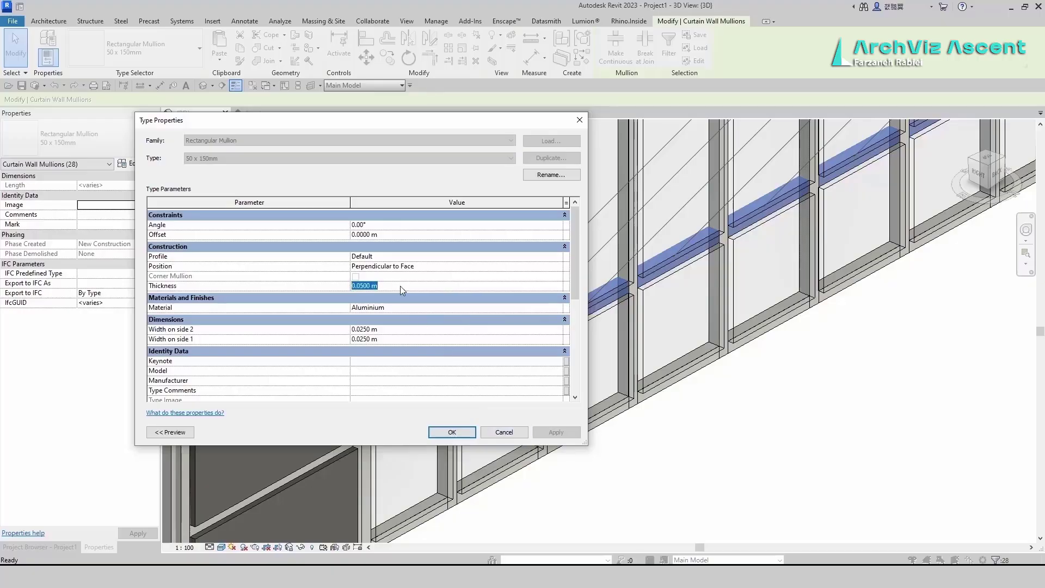
Set the Rectangular Mullion 50 x 150mm type's thickness to 0.1 m and accept the type properties.
text(0.1)
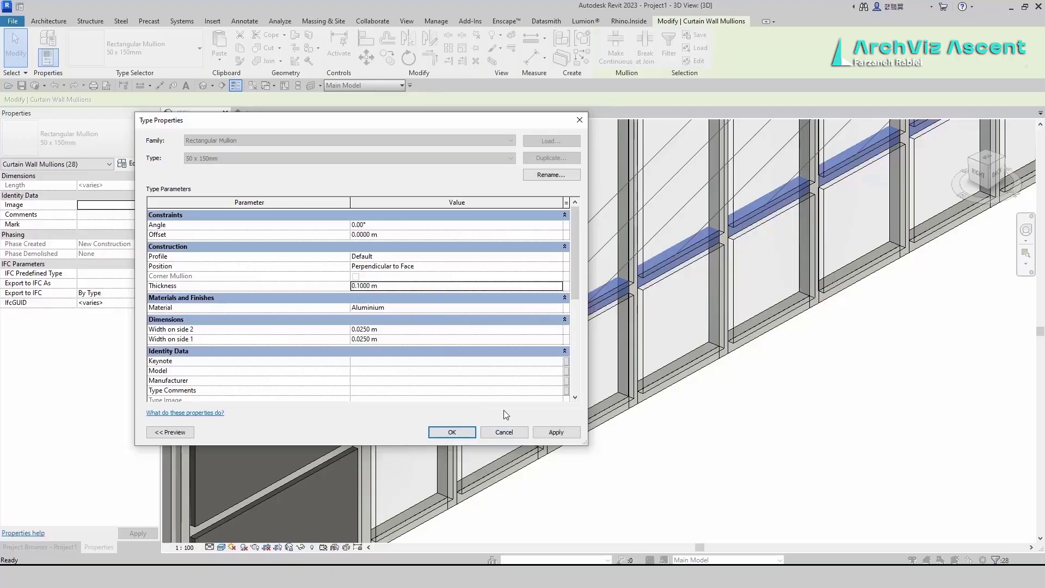
click(556, 433)
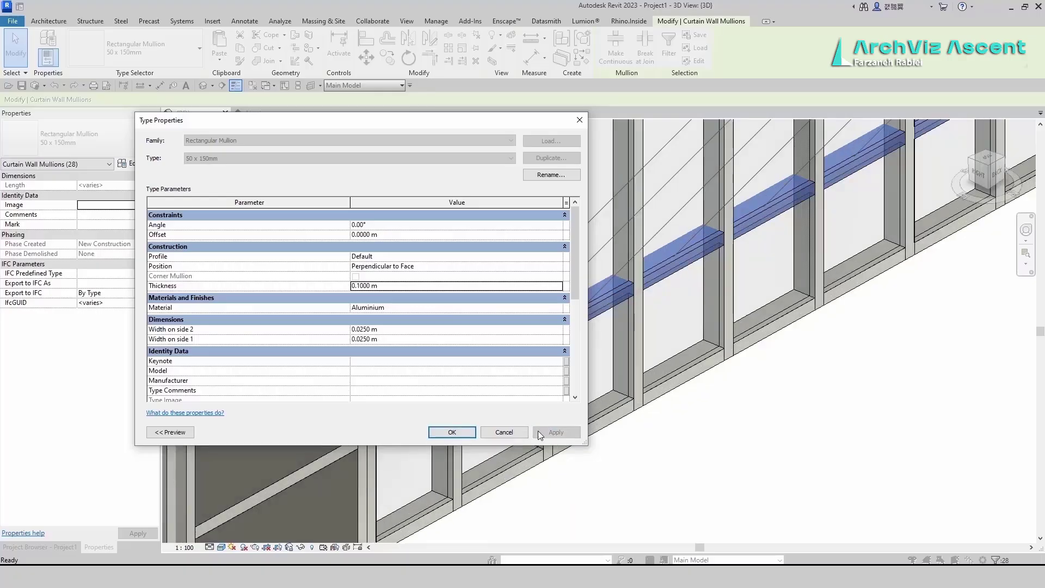
click(452, 432)
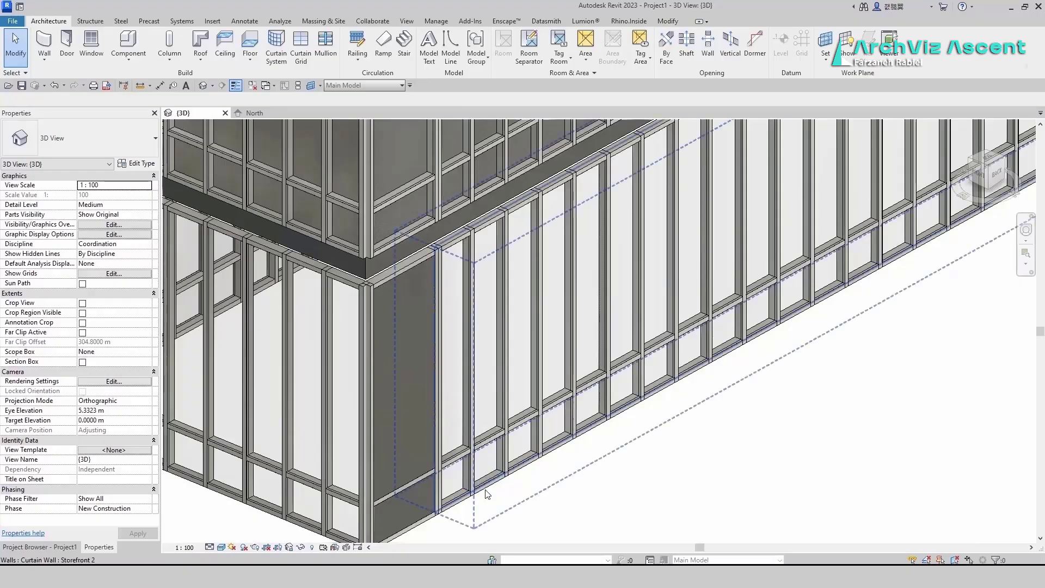
Change the Storefront 2 curtain wall type's interior horizontal mullions to Rectangular Mullion : 30mm Square.
click(479, 421)
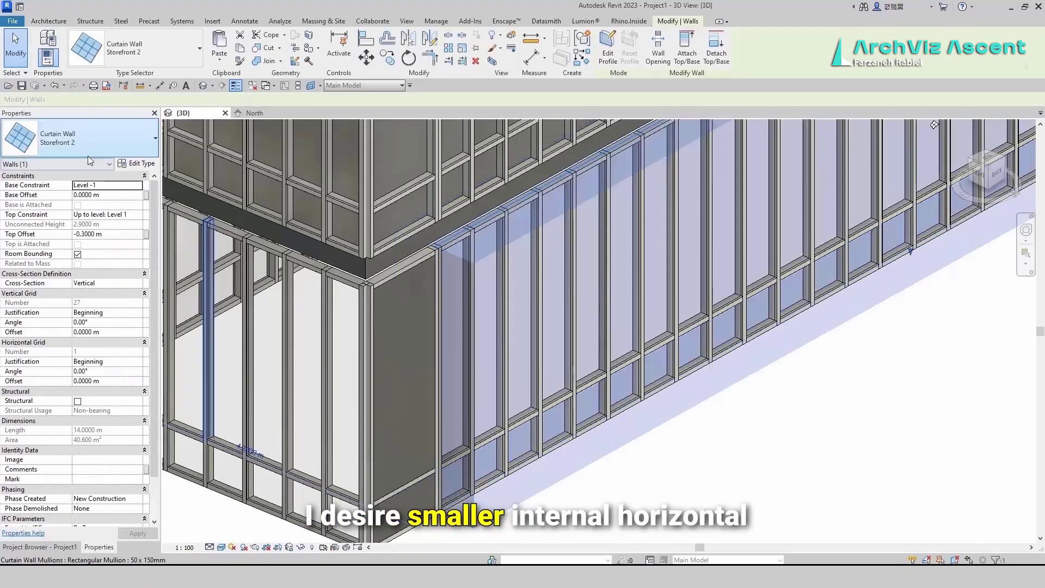
click(139, 163)
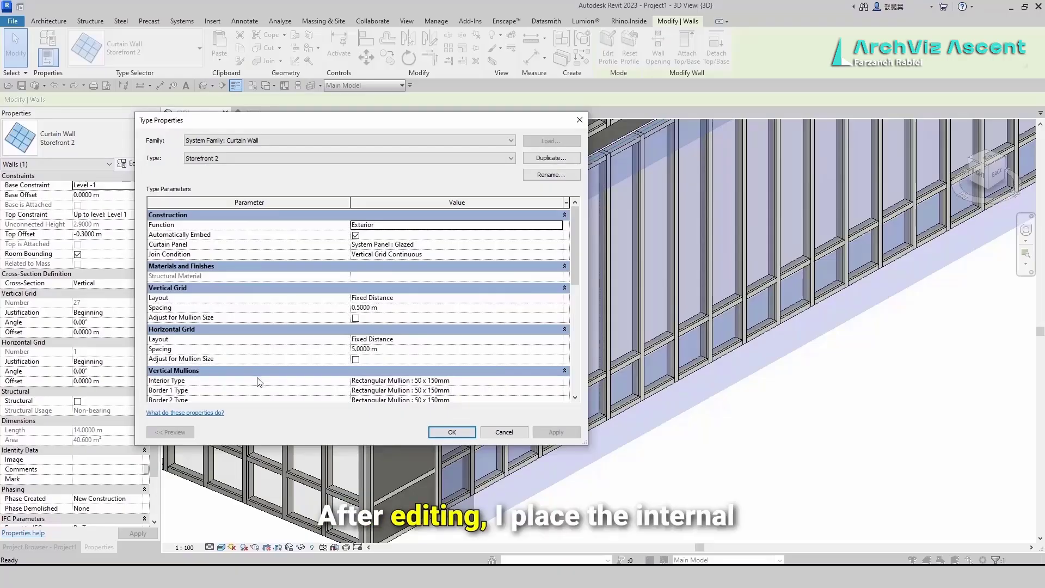
scroll(257, 376, down, 2)
scroll(158, 325, down, 2)
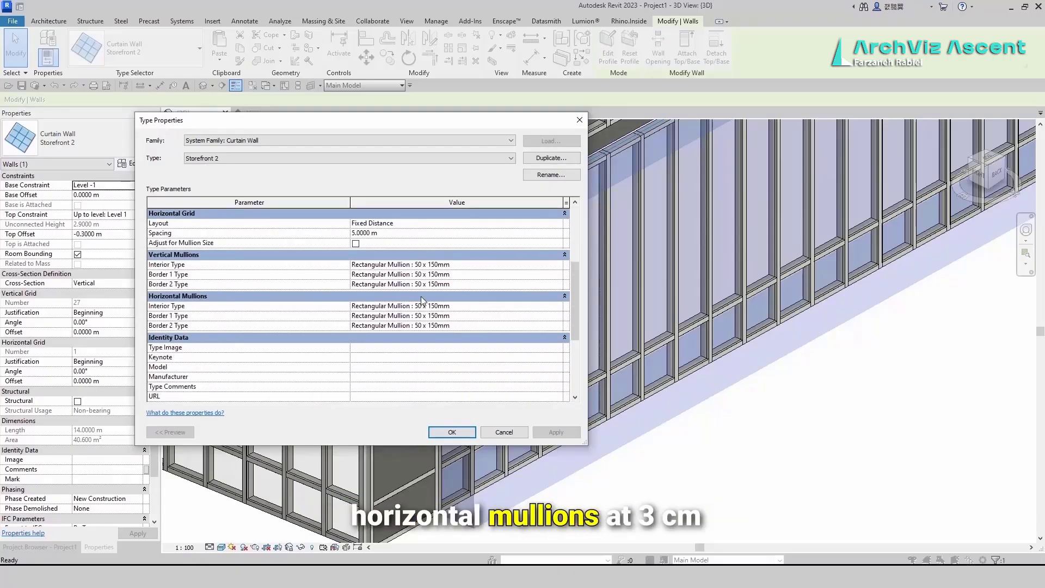
click(558, 307)
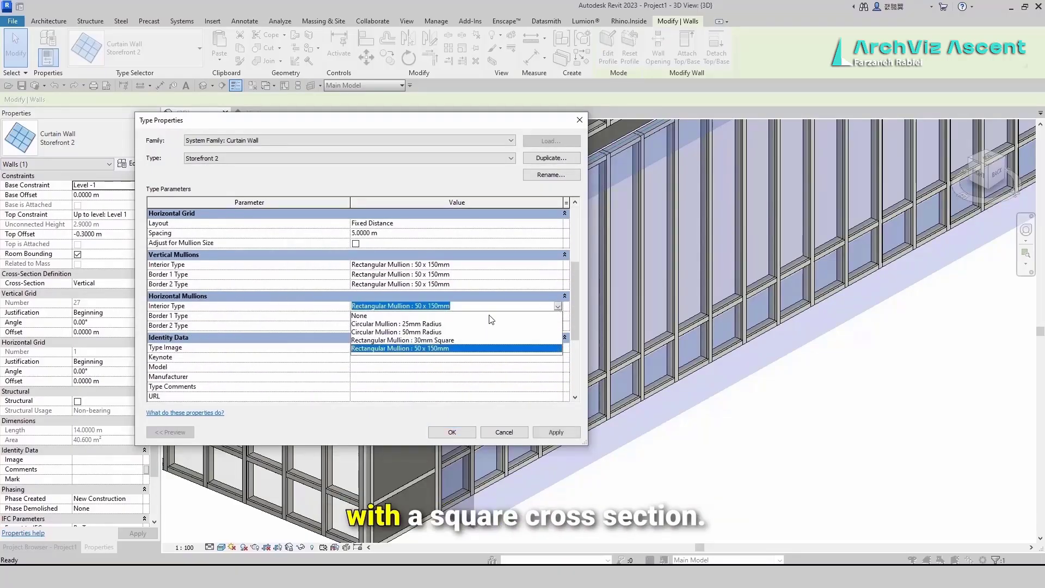
click(419, 341)
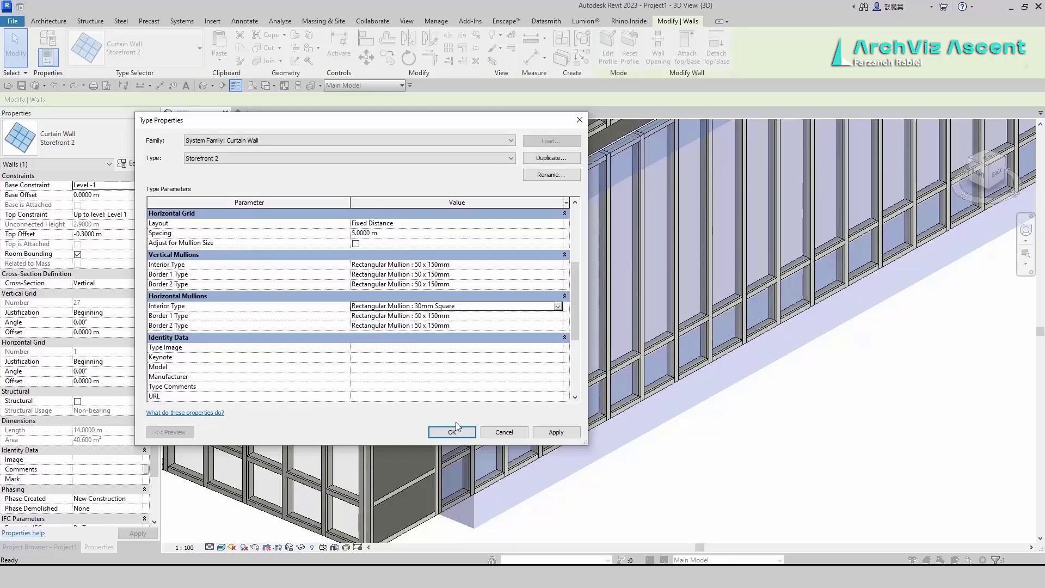
click(454, 435)
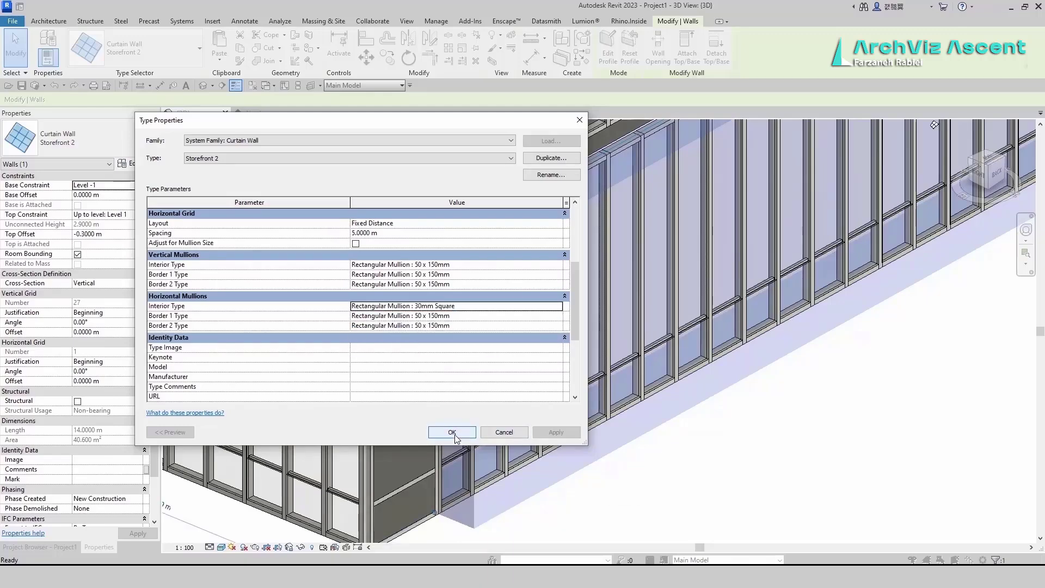
key(Escape)
Select all mullions on the lower Storefront 2 wall's horizontal gridline and apply a 0.03 m offset to their 30mm Square type.
scroll(427, 478, up, 10)
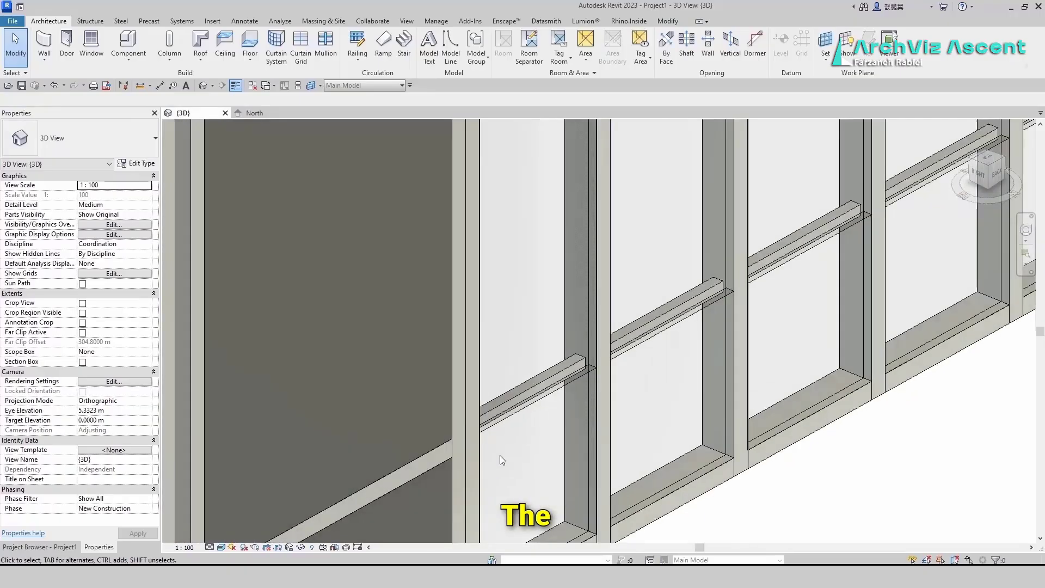
click(579, 368)
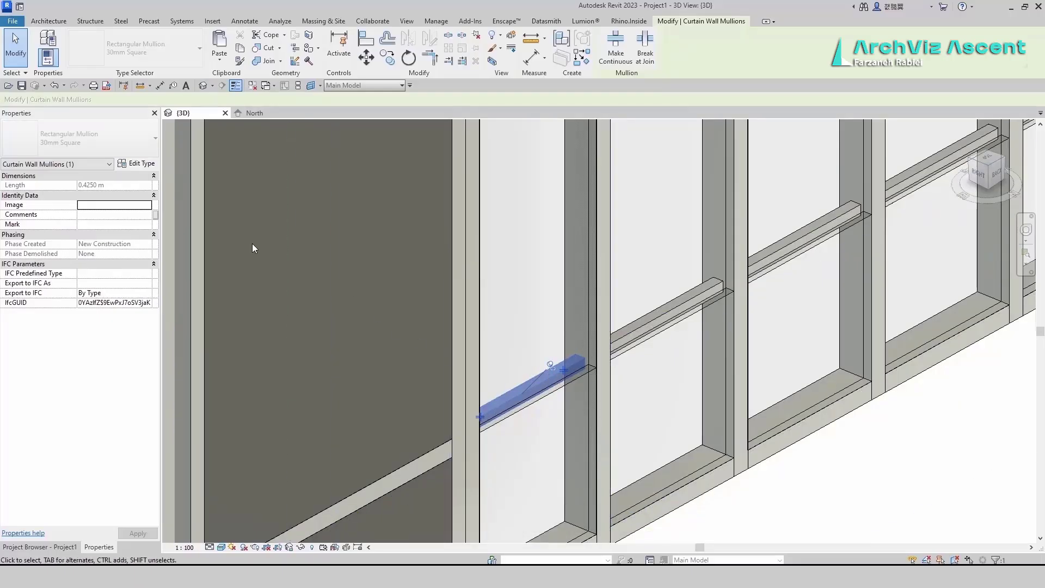
right_click(544, 390)
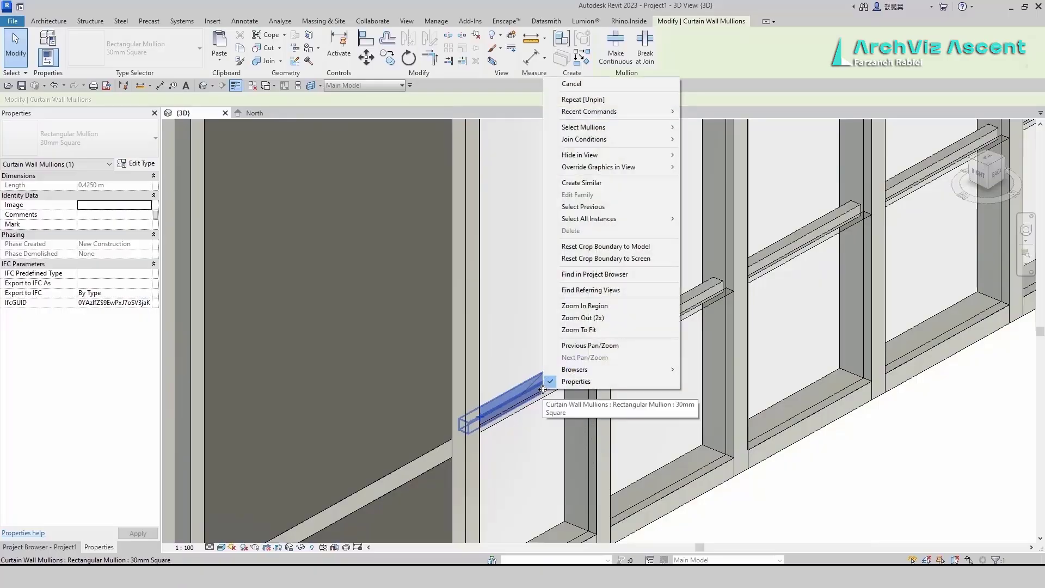
mouse_move(606, 128)
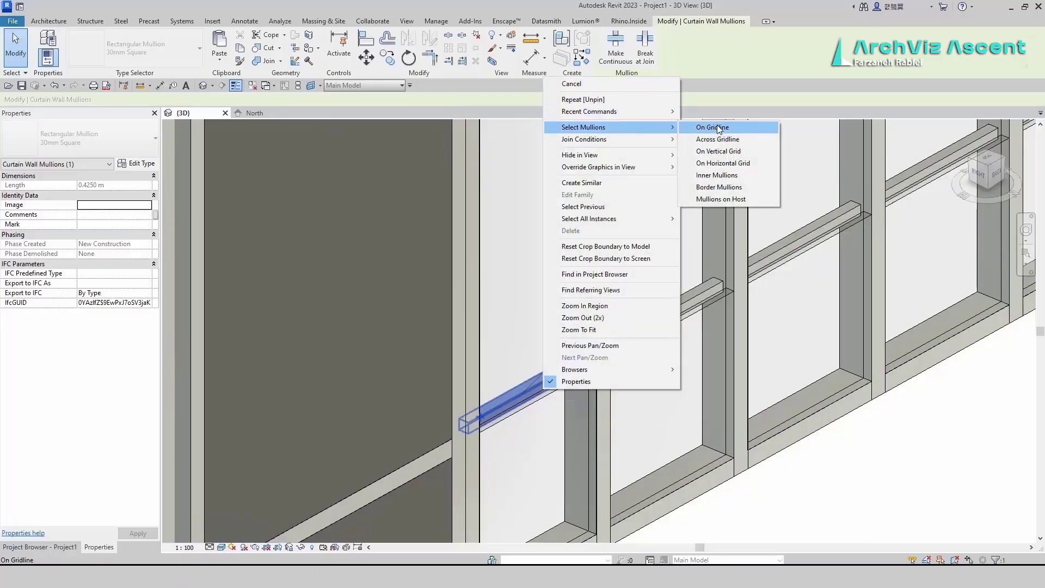
click(702, 127)
click(128, 164)
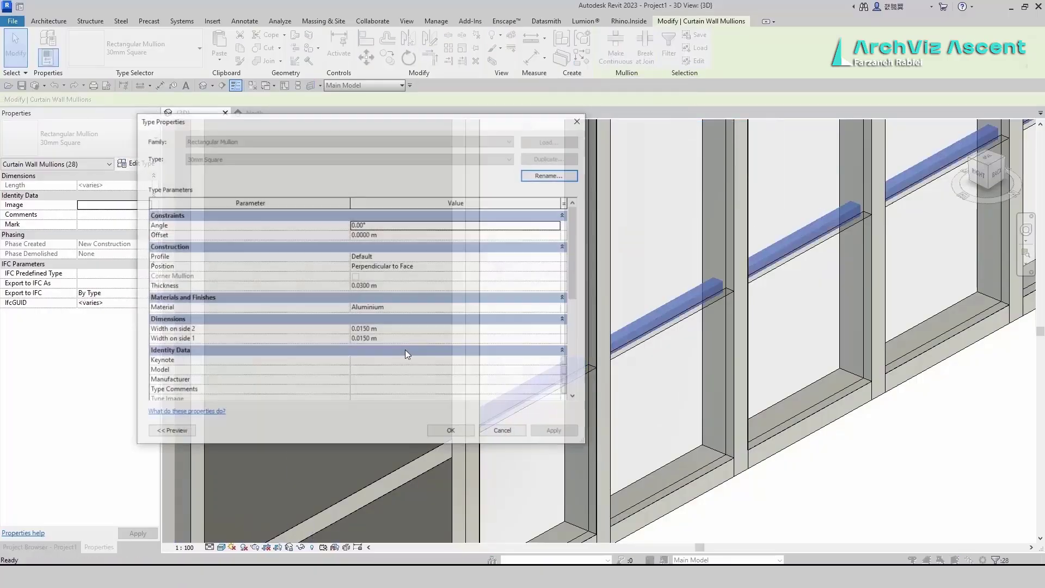
click(328, 232)
text(.03)
key(Return)
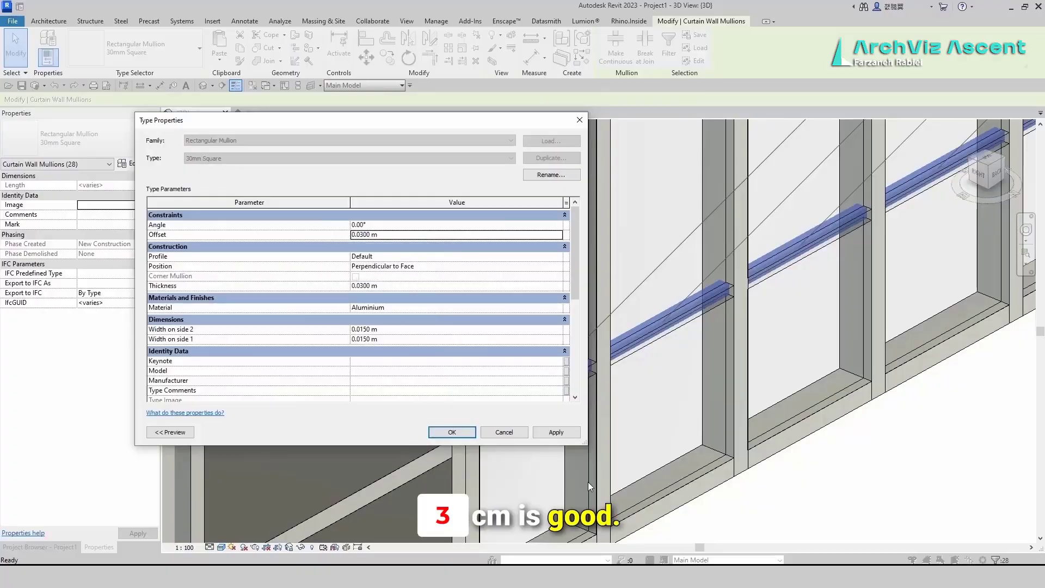
click(555, 433)
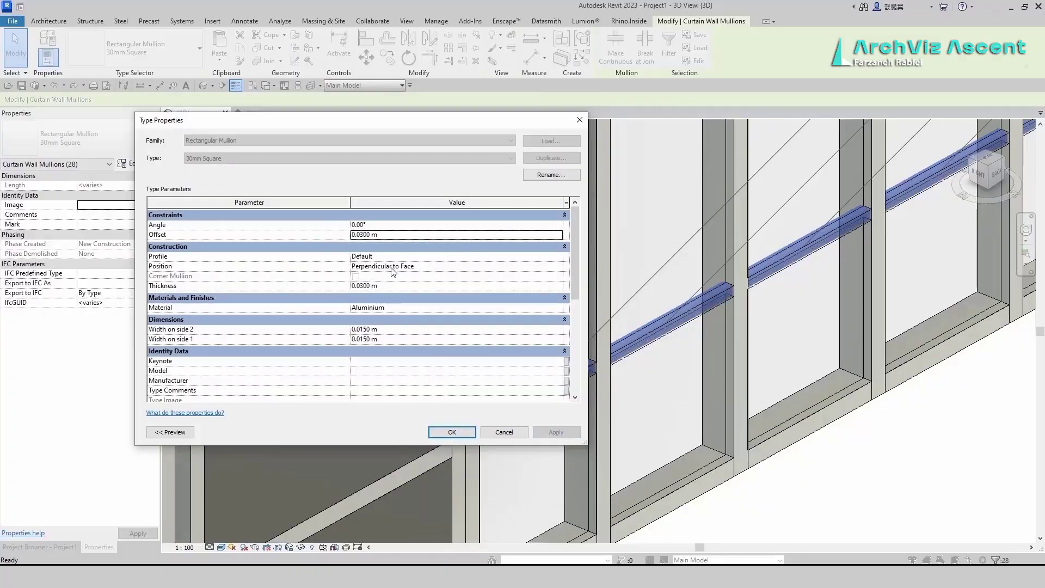
Set the 30mm Square mullion type's thickness to 0.05 m and apply it.
click(391, 286)
text(.0)
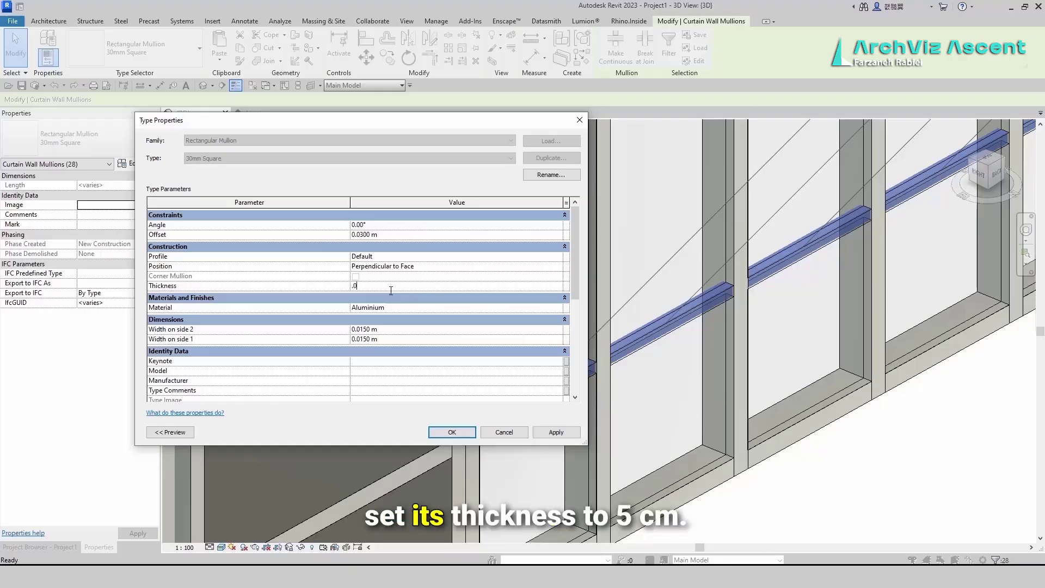
text(5)
key(Return)
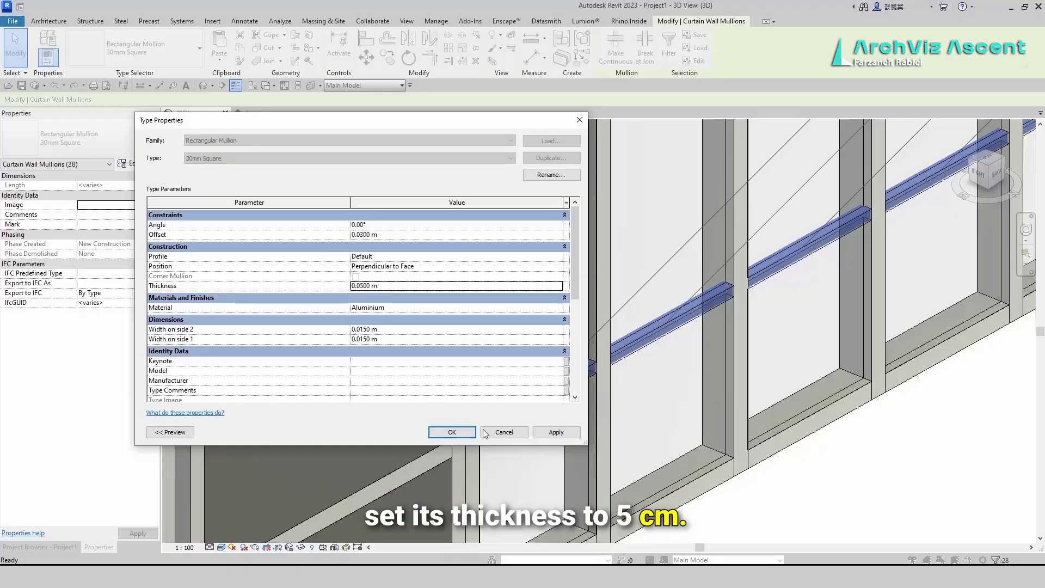
click(556, 432)
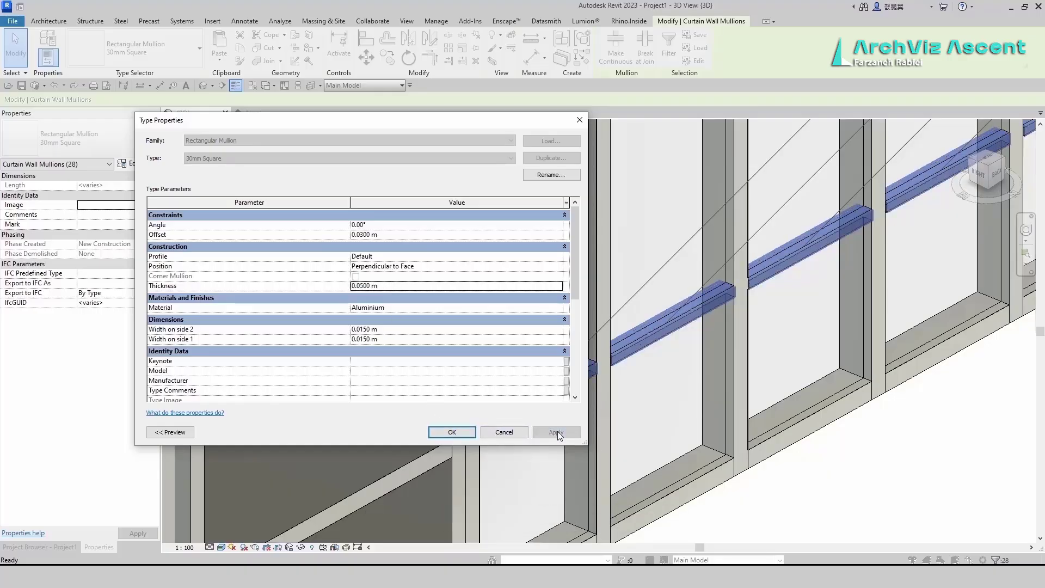
Set the 30mm Square mullion type's width on side 1 to 0.005 m and apply it.
click(385, 235)
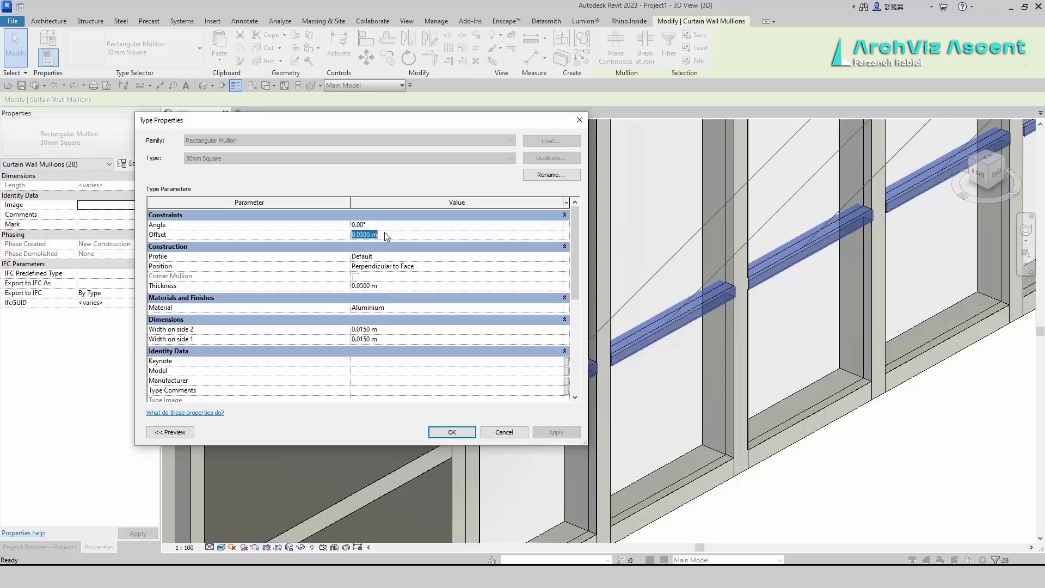
click(388, 339)
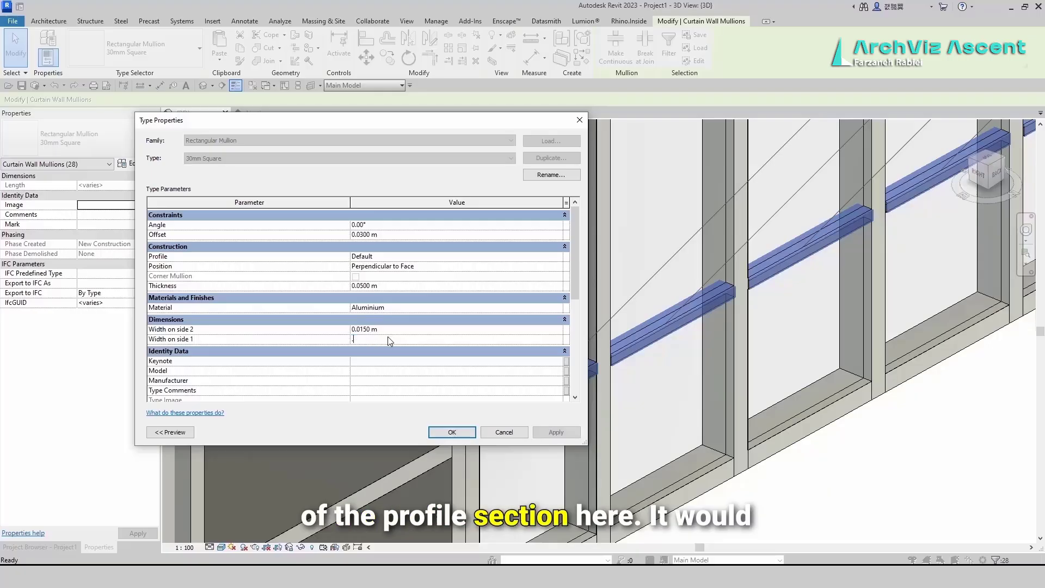
text(.)
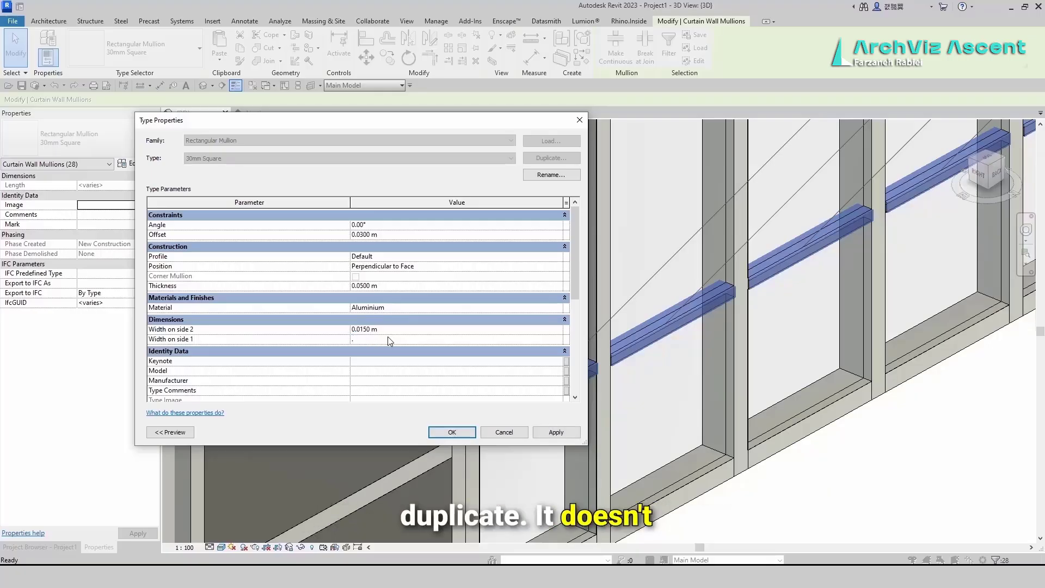
text(0)
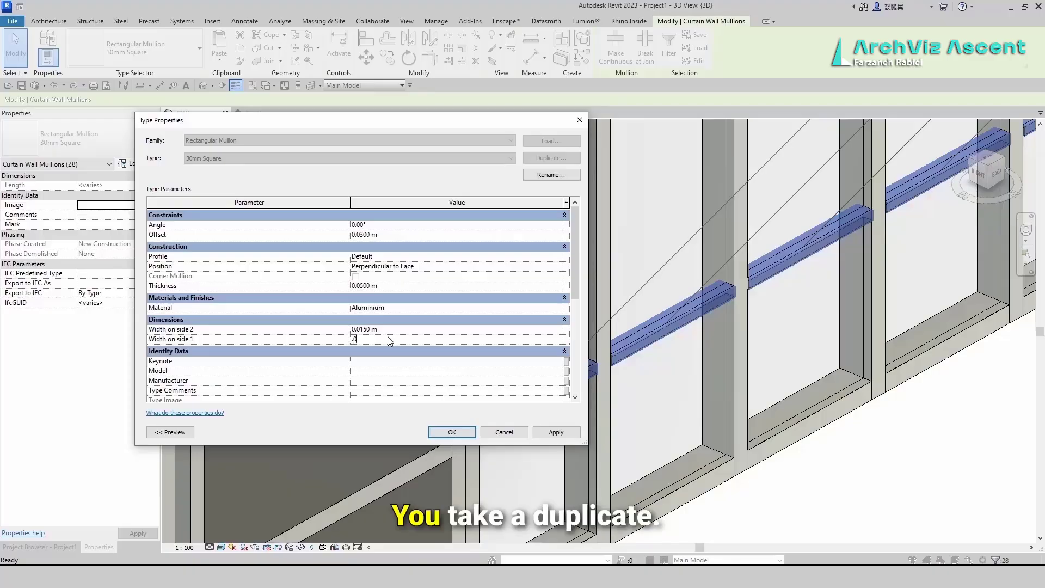
text(0)
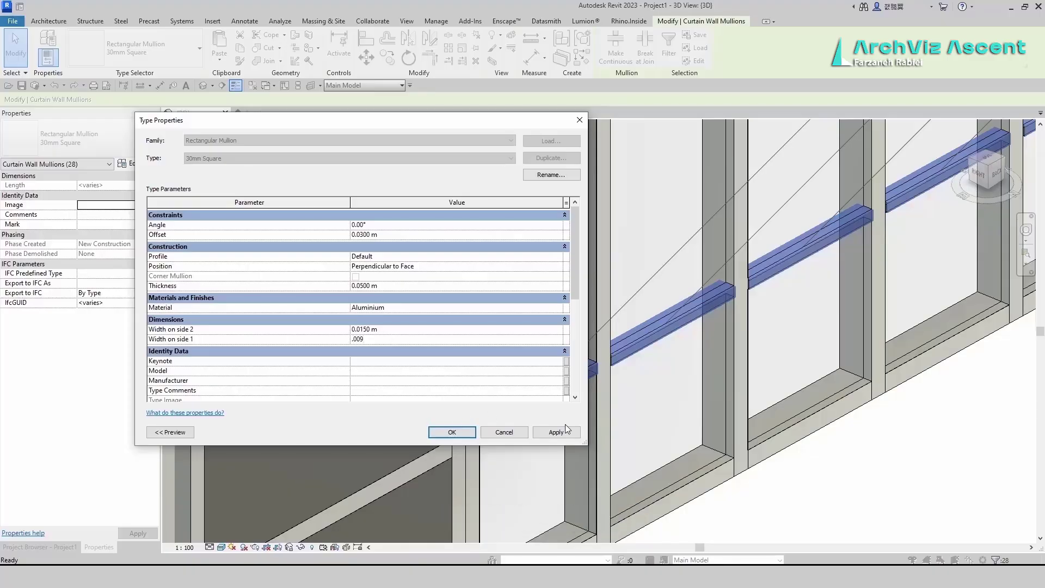
click(566, 433)
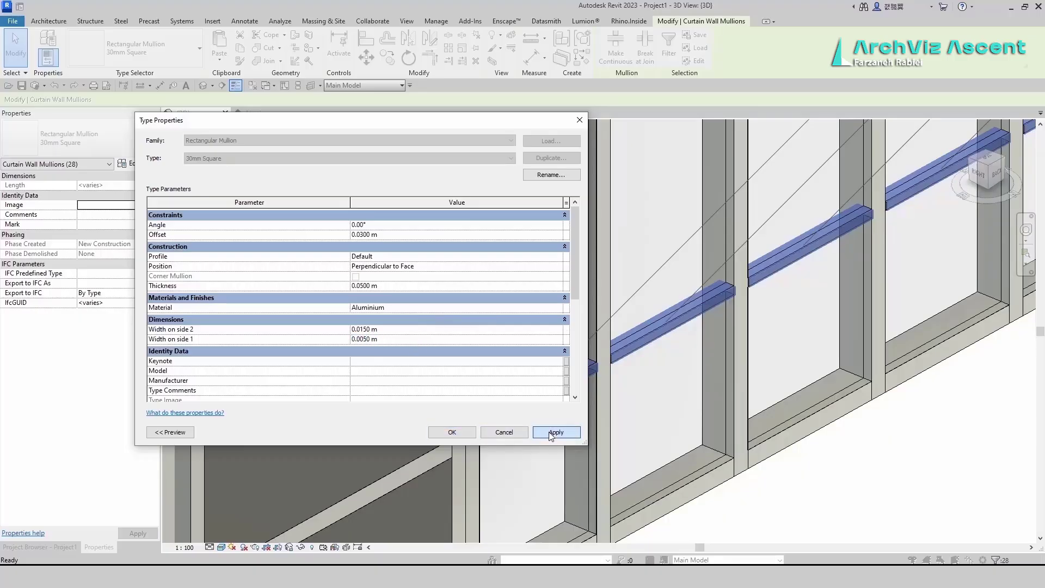
click(550, 433)
Set the 30mm Square mullion type's width on side 2 to 0.01 m and deselect the mullions.
click(394, 330)
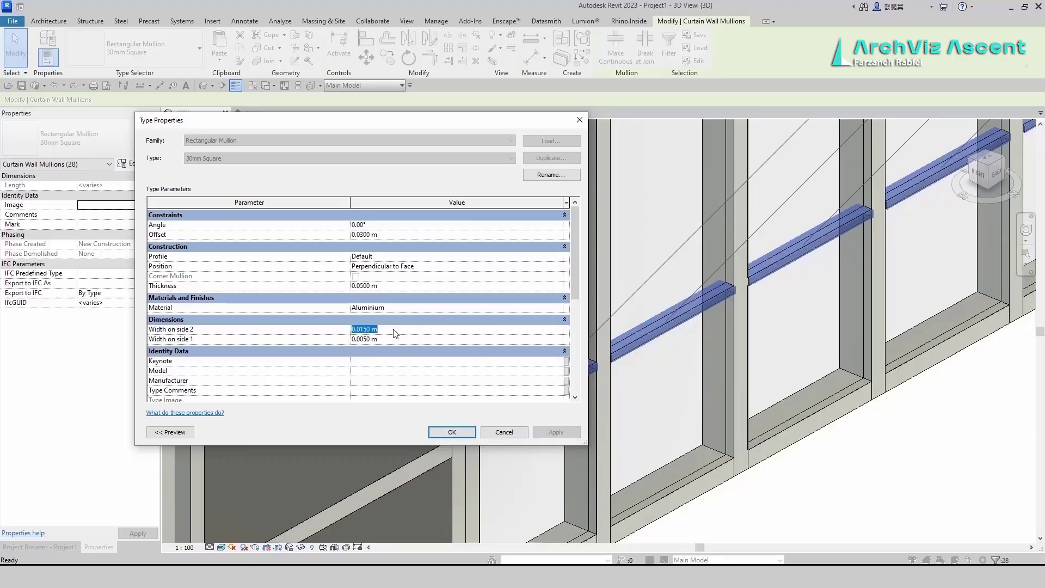
click(394, 324)
click(392, 322)
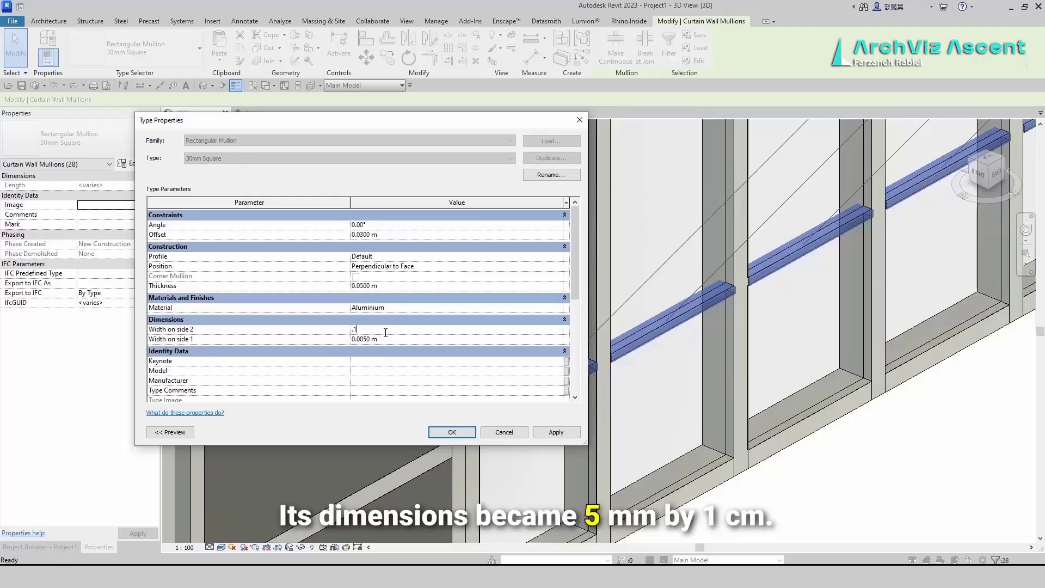
click(549, 434)
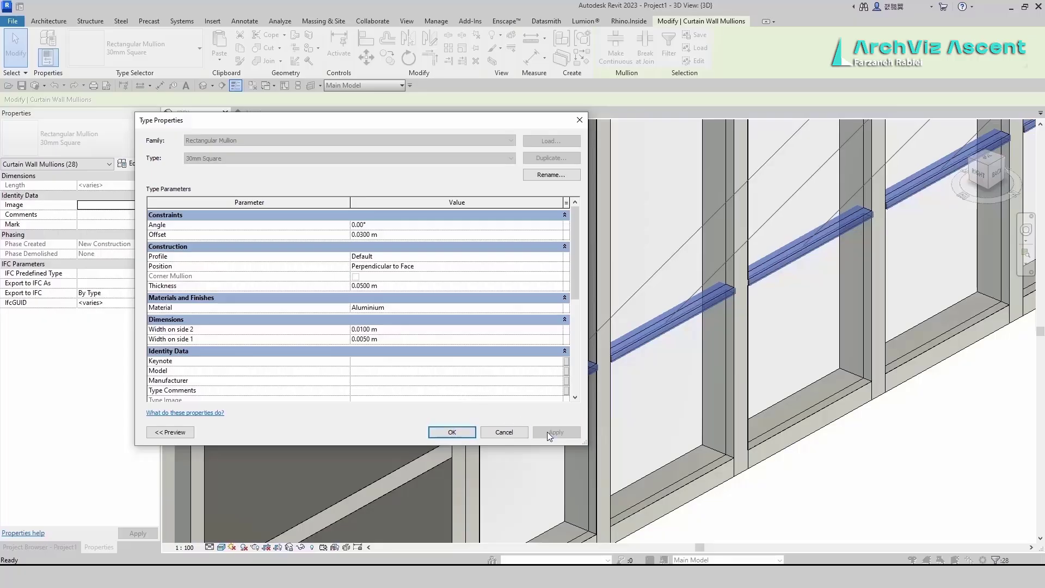
click(463, 433)
scroll(632, 401, down, 4)
click(700, 459)
scroll(511, 441, up, 4)
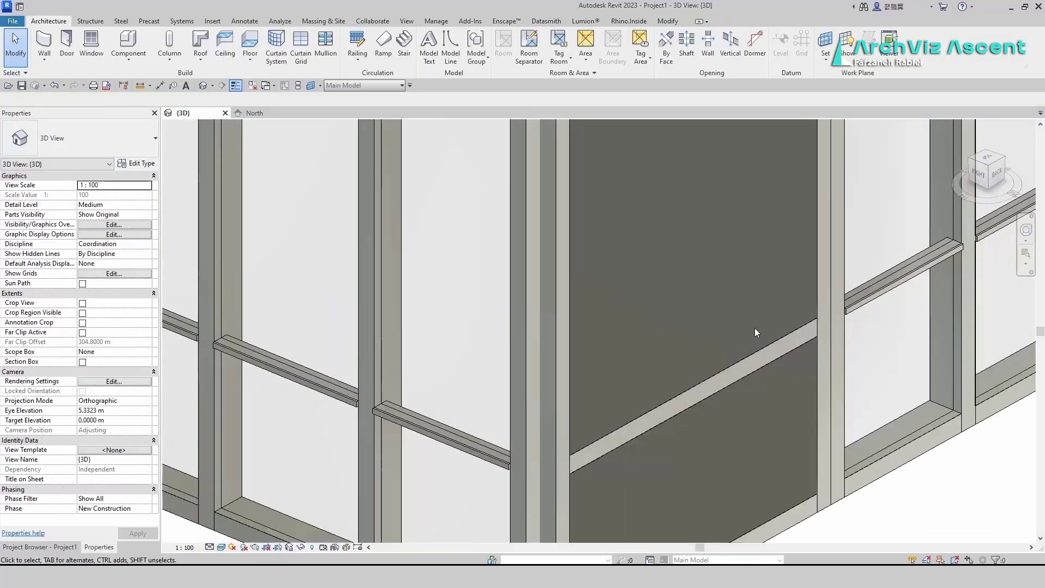
Set the 50 x 150mm type of the dark corner panel's horizontal mullion to 0.01 m width on side 2 and 0.005 m on side 1.
click(808, 325)
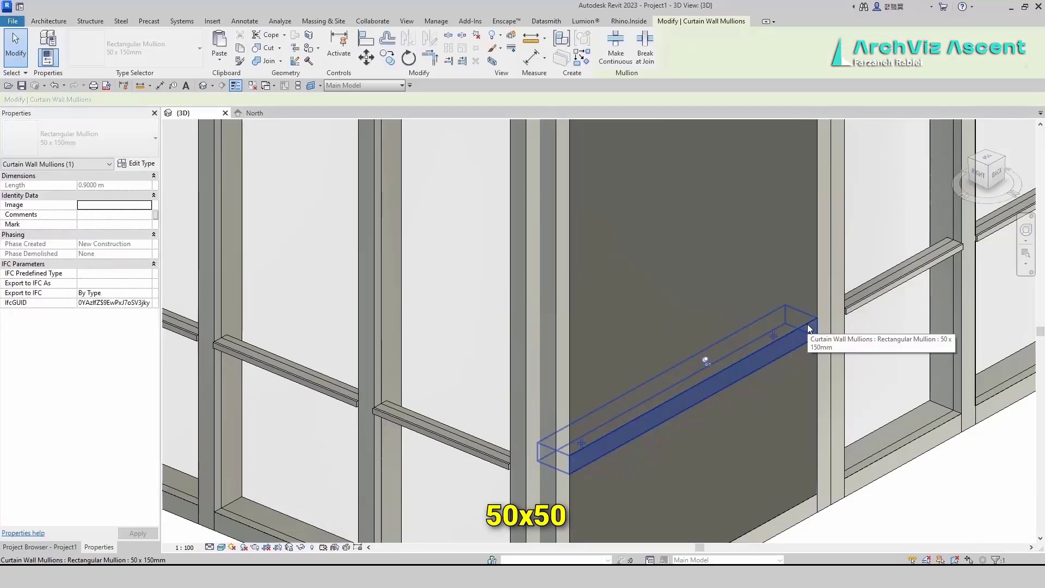
click(136, 163)
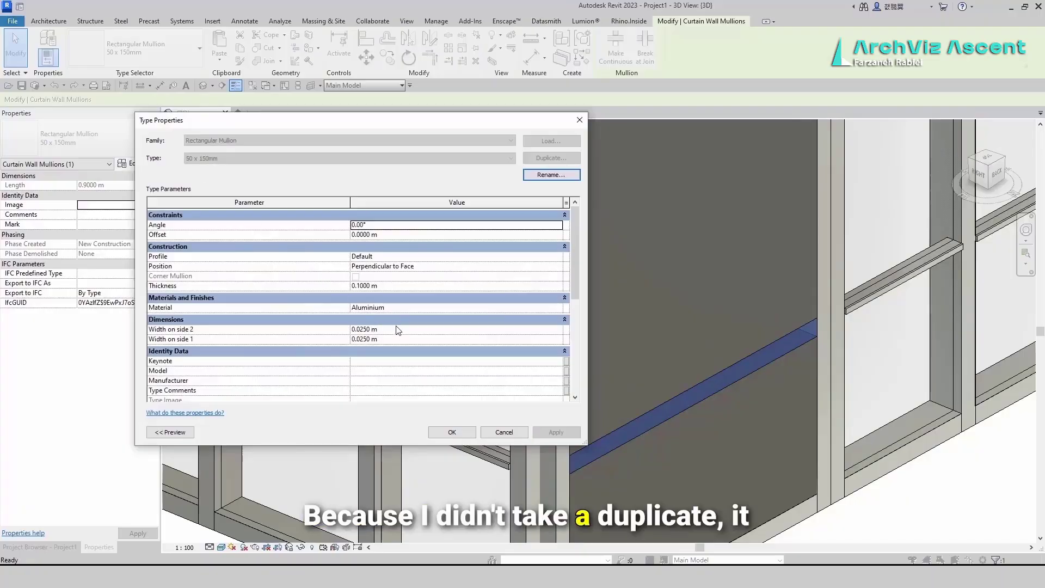
click(397, 286)
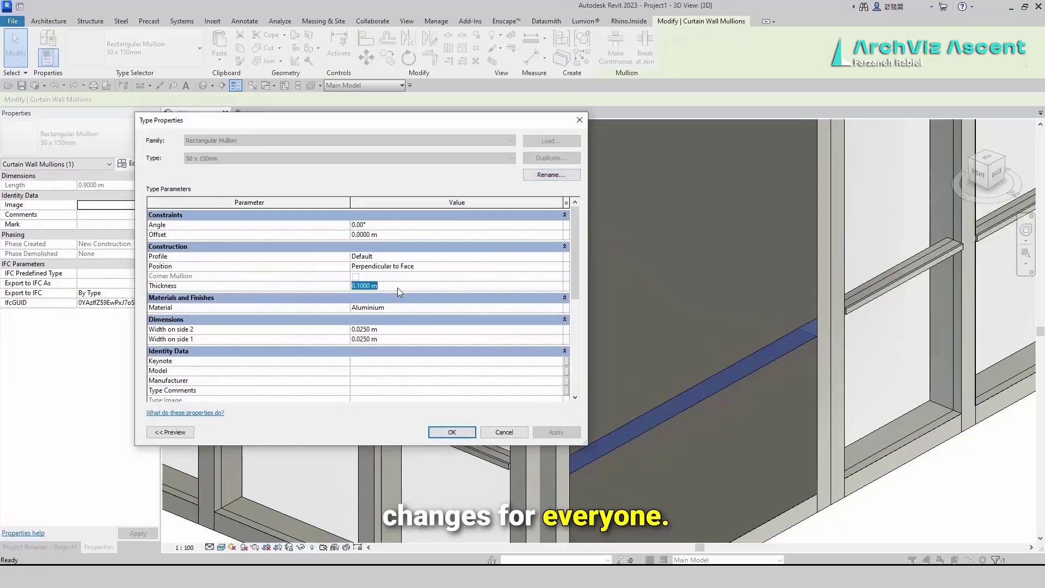
text(.15)
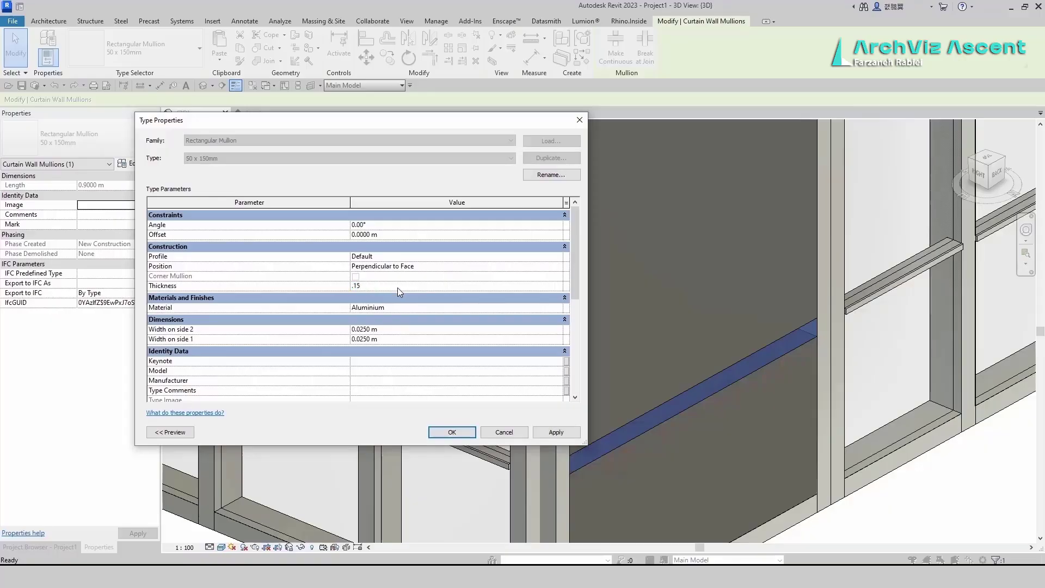
click(401, 330)
text(.009)
key(BackSpace)
text(5)
key(Return)
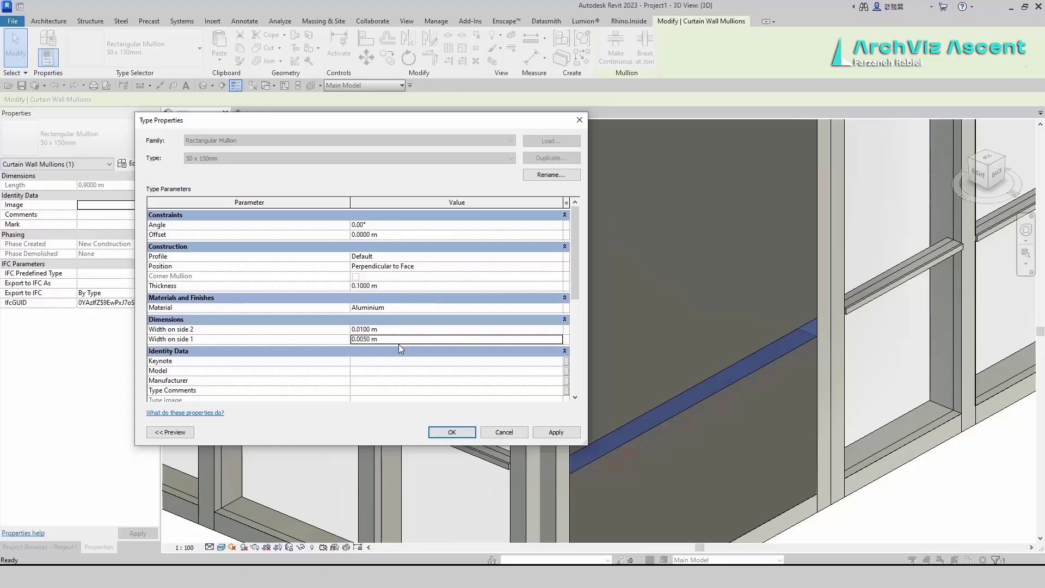
click(559, 437)
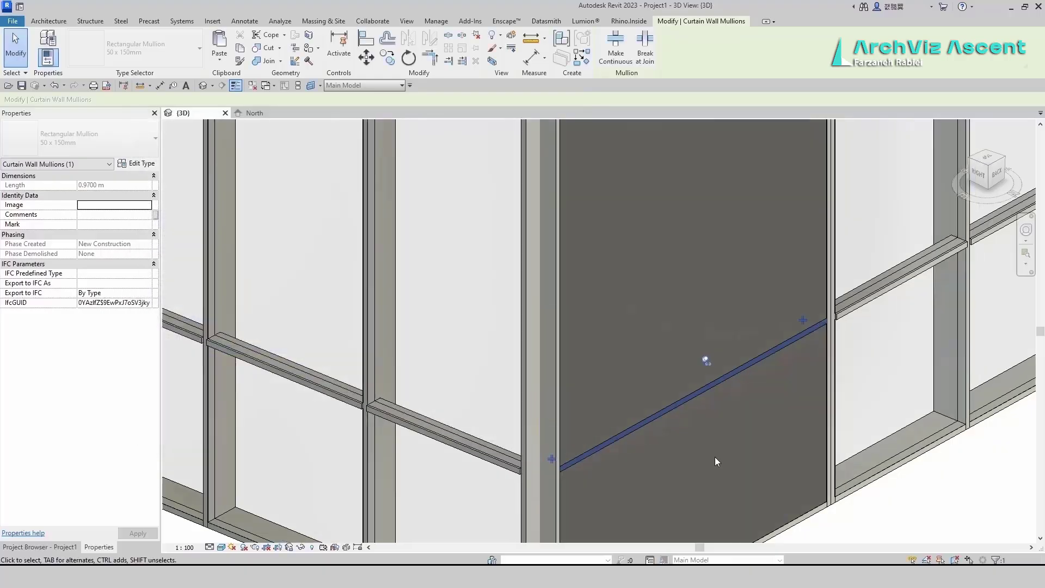
Try offsets of 0.03 m and 0.02 m for the 50 x 150mm mullion type, and settle on 0.01 m.
click(136, 164)
text(0.03)
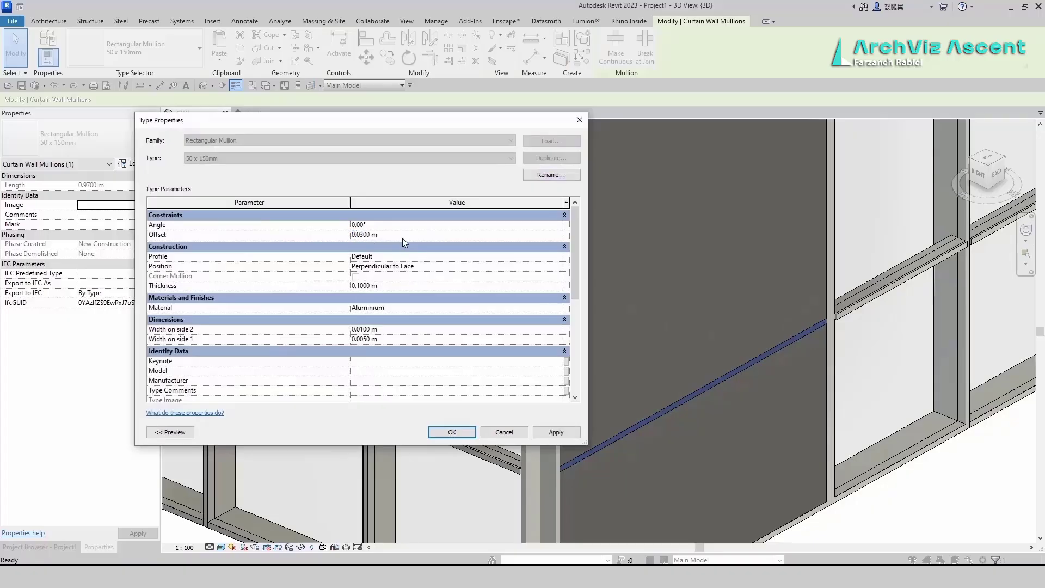
click(553, 433)
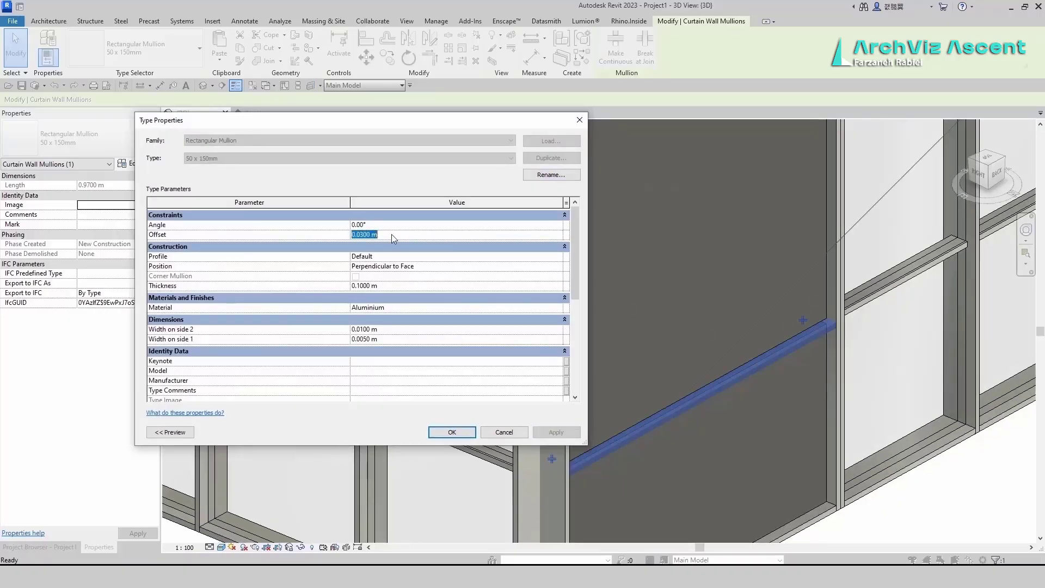
text(0.02)
click(452, 433)
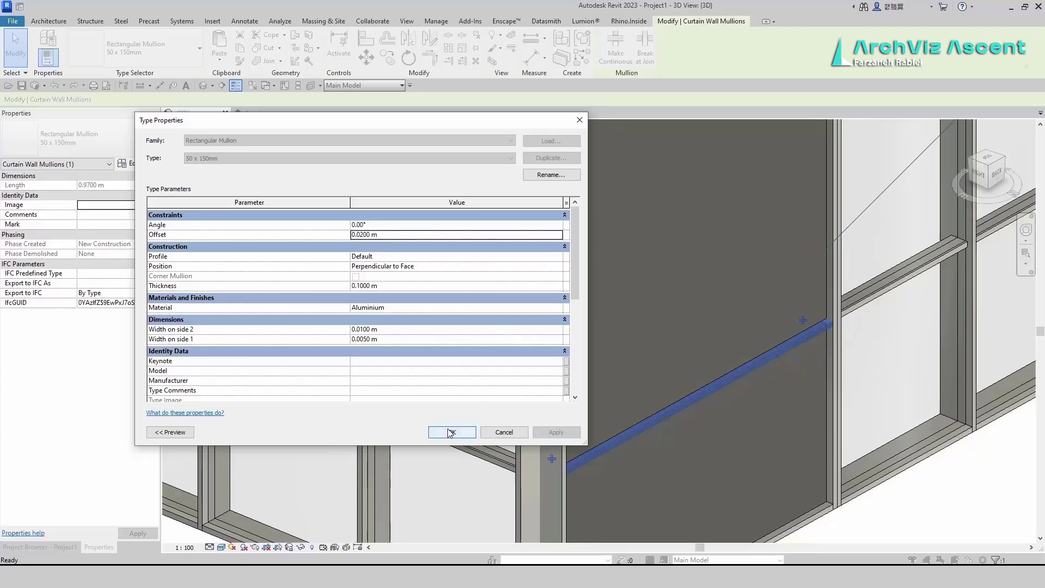
text(0.01)
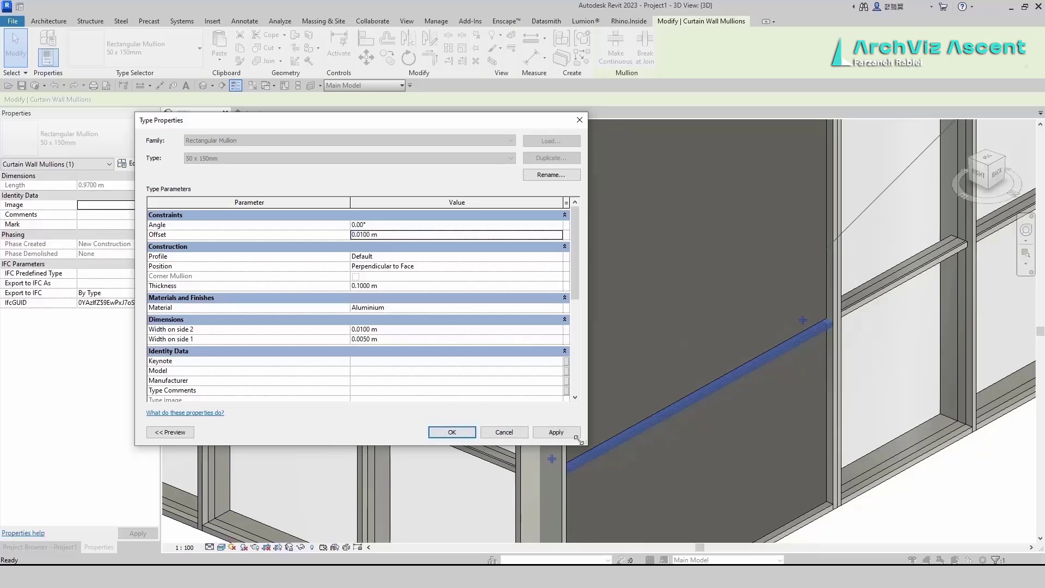
click(464, 434)
scroll(606, 423, down, 5)
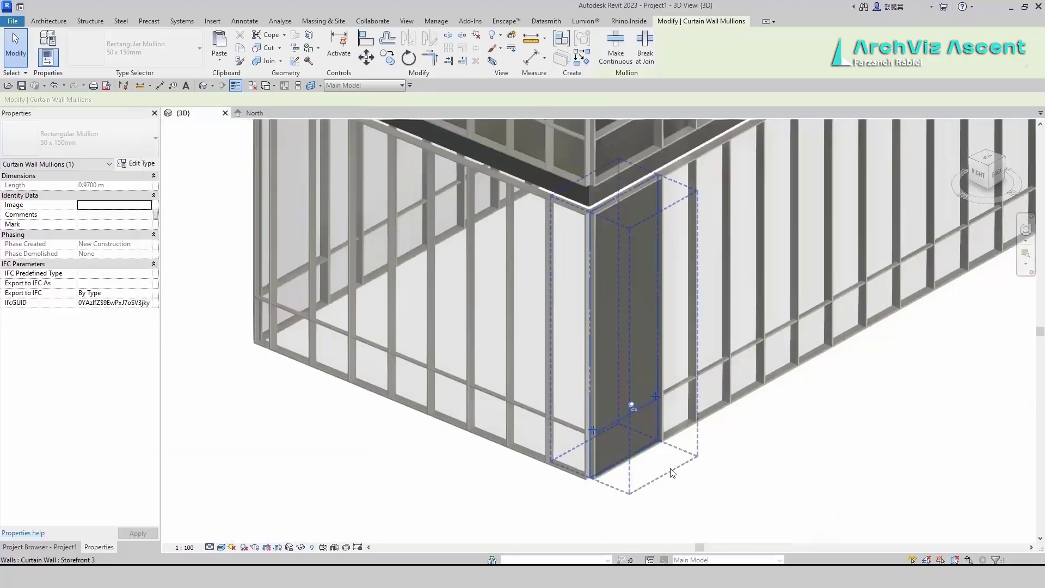
click(669, 501)
Check the facade reference photo, then unpin the lower glazed panel next to the dark corner panel and change it to System Panel Solid.
scroll(610, 240, up, 3)
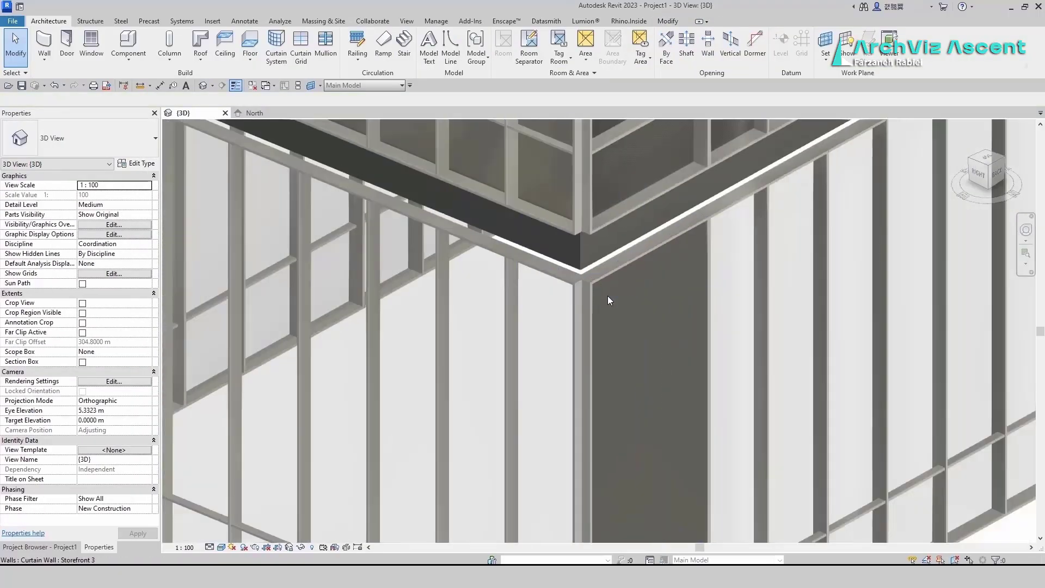
scroll(611, 298, down, 5)
middle_drag(795, 356, 715, 484)
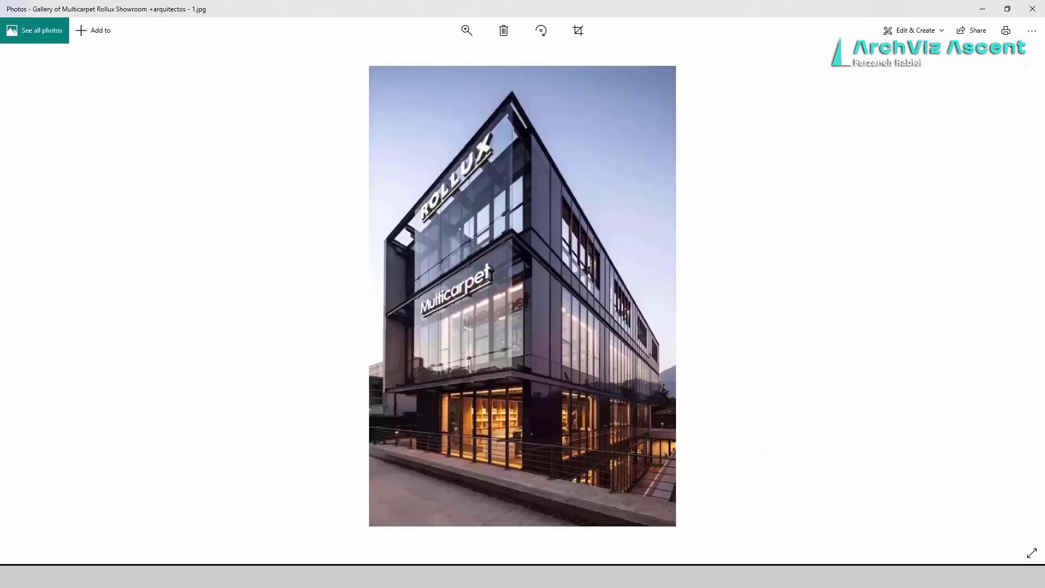
scroll(562, 415, up, 3)
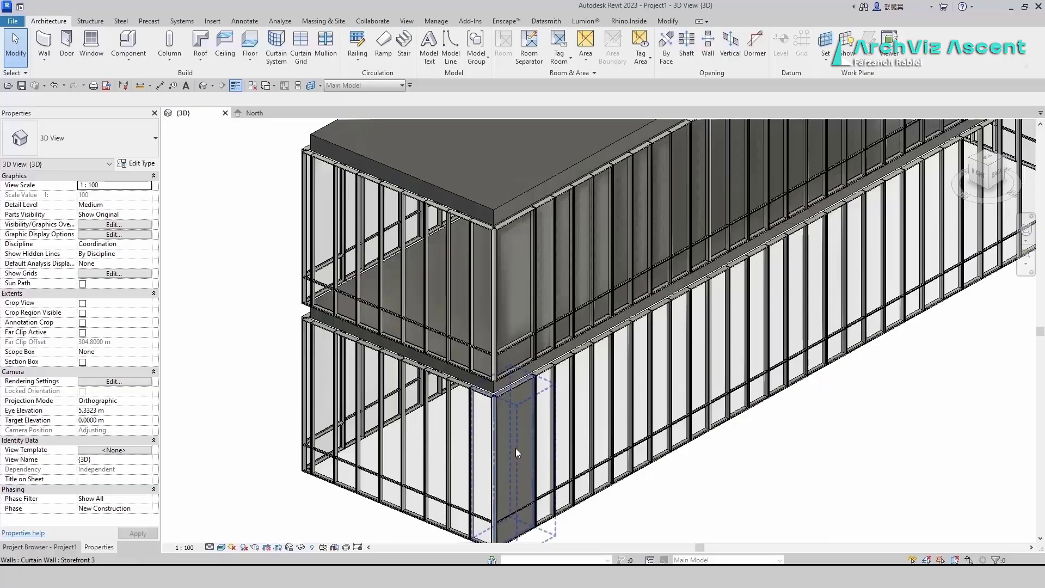
scroll(517, 453, up, 5)
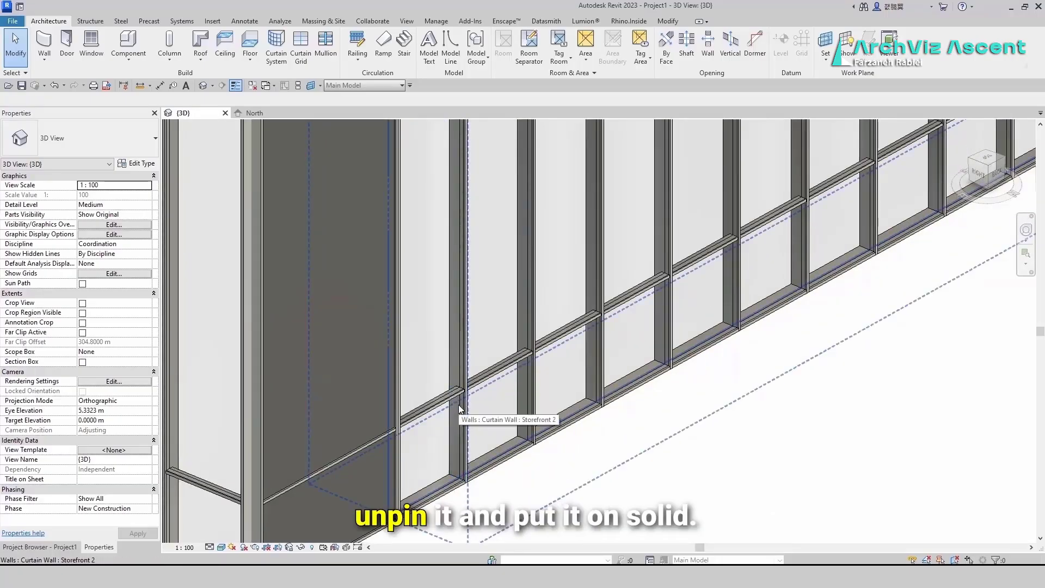
key(Tab)
click(459, 406)
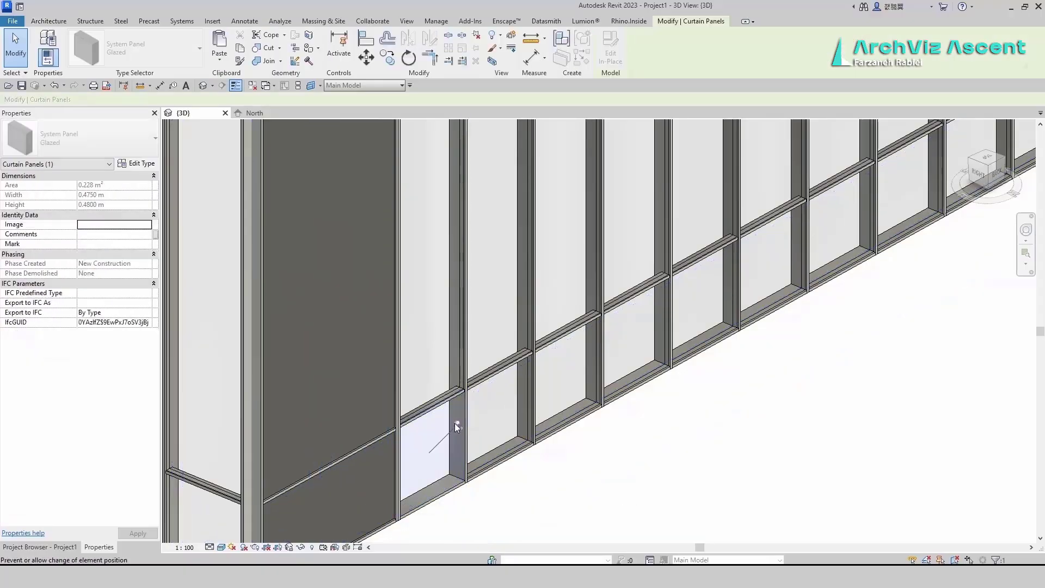
click(457, 423)
click(81, 138)
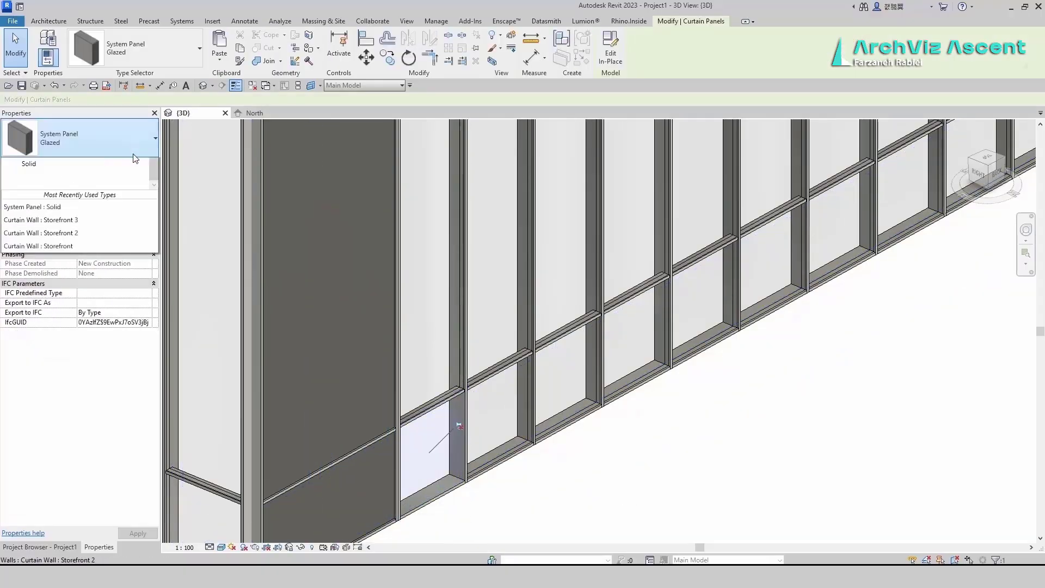
click(54, 359)
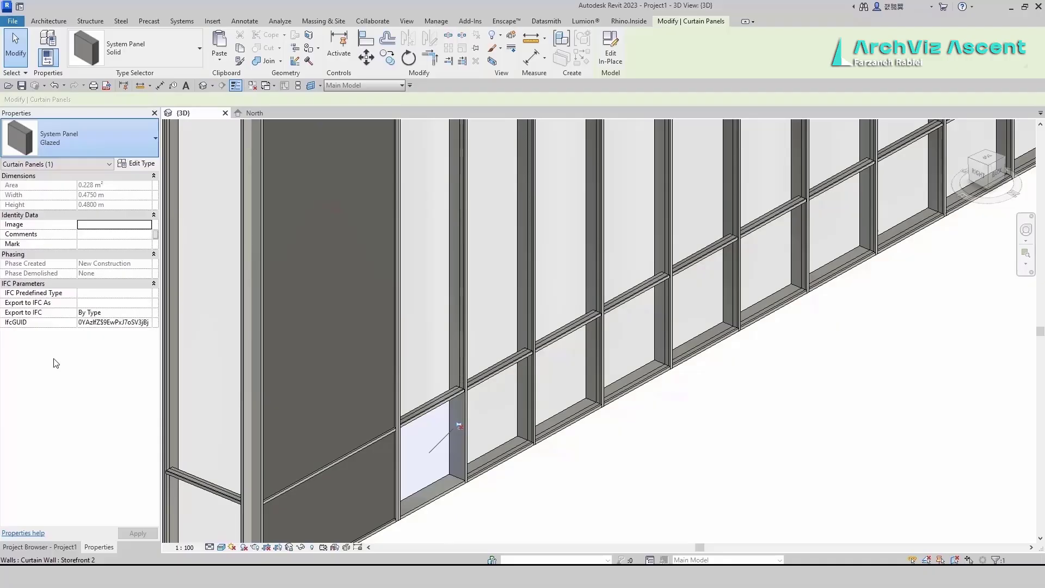
click(569, 500)
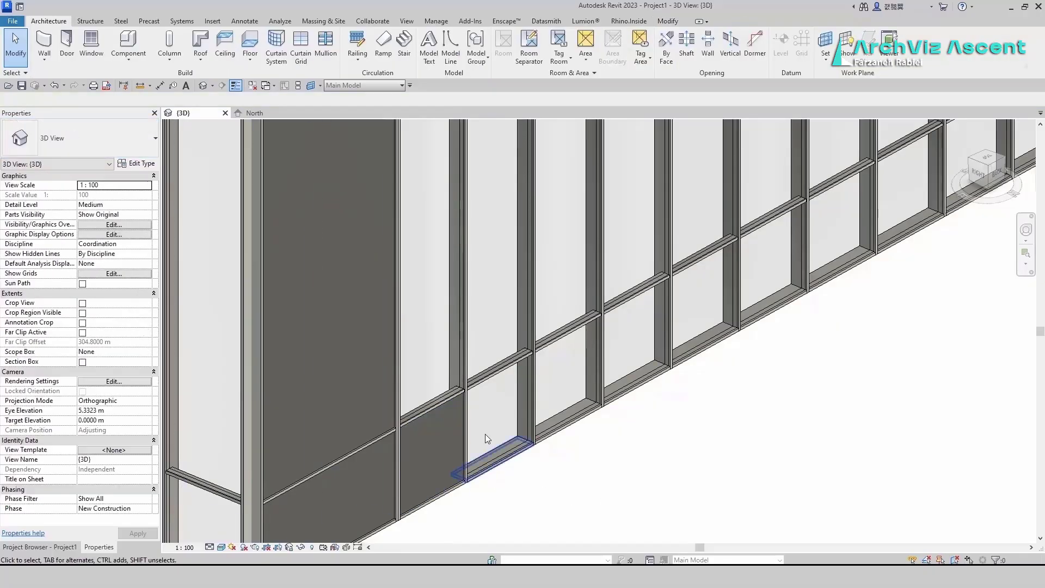
Unpin the tall glazed panel above the new solid panel and change it to System Panel Solid.
click(461, 368)
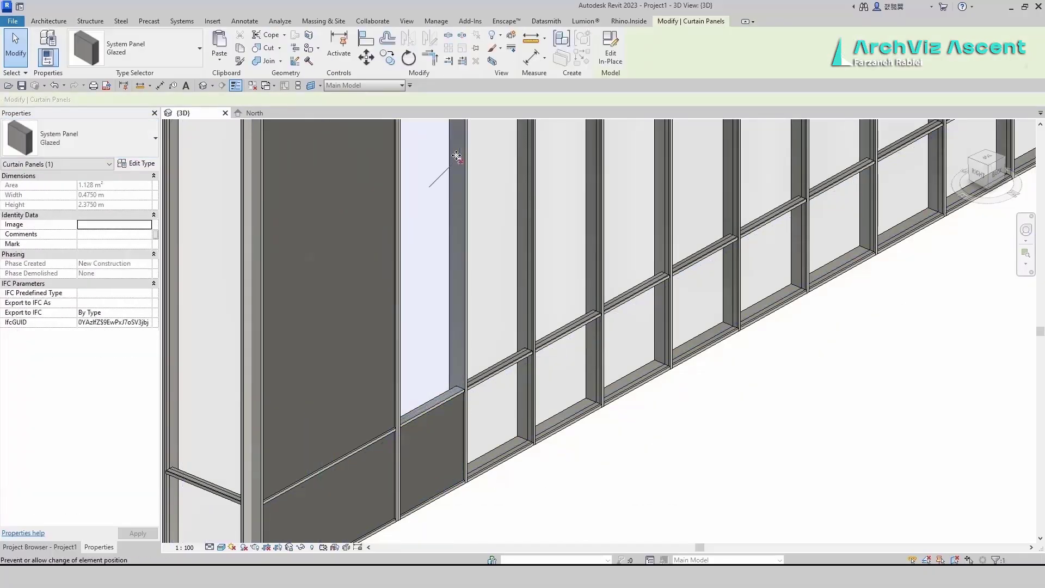
click(113, 142)
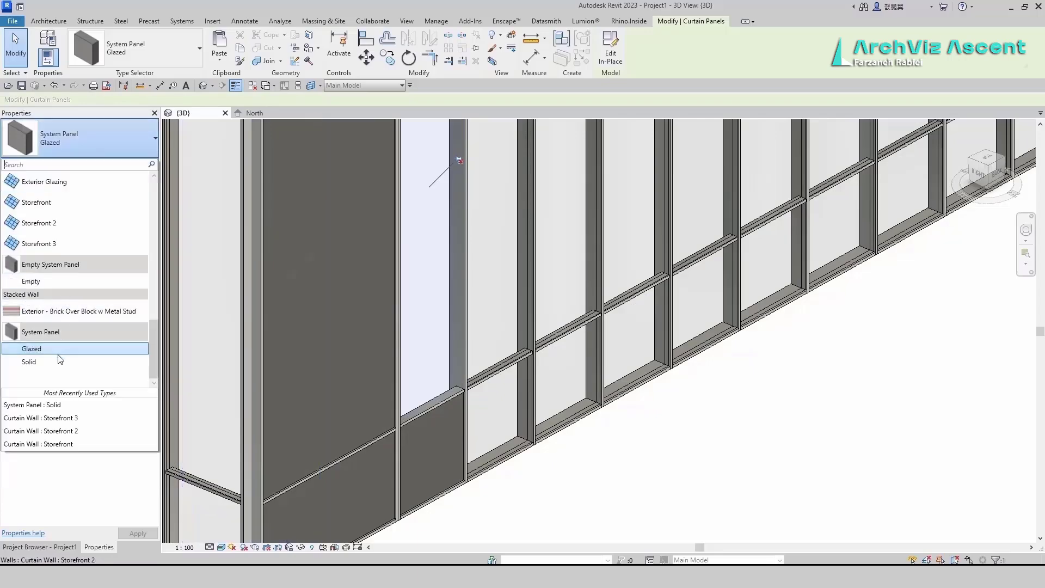
click(29, 361)
click(664, 485)
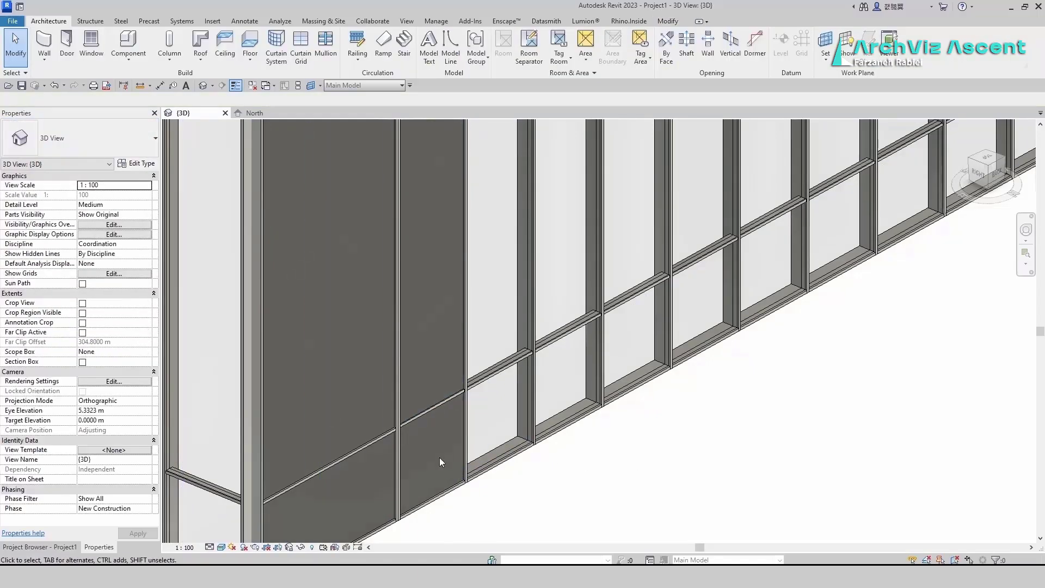
Unpin the tall glazed panel after the next five glazed ones on the lower storey and change it to System Panel Solid.
scroll(434, 462, down, 3)
scroll(434, 462, down, 2)
middle_drag(628, 306, 536, 378)
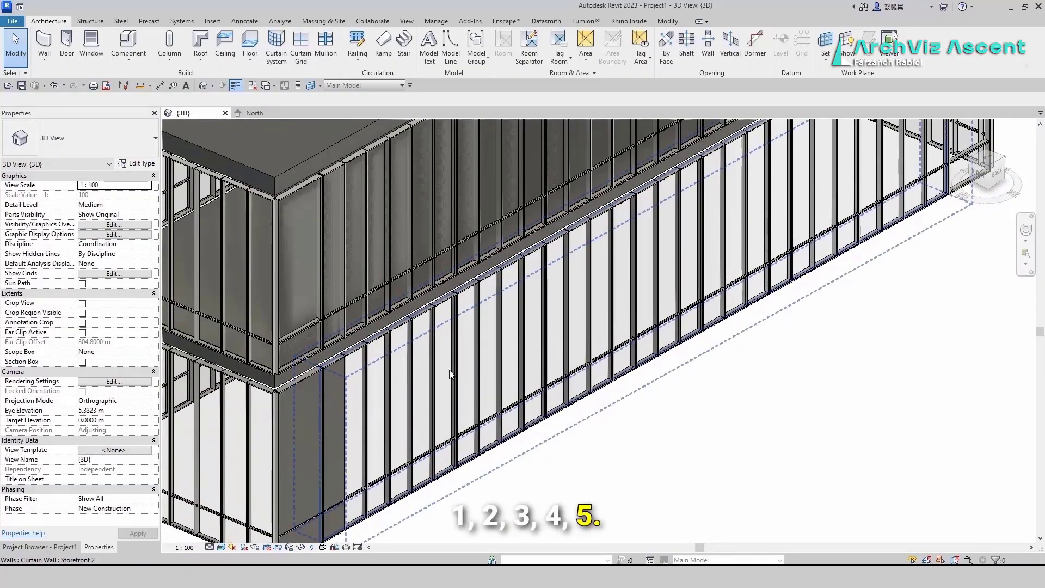
key(Tab)
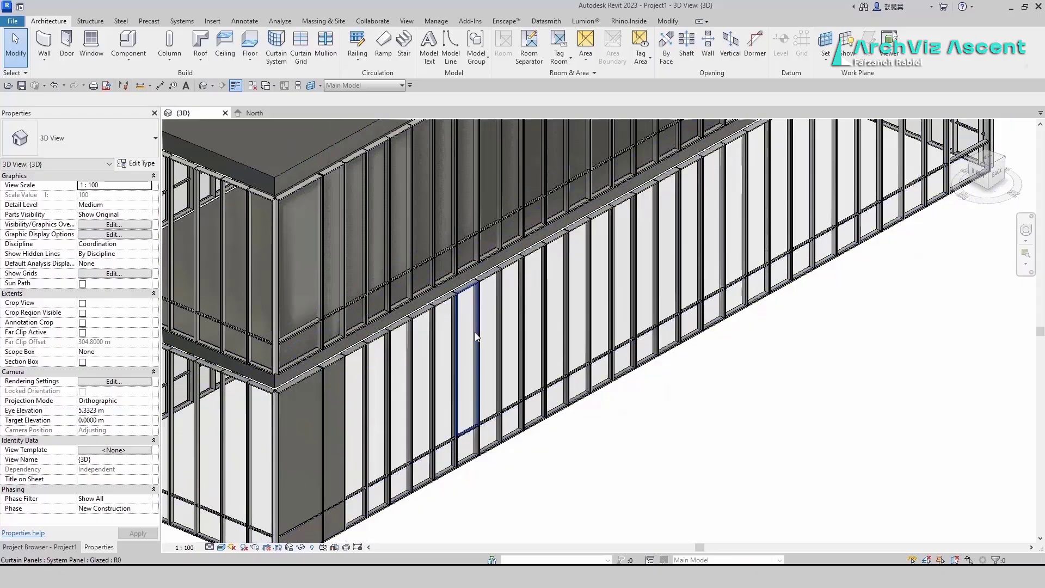
click(474, 332)
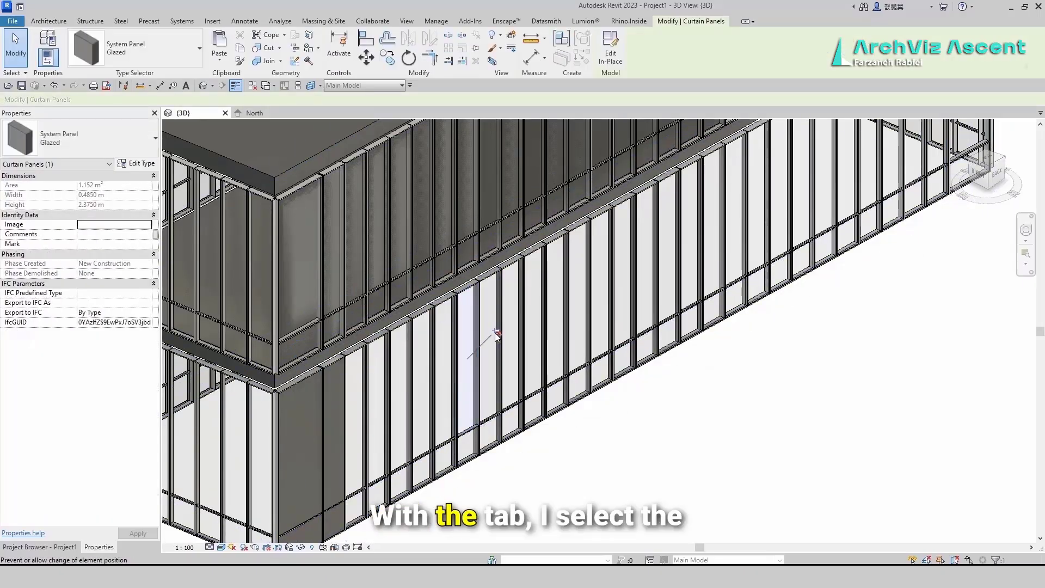
click(141, 142)
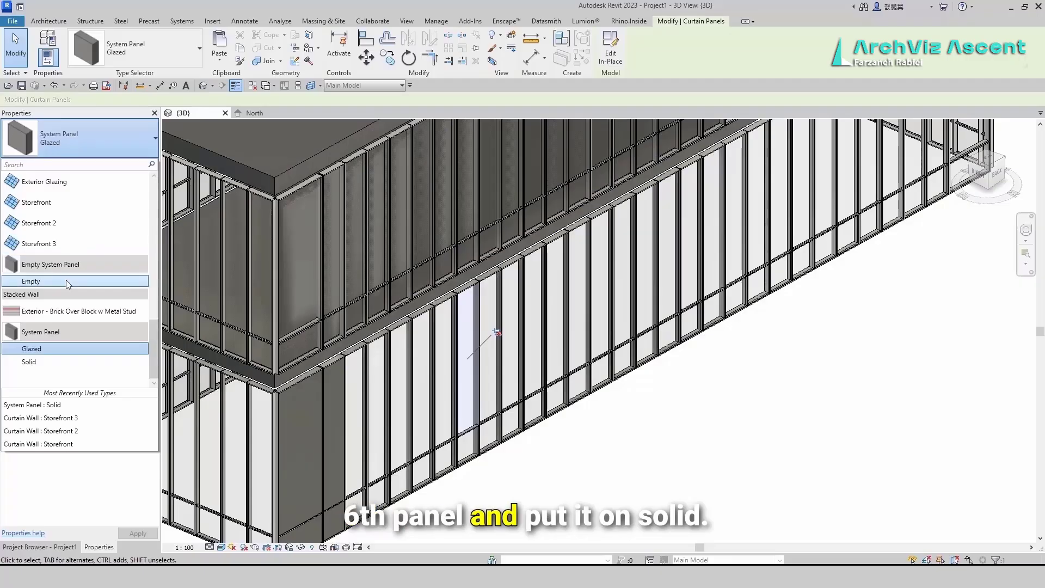
click(54, 362)
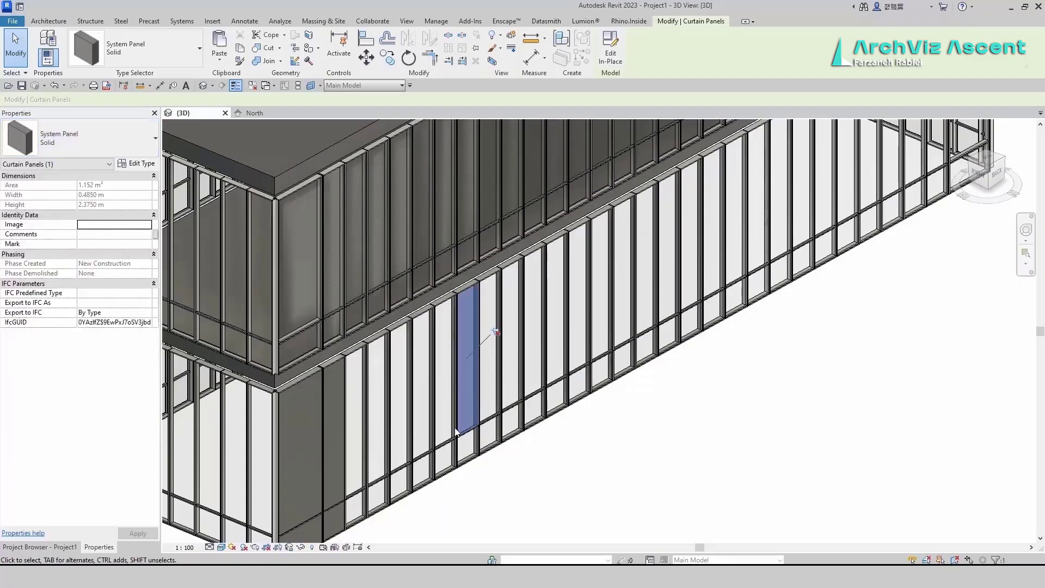
Unpin the small glazed panel directly below the new tall solid panel and change it to System Panel Solid.
click(523, 482)
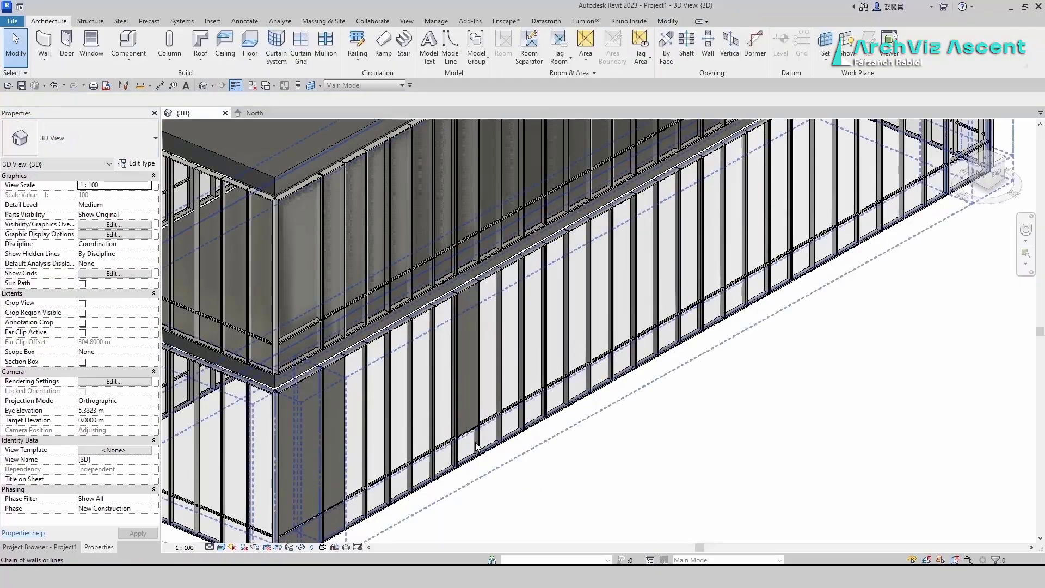
key(Tab)
key(Tab)
key(Tab)
key(Tab)
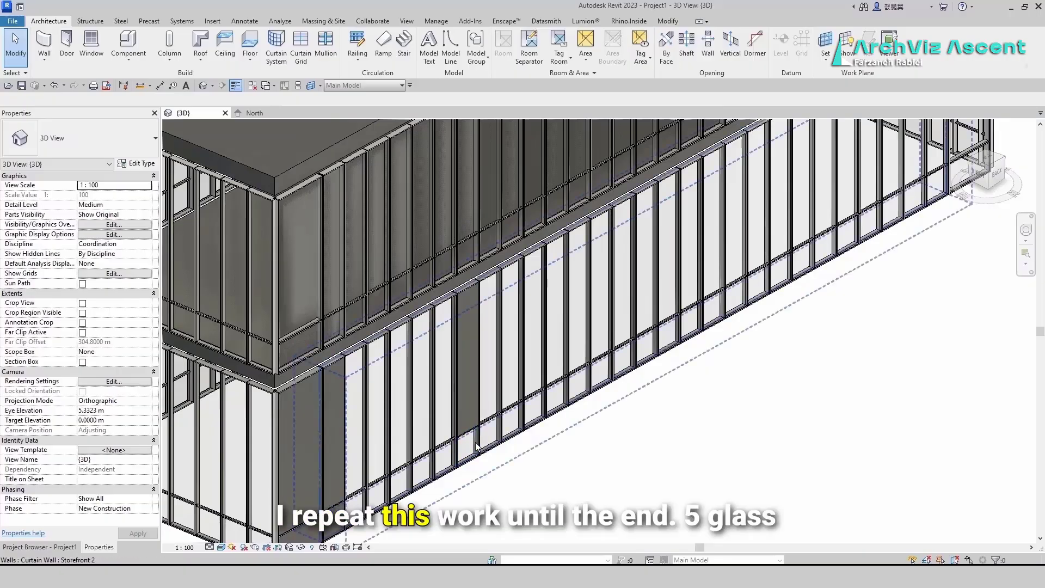
click(476, 446)
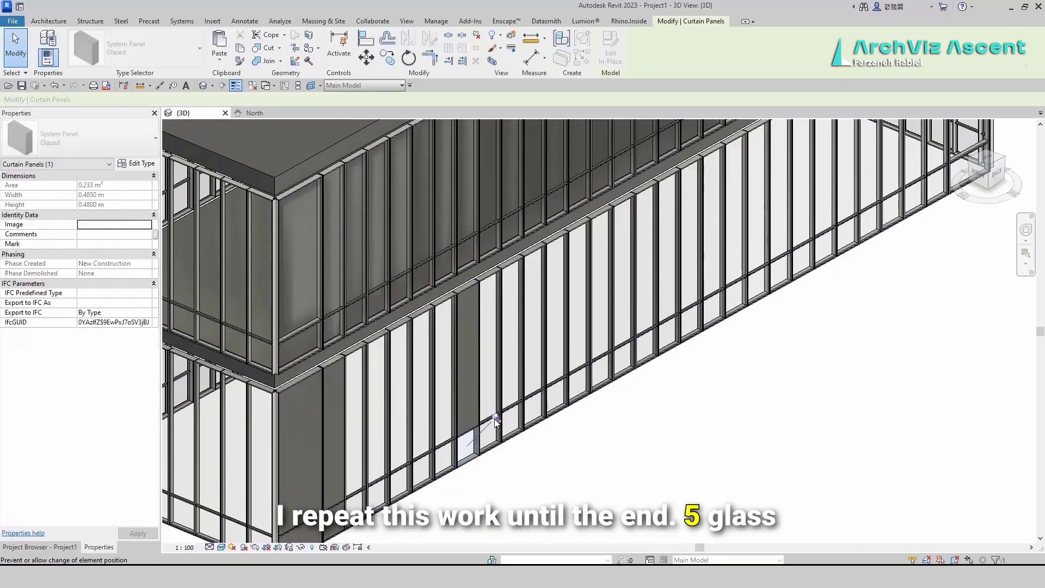
click(127, 140)
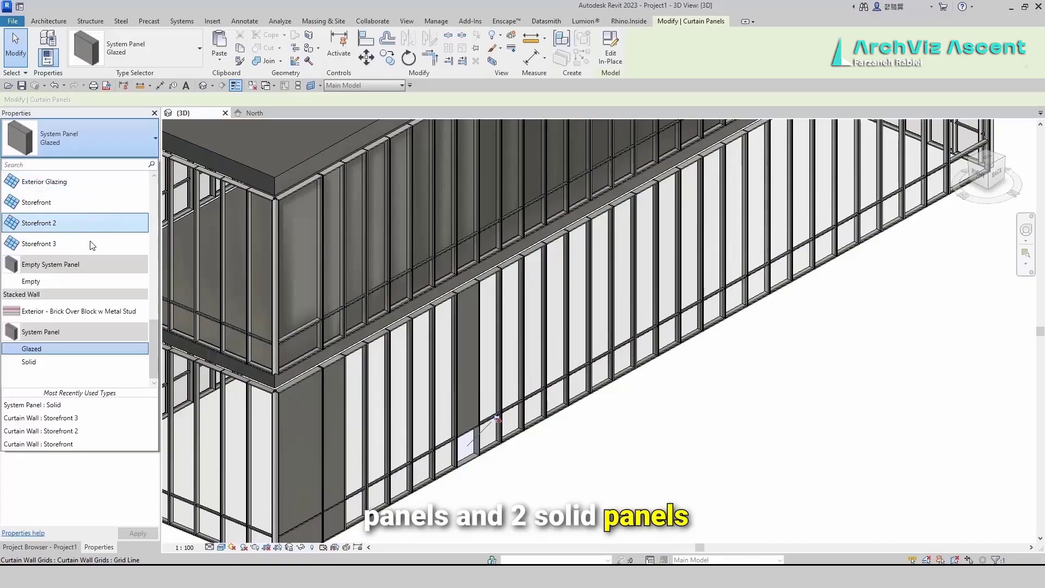
click(71, 362)
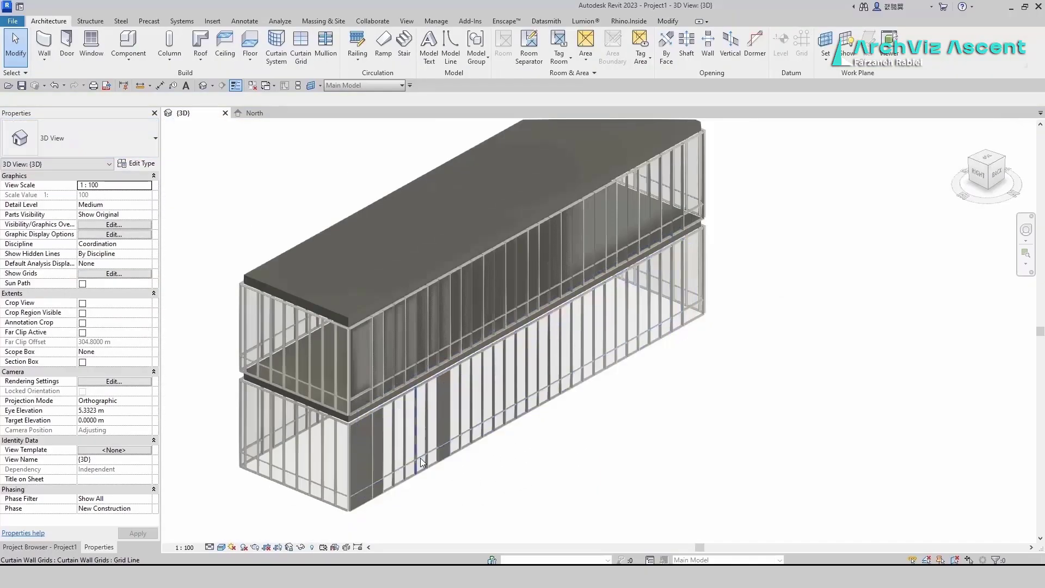
Unpin the tall glazed panel adjacent to the new solid panel, farther from the dark corner, and change it to System Panel Solid.
scroll(394, 289, up, 10)
scroll(393, 289, up, 2)
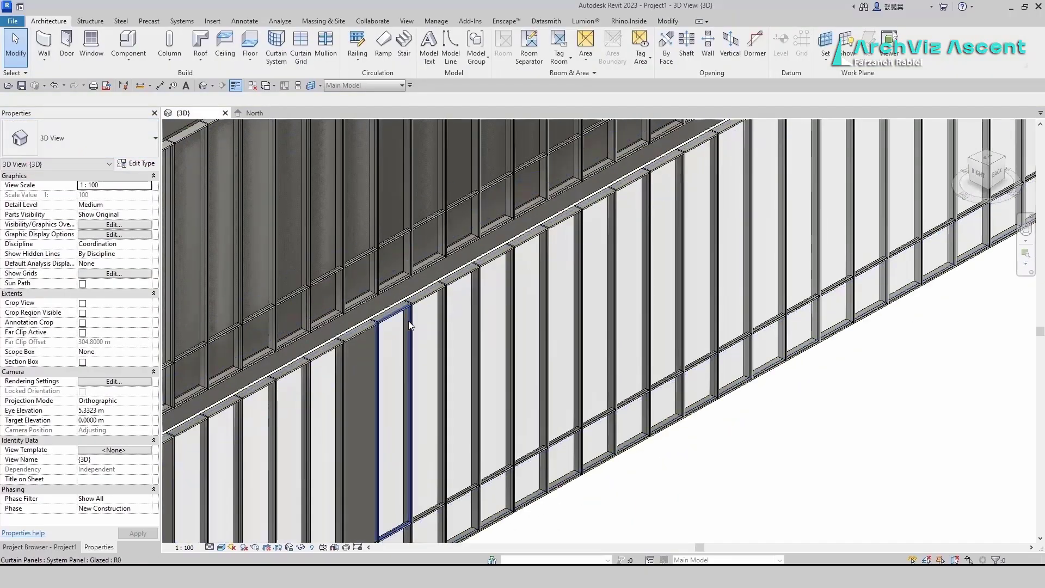
click(407, 326)
click(109, 138)
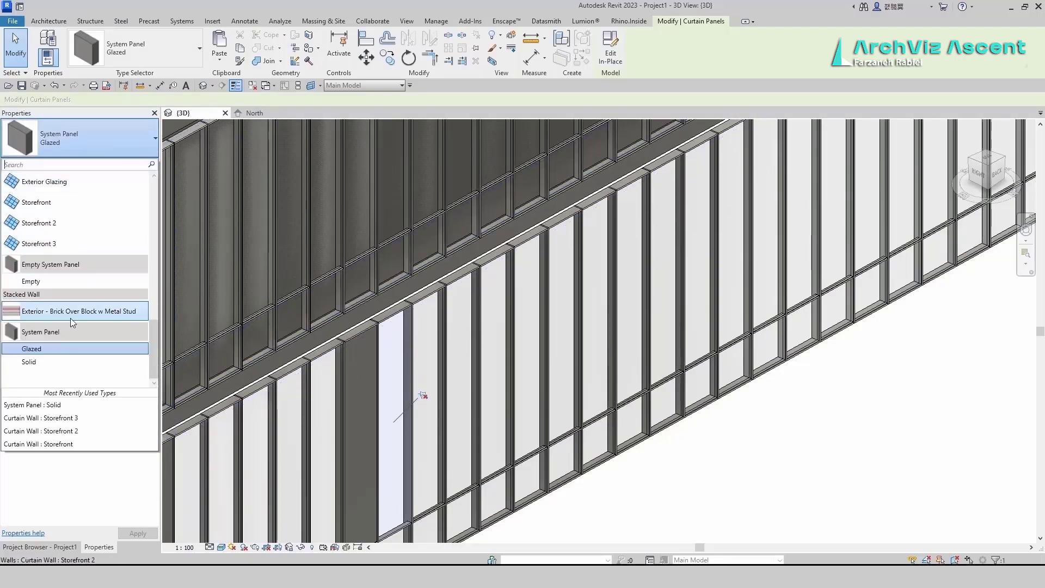
click(54, 362)
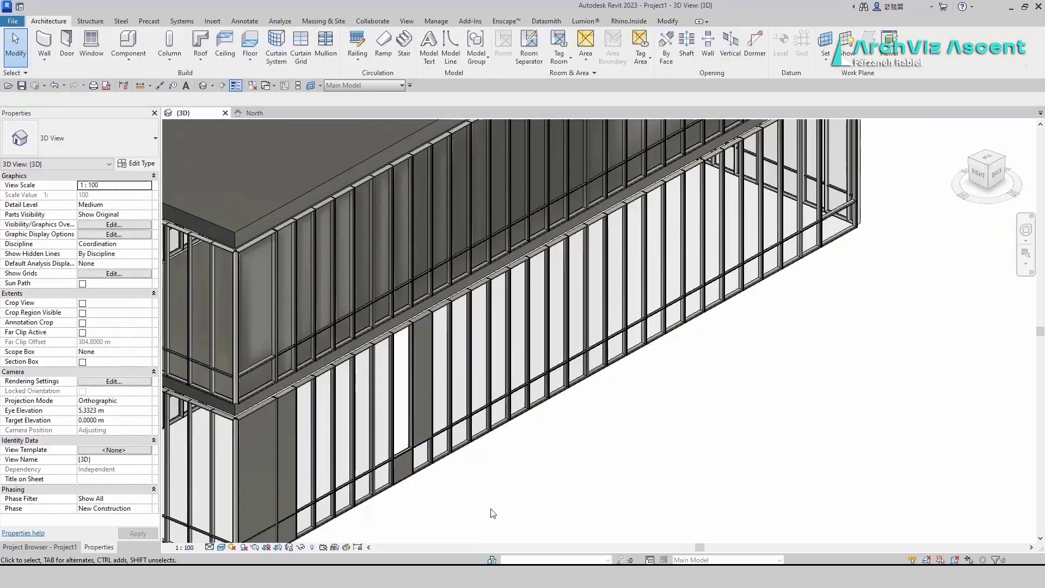
Unpin the small glazed panel beneath the second tall solid panel and change it to System Panel Solid.
scroll(438, 463, up, 5)
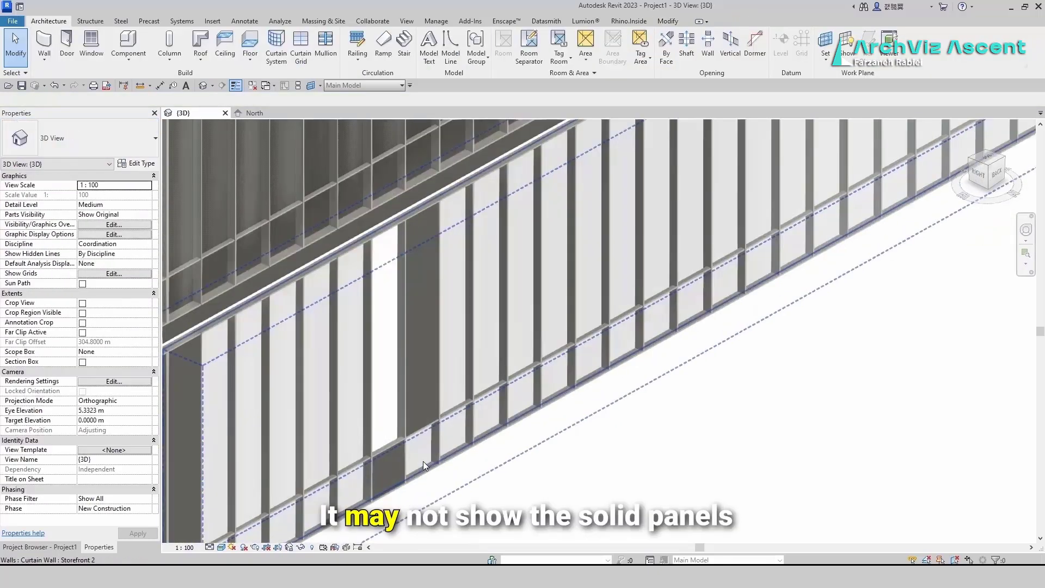
click(424, 453)
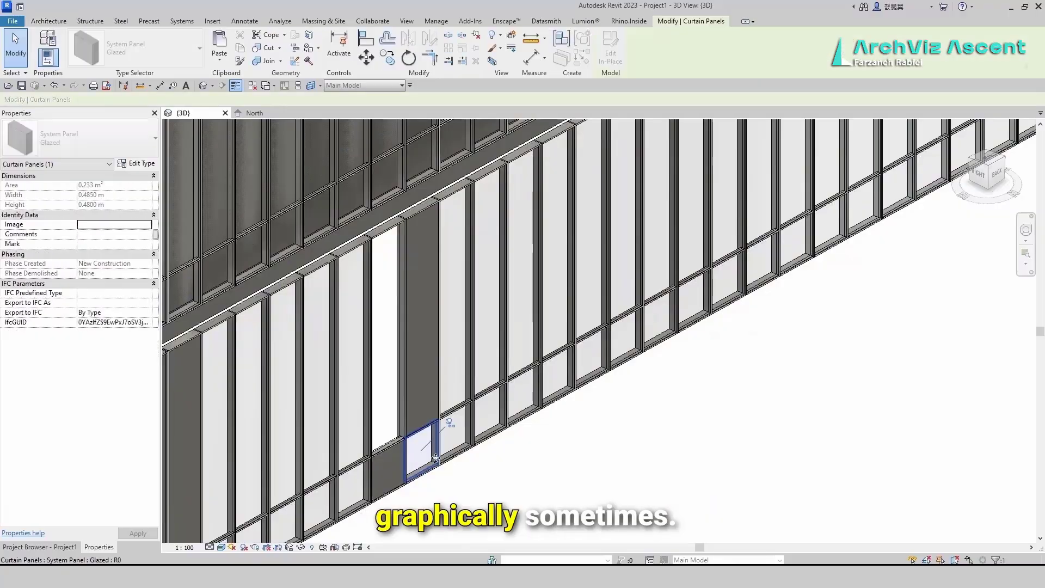
click(122, 140)
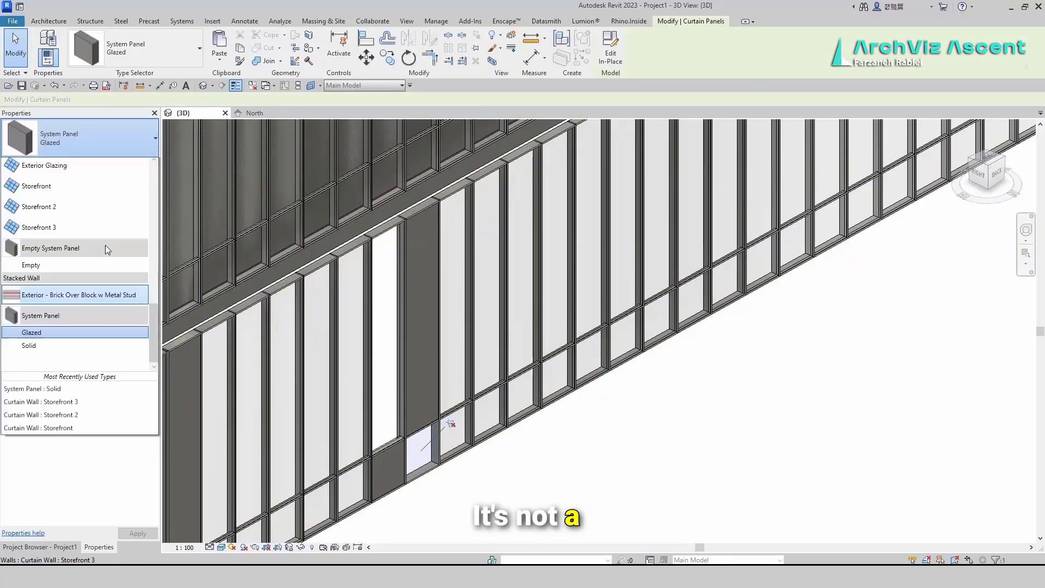
click(70, 362)
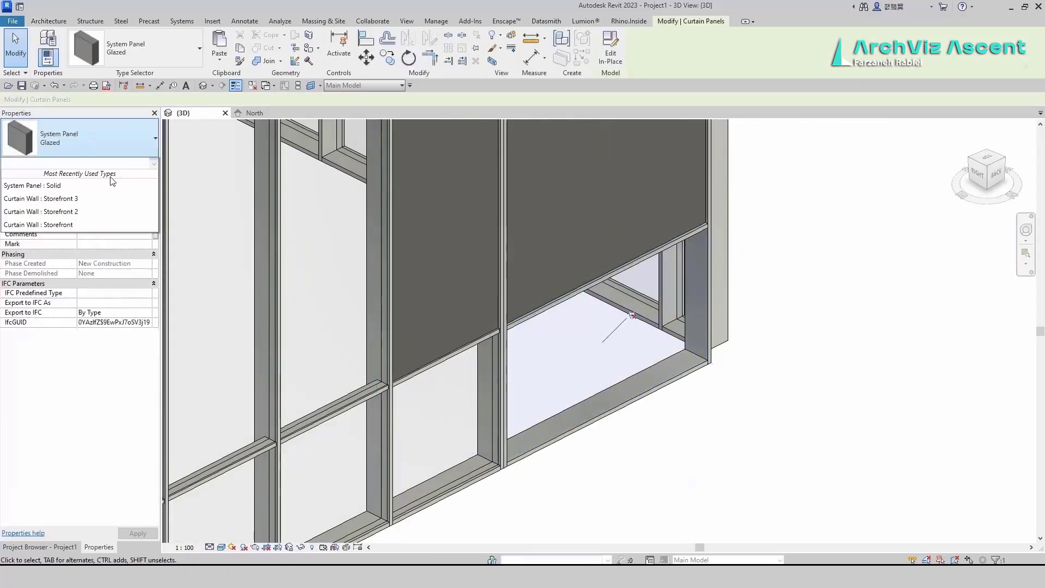
Change the unpinned wide lower panel at the far end of the facade to System Panel Solid.
click(111, 175)
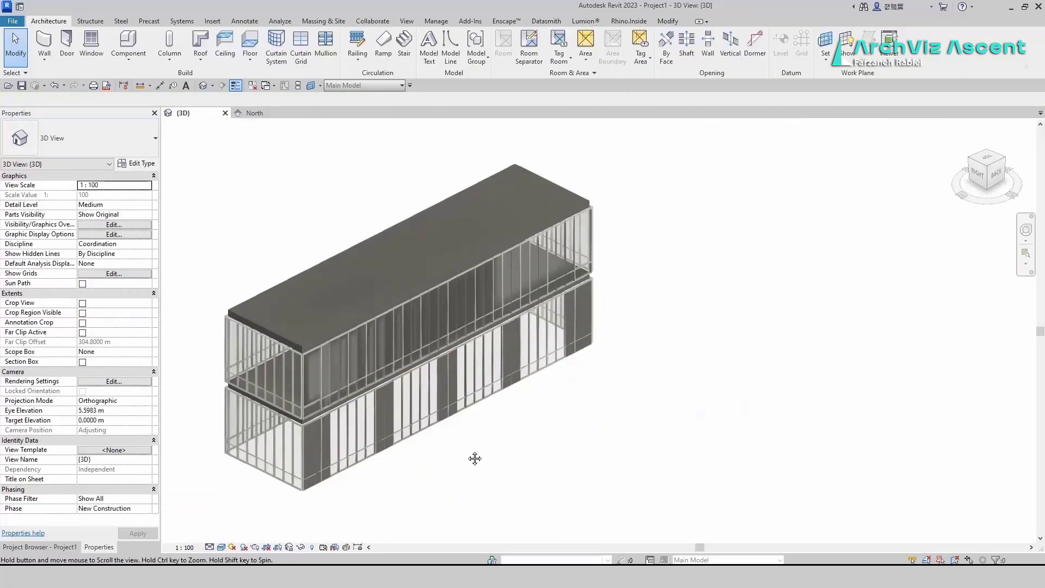
shift+middle_drag(475, 458, 431, 512)
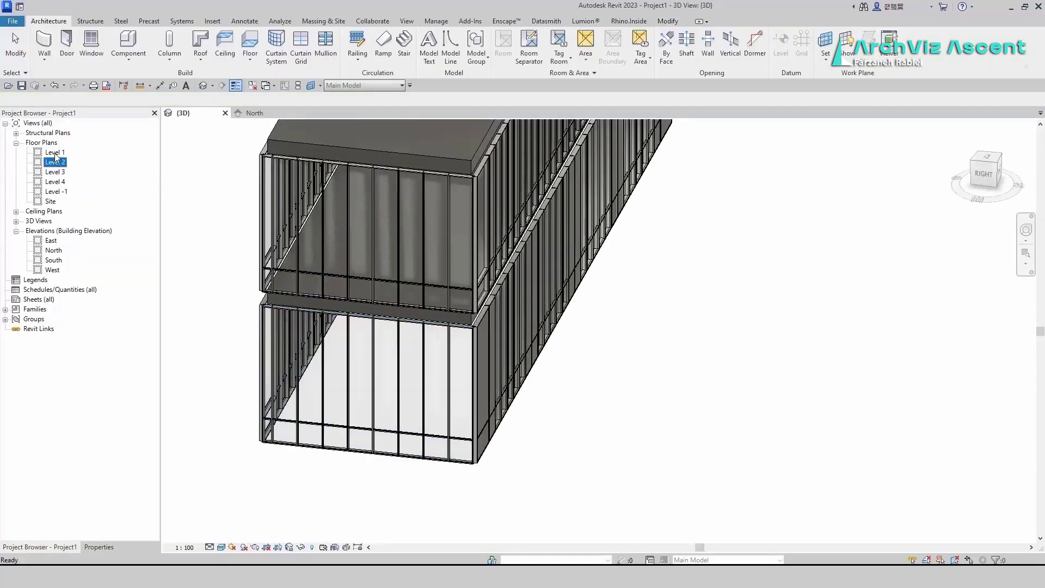
Open the Level -1 floor plan and close the Level 1 plan.
double_click(55, 152)
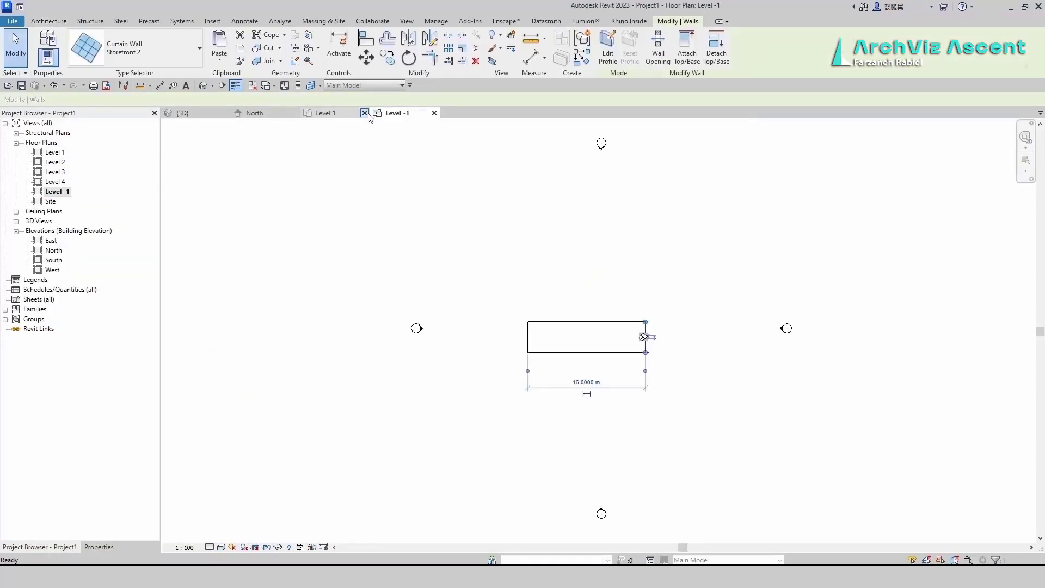
click(368, 114)
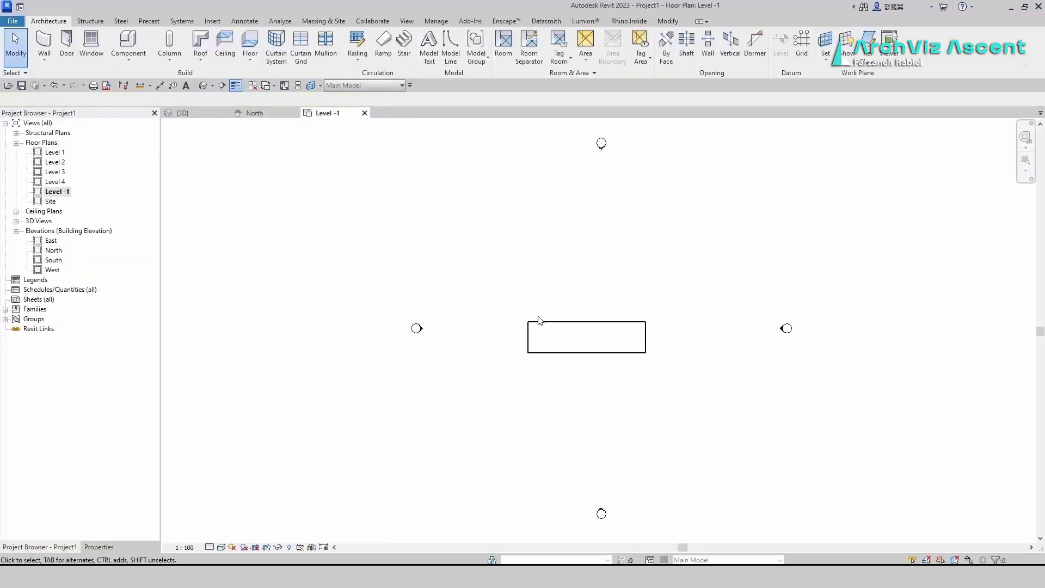
scroll(667, 362, up, 3)
Select the lower storey's short end curtain wall in the 3D view and examine it in the Level -1 plan.
click(251, 115)
click(196, 113)
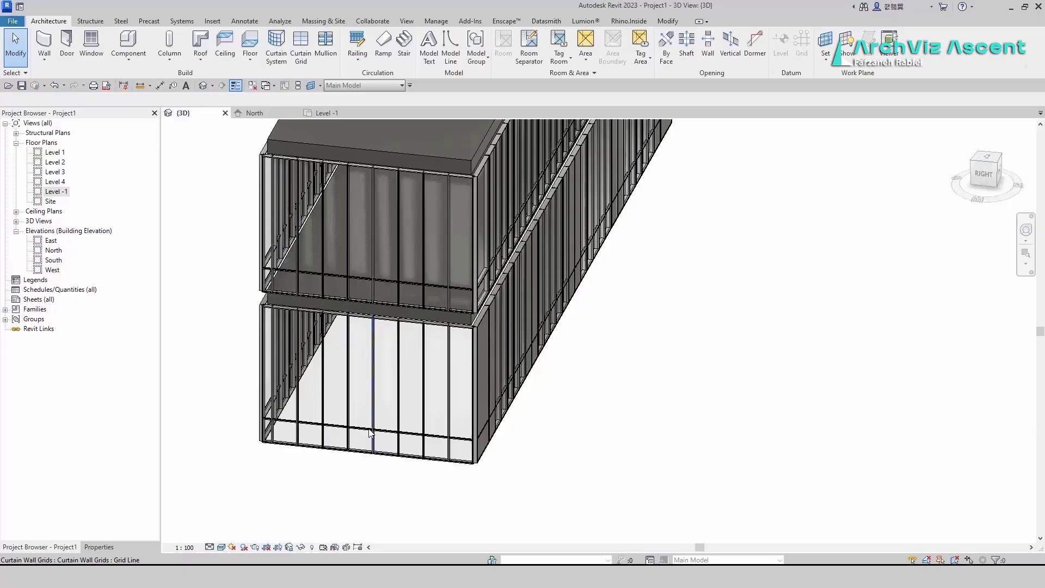
click(366, 456)
click(325, 113)
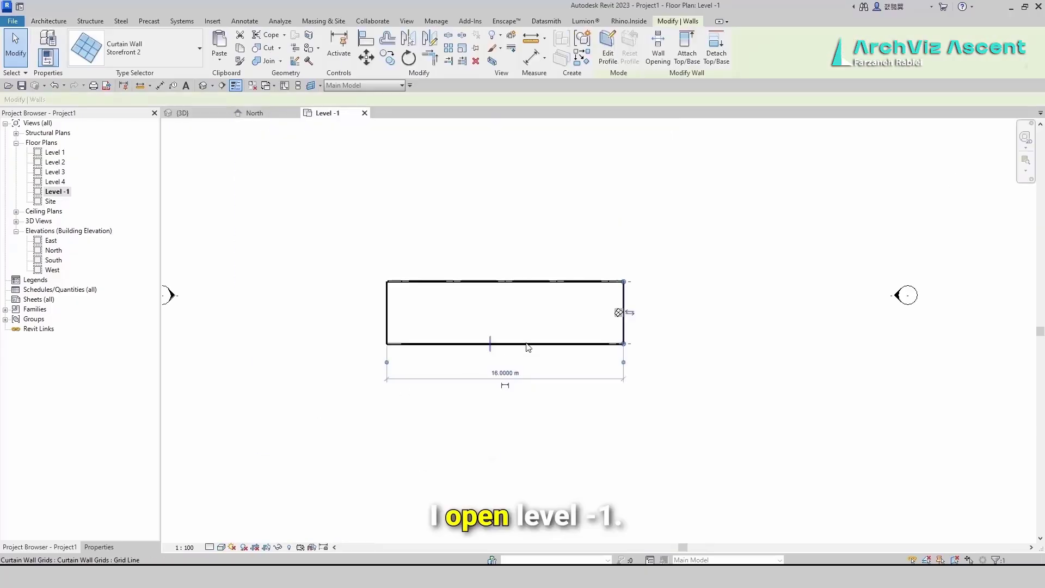
scroll(644, 320, up, 5)
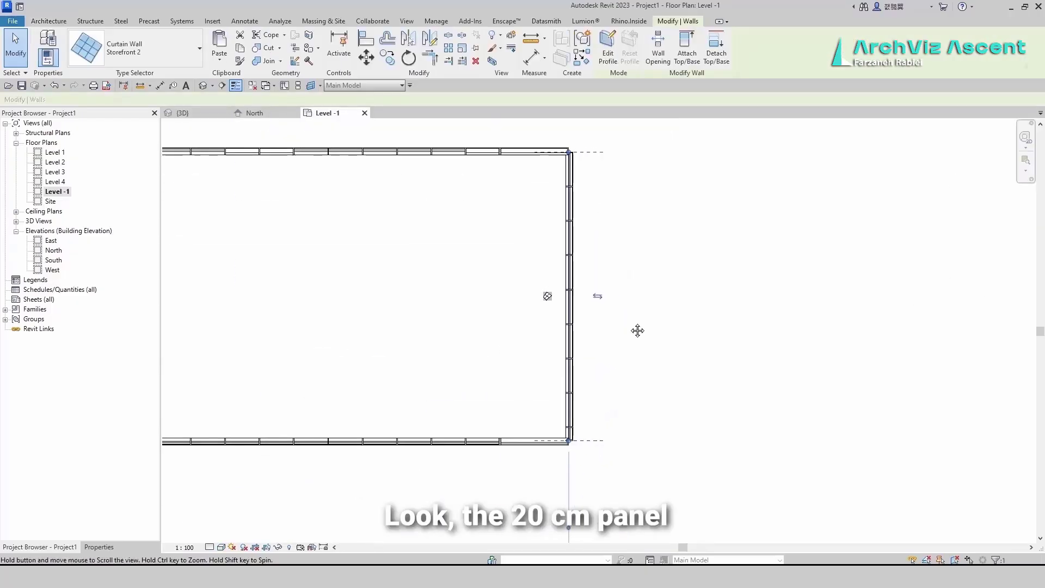
middle_drag(637, 329, 580, 358)
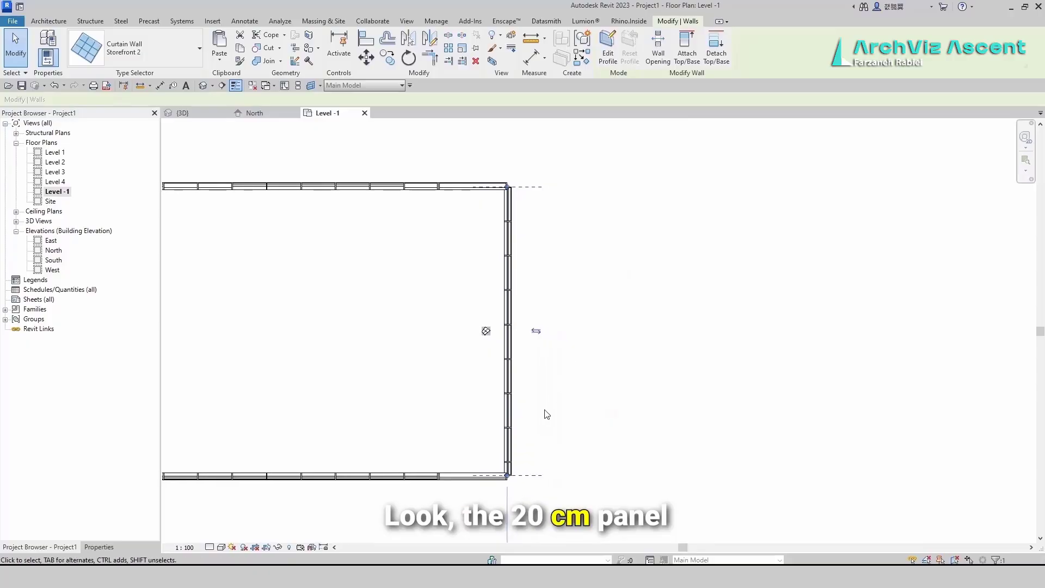
click(523, 460)
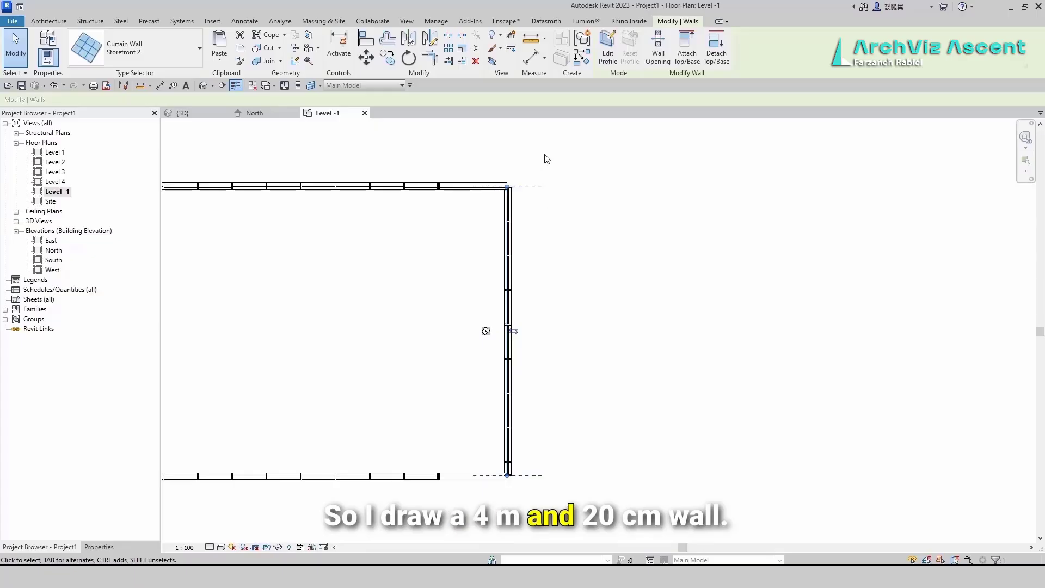
Draw a Storefront 2 curtain wall about 4.2 m long just outside and parallel to the short end wall, up to Level 1.
key(w)
key(a)
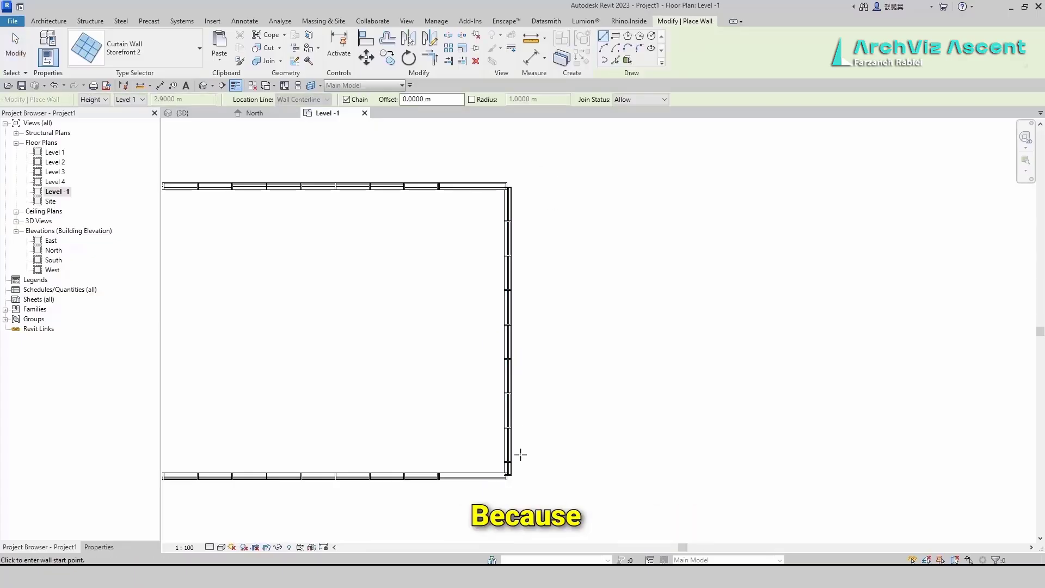
click(525, 475)
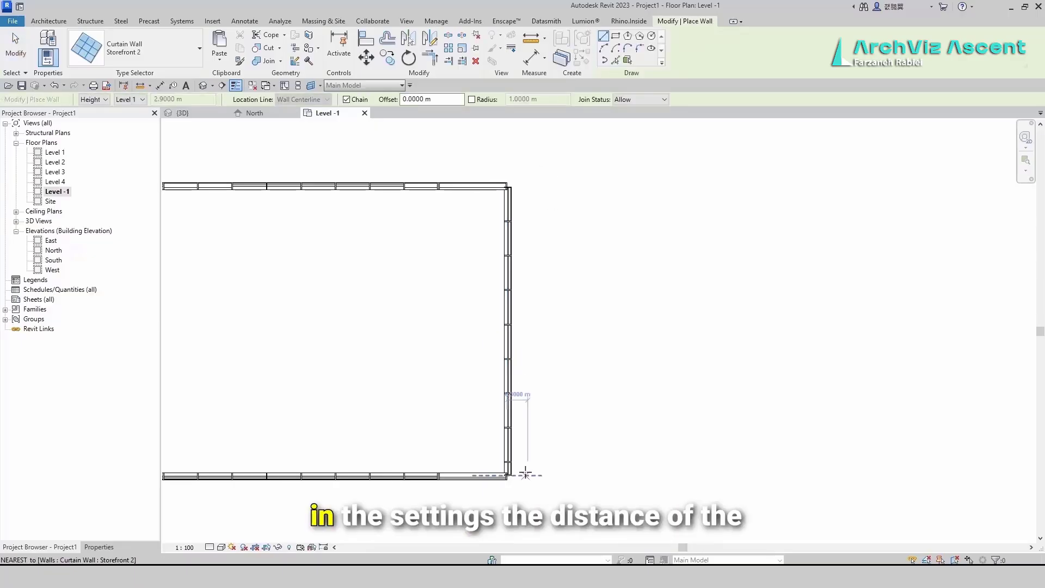
click(527, 186)
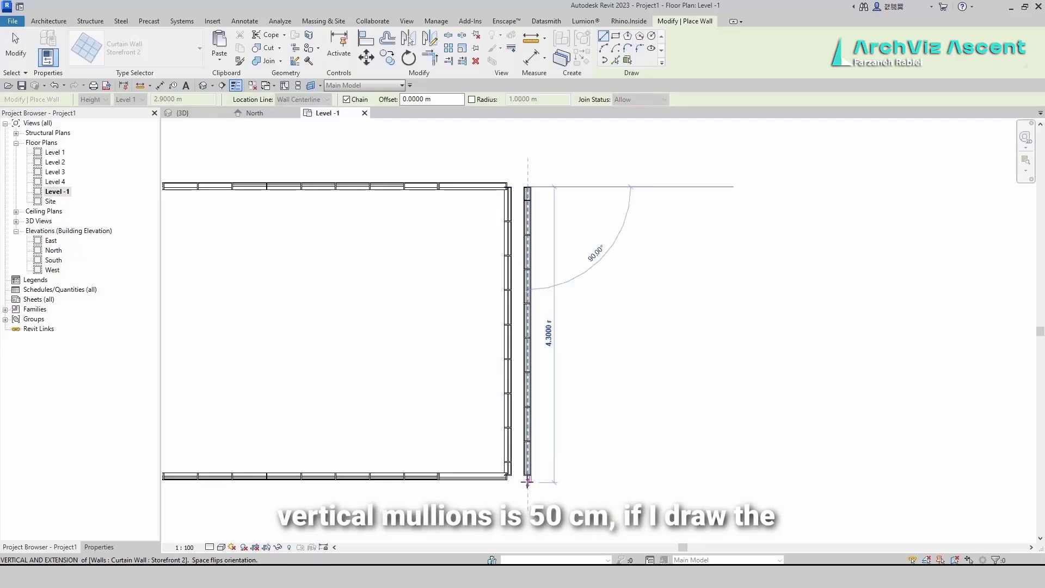
key(Escape)
key(Escape)
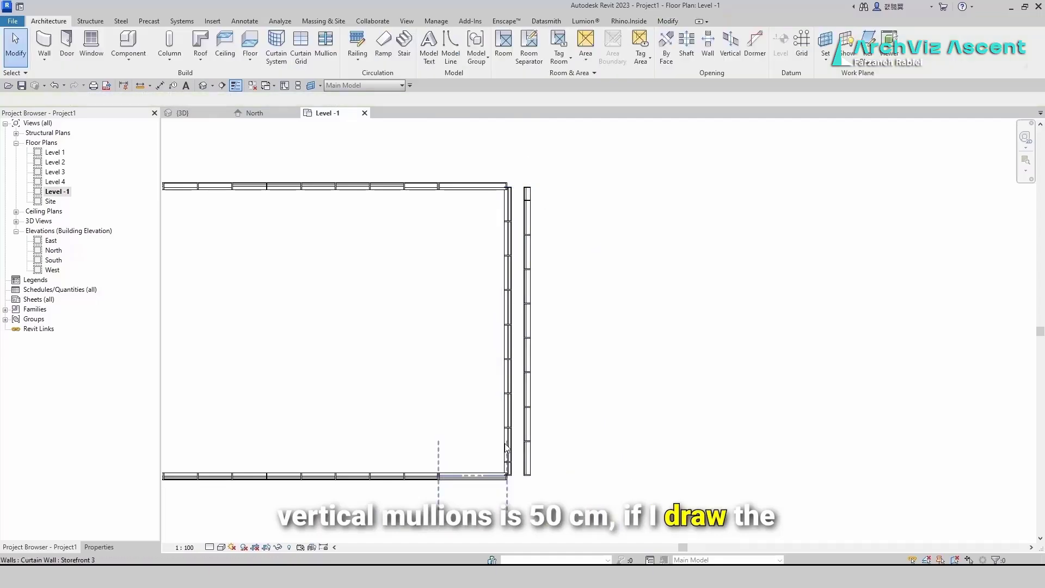
Delete the original short end curtain wall, and align the newly drawn wall with the ends of the long walls.
click(509, 393)
key(Delete)
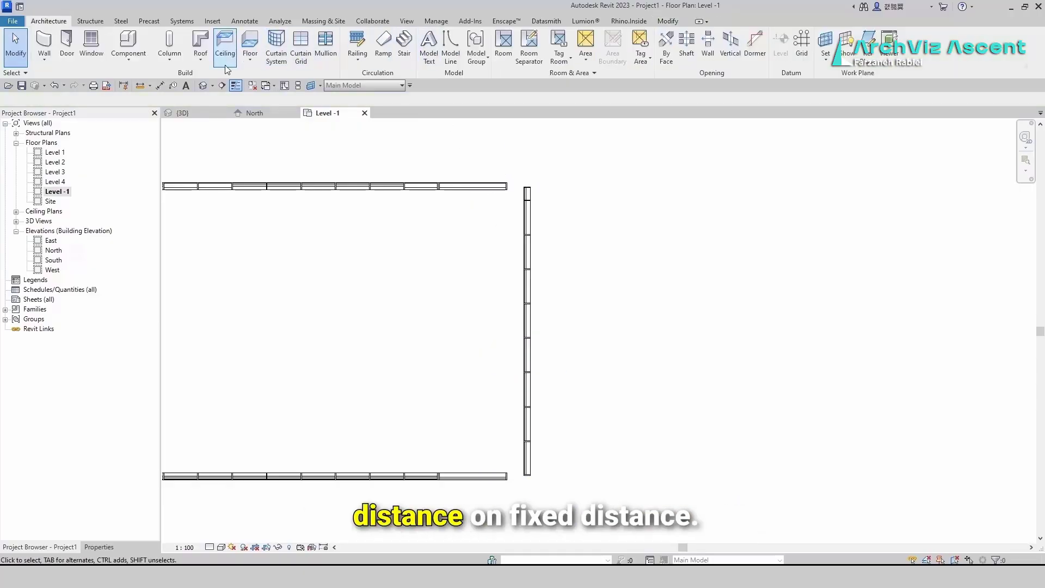
key(a)
key(l)
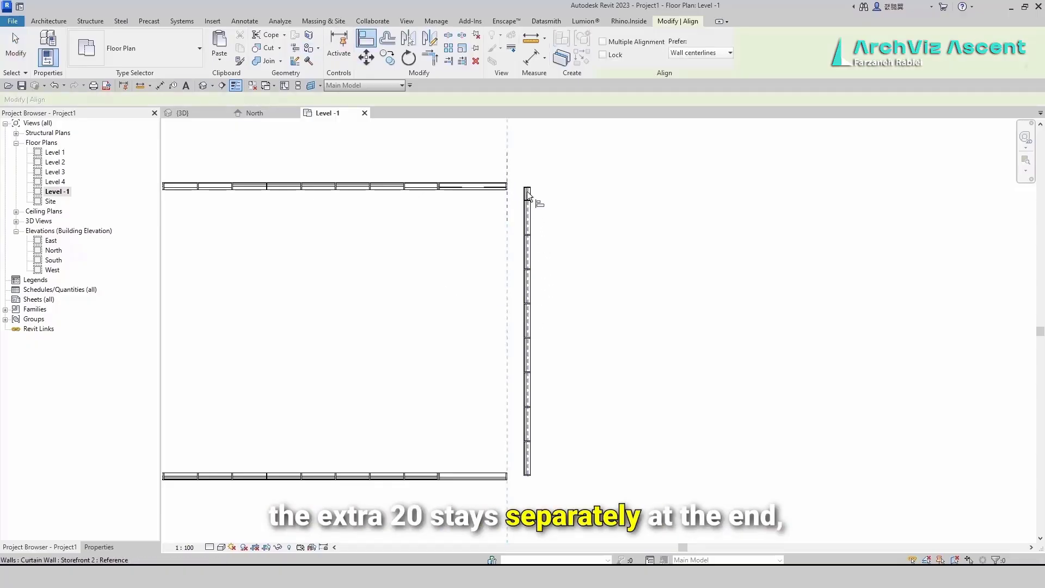
click(527, 327)
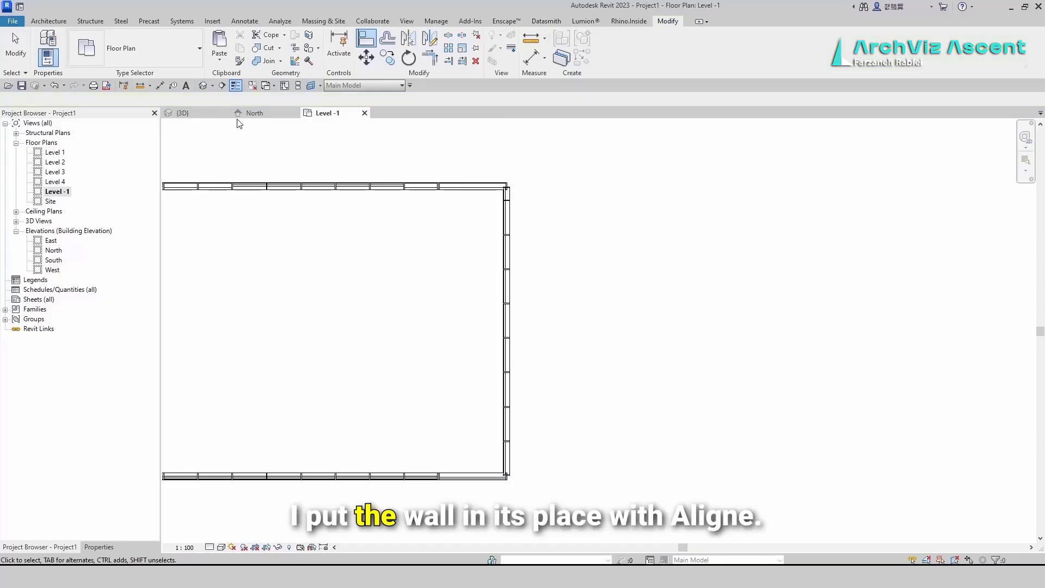
click(182, 112)
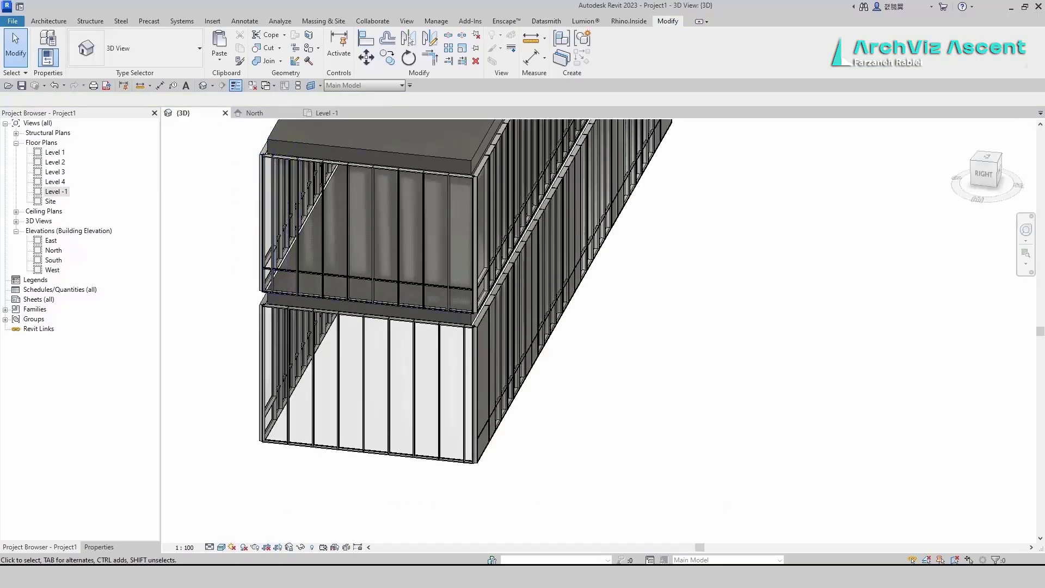
scroll(430, 475, up, 2)
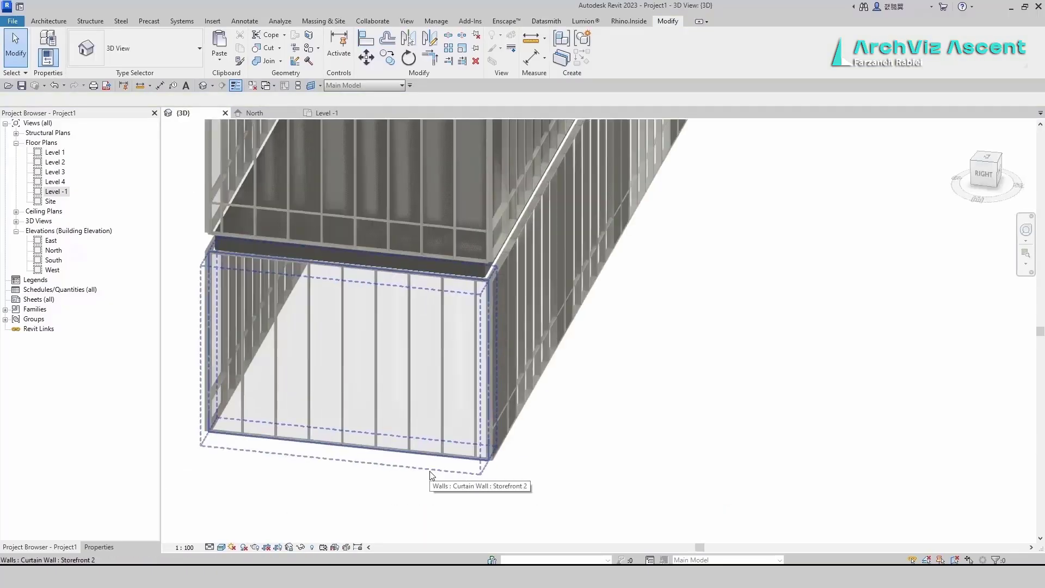
Add a horizontal curtain grid line 0.5 m above the base of the new short end curtain wall, across all segments.
click(90, 549)
click(48, 20)
click(299, 48)
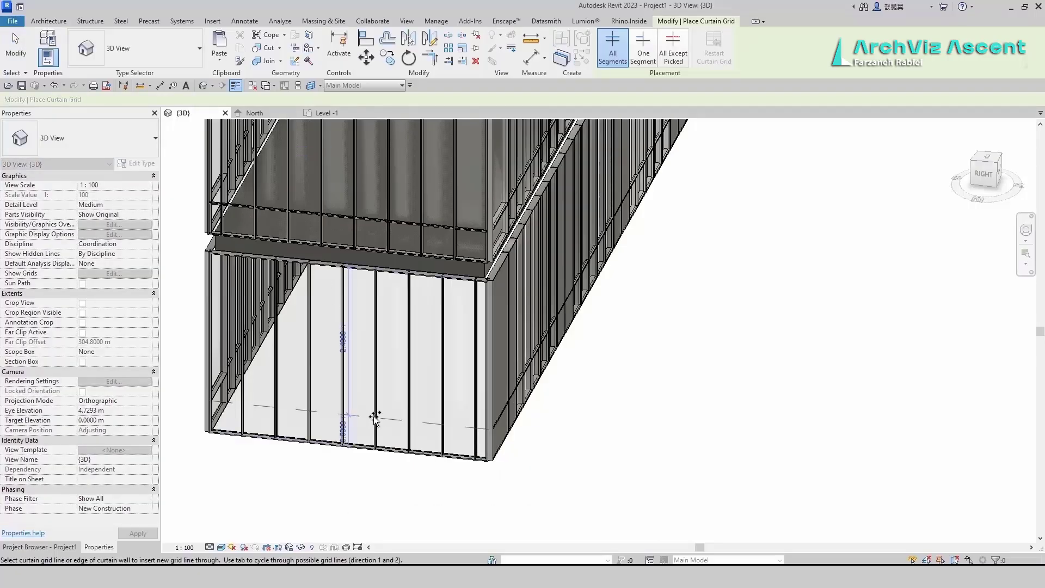
scroll(343, 468, up, 4)
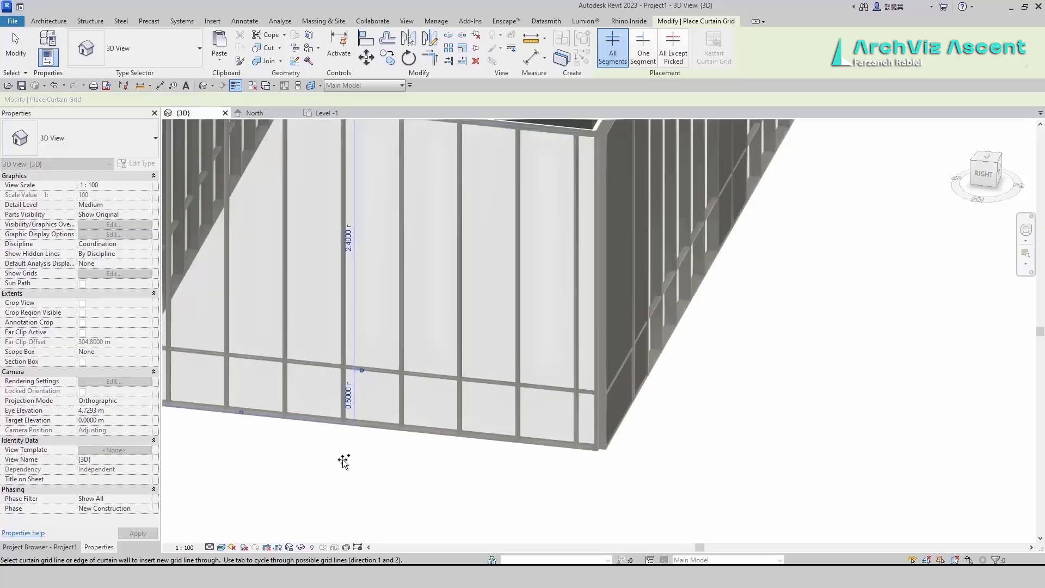
scroll(343, 460, down, 4)
key(Escape)
key(Escape)
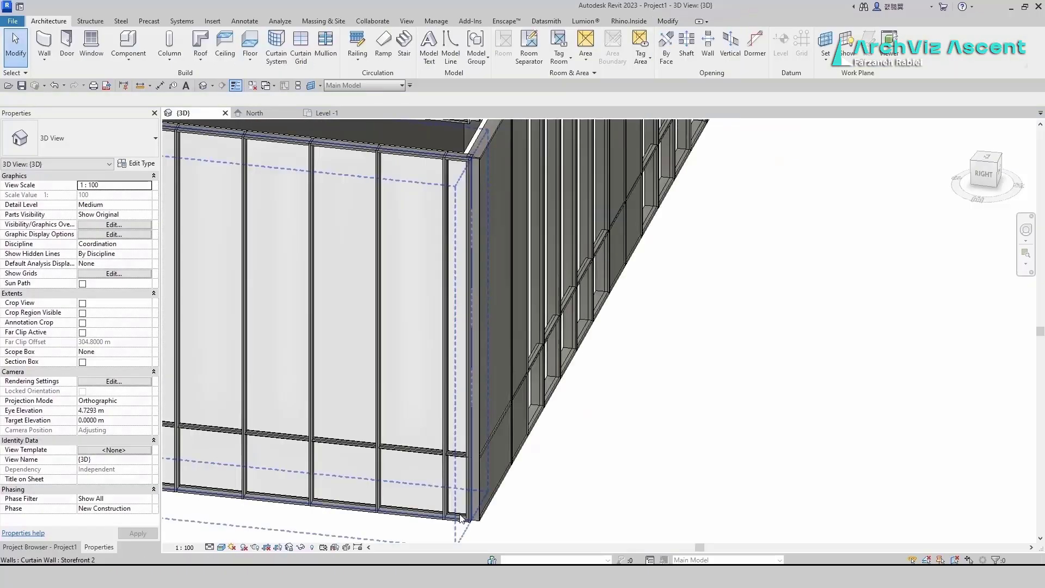
scroll(462, 518, down, 4)
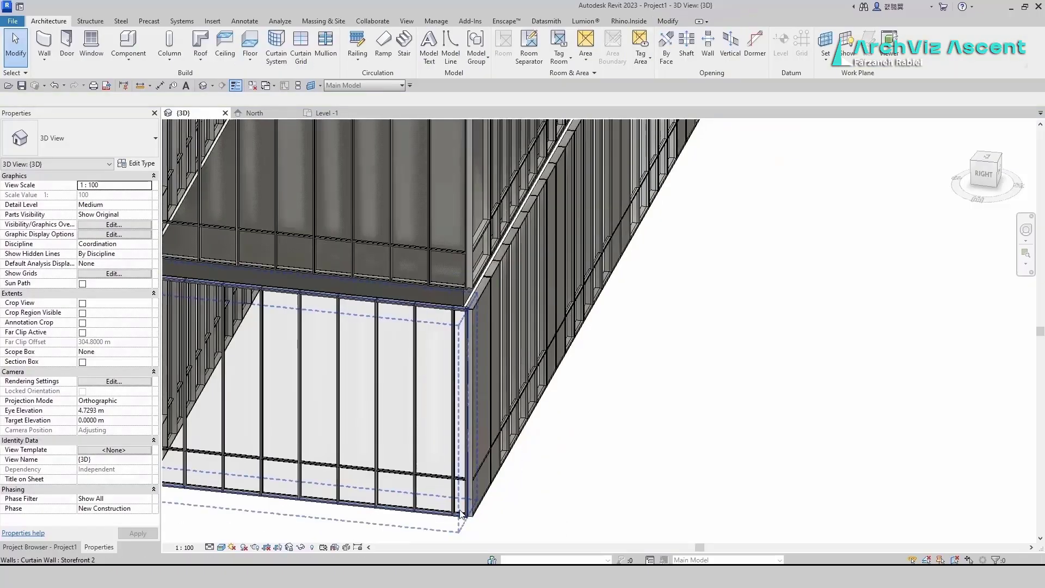
Change the short end wall's narrow lower panel at the right corner from glazed to the Solid system panel.
scroll(460, 512, up, 7)
scroll(457, 458, up, 3)
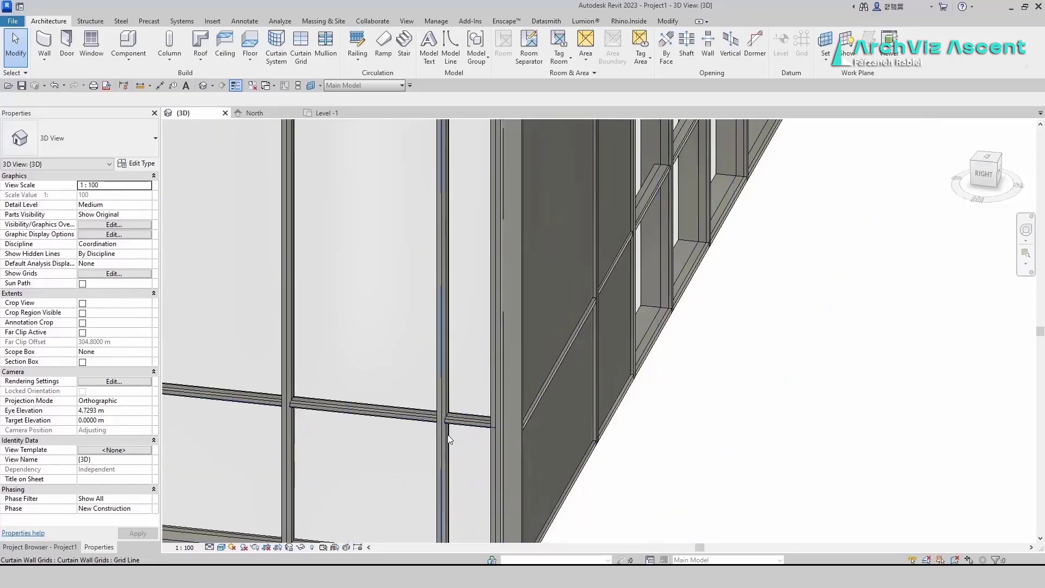
click(448, 434)
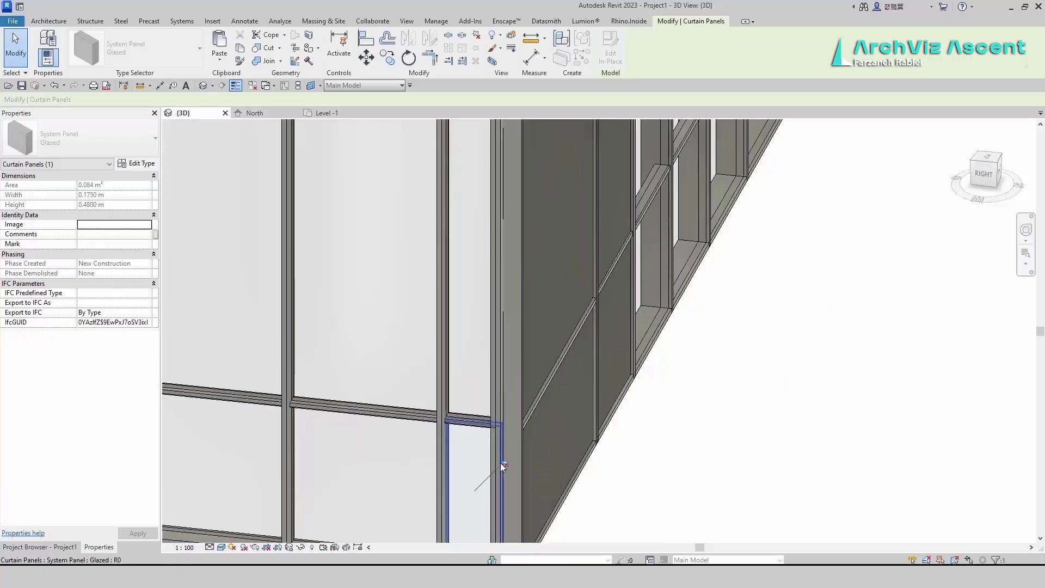
click(138, 143)
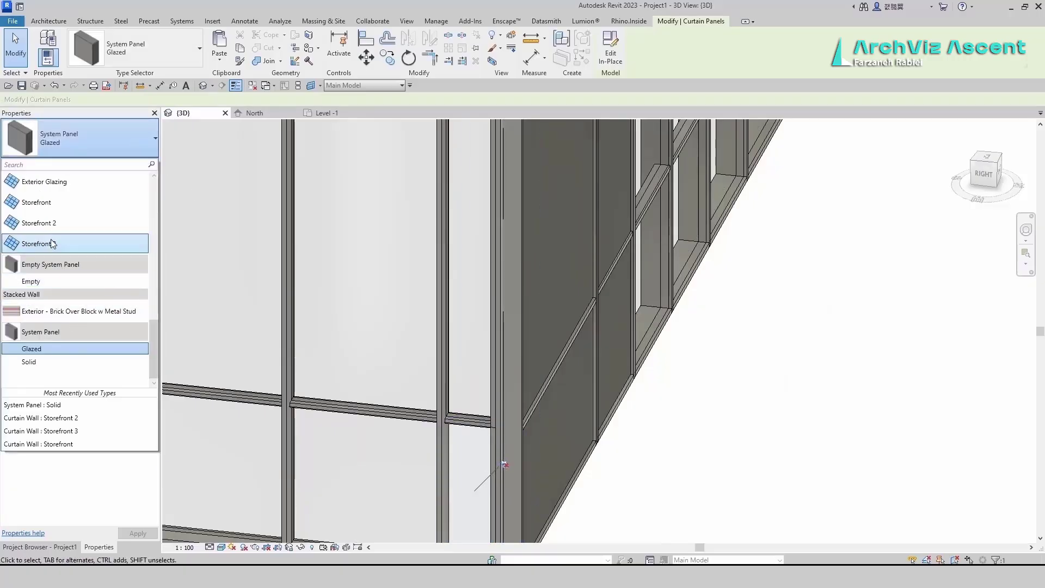
click(29, 362)
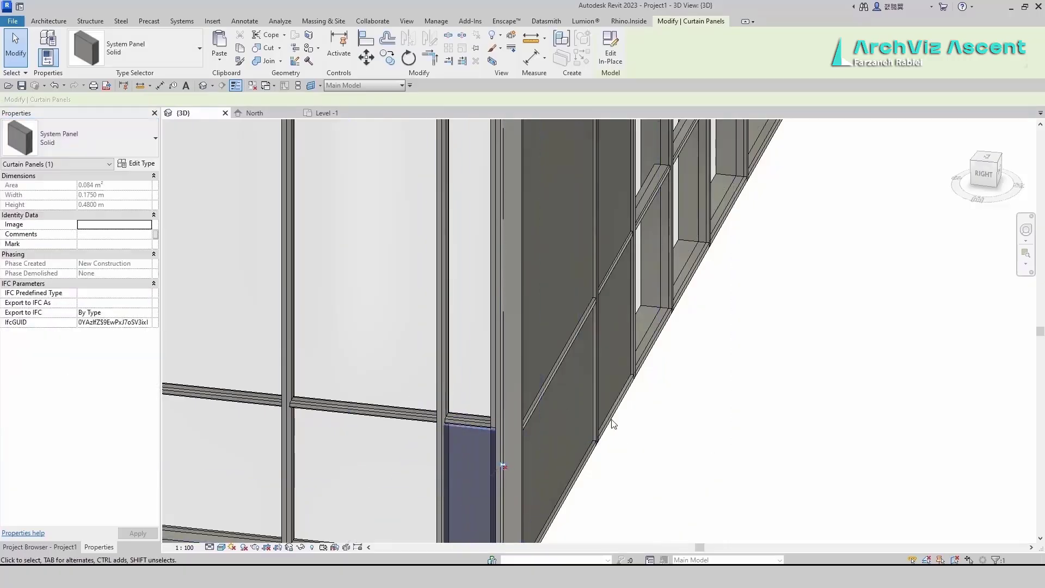
click(767, 478)
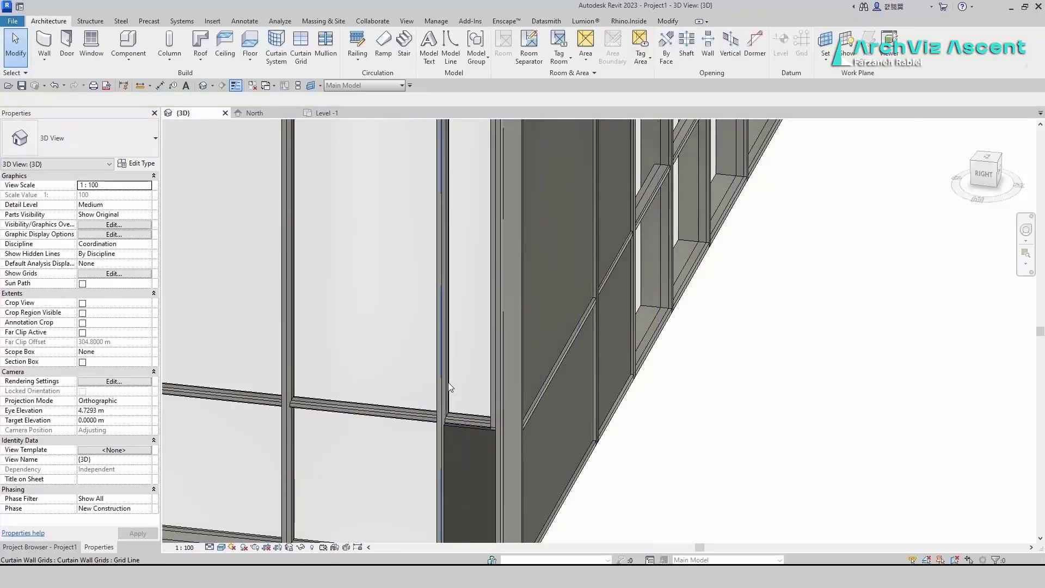
Change the tall narrow panel directly above the solid corner panel to the Solid type.
key(Tab)
key(Tab)
click(450, 384)
scroll(449, 384, down, 4)
click(487, 221)
click(138, 143)
click(29, 362)
click(589, 468)
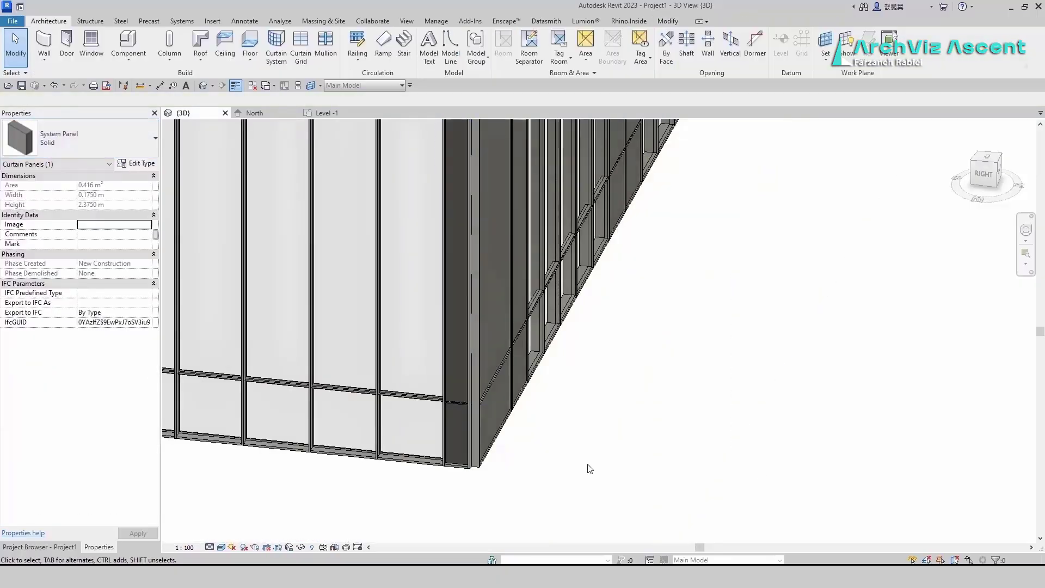
Change the lower panel in the second bay from the left of the short end wall to Solid.
scroll(345, 471, up, 5)
key(Tab)
key(Tab)
click(361, 451)
click(443, 365)
click(138, 142)
click(30, 361)
click(305, 492)
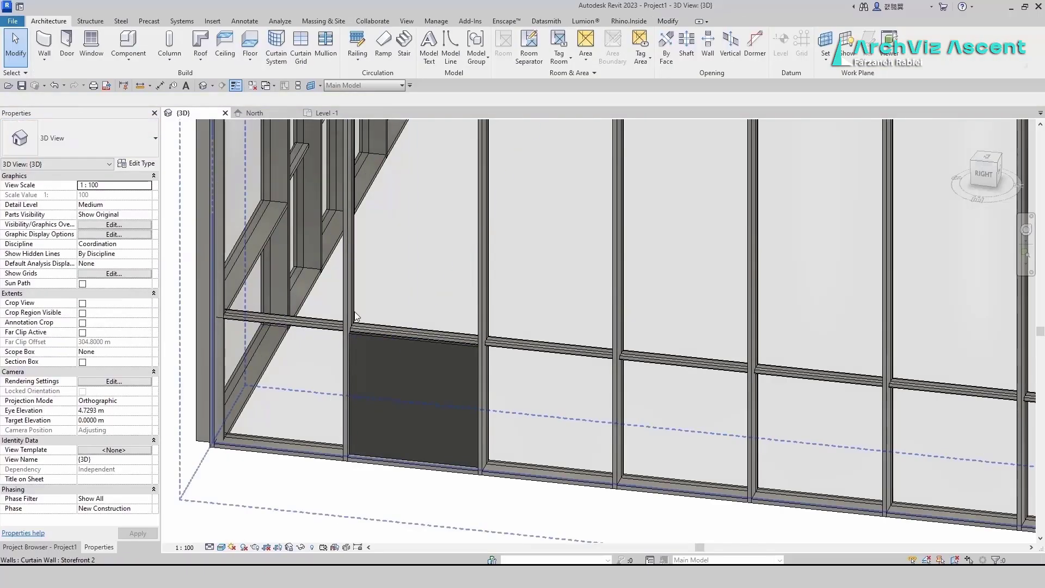
Change the tall upper panel in the second bay from the left of the short end wall to Solid.
scroll(343, 361, down, 4)
click(359, 345)
click(389, 208)
middle_drag(389, 208, 433, 306)
click(138, 143)
click(30, 362)
click(305, 509)
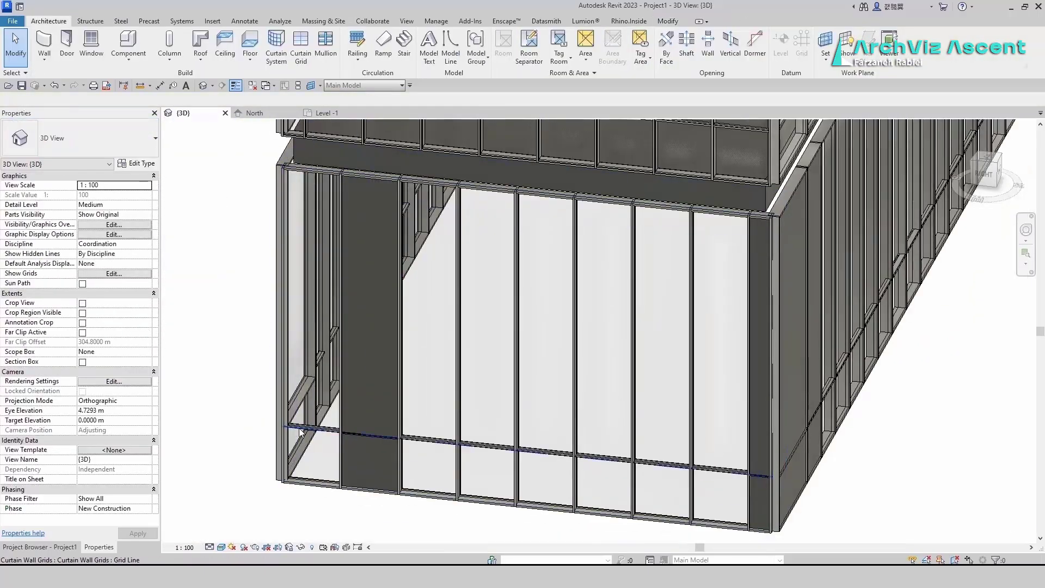
Change the lower and upper panels in the leftmost bay of the short end wall to Solid.
key(Tab)
key(Tab)
click(308, 481)
click(139, 142)
click(30, 361)
click(305, 509)
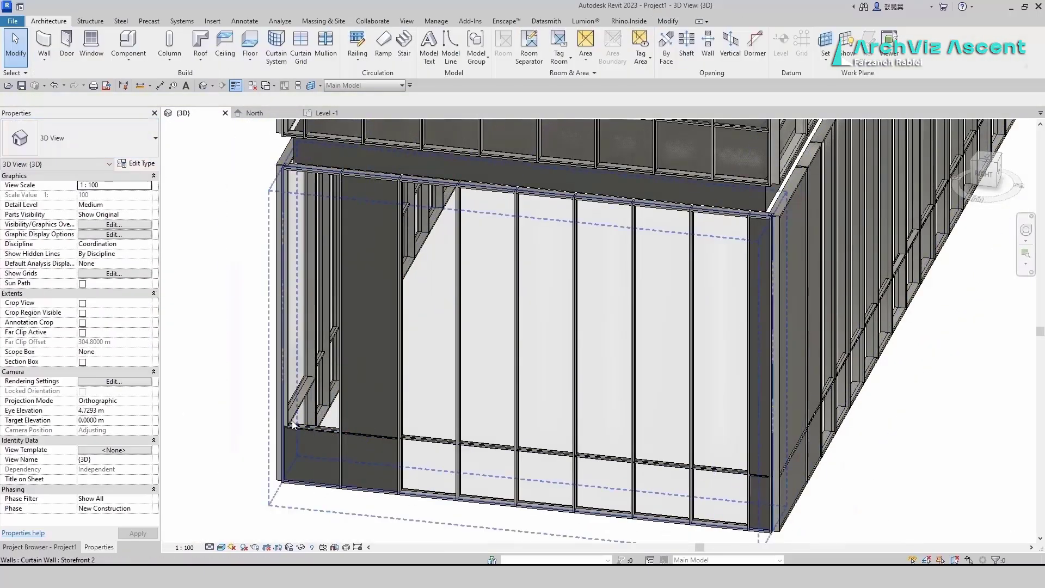
click(340, 268)
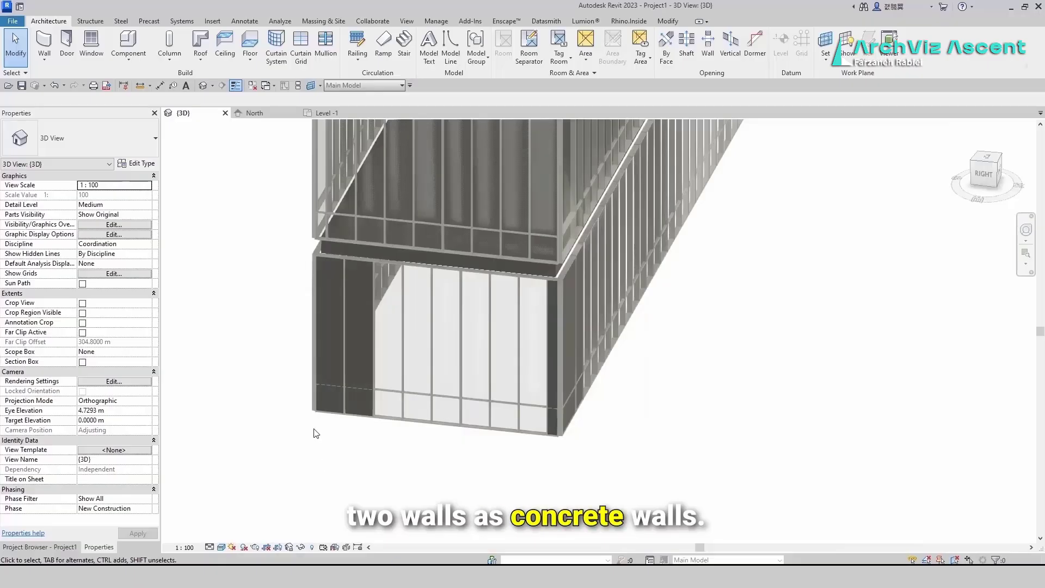
Change the four lower-storey curtain walls forming the front long side and left short end to the Generic - 300mm wall type.
scroll(318, 265, down, 5)
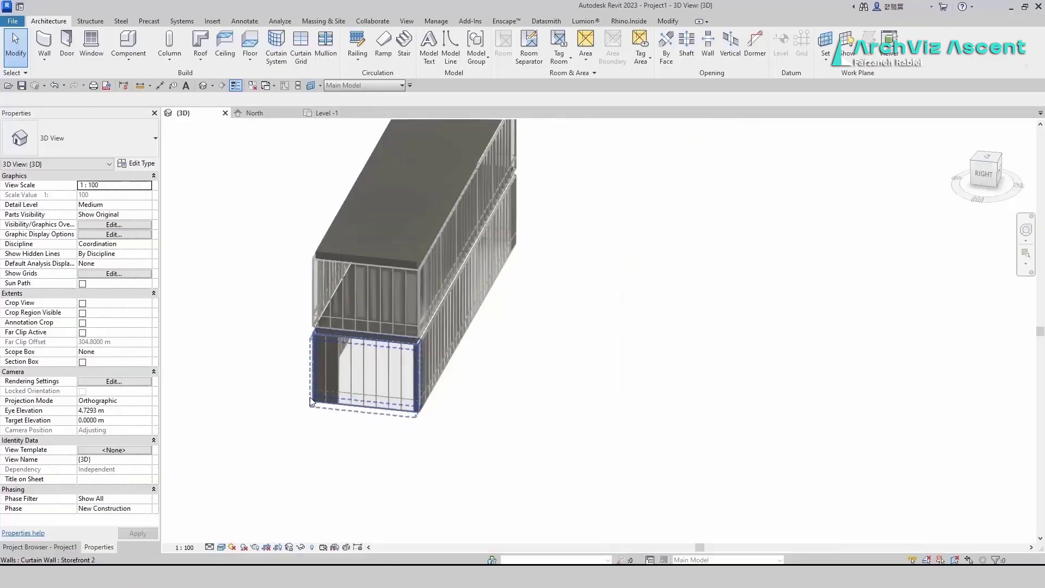
shift+middle_drag(305, 427, 426, 376)
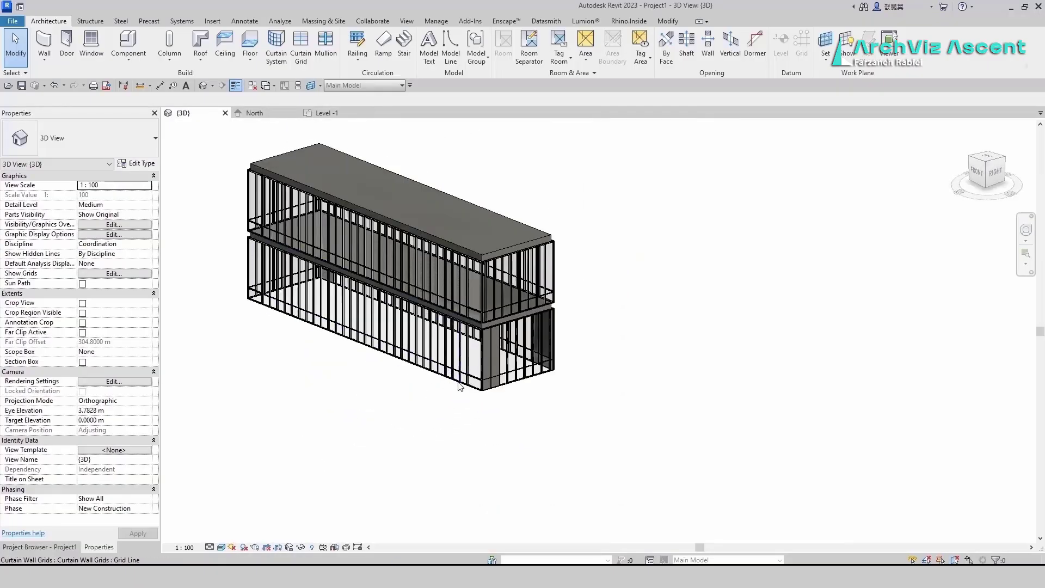
click(462, 381)
ctrl+click(410, 361)
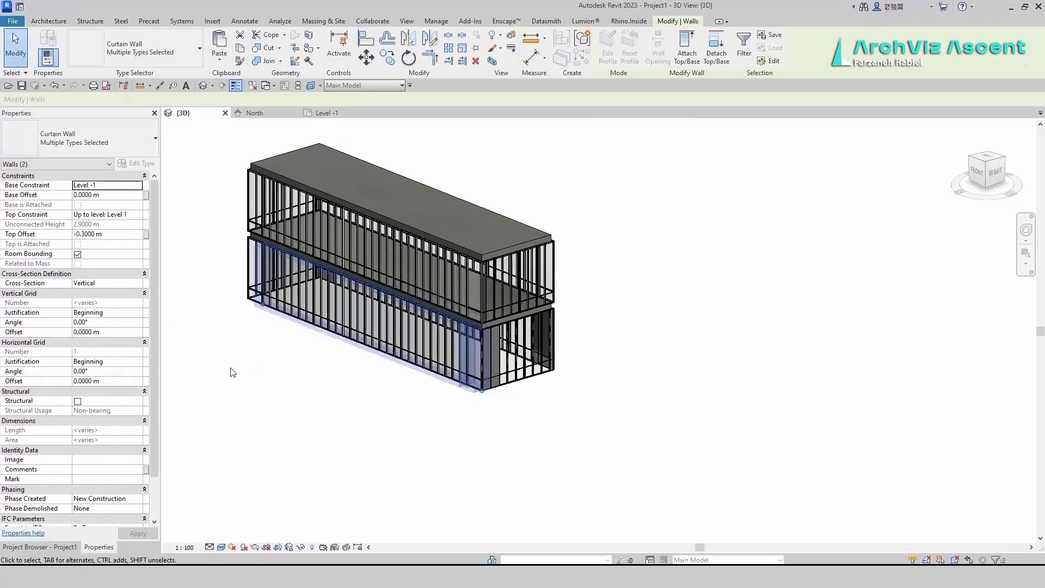
shift+middle_drag(228, 369, 301, 391)
ctrl+click(202, 361)
shift+middle_drag(218, 395, 331, 432)
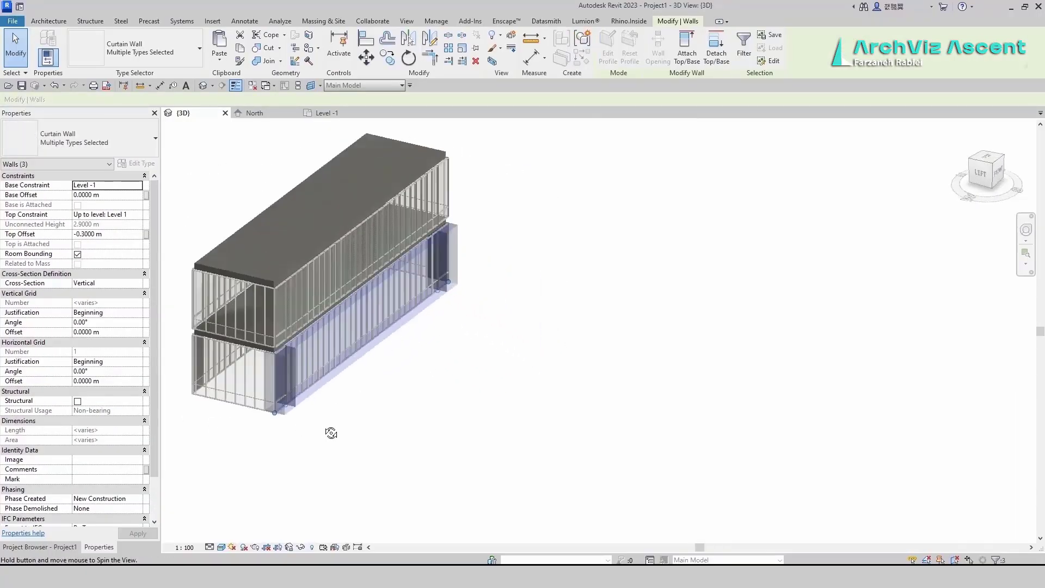
ctrl+click(240, 409)
click(106, 132)
scroll(90, 240, up, 3)
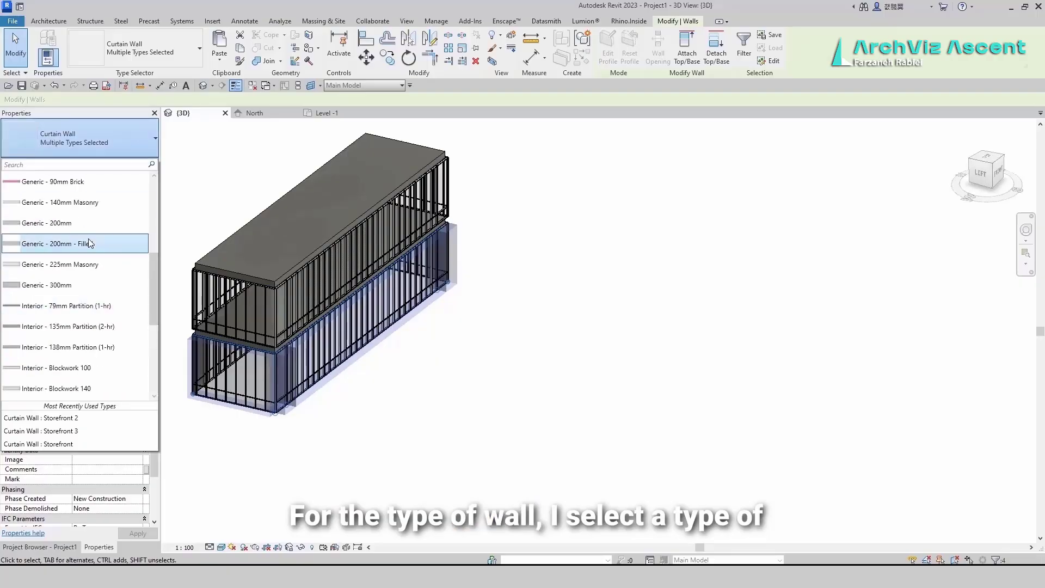
click(47, 285)
click(408, 430)
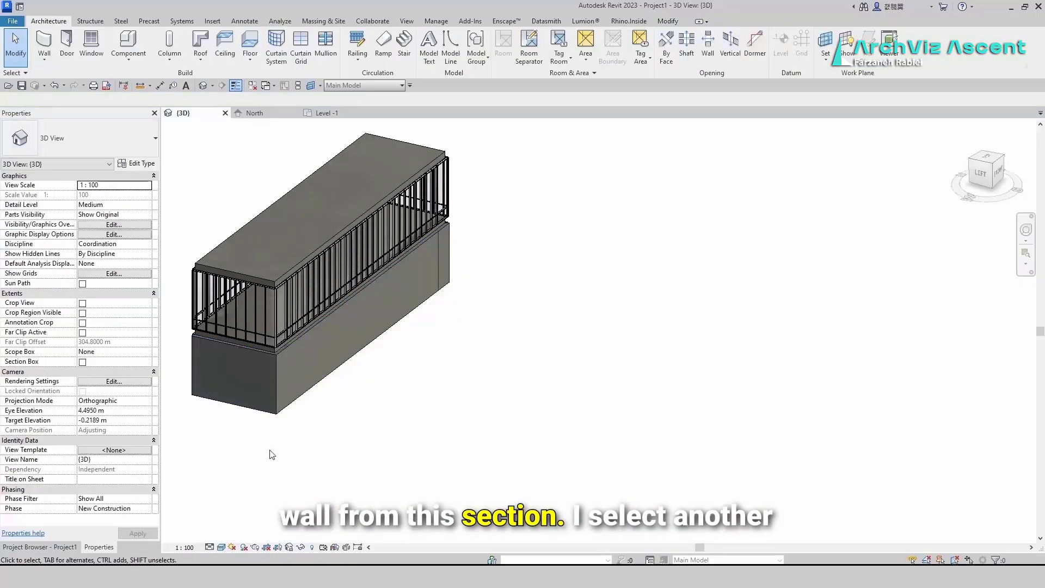
Show the model from the back and delete all walls of the upper storey, keeping both floor slabs.
shift+middle_drag(485, 399, 201, 384)
shift+middle_drag(383, 390, 370, 505)
scroll(441, 476, up, 2)
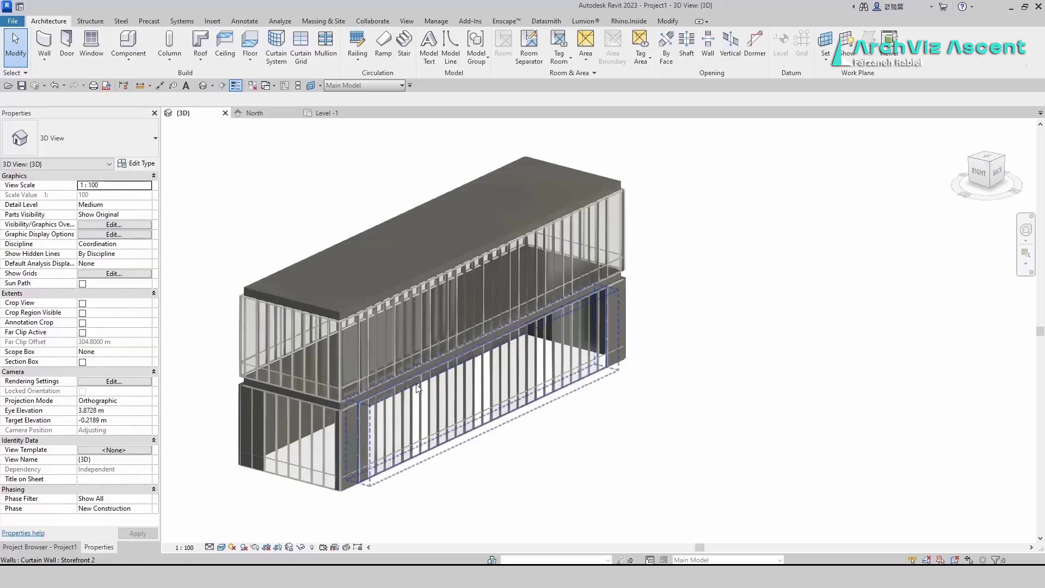
click(996, 173)
drag(836, 288, 403, 328)
key(Delete)
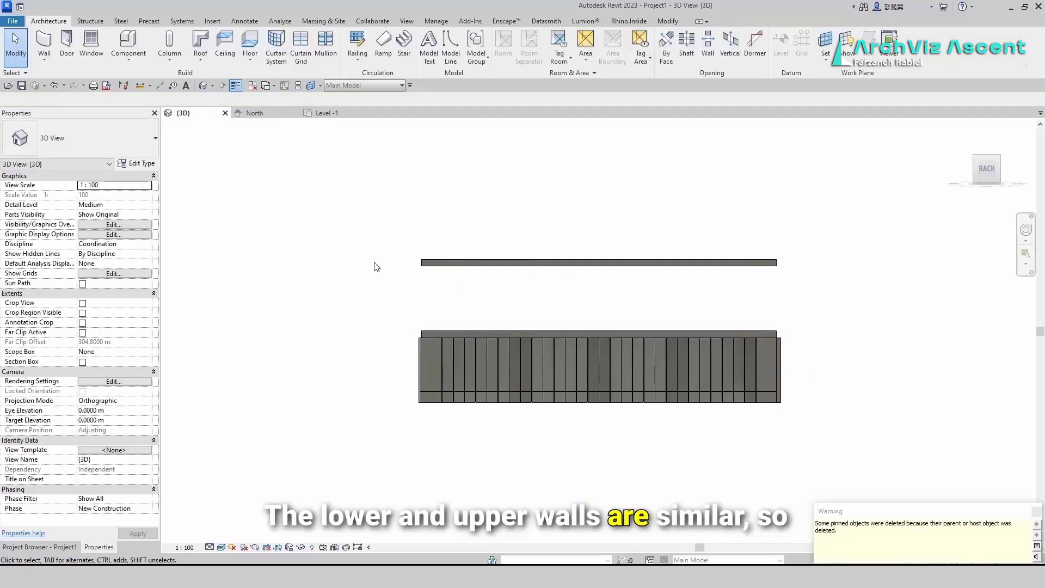
Copy all lower-storey walls and paste them aligned to Level 1.
drag(815, 363, 342, 437)
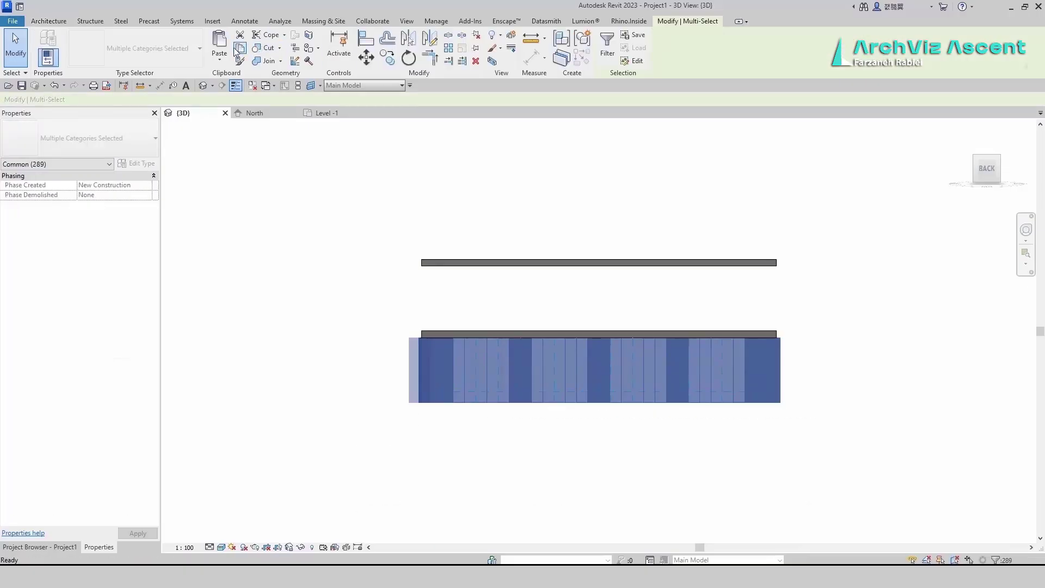
click(220, 57)
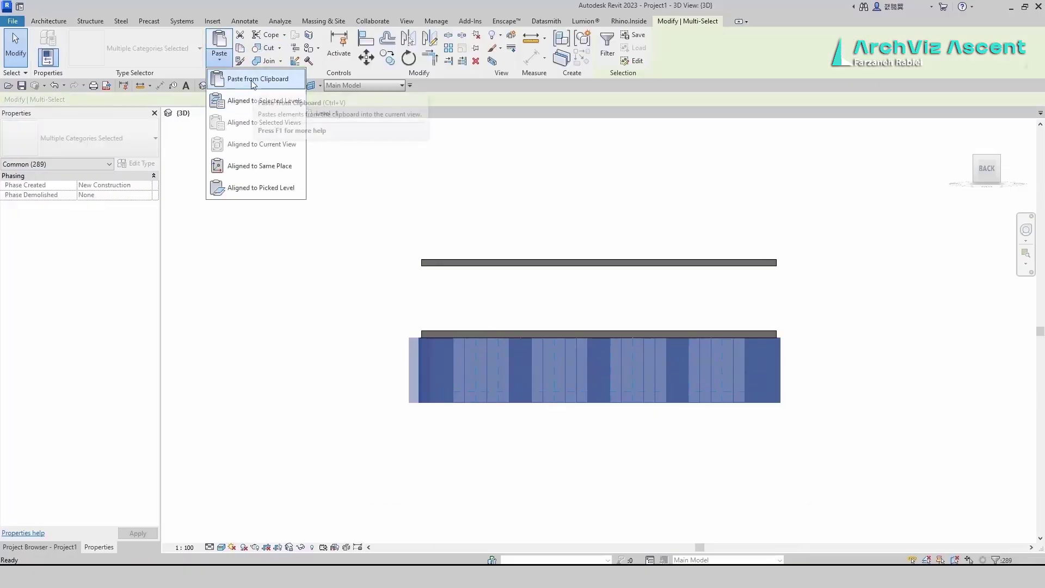
click(255, 100)
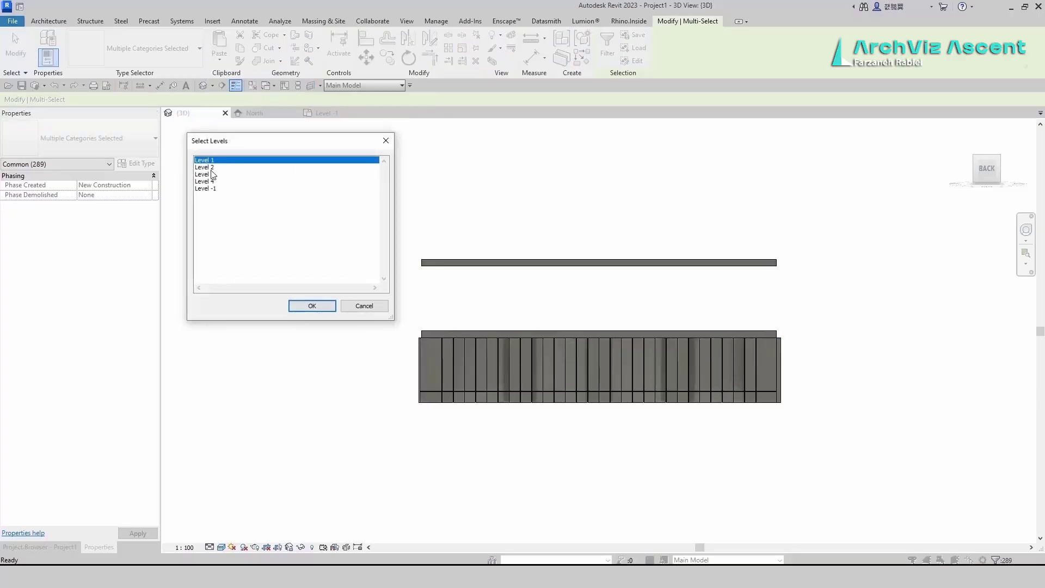
click(311, 306)
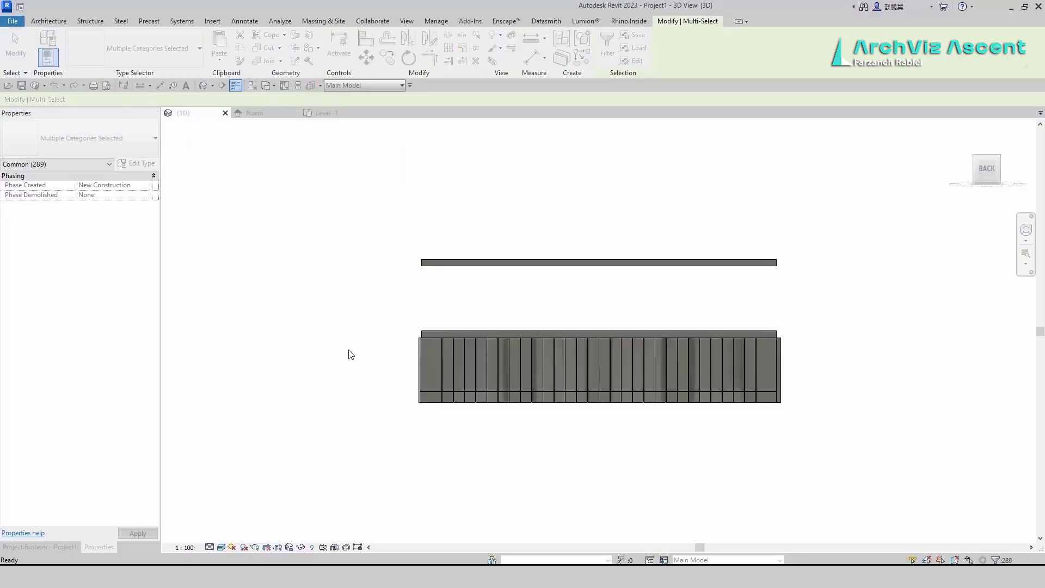
click(291, 294)
Examine the two-storey model from the right rear corner and compare it with the reference building photo.
shift+middle_drag(292, 293, 437, 438)
middle_drag(387, 336, 265, 303)
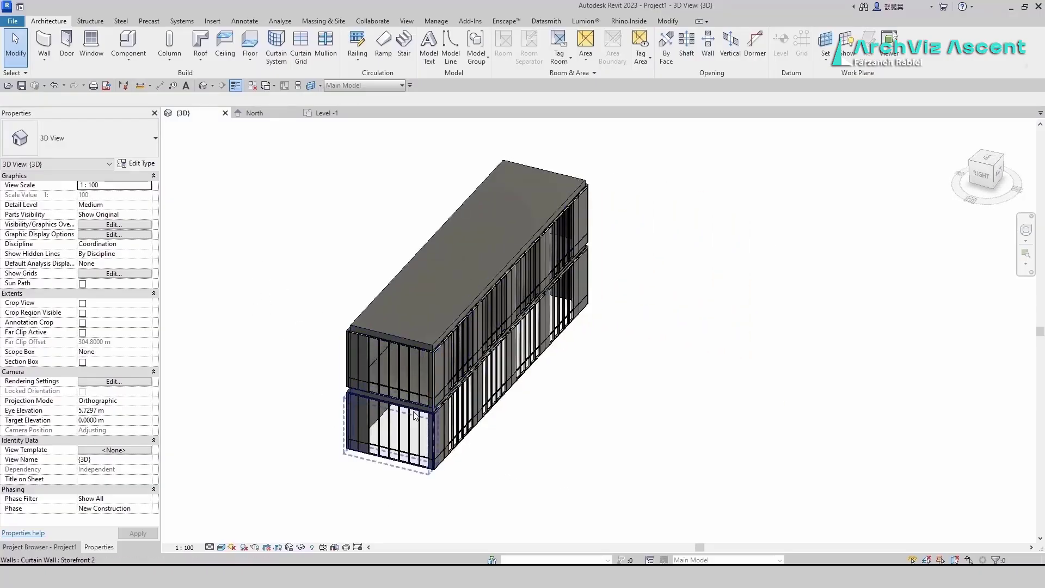
key(alt+Tab)
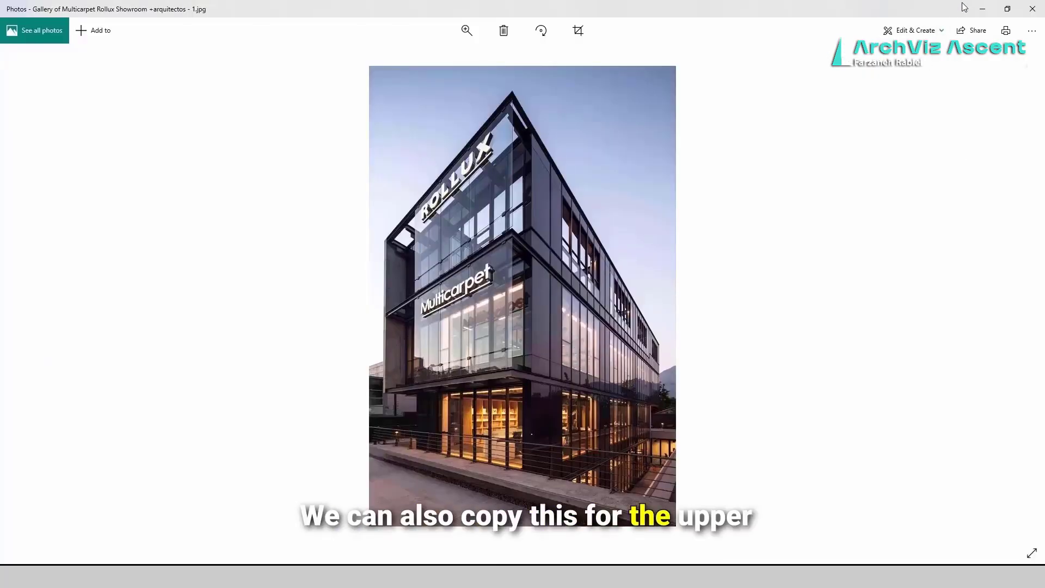
key(alt+Tab)
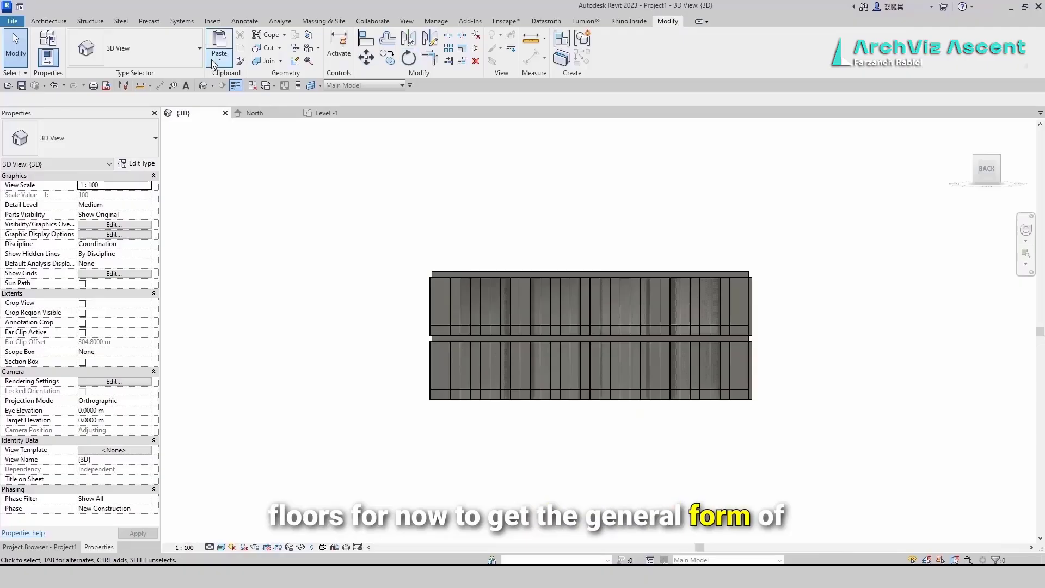
Paste the copied storey walls aligned to Level 2 and Level 3.
click(213, 62)
click(256, 100)
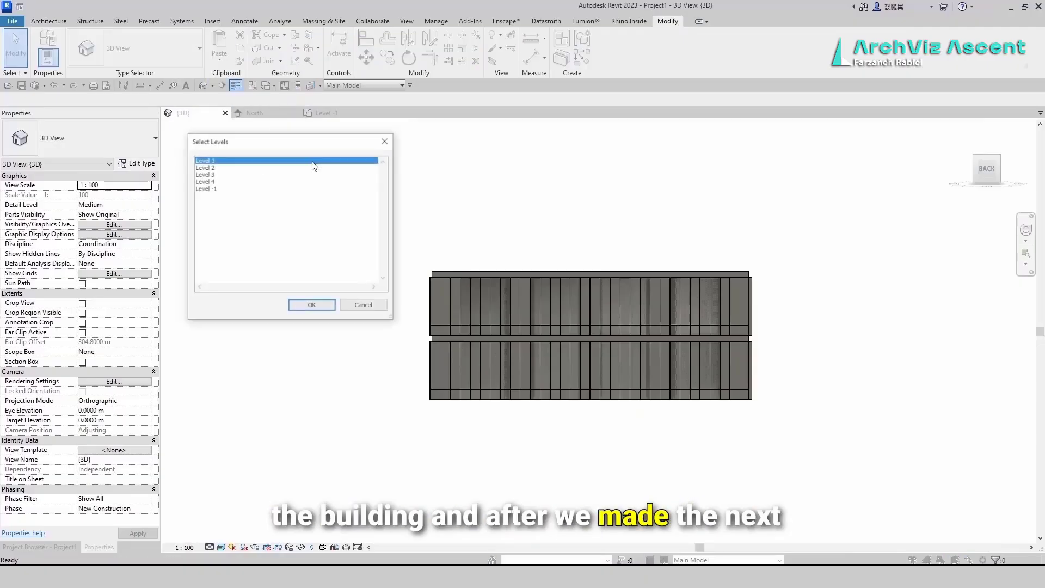
click(208, 168)
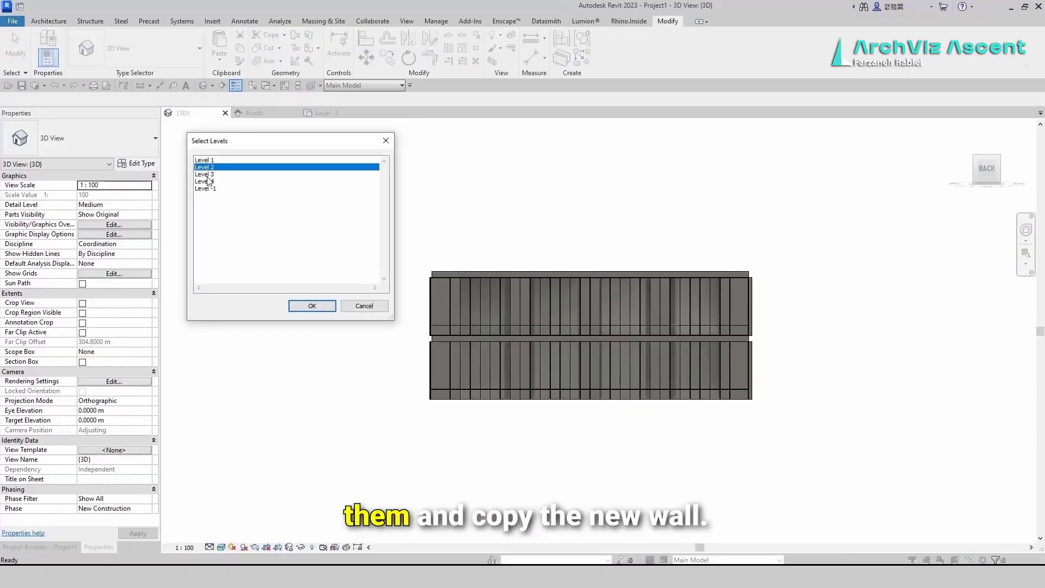
shift+click(208, 181)
click(310, 306)
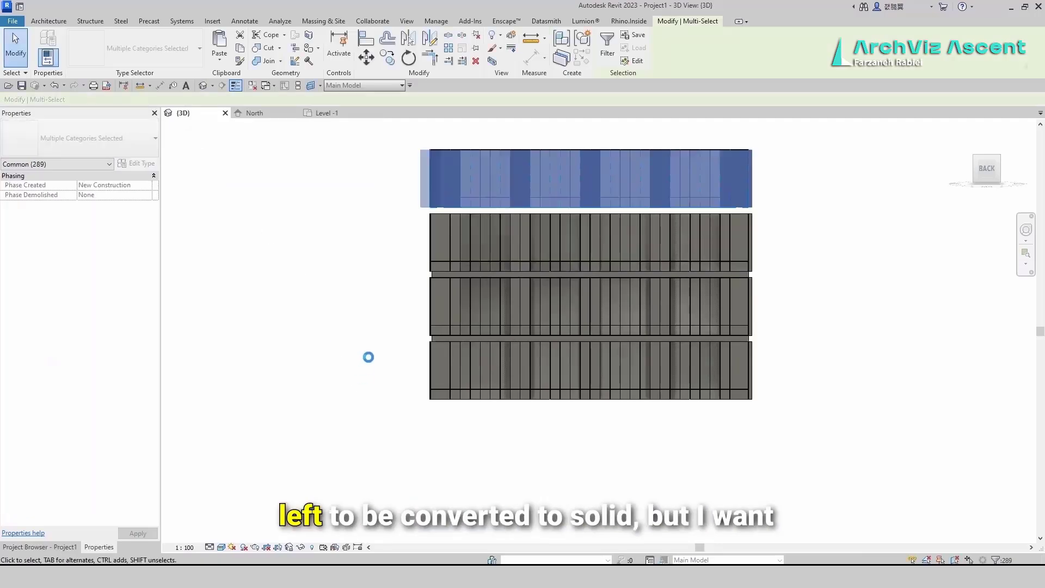
scroll(410, 439, down, 2)
scroll(581, 434, up, 4)
click(615, 428)
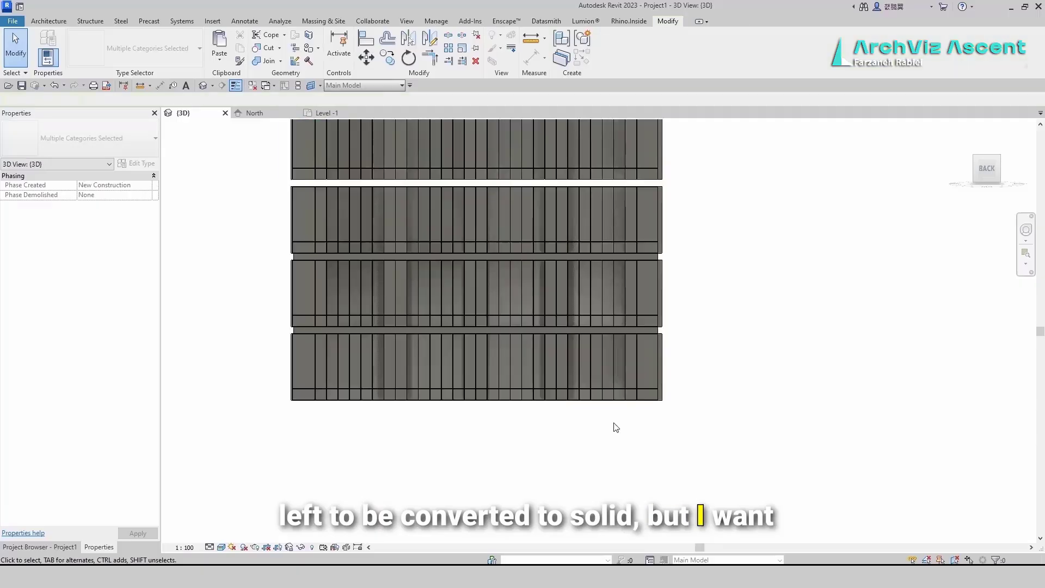
Copy the Level 1 floor slab and paste it aligned to Level 3.
scroll(656, 332, up, 2)
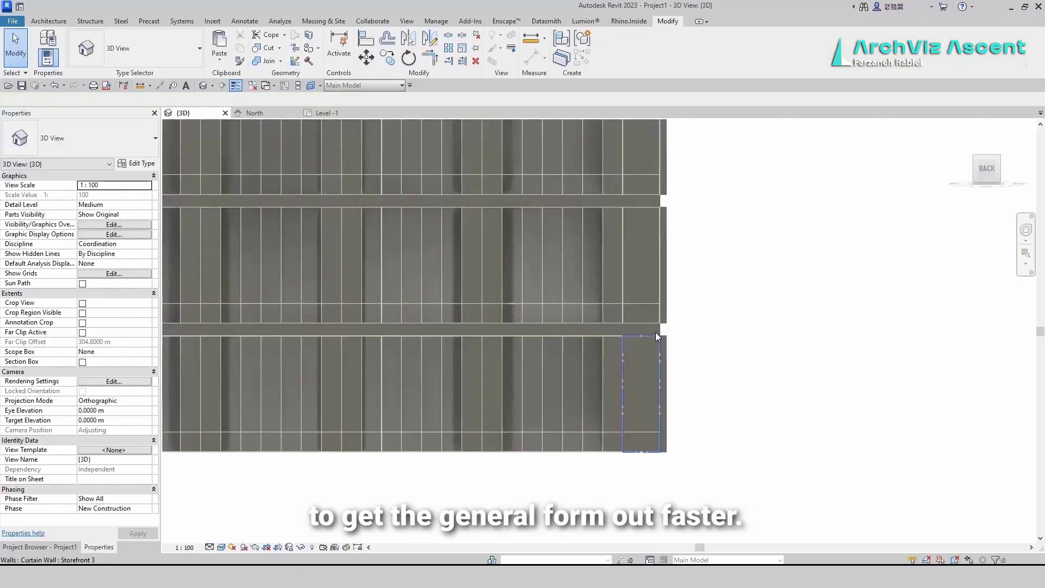
click(658, 329)
scroll(635, 378, down, 4)
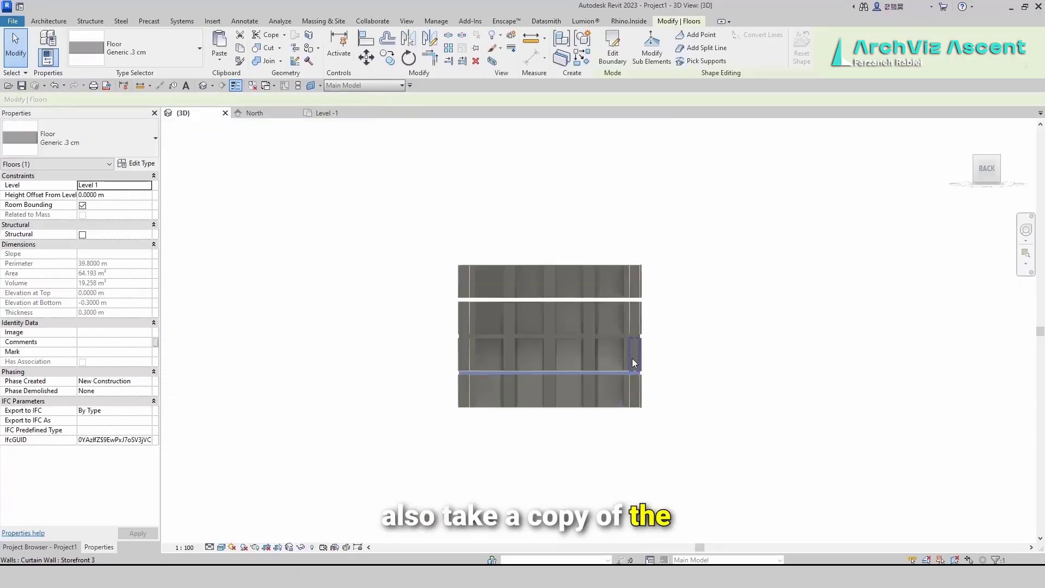
scroll(632, 358, up, 3)
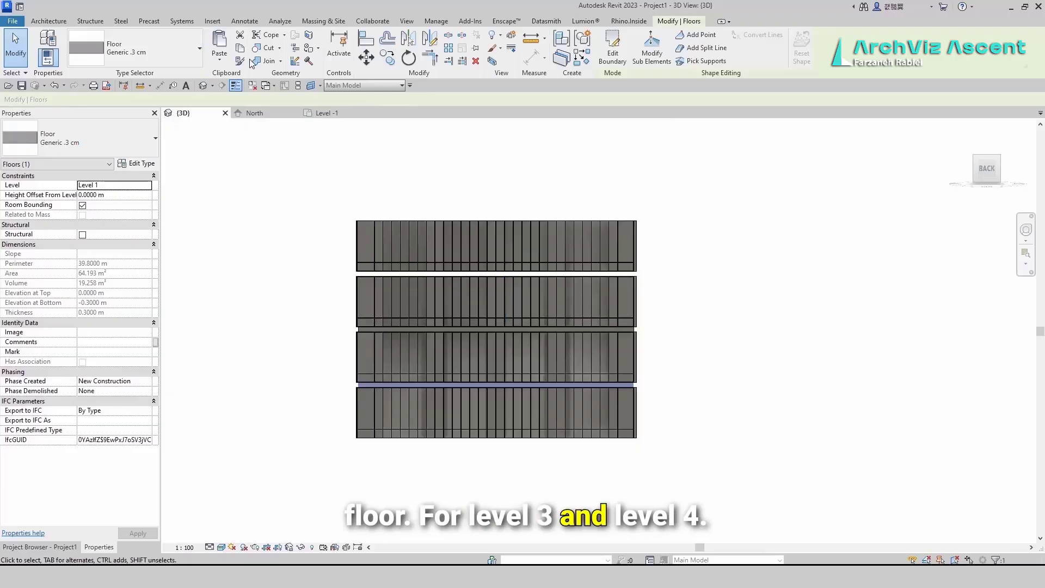
click(219, 60)
click(232, 100)
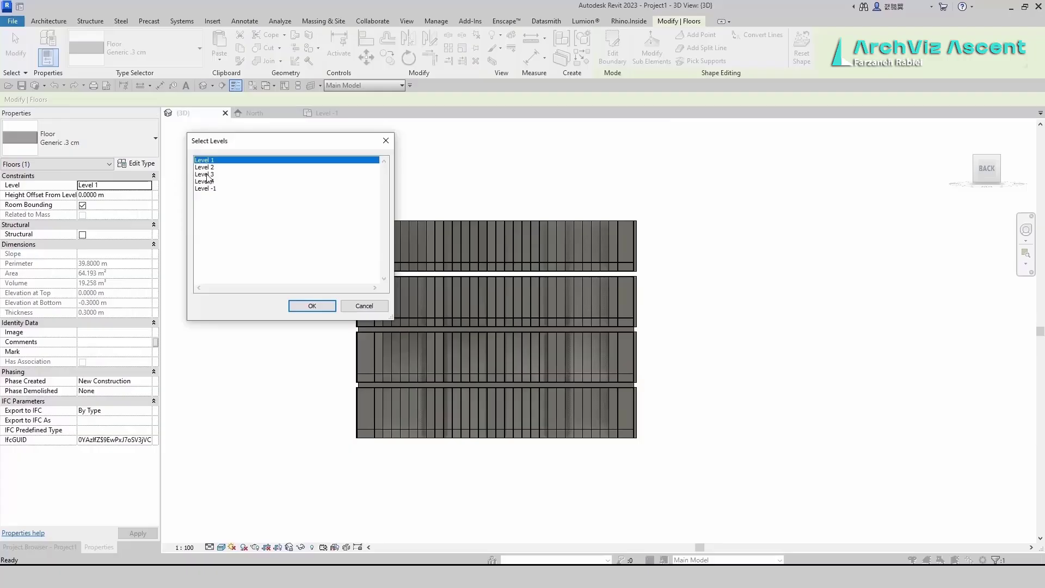
click(206, 174)
click(312, 305)
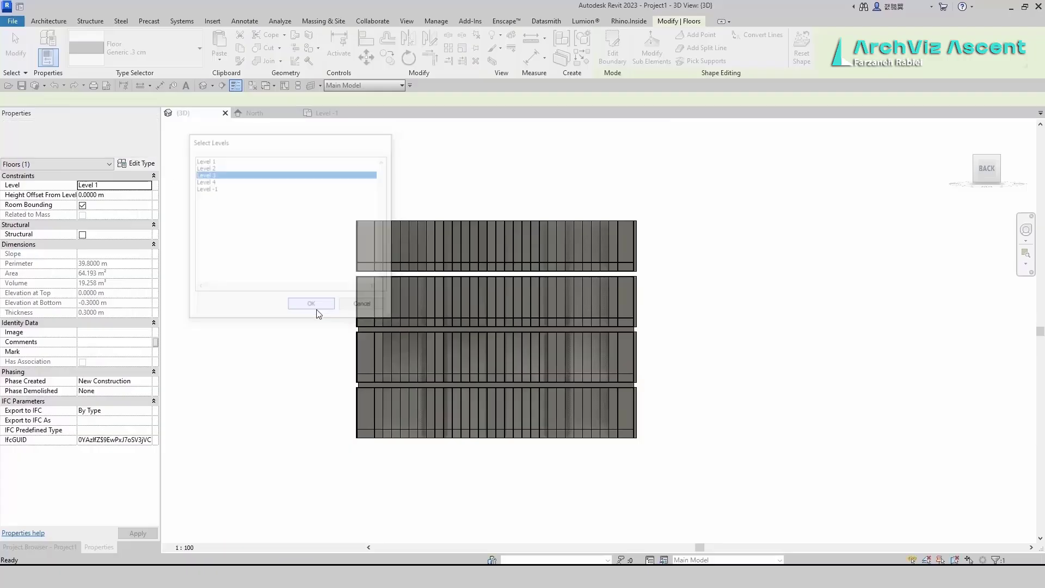
click(298, 332)
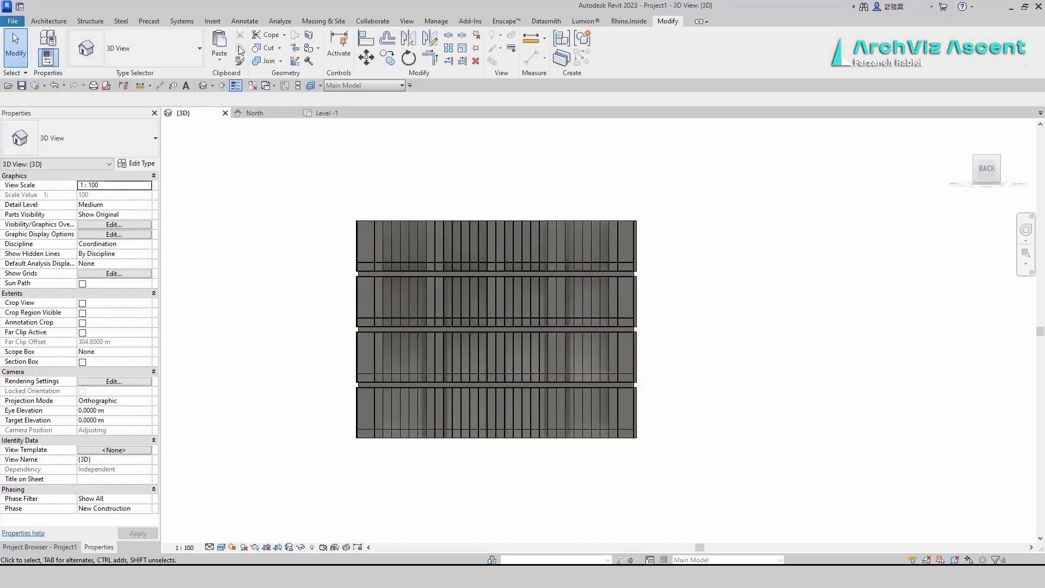
Paste the copied floor slab aligned to Level 4 as the building's top slab.
click(220, 58)
click(248, 103)
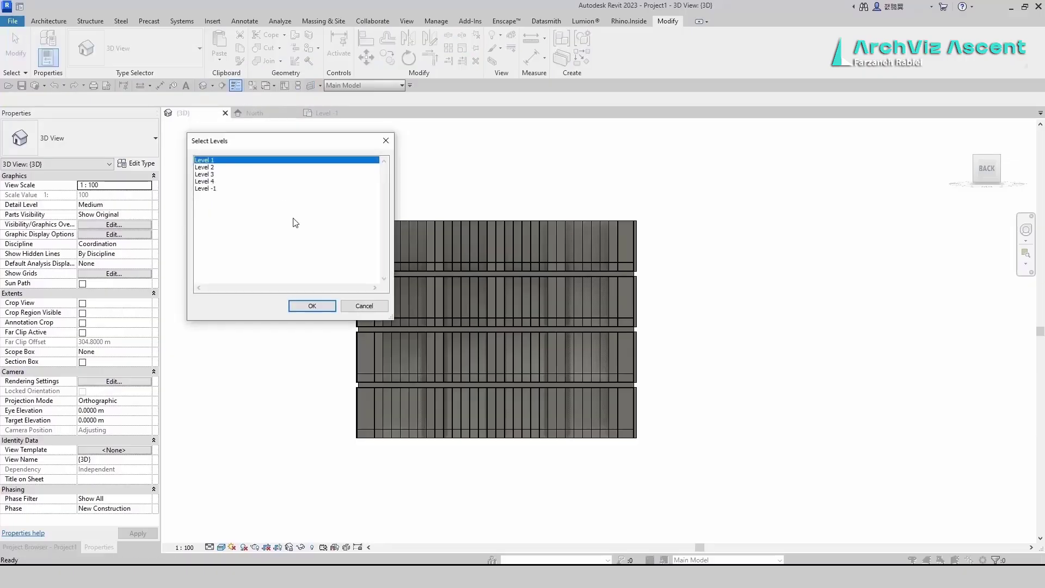
click(205, 182)
click(312, 306)
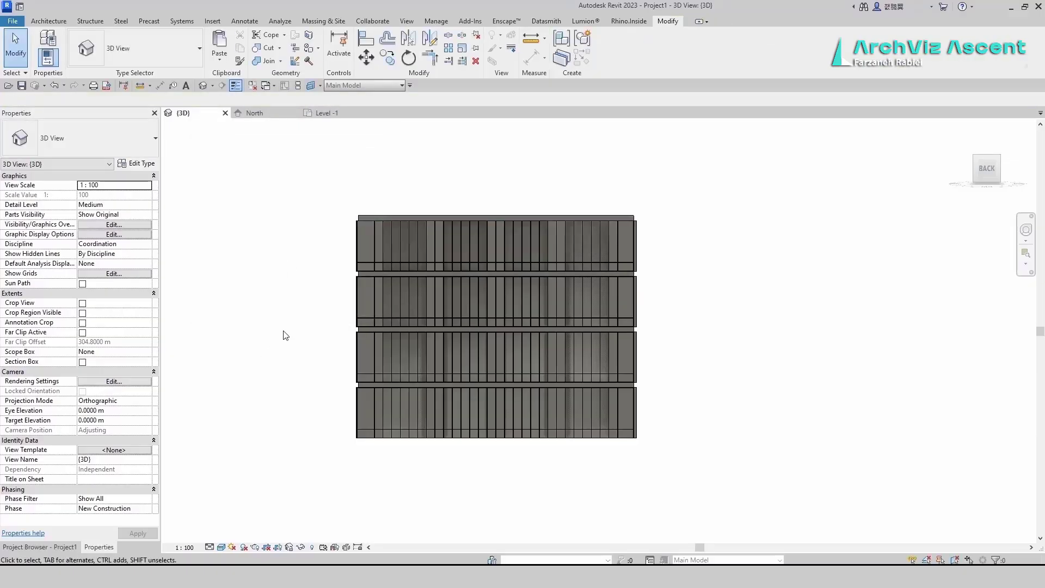
Open the material choices for the Solid system panel type, using the solid corner panel of the lowest storey.
shift+middle_drag(285, 333, 459, 397)
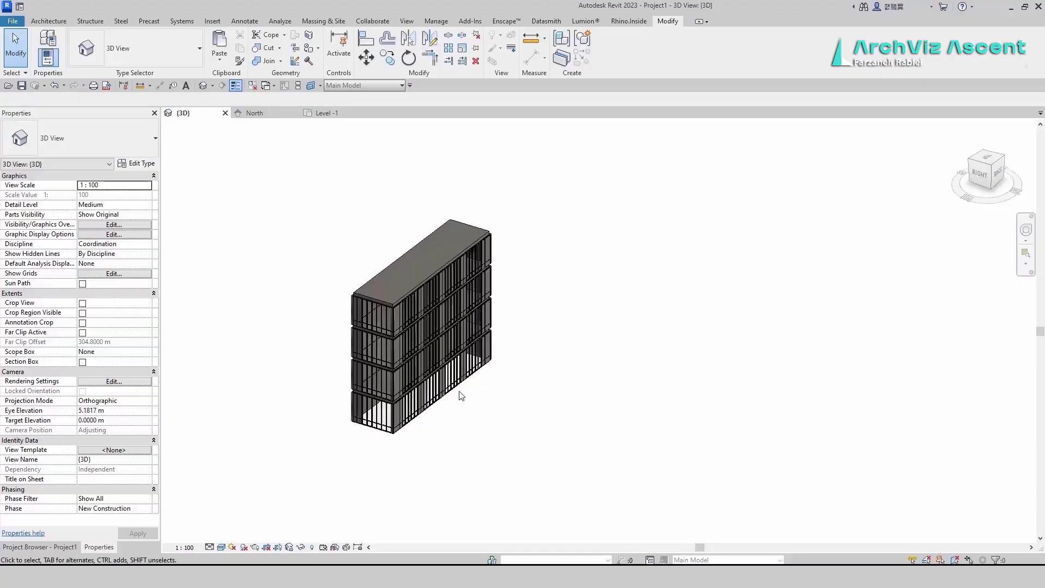
scroll(459, 395, up, 3)
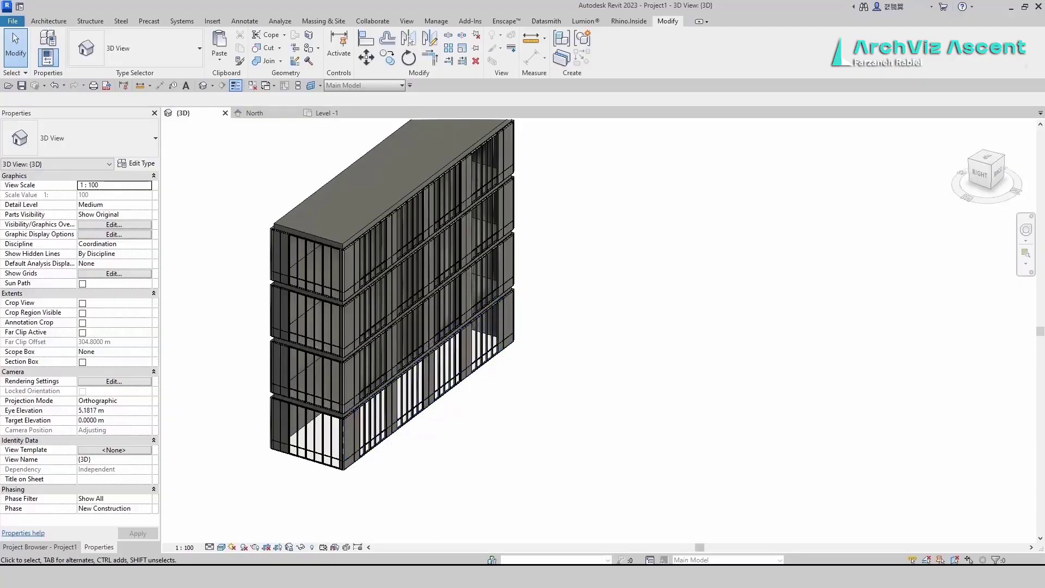
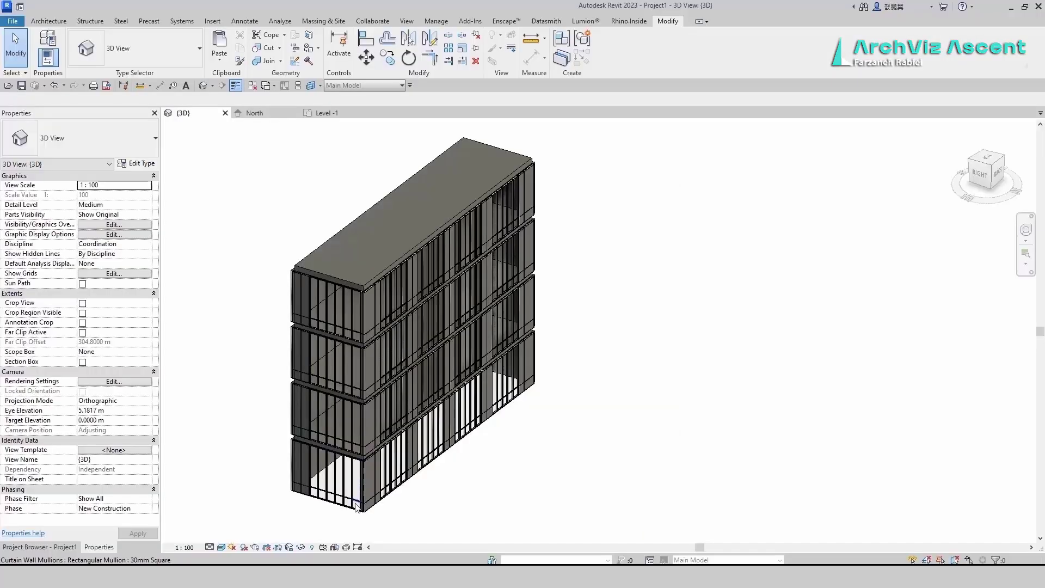
scroll(370, 481, up, 5)
click(368, 462)
click(448, 508)
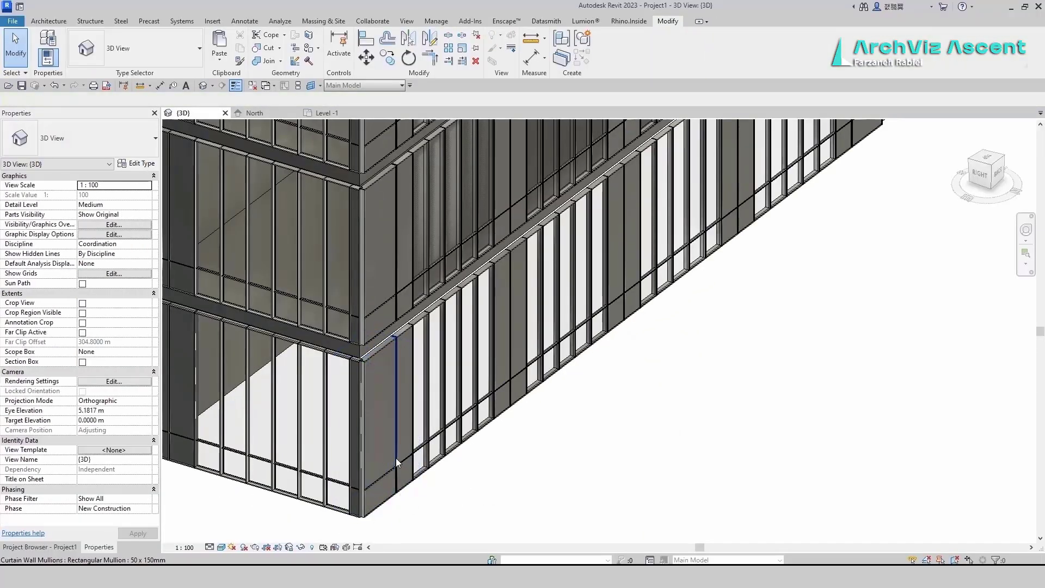
click(392, 457)
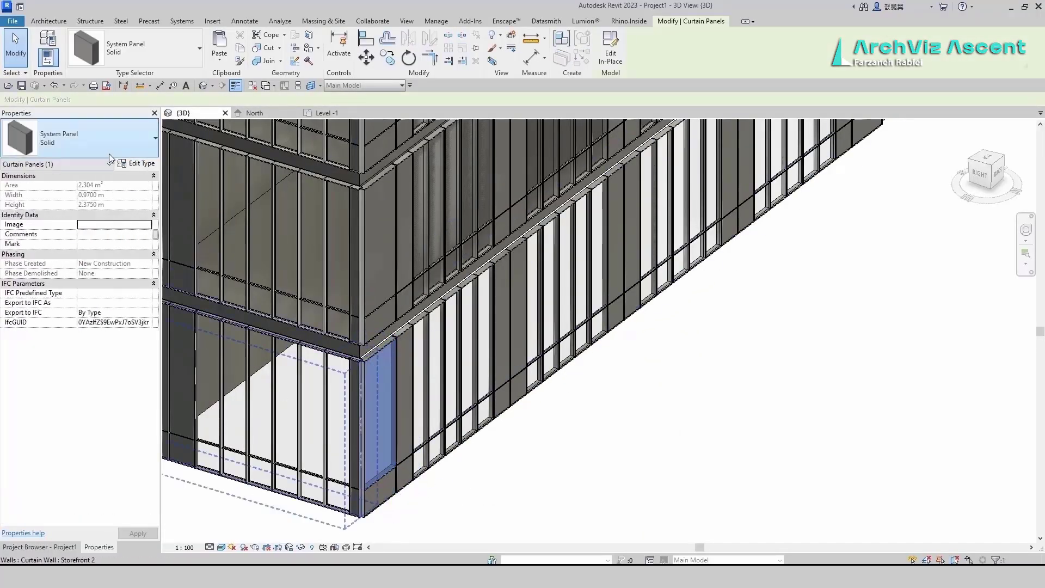
click(136, 163)
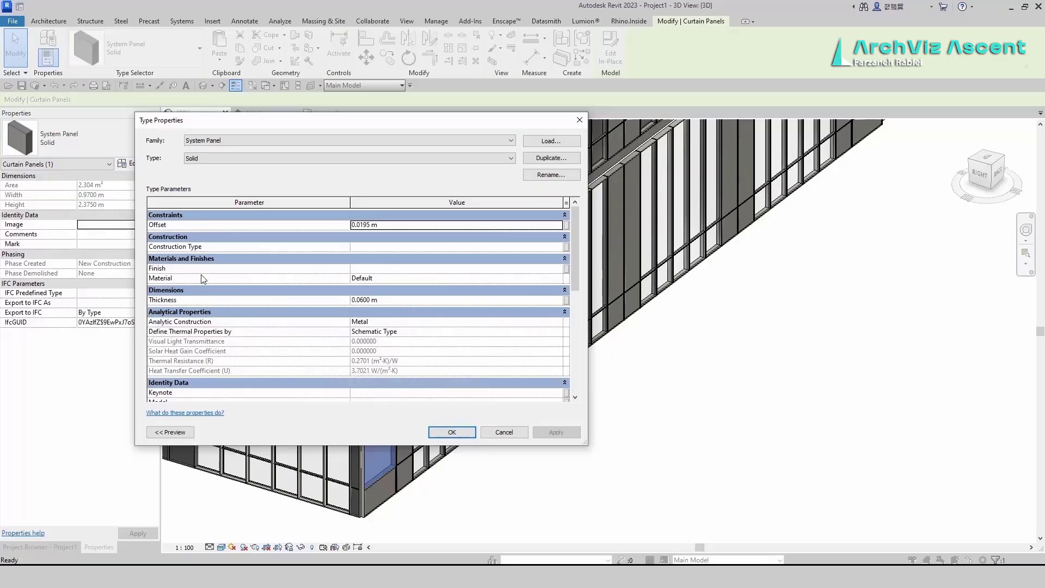
click(548, 278)
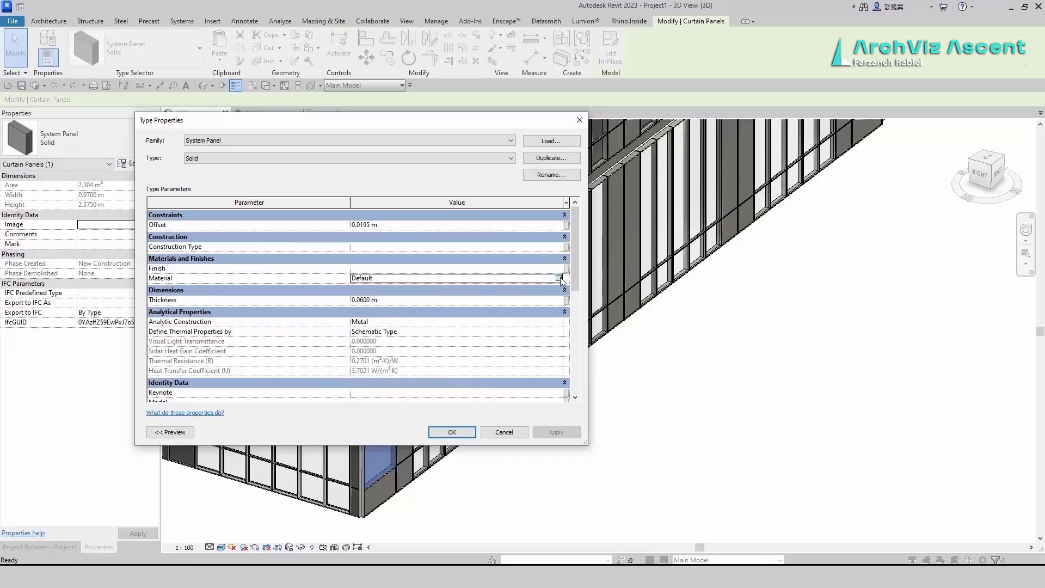
click(558, 279)
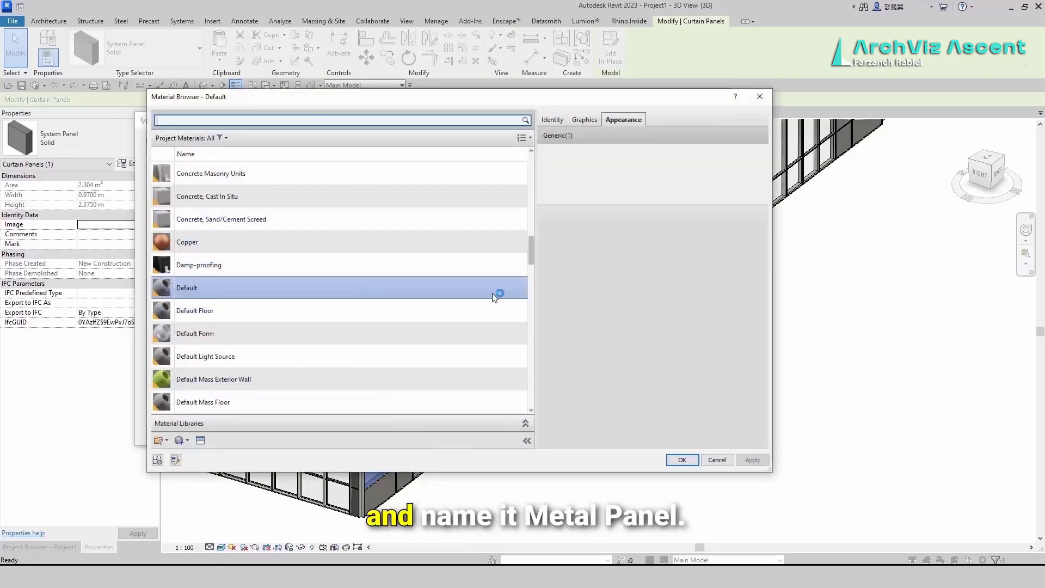
Create a new material and name it "metal panel".
click(187, 442)
click(217, 453)
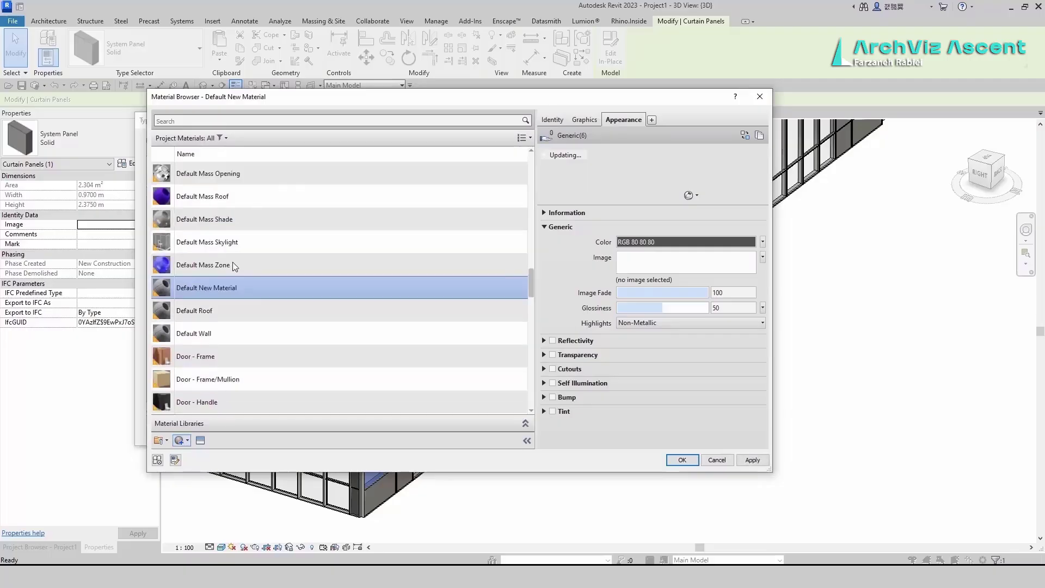
right_click(188, 287)
click(250, 332)
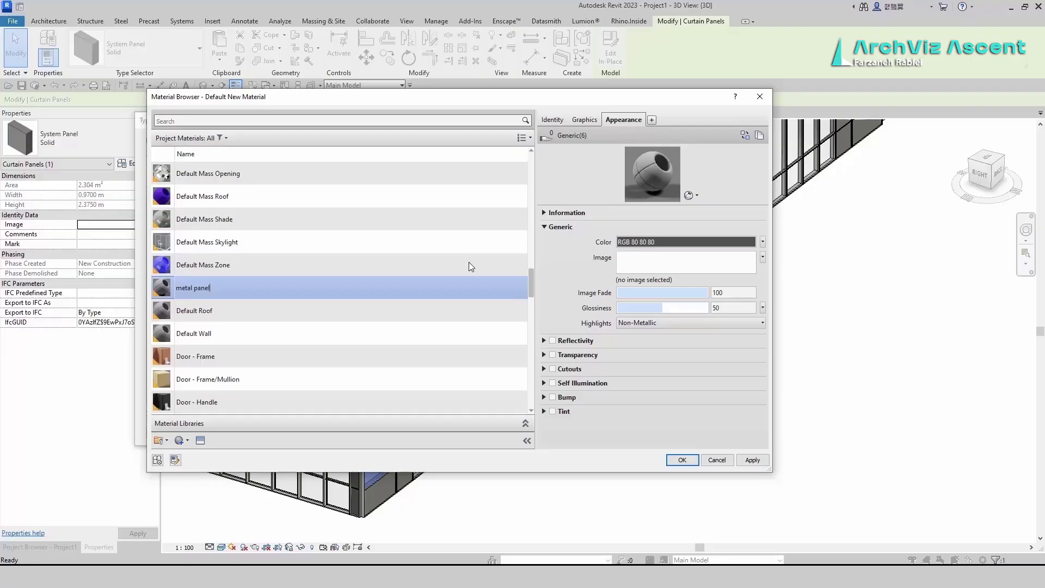
Set the metal panel material's appearance colour to near-black, RGB 15 15 15.
click(661, 242)
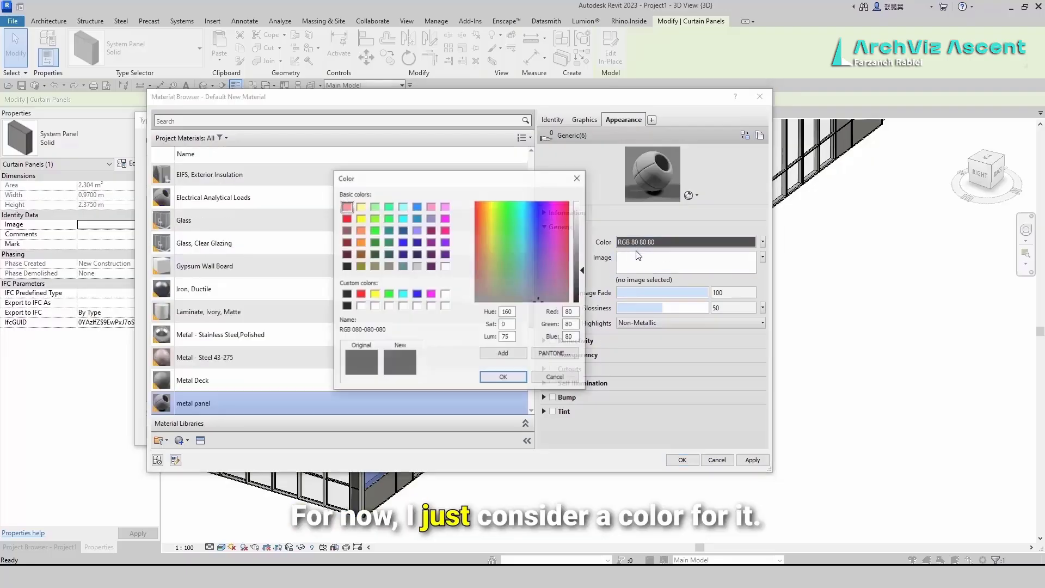
drag(582, 271, 581, 303)
click(504, 377)
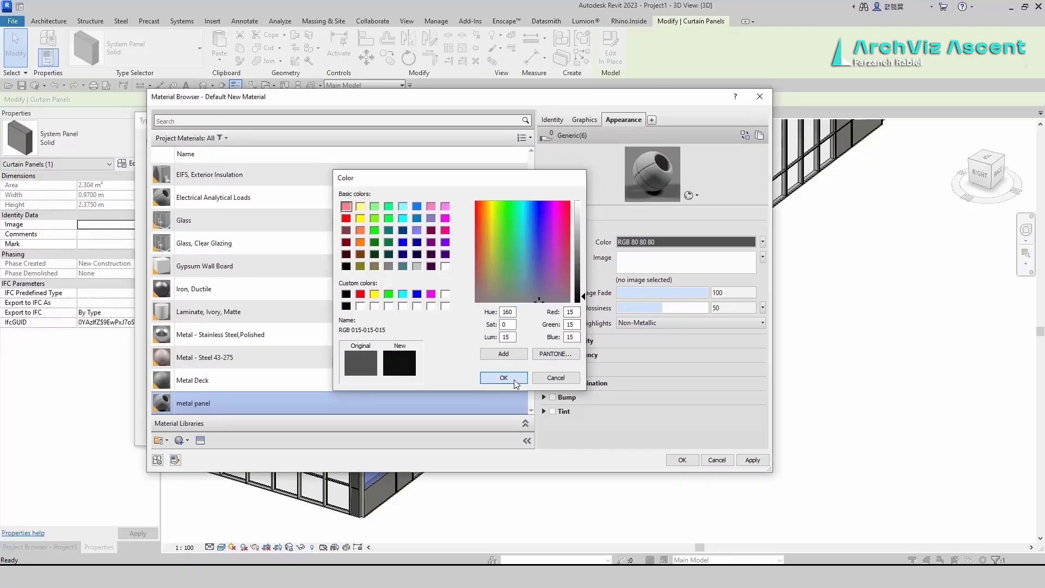
click(518, 384)
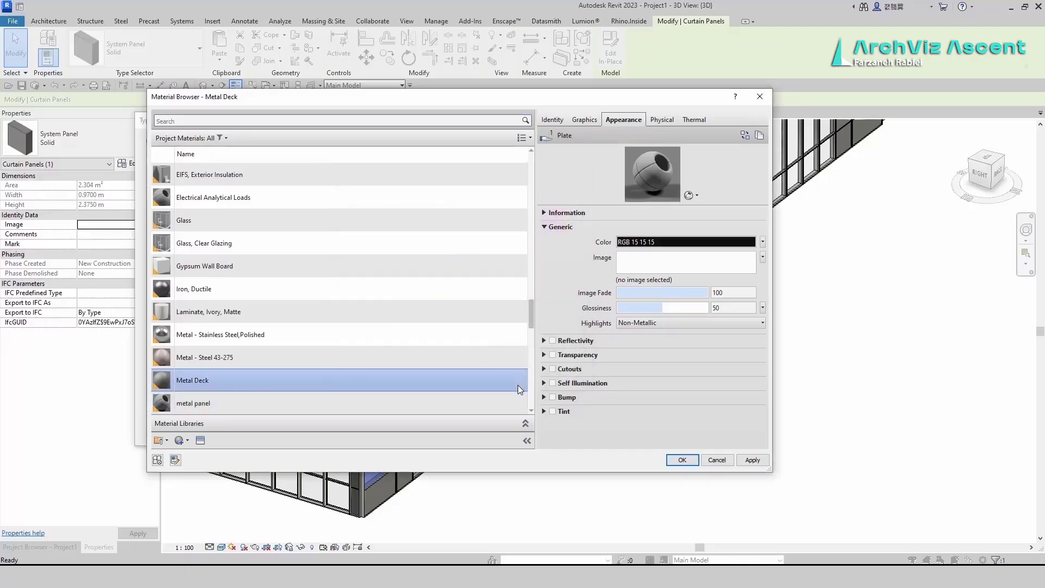
Assign the metal panel material to the Solid system panel type and deselect the panel.
click(440, 395)
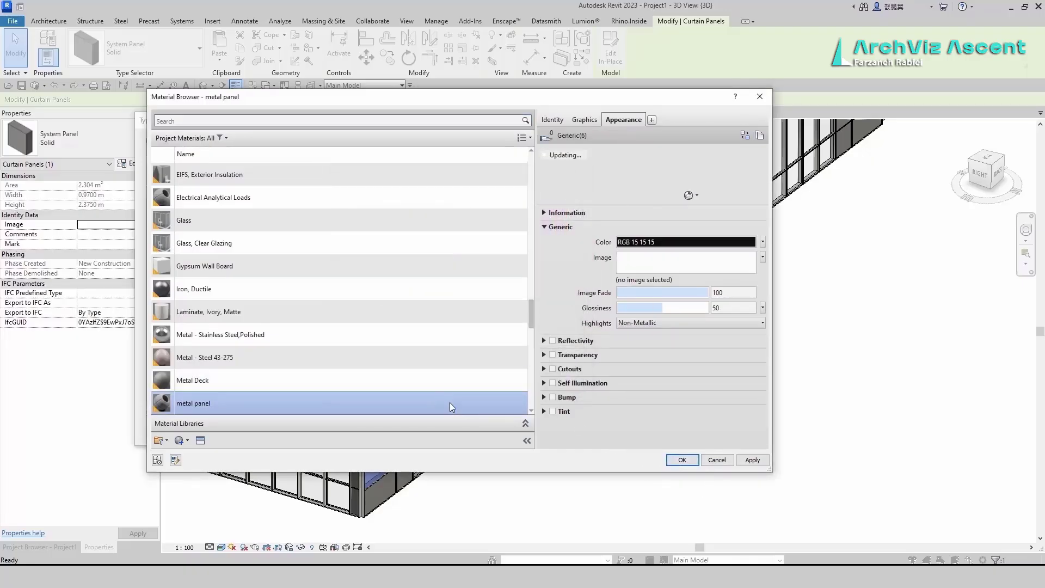
click(681, 461)
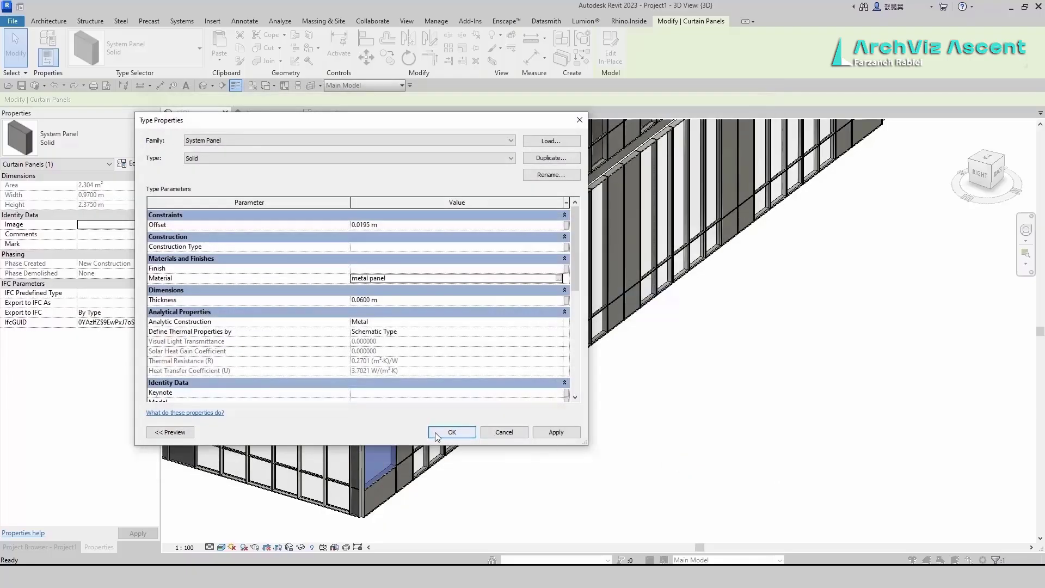
key(Return)
click(480, 495)
scroll(477, 481, down, 3)
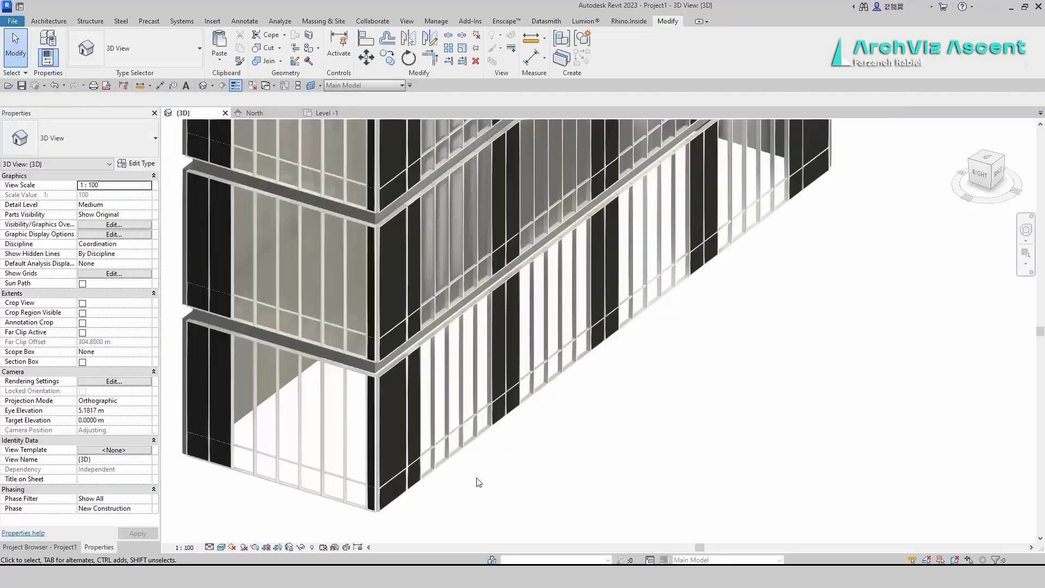
Start placing a structural beam and check which beam types are available in the project.
scroll(478, 482, down, 2)
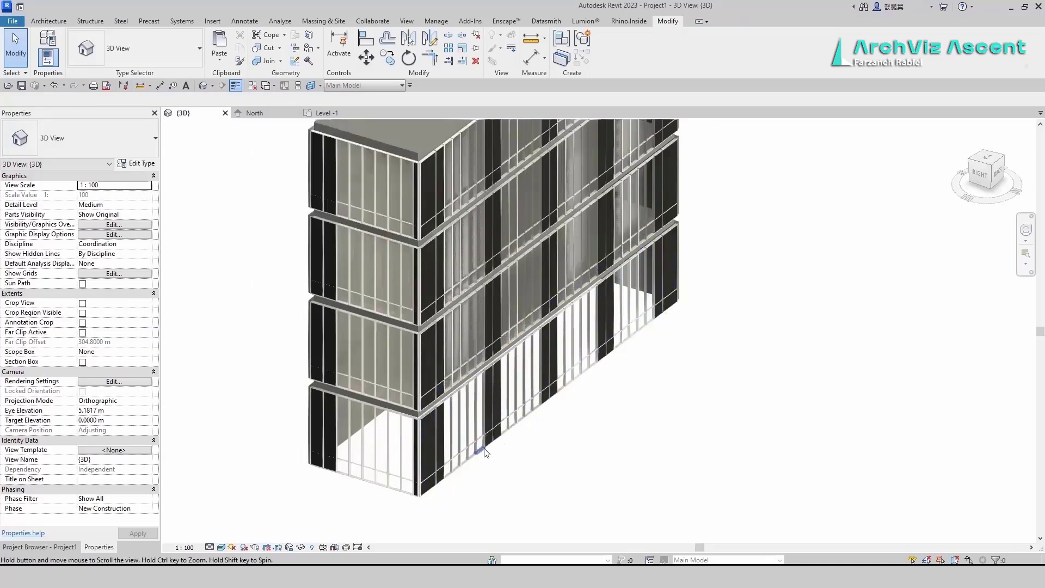
middle_drag(478, 481, 460, 470)
click(90, 20)
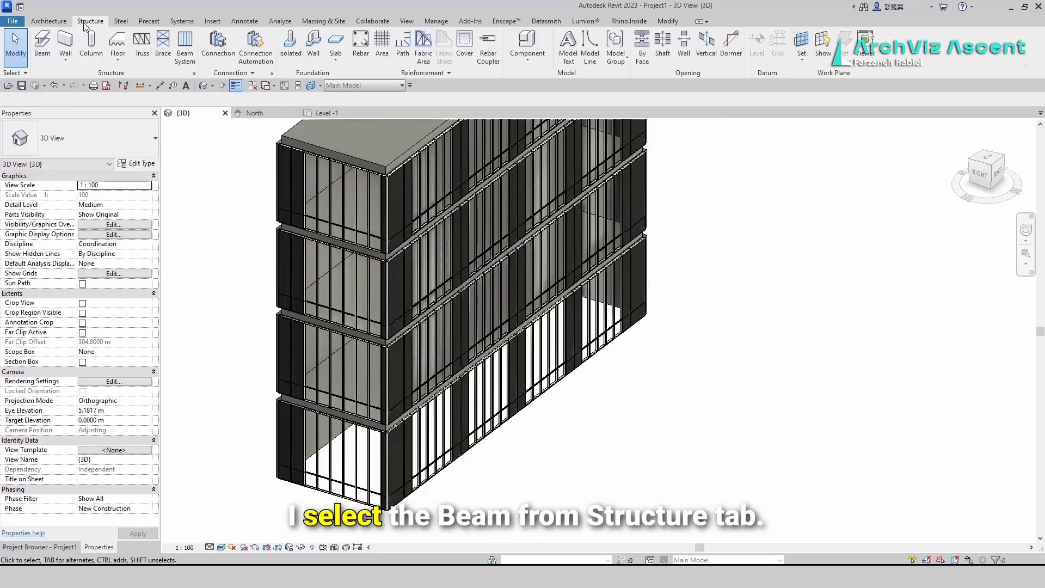
click(43, 44)
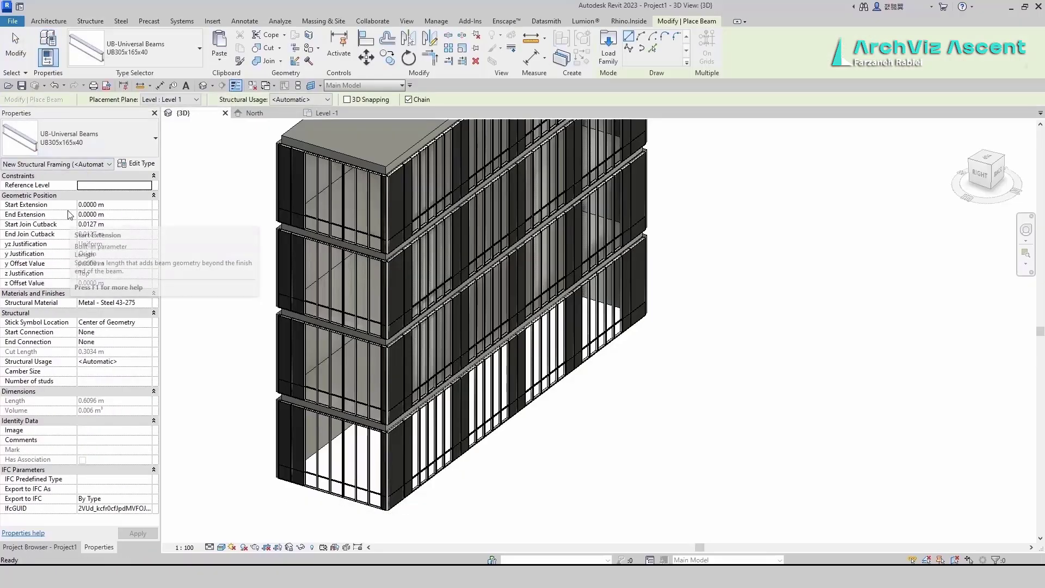
click(152, 143)
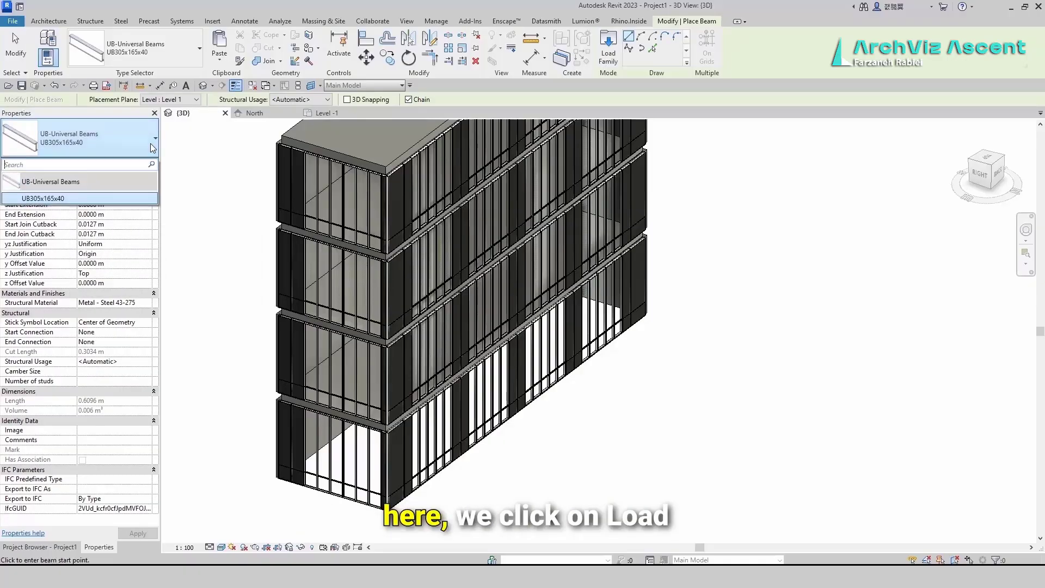
click(131, 153)
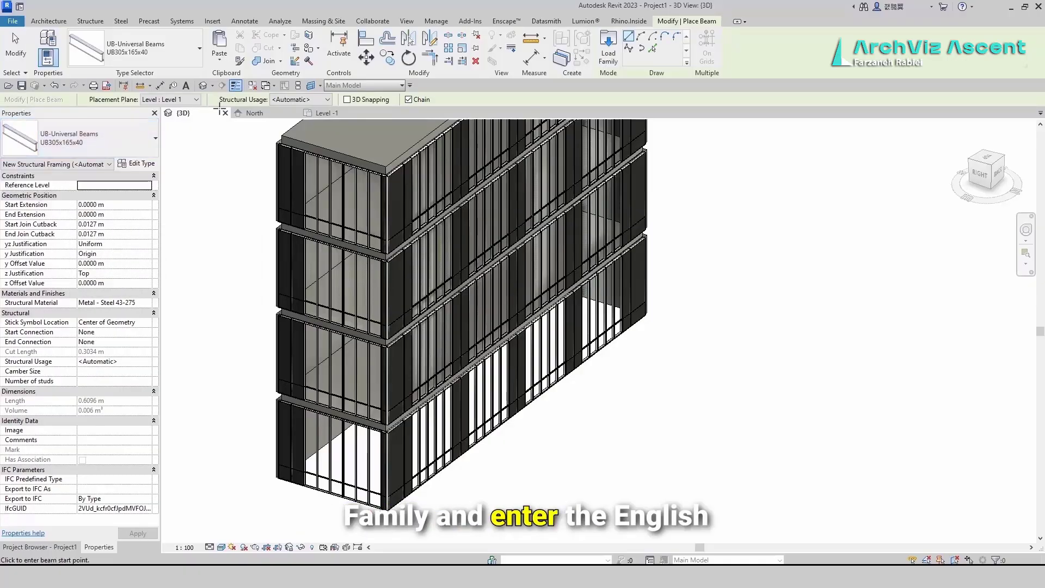
Start loading a family and browse the English US library to the Structural Framing, Steel folder.
click(612, 43)
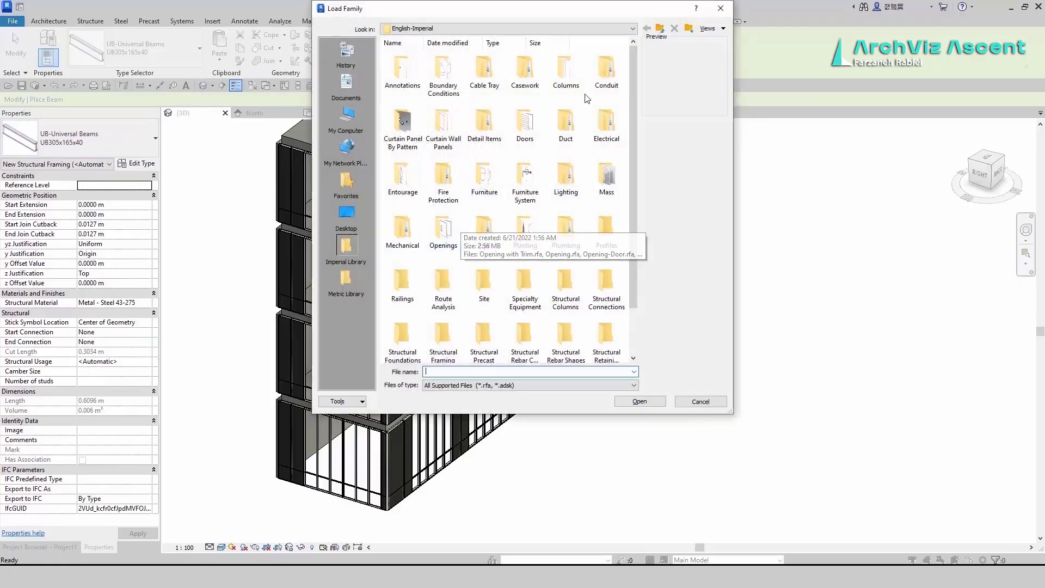
click(661, 29)
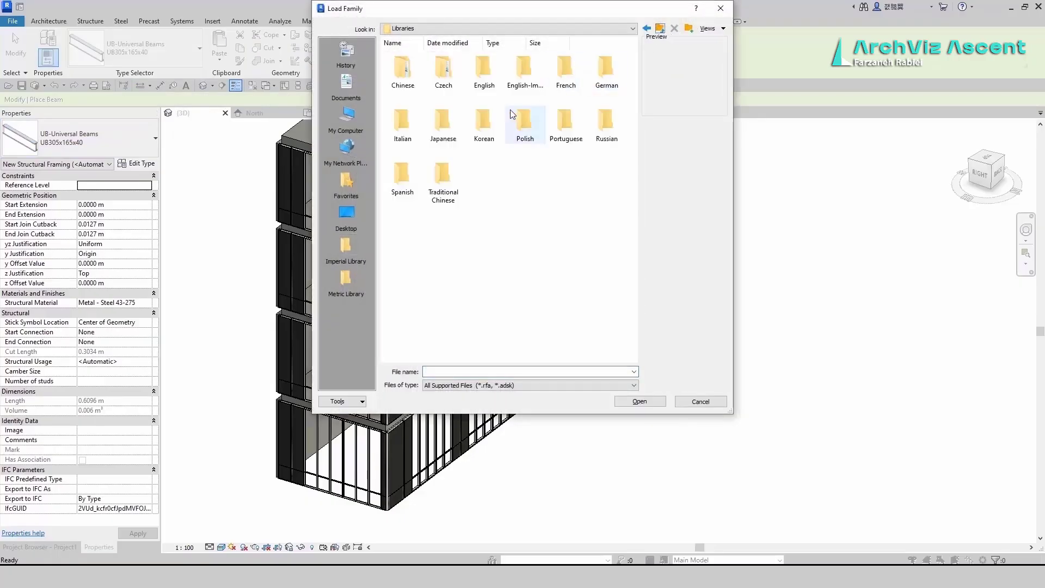
double_click(484, 68)
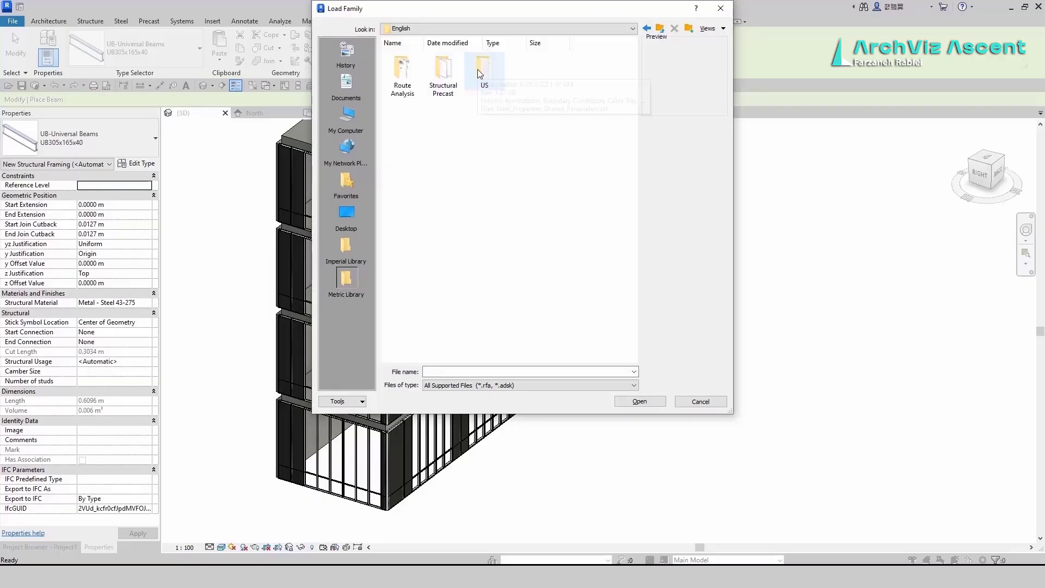
double_click(481, 71)
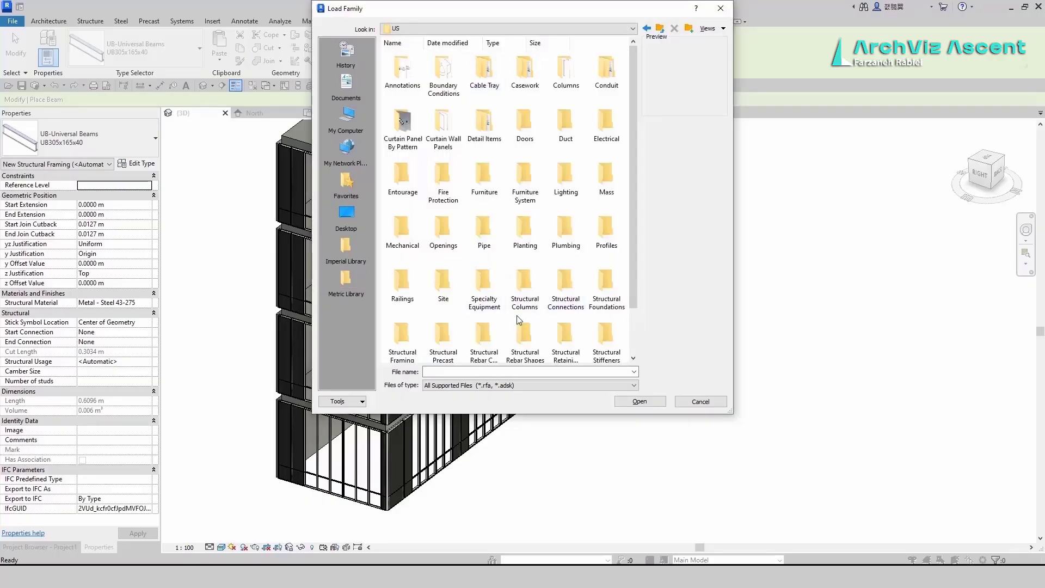
scroll(599, 313, down, 1)
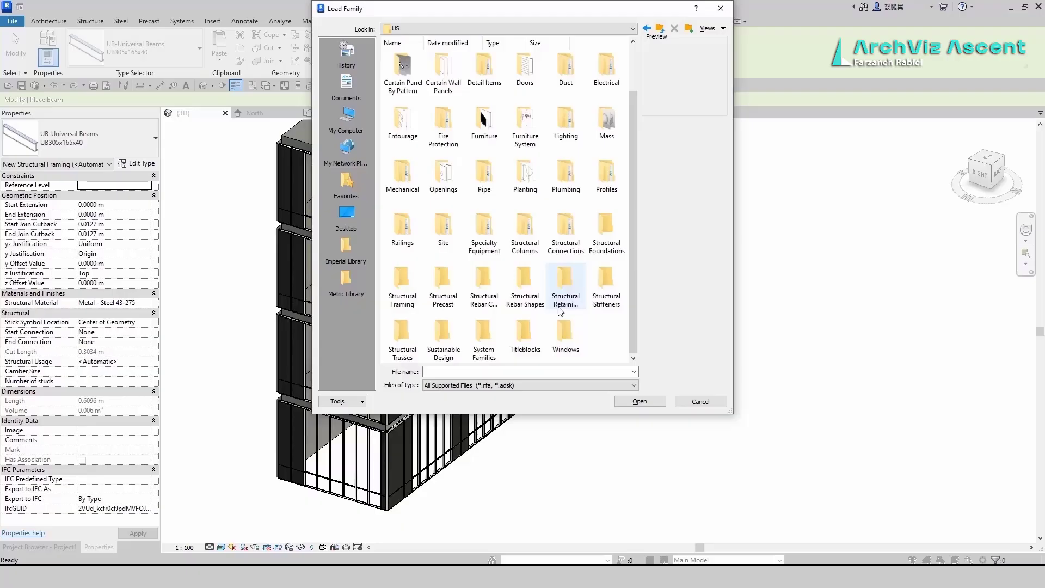
double_click(403, 305)
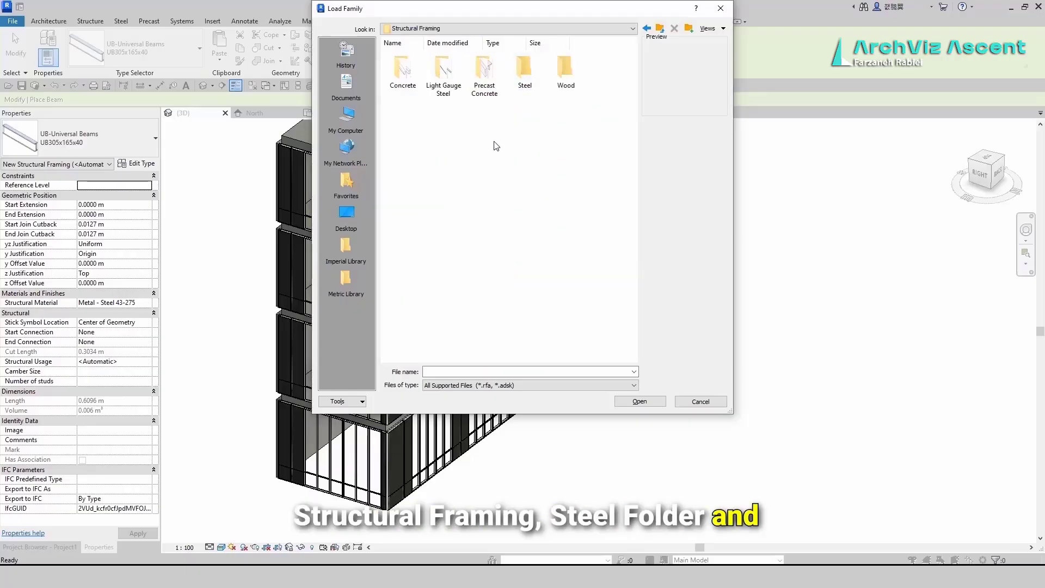
click(526, 72)
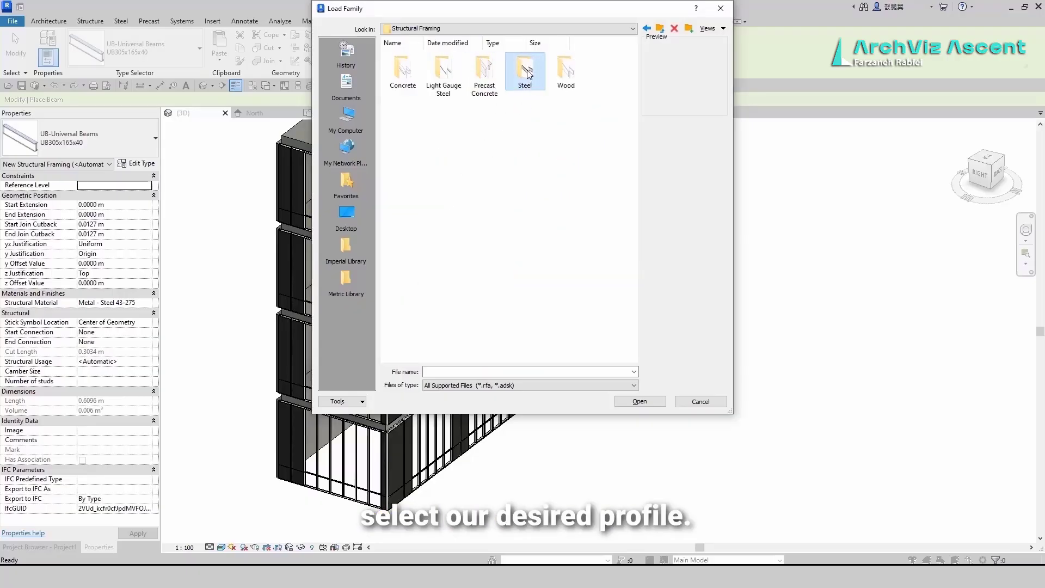
double_click(526, 72)
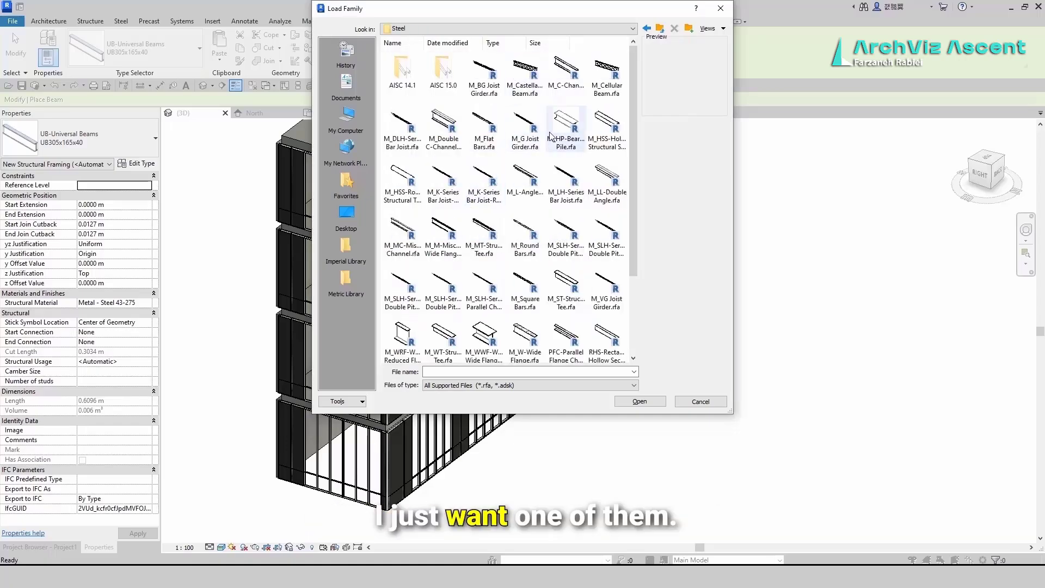
Load the PFC-Parallel Flange Channel family with only the 300x100x46PFC type.
scroll(553, 191, down, 3)
click(560, 255)
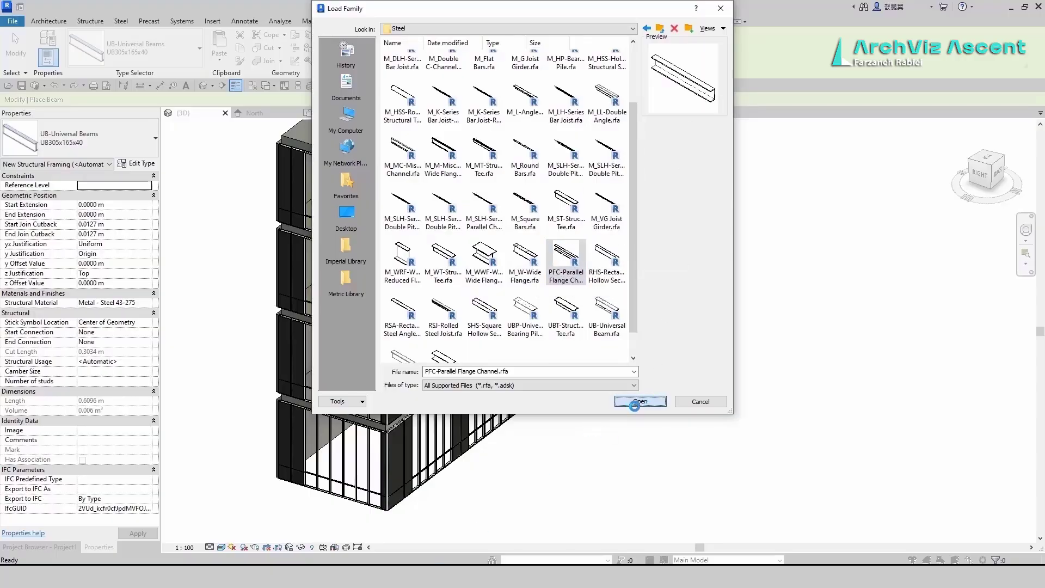
click(634, 406)
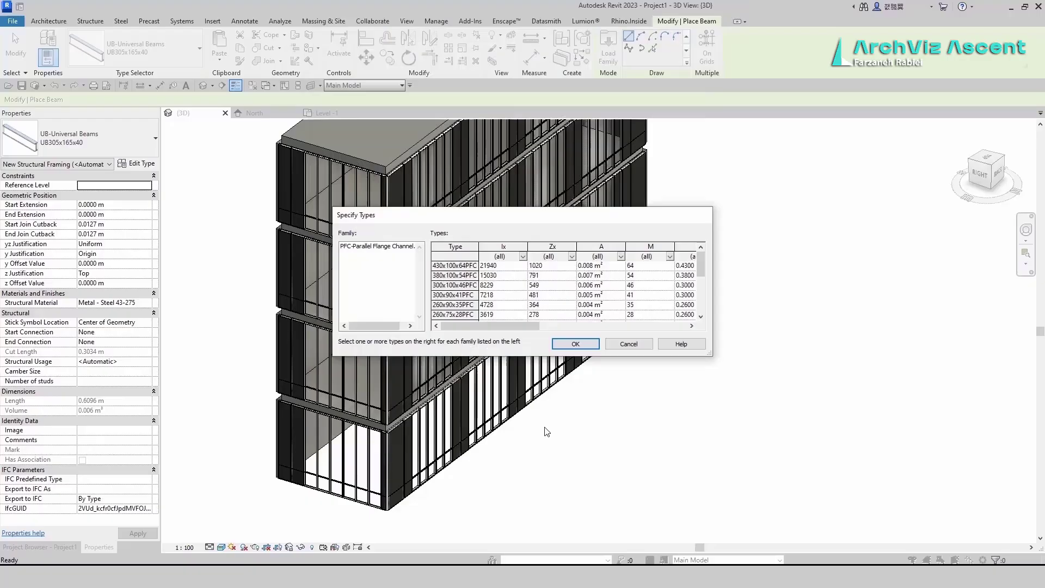
click(454, 247)
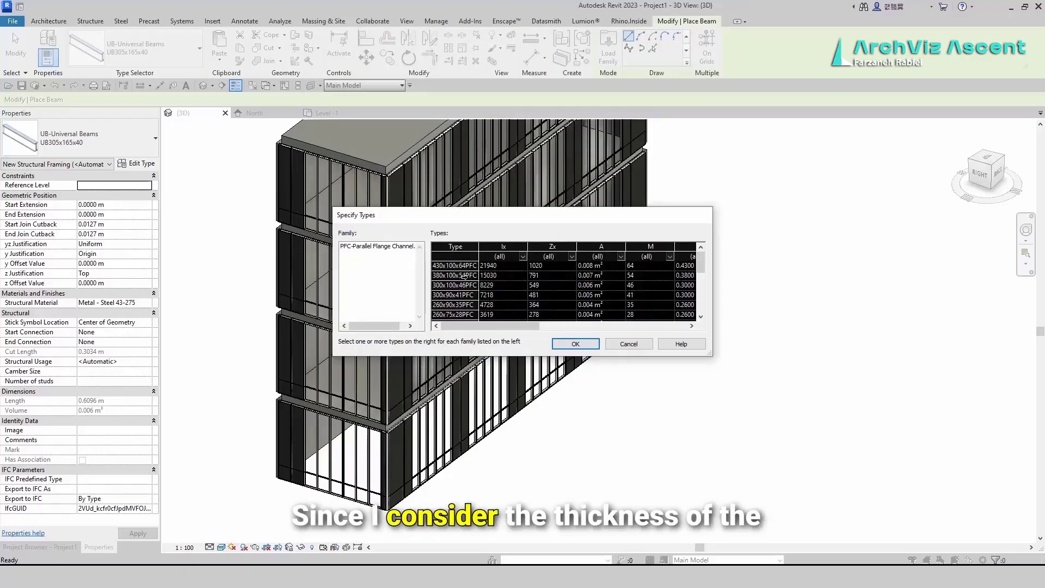
click(445, 275)
click(446, 276)
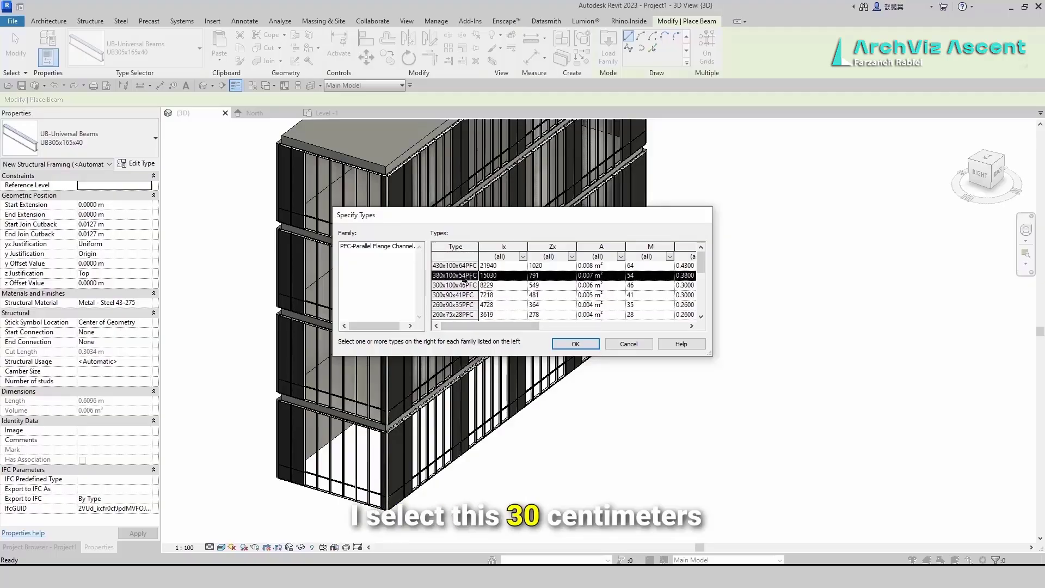
click(444, 285)
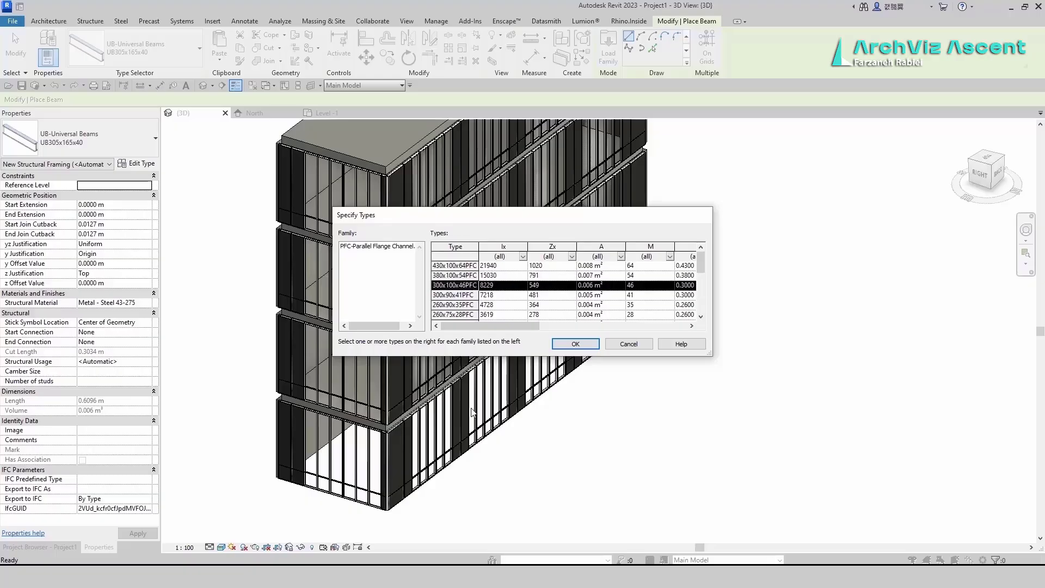
click(583, 347)
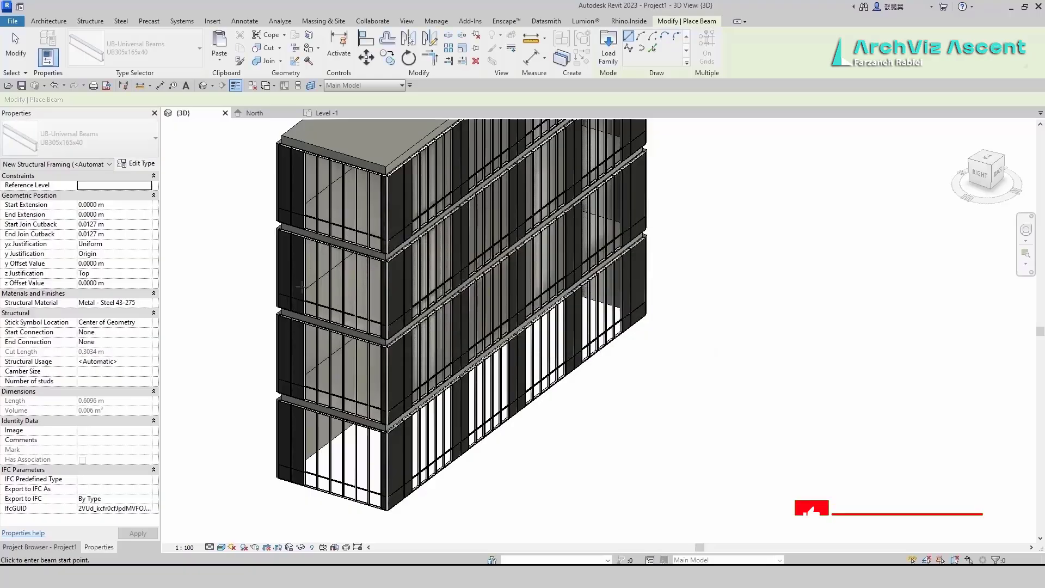
Place a 300x100x46PFC beam along the long facade's slab edge above the ground floor, from the far corner to the near corner.
scroll(416, 429, up, 1)
middle_drag(539, 327, 269, 537)
middle_drag(630, 248, 517, 403)
scroll(719, 251, up, 2)
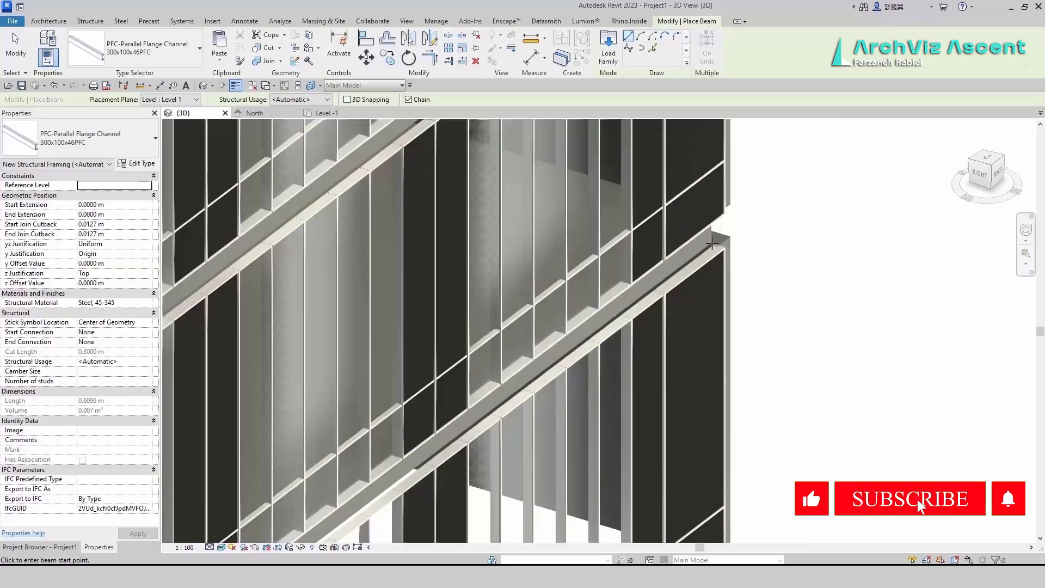
click(712, 243)
scroll(665, 287, down, 1)
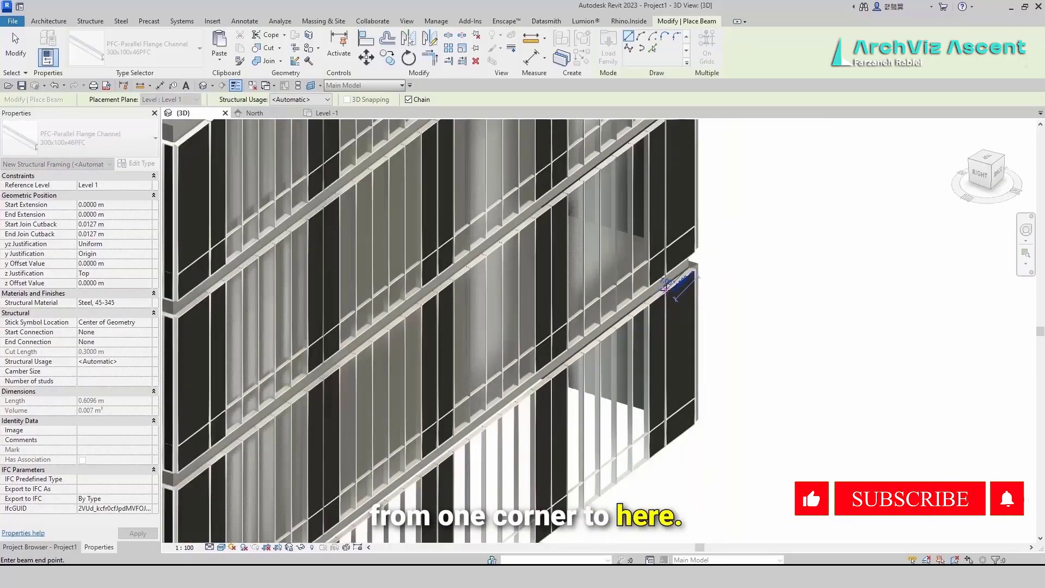
scroll(665, 287, down, 4)
scroll(500, 402, up, 5)
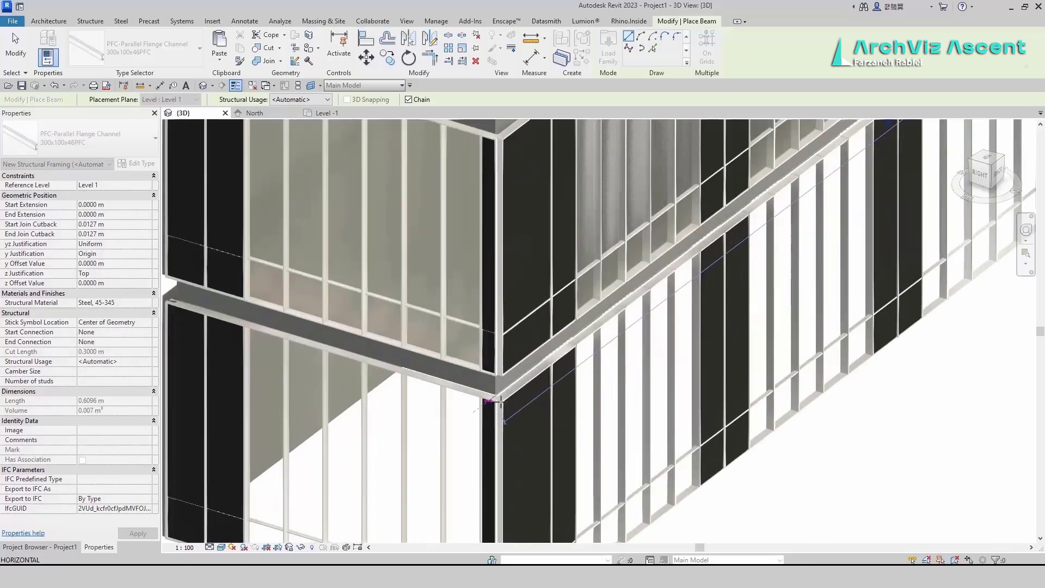
scroll(501, 402, up, 1)
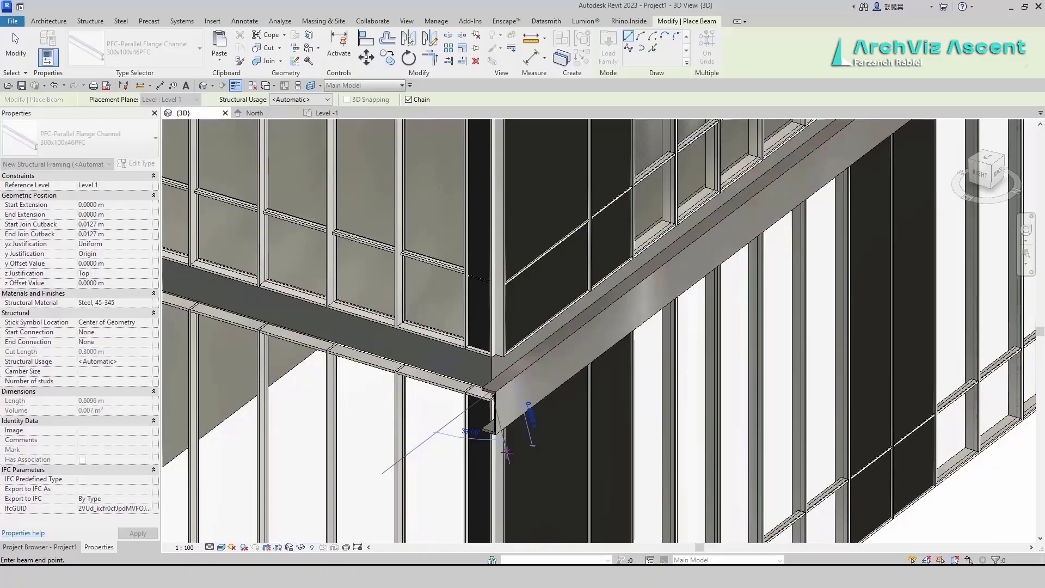
click(506, 452)
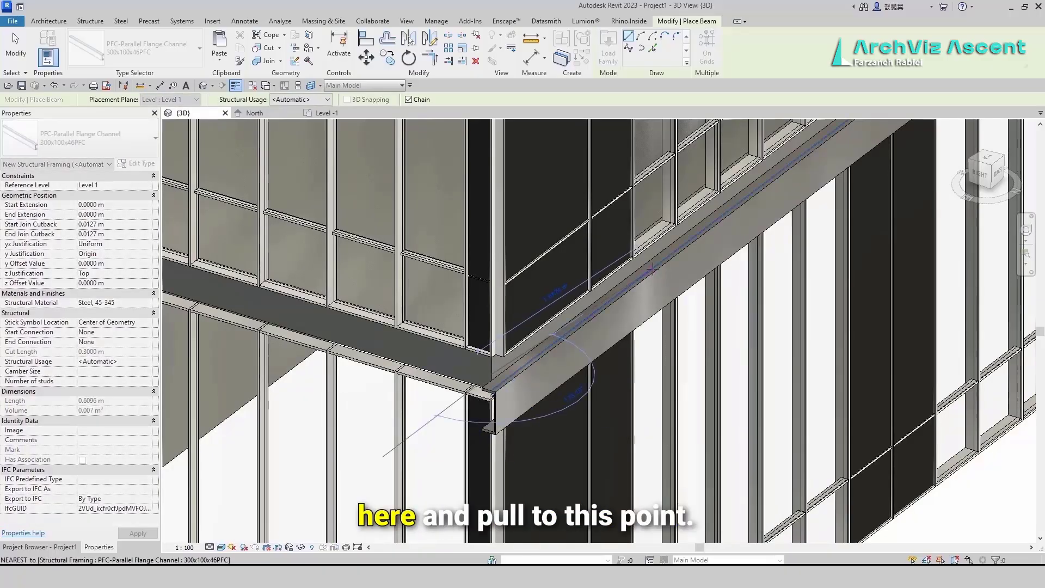
Draw a second beam back along the same slab edge in the opposite direction and delete the first beam.
middle_drag(381, 469, 428, 499)
scroll(428, 499, down, 2)
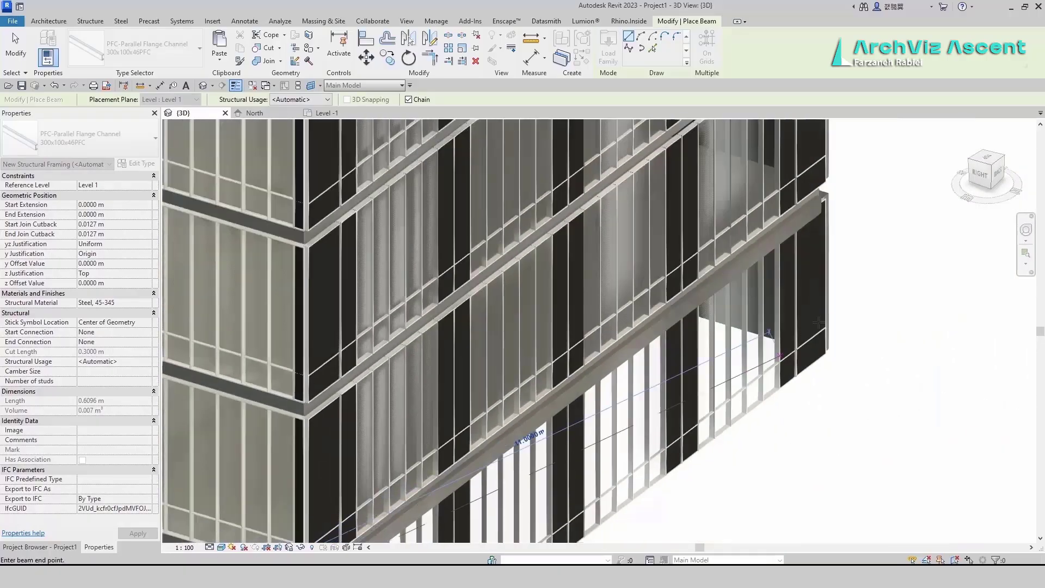
scroll(665, 325, up, 5)
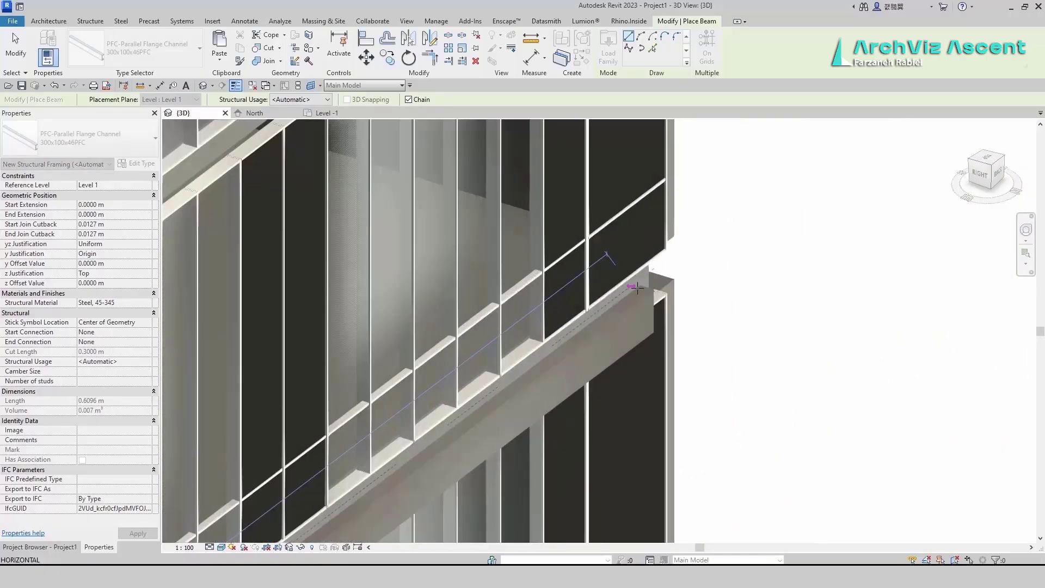
scroll(664, 271, up, 1)
click(656, 259)
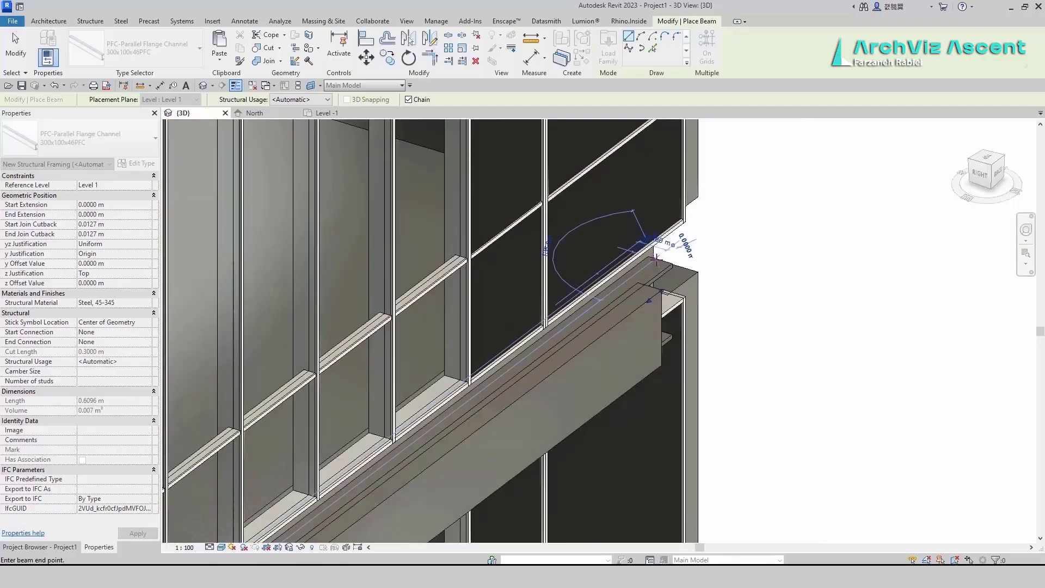
key(Escape)
key(Escape)
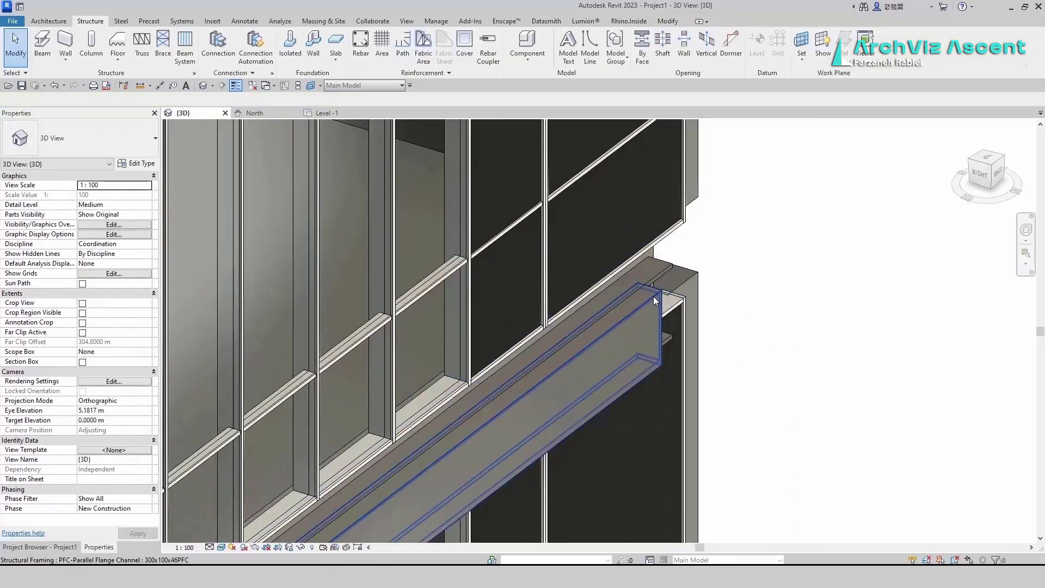
click(654, 297)
key(Escape)
Set the structural material of the beam above the ground floor to metal panel and deselect the beam.
scroll(653, 296, down, 6)
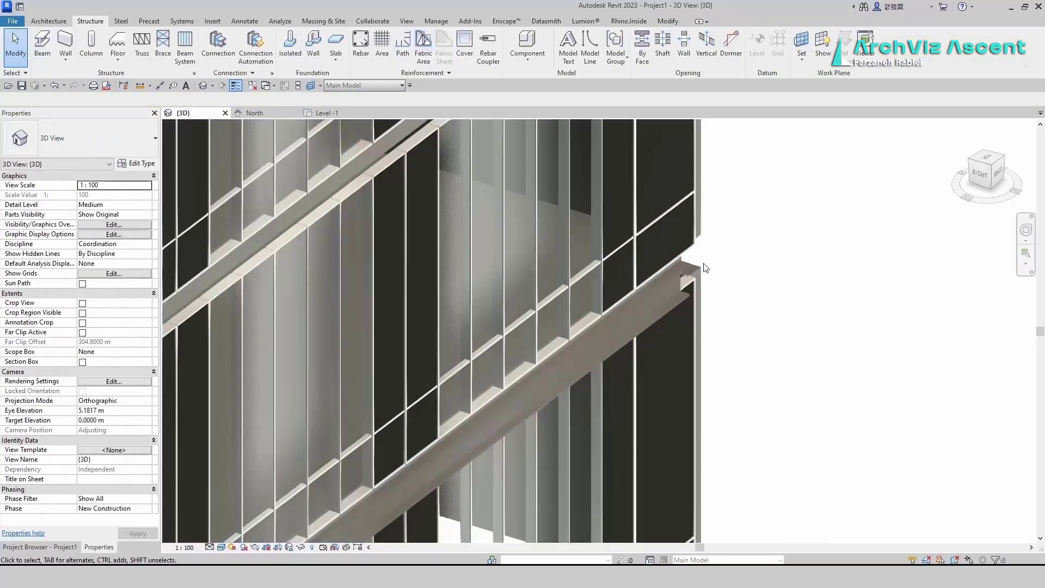
scroll(528, 406, up, 6)
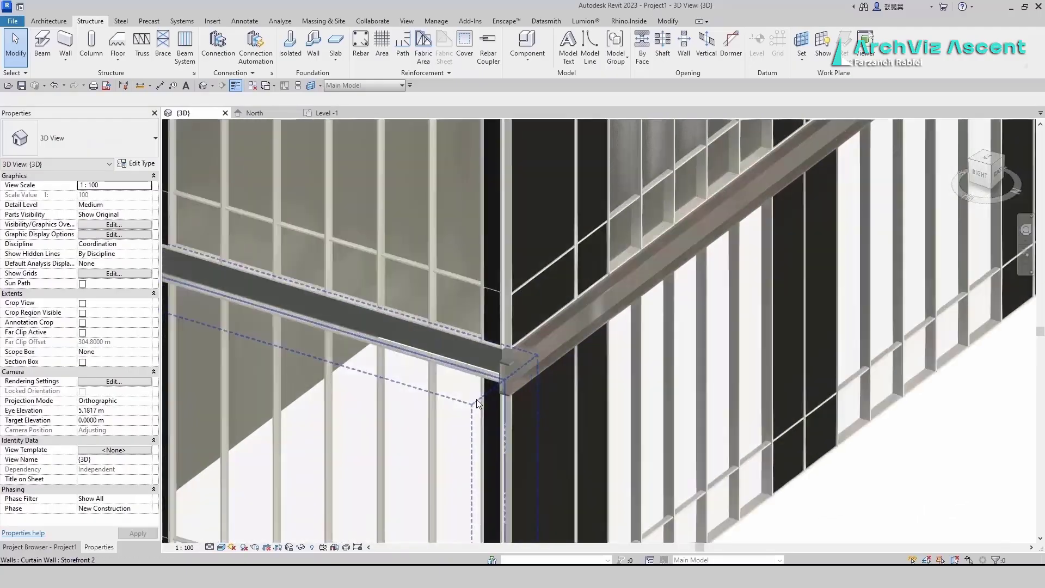
click(531, 380)
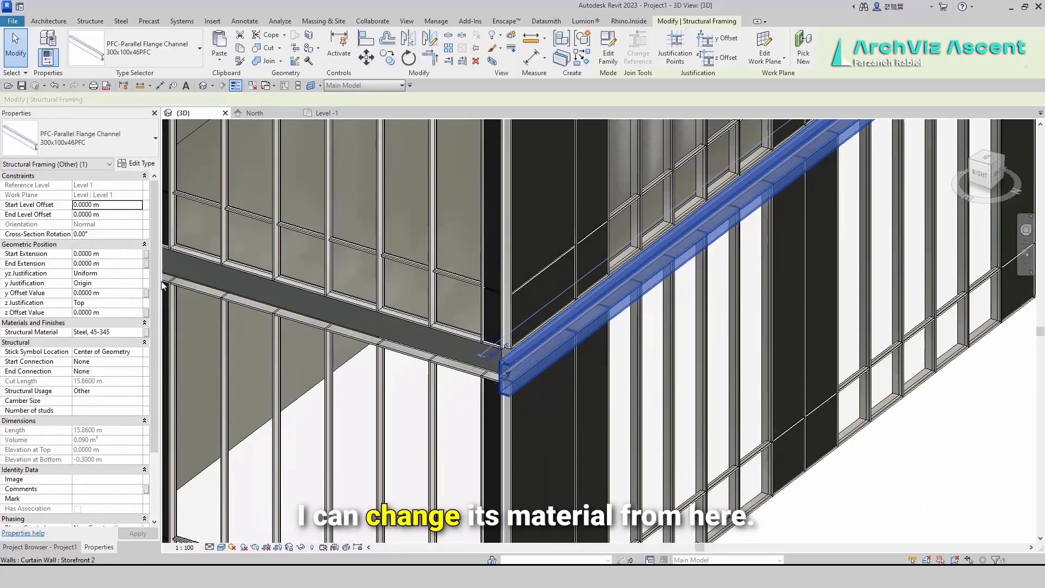
click(109, 333)
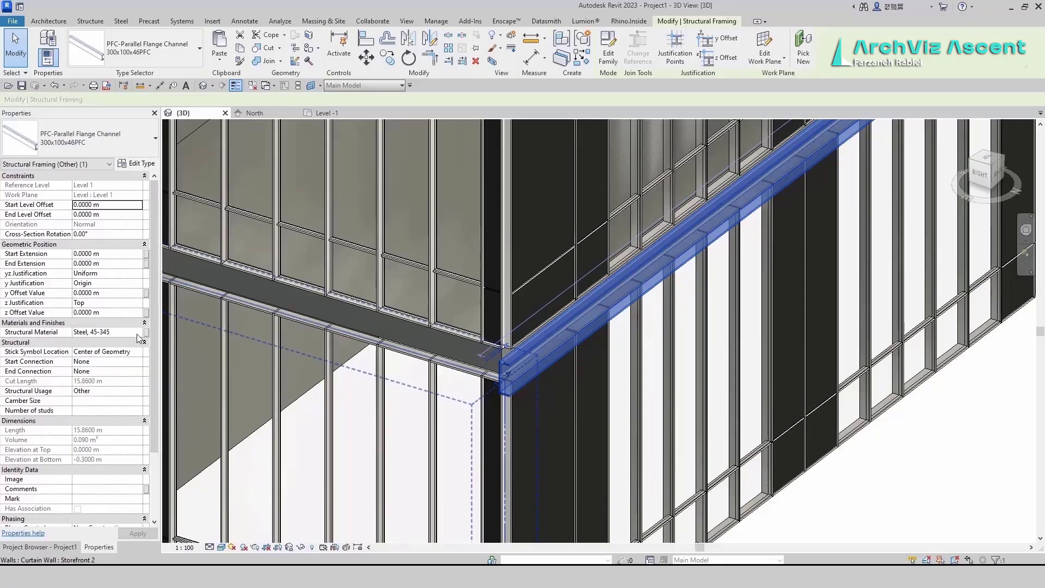
click(136, 333)
scroll(352, 356, down, 2)
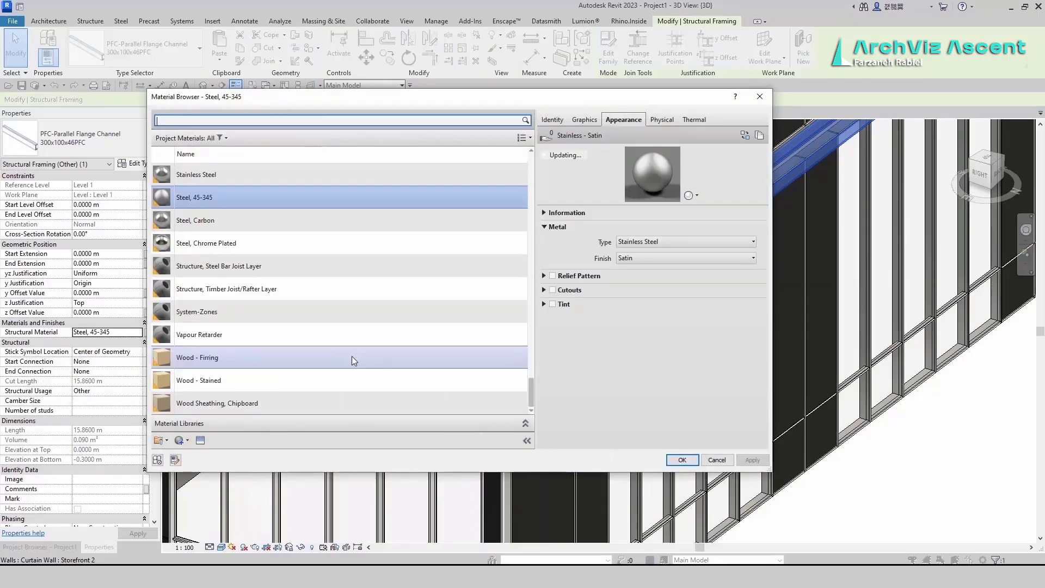
scroll(303, 404, up, 6)
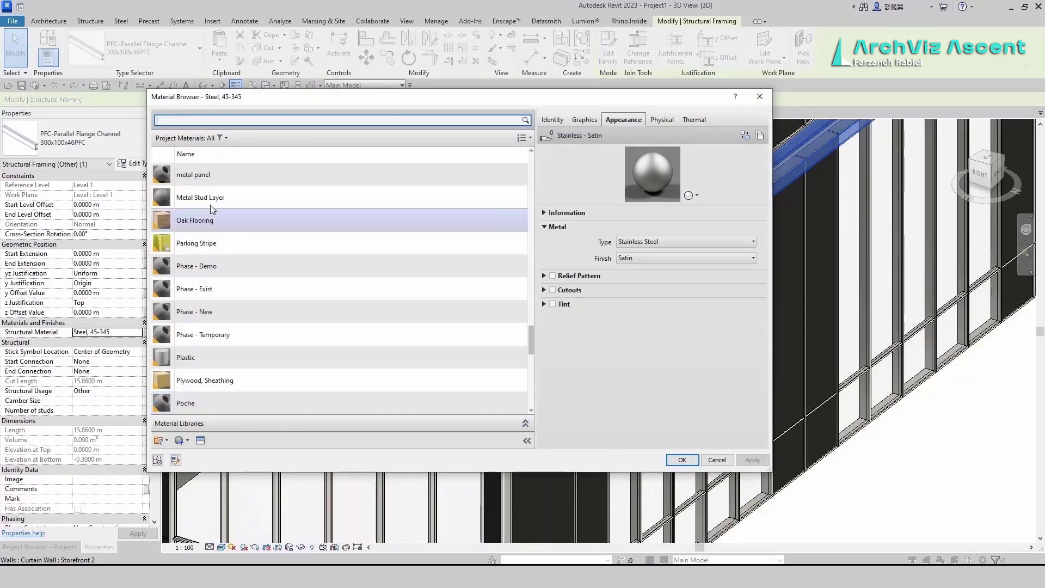
click(207, 174)
click(682, 460)
click(751, 501)
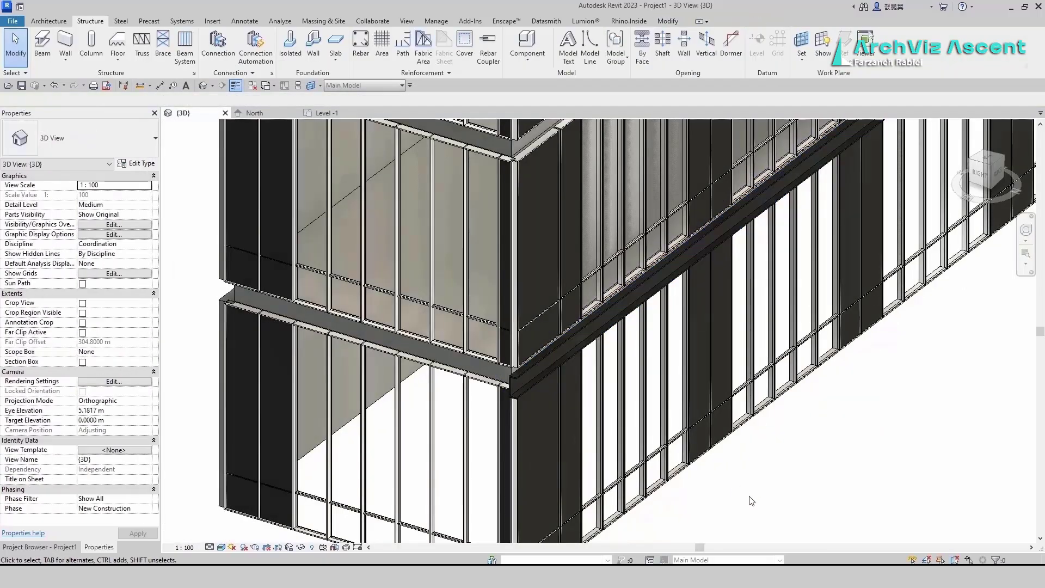
Extend the far end of the dark beam by about 0.46 m to the outer edge of the building's corner.
scroll(516, 407, up, 4)
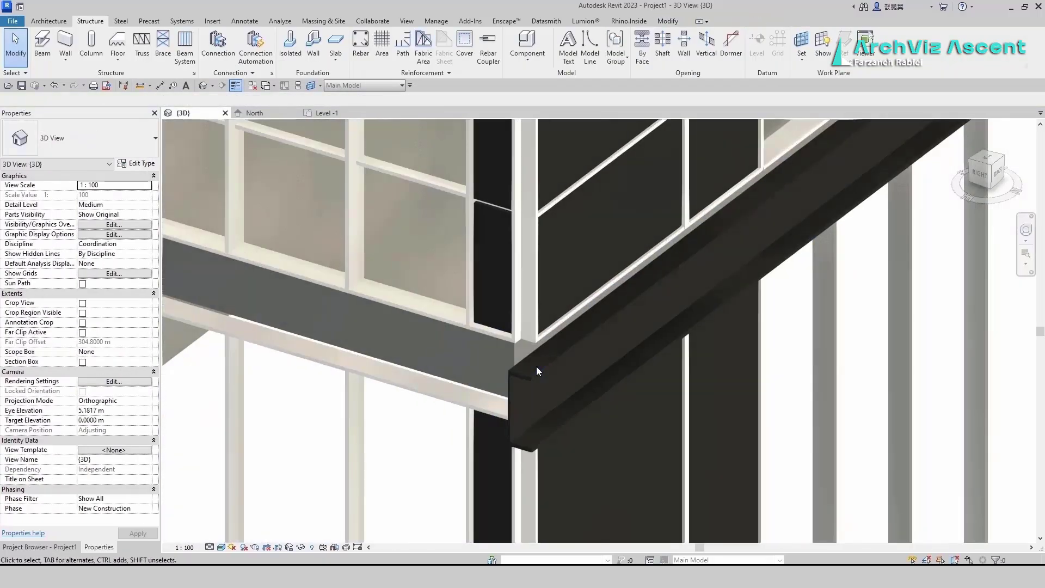
click(680, 262)
click(995, 172)
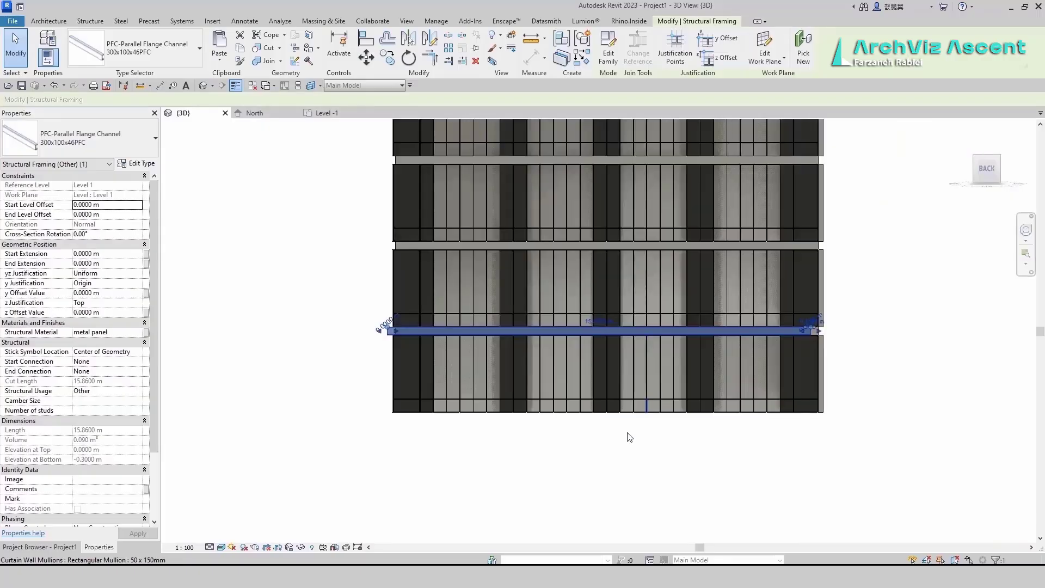
scroll(735, 366, up, 5)
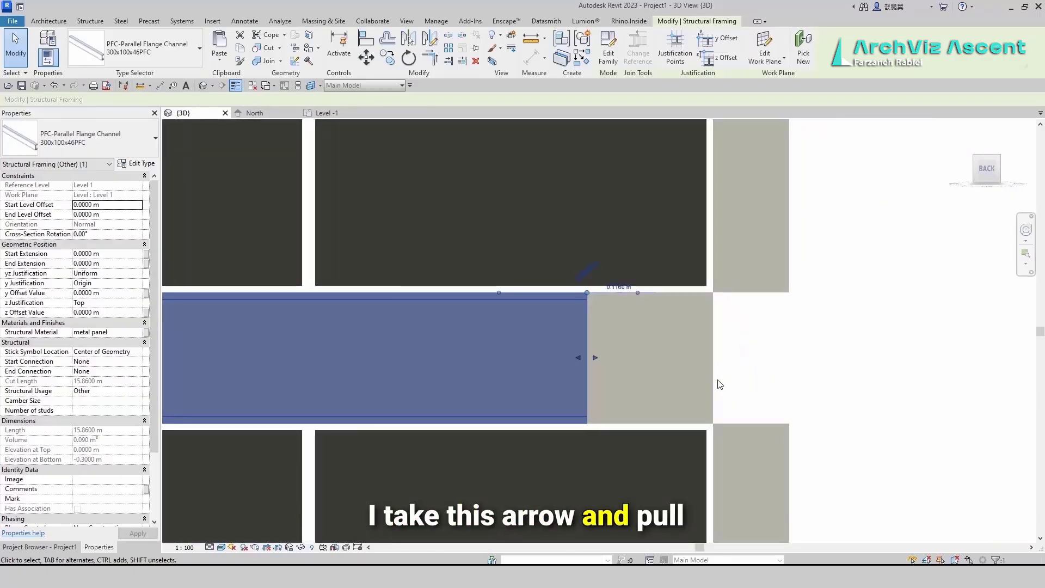
drag(596, 357, 792, 357)
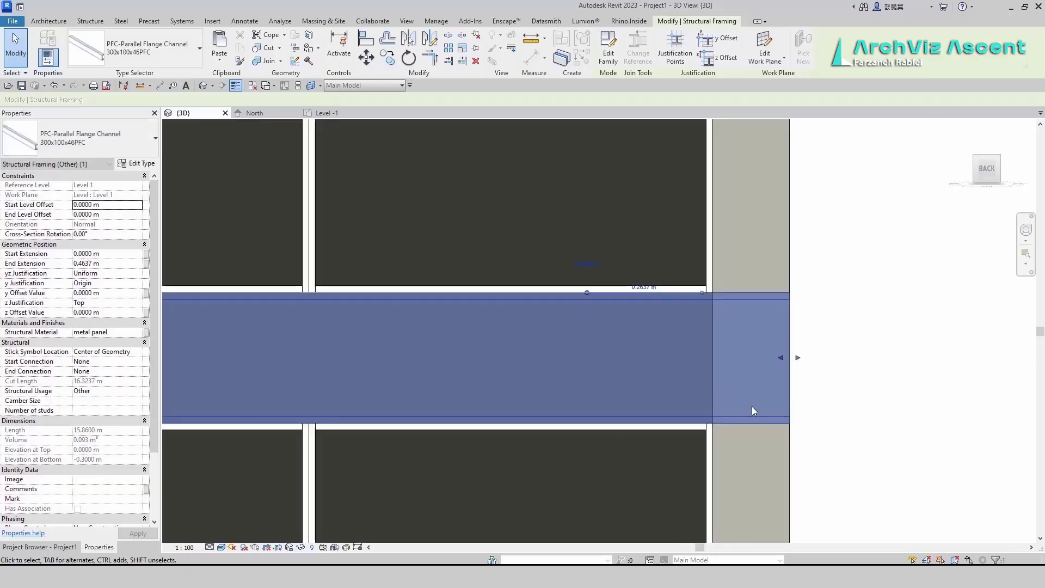
scroll(752, 406, down, 5)
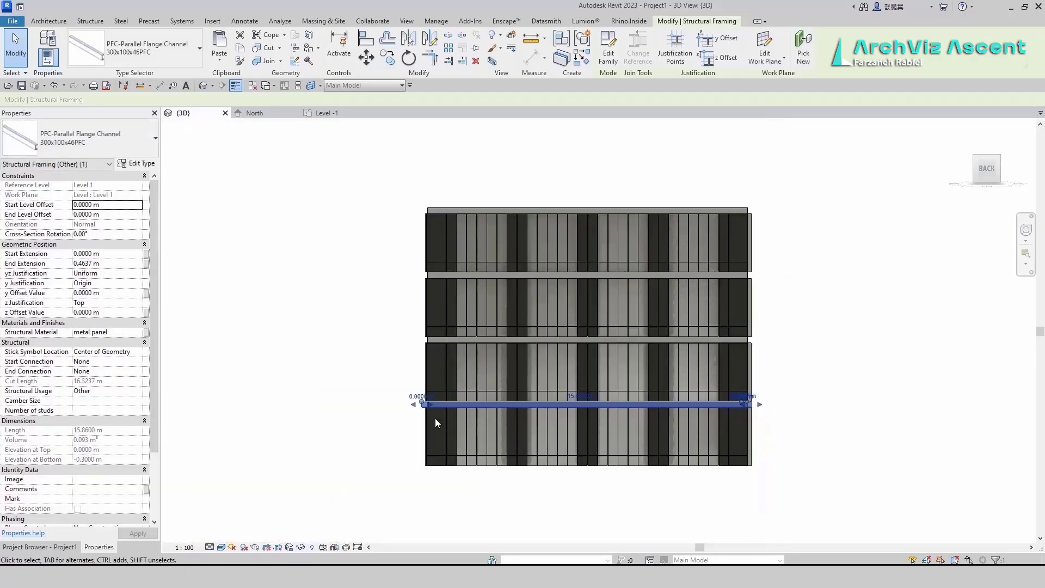
Shorten the start end of the dark beam by about 0.08 m towards the building's corner and deselect it.
scroll(436, 418, up, 5)
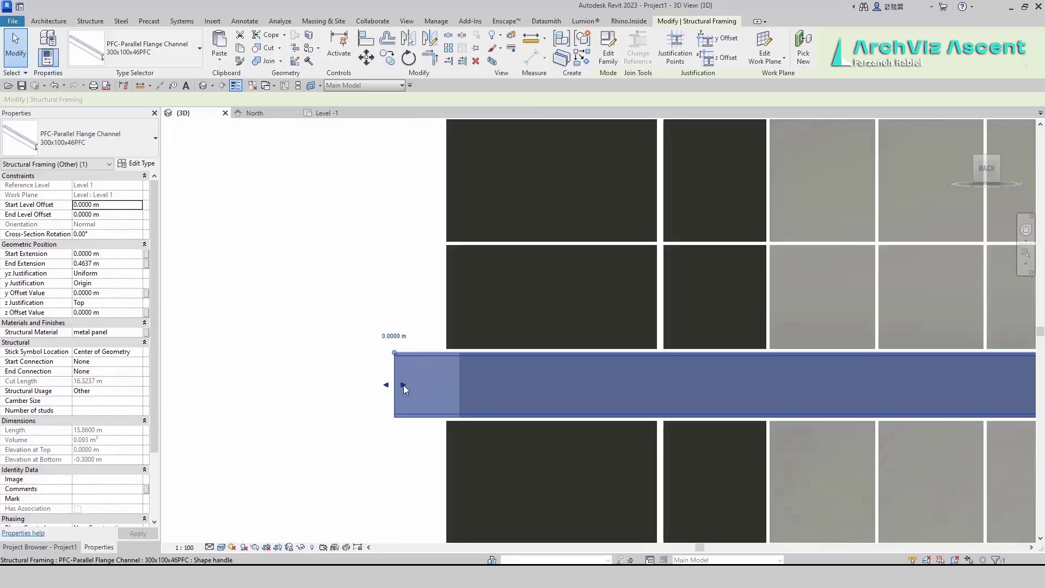
drag(404, 384, 420, 387)
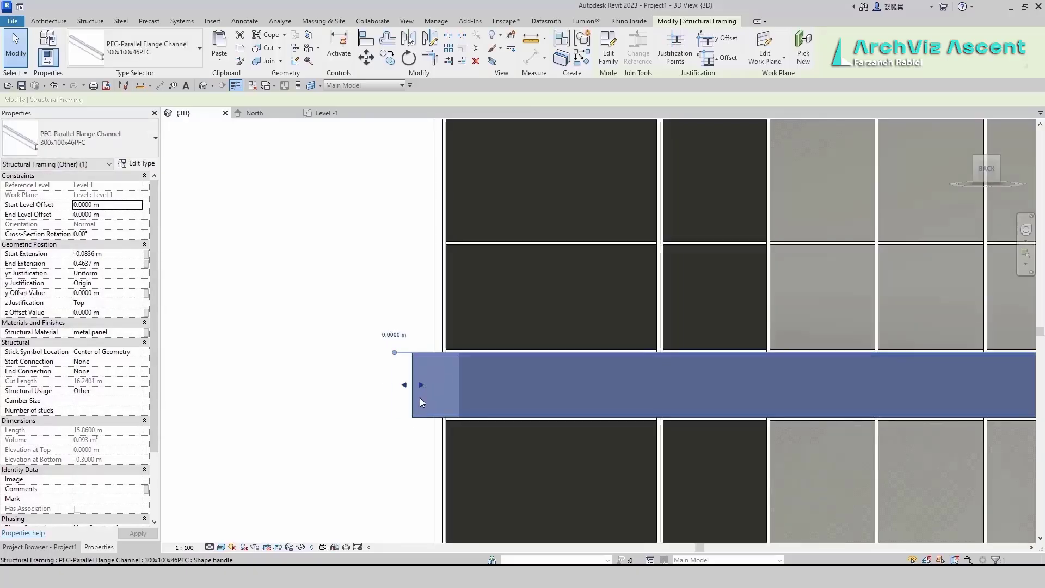
click(385, 457)
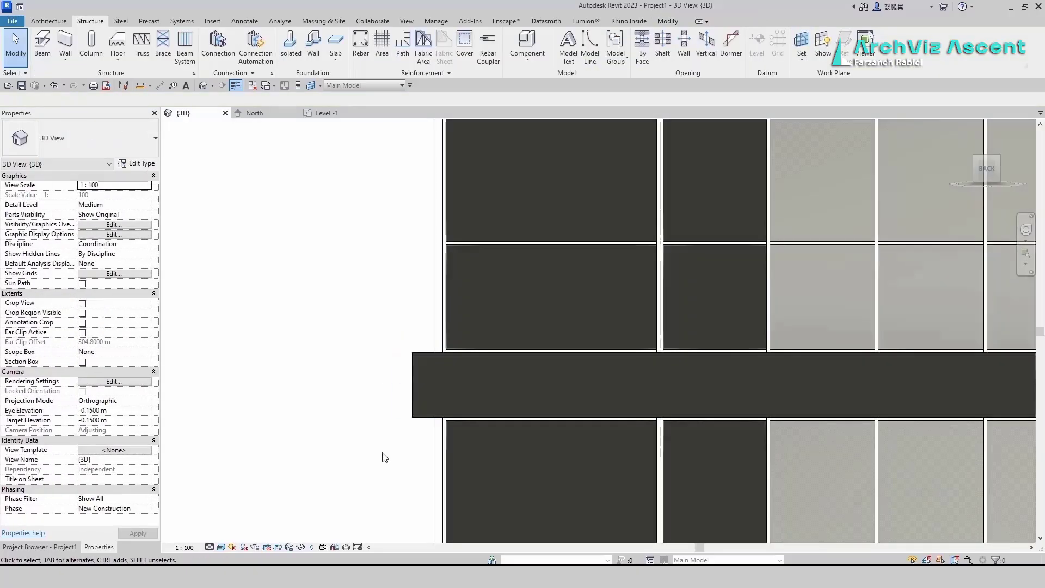
Align the back face of the dark channel beam with the long-facade edge of the slab above the ground floor.
click(415, 361)
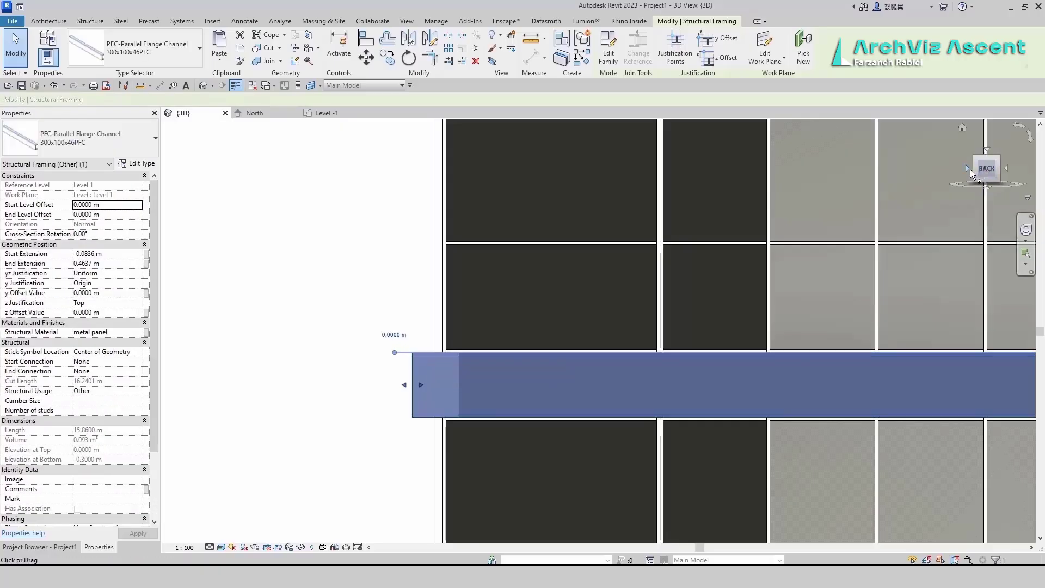
click(969, 168)
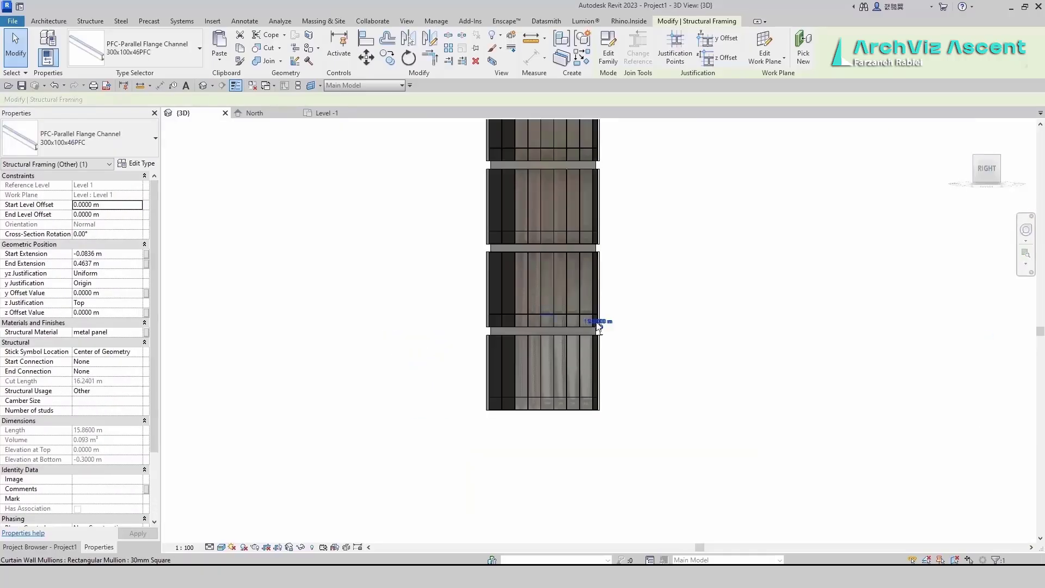
scroll(599, 325, up, 8)
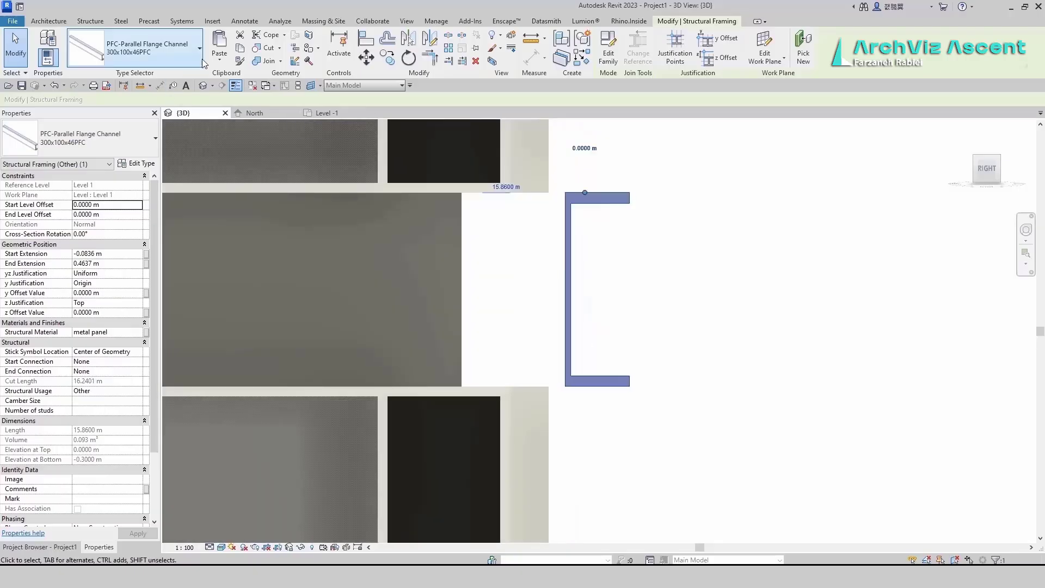
click(365, 39)
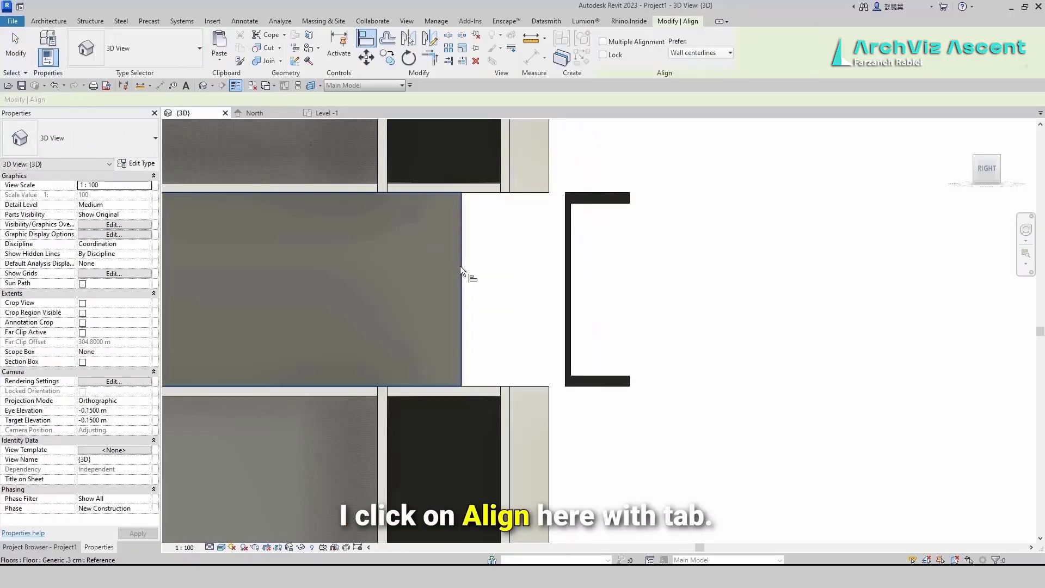
key(Tab)
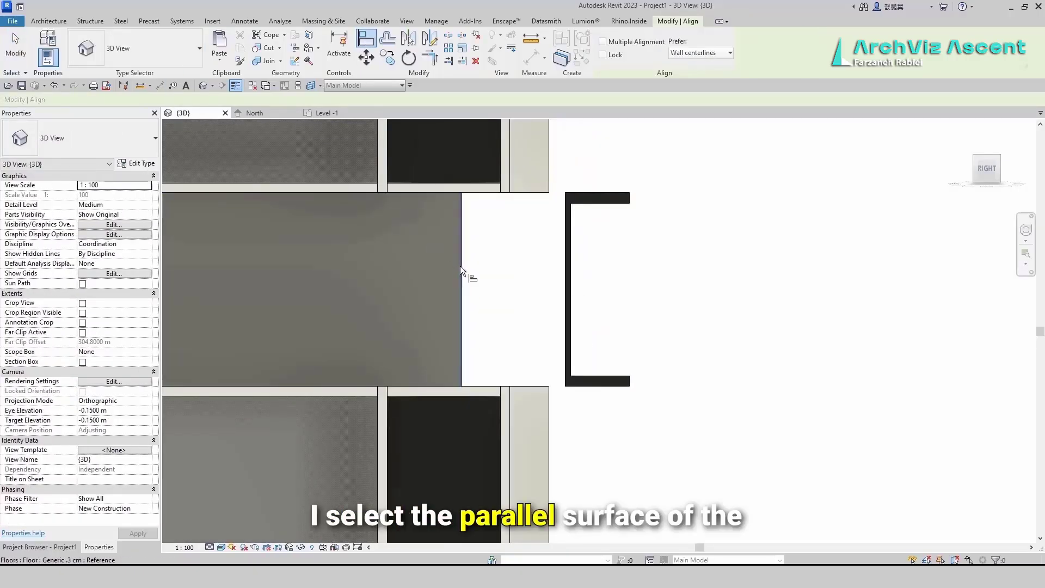
click(460, 266)
click(567, 272)
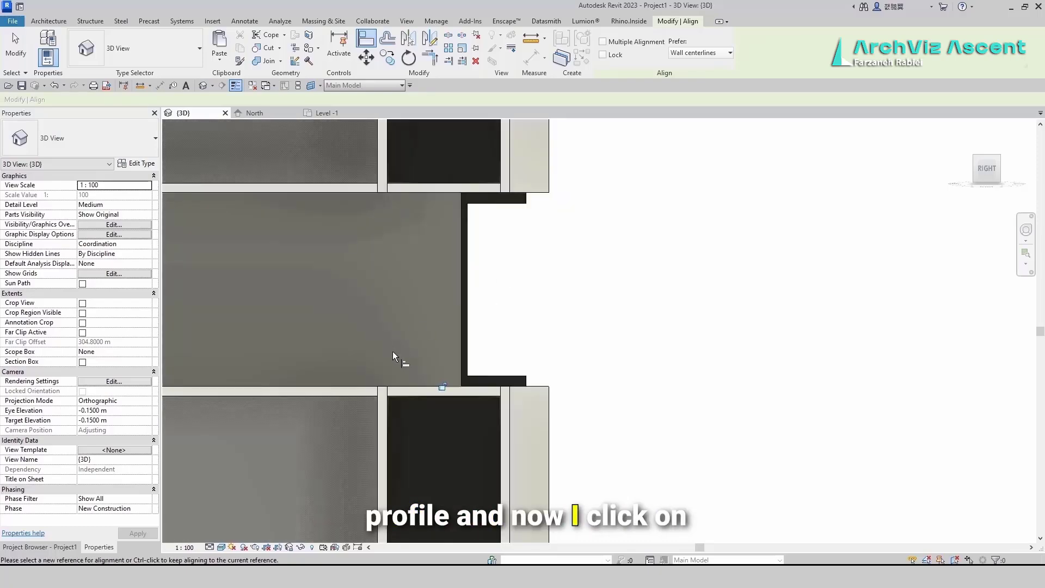
key(Escape)
scroll(510, 358, down, 3)
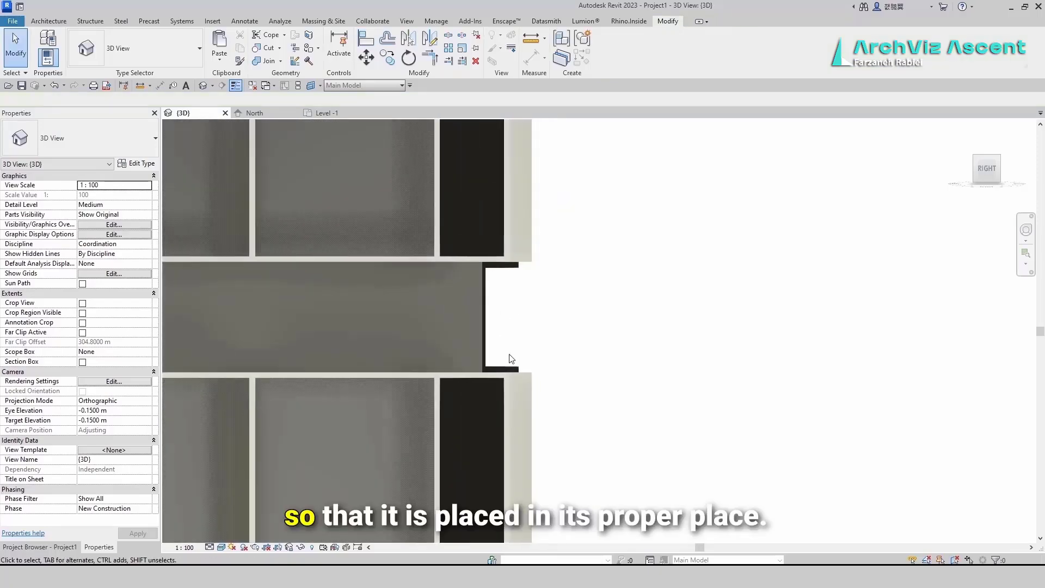
Edit the boundary of the slab above the ground floor and align its long-facade edge outward with the curtain wall.
click(504, 368)
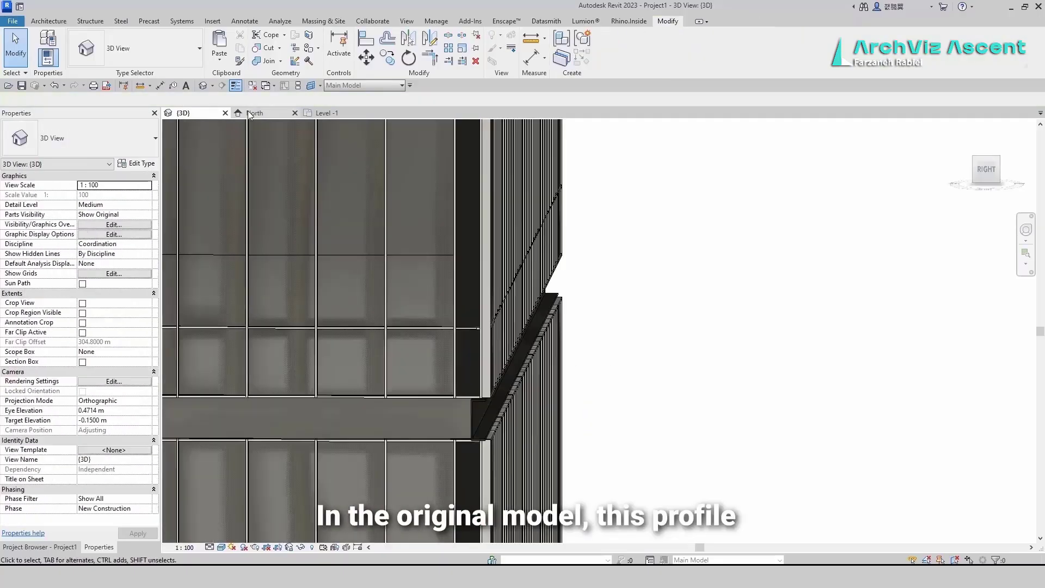
scroll(425, 433, down, 5)
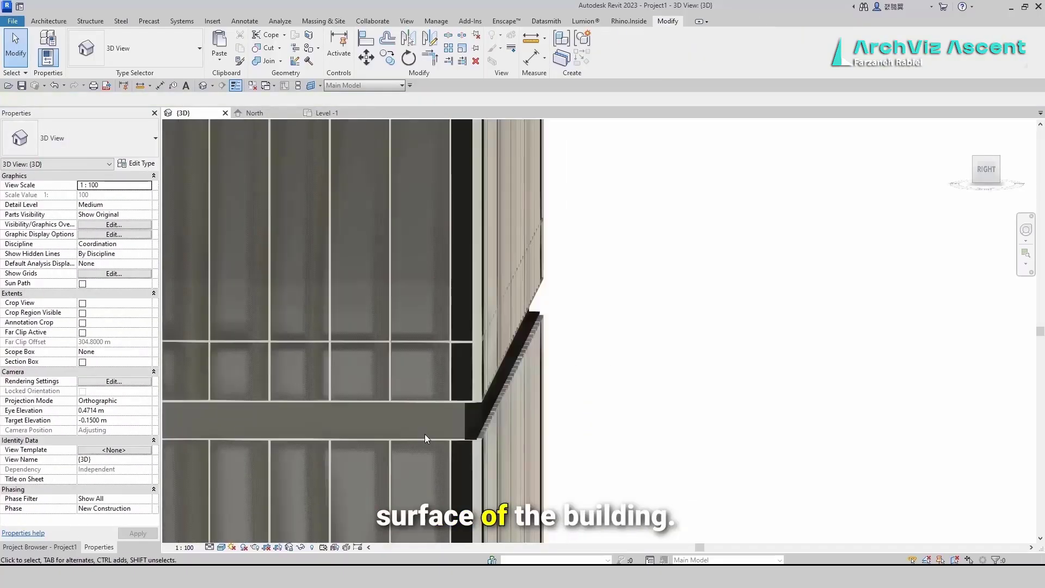
scroll(272, 430, up, 5)
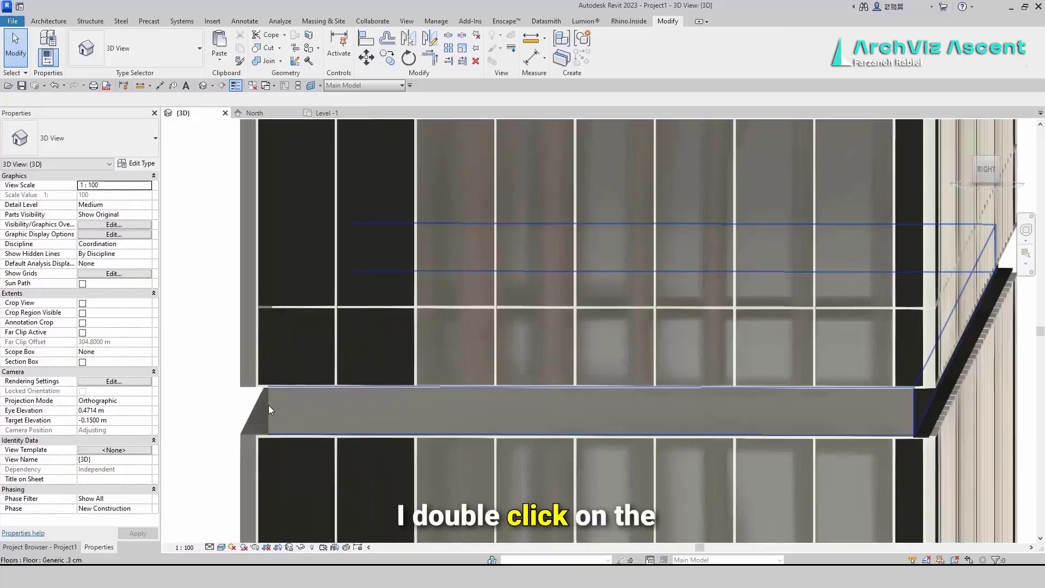
double_click(269, 405)
scroll(269, 405, down, 4)
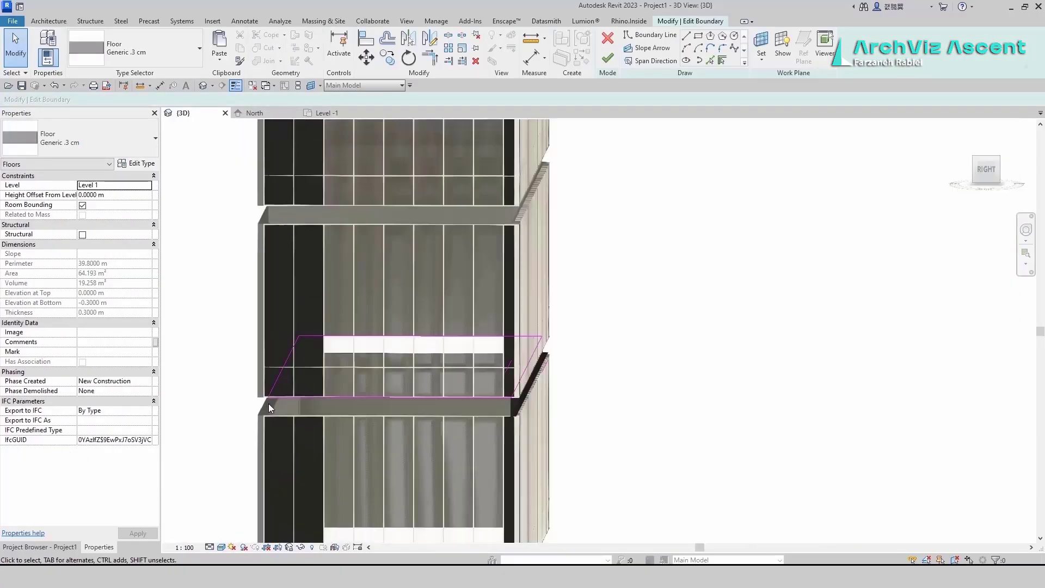
scroll(509, 423, up, 2)
scroll(544, 403, up, 2)
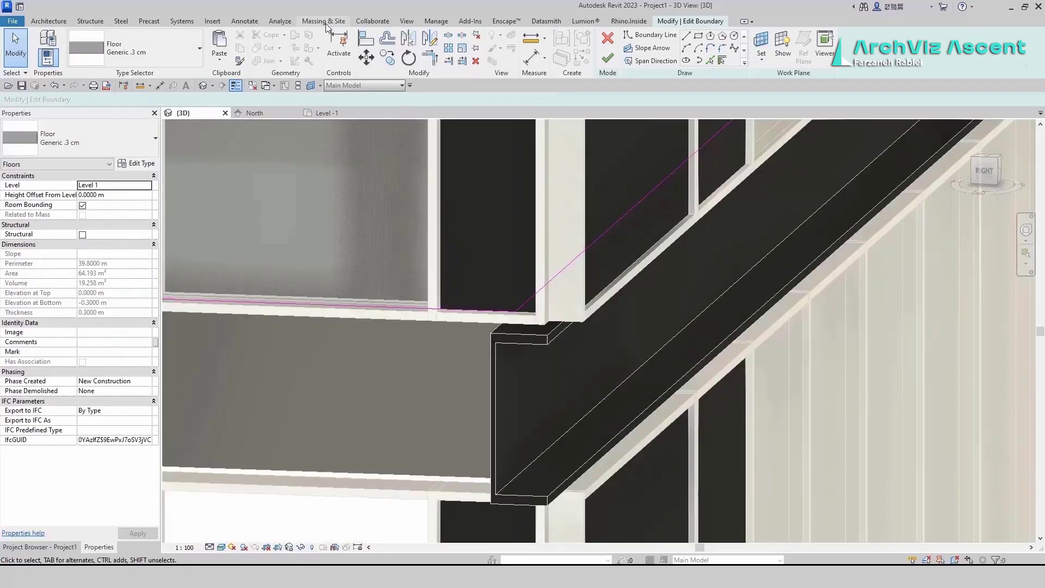
click(551, 320)
click(561, 271)
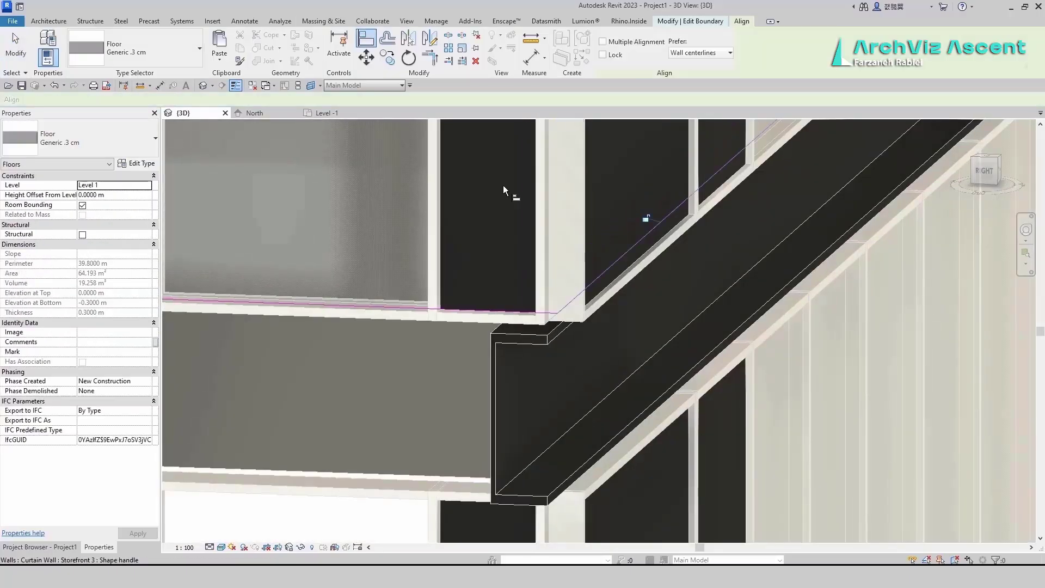
Align the slab's opposite long boundary edge with the solid wall's outer face and finish the boundary without attaching the walls.
scroll(661, 289, down, 5)
shift+middle_drag(433, 318, 429, 333)
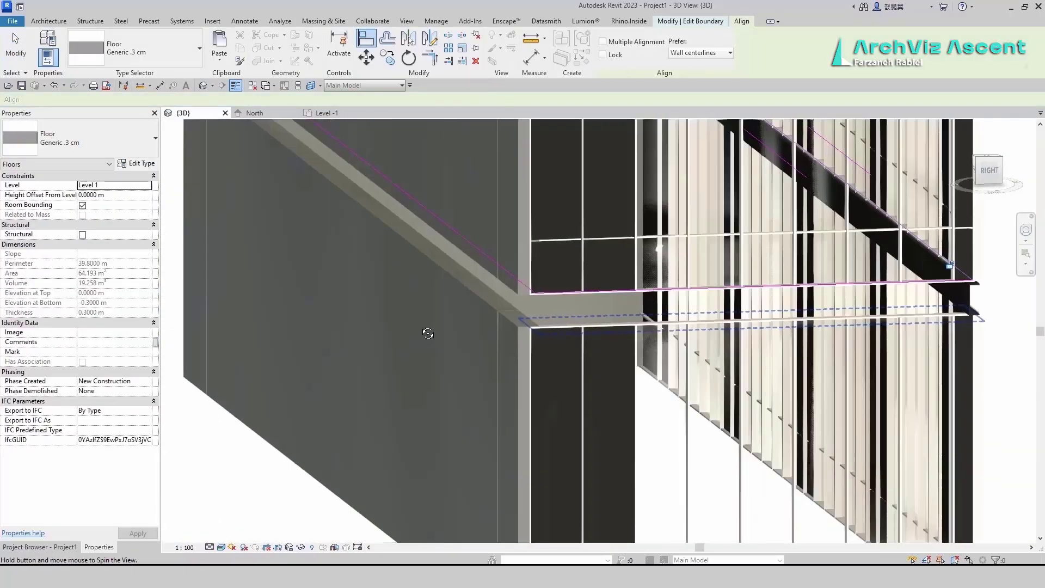
scroll(547, 282, up, 3)
scroll(522, 300, up, 2)
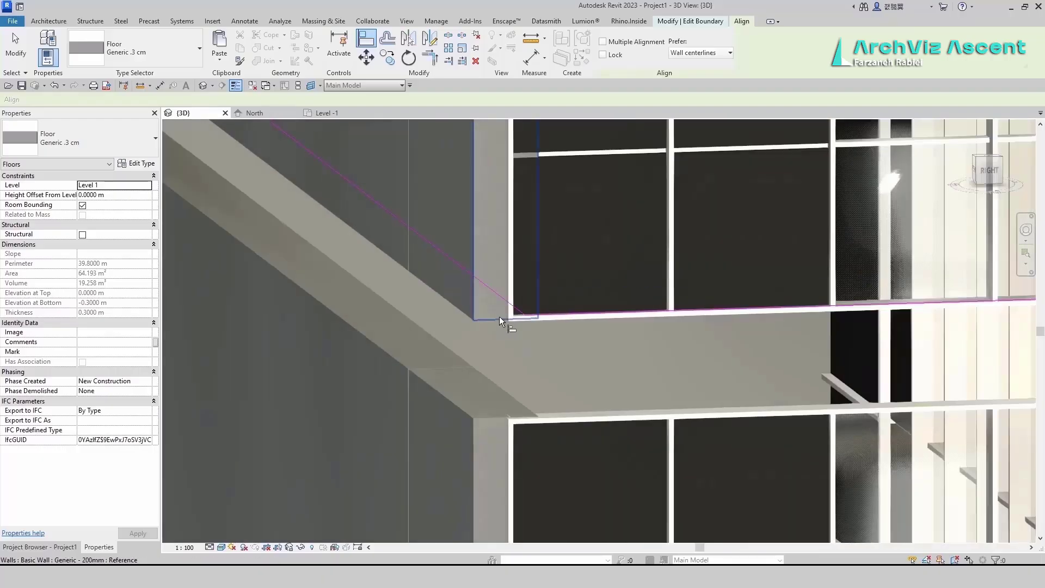
click(461, 313)
click(484, 285)
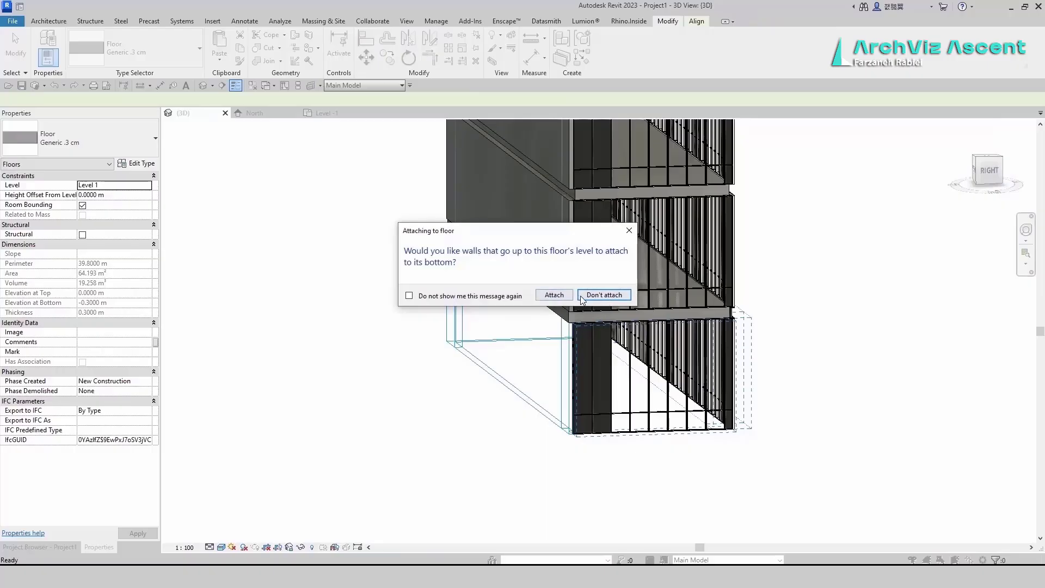
click(603, 295)
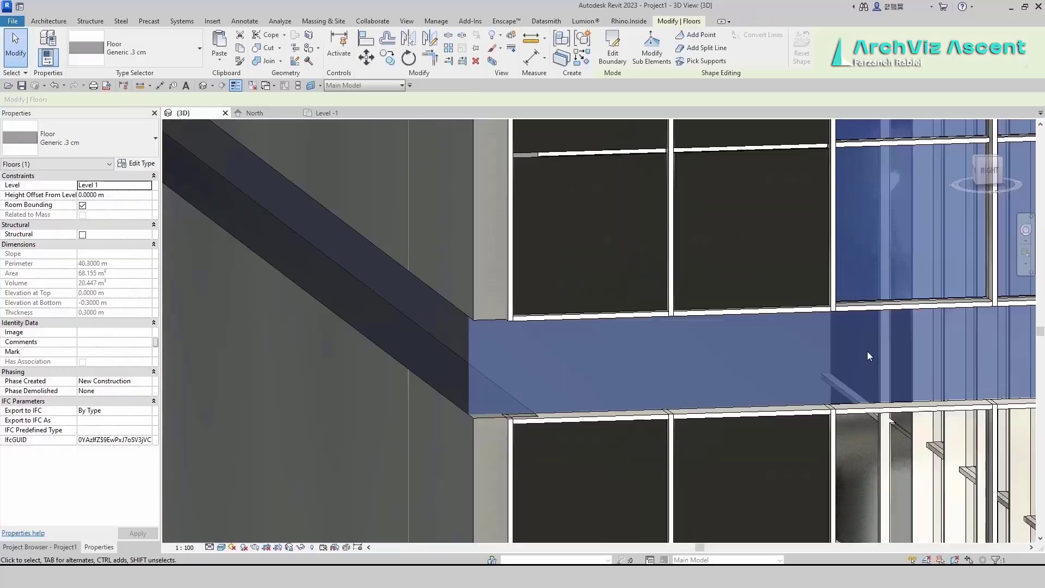
Align the back face of the dark channel beam with the slab's extended long-facade edge.
scroll(462, 358, down, 3)
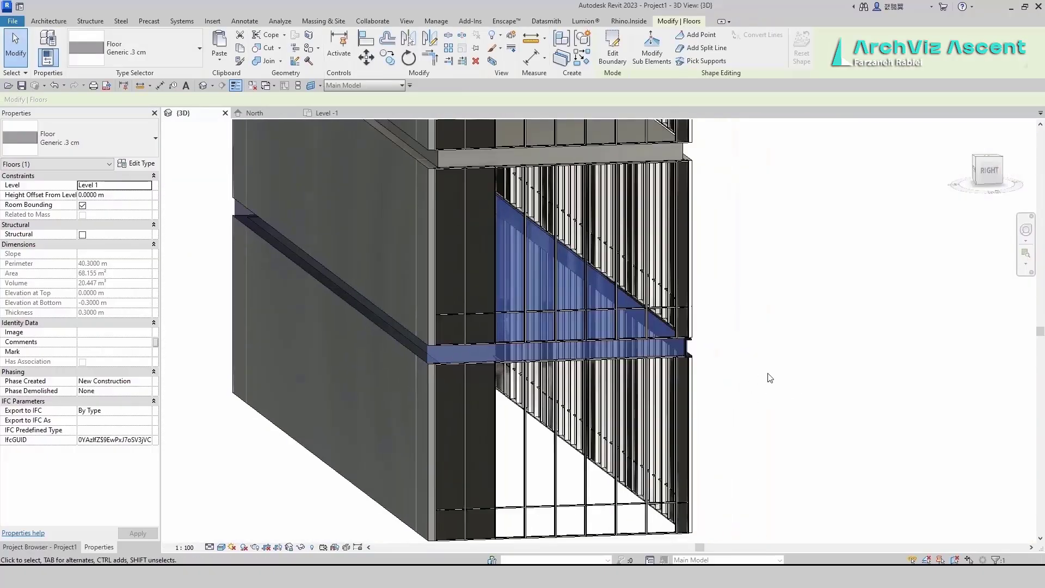
drag(0, 0, 0, 0)
shift+middle_drag(778, 379, 669, 383)
click(665, 383)
scroll(578, 326, up, 6)
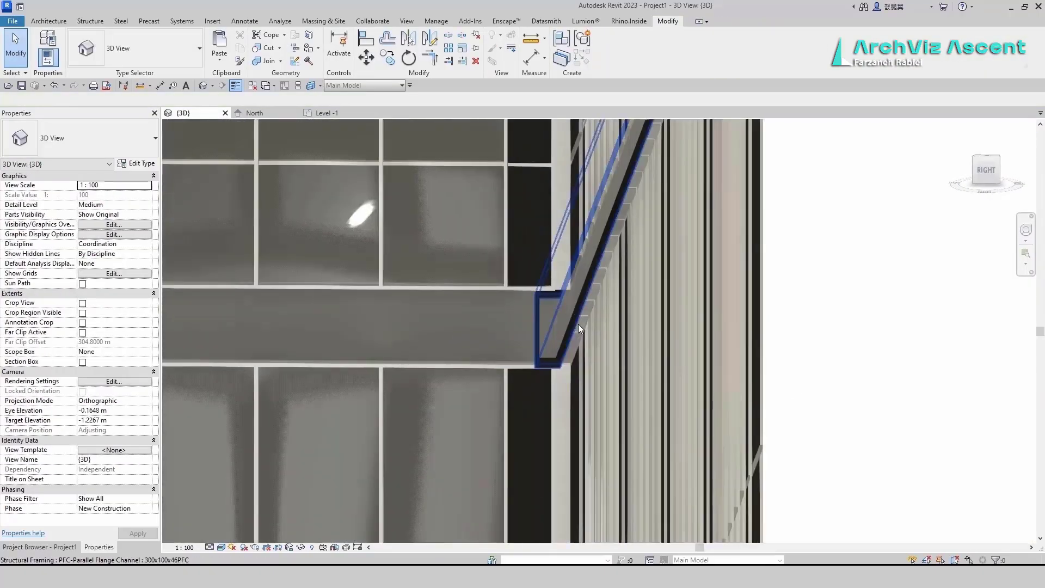
click(366, 39)
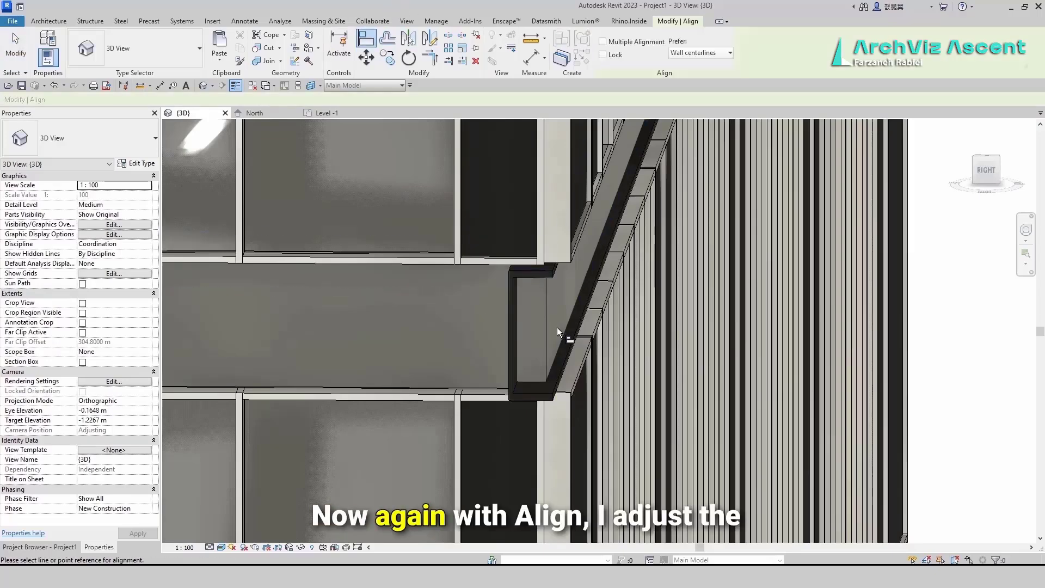
click(508, 326)
scroll(586, 407, down, 3)
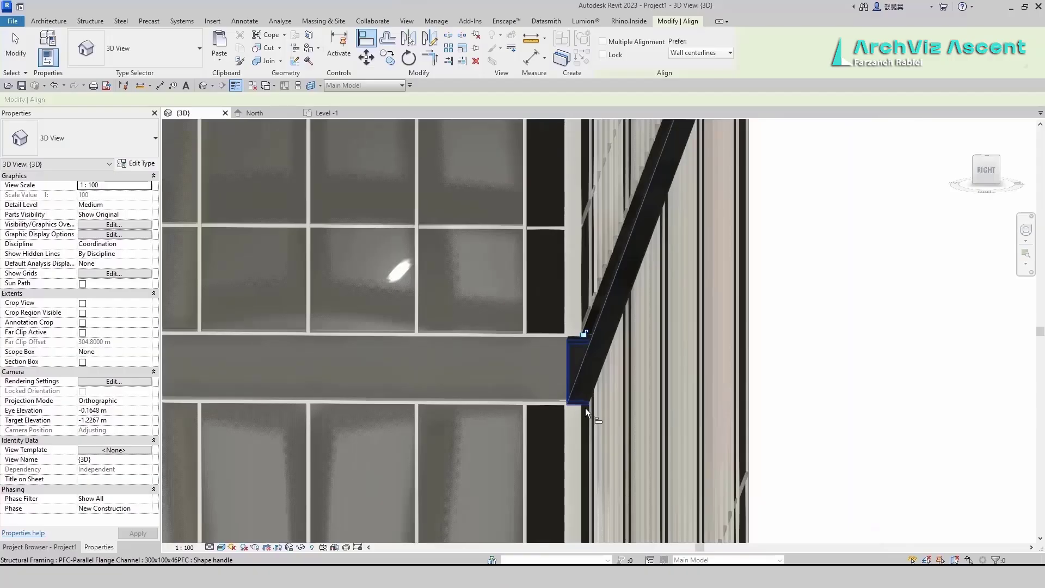
key(Escape)
key(Escape)
Make all mullions on the top gridline of the long facade's curtain wall above the dark beam continuous.
scroll(585, 407, down, 3)
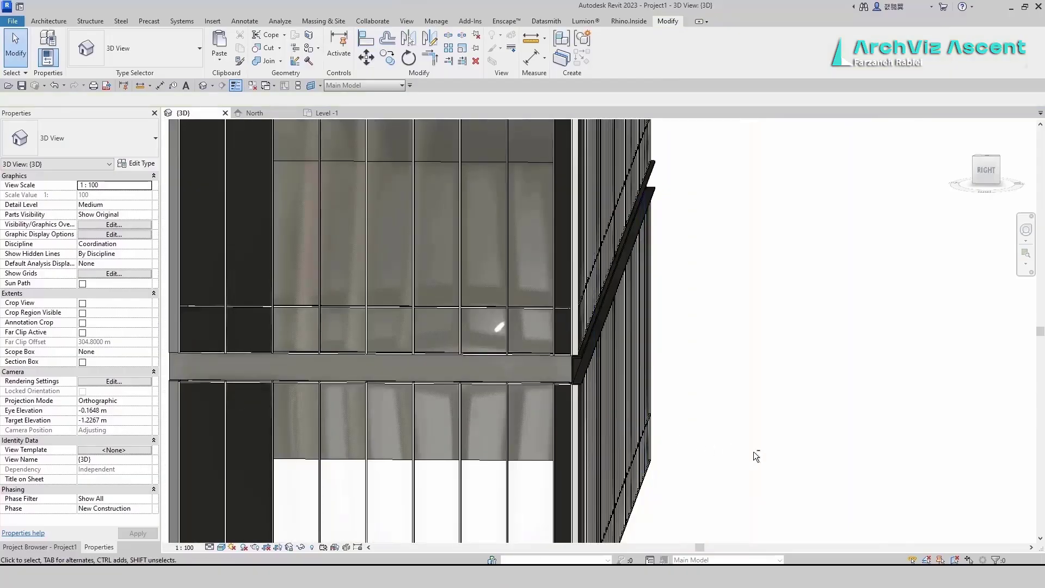
shift+middle_drag(753, 452, 724, 484)
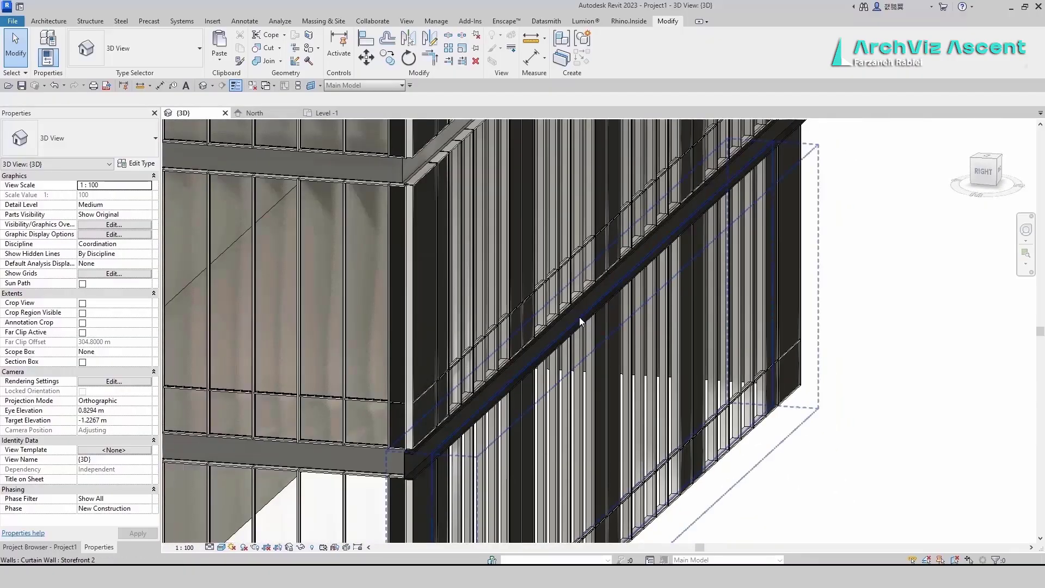
middle_drag(579, 317, 482, 440)
scroll(352, 271, up, 5)
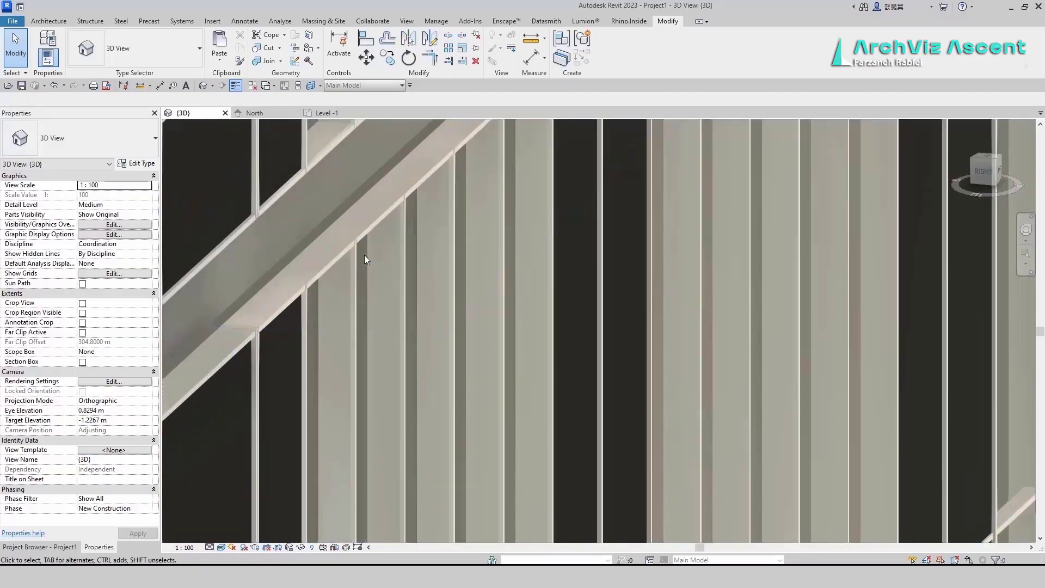
scroll(417, 282, down, 3)
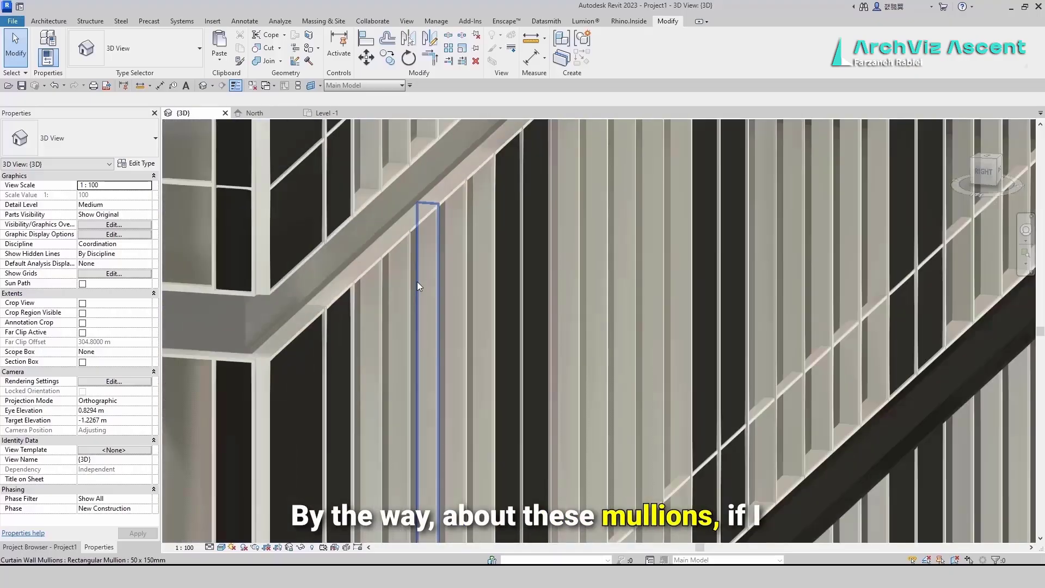
shift+middle_drag(417, 282, 457, 305)
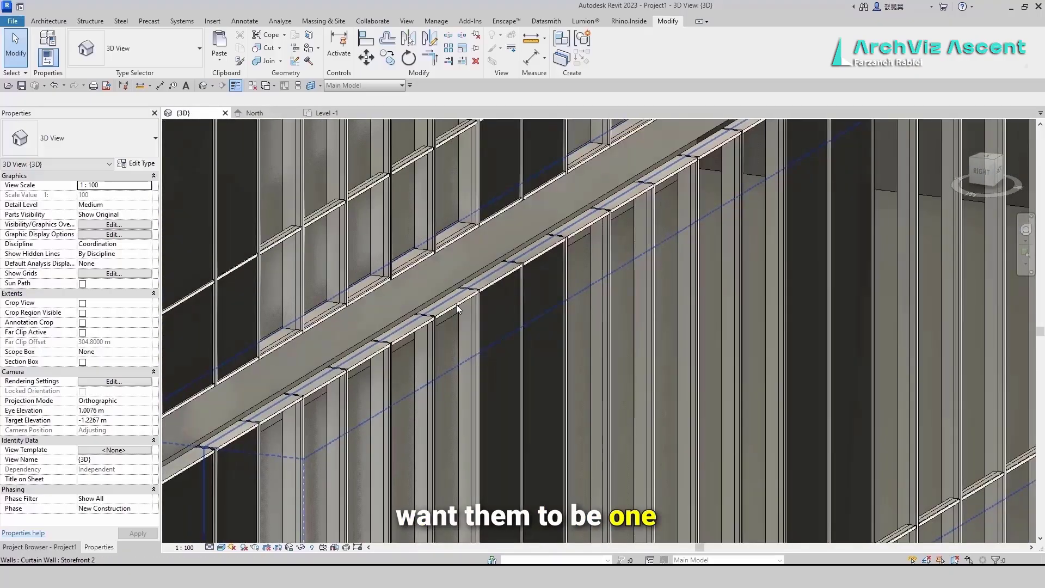
click(453, 306)
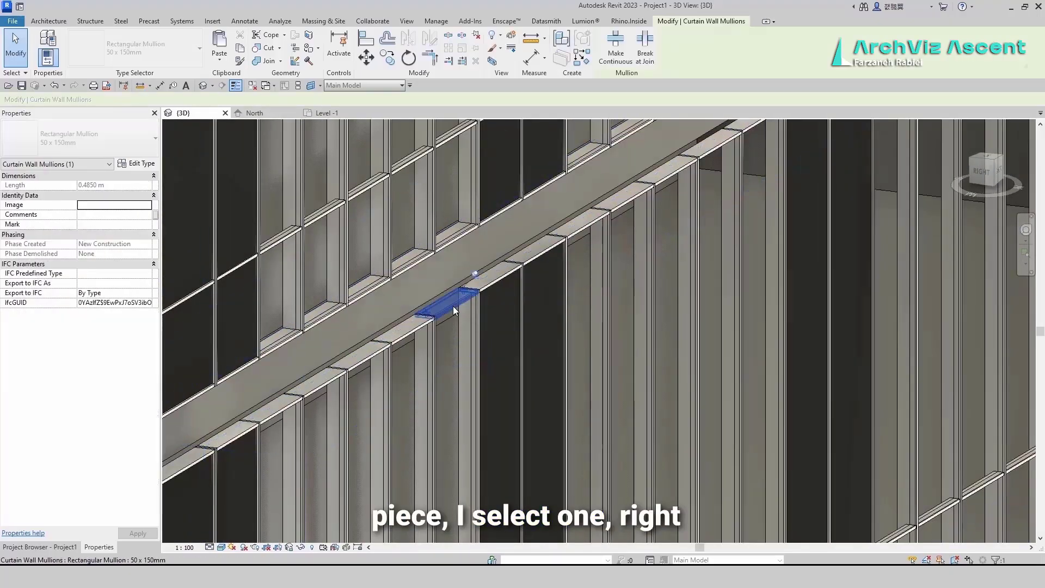
right_click(454, 310)
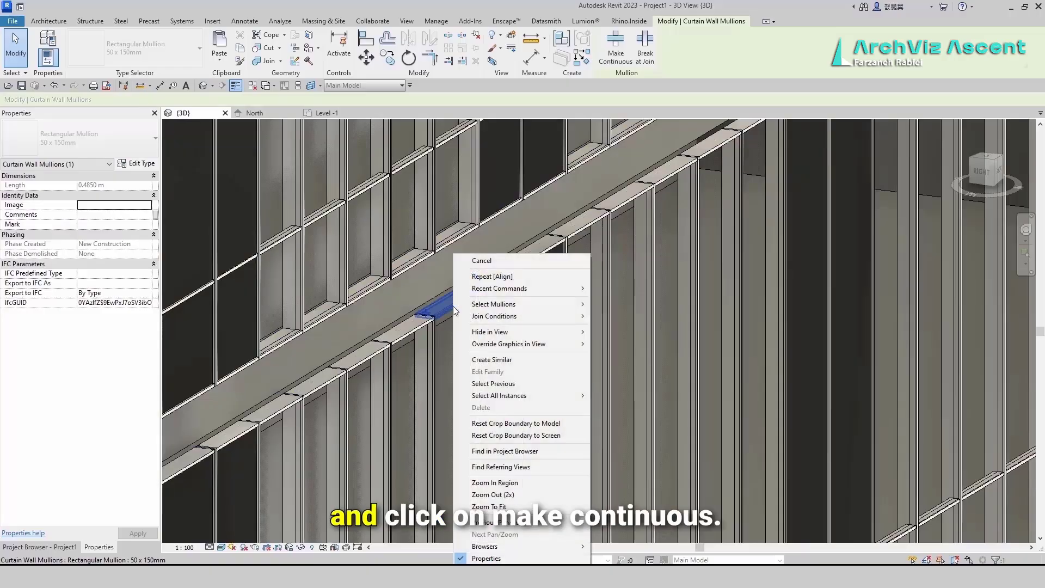
mouse_move(495, 304)
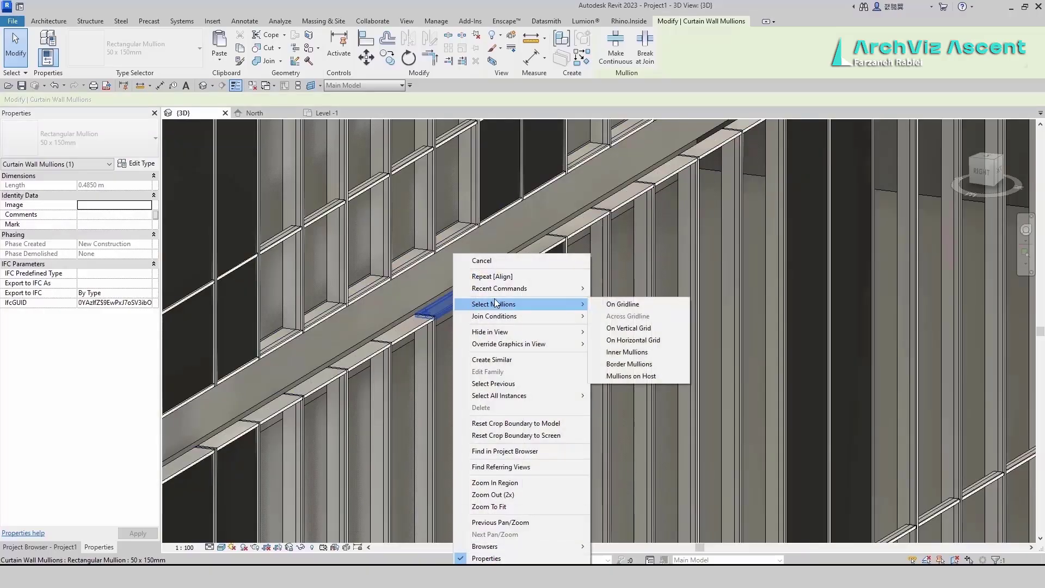
click(610, 306)
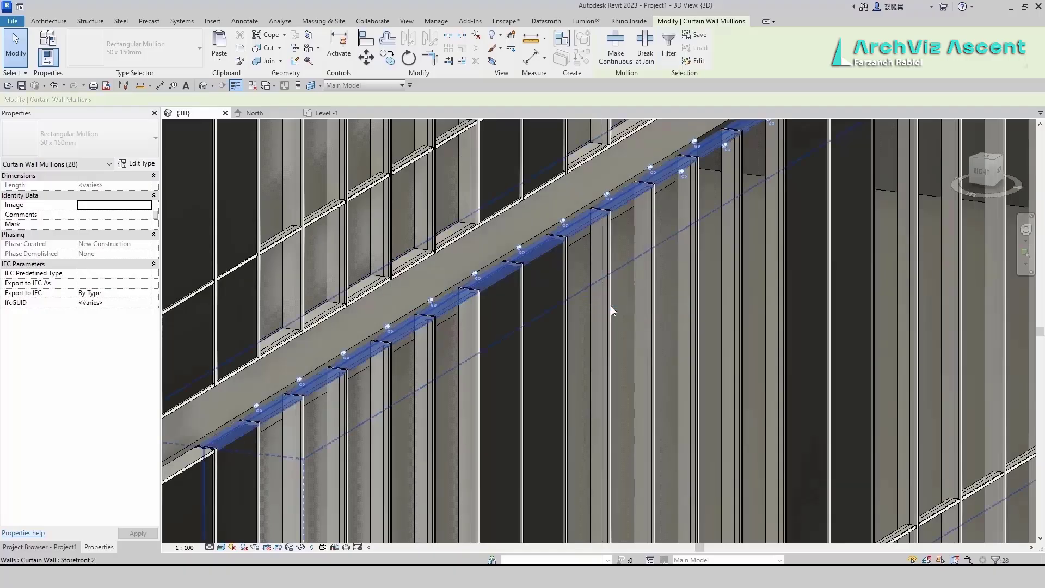
click(625, 46)
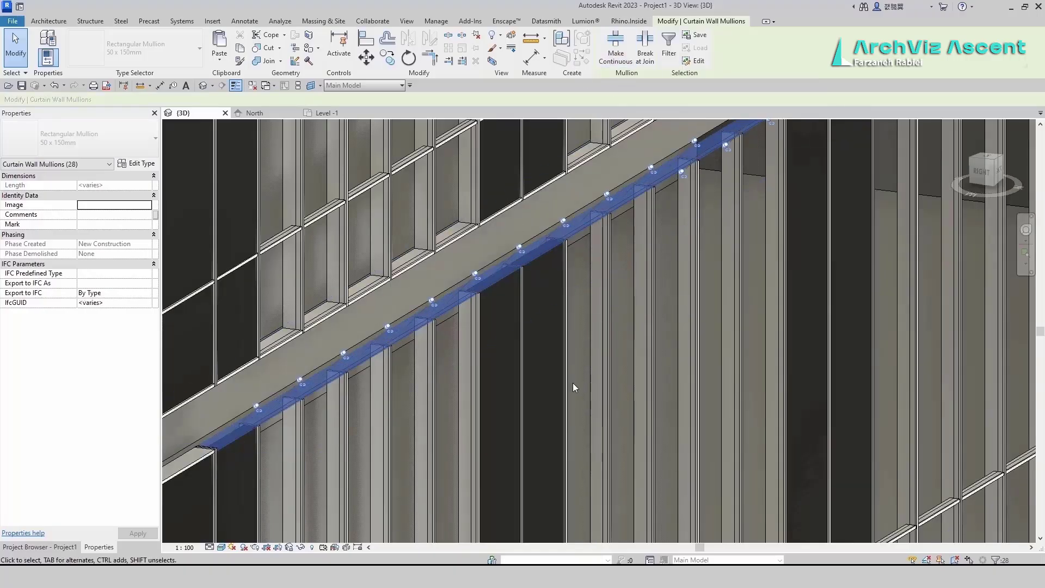
key(Escape)
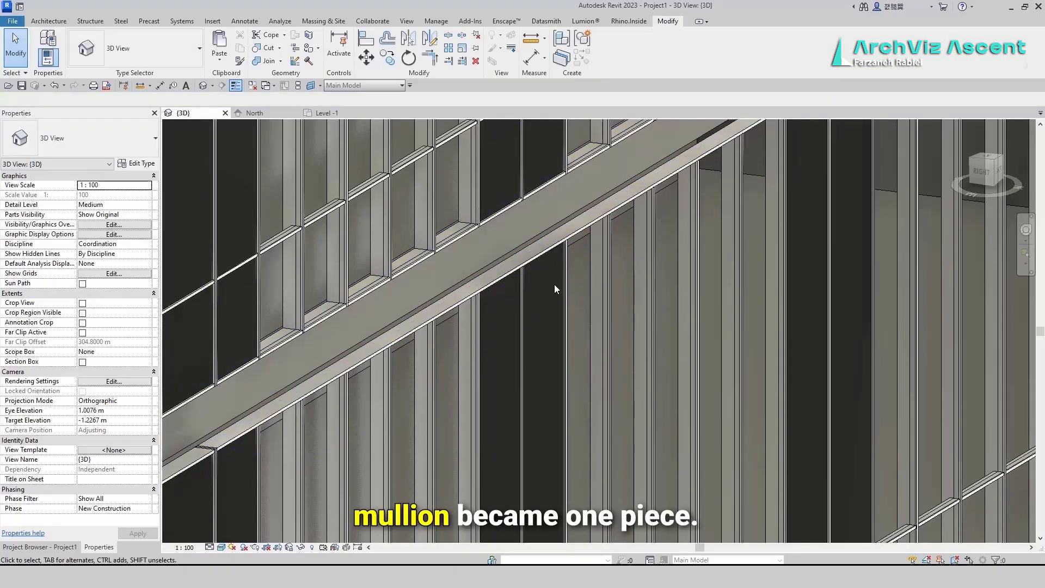
Select both border mullions on the corner gridline of the curtain wall between the two slab-edge beams and unpin them.
scroll(554, 285, down, 2)
scroll(318, 404, up, 3)
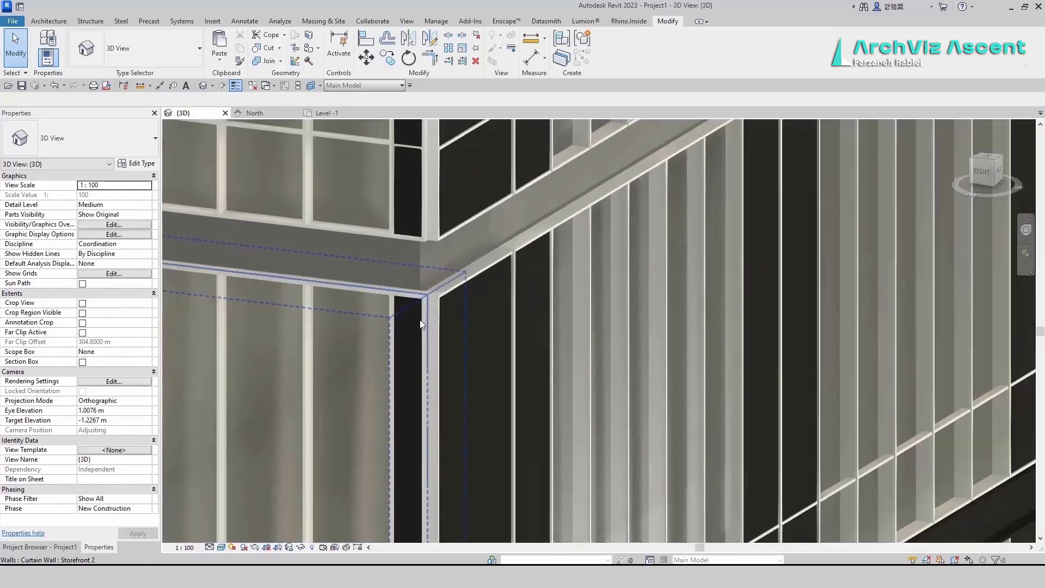
scroll(430, 261, down, 2)
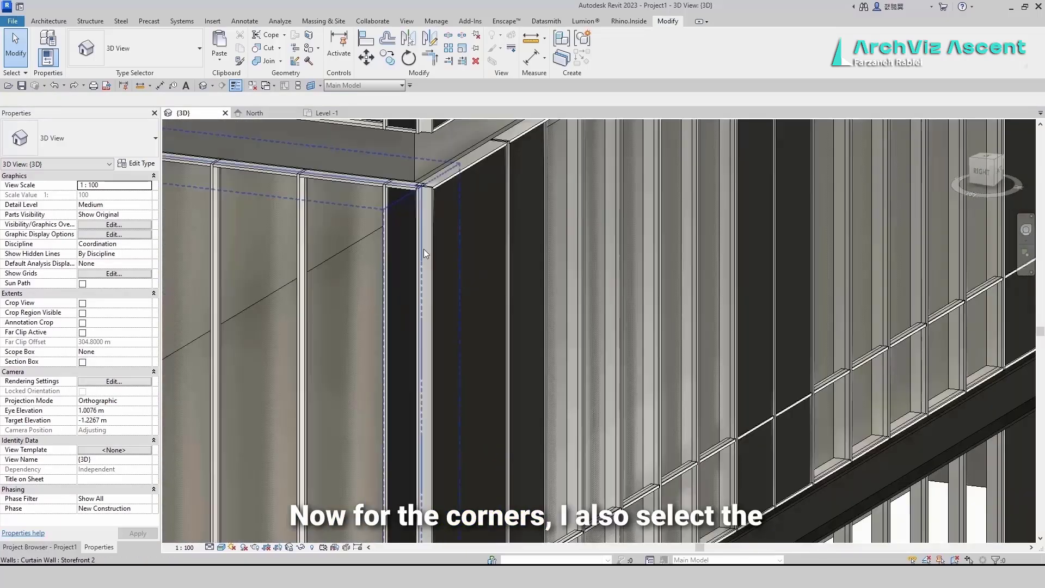
click(433, 260)
right_click(433, 263)
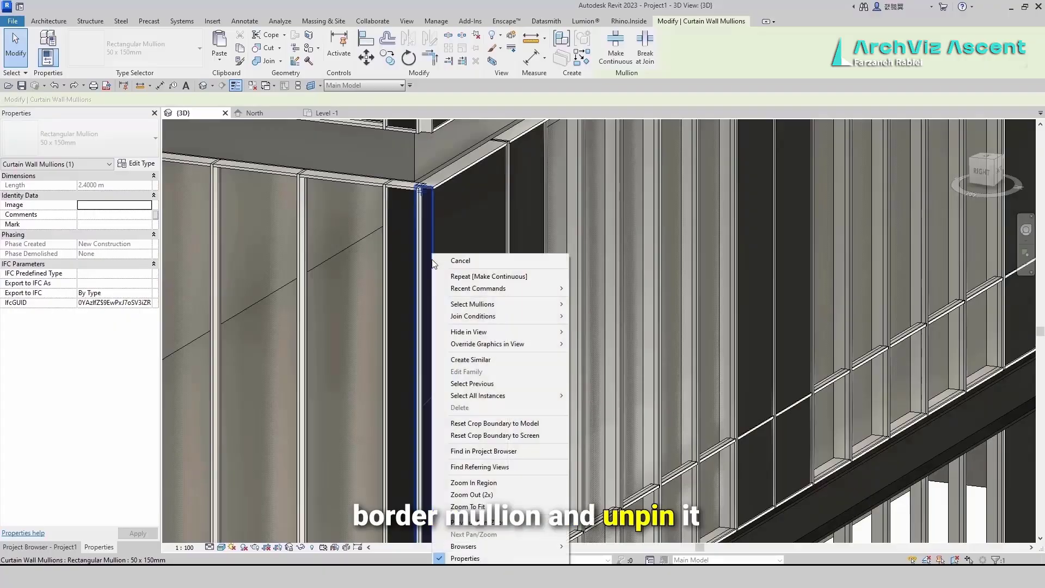
mouse_move(501, 304)
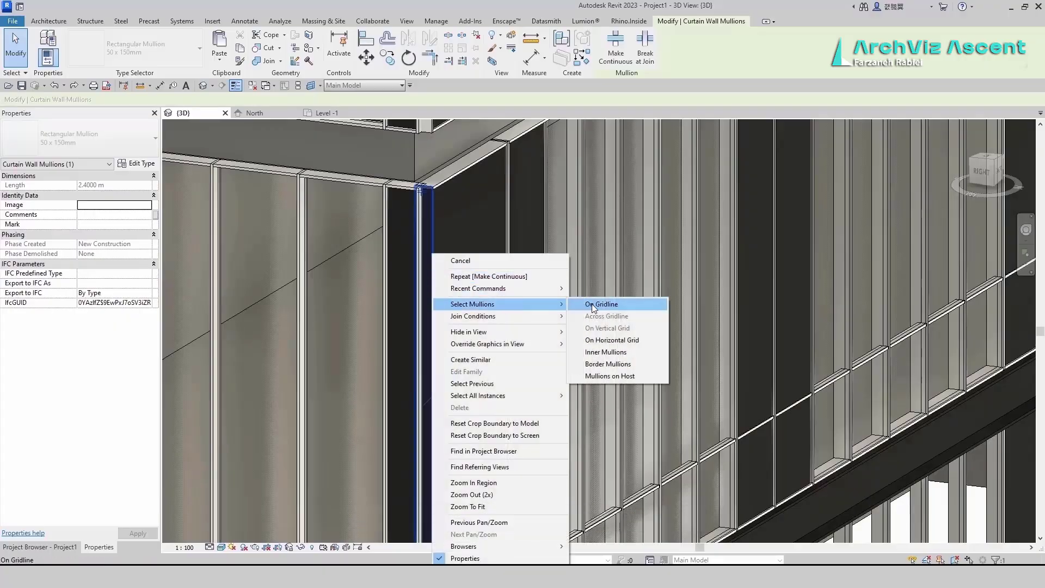
click(584, 303)
scroll(413, 245, down, 2)
scroll(431, 430, up, 2)
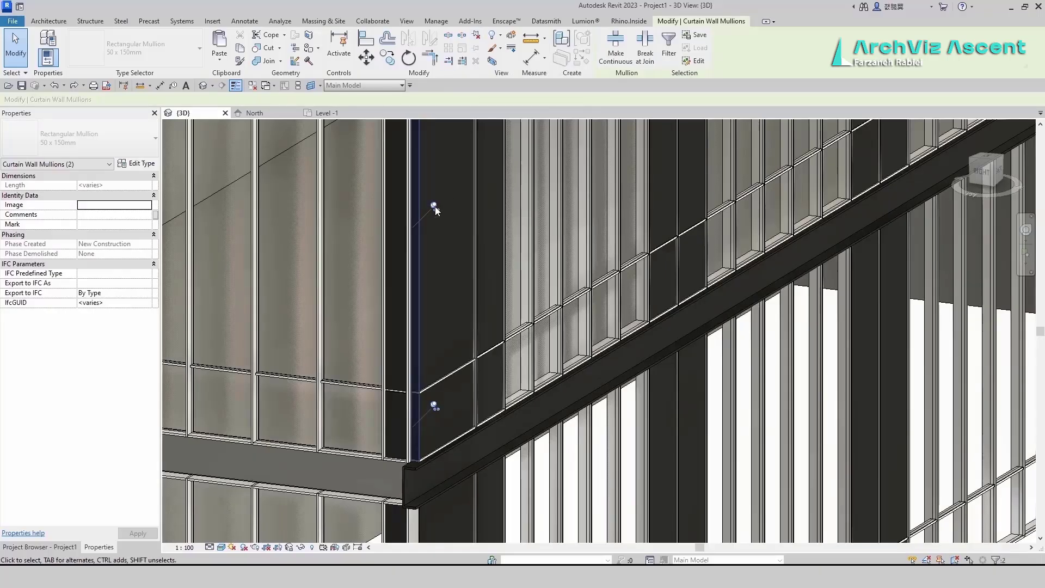
click(436, 207)
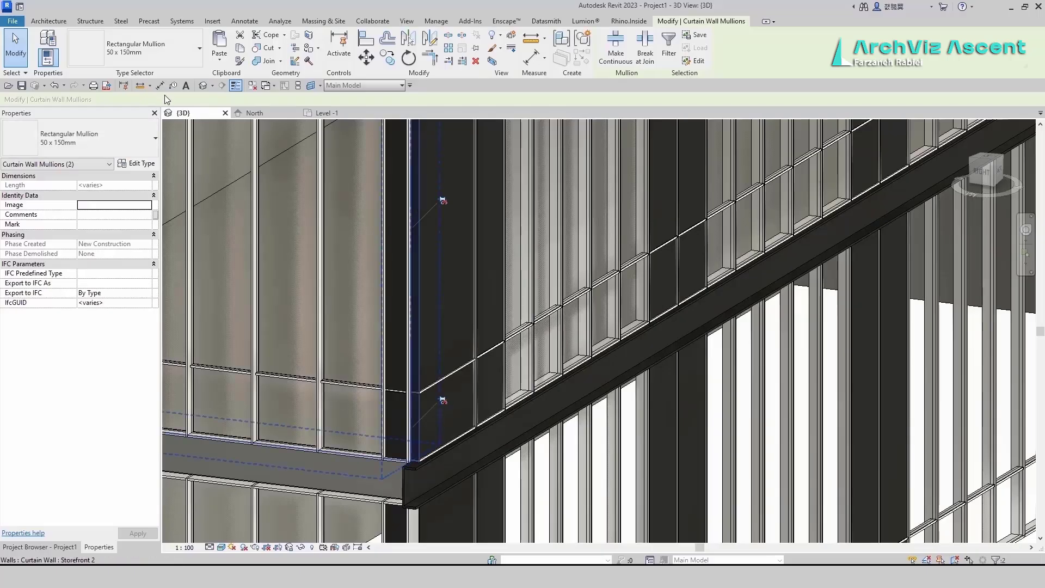
Change the unpinned corner mullions to L Mullion 1 and delete the overlapping mullions of the neighbouring curtain wall.
click(126, 150)
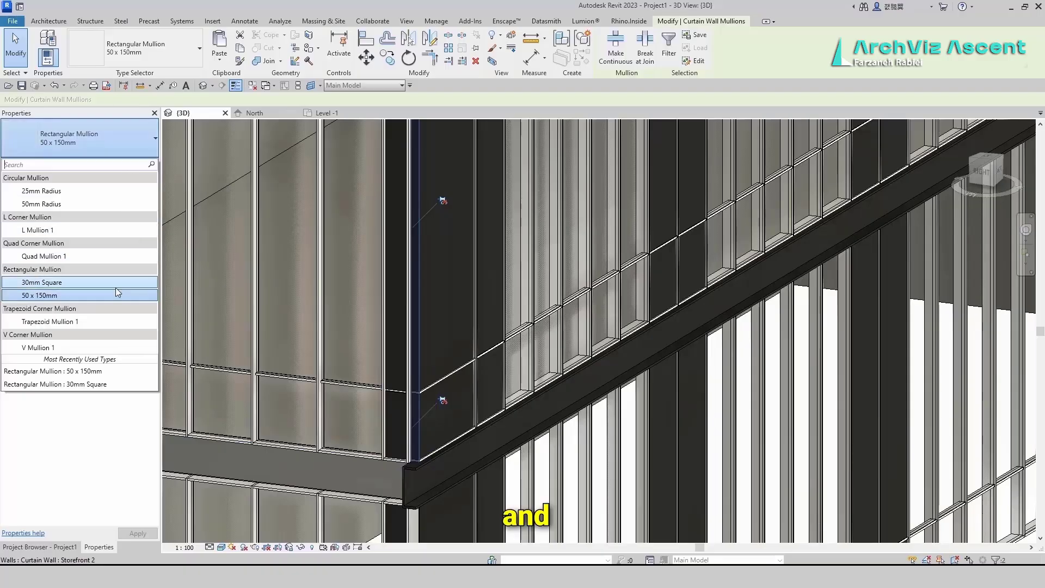
click(112, 230)
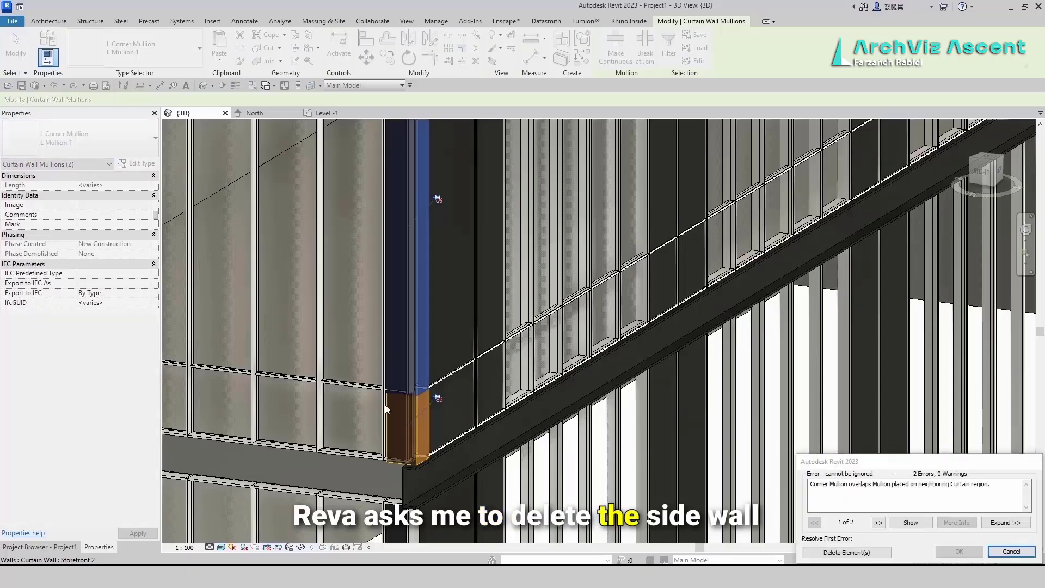
click(847, 552)
key(Escape)
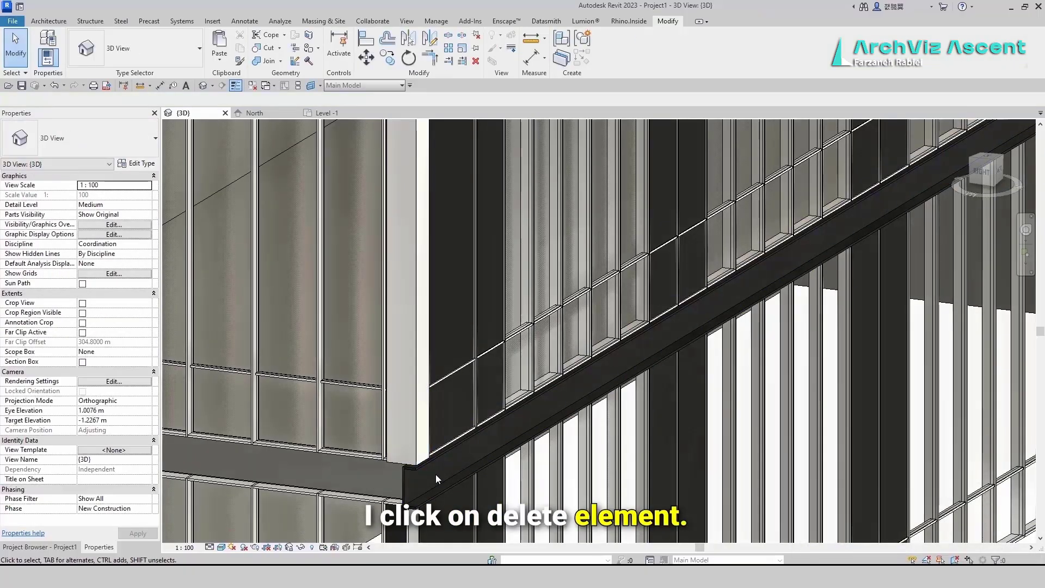
Compare the edited corner in the Level 1 floor plan with the unedited corner in the Level -1 plan.
scroll(435, 475, down, 5)
scroll(429, 278, up, 4)
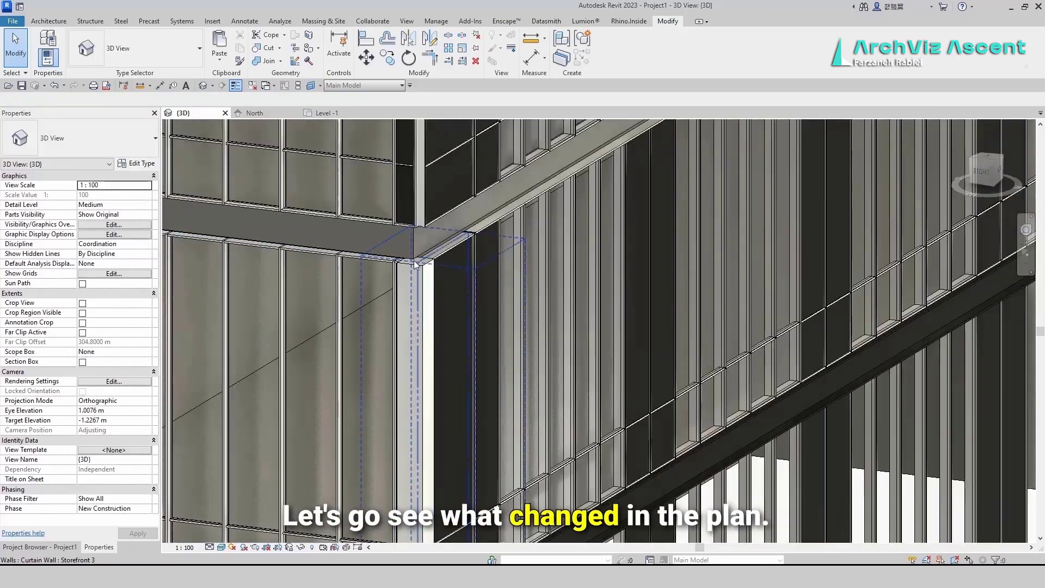
scroll(408, 275, down, 3)
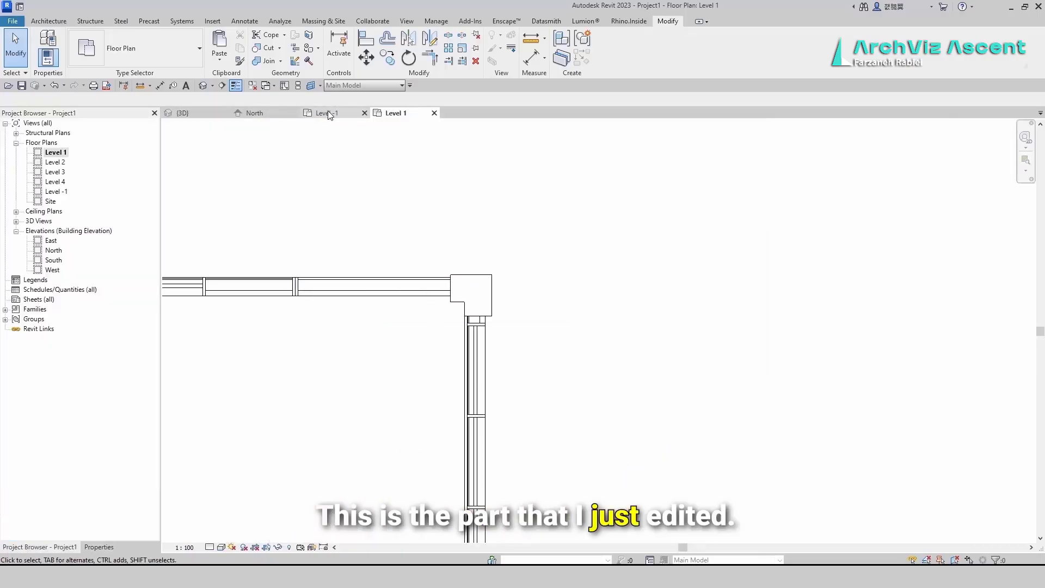
click(328, 113)
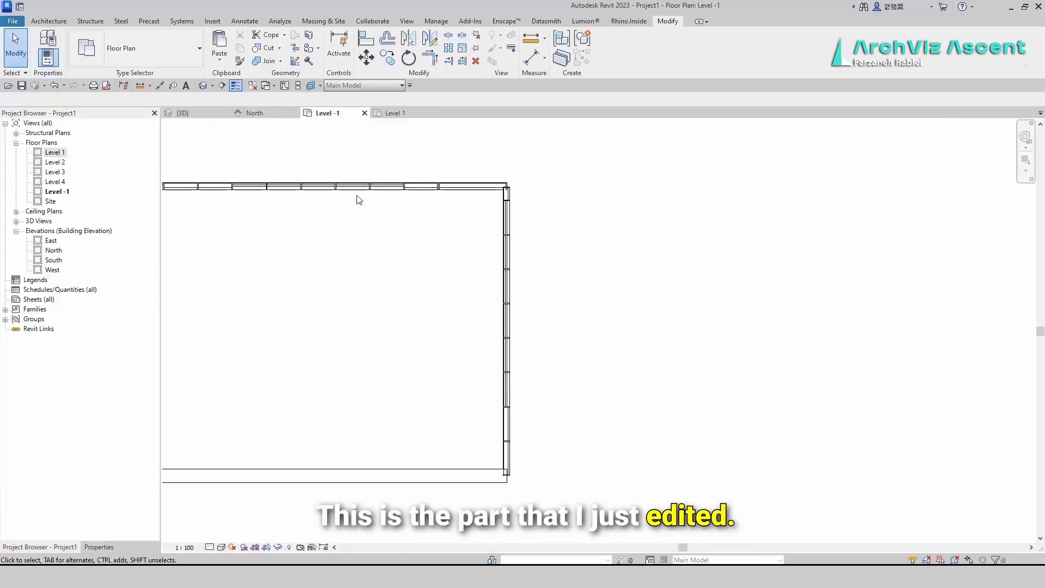
scroll(515, 183, up, 5)
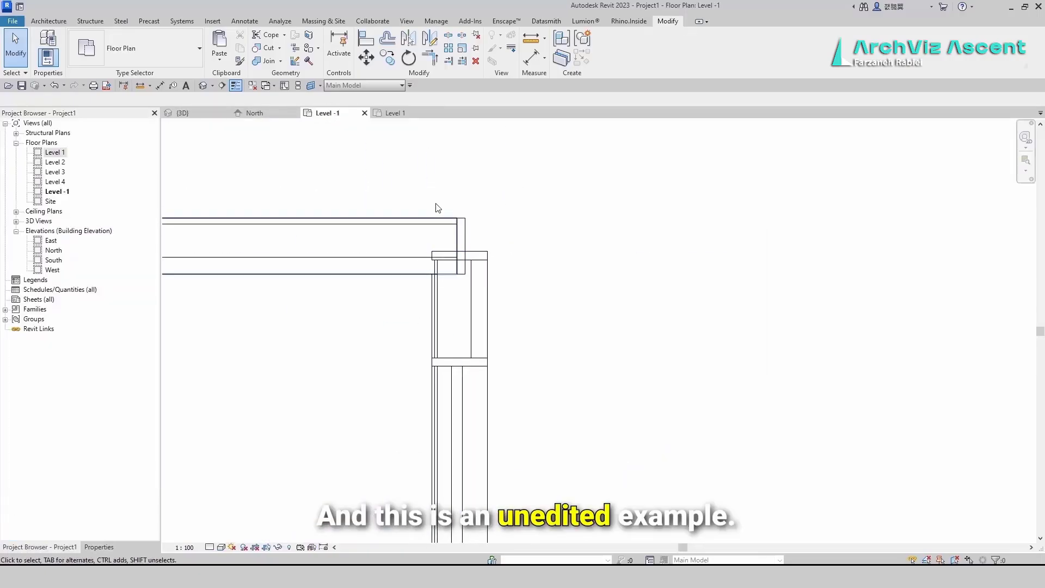
click(391, 113)
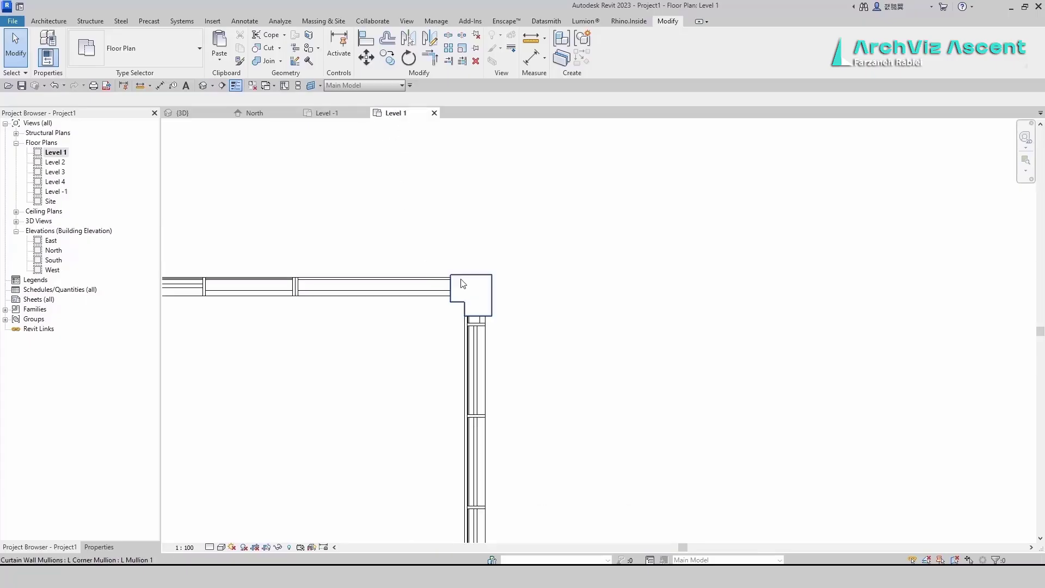
Change the upper corner mullion to Quad Mullion 1 in the Level 1 floor plan.
click(492, 279)
click(98, 548)
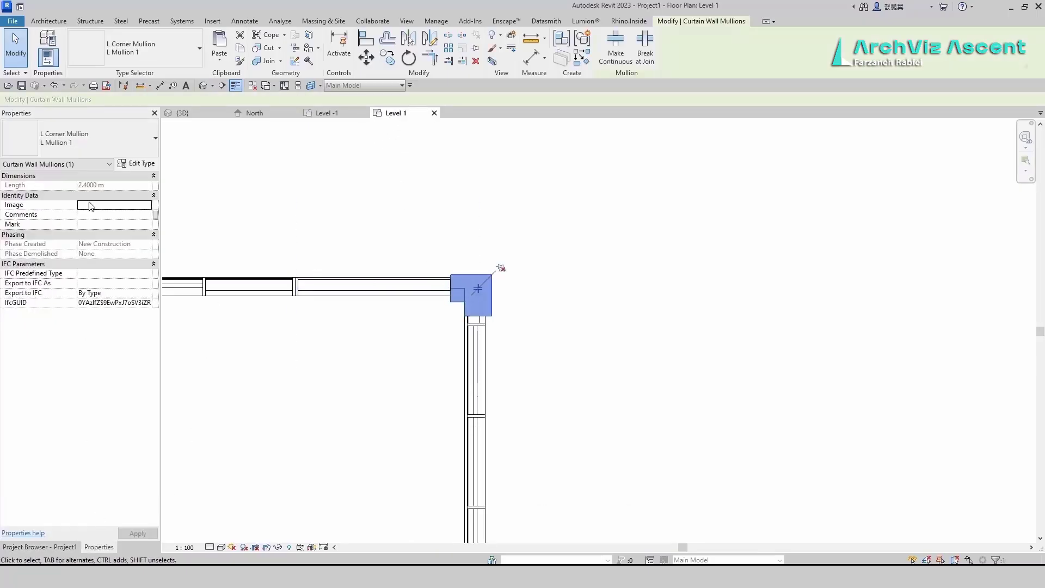
click(97, 136)
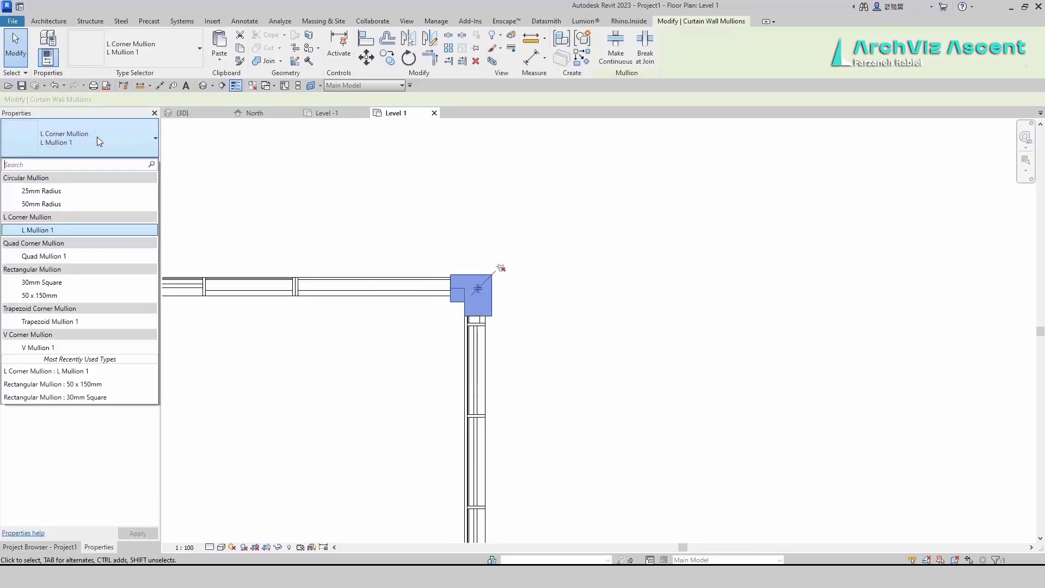
click(94, 257)
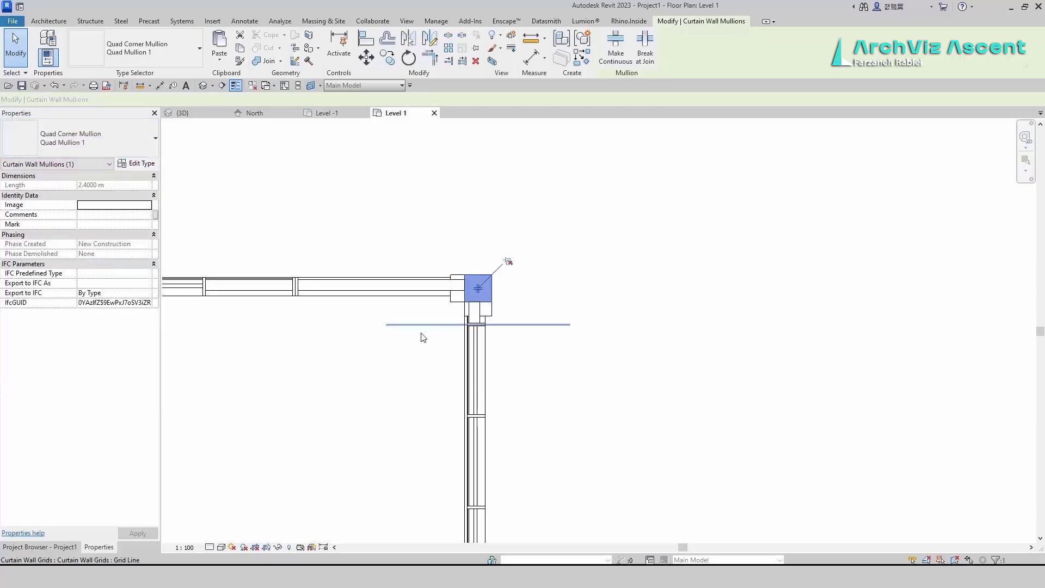
click(520, 358)
Try the Trapezoid Mullion 1 type on the upper corner mullion in the Level 1 plan.
scroll(497, 283, up, 4)
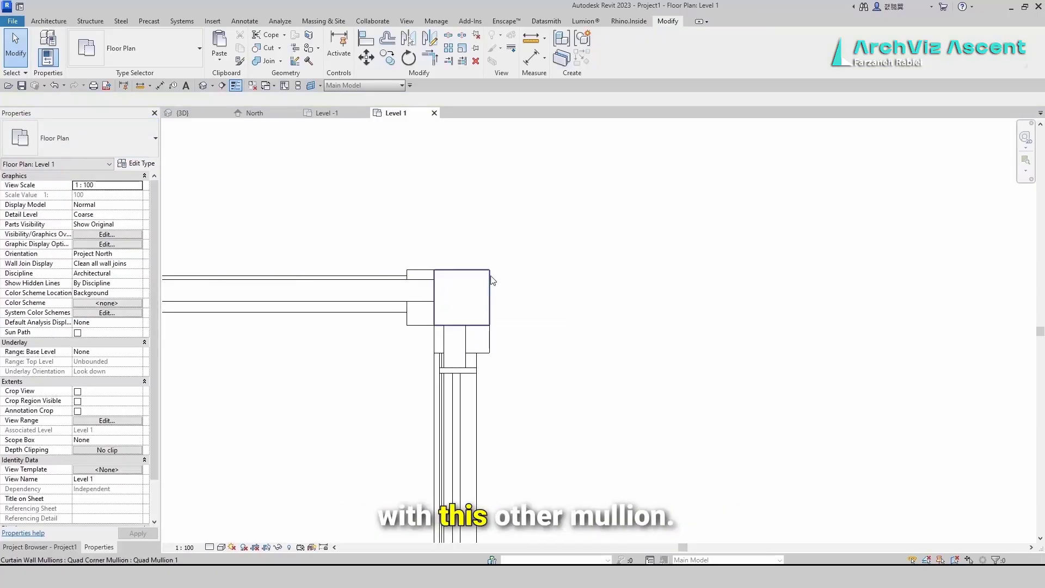
click(492, 279)
click(114, 137)
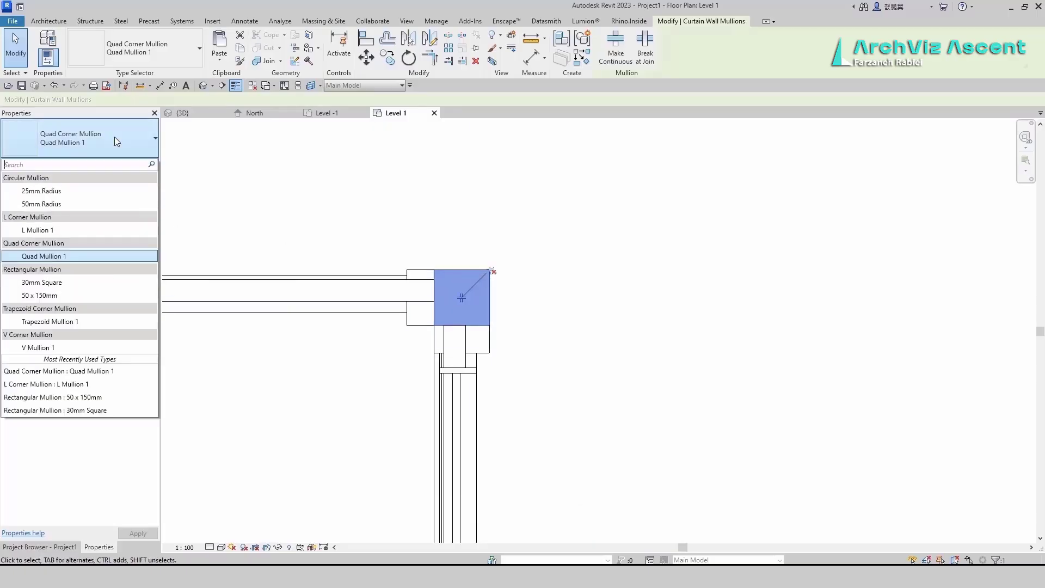
click(87, 323)
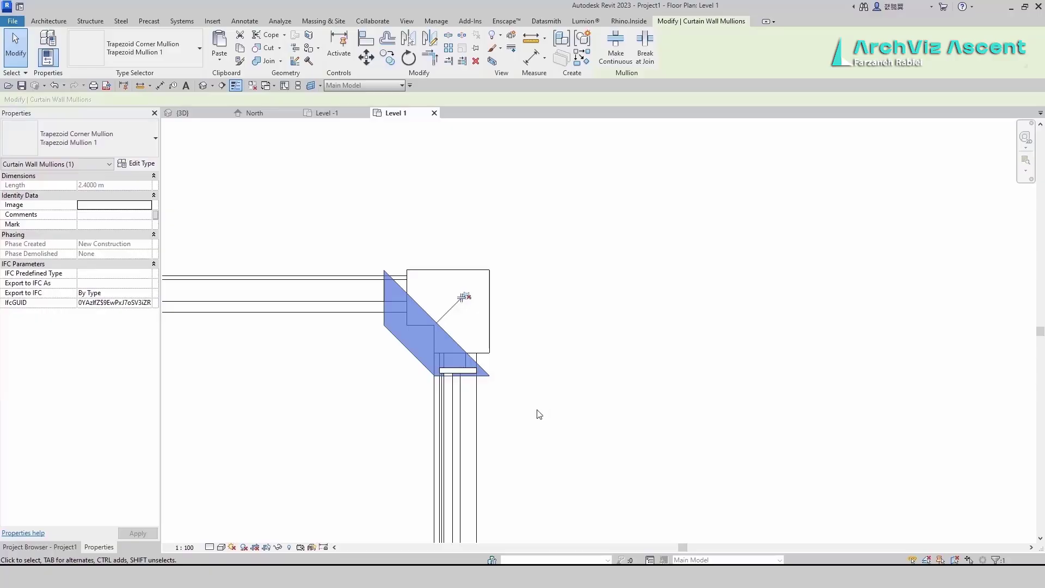
click(523, 405)
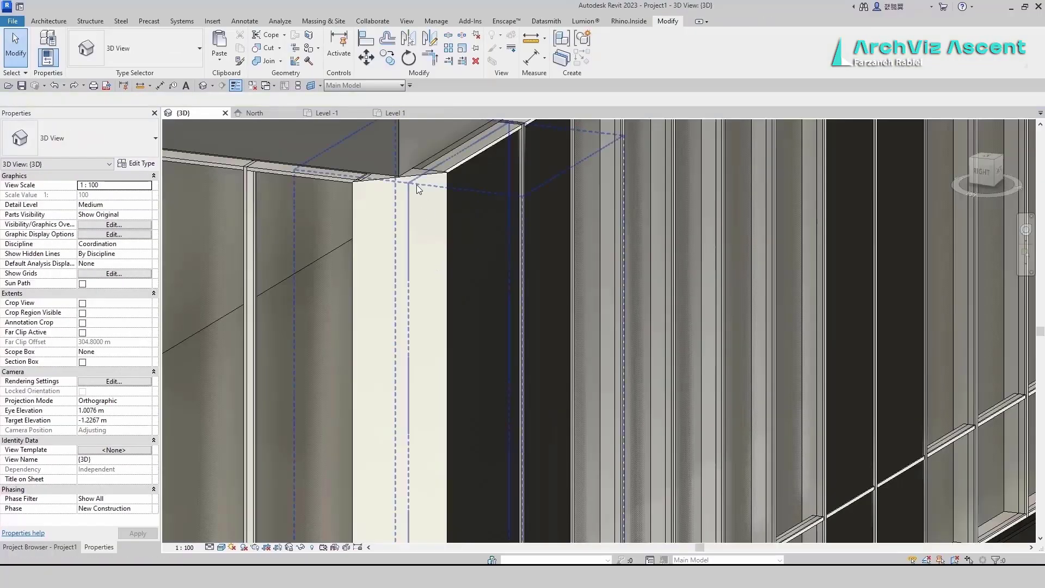
Change the short lower corner mullion to Trapezoid Mullion 1 in the 3D view to match the one above it.
scroll(416, 185, down, 3)
scroll(413, 442, up, 3)
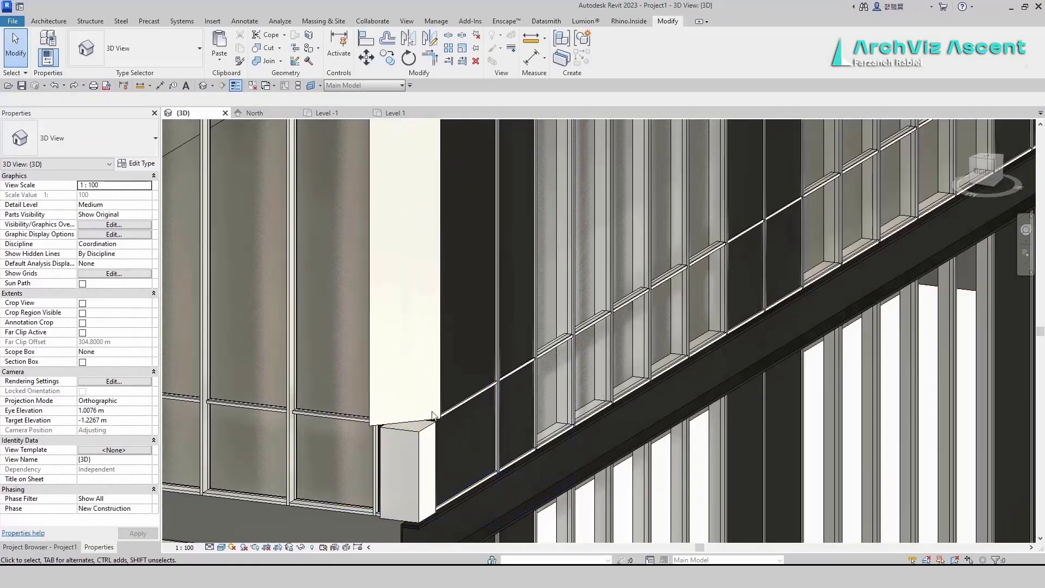
click(417, 441)
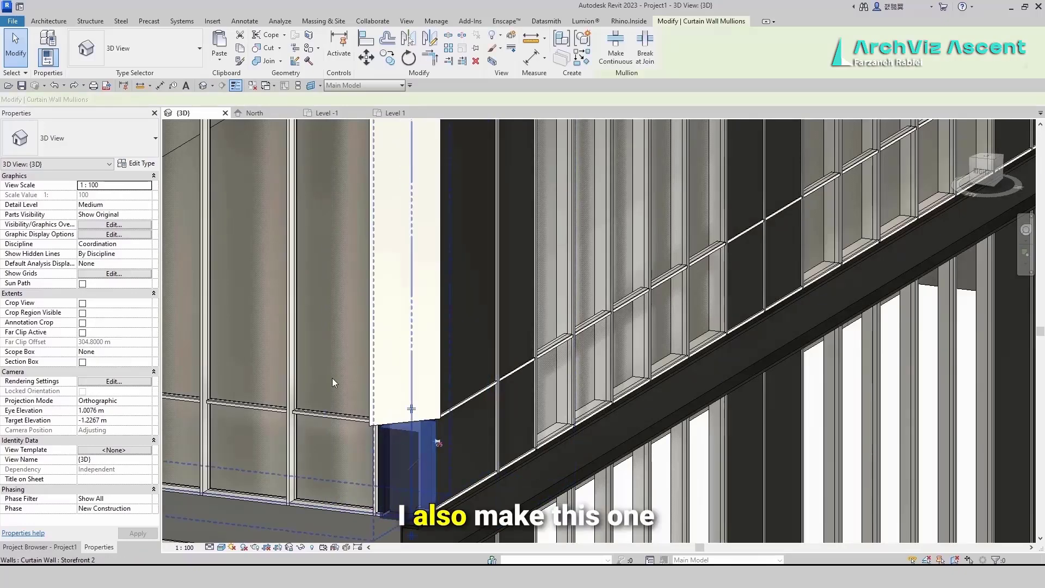
click(79, 138)
click(77, 321)
scroll(392, 422, down, 5)
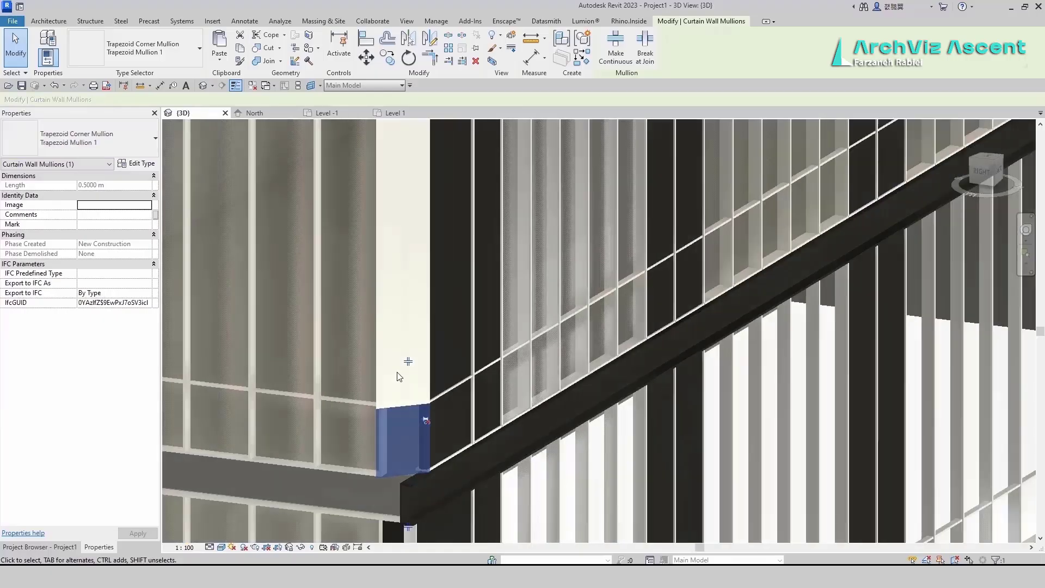
key(Escape)
Set both the tall and the short corner mullion to Quad Mullion 1 in the 3D view.
scroll(410, 240, up, 4)
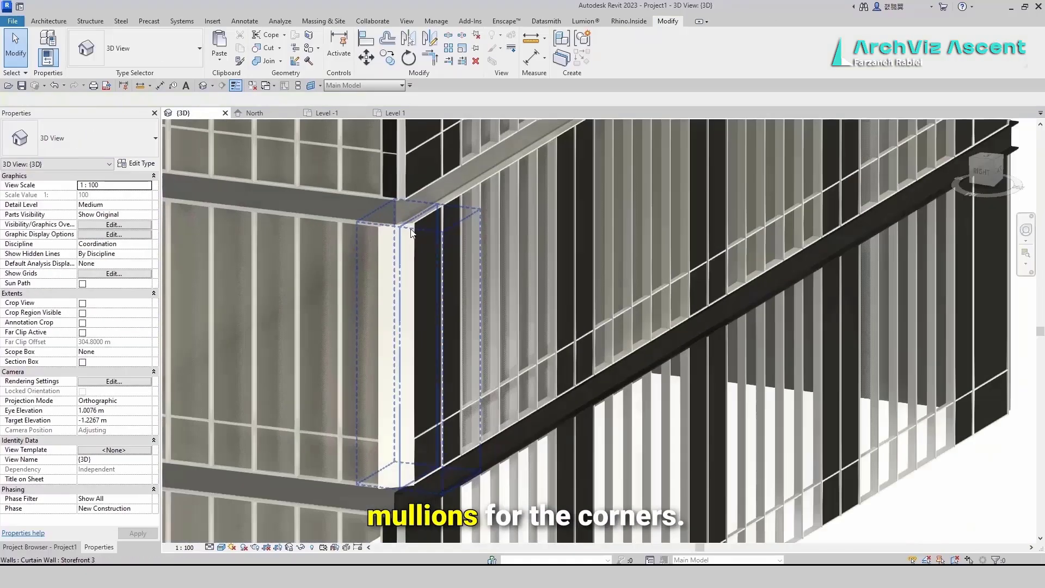
click(413, 254)
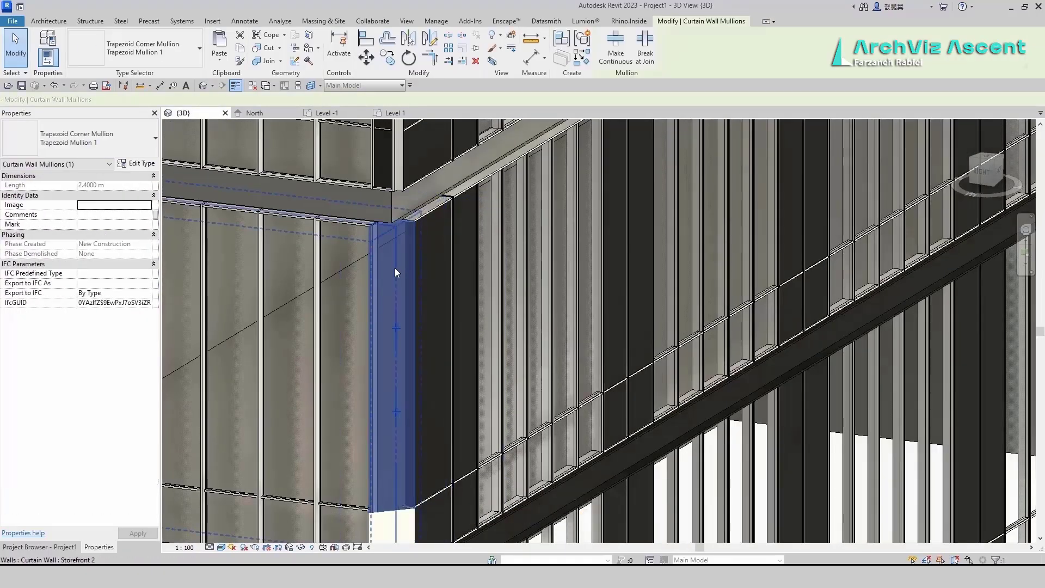
scroll(395, 269, down, 2)
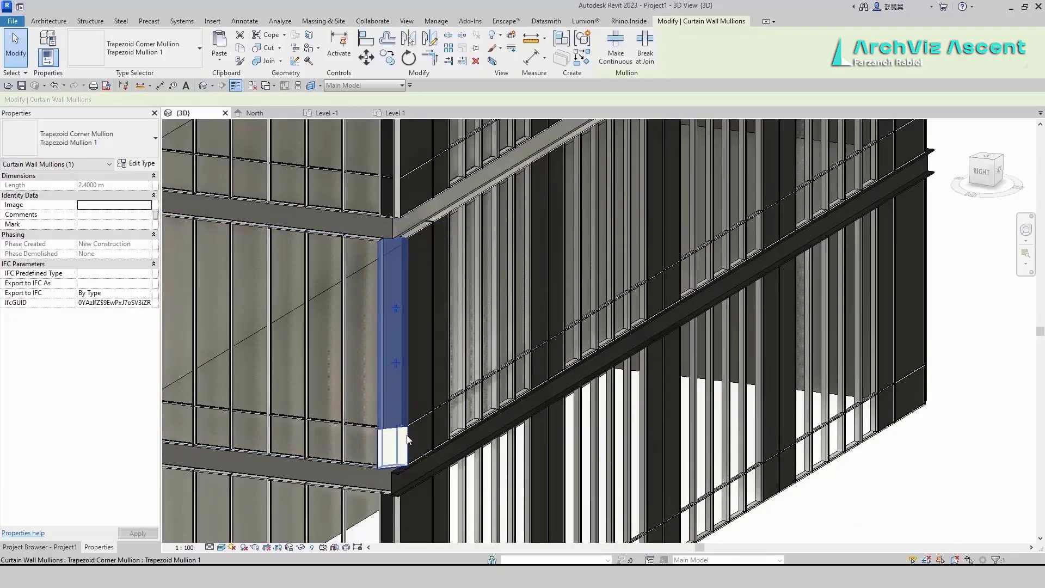
click(125, 133)
click(100, 256)
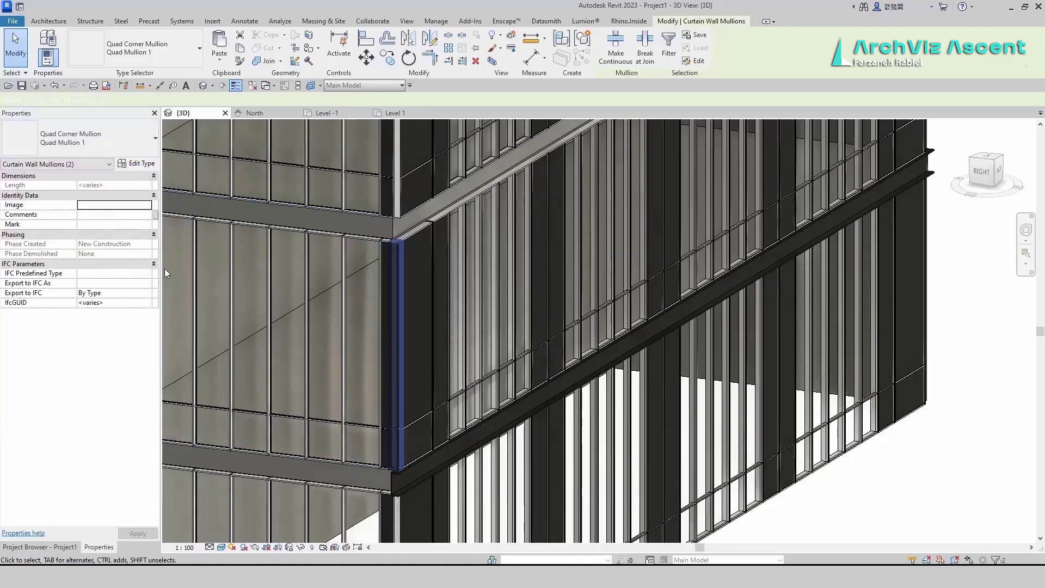
click(588, 409)
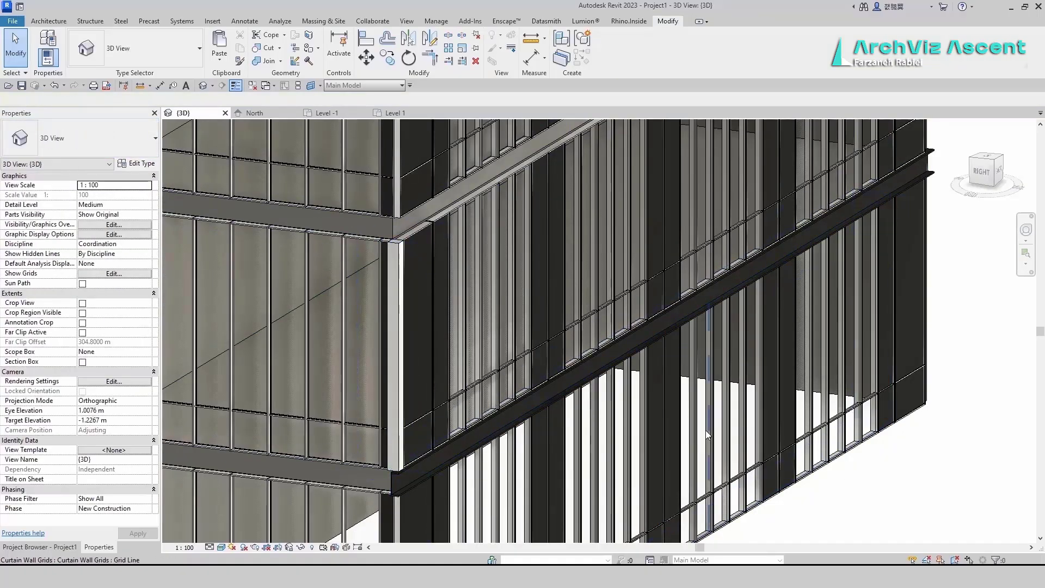
Inspect the quad corner mullion where it meets the slab-edge beams and the adjoining curtain walls.
scroll(387, 263, up, 2)
middle_drag(419, 197, 422, 278)
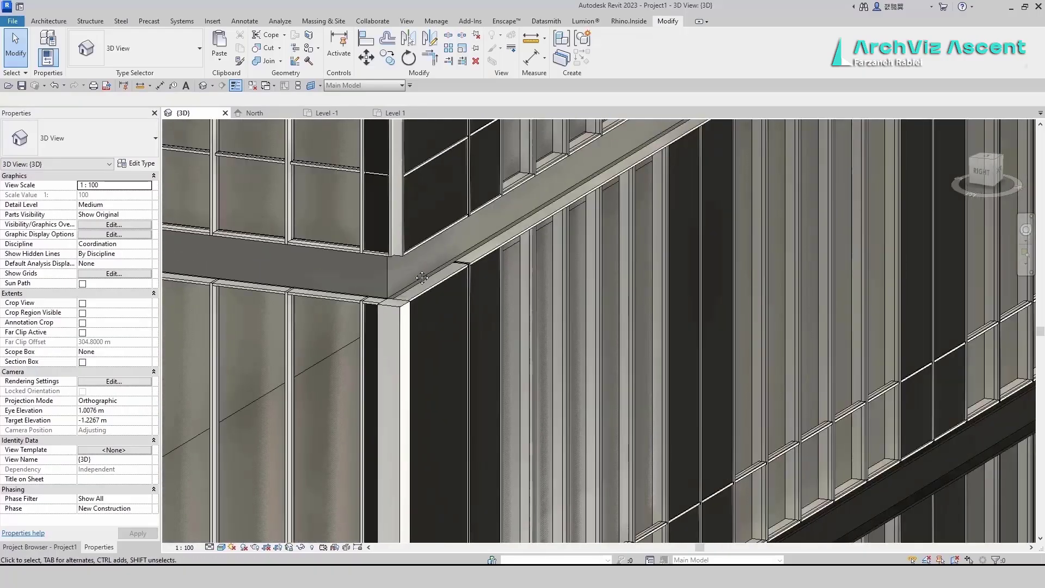
scroll(414, 291, down, 3)
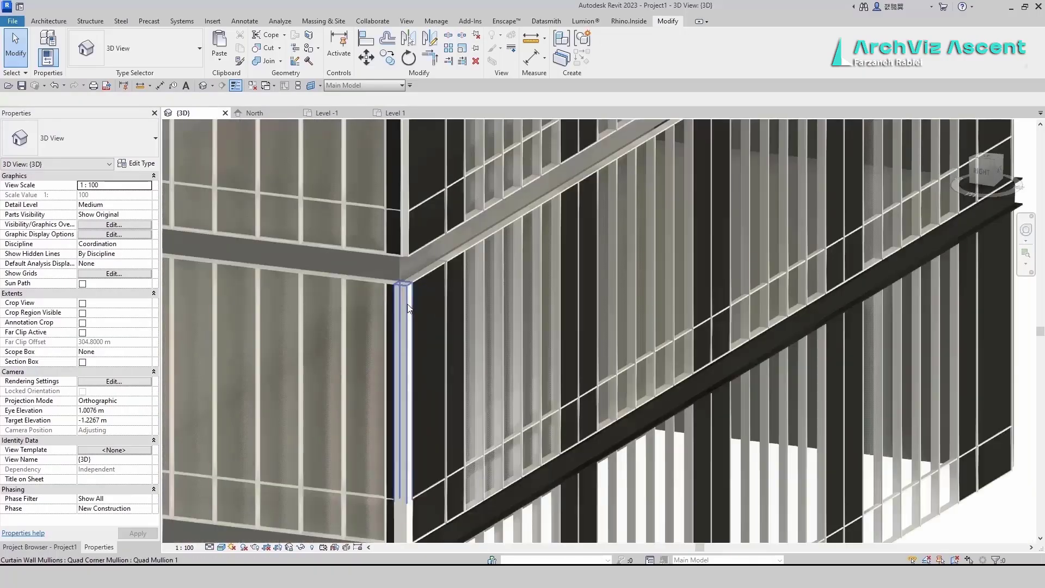
scroll(407, 303, up, 2)
click(407, 306)
scroll(407, 304, down, 5)
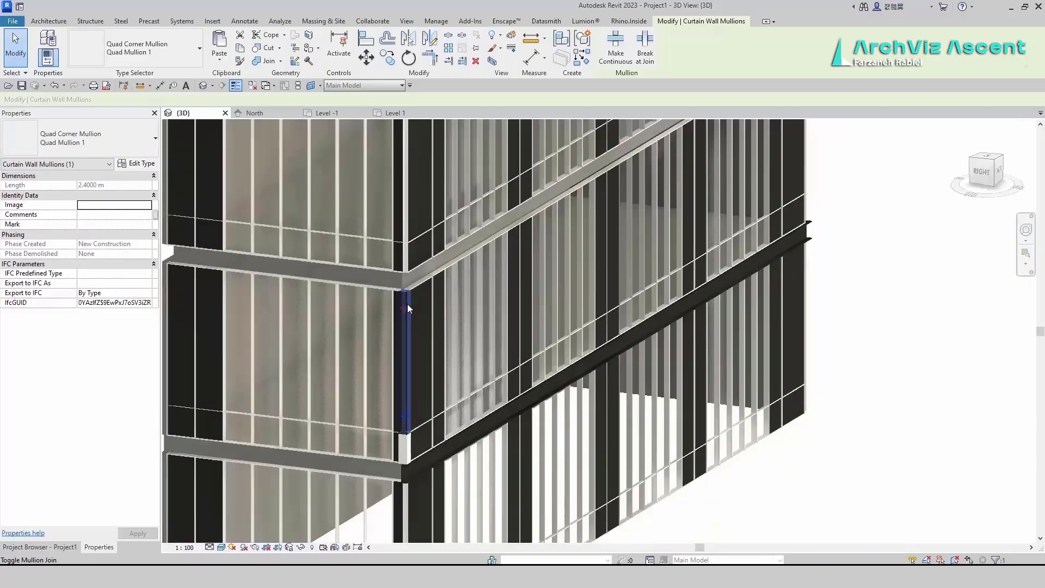
click(475, 454)
Unpin the bottom-storey corner mullions along the shared gridline and set them both to Quad Mullion 1.
scroll(414, 416, up, 6)
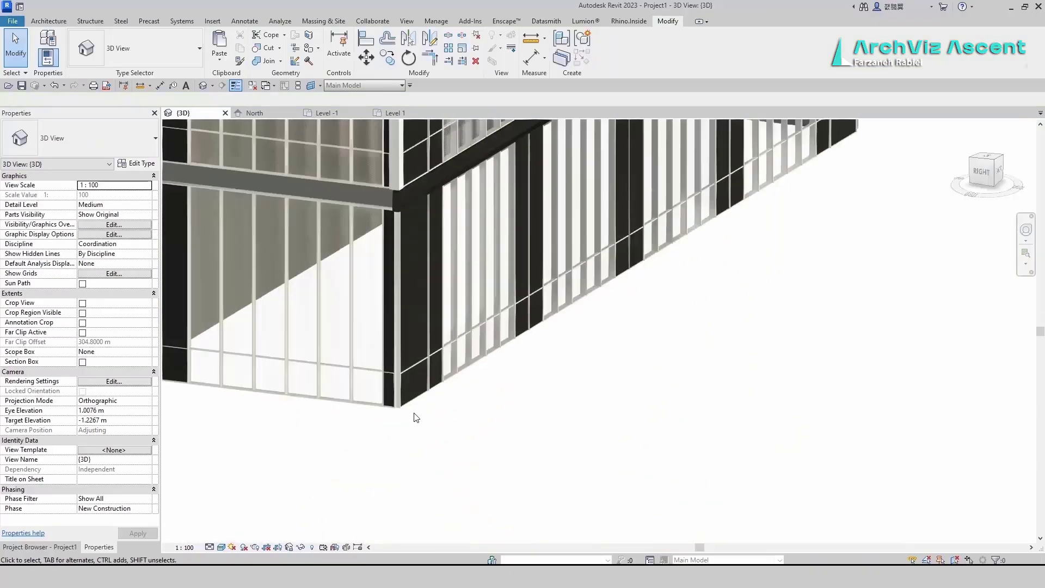
click(391, 407)
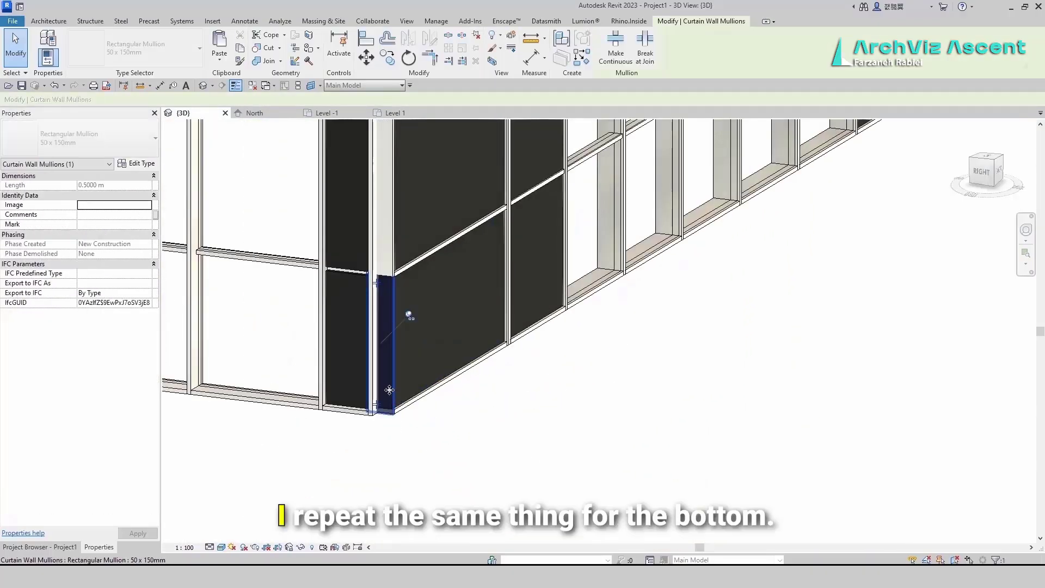
right_click(390, 365)
mouse_move(436, 103)
click(566, 102)
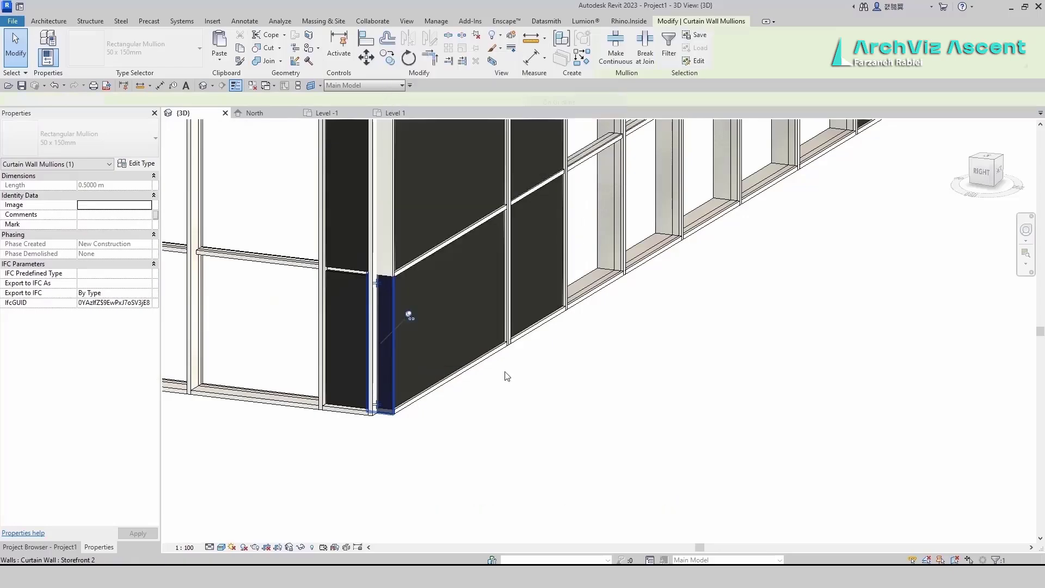
scroll(475, 266, down, 3)
click(81, 139)
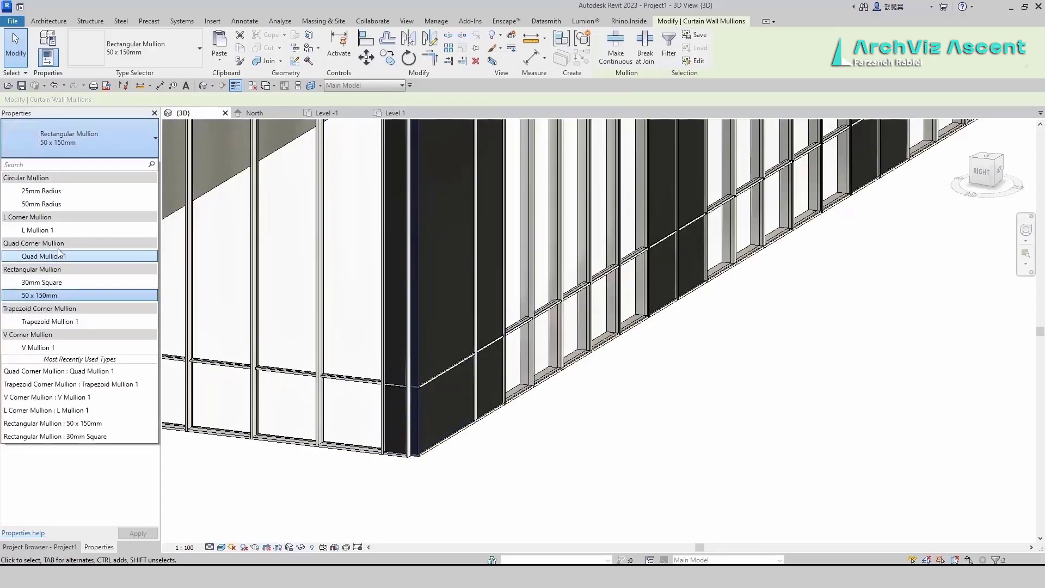
click(847, 552)
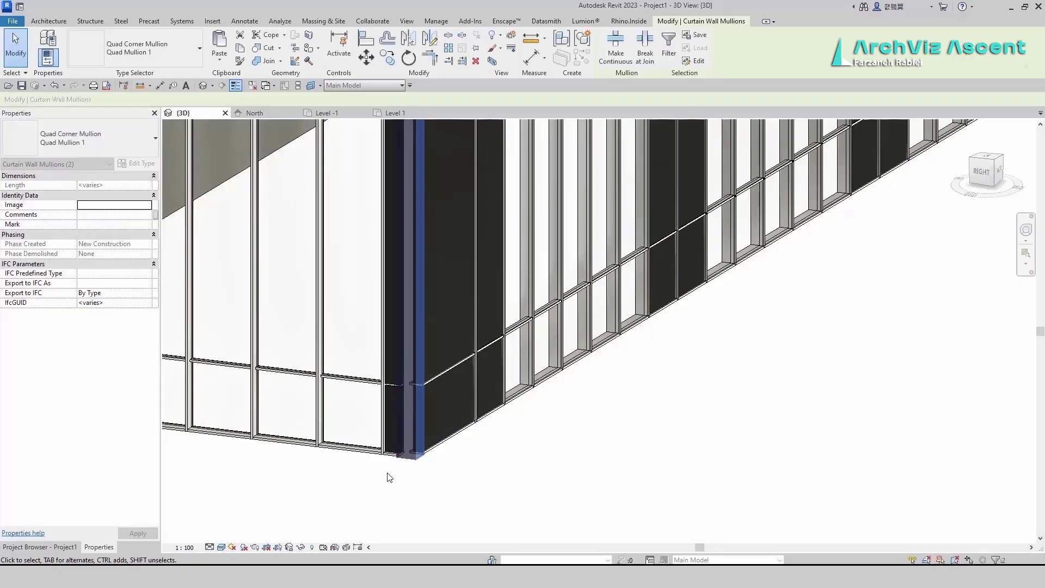
click(389, 478)
Create a beam similar to the existing 300x100x46PFC channel along the short side of the Level 1 slab edge, about 4.1 m long.
scroll(510, 512, down, 3)
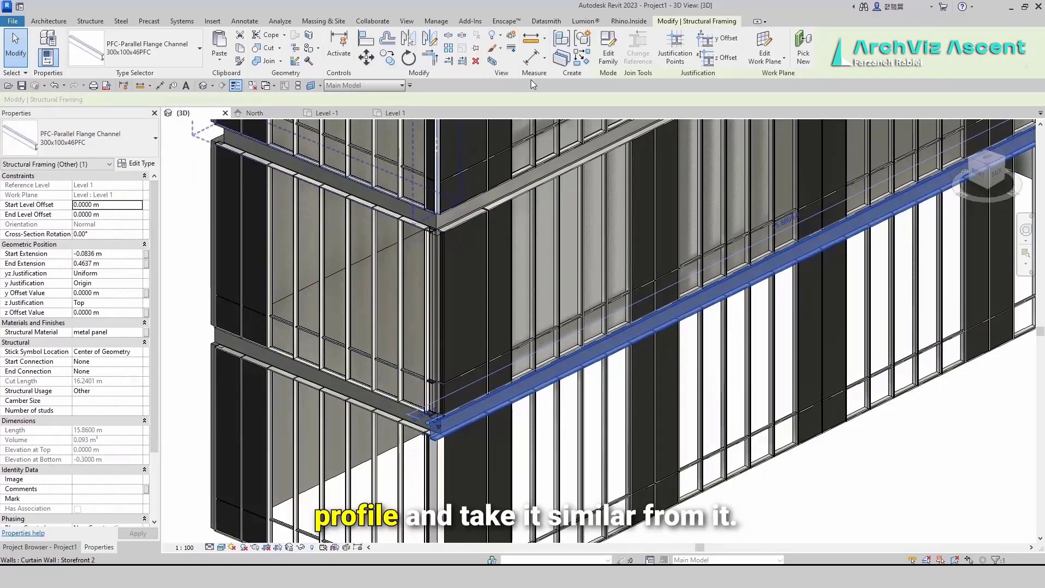
click(582, 57)
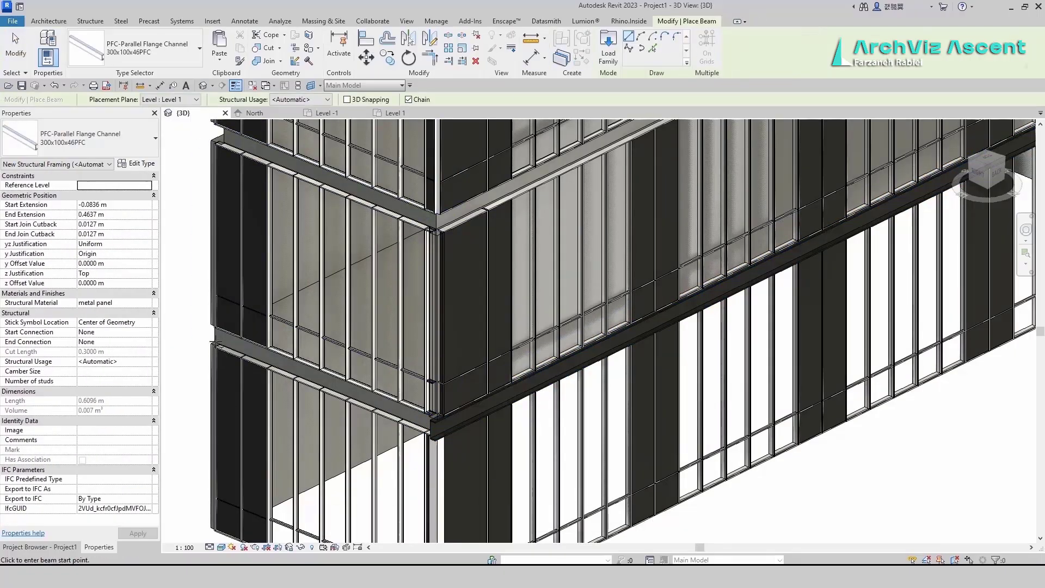
click(216, 343)
click(432, 430)
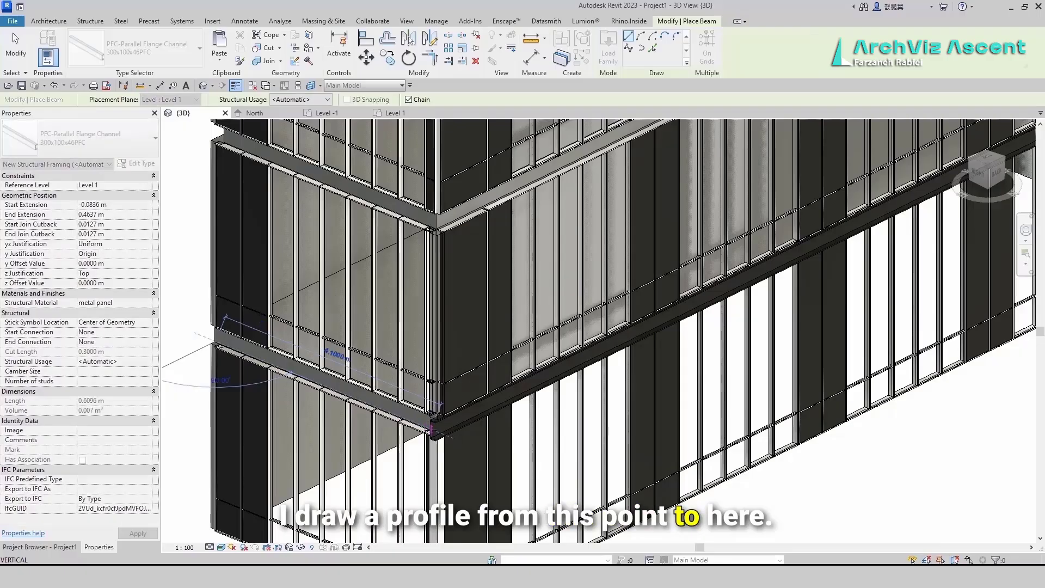
key(Escape)
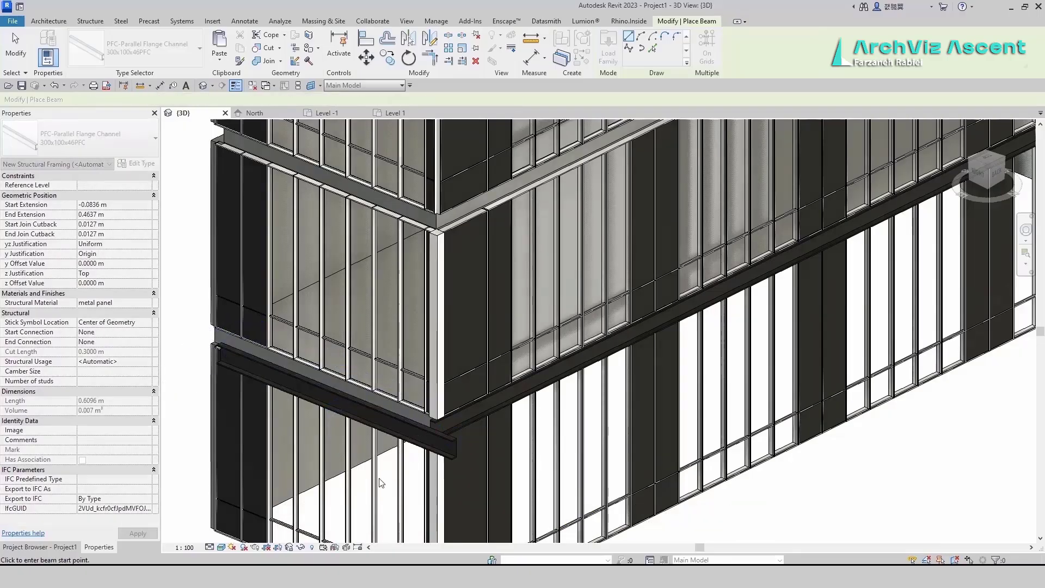
scroll(441, 457, up, 3)
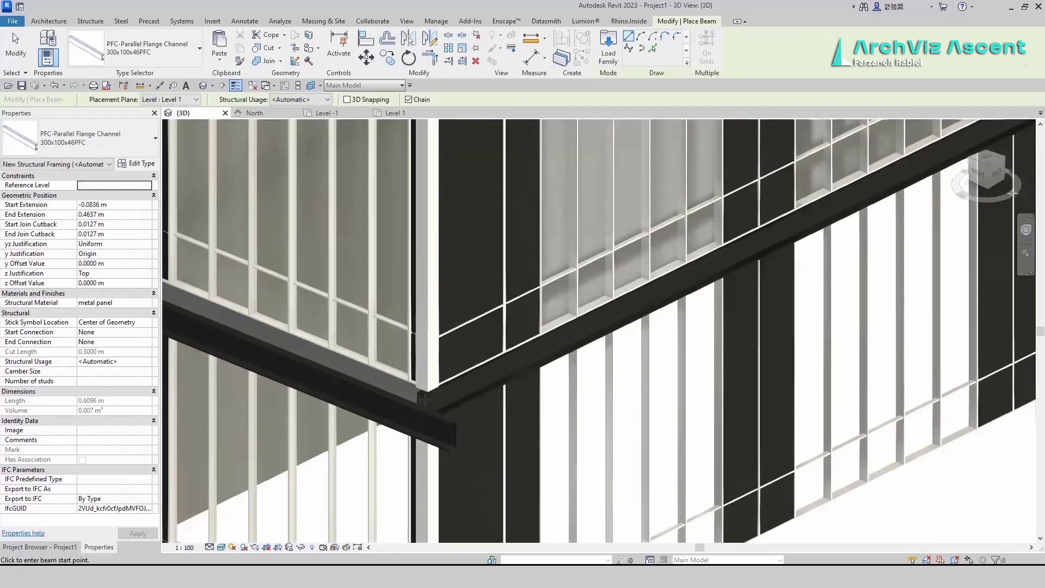
scroll(425, 400, down, 2)
click(997, 177)
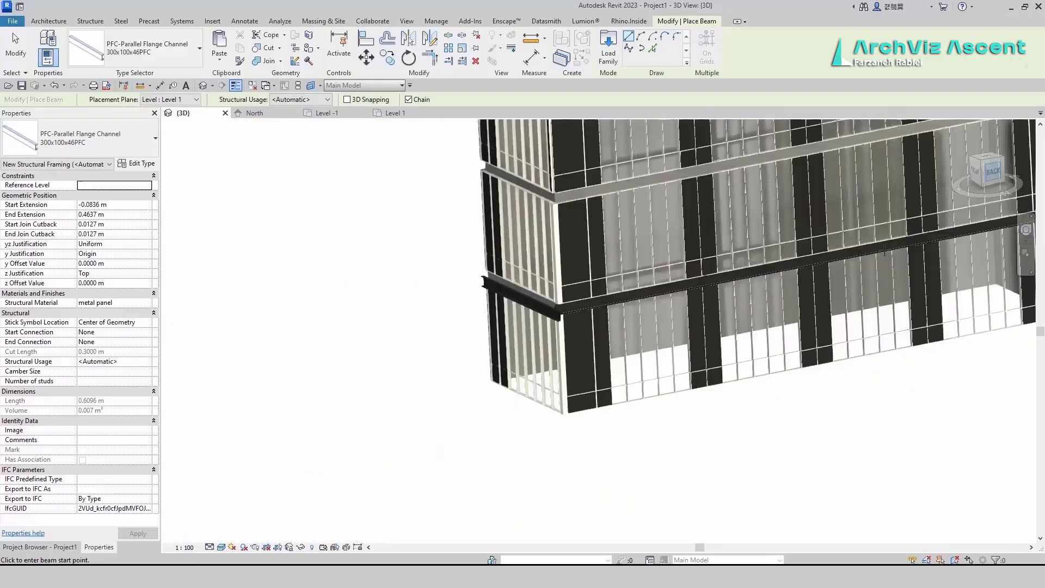
scroll(417, 425, up, 6)
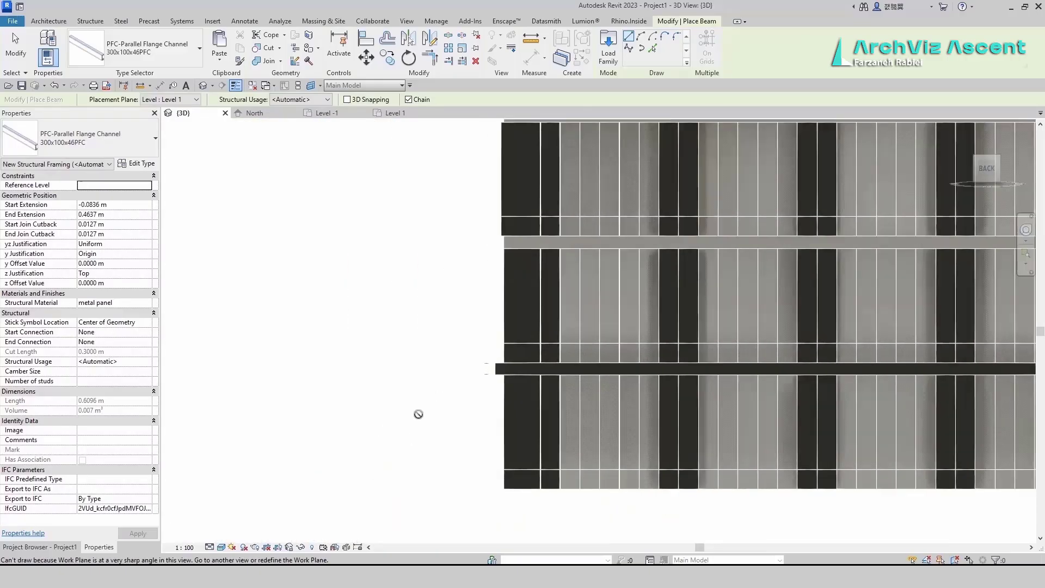
key(Escape)
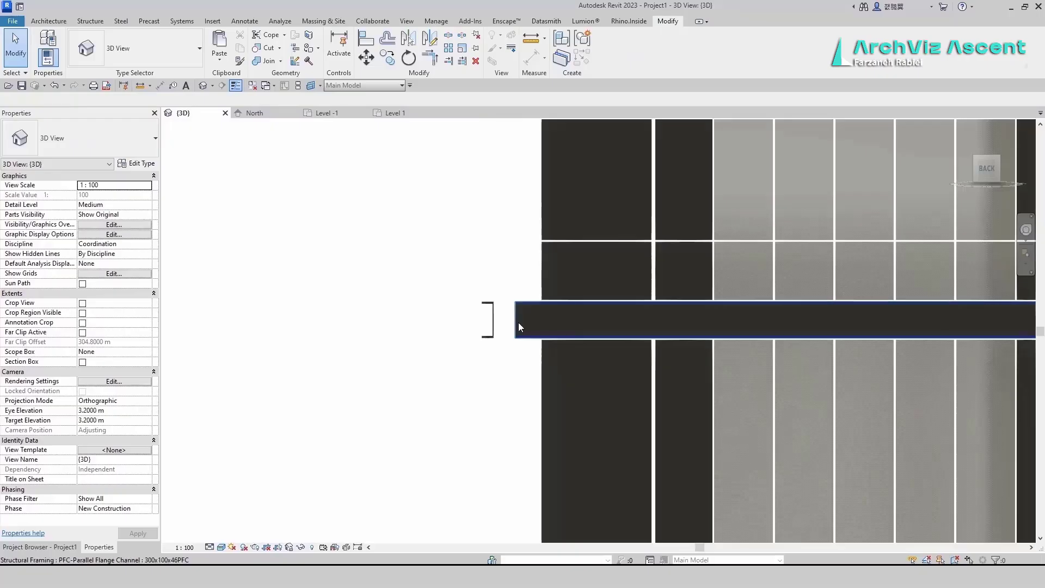
click(518, 323)
drag(558, 322, 560, 324)
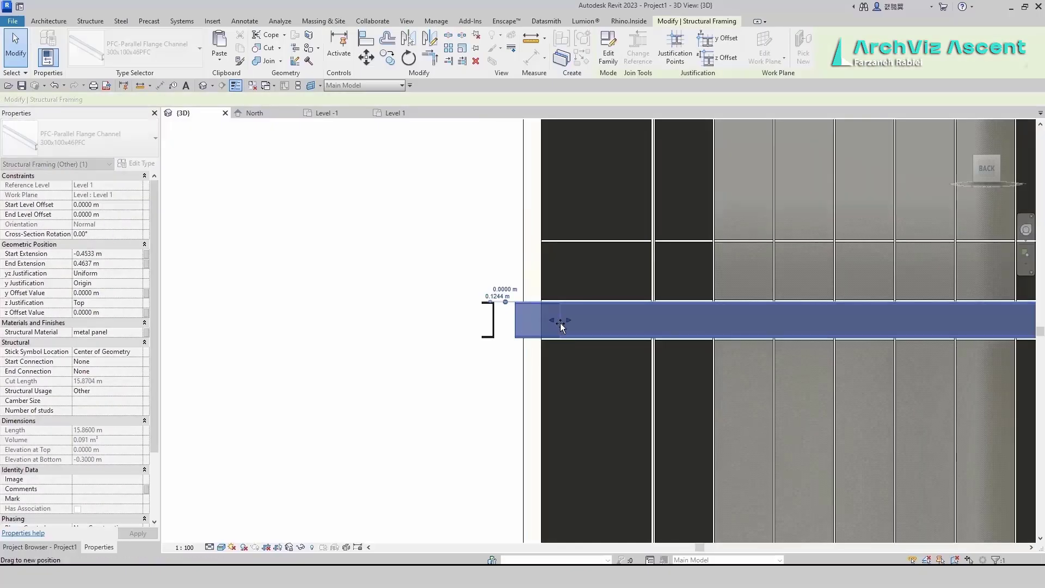
key(Escape)
Edit the Level 1 floor boundary to align its short side with the curtain wall mullions, and finish without attaching the walls.
double_click(546, 316)
shift+middle_drag(457, 332, 524, 371)
scroll(524, 371, up, 2)
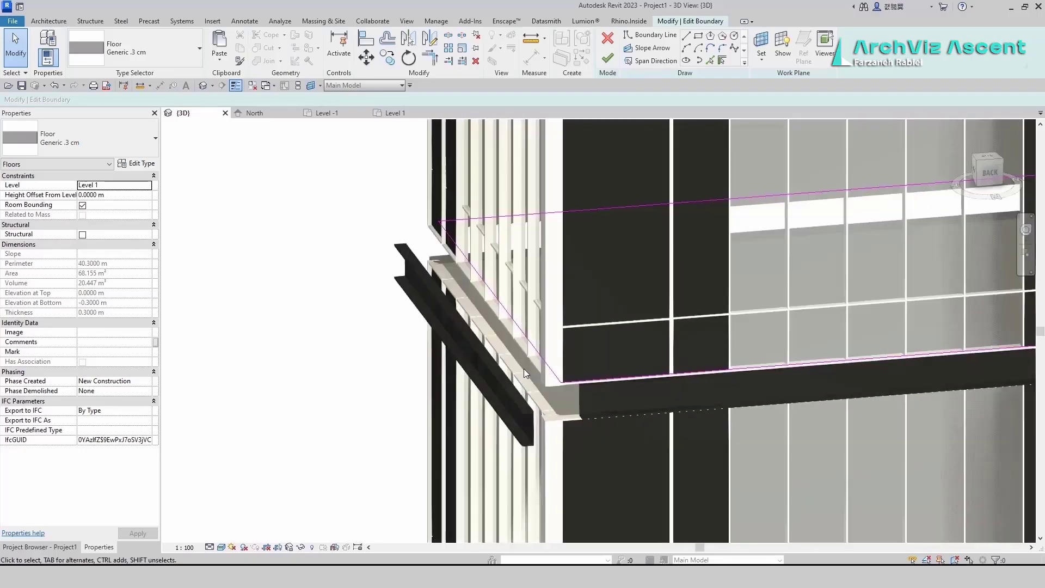
click(366, 44)
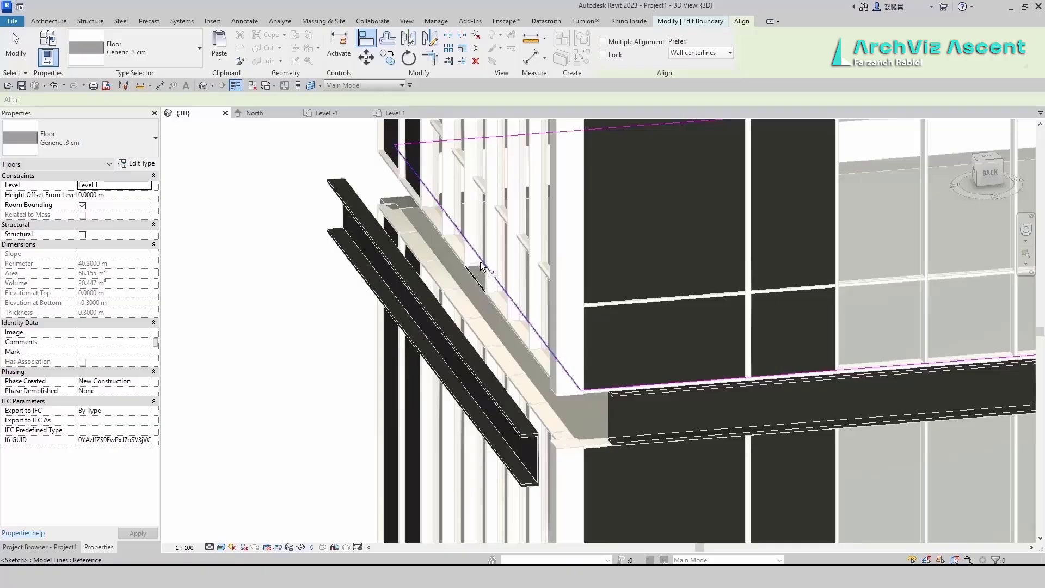
click(480, 261)
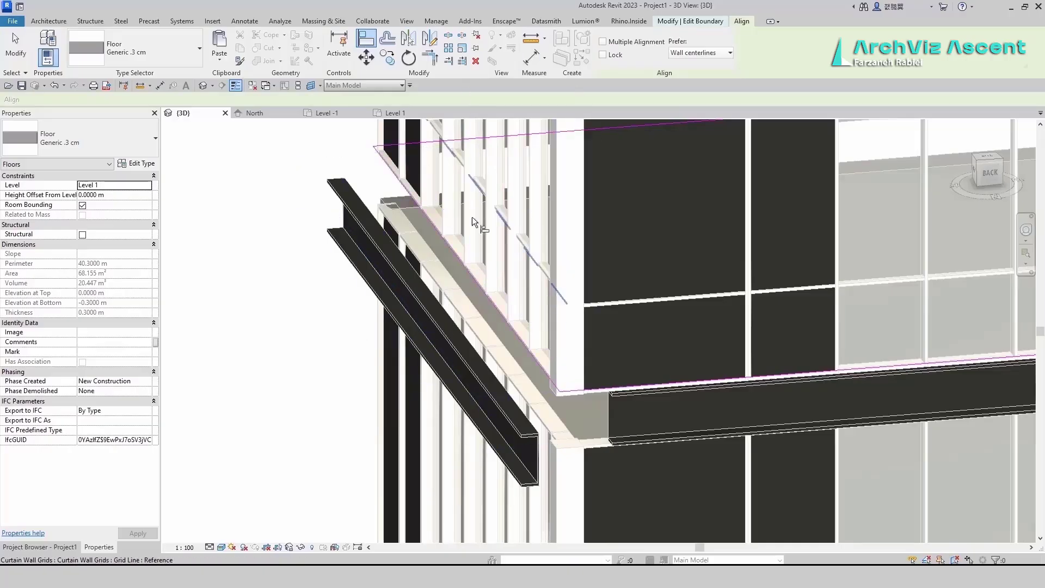
key(Escape)
click(610, 56)
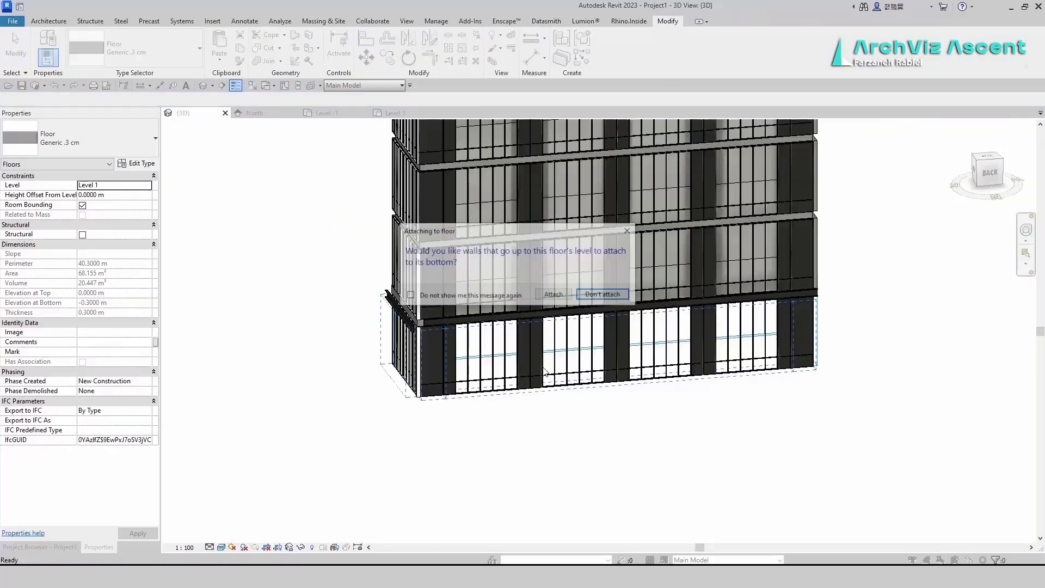
click(597, 295)
Align the web of the new short channel beam with the Level 1 slab edge in the Back view.
scroll(392, 315, up, 5)
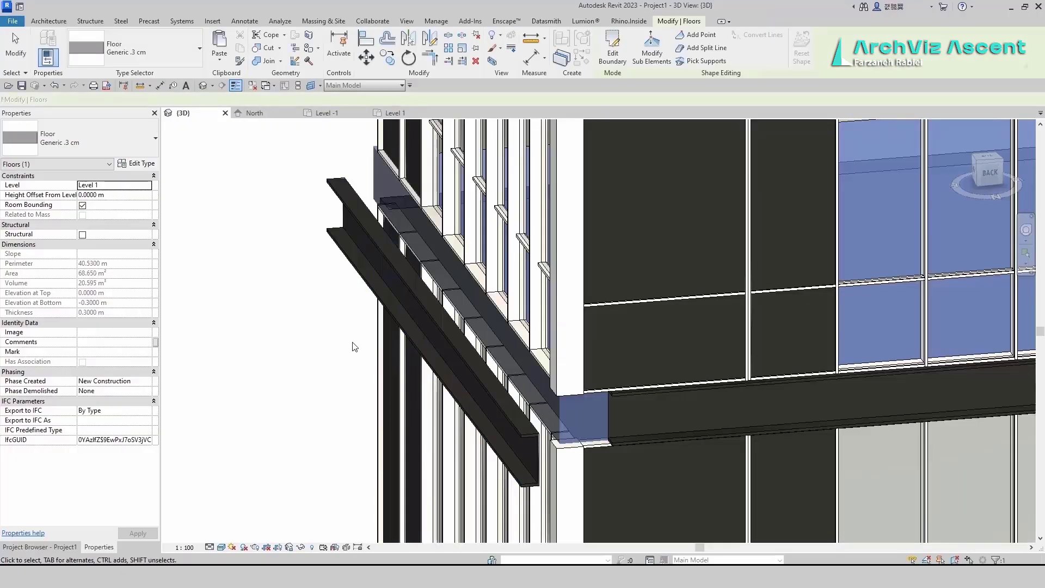
click(988, 177)
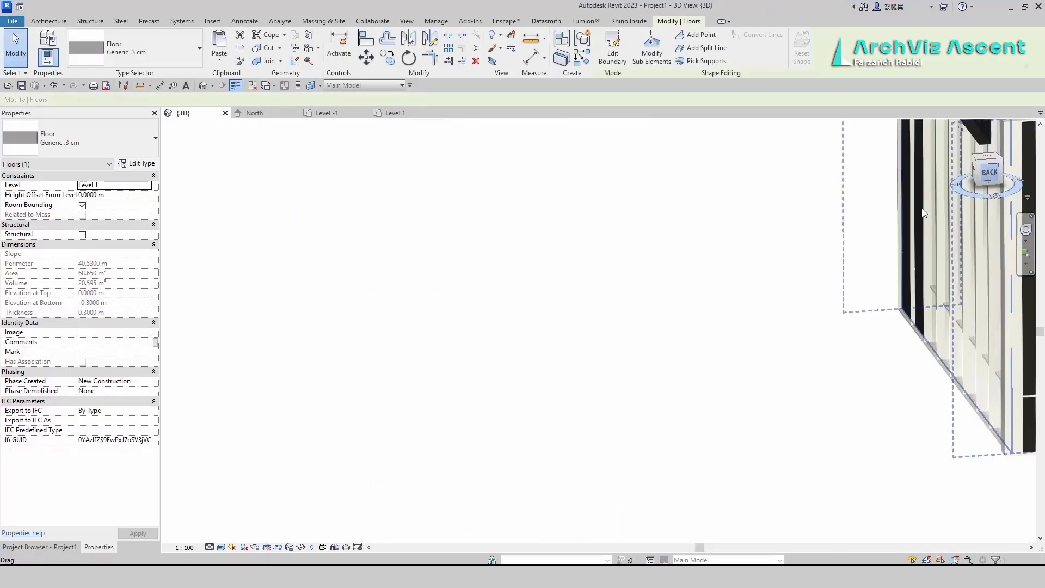
scroll(397, 340, up, 3)
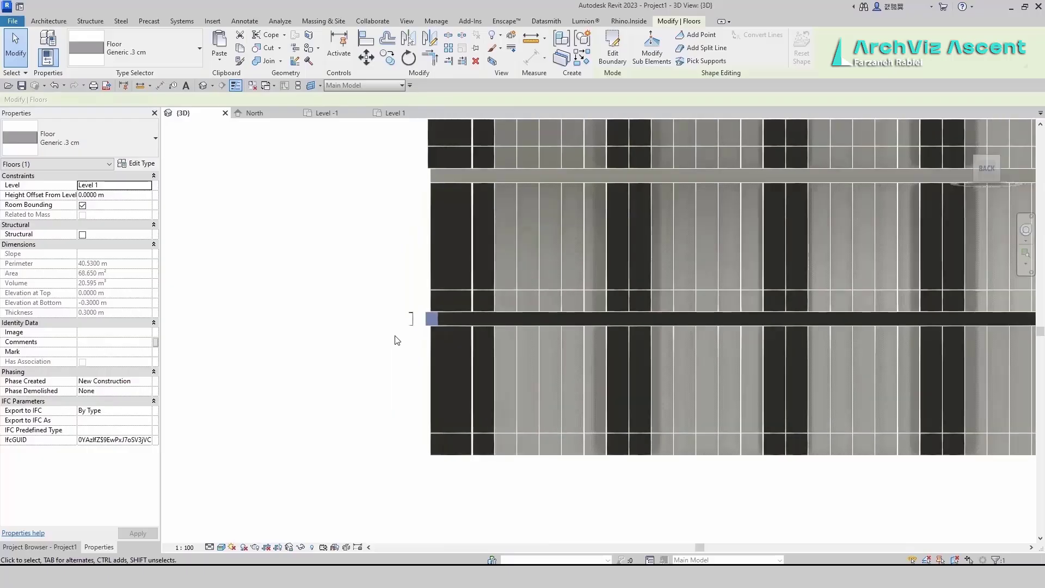
click(396, 341)
scroll(424, 332, up, 5)
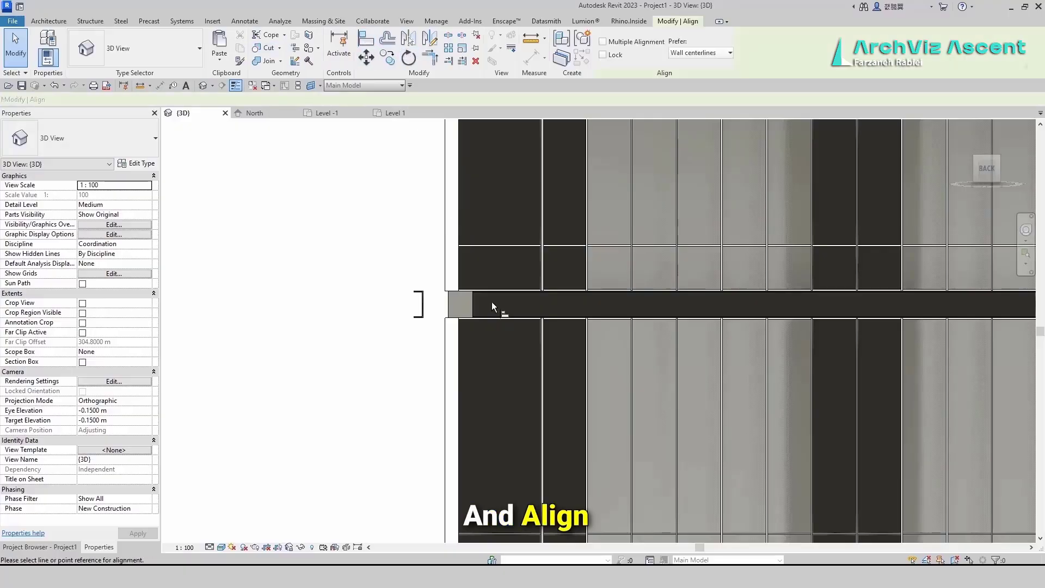
click(448, 306)
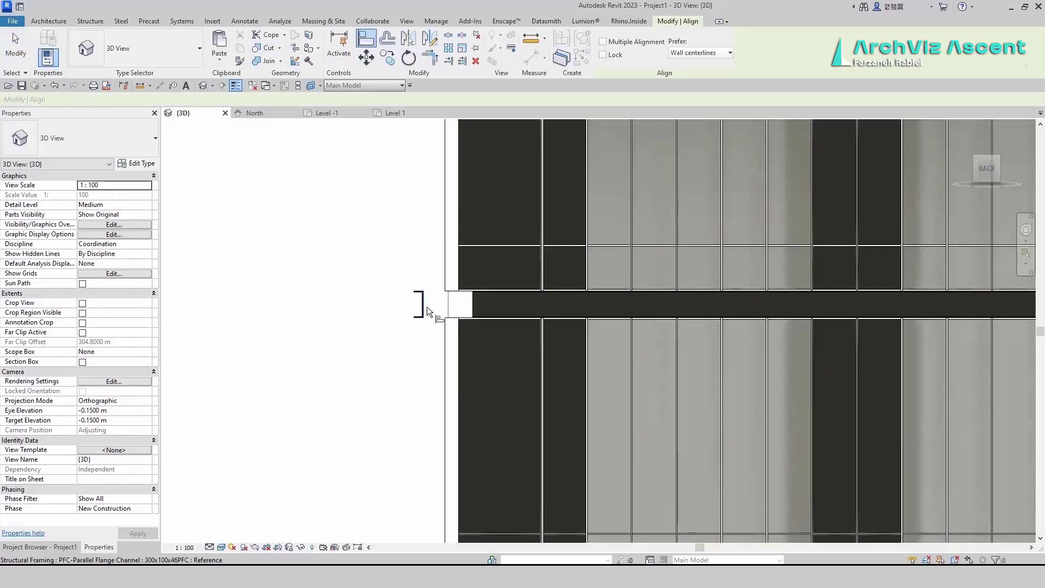
click(427, 312)
key(Escape)
key(Escape)
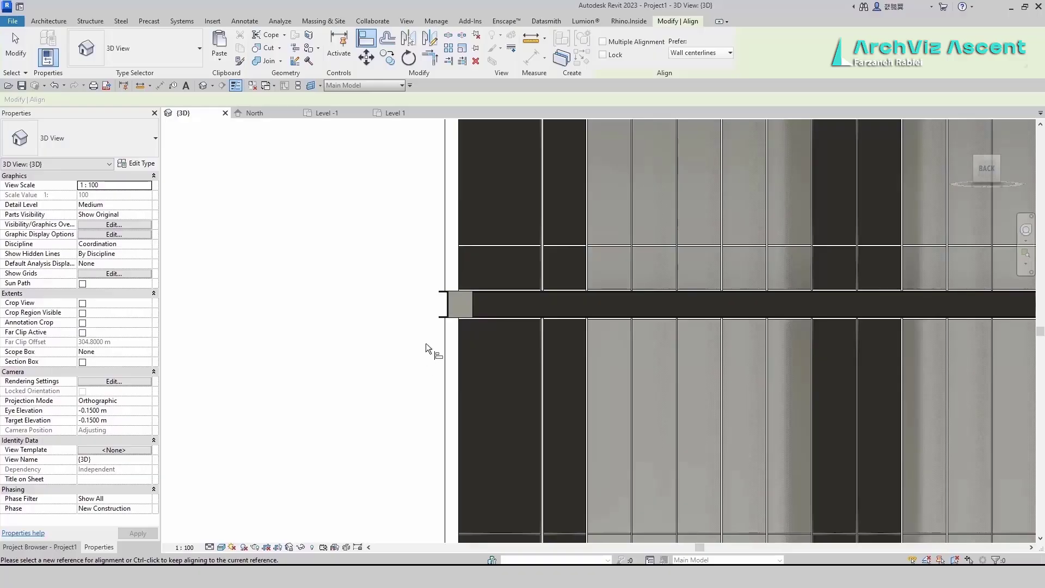
Extend the end of the long Level 1 channel beam to the outer flange edge of the short beam.
click(474, 306)
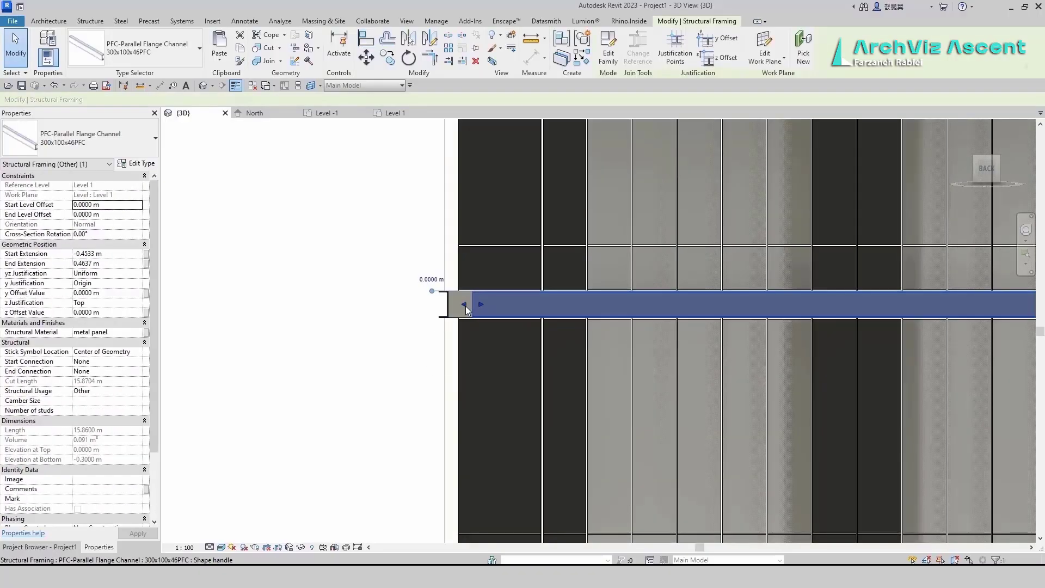
click(389, 363)
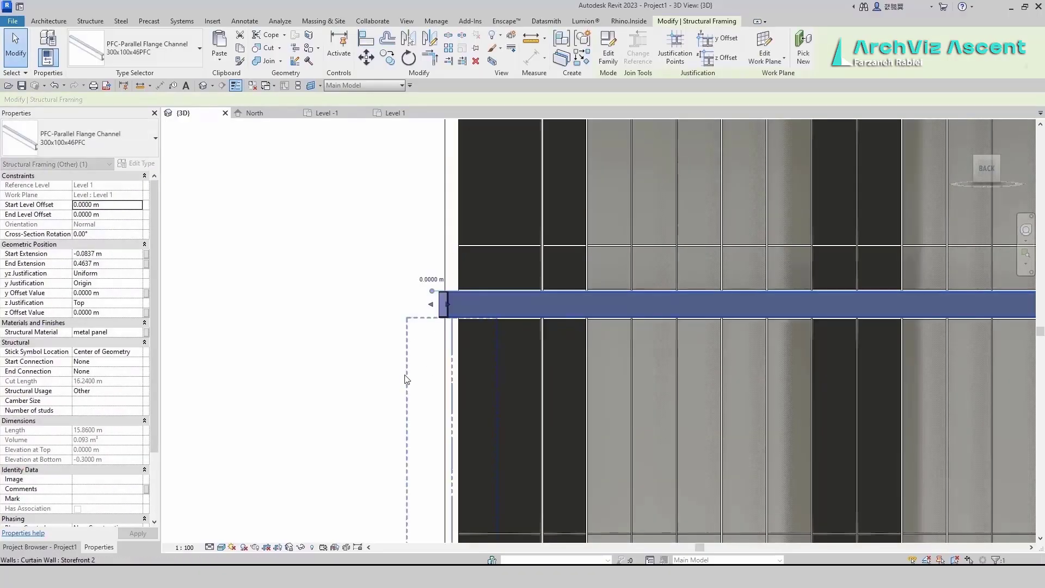
shift+middle_drag(380, 338, 422, 417)
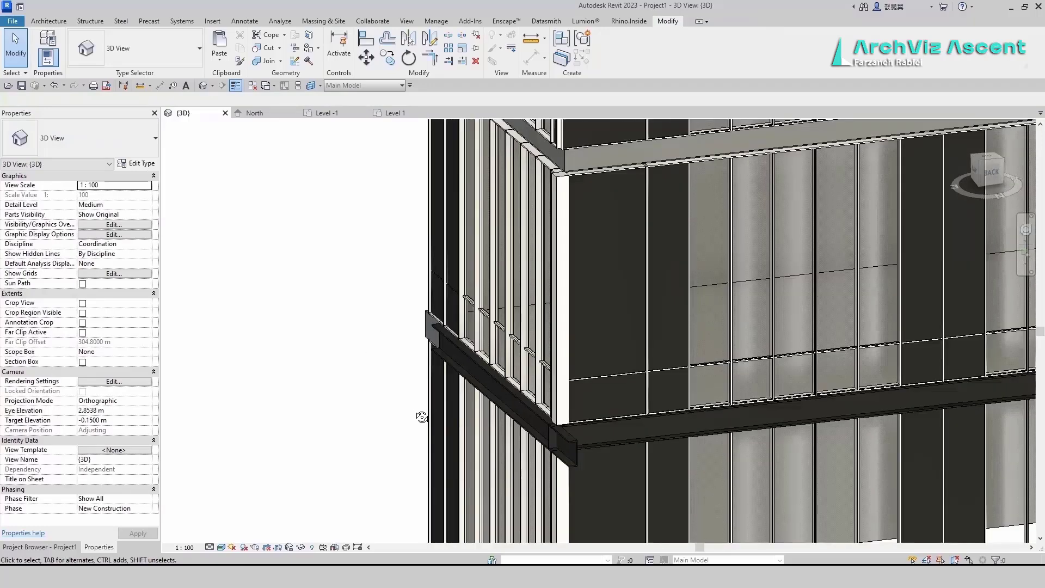
Pull the corner end of the short channel beam back so it stops at the slab corner, clear of the long beam.
scroll(590, 453, up, 2)
click(564, 450)
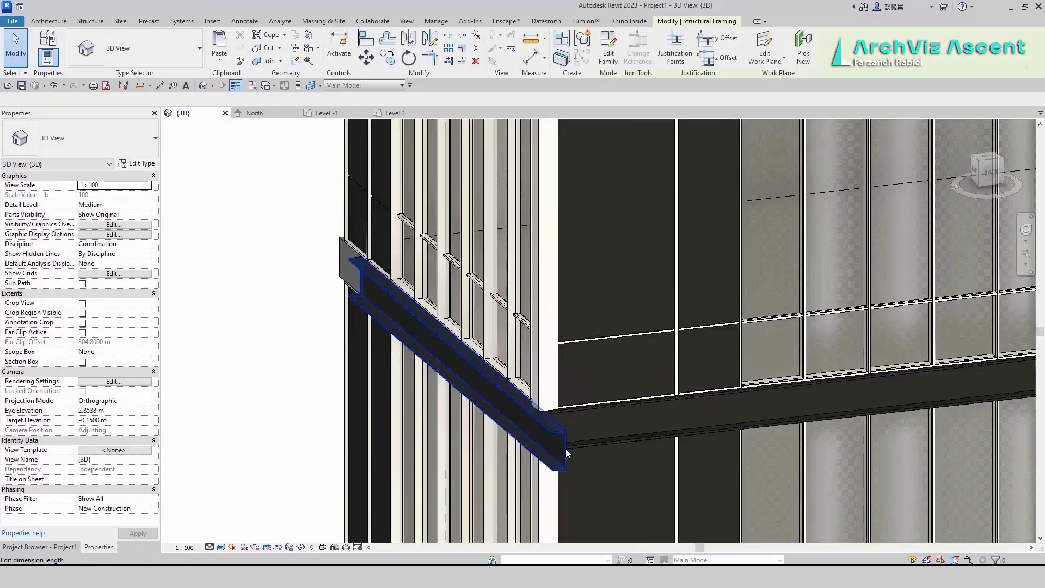
drag(560, 452, 541, 432)
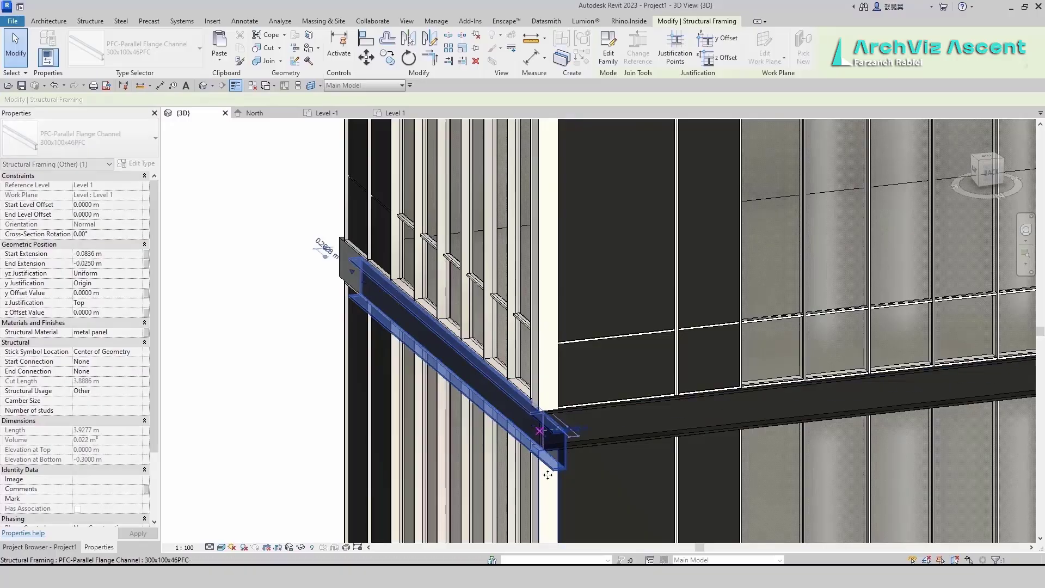
key(Escape)
scroll(542, 439, up, 3)
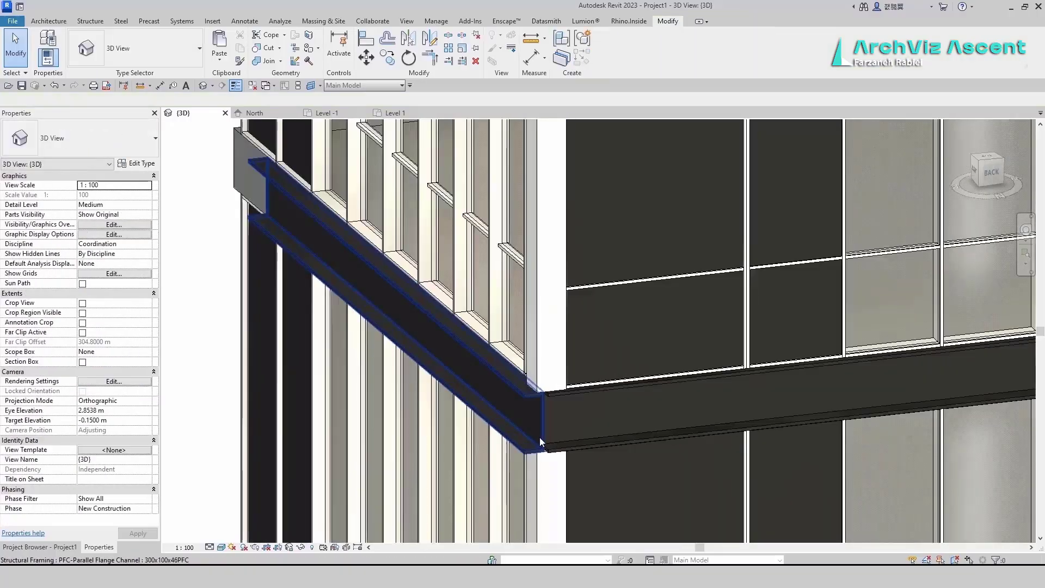
click(538, 435)
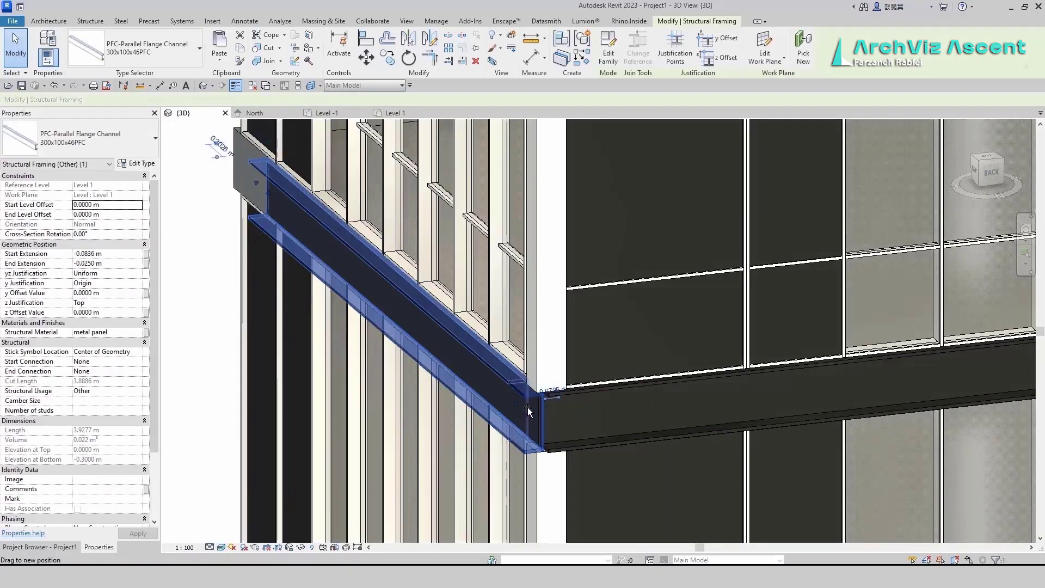
key(Escape)
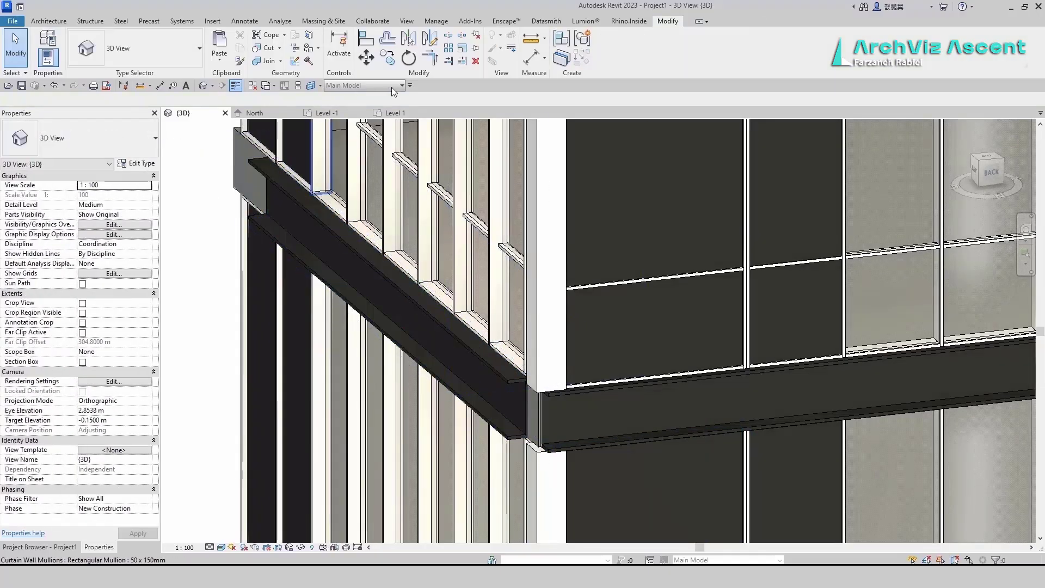
Connect the short and long channel beams at the Level 1 corner with the Beam/Column Joins tool.
click(295, 49)
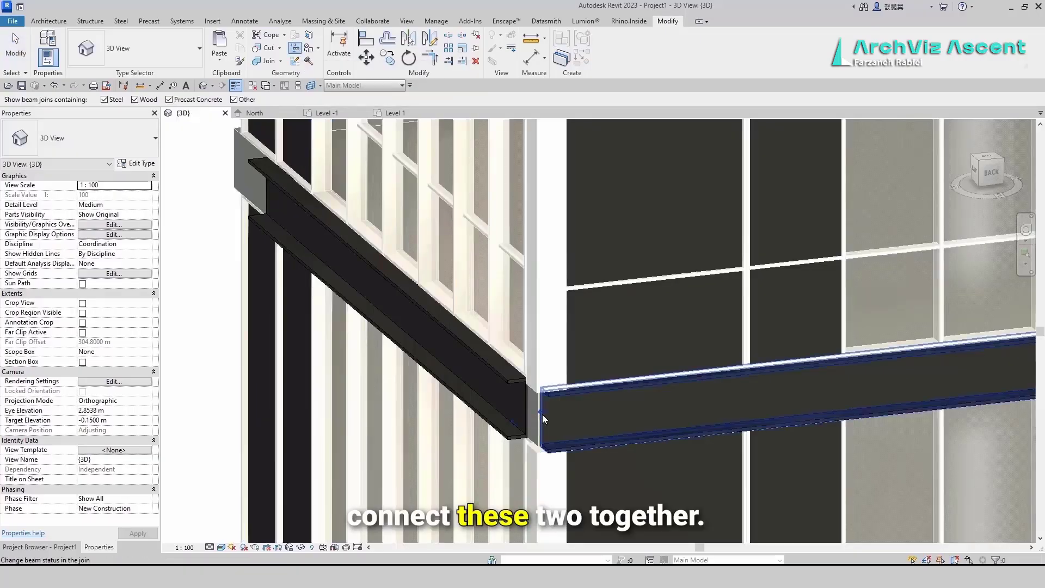
click(517, 414)
key(Escape)
scroll(549, 456, down, 2)
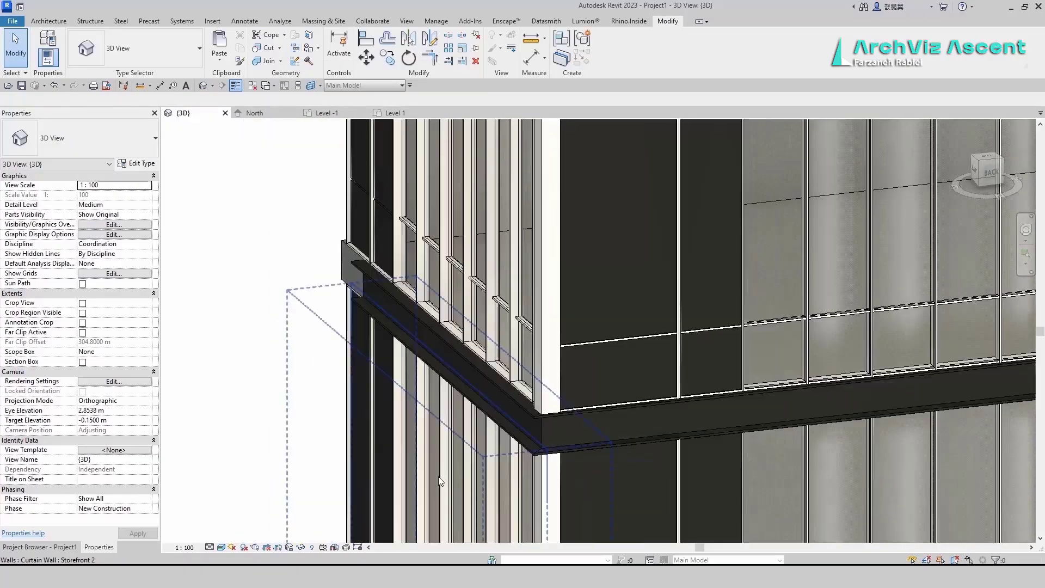
Extend the far end of the short Level 1 channel beam to cover the exposed slab end.
shift+middle_drag(381, 410, 423, 420)
scroll(415, 403, up, 2)
click(433, 374)
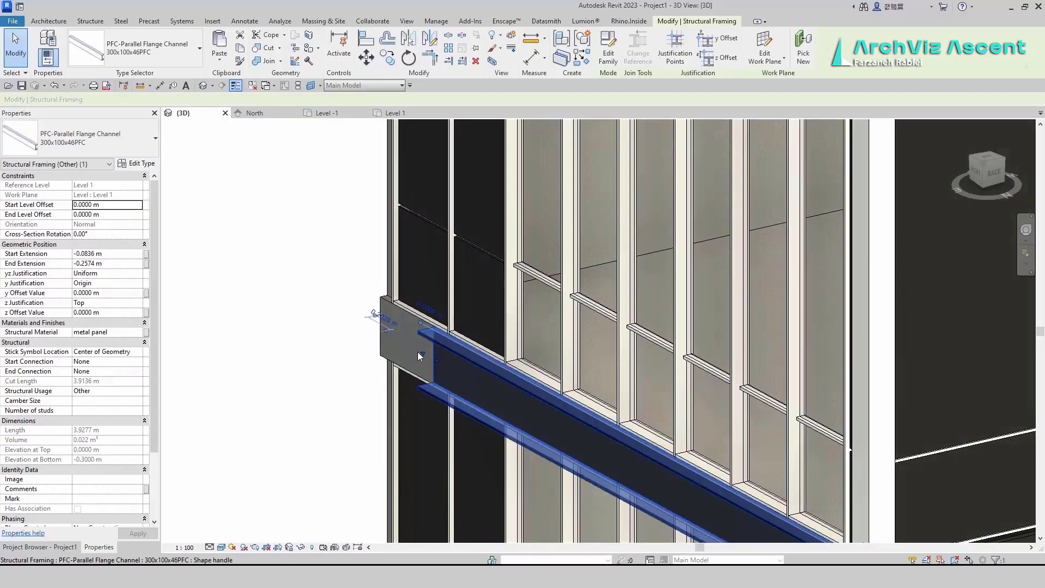
drag(420, 357, 375, 321)
click(324, 404)
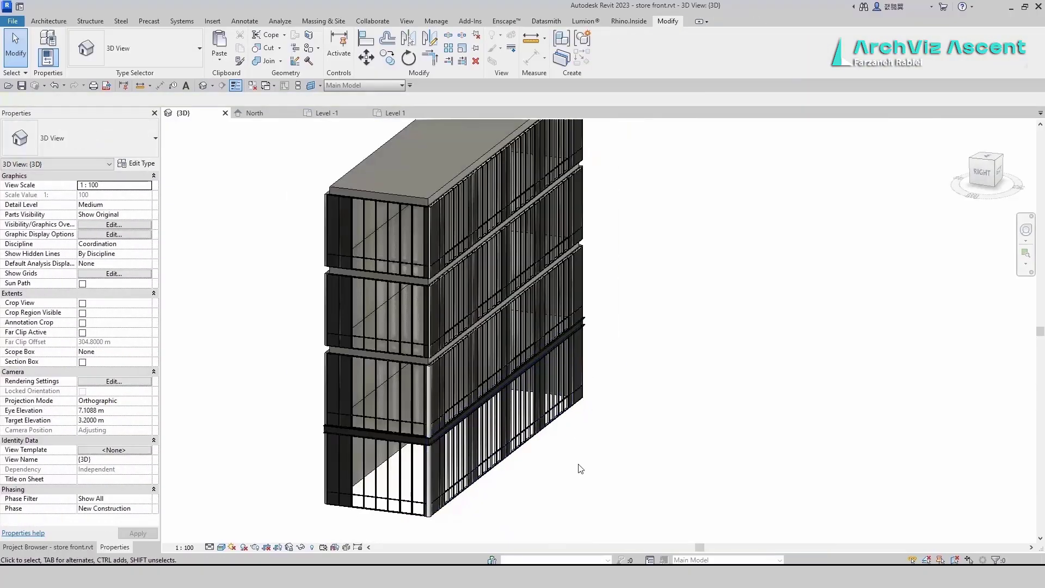
Copy the short and long Level 1 channel beams and paste them aligned to Level 2.
scroll(583, 479, up, 5)
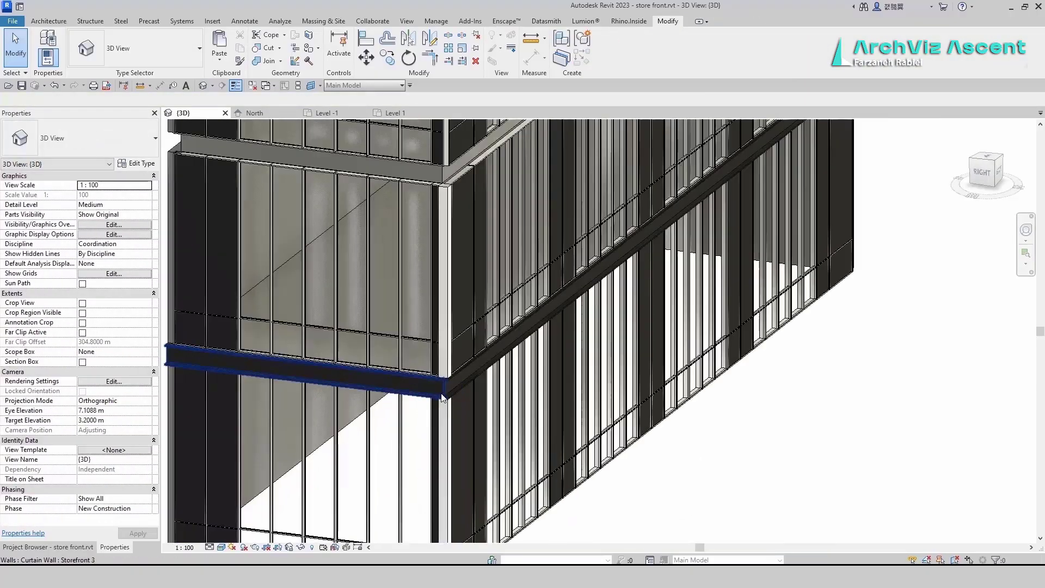
click(455, 397)
ctrl+click(455, 396)
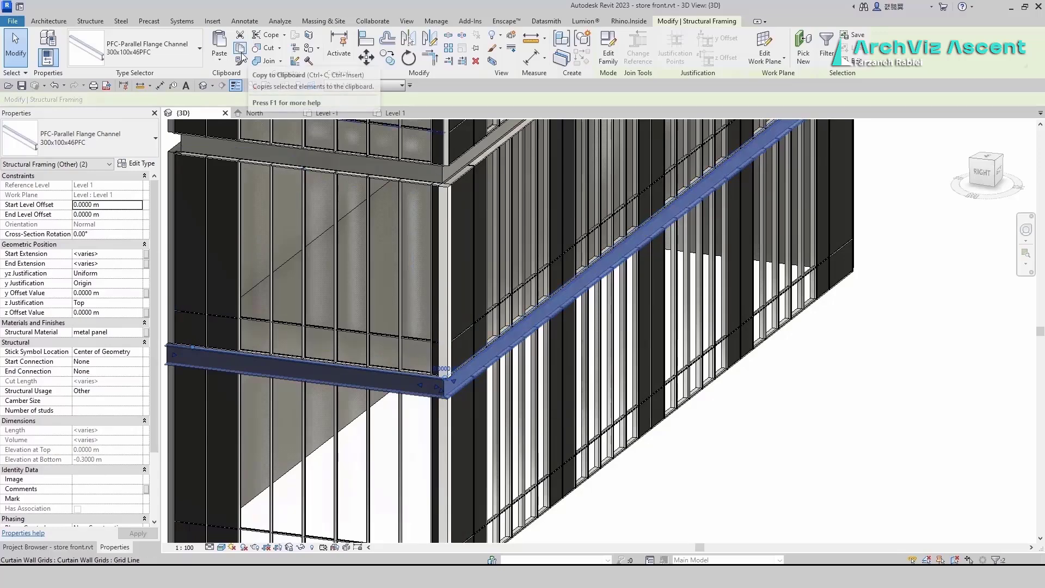
click(240, 48)
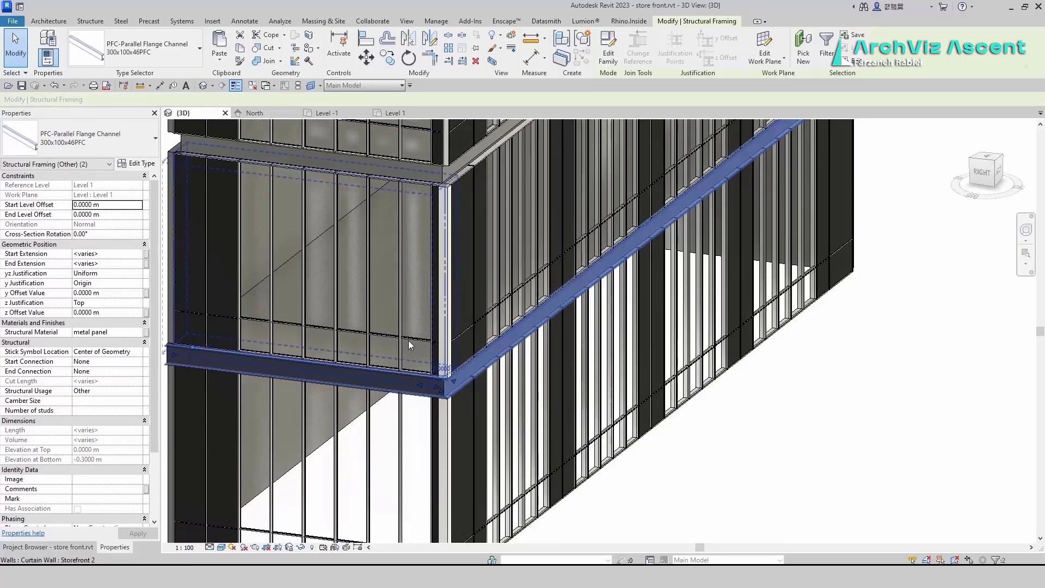
key(Escape)
click(219, 61)
click(245, 96)
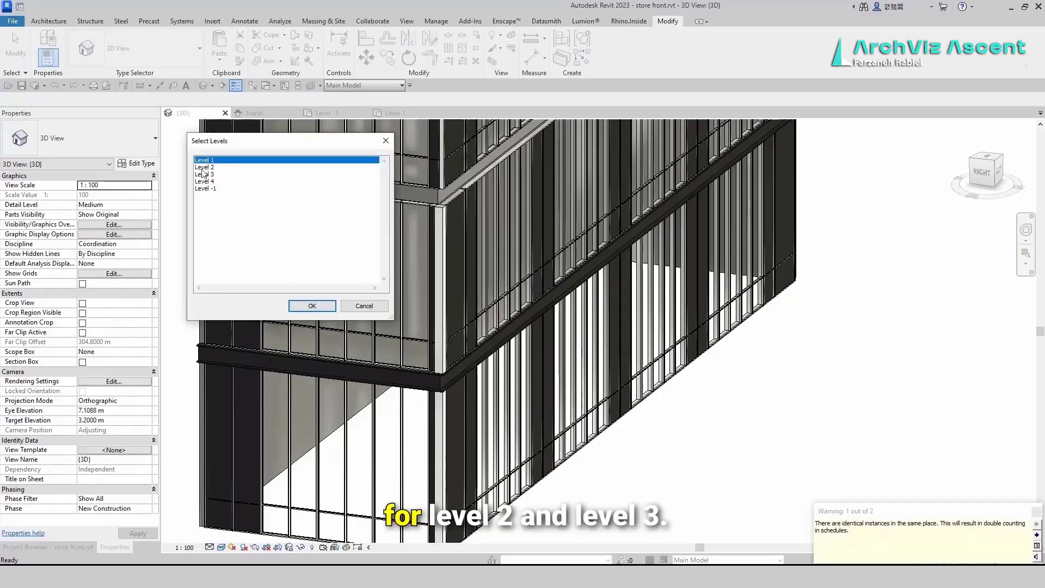
click(202, 169)
click(305, 308)
scroll(387, 387, down, 4)
scroll(361, 257, up, 2)
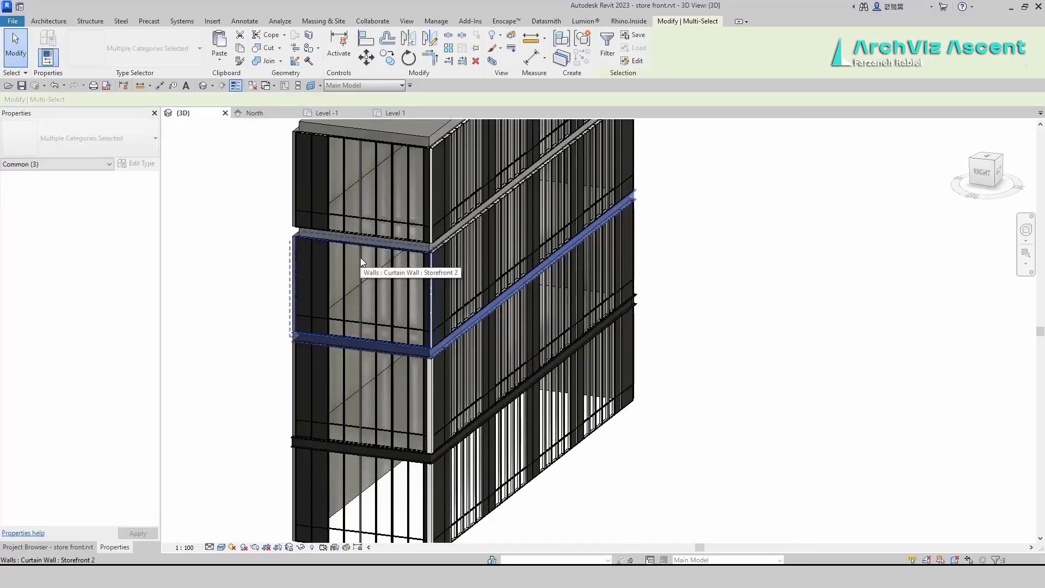
Paste the copied pair of channel beams aligned to Level 3 and to Level 4.
click(220, 60)
click(244, 99)
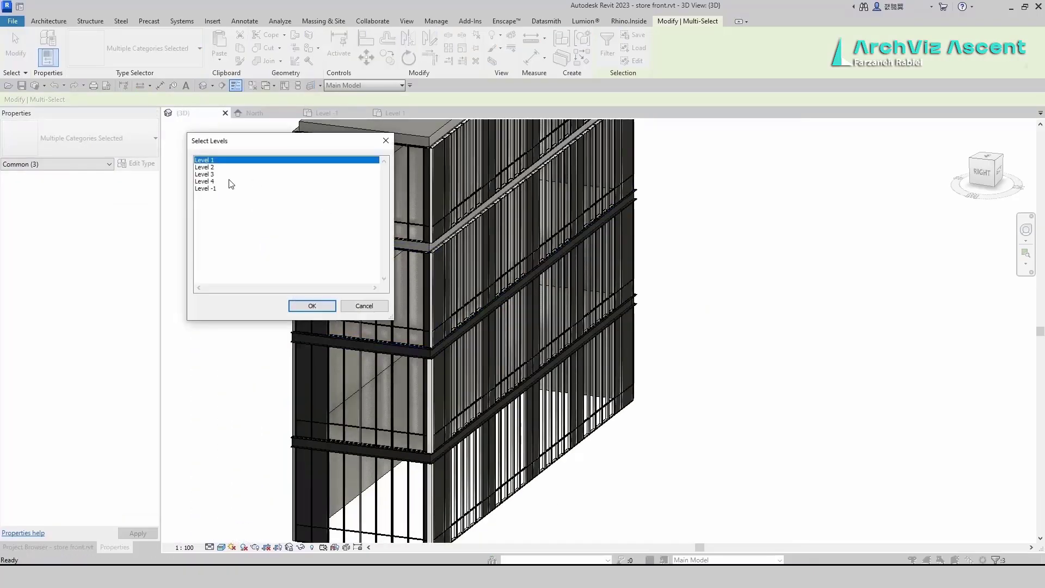
click(228, 174)
click(320, 306)
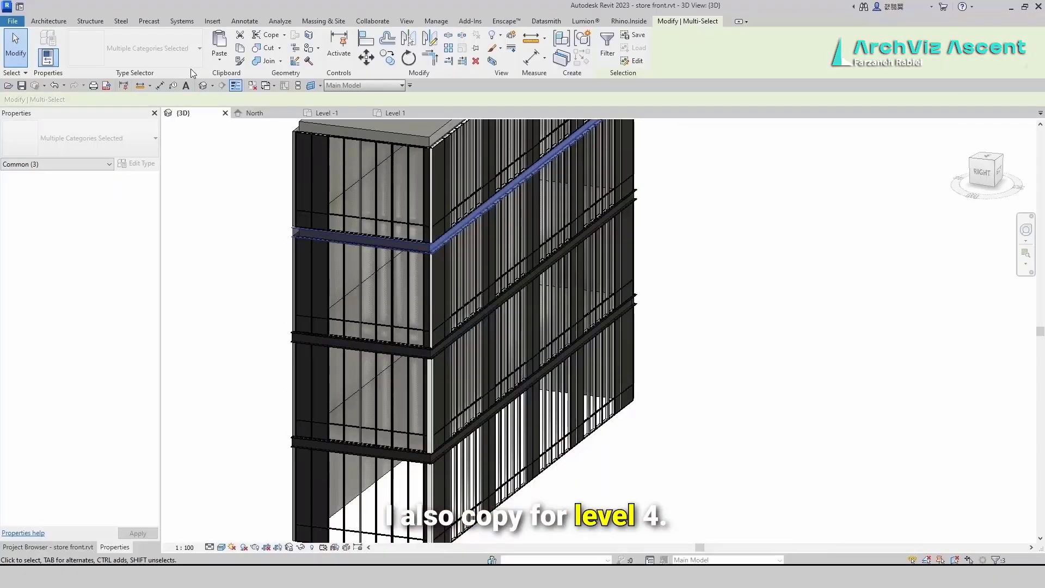
click(219, 60)
click(244, 99)
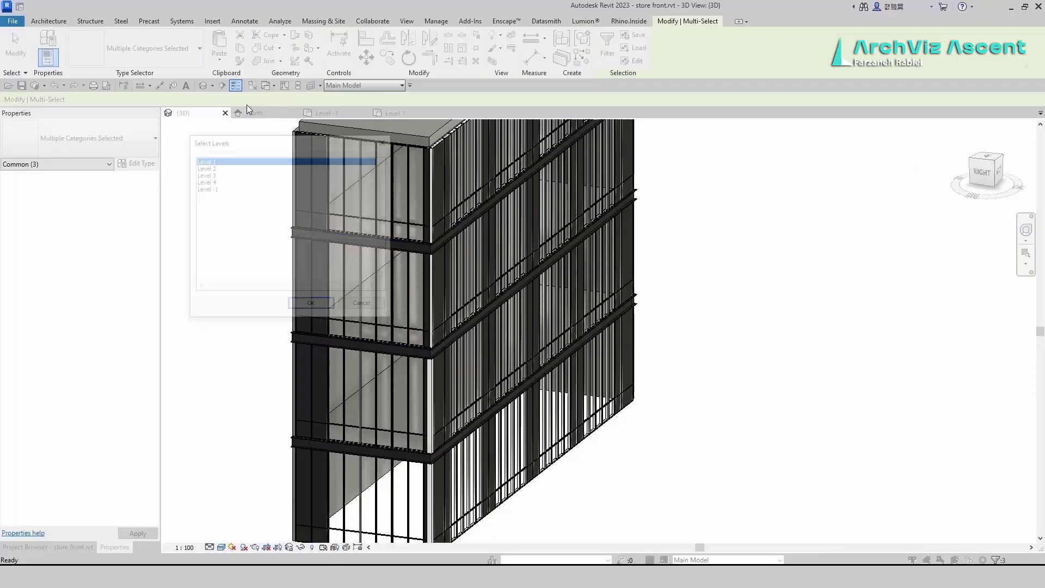
click(218, 188)
click(320, 316)
click(223, 289)
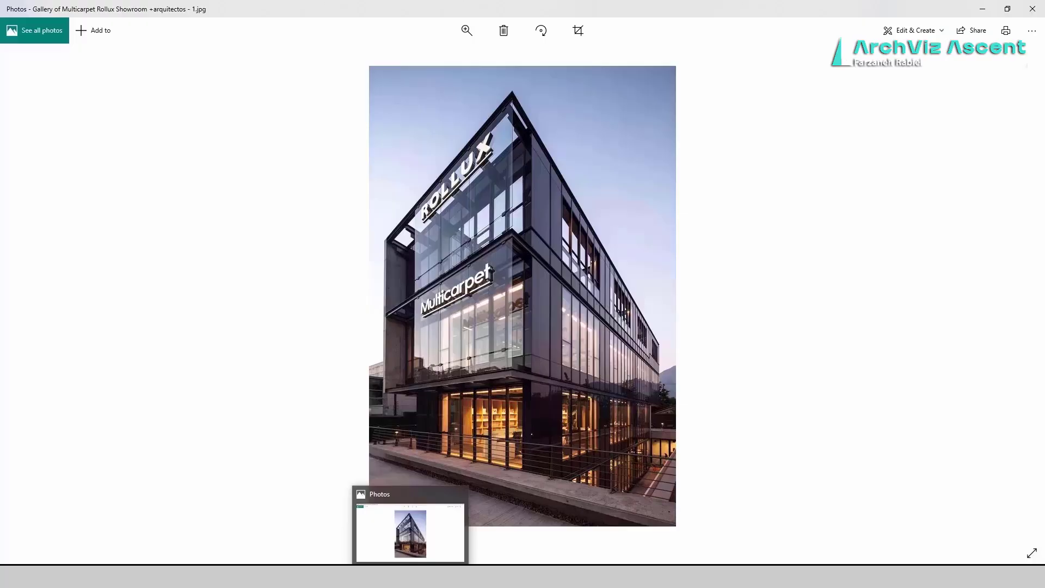
Stretch the corner end of the long Level 2 channel beam outward past the building corner in the Level 2 floor plan.
click(412, 576)
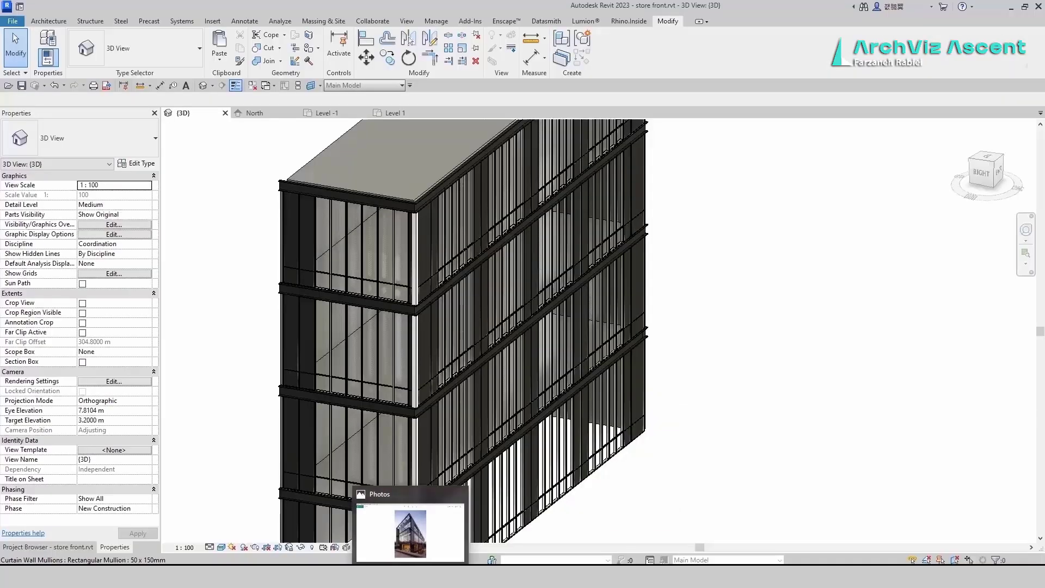
click(421, 411)
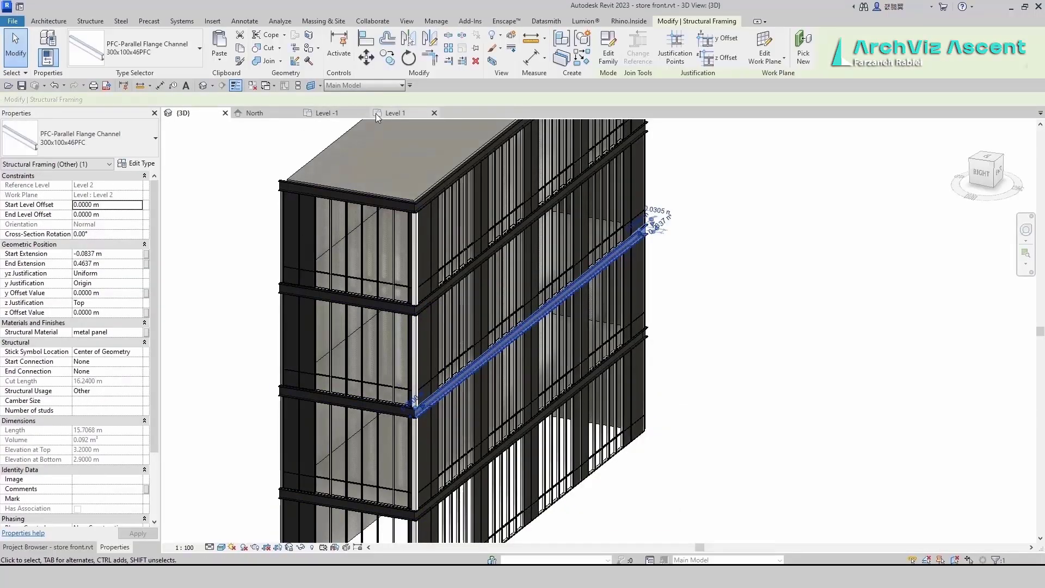
click(48, 547)
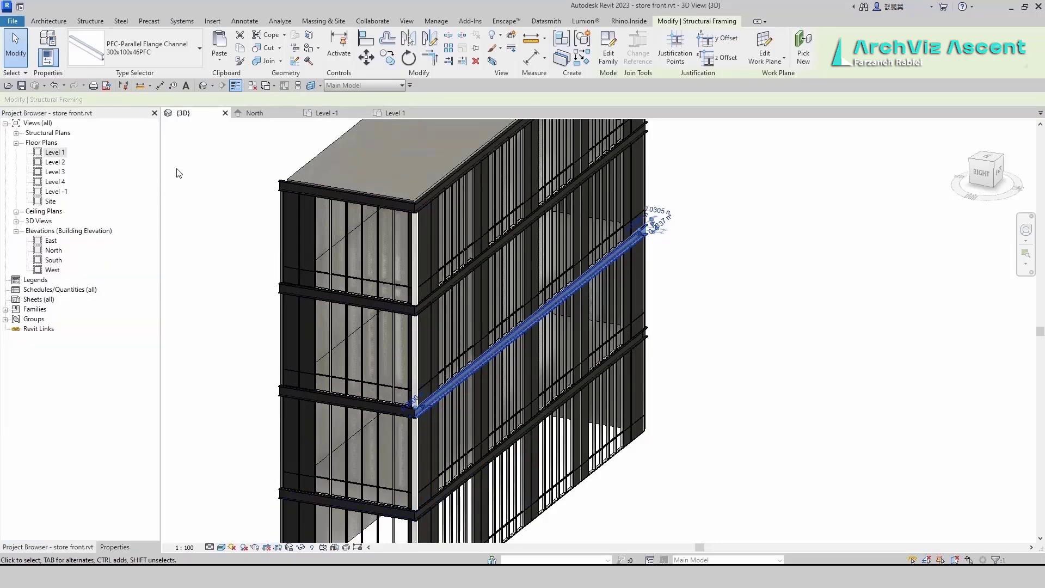
double_click(55, 161)
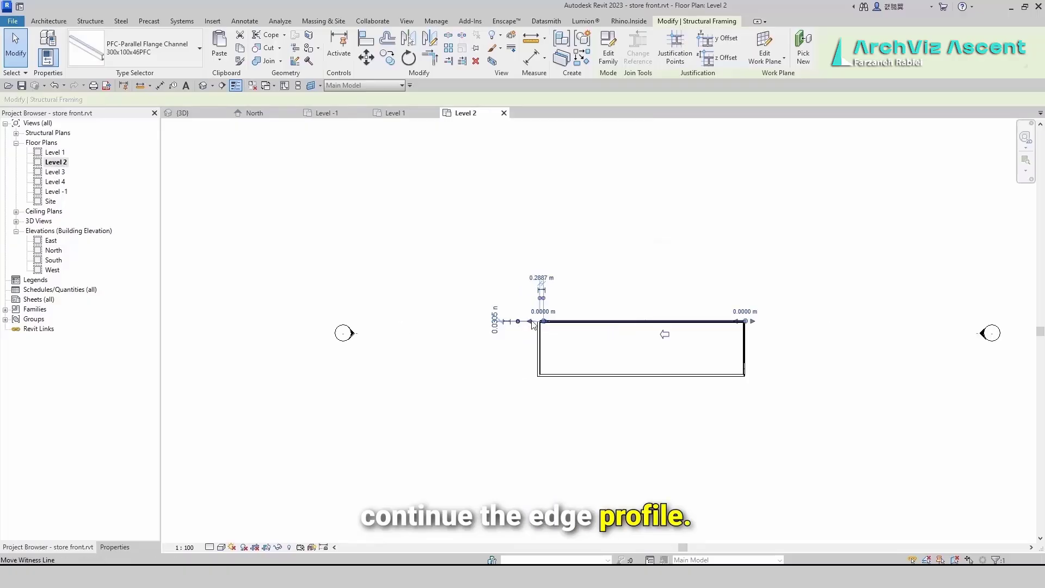
scroll(763, 334, up, 5)
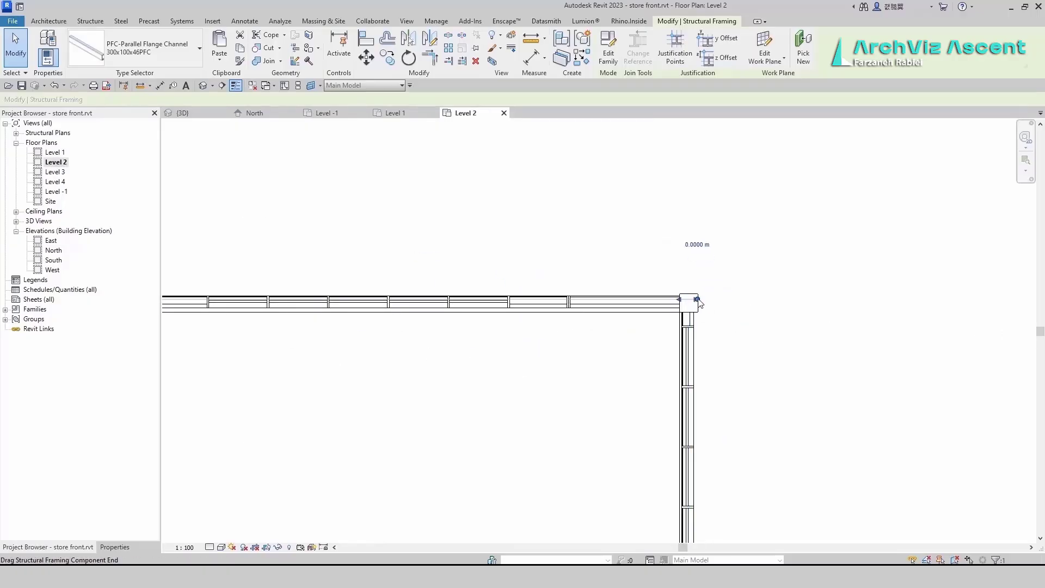
drag(697, 299, 766, 299)
scroll(648, 328, down, 8)
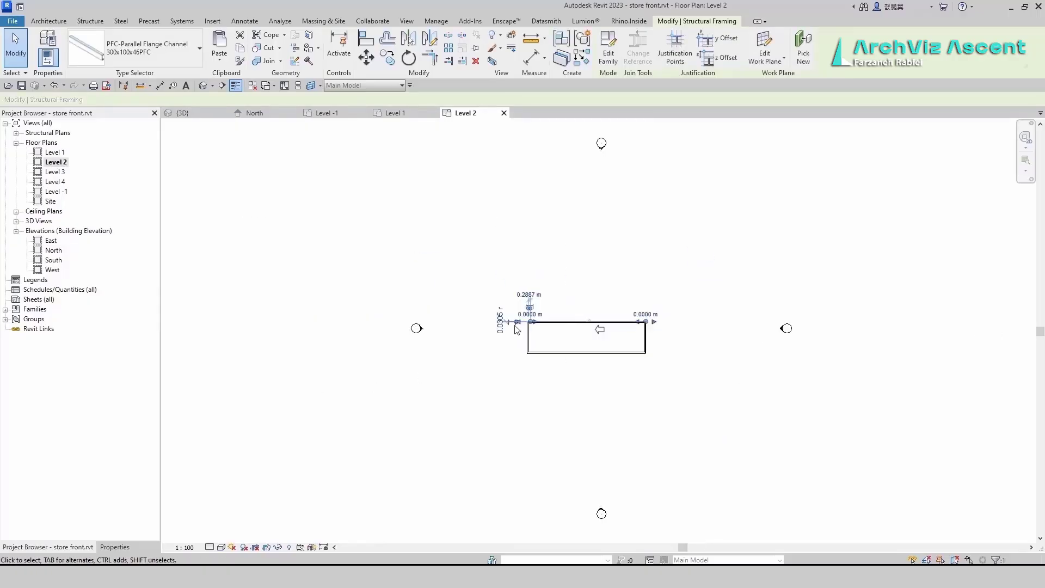
scroll(515, 327, up, 2)
scroll(759, 328, up, 4)
scroll(739, 328, up, 3)
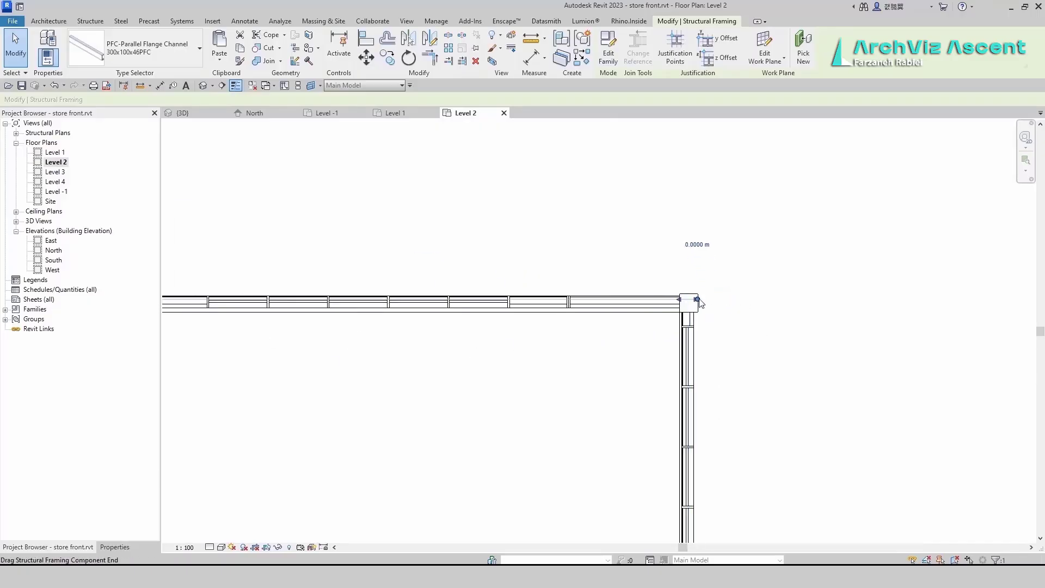
drag(697, 299, 766, 299)
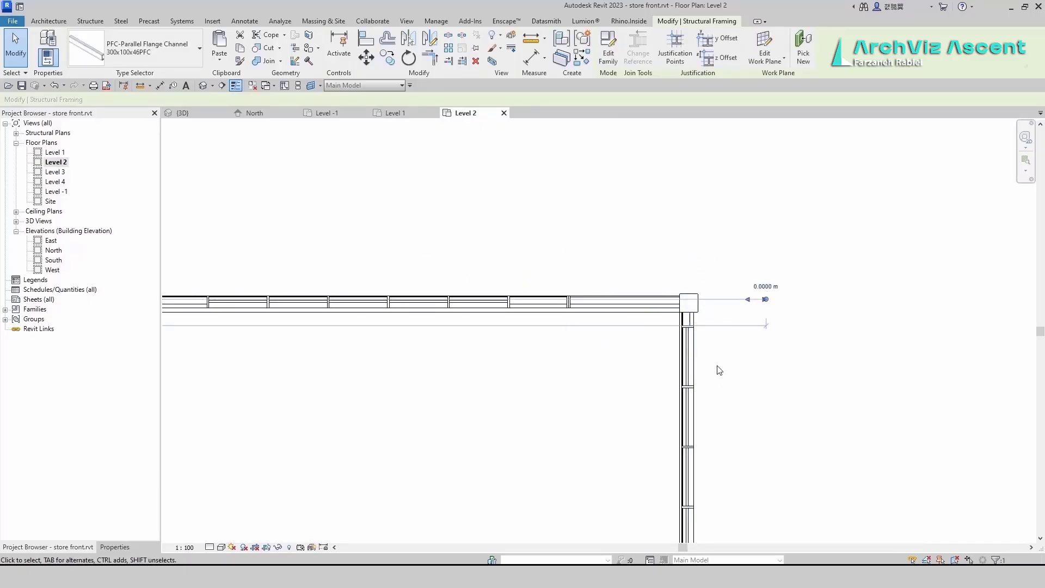
Align the short Level 2 channel beam with the extended end of the long beam in the 3D view.
click(212, 116)
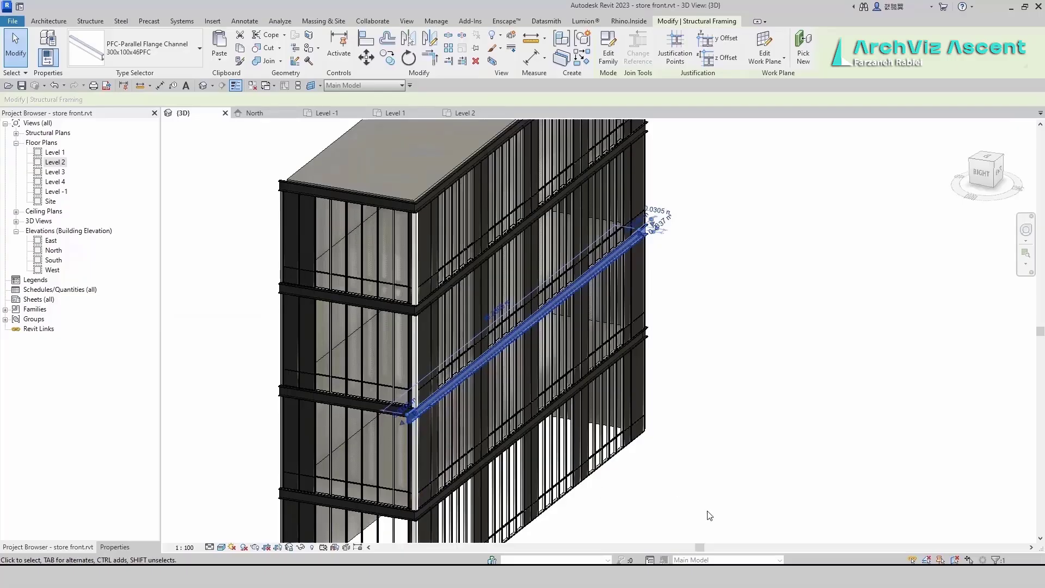
scroll(393, 408, up, 5)
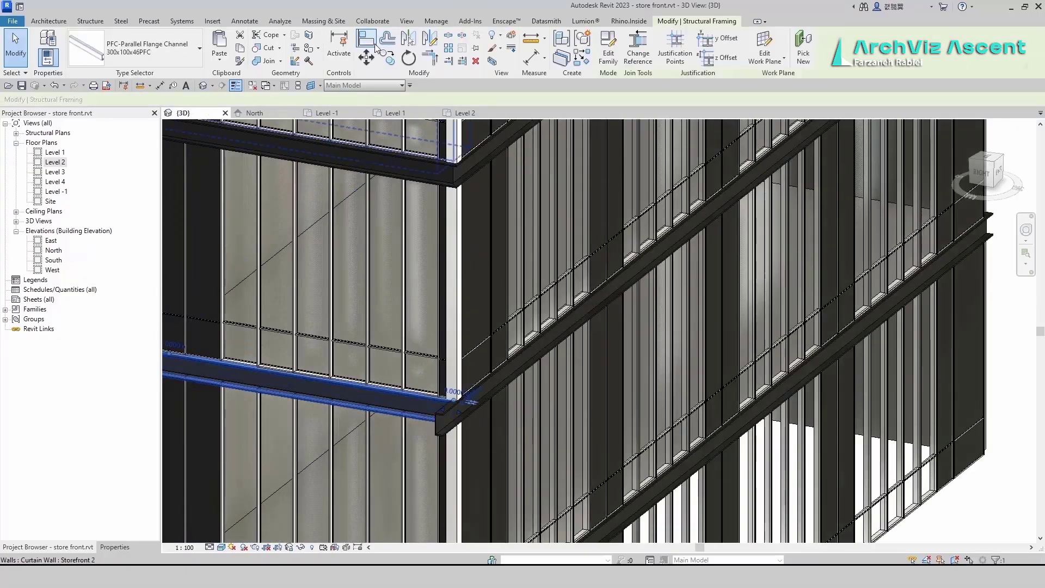
click(374, 43)
scroll(456, 415, up, 4)
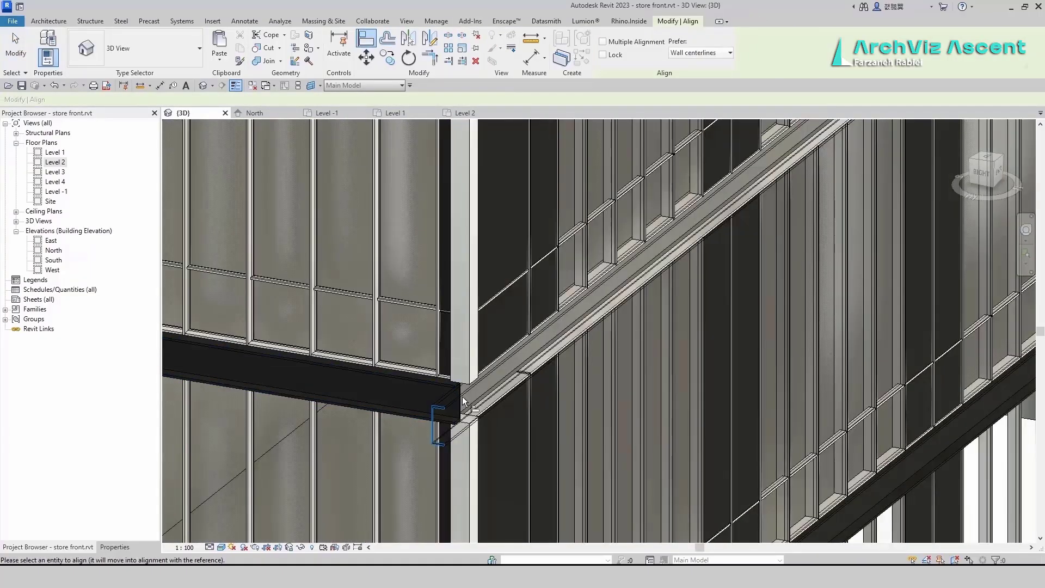
scroll(460, 401, down, 6)
shift+middle_drag(400, 412, 619, 416)
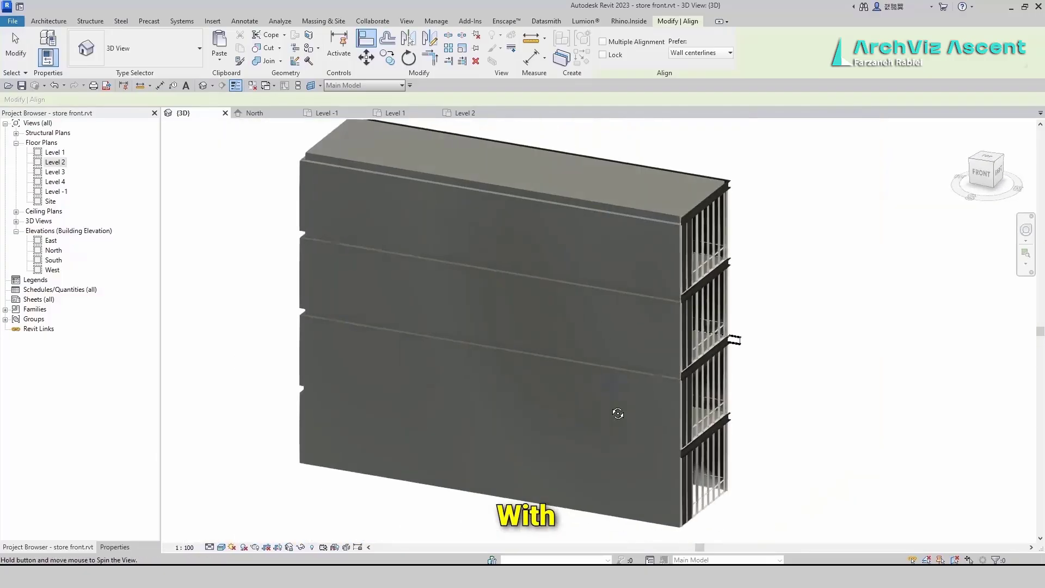
scroll(699, 387, up, 2)
scroll(686, 381, up, 7)
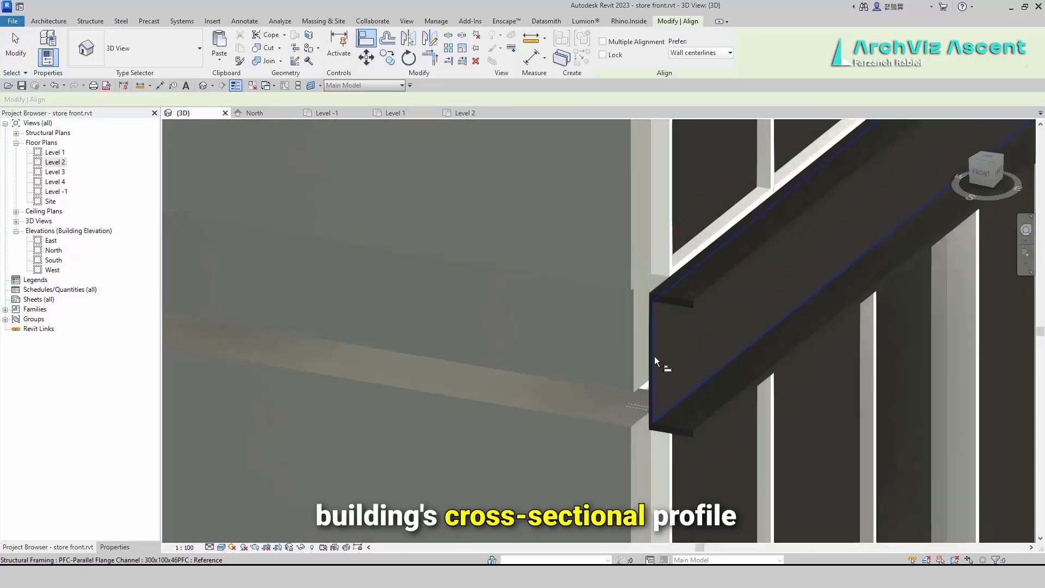
scroll(649, 357, down, 8)
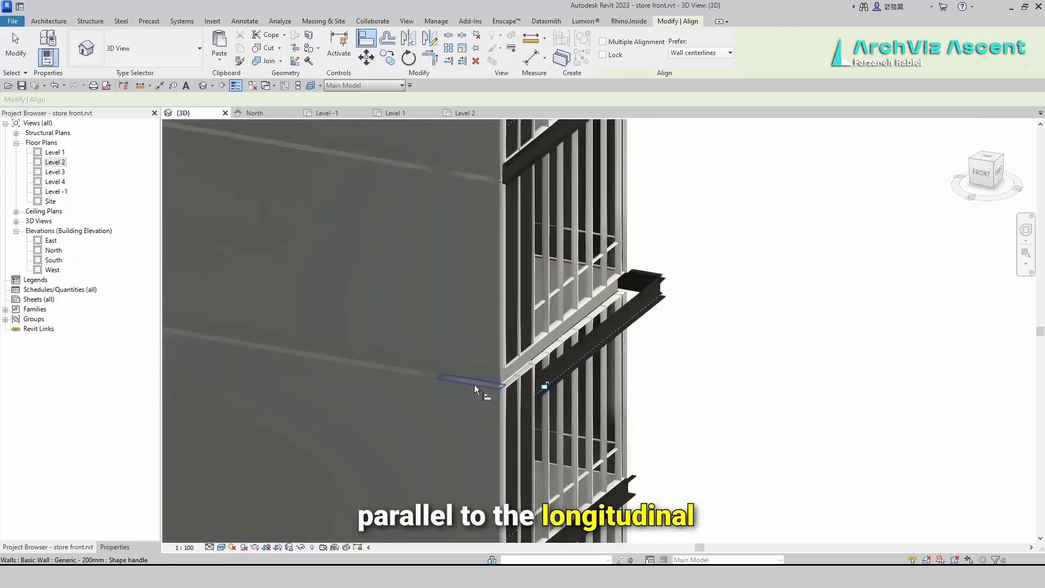
shift+middle_drag(687, 386, 422, 396)
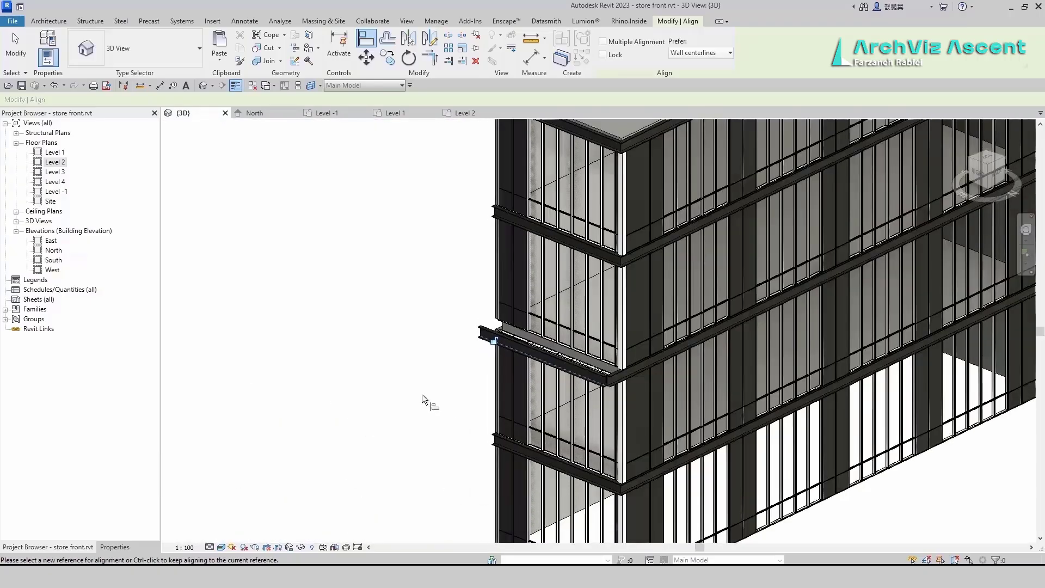
key(Escape)
Extend the long Level 2 beam's end to meet the short beam and connect both with the Beam/Column Joins tool.
scroll(619, 376, up, 6)
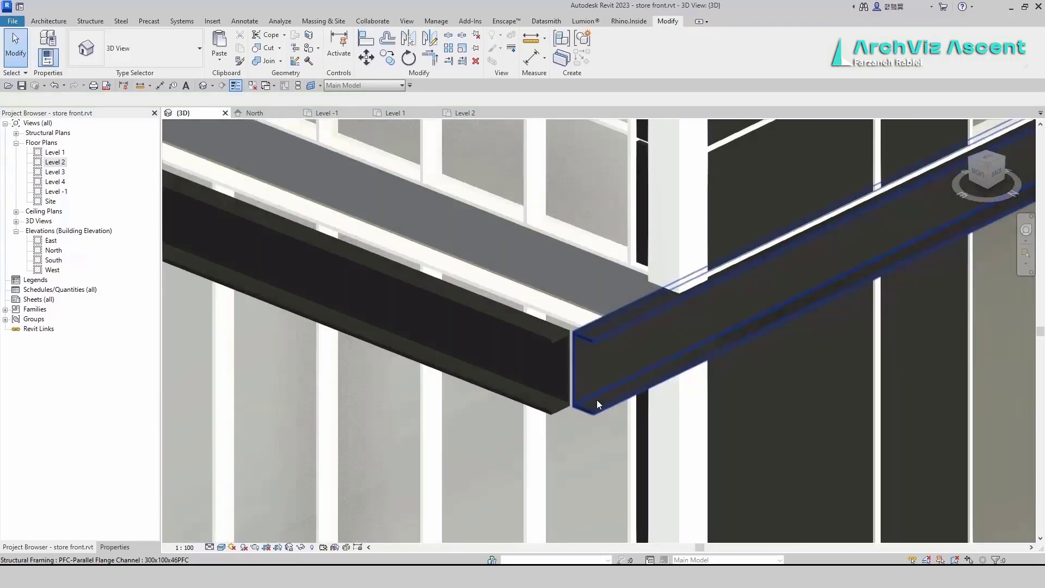
click(593, 409)
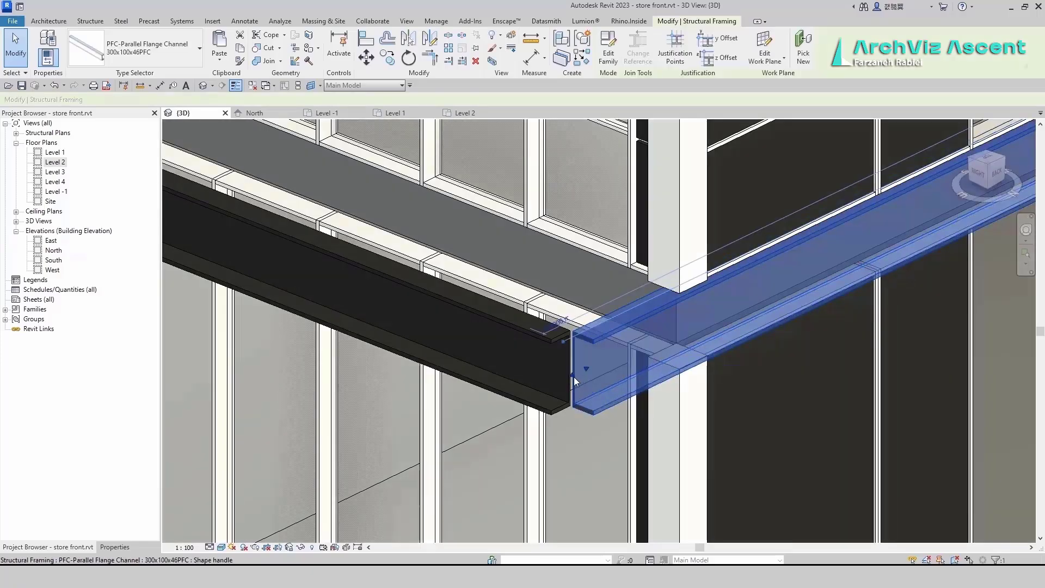
click(109, 548)
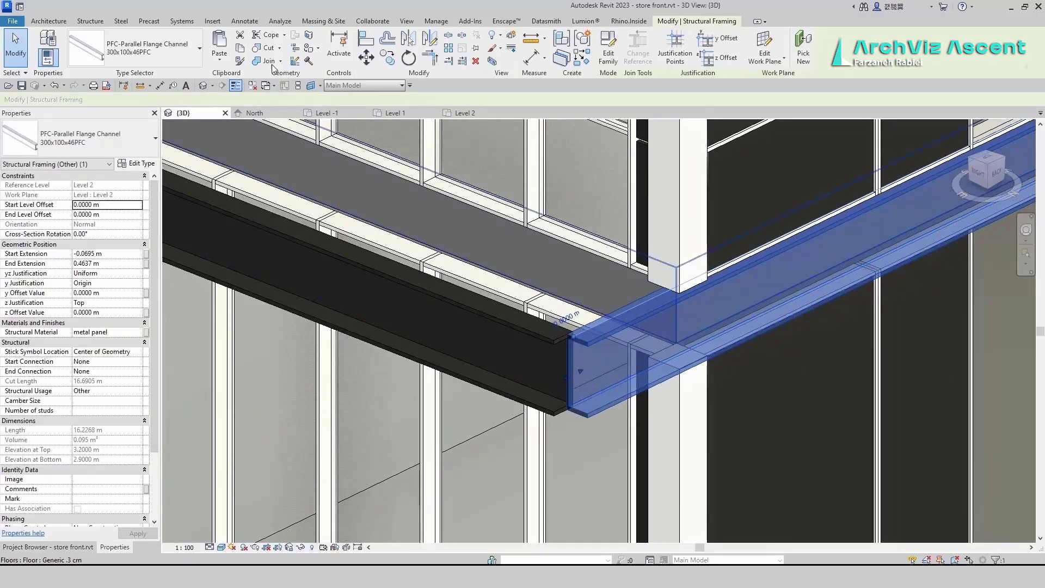
click(295, 48)
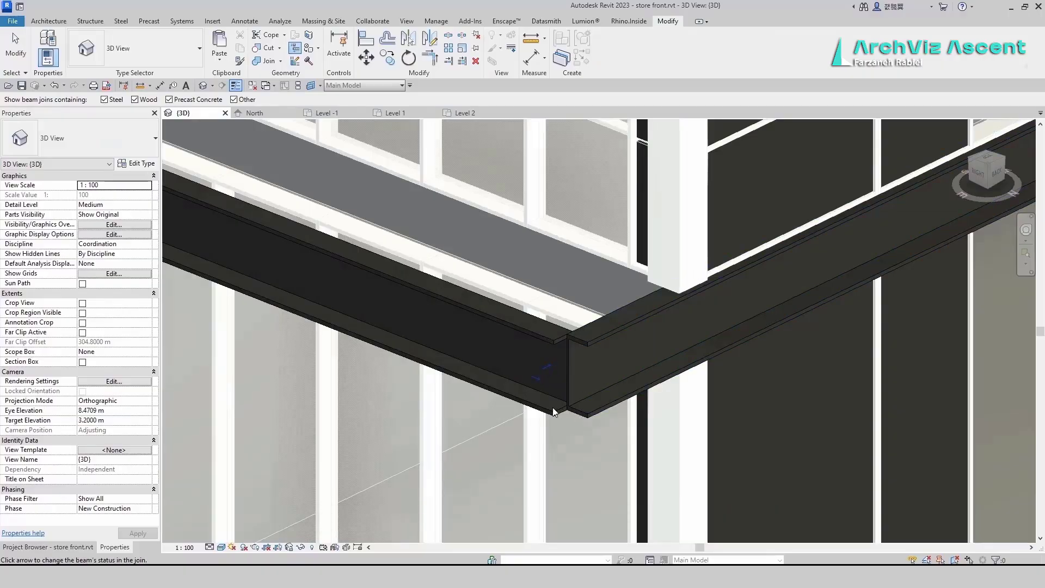
click(537, 378)
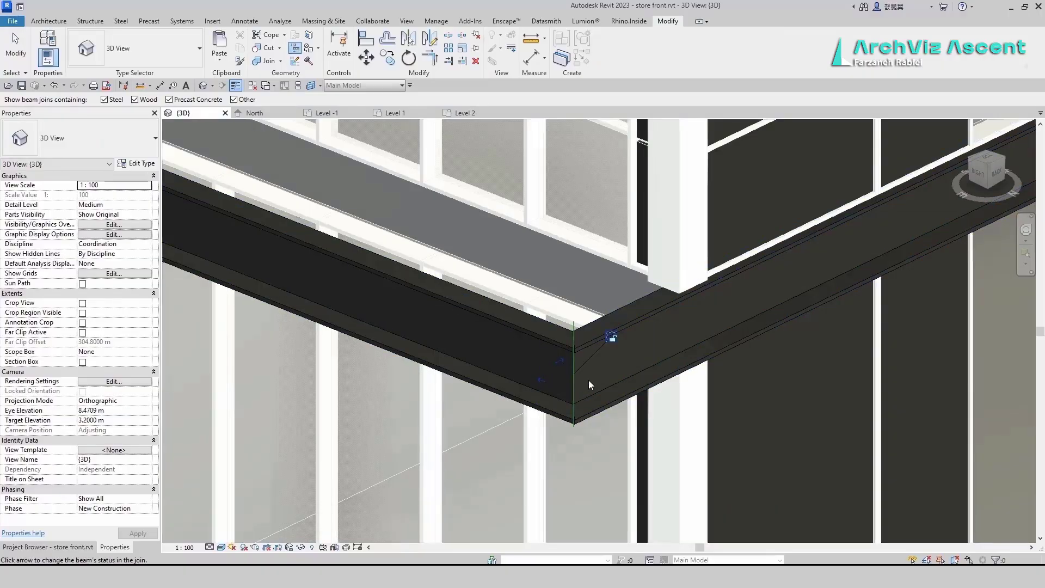
key(Escape)
scroll(589, 379, down, 5)
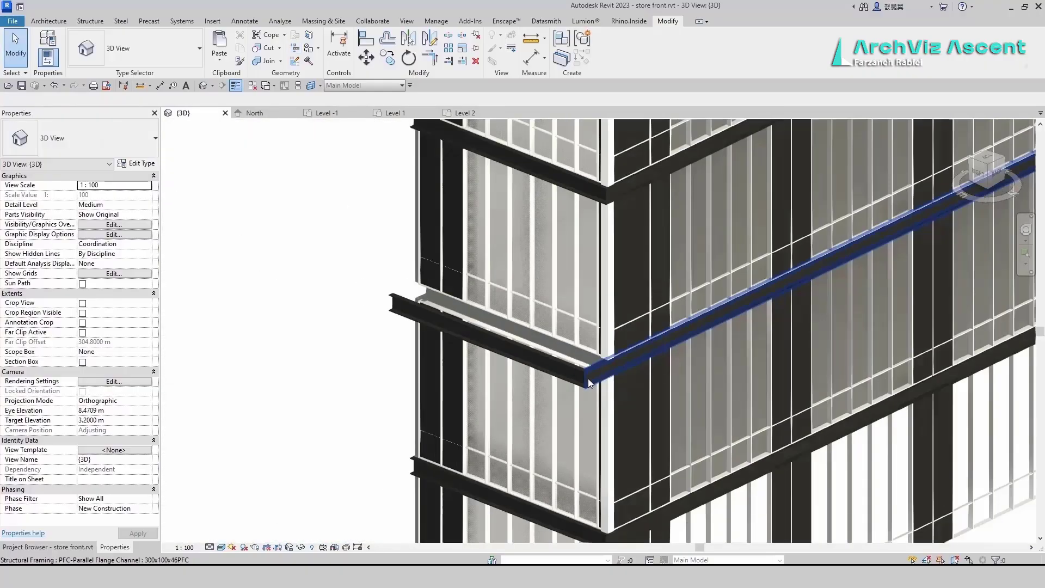
Extend the short Level 2 curtain wall by 1 m in the Level 2 floor plan, to a length of 5.2 m.
middle_drag(423, 311, 425, 361)
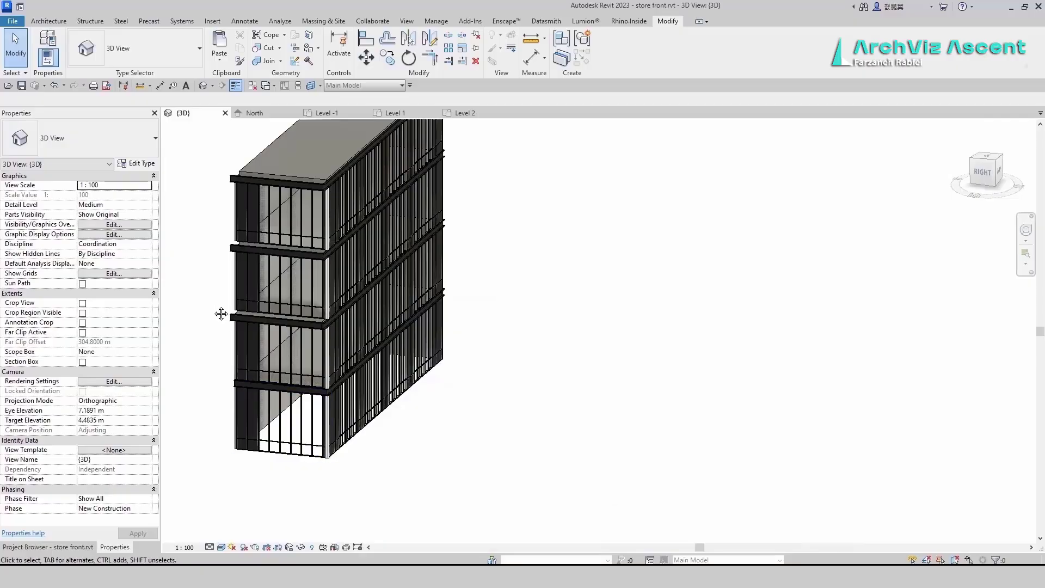
scroll(292, 392, up, 4)
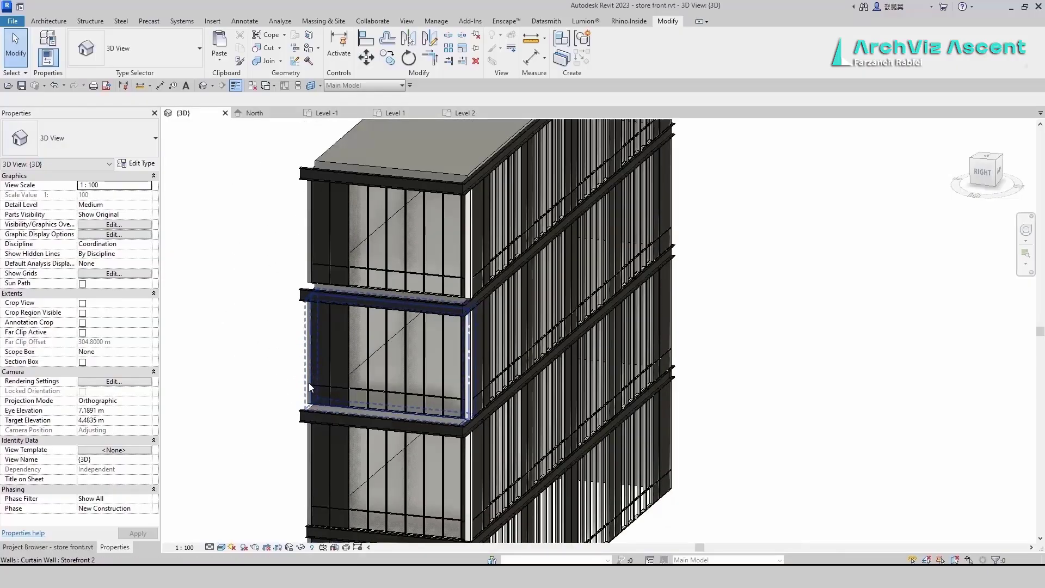
click(311, 383)
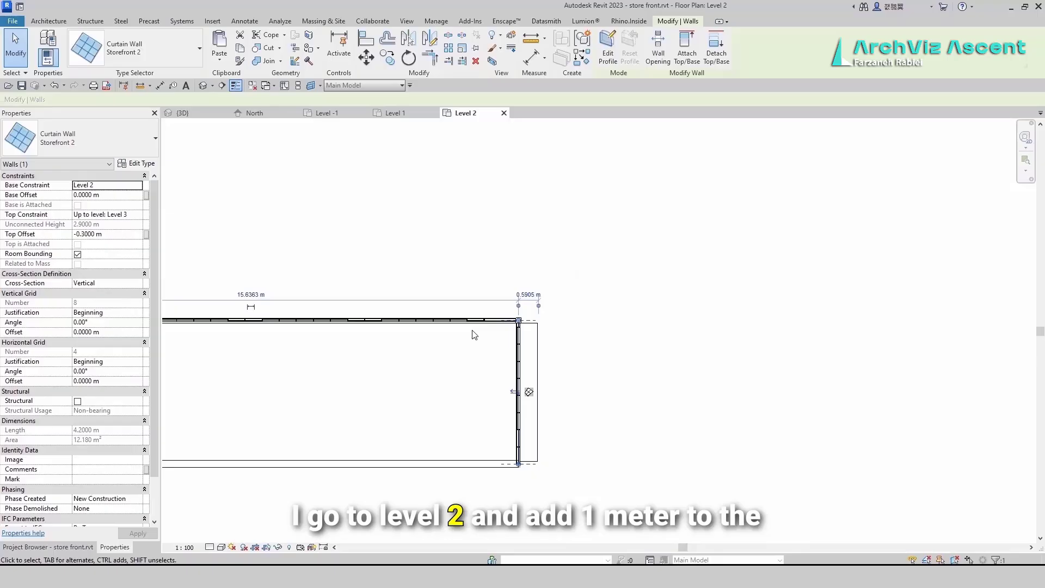
scroll(474, 334, down, 3)
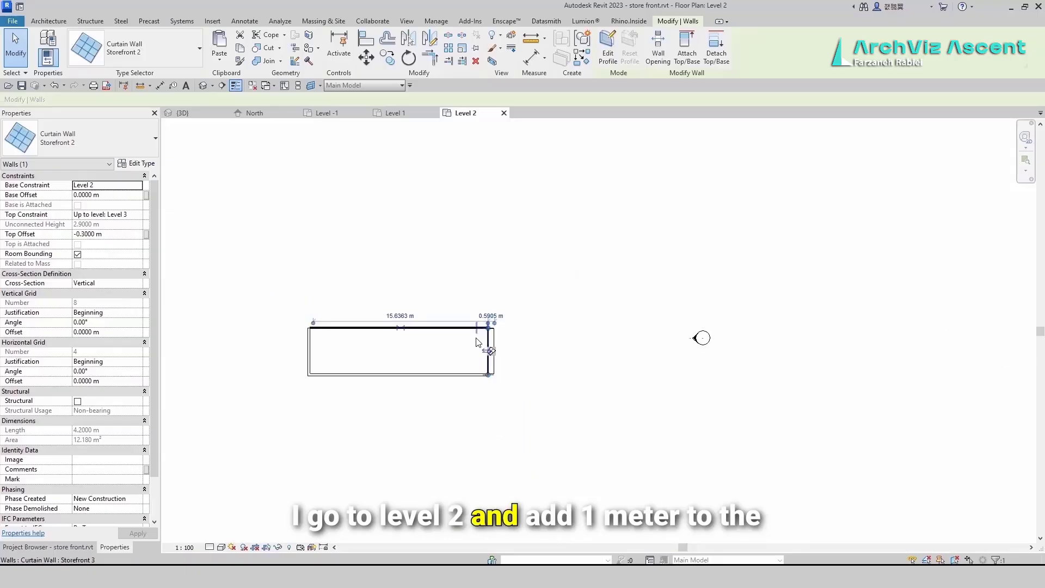
scroll(427, 369, up, 1)
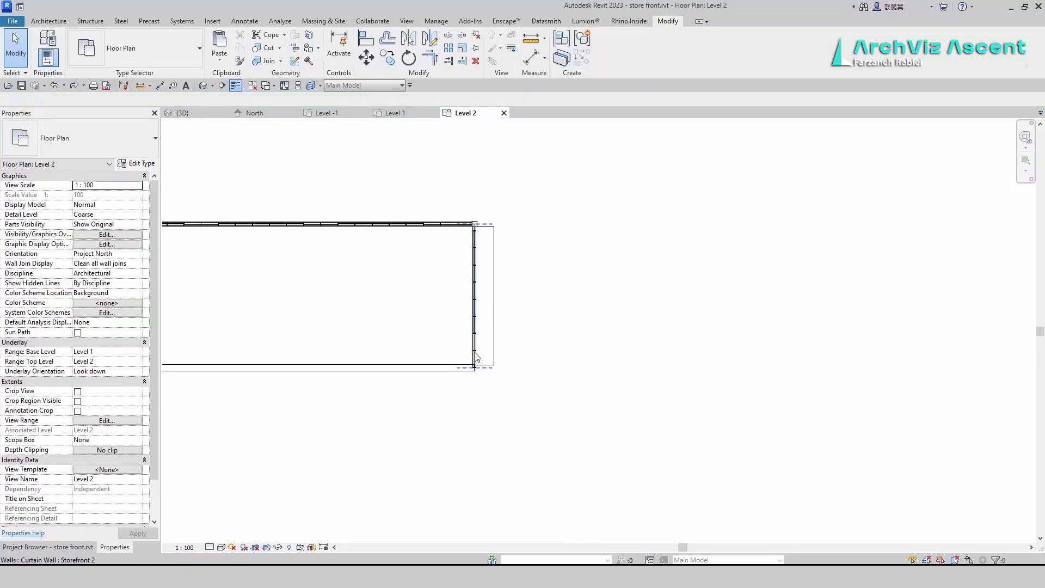
click(474, 223)
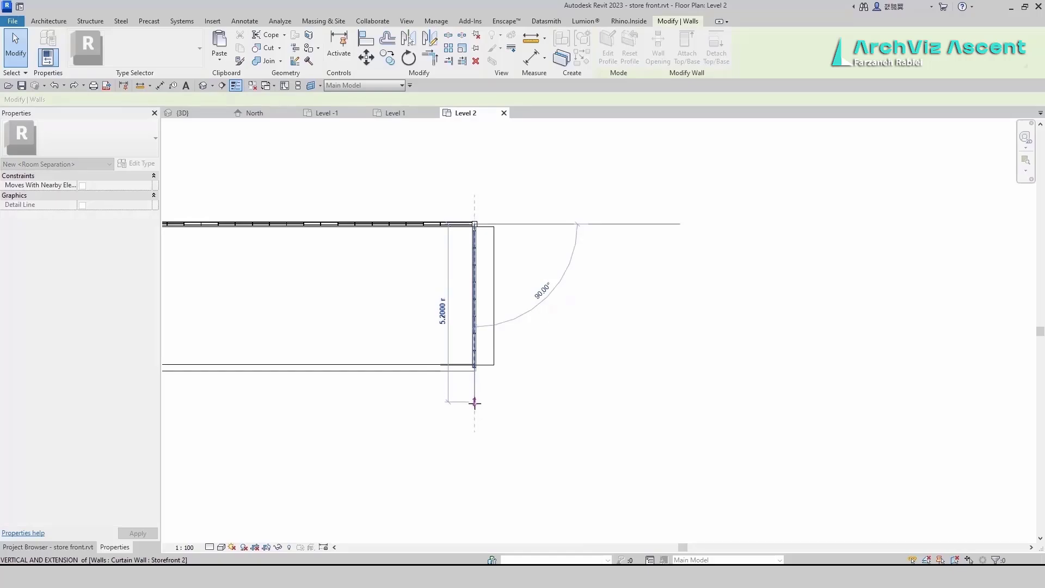
drag(474, 403, 474, 403)
Align the long wall with the extended curtain wall's end and trim the two walls into a corner.
click(460, 371)
key(Delete)
click(430, 370)
drag(441, 368, 434, 369)
key(a)
key(l)
click(423, 371)
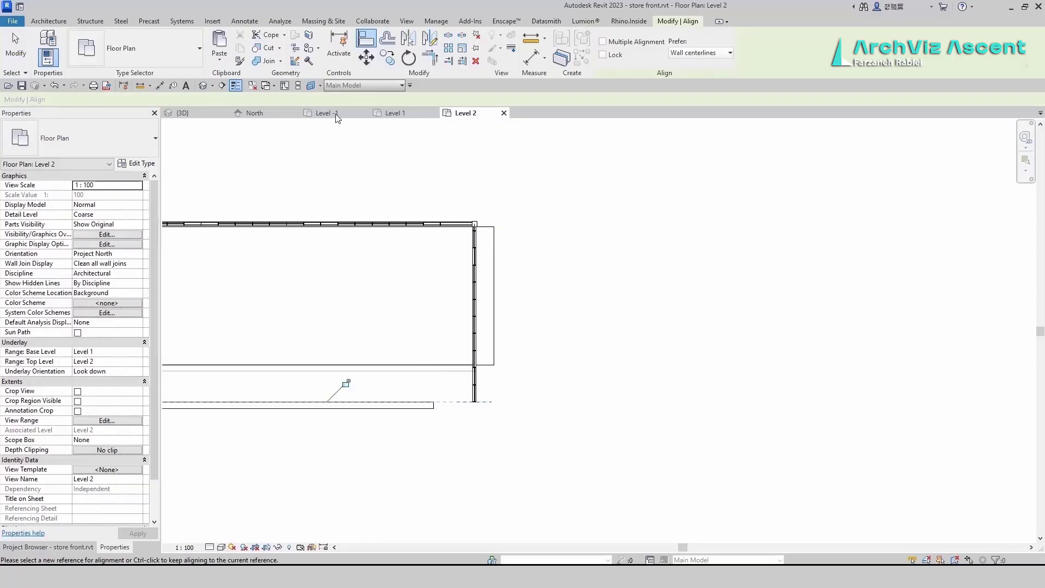
click(467, 389)
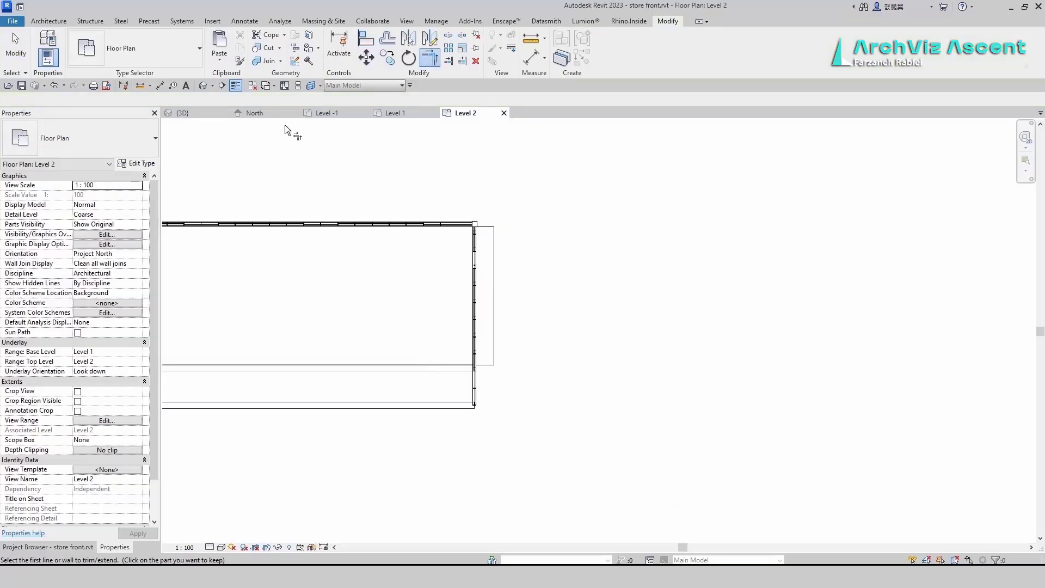
Edit the Level 2 floor boundary in the 3D view, aligning its edge with the extended wall, and finish without attaching walls.
click(217, 114)
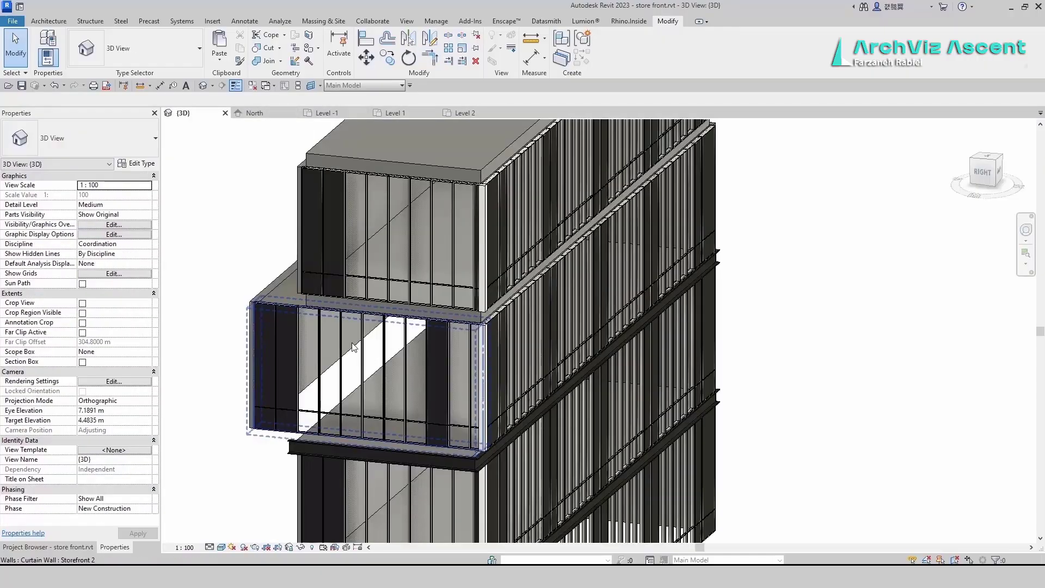
click(301, 245)
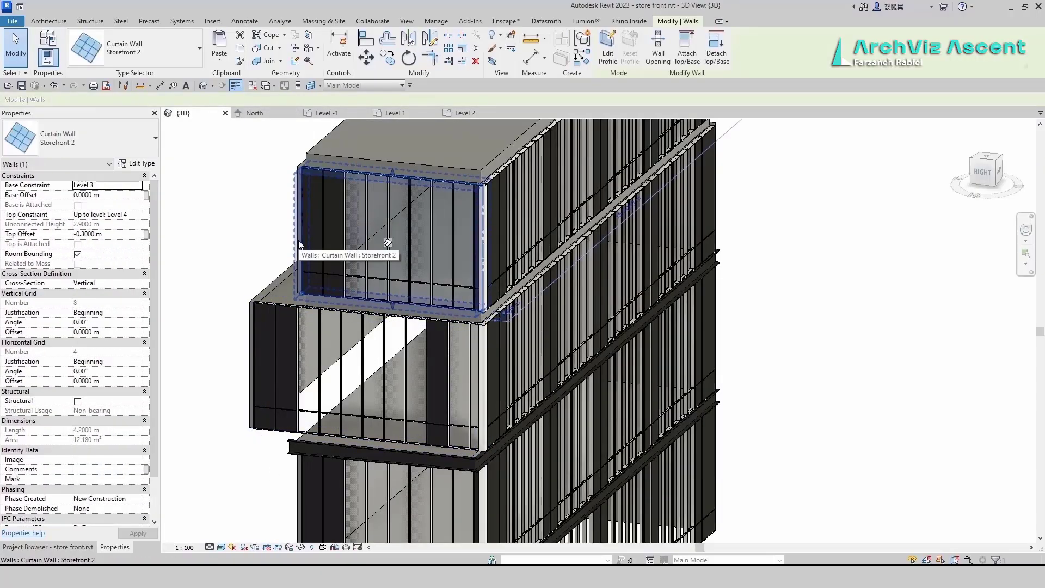
click(211, 373)
scroll(250, 439, up, 2)
shift+middle_drag(250, 438, 307, 439)
click(299, 428)
click(614, 44)
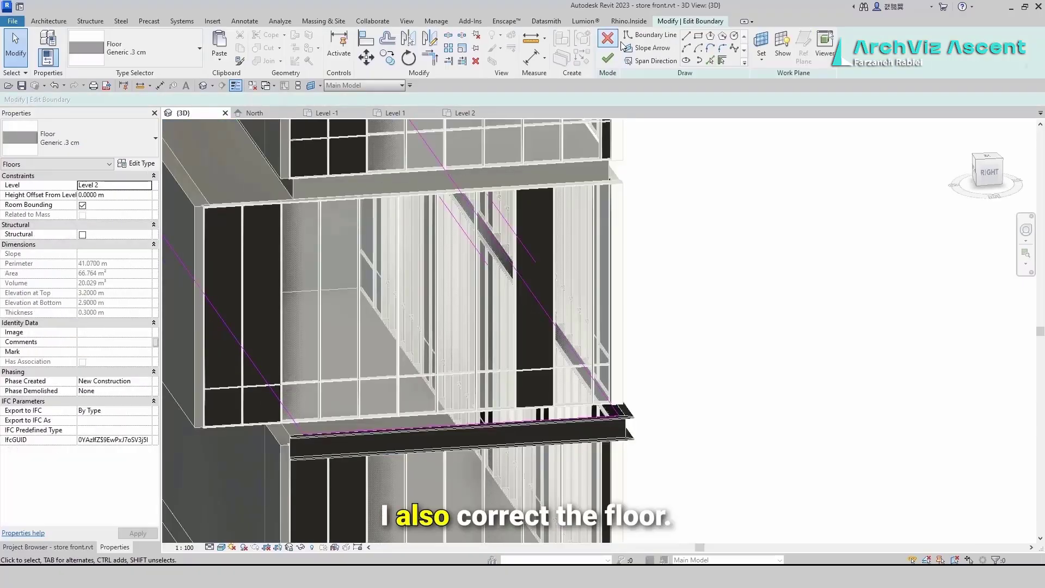
key(a)
key(l)
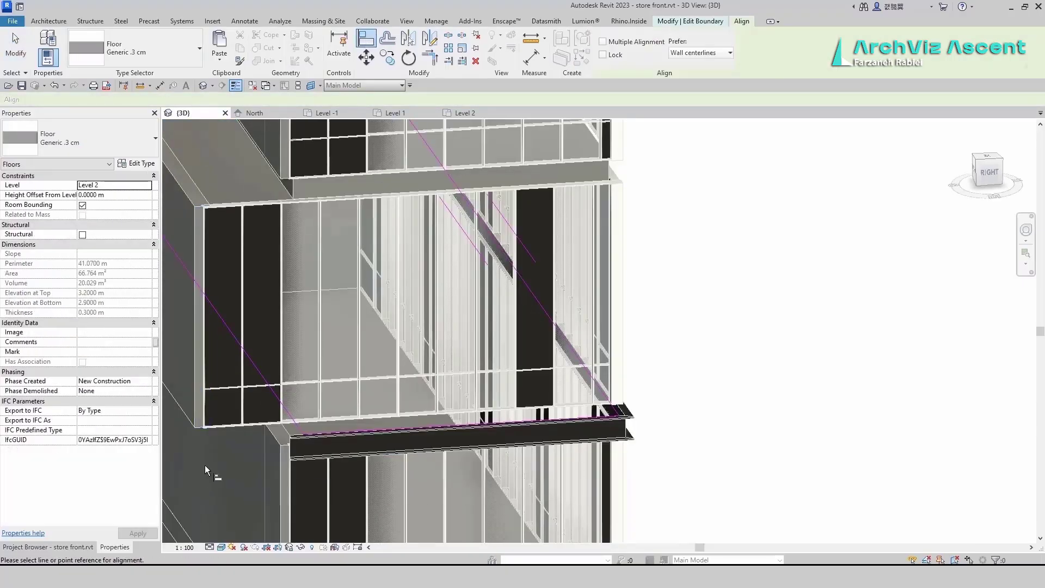
click(294, 432)
click(687, 22)
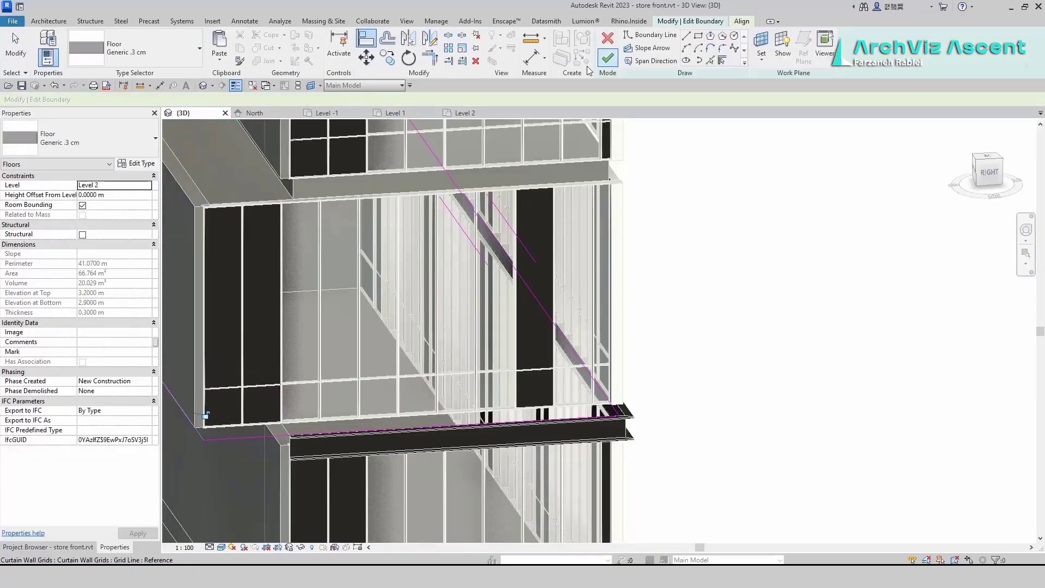
click(608, 60)
click(604, 295)
click(653, 356)
Stretch the short Level 2 channel beam's end to the projecting floor's edge, working in the Right view.
scroll(653, 356, down, 2)
mouse_move(652, 356)
shift+middle_down()
mouse_move(561, 354)
mouse_move(648, 359)
shift+middle_up()
click(419, 424)
click(986, 179)
scroll(563, 336, up, 3)
middle_drag(563, 336, 827, 337)
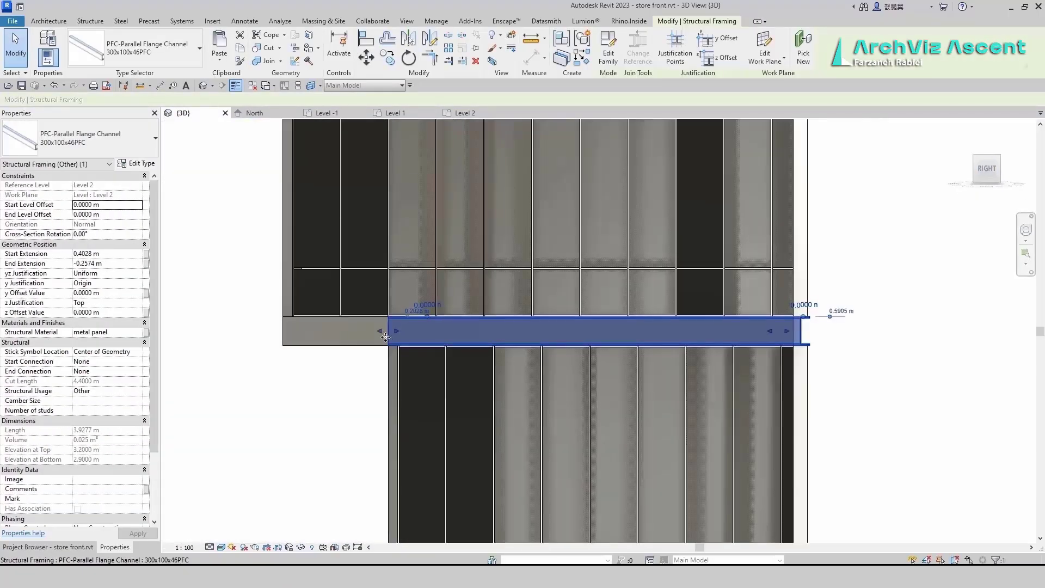
drag(288, 326, 282, 331)
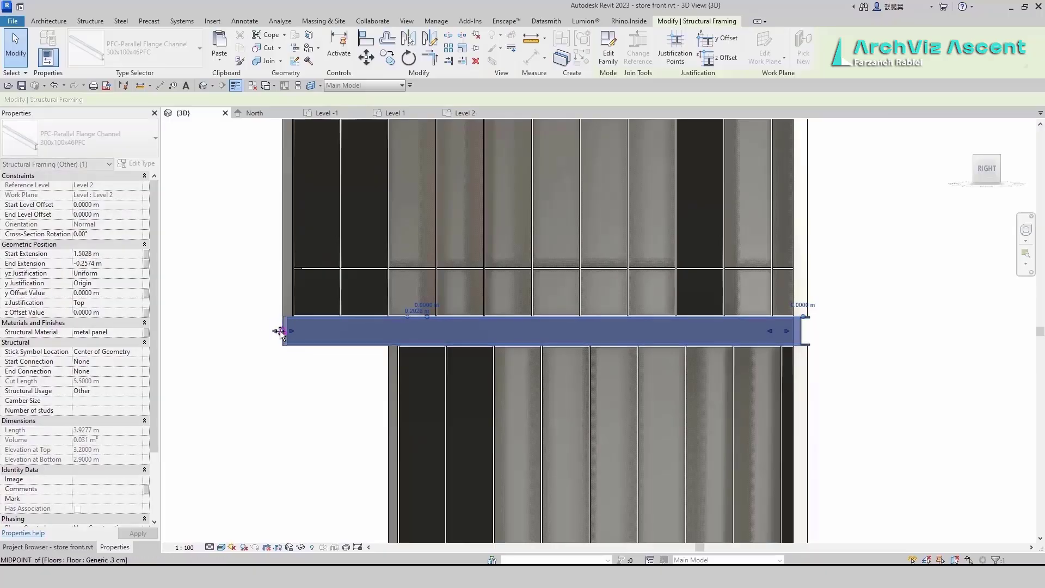
click(308, 390)
scroll(364, 355, down, 2)
shift+middle_drag(655, 383, 490, 384)
scroll(485, 375, down, 1)
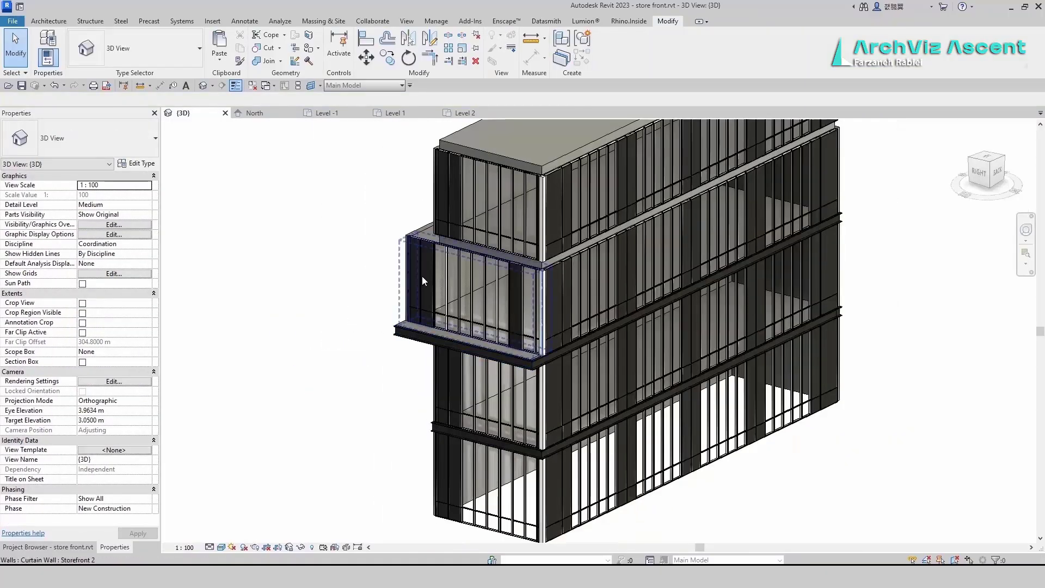
Select the Level 2 storey's walls and channel beams from the Back view, copy them, and paste them aligned to Level 3.
middle_drag(423, 276, 370, 341)
click(999, 172)
drag(920, 170, 436, 269)
click(435, 270)
drag(836, 228, 420, 330)
click(240, 48)
click(219, 58)
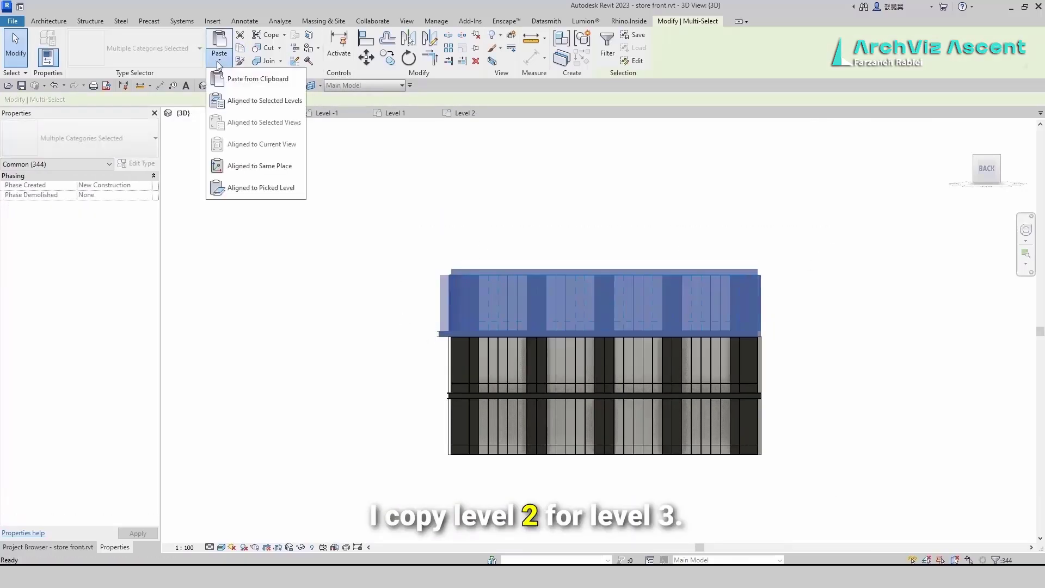
click(240, 100)
click(215, 170)
click(304, 309)
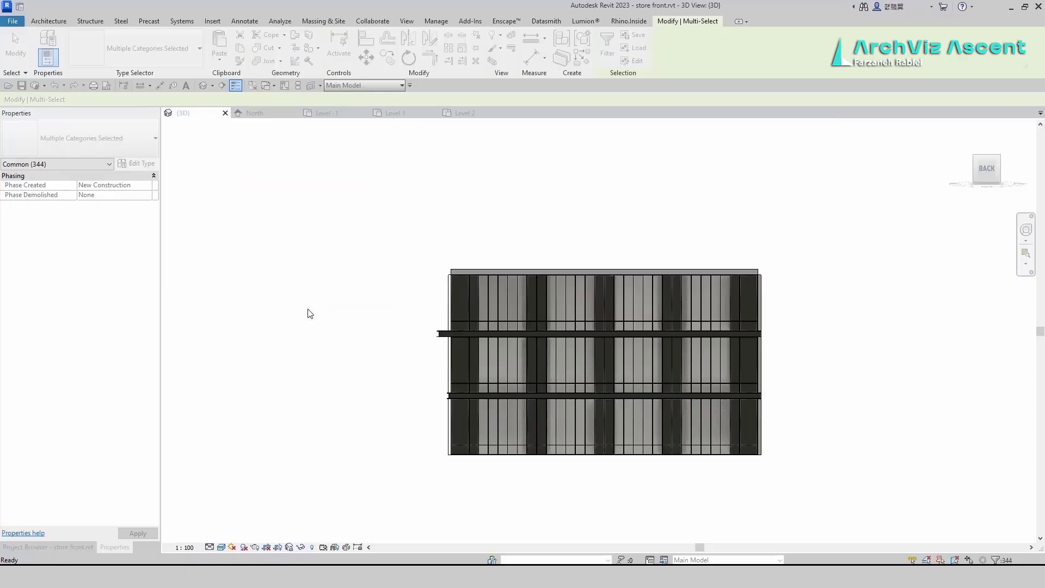
Edit the Level 4 floor boundary, aligning its edges with the projecting walls below, and finish without attaching walls.
double_click(410, 190)
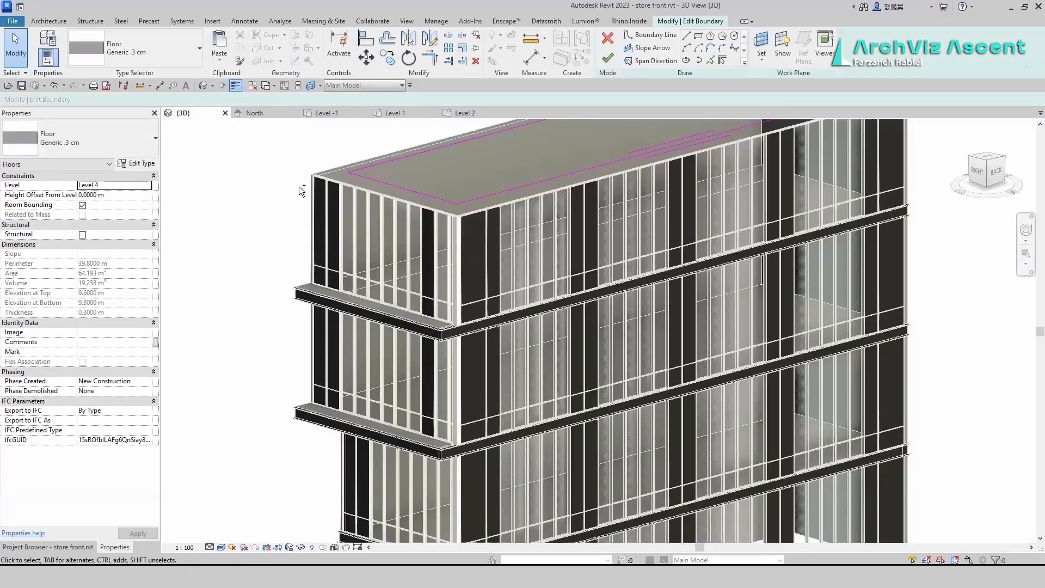
shift+middle_drag(299, 186, 463, 245)
click(365, 40)
shift+middle_drag(442, 338, 356, 326)
click(387, 293)
scroll(387, 297, down, 3)
mouse_move(562, 334)
shift+middle_down()
mouse_move(440, 288)
mouse_move(403, 221)
shift+middle_up()
scroll(410, 136, up, 1)
key(Escape)
click(615, 54)
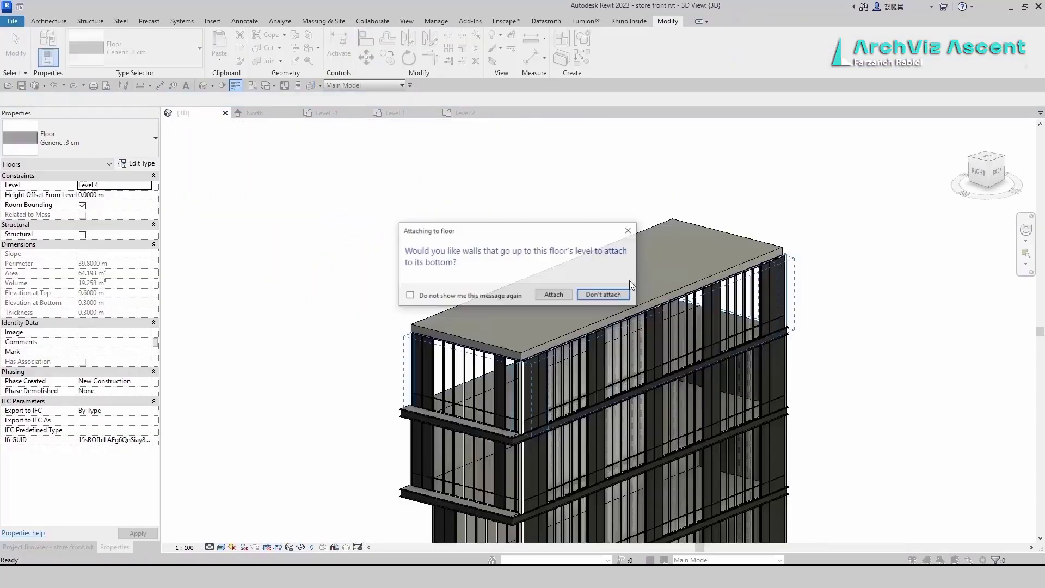
click(602, 293)
click(598, 252)
scroll(283, 275, up, 2)
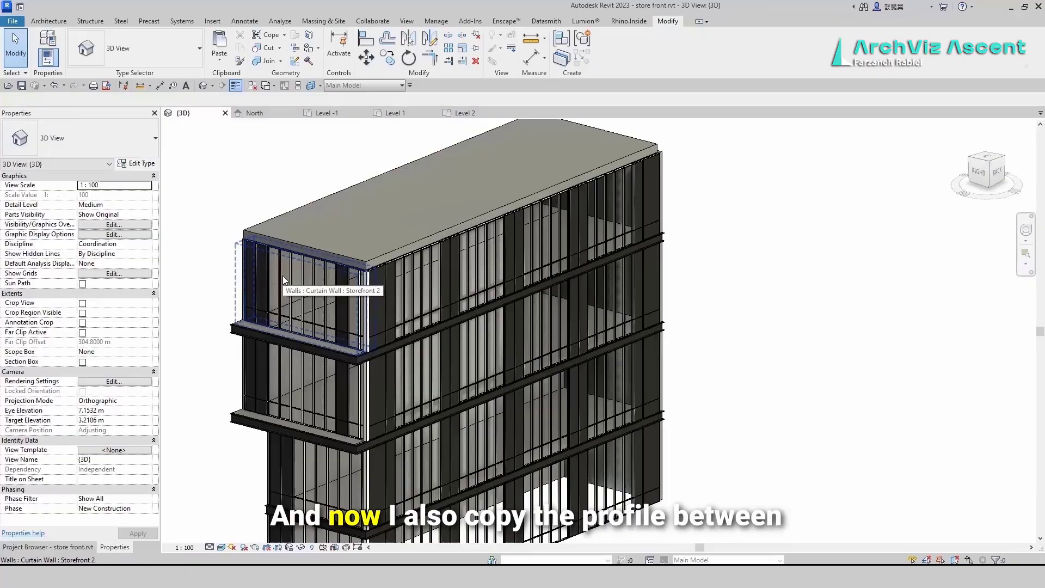
Copy the short and long Level 3 channel beams and paste them aligned to Level 4.
click(260, 331)
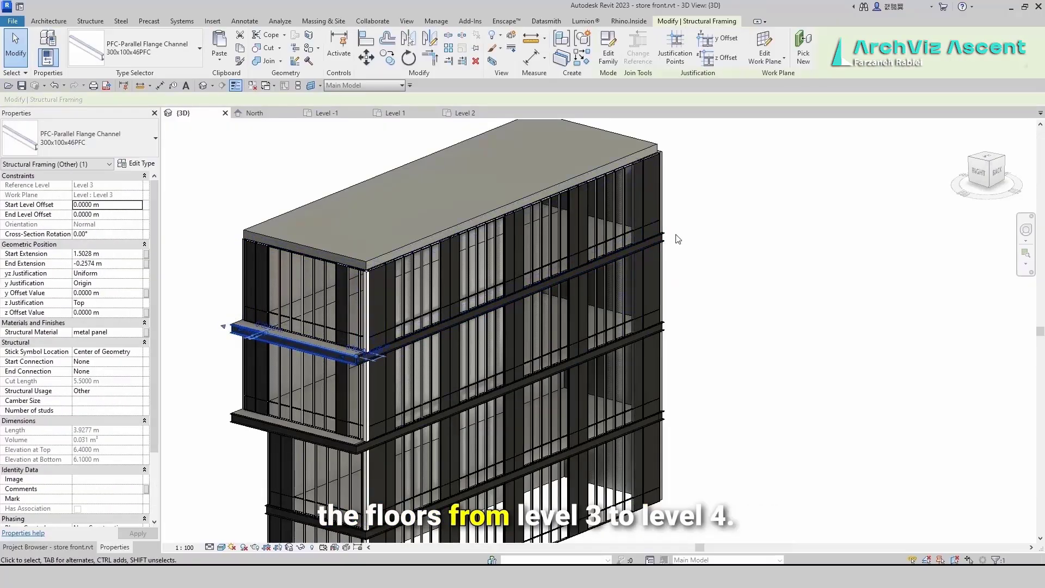
key(ctrl+c)
click(219, 61)
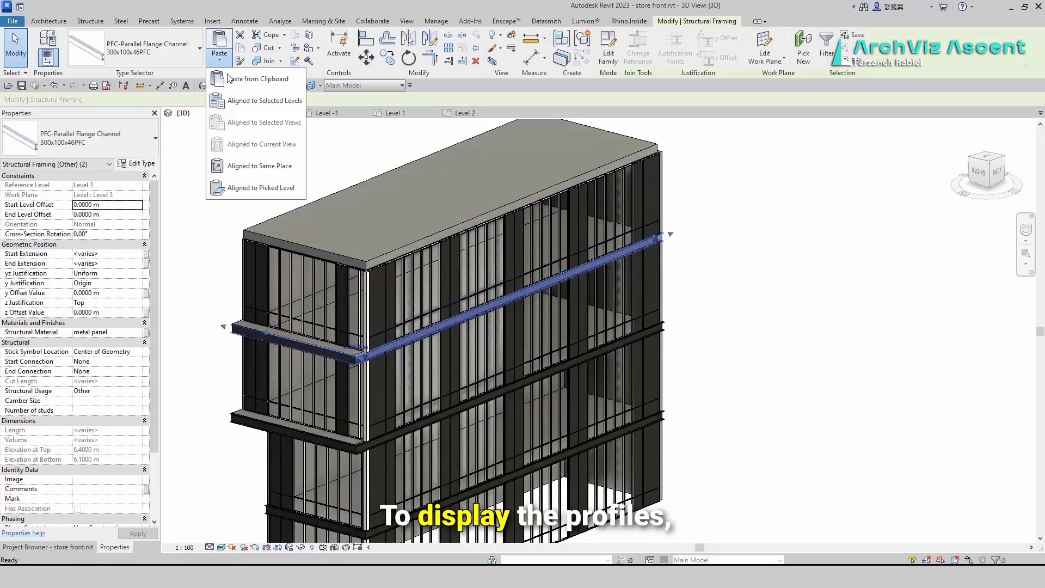
click(272, 102)
click(213, 181)
click(312, 305)
click(690, 338)
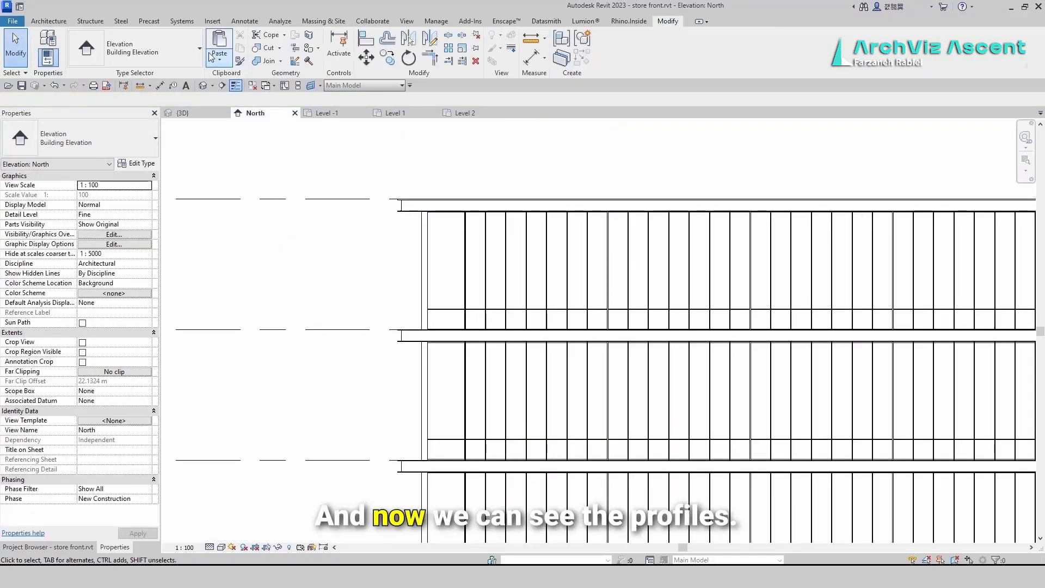
Paste the copied edge profiles aligned to Level 4 from the North elevation and return to the 3D view.
click(219, 59)
click(261, 101)
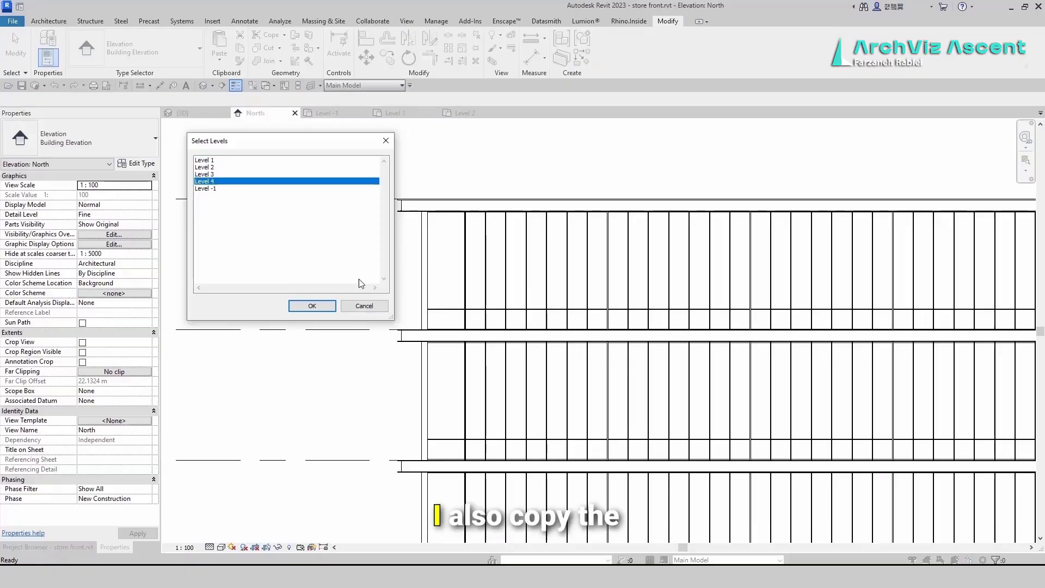
click(303, 306)
click(204, 114)
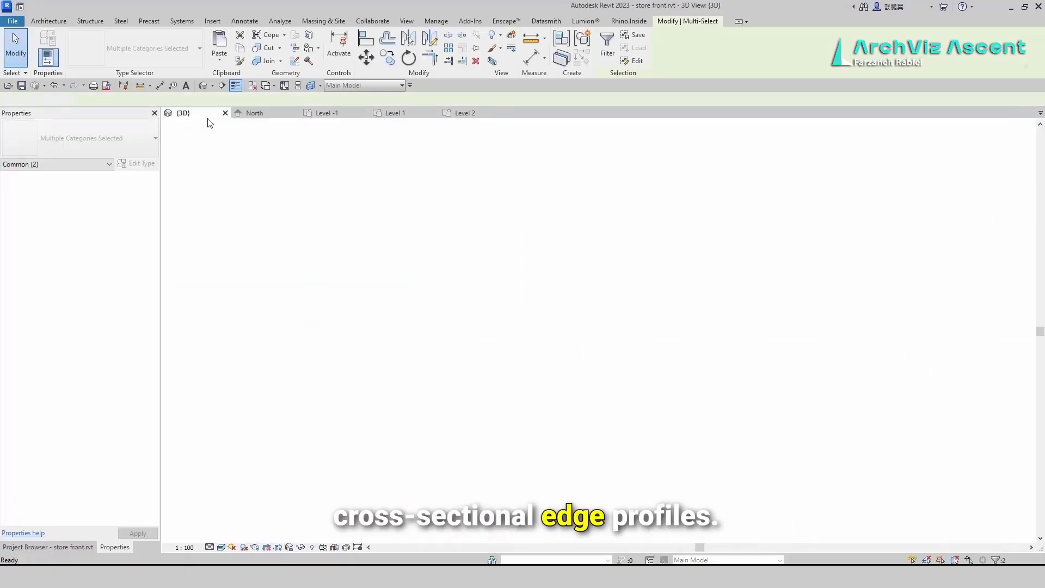
shift+middle_drag(187, 280, 210, 342)
middle_drag(195, 262, 231, 303)
key(Escape)
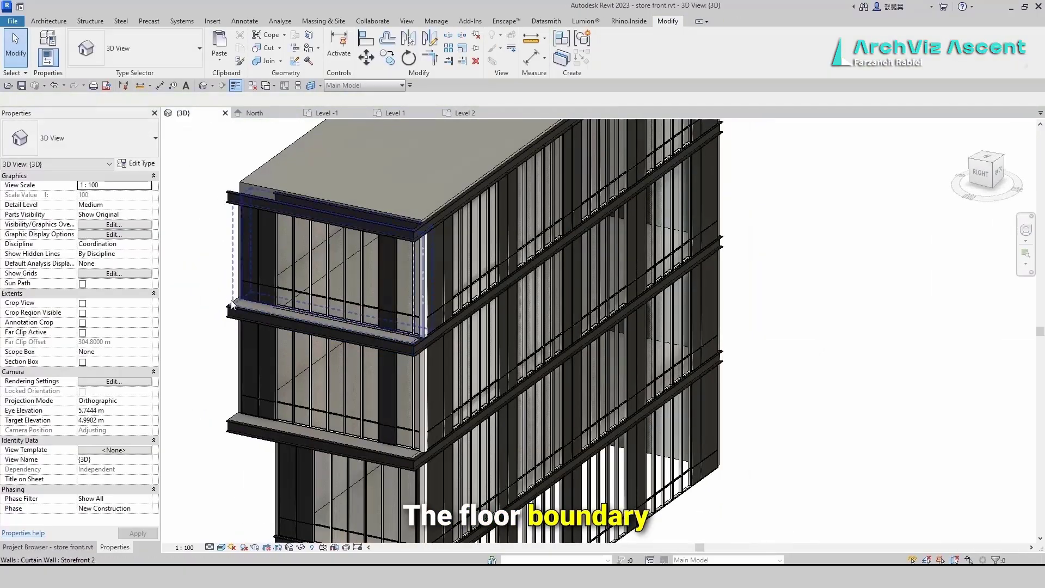
Align the Level 3 floor's short boundary line with the curtain wall and finish the boundary without attaching walls.
scroll(231, 301, up, 3)
double_click(400, 336)
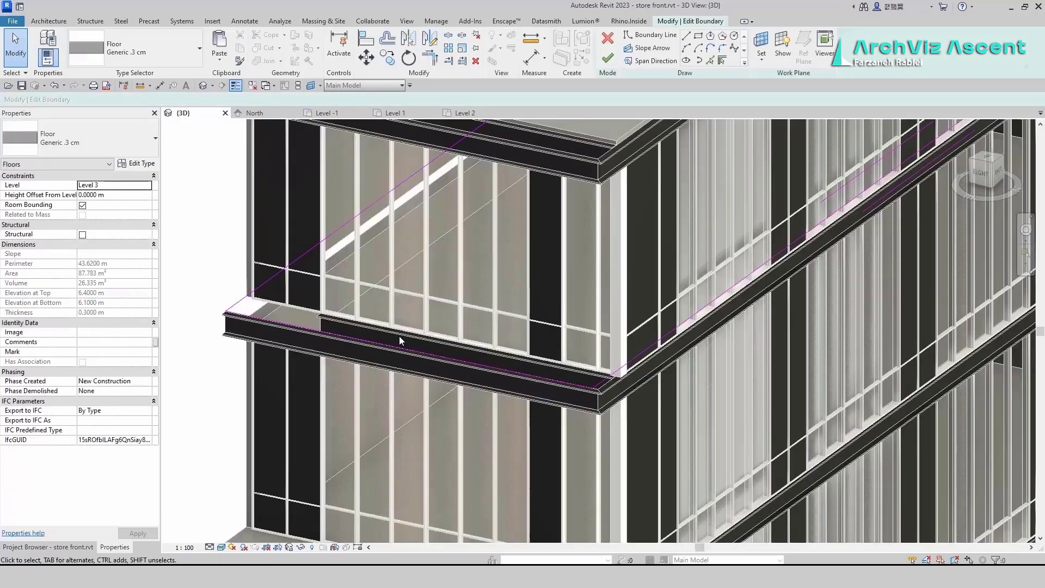
click(388, 39)
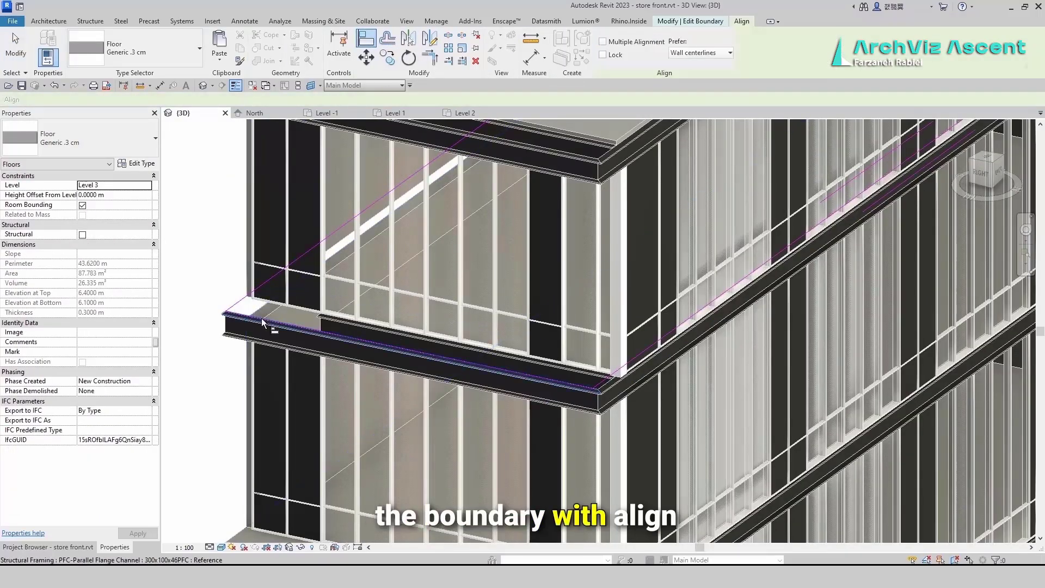
scroll(249, 294, down, 3)
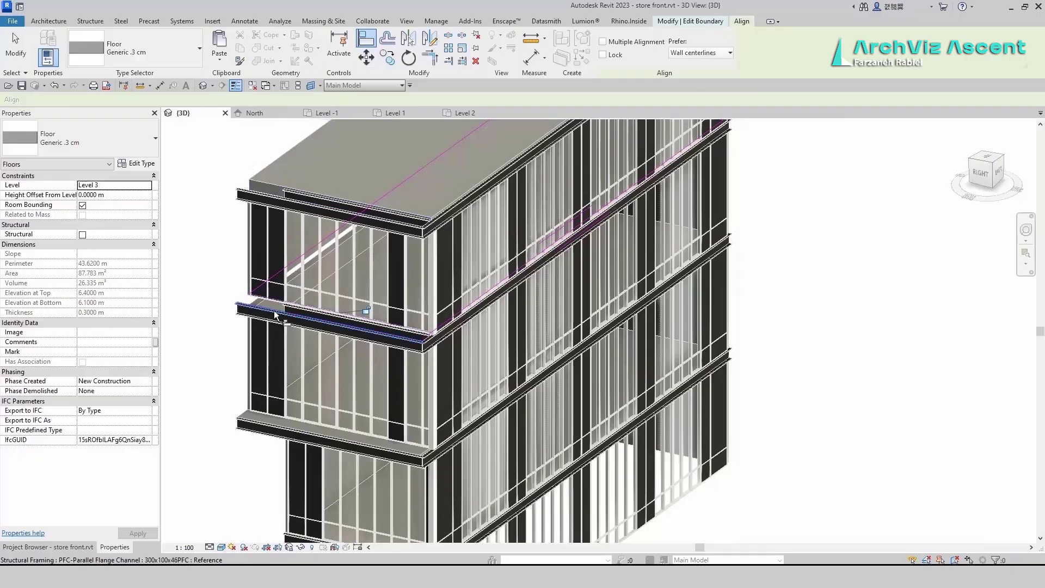
click(680, 23)
click(607, 52)
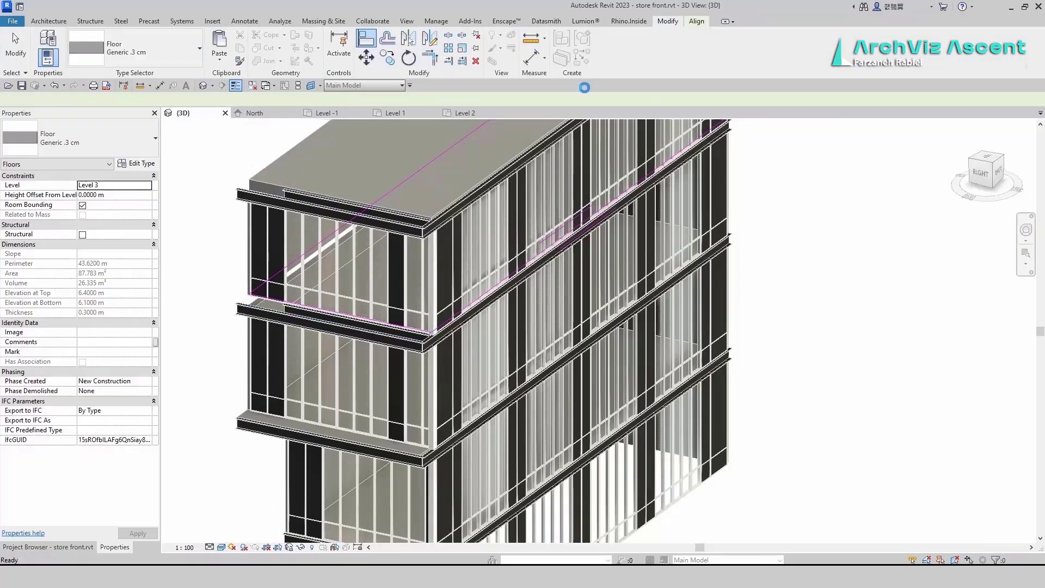
click(602, 296)
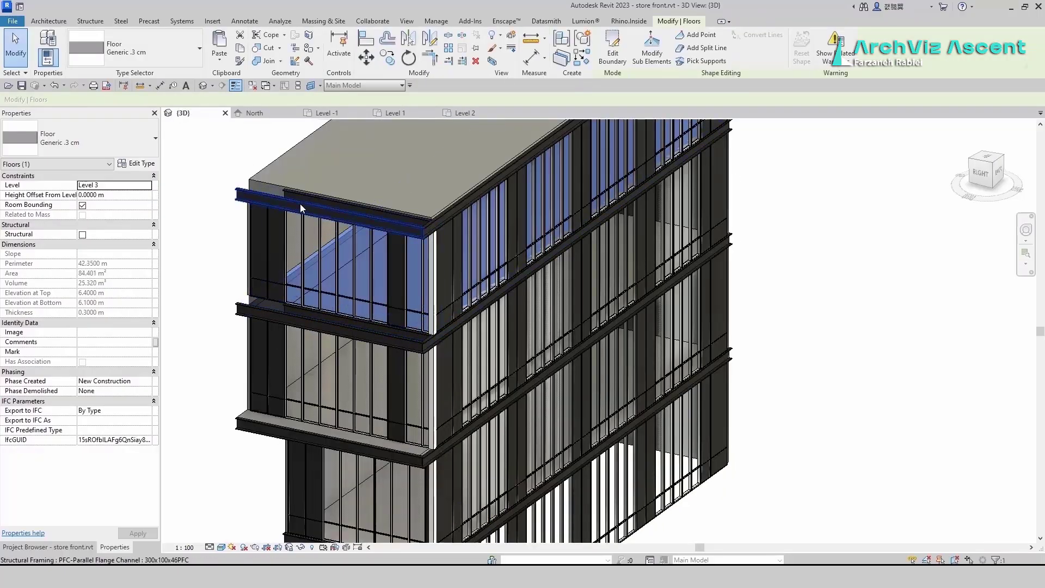
Extend the inner short Level 4 channel beam to the projecting corner, working in the Right view.
click(297, 195)
click(973, 173)
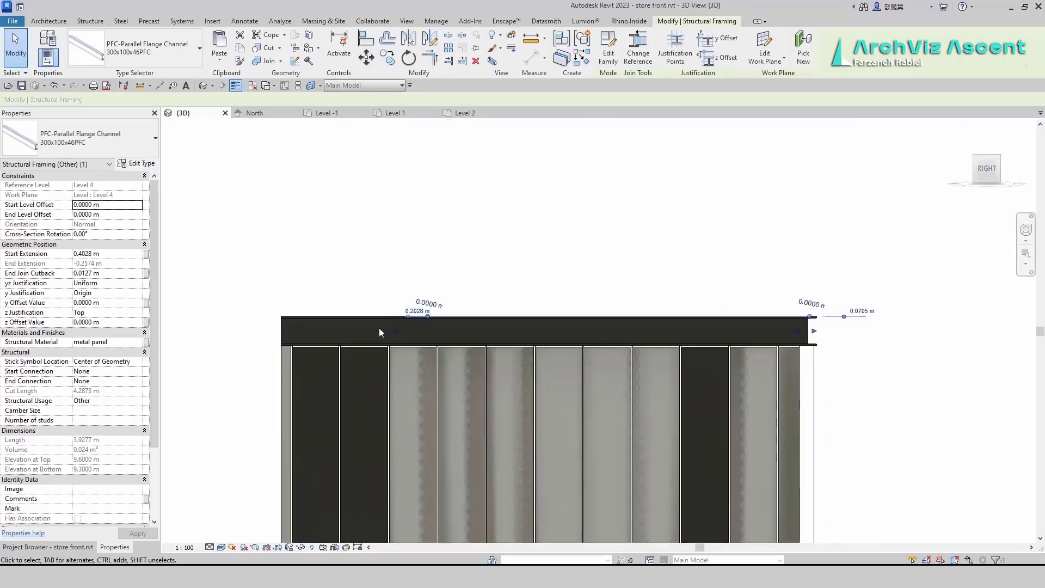
drag(289, 329, 283, 329)
scroll(304, 277, down, 3)
shift+middle_drag(412, 305, 351, 401)
Extend the inner short Level 3 channel beam to the projecting corner and inspect the result in 3D.
click(351, 404)
click(980, 174)
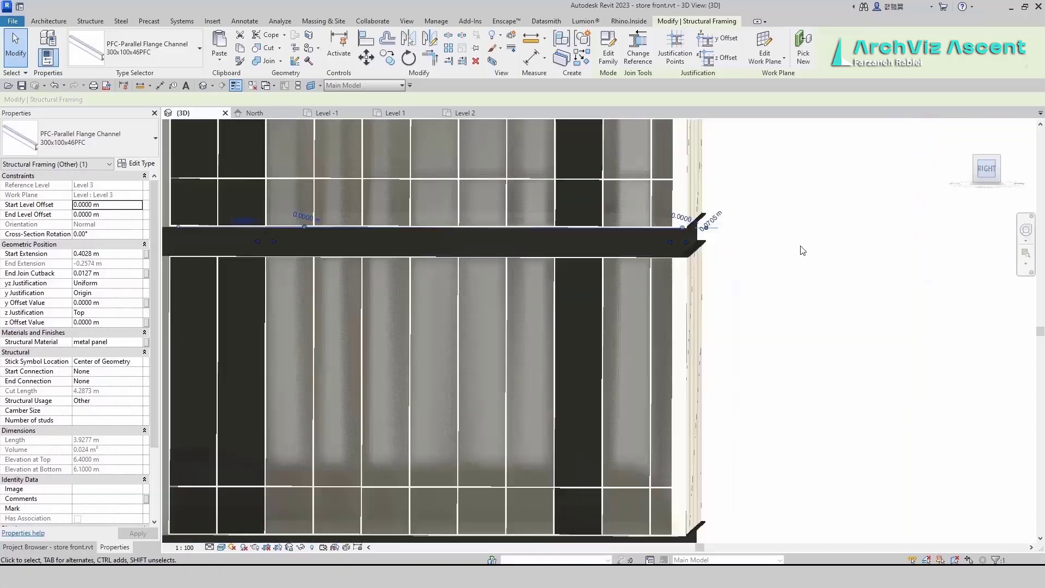
middle_drag(534, 351, 592, 354)
drag(436, 332, 337, 332)
click(310, 310)
scroll(315, 308, down, 3)
shift+middle_drag(735, 332, 700, 381)
shift+middle_drag(701, 381, 692, 395)
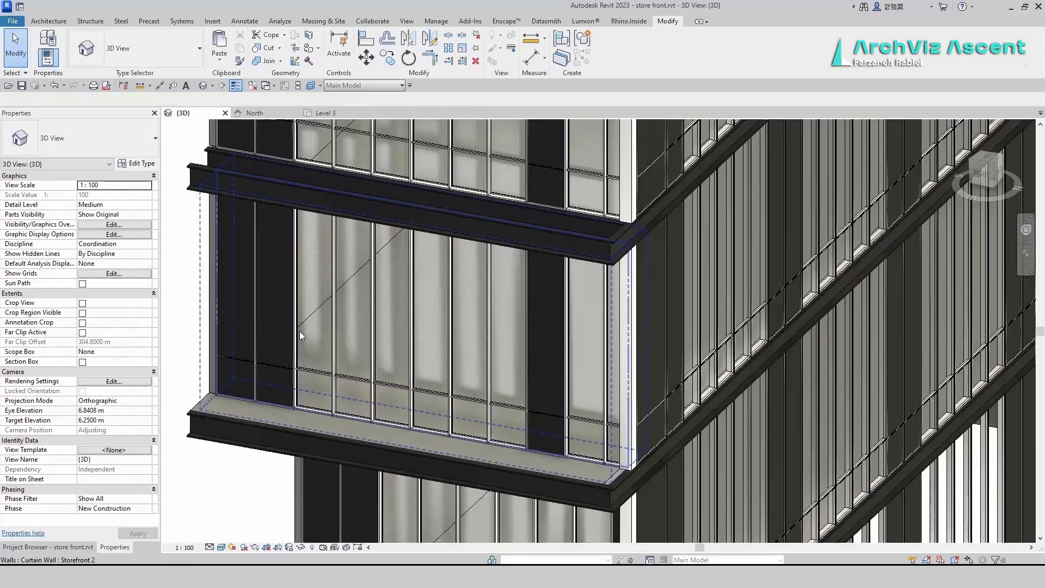
Change the upper and lower glazed panels beside the two solid bays, in the short curtain wall below the Level 3 beams, to System Panel Solid.
key(Tab)
key(Tab)
click(297, 332)
click(345, 252)
click(82, 138)
click(36, 362)
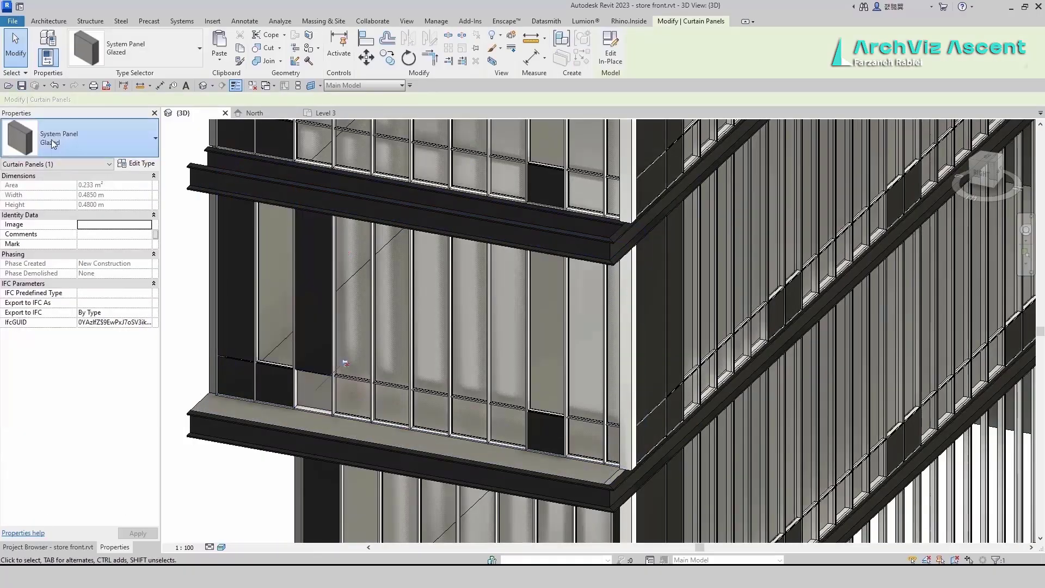
click(56, 140)
click(38, 343)
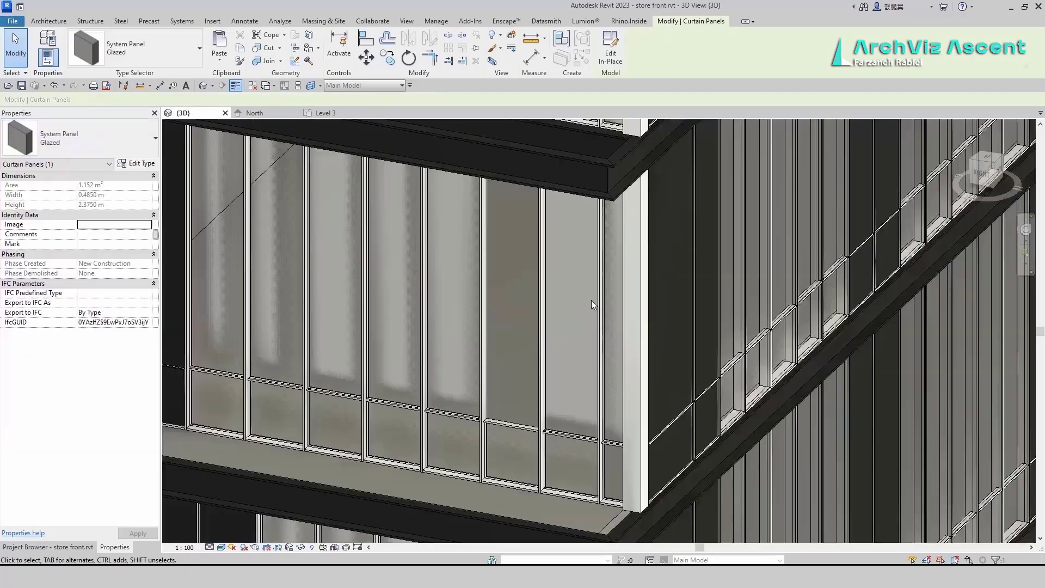
Change the narrow upper and lower corner panels of the same curtain wall to System Panel Solid.
scroll(605, 406, up, 2)
key(Tab)
key(Tab)
click(627, 465)
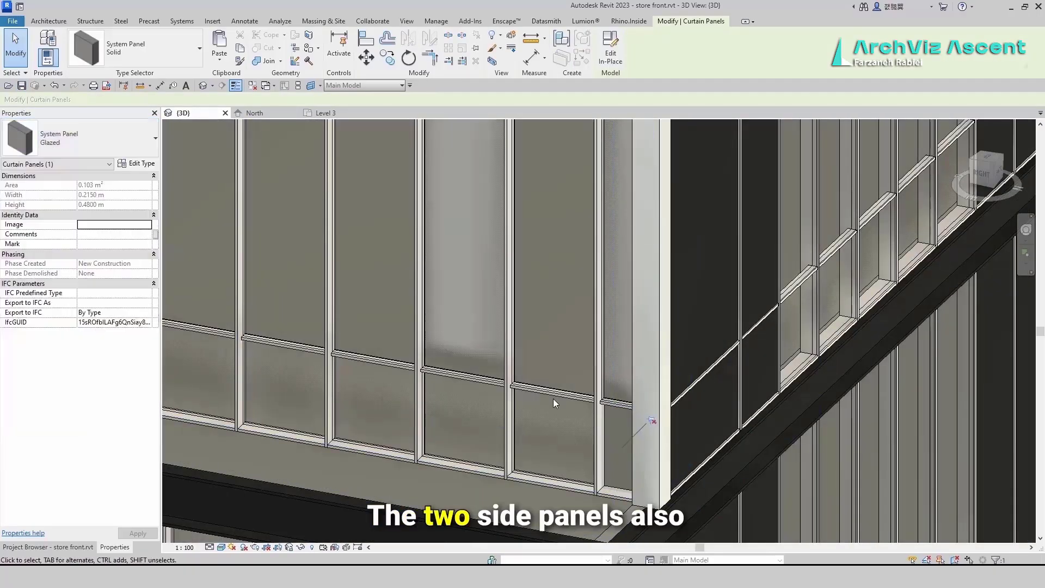
click(603, 384)
key(Tab)
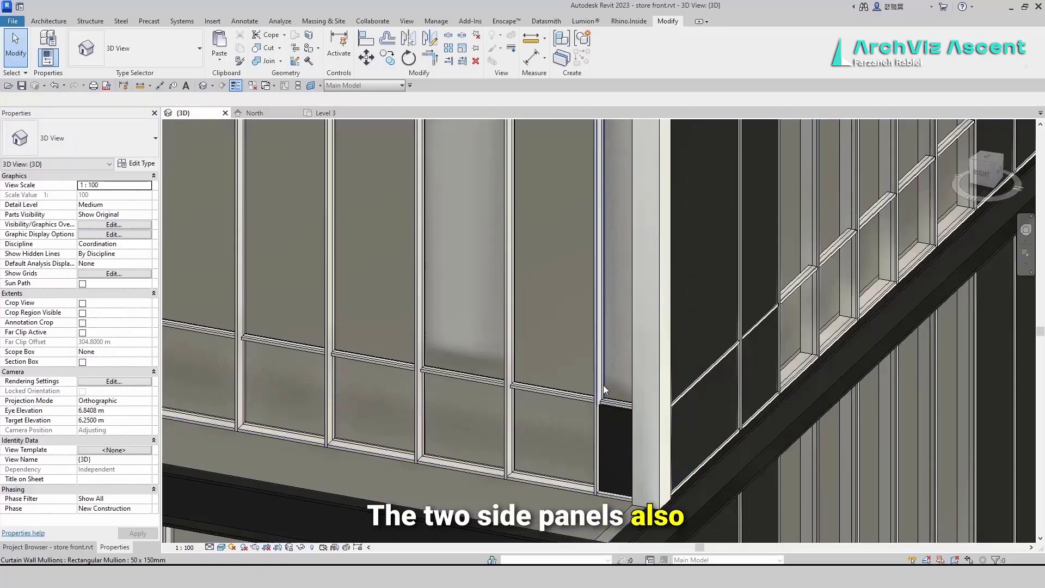
click(603, 384)
click(81, 139)
click(38, 343)
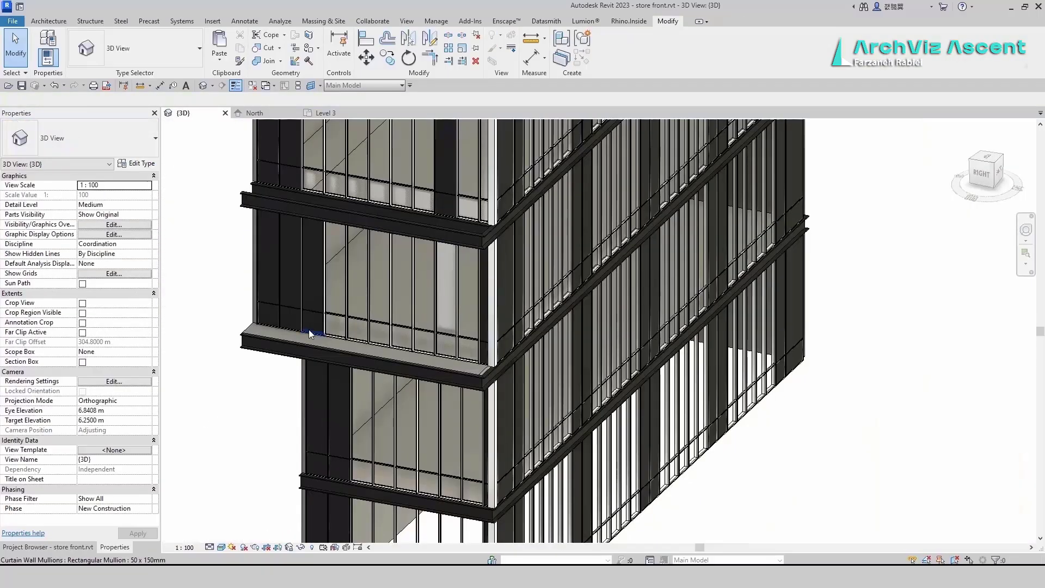
Make the fourth bay from the projecting wall's far end solid by changing its lower and upper panels to System Panel Solid.
scroll(331, 360, up, 5)
key(Tab)
key(Tab)
click(331, 358)
click(103, 139)
click(71, 343)
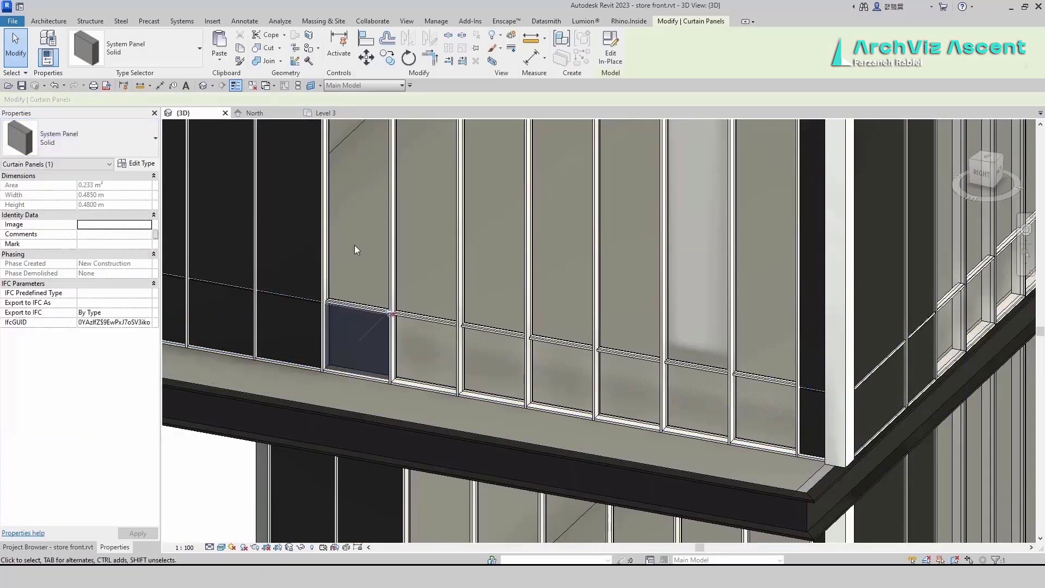
key(Tab)
click(349, 160)
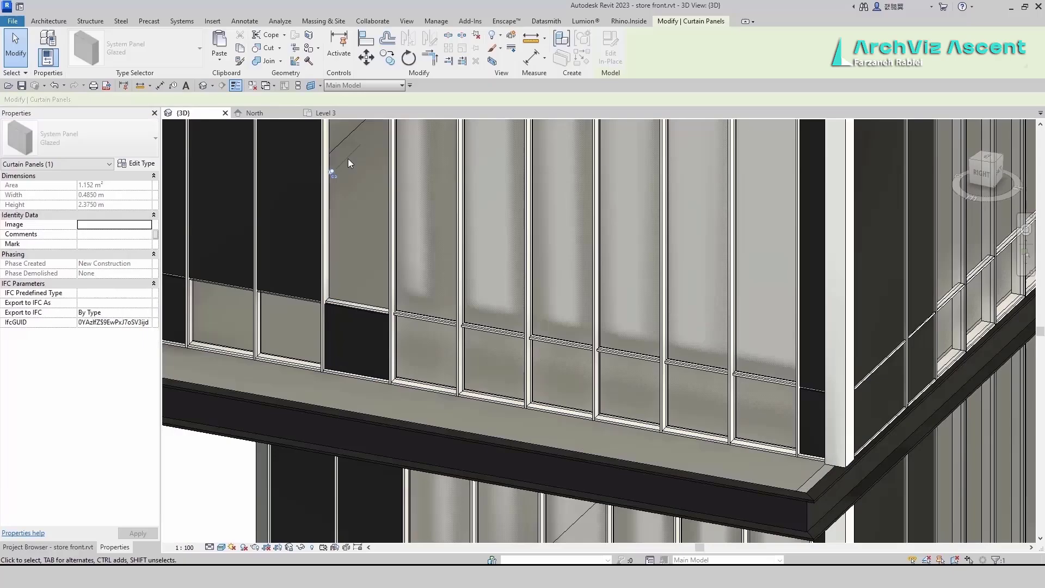
click(82, 138)
click(72, 311)
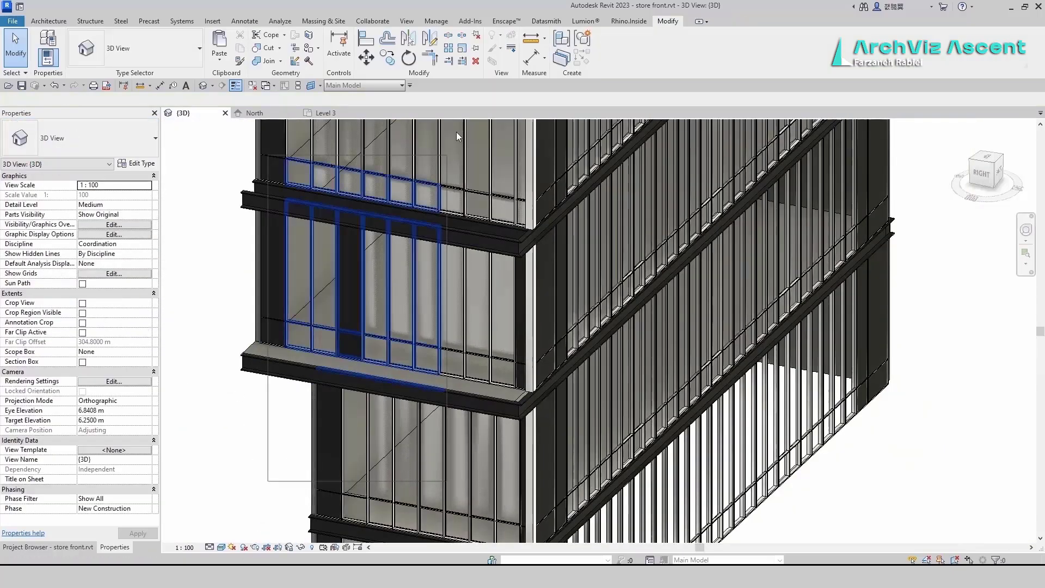
scroll(471, 220, up, 4)
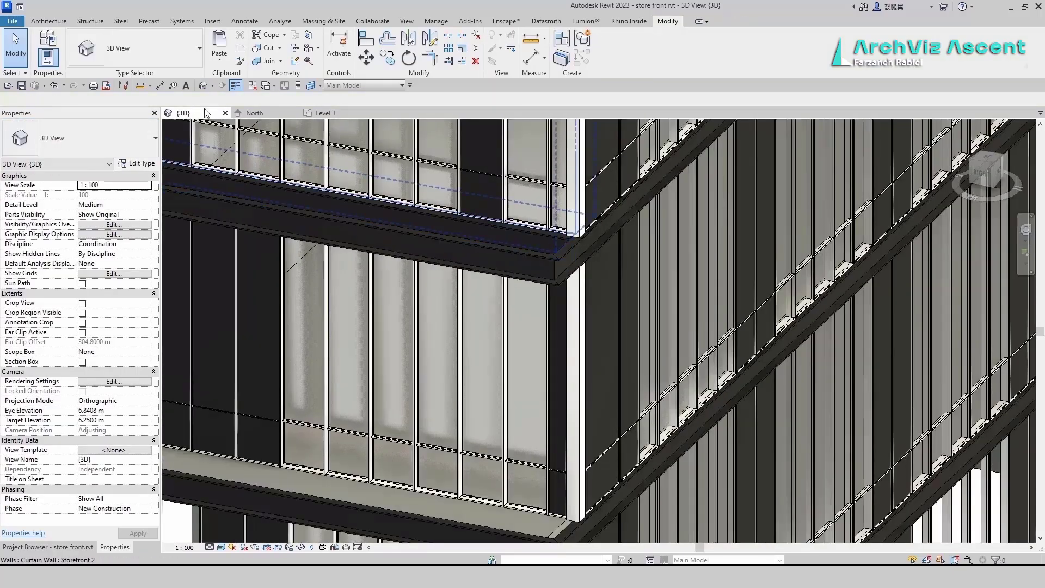
click(495, 250)
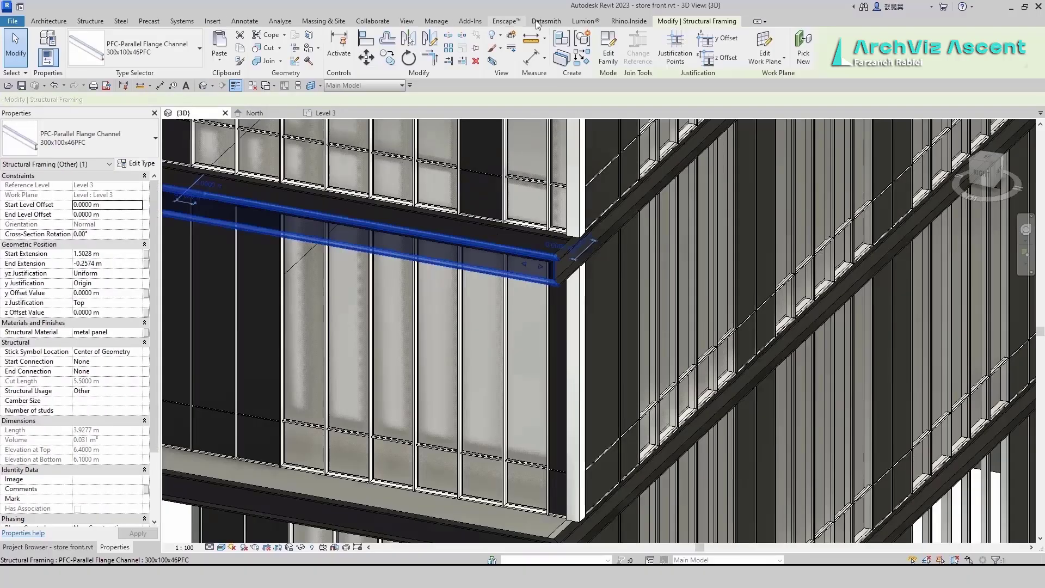
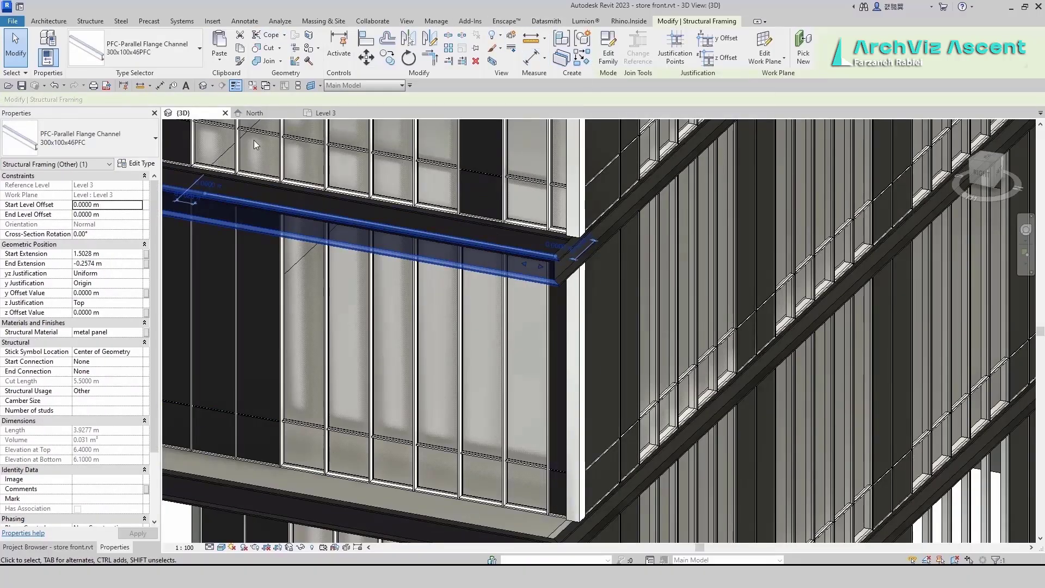
click(585, 58)
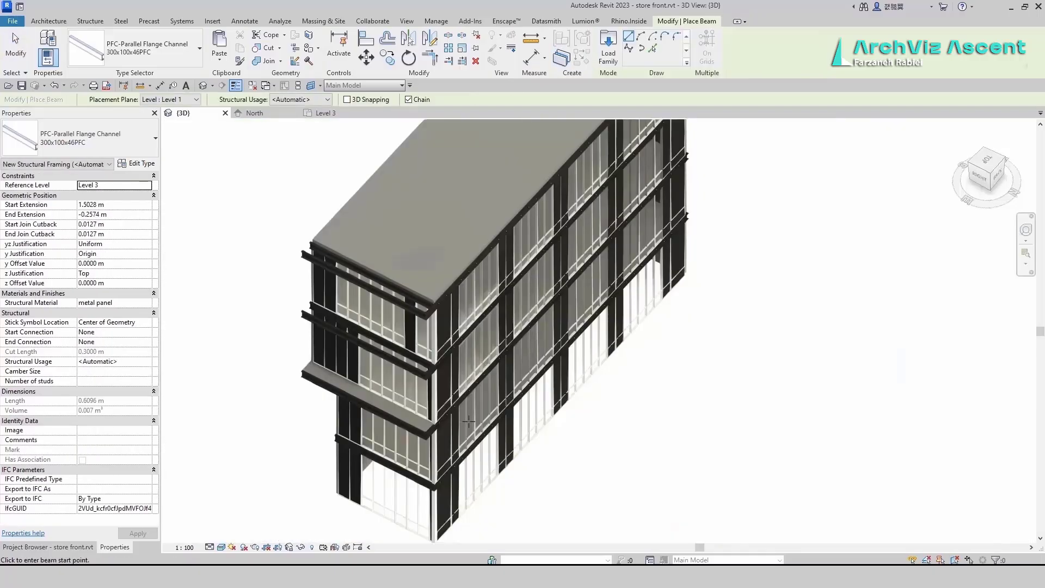
scroll(470, 421, up, 5)
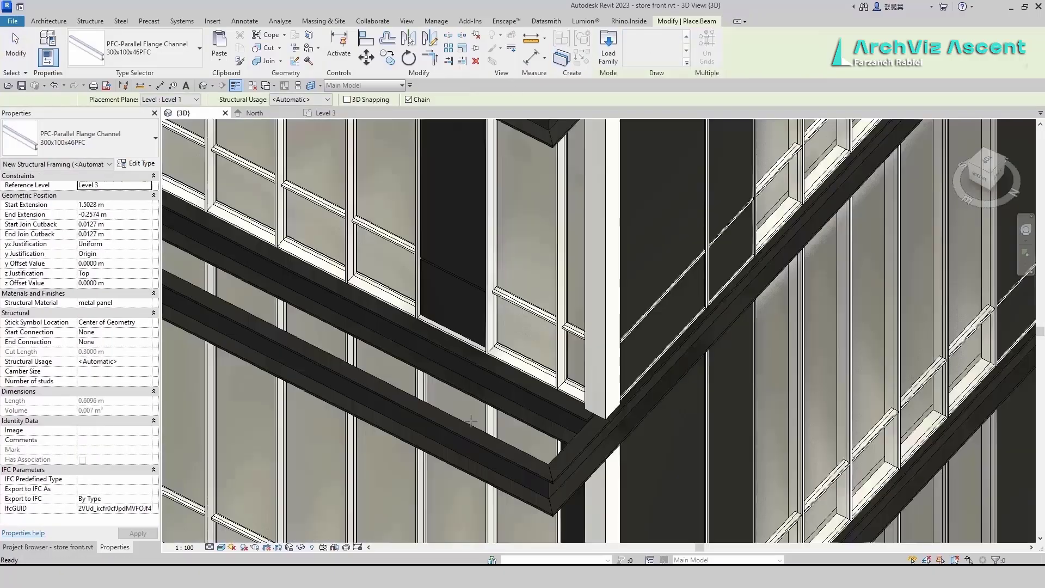
key(Escape)
key(Escape)
scroll(471, 421, down, 5)
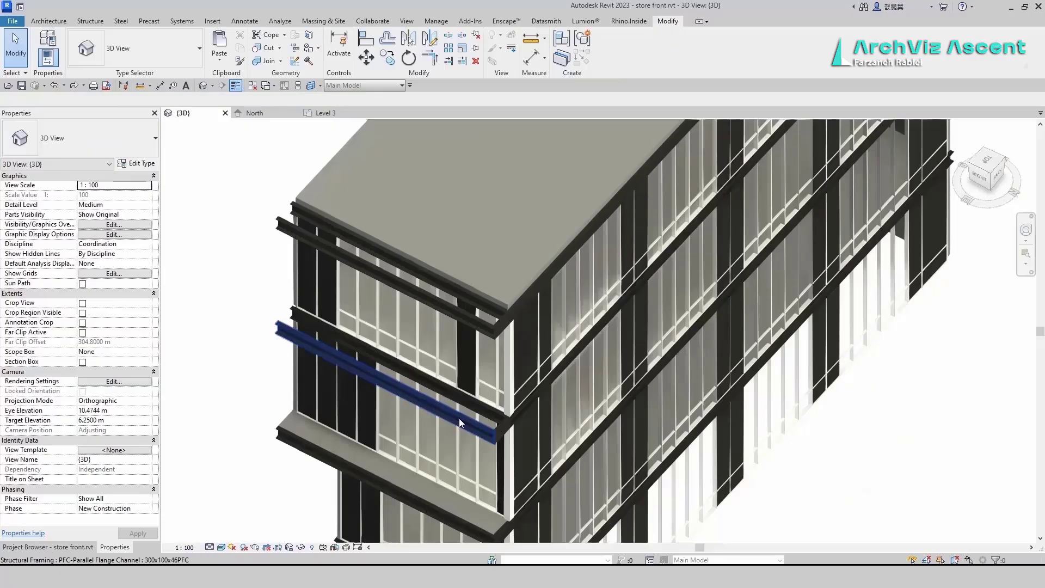
Temporarily isolate the two parallel short-side Level 3 channel beams and look at them from the top.
click(459, 418)
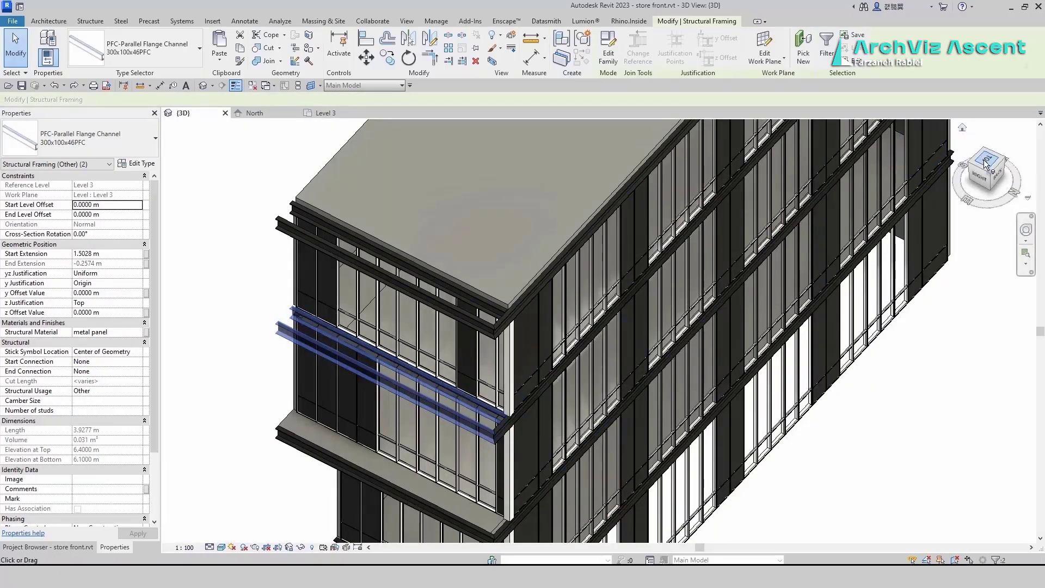
click(301, 548)
click(328, 510)
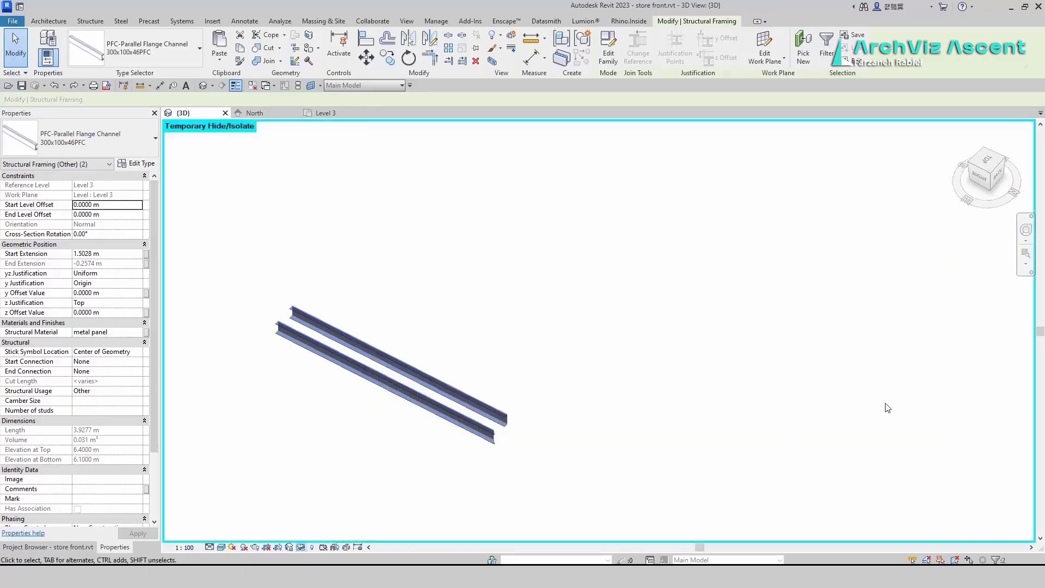
click(987, 162)
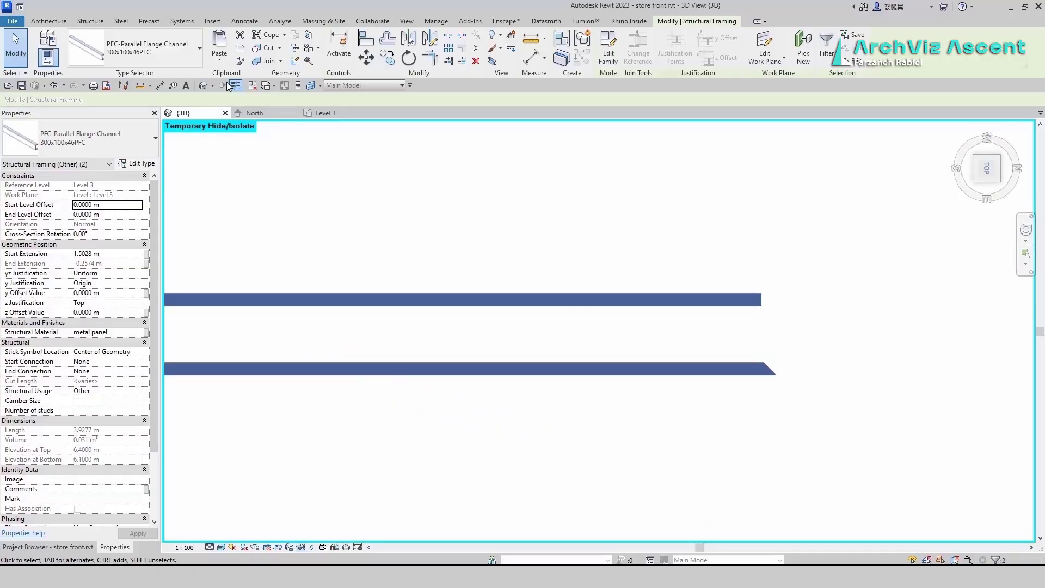
Create a similar 300x100x46PFC beam with reference level Level 3, drawn perpendicularly between the two parallel channel beams.
click(533, 168)
click(552, 304)
key(c)
key(s)
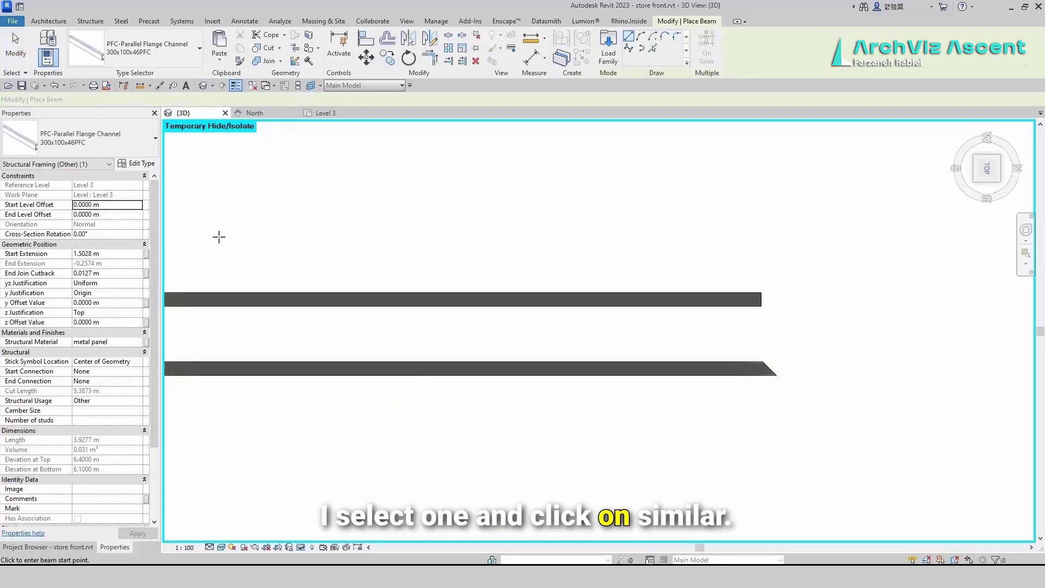
click(147, 185)
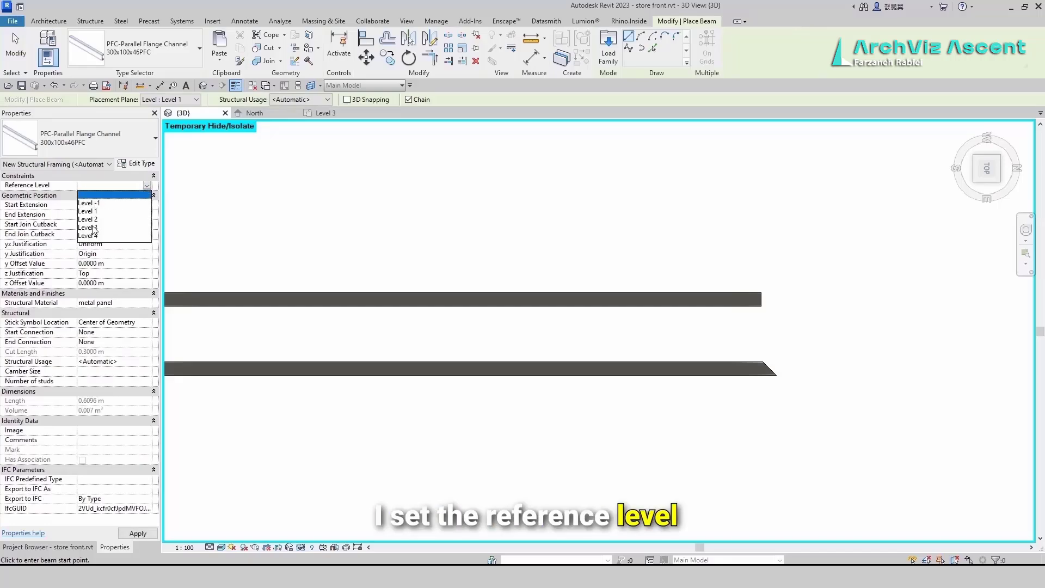
click(90, 227)
click(578, 328)
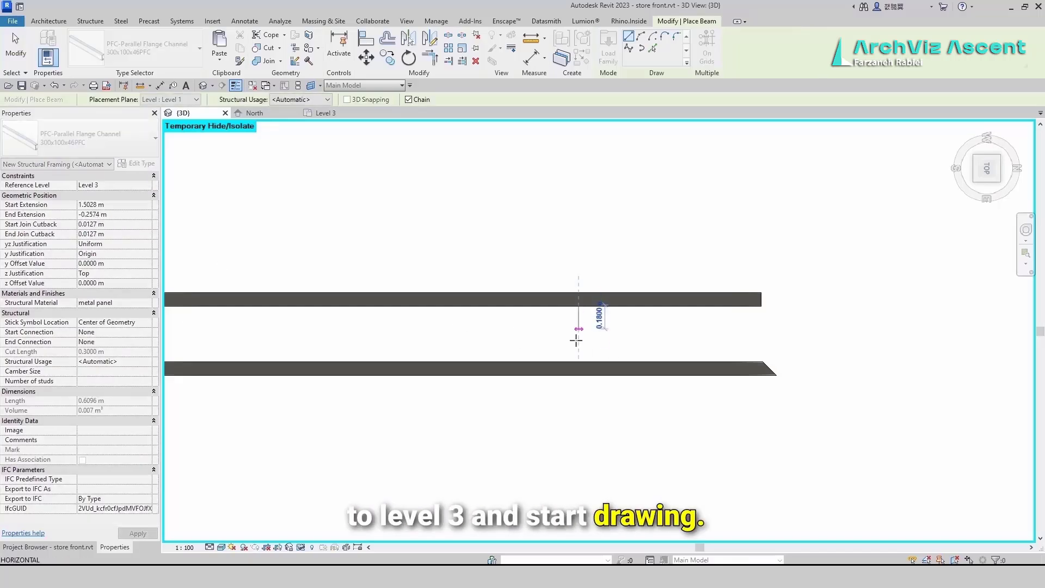
click(577, 363)
scroll(526, 384, down, 3)
key(Escape)
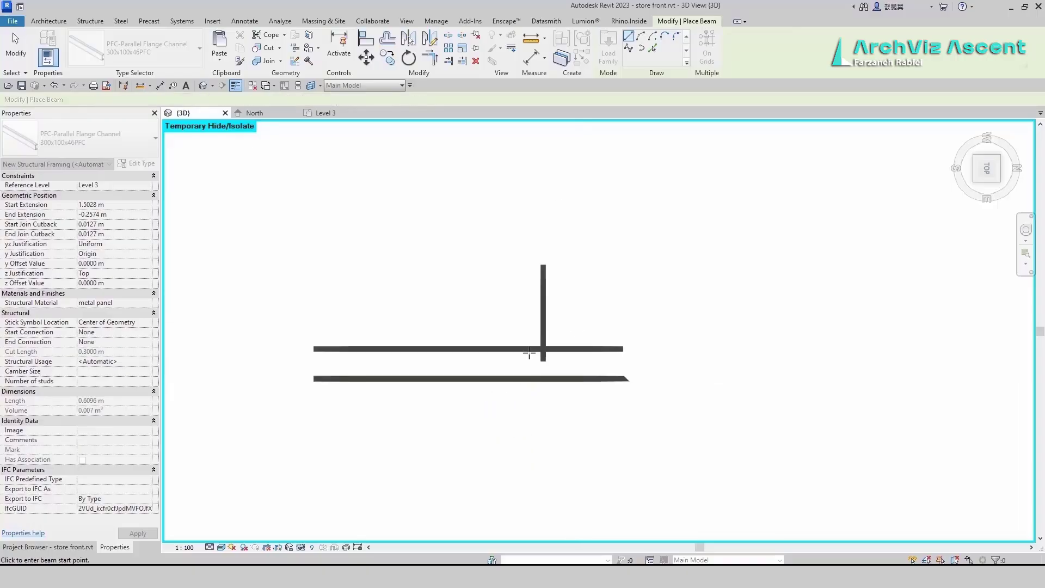
Adjust both ends of the new cross beam so it fits between the inner and outer channel beams.
key(Escape)
click(548, 371)
scroll(549, 371, up, 2)
drag(540, 362, 539, 384)
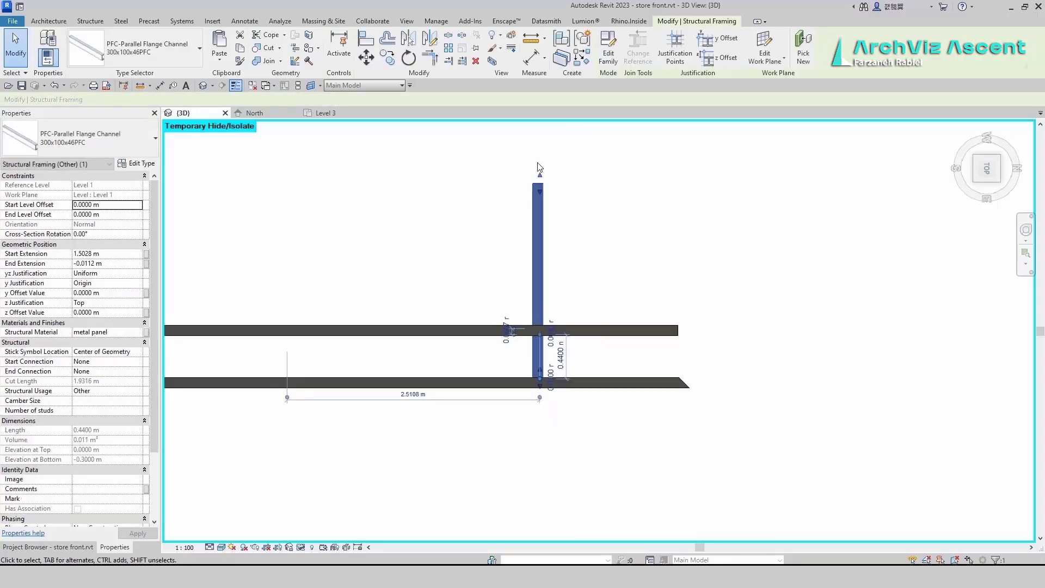
drag(542, 216, 543, 329)
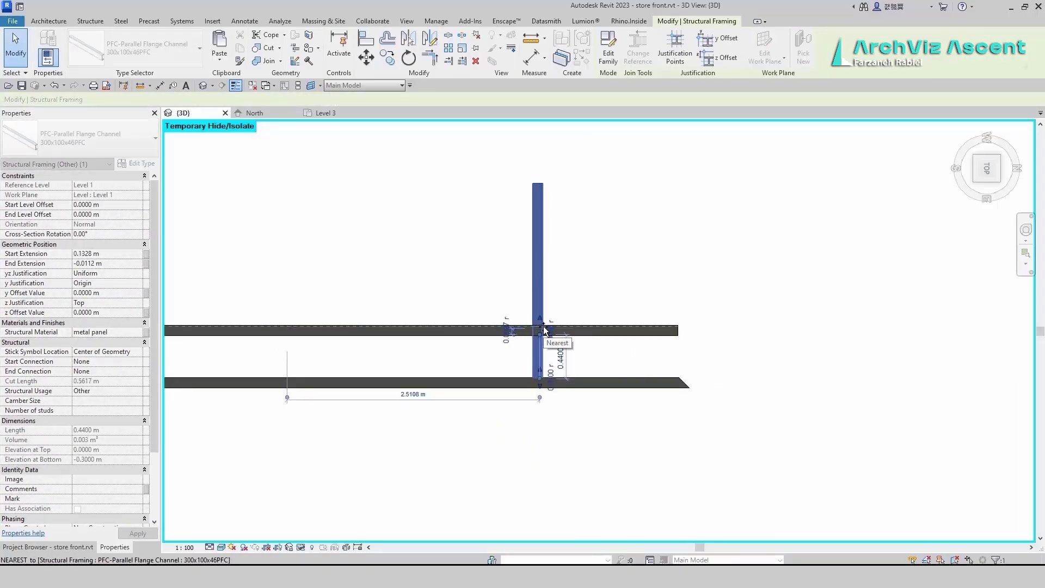
Add an aligned dimension between the inner channel beam's square end and the cross beam.
key(d)
key(i)
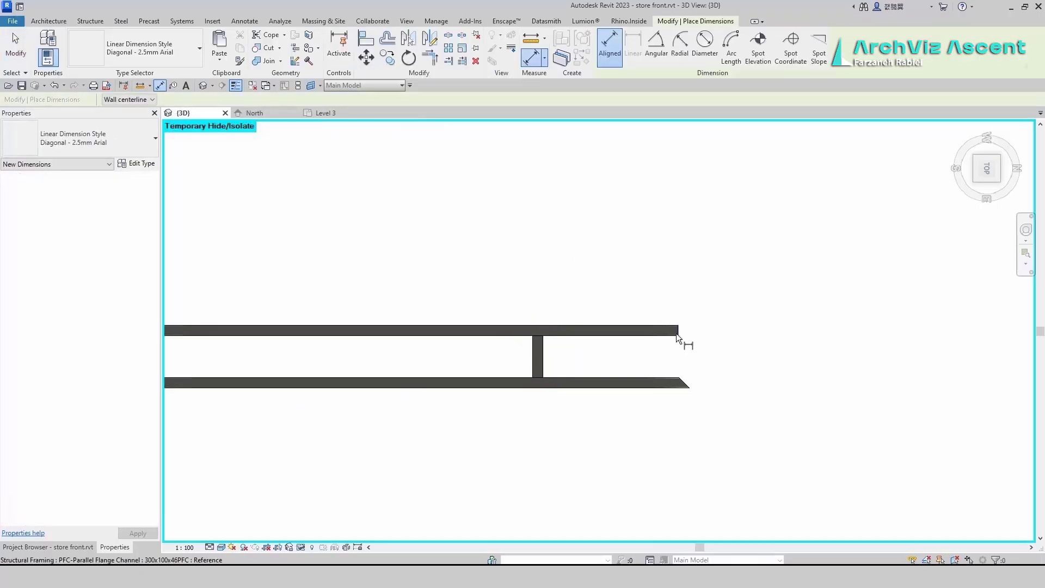
click(676, 333)
click(544, 346)
click(553, 282)
key(Escape)
key(Escape)
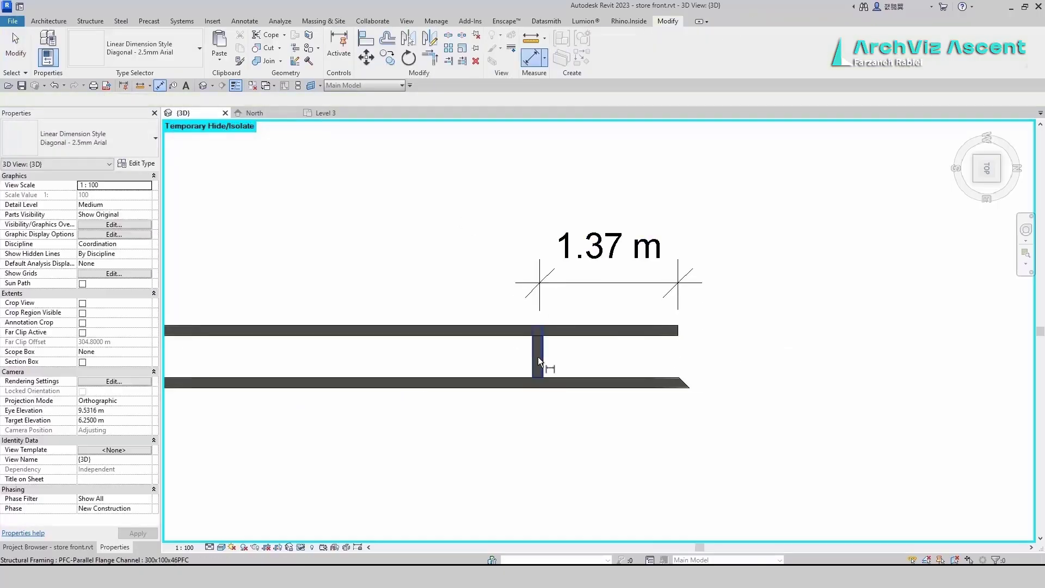
Set the cross beam's distance from the inner channel beam's end to 1.2 m and delete the dimension.
click(538, 358)
click(609, 263)
text(1)
key(Return)
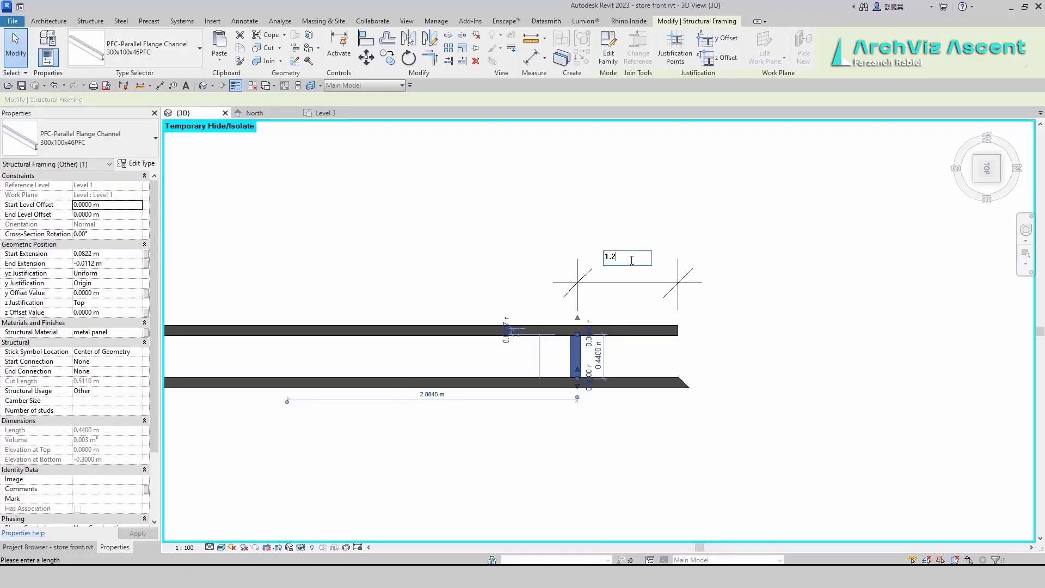
key(Return)
click(601, 211)
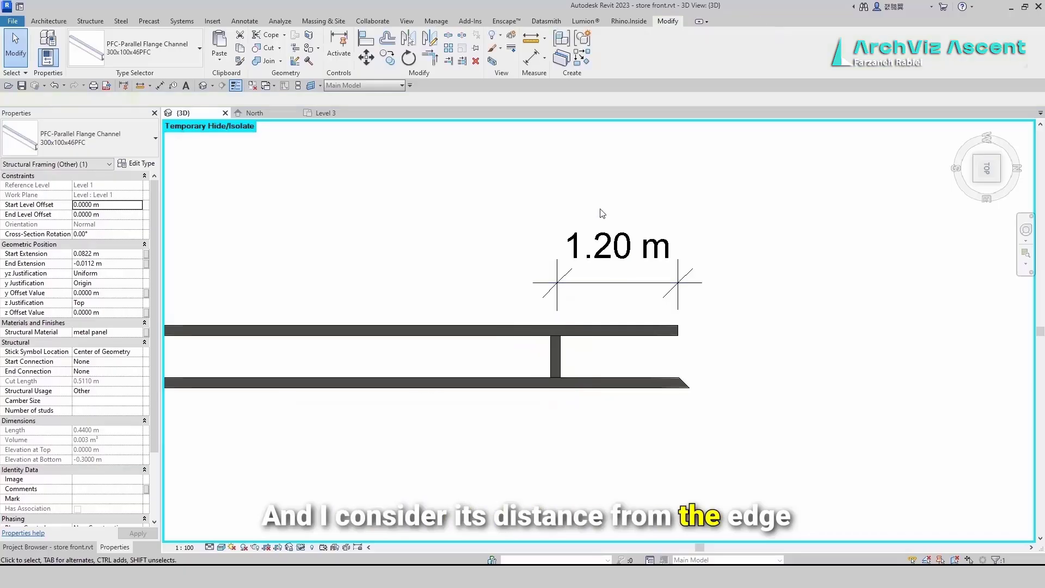
click(605, 283)
key(Delete)
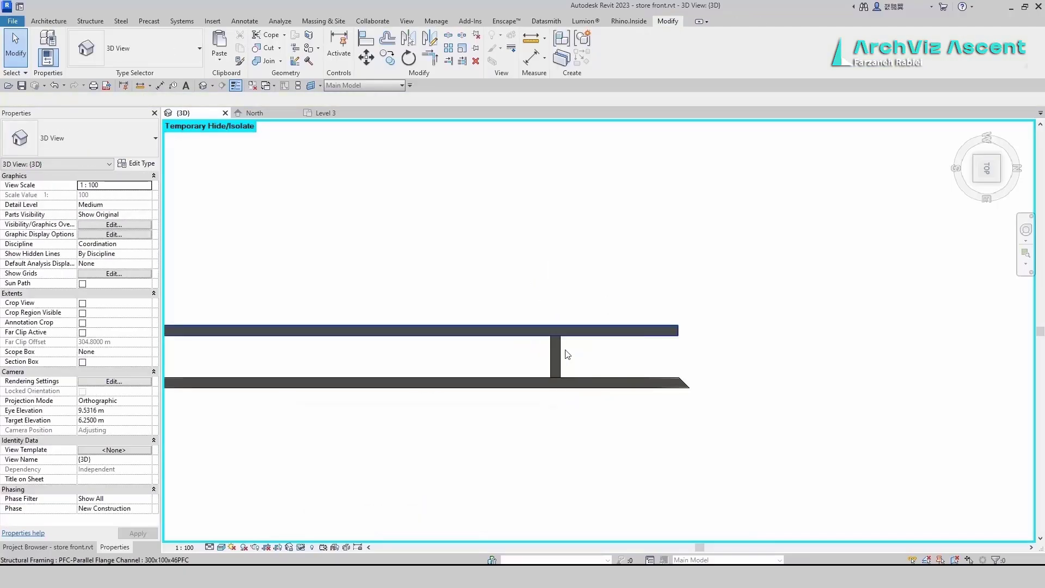
Copy the short cross channel four times along the frame at 1 m spacing, and shift the last copy flush with the frame's end.
click(555, 354)
click(387, 57)
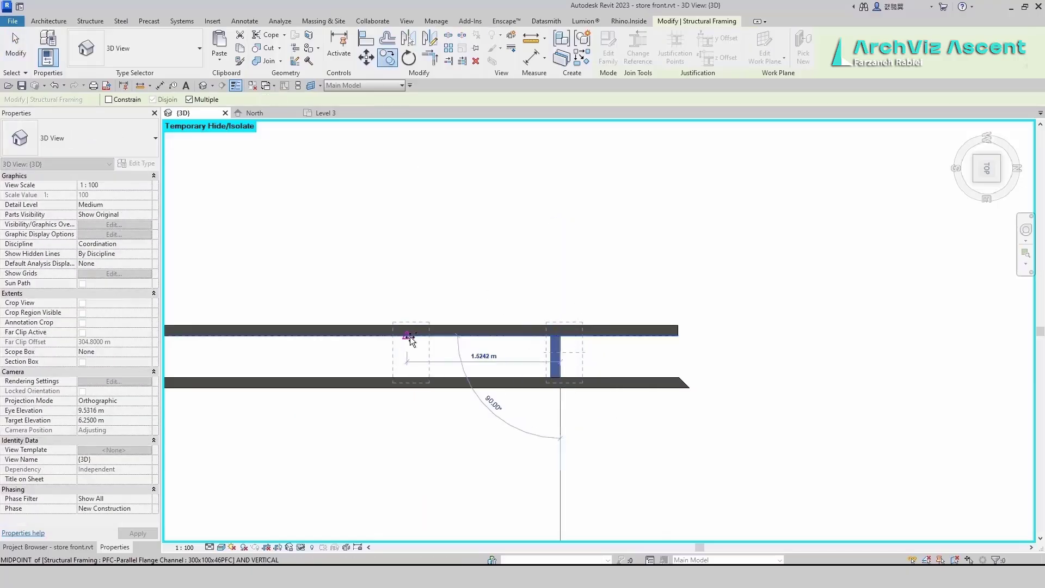
text(1)
key(Return)
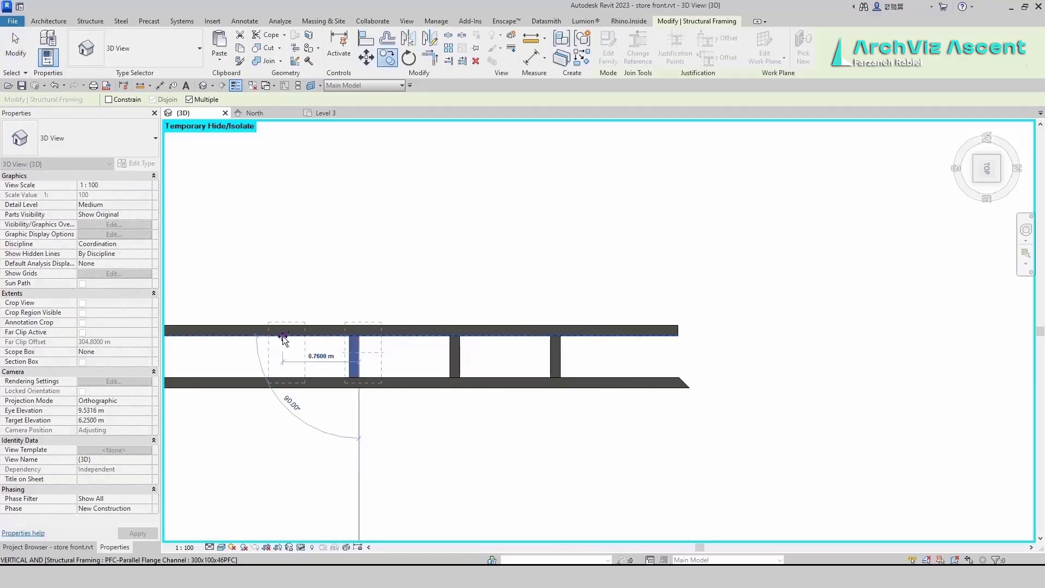
middle_drag(283, 338, 471, 349)
key(Return)
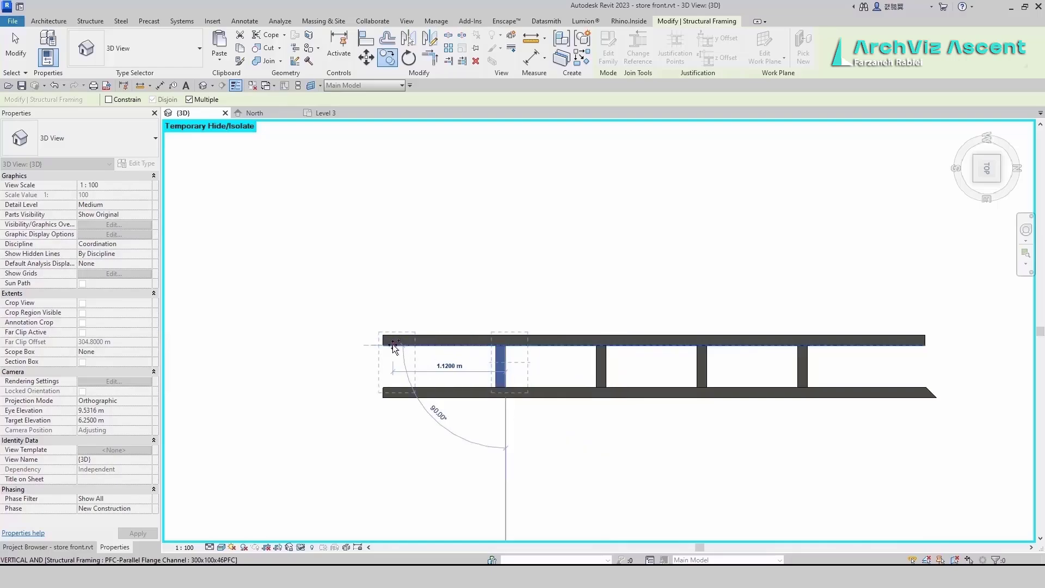
key(Return)
key(Escape)
key(Escape)
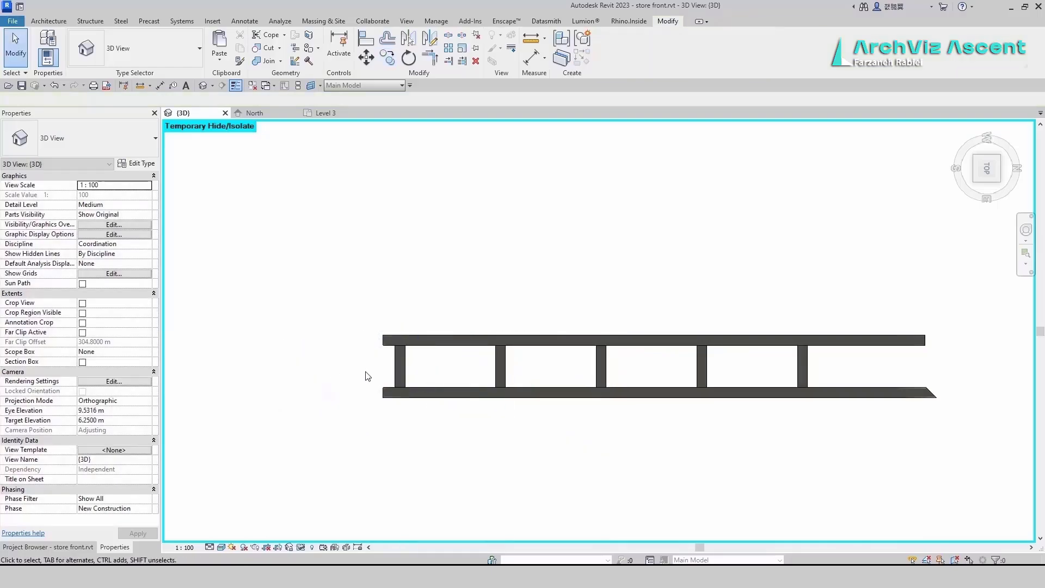
click(407, 375)
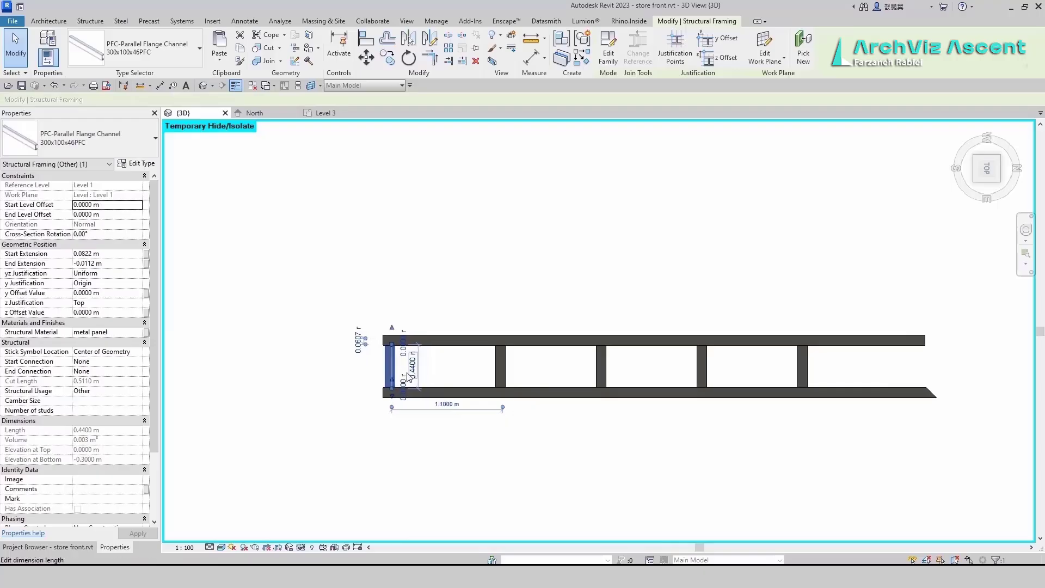
click(326, 489)
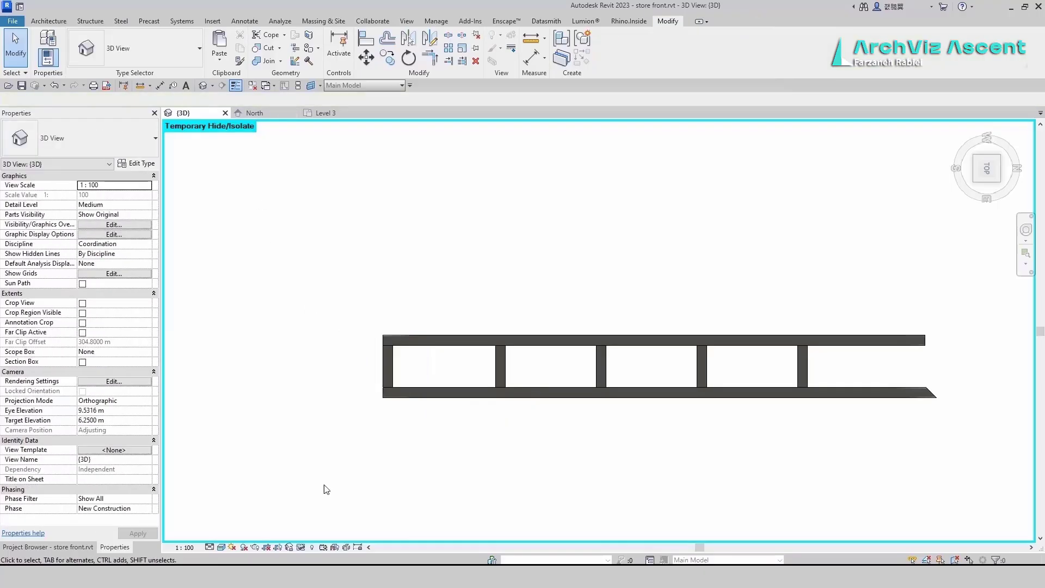
Reset the temporary hide/isolate and view the whole building with the five cross channels.
click(311, 547)
click(349, 535)
shift+middle_drag(287, 322, 374, 343)
scroll(373, 342, down, 2)
scroll(468, 471, up, 5)
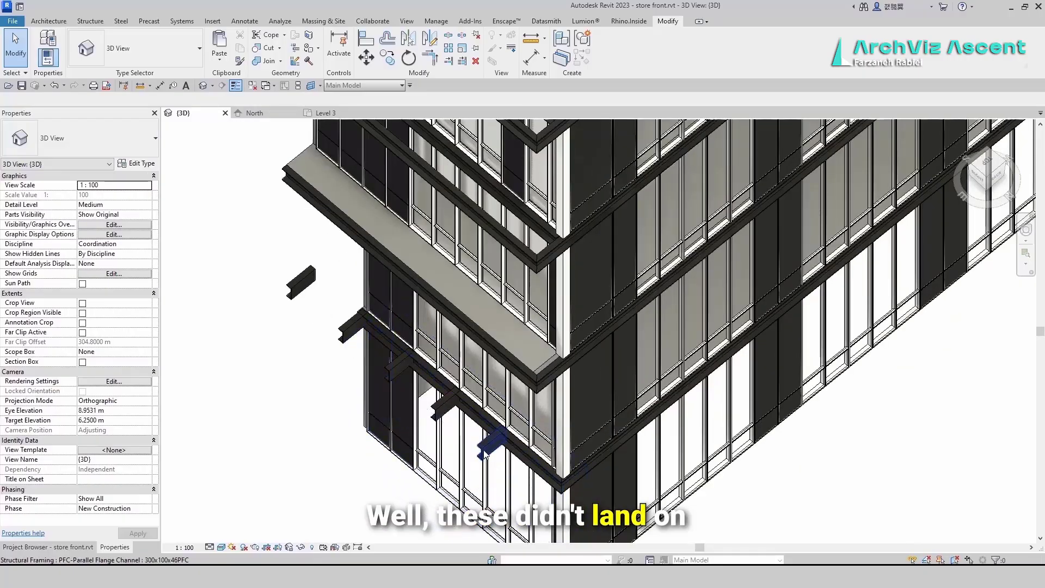
Move the five cross channels without constraint from Level 1 up to the corner of the Level 3 beam frame.
click(486, 449)
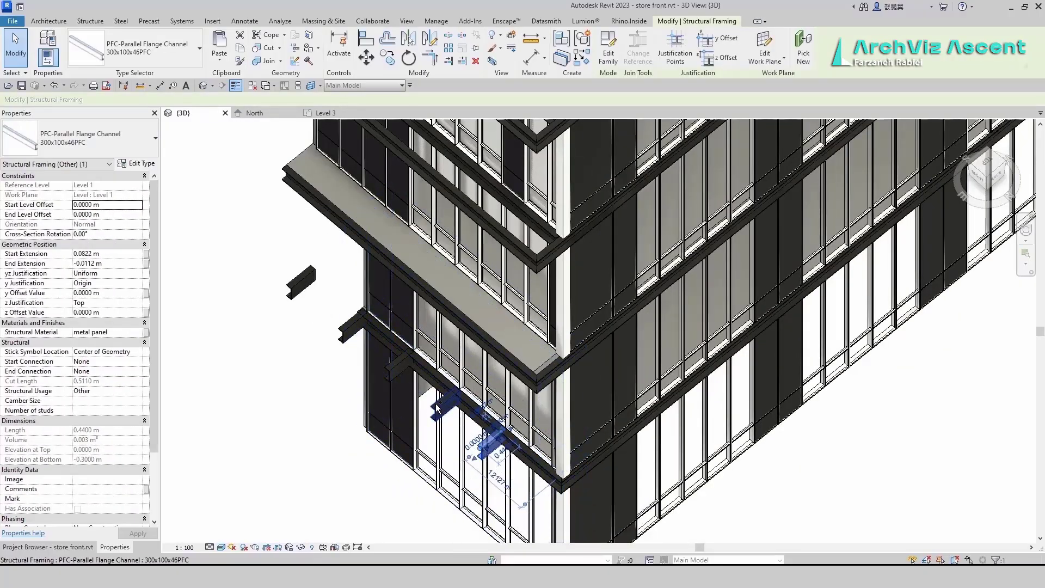
ctrl+click(444, 406)
ctrl+click(399, 366)
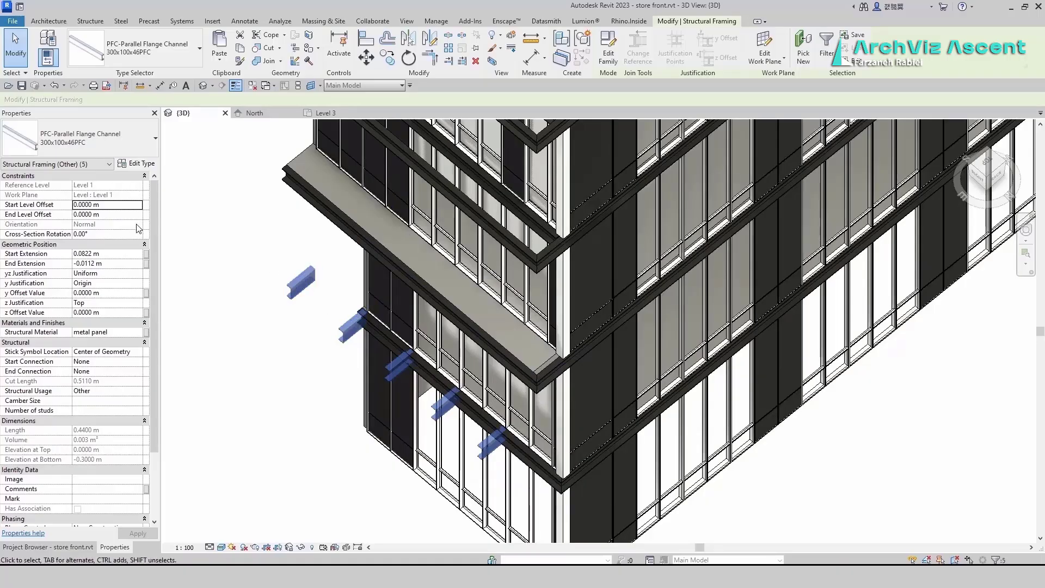
click(978, 175)
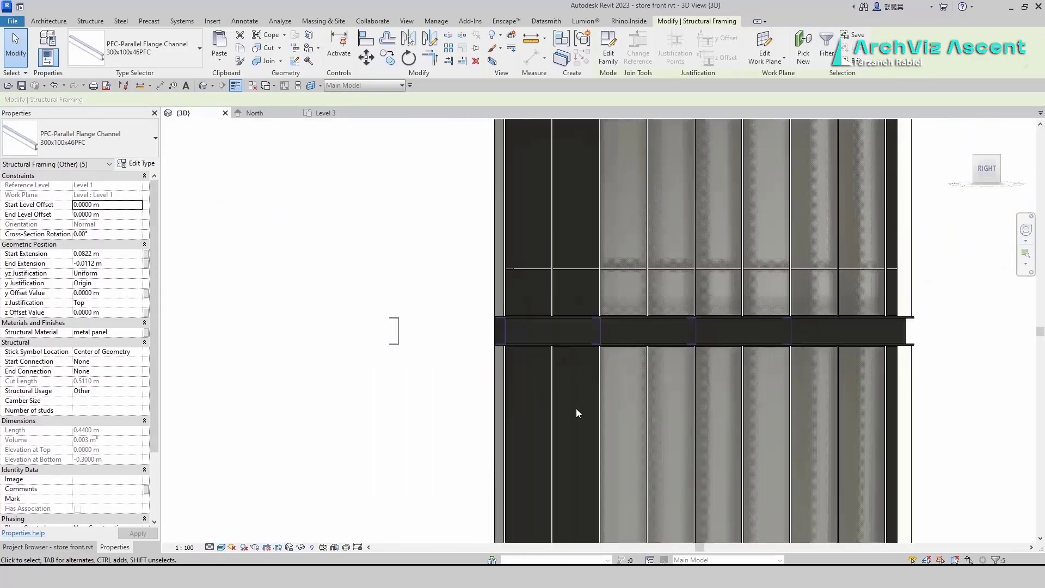
scroll(463, 418, down, 4)
scroll(464, 420, down, 2)
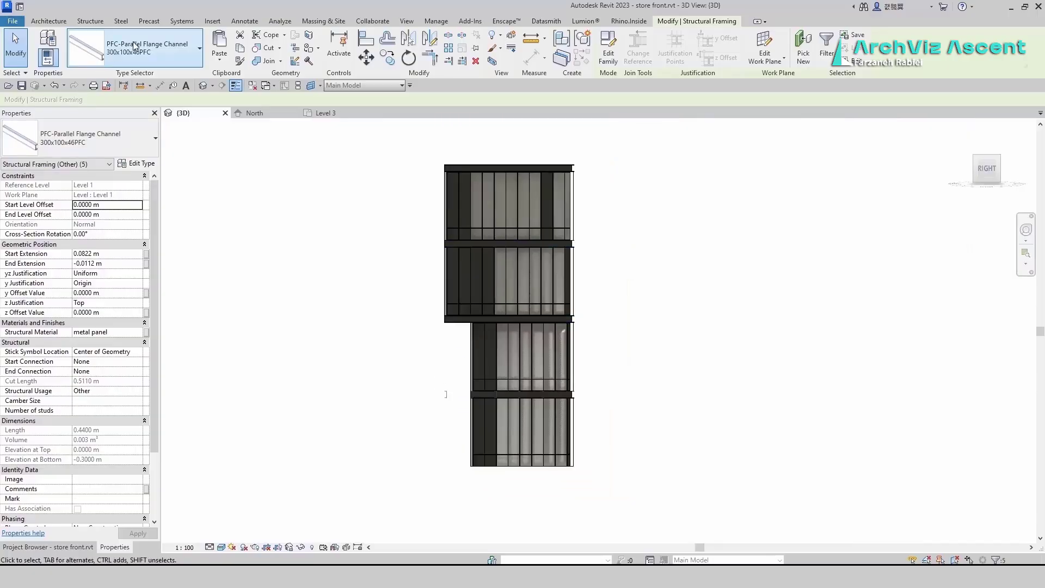
click(367, 57)
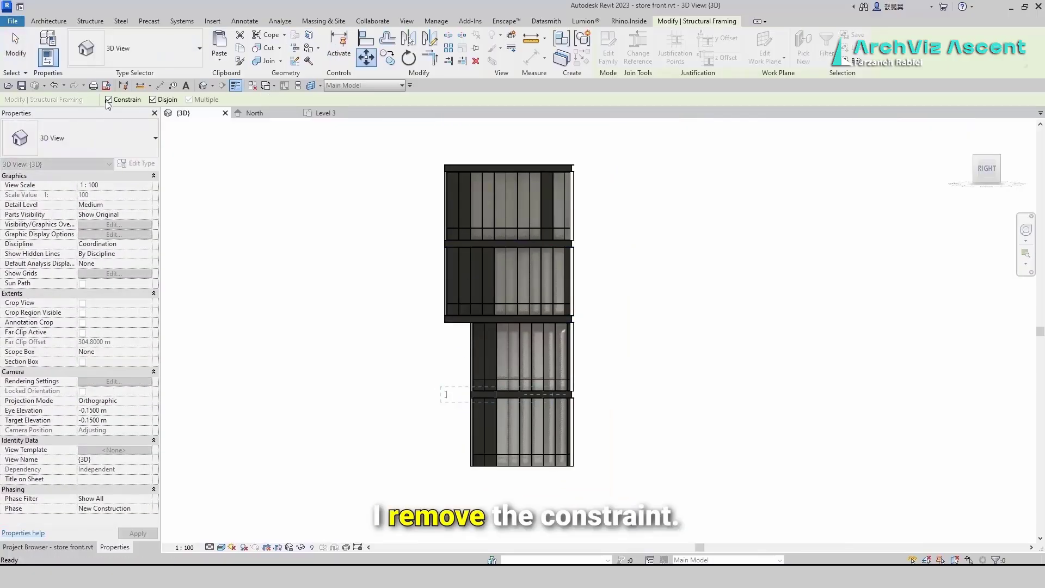
scroll(433, 380, up, 2)
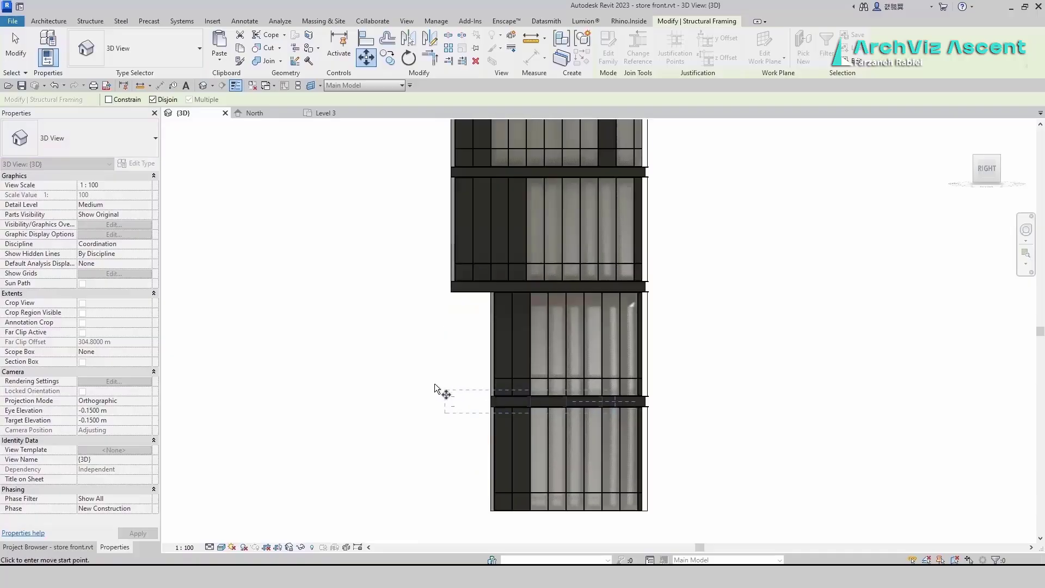
scroll(445, 397, up, 3)
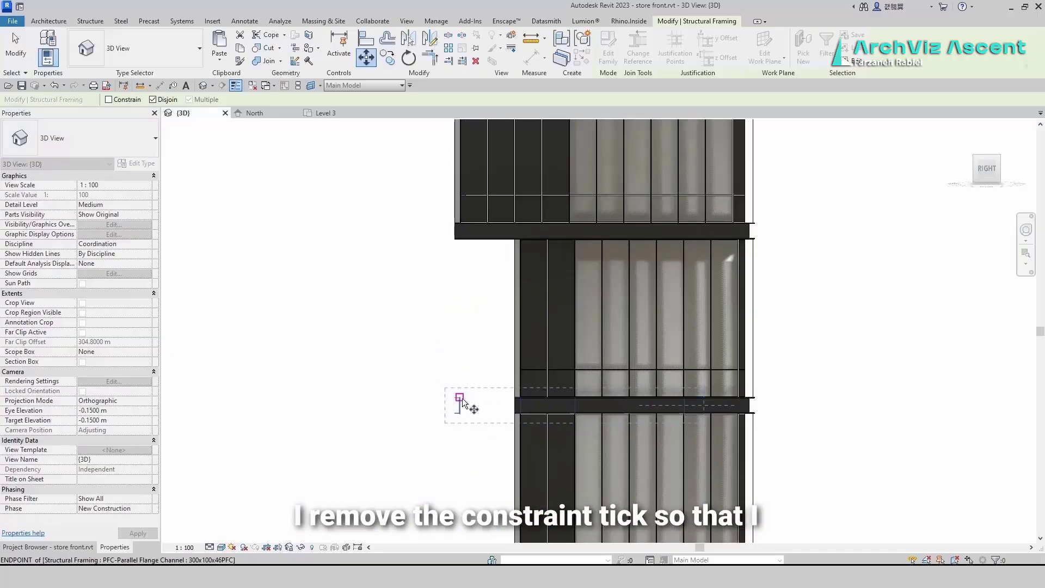
click(462, 398)
middle_drag(475, 221, 442, 462)
scroll(425, 294, up, 3)
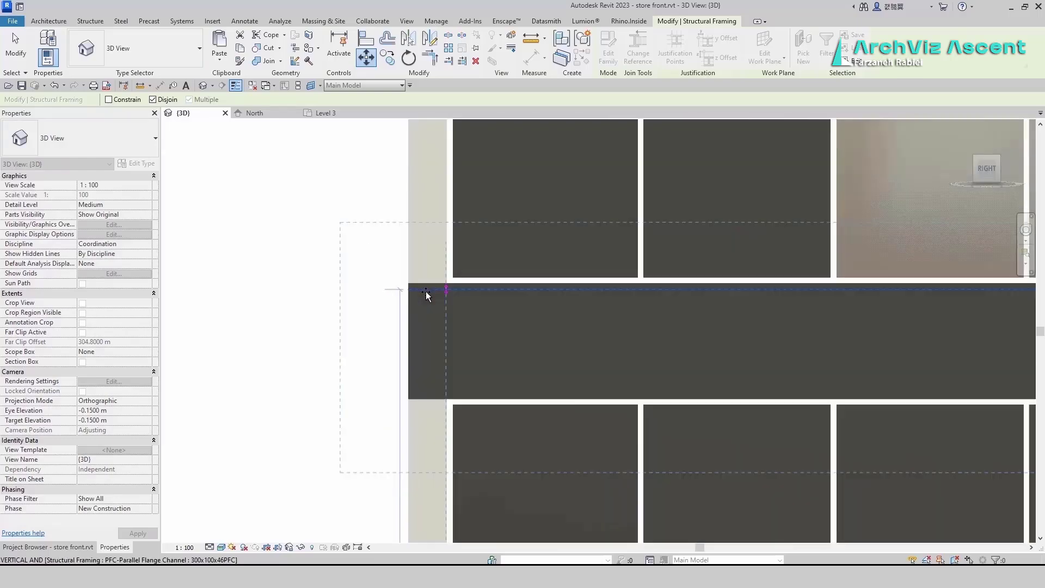
click(450, 283)
scroll(336, 349, down, 9)
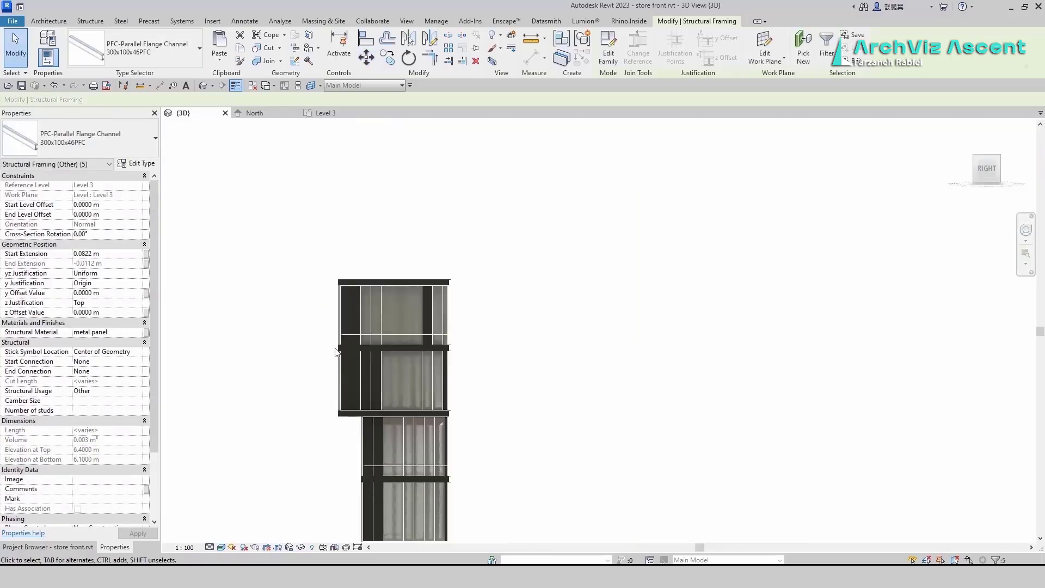
Select the cross channel nearest the building corner in the Level 3 frame and show the side view in wireframe.
shift+middle_drag(473, 436, 327, 488)
click(313, 454)
scroll(413, 352, up, 12)
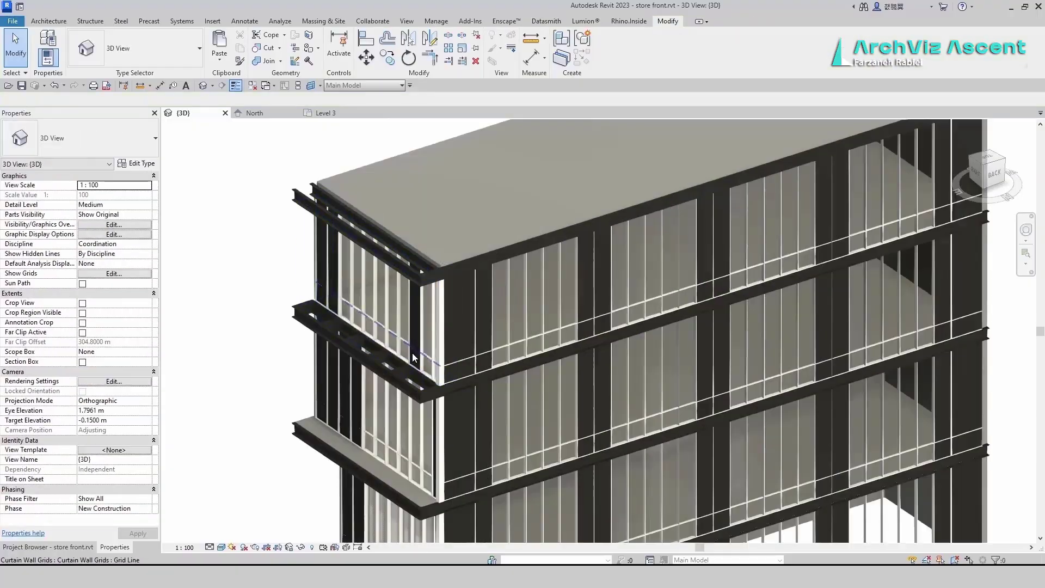
click(537, 450)
scroll(710, 335, up, 5)
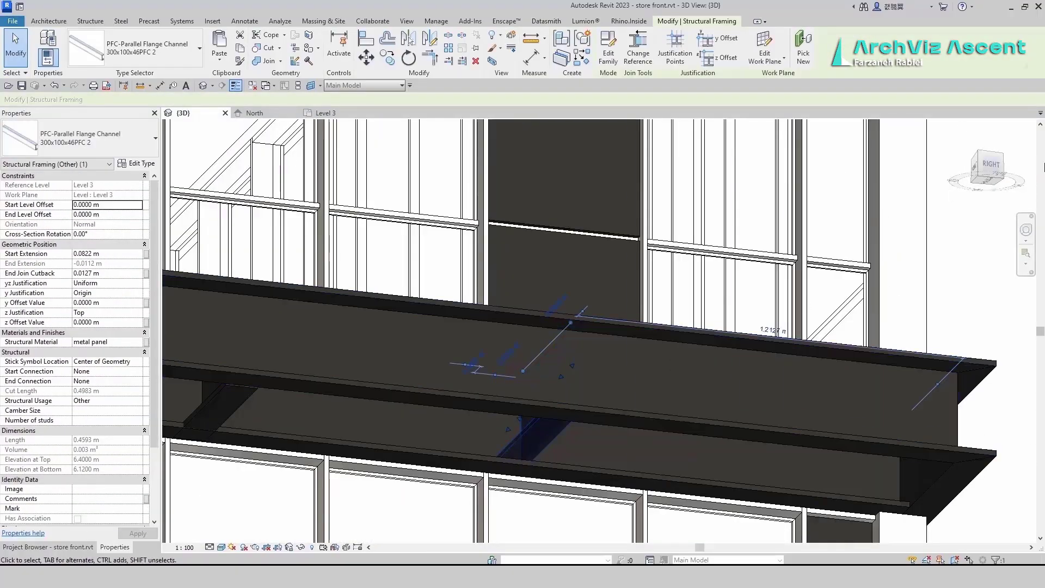
click(221, 547)
click(236, 496)
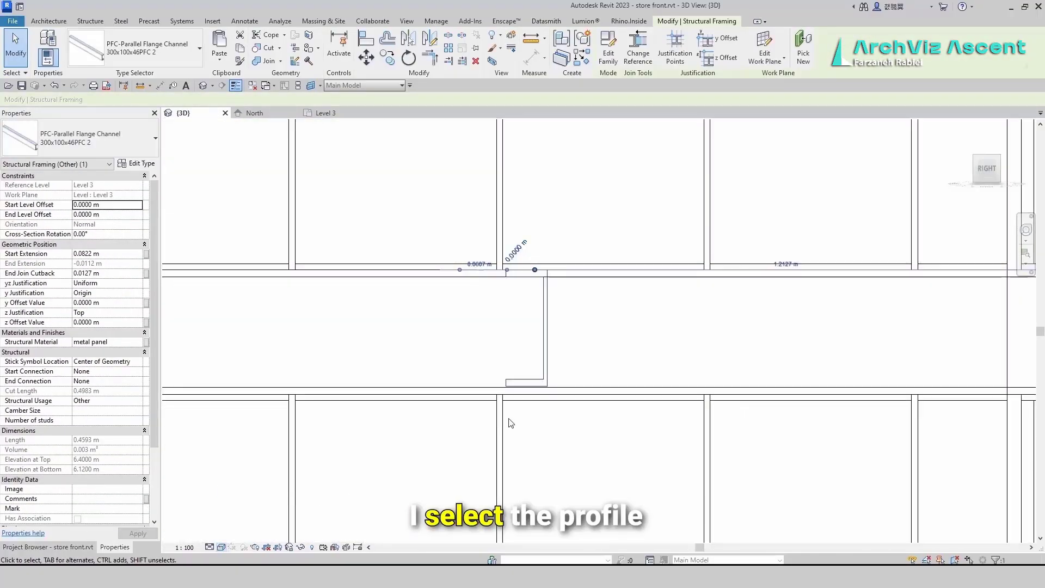
Lower the selected cross channel so its bottom edge meets the beam's lower flange.
click(507, 419)
scroll(508, 300, up, 2)
click(578, 361)
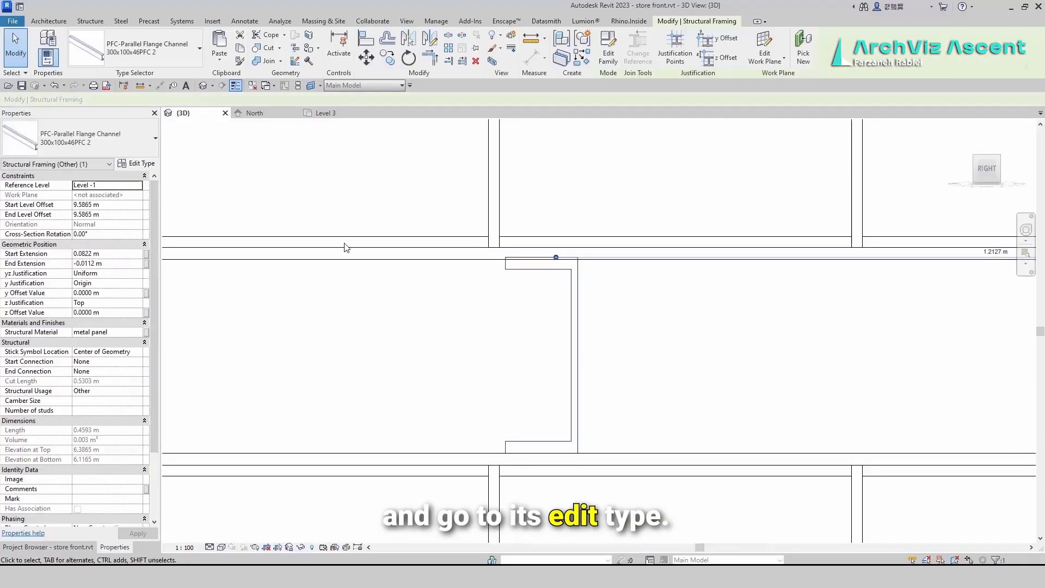
Set the h dimension of the 300x100x46PFC 2 channel type to 0.265 m.
click(136, 163)
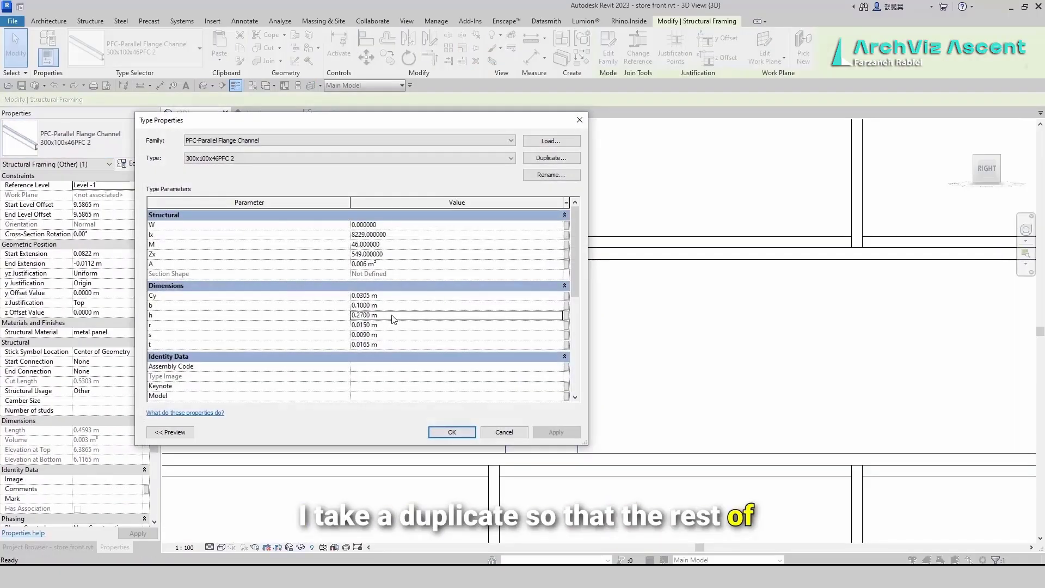
click(387, 319)
drag(363, 314, 362, 314)
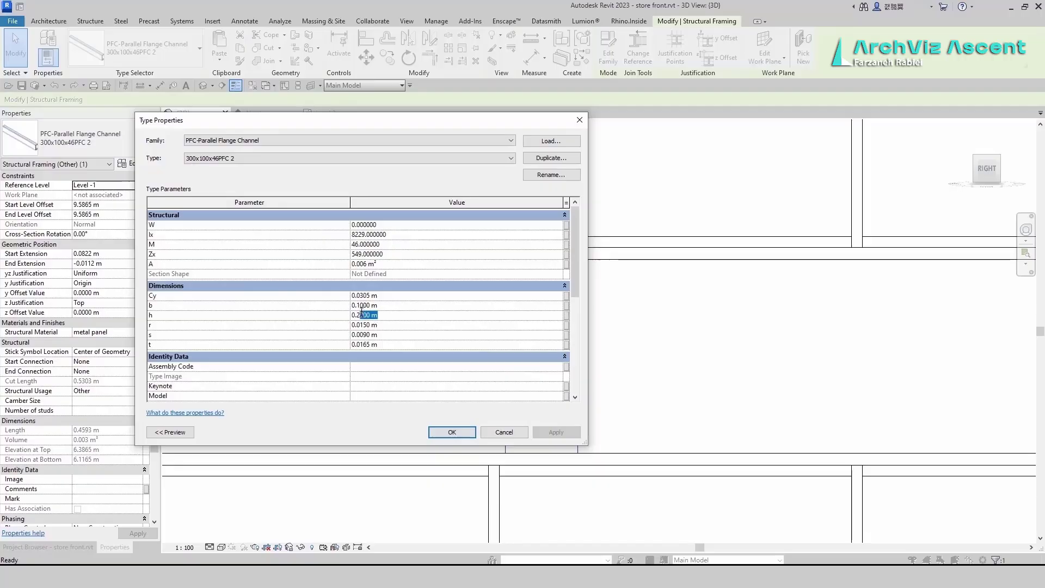
text(6)
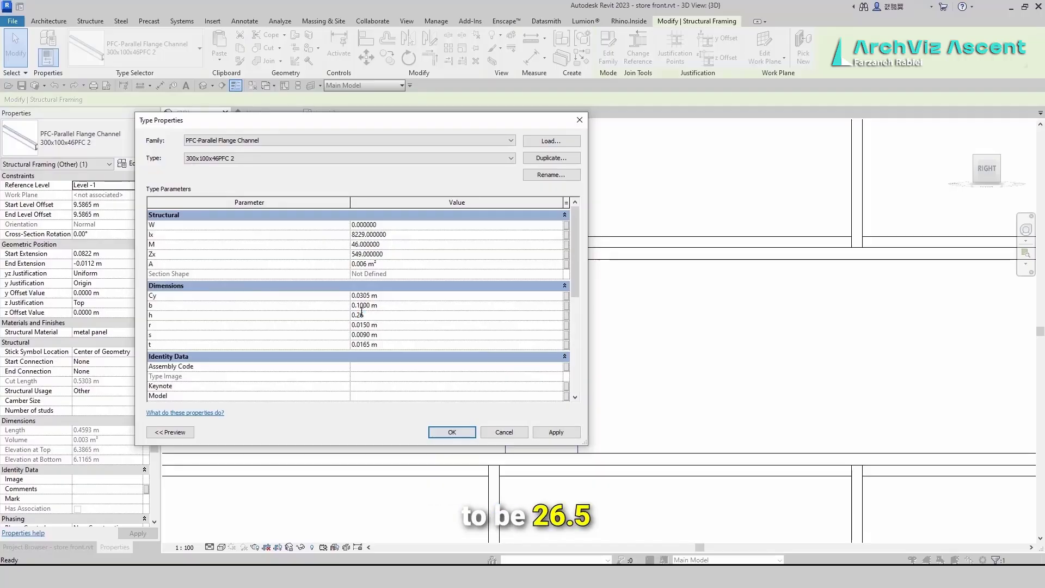
click(449, 430)
Move the shortened cross channel without constraint from its bottom corner straight down onto the lower flange line.
scroll(576, 448, up, 3)
key(m)
key(v)
click(580, 456)
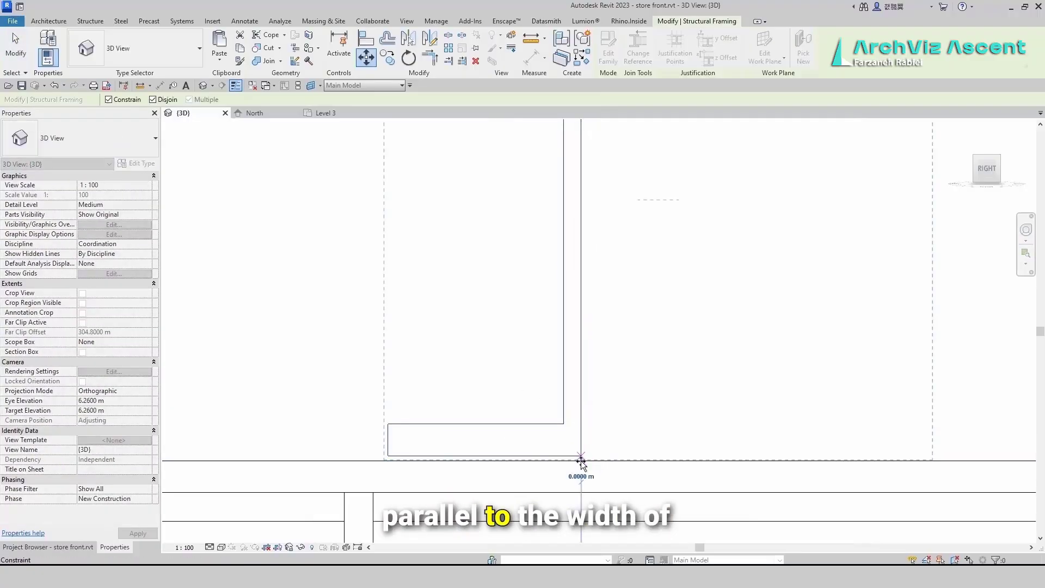
scroll(580, 462, up, 5)
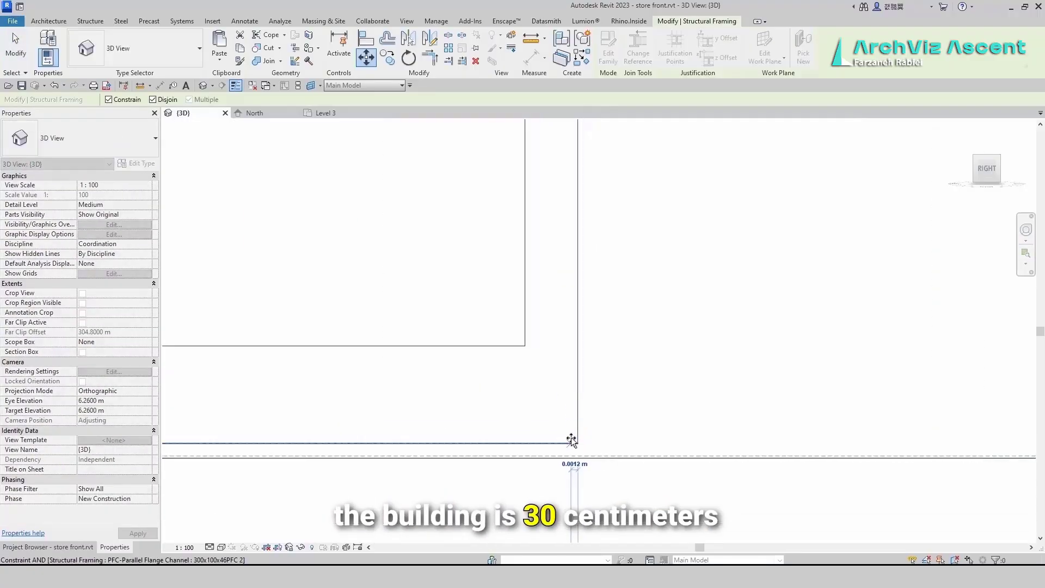
click(108, 100)
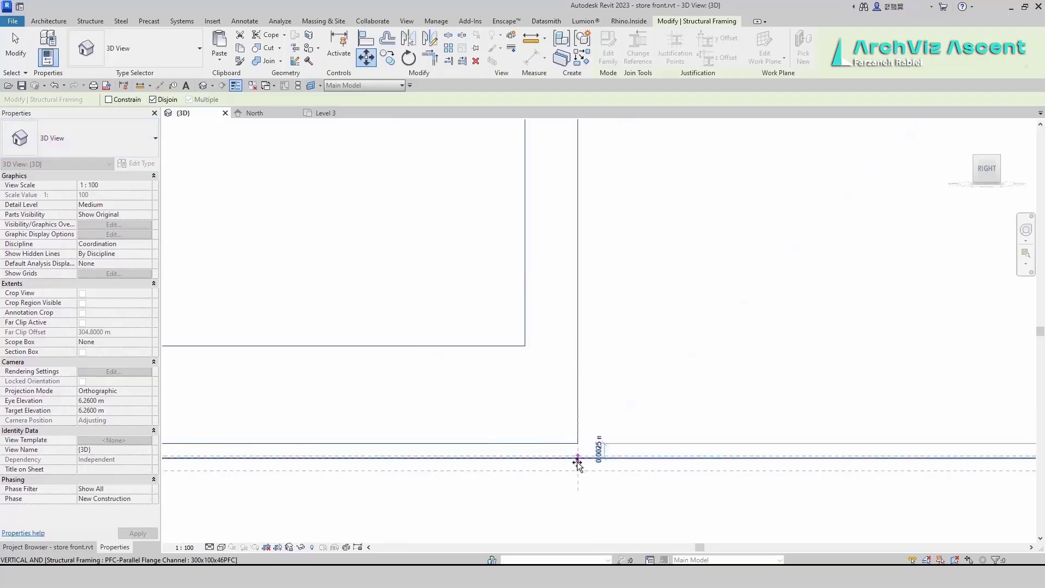
click(577, 462)
scroll(510, 407, down, 4)
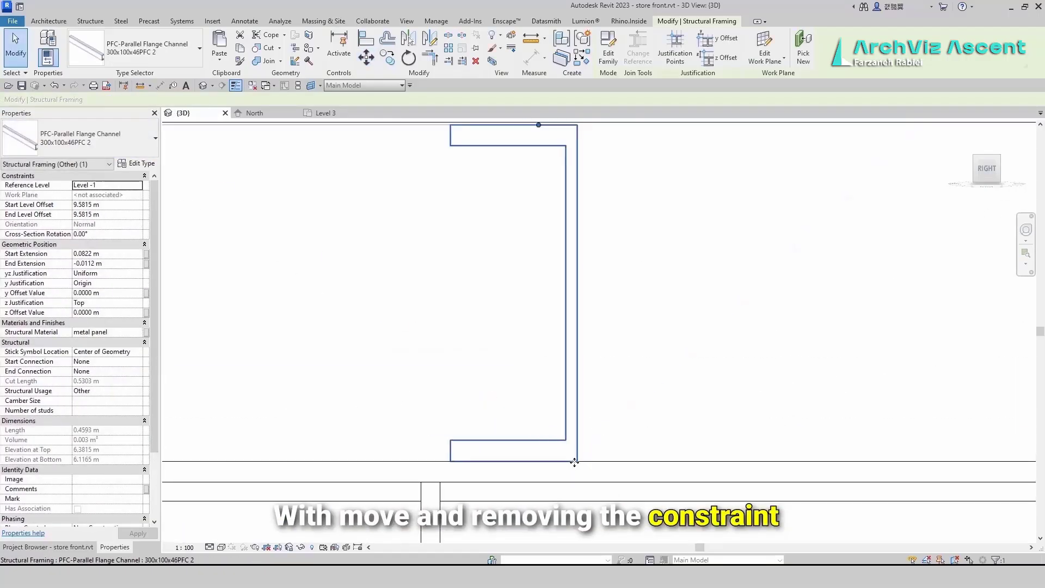
click(509, 407)
scroll(544, 411, down, 2)
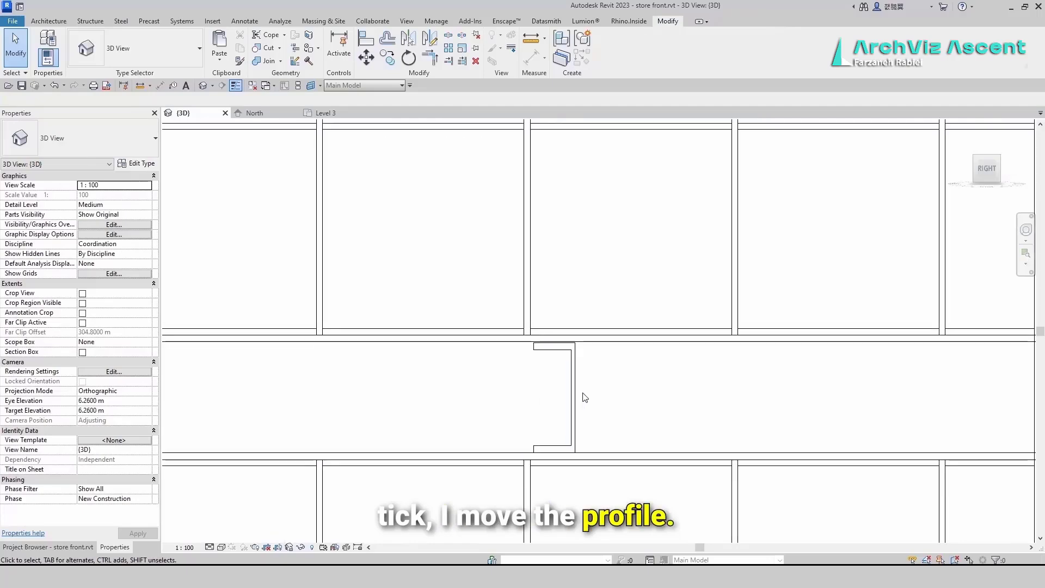
Match the adjusted cross channel's type onto the other cross channels in the Level 3 frame.
scroll(599, 419, down, 4)
click(588, 422)
scroll(553, 431, up, 3)
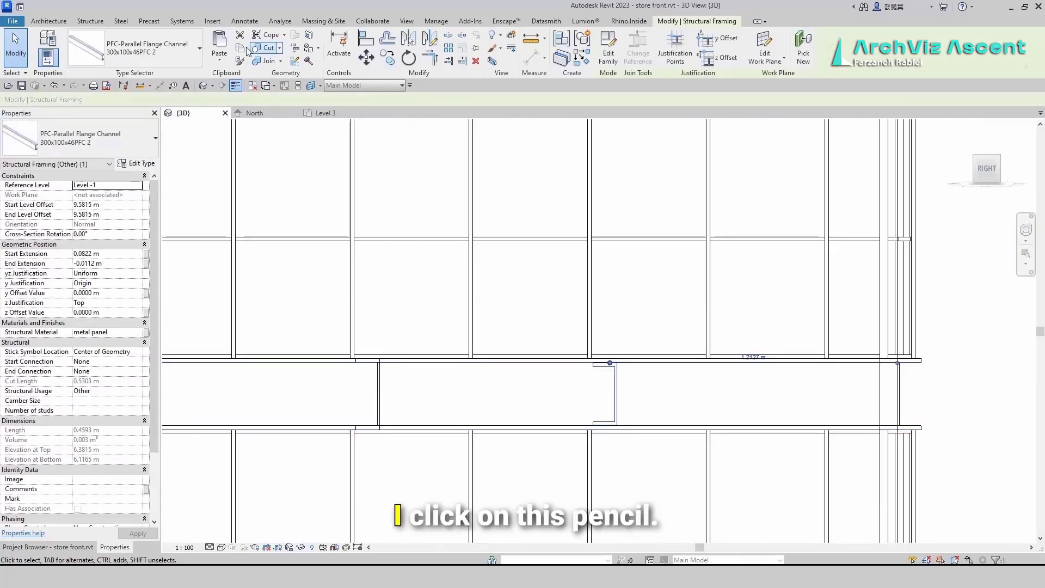
click(240, 61)
click(616, 404)
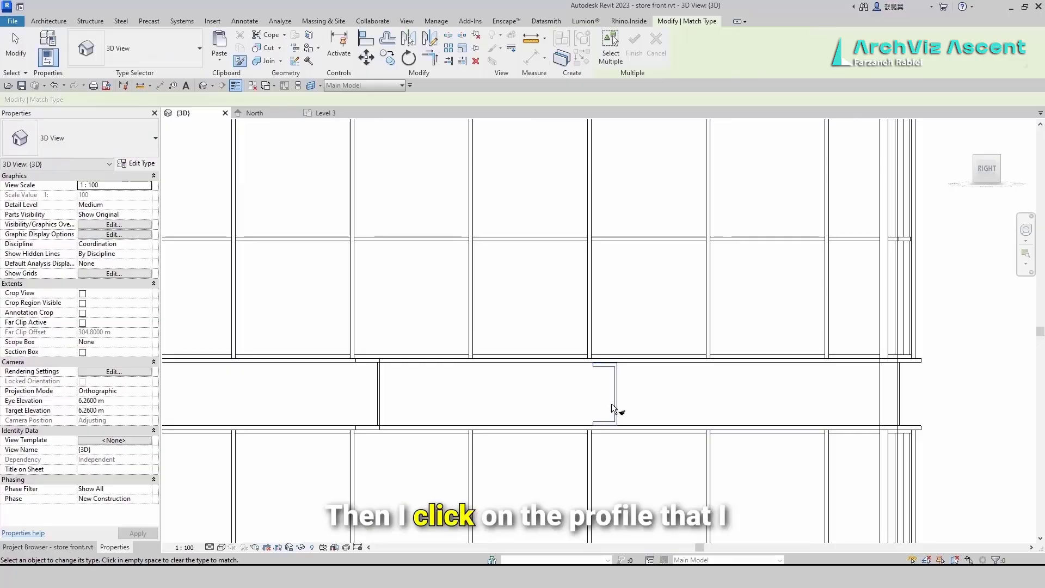
click(376, 403)
scroll(493, 400, down, 2)
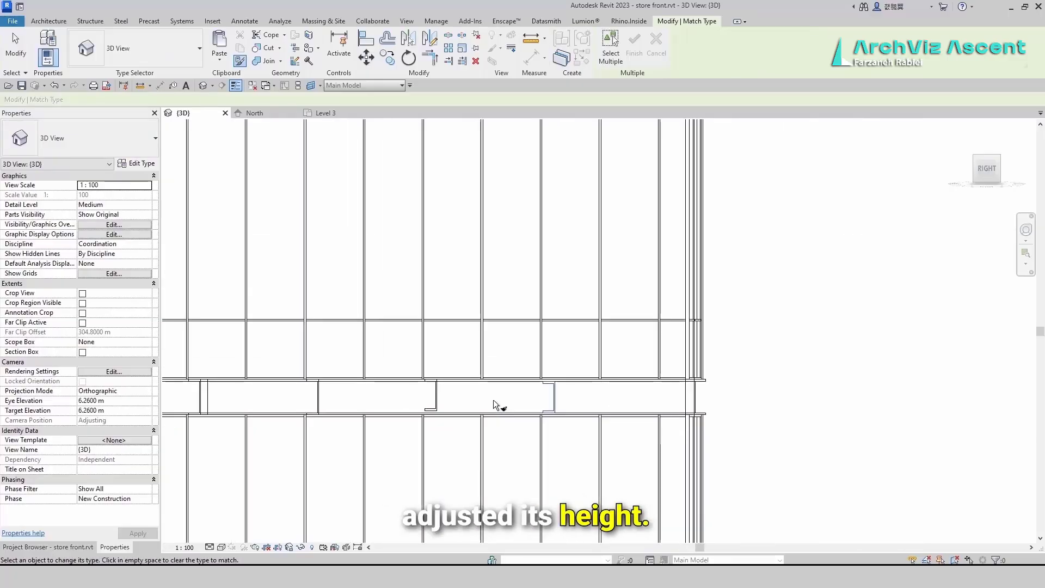
click(317, 393)
middle_drag(291, 403, 339, 394)
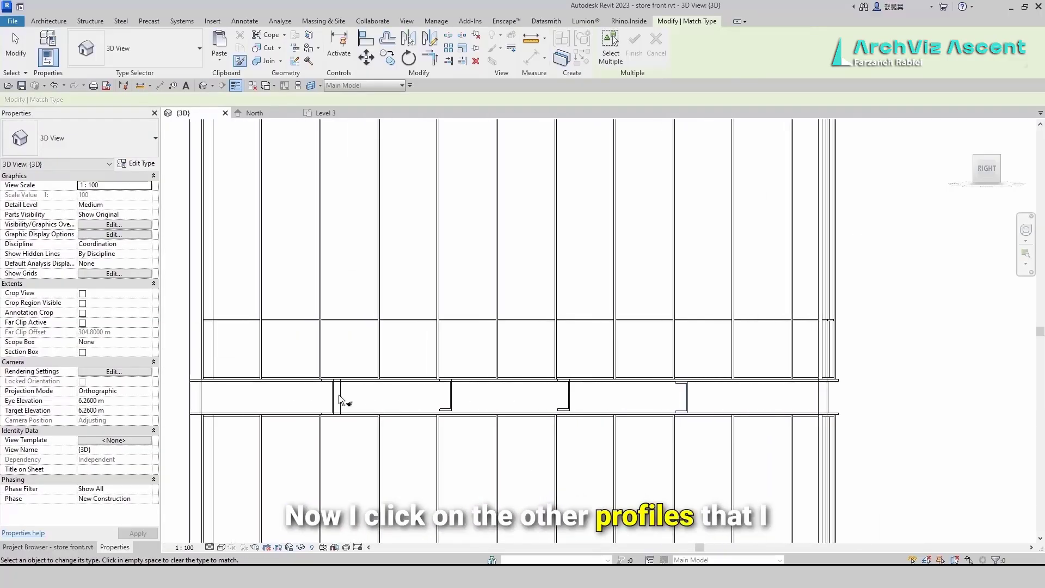
click(333, 396)
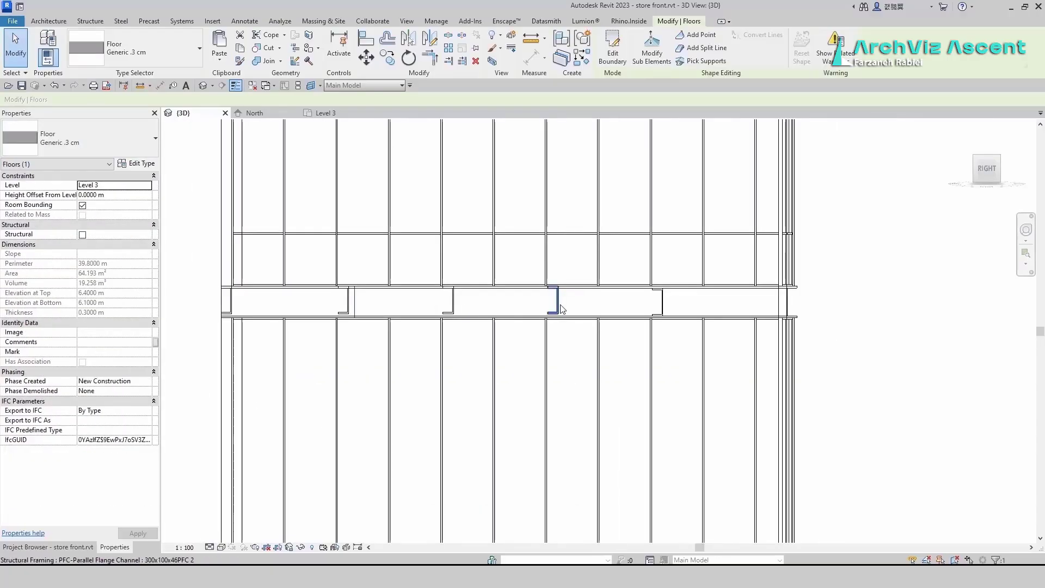
Move the four remaining Level 3 cross channels together, without constraint, from their bottom corner down onto the lower flange line.
click(562, 308)
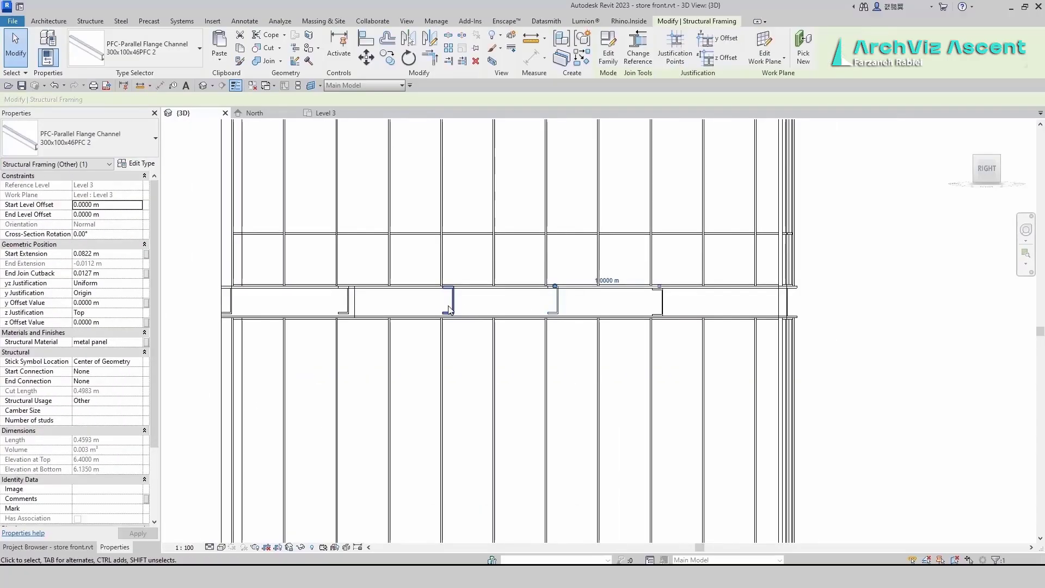
ctrl+click(379, 305)
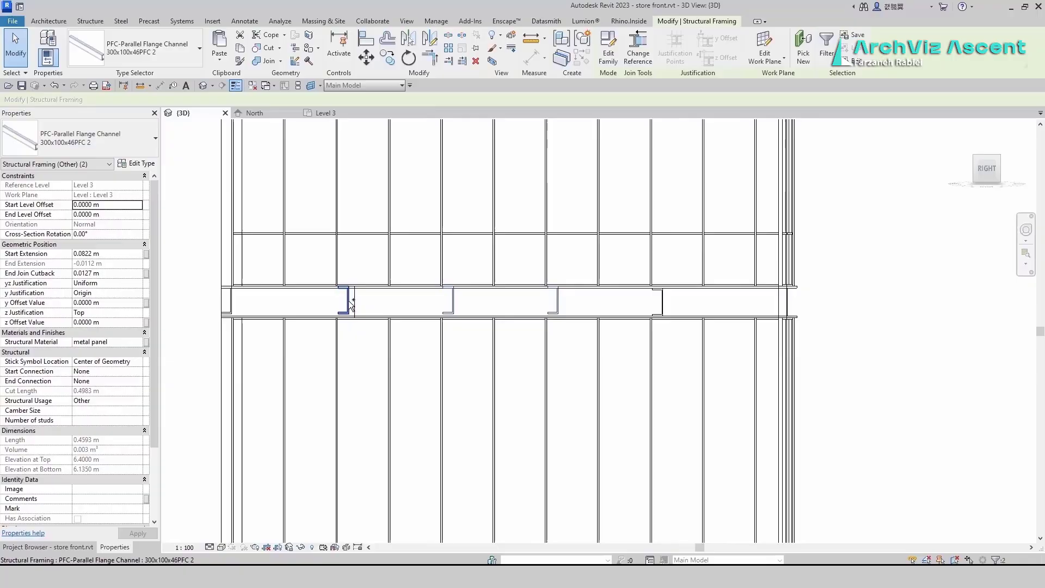
ctrl+click(281, 301)
ctrl+click(230, 301)
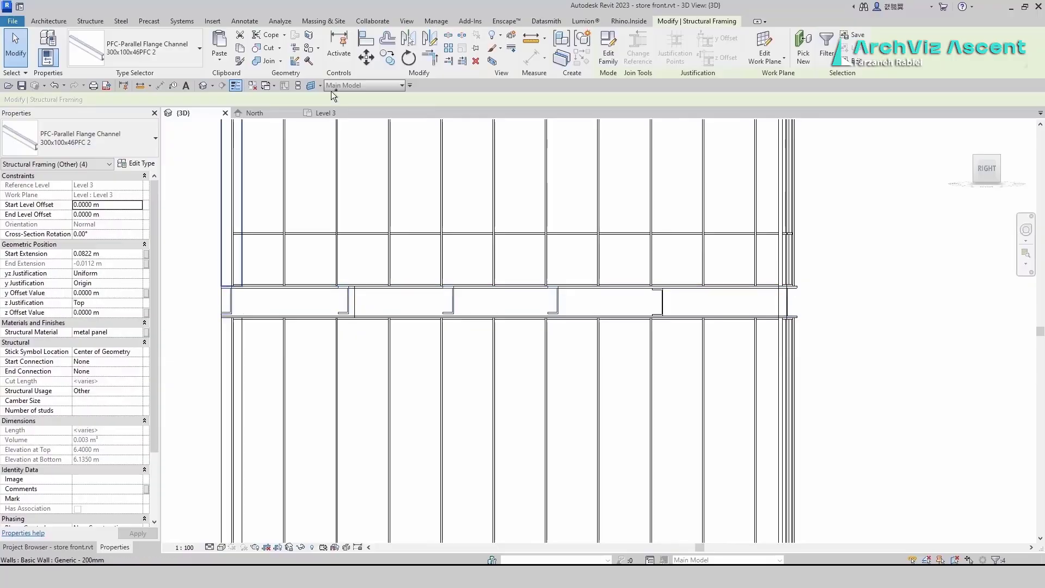
click(367, 57)
scroll(547, 288, up, 5)
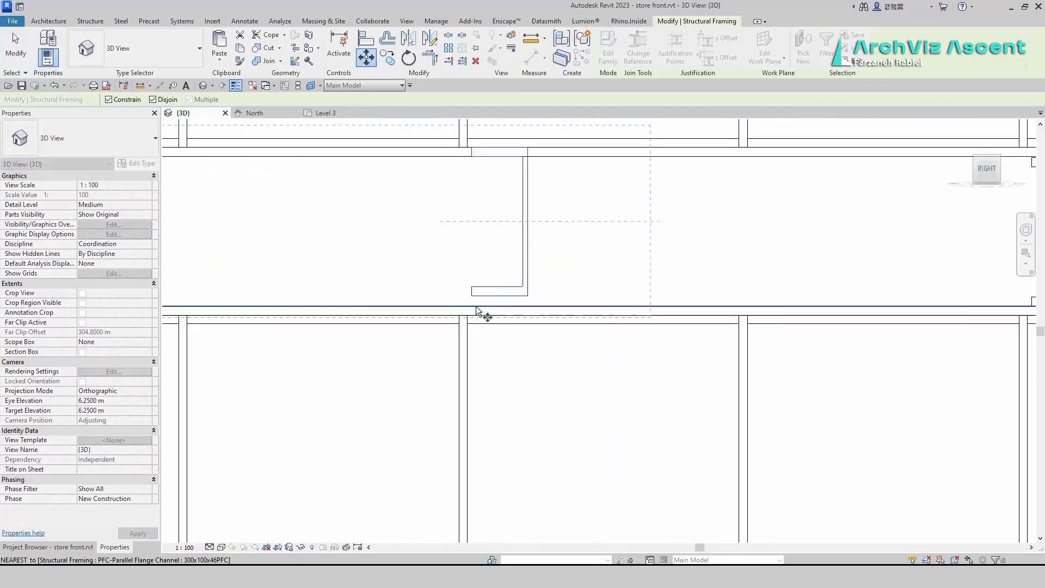
click(530, 295)
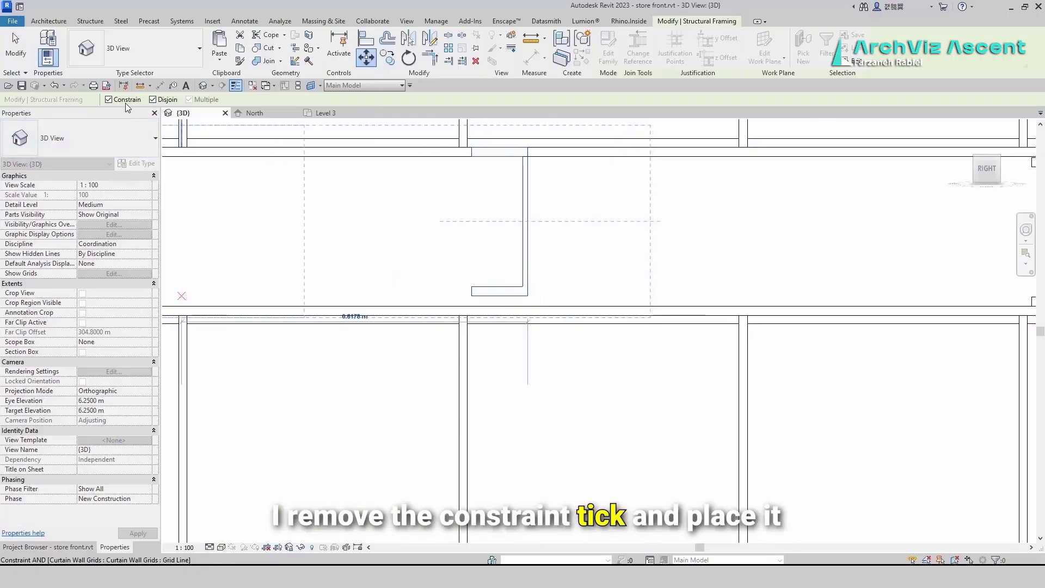
click(109, 99)
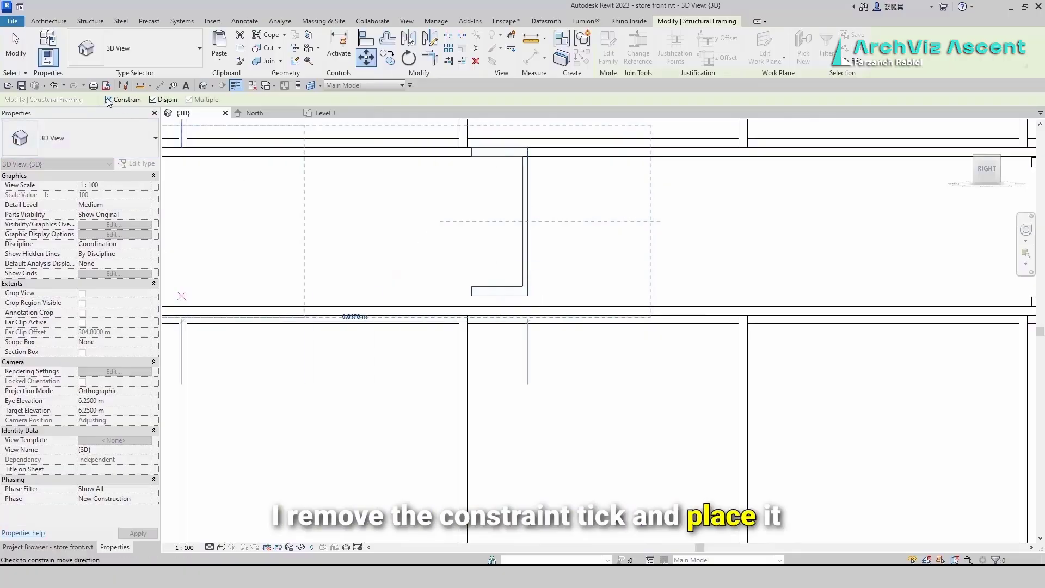
click(526, 302)
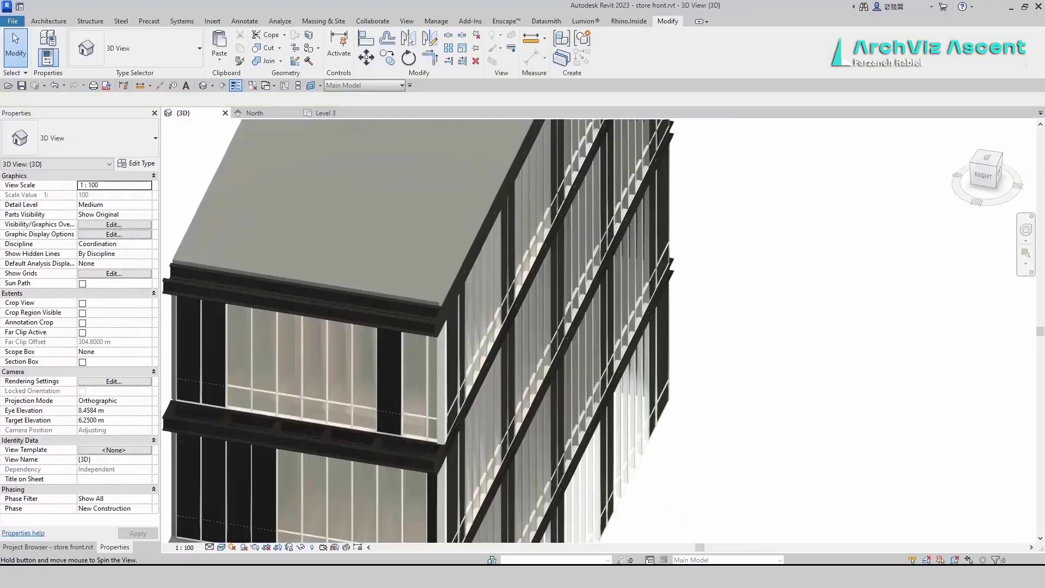
scroll(324, 491, up, 5)
click(420, 407)
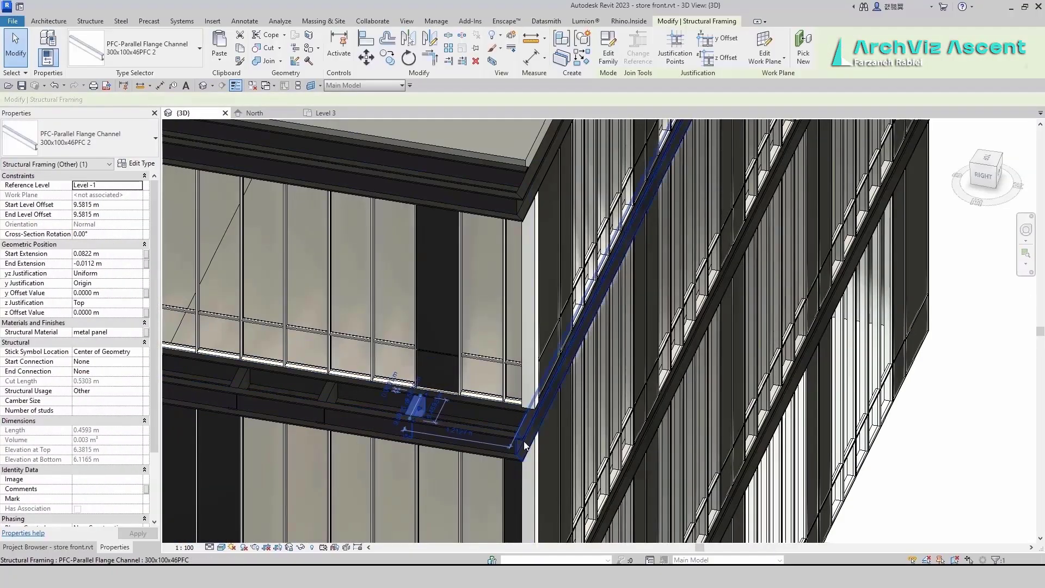
key(Escape)
scroll(475, 326, down, 3)
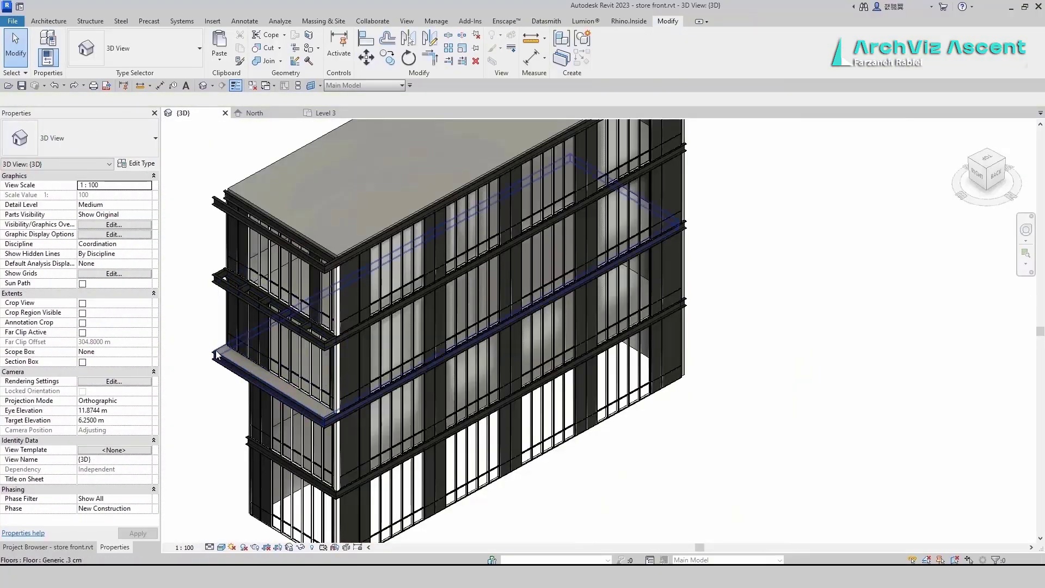
Align the Level 2 floor's front boundary with the storefront curtain wall and finish the boundary without attaching the walls.
scroll(214, 354, up, 3)
double_click(215, 354)
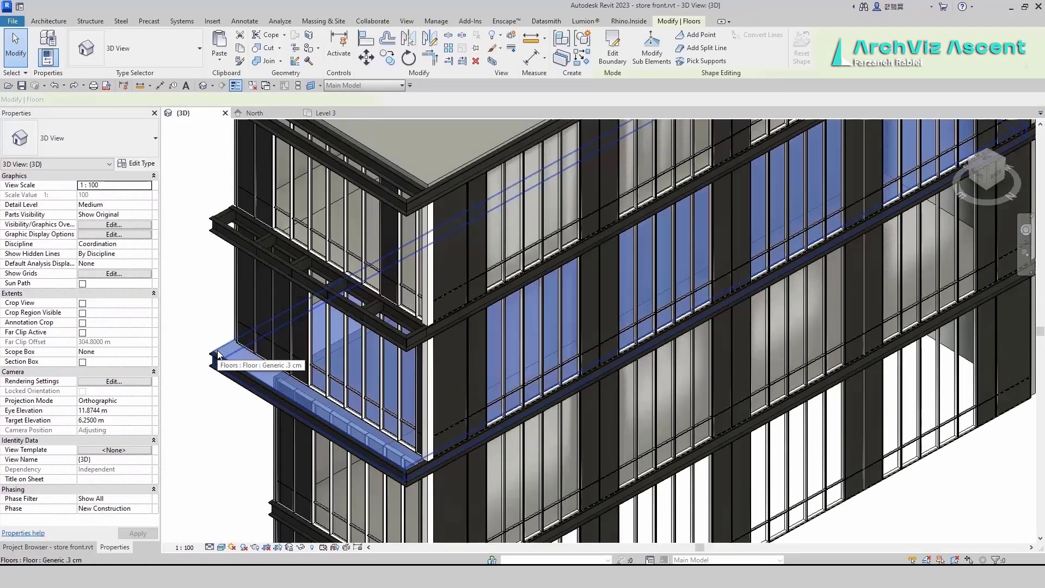
click(366, 40)
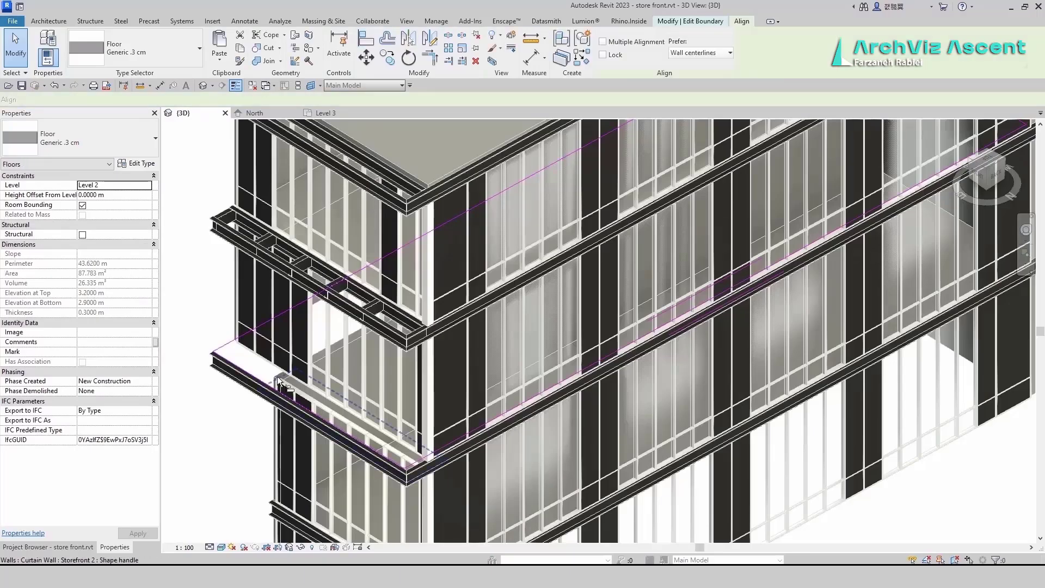
scroll(283, 377, up, 4)
scroll(287, 376, down, 5)
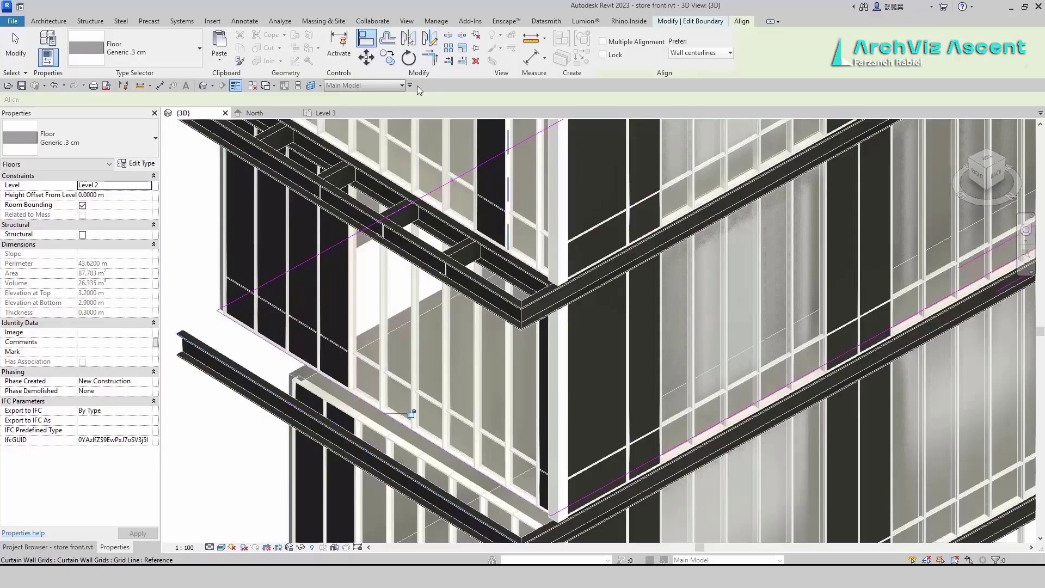
key(Escape)
click(609, 60)
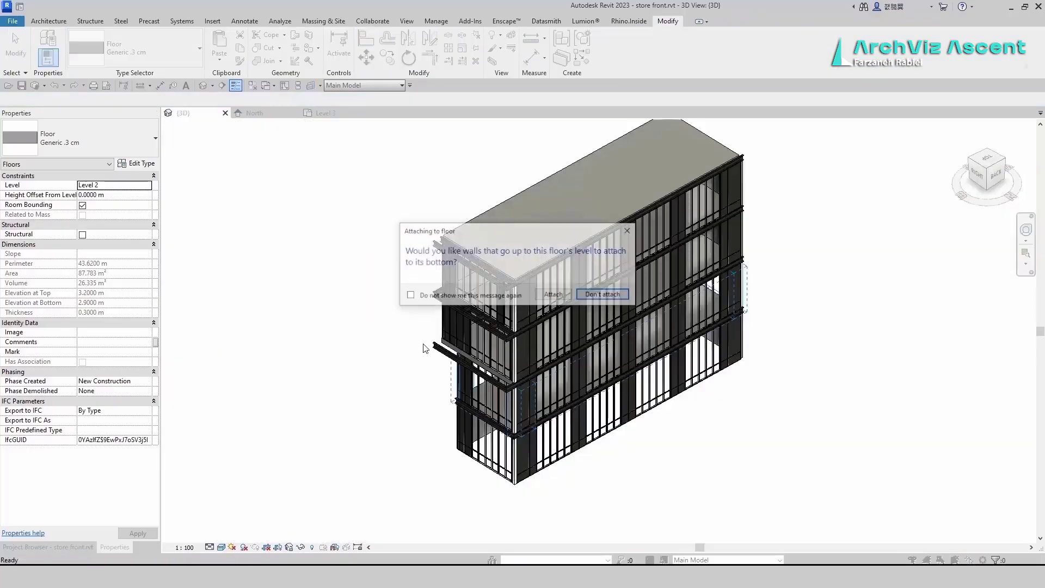
click(614, 295)
key(Escape)
Copy the Level 3 frame's five cross channels and rear beam, and paste them aligned to Level 2.
click(296, 401)
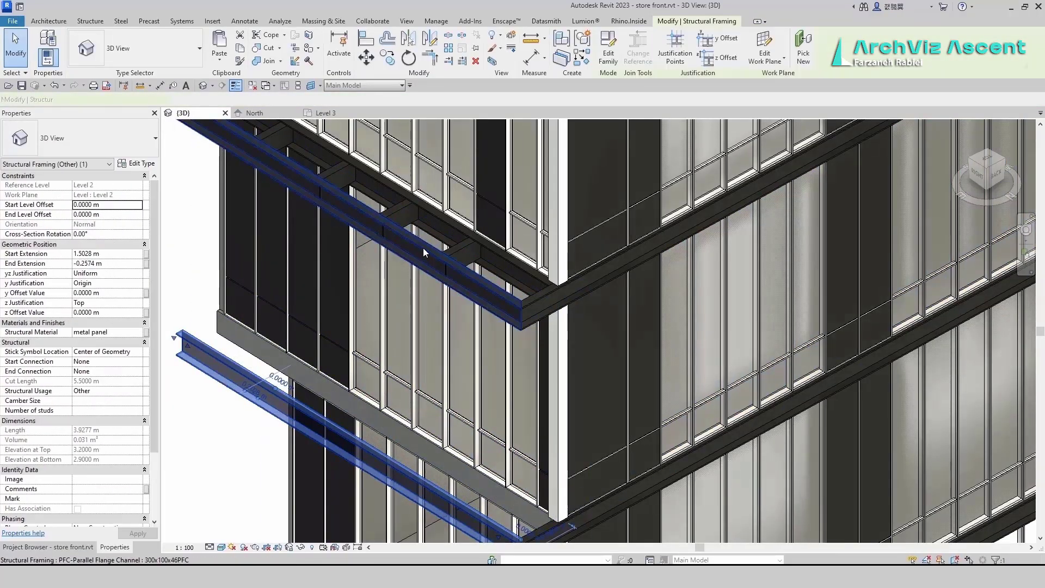
key(Escape)
click(466, 246)
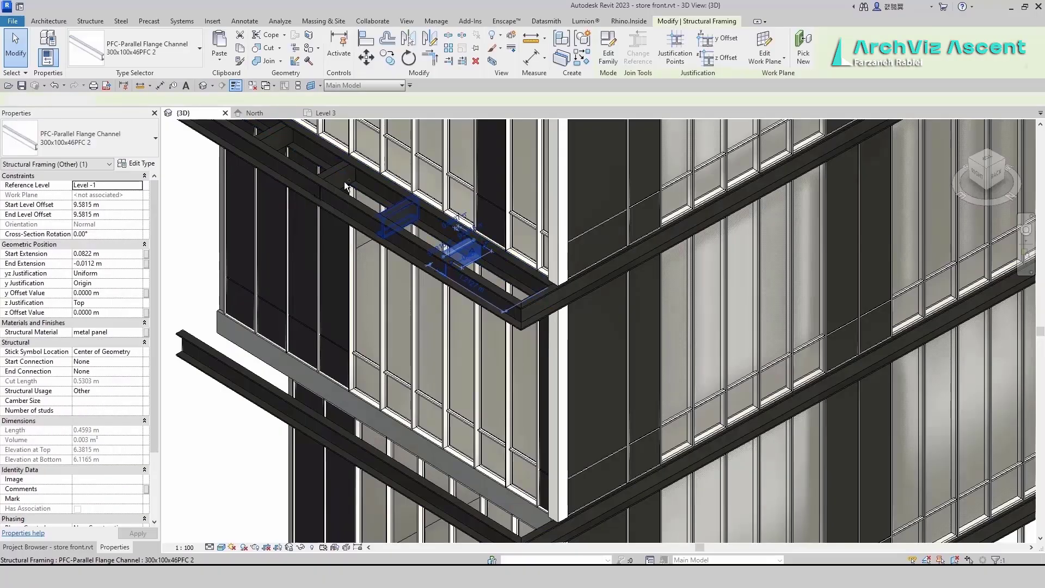
ctrl+click(402, 215)
middle_drag(331, 171, 480, 346)
ctrl+click(420, 307)
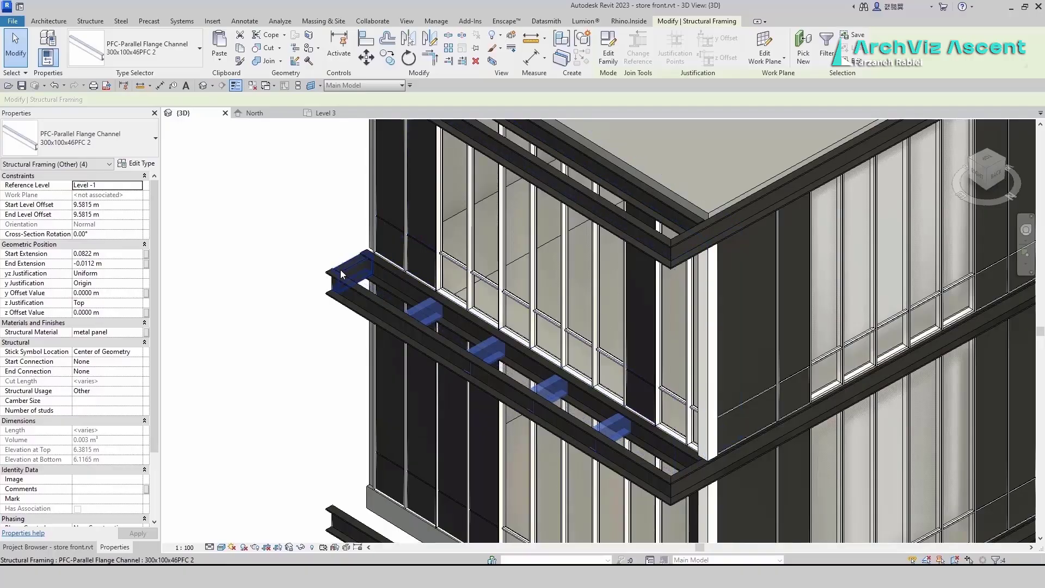
ctrl+click(388, 275)
ctrl+click(387, 275)
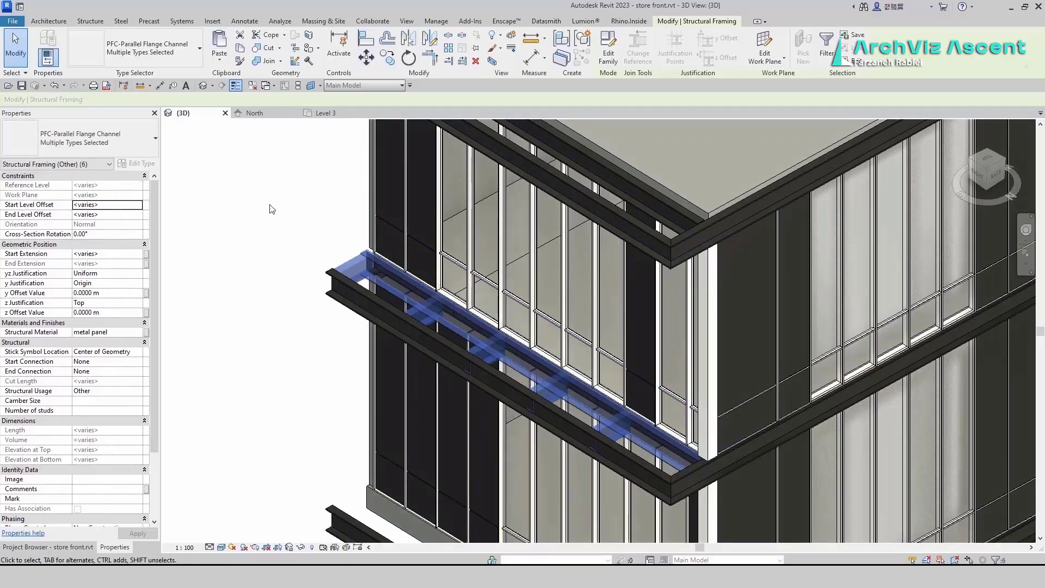
scroll(271, 209, down, 4)
click(219, 56)
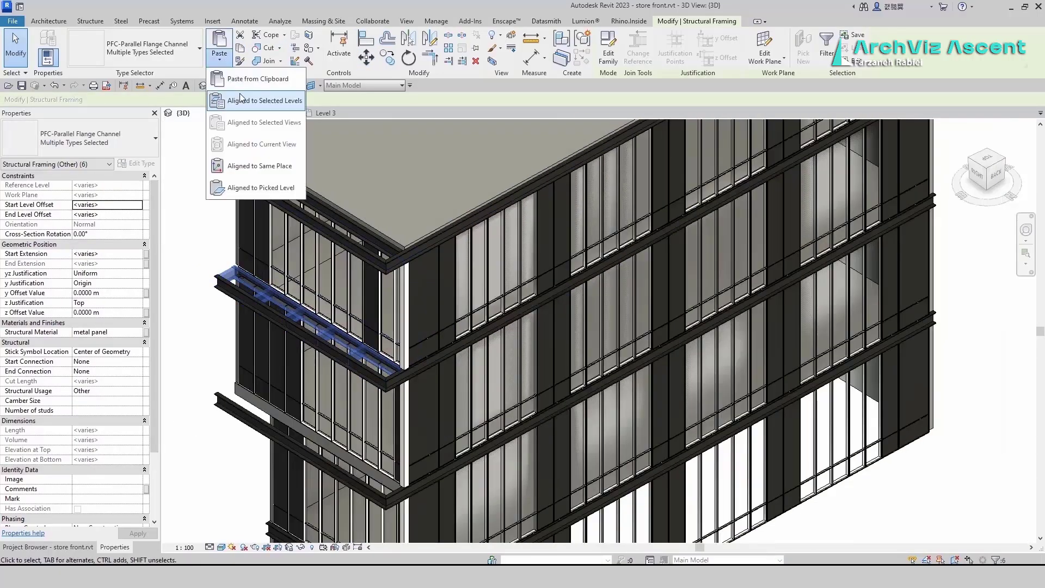
click(241, 98)
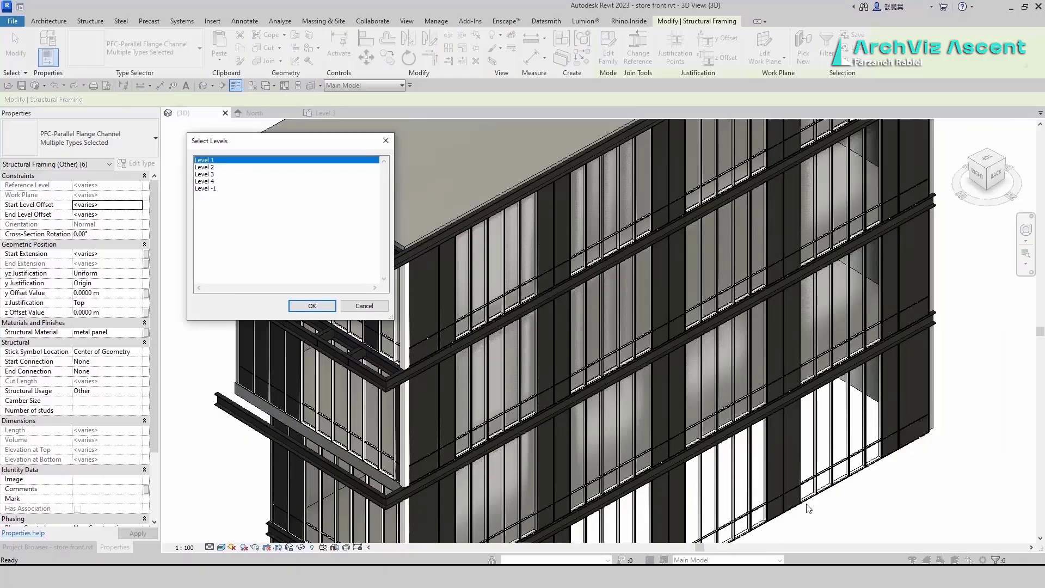
click(199, 167)
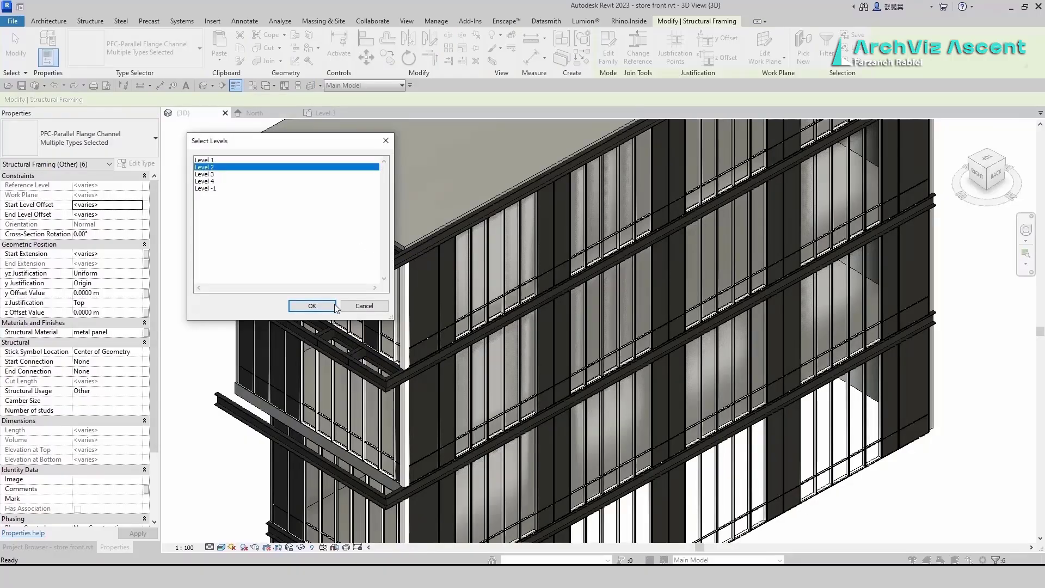
click(333, 305)
key(Escape)
scroll(338, 214, down, 2)
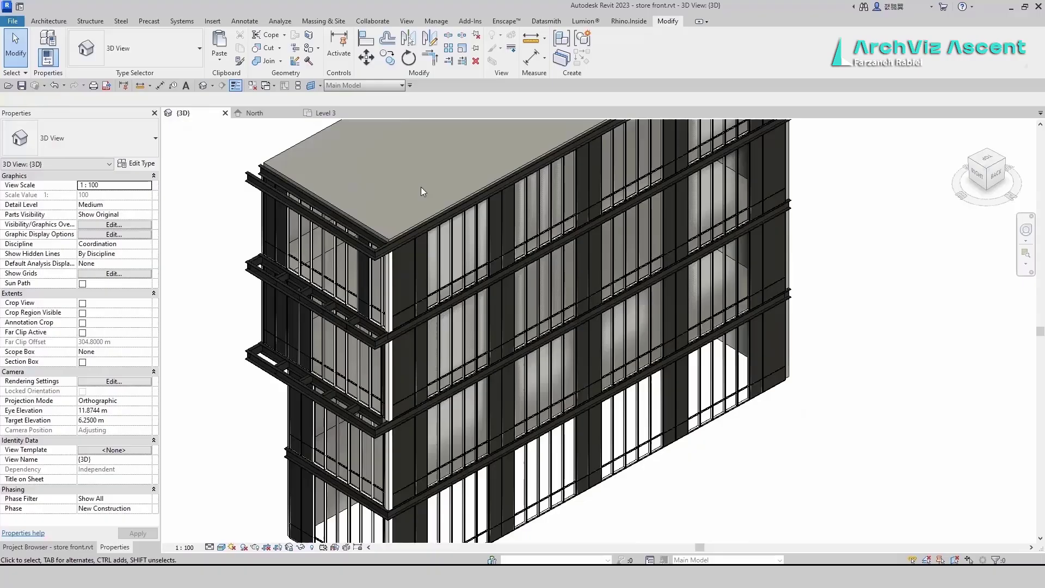
Delete both Level 4 front beams and the top storey's front curtain wall.
click(343, 236)
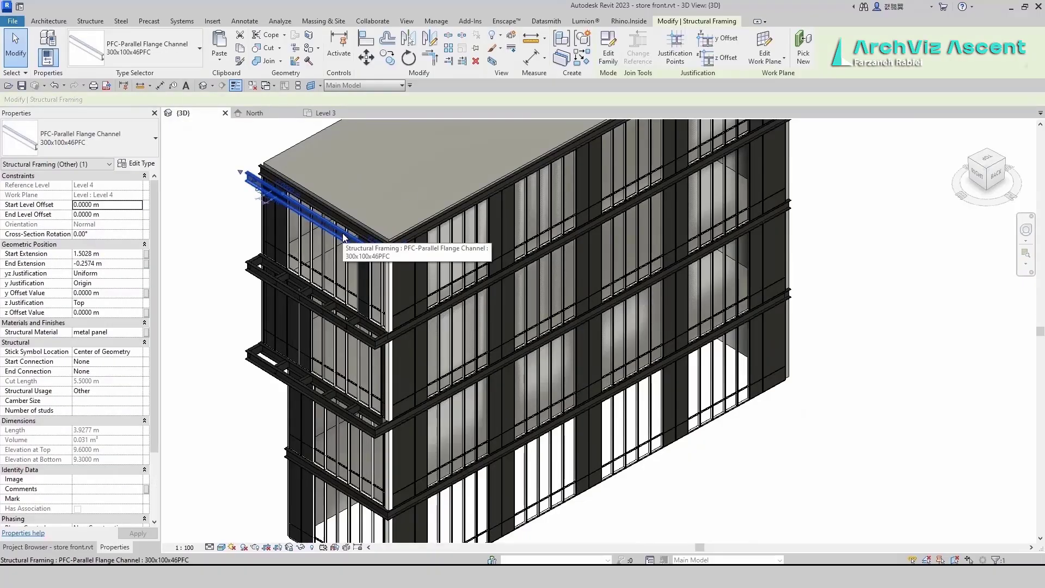
key(Delete)
click(354, 229)
key(Delete)
click(367, 272)
key(Delete)
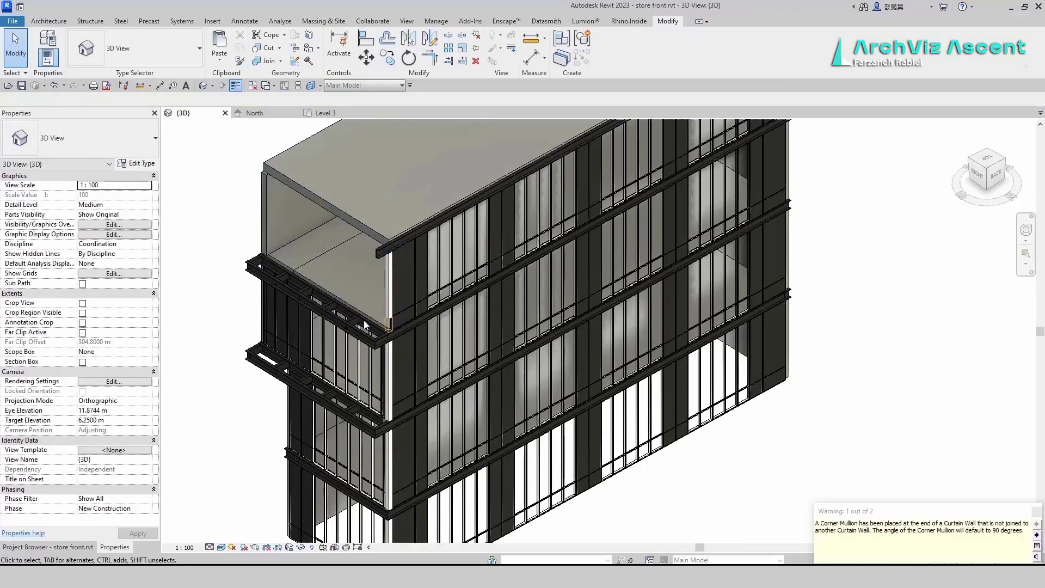
Copy the complete Level 3 beam frame together with the storefront curtain wall below it, and paste them aligned to Level 3.
scroll(363, 320, up, 2)
click(389, 293)
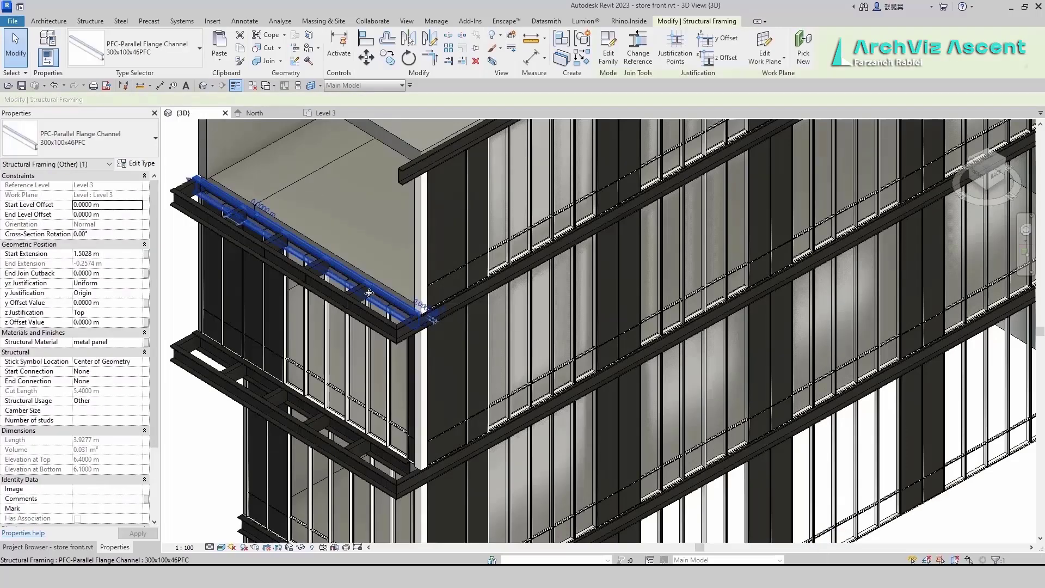
ctrl+click(308, 275)
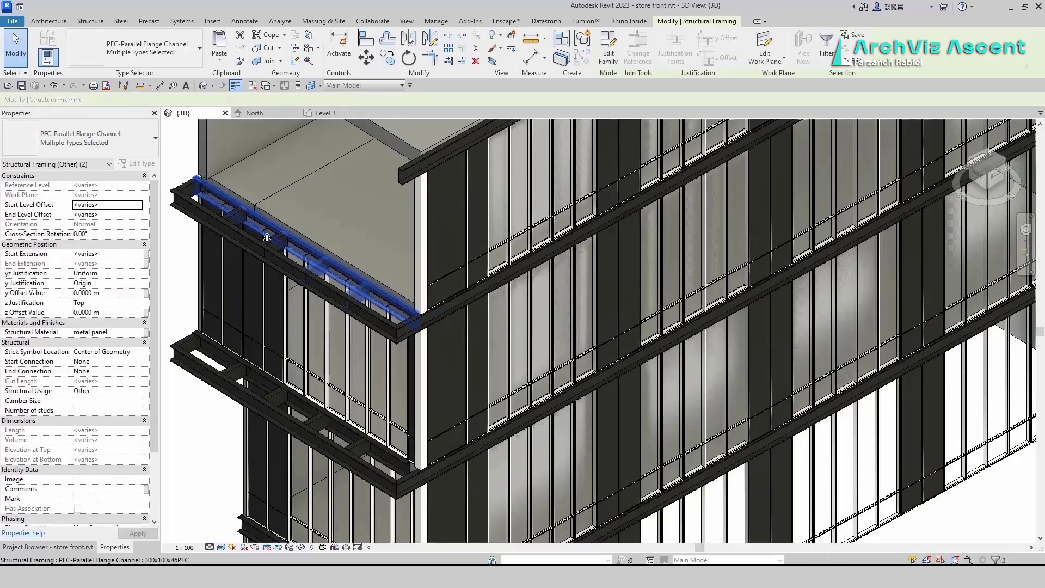
ctrl+click(192, 186)
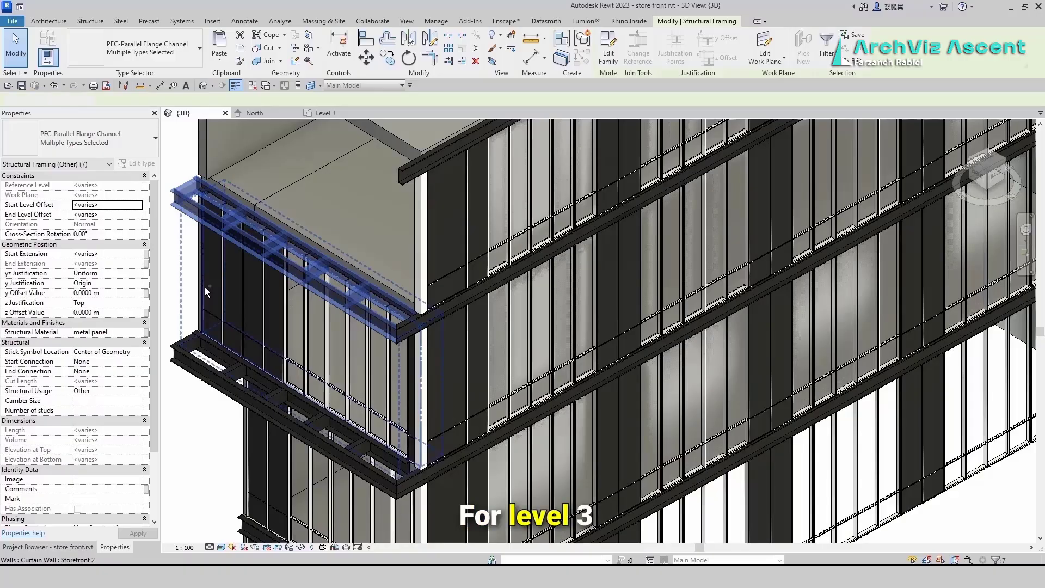
ctrl+click(206, 286)
key(Escape)
click(220, 61)
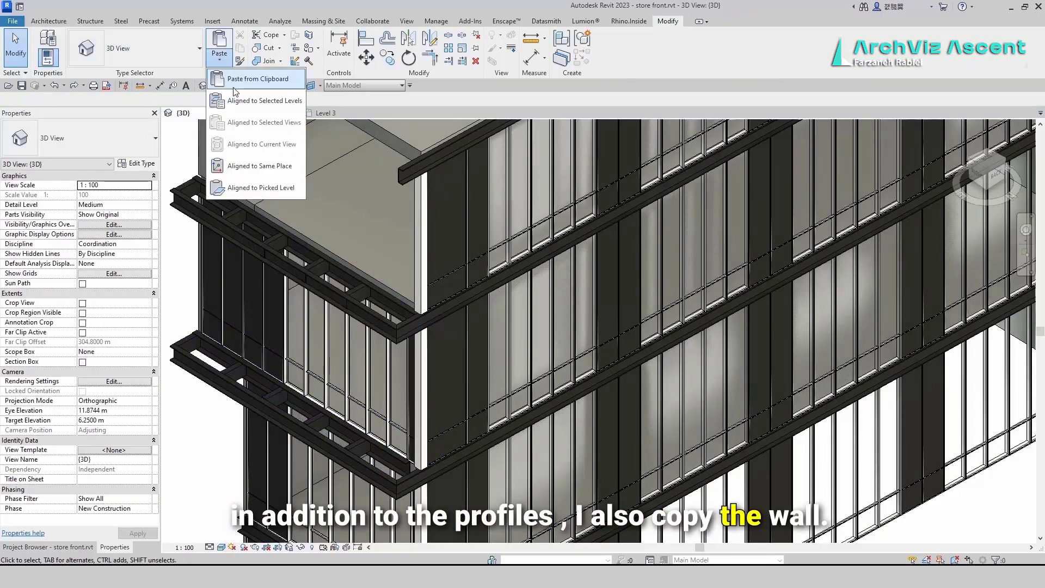
click(239, 102)
click(206, 174)
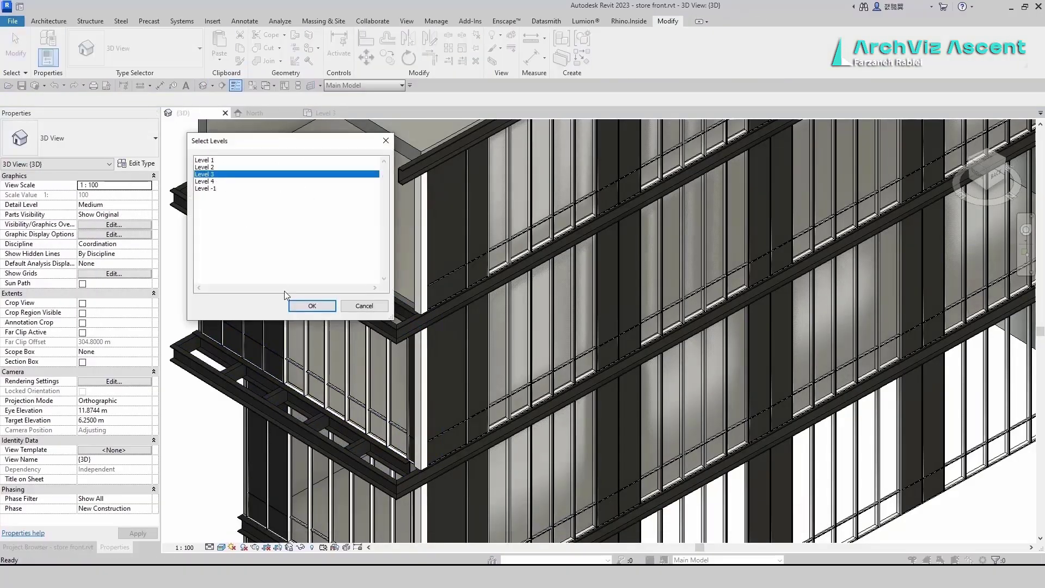
click(312, 306)
key(z)
key(f)
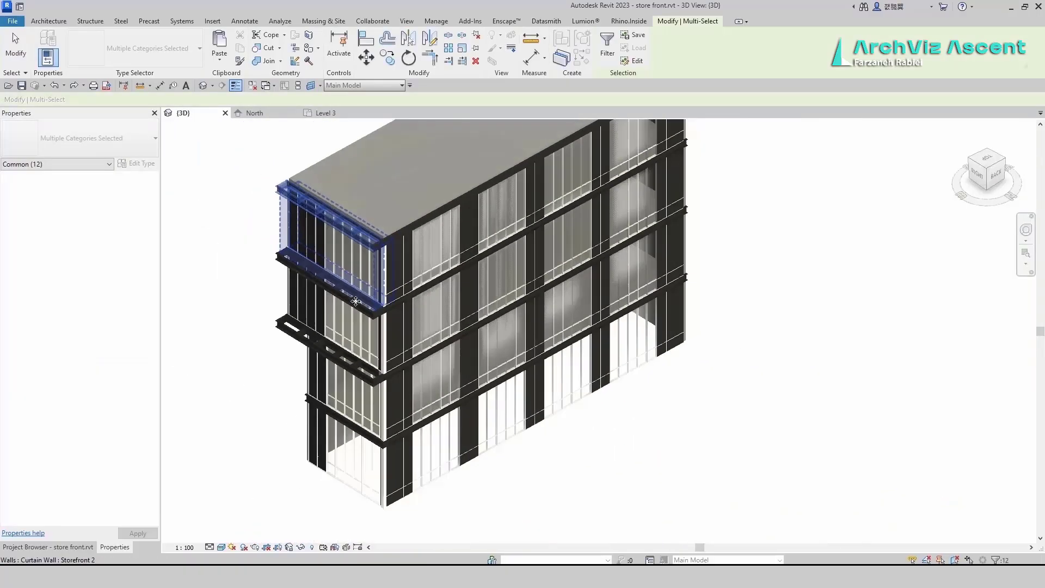
key(Escape)
Extend the front end of the Level 3 side wall past the beam frame to a length of 16.7 m.
scroll(348, 381, up, 3)
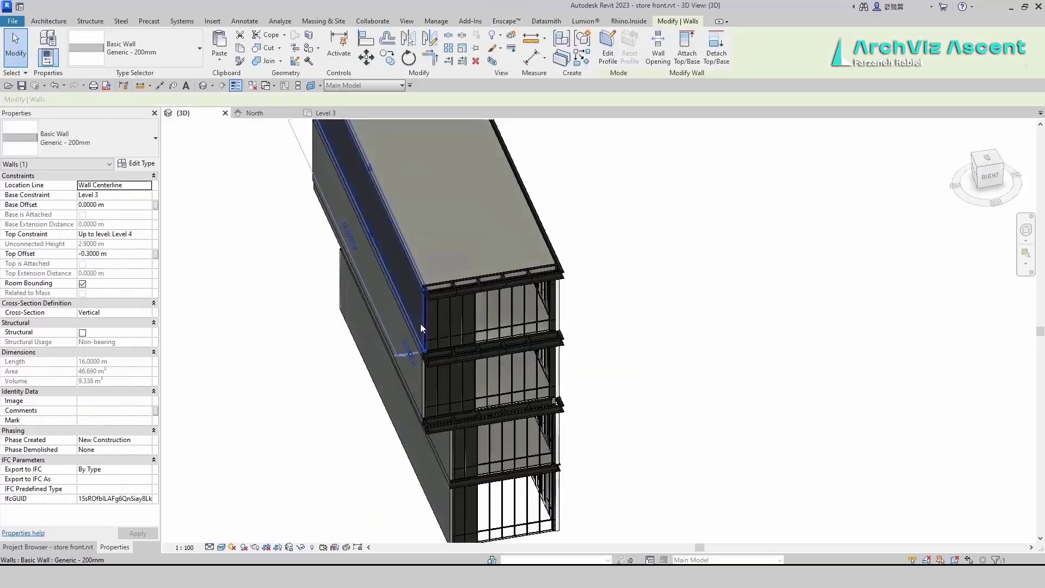
scroll(421, 323, up, 3)
key(Escape)
key(Escape)
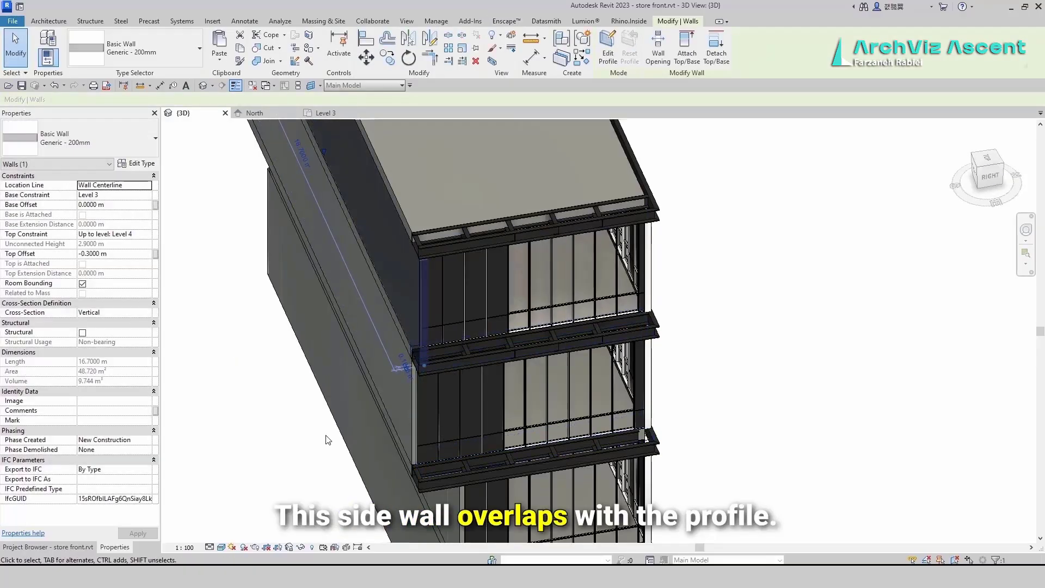
Align the end cross channel of the Level 3 beam frame with the inner face of the extended side wall.
mouse_move(354, 430)
shift+middle_down()
mouse_move(450, 434)
mouse_move(469, 406)
shift+middle_up()
click(468, 406)
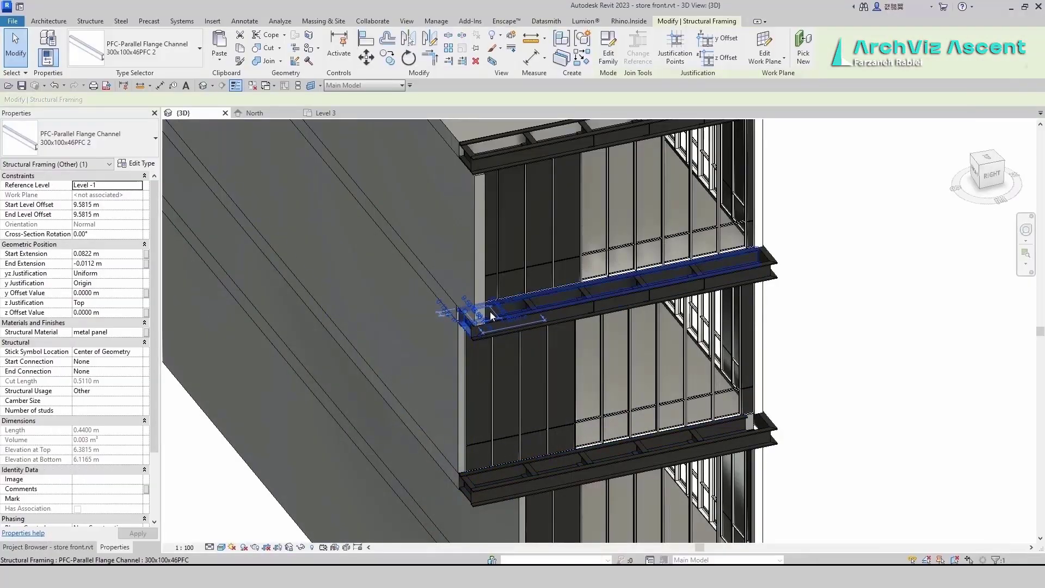
shift+middle_drag(490, 311, 418, 348)
scroll(474, 333, up, 2)
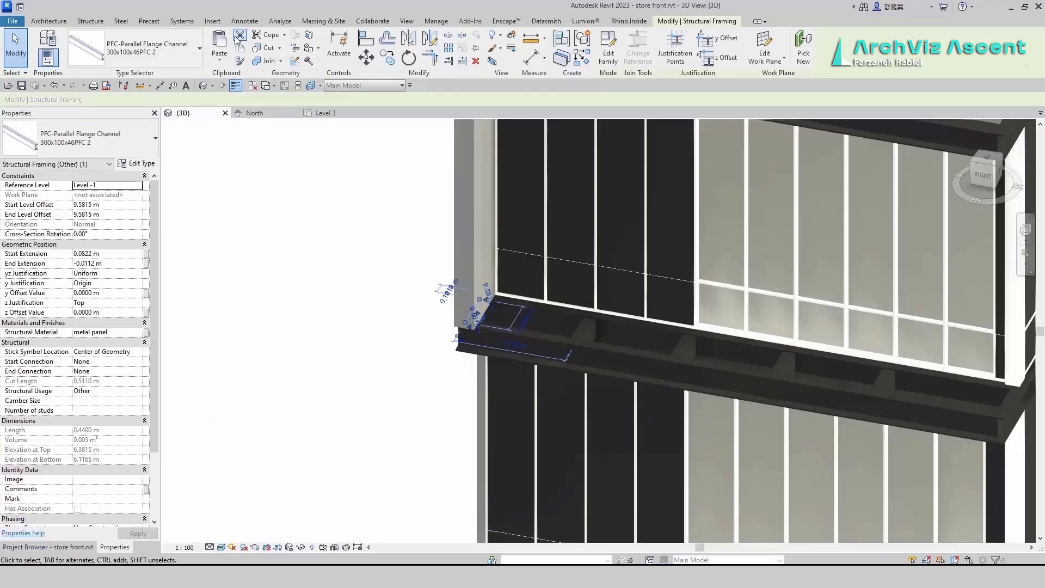
click(366, 37)
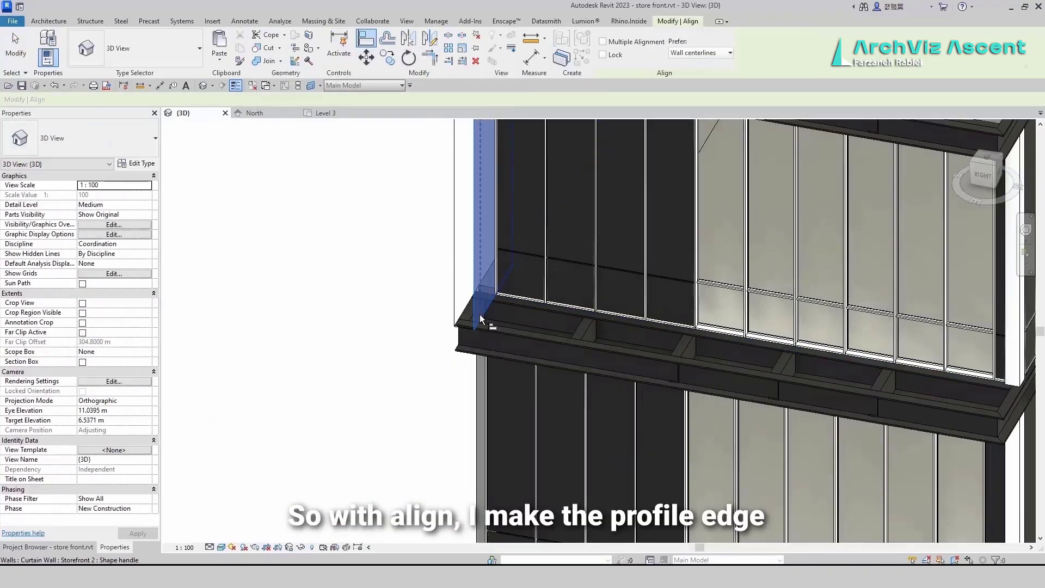
scroll(479, 315, up, 3)
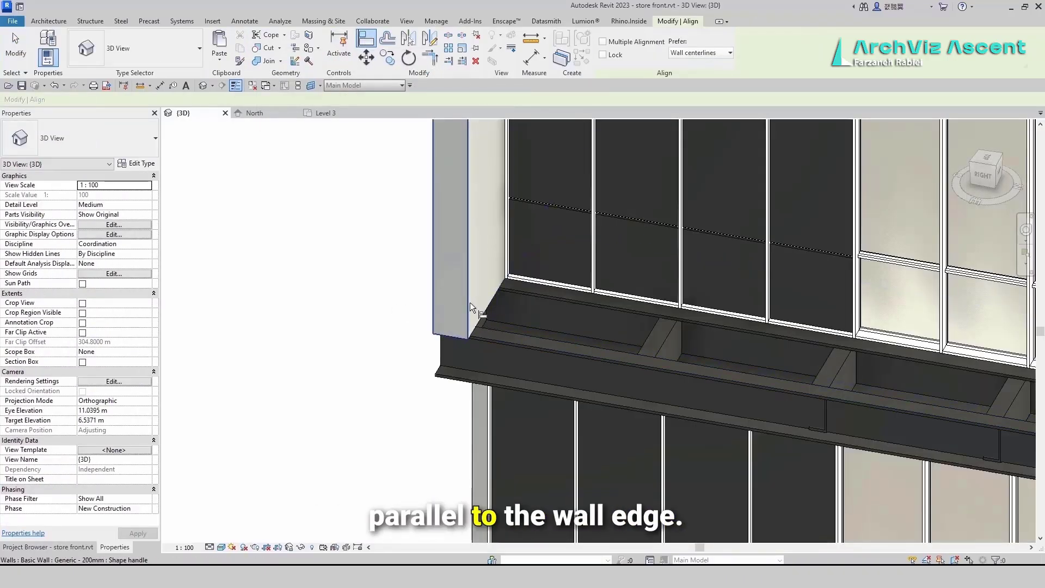
click(473, 330)
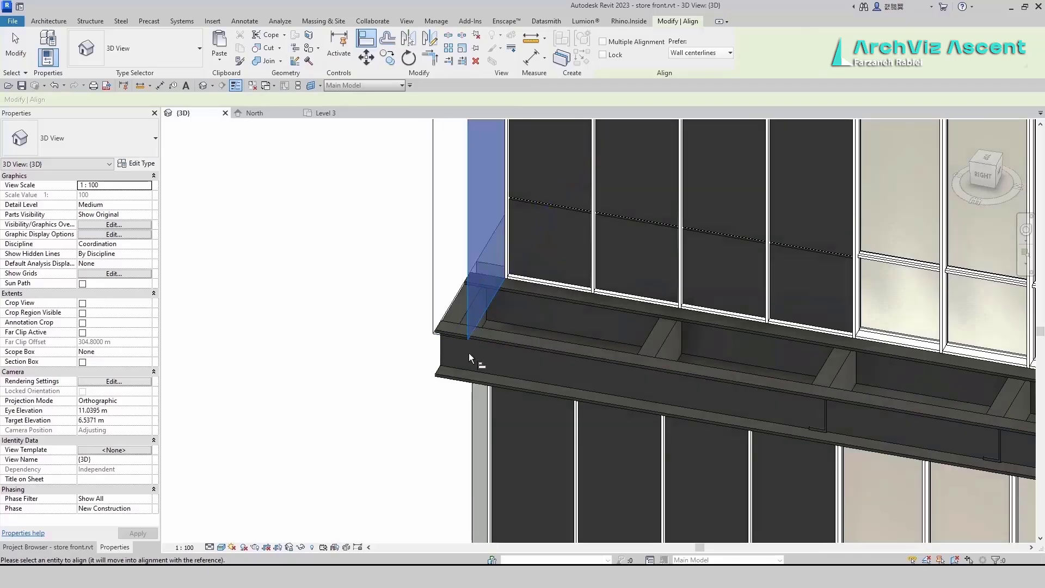
shift+middle_drag(470, 355, 408, 412)
shift+middle_drag(439, 361, 449, 389)
shift+middle_drag(436, 201, 417, 261)
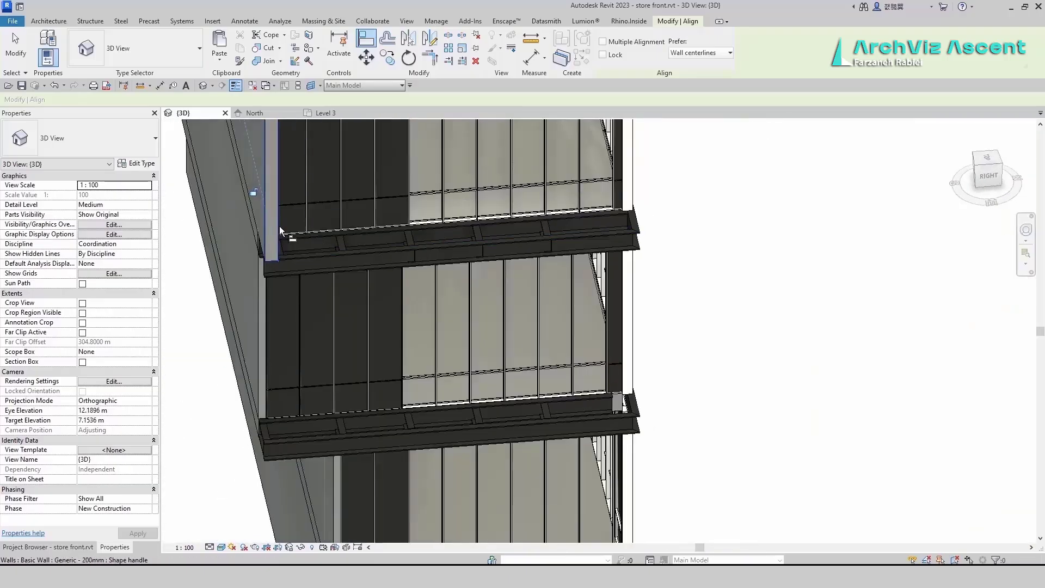
Pull the Level 2 frame's rear beam end in from the side wall and align it with the end cross channel.
scroll(322, 269, down, 3)
shift+middle_drag(341, 284, 286, 273)
scroll(286, 267, up, 4)
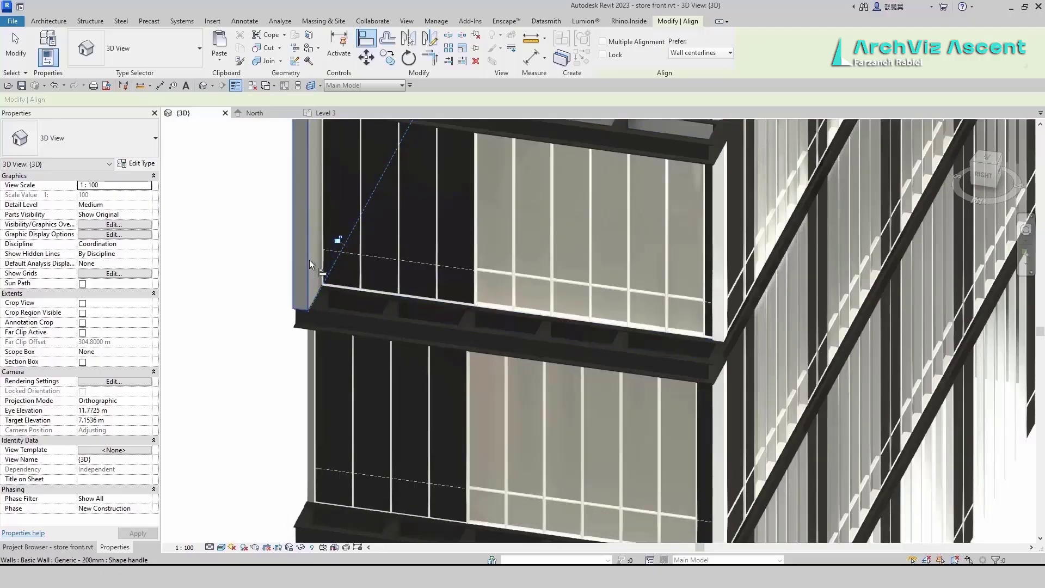
scroll(309, 260, down, 4)
scroll(498, 357, up, 6)
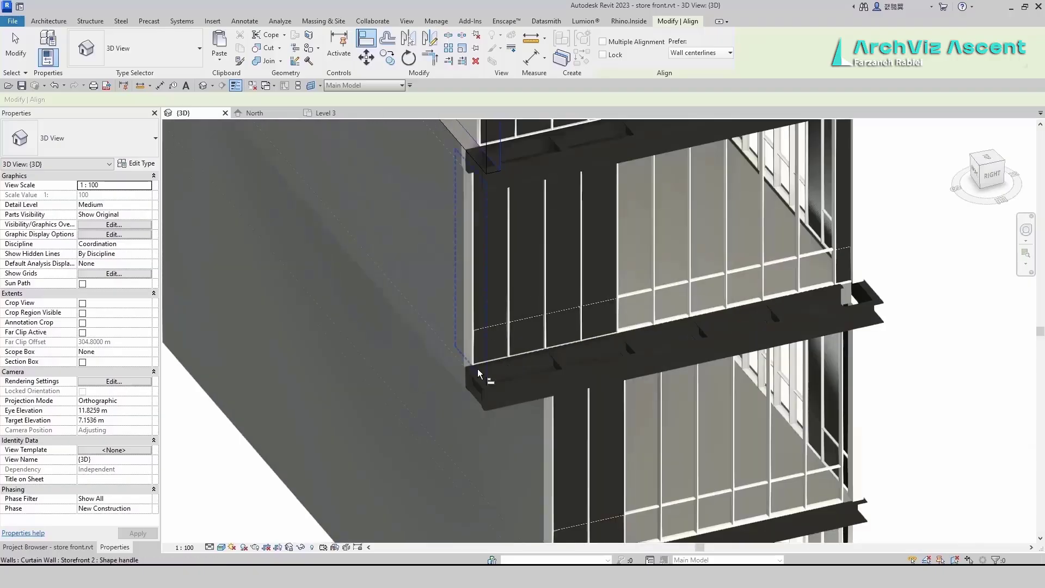
scroll(478, 368, up, 4)
key(Escape)
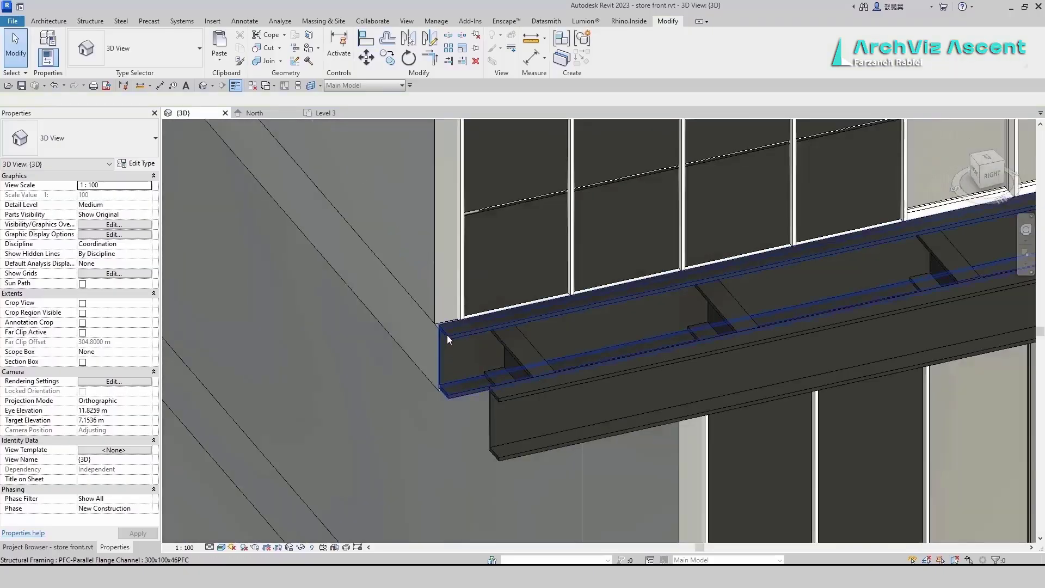
click(447, 335)
drag(449, 360, 490, 349)
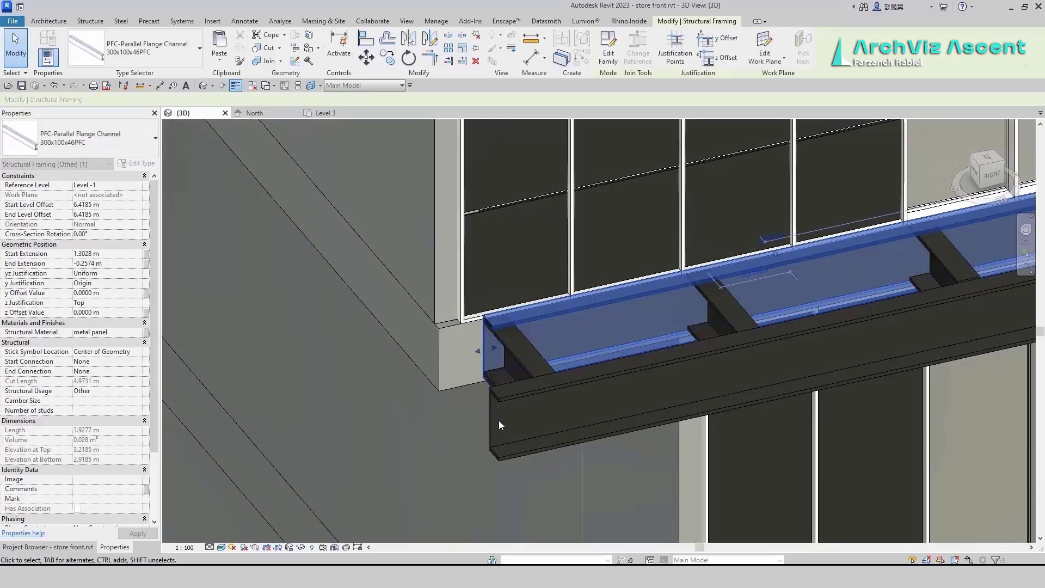
click(366, 38)
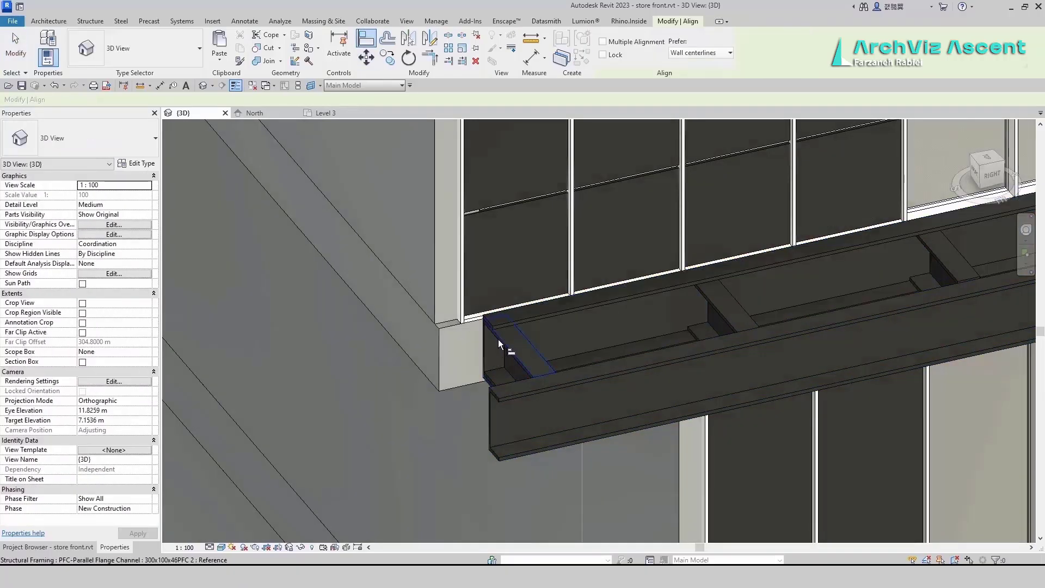
scroll(490, 398, down, 3)
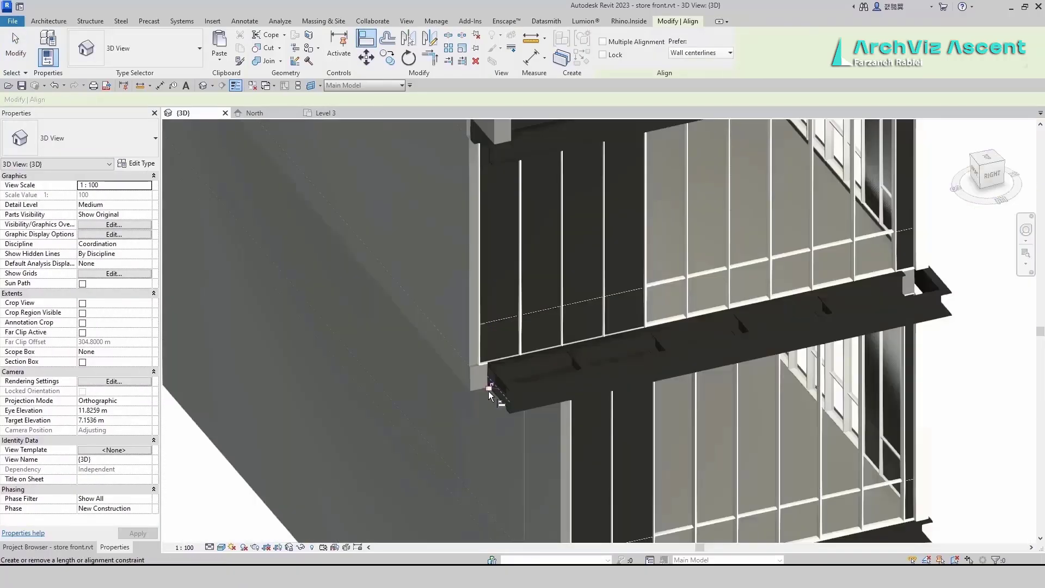
Enable multiple alignment and align the Level 3 frame's beam ends with the inner face of the side wall.
scroll(488, 391, down, 2)
middle_drag(492, 313, 464, 390)
scroll(462, 333, up, 5)
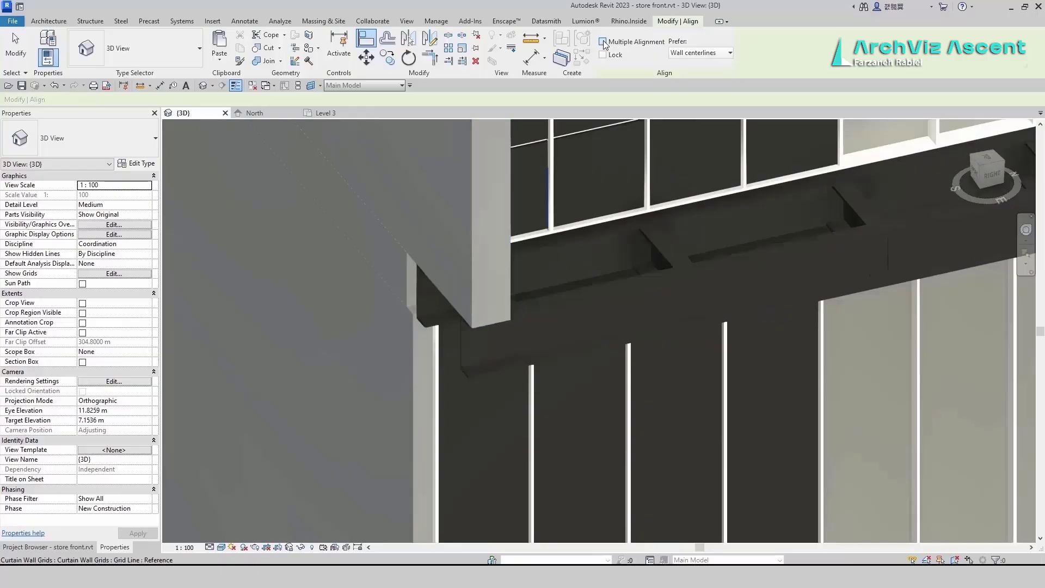
click(603, 42)
scroll(513, 311, down, 2)
shift+middle_drag(513, 312, 463, 349)
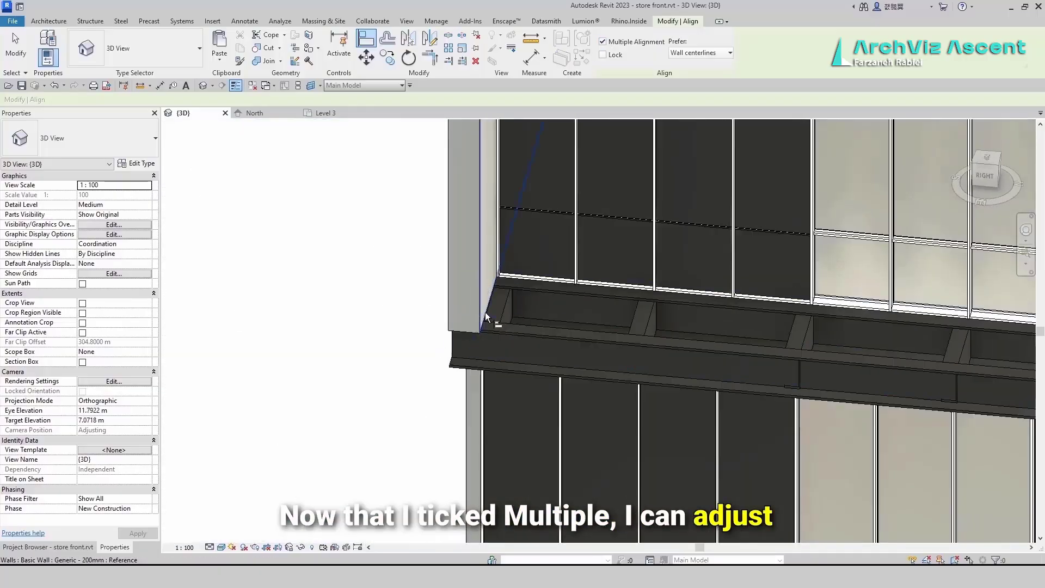
shift+middle_drag(484, 306, 581, 319)
scroll(454, 323, up, 5)
click(464, 282)
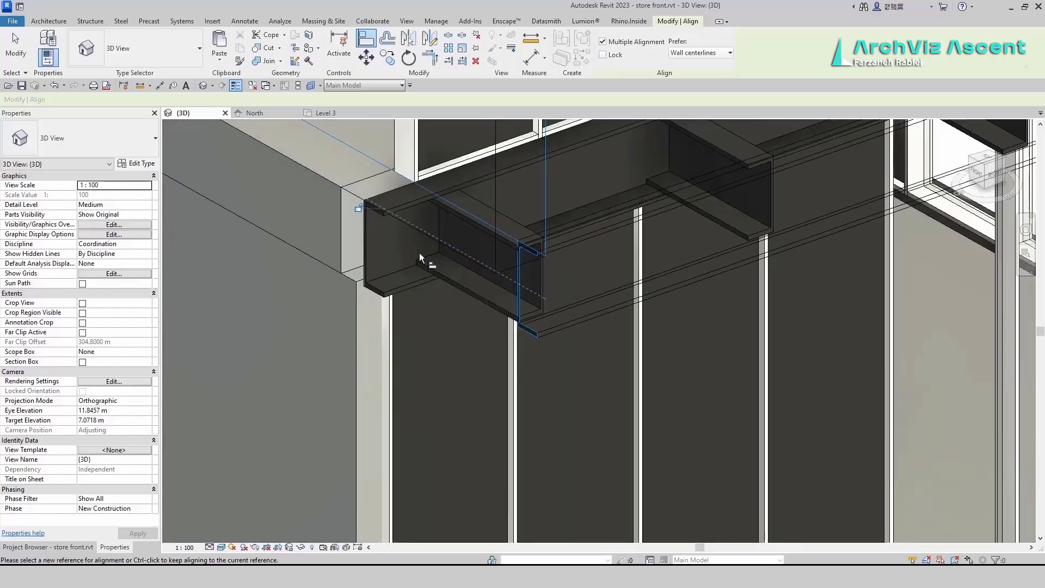
click(376, 211)
scroll(383, 204, down, 6)
scroll(403, 393, up, 6)
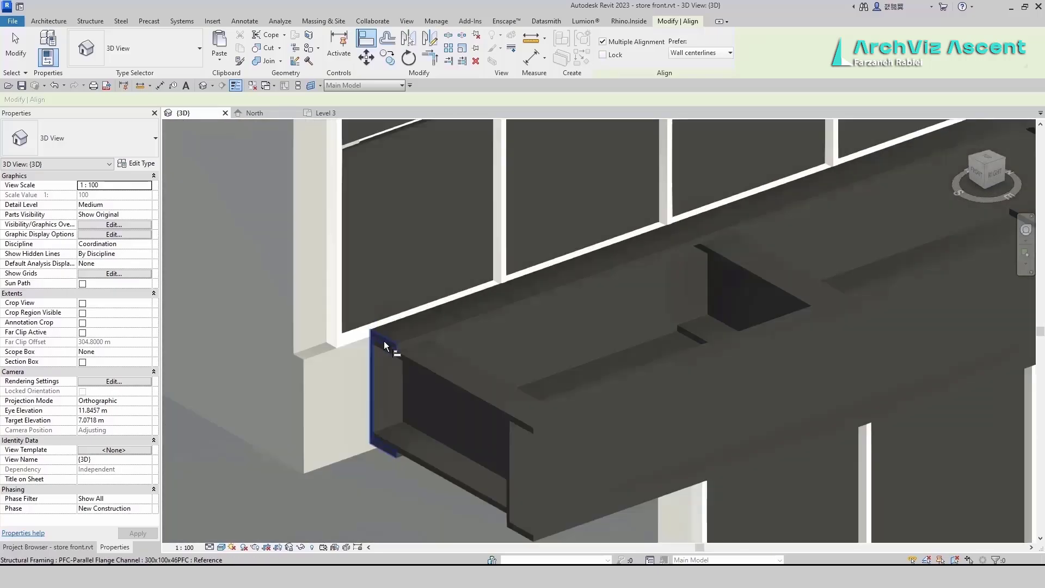
click(383, 341)
scroll(381, 406, down, 2)
scroll(381, 406, down, 5)
key(Escape)
key(Escape)
scroll(388, 288, up, 4)
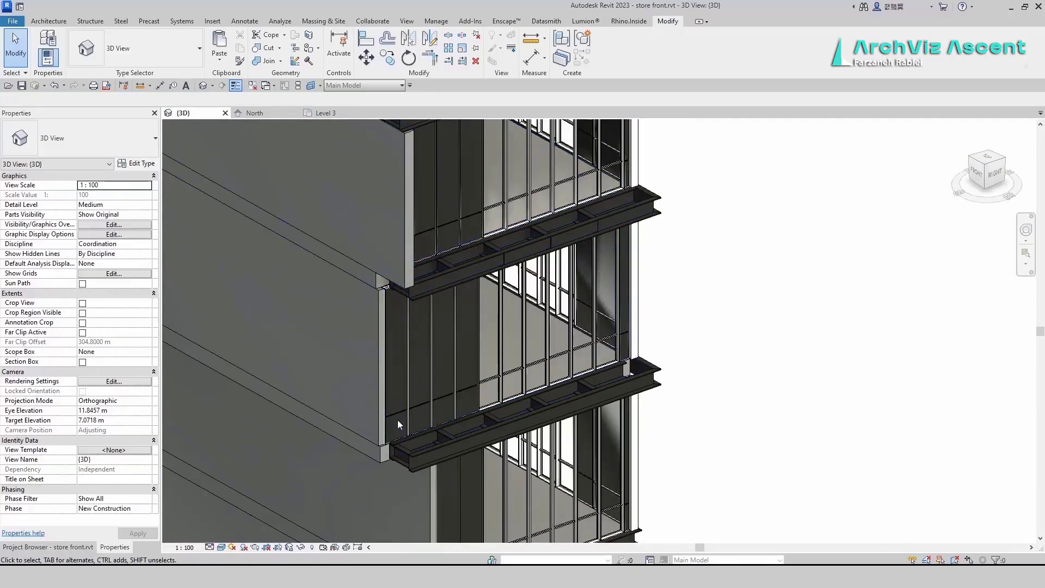
click(380, 292)
scroll(381, 297, up, 3)
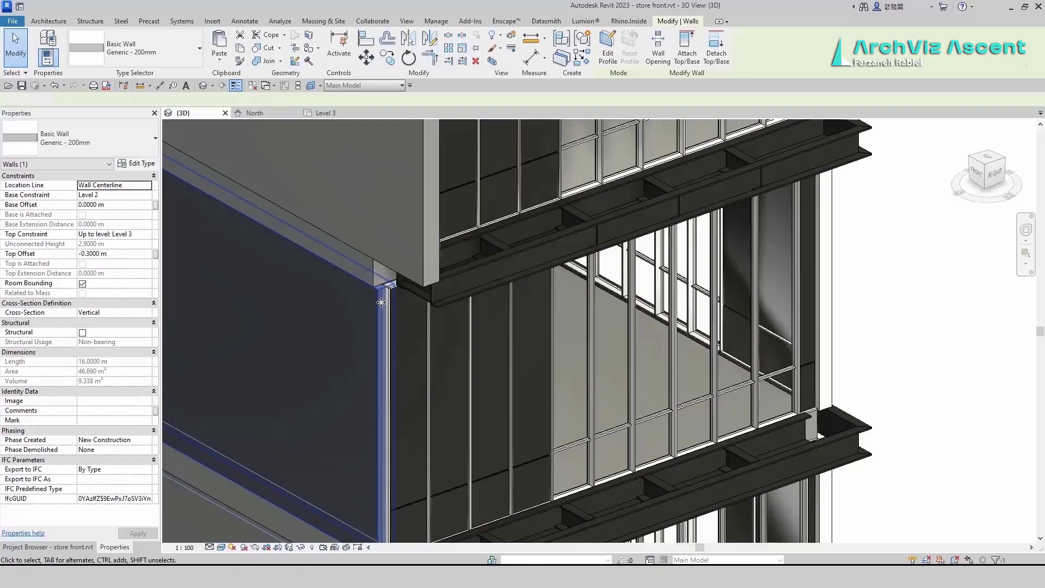
double_click(381, 302)
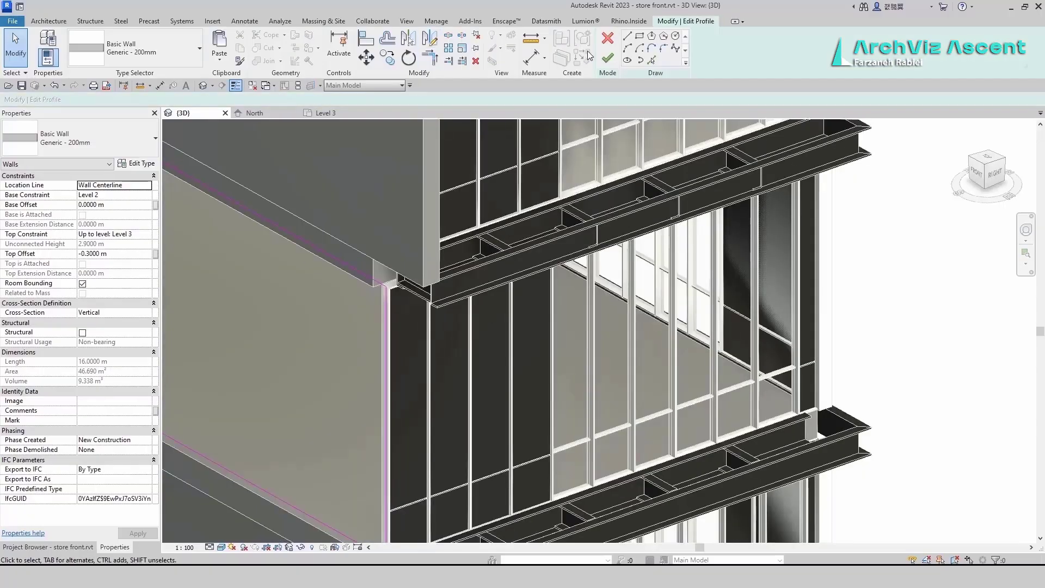
click(607, 58)
Align the front end of the Level 2 side wall with the edge of the slab above it.
click(366, 38)
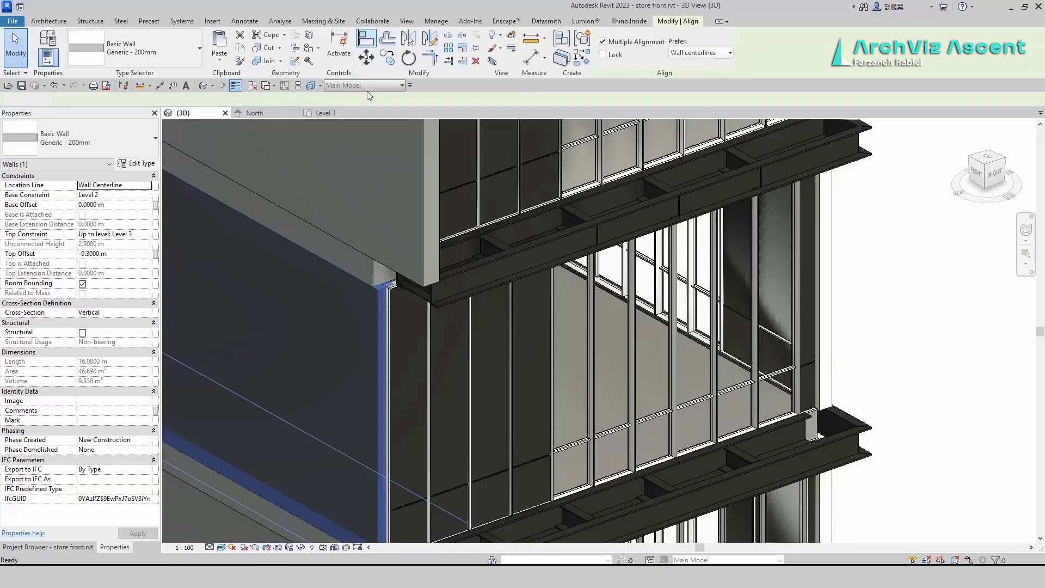
click(377, 276)
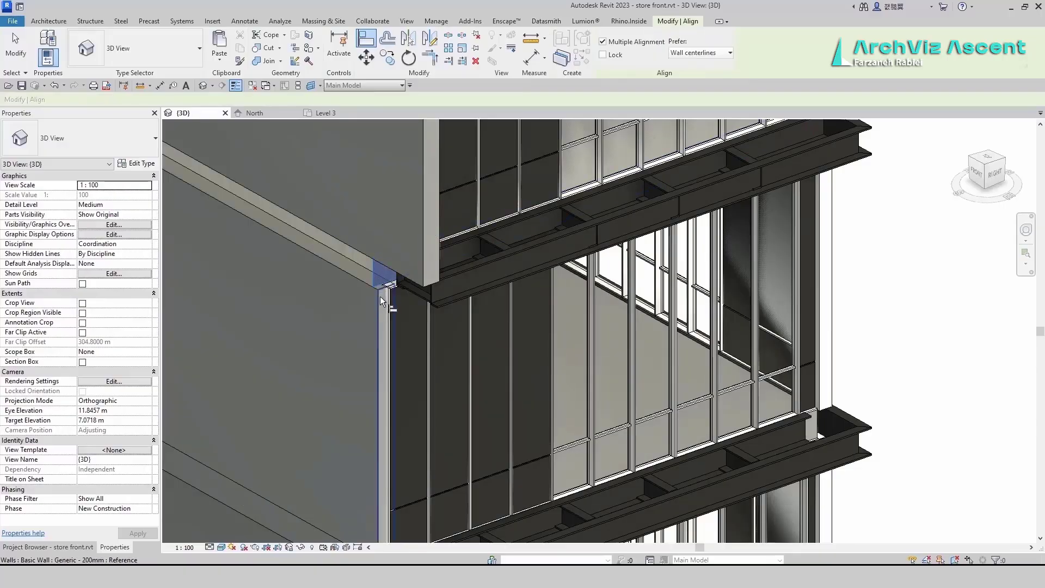
click(381, 301)
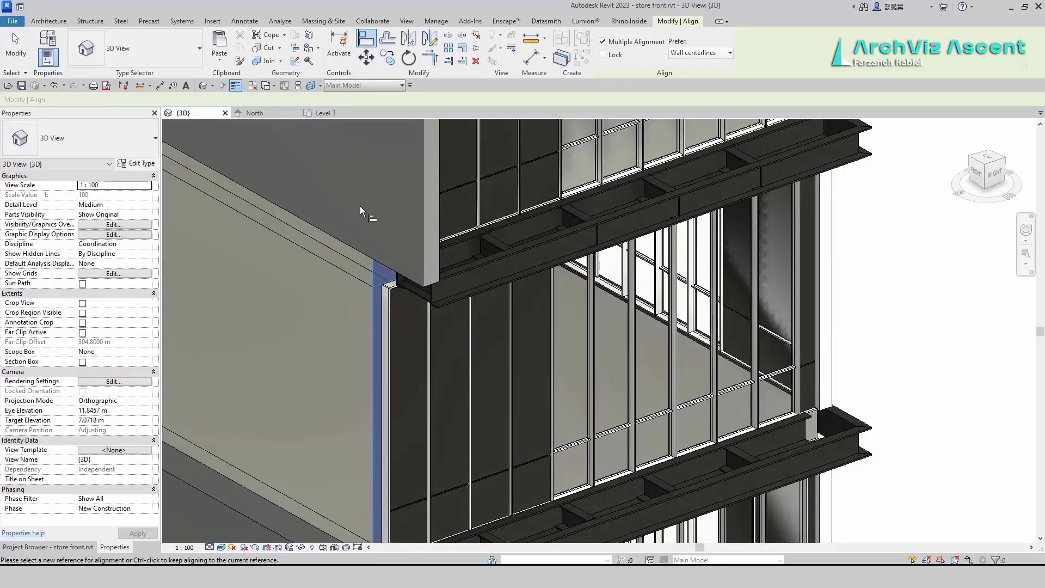
key(Escape)
key(Escape)
Try to split the Level 3 side wall in line with the front edge of the Level 2 side wall.
click(384, 263)
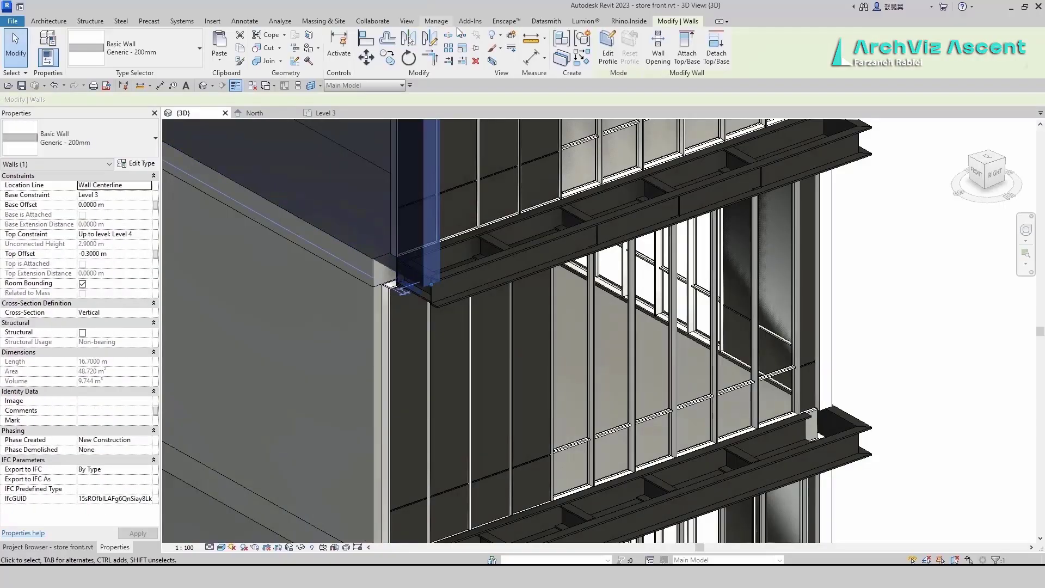
click(449, 36)
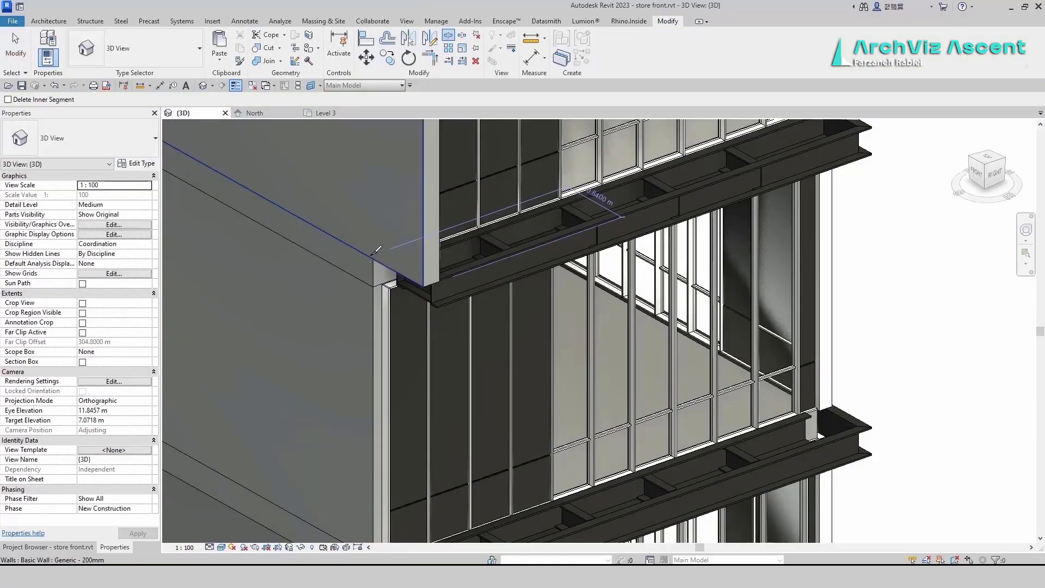
click(374, 252)
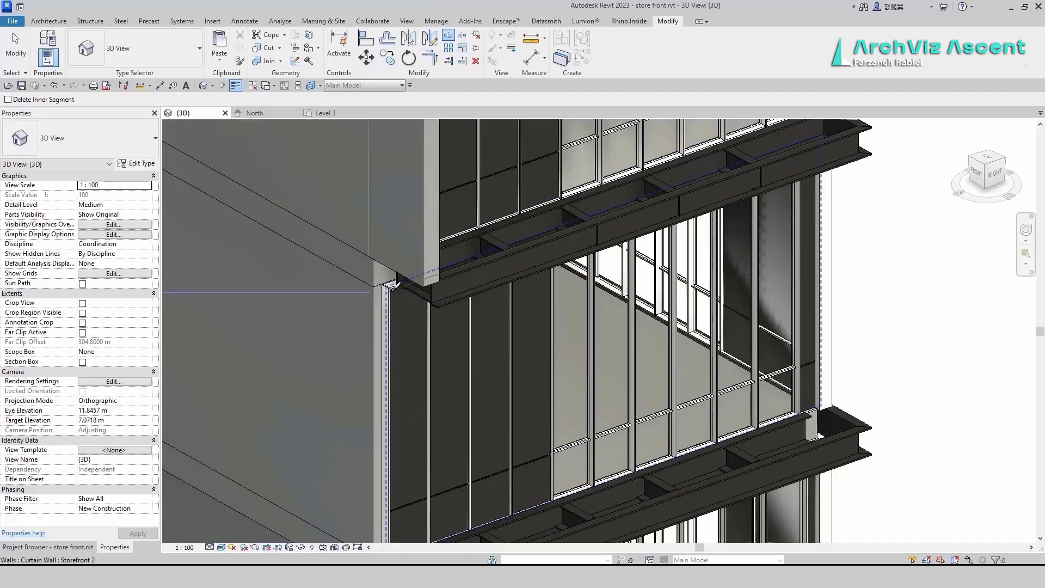
key(Escape)
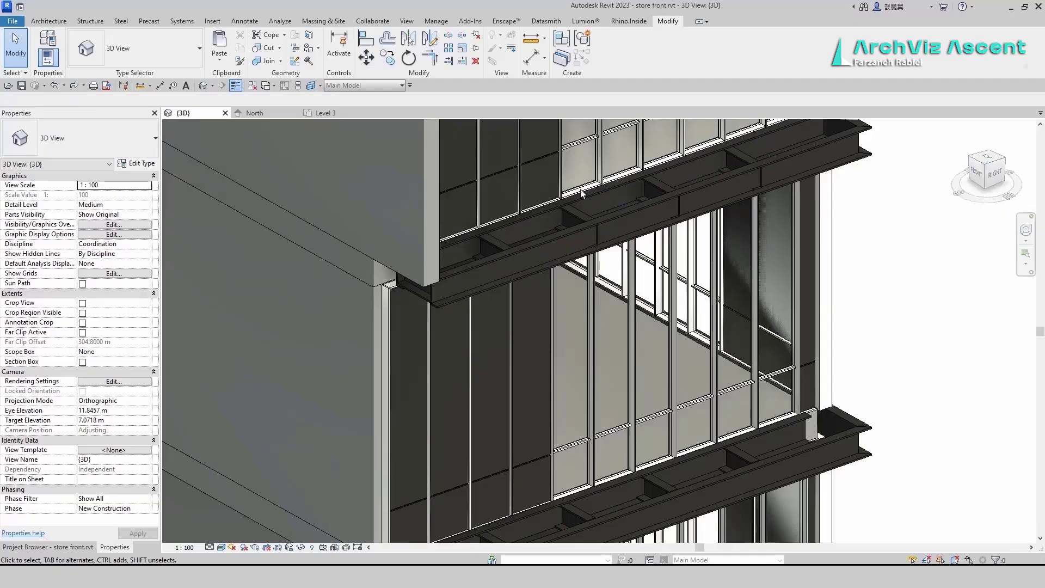
In the front view, split the Level 3 side wall at the Level 2 wall's front edge and select the projecting piece.
click(975, 175)
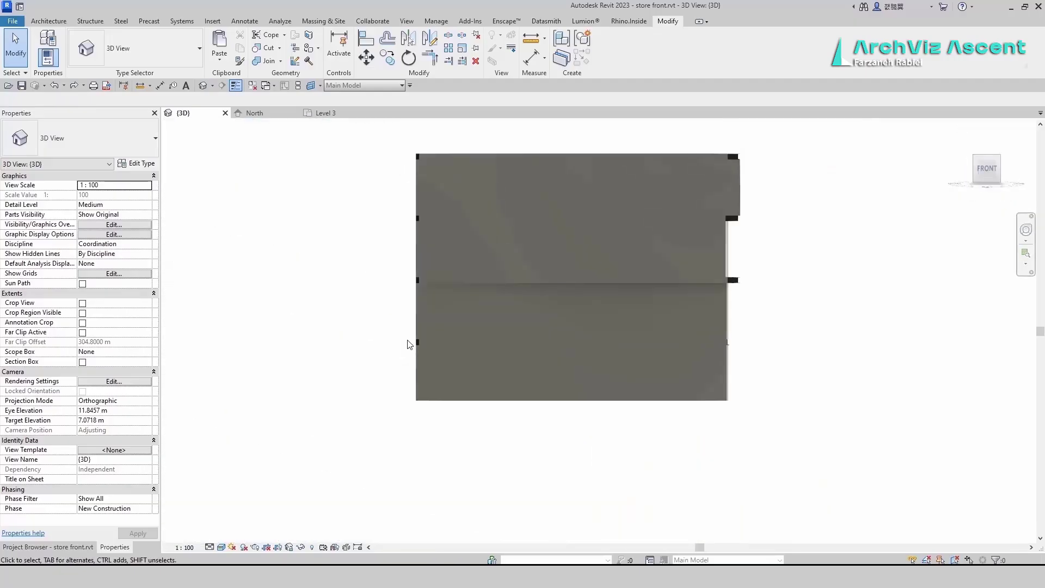
scroll(677, 284, up, 3)
scroll(674, 285, up, 3)
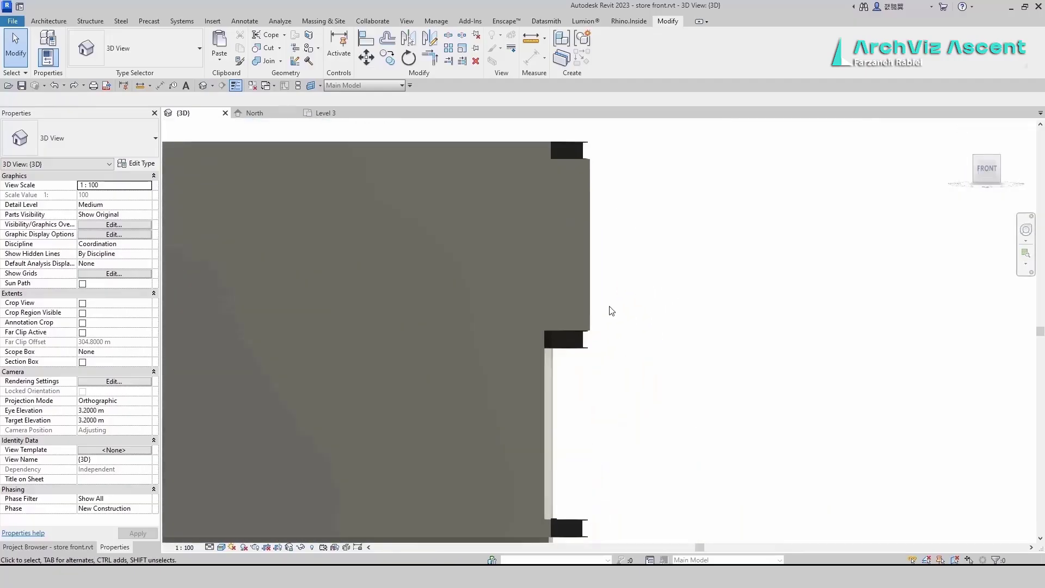
click(580, 283)
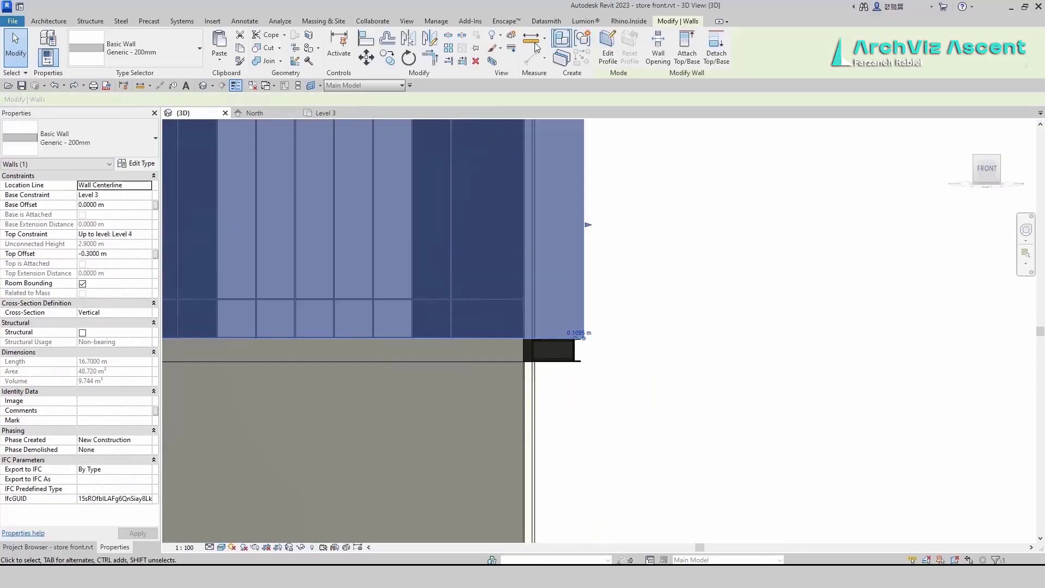
click(448, 35)
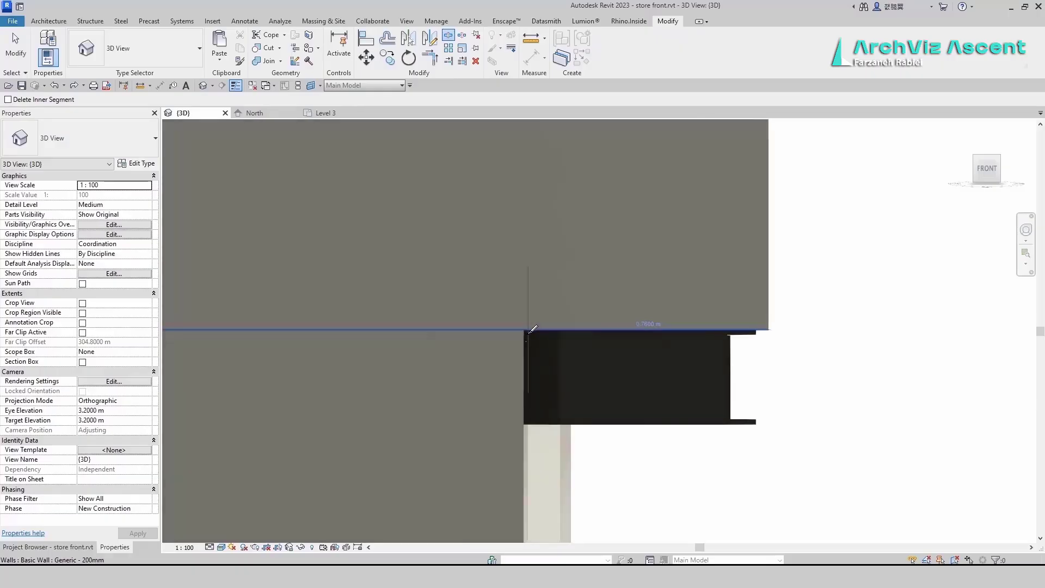
scroll(531, 330, up, 4)
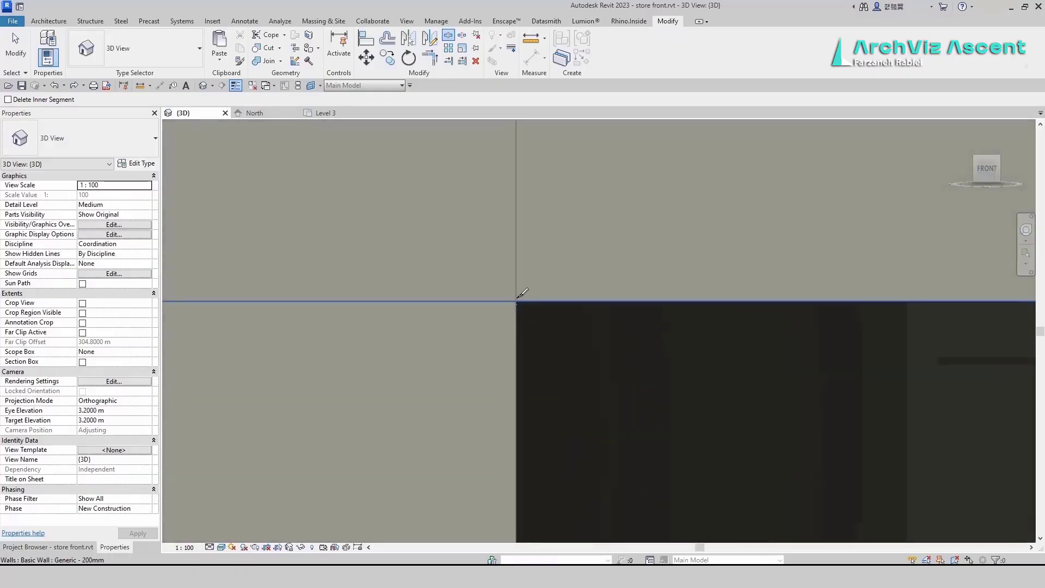
scroll(522, 293, down, 5)
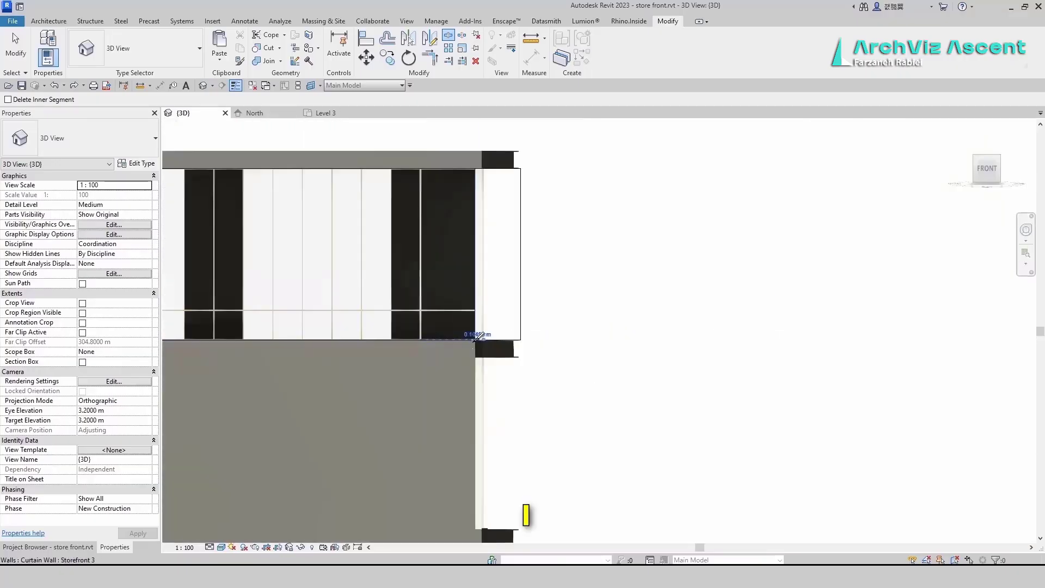
click(478, 336)
key(Escape)
click(520, 331)
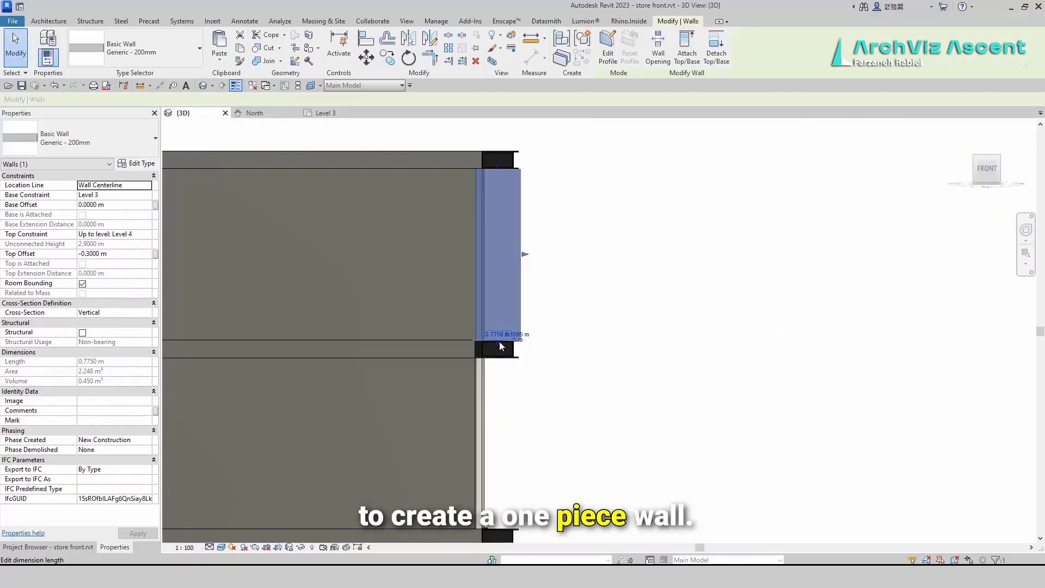
Try to stretch the bottom of the projecting Level 3 wall piece down to form a one-piece wall.
click(499, 347)
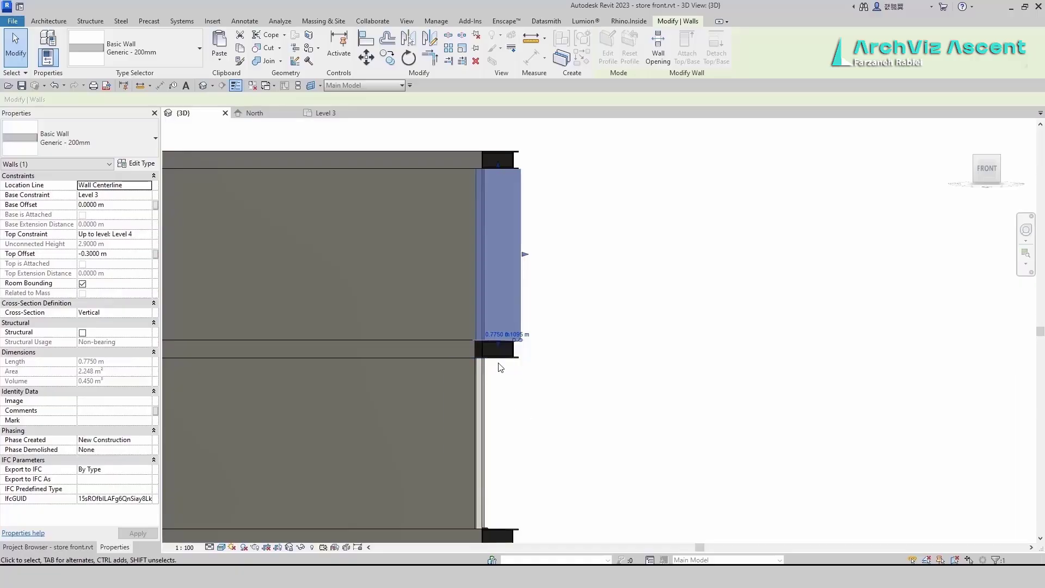
mouse_move(498, 345)
mouse_down()
mouse_move(496, 420)
mouse_move(496, 354)
mouse_up()
click(542, 322)
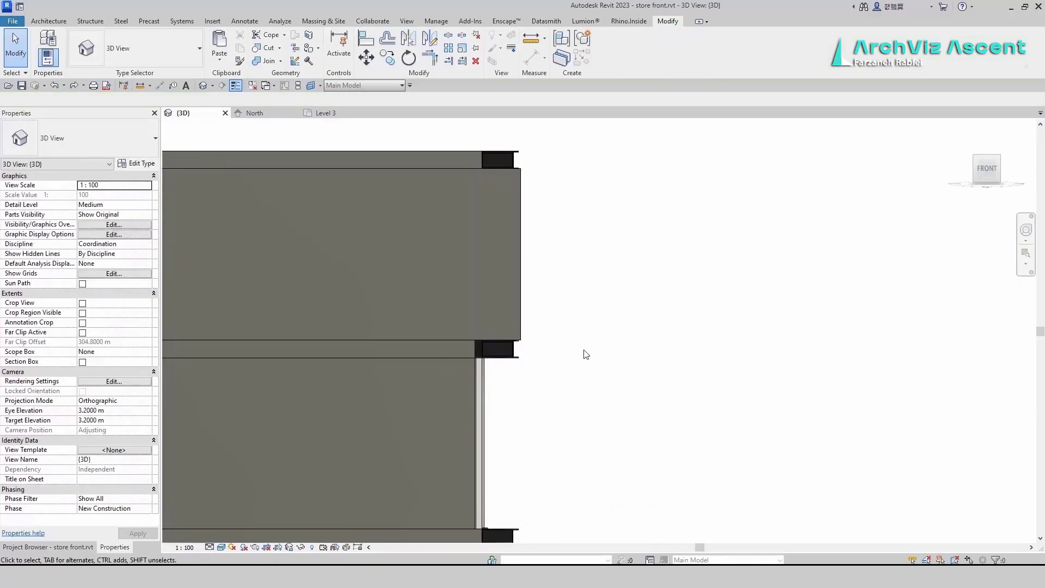
Set the base constraint of the projecting side wall piece to Level 2.
shift+middle_drag(585, 355, 509, 399)
click(350, 281)
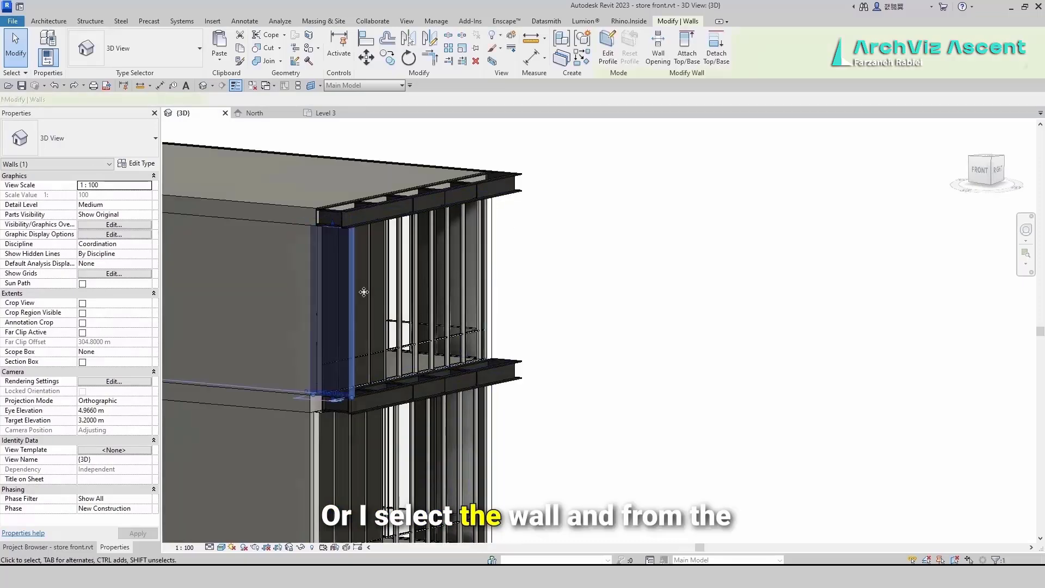
click(147, 195)
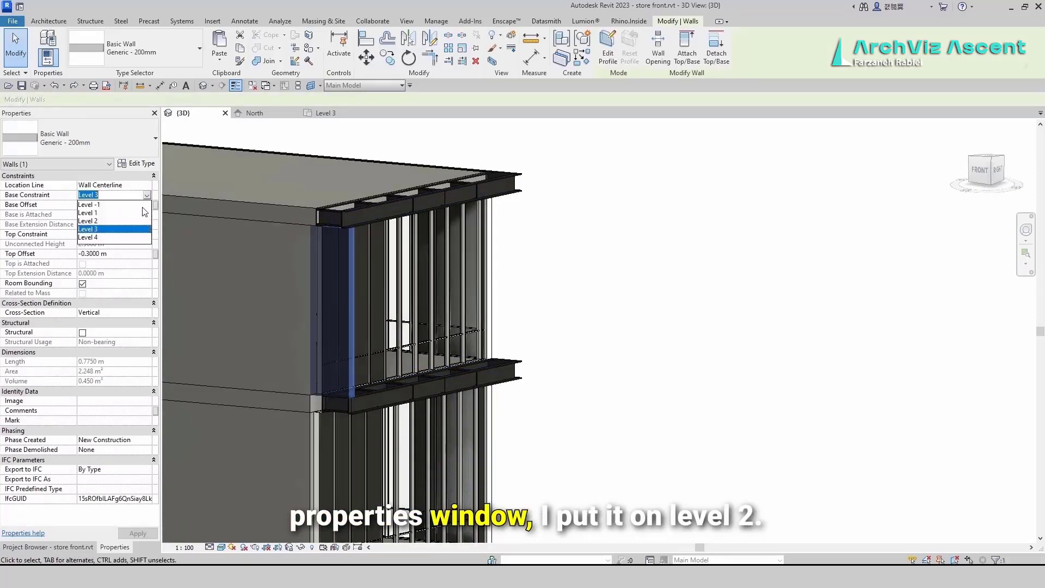
click(103, 221)
scroll(538, 404, down, 2)
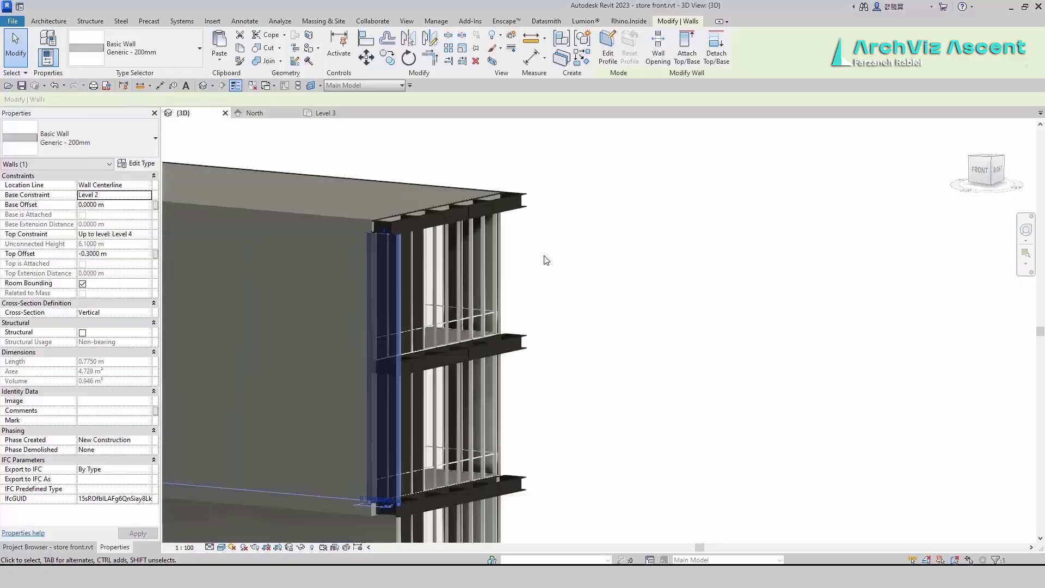
scroll(383, 494, up, 2)
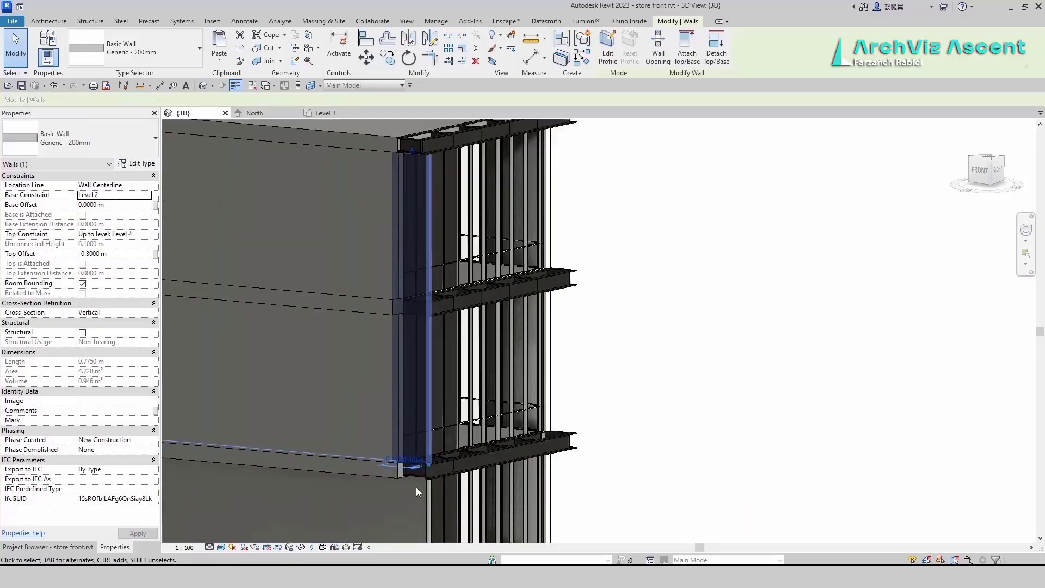
shift+middle_drag(640, 381, 443, 192)
middle_drag(406, 156, 395, 267)
scroll(392, 266, up, 2)
scroll(392, 266, down, 1)
key(Escape)
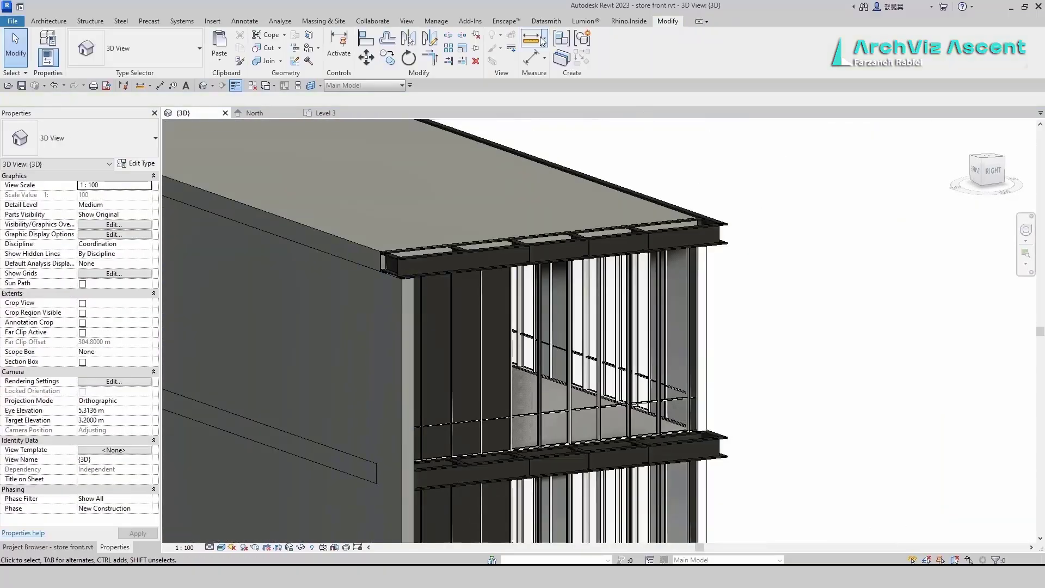
Align the end of the Level 4 frame's channel beam with the inner face of the extended side wall piece.
click(386, 57)
shift+middle_drag(415, 342, 419, 345)
scroll(384, 301, up, 2)
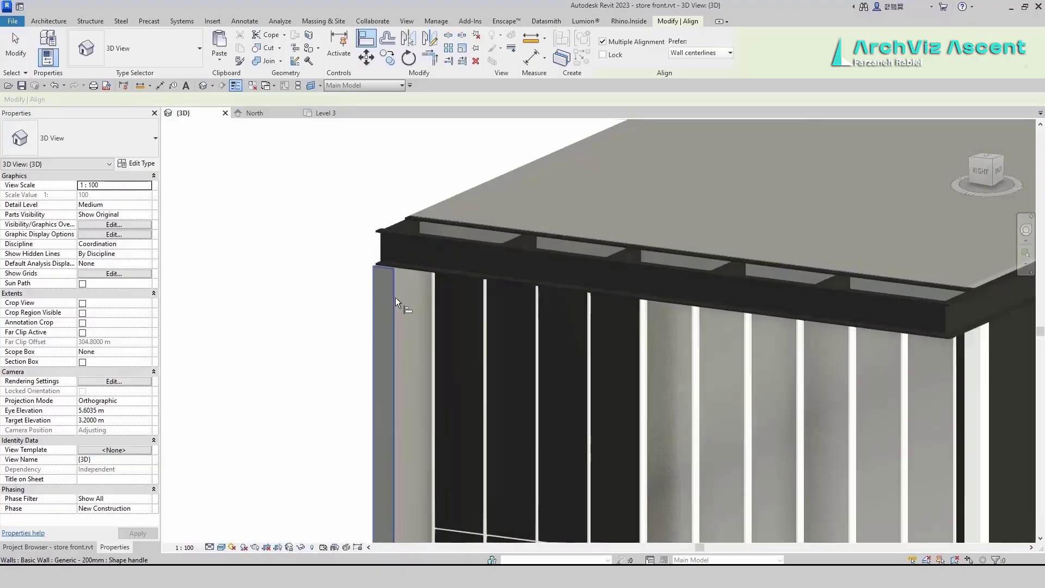
click(398, 298)
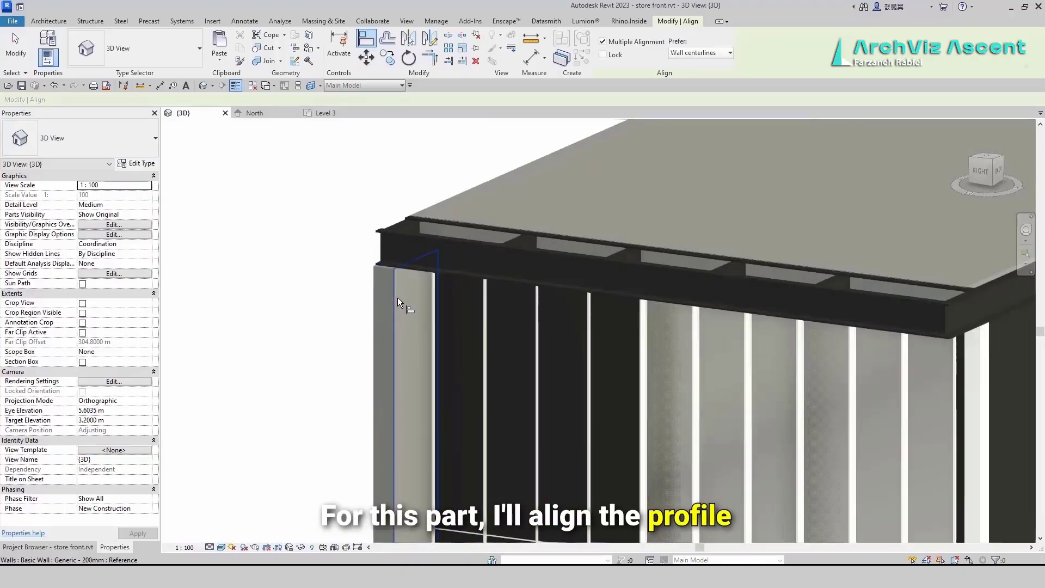
shift+middle_drag(397, 297, 477, 344)
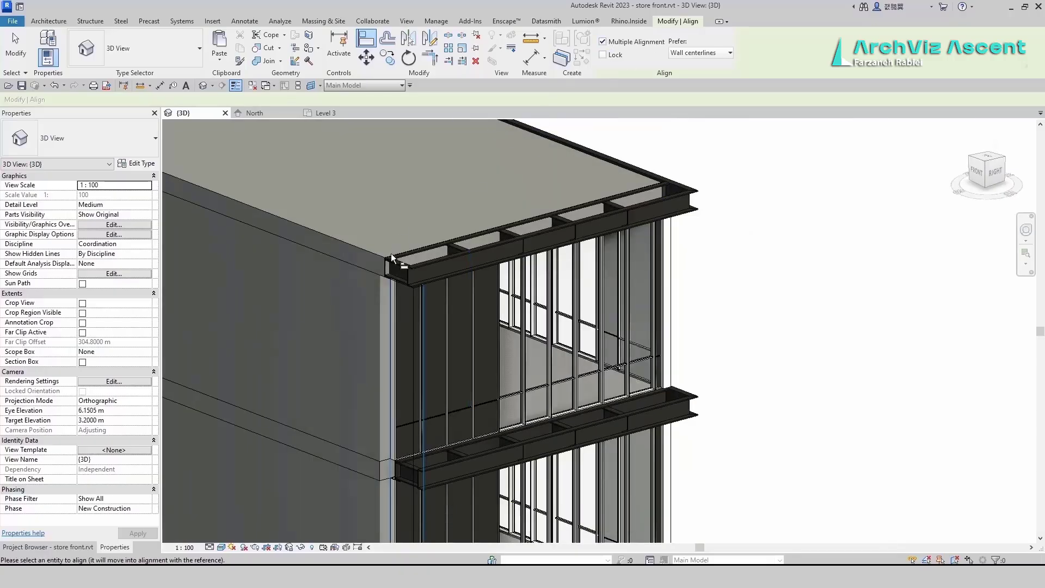
scroll(401, 286, up, 5)
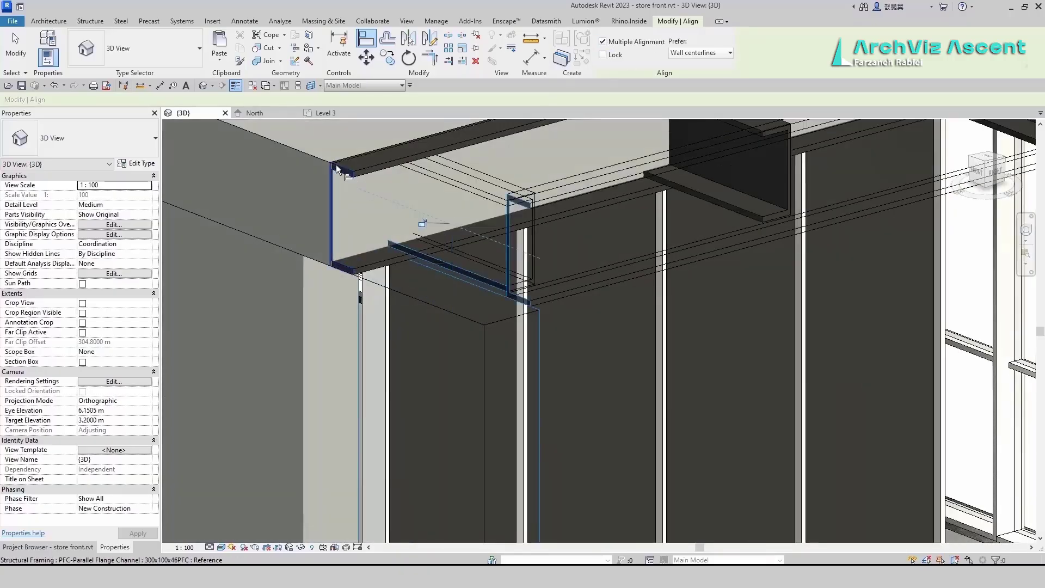
click(335, 164)
key(Escape)
Edit the Level 4 floor boundary and align its short facade-side edge with the back face of the frame beam.
click(387, 285)
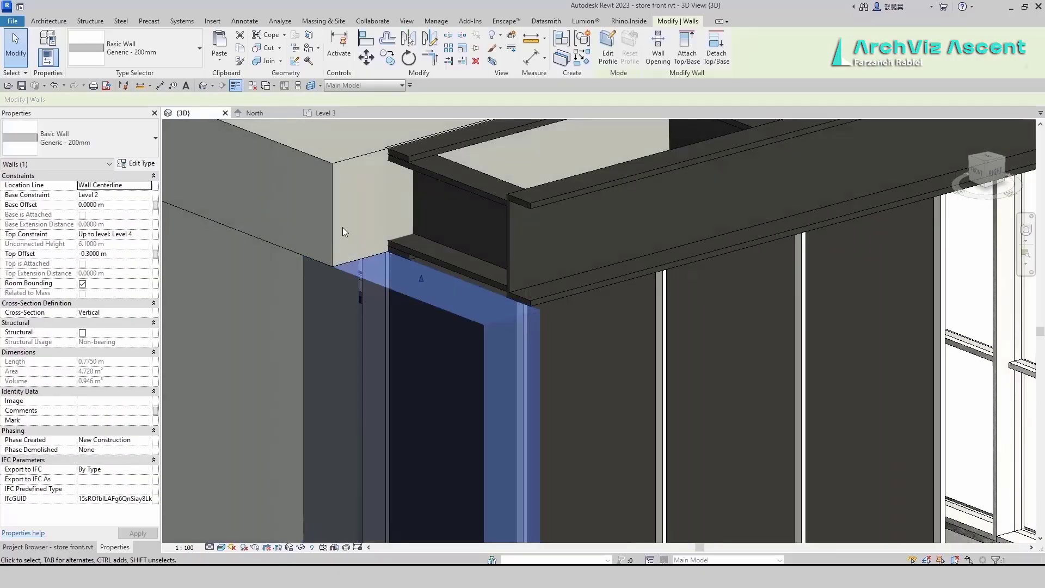
click(332, 222)
click(600, 50)
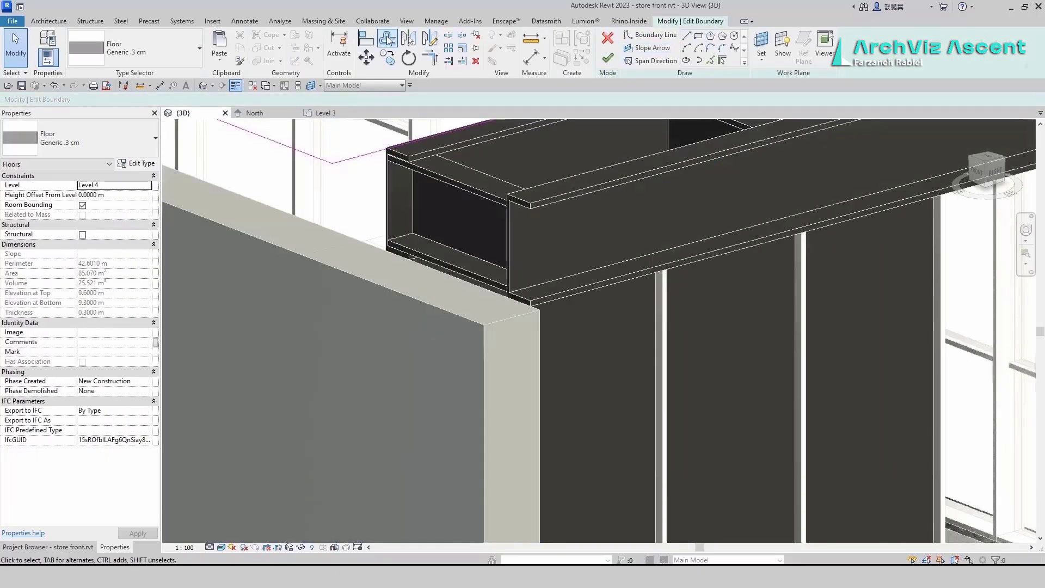
click(366, 39)
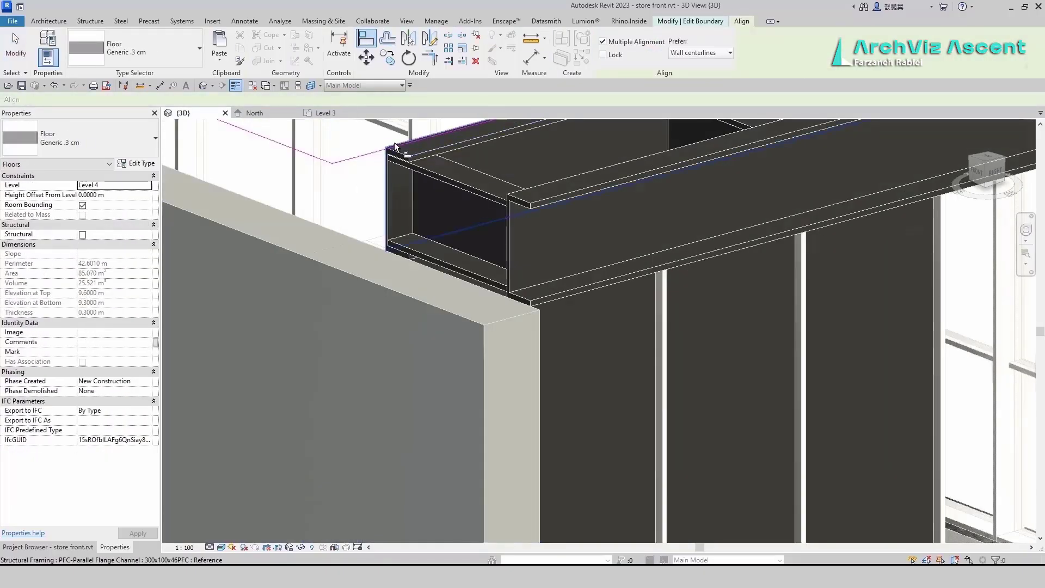
click(12, 32)
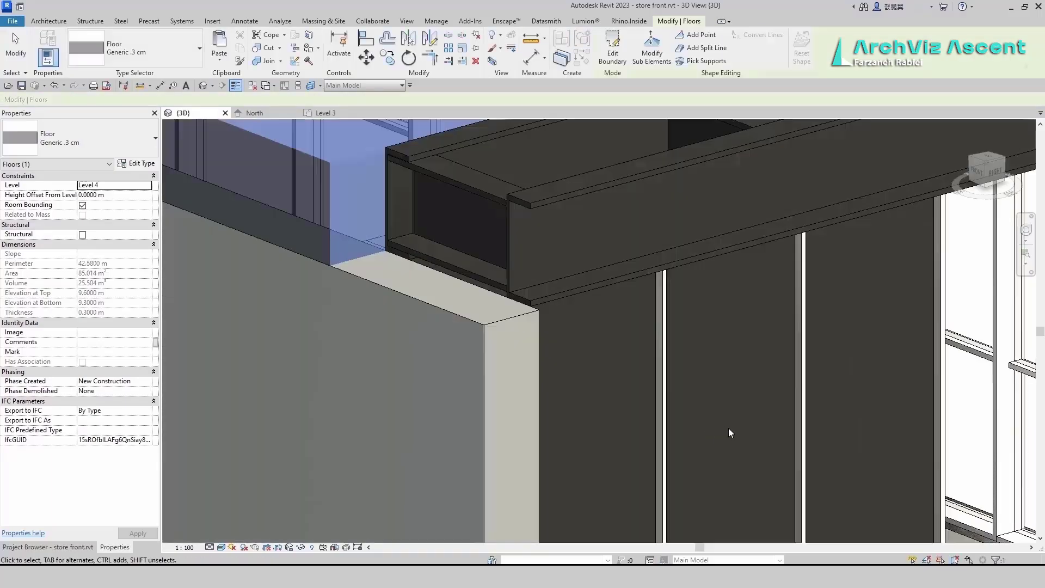
Set the top offset of the projecting side wall piece to 0.
shift+middle_drag(728, 428, 412, 269)
scroll(442, 338, up, 2)
click(442, 339)
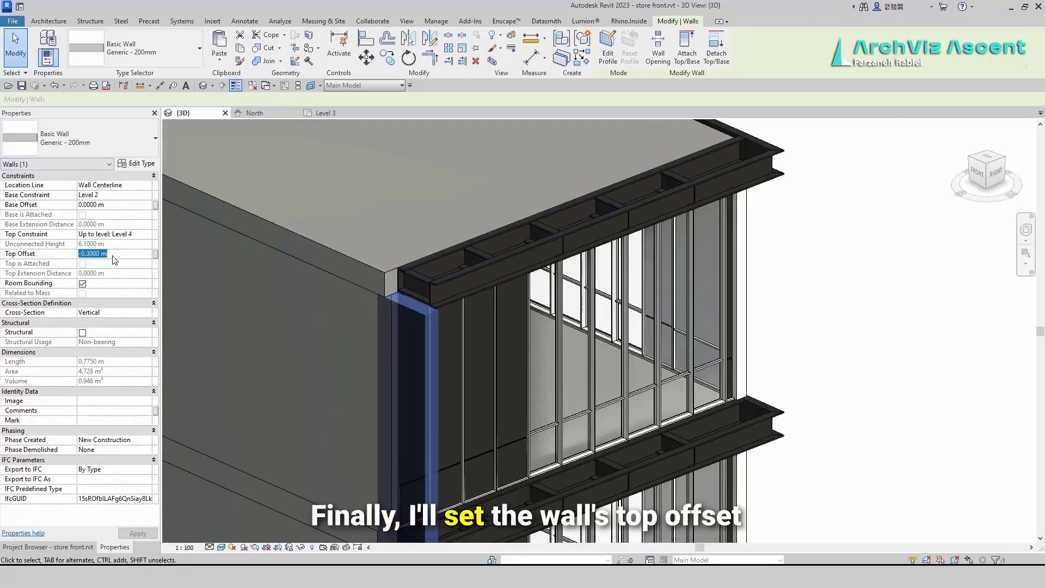
text(0)
key(Return)
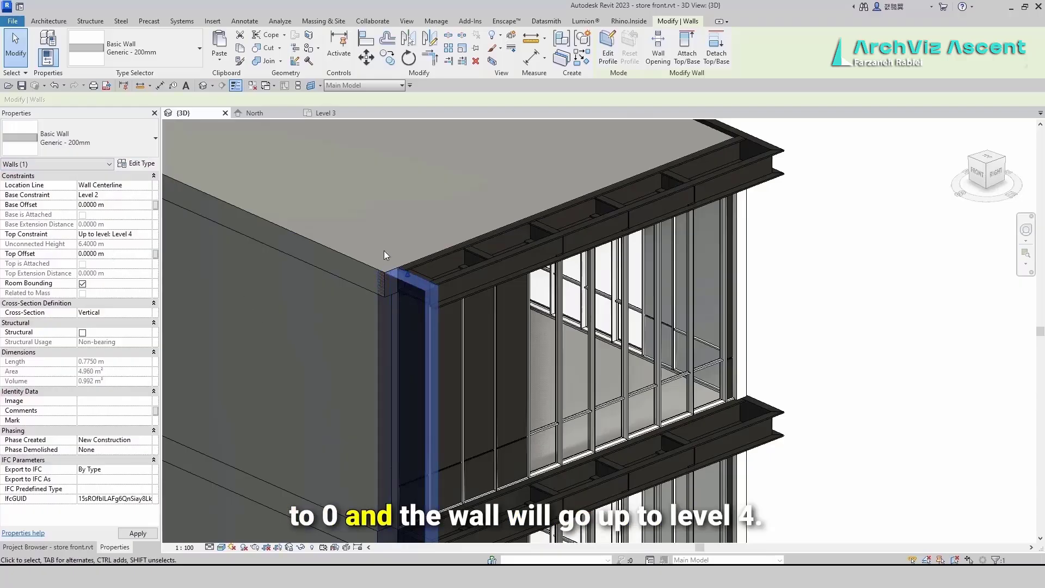
Set the base offset of the same side wall piece to -0.3 m.
middle_drag(384, 250, 426, 282)
scroll(422, 362, up, 5)
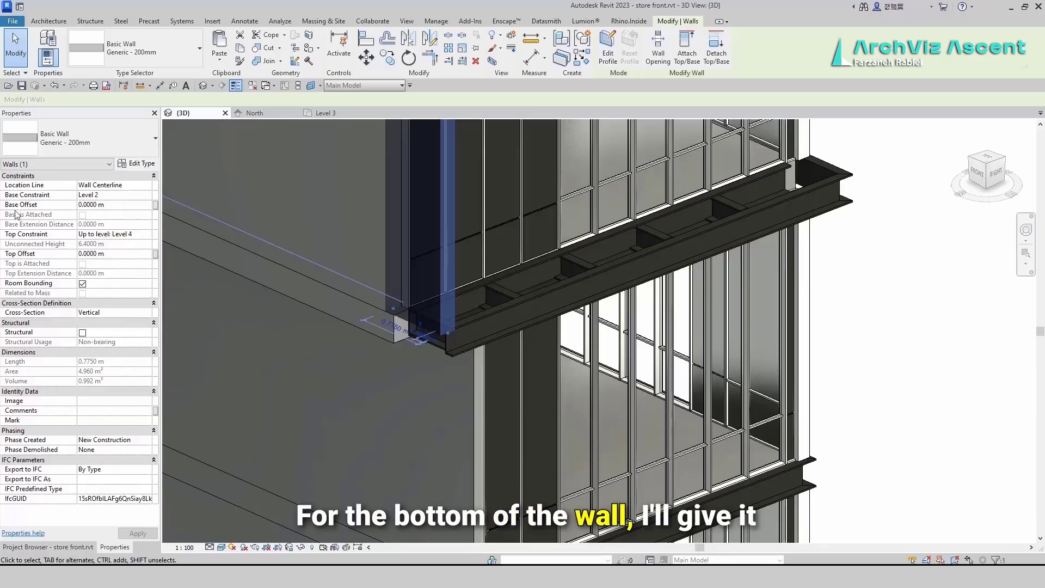
click(126, 207)
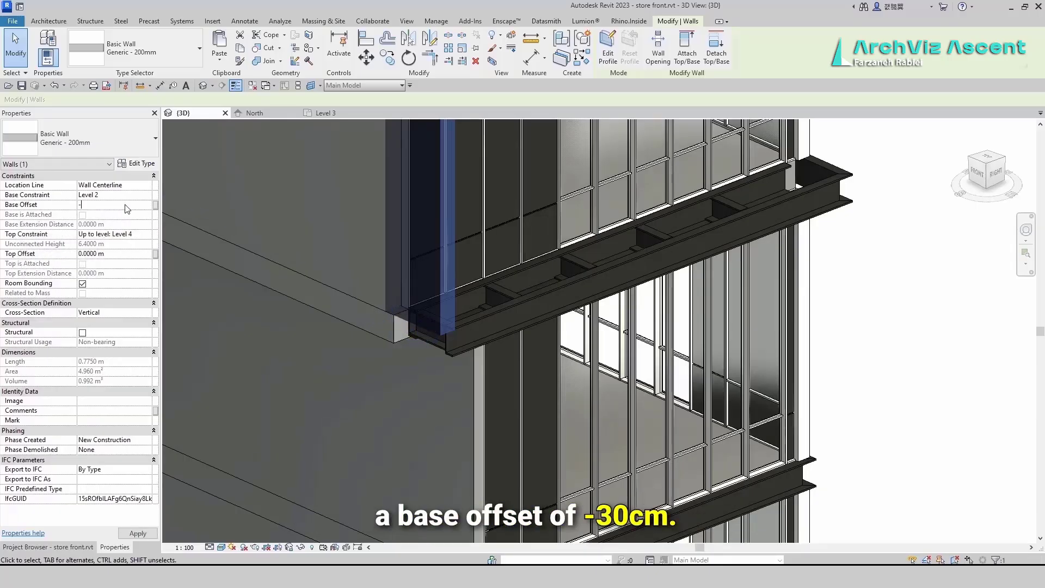
key(Return)
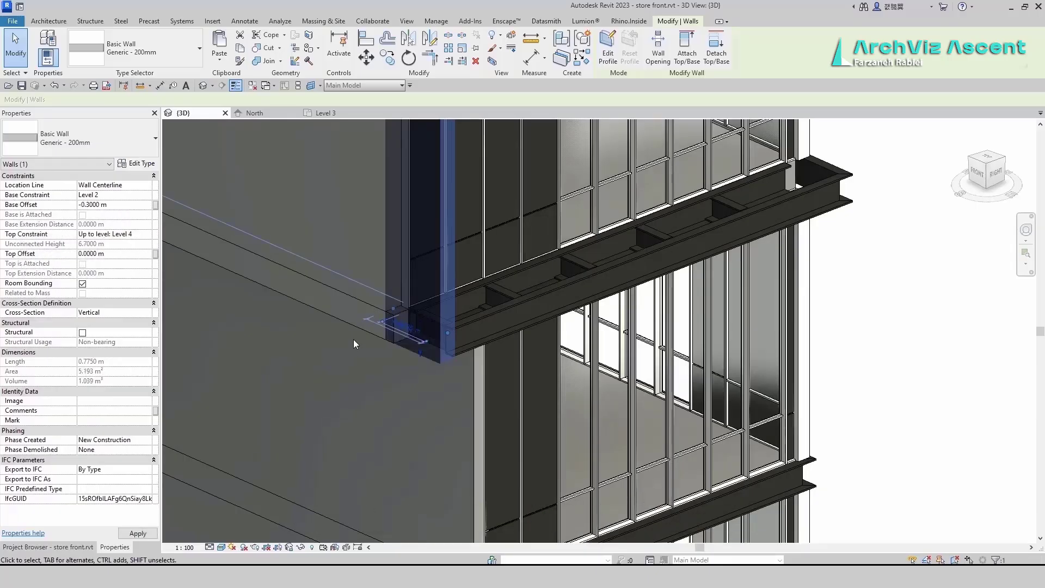
key(Escape)
Align the Level 2 floor's short facade-side boundary edge with the extended side wall piece, finishing the sketch without attaching the walls.
double_click(365, 330)
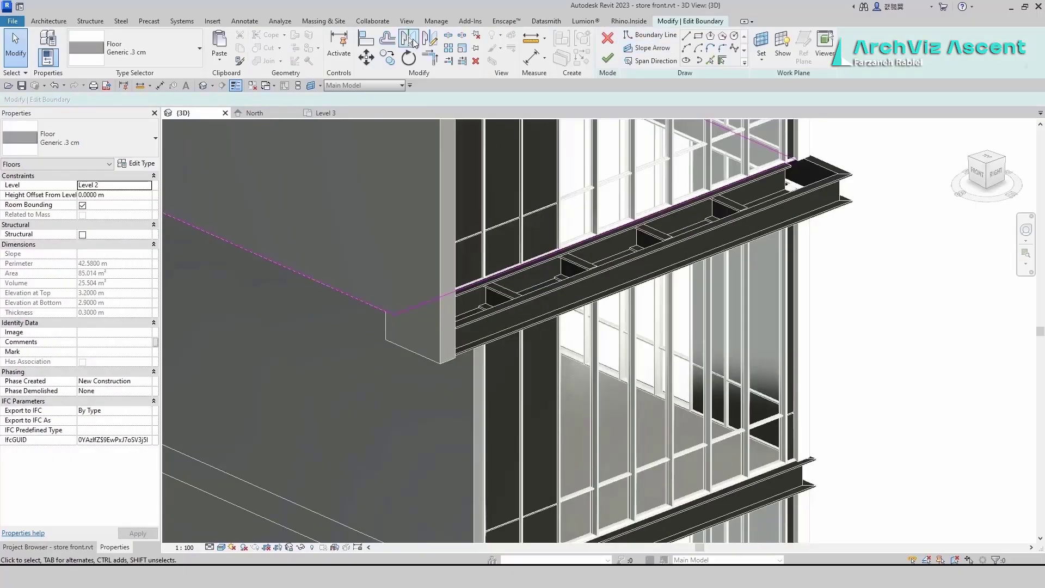
click(361, 42)
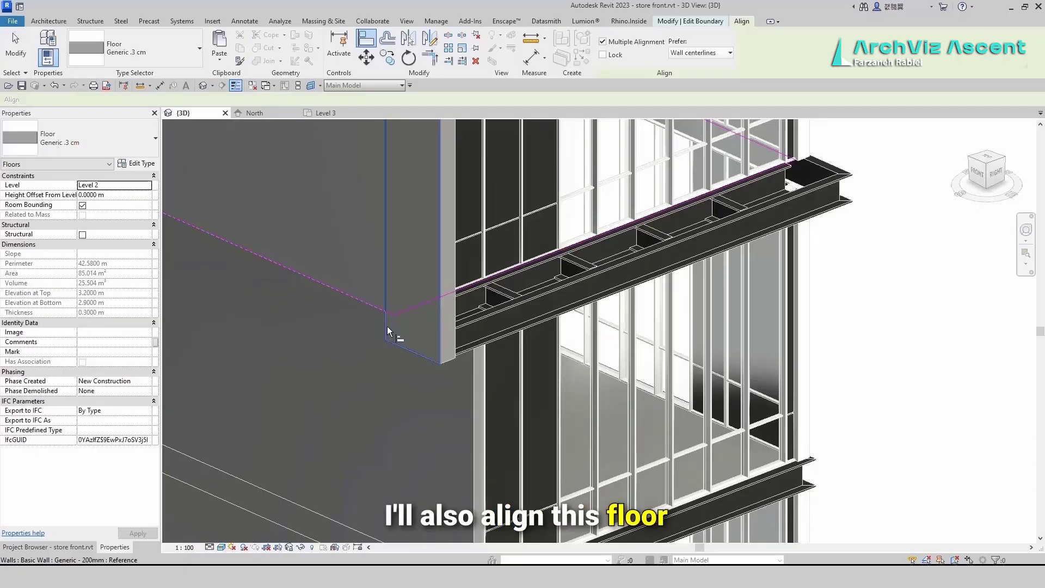
click(387, 326)
scroll(402, 313, down, 2)
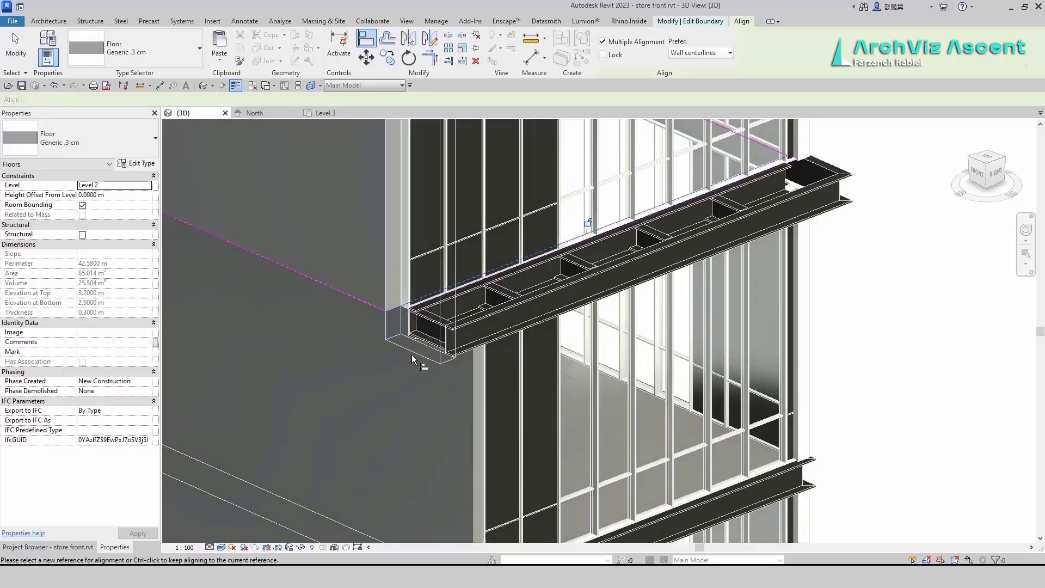
scroll(409, 381, down, 3)
scroll(407, 394, down, 3)
key(Escape)
key(Escape)
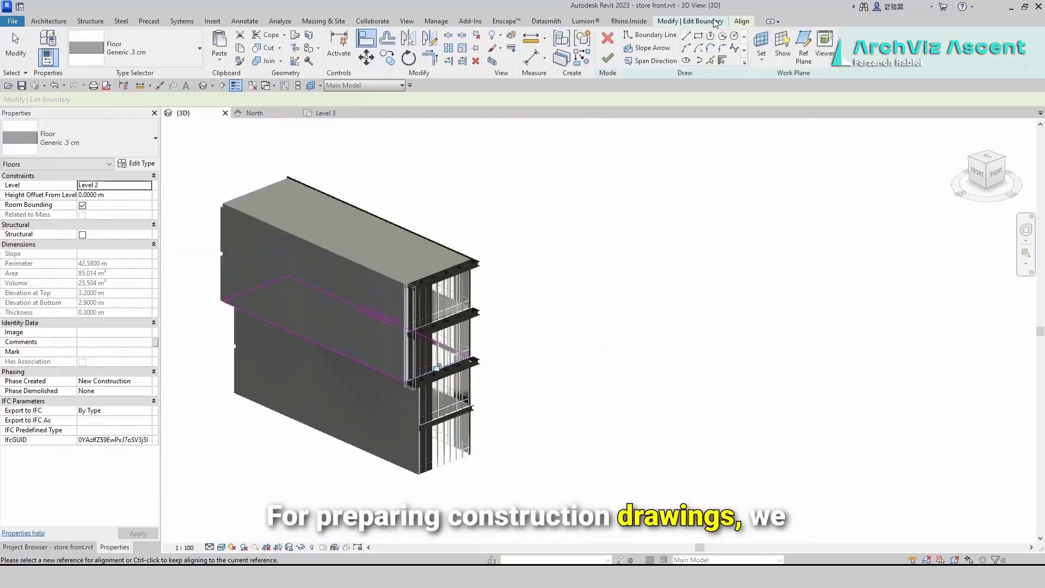
click(607, 59)
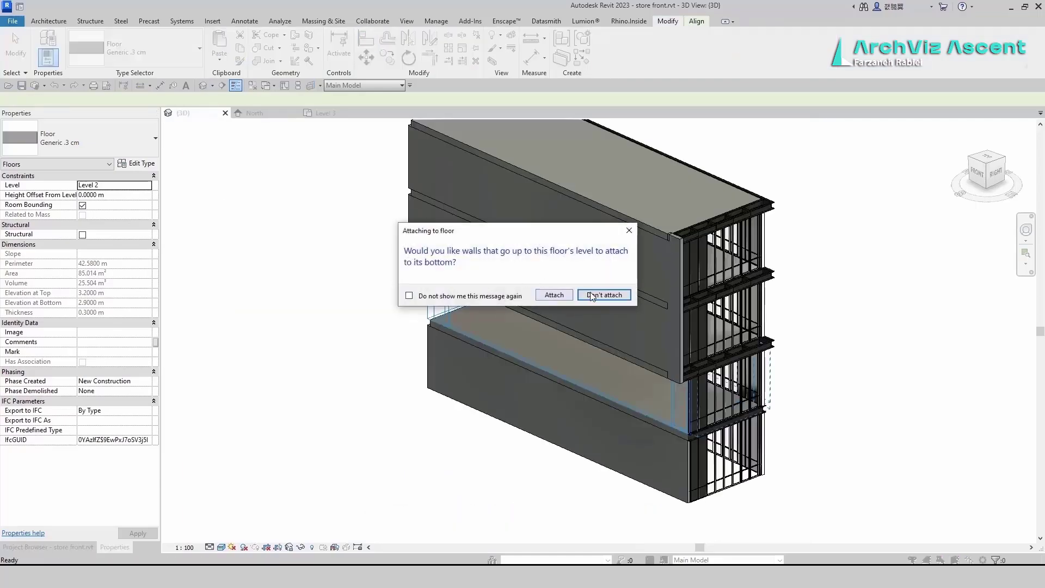
click(604, 294)
Edit the Level 4 floor boundary to align its short facade-side edge with the side wall piece, leaving the walls unattached.
scroll(397, 273, up, 5)
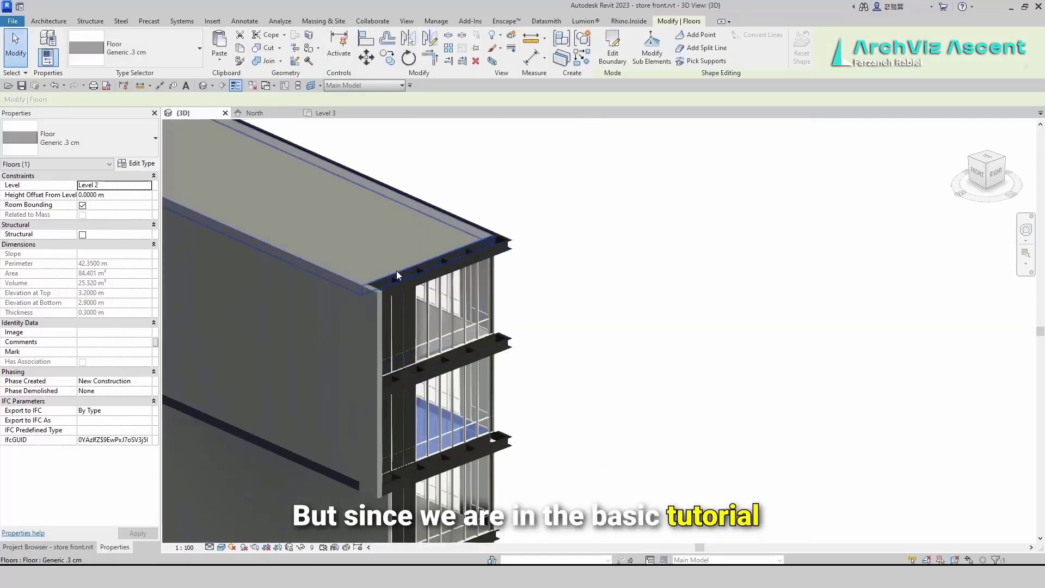
click(325, 294)
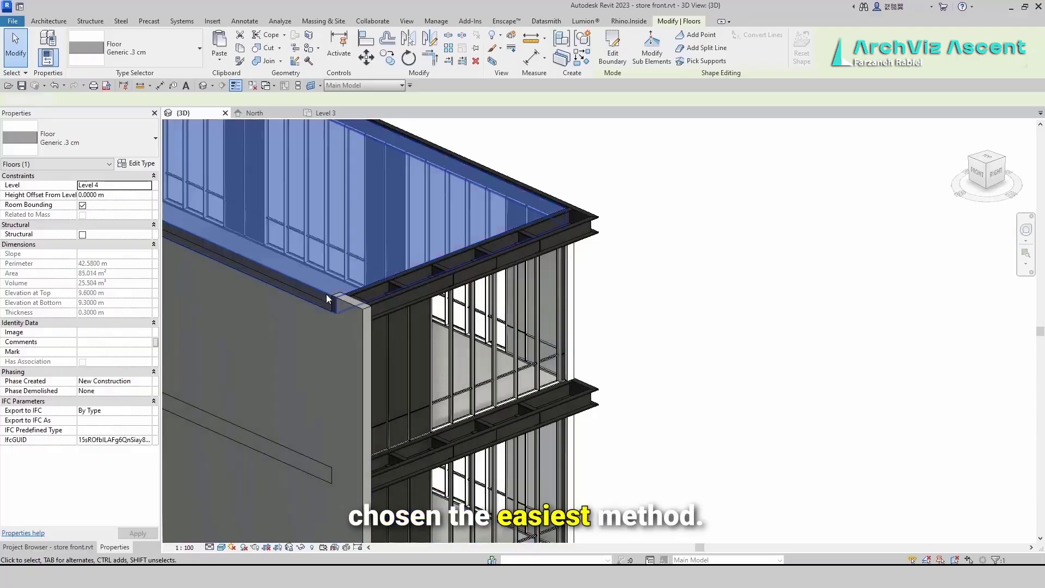
click(613, 53)
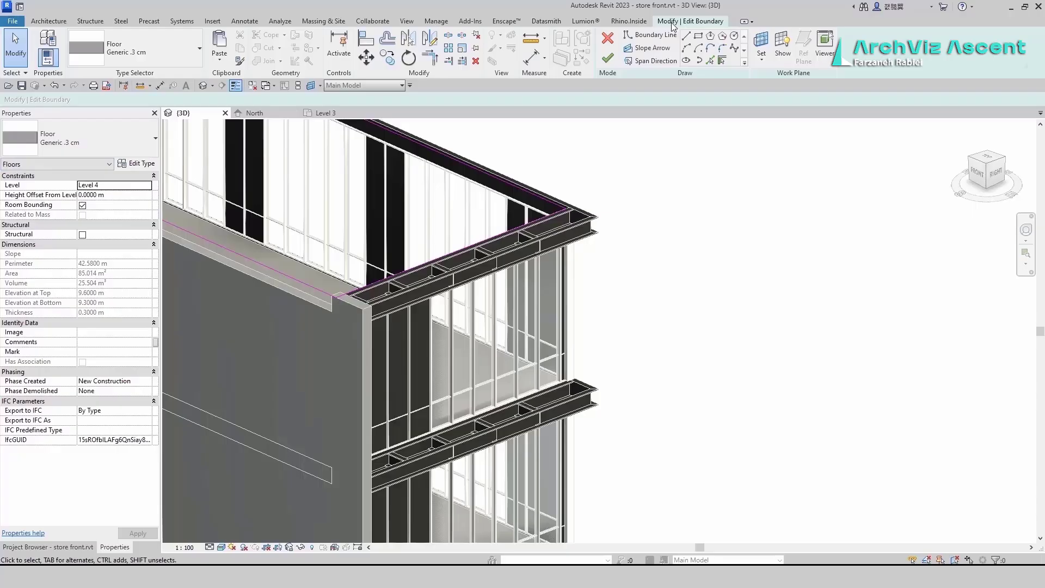
click(366, 41)
scroll(334, 303, up, 3)
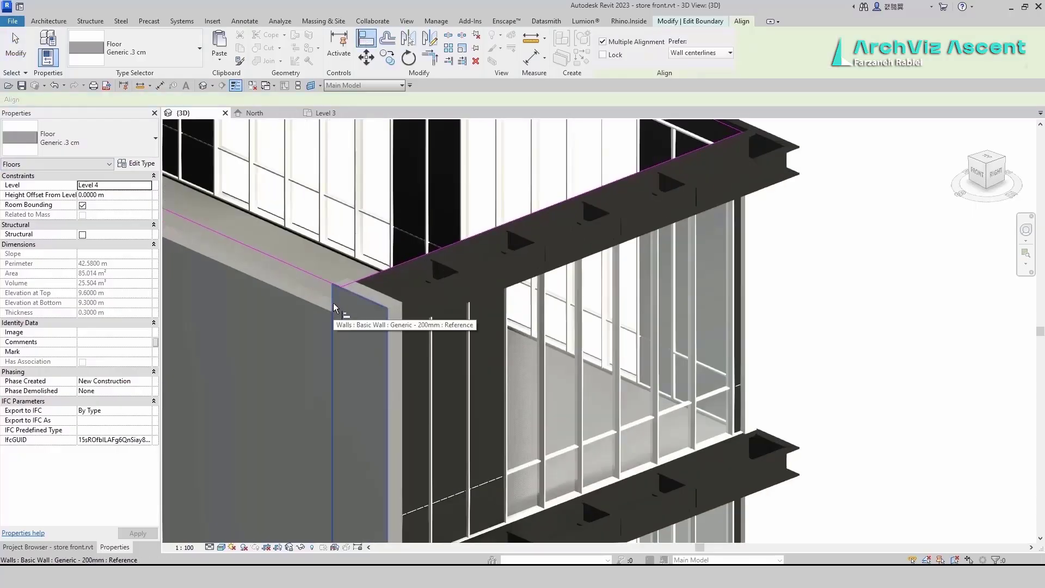
click(333, 303)
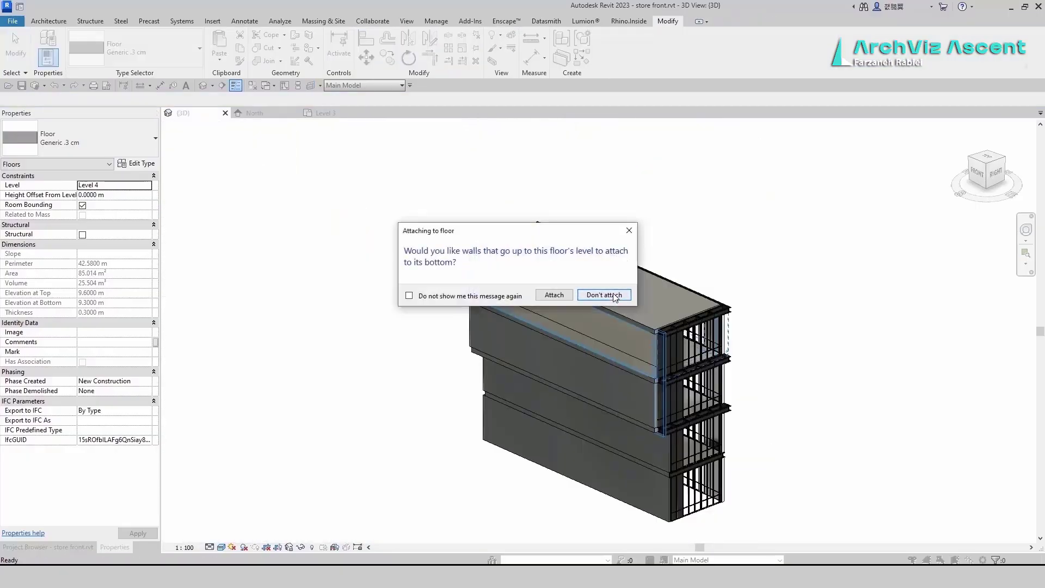
click(602, 294)
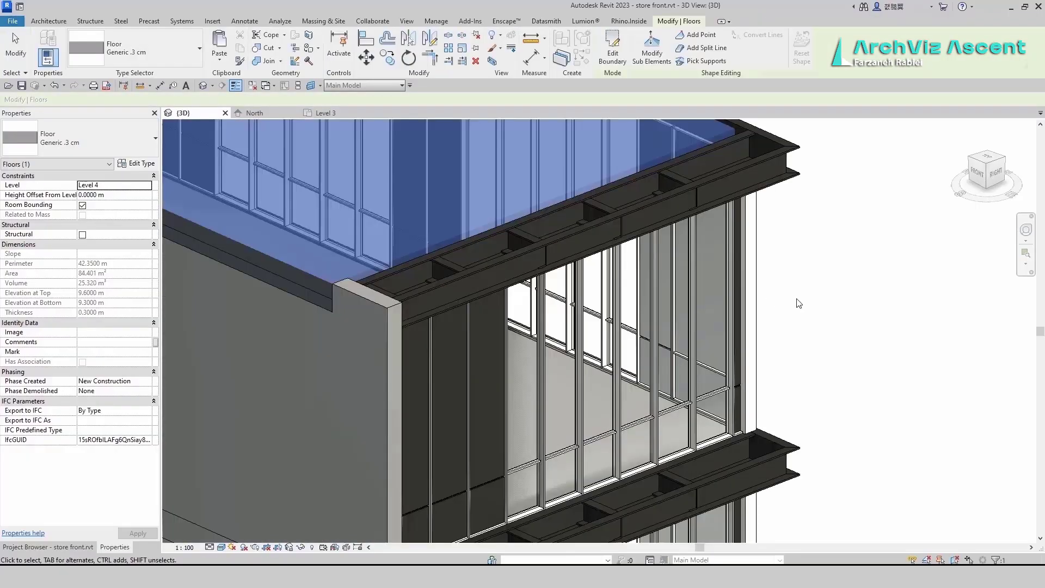
key(Escape)
Switch to Hidden Line display and add two horizontal grid lines above the top-storey long curtain wall's existing one, at 0.5 m and 0.3 m successive spacings.
scroll(798, 304, down, 8)
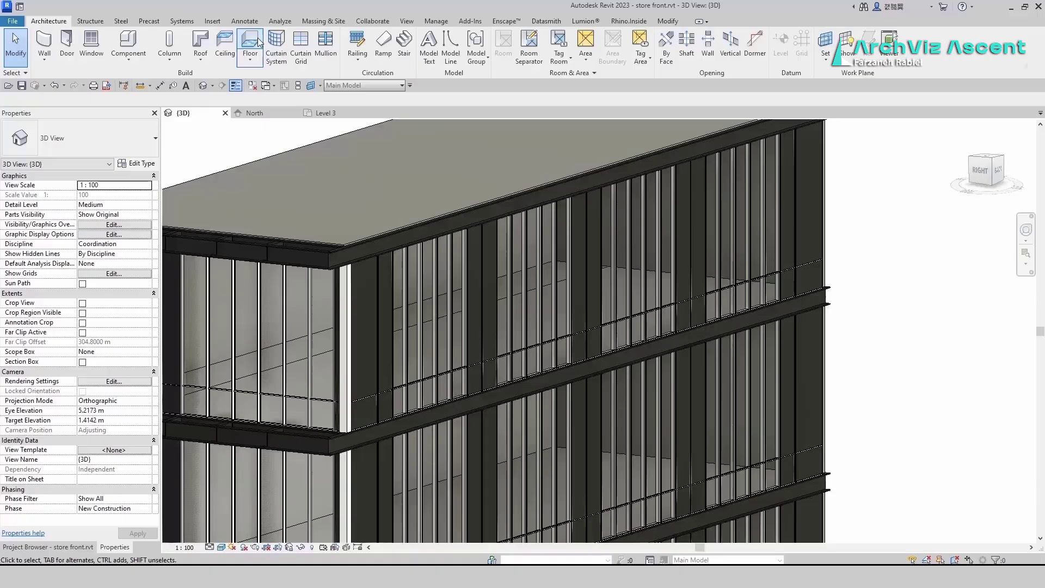
key(c)
key(g)
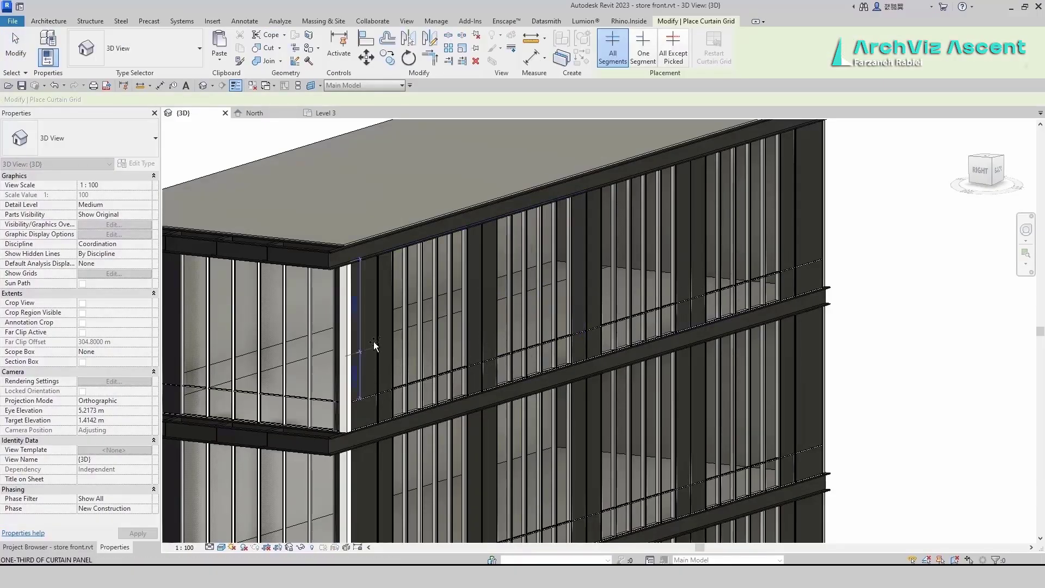
scroll(394, 373, up, 2)
click(222, 547)
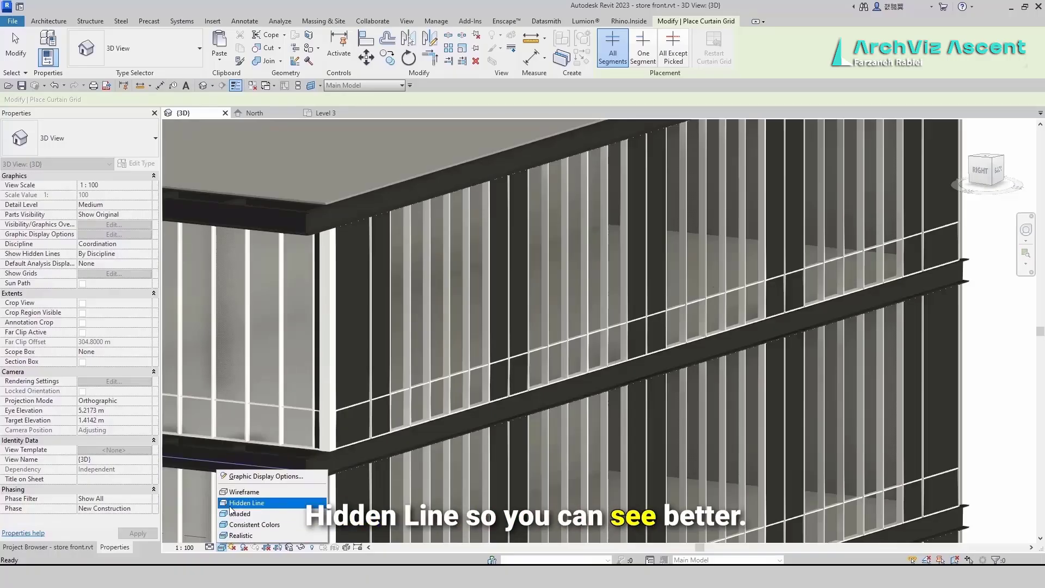
click(231, 503)
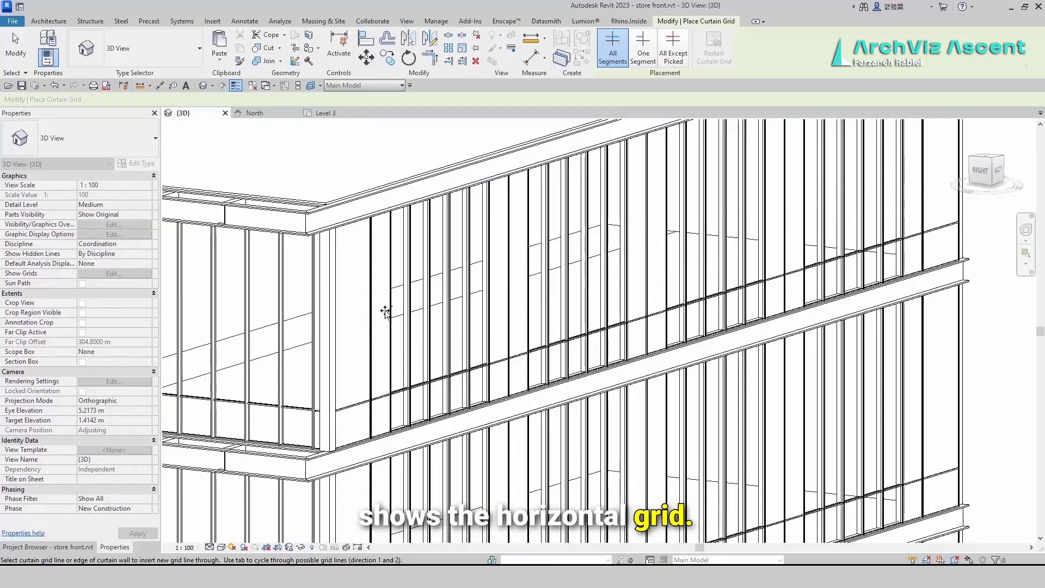
click(388, 354)
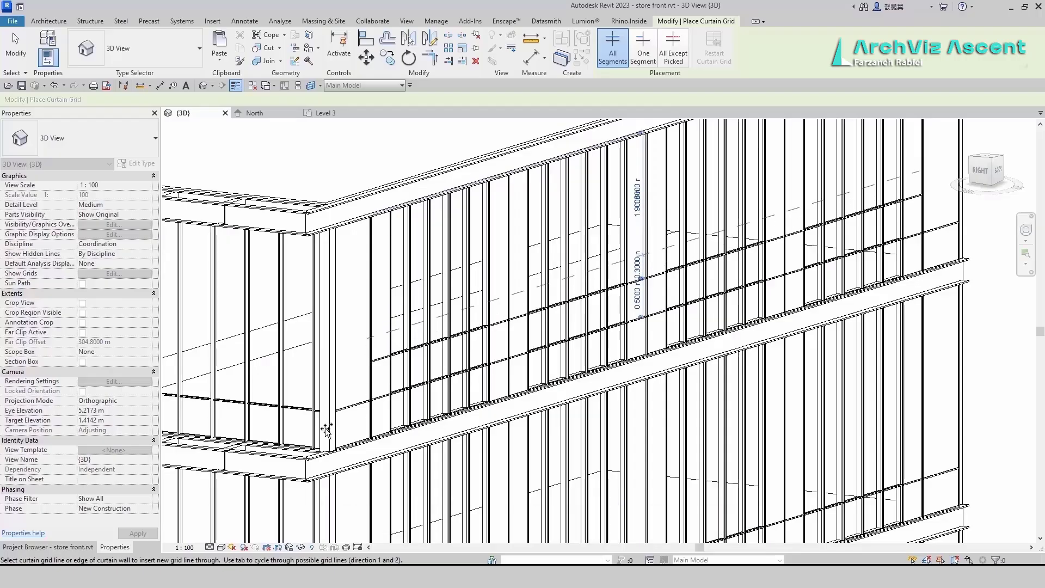
key(Escape)
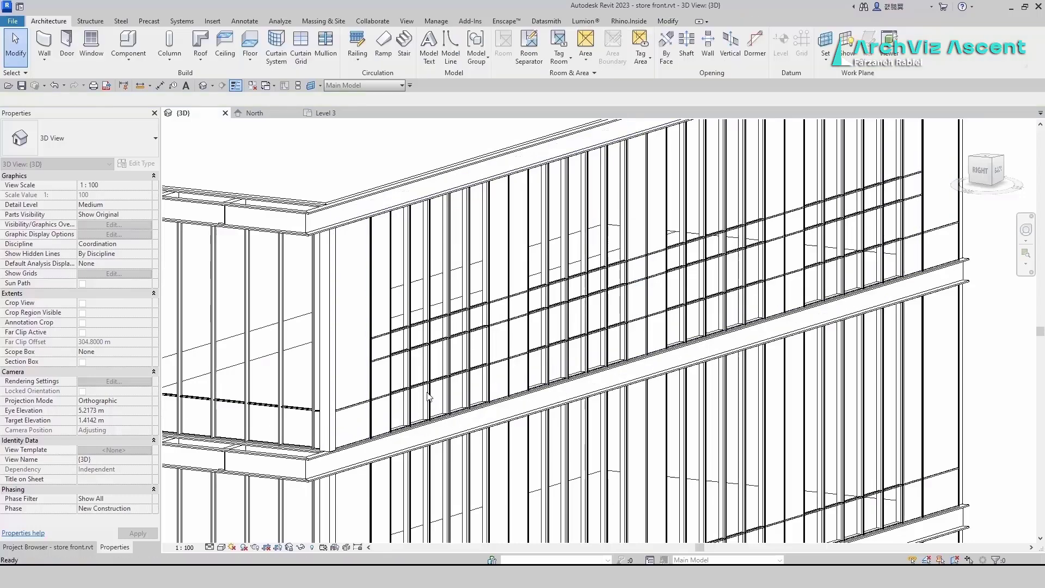
Add two horizontal curtain grid lines above the existing one on the adjoining short curtain wall, deleting the conflicting corner mullion elements.
middle_drag(378, 391, 520, 406)
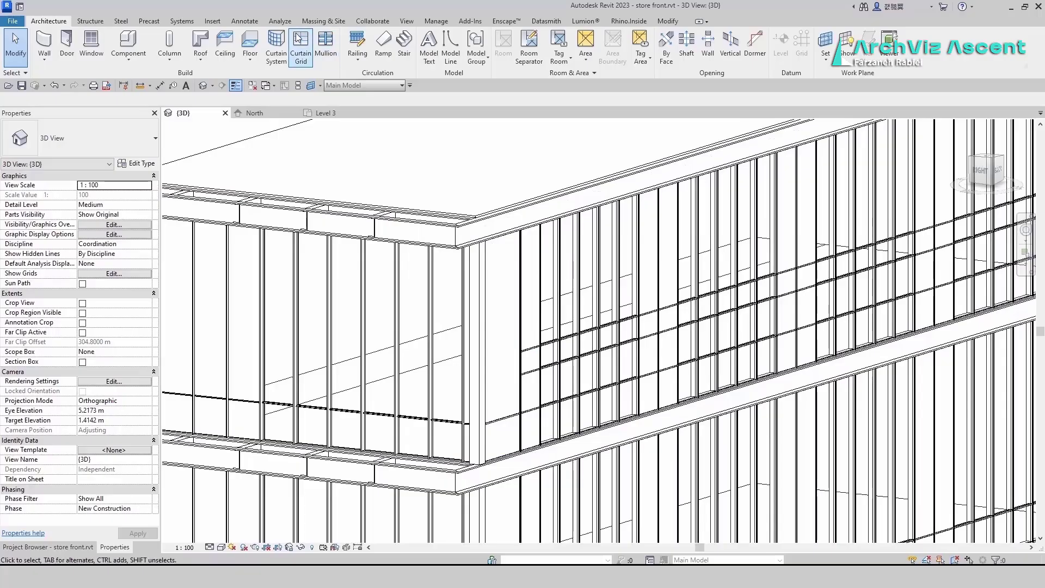
click(298, 38)
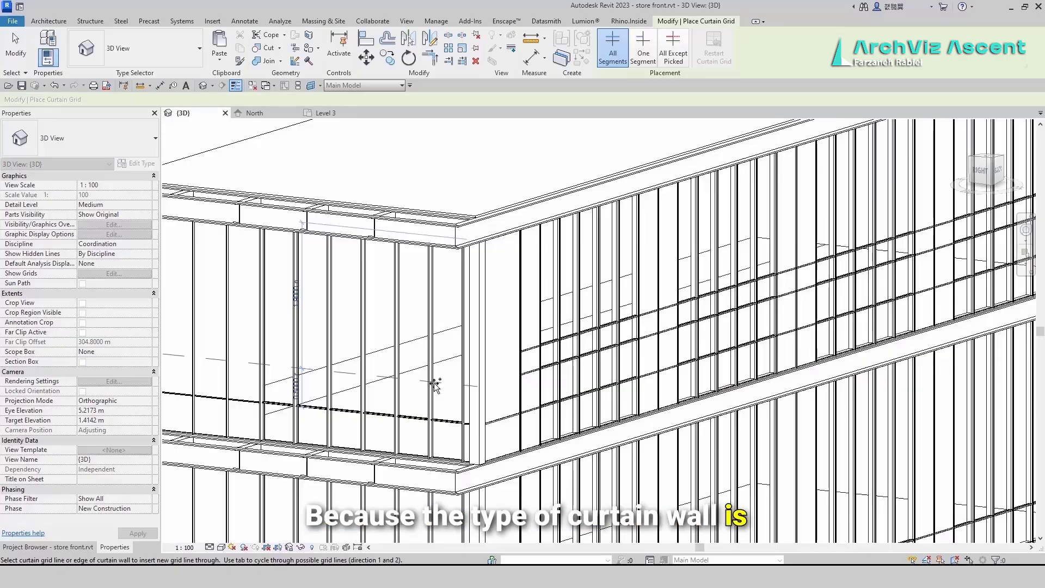
click(433, 383)
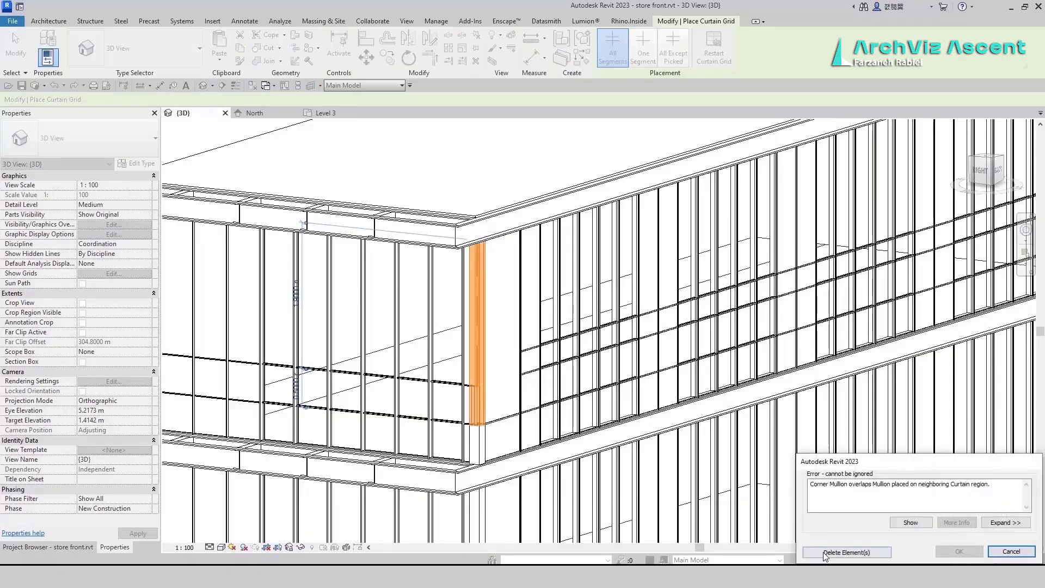
click(848, 552)
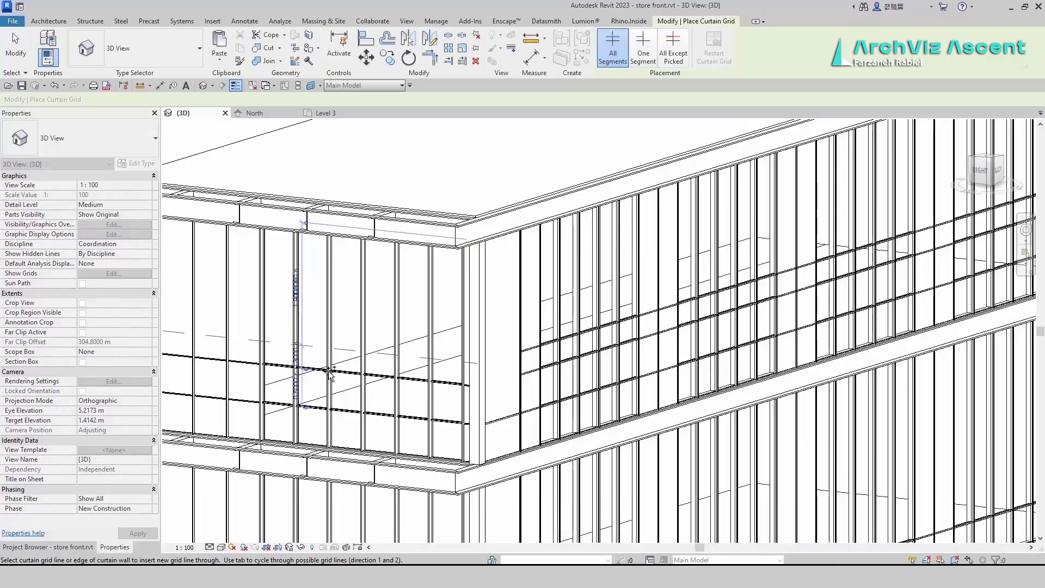
click(366, 361)
click(848, 552)
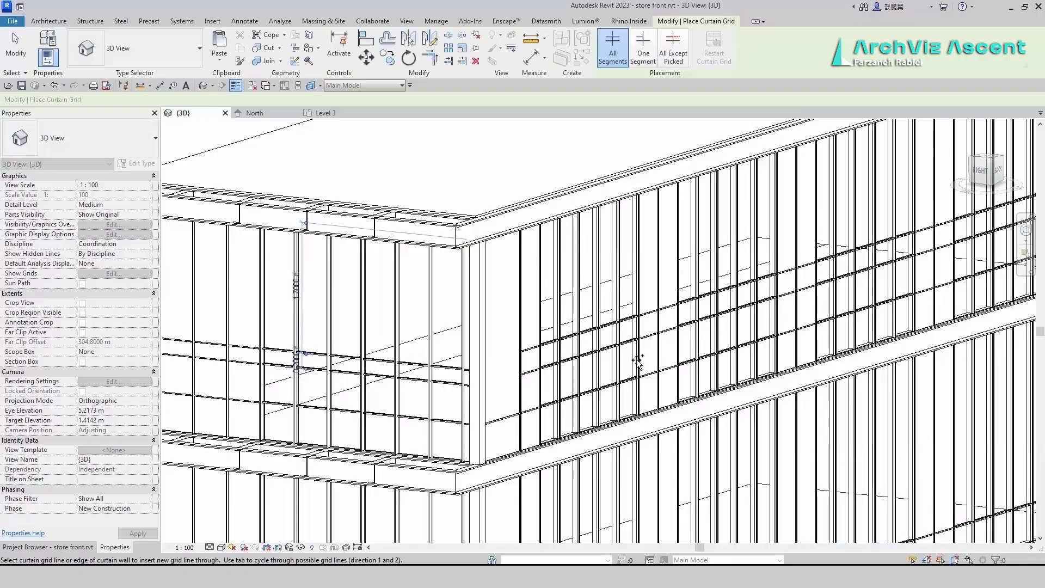
scroll(644, 359, down, 1)
scroll(563, 354, up, 2)
key(Escape)
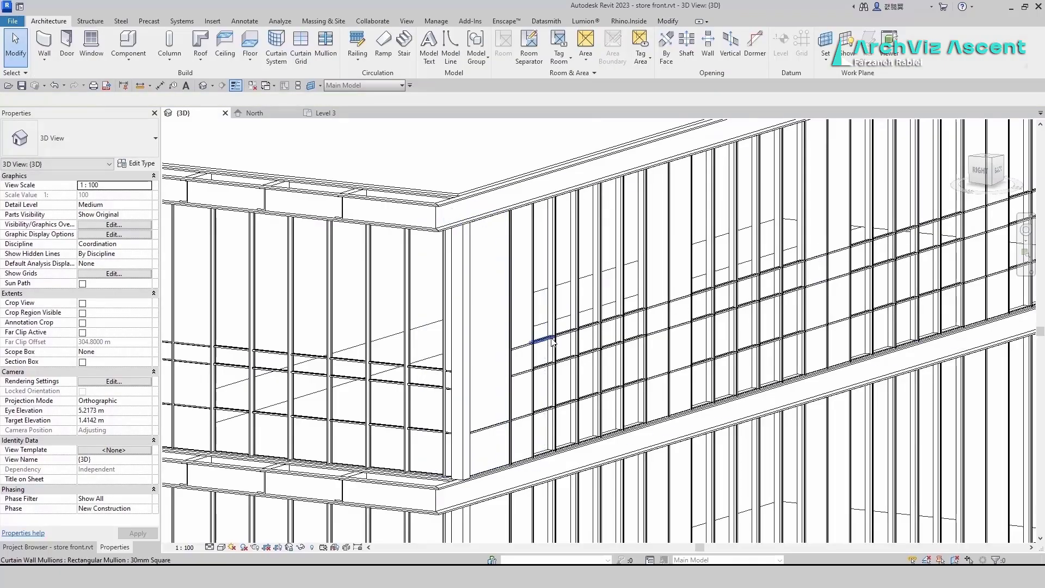
Set the spacing between the long wall's two upper grid lines to 0.2 m and return the view to Shaded display.
key(Tab)
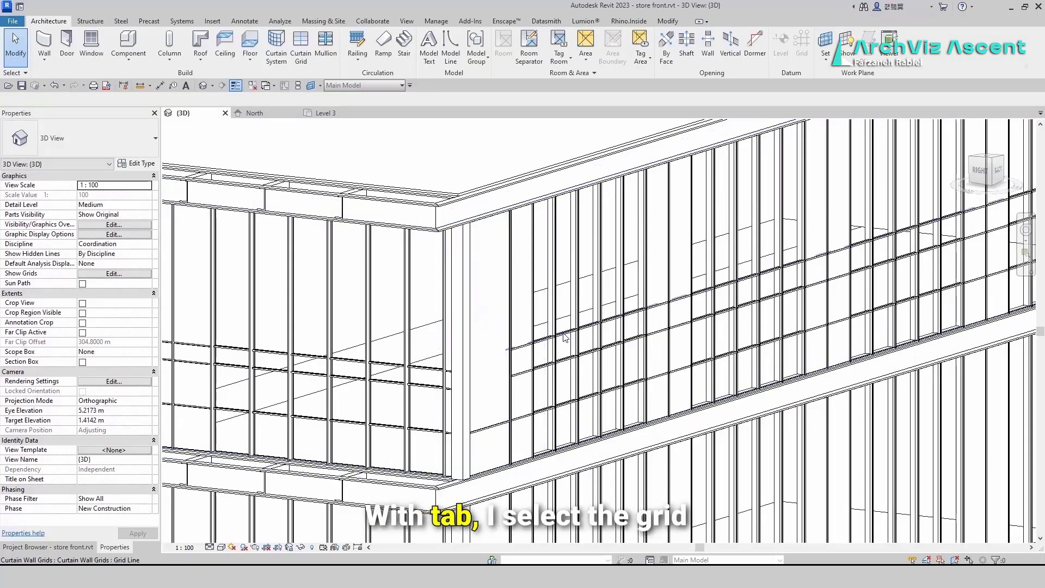
click(813, 289)
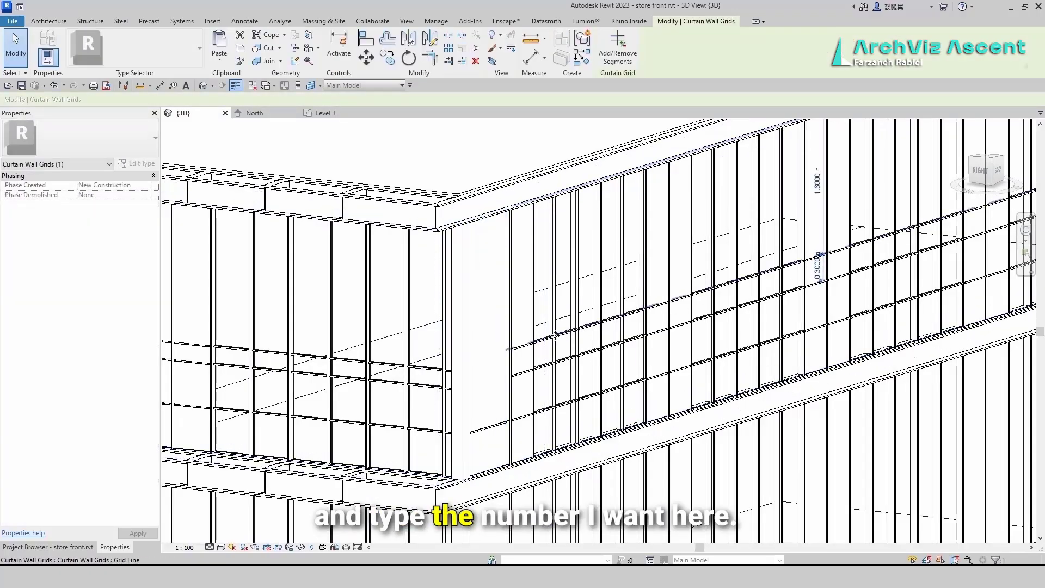
click(818, 267)
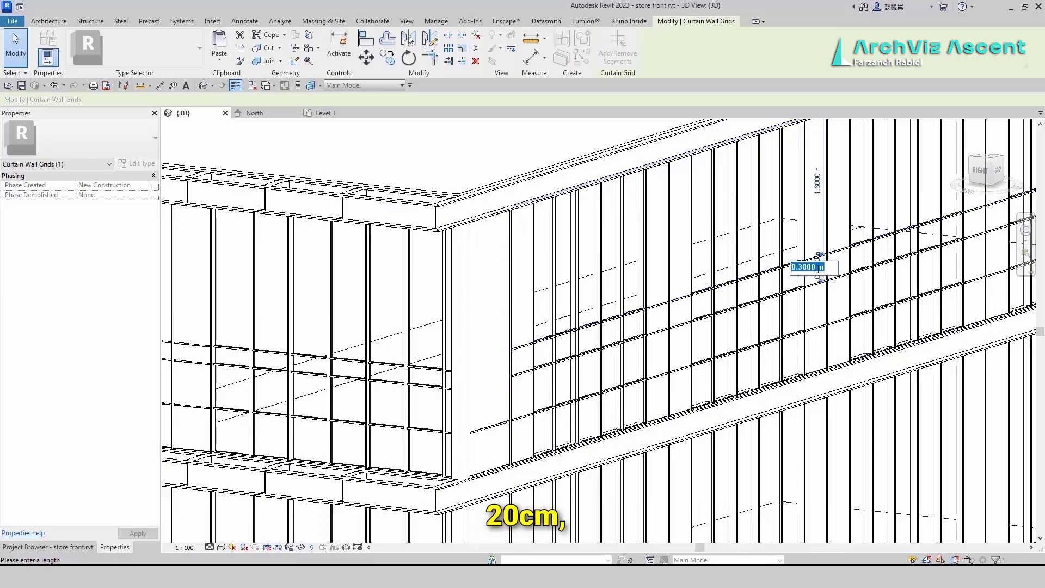
key(Return)
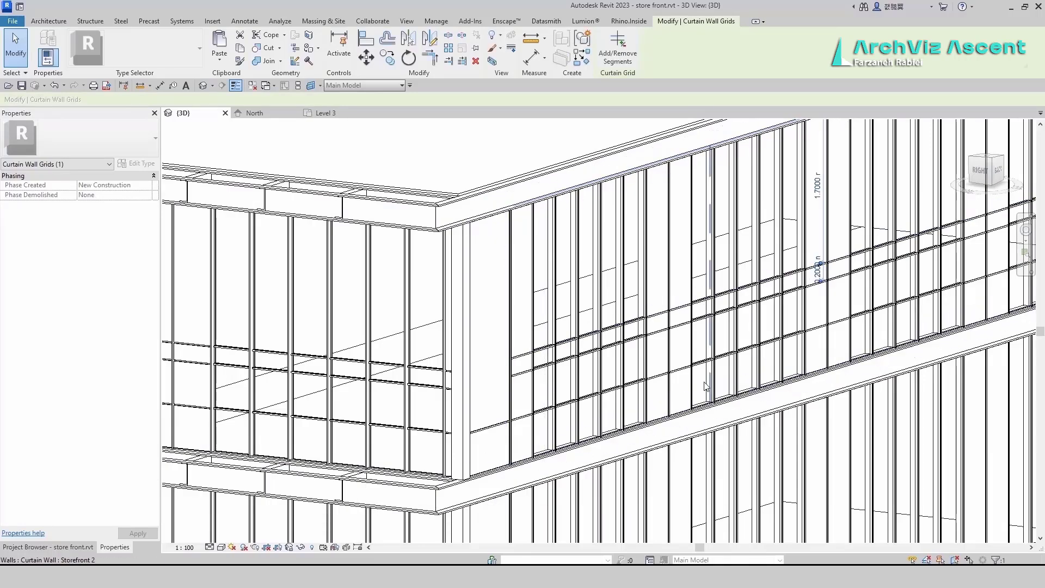
key(Escape)
click(221, 547)
click(244, 516)
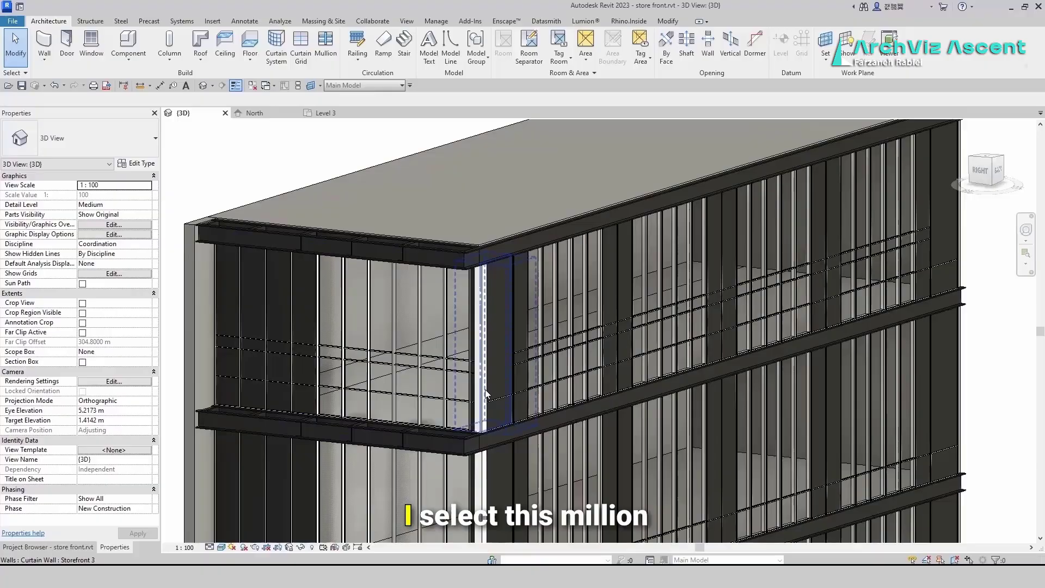
Unpin and delete the two added horizontal mullions crossing the solid panel nearest the corner on the long curtain wall.
scroll(524, 395, up, 4)
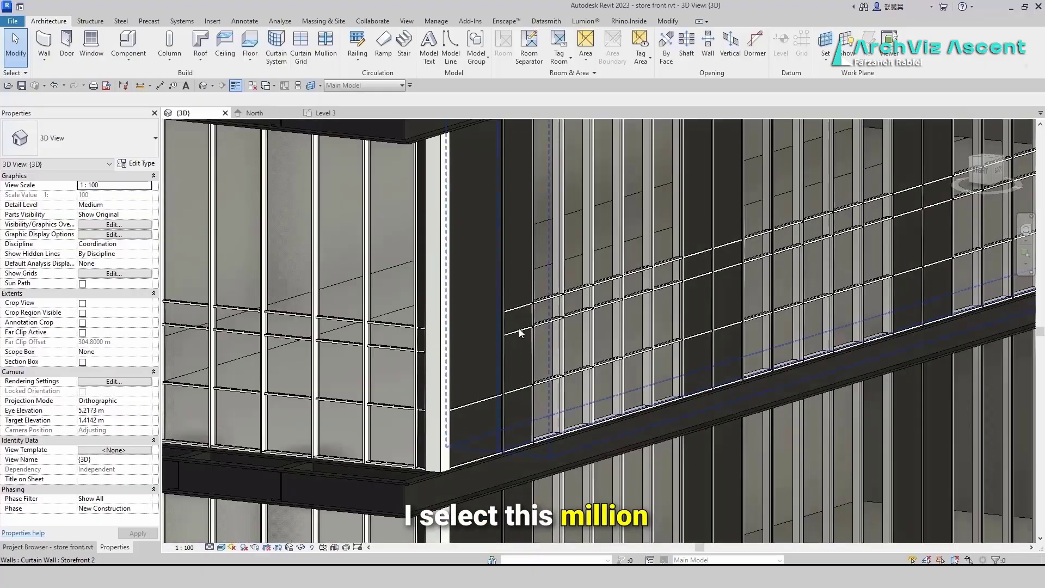
click(518, 333)
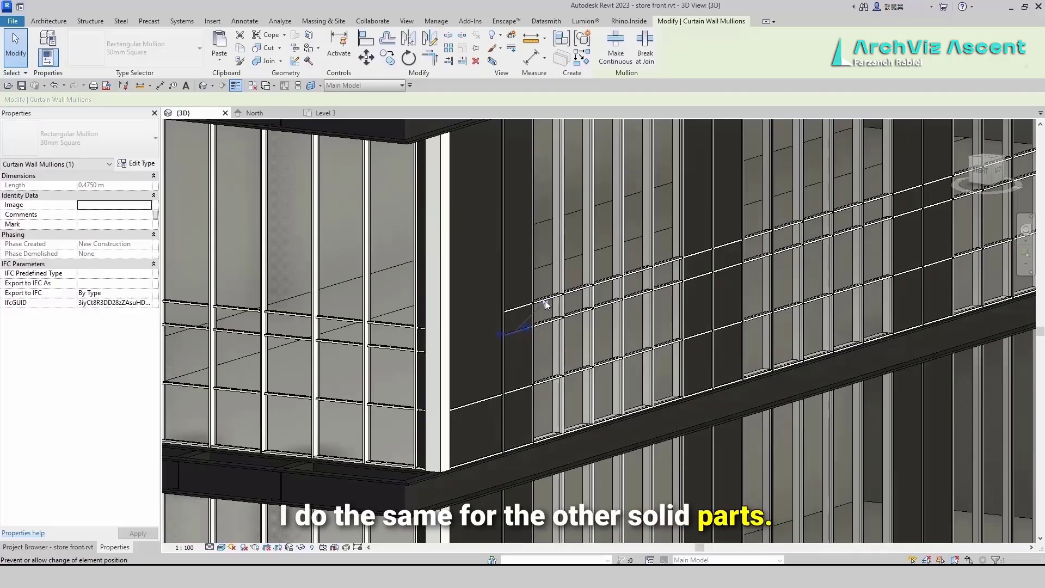
click(544, 300)
key(Escape)
click(518, 310)
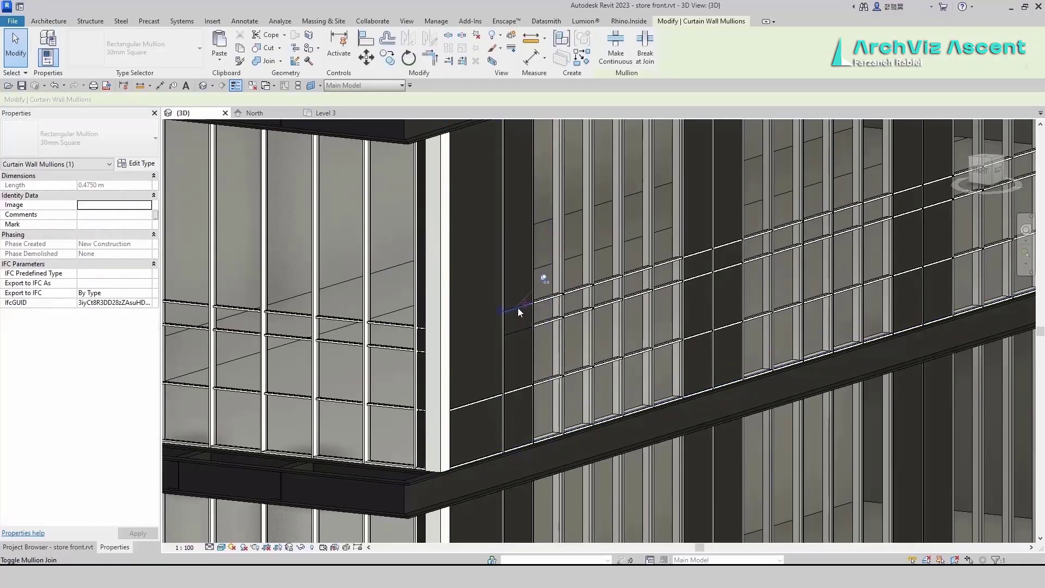
click(544, 278)
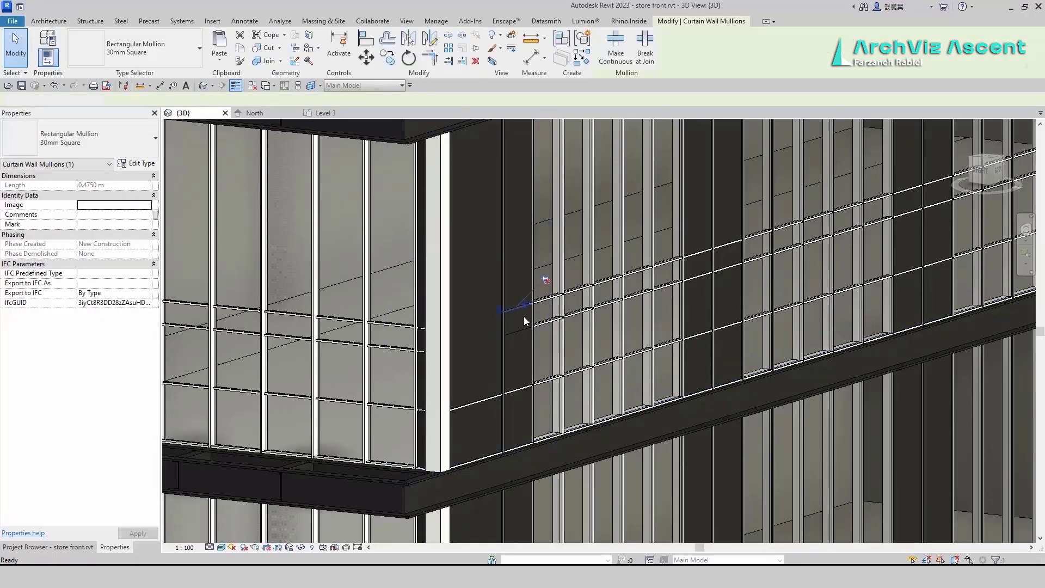
key(Delete)
Unpin and delete the added horizontal mullions crossing the second solid section from the corner on the long curtain wall.
scroll(481, 331, down, 3)
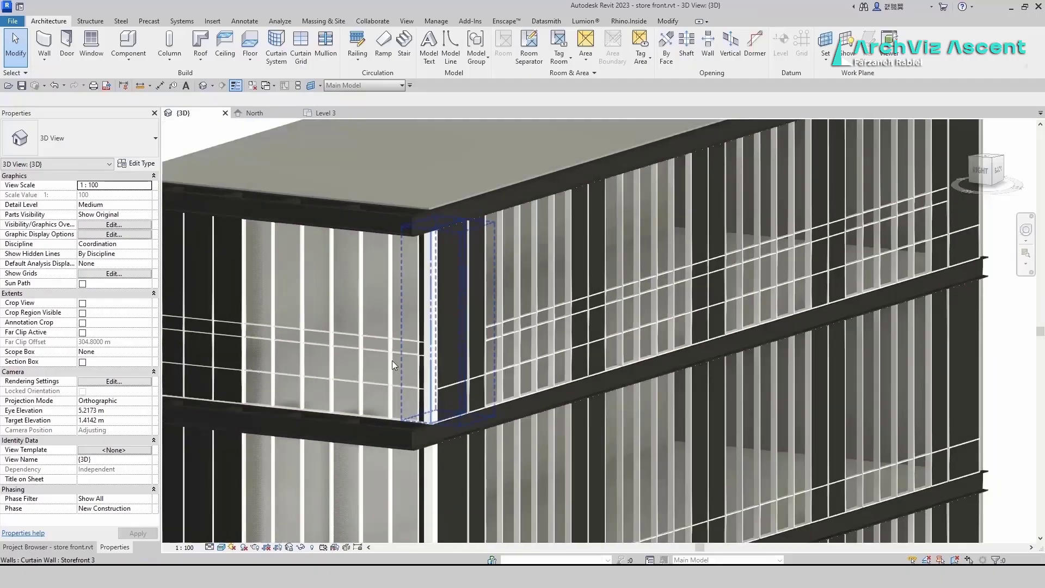
scroll(582, 317, up, 3)
click(542, 318)
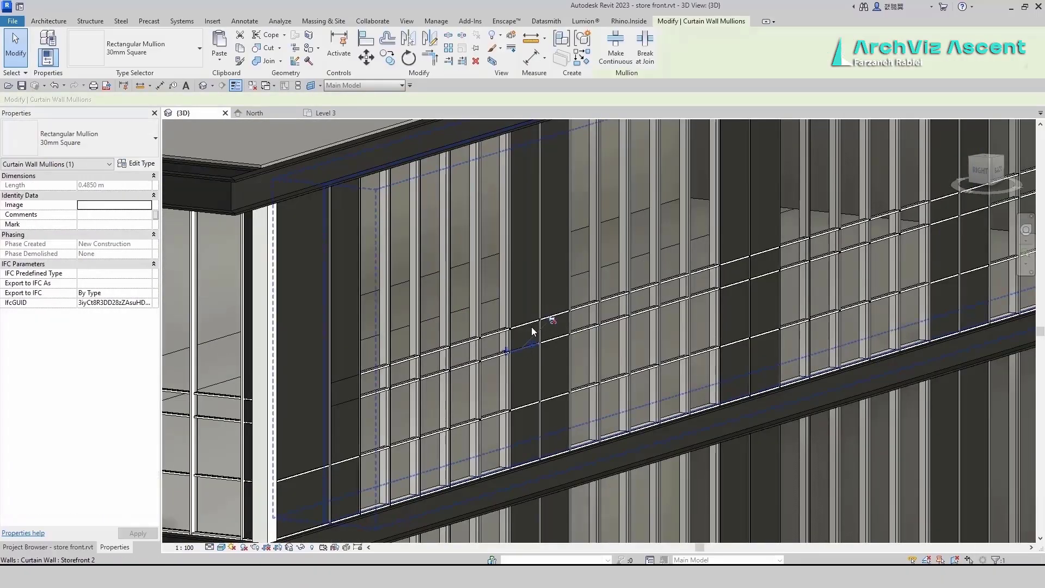
click(580, 286)
key(Delete)
click(550, 354)
key(Escape)
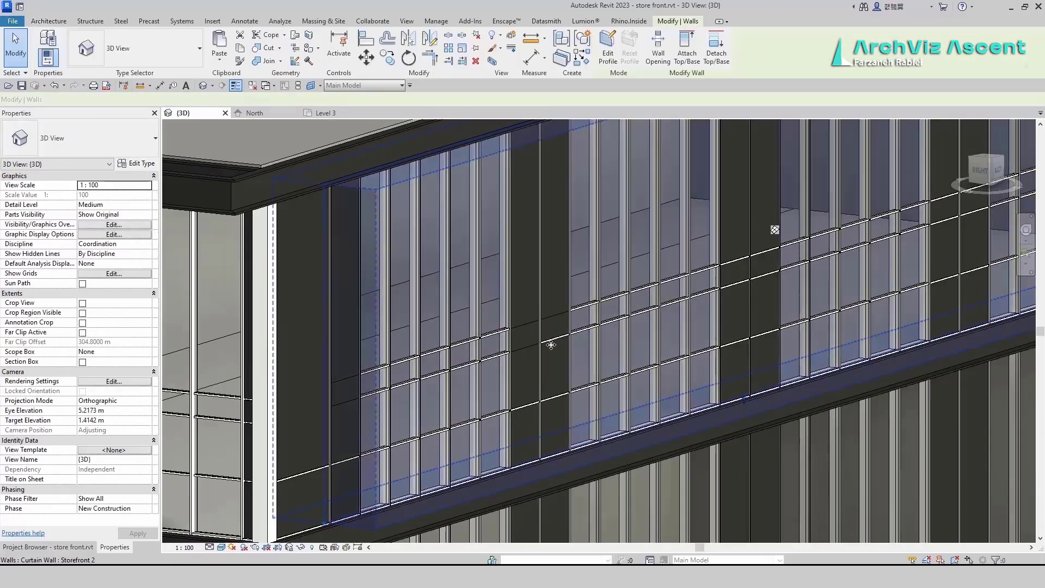
click(551, 339)
click(582, 310)
key(Delete)
Unpin and delete the added horizontal mullions crossing both panels of the long wall's third solid section from the corner.
middle_drag(783, 249, 583, 310)
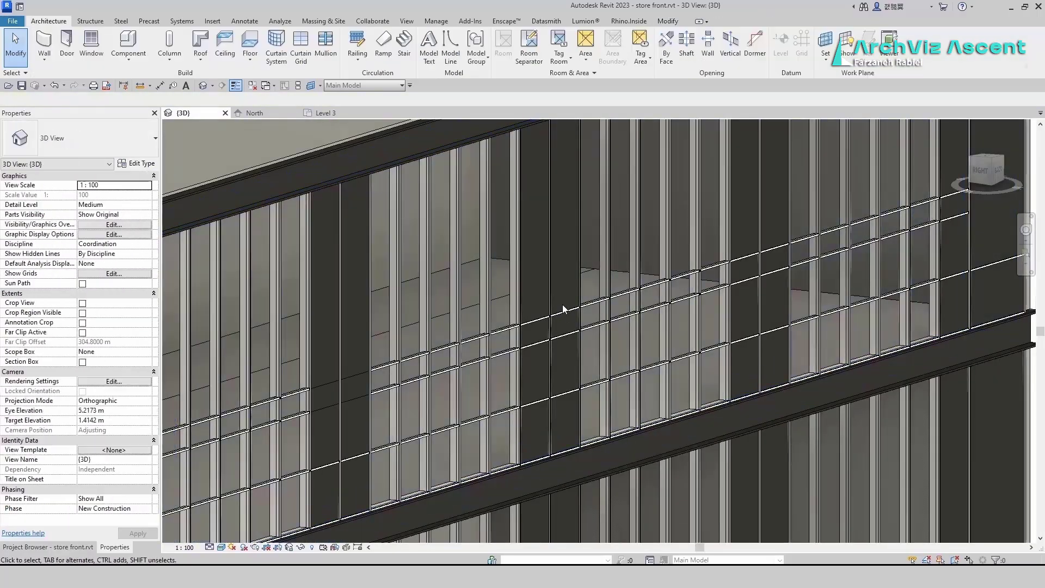
click(564, 309)
click(591, 281)
key(Delete)
scroll(571, 331, up, 4)
click(565, 342)
click(567, 318)
key(Delete)
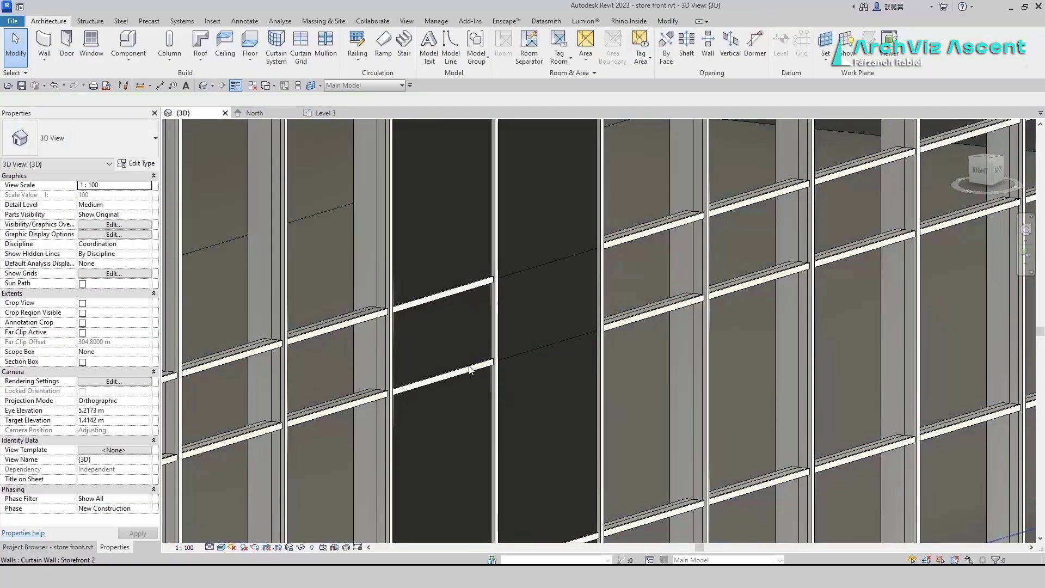
click(462, 286)
key(Delete)
Remove the added horizontal mullions from the long wall's fourth solid section, near its far end.
click(462, 266)
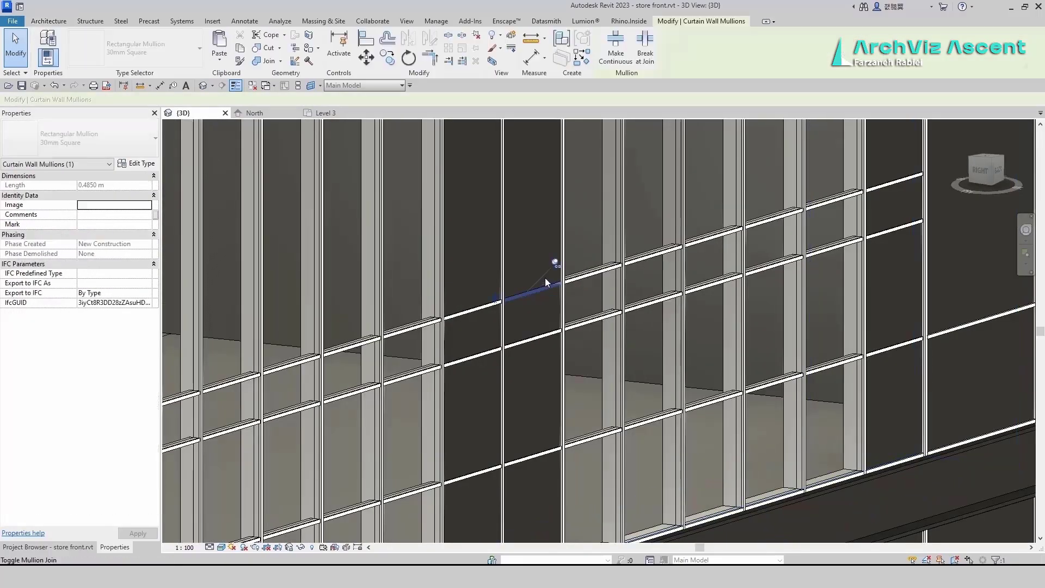
key(Delete)
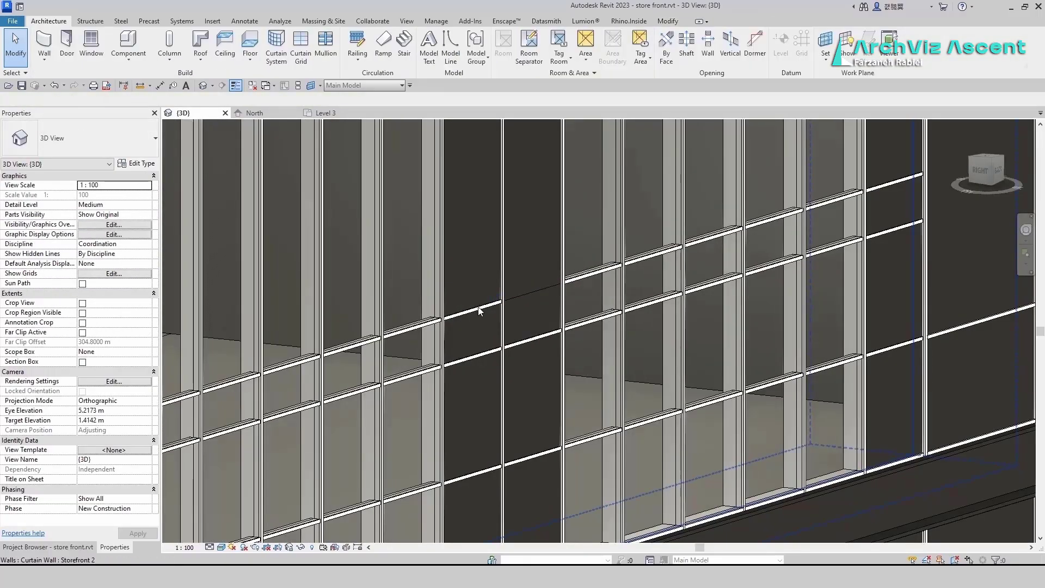
click(479, 309)
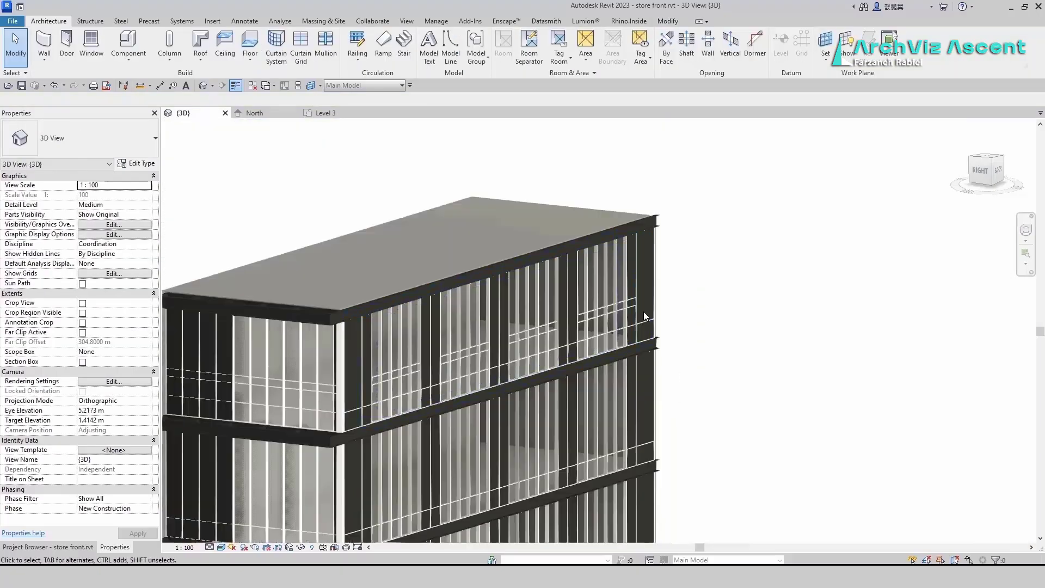
Delete the two short horizontal mullions on the narrow solid panel beside the corner mullion of the short curtain wall.
middle_drag(305, 348, 396, 364)
scroll(453, 329, up, 10)
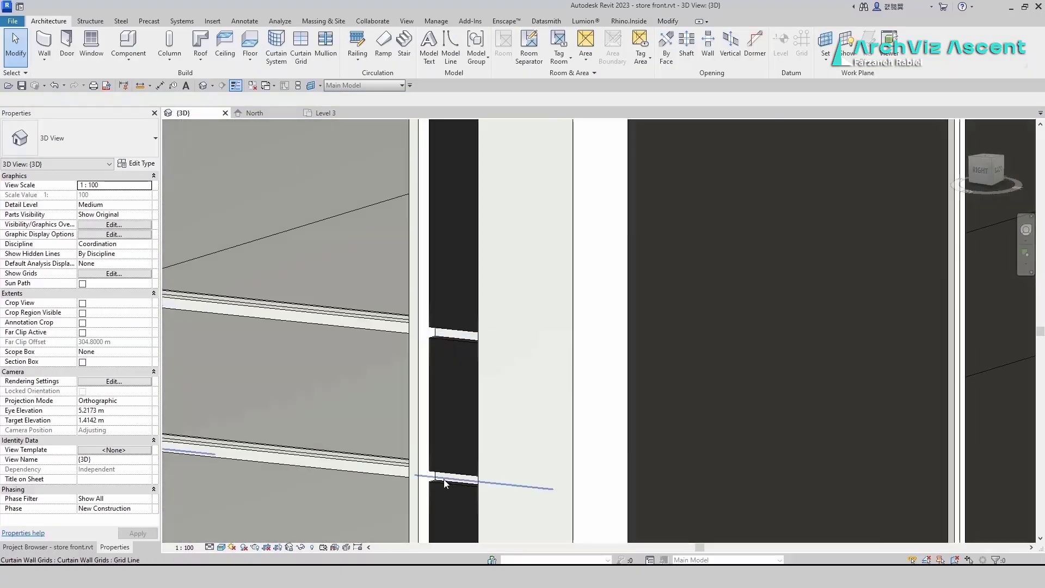
key(Tab)
key(Tab)
click(434, 476)
key(Delete)
key(Tab)
key(Tab)
click(433, 334)
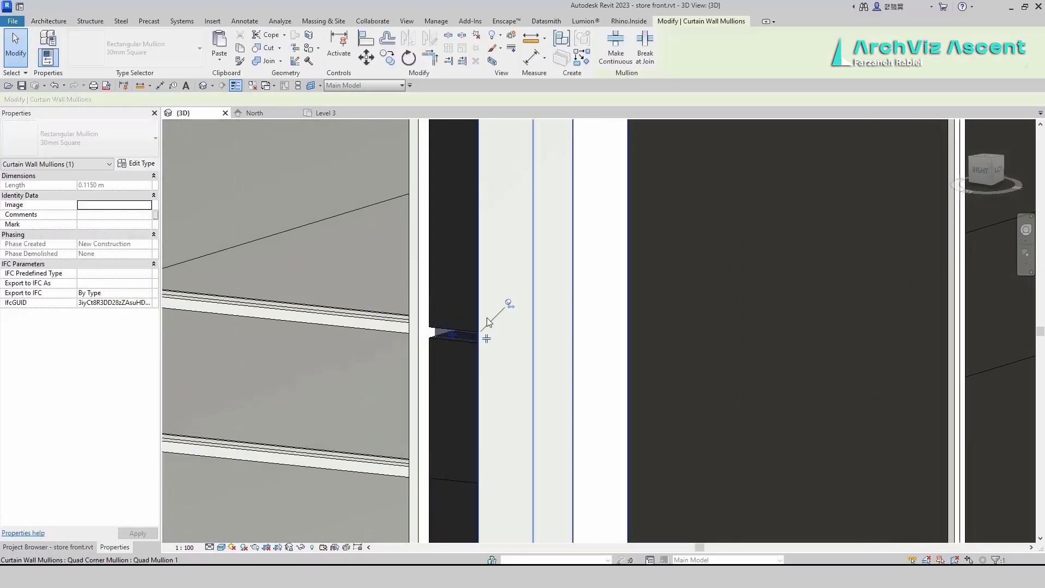
key(Delete)
Delete the upper added horizontal mullions from the two solid panels nearest the glazing on the short curtain wall.
scroll(442, 328, down, 3)
scroll(443, 329, down, 5)
scroll(462, 354, up, 10)
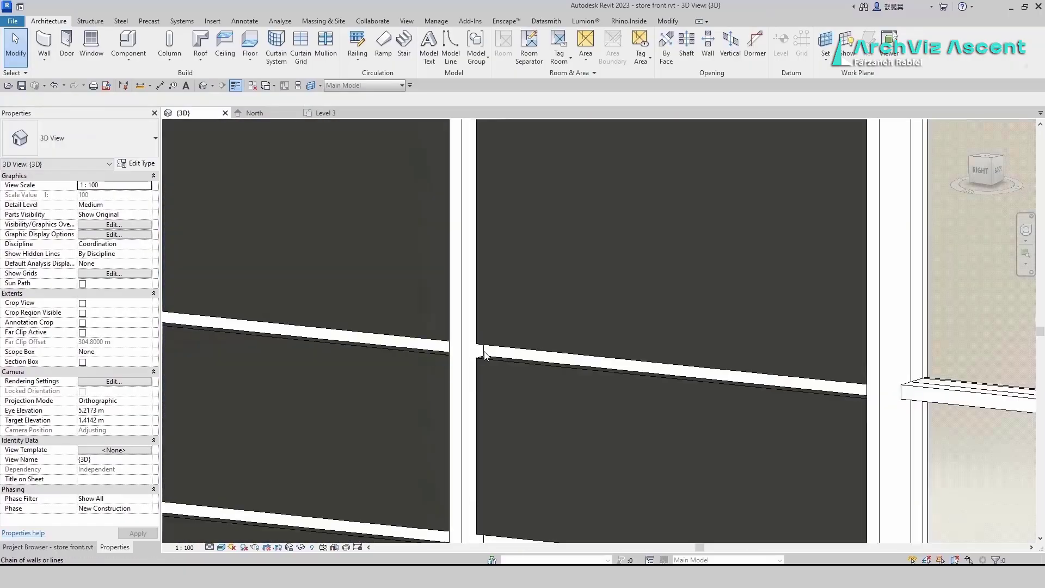
click(485, 354)
key(Delete)
click(443, 347)
key(Delete)
Unpin and delete the lower added horizontal mullions on the same two solid panels of the short curtain wall.
scroll(369, 299, down, 3)
scroll(467, 419, up, 2)
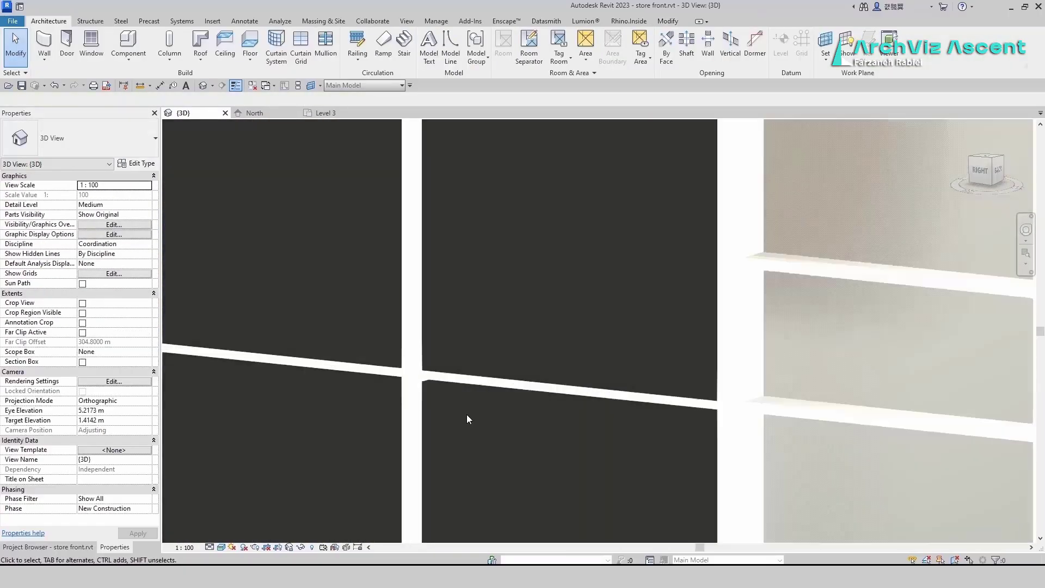
scroll(426, 378, up, 3)
key(Tab)
click(428, 371)
click(782, 363)
key(Delete)
middle_drag(327, 305, 756, 420)
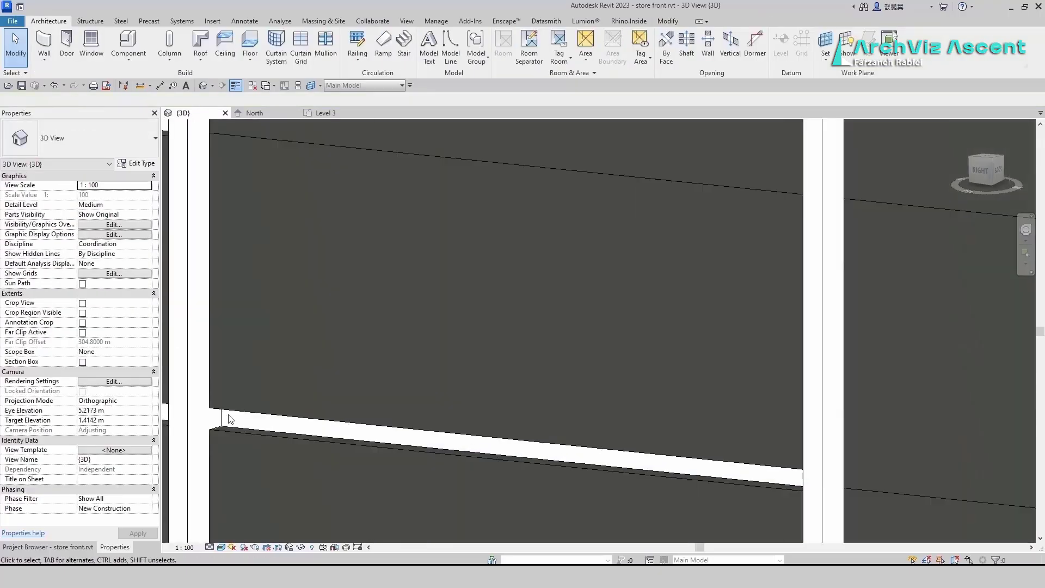
key(Tab)
click(224, 420)
click(574, 413)
key(Delete)
scroll(576, 414, down, 6)
scroll(482, 440, up, 6)
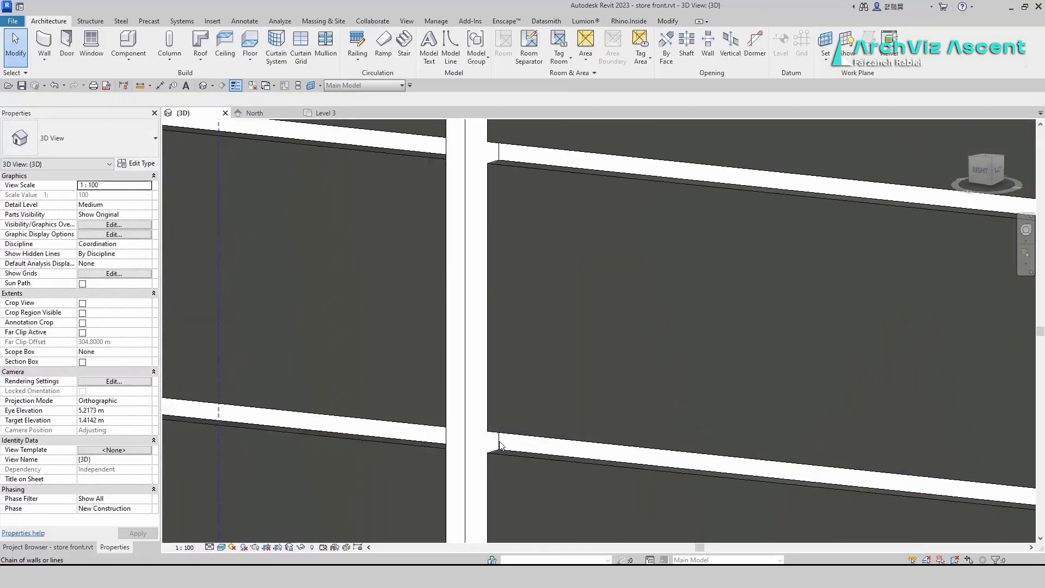
Delete the lower added horizontal mullions from the two solid panels farthest from the glazing on the short curtain wall.
key(Tab)
click(499, 439)
click(853, 432)
key(Delete)
click(412, 443)
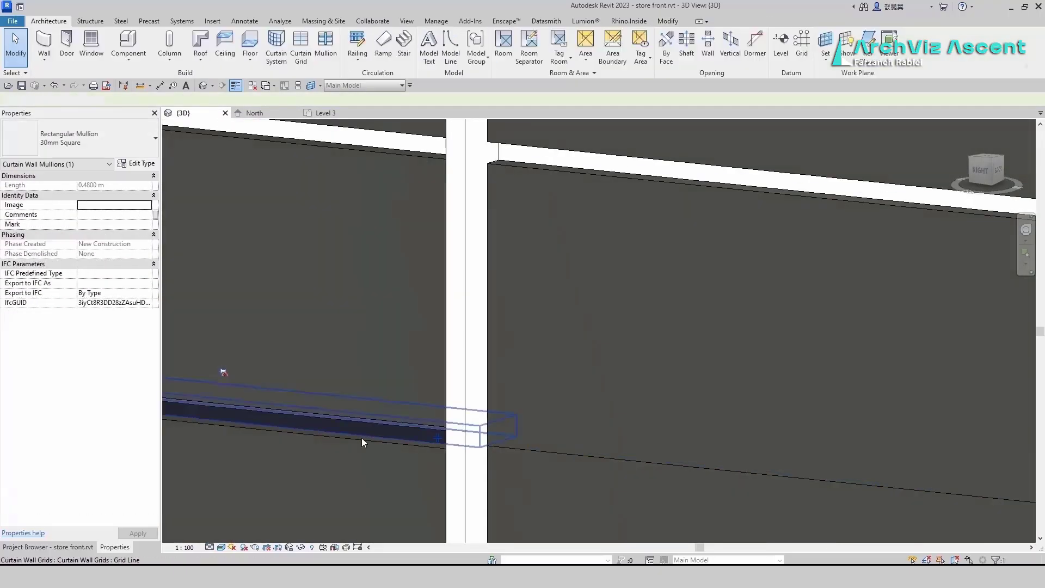
click(223, 372)
key(Delete)
Delete the upper added horizontal mullions from the same two outer solid panels of the short curtain wall.
scroll(493, 268, down, 4)
scroll(492, 220, up, 6)
key(Tab)
click(522, 238)
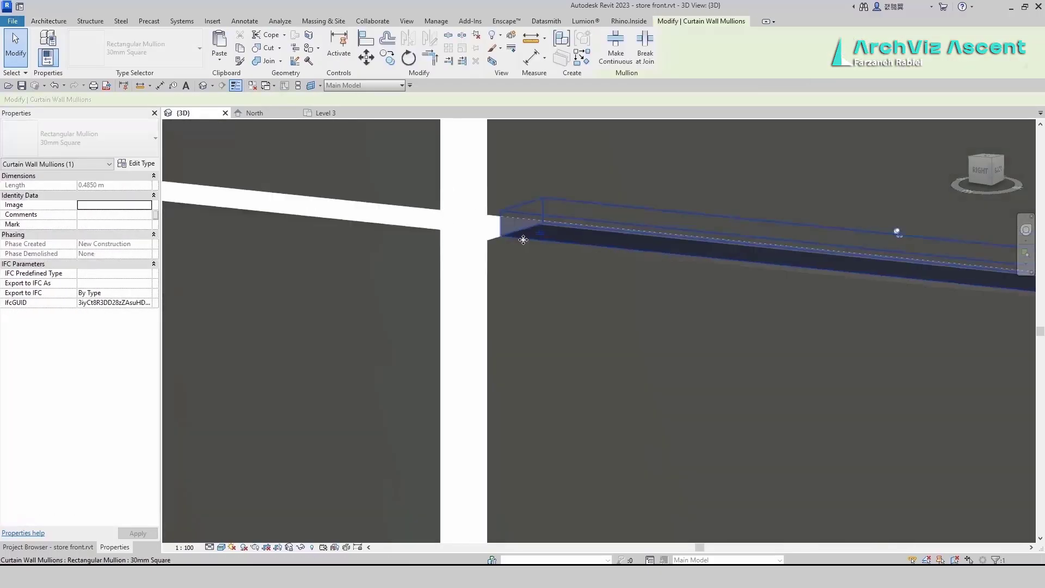
click(897, 232)
key(Delete)
scroll(522, 239, down, 3)
key(Tab)
click(422, 229)
click(305, 166)
key(Delete)
scroll(410, 281, down, 6)
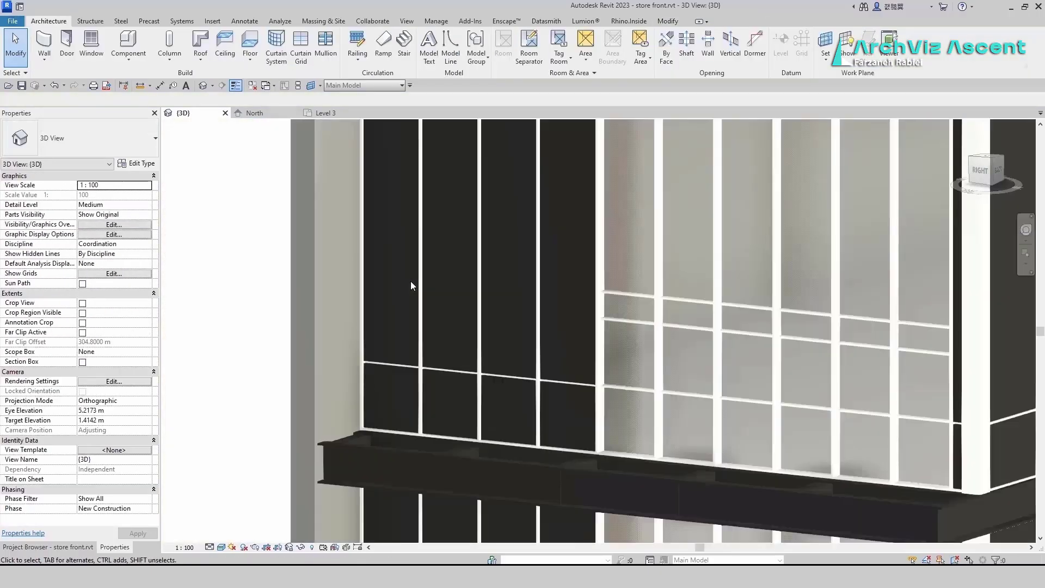
Undo the last change.
scroll(469, 309, down, 3)
key(ctrl+z)
scroll(485, 253, up, 5)
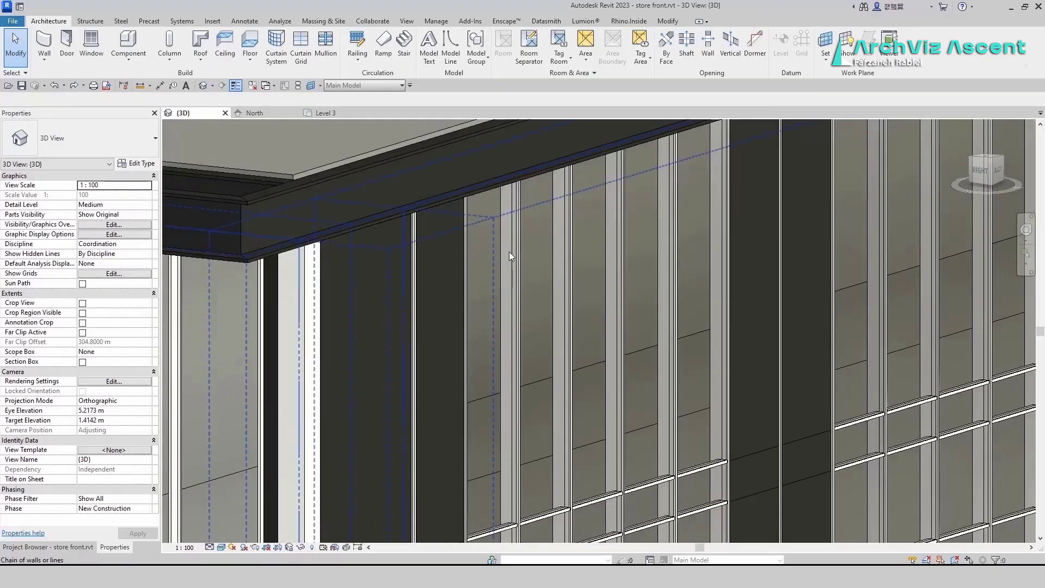
Change the tall top-floor panels above the added grids on the long curtain wall to the Empty type, excluding the solid sections from the selection.
key(Tab)
click(509, 253)
right_click(510, 252)
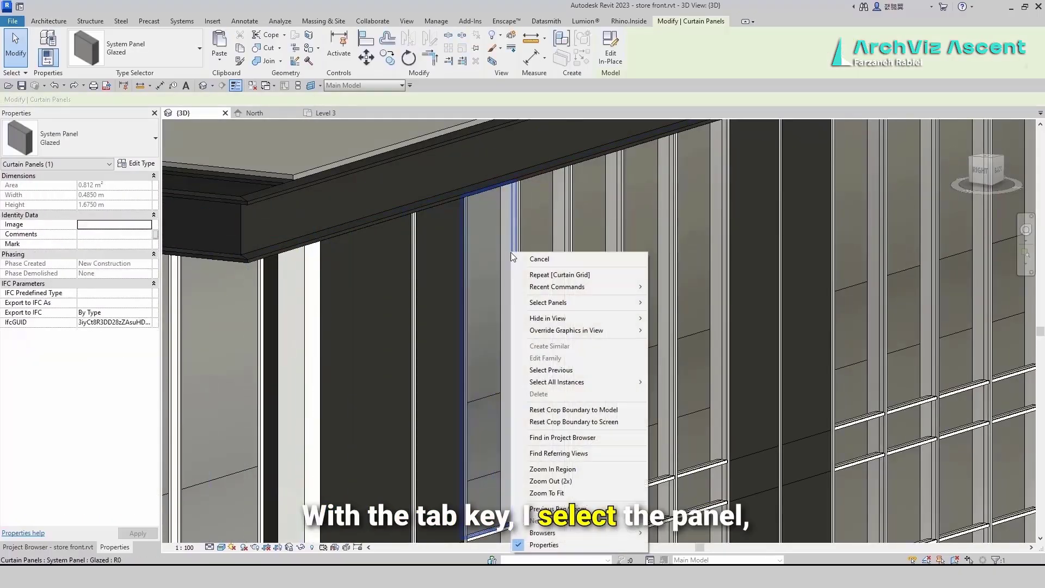
mouse_move(541, 305)
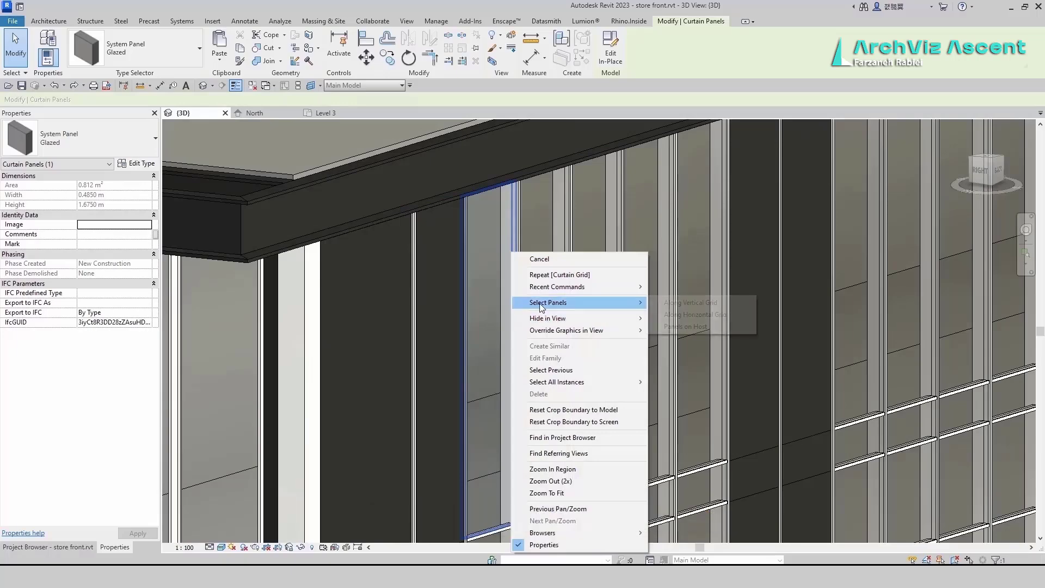
click(689, 315)
scroll(599, 338, down, 4)
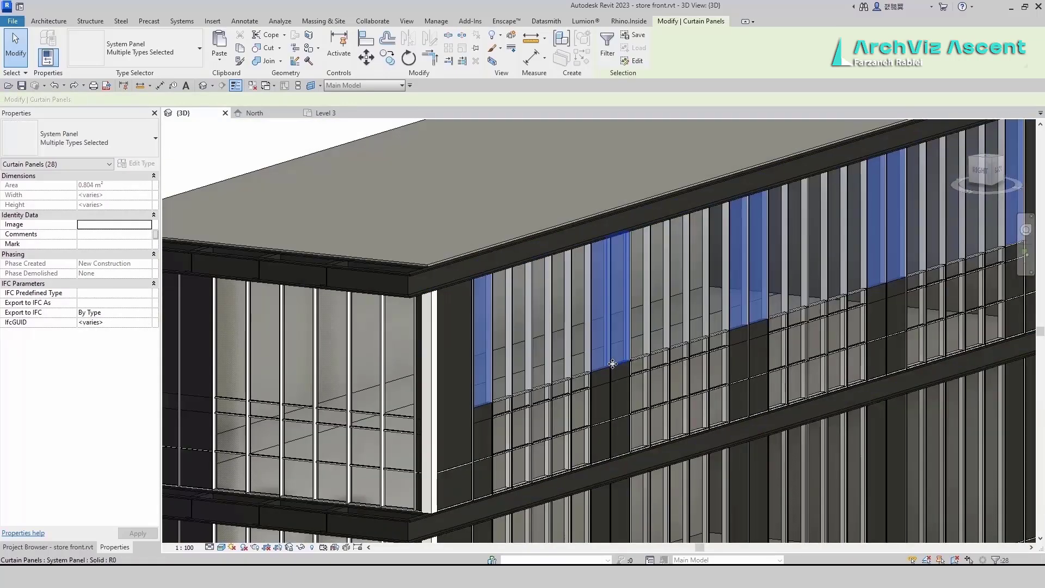
scroll(616, 351, up, 2)
shift+click(805, 308)
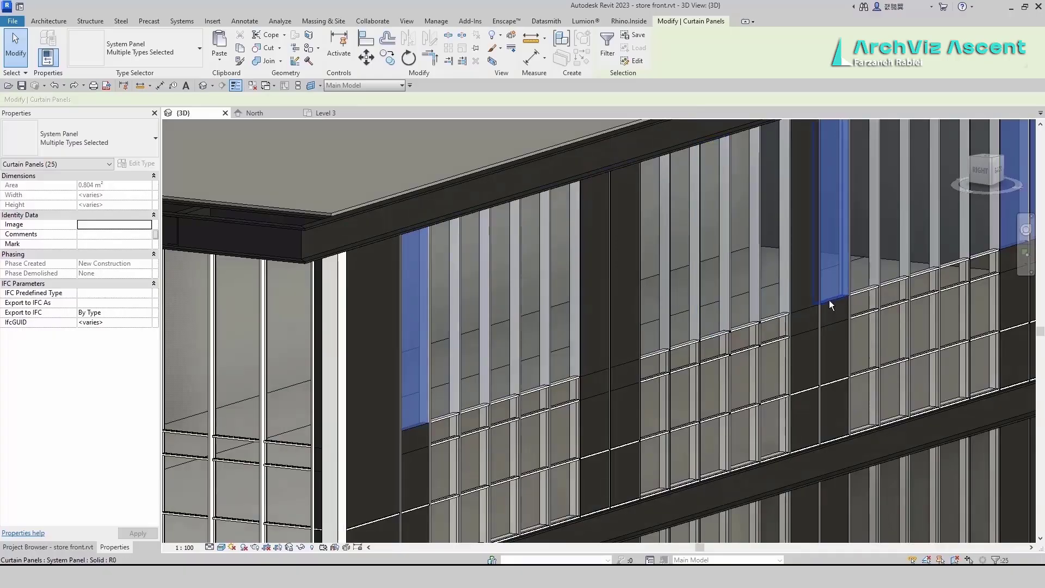
shift+click(828, 301)
scroll(830, 299, down, 5)
scroll(866, 284, up, 5)
shift+click(813, 292)
shift+click(789, 298)
shift+click(967, 249)
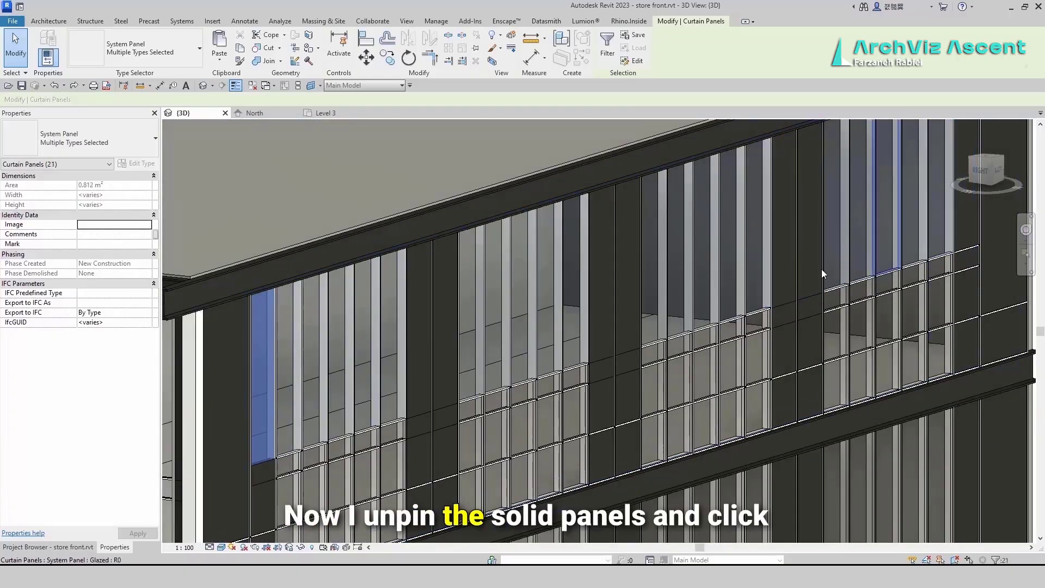
click(114, 143)
click(65, 392)
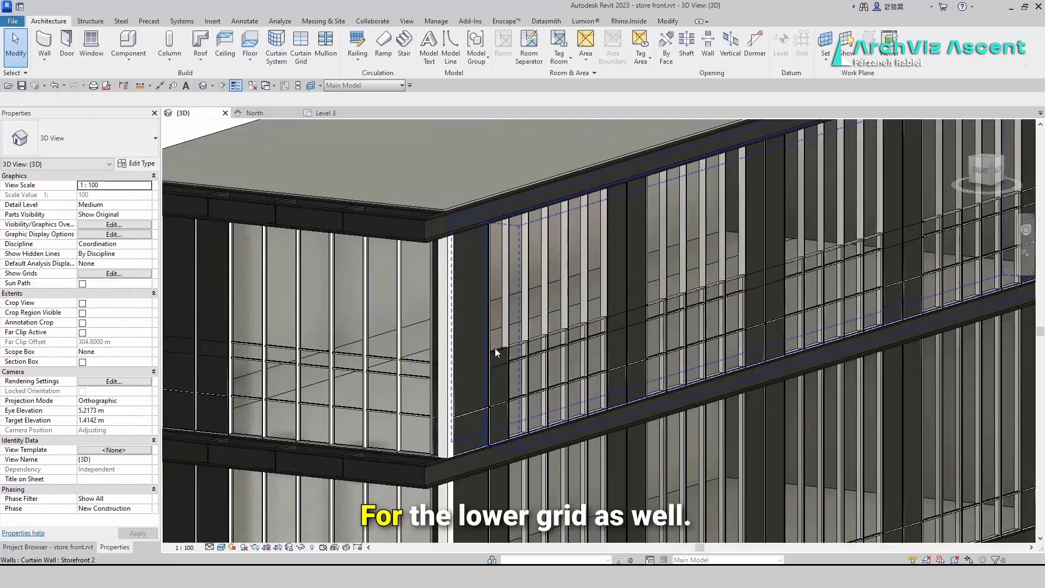
Set the tall upper panel between the corner solid panel and the glazing on the long wall to the Solid type.
scroll(495, 348, up, 3)
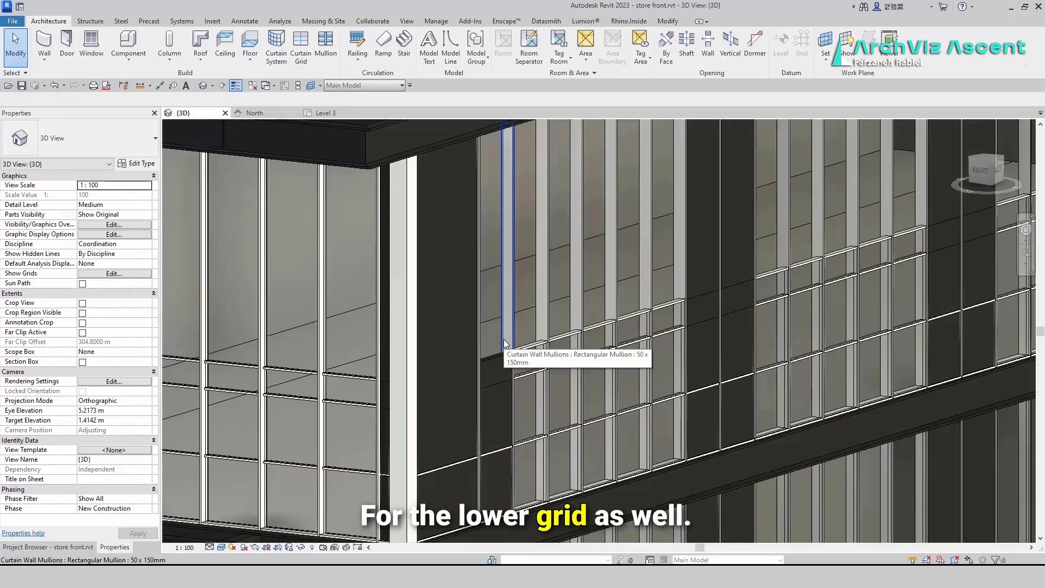
click(504, 338)
click(106, 143)
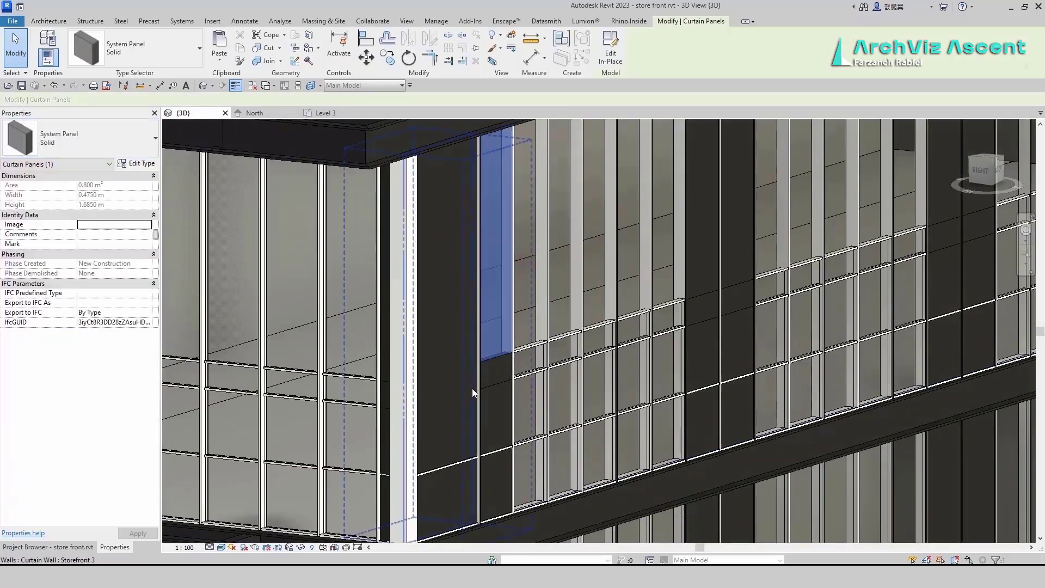
key(Escape)
Unpin the narrow glazed panels between the two added grids on the long wall and set them to Empty, excluding the solid sections.
right_click(541, 355)
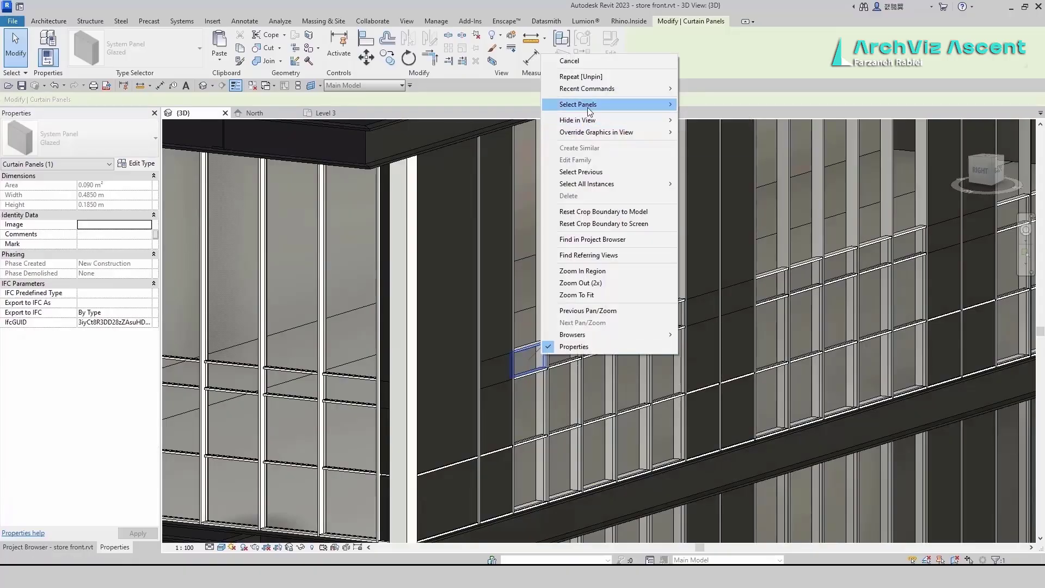
mouse_move(587, 105)
click(718, 104)
shift+click(492, 378)
shift+click(702, 304)
shift+click(736, 299)
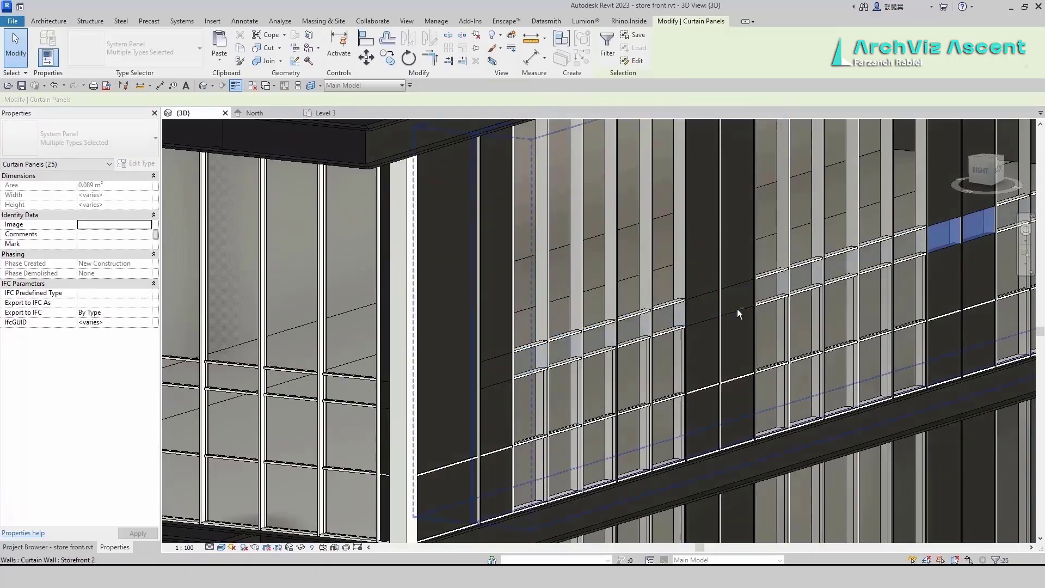
shift+click(980, 239)
scroll(980, 239, down, 2)
middle_drag(980, 239, 565, 306)
scroll(684, 267, up, 1)
shift+click(684, 267)
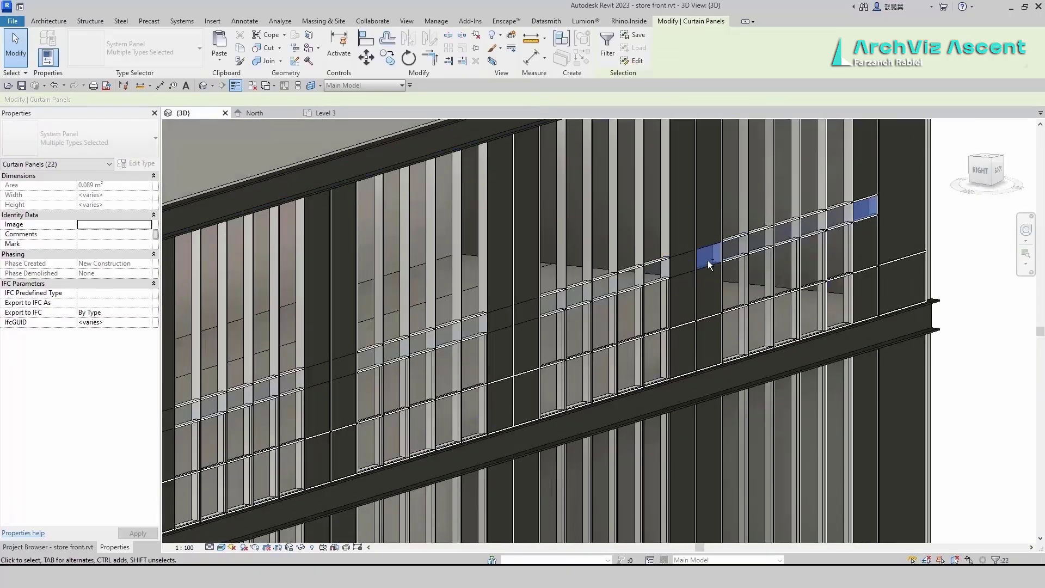
shift+click(861, 218)
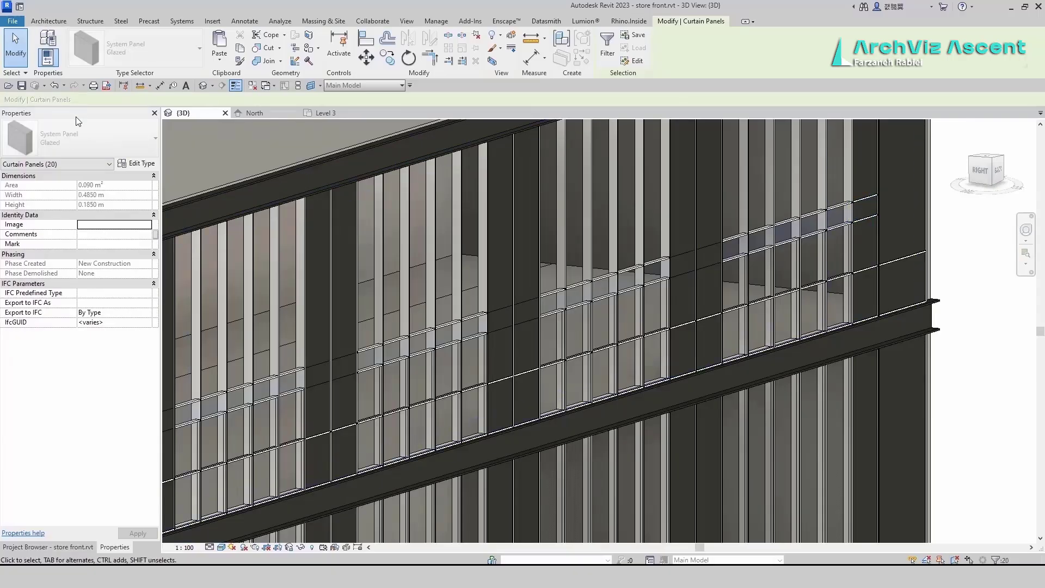
scroll(885, 263, down, 1)
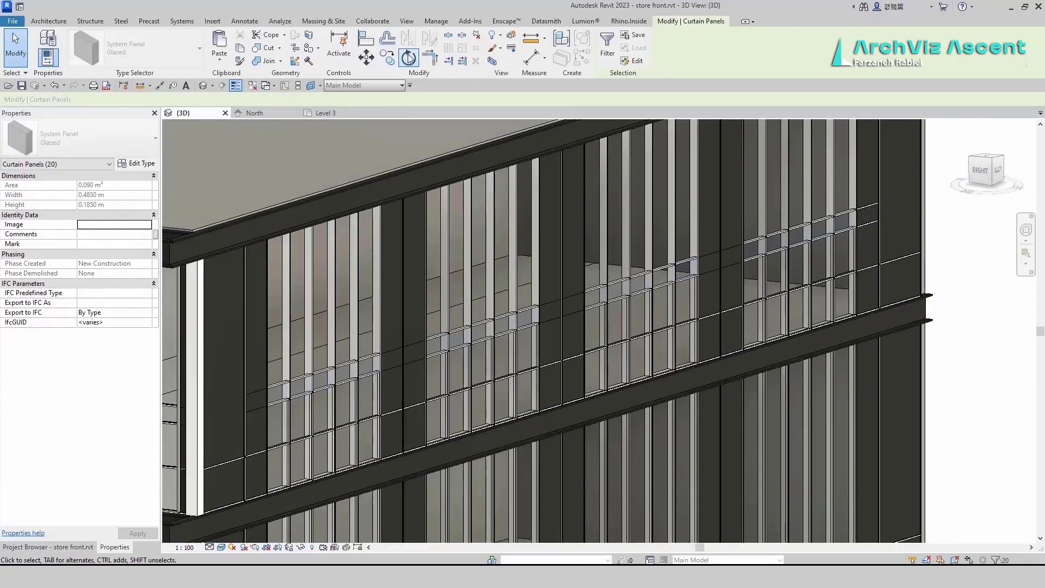
click(476, 35)
click(82, 138)
click(76, 330)
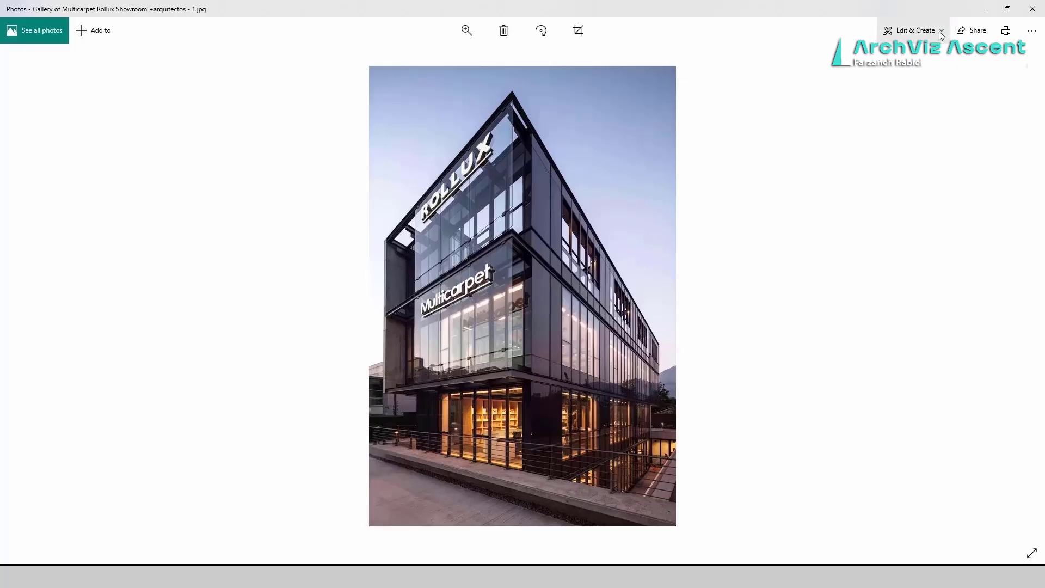
Return from the reference photo to Revit and delete the Level 4 floor slab on top of the building.
click(983, 10)
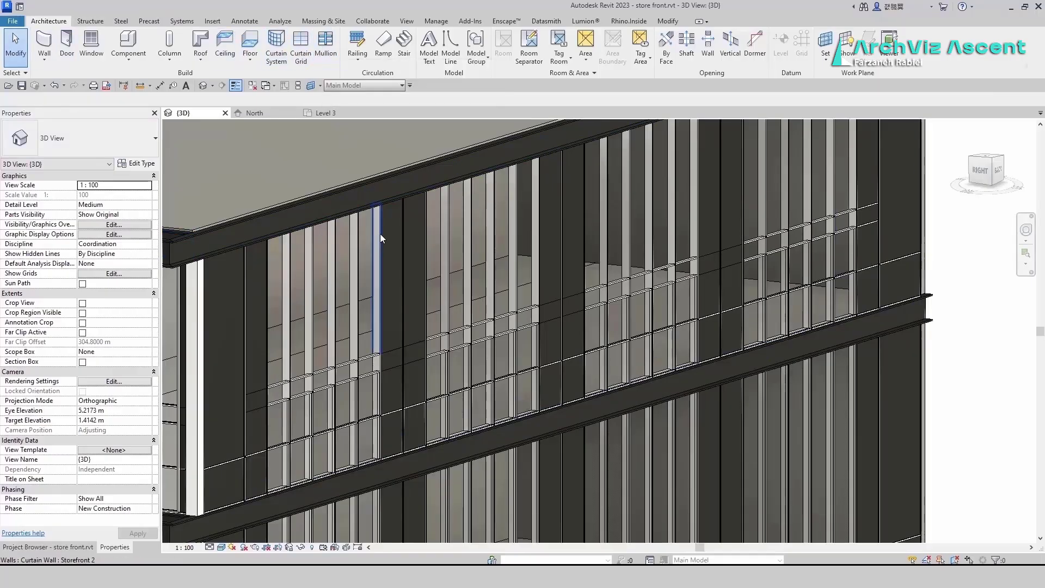
scroll(382, 241, down, 4)
click(279, 190)
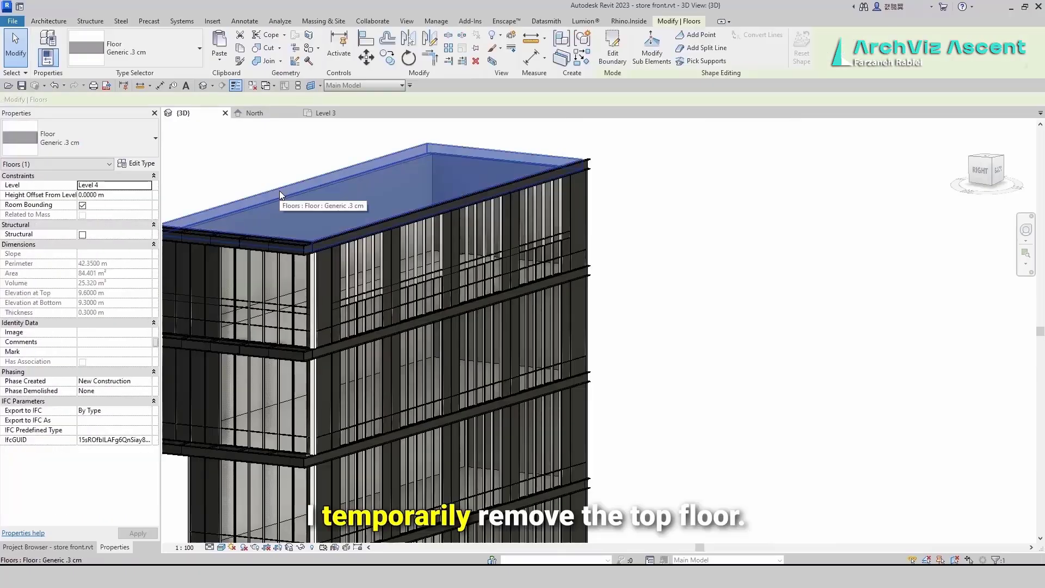
key(Delete)
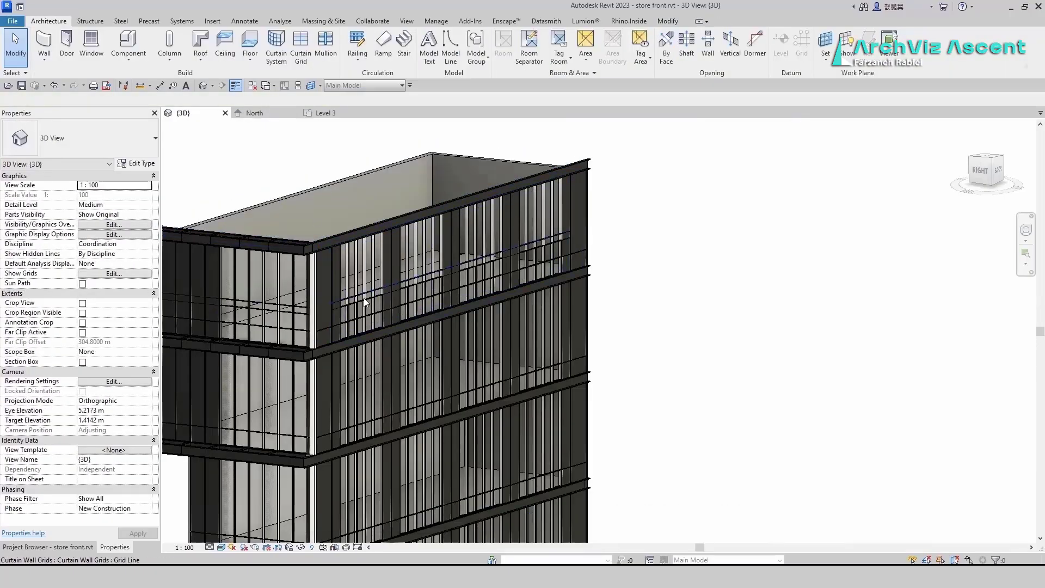
Unpin all panels along the bottom row of the long top-floor curtain wall and change them to the Solid panel type.
scroll(370, 379, up, 5)
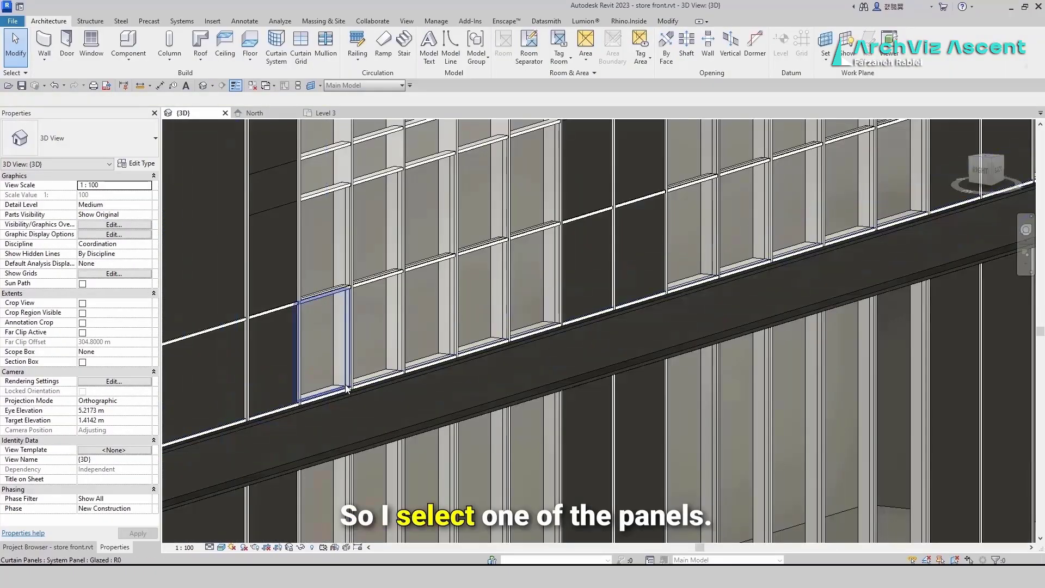
click(347, 388)
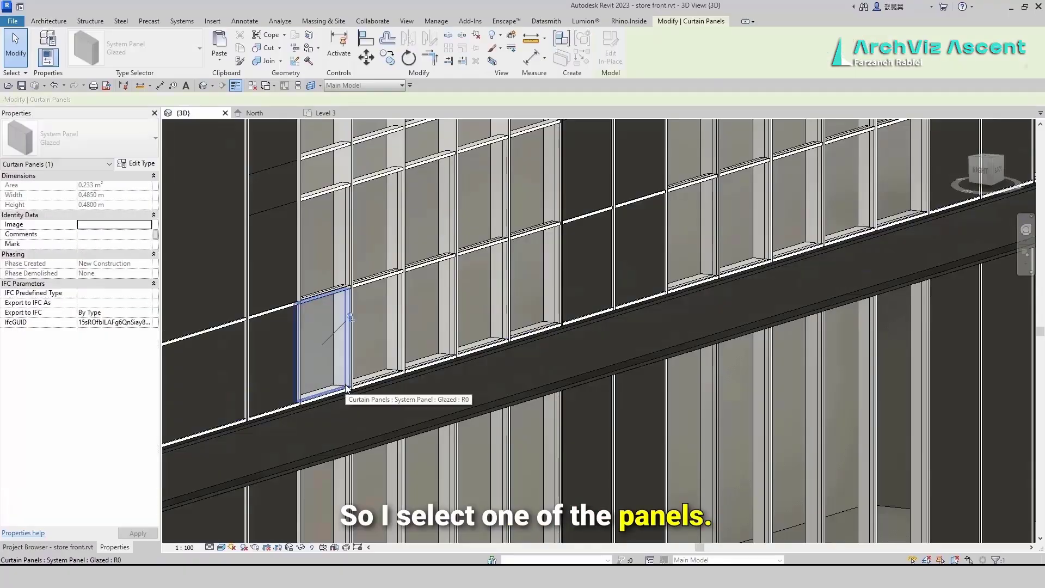
right_click(323, 328)
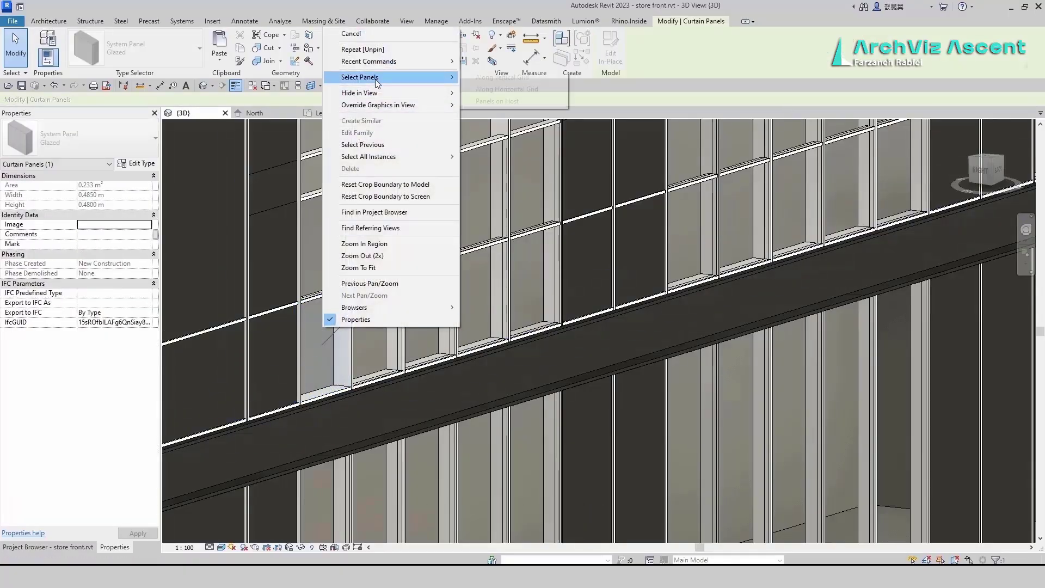
mouse_move(428, 77)
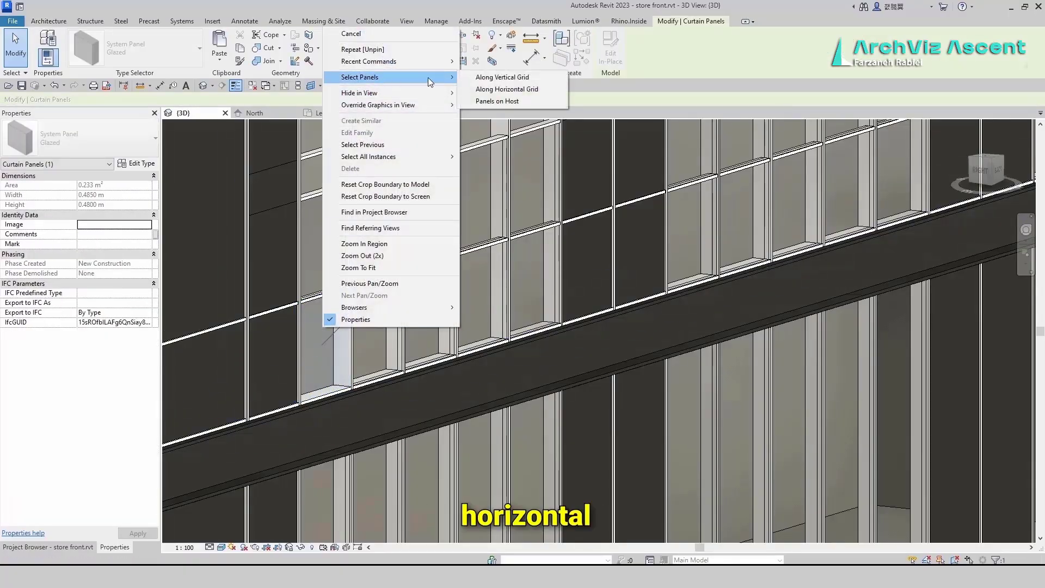
click(492, 90)
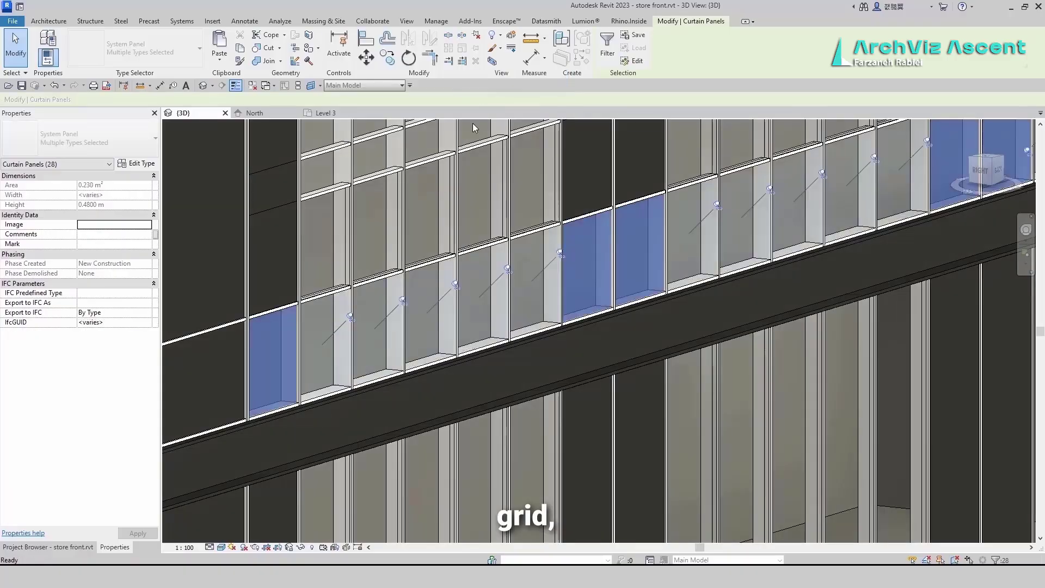
click(511, 42)
click(116, 136)
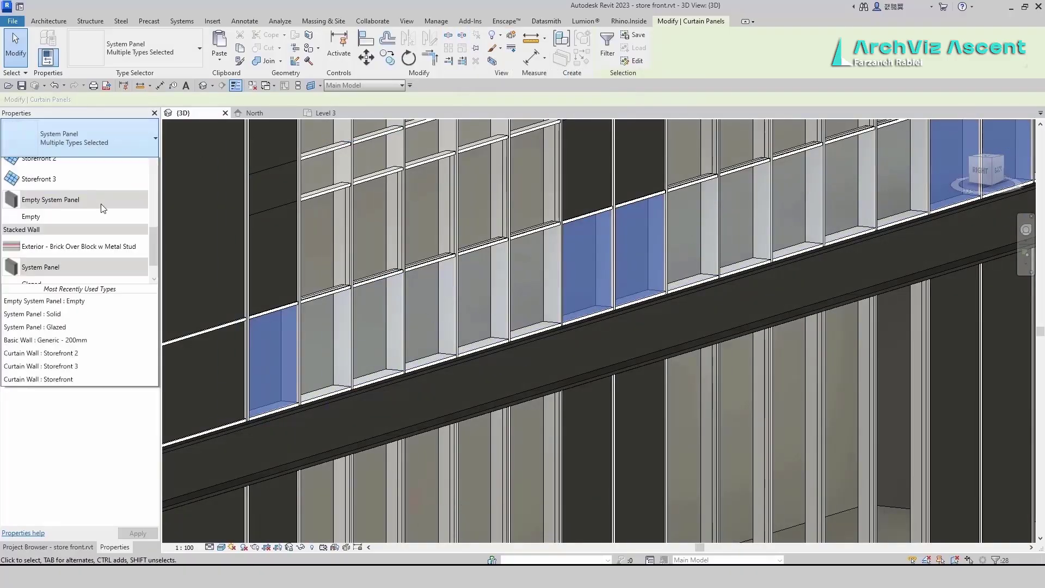
scroll(81, 319, down, 1)
click(61, 343)
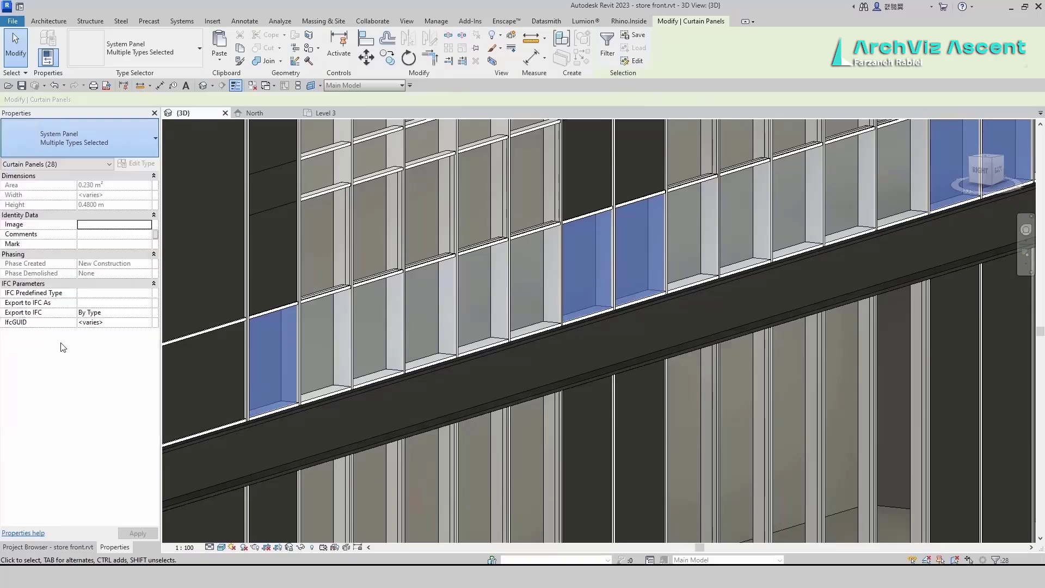
scroll(420, 356, down, 7)
key(Escape)
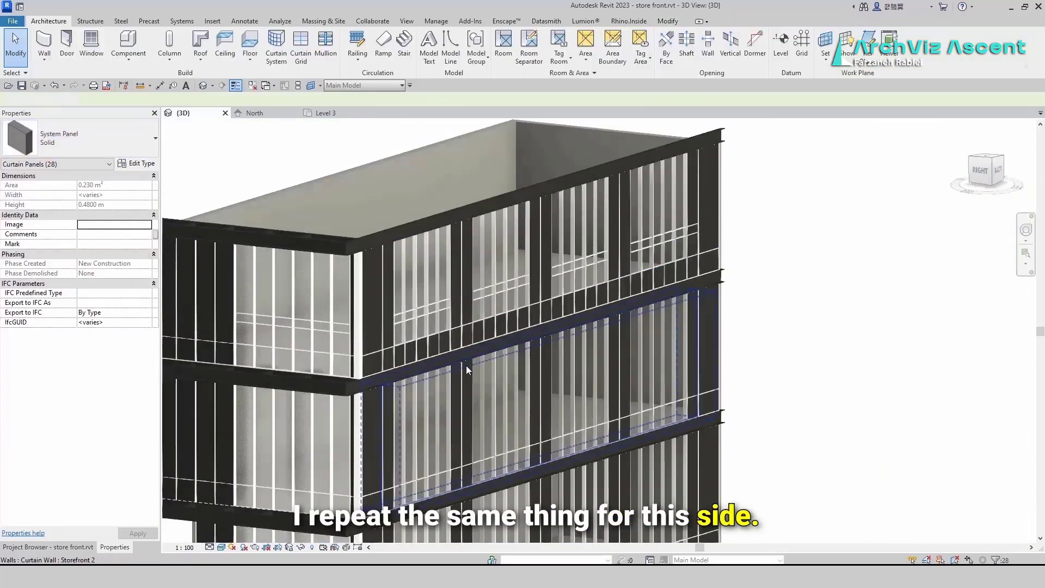
Change all bottom-row panels of the short top-floor curtain wall to the Solid panel type.
scroll(266, 378, up, 6)
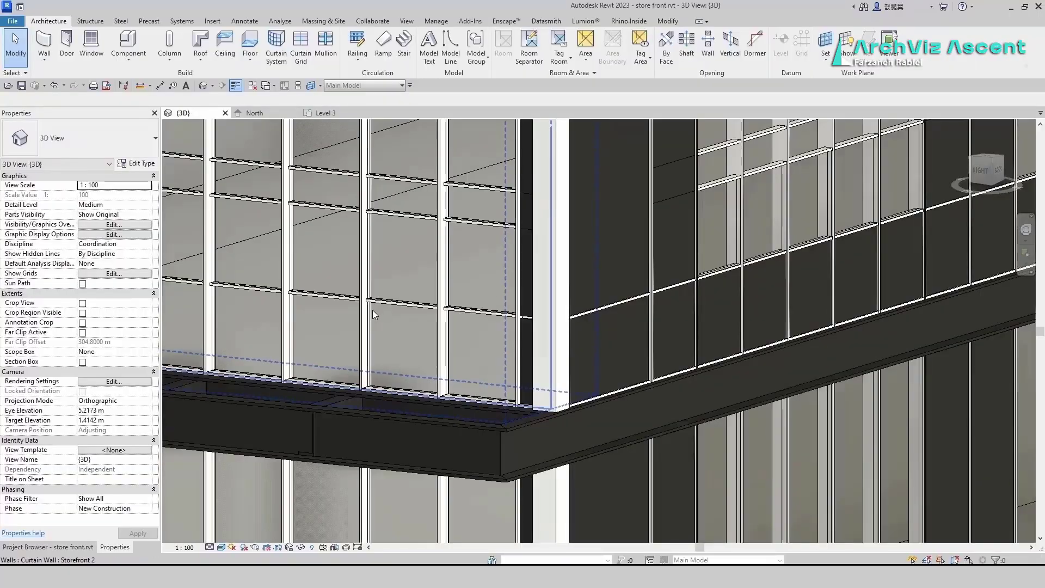
click(372, 310)
right_click(371, 311)
click(544, 62)
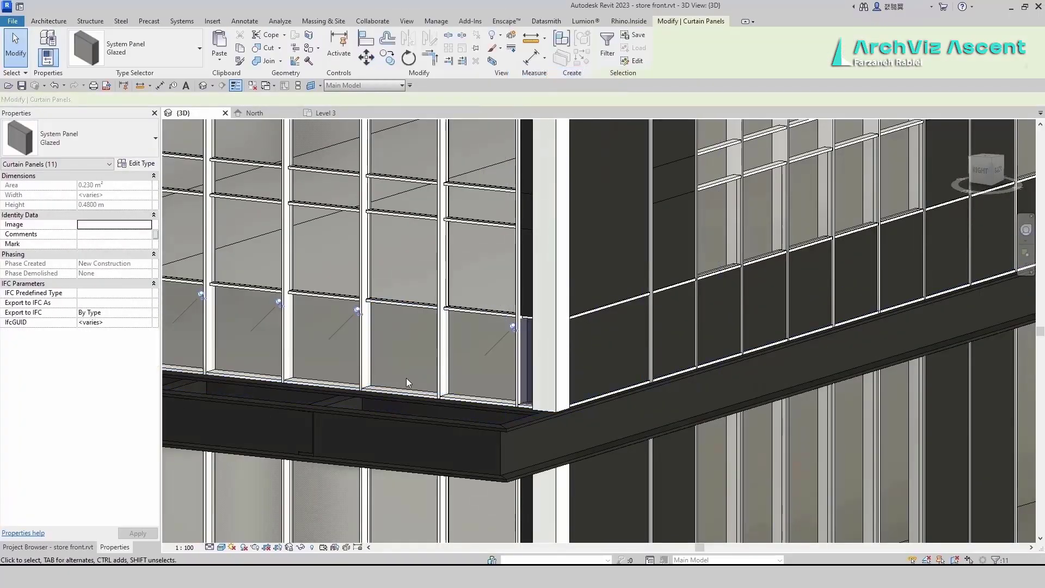
click(82, 137)
scroll(81, 323, down, 1)
click(80, 334)
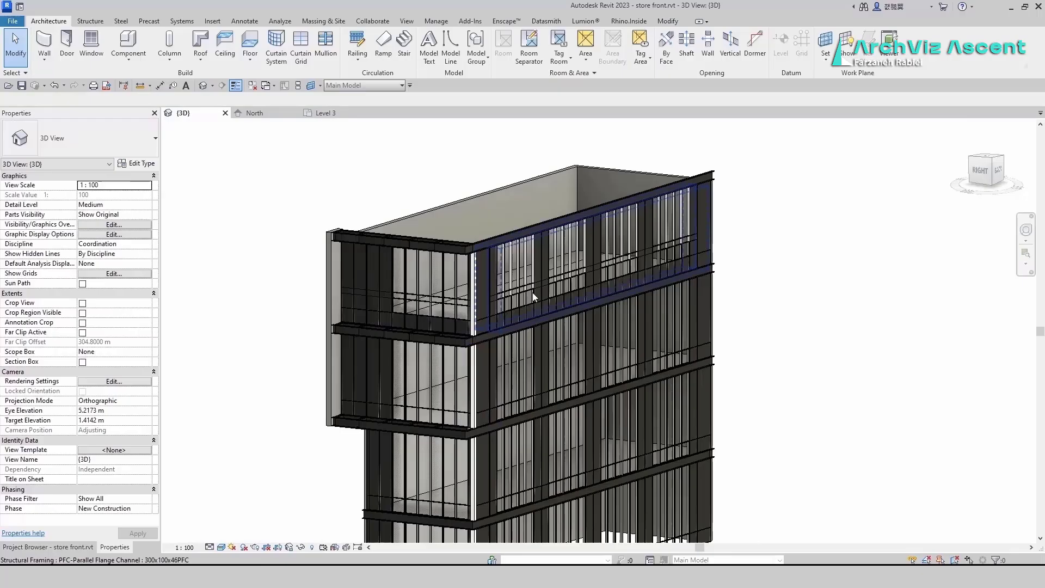
Add a horizontal curtain grid line near the top edge of the long top-floor curtain wall.
scroll(458, 250, up, 5)
key(c)
key(g)
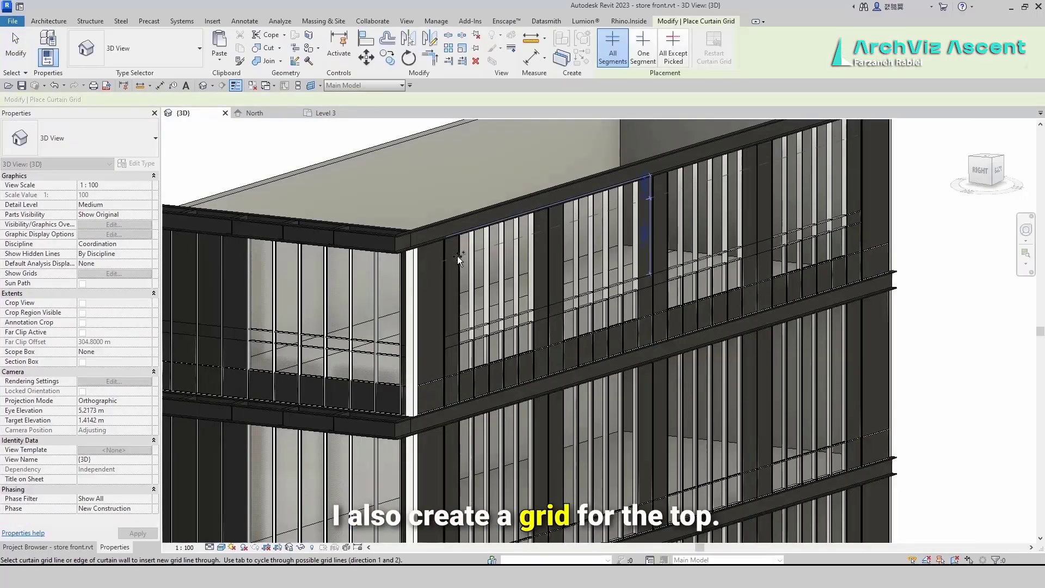
scroll(457, 258, up, 2)
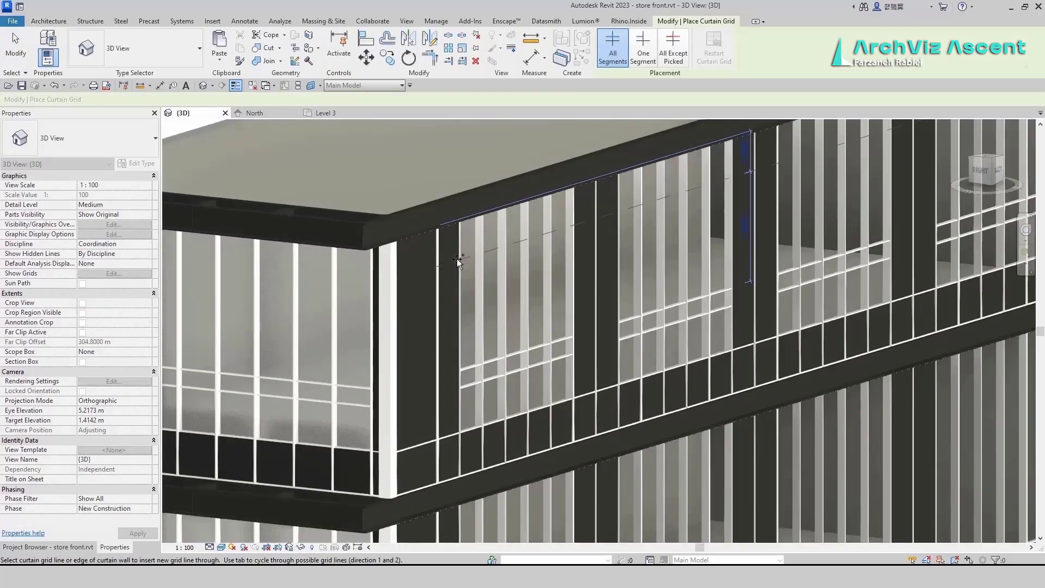
click(334, 275)
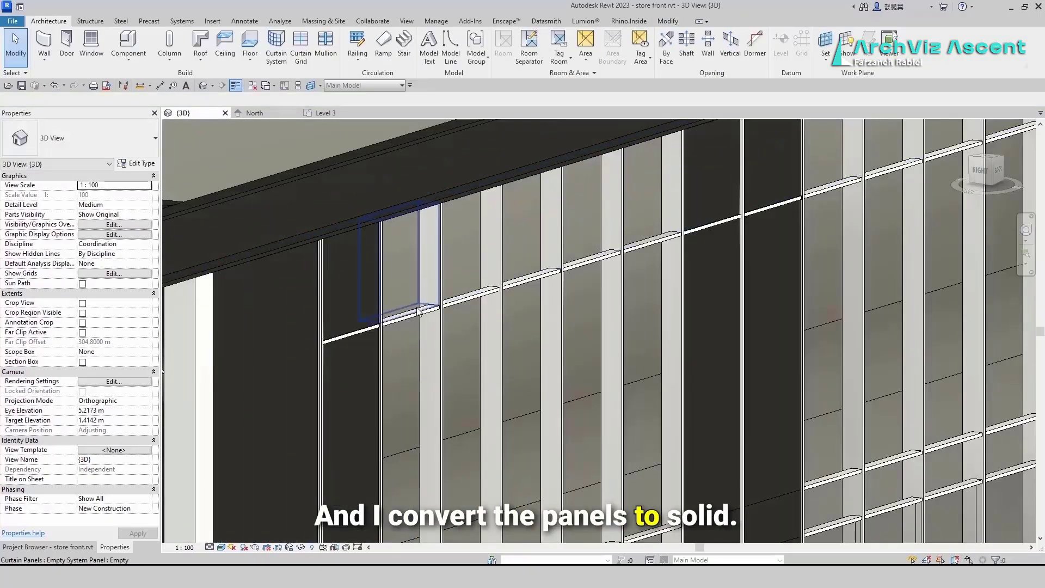
Change all top-row panels of the long top-floor curtain wall to the Solid panel type.
click(411, 261)
right_click(417, 265)
mouse_move(544, 316)
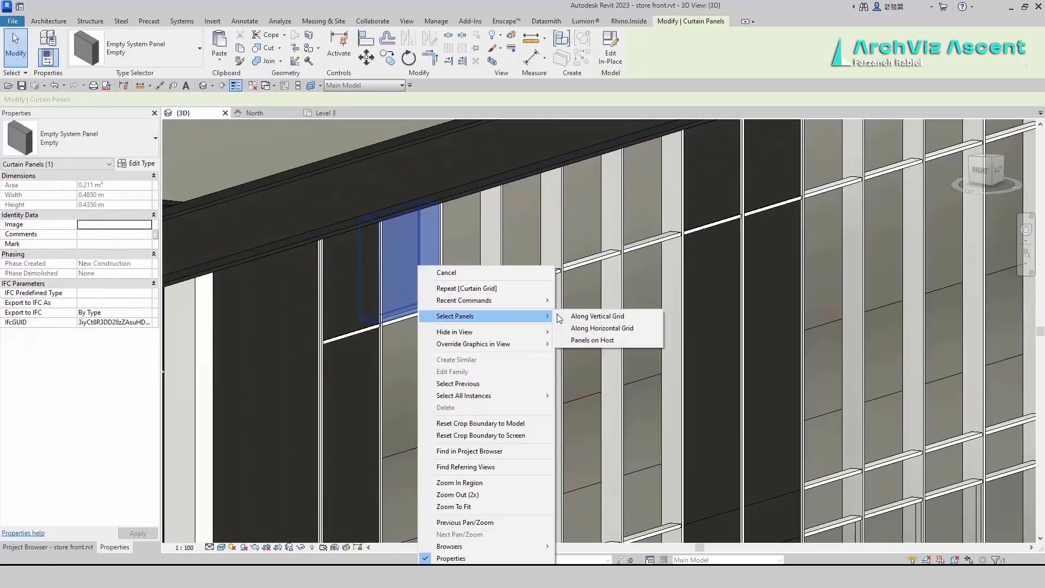
click(602, 327)
click(82, 138)
click(39, 326)
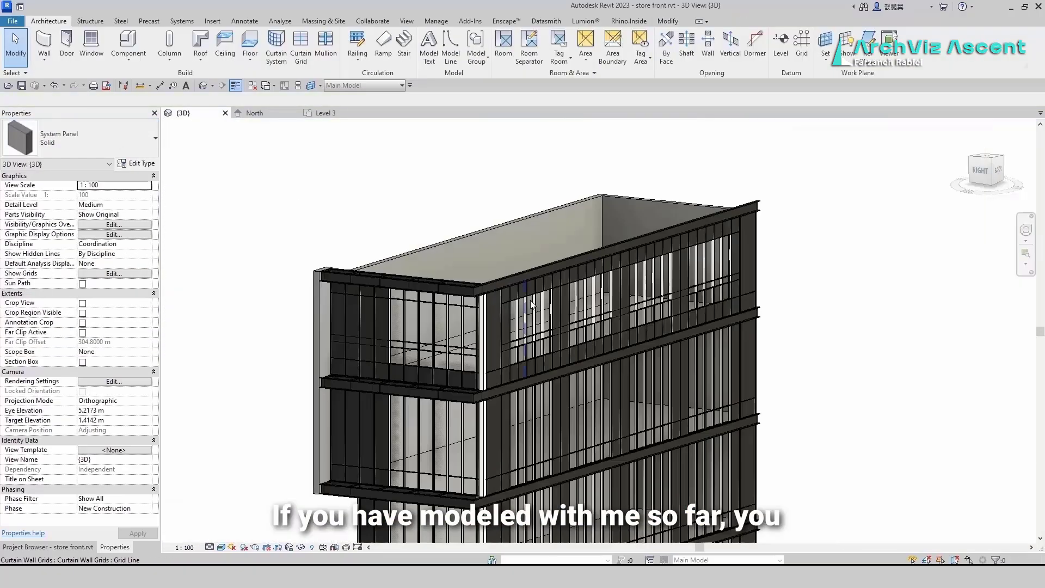
key(Escape)
Change all top-row panels of the short top-floor curtain wall to the Solid panel type.
scroll(557, 292, up, 6)
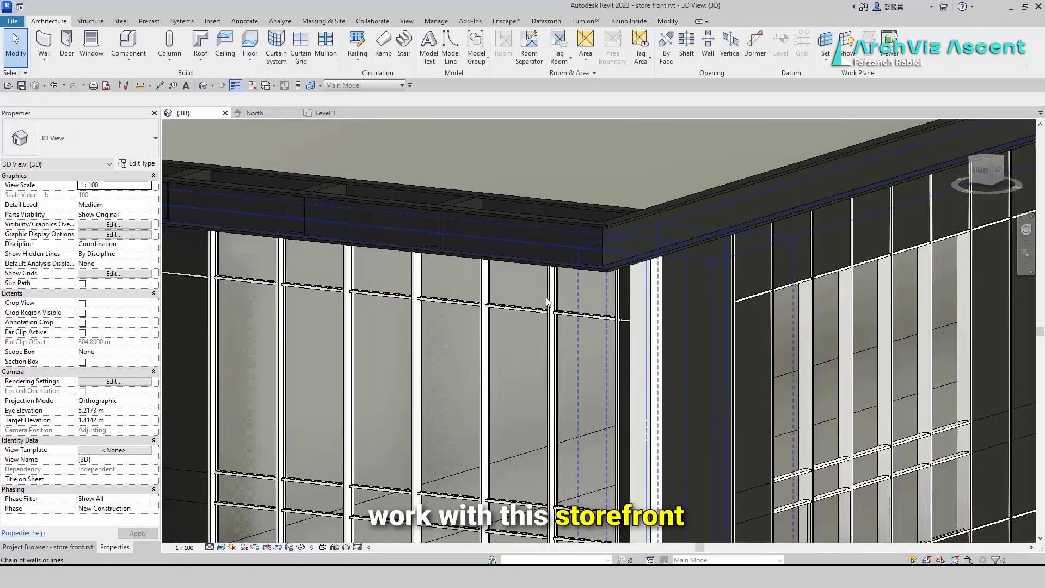
click(515, 305)
right_click(515, 305)
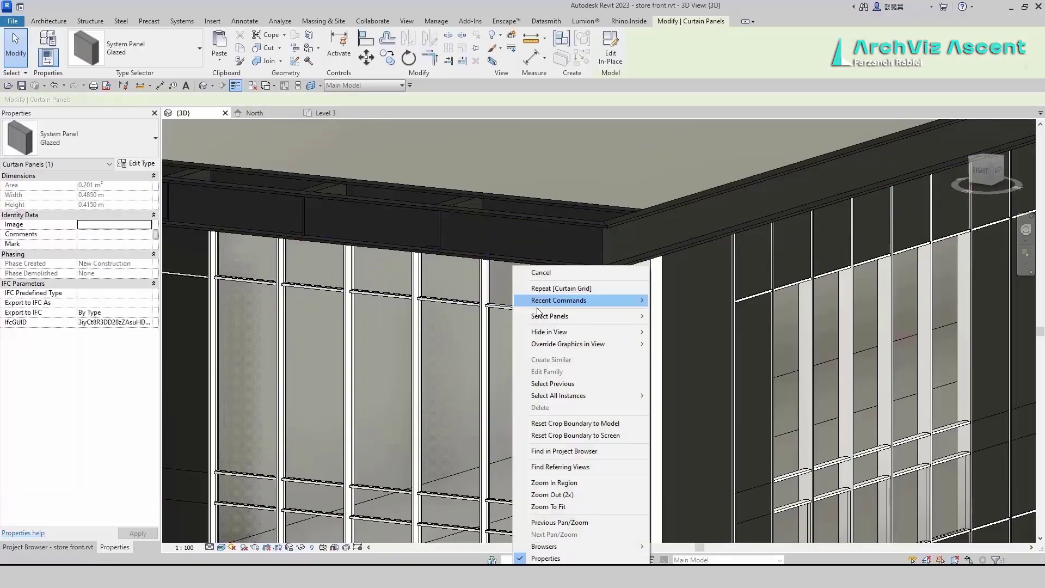
click(686, 326)
click(82, 139)
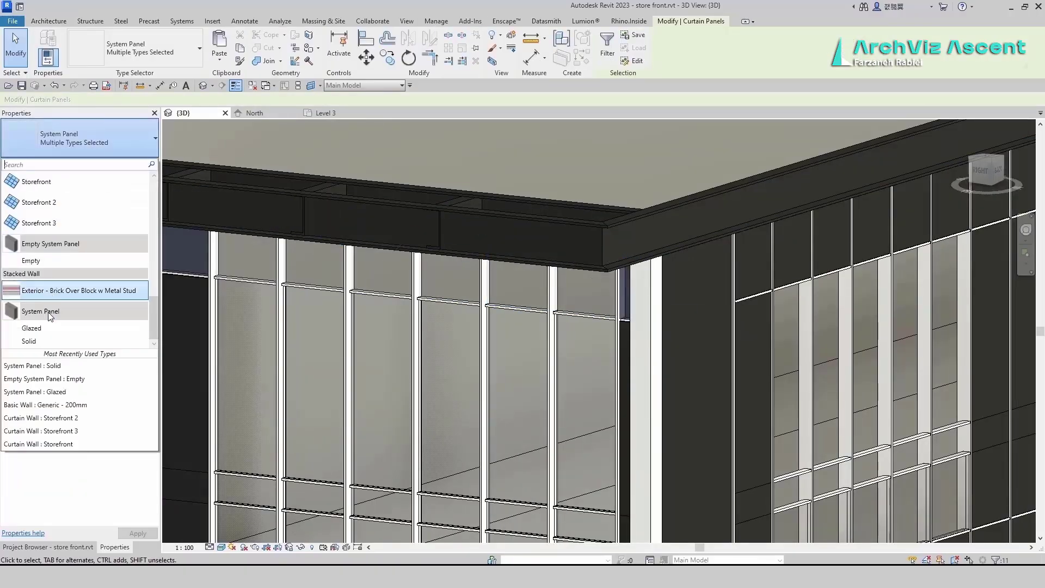
click(51, 316)
key(Escape)
Check the corner in the reference photo and delete both quad corner mullion segments at the top-floor corner in Revit.
key(alt+Tab)
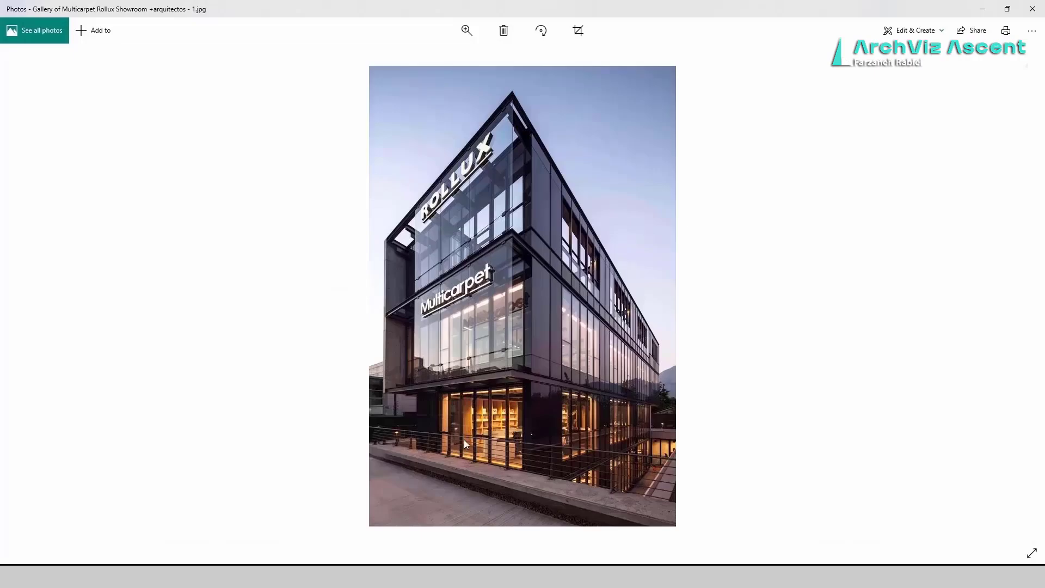
key(alt+Tab)
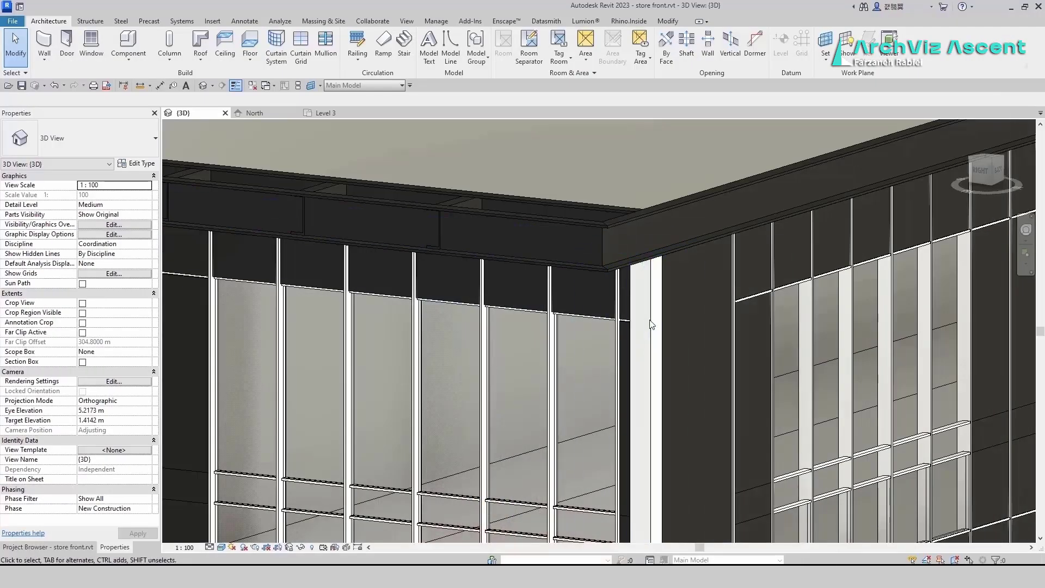
scroll(639, 370, up, 2)
click(629, 375)
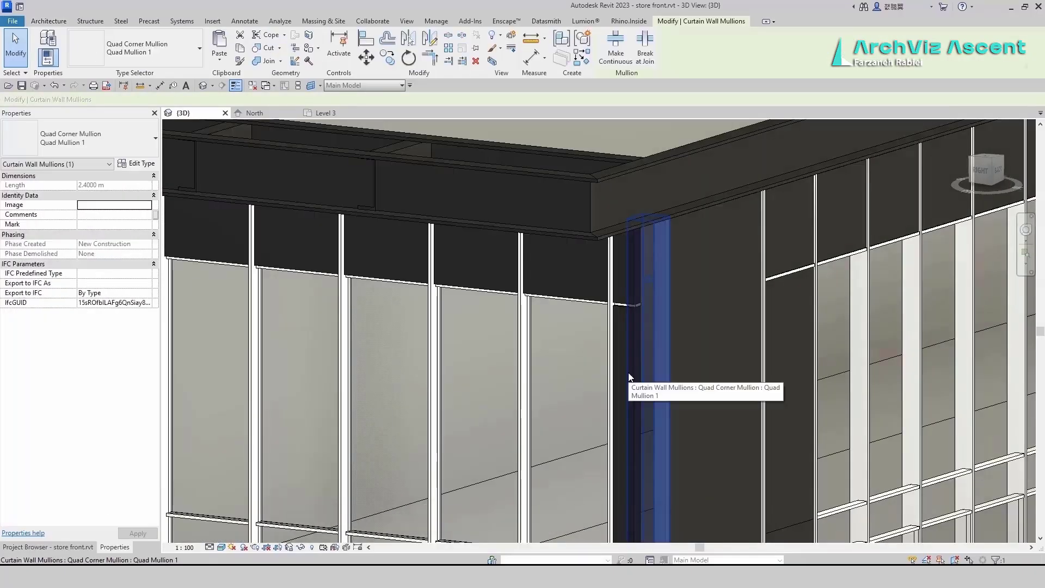
key(Delete)
scroll(657, 246, down, 3)
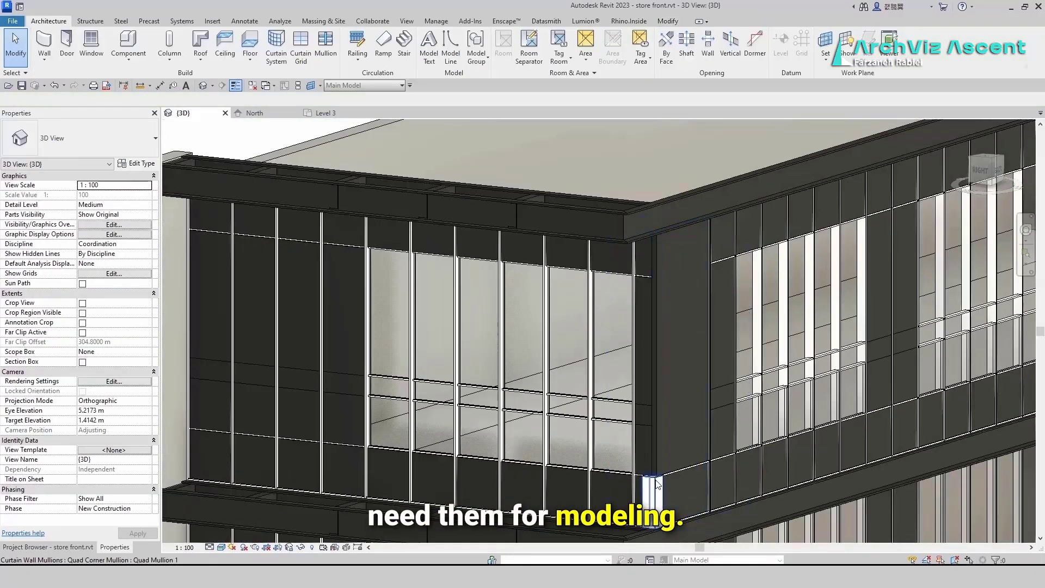
middle_drag(654, 486, 632, 313)
scroll(633, 318, up, 2)
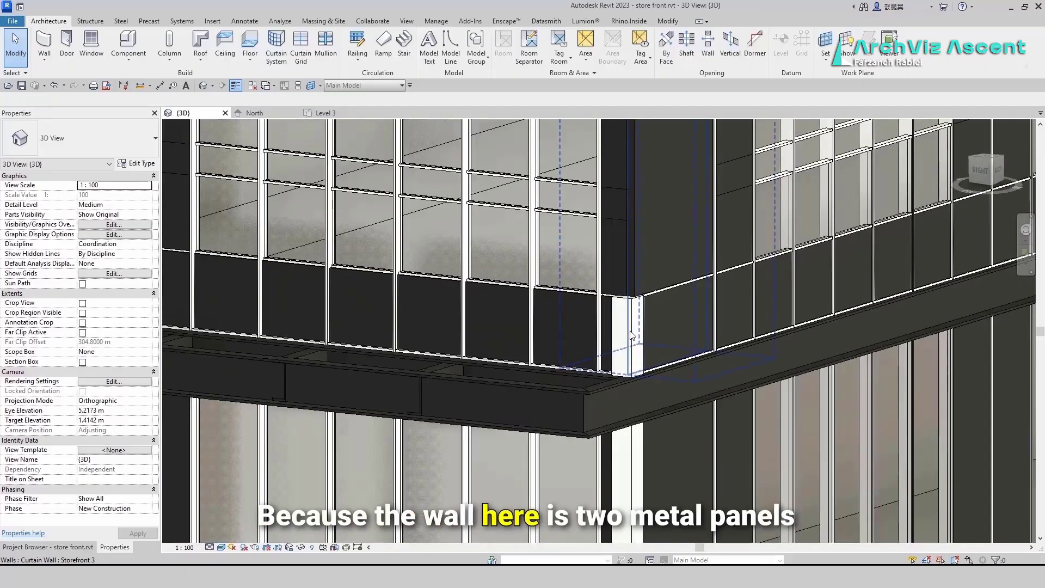
click(632, 331)
key(Delete)
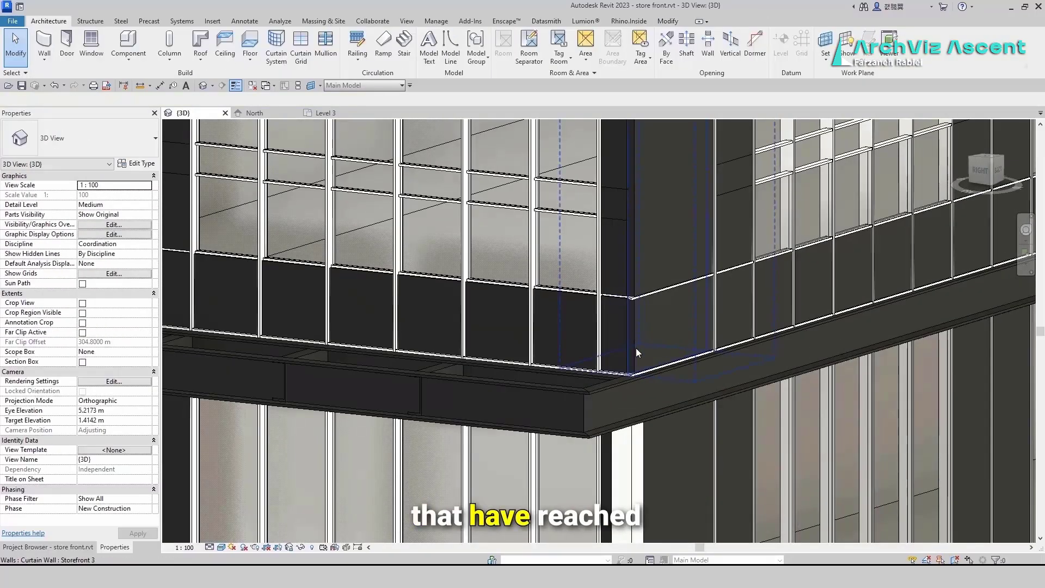
Delete the corner mullion where the two curtain walls meet on the floor directly below the top floor.
scroll(636, 351, down, 3)
middle_drag(626, 457, 598, 282)
scroll(592, 427, up, 2)
click(591, 427)
key(Delete)
scroll(544, 461, down, 3)
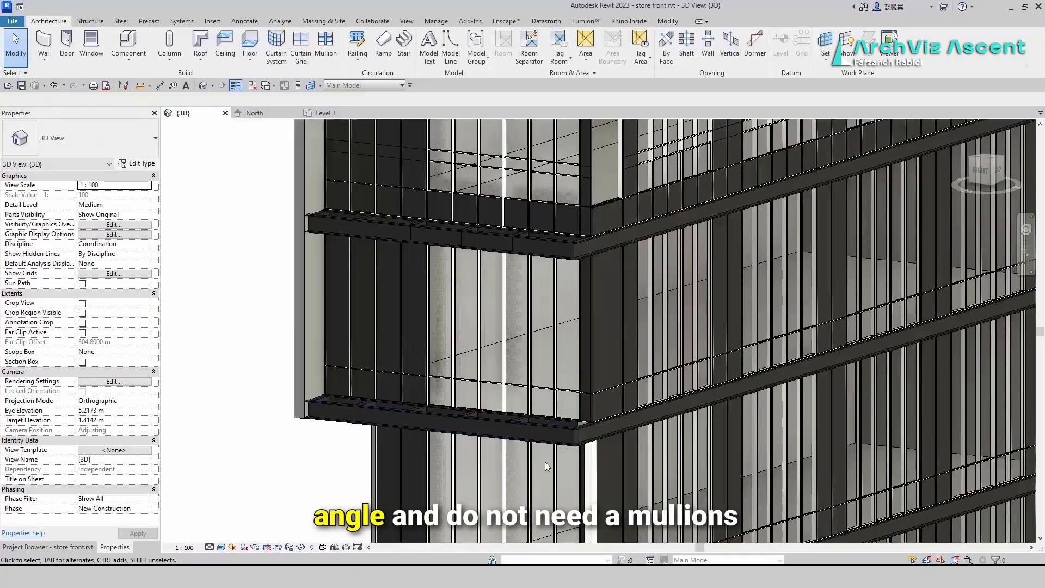
scroll(585, 460, up, 2)
click(582, 425)
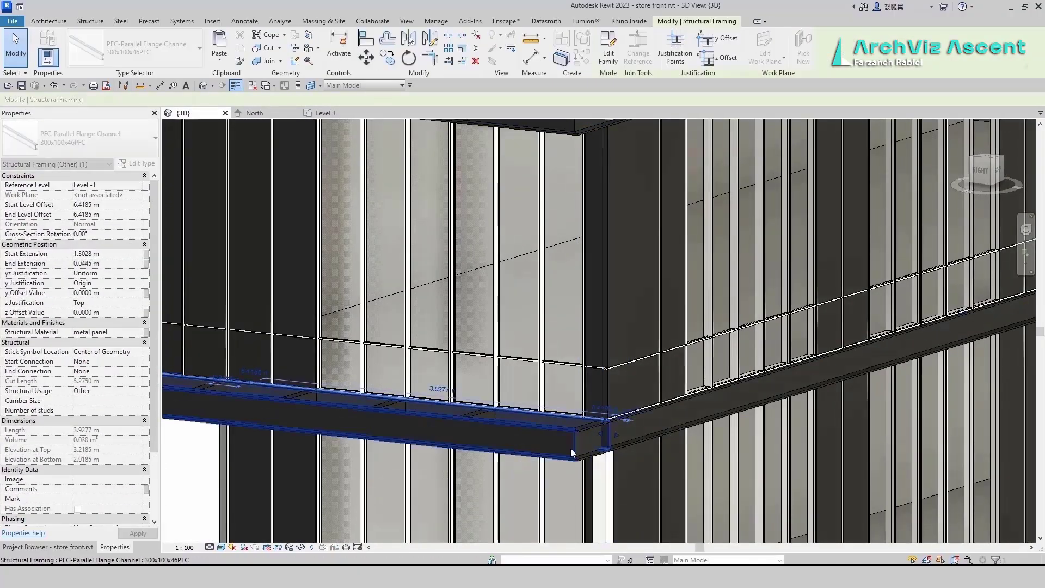
Delete the lower and upper corner mullion segments on the next floor down.
middle_drag(598, 461, 555, 173)
click(559, 435)
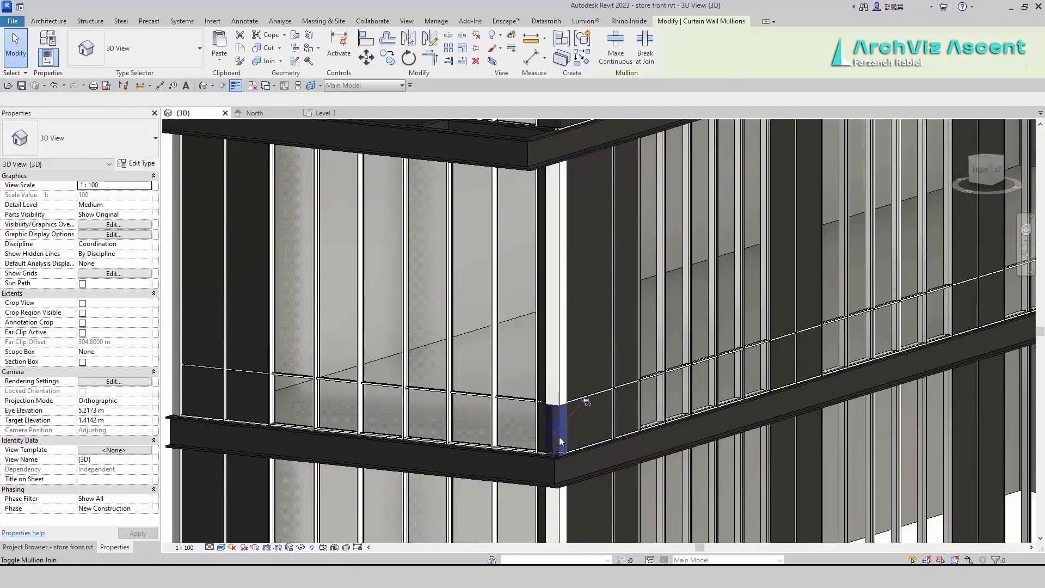
key(Delete)
click(559, 404)
key(Delete)
scroll(559, 438, down, 3)
middle_drag(555, 475, 538, 262)
scroll(536, 406, up, 3)
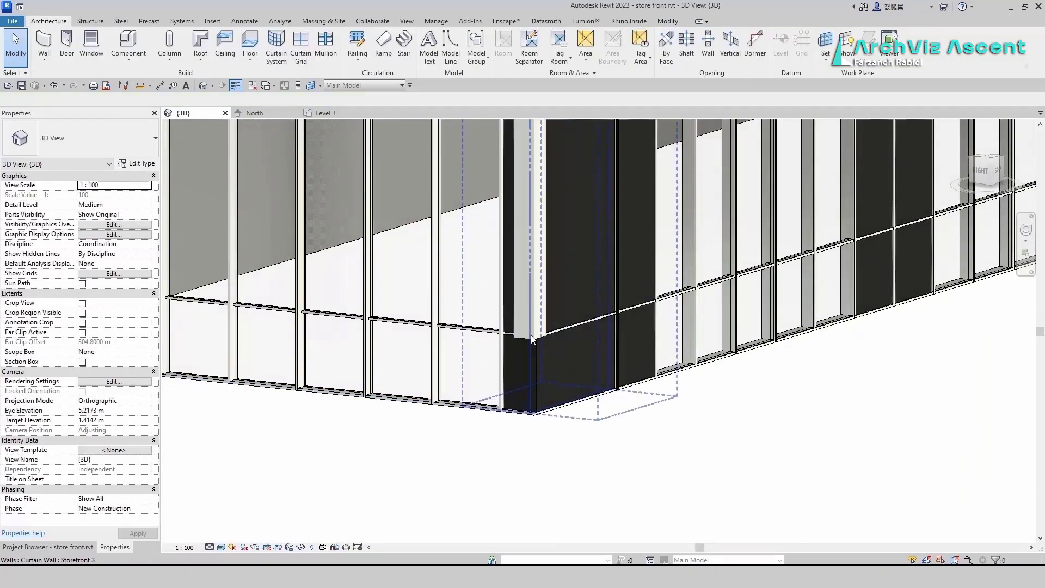
Select the building's corner elements across all floors and clear the selection again.
scroll(542, 473, down, 4)
scroll(542, 474, down, 5)
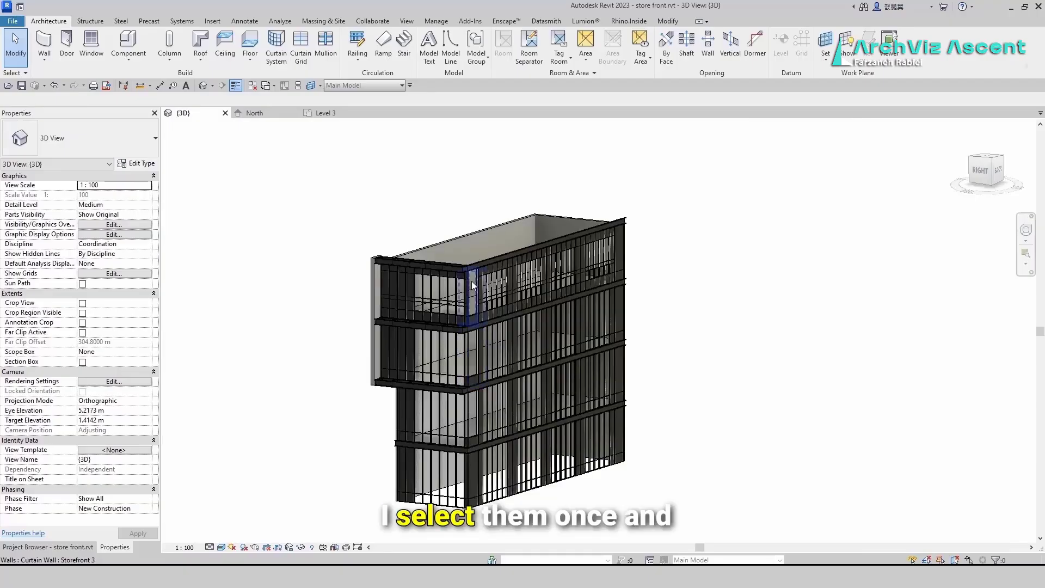
drag(439, 178, 502, 492)
click(320, 341)
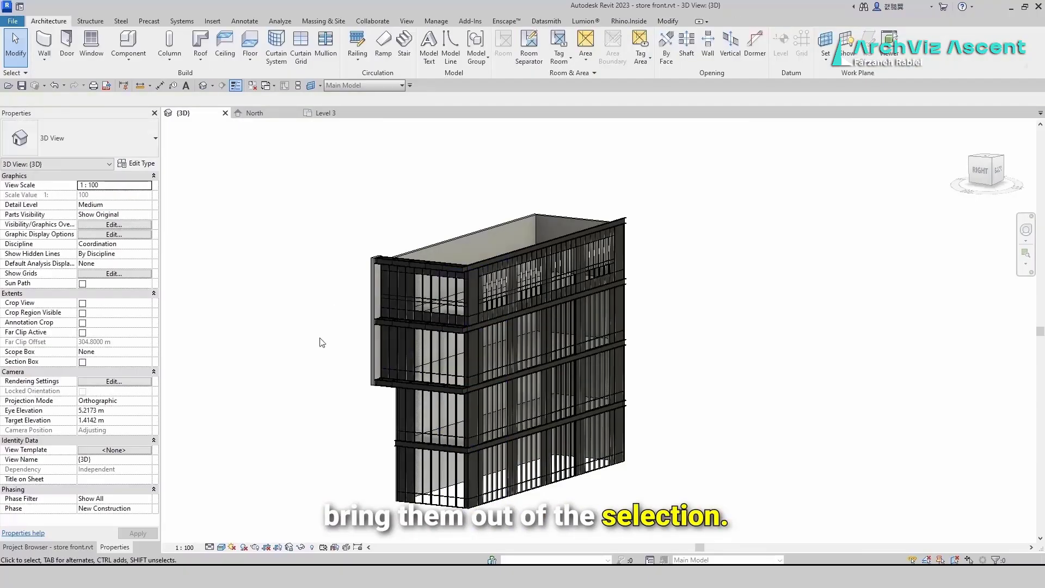
Change the tall glazed row of the short top-floor curtain wall to Empty, excluding the four solid panels at its far end.
scroll(490, 302, up, 8)
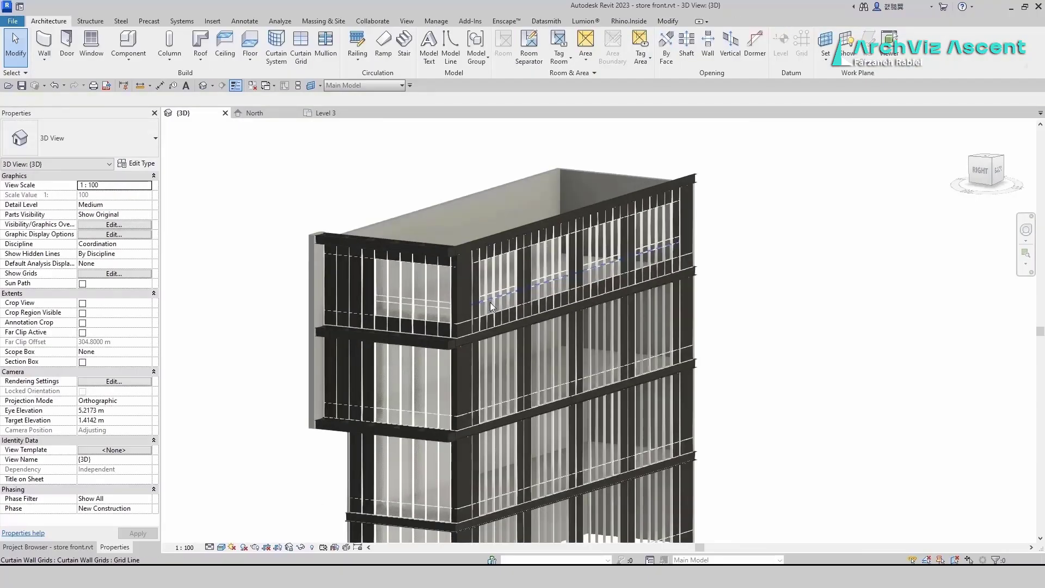
click(410, 210)
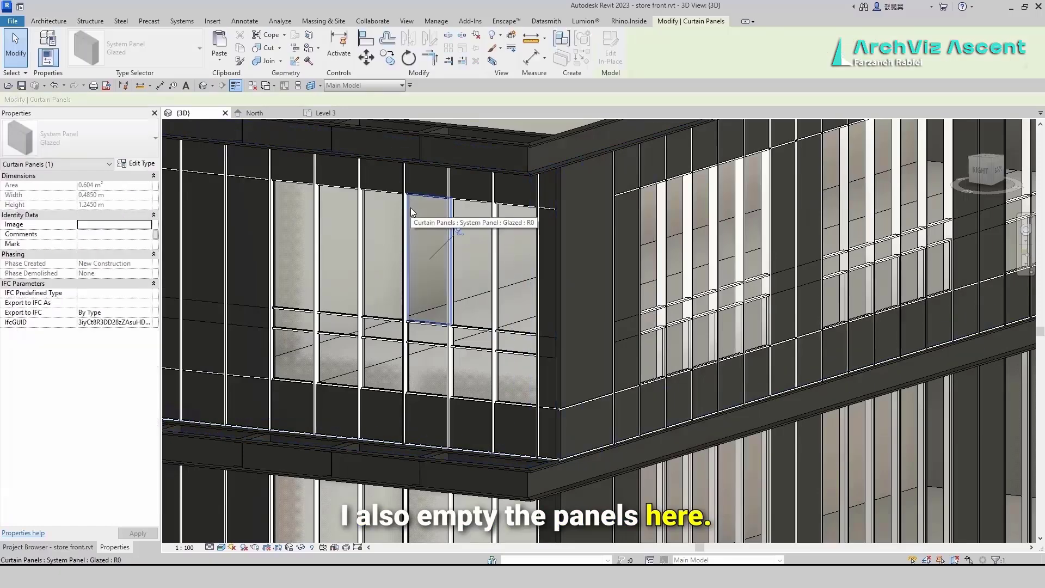
right_click(411, 211)
mouse_move(479, 258)
click(582, 271)
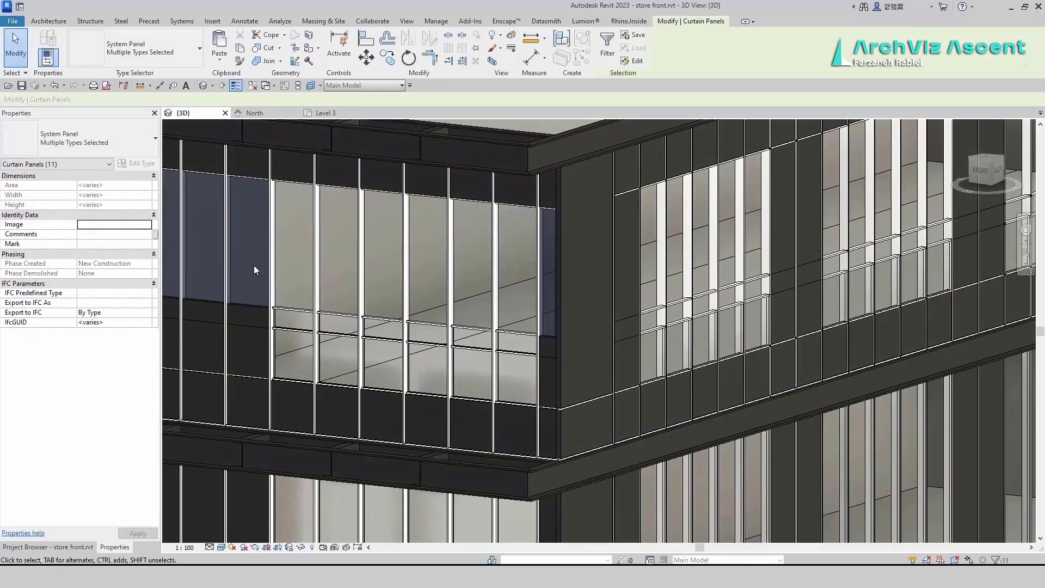
shift+click(240, 304)
shift+click(212, 303)
middle_drag(192, 297, 313, 296)
shift+click(282, 294)
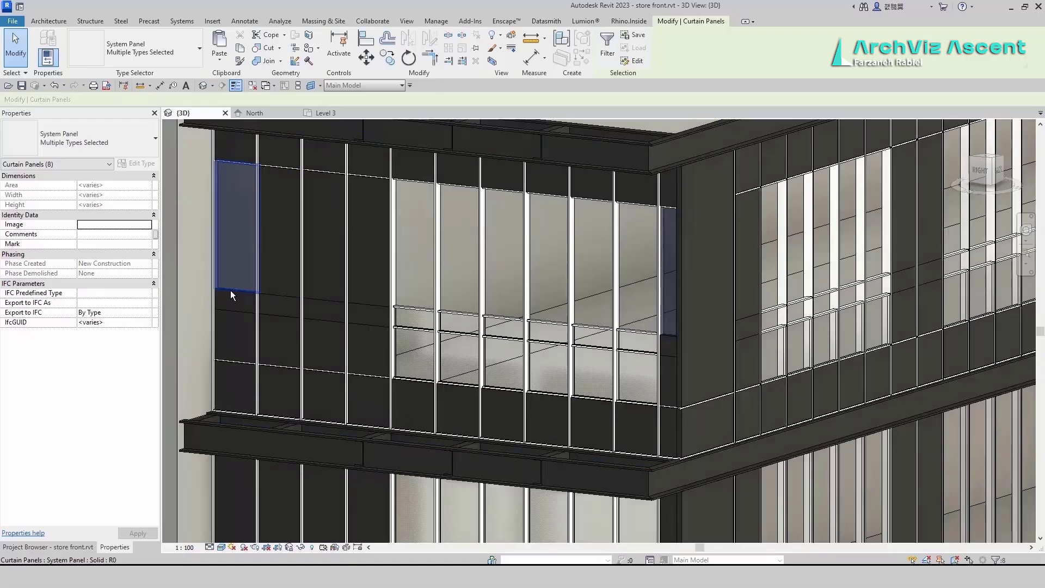
click(155, 139)
click(54, 259)
key(Escape)
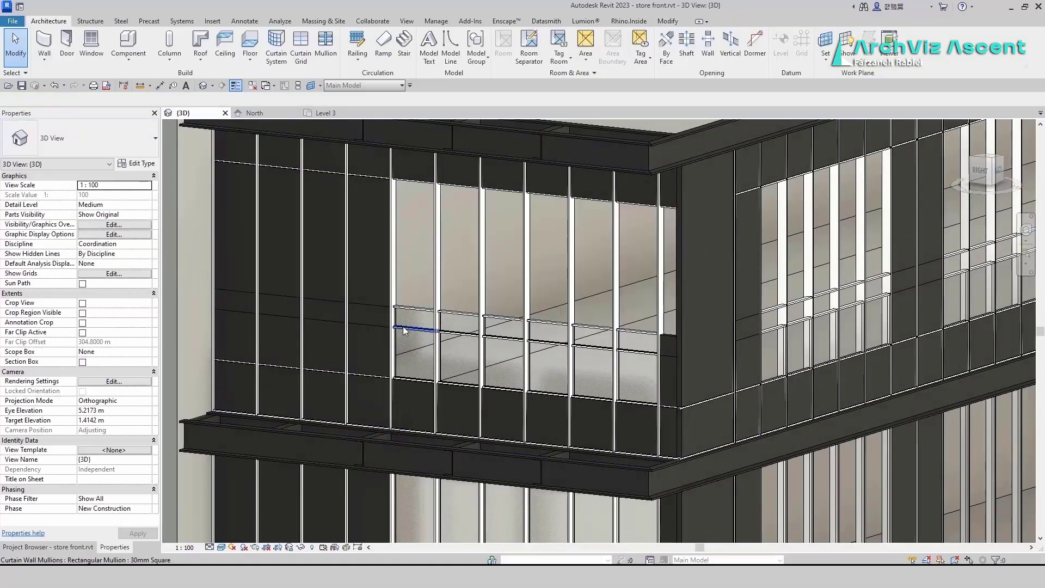
click(402, 321)
right_click(402, 321)
mouse_move(468, 67)
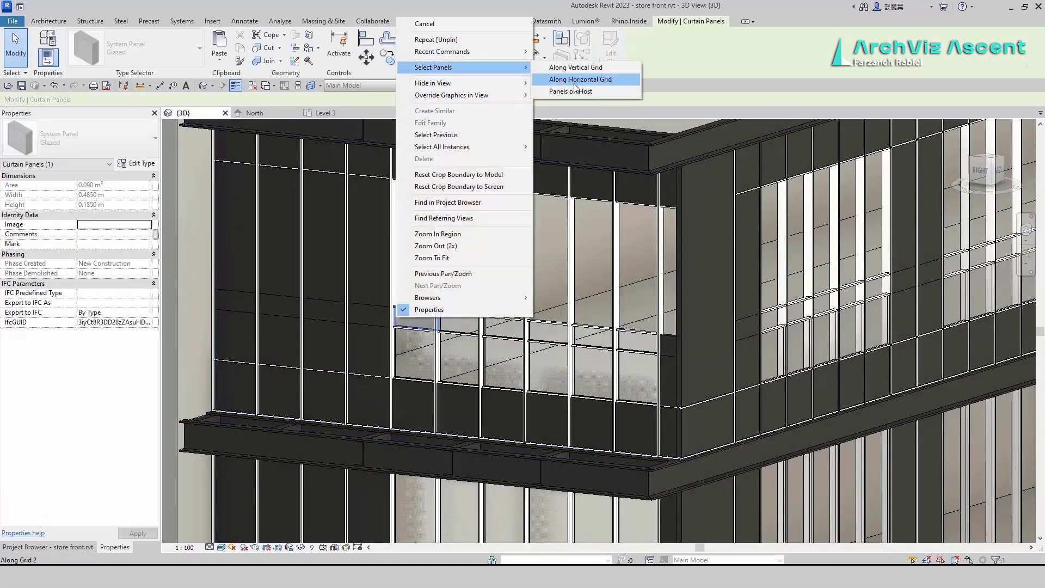
click(575, 82)
key(Escape)
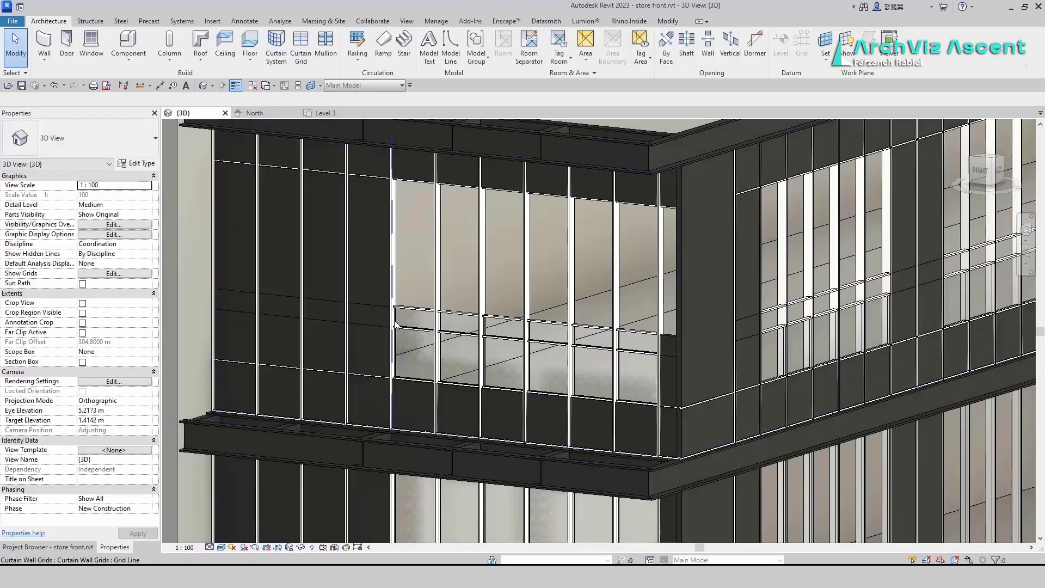
Change the glazed panels in the narrow middle row of the short top-floor curtain wall to Empty.
click(402, 319)
right_click(403, 319)
mouse_move(468, 67)
click(575, 81)
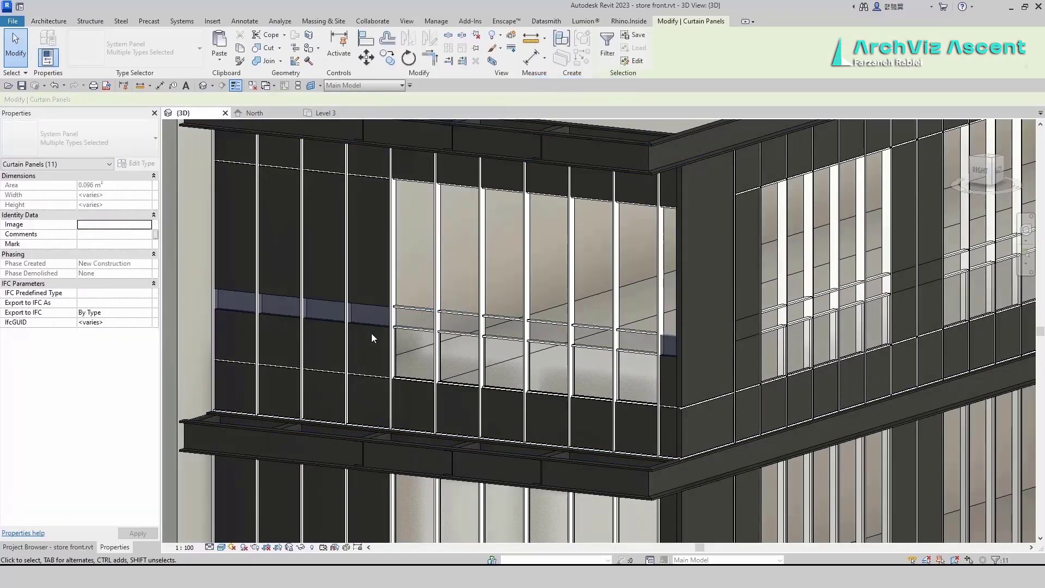
click(100, 148)
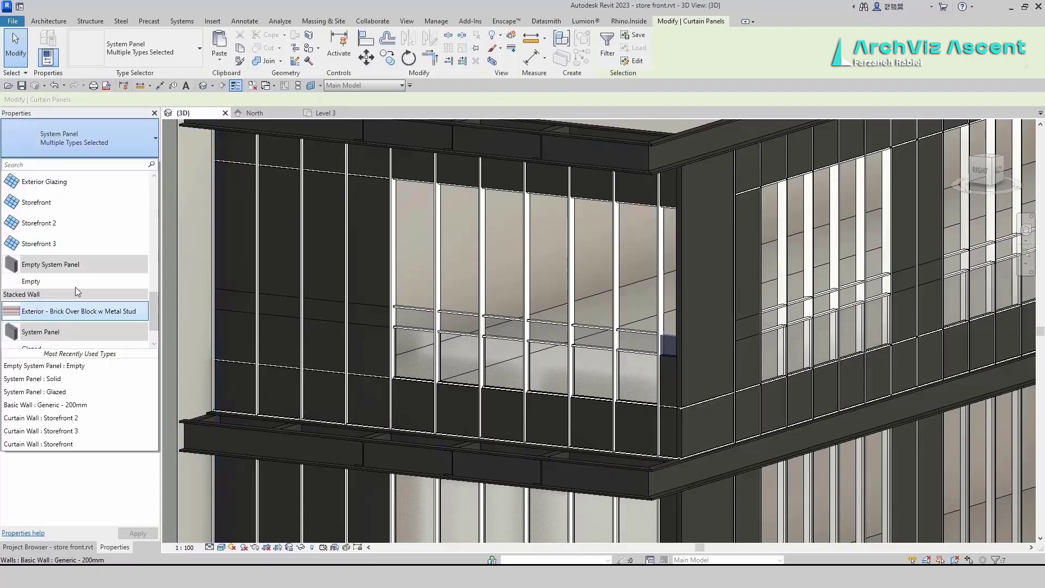
click(75, 286)
Change the narrow-row and tall-row panels beside the building corner on the short top-floor wall to Solid.
click(668, 342)
click(82, 139)
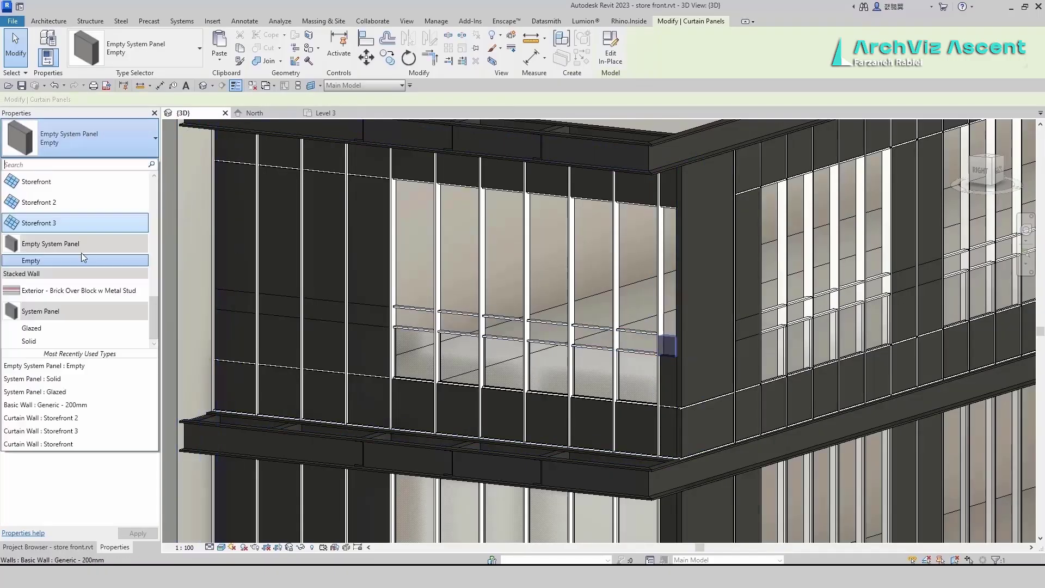
click(68, 335)
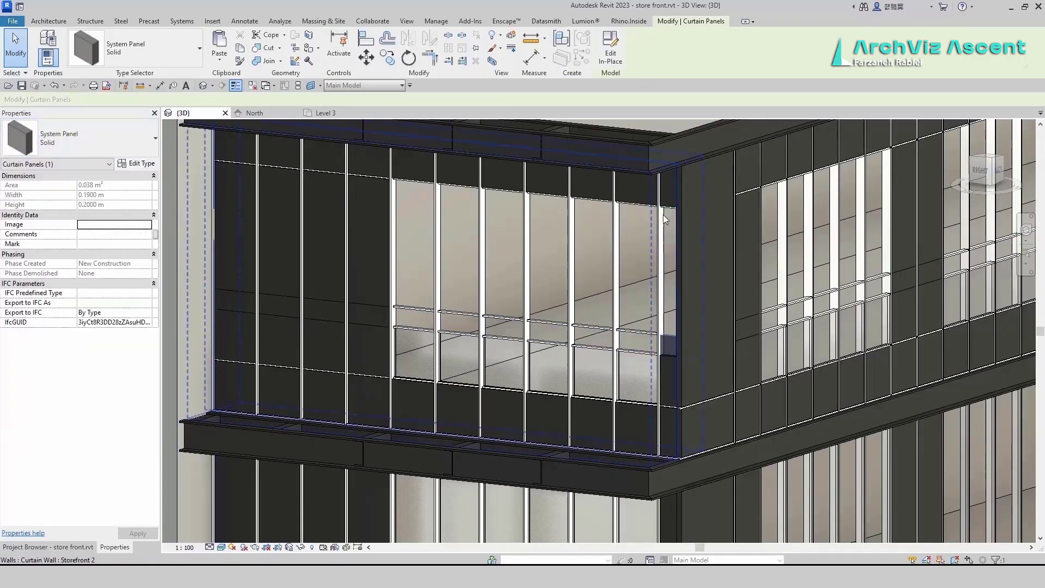
click(663, 214)
click(82, 139)
click(30, 341)
key(Escape)
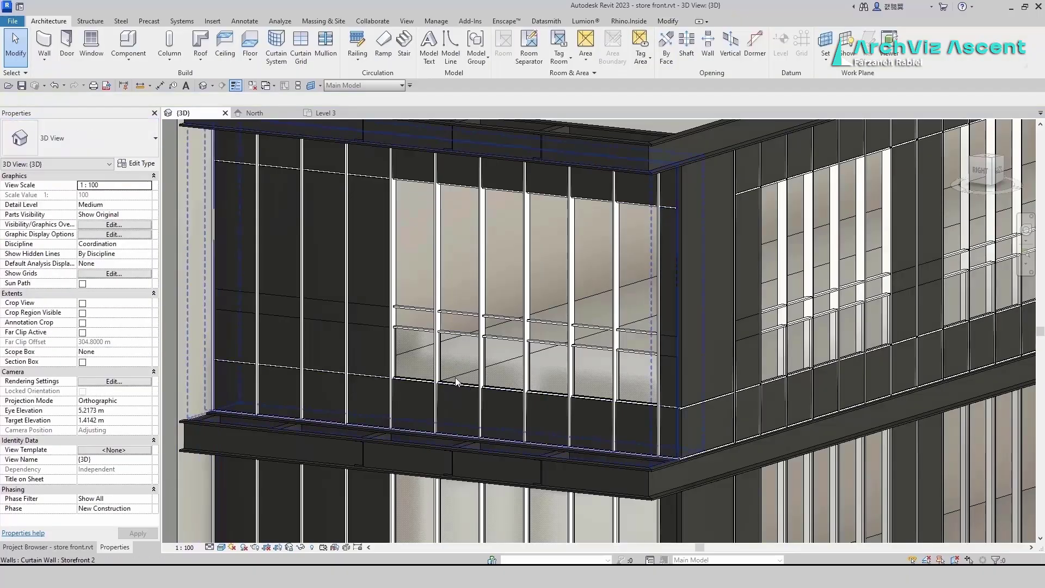
Add a horizontal curtain grid line across the corner bay of the long top-floor wall, in line with its top row.
click(300, 48)
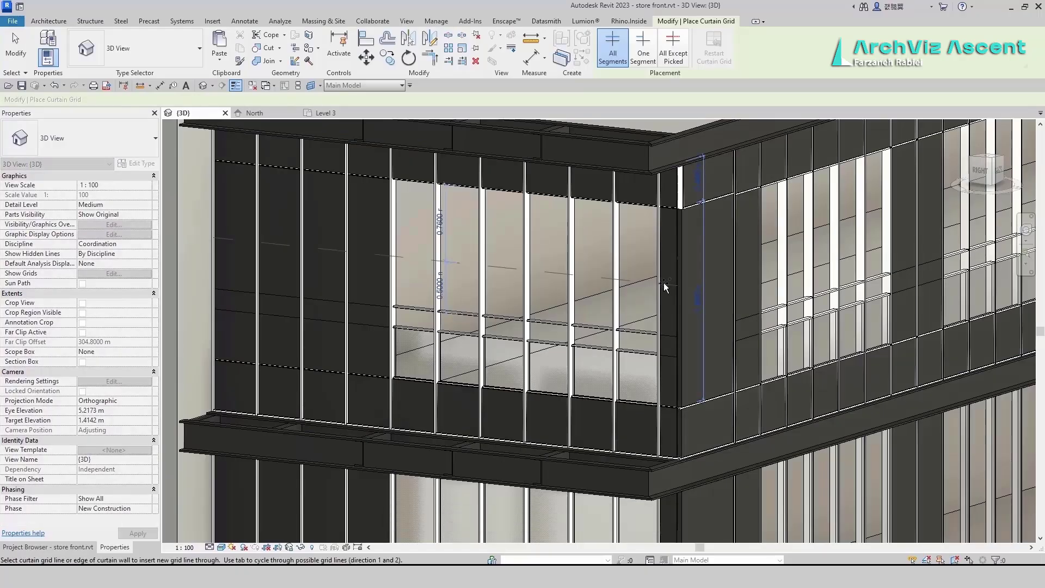
scroll(714, 191, up, 2)
scroll(716, 186, down, 2)
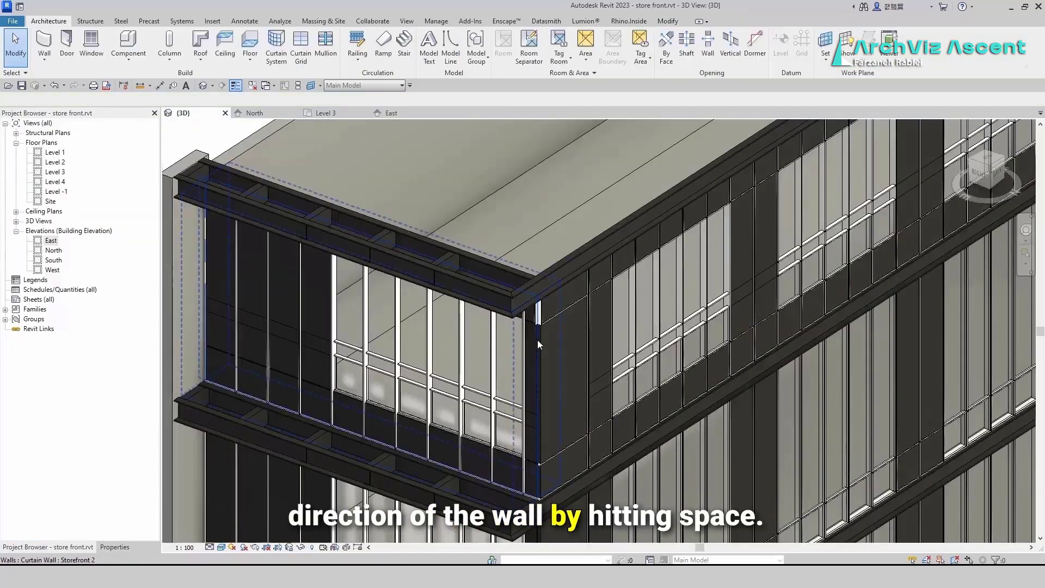
Change the short vertical mullion atop the top-floor corner on the long wall to Quad Mullion 1, deleting the overlapping neighbouring element.
scroll(542, 322, up, 4)
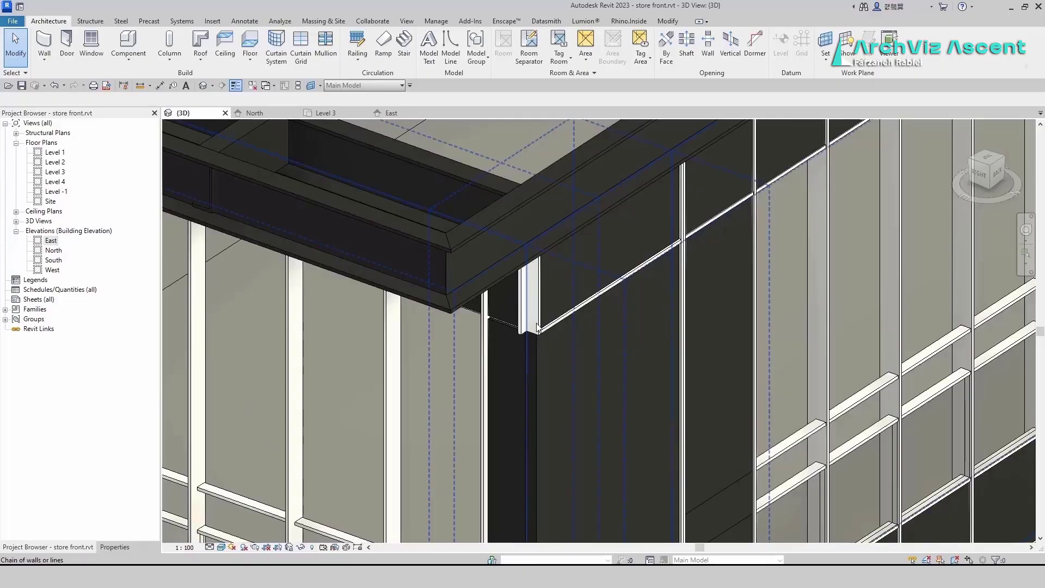
click(538, 327)
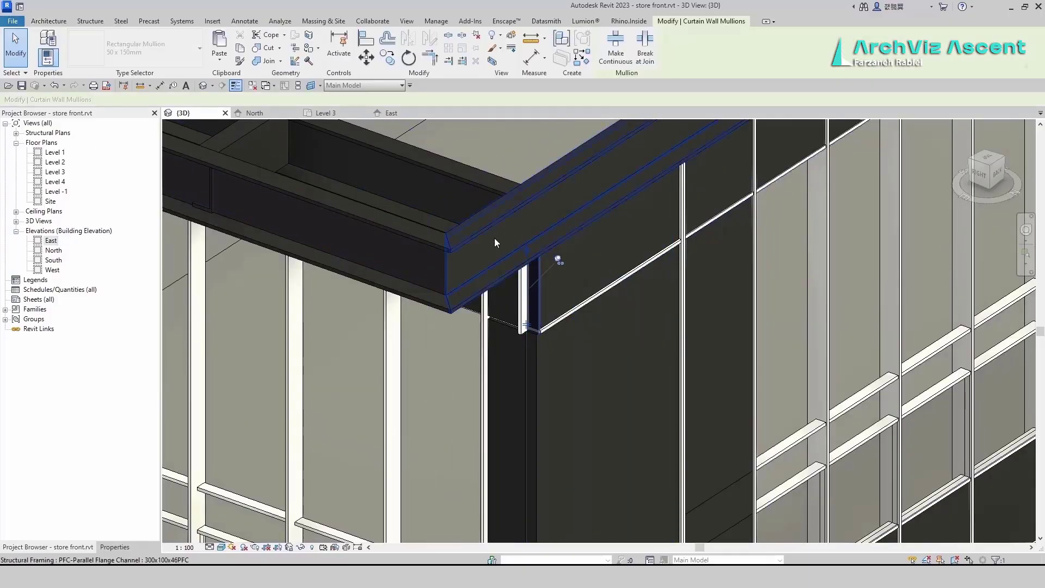
click(107, 543)
click(92, 153)
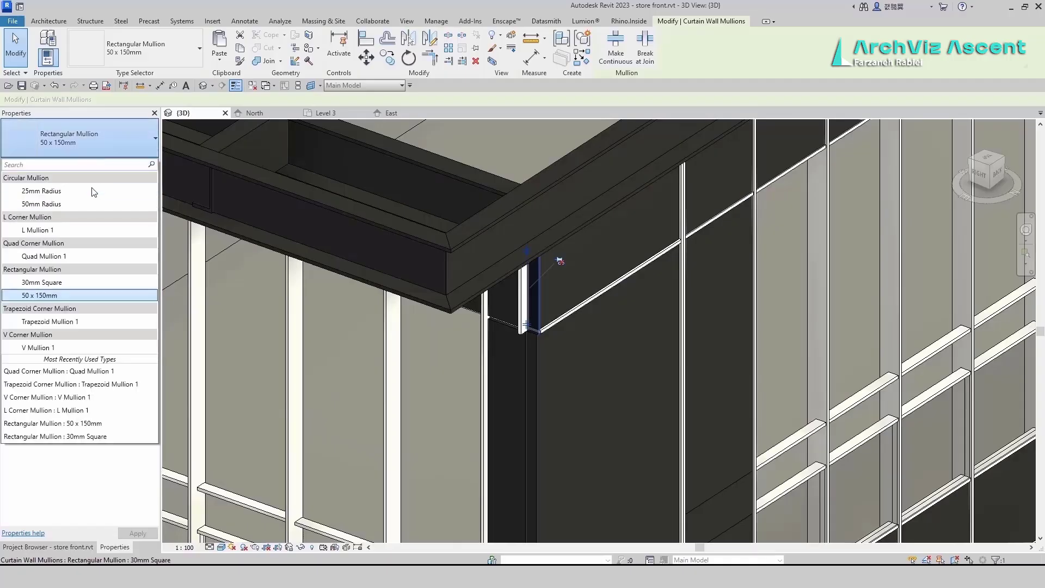
click(88, 256)
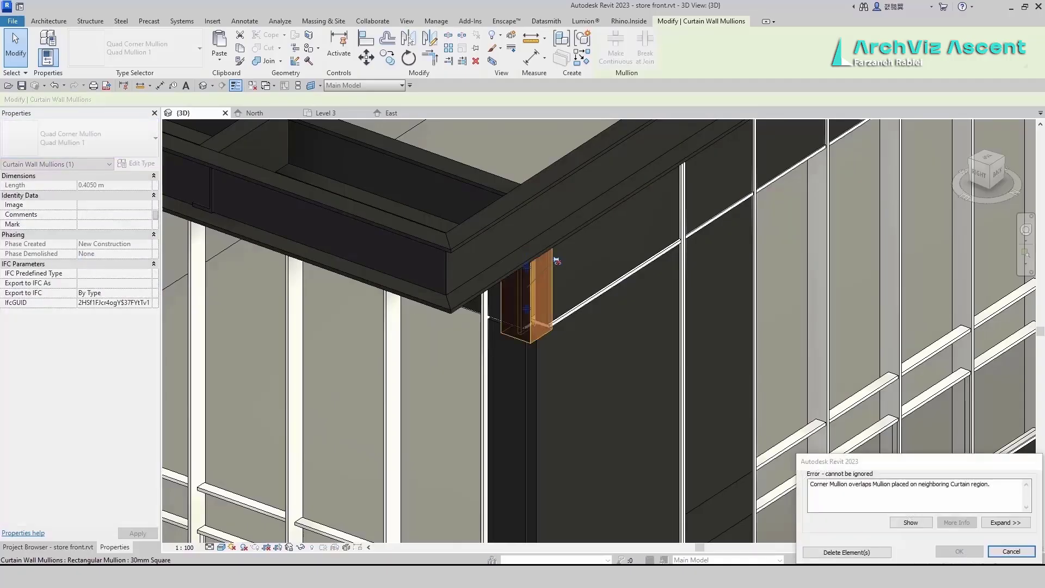
click(842, 549)
Delete the short quad corner mullion at the top of the top-floor building corner.
click(515, 346)
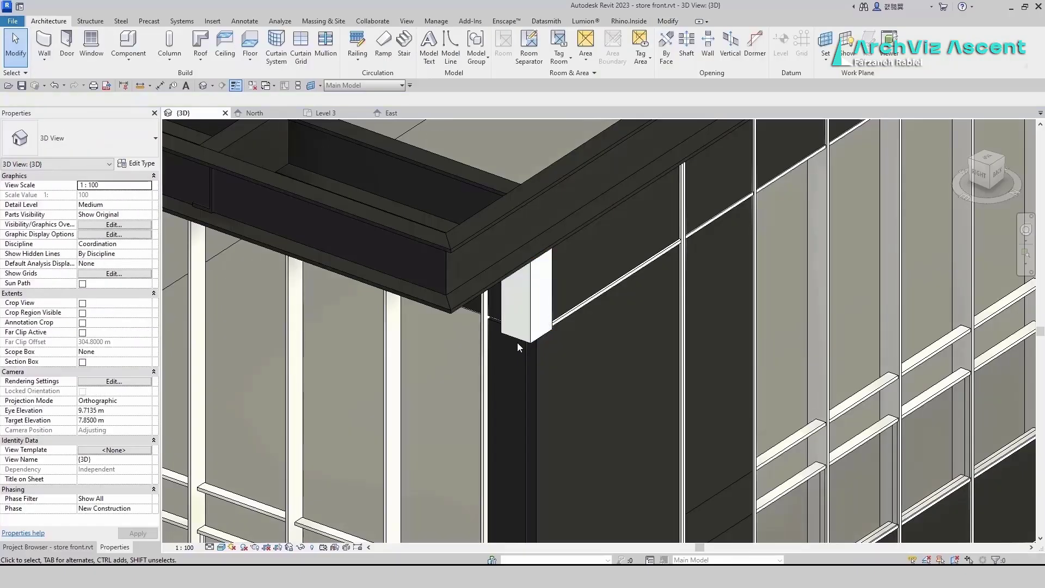
click(530, 341)
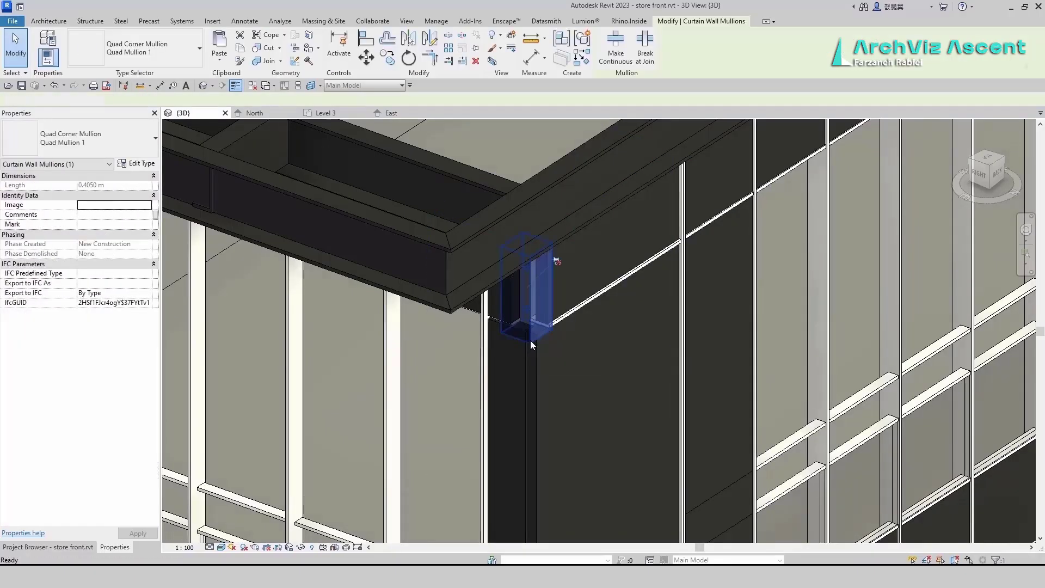
key(Escape)
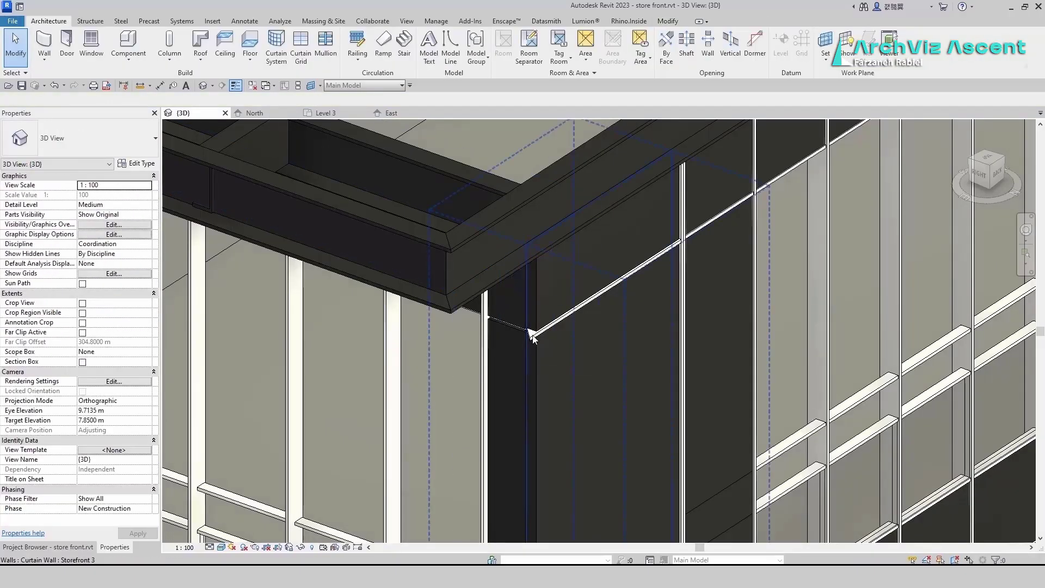
Examine how the lower horizontal mullions of the short and long top-floor curtain walls meet at the building corner.
click(531, 336)
scroll(583, 258, down, 2)
middle_drag(572, 366, 495, 58)
middle_drag(463, 323, 493, 364)
scroll(494, 365, up, 3)
key(Escape)
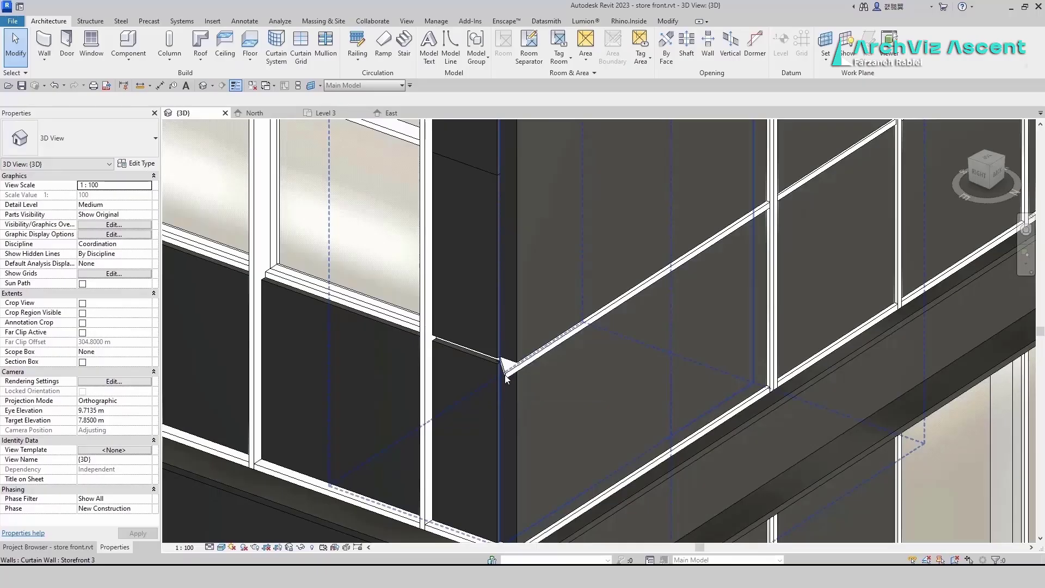
click(505, 375)
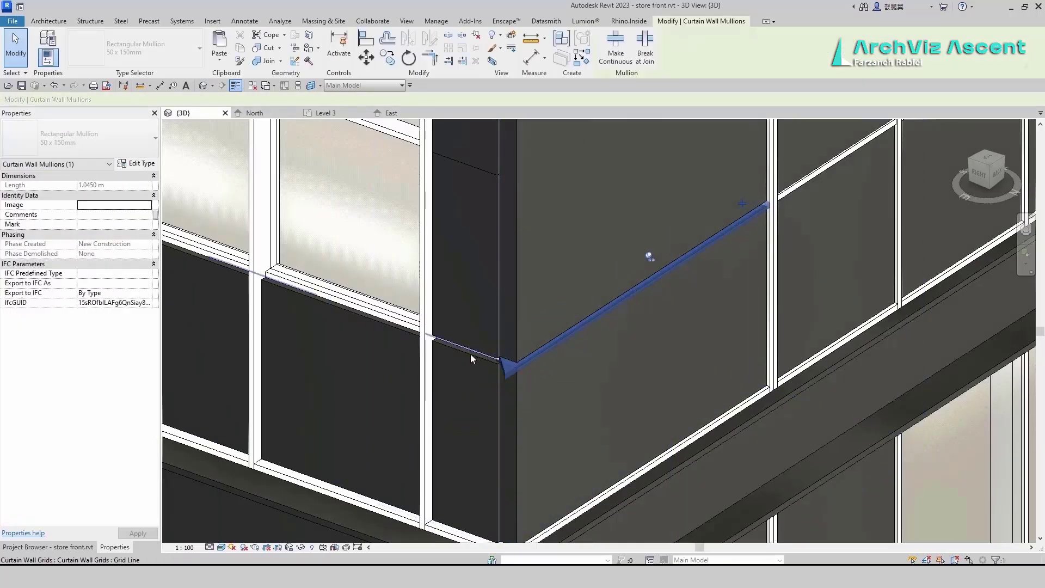
scroll(435, 340, up, 2)
key(Escape)
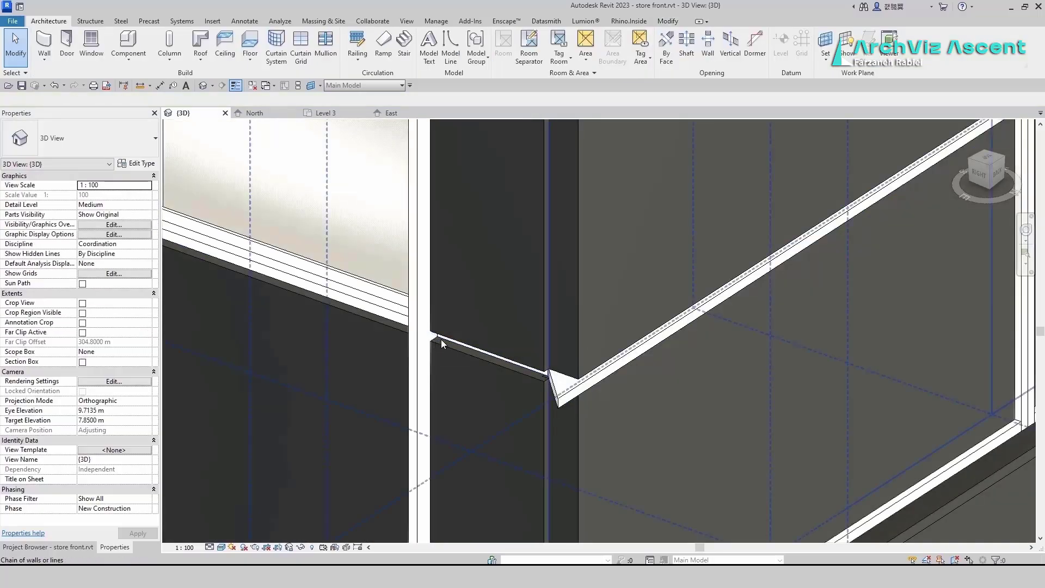
click(442, 337)
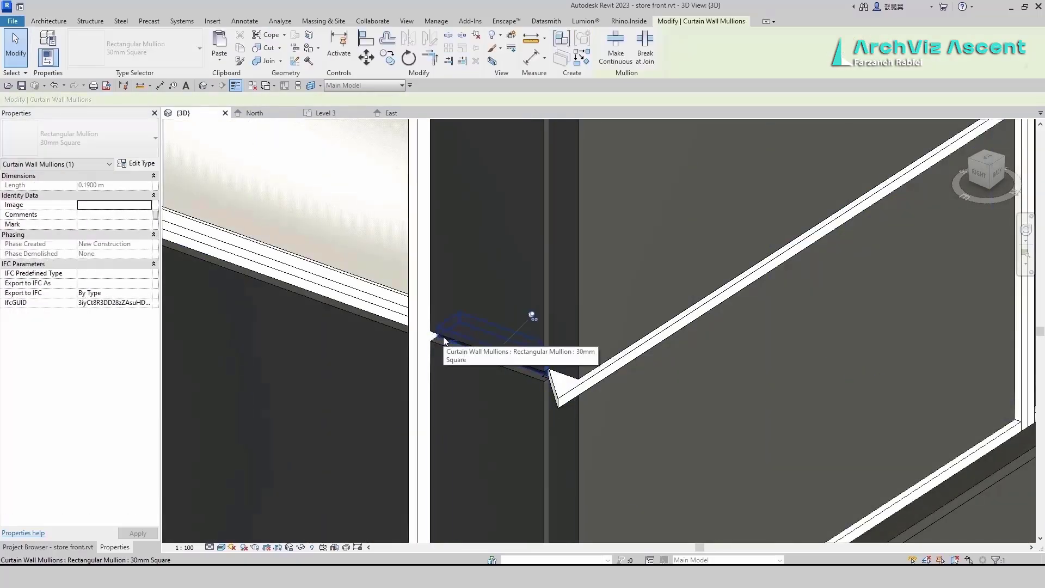
Flip the orientation of the short Storefront 2 curtain wall in the Level 3 plan, then return to the 3D view.
click(325, 113)
scroll(517, 299, up, 5)
key(Escape)
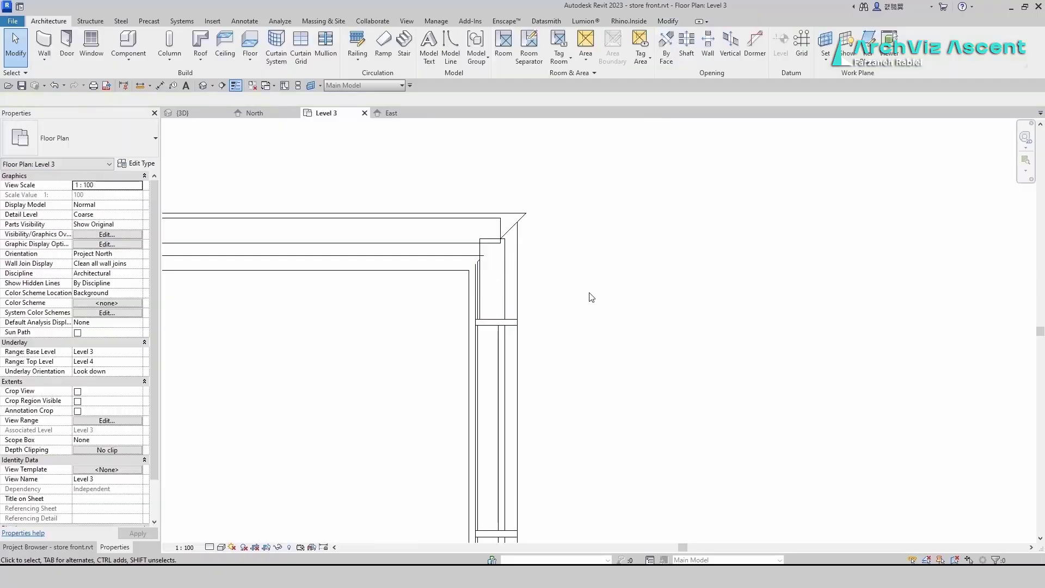
scroll(453, 303, down, 3)
click(471, 335)
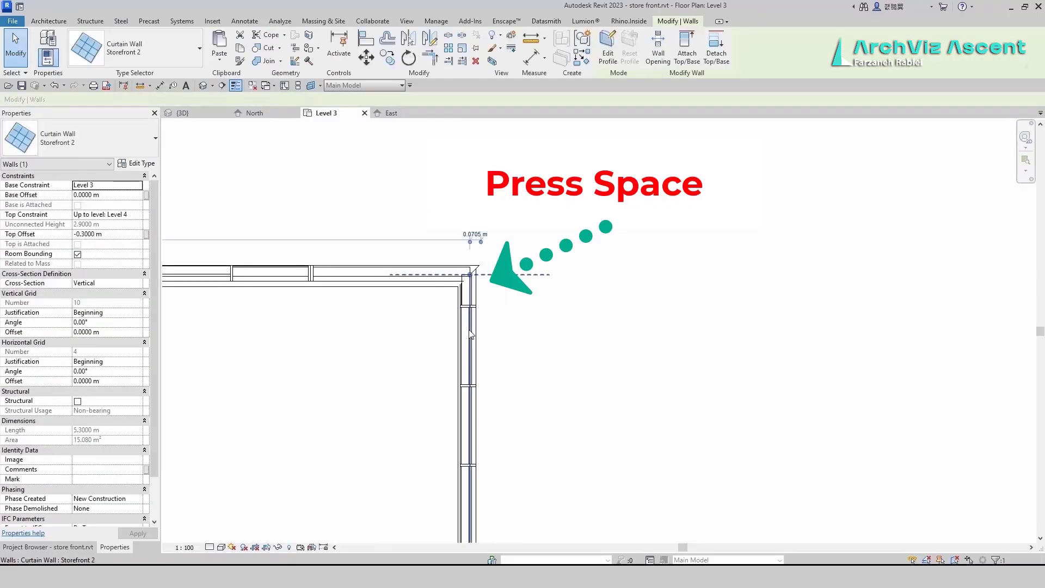
key(space)
key(Escape)
click(191, 114)
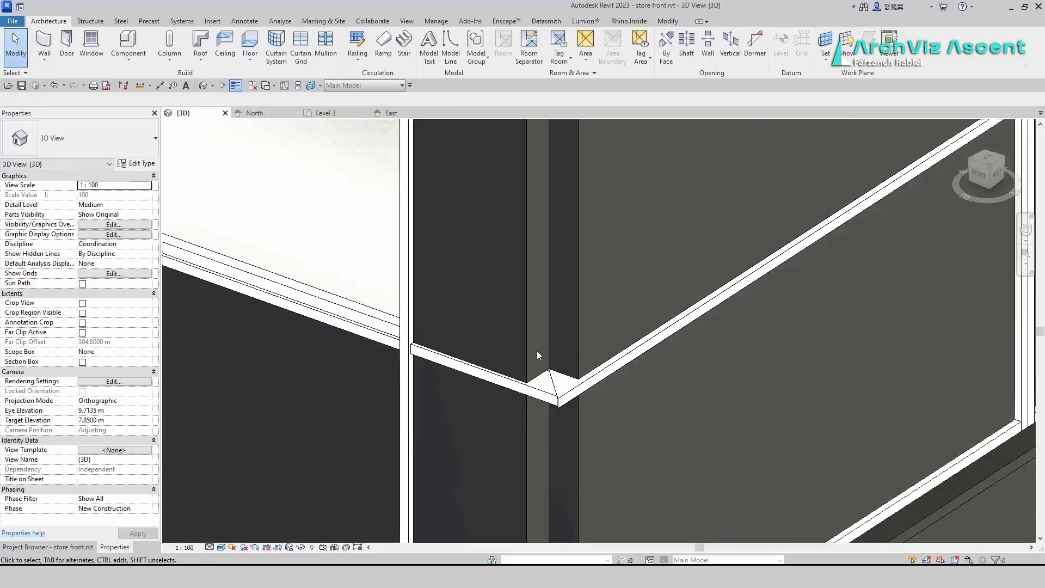
Change the three solid panels in the corner bay of the long top-floor curtain wall to Empty.
scroll(537, 350, down, 5)
click(417, 357)
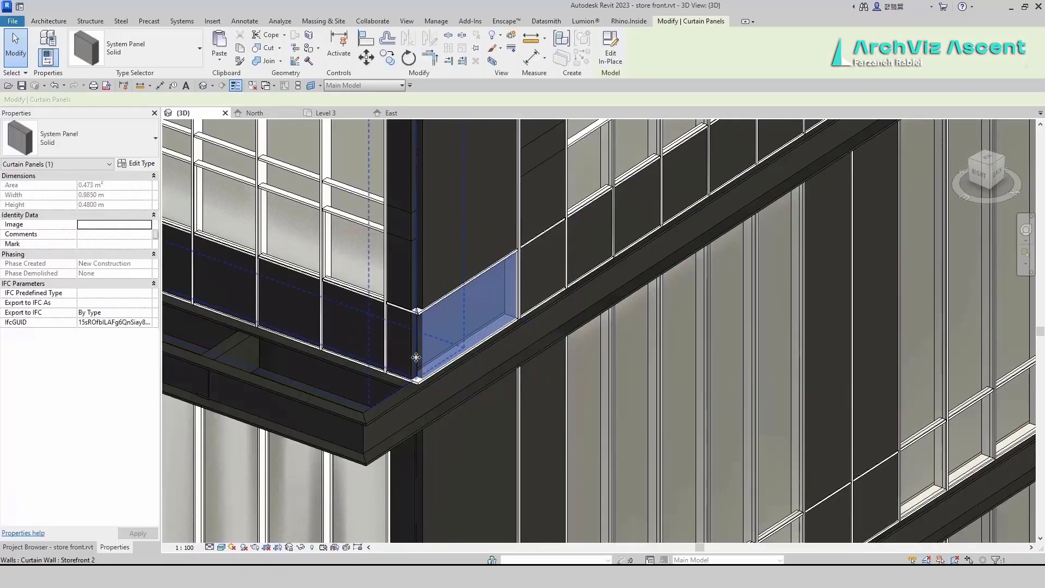
right_click(426, 345)
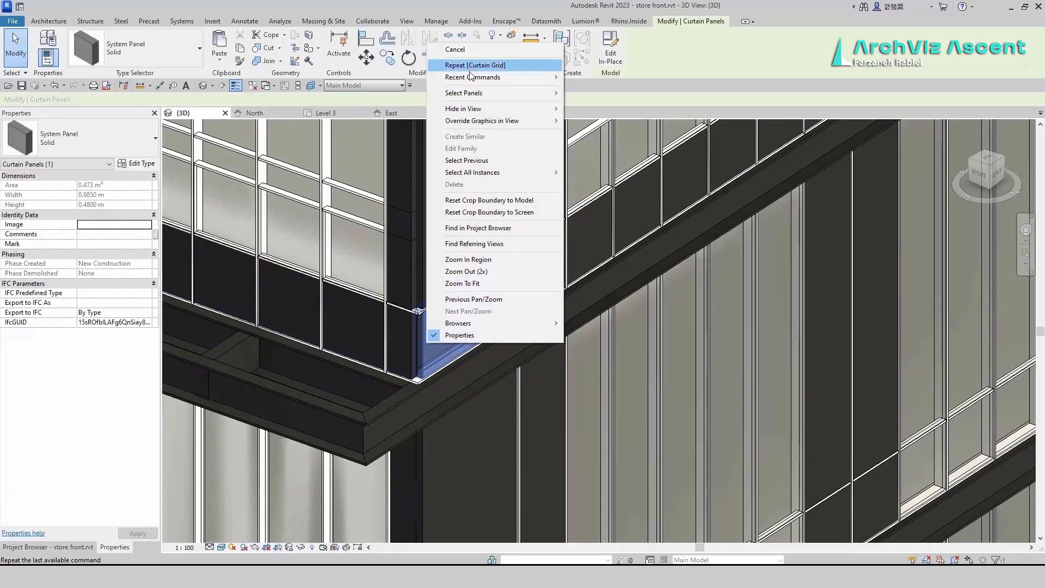
mouse_move(490, 93)
click(600, 118)
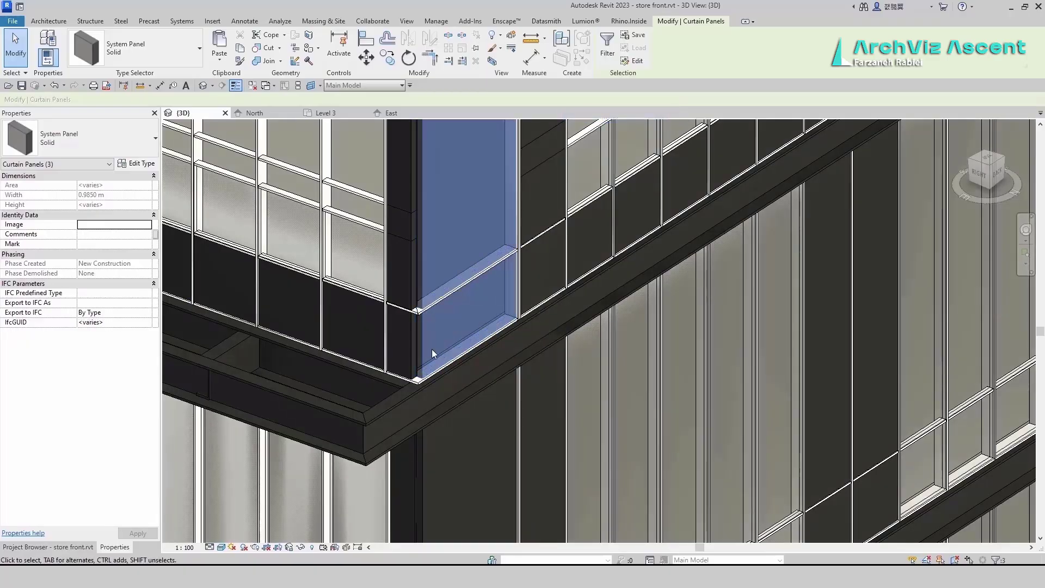
scroll(431, 347, down, 3)
click(87, 139)
click(67, 261)
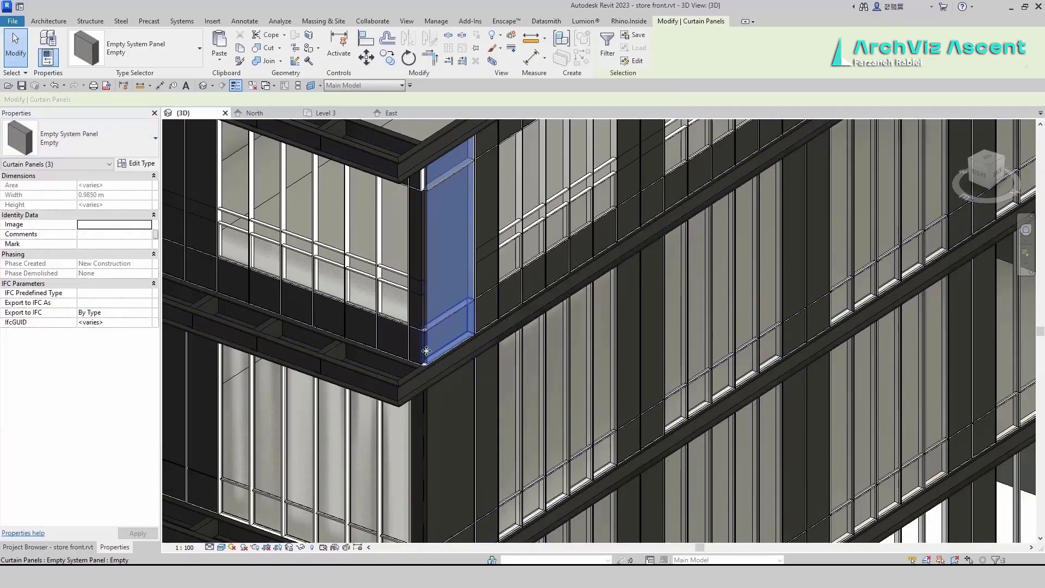
key(Escape)
Change all panels hosted by the short top-floor curtain wall to Empty.
scroll(427, 351, up, 5)
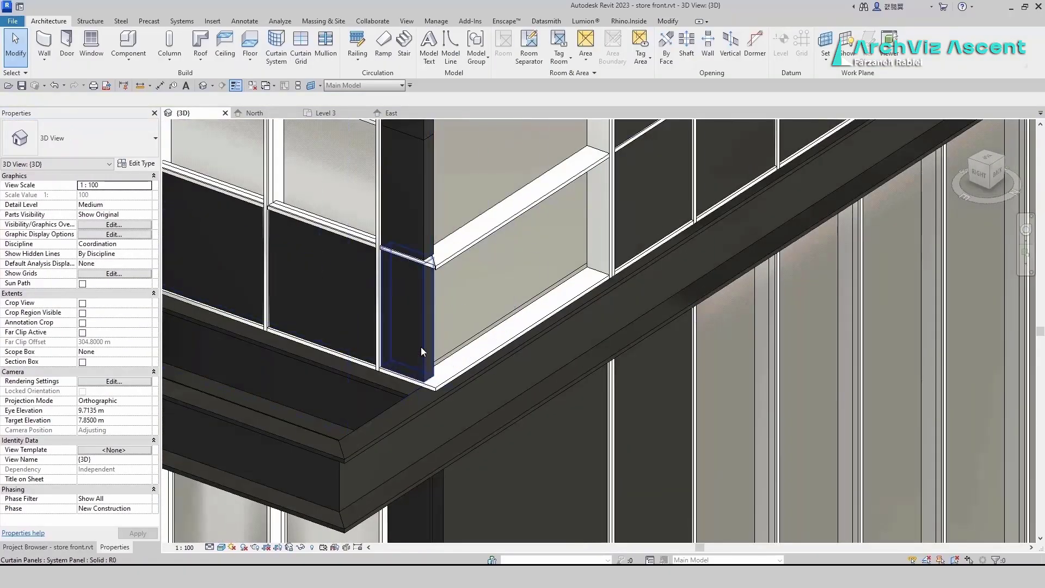
right_click(420, 348)
mouse_move(490, 94)
click(611, 121)
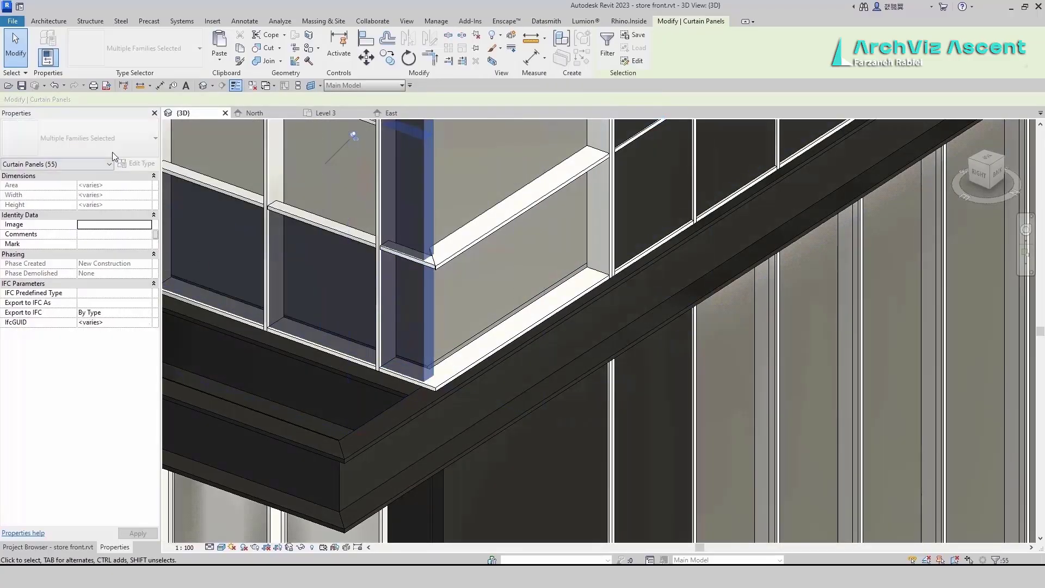
click(87, 139)
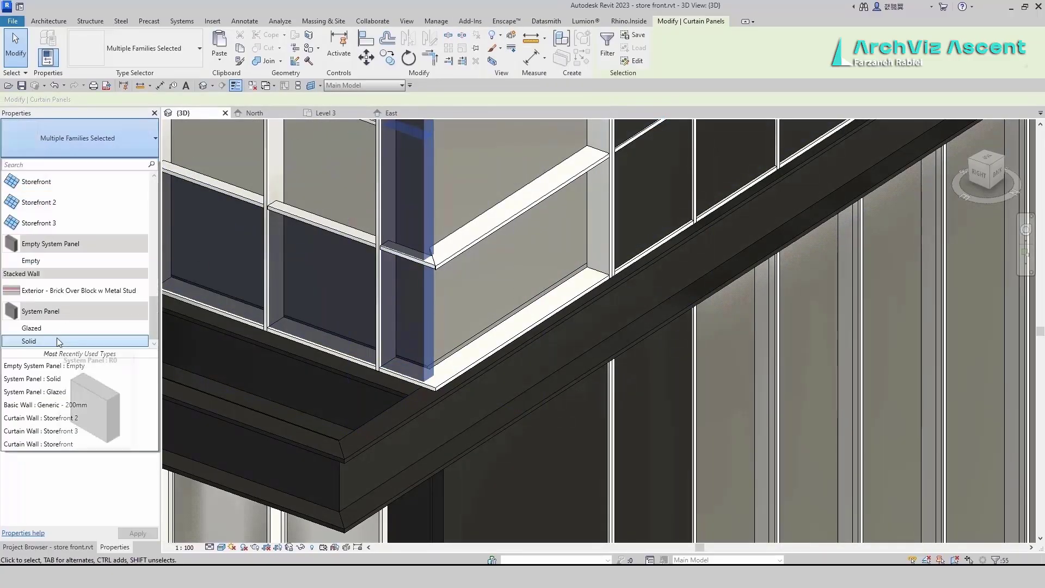
click(57, 343)
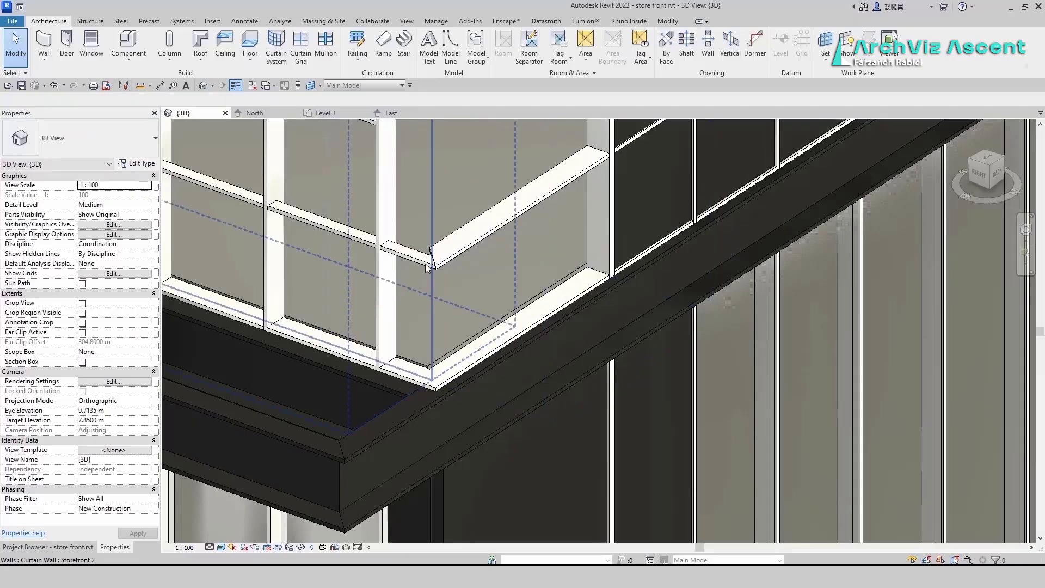
Change the short 50 x 150mm vertical mullion at the top of the top-floor corner to Quad Mullion 1.
scroll(475, 308, down, 4)
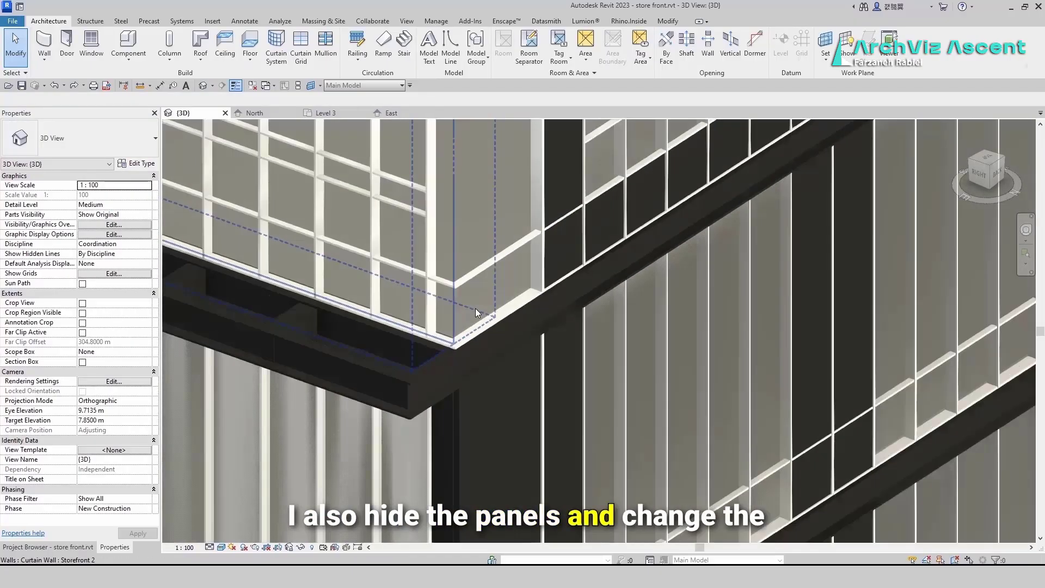
scroll(474, 170, up, 6)
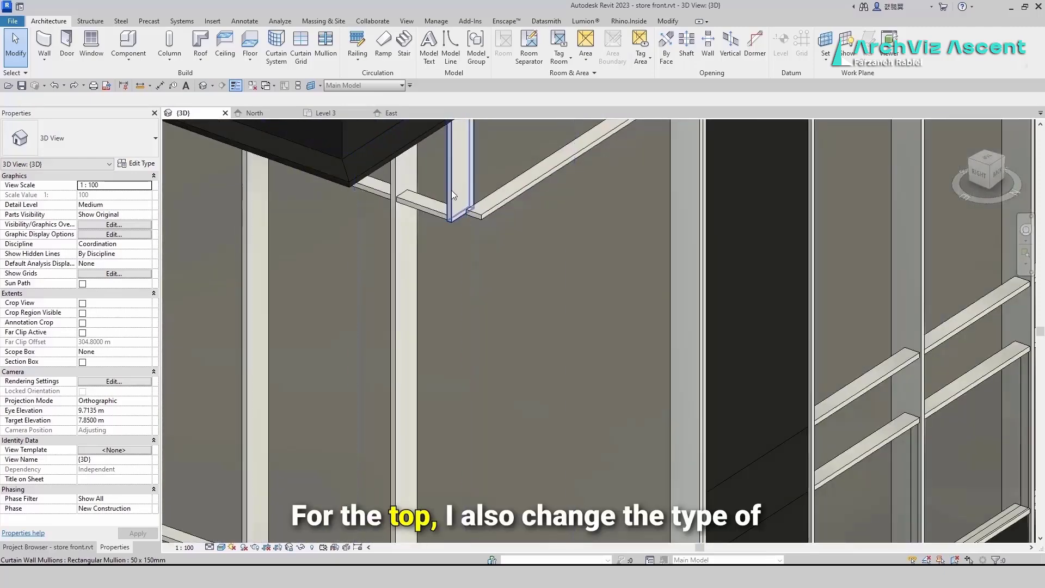
click(452, 190)
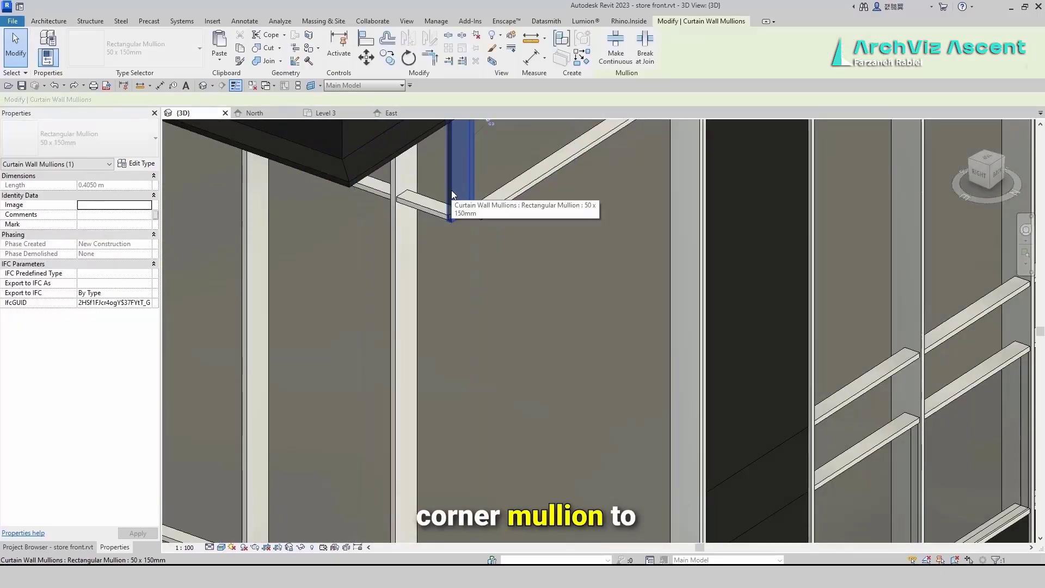
scroll(500, 208, down, 5)
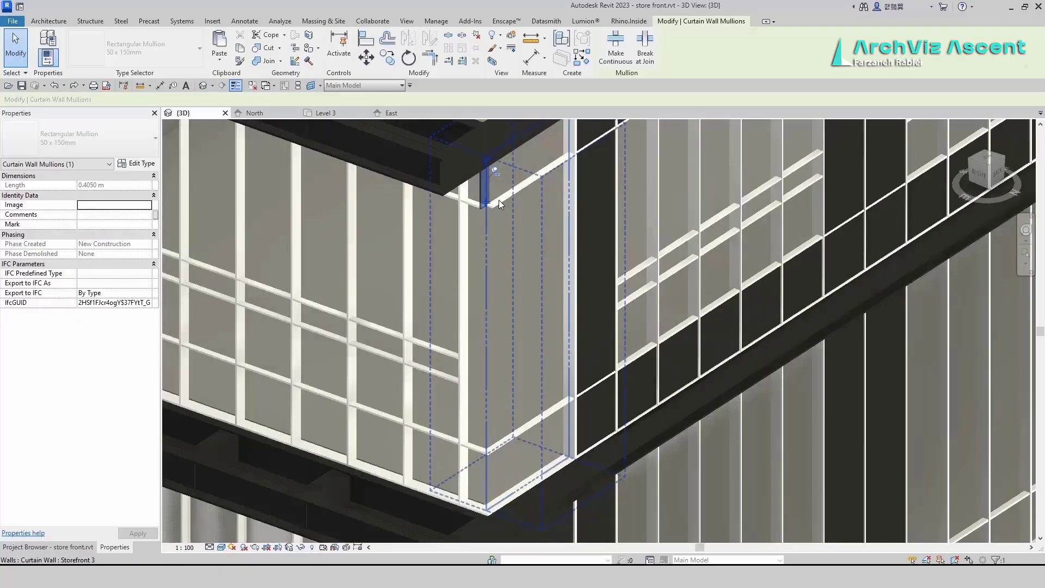
scroll(498, 202, up, 5)
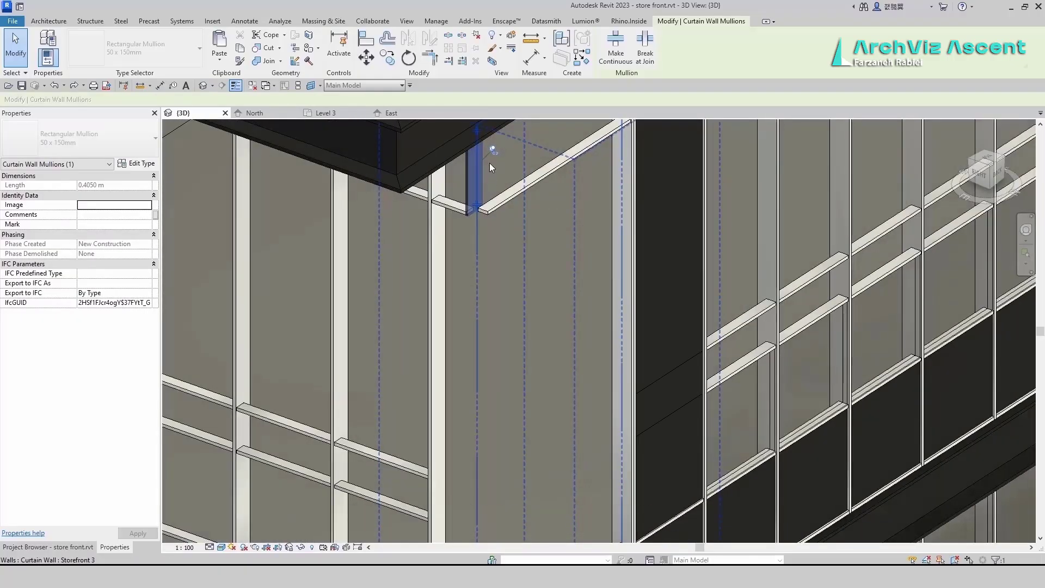
click(106, 142)
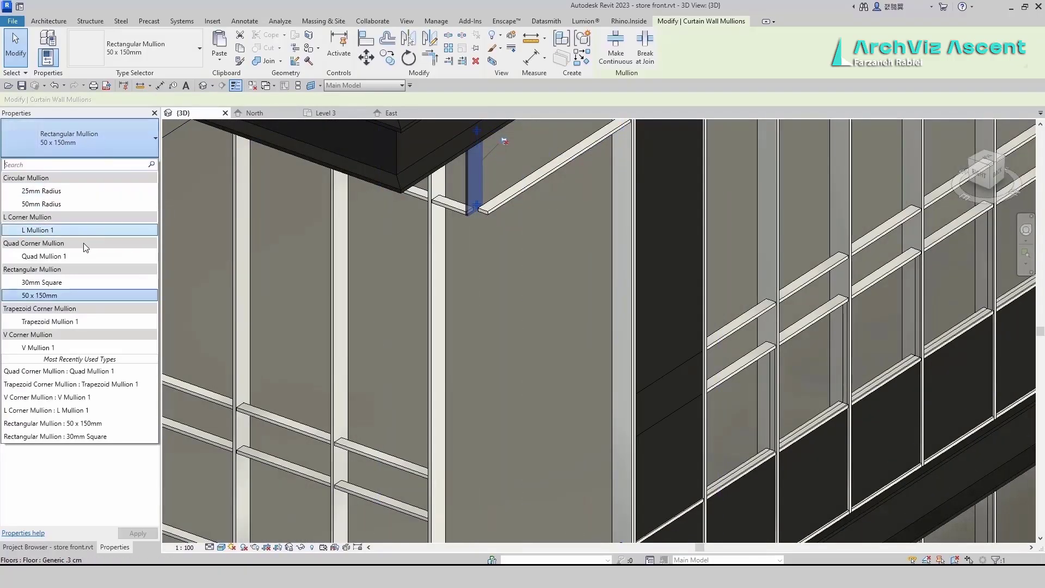
click(43, 256)
key(Escape)
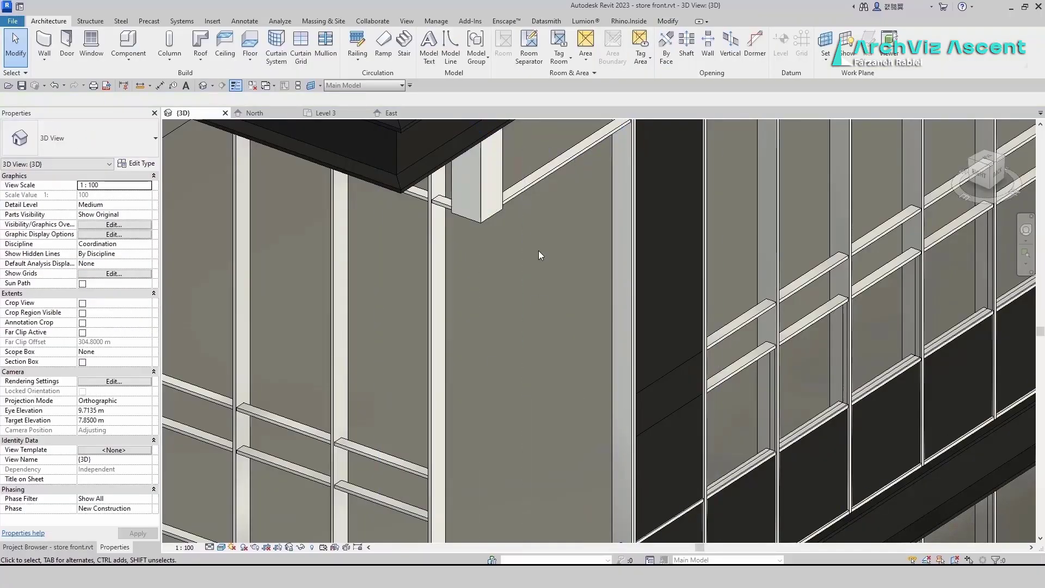
Delete the quad mullion at the top of the corner between the two top-floor curtain walls.
click(481, 203)
key(Delete)
scroll(469, 238, down, 5)
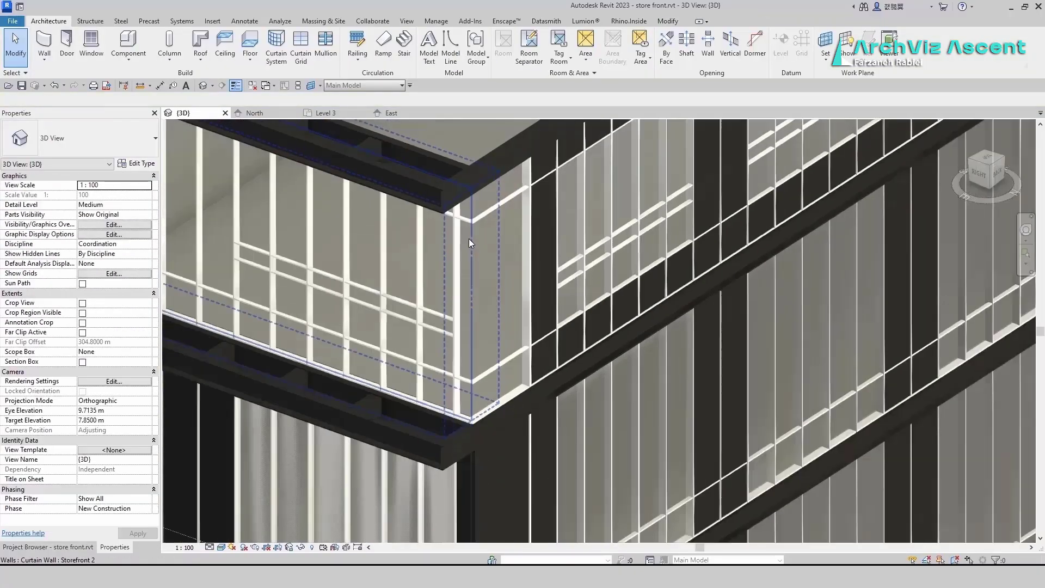
middle_drag(514, 400, 517, 426)
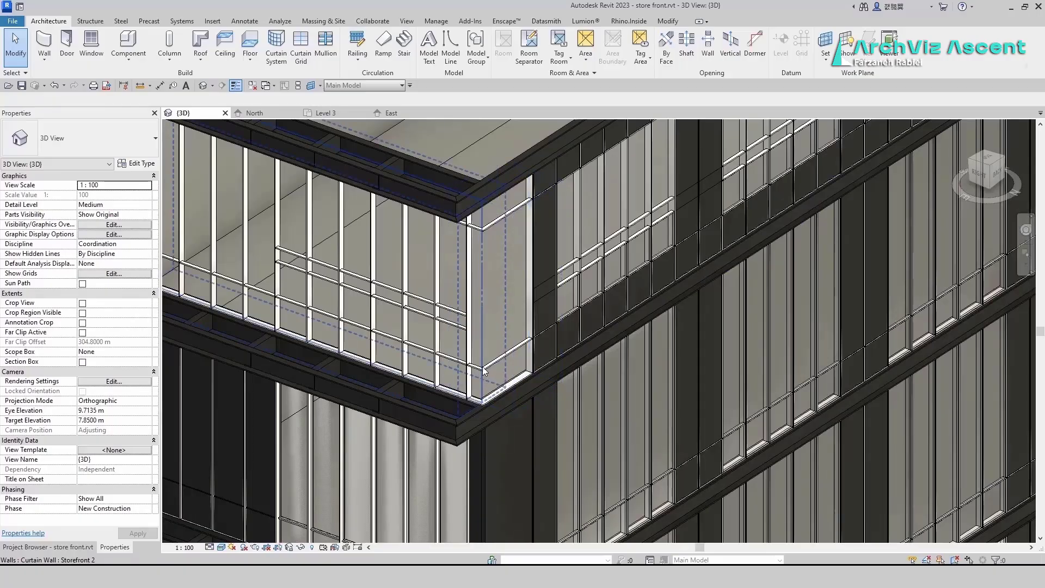
Close the East and North elevation views and tile the Level 3 plan beside the 3D view.
click(339, 113)
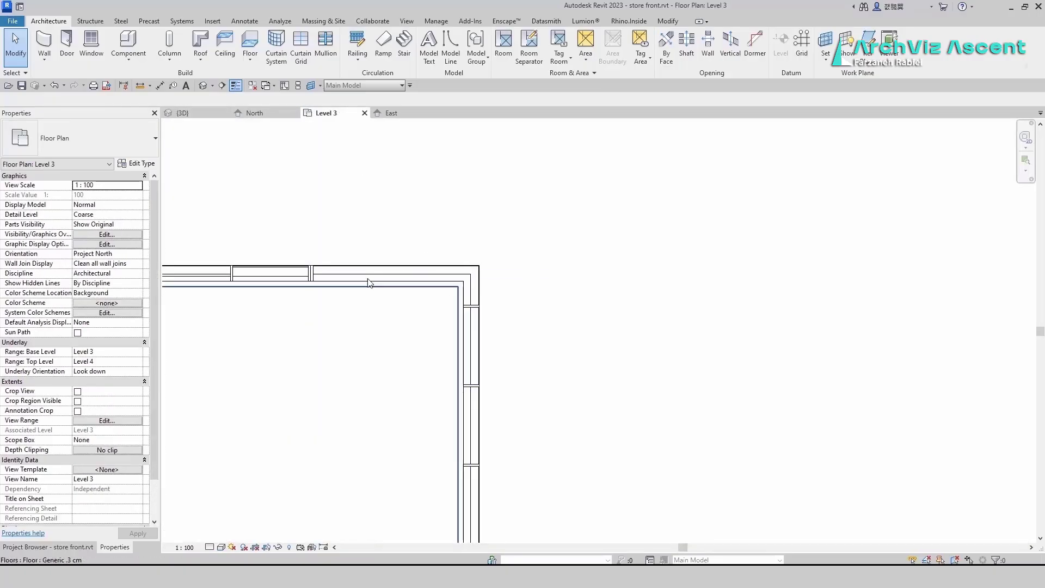
click(435, 113)
click(294, 113)
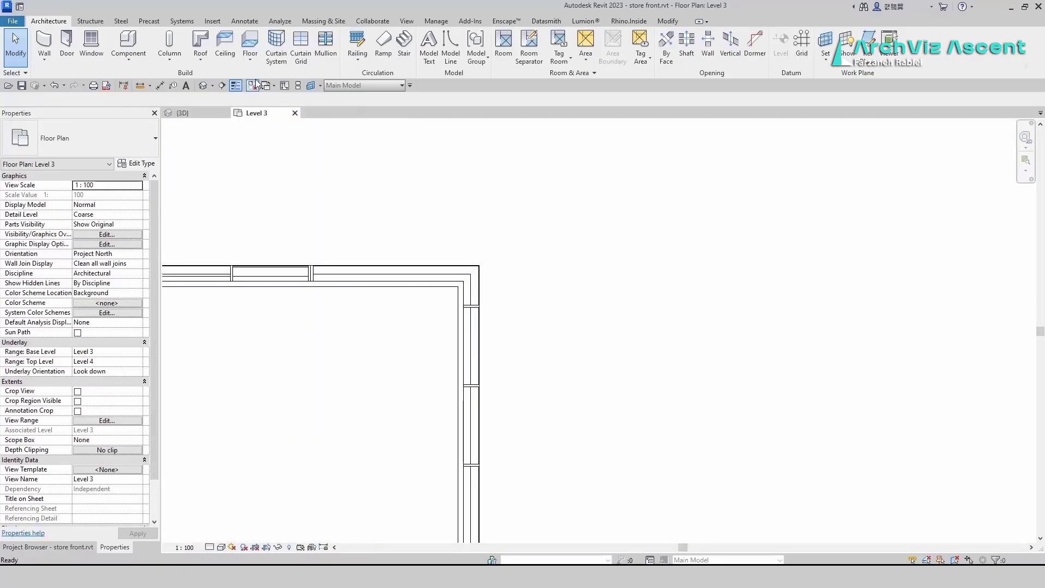
click(298, 85)
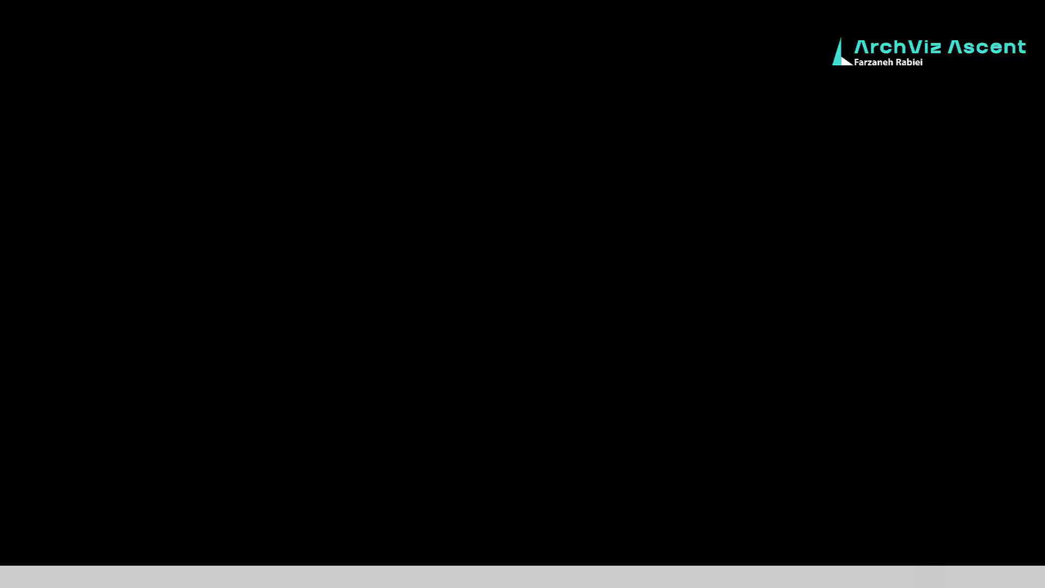
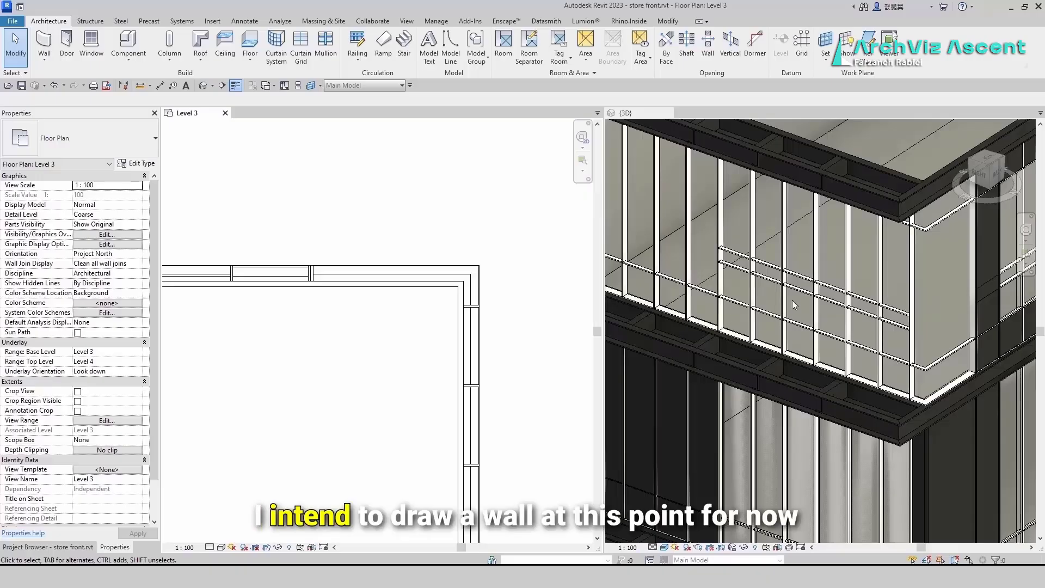
Start a new wall and duplicate the Interior - 138mm Partition (1-hr) type under the name .002.
click(853, 342)
scroll(899, 320, up, 2)
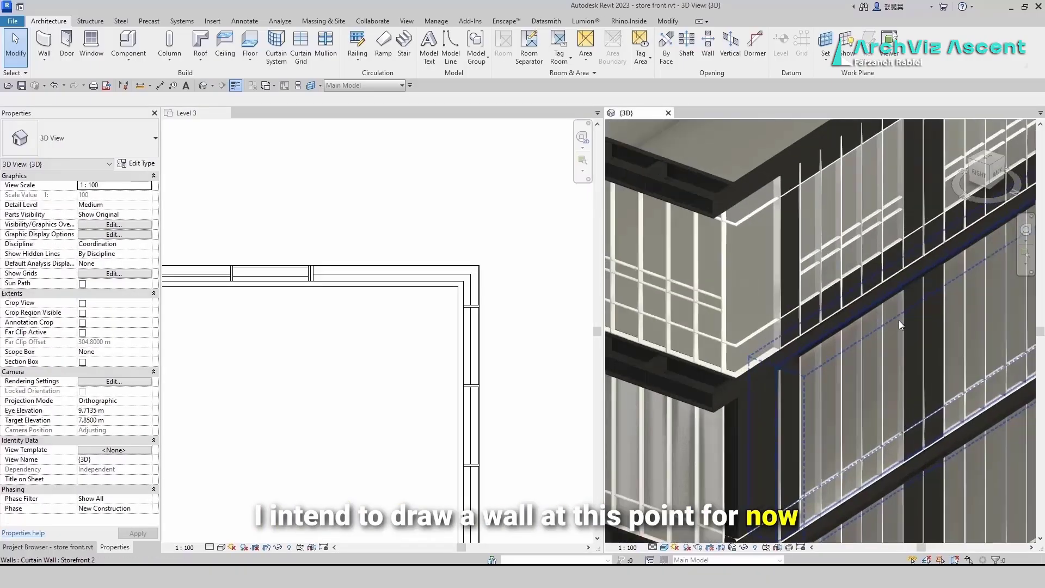
scroll(837, 231, up, 1)
middle_drag(837, 228, 759, 280)
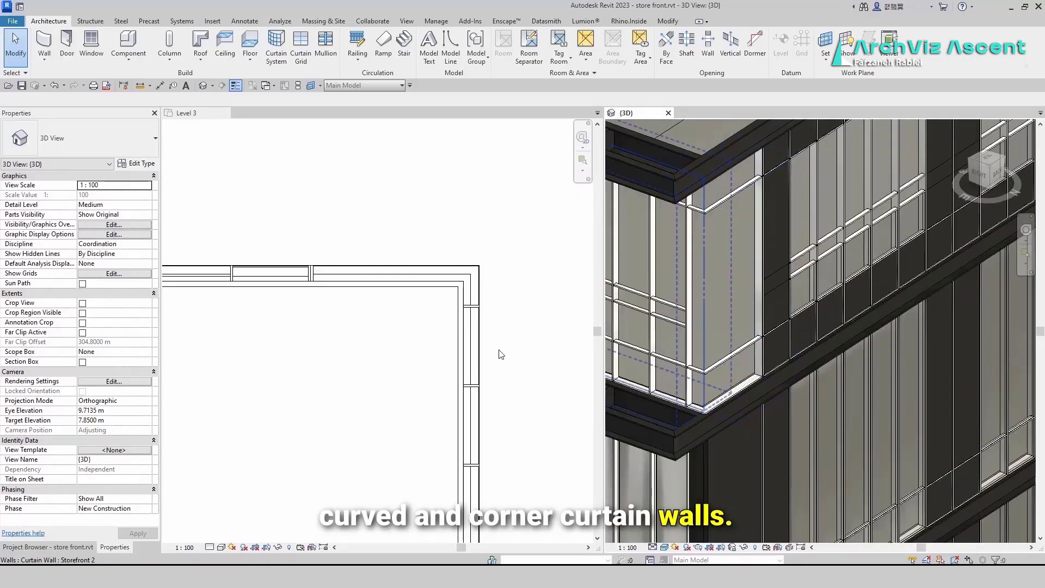
scroll(374, 292, up, 1)
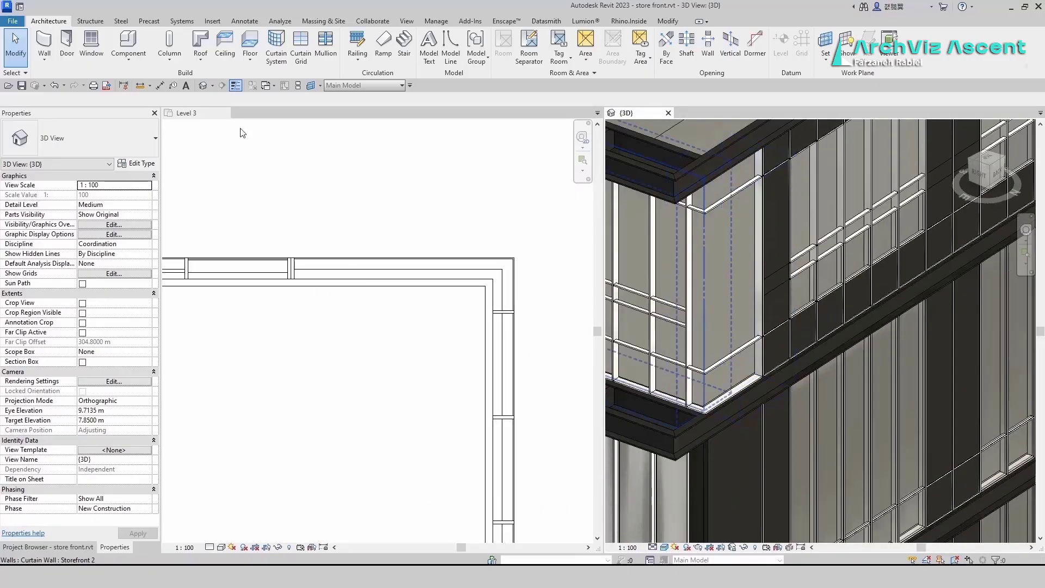
click(44, 43)
click(131, 163)
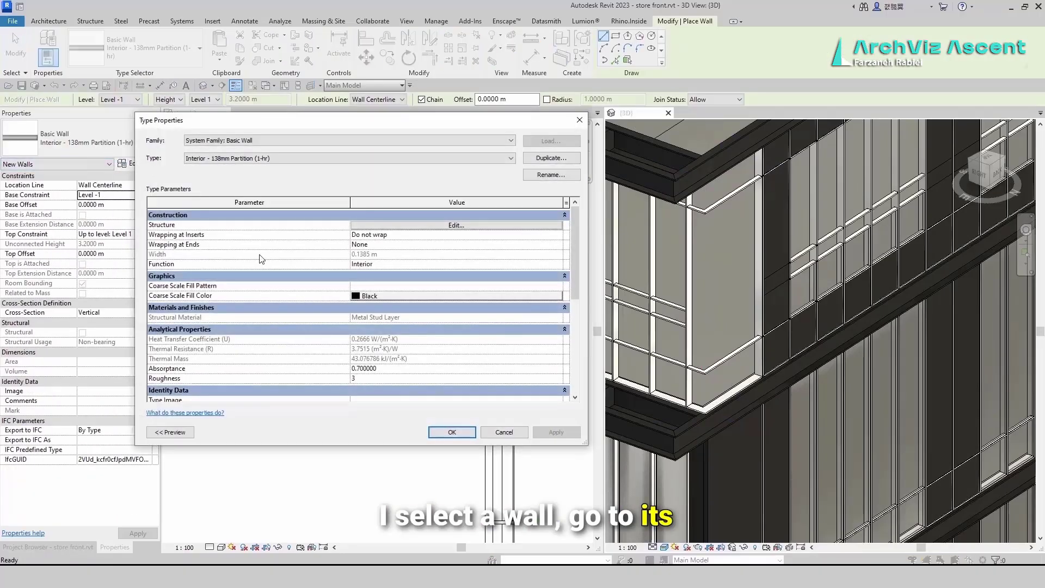
click(551, 159)
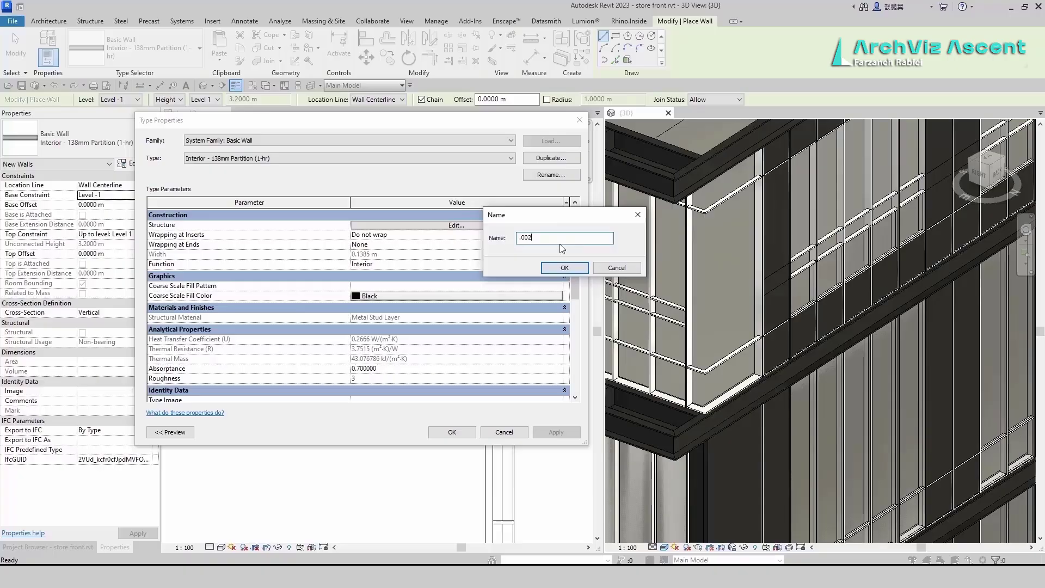
click(563, 268)
Remove all Gypsum Wall Board layers from the .002 wall structure and set the Metal Stud Layer thickness to 0.002 m.
click(481, 227)
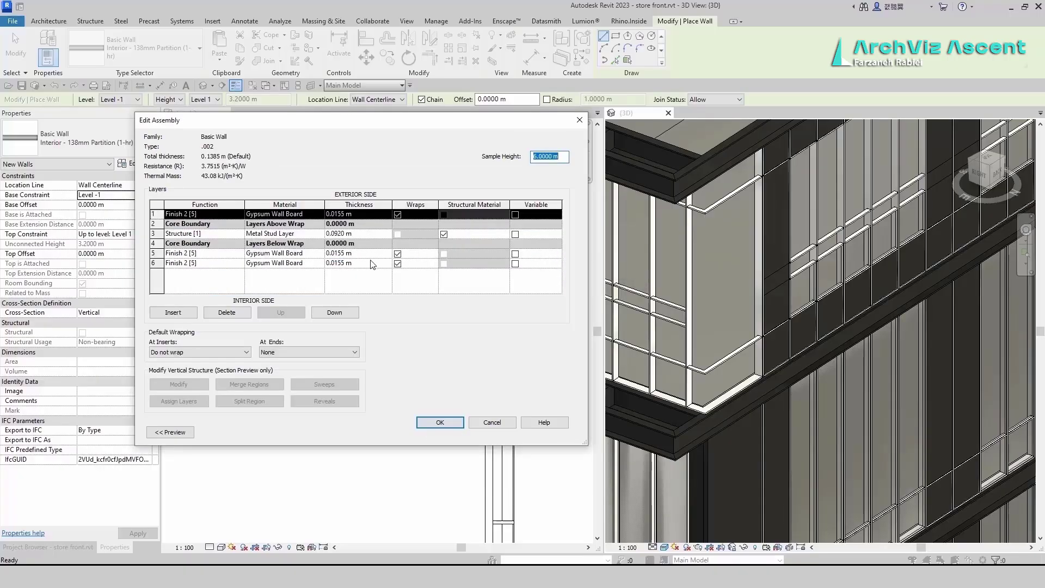
click(343, 262)
click(245, 312)
click(245, 312)
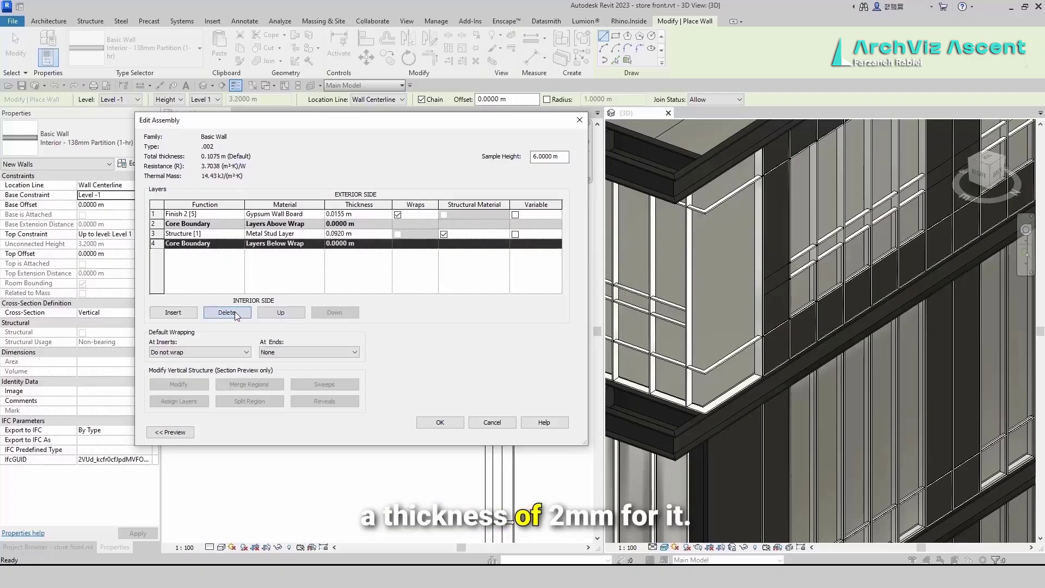
click(364, 215)
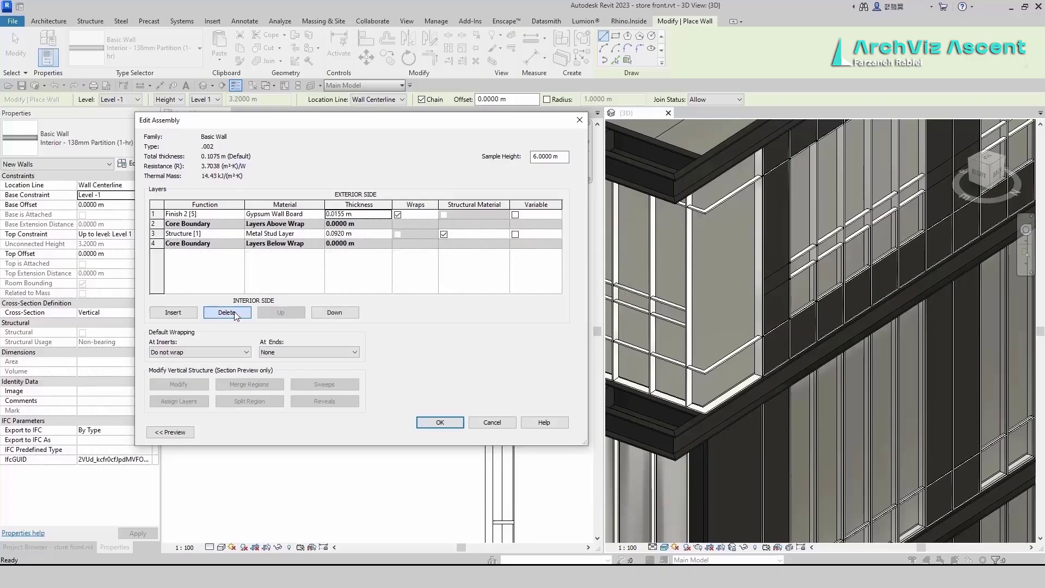
click(227, 313)
click(378, 228)
text(.02)
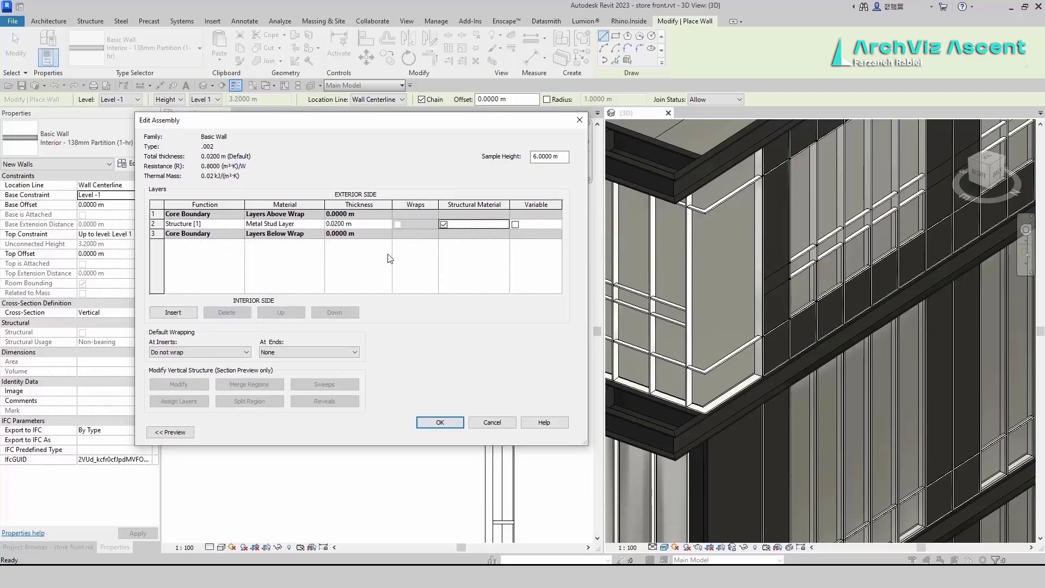
click(358, 222)
click(441, 423)
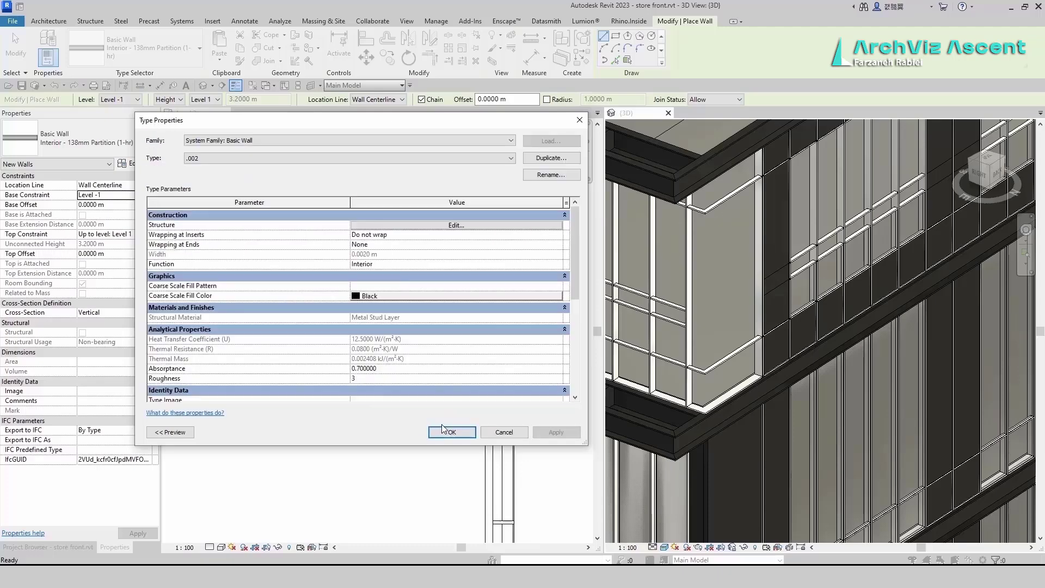
click(451, 432)
Place .002 walls from Level 3 to Level 4 by picking the curtain wall centerlines on both sides of the plan corner.
click(615, 60)
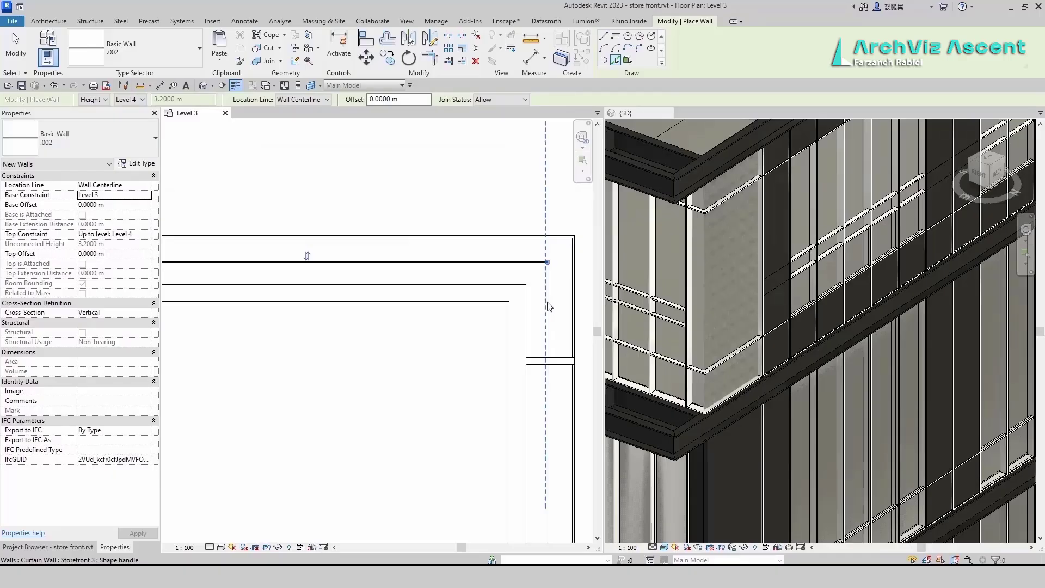
click(549, 306)
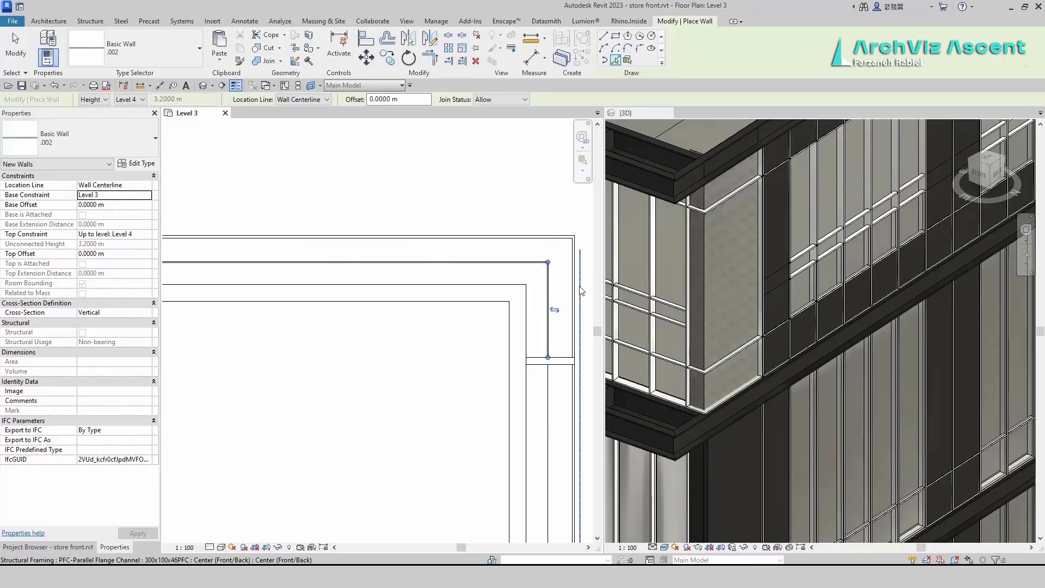
scroll(581, 292, down, 5)
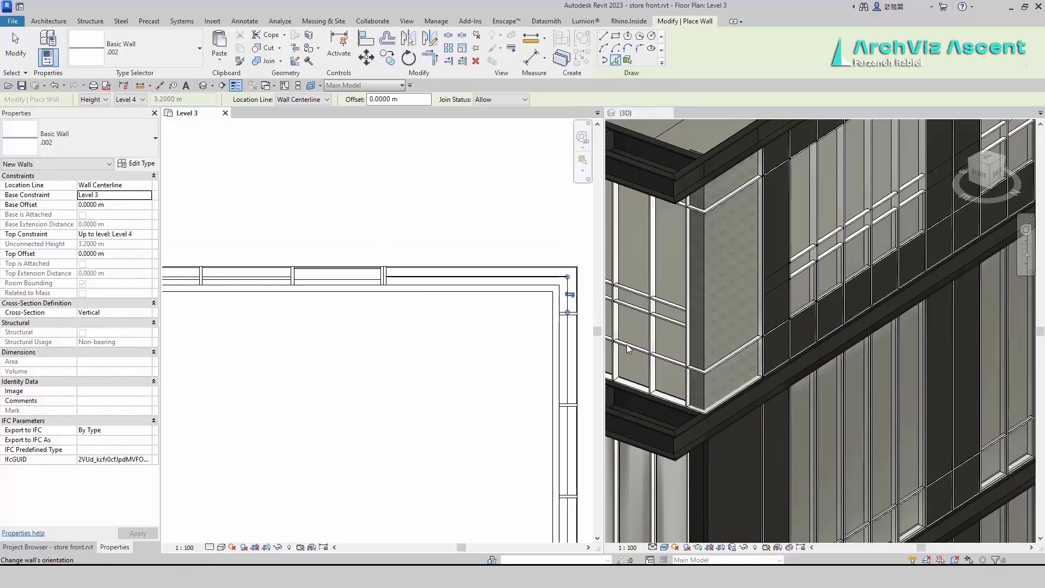
scroll(564, 294, up, 2)
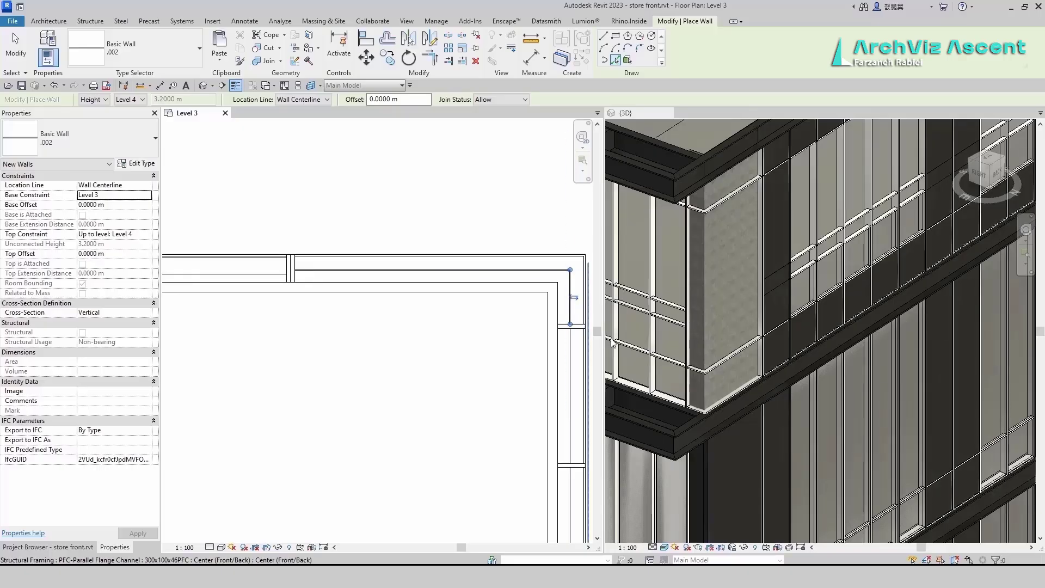
click(317, 272)
key(Escape)
key(Escape)
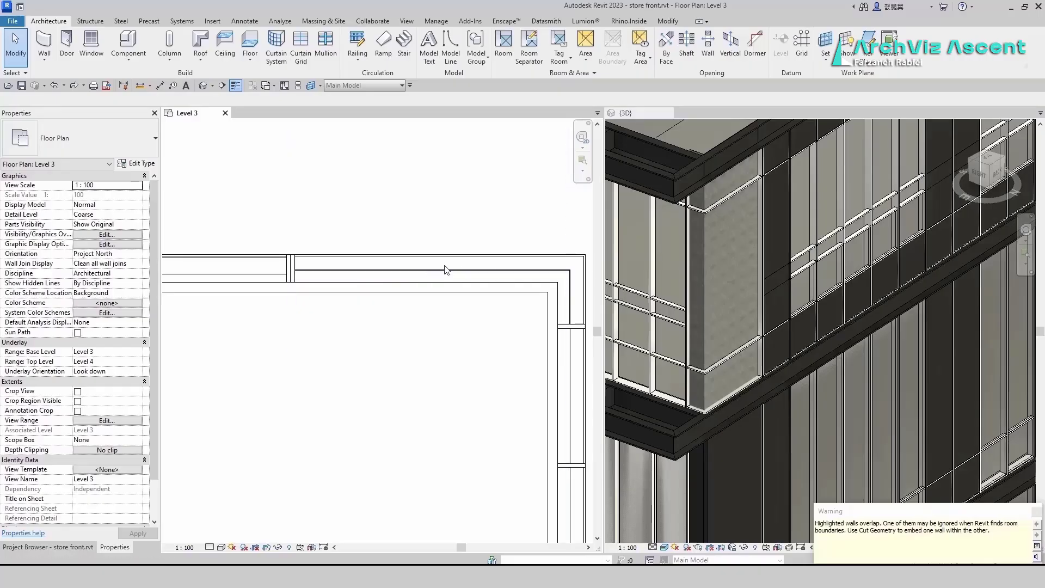
Nudge the long .002 wall at the Level 3 corner outward toward the facade's outer edge.
key(Tab)
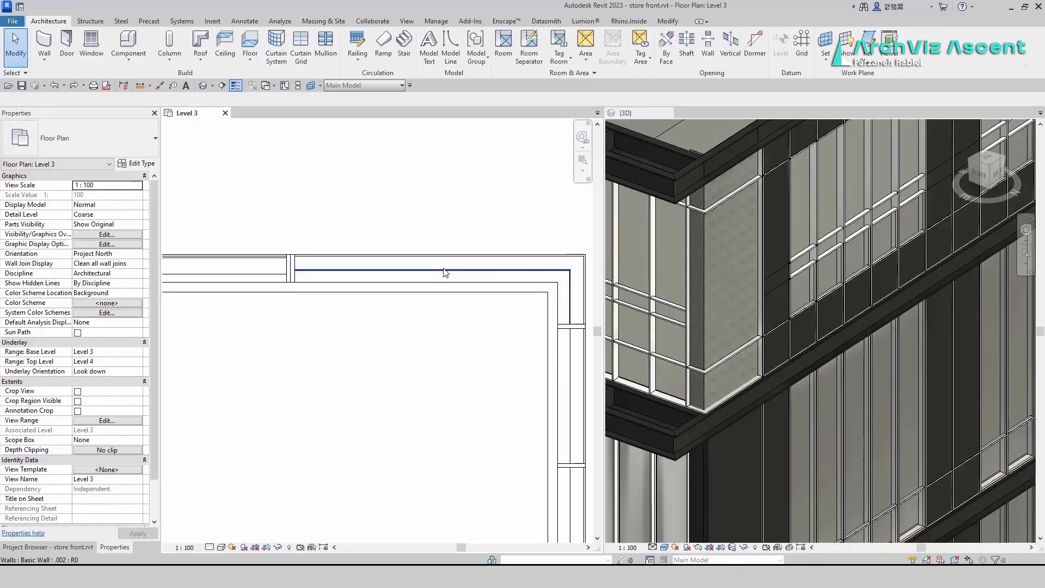
click(444, 270)
key(Up)
key(Up)
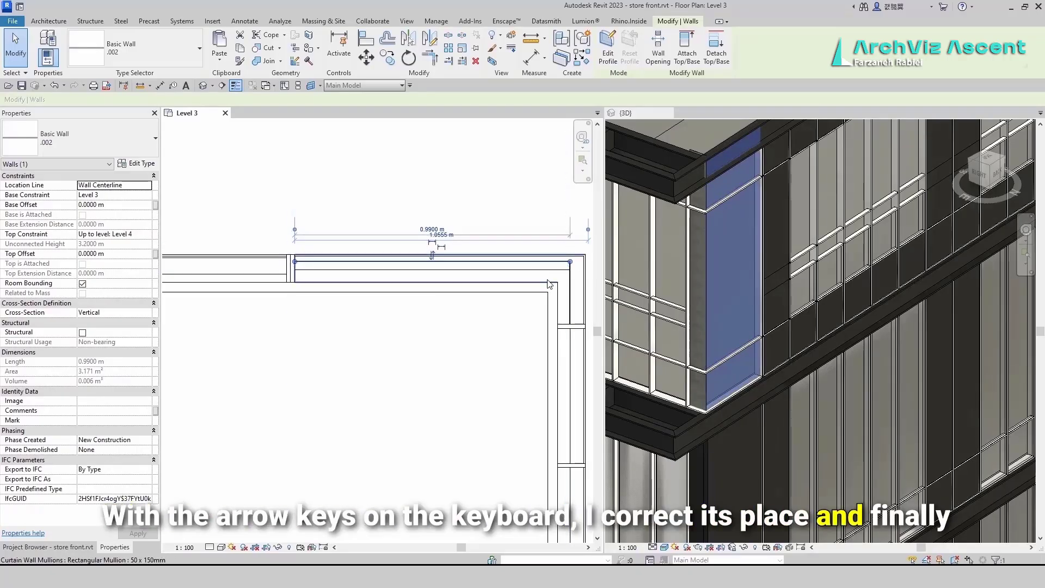
Nudge the short .002 wall at the Level 3 corner outward toward the outer edge of its facade.
scroll(576, 272, up, 2)
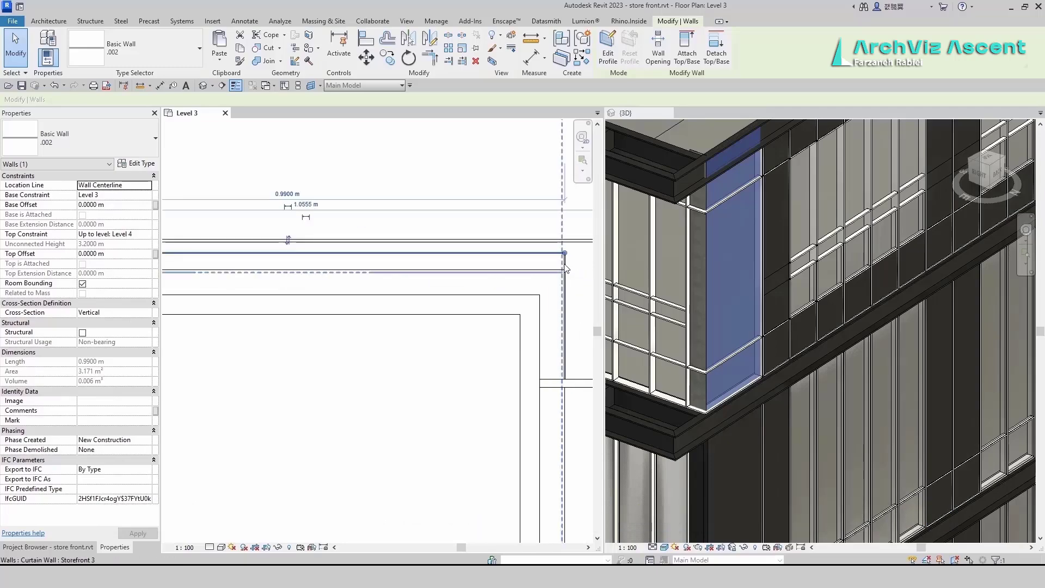
click(566, 262)
key(Right)
key(Right)
key(Right)
key(Right)
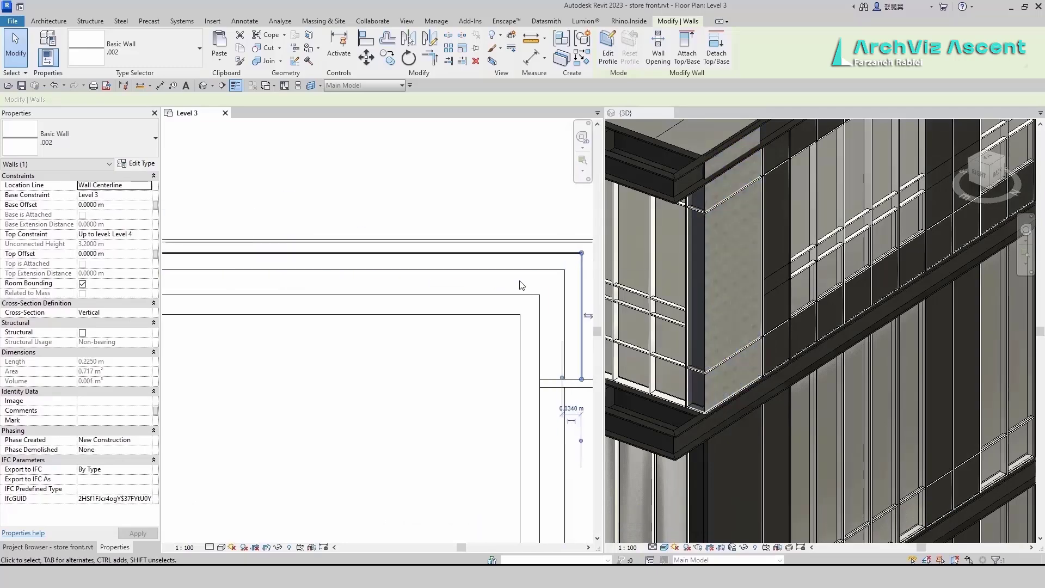
scroll(520, 281, down, 2)
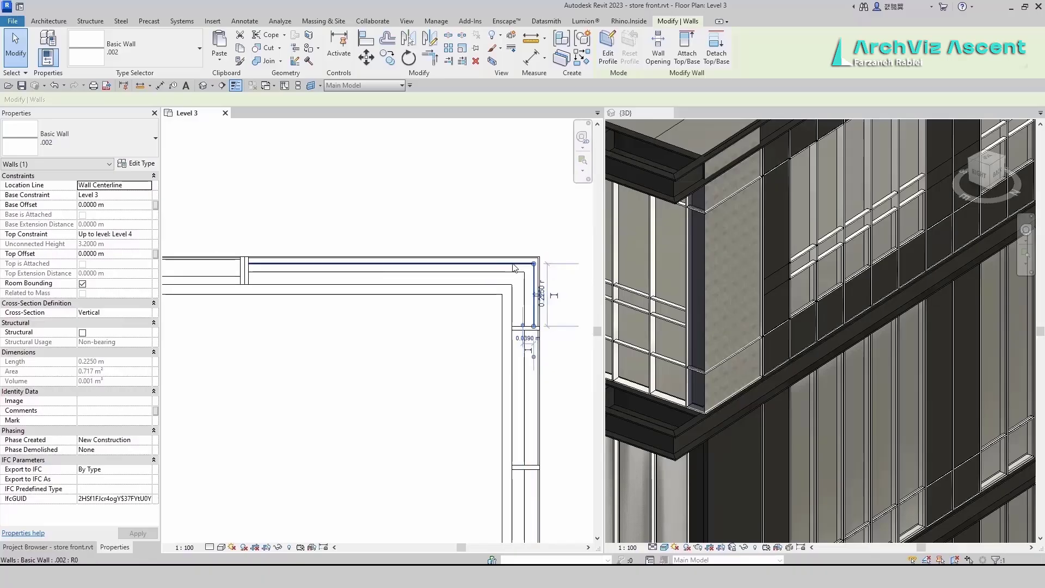
Assign the metal panel material to the structure layer of the .002 wall type.
click(137, 164)
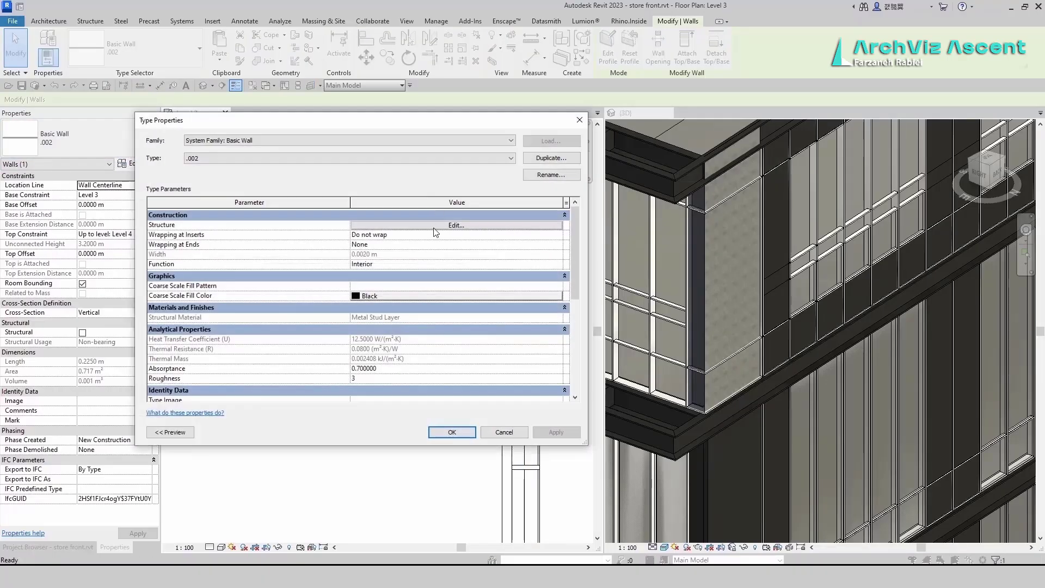
click(434, 226)
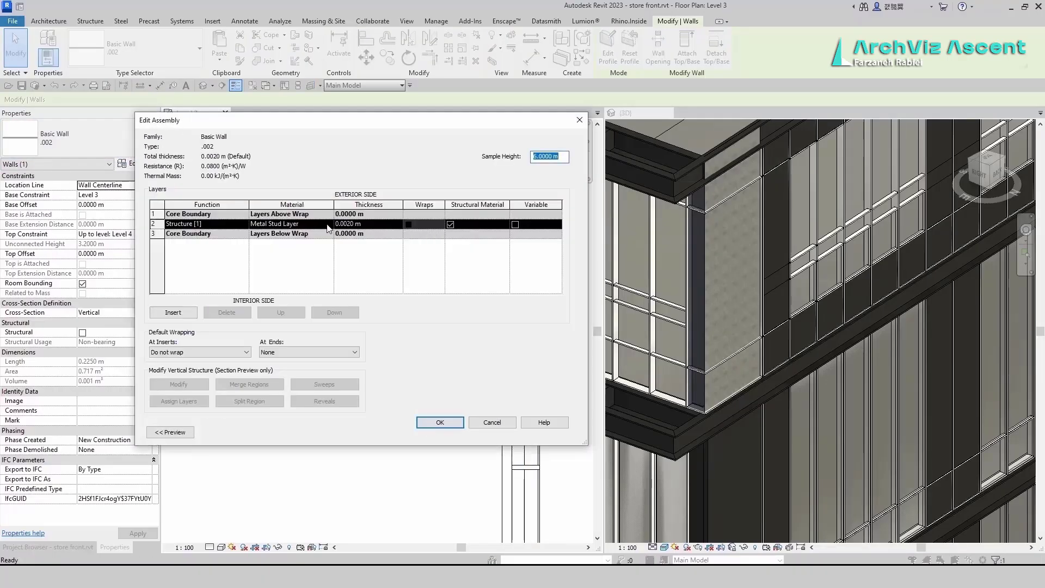
click(329, 224)
click(329, 224)
click(313, 265)
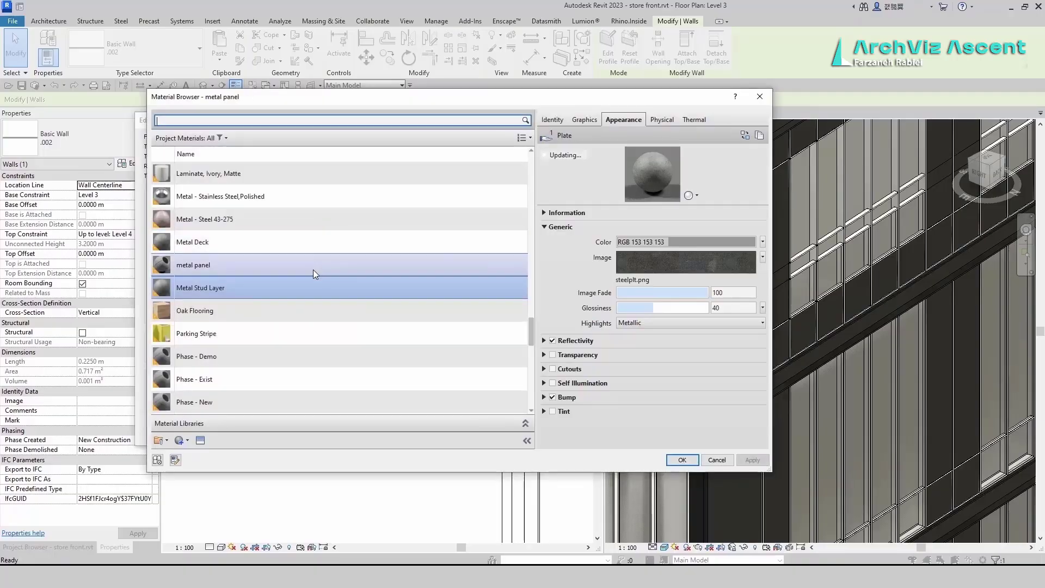
click(681, 460)
click(460, 424)
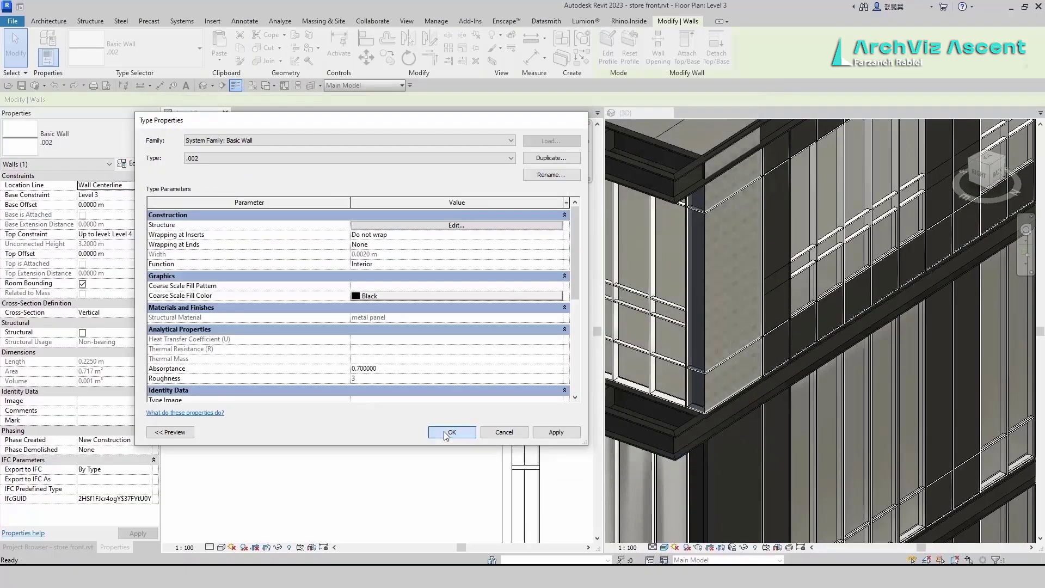
click(450, 432)
Set the top offset of both the short and the long .002 corner wall to -0.3 m.
click(704, 196)
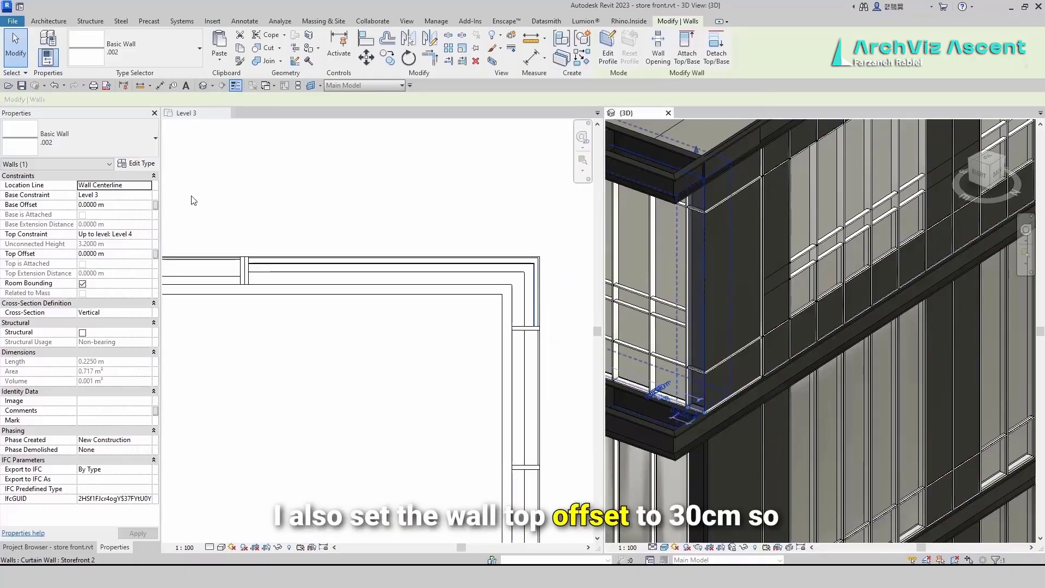
click(129, 256)
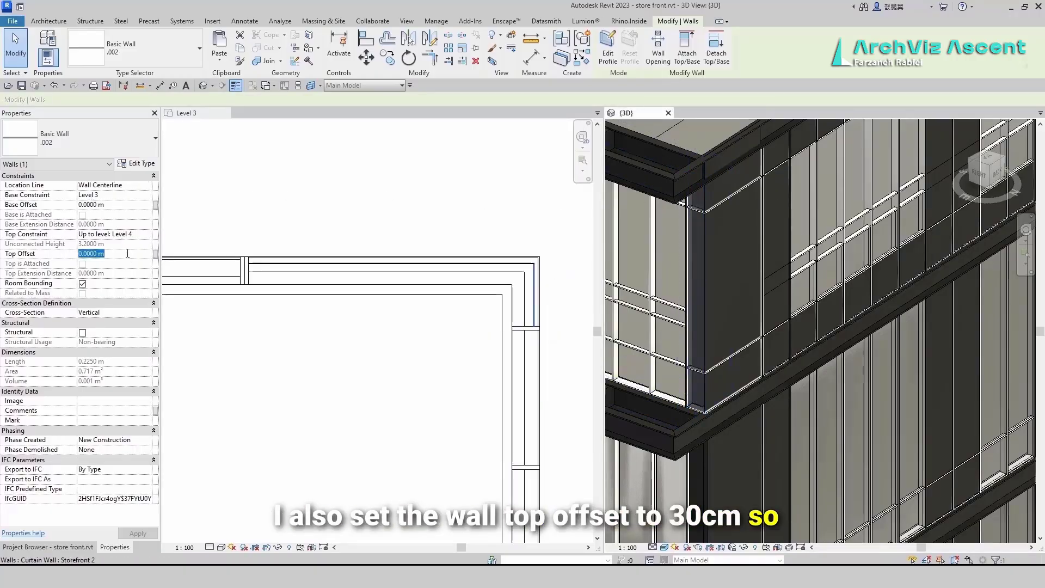
text(-0.3)
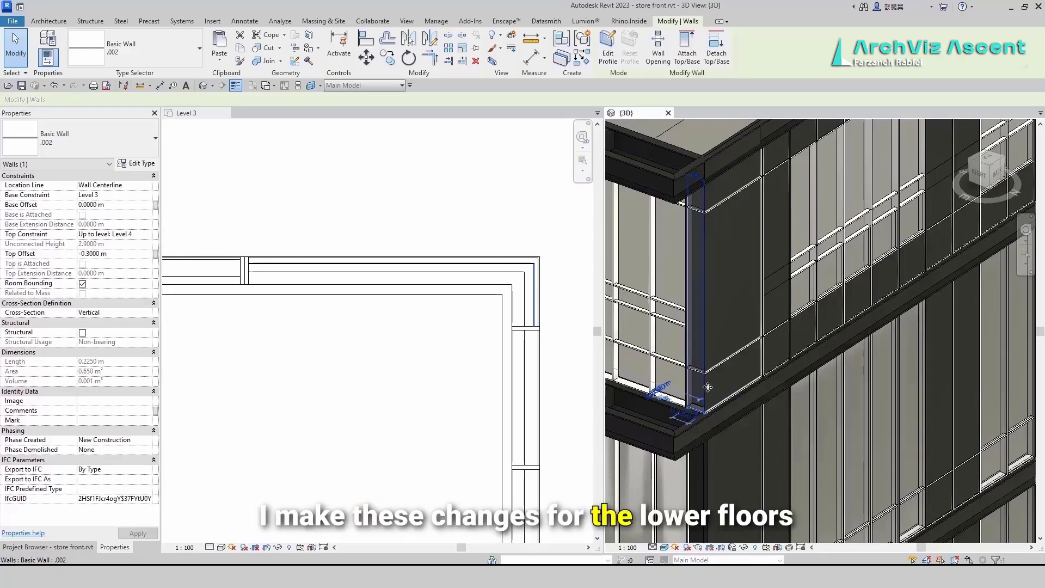
key(Escape)
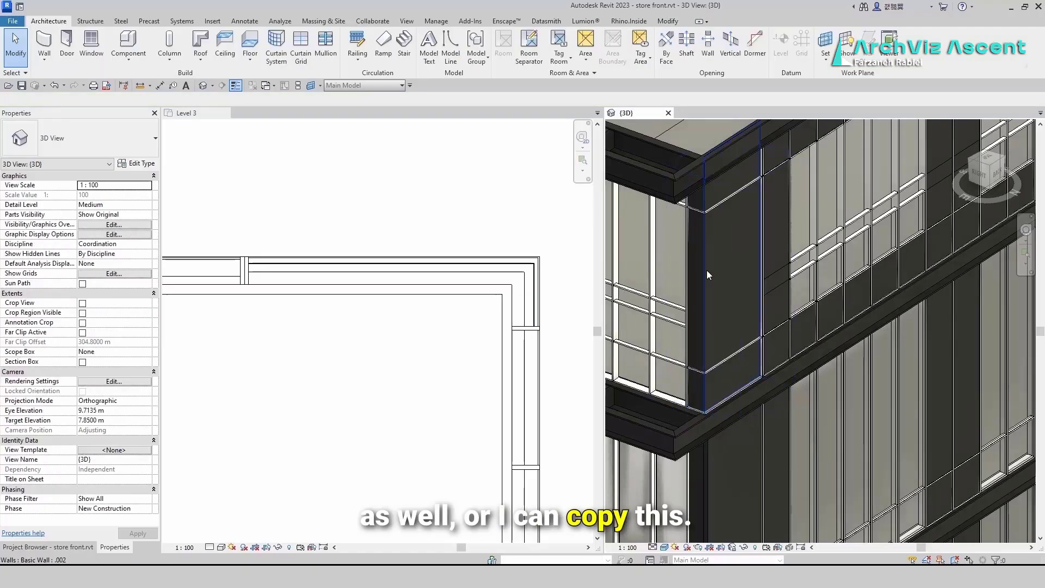
click(706, 270)
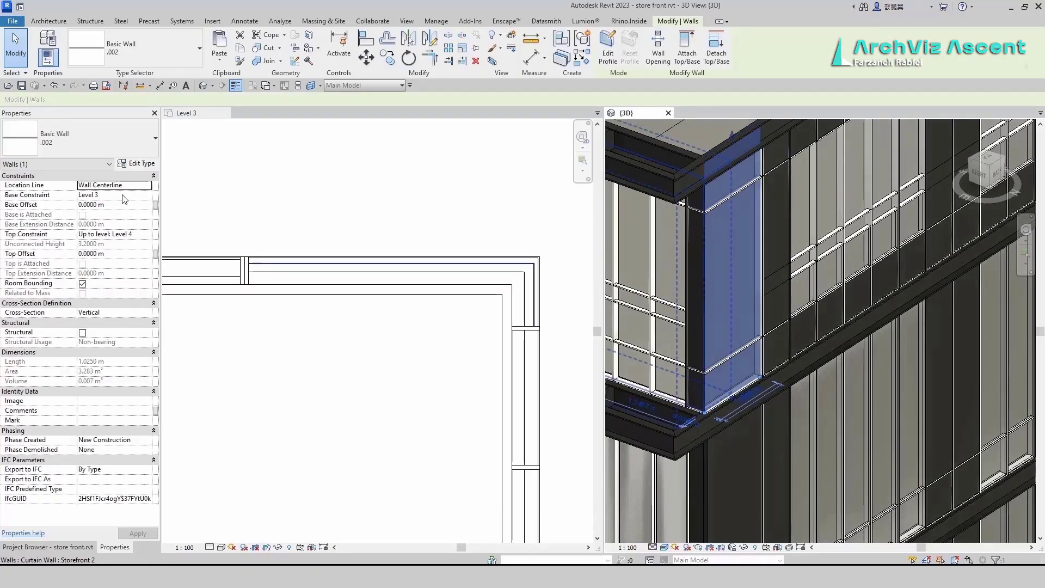
click(130, 254)
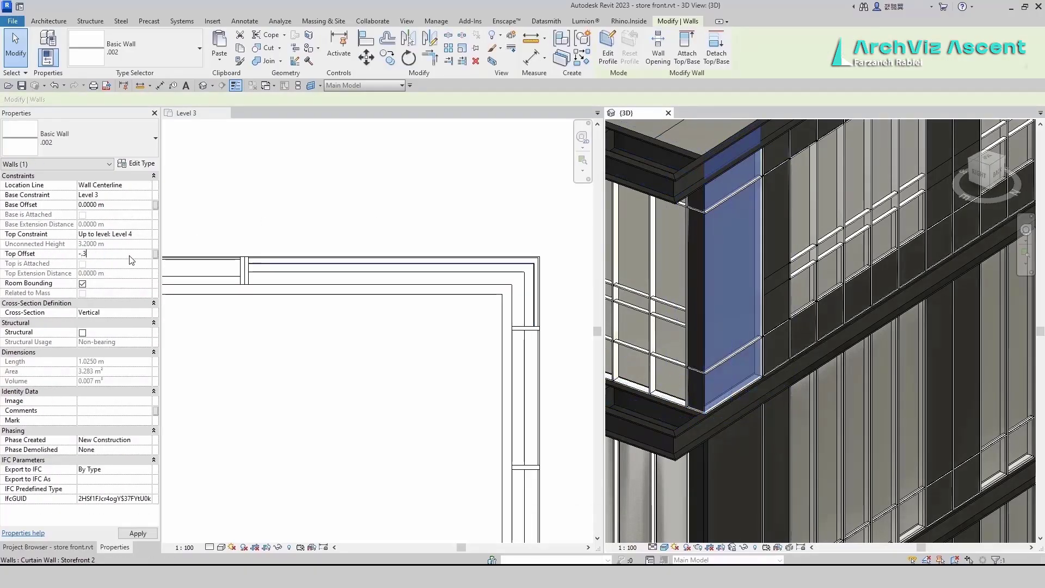
key(Escape)
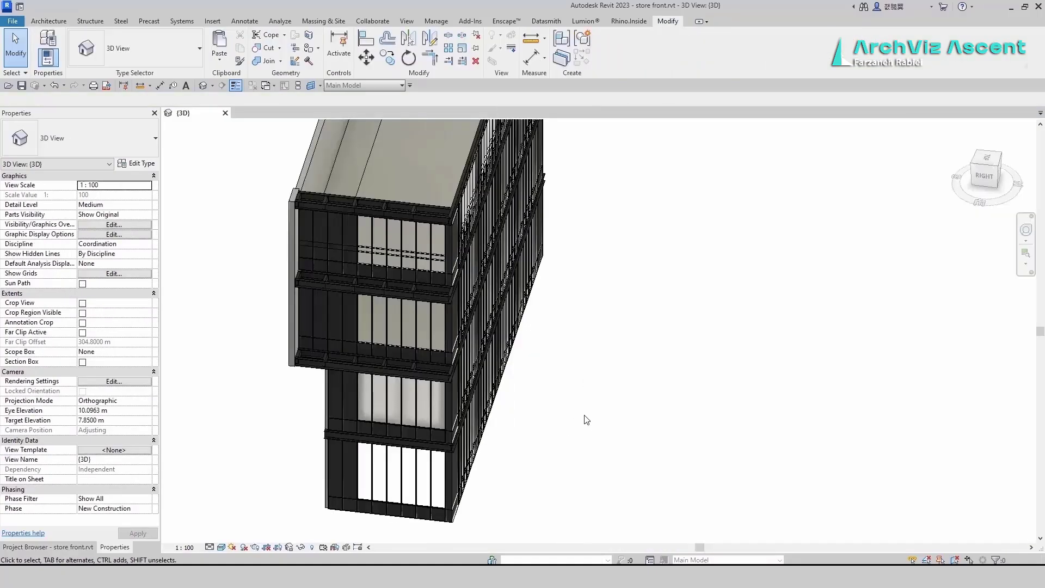
Add a one-segment horizontal curtain grid about 0.7 m above the lower gridline in the long facade's Level 2 glass panel nearest the corner.
shift+middle_drag(582, 427, 507, 400)
middle_drag(509, 355, 434, 356)
scroll(394, 348, up, 3)
middle_drag(399, 390, 383, 363)
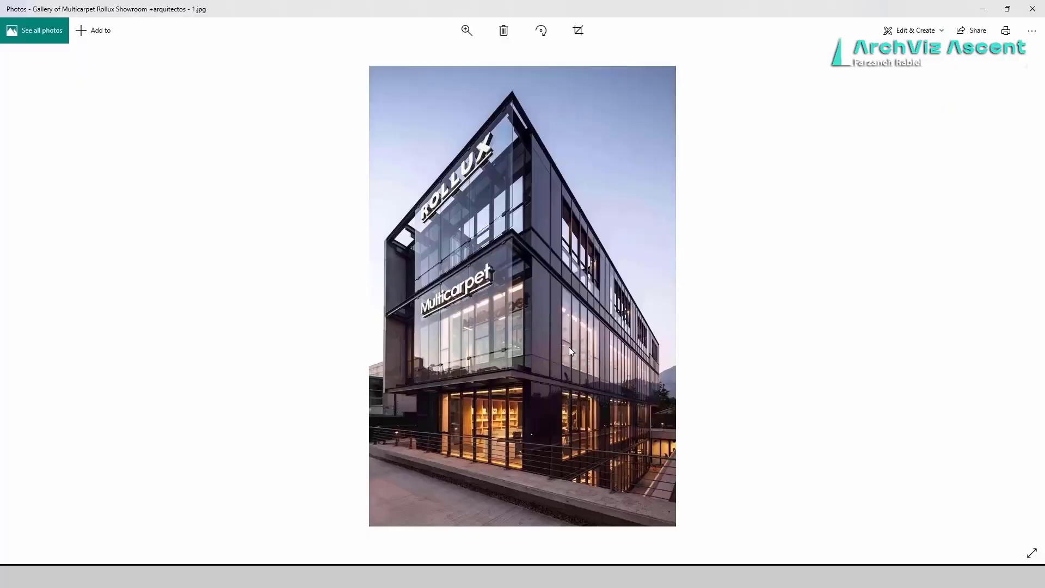
scroll(570, 347, down, 1)
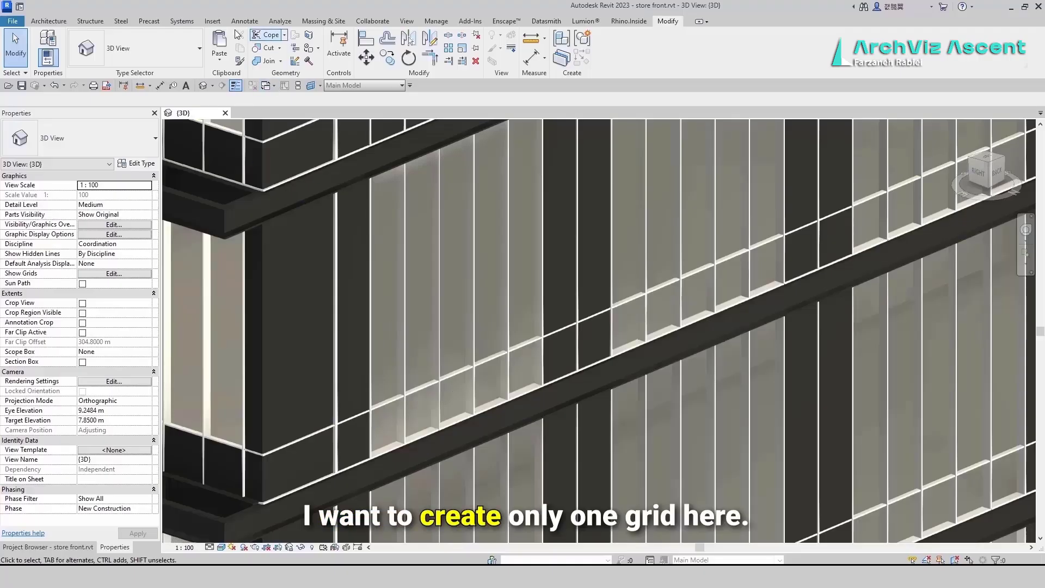
click(57, 18)
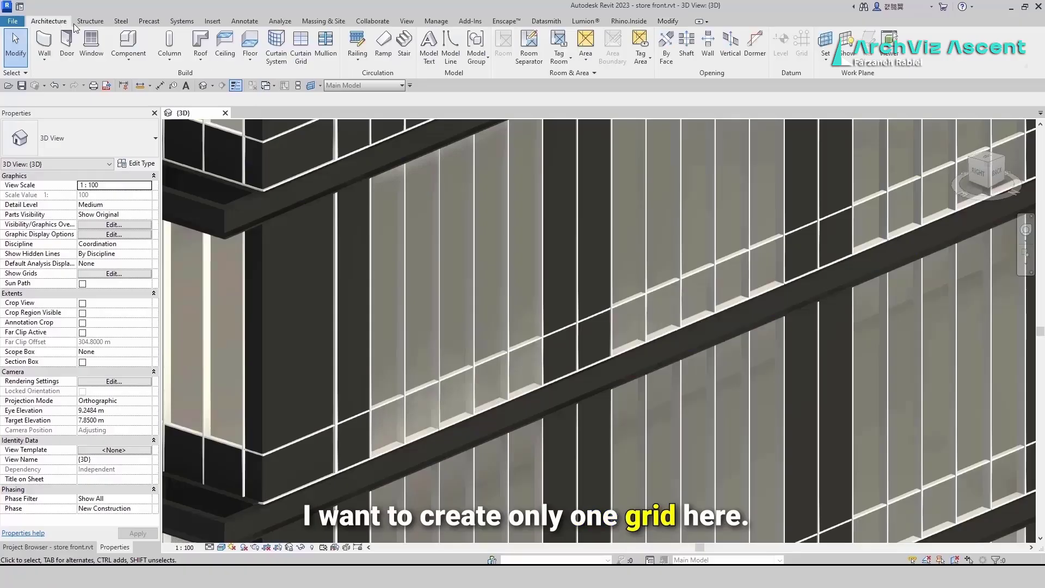
click(305, 52)
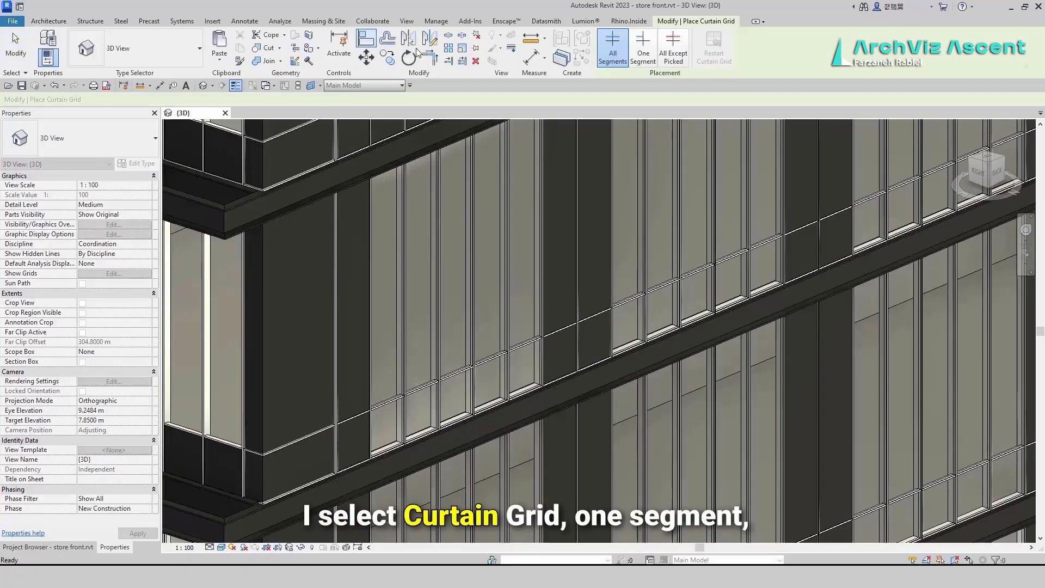
click(642, 56)
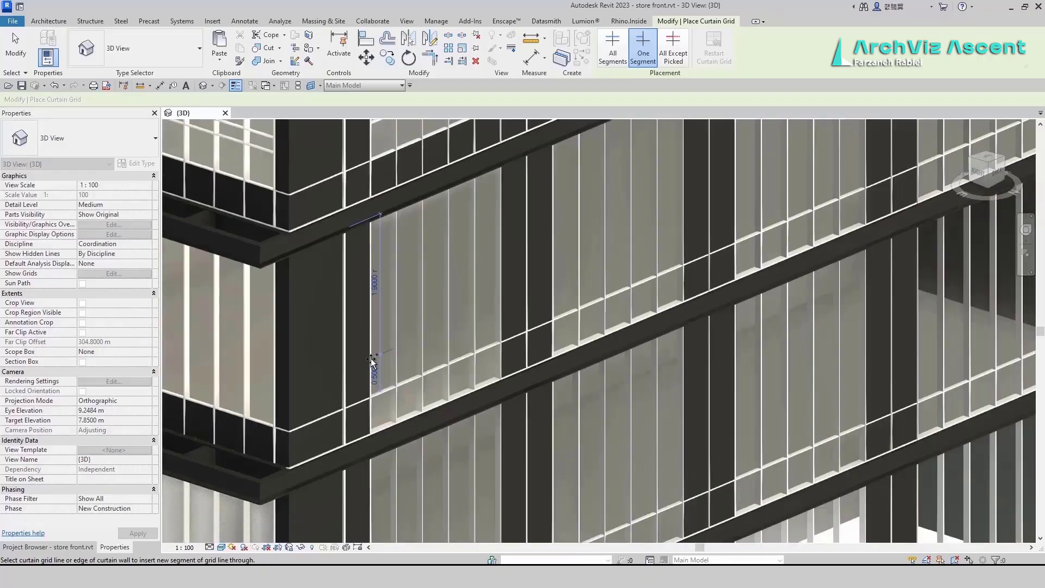
scroll(373, 362, up, 5)
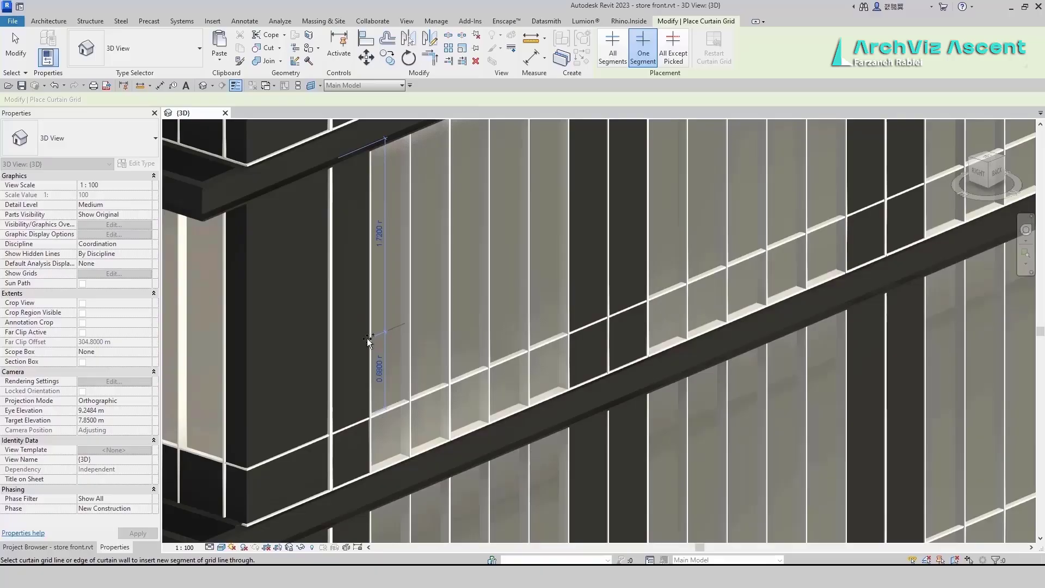
click(430, 385)
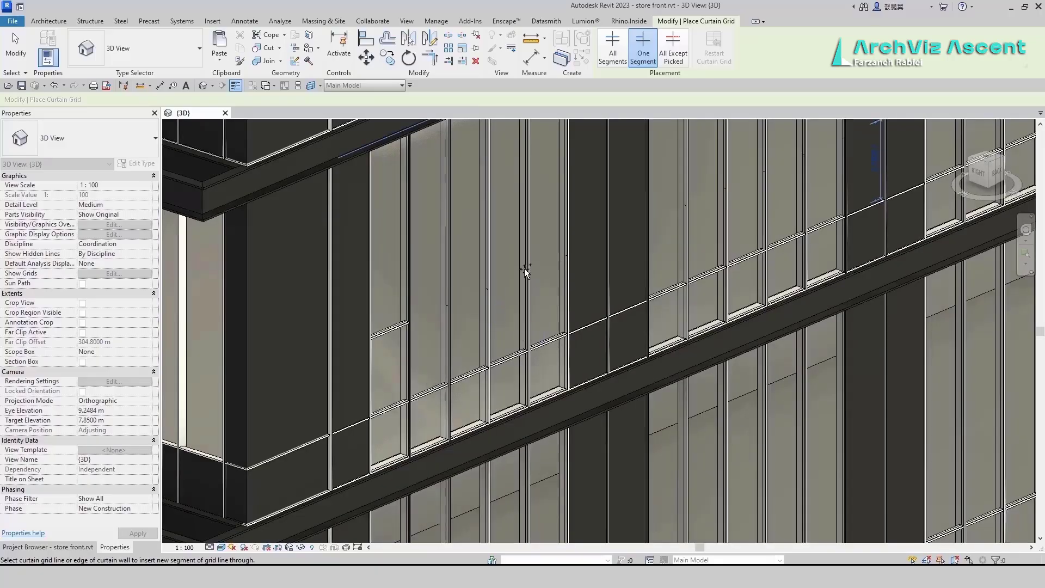
Open the North elevation and set its visual style to Shaded.
click(37, 547)
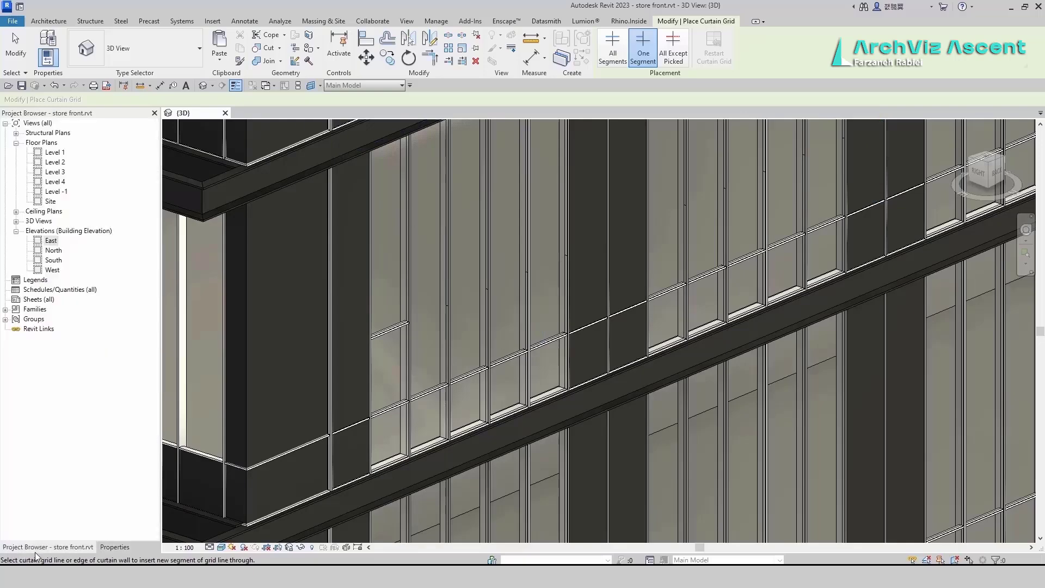
double_click(52, 251)
scroll(545, 311, up, 4)
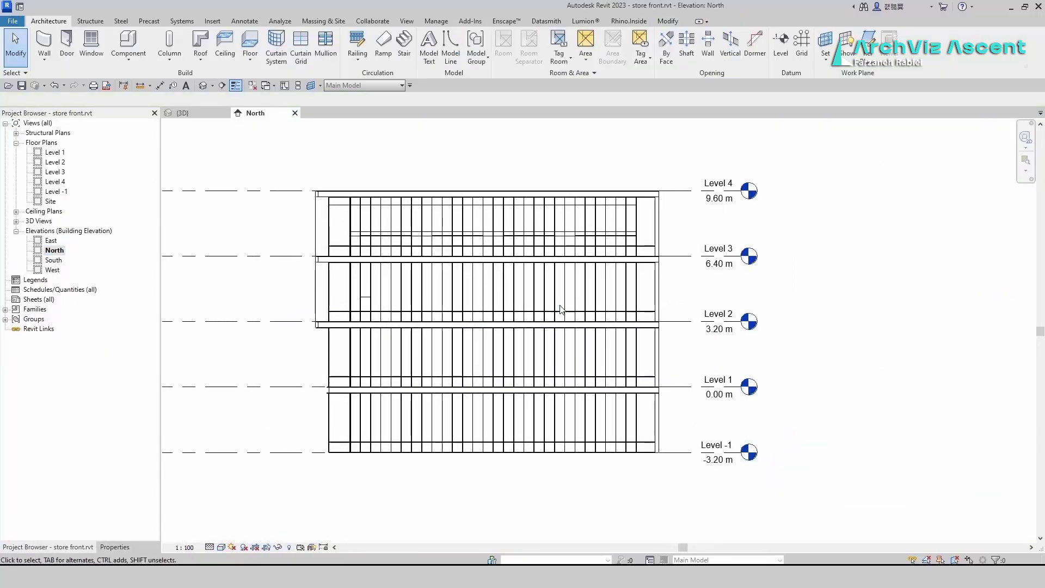
click(301, 48)
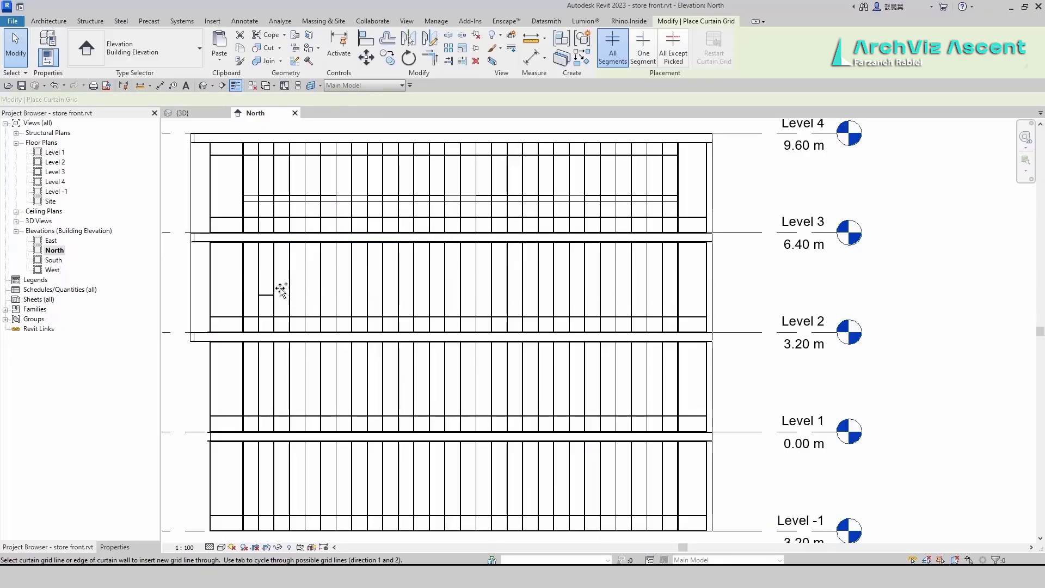
click(643, 53)
click(221, 548)
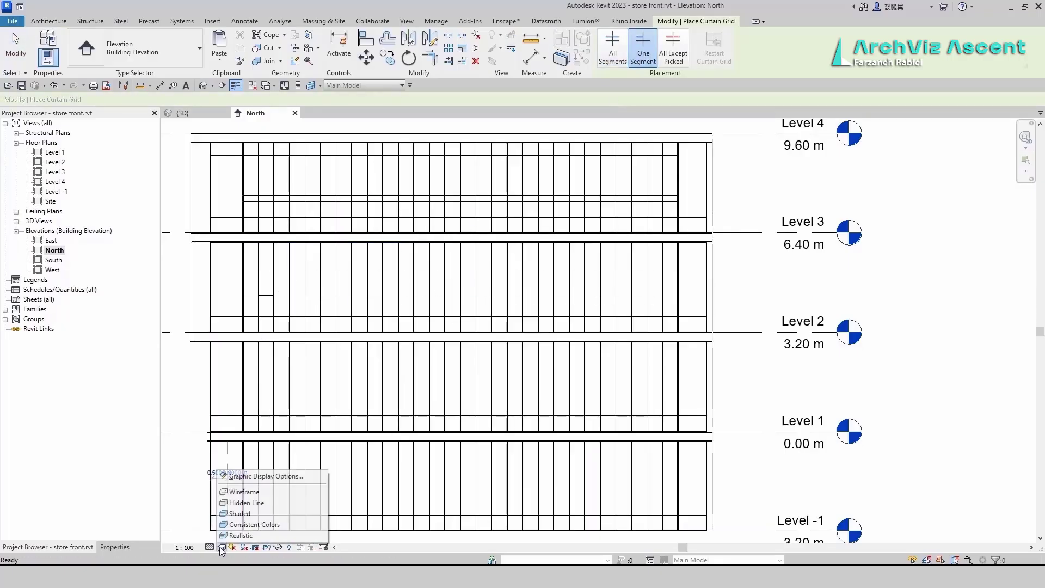
click(256, 511)
scroll(235, 325, down, 2)
scroll(299, 326, up, 2)
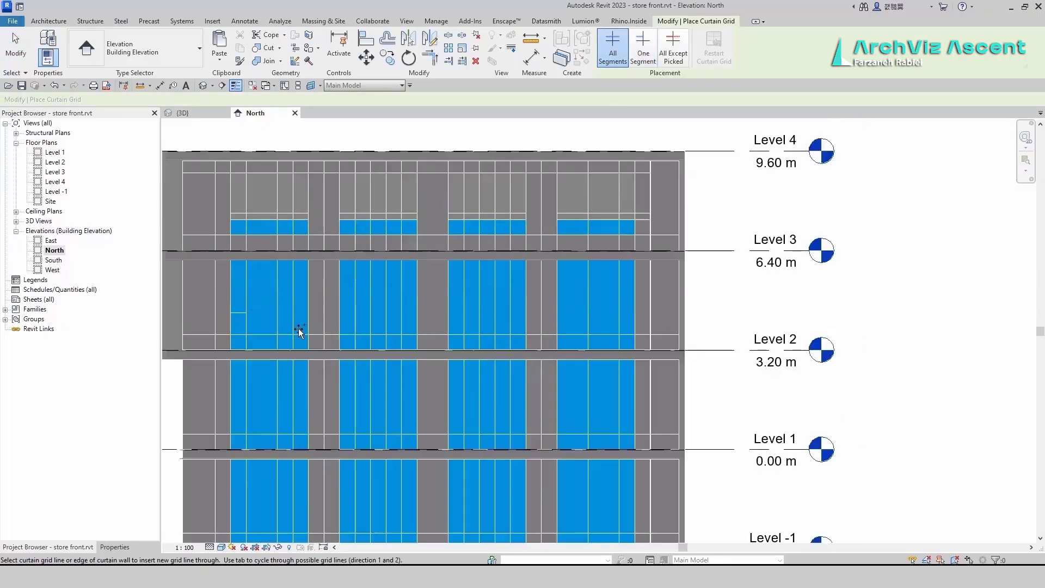
Add a one-segment horizontal curtain grid about 0.7 m above the lower gridline in the fifth glass panel of the first Level 2 bay.
click(643, 53)
scroll(293, 315, up, 2)
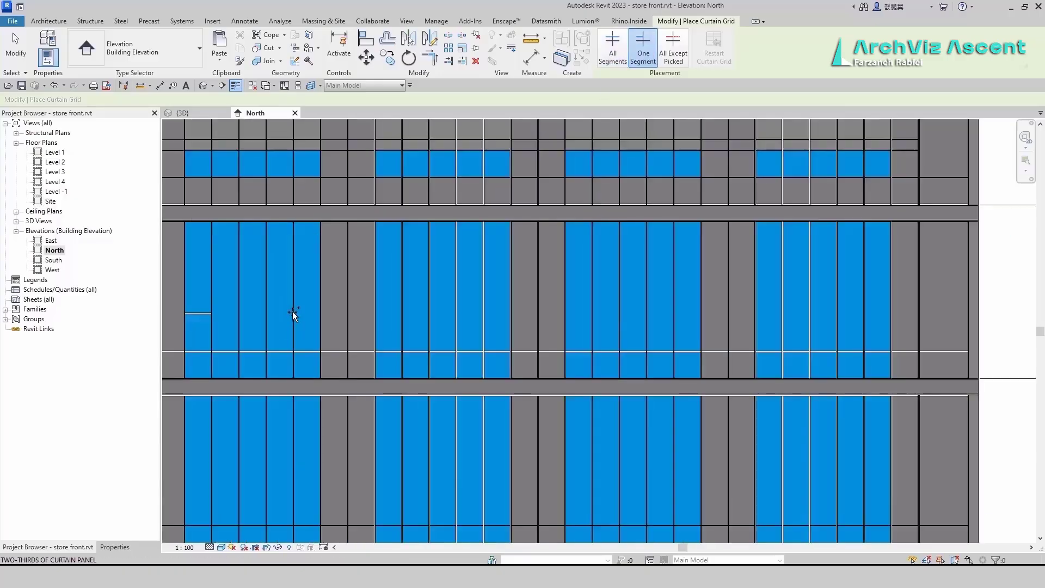
scroll(322, 314, up, 2)
scroll(317, 312, up, 2)
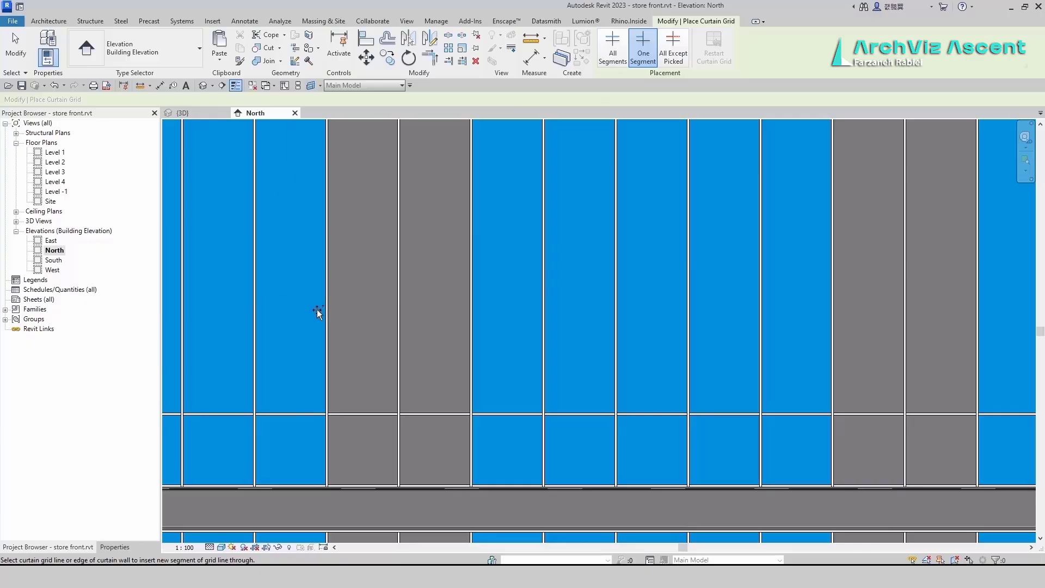
scroll(320, 318, down, 2)
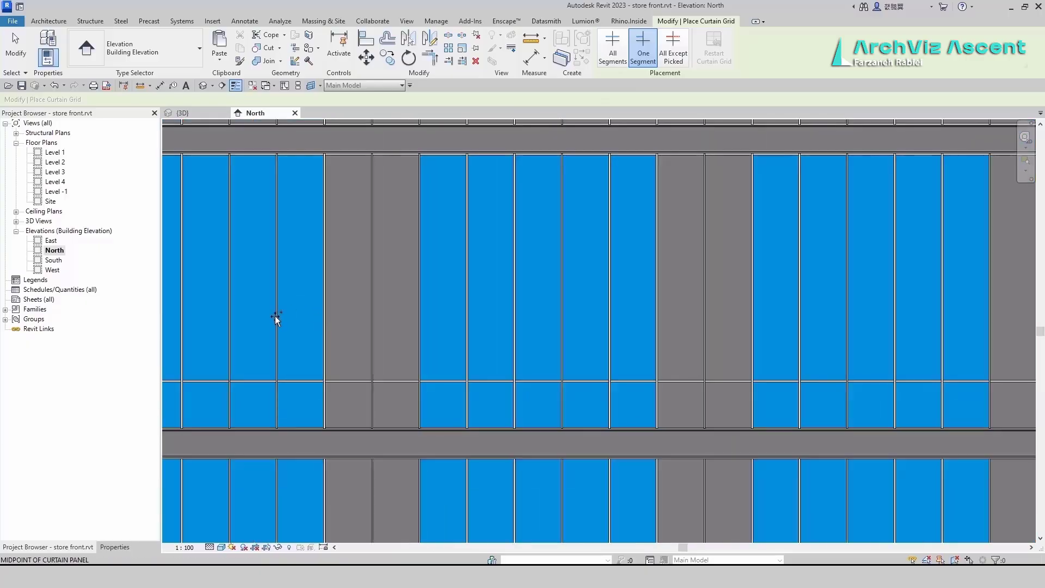
click(322, 315)
key(Escape)
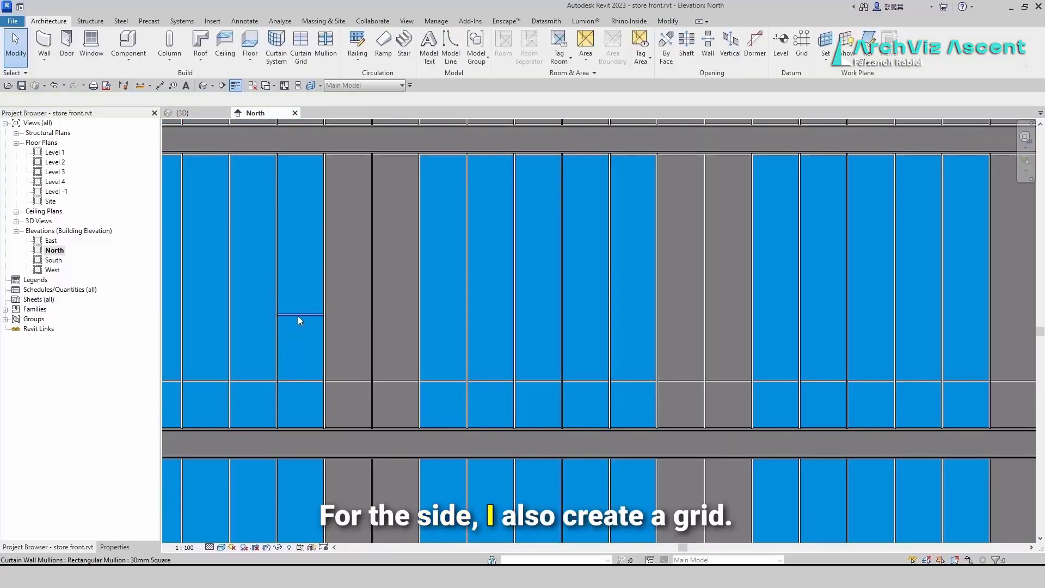
Select the horizontal gridline behind the new segment to check its distances to the neighbouring gridlines.
key(Tab)
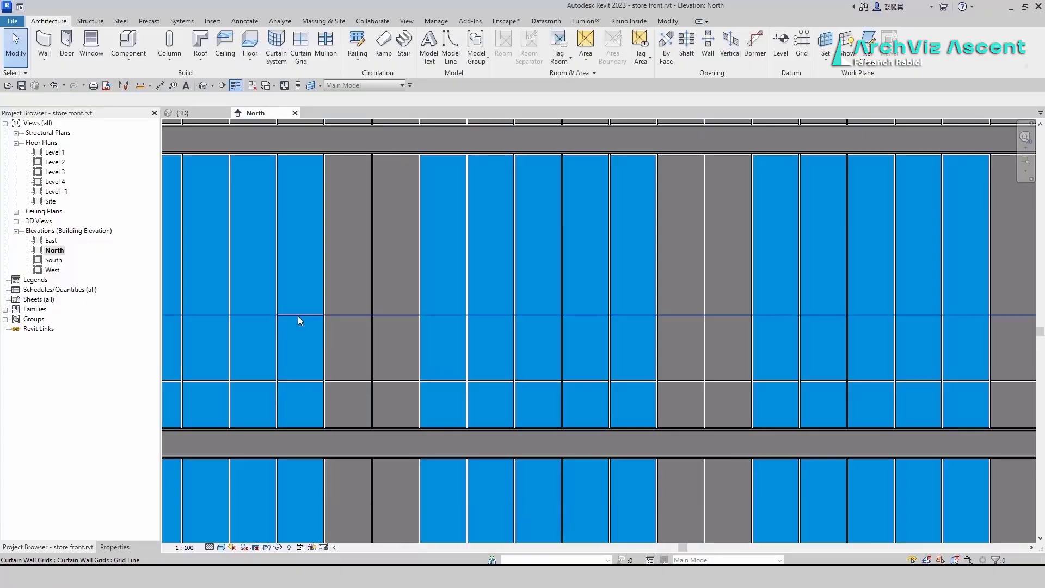
key(Tab)
key(Tab)
key(Tab)
key(Tab)
key(Tab)
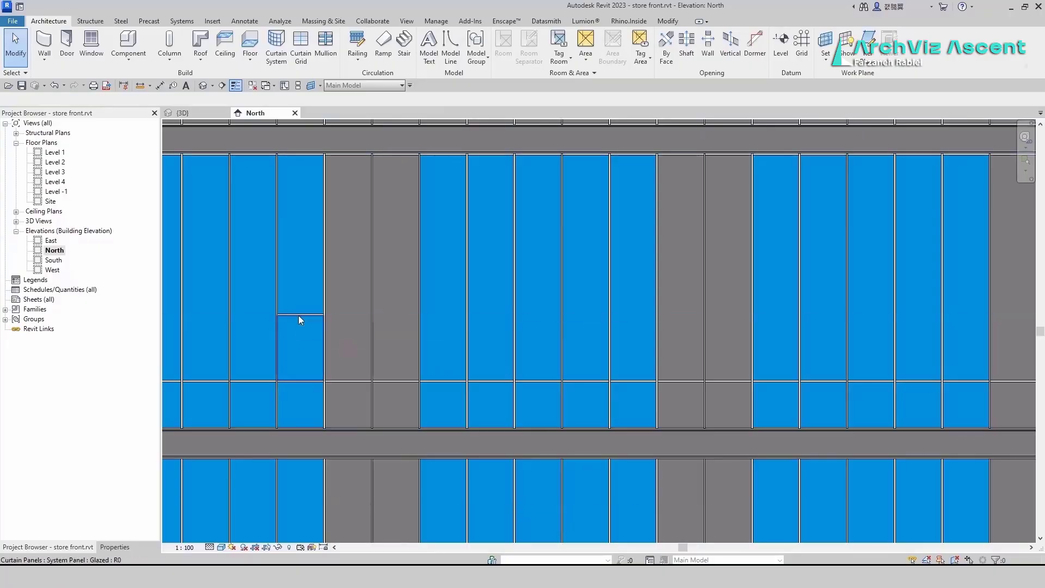
click(298, 315)
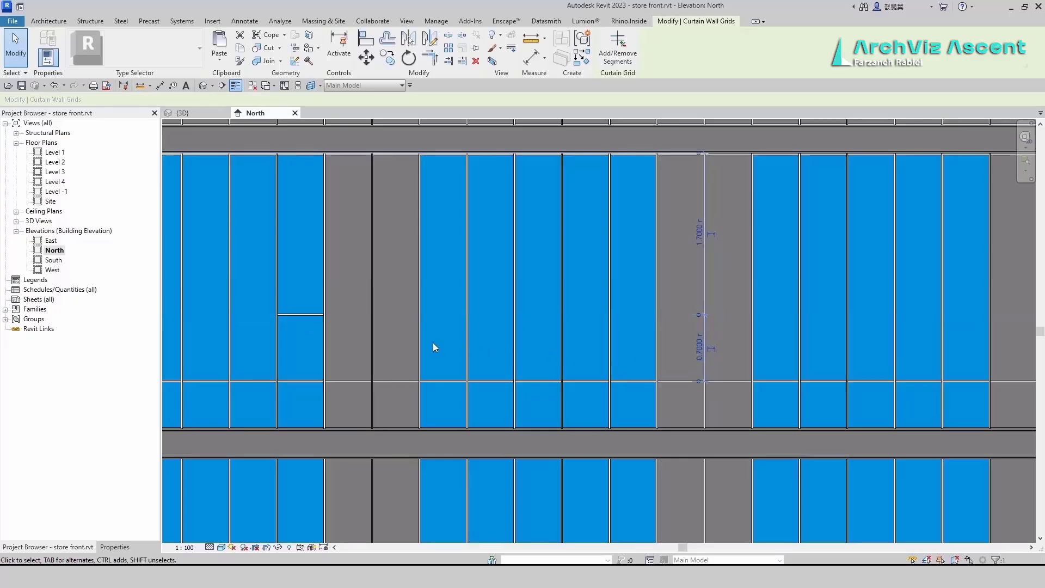
key(Escape)
In the 3D view, unpin and delete the mullions on the mid-height gridline of the short facade's Level 1 curtain wall.
scroll(452, 370, down, 3)
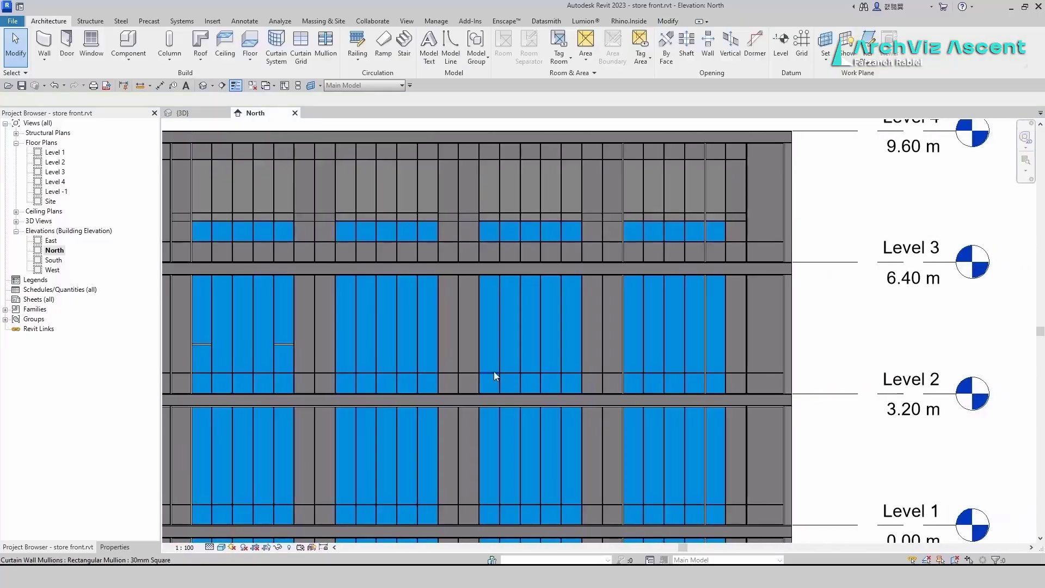
scroll(495, 372, up, 2)
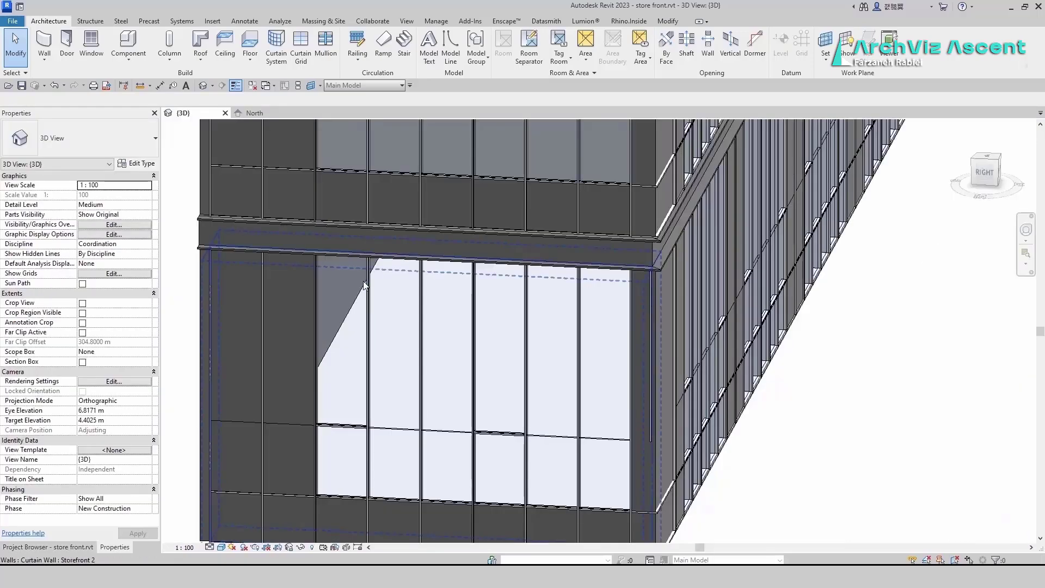
middle_drag(364, 281, 414, 500)
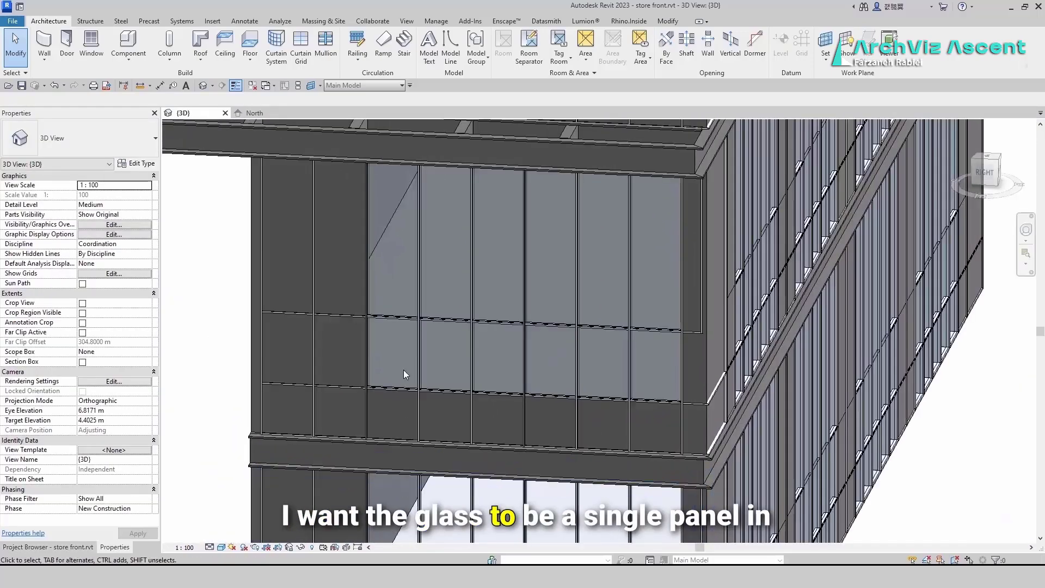
click(397, 318)
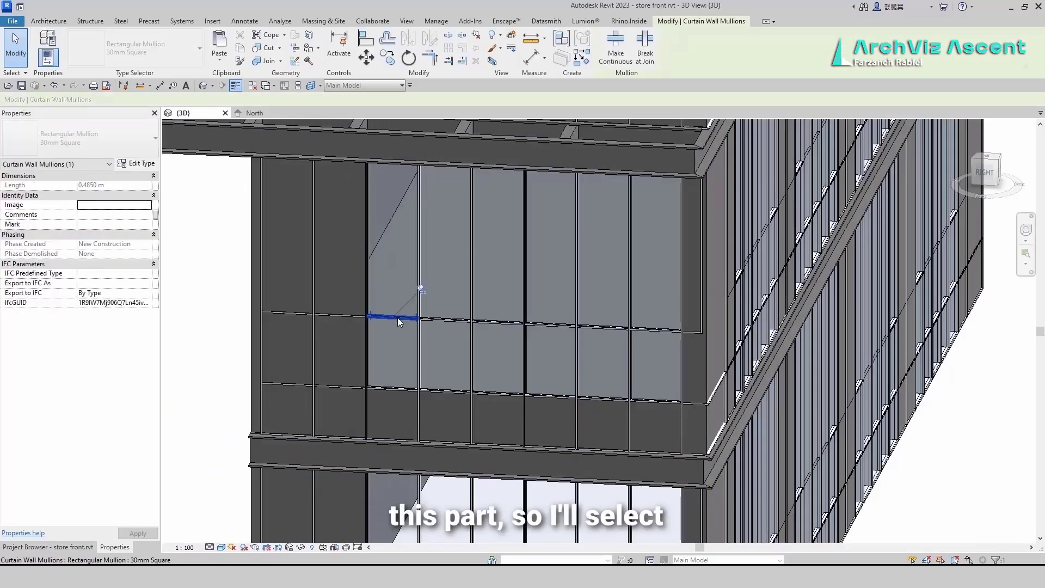
right_click(398, 318)
mouse_move(459, 56)
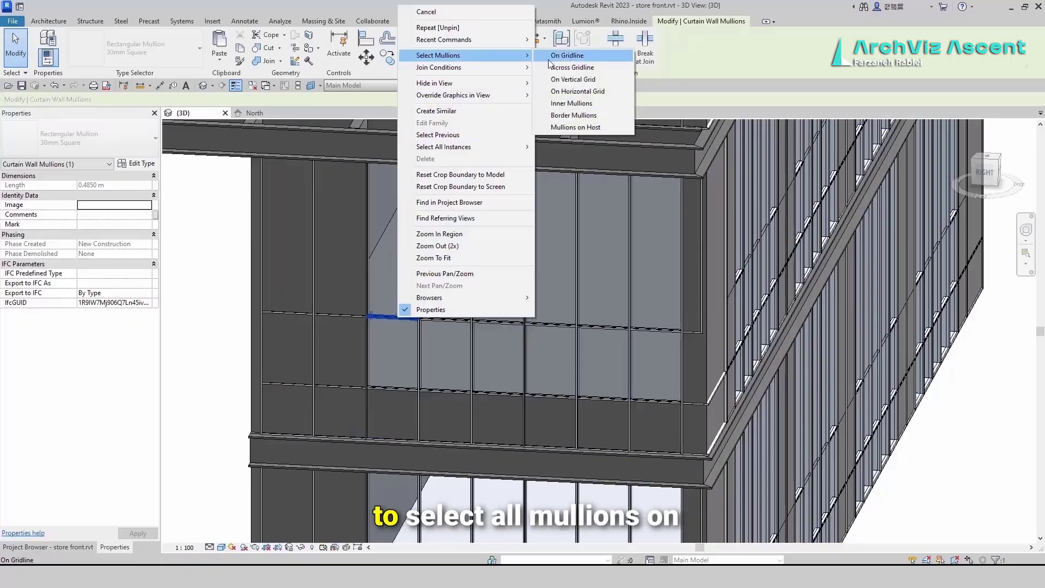
click(561, 56)
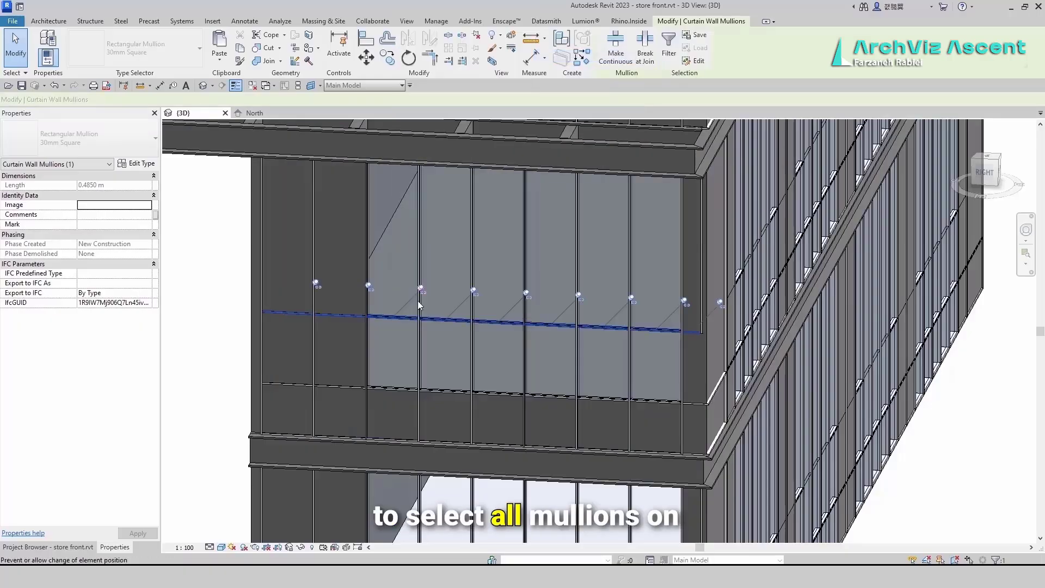
click(477, 36)
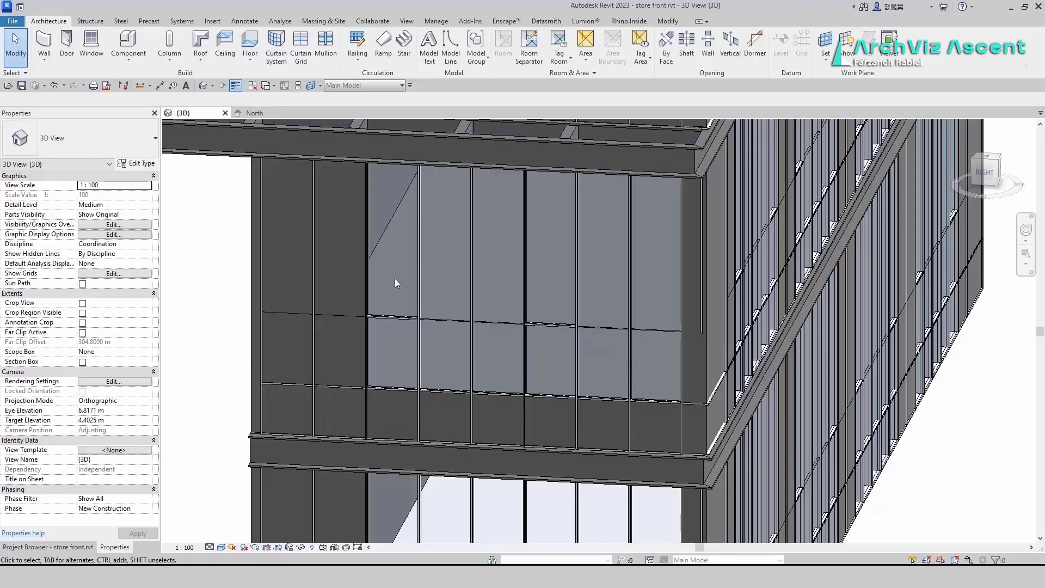
Draw a Storefront 2 curtain wall about 16 m long across the Level 3 interior, parallel to the long facade.
middle_drag(396, 283, 407, 534)
middle_drag(392, 291, 401, 423)
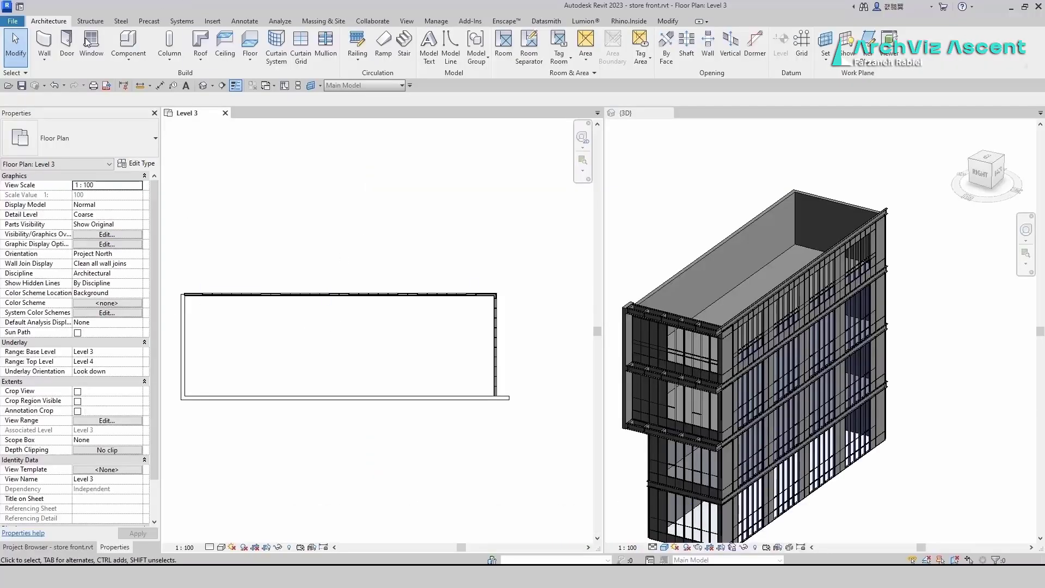
click(44, 40)
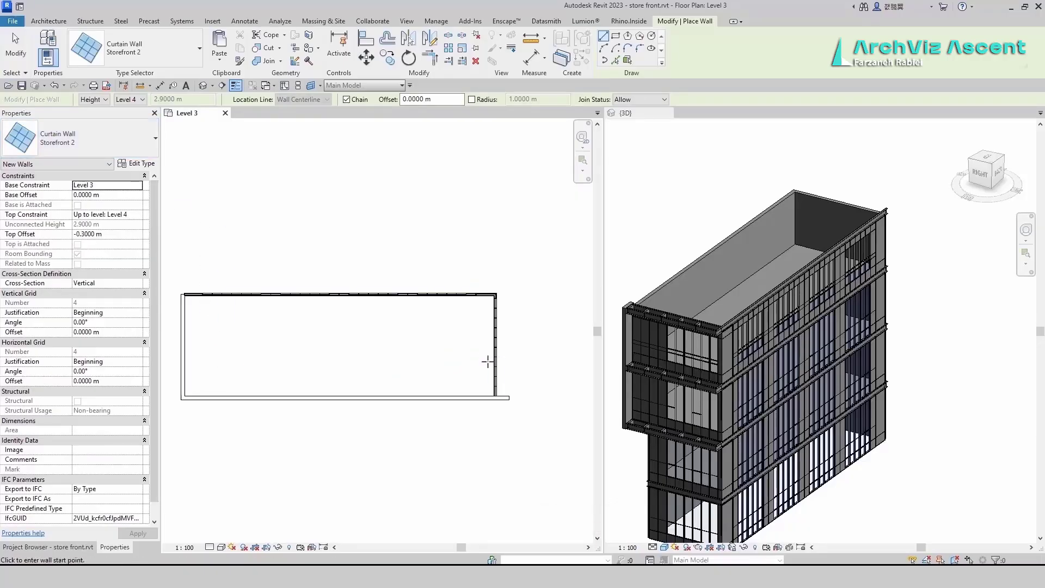
click(496, 367)
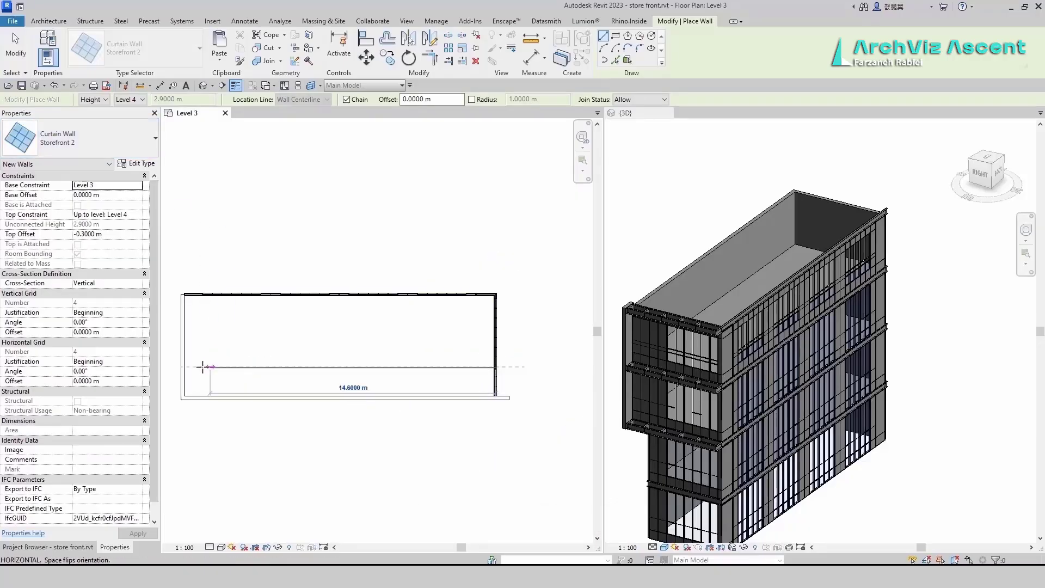
click(187, 368)
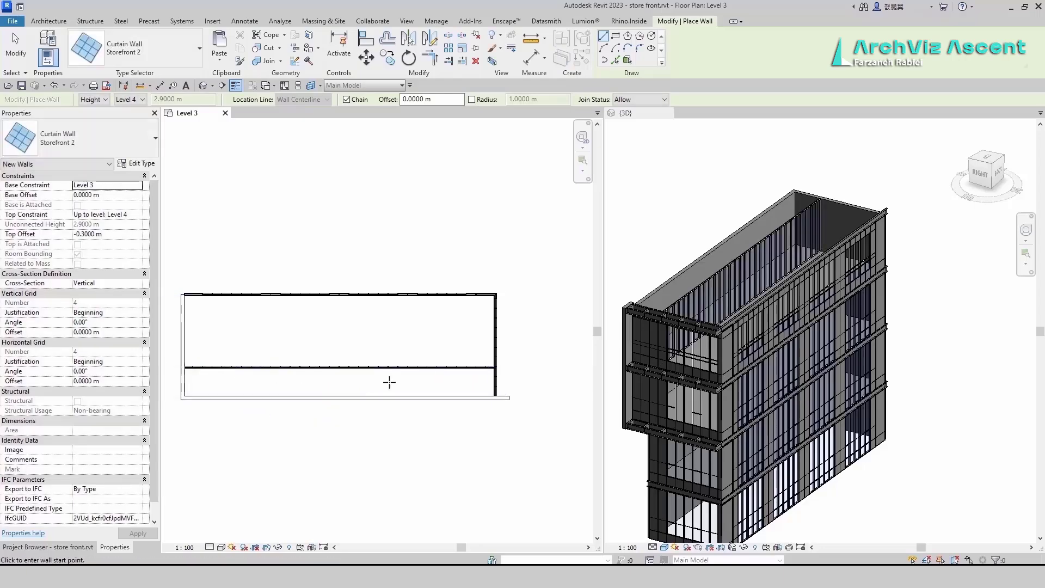
Move the interior Level 3 curtain wall toward the long facade so it lines up with the end wall's next mullion.
scroll(717, 316, up, 4)
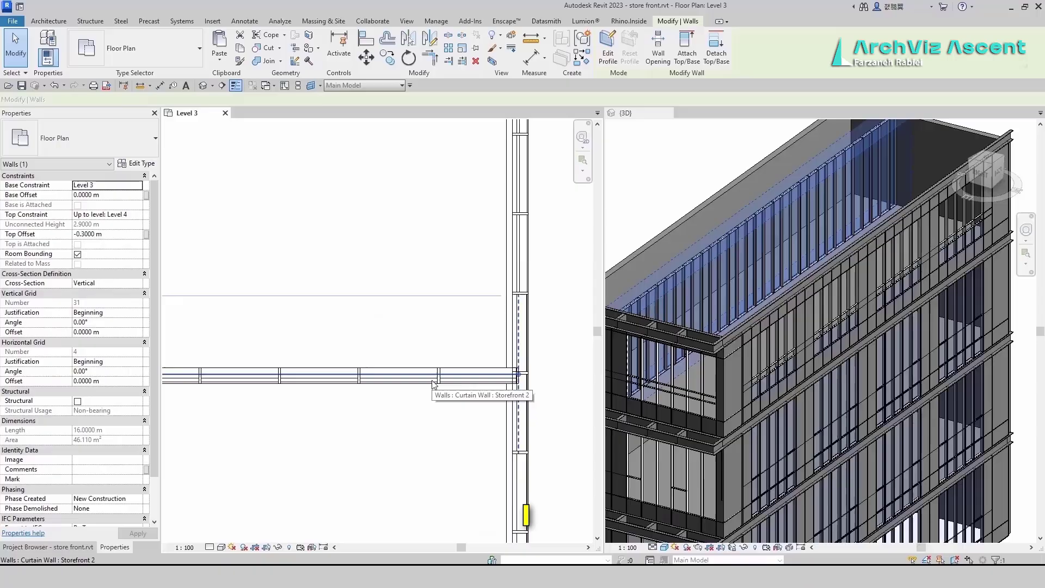
drag(432, 376, 436, 330)
drag(482, 294, 482, 293)
click(478, 342)
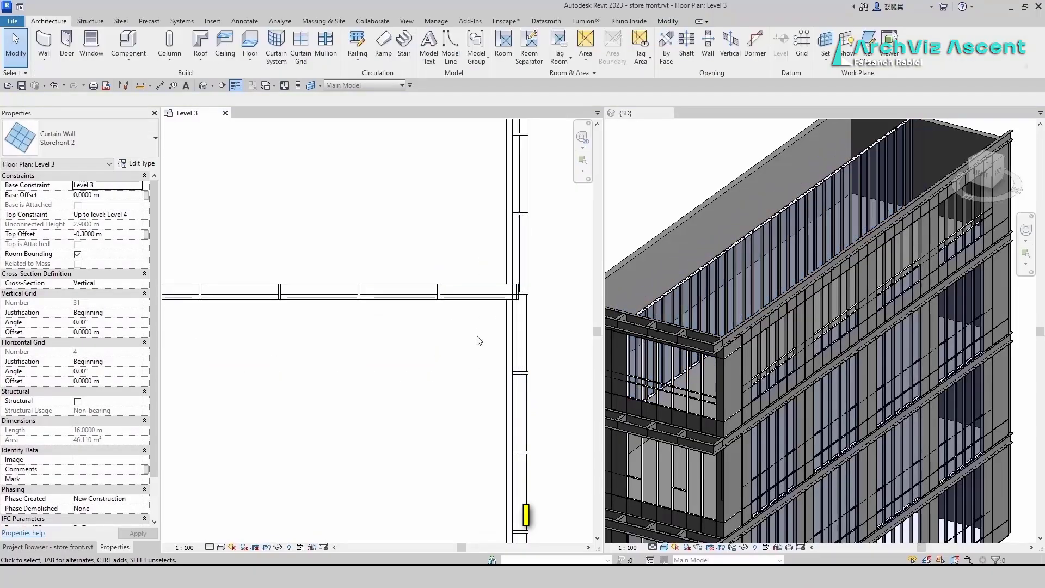
Select all mullions along the top gridline of the interior Level 3 curtain wall and make them continuous.
scroll(697, 280, up, 5)
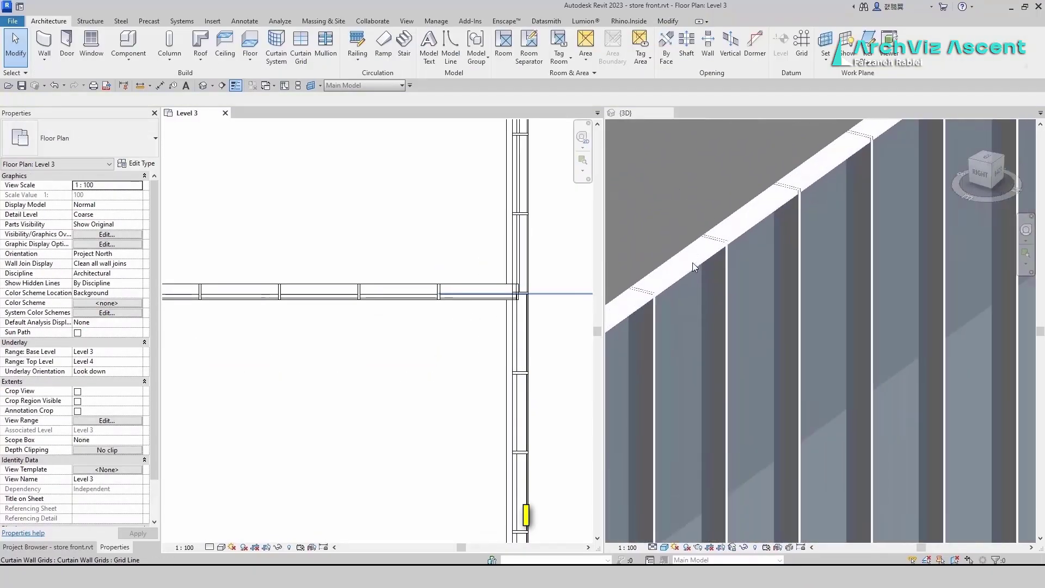
click(691, 270)
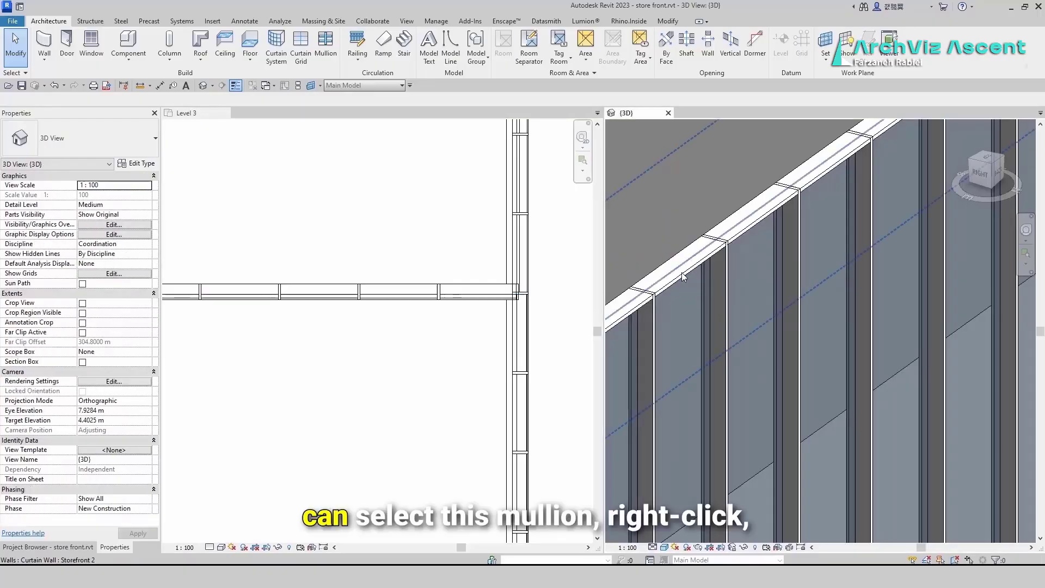
click(682, 273)
right_click(682, 273)
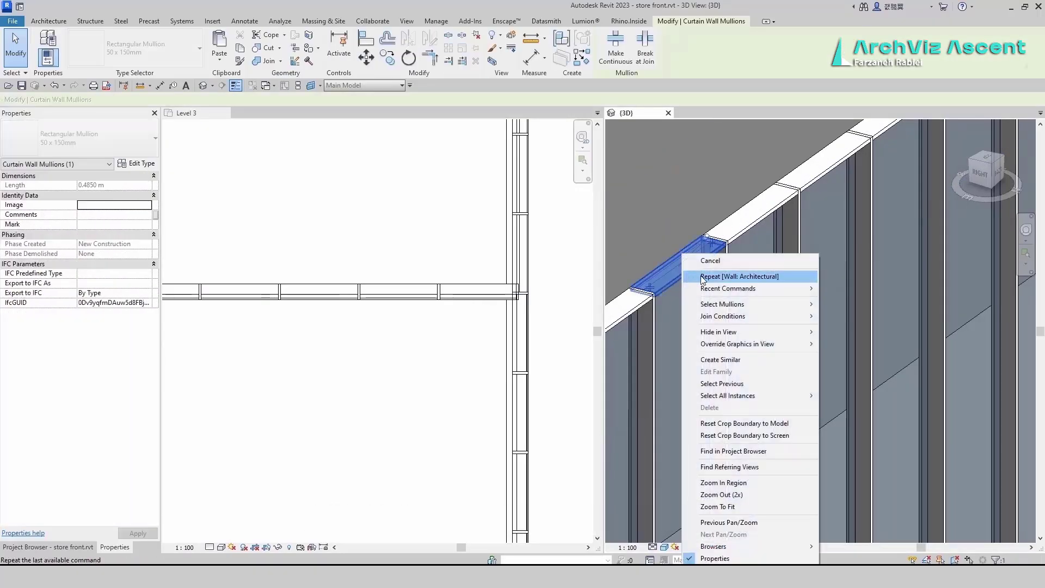
mouse_move(795, 304)
click(841, 305)
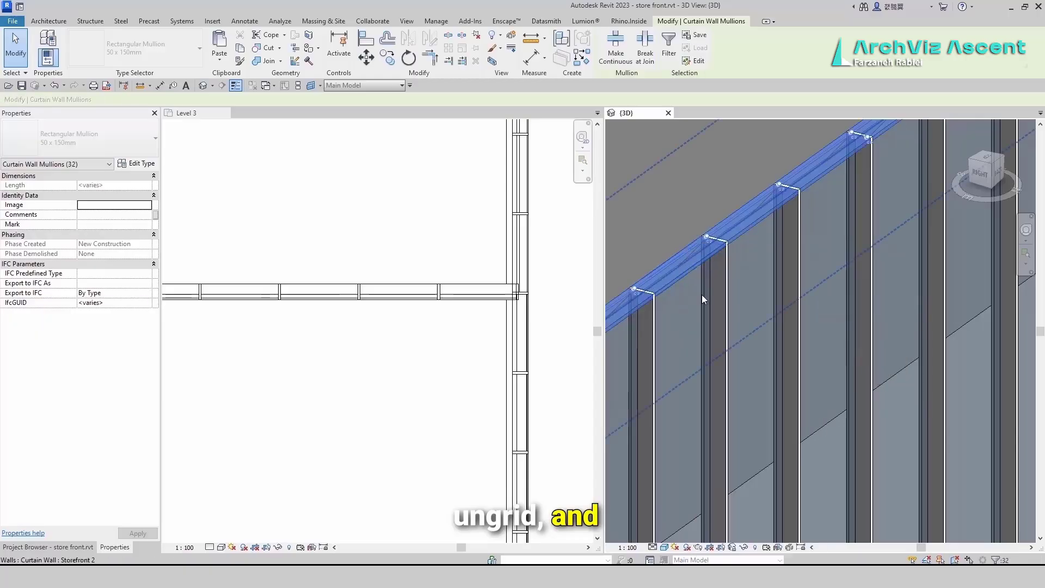
scroll(701, 295, down, 2)
click(623, 47)
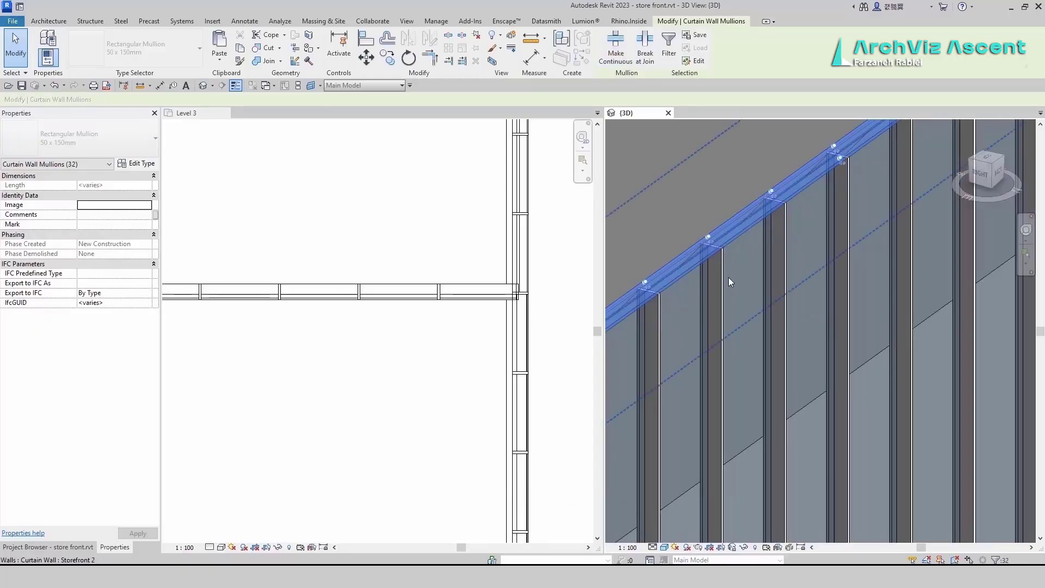
key(Escape)
scroll(742, 294, down, 5)
scroll(742, 306, down, 5)
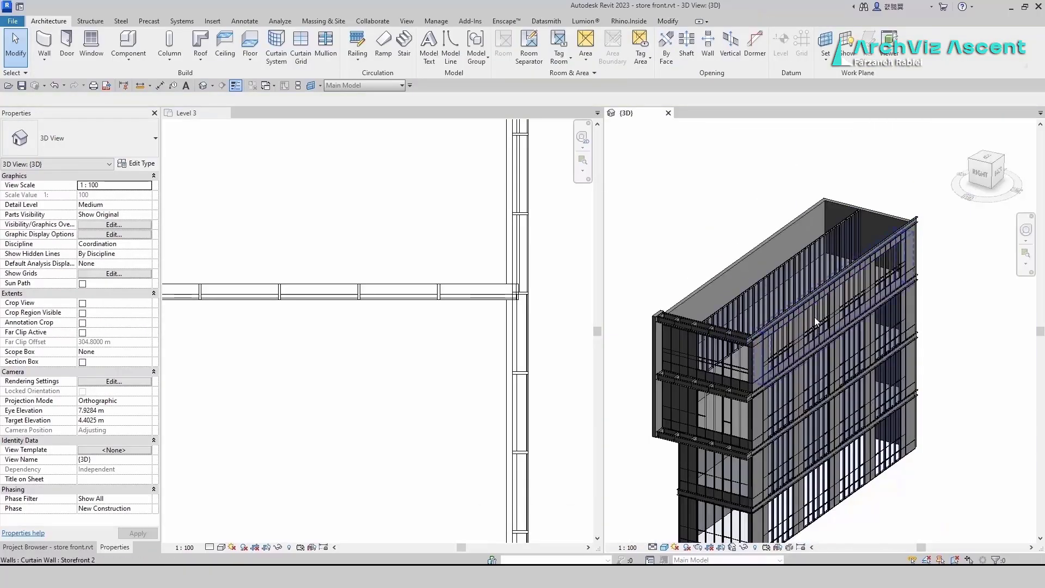
Open the Level 4 floor plan and set its underlay range to base level Level 3 and top level Level 4.
scroll(492, 377, down, 10)
click(438, 322)
scroll(329, 272, up, 3)
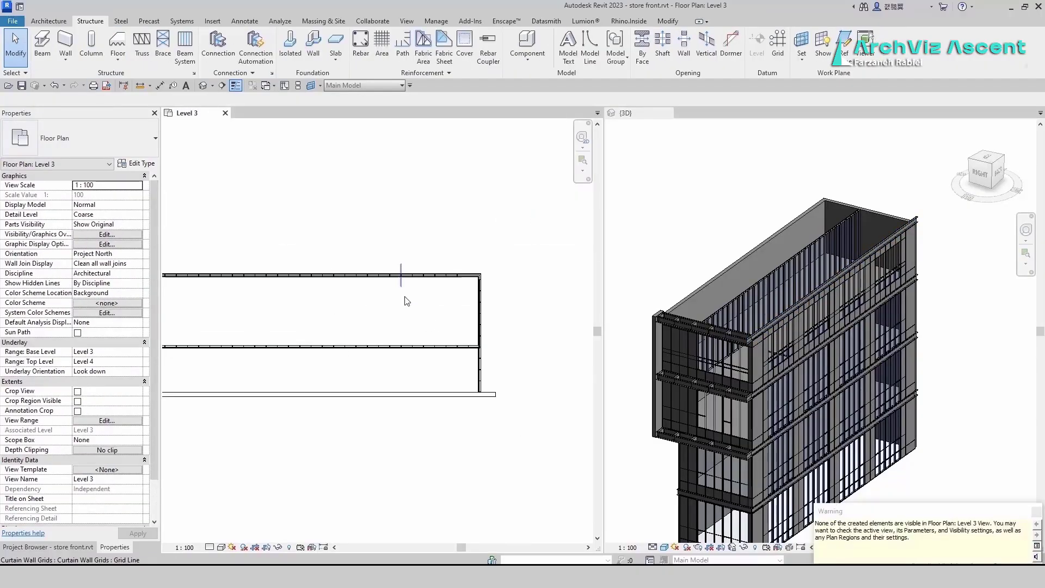
scroll(435, 371, down, 2)
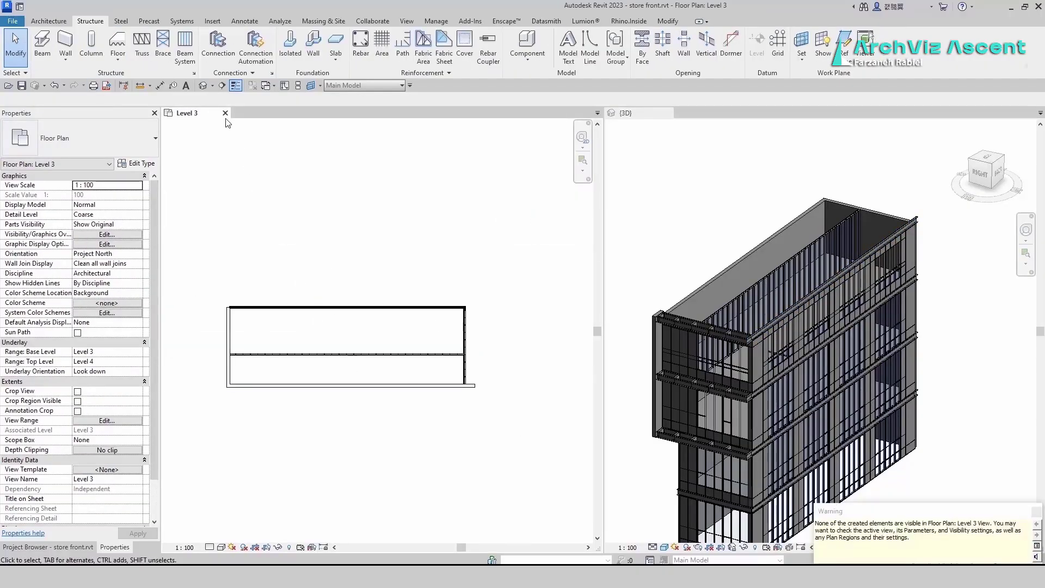
click(86, 545)
double_click(44, 165)
click(111, 546)
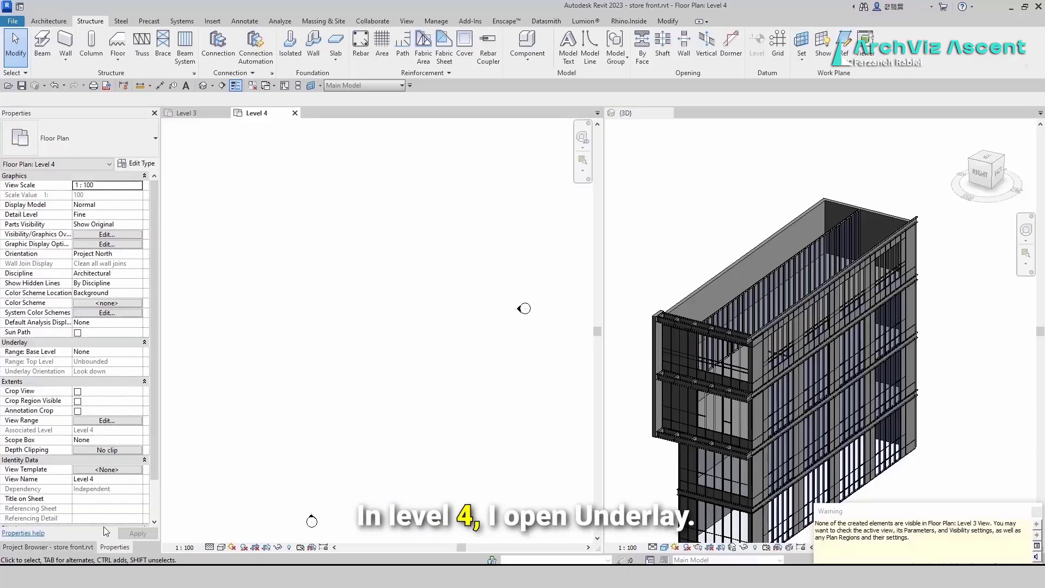
click(138, 353)
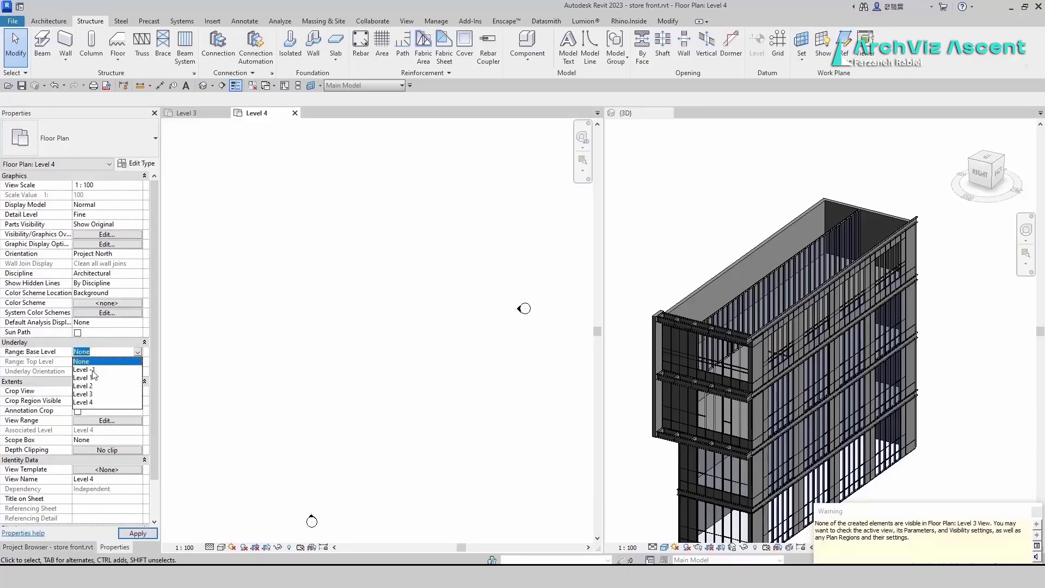
click(92, 395)
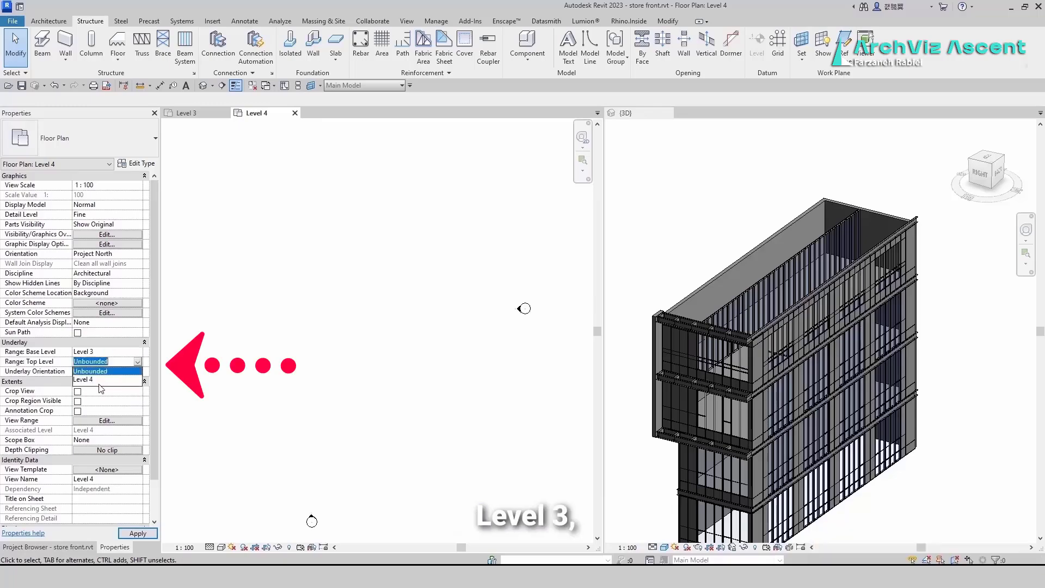
scroll(348, 349, up, 3)
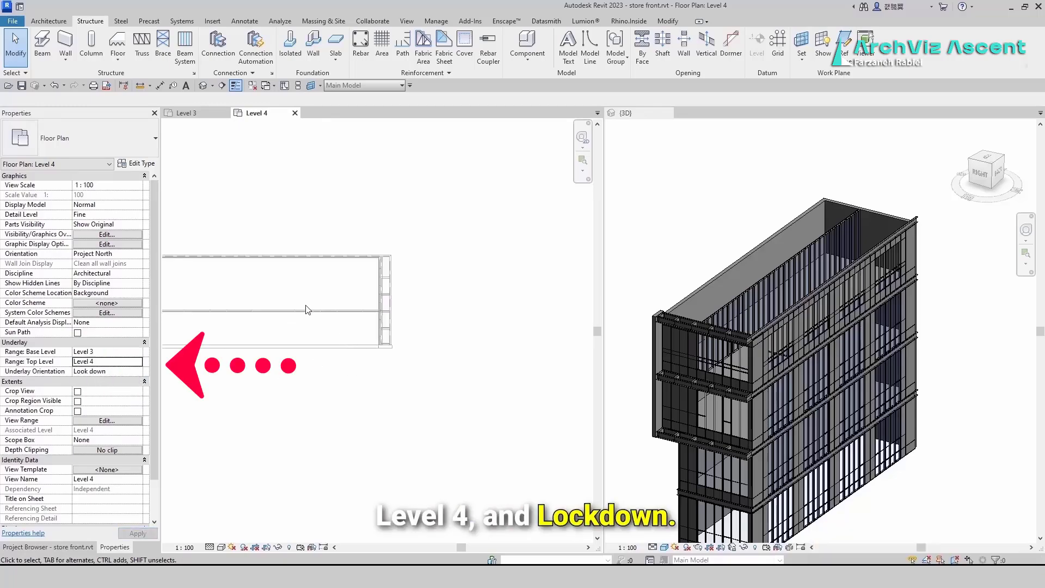
click(43, 43)
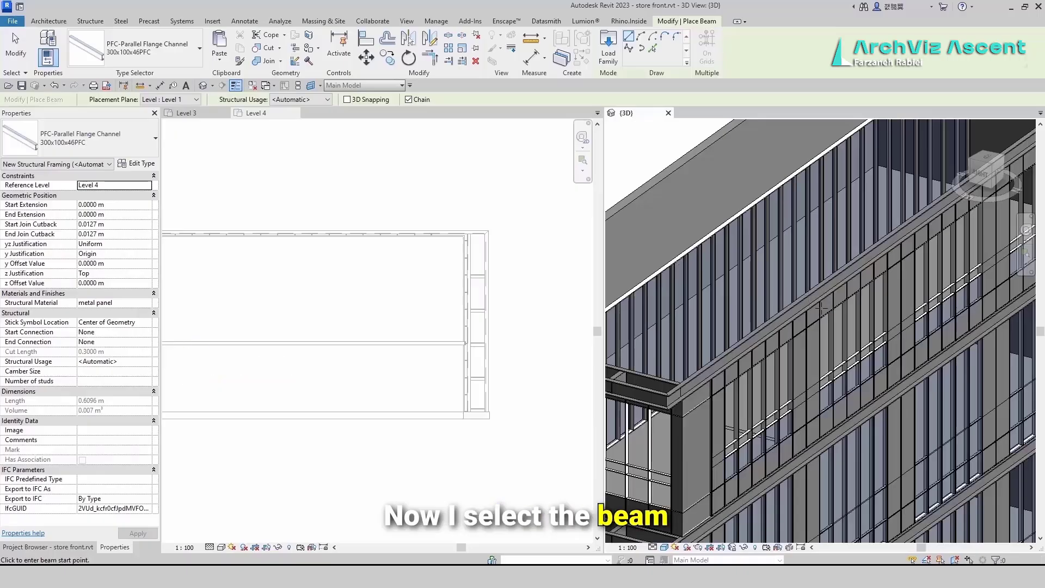
click(720, 278)
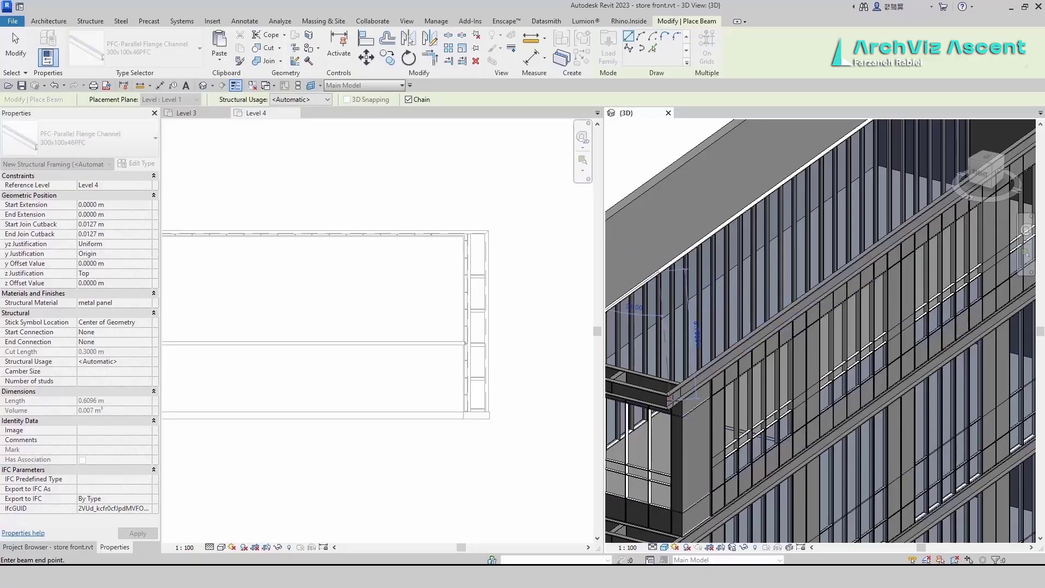
key(Escape)
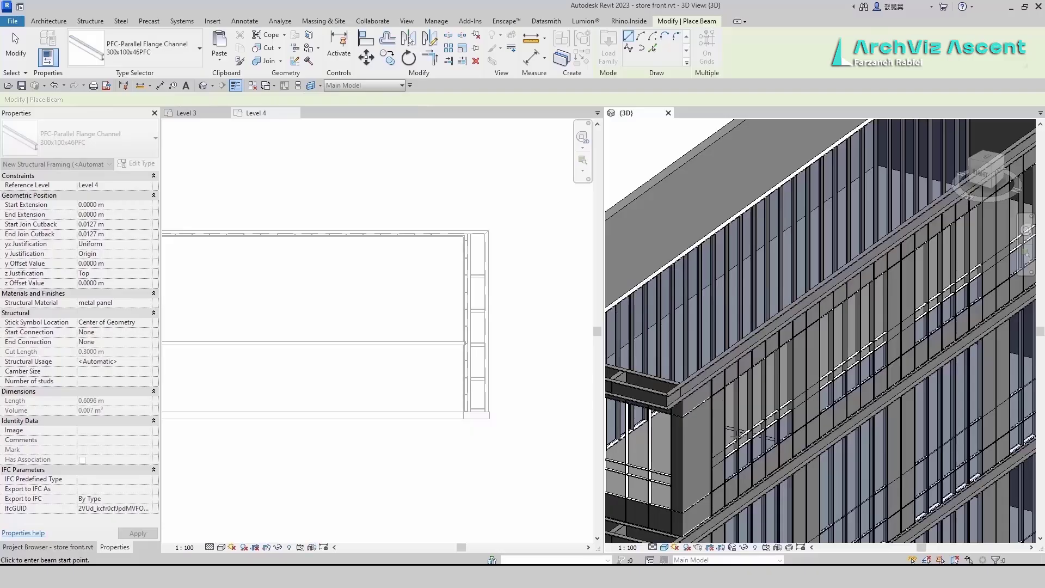
key(Escape)
Select the 300x100x46PFC cross beam on Level 3 and change its level offsets to raise it to roof level.
scroll(730, 423, down, 1)
shift+middle_drag(738, 389, 777, 411)
click(757, 514)
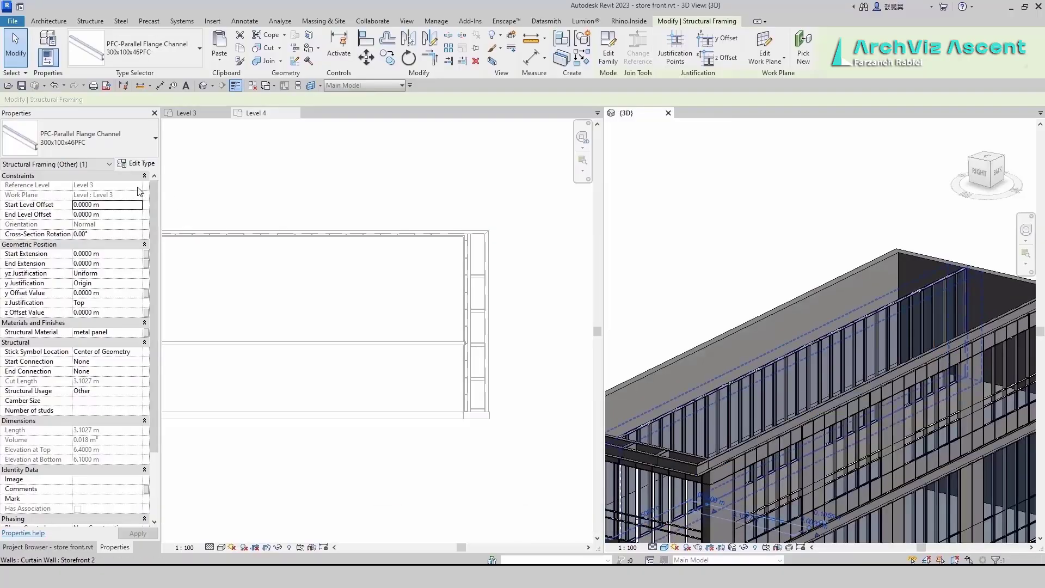
click(121, 216)
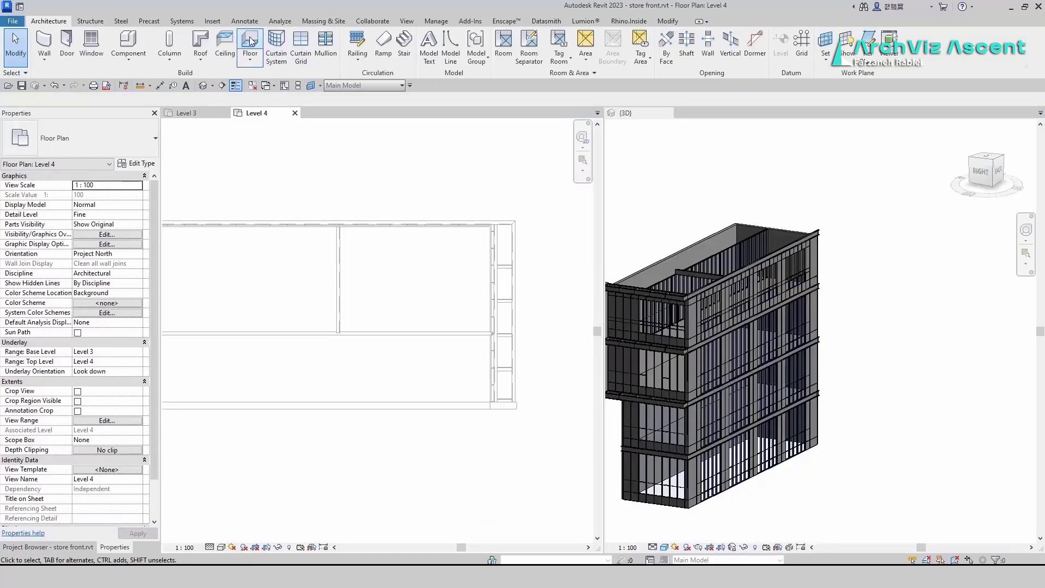
Start a Generic 150mm floor on Level 4 and sketch a rectangular boundary over the building between the outer walls.
click(251, 42)
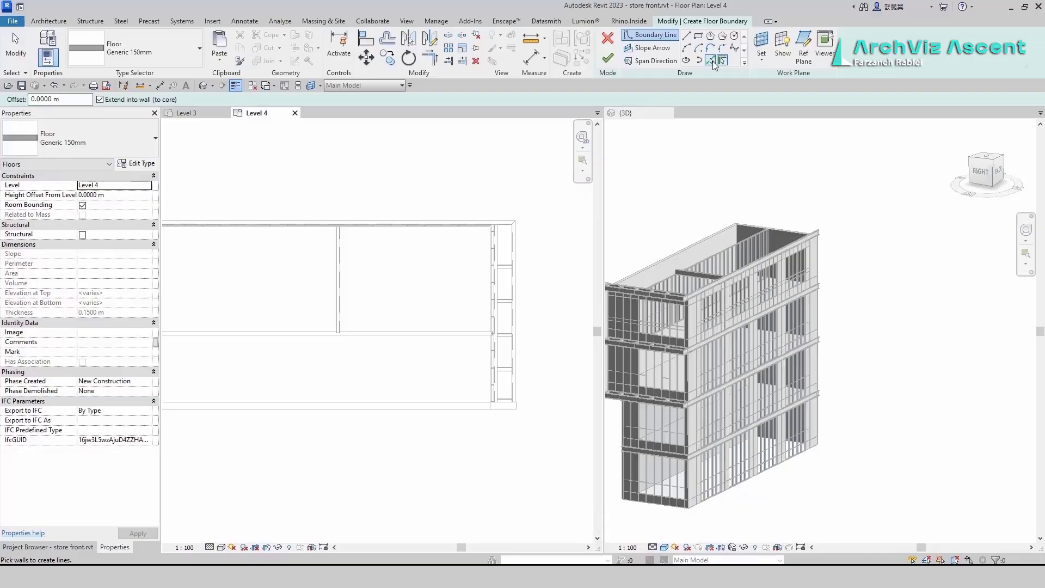
click(698, 35)
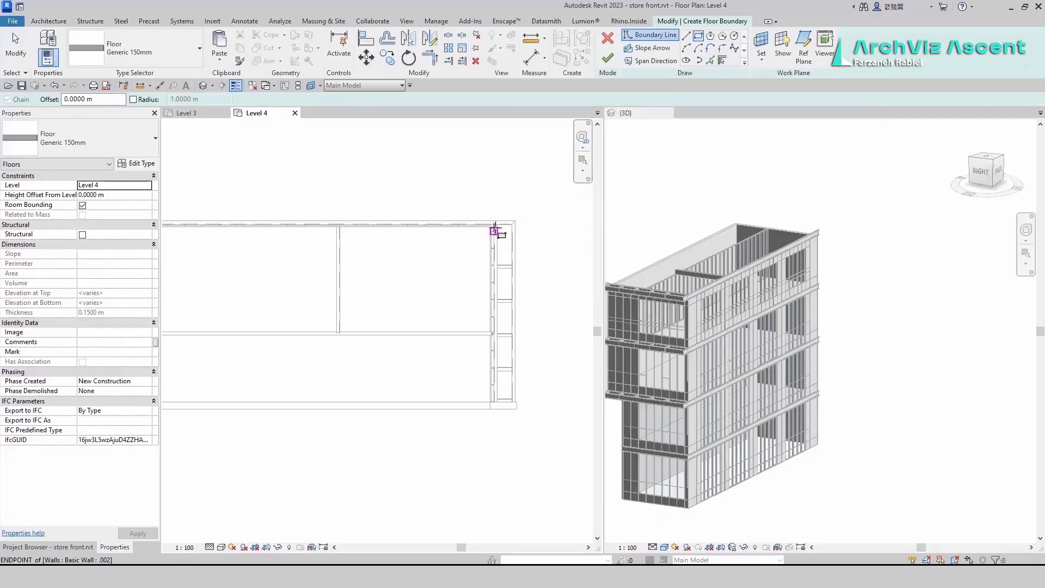
click(504, 409)
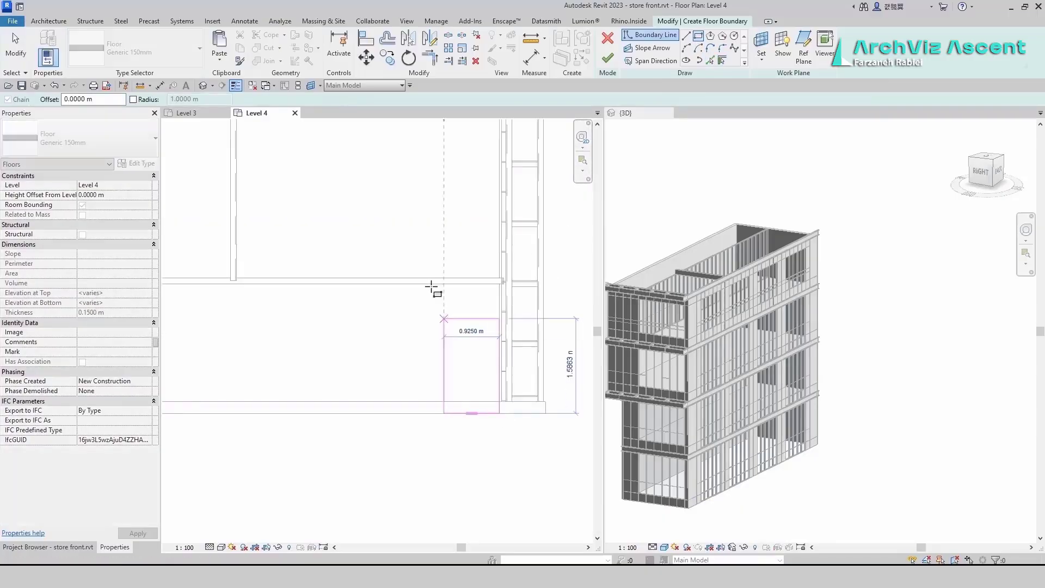
scroll(436, 284, down, 4)
scroll(245, 219, up, 6)
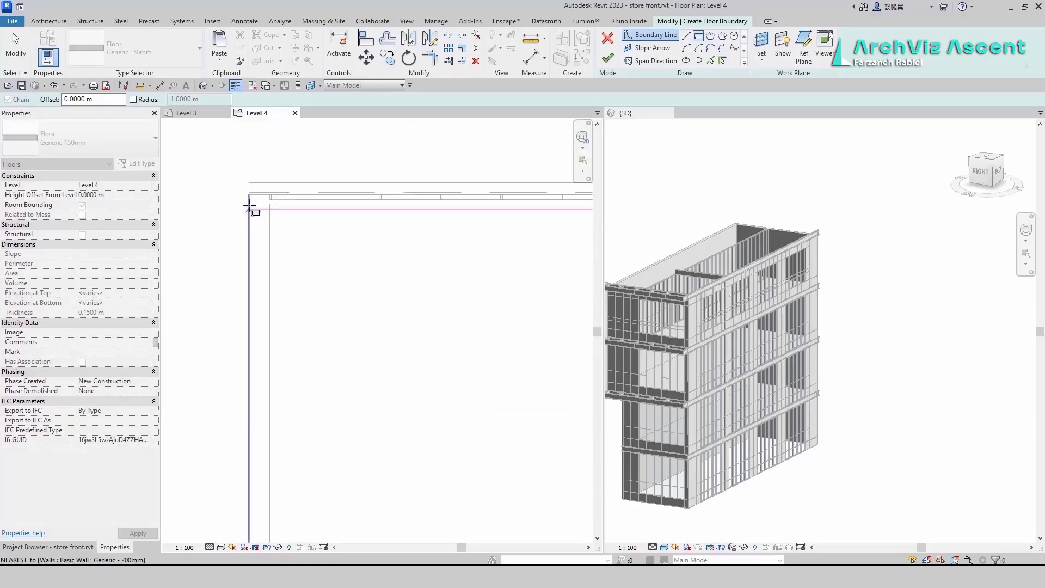
click(254, 205)
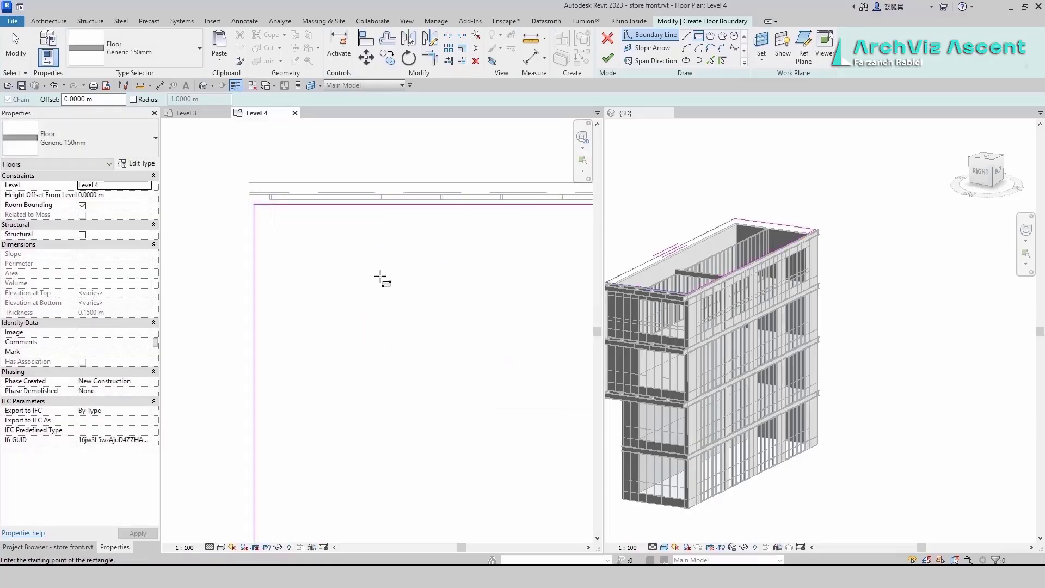
scroll(403, 305, down, 5)
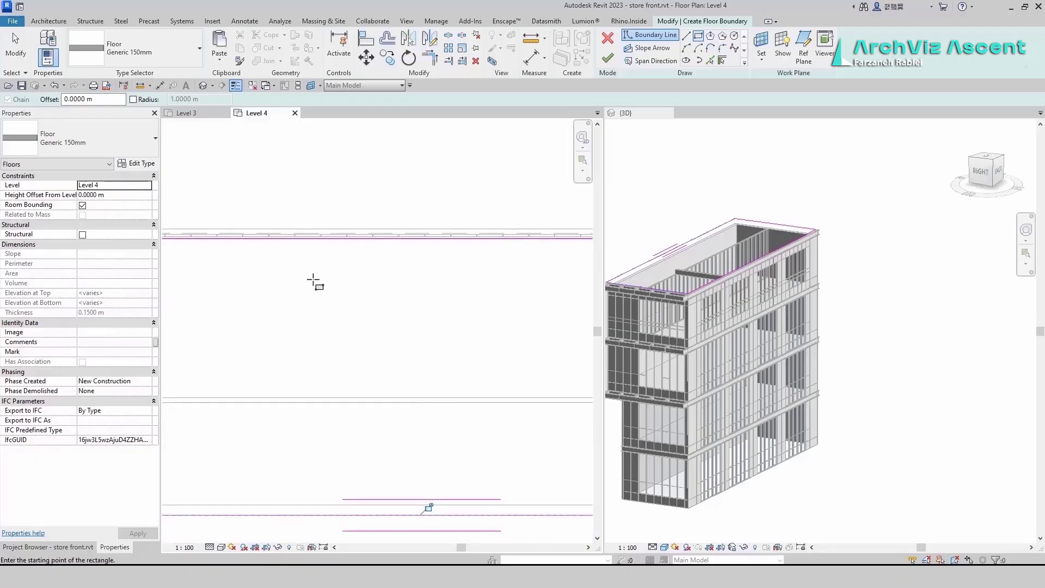
key(Escape)
key(Escape)
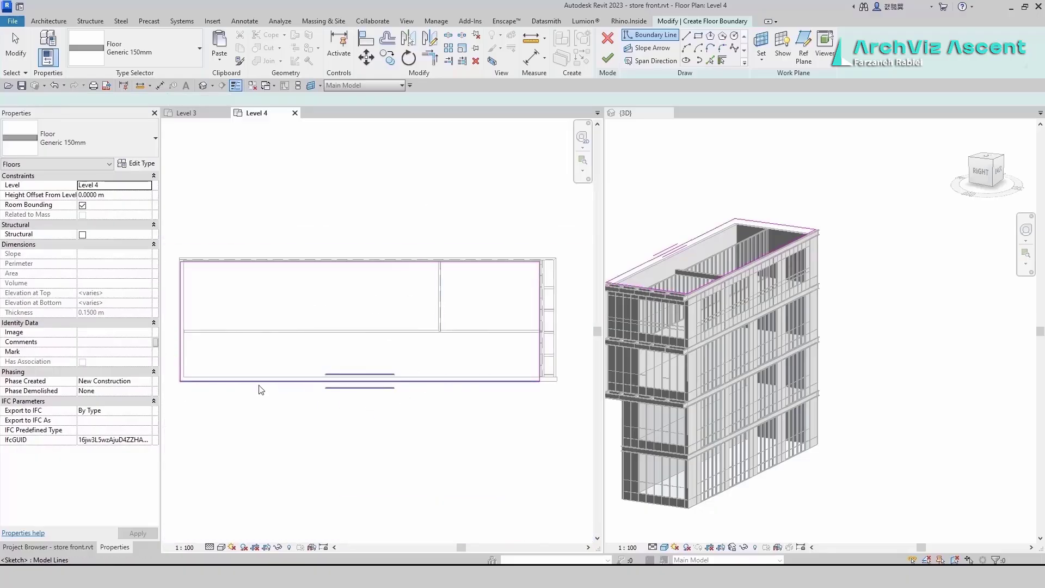
Move the floor boundary's edges along the solid long wall and its adjoining short wall inward to the walls' inner faces.
click(260, 376)
drag(260, 377, 260, 377)
drag(180, 355, 184, 355)
click(221, 355)
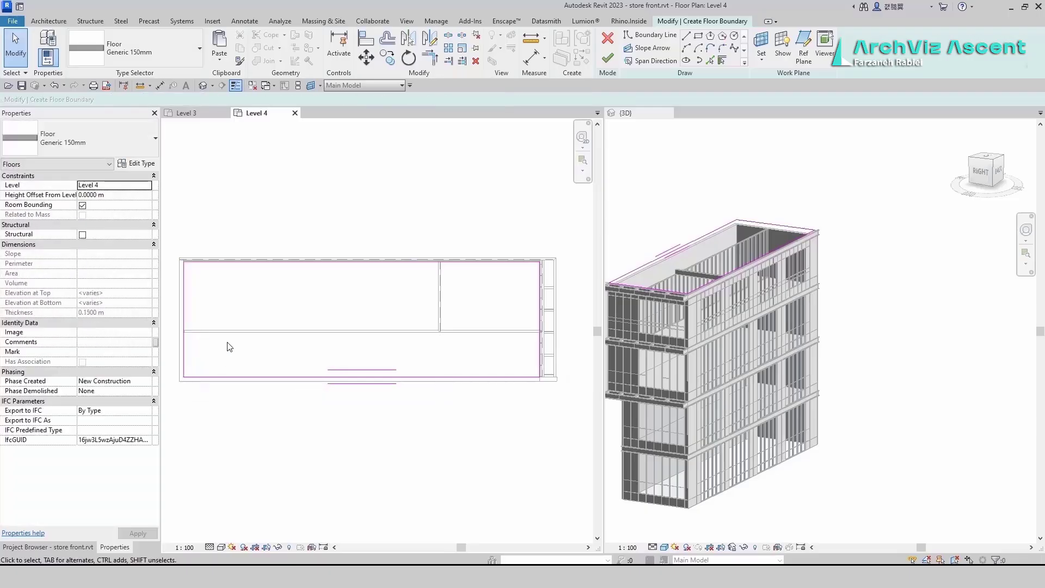
Add floor boundary lines along both edges of the cross beam by picking its lines.
scroll(207, 331, up, 1)
middle_drag(207, 330, 264, 301)
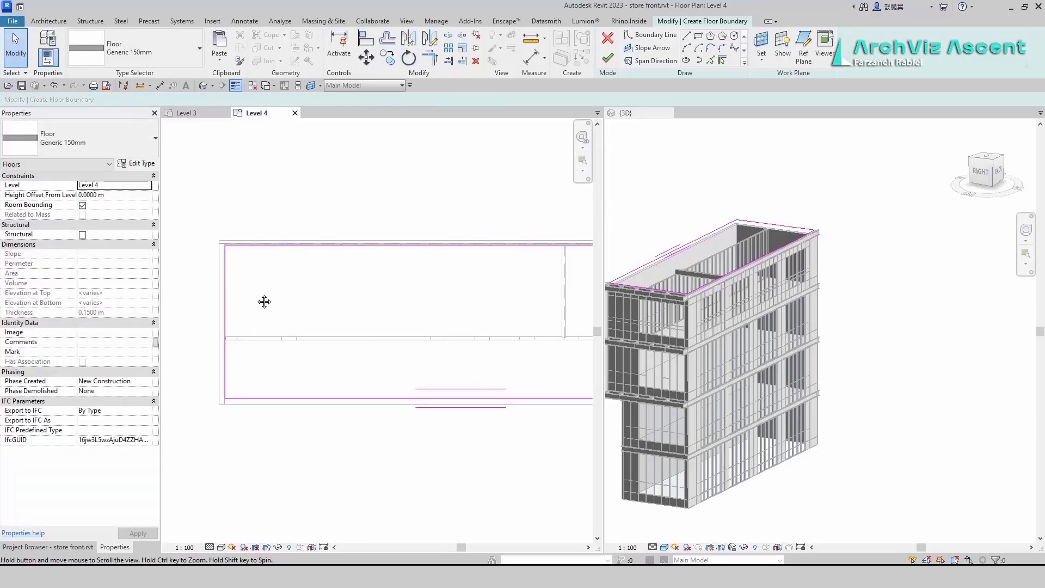
click(699, 37)
scroll(410, 256, up, 5)
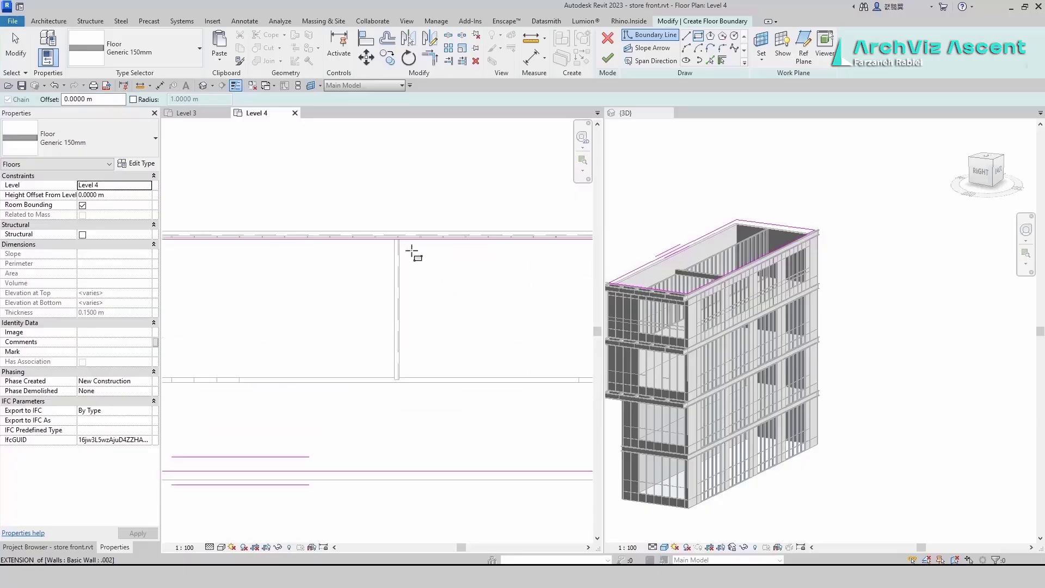
click(710, 60)
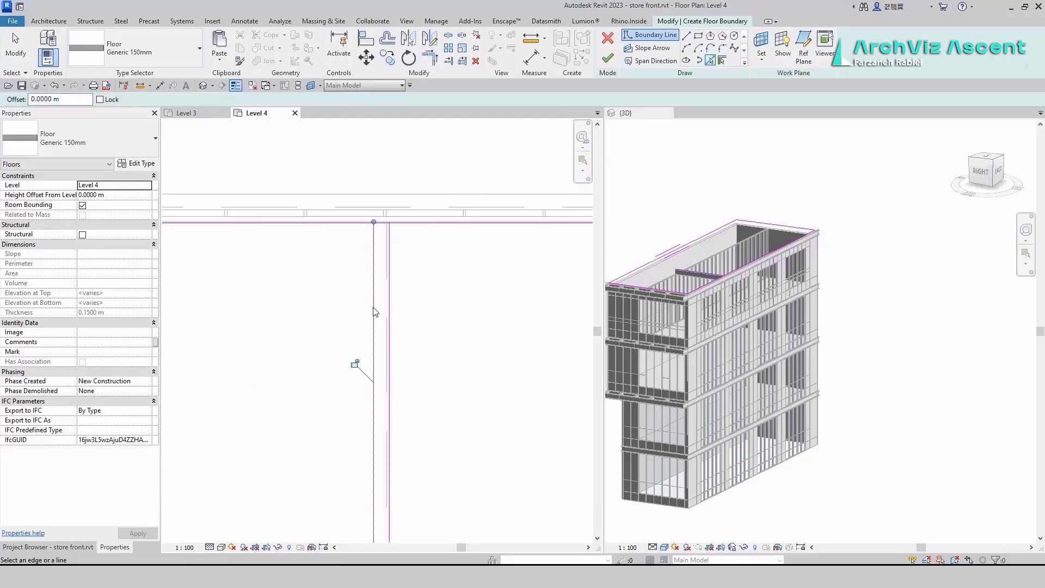
scroll(409, 263, down, 5)
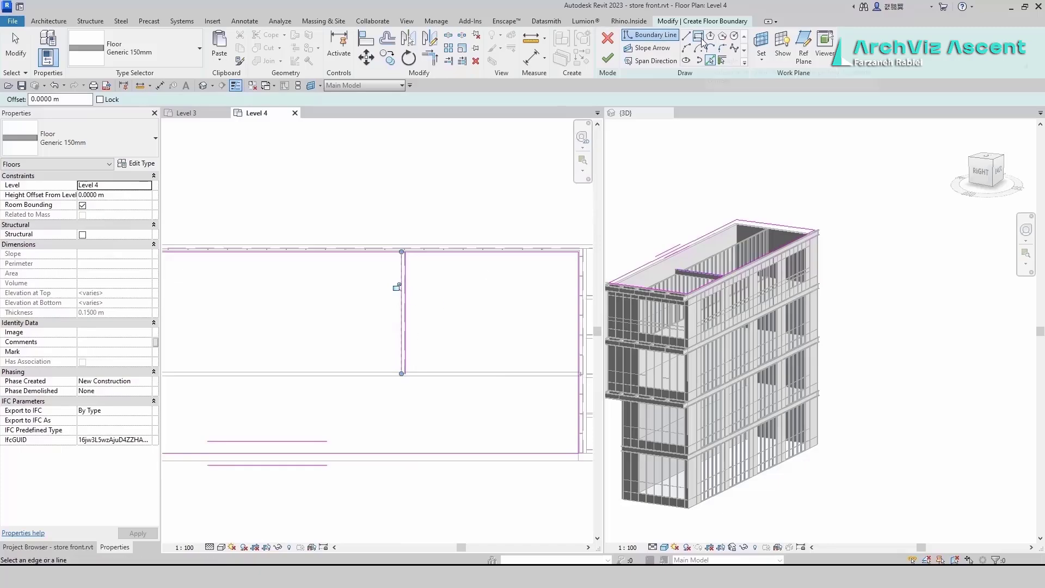
Draw a boundary line about 4.39 m long from the cross beam to the end edge, parallel to the glazed long facade.
click(686, 35)
scroll(419, 267, up, 2)
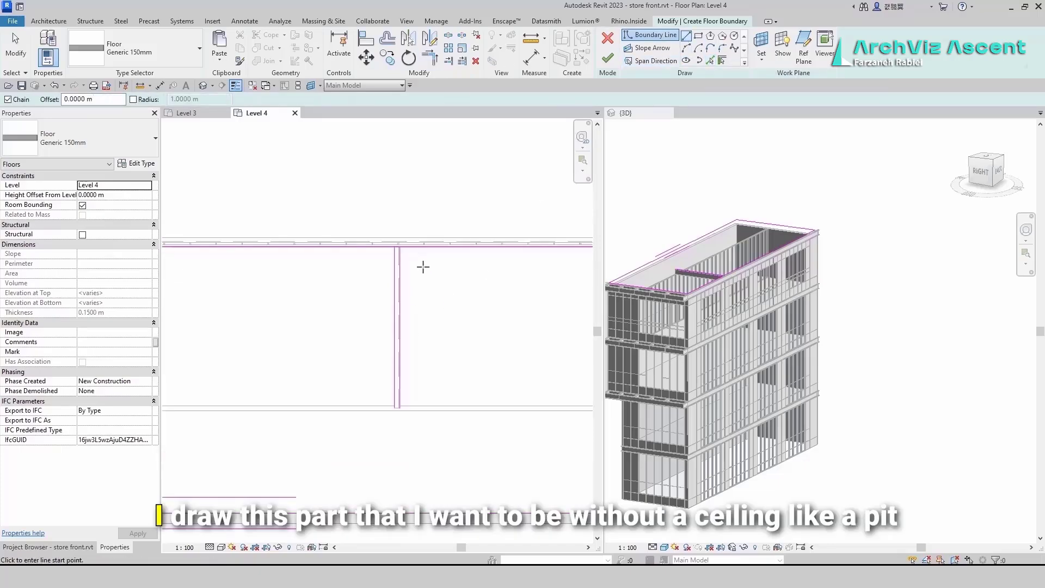
click(398, 248)
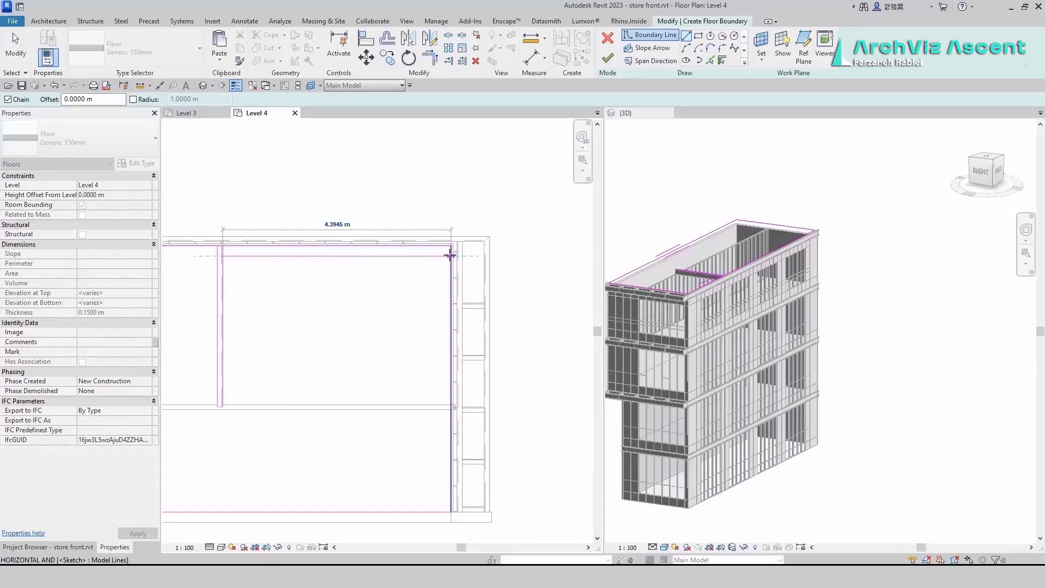
click(451, 256)
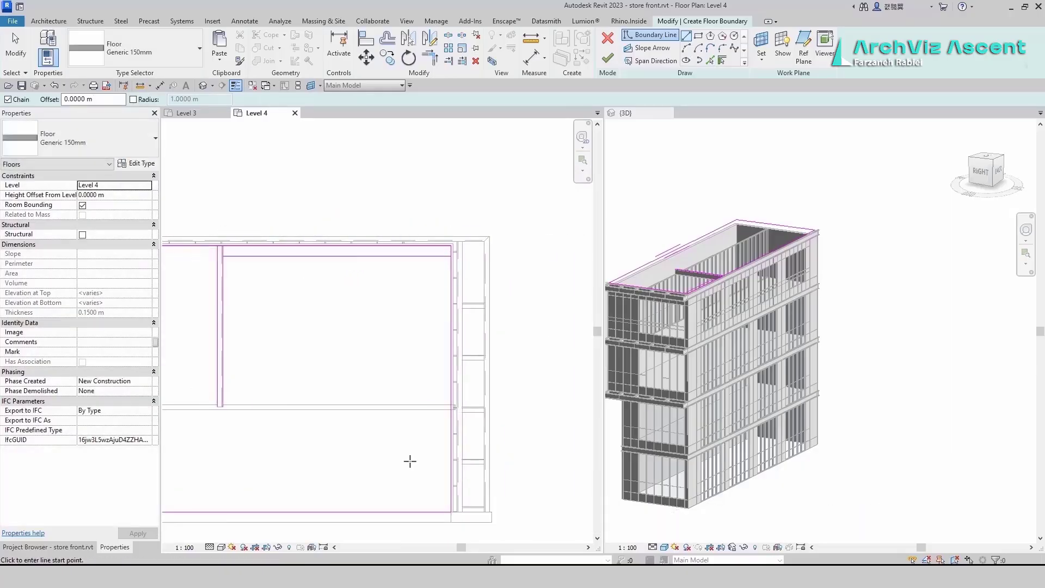
Pick a boundary line along the interior curtain wall and try to trim it against the neighbouring sketch lines.
click(710, 60)
click(358, 410)
middle_drag(294, 373, 659, 330)
click(466, 359)
click(436, 55)
middle_drag(460, 301, 165, 284)
click(438, 344)
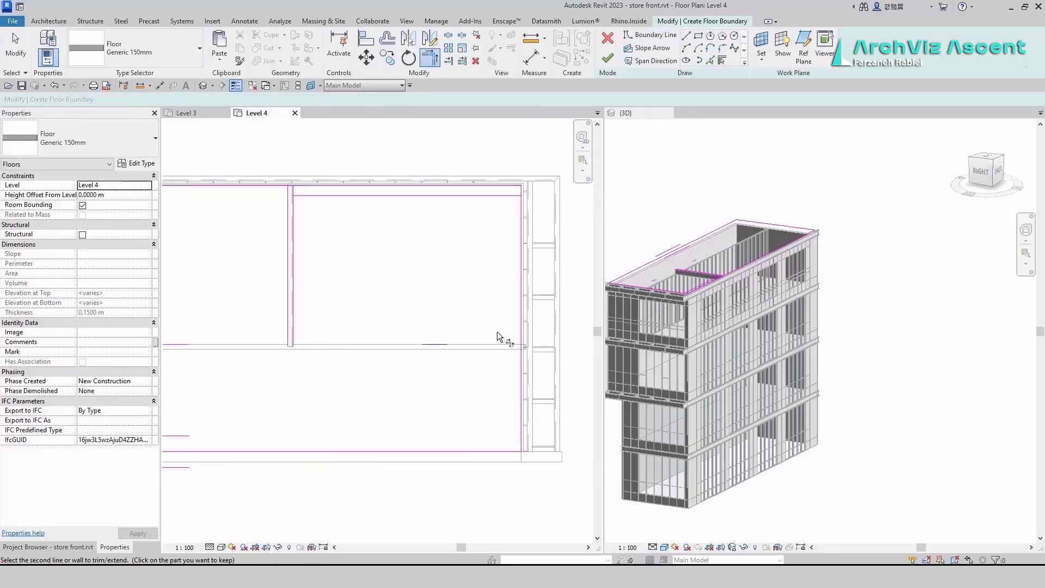
key(Escape)
Shorten the line near the glazed long facade to 4 m and draw a perpendicular line toward the interior curtain wall.
click(515, 196)
drag(521, 195, 465, 201)
click(684, 36)
click(505, 195)
click(502, 341)
key(Escape)
key(Escape)
scroll(244, 198, up, 3)
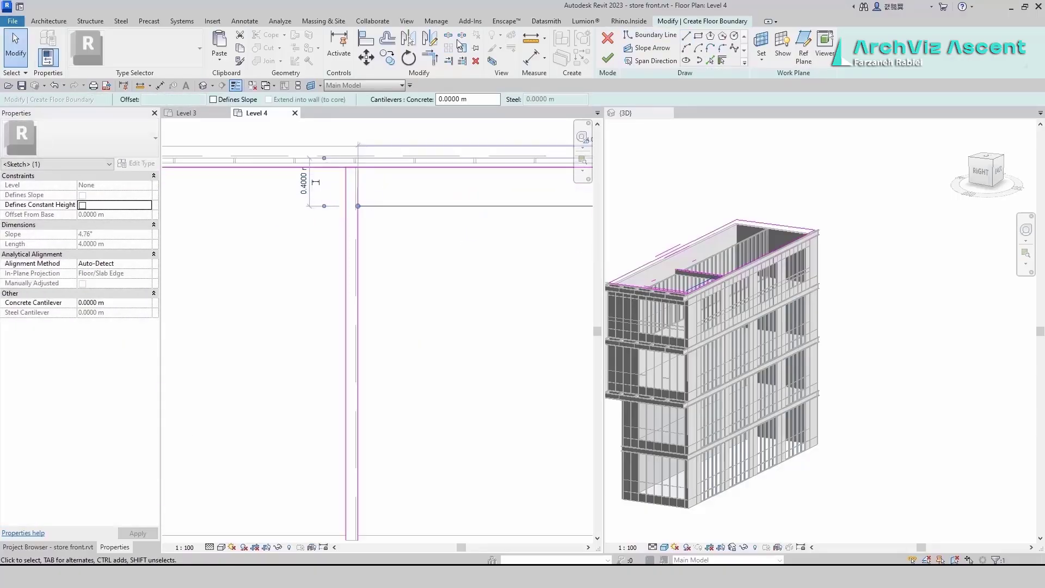
Trim the offset sketch lines into closed corners for the rectangular floor opening at the building's end.
click(430, 57)
scroll(354, 196, down, 3)
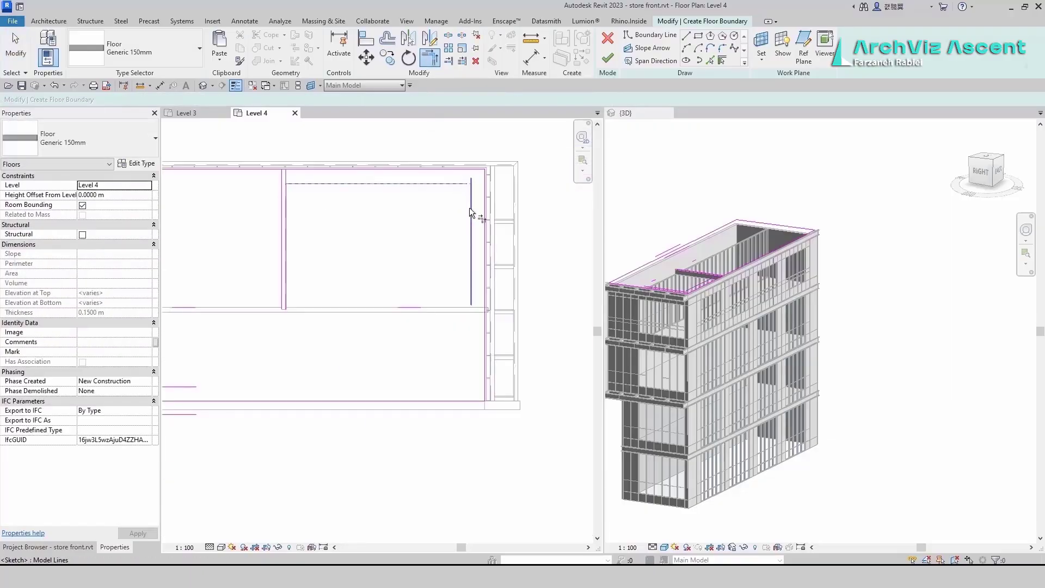
middle_drag(414, 308, 433, 303)
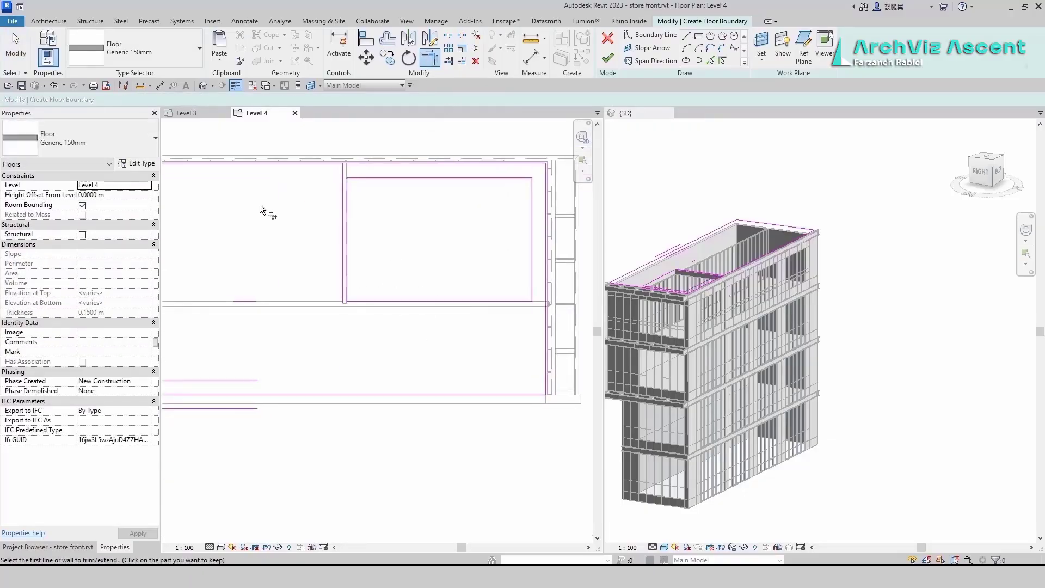
key(Escape)
Mirror a copy of the opening's three boundary lines to the other side of the cross beam, using the beam as axis.
mouse_move(356, 228)
middle_down()
mouse_move(392, 229)
mouse_move(336, 229)
middle_up()
mouse_move(515, 173)
mouse_down()
mouse_move(495, 248)
mouse_move(334, 308)
mouse_up()
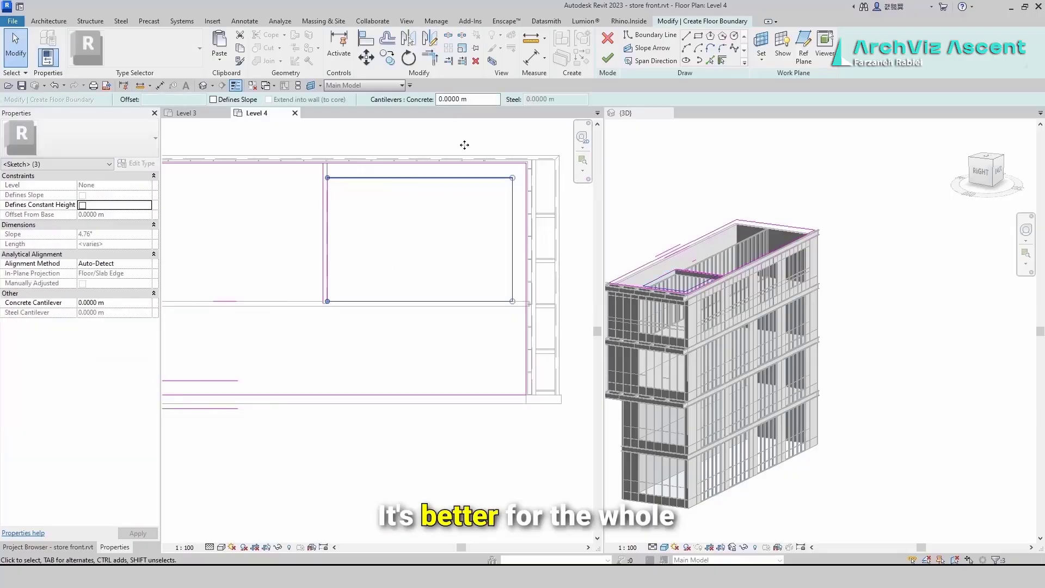
click(430, 44)
scroll(327, 174, up, 4)
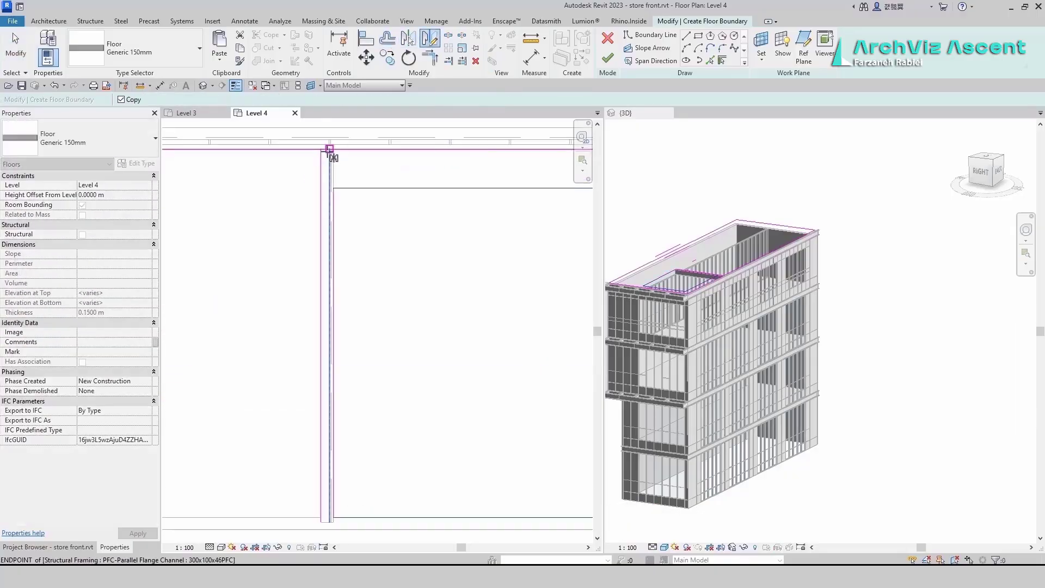
scroll(330, 194, down, 3)
scroll(334, 362, up, 4)
click(330, 350)
click(329, 245)
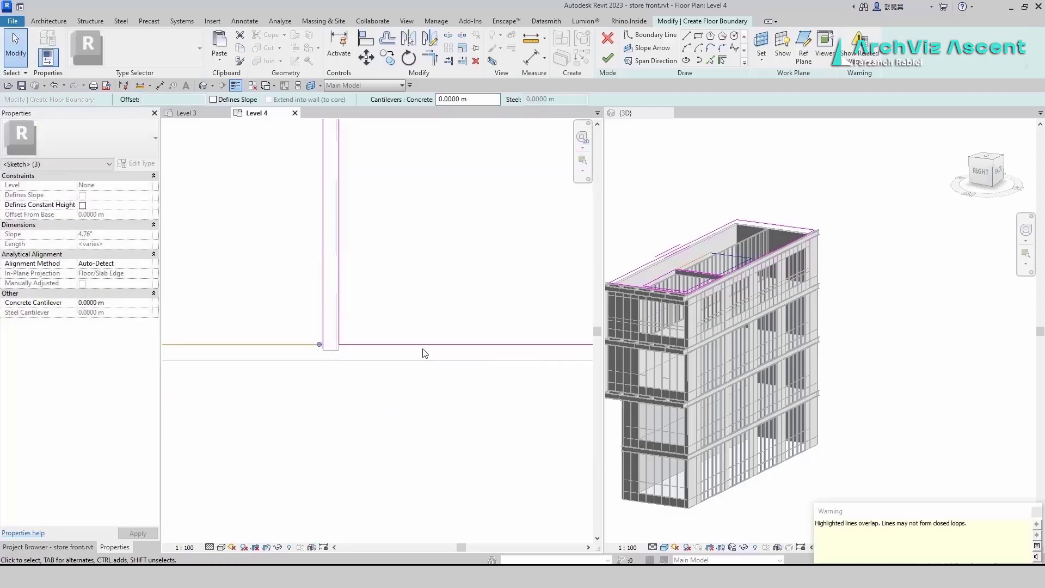
Trim the mirrored opening's two long edges against the boundary line along the cross beam.
click(423, 350)
scroll(423, 349, down, 5)
scroll(380, 346, up, 2)
scroll(475, 196, up, 2)
click(429, 58)
click(401, 248)
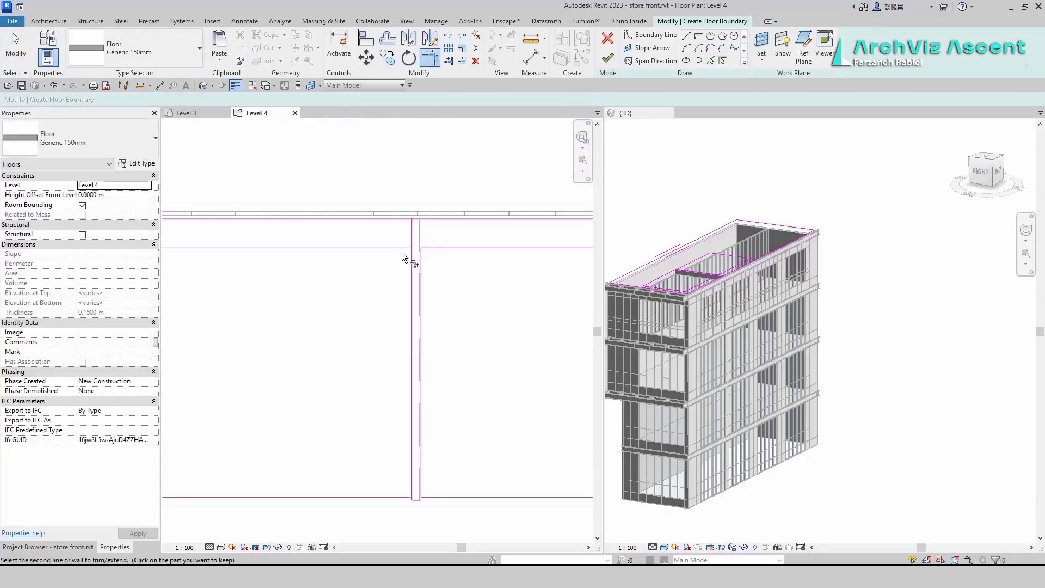
click(411, 263)
scroll(410, 265, down, 3)
scroll(385, 349, up, 3)
click(386, 358)
click(982, 549)
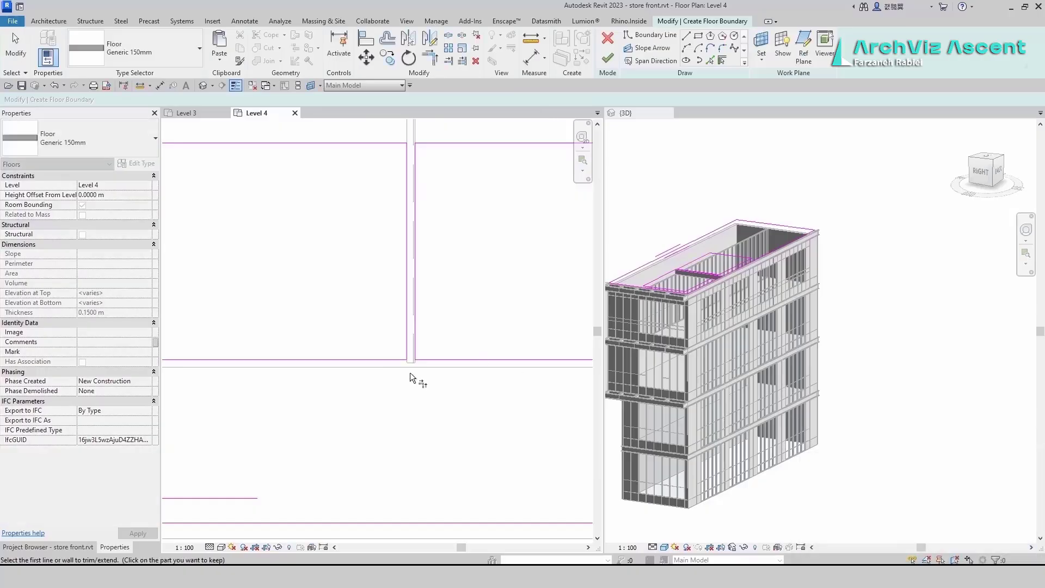
Delete the overlapping sketch line along the mirrored opening's inner long edge.
key(Escape)
scroll(410, 375, down, 5)
scroll(285, 369, up, 4)
click(285, 367)
key(Delete)
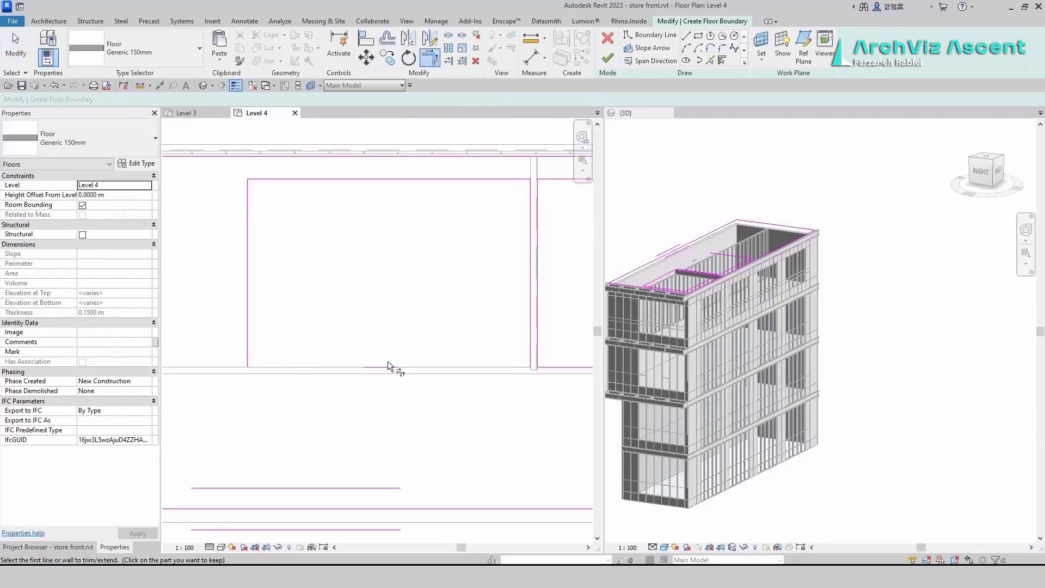
Move the mirrored opening's inner long edge inward and align the neighbouring opening's inner edge with it.
scroll(415, 337, down, 2)
click(416, 326)
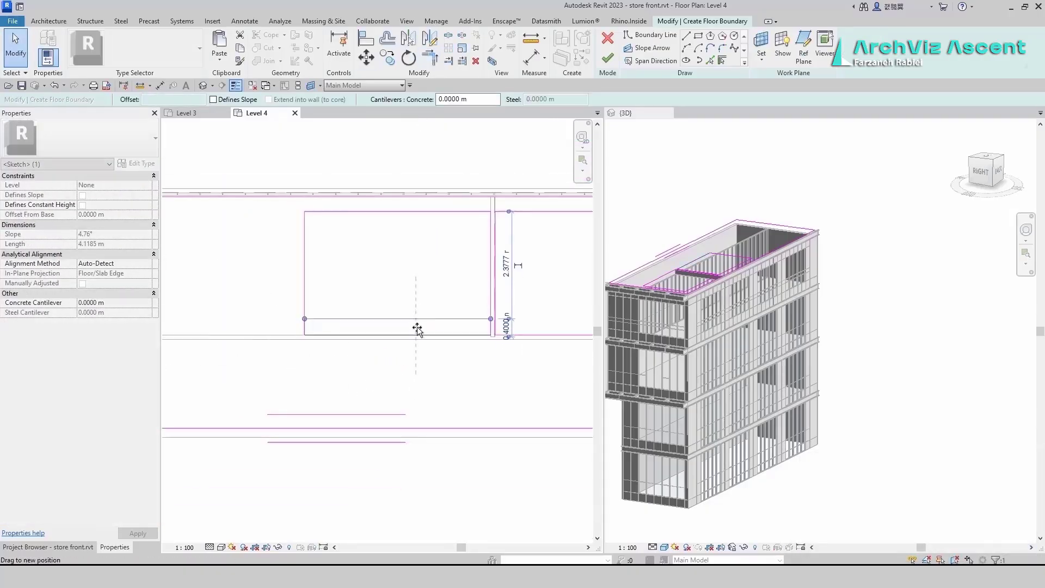
key(Escape)
key(a)
key(l)
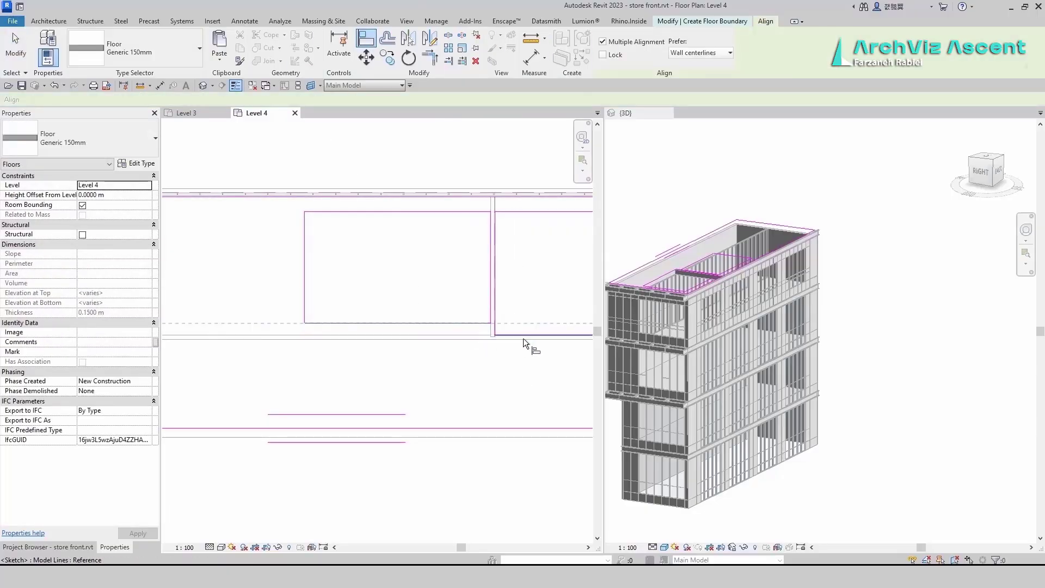
Finish the Level 4 floor boundary without attaching the walls to the floor's bottom.
click(702, 22)
click(609, 56)
click(603, 294)
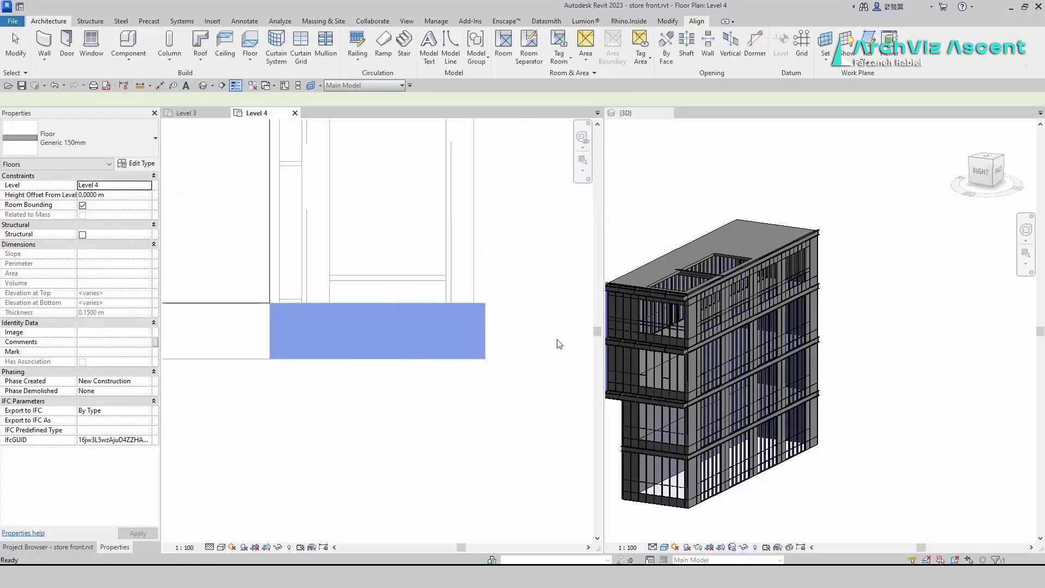
click(525, 485)
Show the 3D view on its own and change its visual style to Realistic.
scroll(691, 278, up, 3)
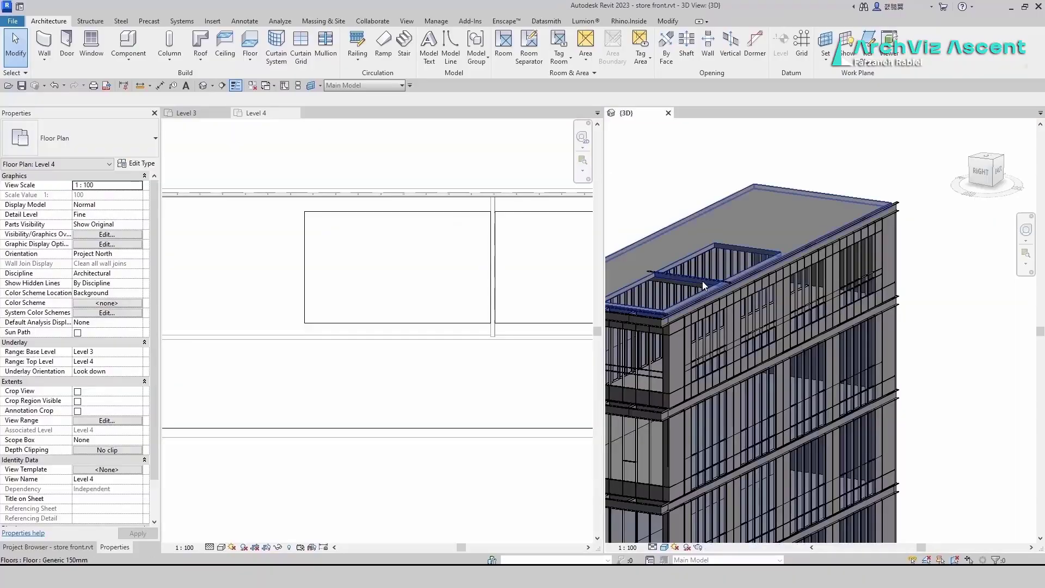
click(702, 281)
click(503, 256)
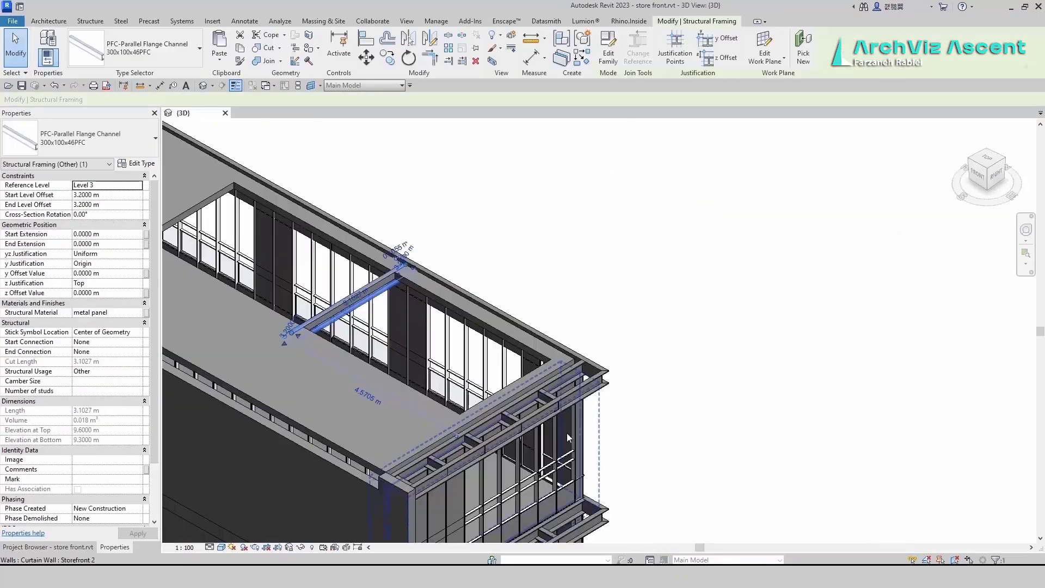
click(221, 548)
click(245, 535)
click(480, 222)
Reopen the Level 4 floor's boundary and delete the sketch line beside the cross beam that separates the two openings.
scroll(322, 305, up, 1)
middle_drag(322, 305, 427, 279)
scroll(435, 296, up, 2)
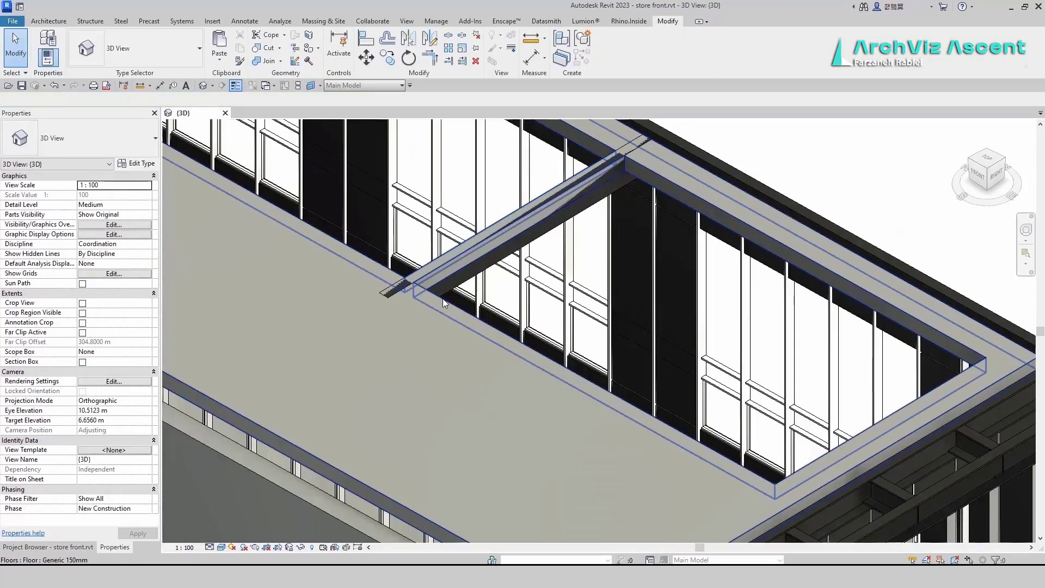
double_click(442, 298)
click(458, 257)
key(Delete)
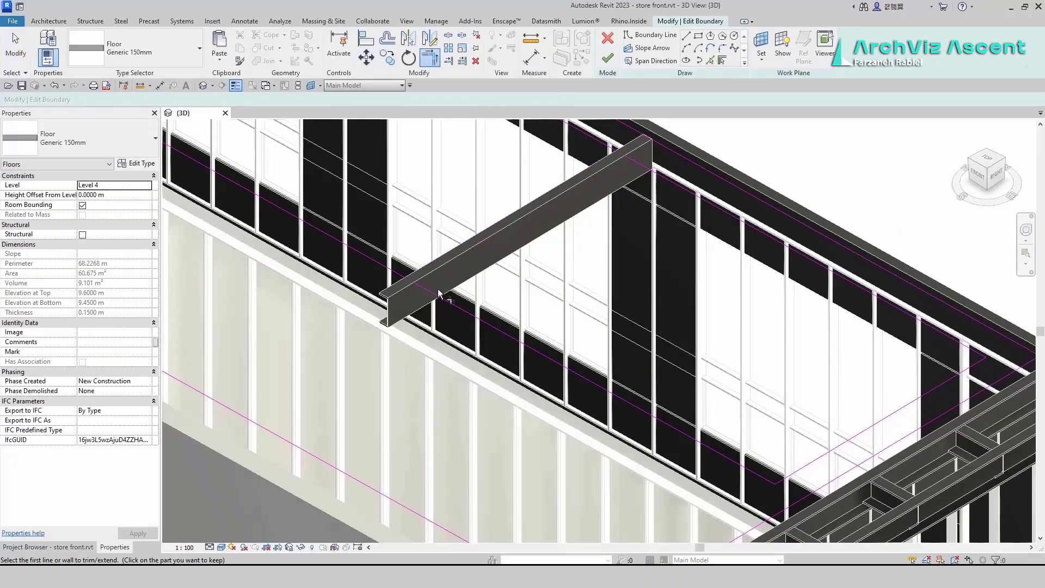
Lengthen the floor opening by moving its short end edge toward the far end of the building.
scroll(595, 145, down, 4)
middle_drag(489, 130, 599, 347)
key(Escape)
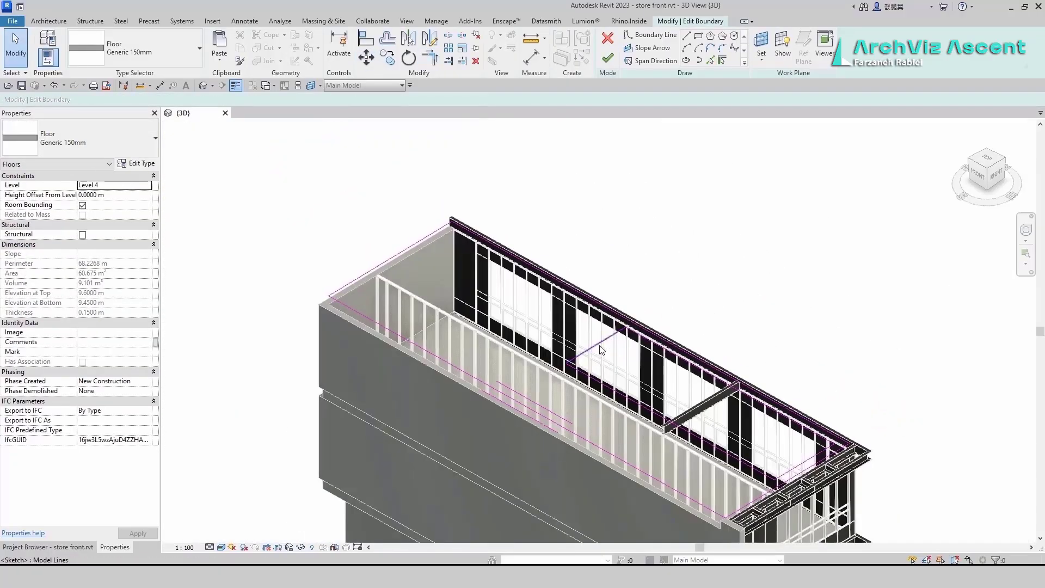
mouse_move(601, 345)
mouse_down()
mouse_move(453, 260)
mouse_move(465, 265)
mouse_up()
click(536, 164)
Finish the edited floor boundary, leaving the walls unattached to the floor's bottom.
click(608, 58)
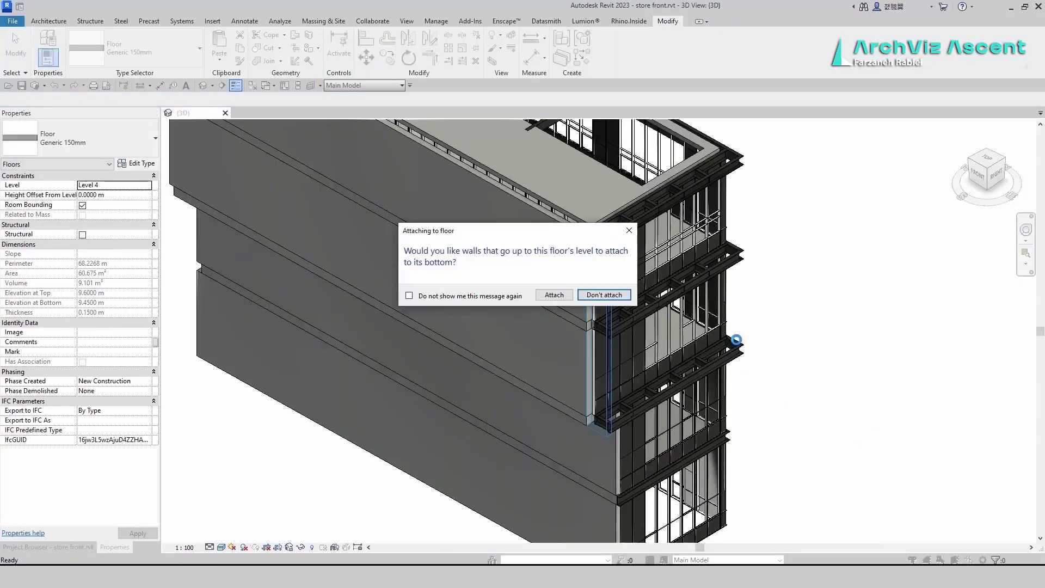
click(605, 296)
double_click(629, 377)
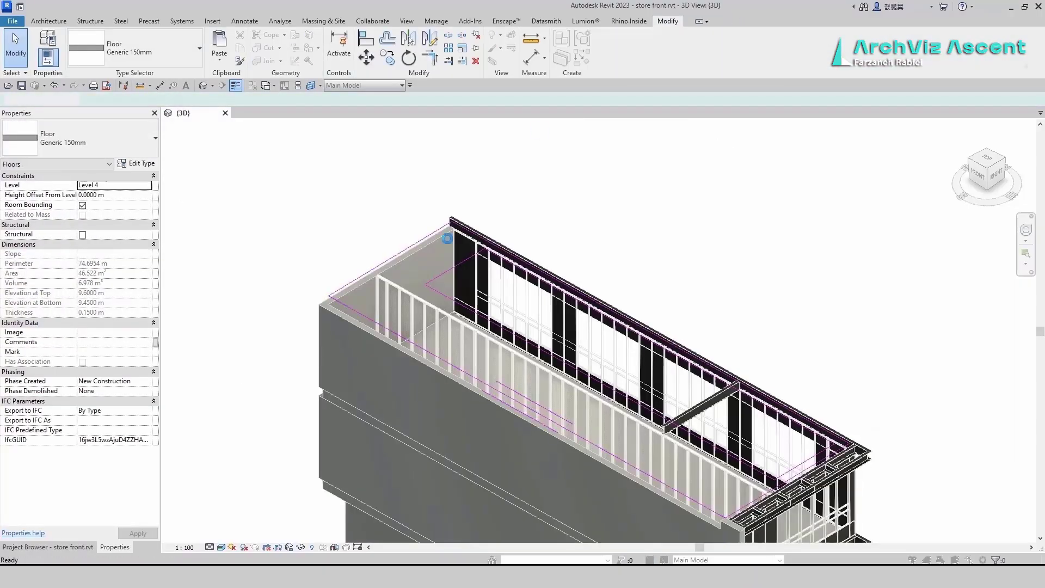
click(604, 295)
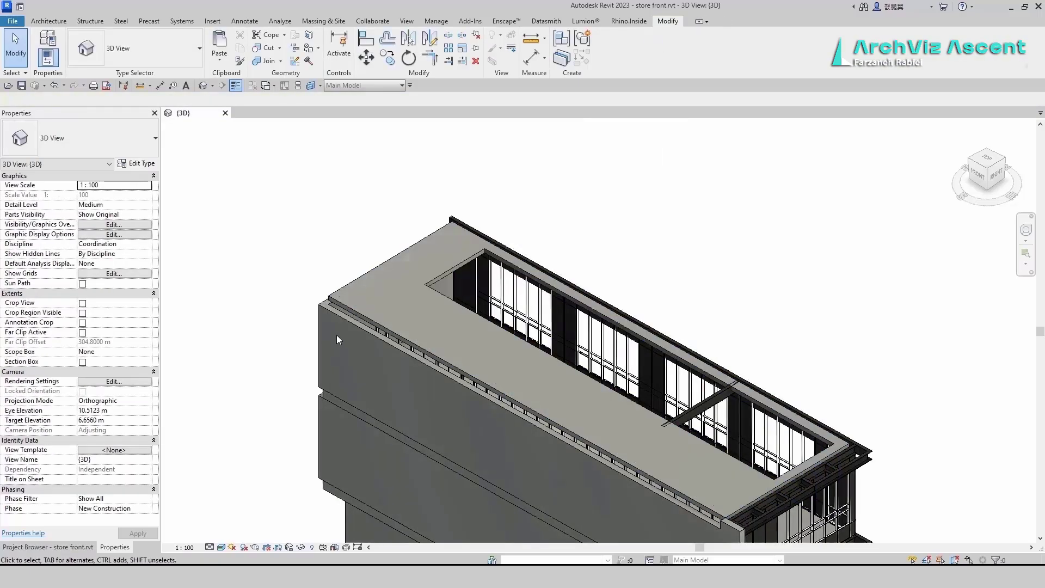
Adjust the top offsets of the top storey's Generic - 200mm walls on the long side and the short end.
click(323, 300)
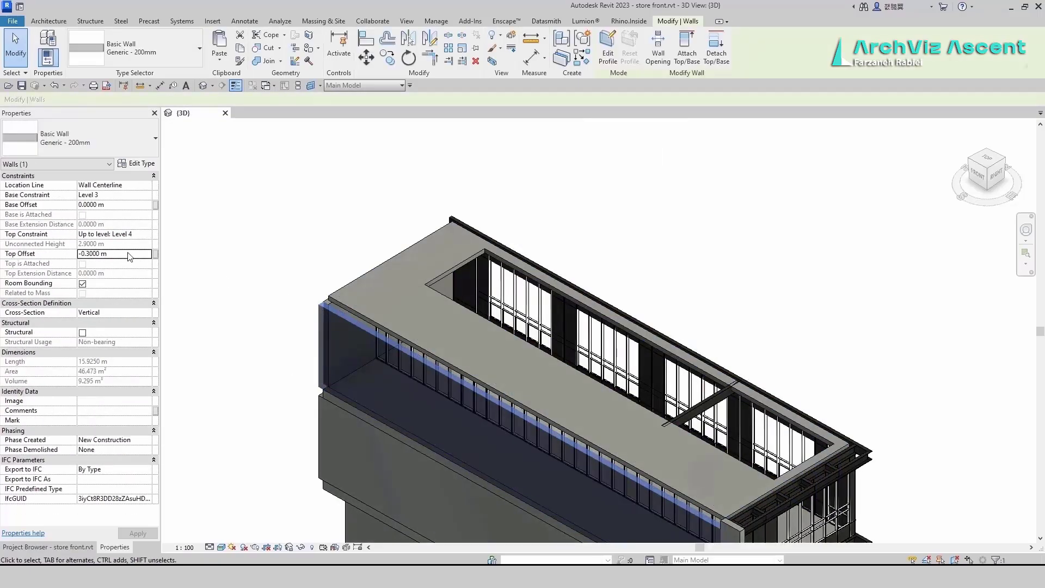
key(Return)
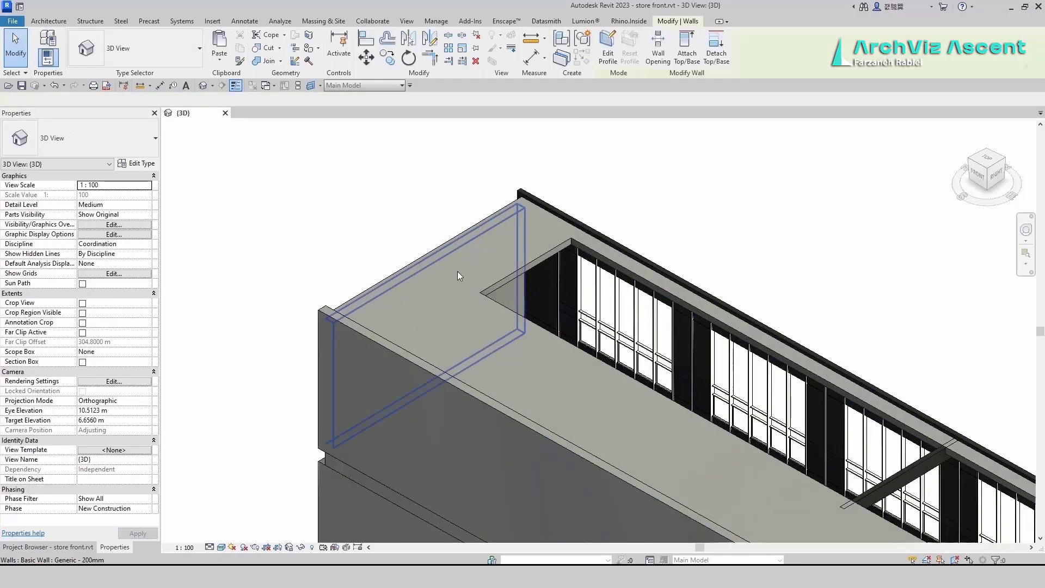
click(458, 271)
click(109, 254)
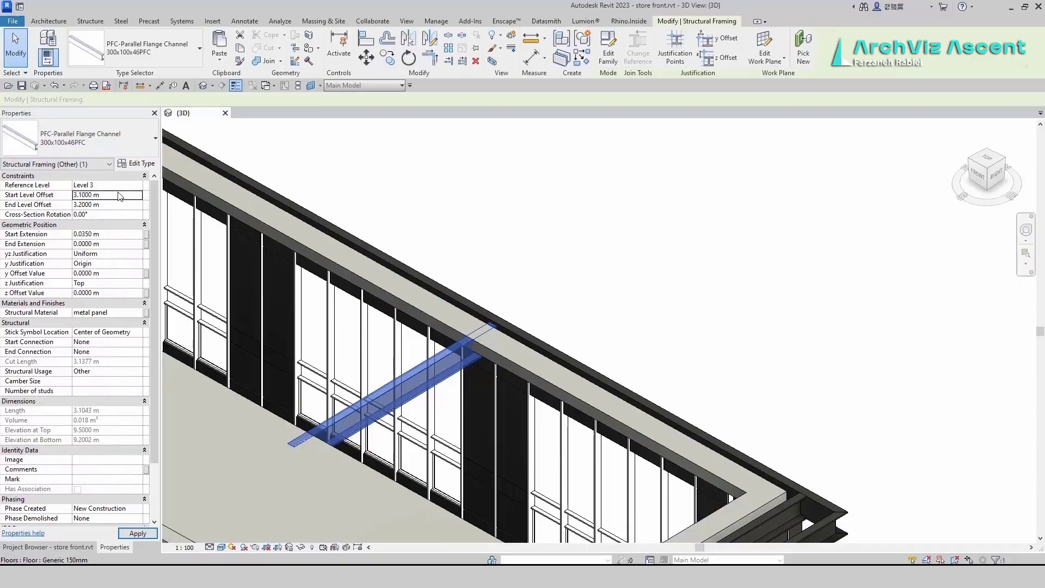
Set the cross beam's start and end level offsets to 2.9 m to bring it under the floor.
text(3.1)
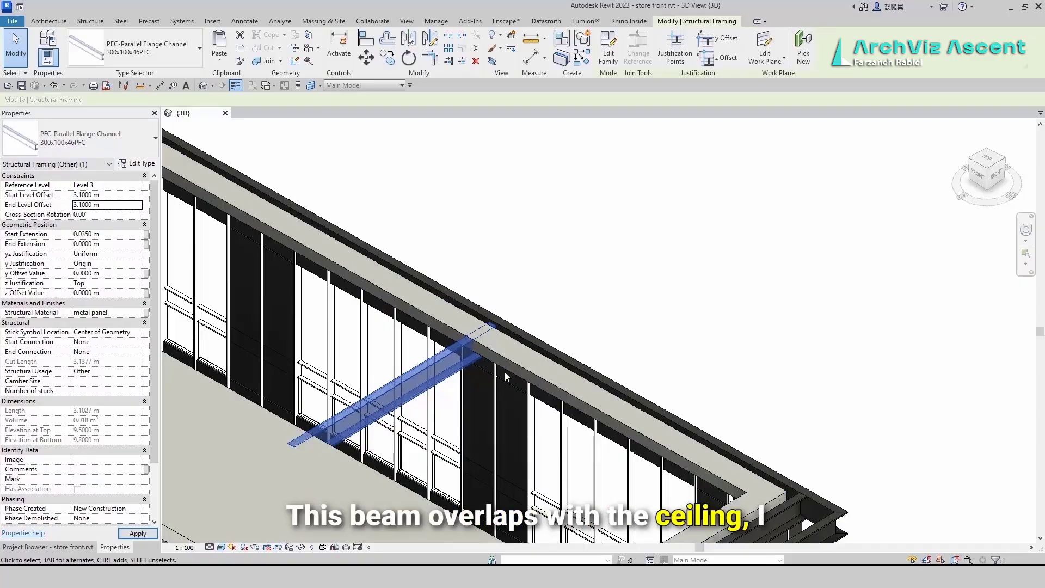
click(109, 195)
text(2.9)
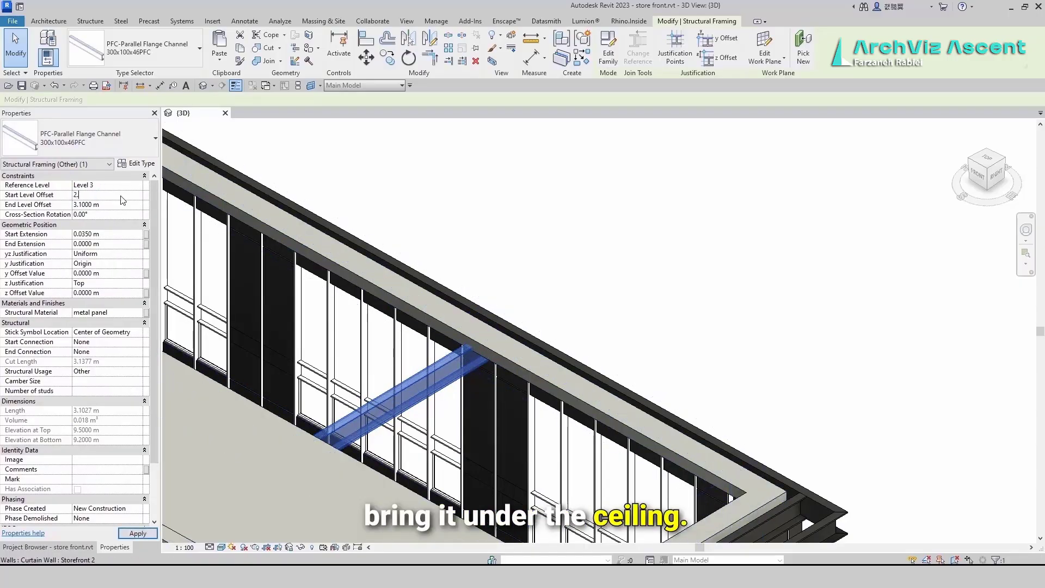
key(Tab)
text(3)
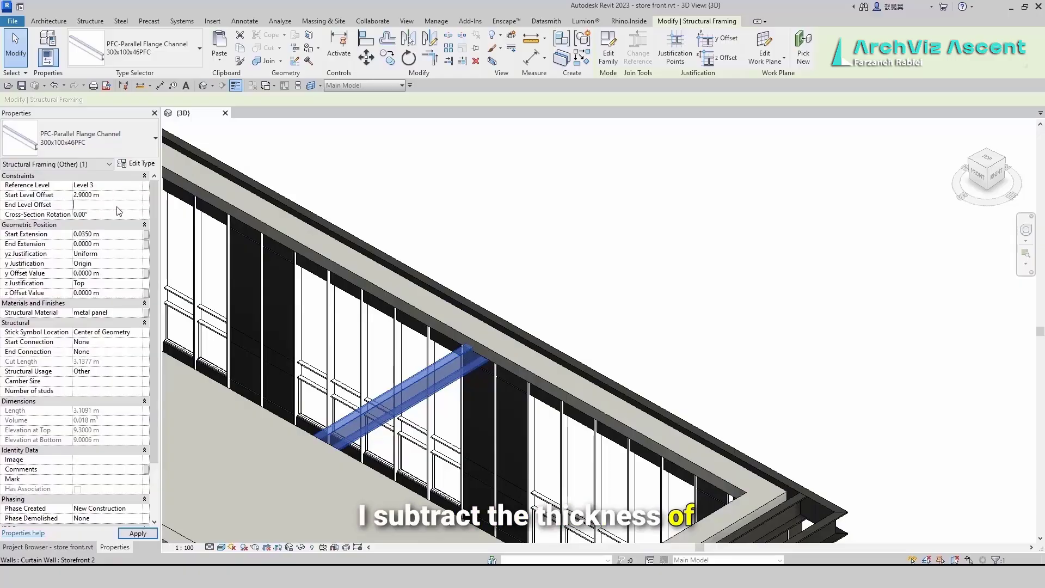
key(BackSpace)
text(2.9)
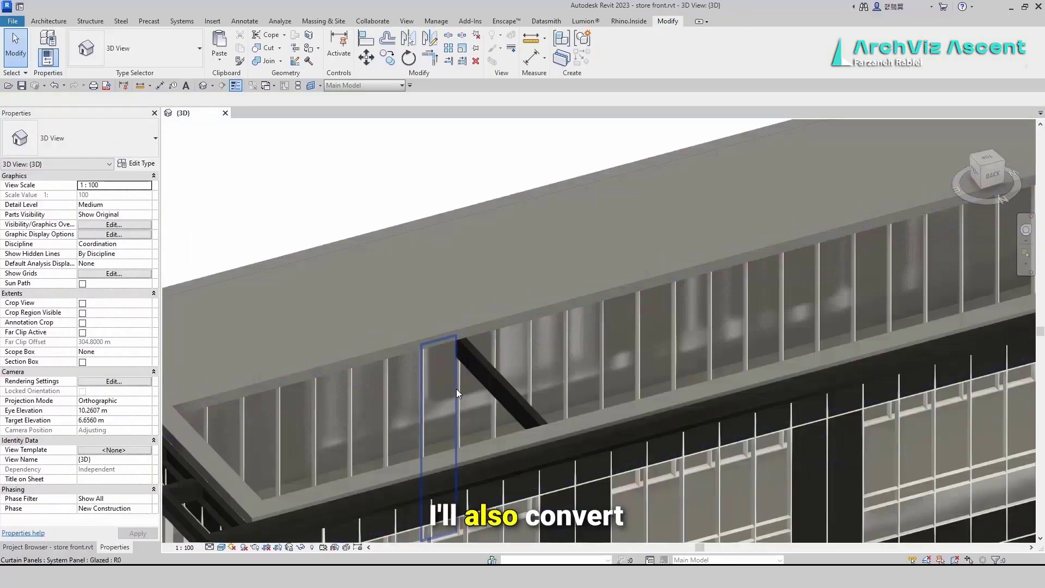
Change the glazed curtain panels at the cross beam's inner end to the Solid system panel type.
click(457, 389)
ctrl+click(490, 343)
click(155, 138)
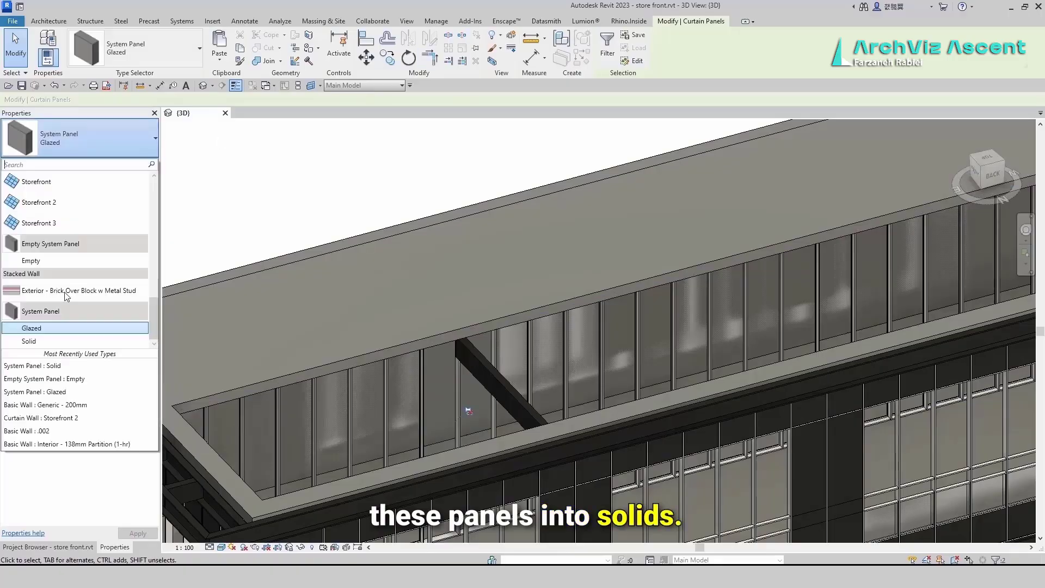
click(32, 341)
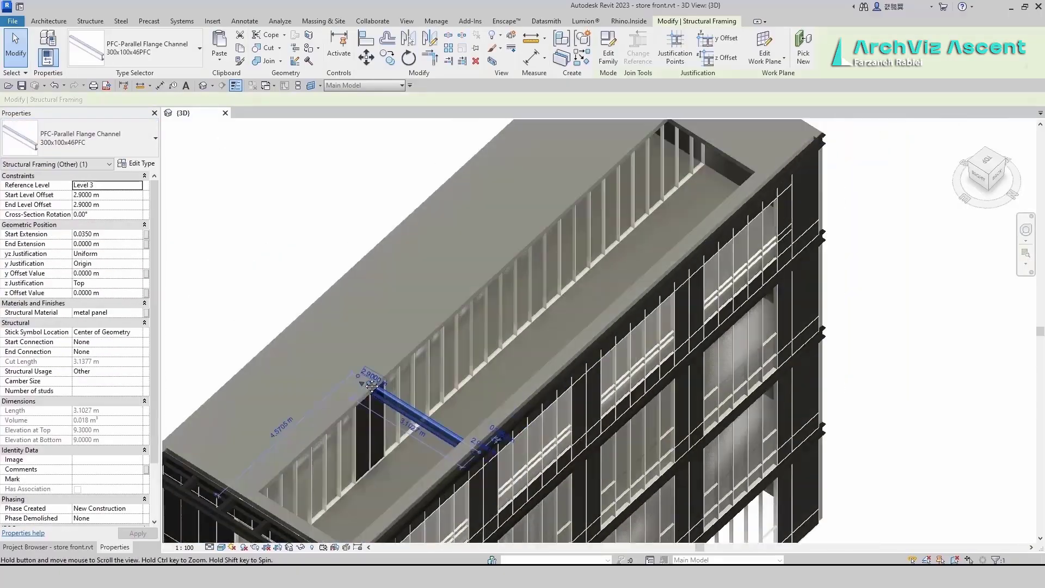
Copy the cross beam twice along the floor opening toward the far end of the building, working in top view.
middle_drag(371, 386, 366, 402)
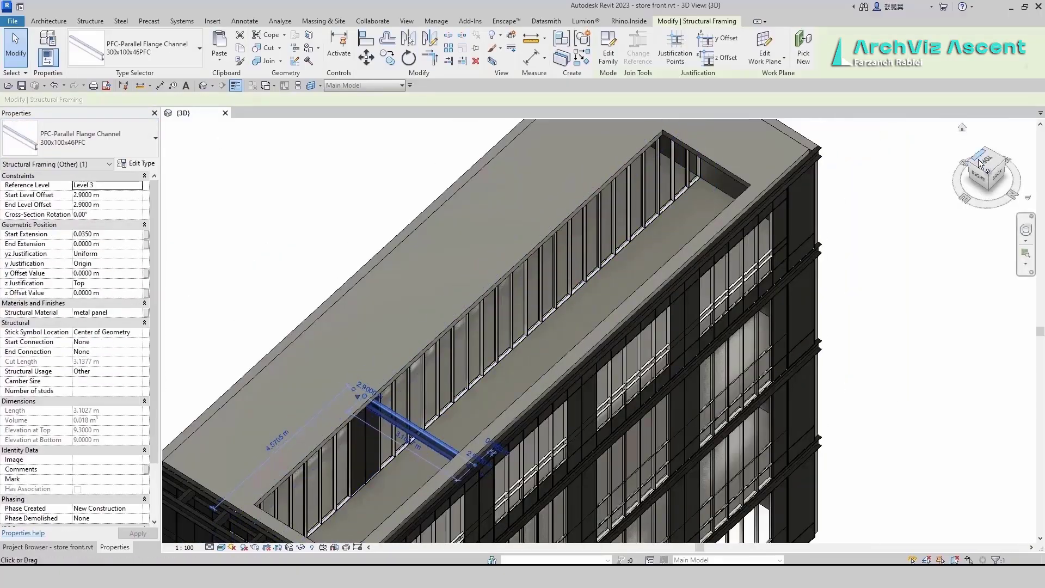
click(987, 159)
scroll(539, 179, down, 6)
middle_drag(534, 198, 506, 321)
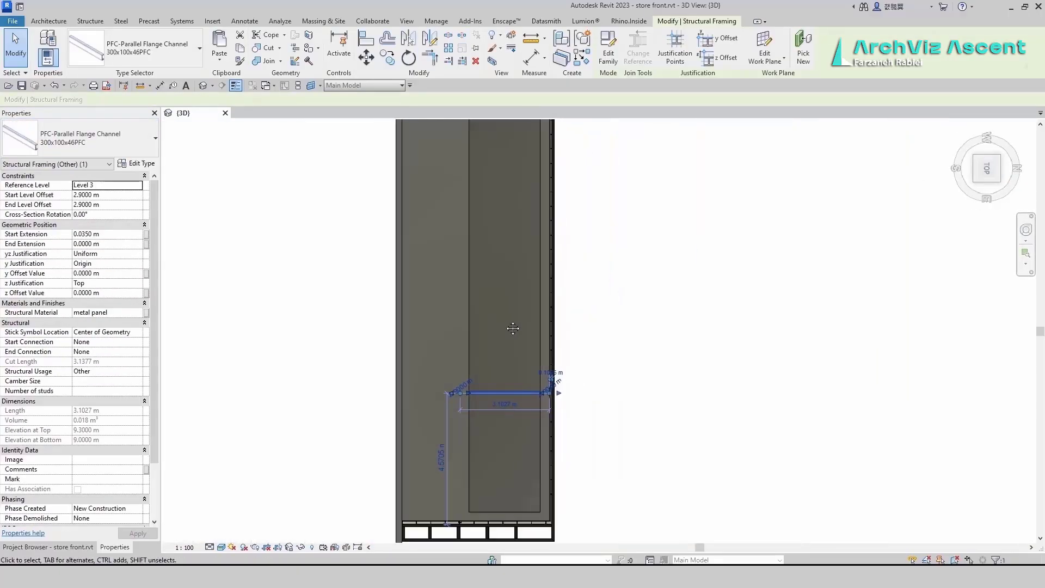
click(387, 57)
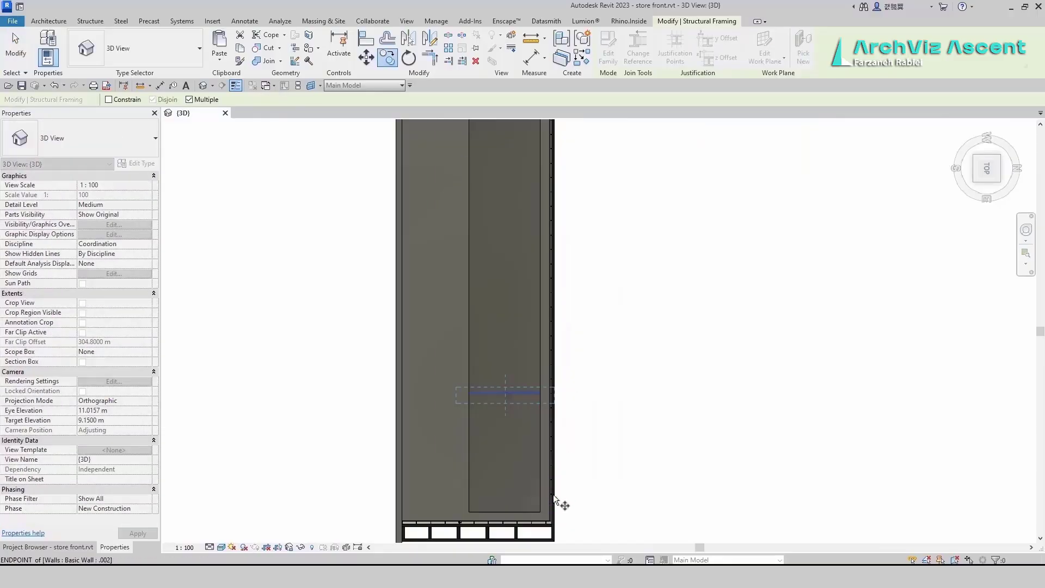
click(554, 393)
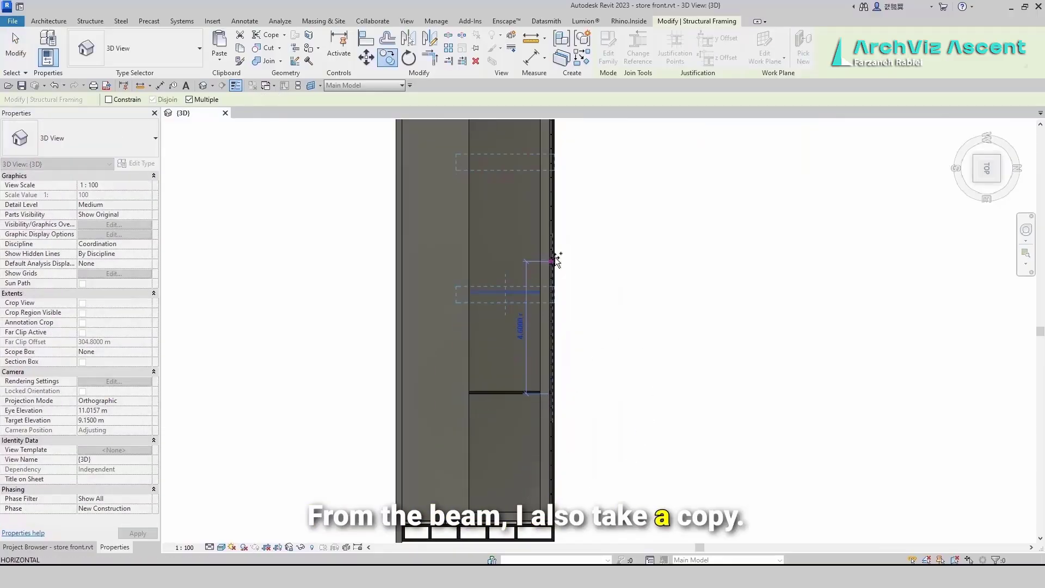
click(552, 293)
middle_drag(549, 186, 539, 343)
click(542, 348)
key(Escape)
key(Escape)
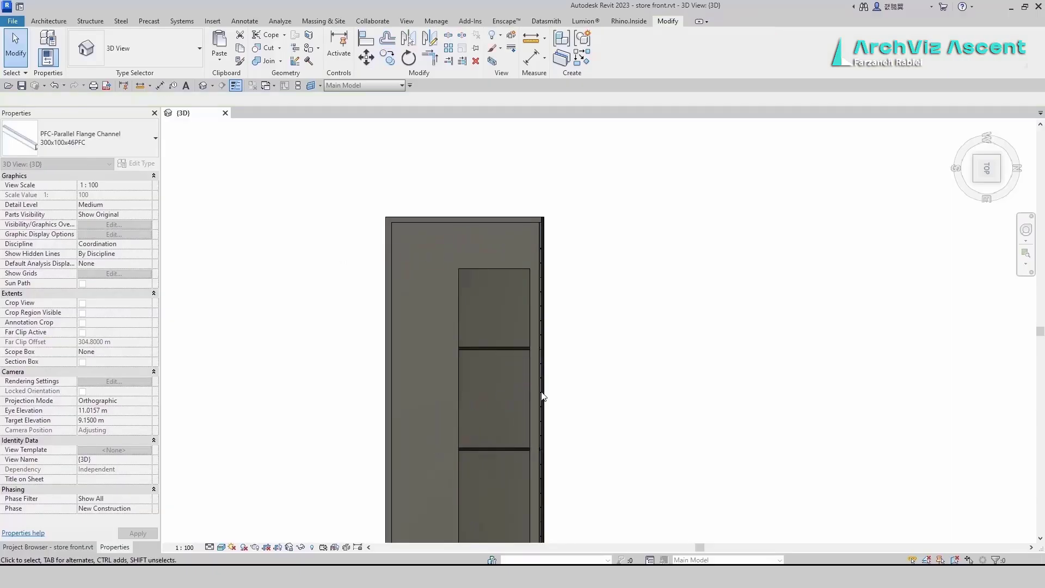
Change the two glazed curtain panels at the middle cross beam's inner end to the Solid system panel type.
scroll(542, 393, down, 3)
shift+drag(566, 414, 541, 390)
shift+middle_drag(541, 390, 519, 375)
scroll(514, 437, up, 2)
shift+middle_drag(577, 436, 547, 425)
scroll(551, 422, up, 4)
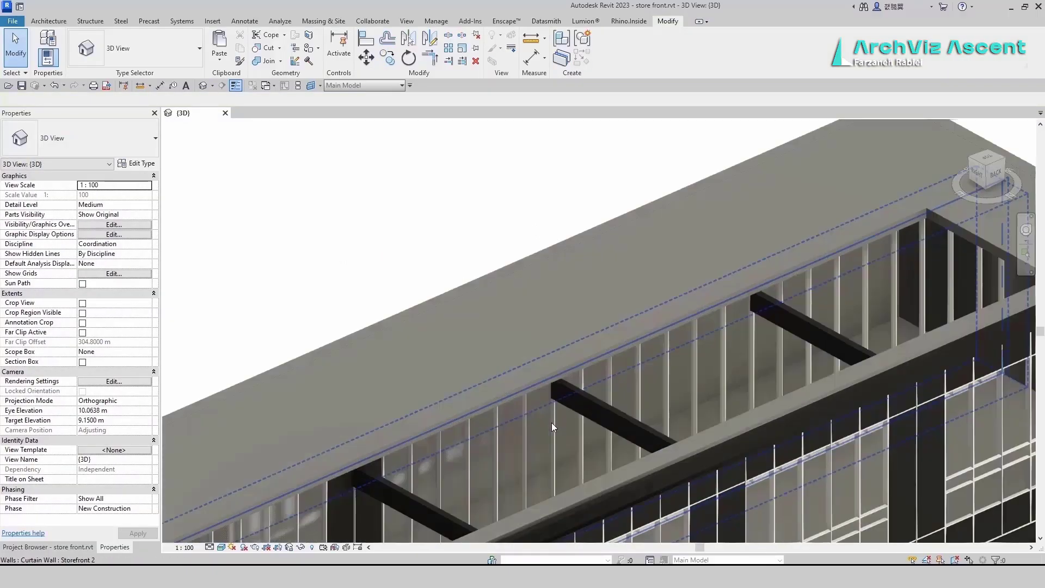
click(547, 420)
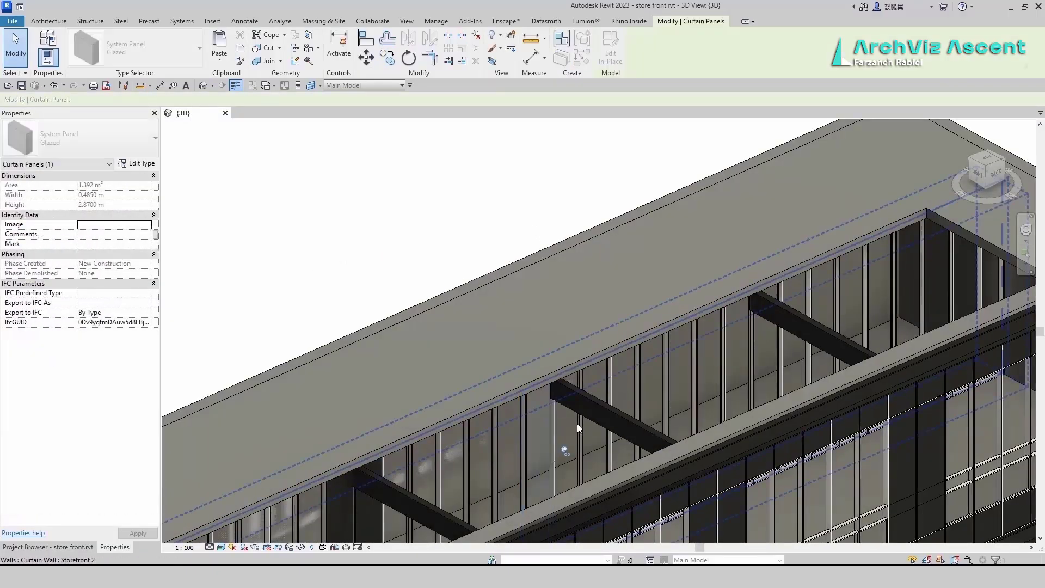
ctrl+click(577, 423)
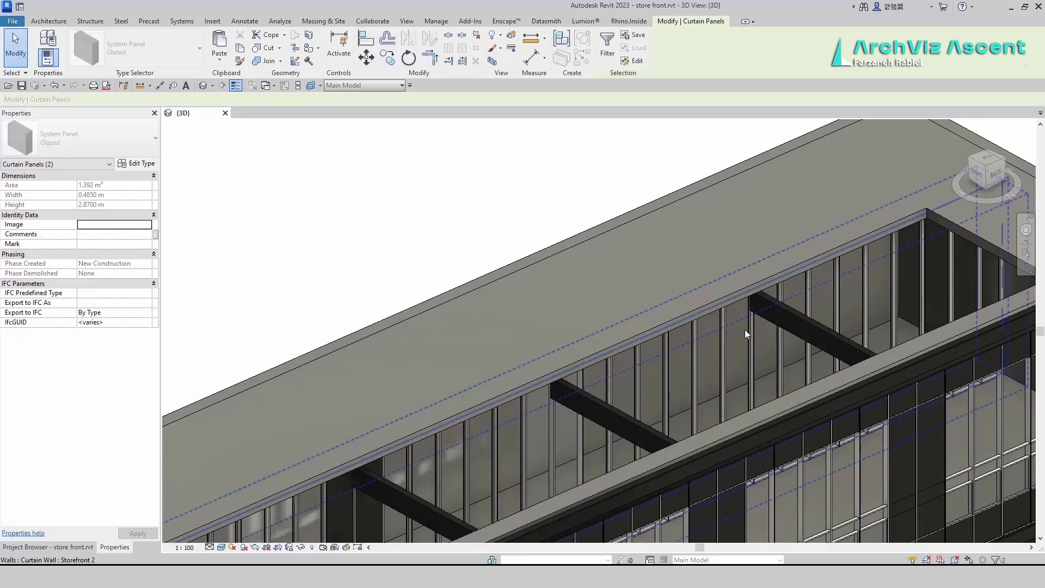
scroll(745, 326, up, 4)
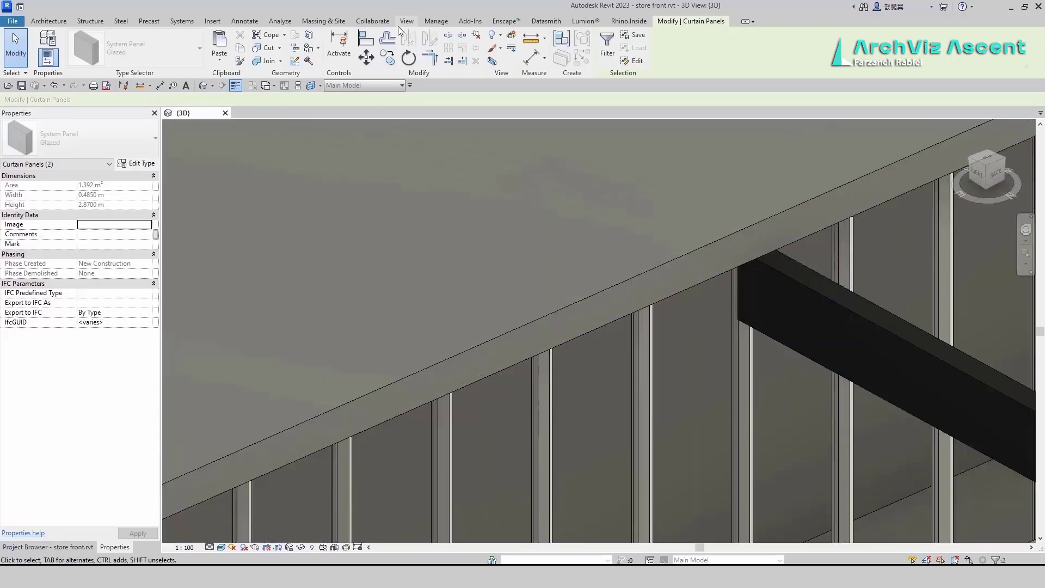
click(81, 137)
click(42, 342)
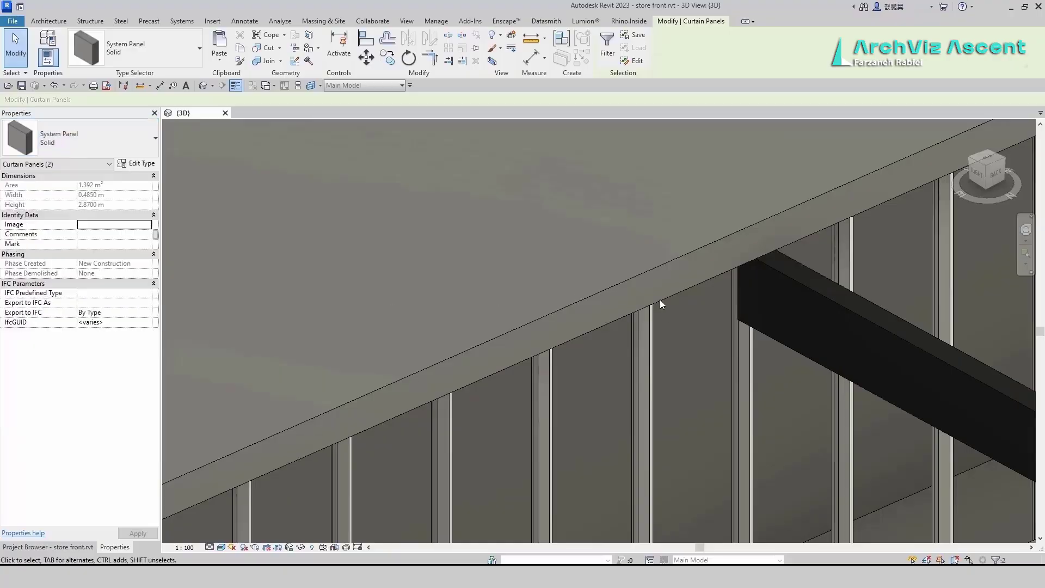
Change the two glazed curtain panels behind the remaining copied cross beam to the Solid system panel type.
shift+middle_drag(660, 299, 504, 423)
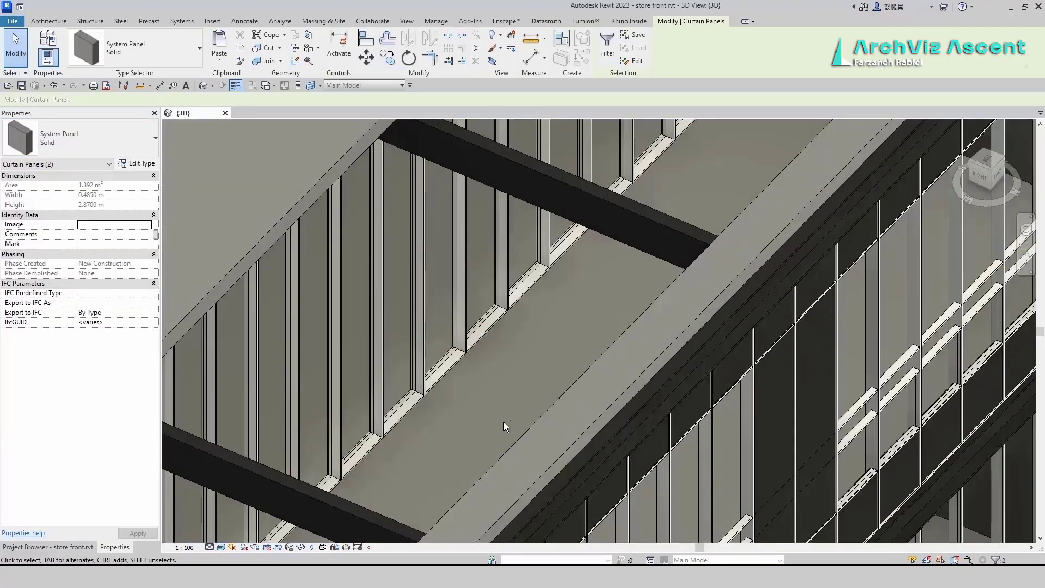
key(Tab)
key(Tab)
click(459, 345)
ctrl+click(498, 303)
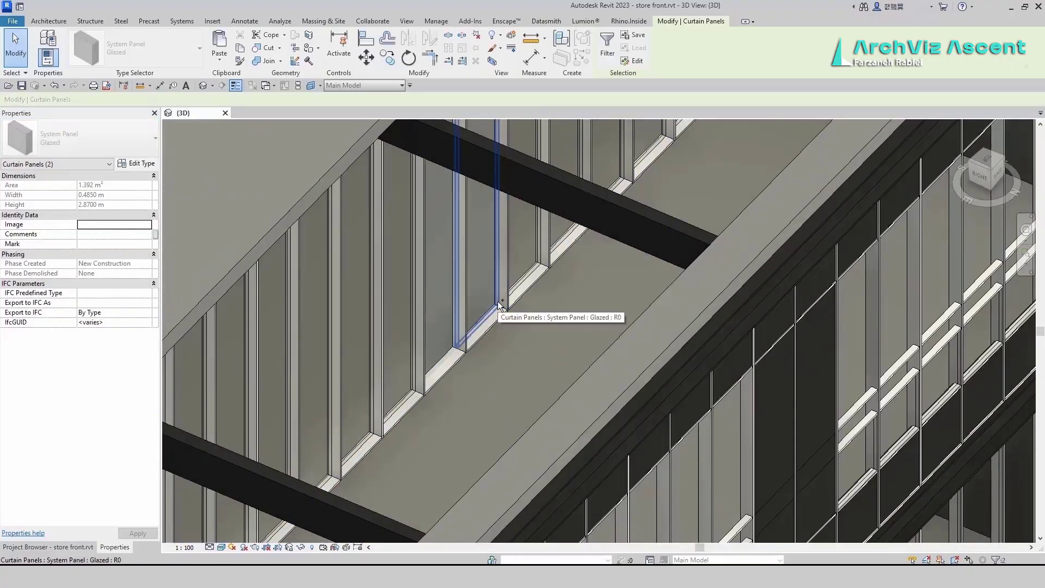
click(123, 139)
click(75, 339)
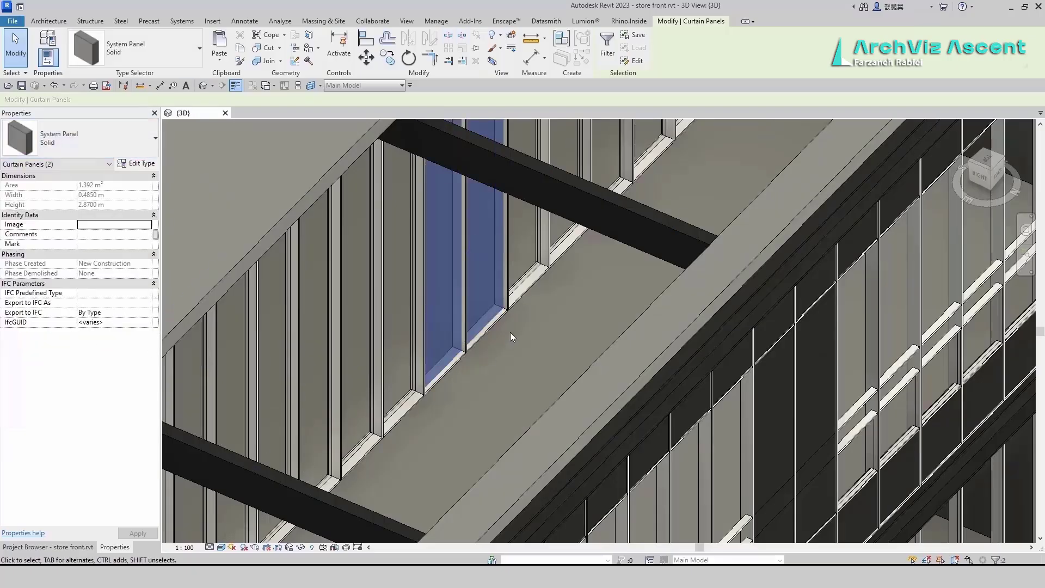
scroll(511, 330, down, 5)
click(736, 365)
Copy the outermost short channel crosspieces of the three ledge frames on the short facade toward the building corner, working in top view.
shift+middle_drag(664, 439, 329, 422)
middle_drag(247, 338, 355, 197)
scroll(355, 196, up, 1)
scroll(338, 403, up, 2)
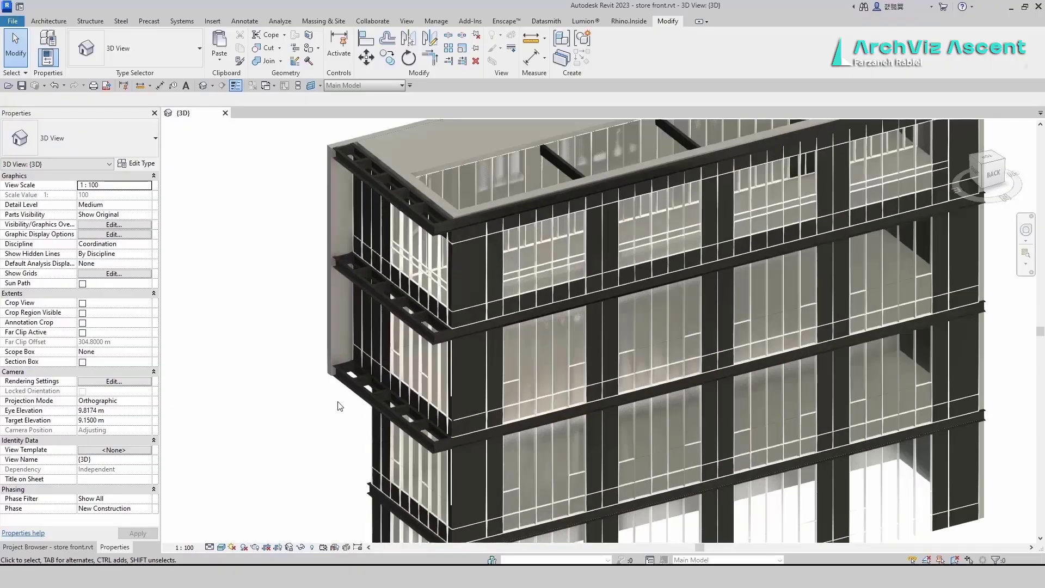
scroll(466, 287, up, 2)
click(391, 170)
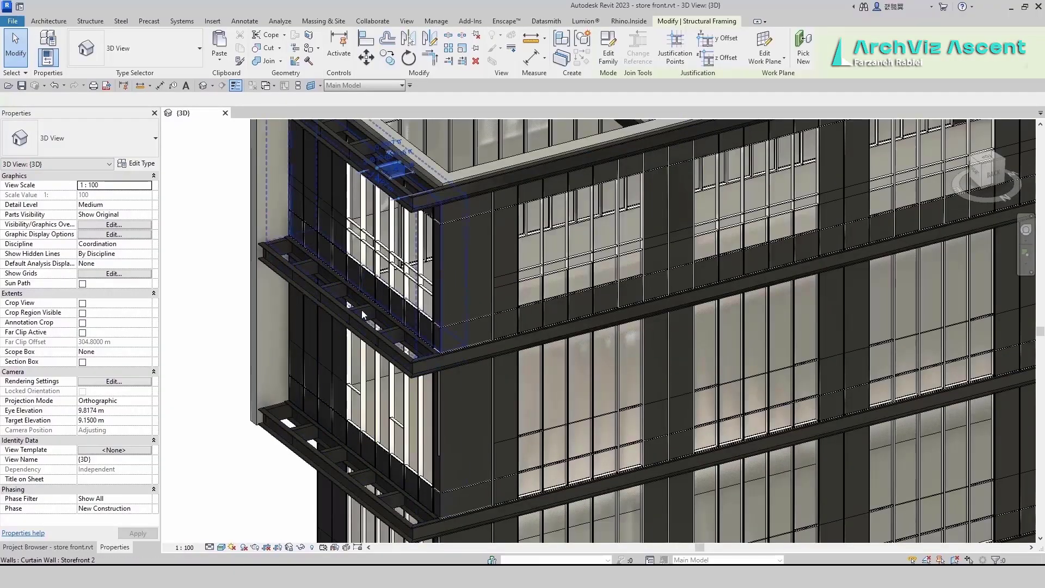
ctrl+click(390, 333)
ctrl+click(391, 498)
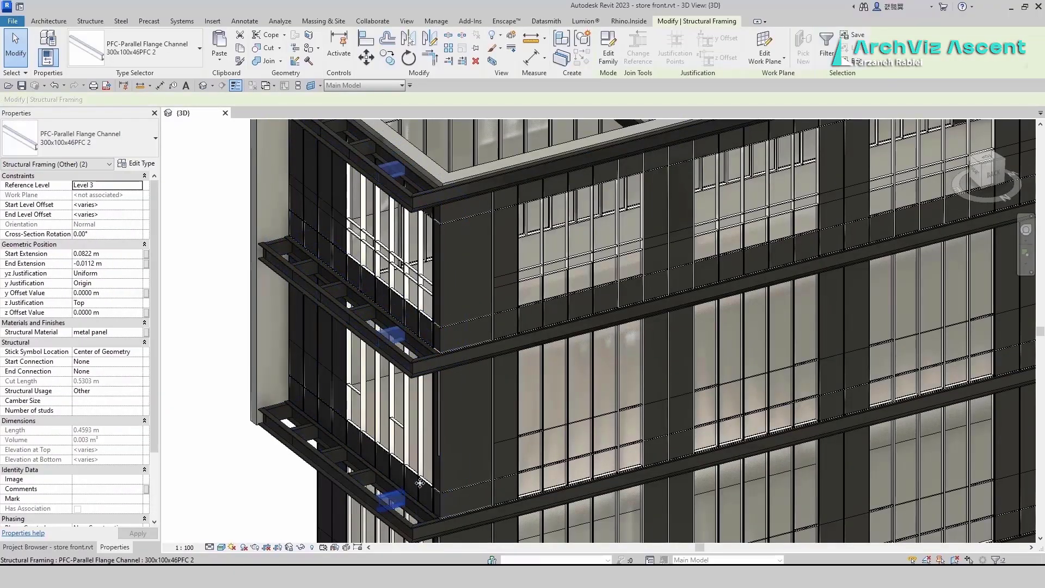
click(985, 161)
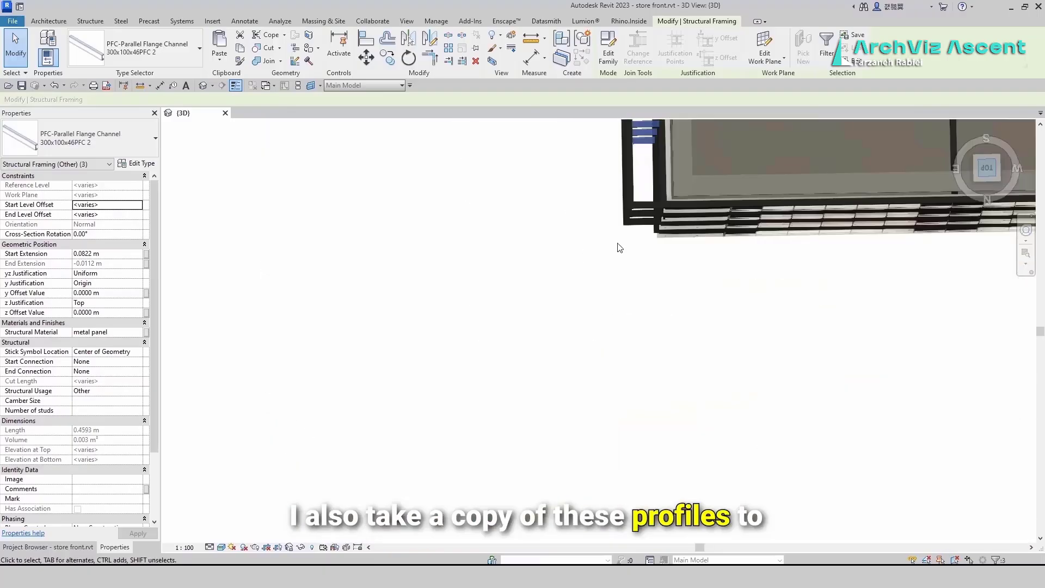
scroll(456, 272, up, 4)
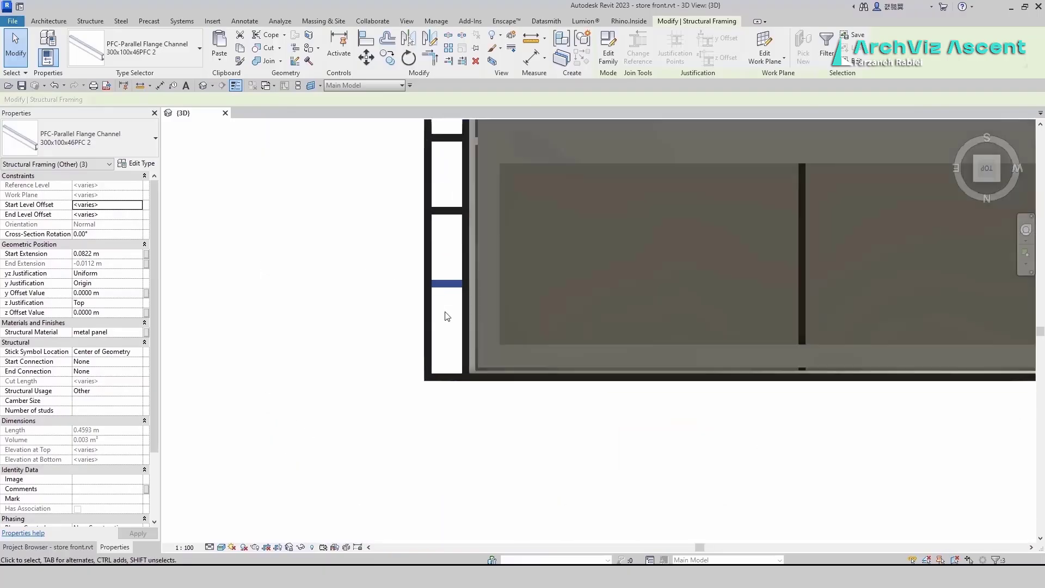
key(c)
key(c)
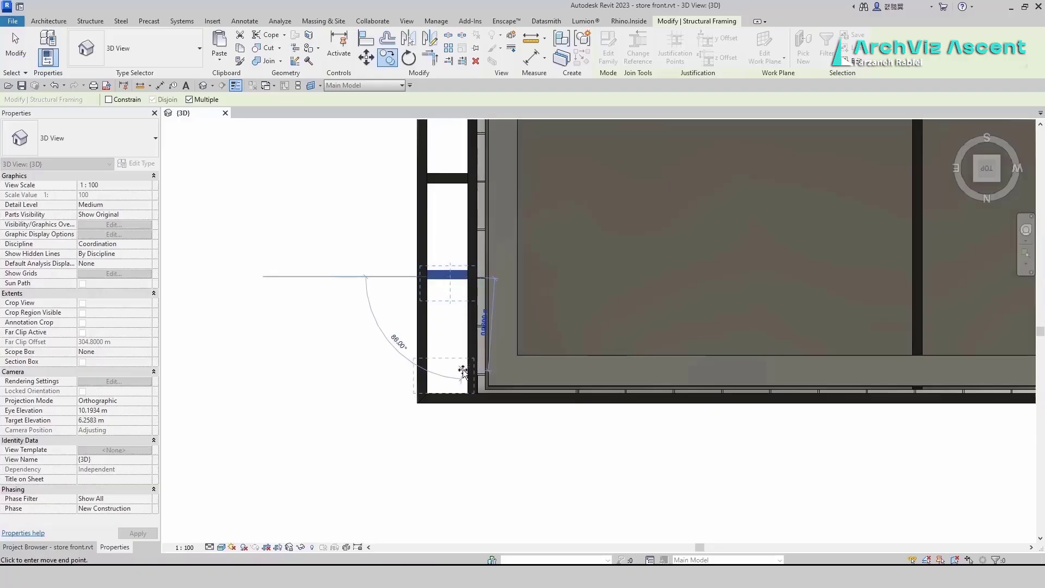
click(467, 375)
key(Escape)
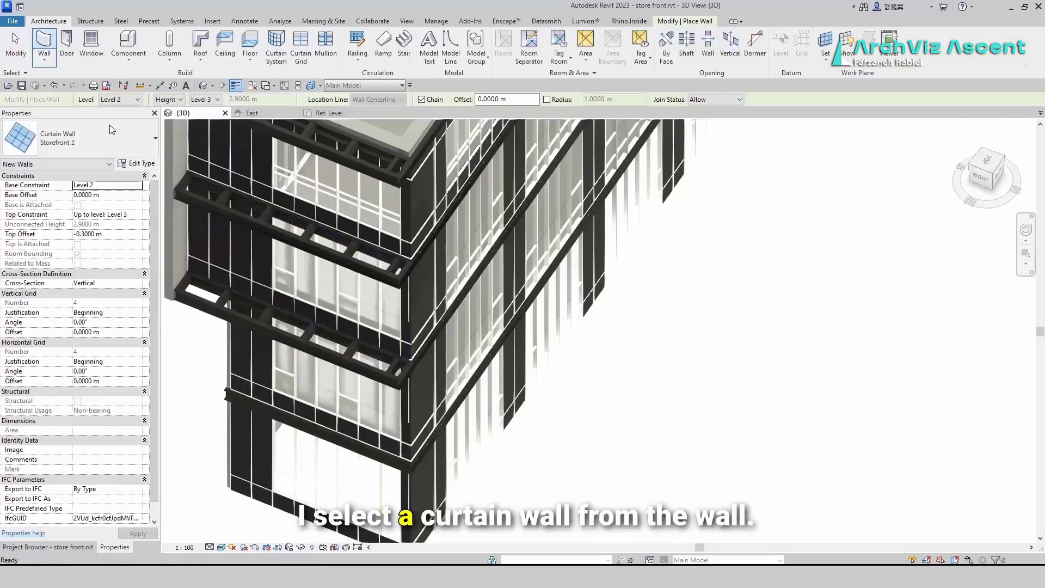
Start a new wall with the plain Curtain Wall type instead of Storefront 2.
key(Escape)
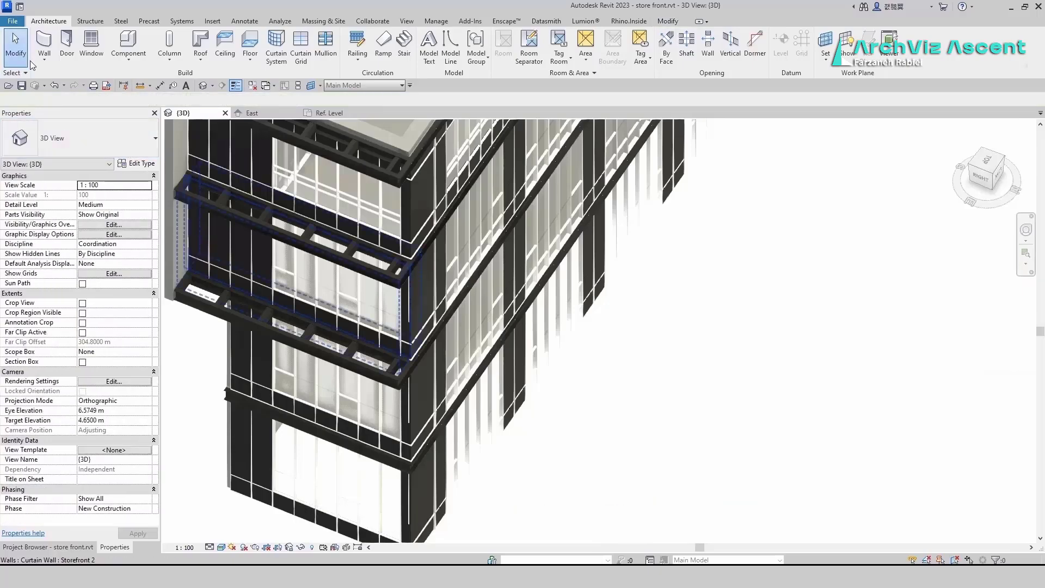
key(w)
key(a)
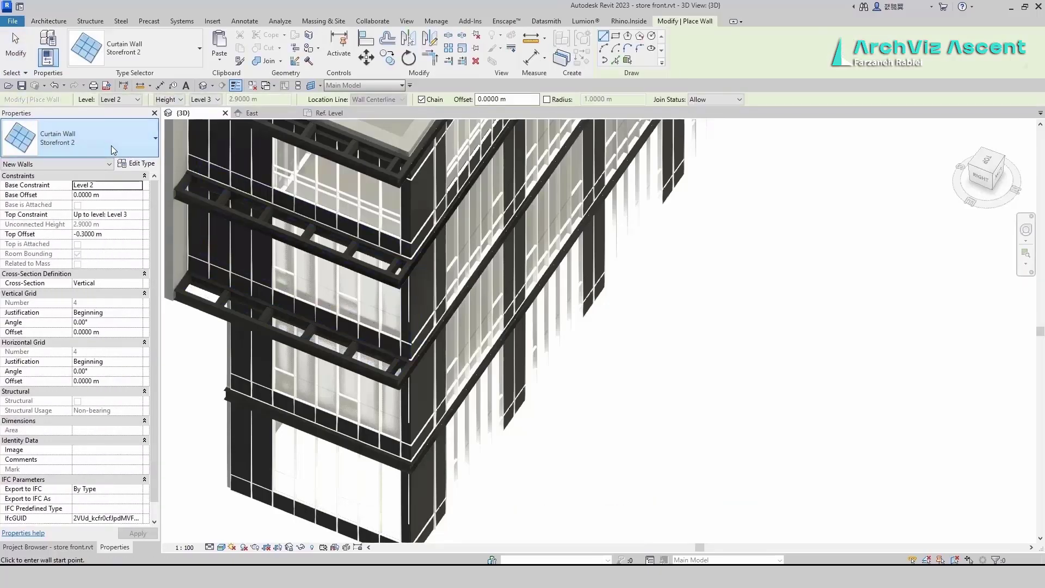
click(111, 146)
click(74, 195)
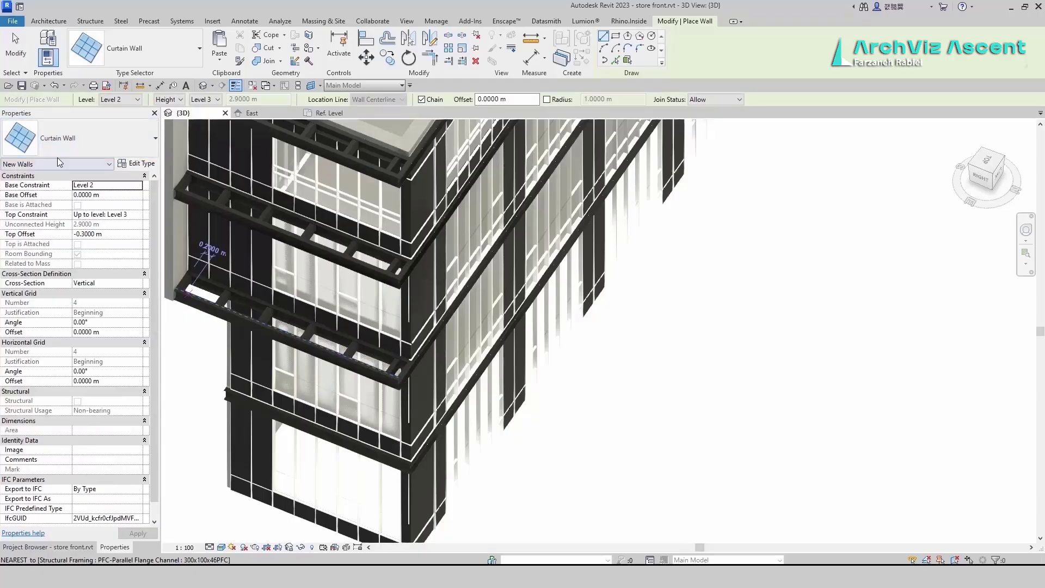
Draw a freestanding sample curtain wall beside the building and delete it.
click(578, 452)
click(806, 335)
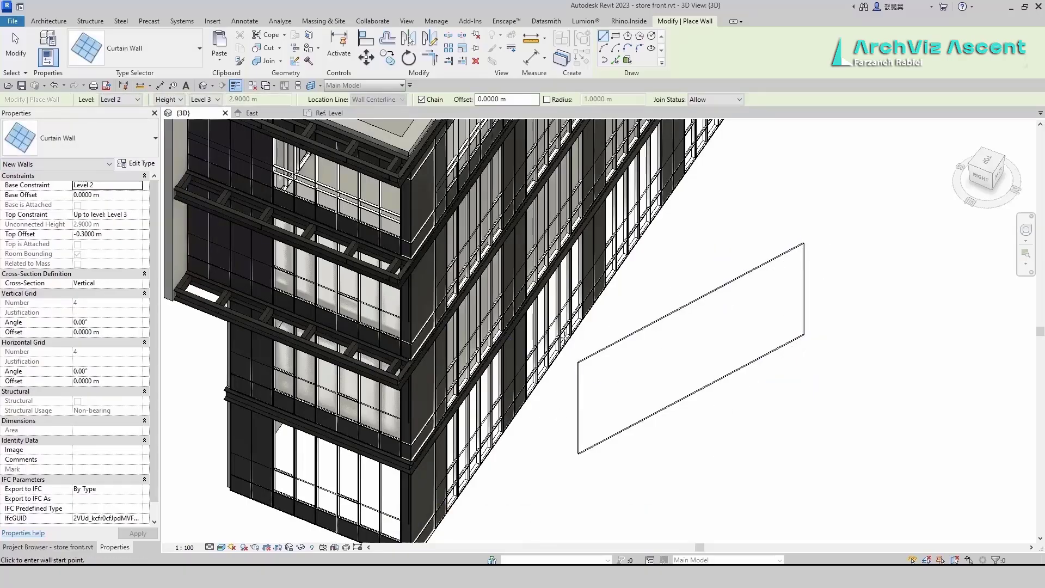
key(Escape)
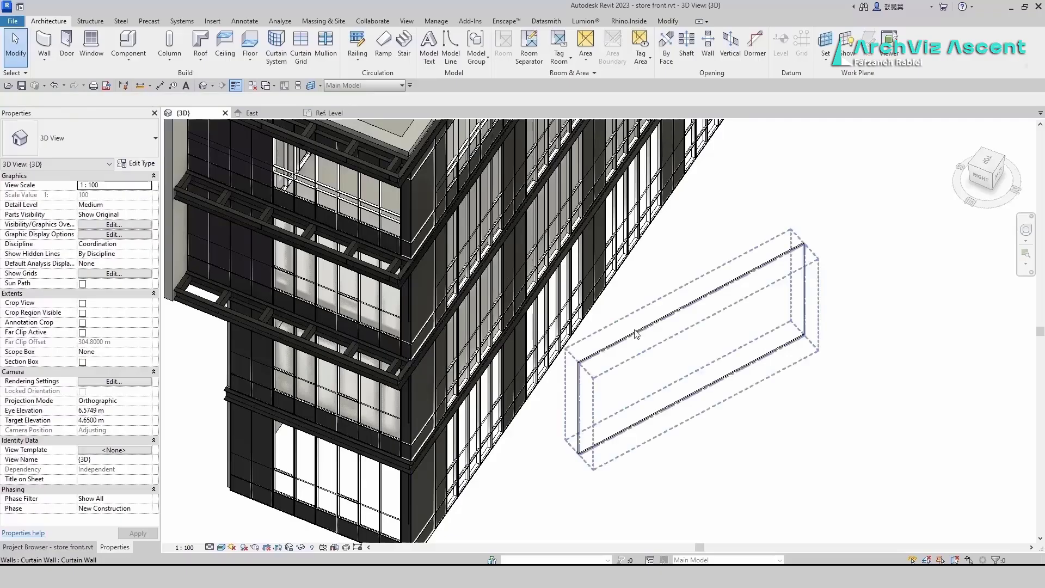
click(637, 332)
key(Delete)
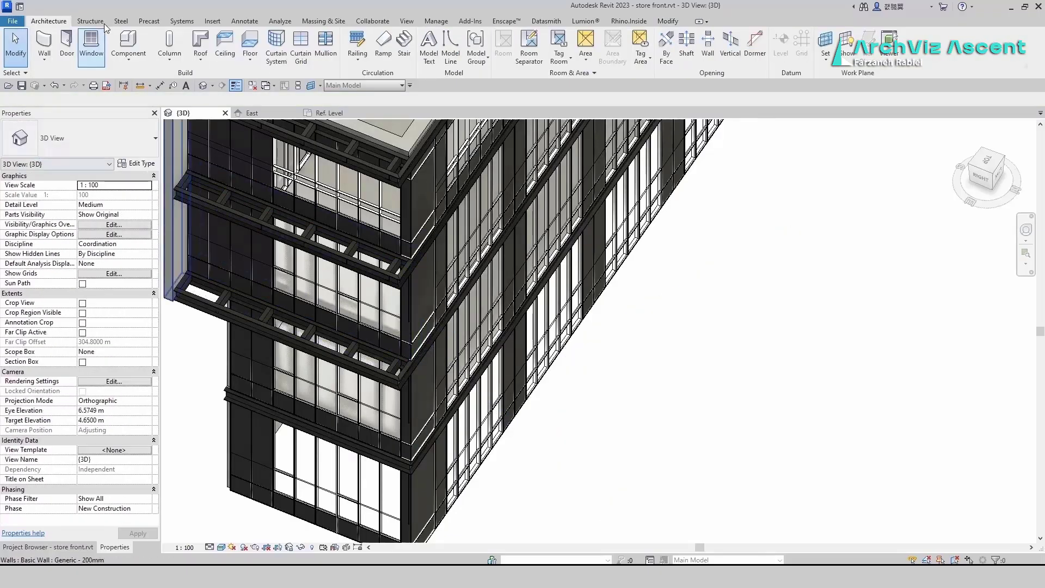
Check the reference photo and draw a 1.1 m long curtain wall on Level 2 along the ledge beam, starting at its corner end.
key(w)
key(a)
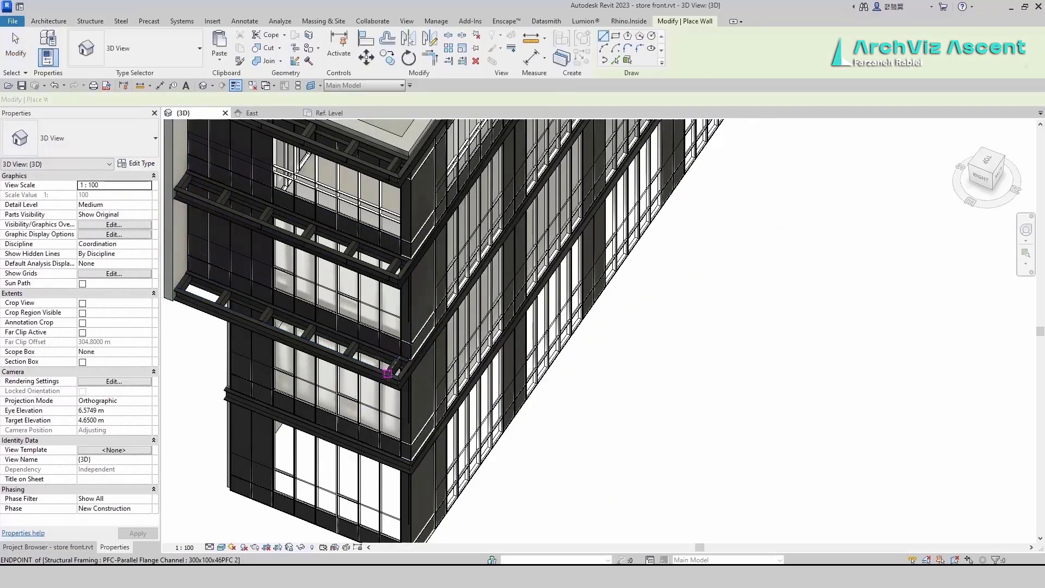
key(alt+Tab)
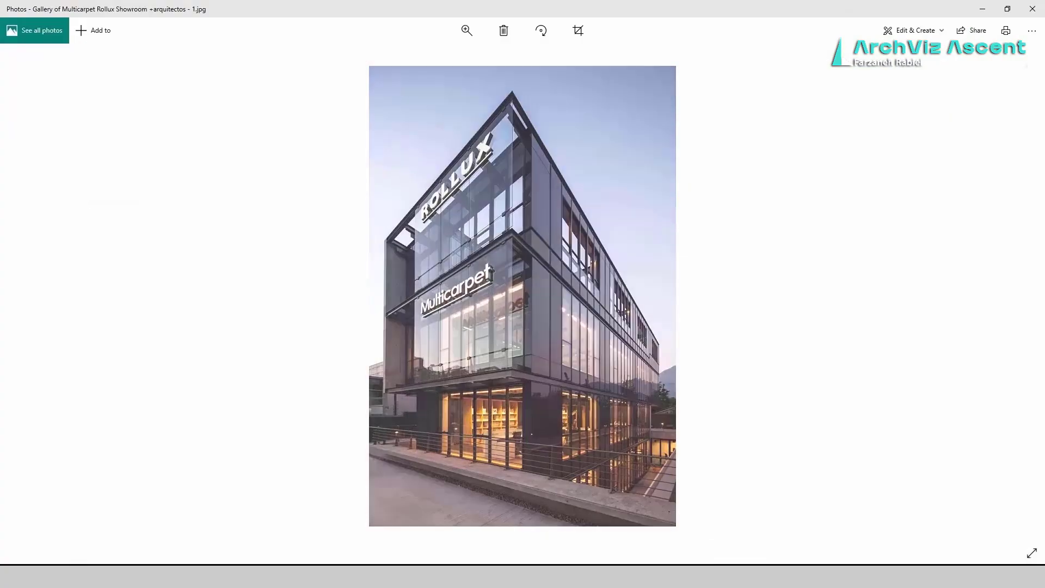
key(alt+Tab)
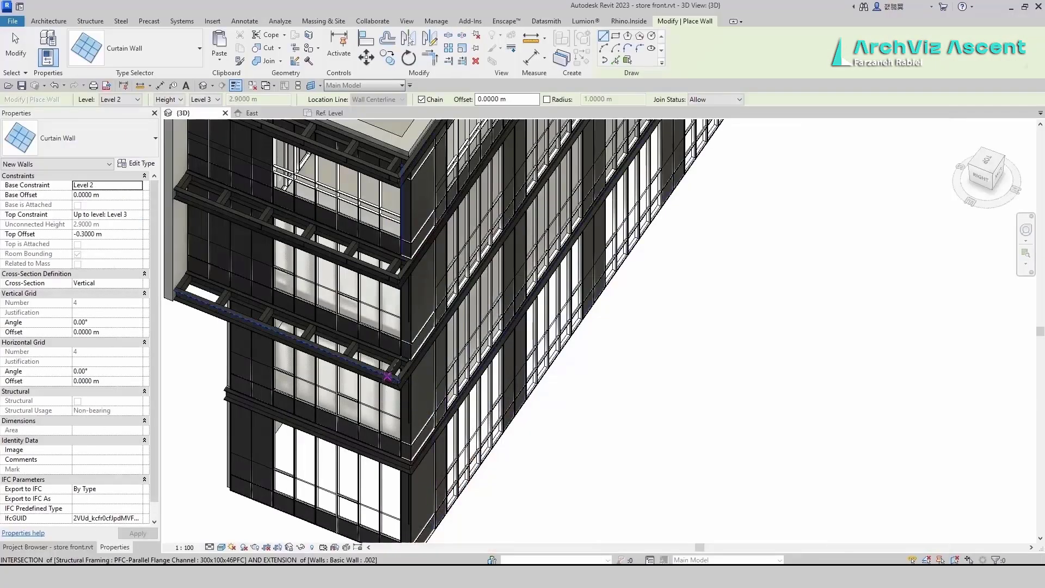
click(398, 376)
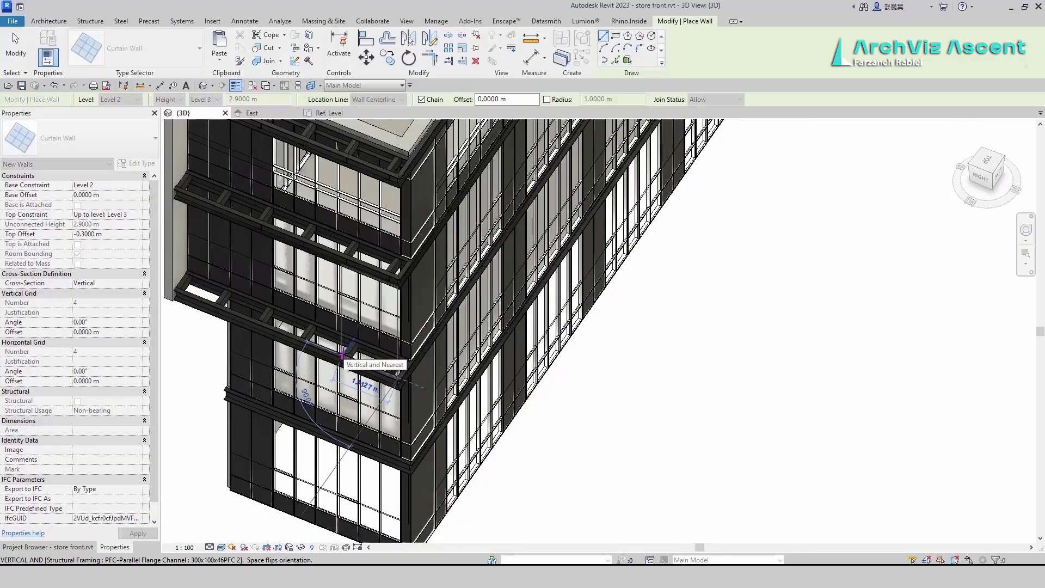
text(1.1)
key(Return)
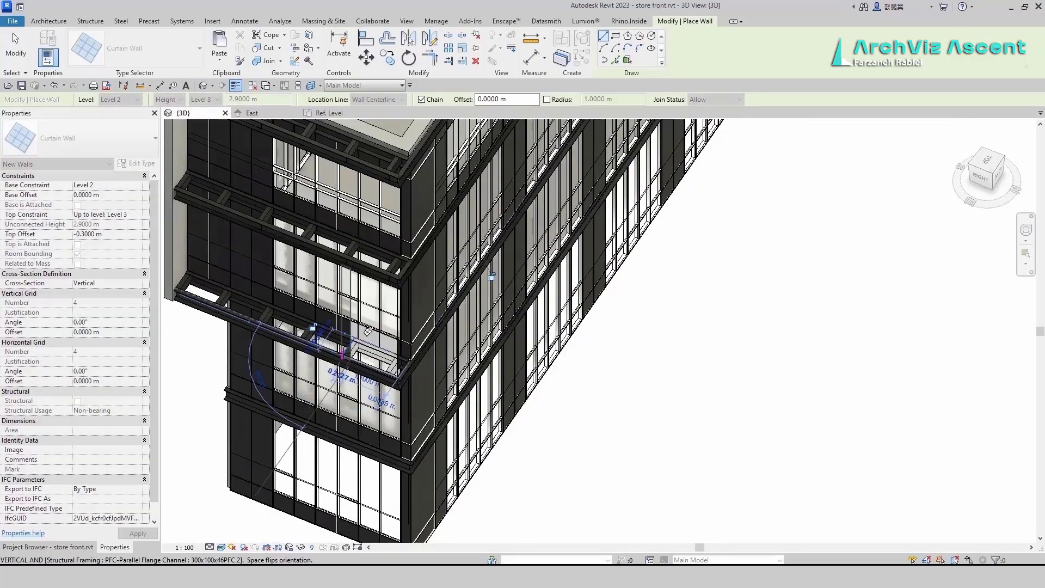
key(Escape)
key(Escape)
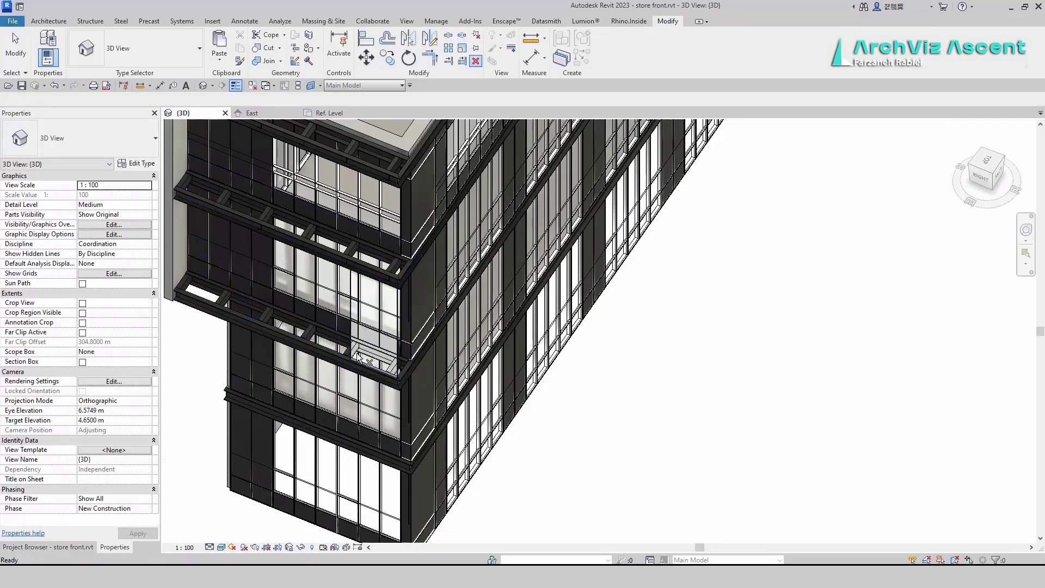
Set the new curtain wall's top constraint to Unconnected and its unconnected height to 0.7 m.
click(354, 327)
click(981, 177)
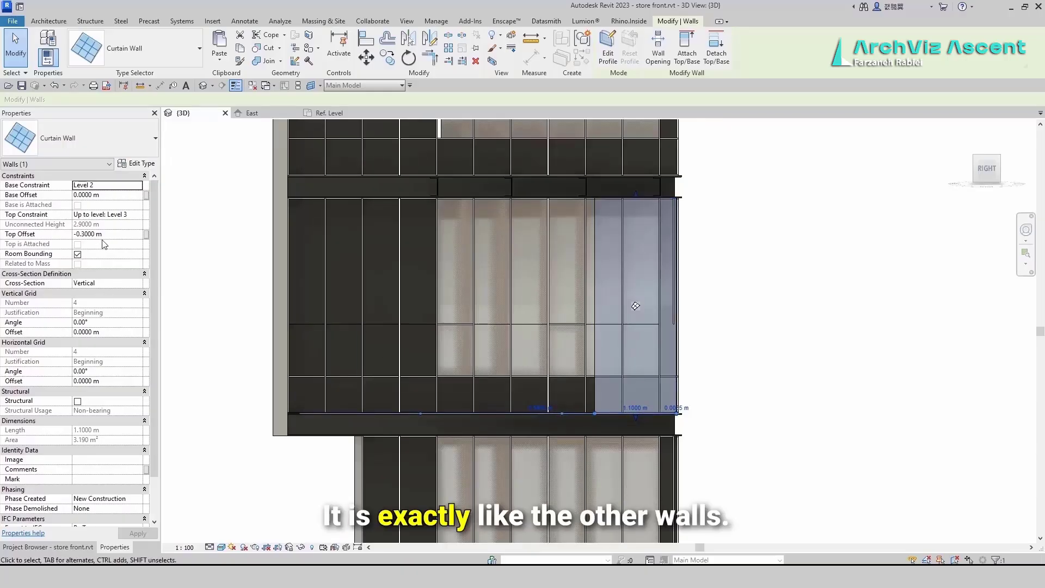
click(143, 218)
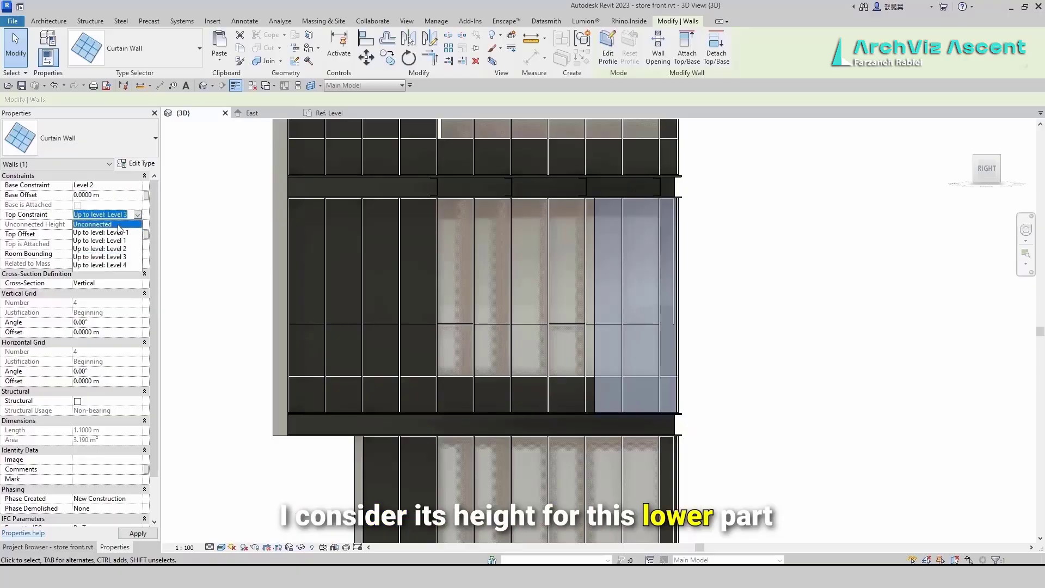
click(123, 225)
text(1)
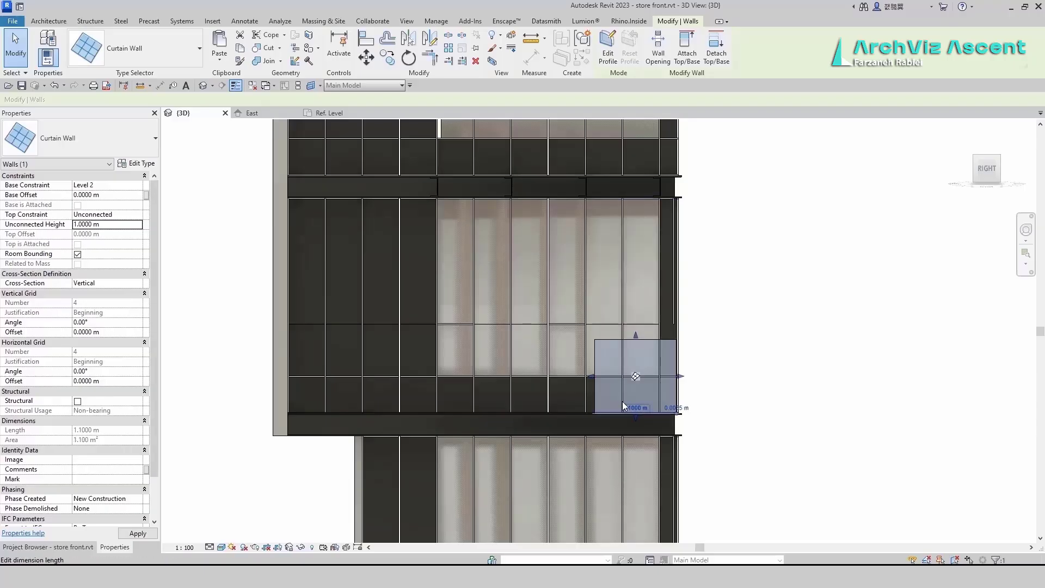
click(136, 228)
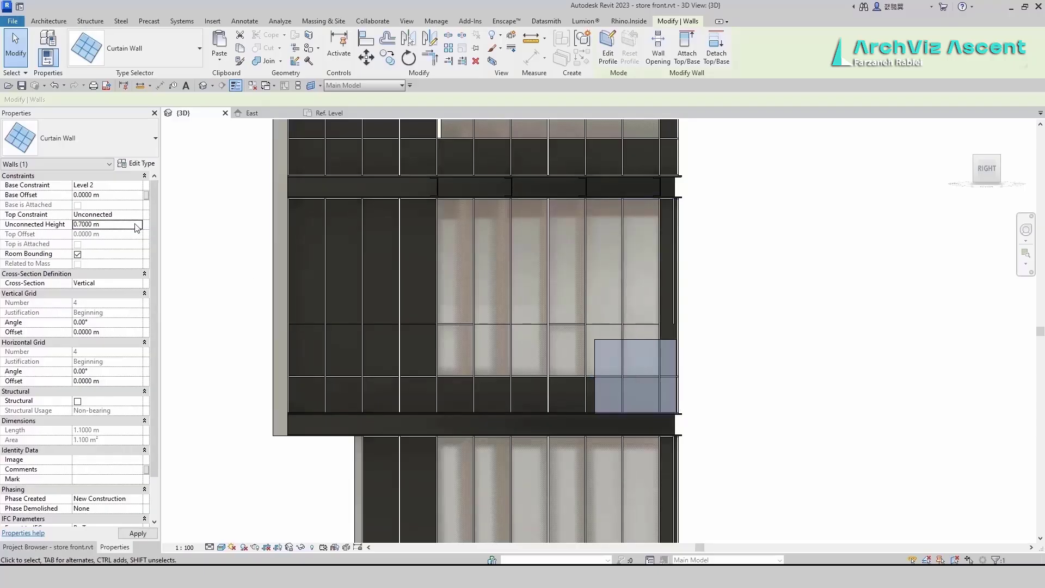
Copy the 0.7 m high curtain wall along the ledge beam, placing the copy 1.15 m away beside the original.
click(388, 58)
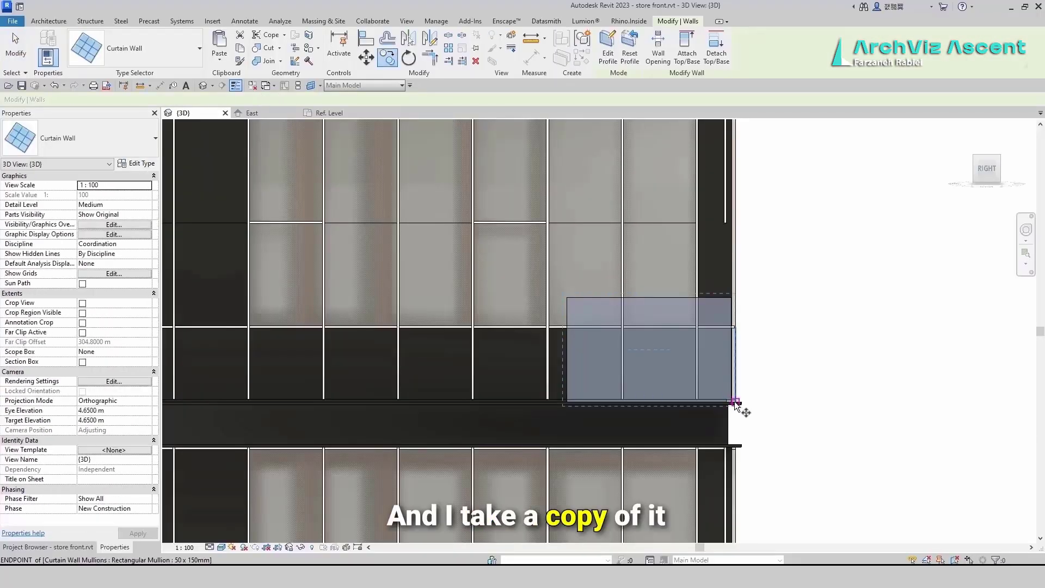
click(733, 401)
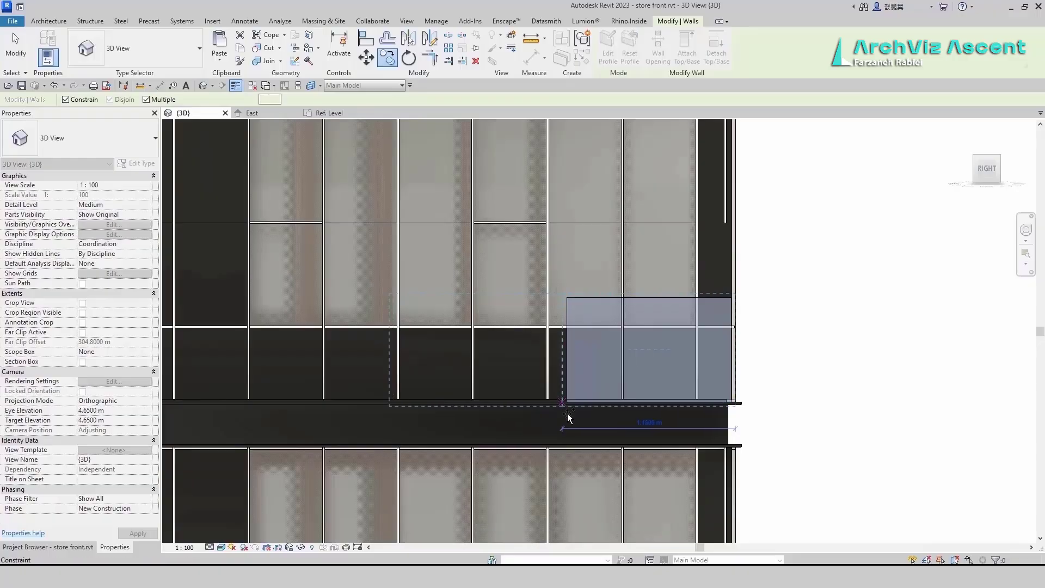
click(568, 418)
key(Escape)
scroll(573, 397, up, 2)
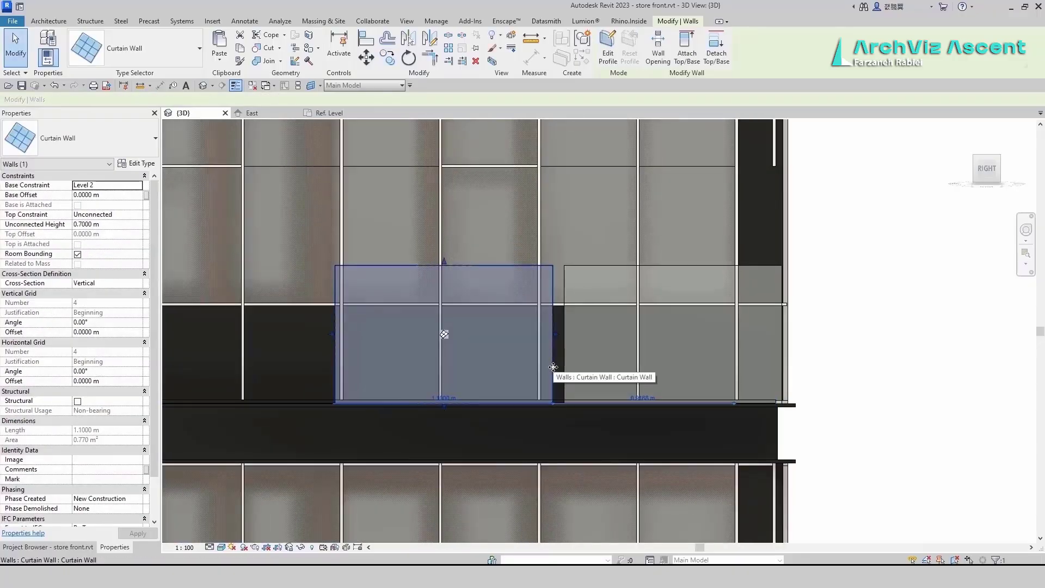
Move the copied curtain wall toward the original along the ledge to narrow the gap between the two.
scroll(553, 367, up, 2)
click(577, 401)
click(541, 402)
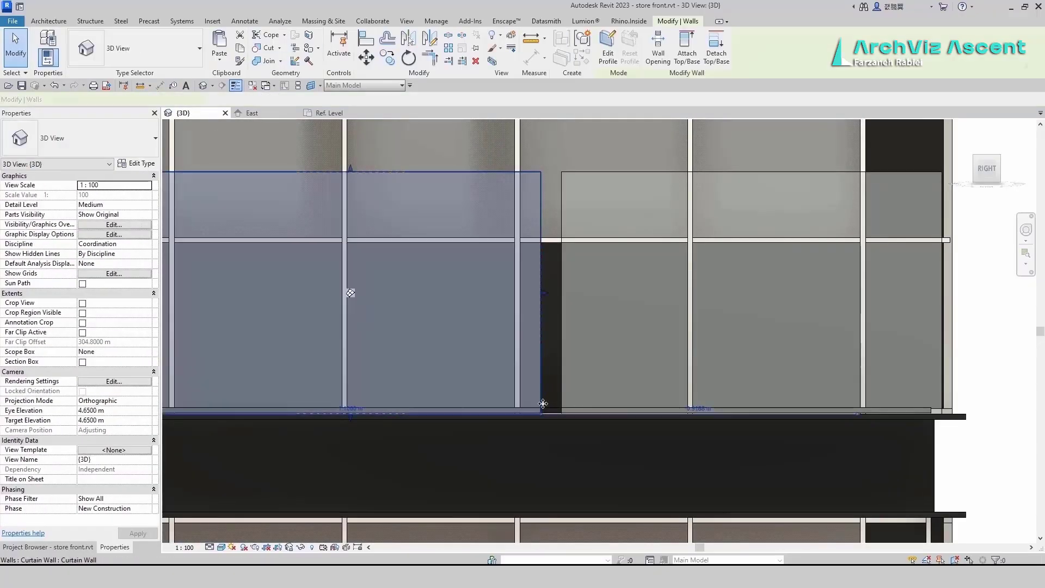
click(366, 64)
click(541, 415)
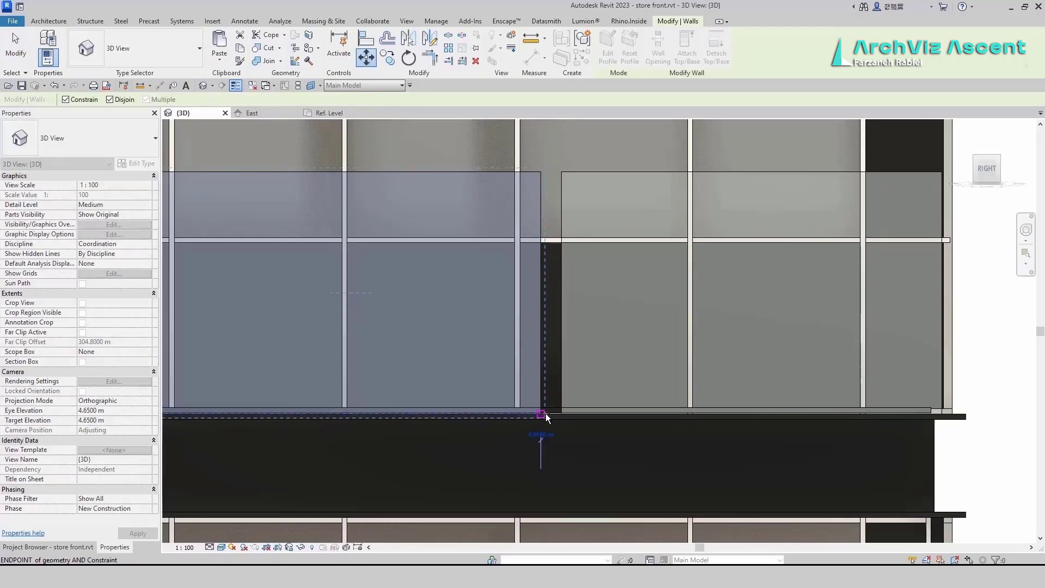
scroll(551, 413, up, 5)
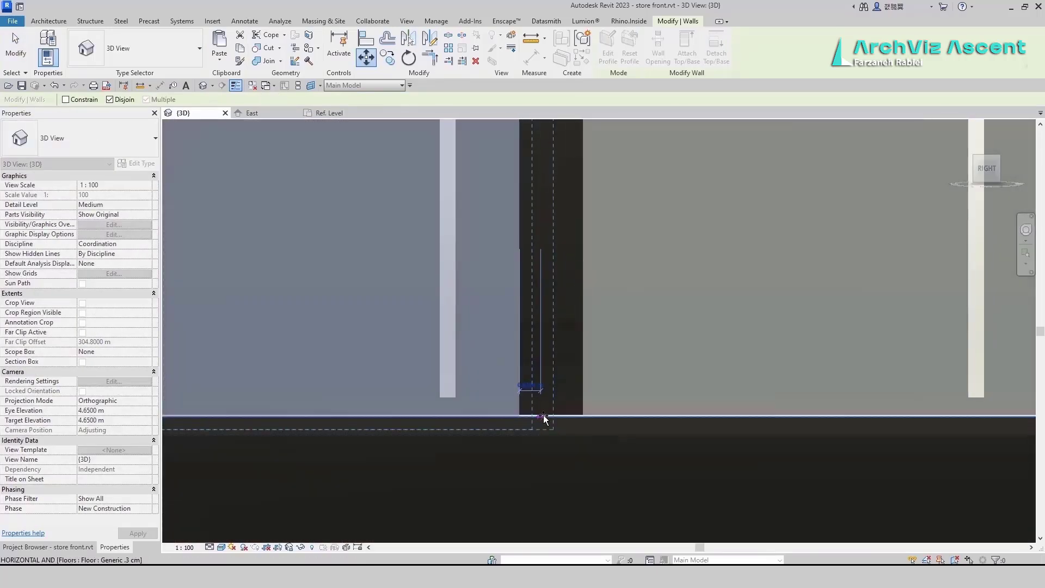
click(545, 418)
scroll(576, 394, down, 5)
Copy the second curtain wall along the ledge as a third one, keeping the same narrow gap between them.
click(387, 56)
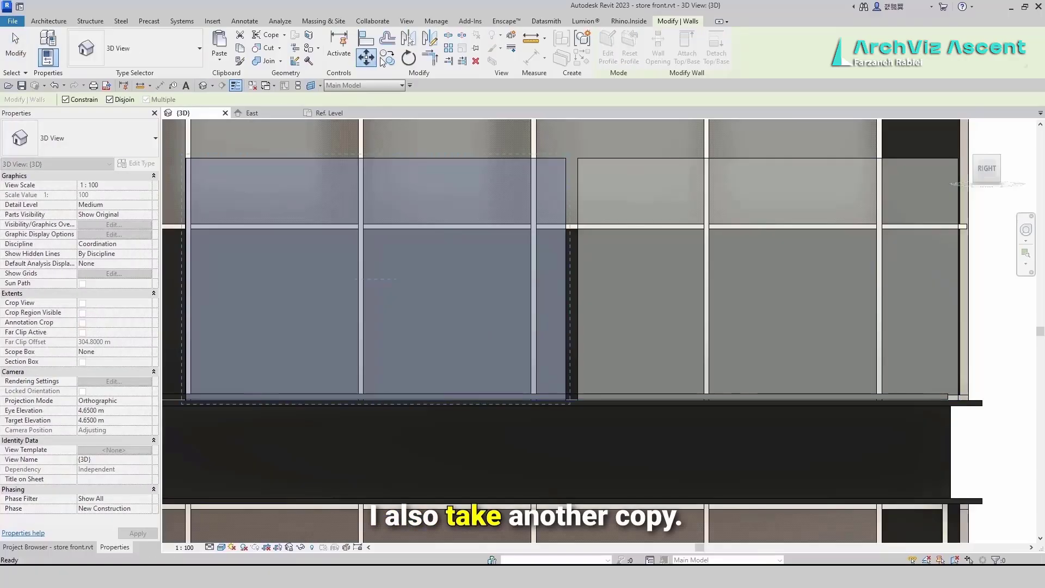
click(577, 400)
click(185, 402)
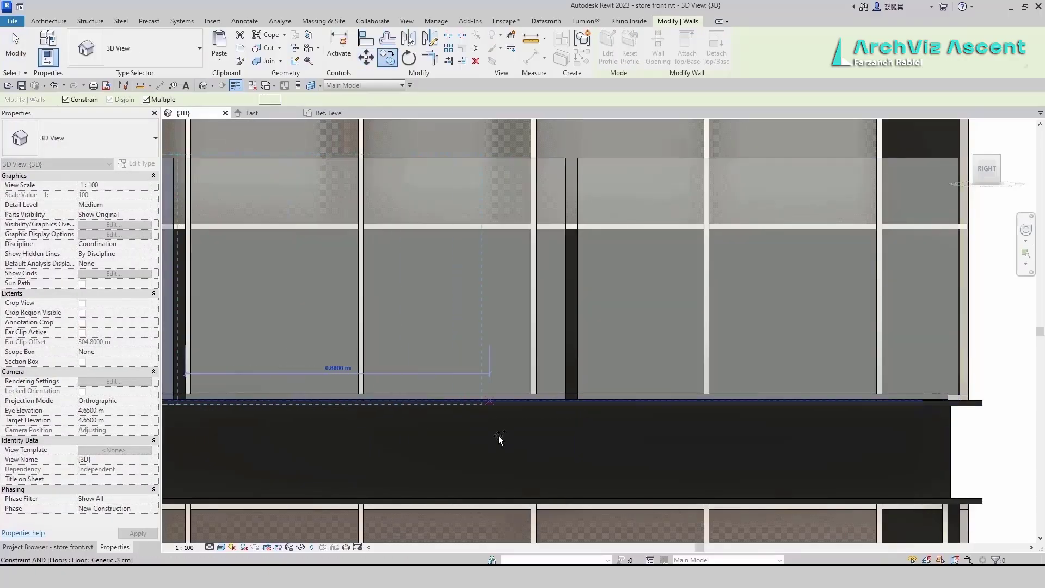
middle_drag(532, 422, 591, 417)
key(Escape)
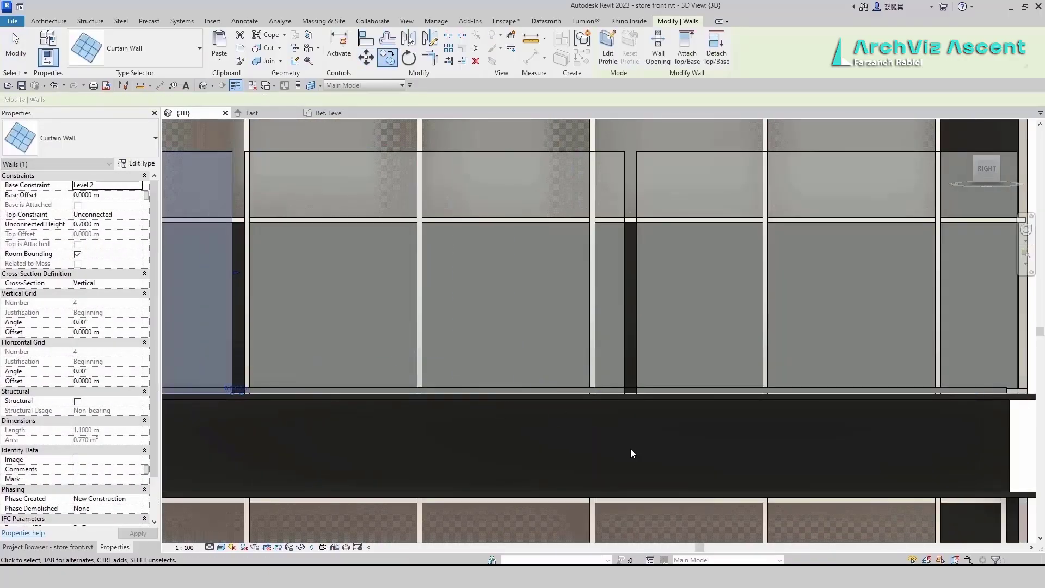
scroll(631, 454, down, 3)
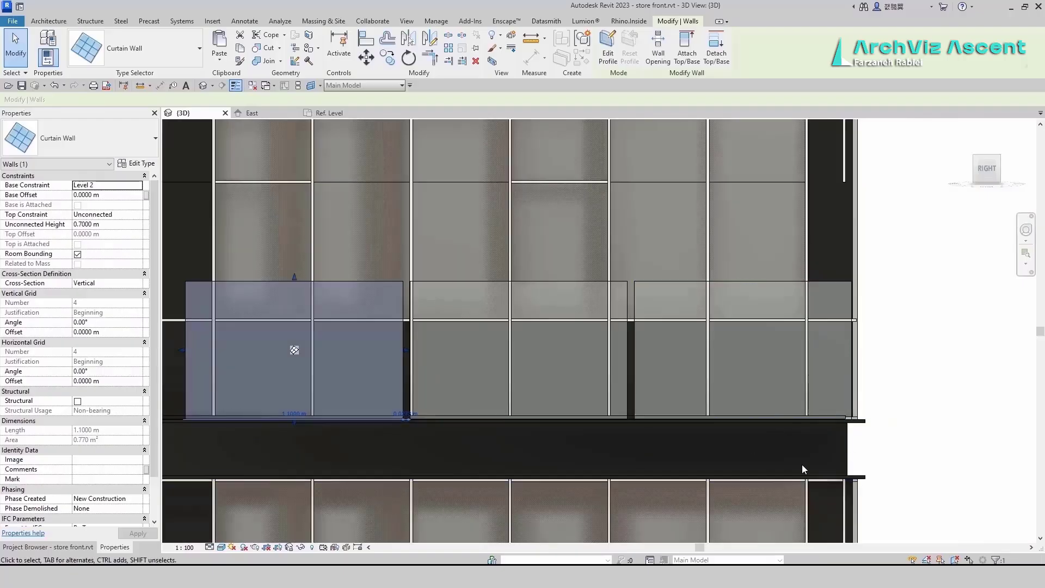
key(Escape)
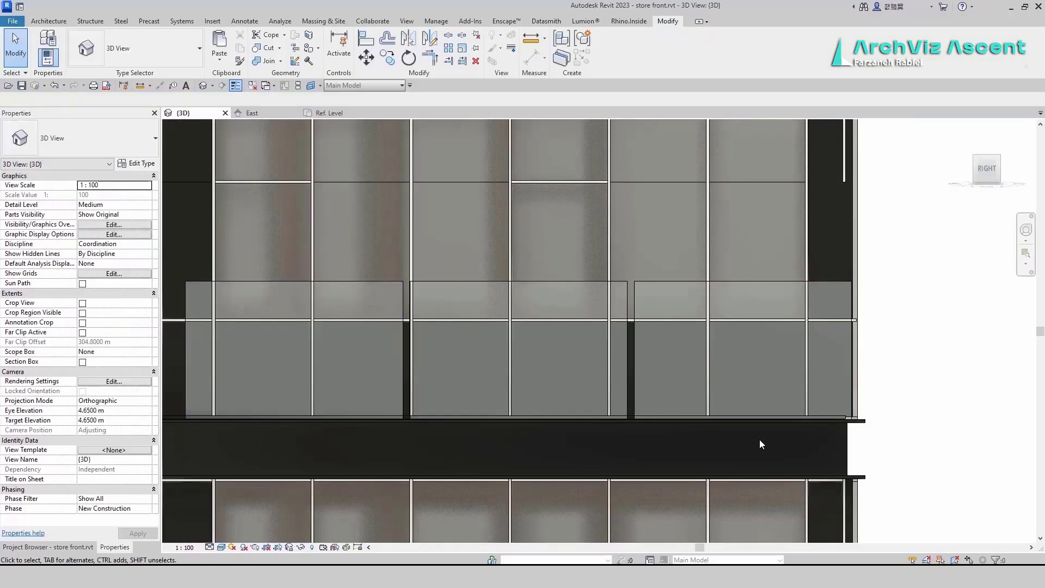
Copy the three ledge curtain walls straight up without the Constrain option, placing them just above the originals at base offset 0.74 m.
shift+middle_drag(759, 440, 857, 503)
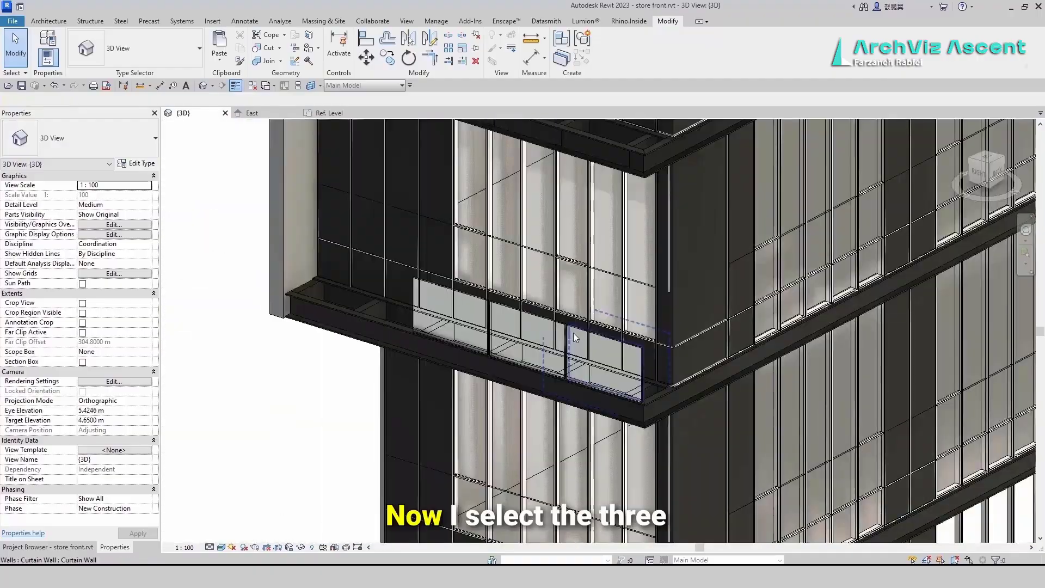
click(576, 332)
ctrl+click(520, 318)
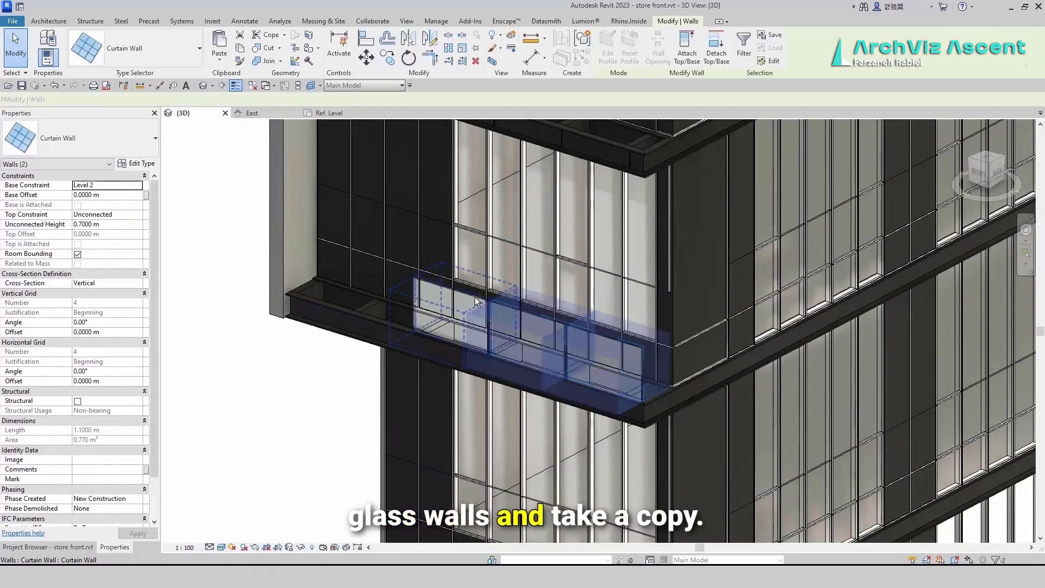
ctrl+click(440, 313)
click(975, 175)
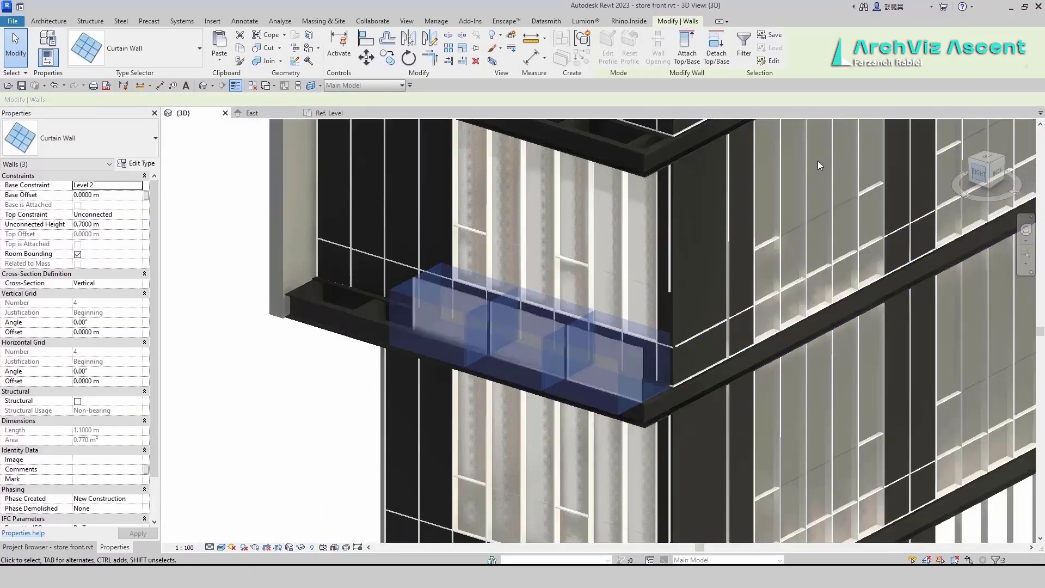
click(387, 56)
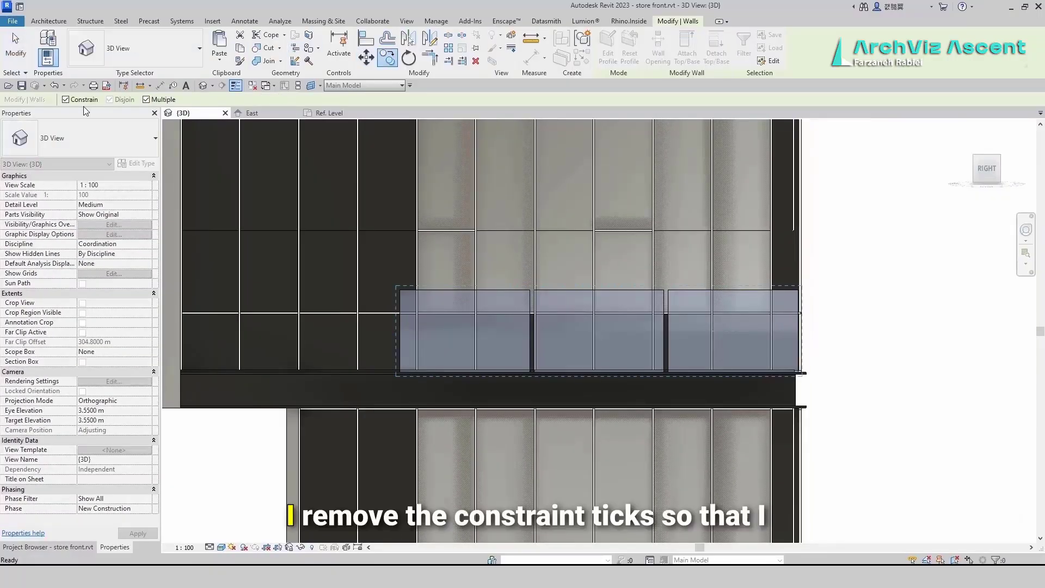
click(66, 99)
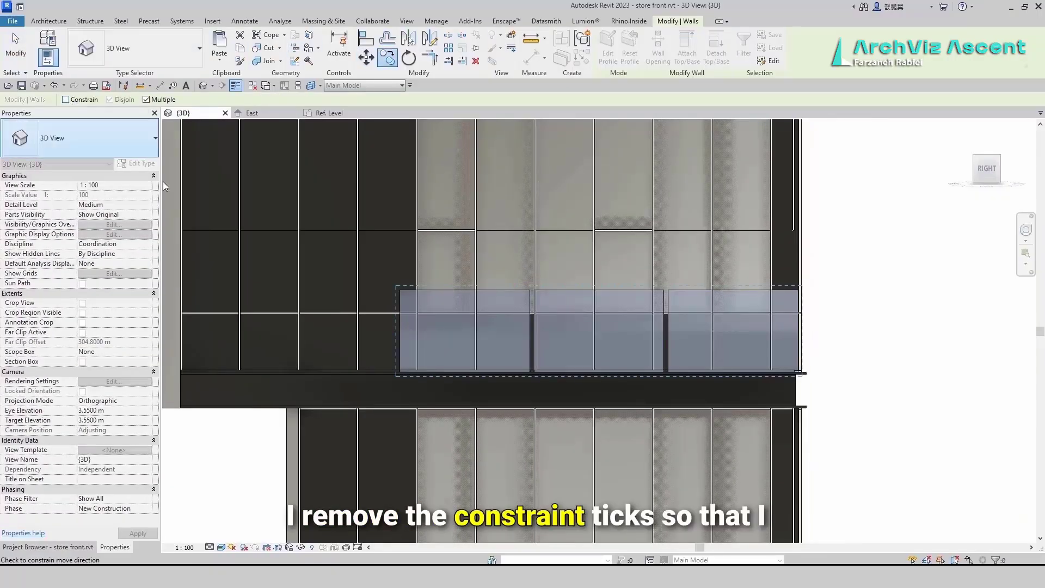
click(400, 372)
scroll(396, 285, up, 5)
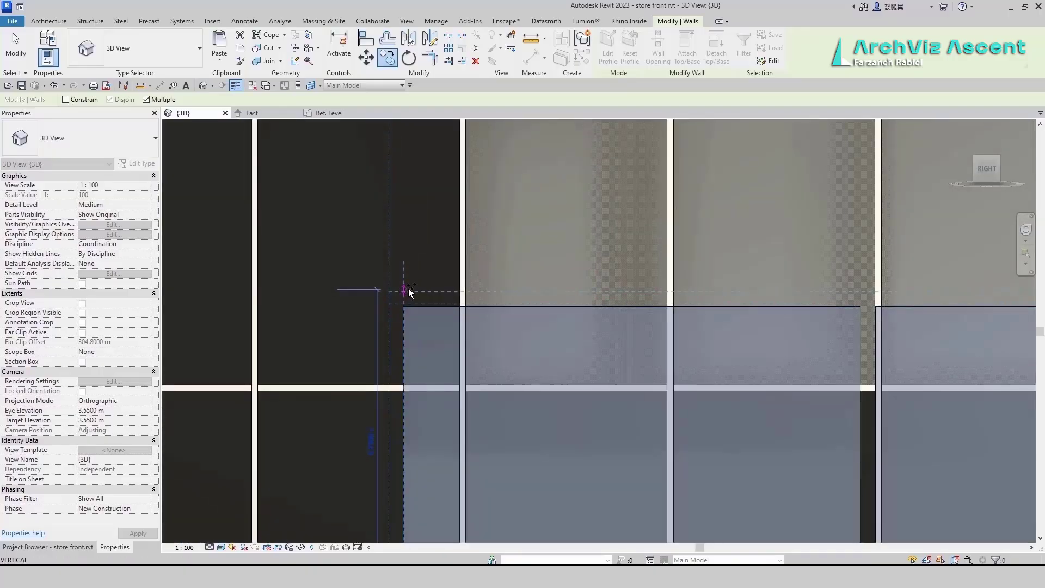
click(409, 291)
scroll(426, 364, down, 5)
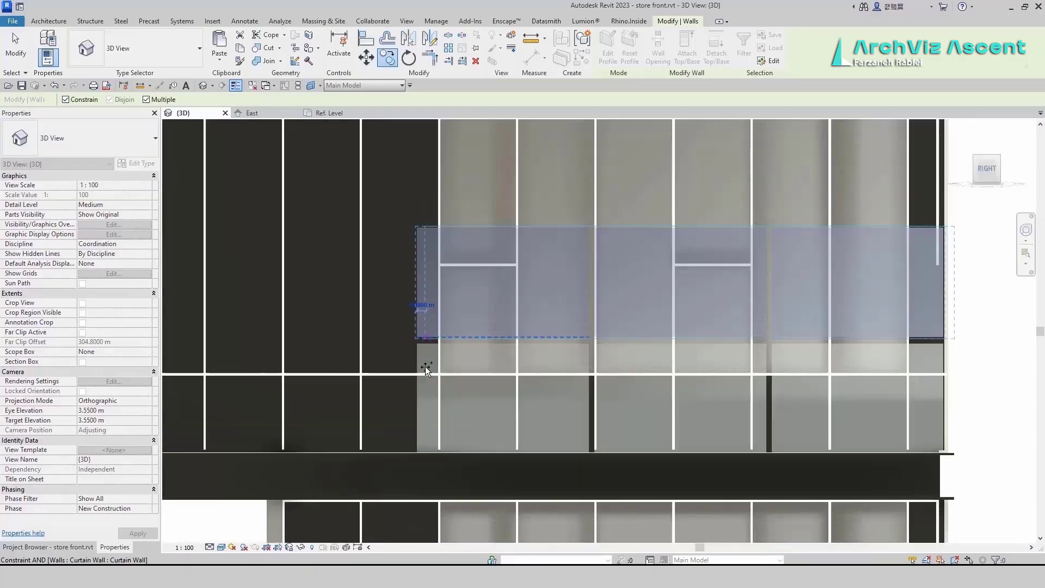
key(Escape)
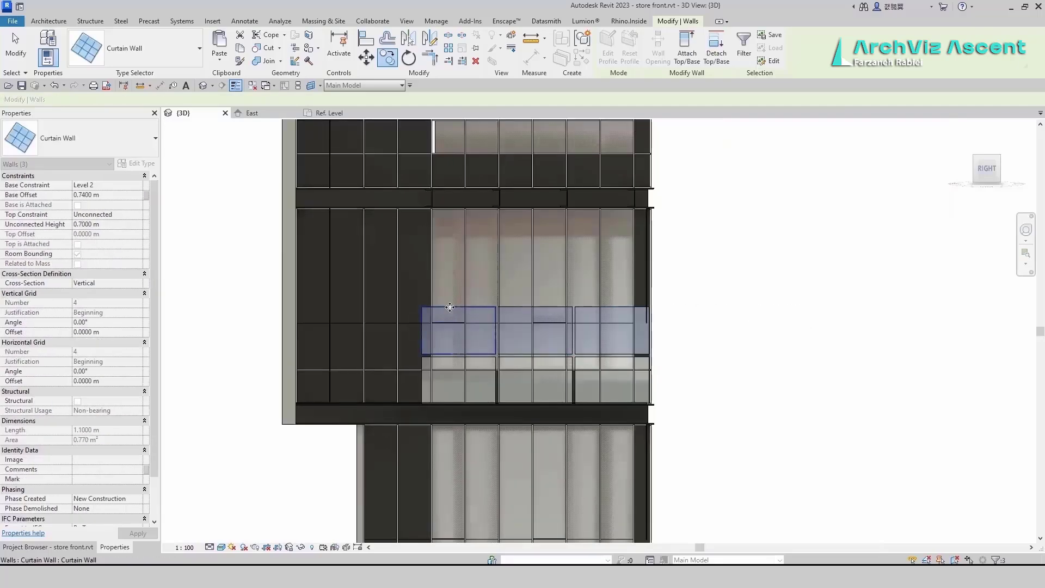
key(Escape)
Stretch the three upper curtain walls up to the underside of the beam above, for a height of 2.16 m.
click(462, 305)
drag(459, 302, 450, 202)
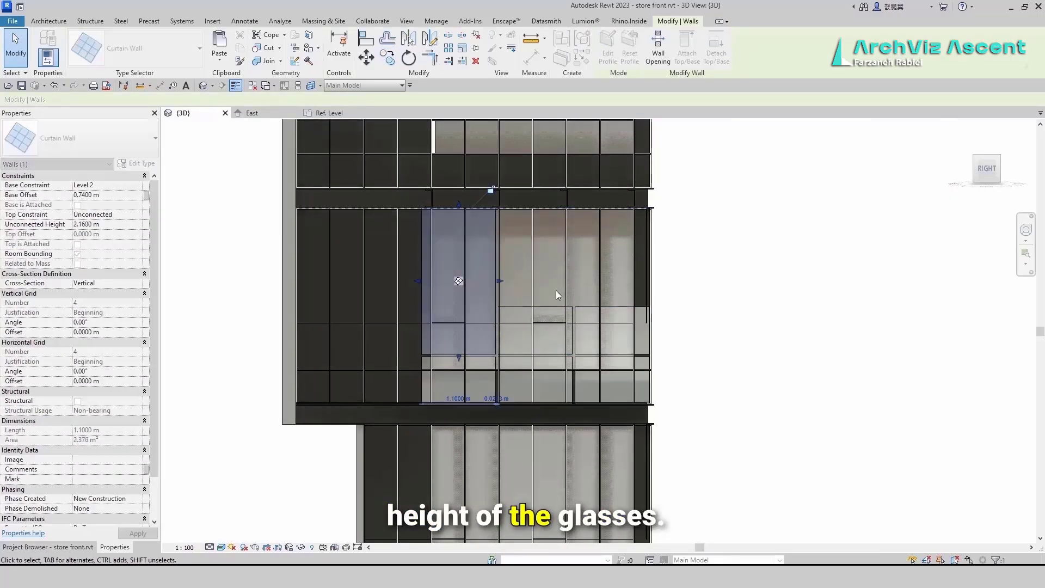
click(539, 326)
drag(536, 302, 532, 206)
click(607, 324)
drag(608, 306, 610, 217)
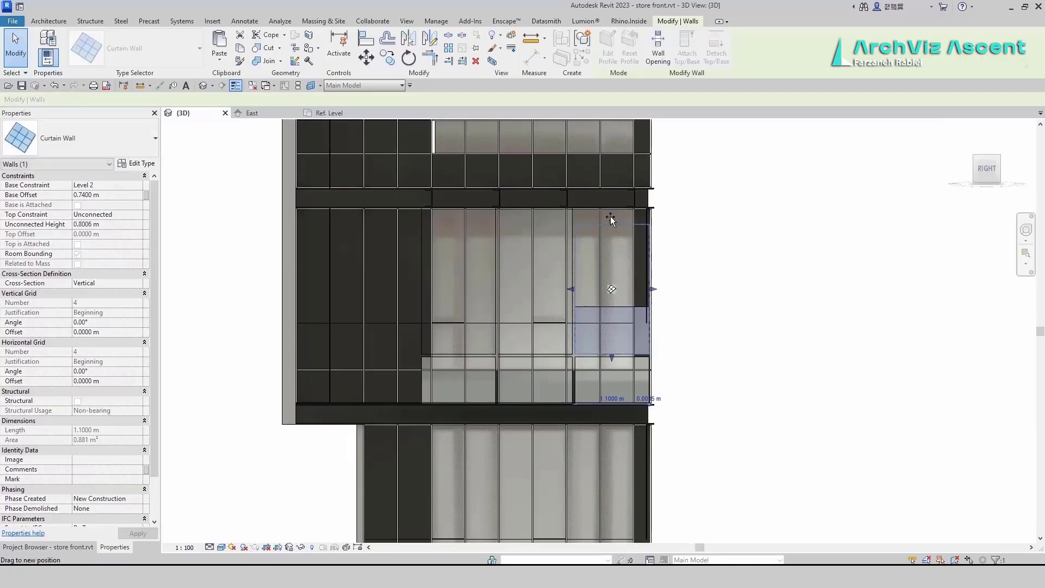
click(752, 321)
scroll(540, 341, up, 4)
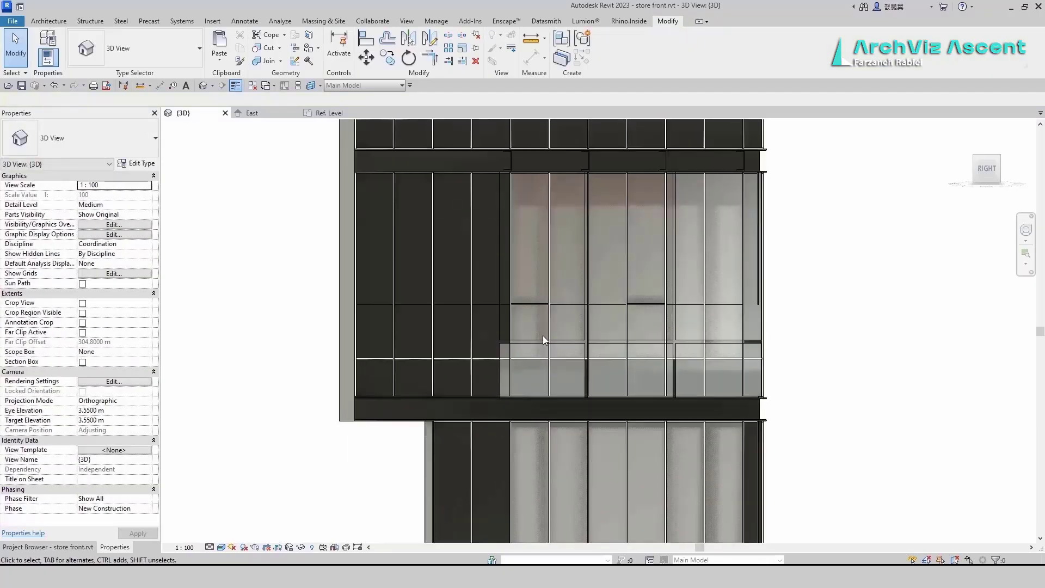
Lower the tops of the lower curtain walls to the facade's horizontal grid line and extend one upper wall down to base offset 0.5596 m.
scroll(753, 328, down, 3)
shift+middle_drag(753, 328, 707, 348)
click(701, 403)
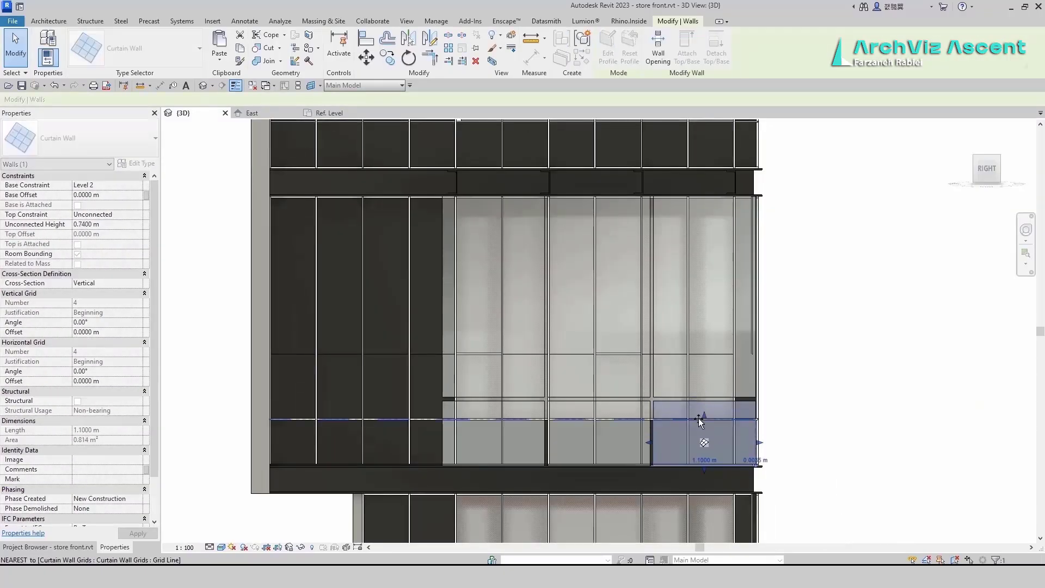
drag(701, 402, 492, 413)
click(492, 397)
Save the project and align the bottom edges of the other two upper curtain walls with the extended one.
click(366, 38)
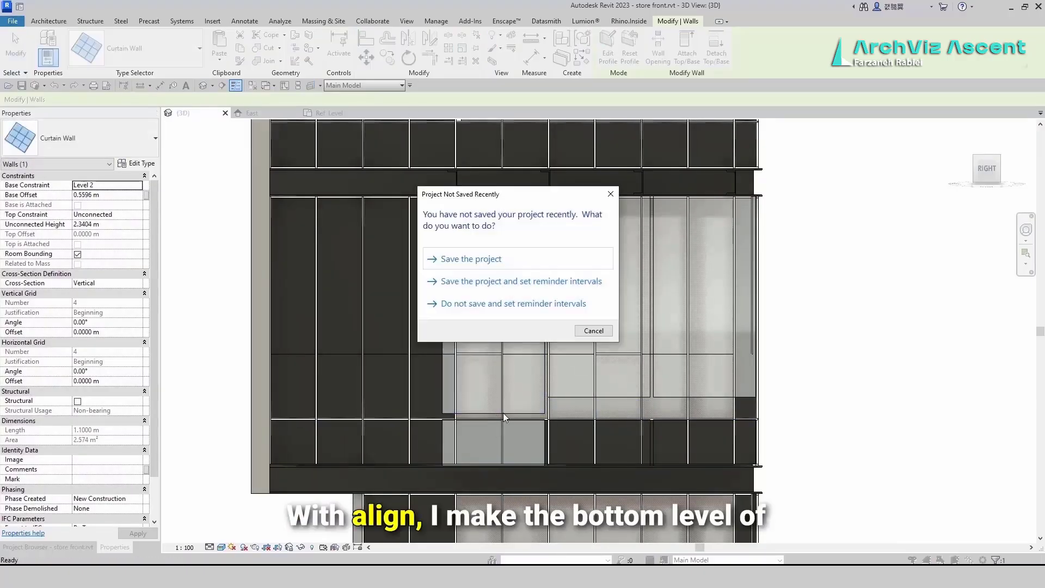
click(512, 260)
click(490, 413)
click(702, 397)
click(593, 398)
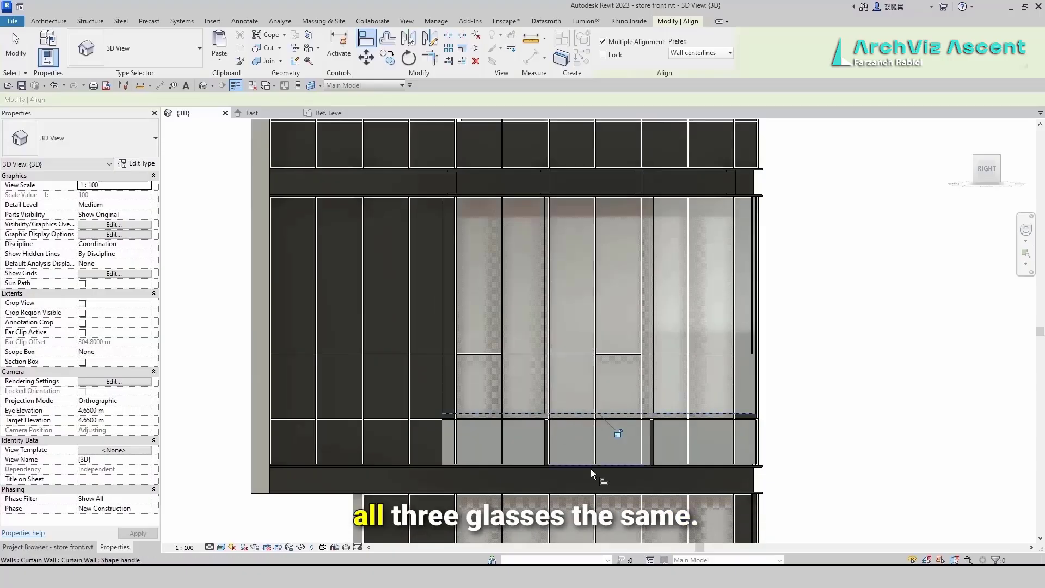
key(Escape)
key(Escape)
Select all six curtain walls and paste copies of them aligned to the next level up.
scroll(805, 378, down, 1)
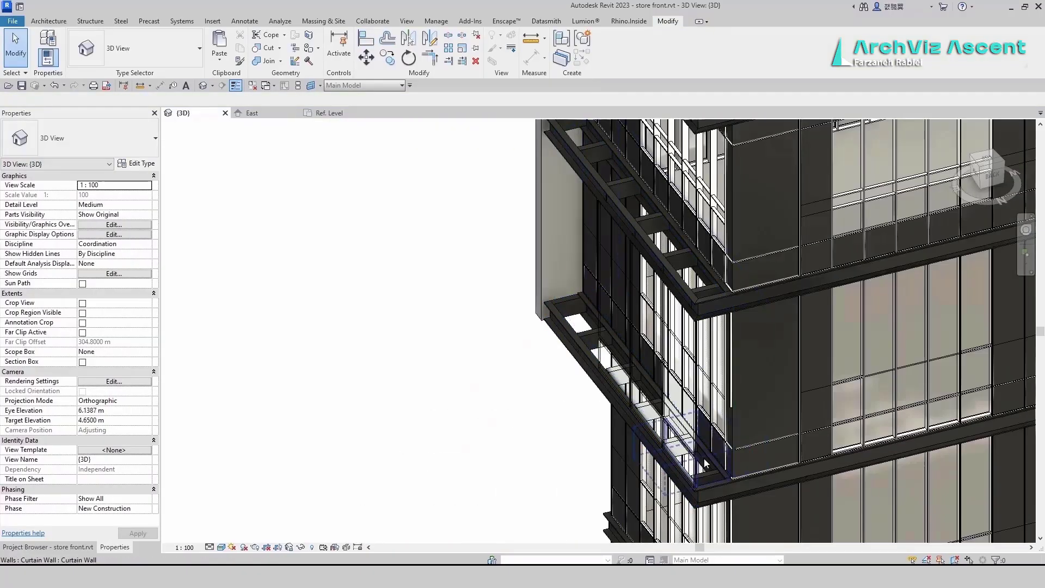
drag(569, 206, 610, 361)
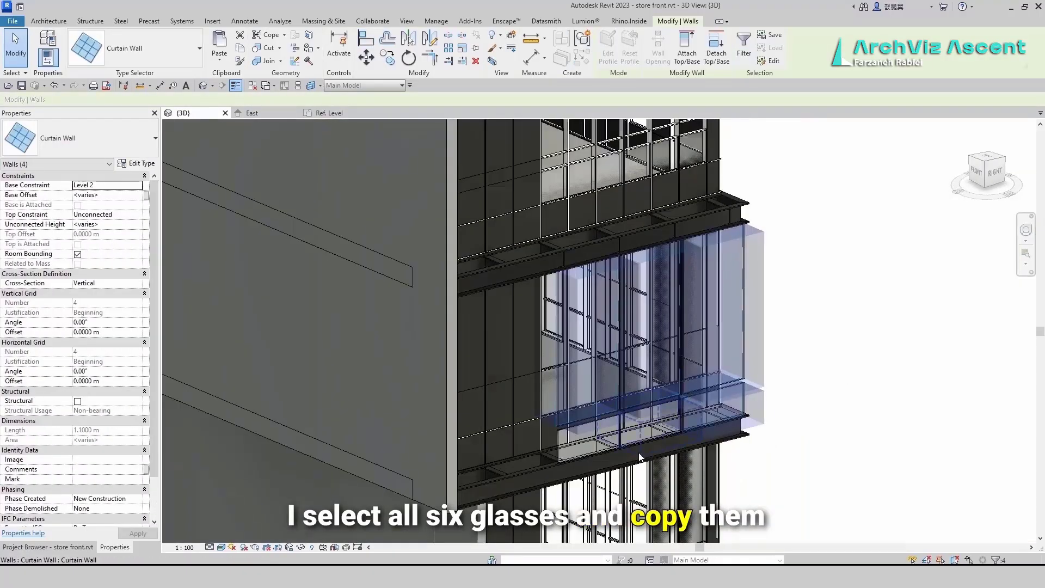
scroll(622, 437, up, 2)
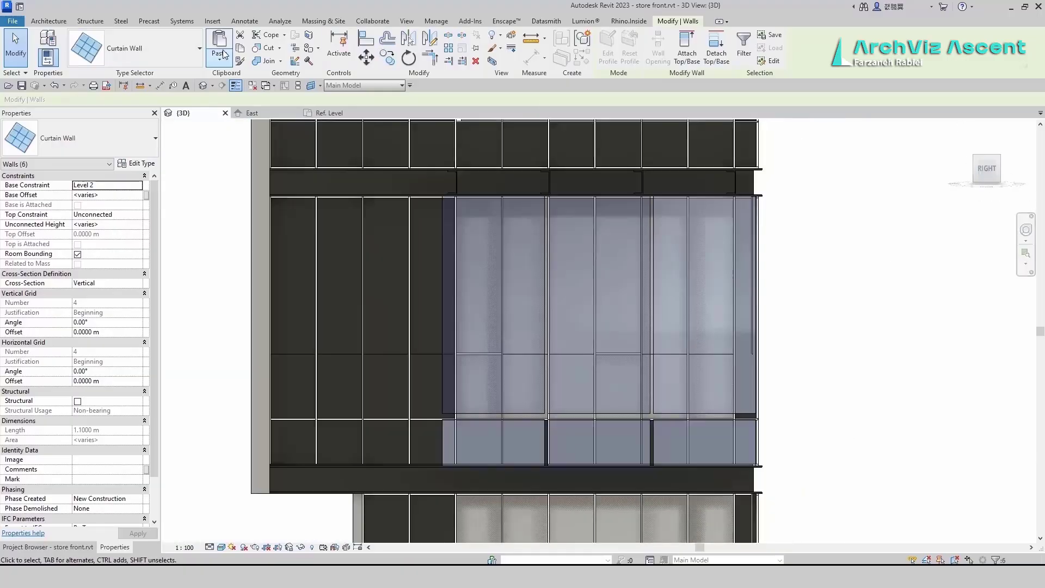
click(214, 63)
click(253, 102)
click(208, 174)
click(312, 305)
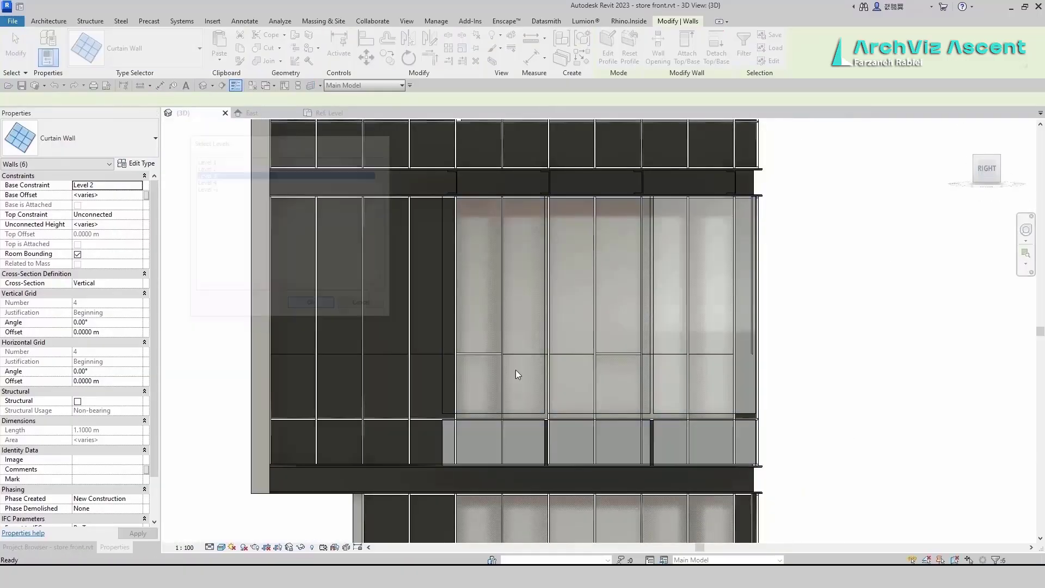
Check the reference photo and set the work plane by picking the face of a Level 2 glass wall at the building's corner.
scroll(479, 371, down, 3)
click(658, 308)
shift+middle_drag(658, 308, 653, 441)
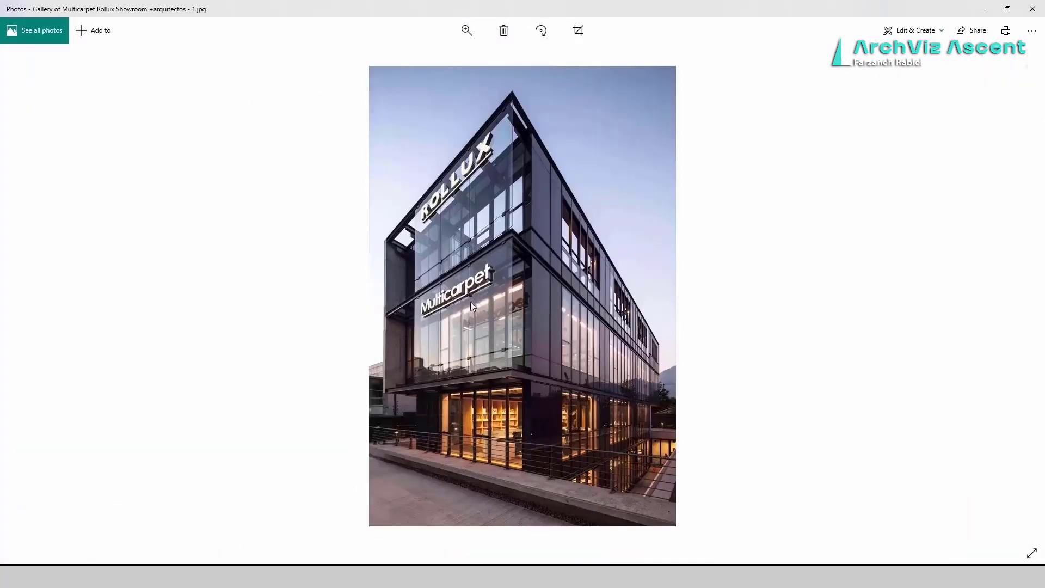
scroll(465, 295, up, 2)
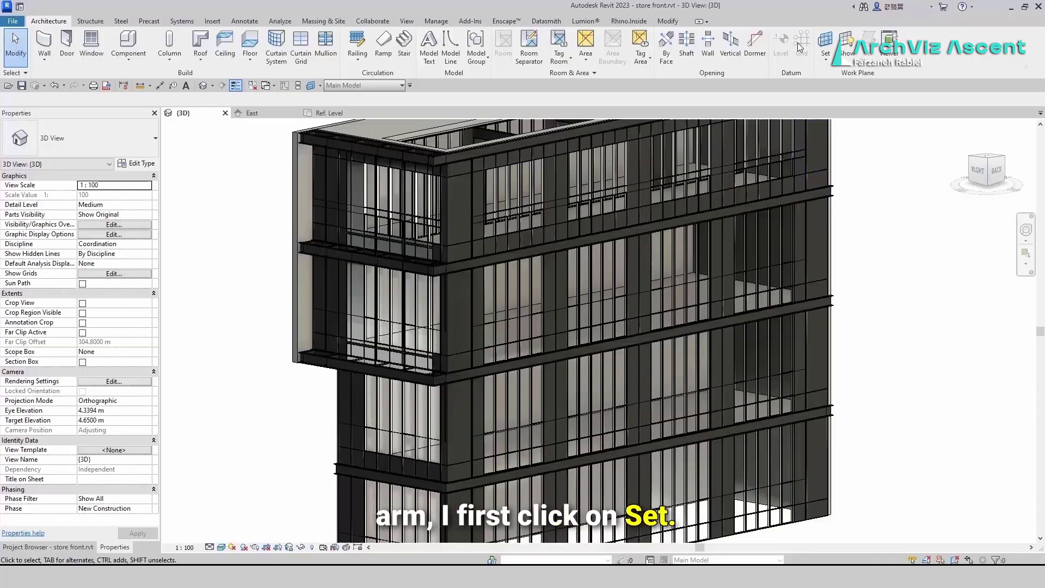
click(825, 53)
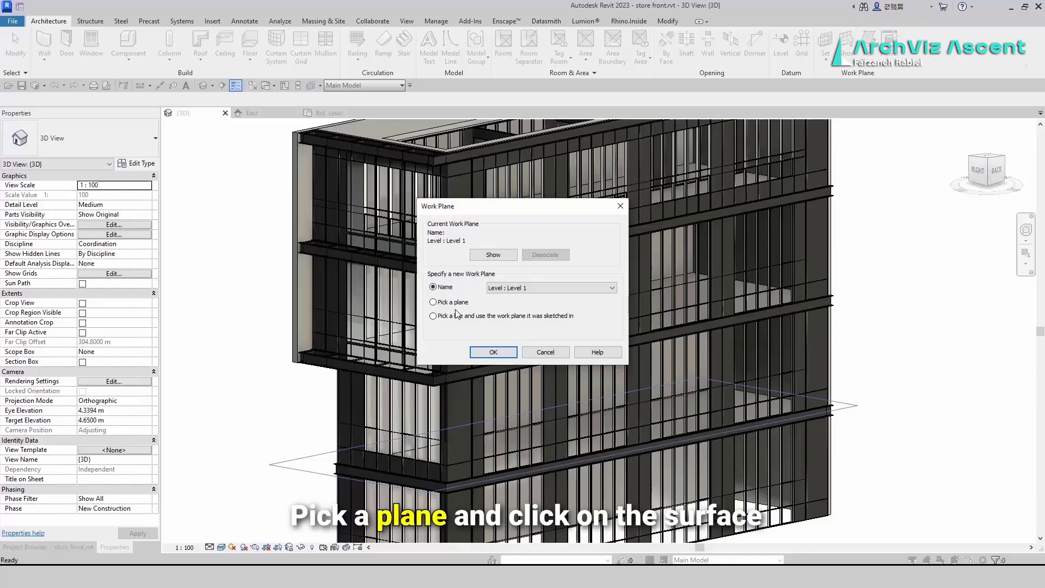
click(433, 302)
click(493, 351)
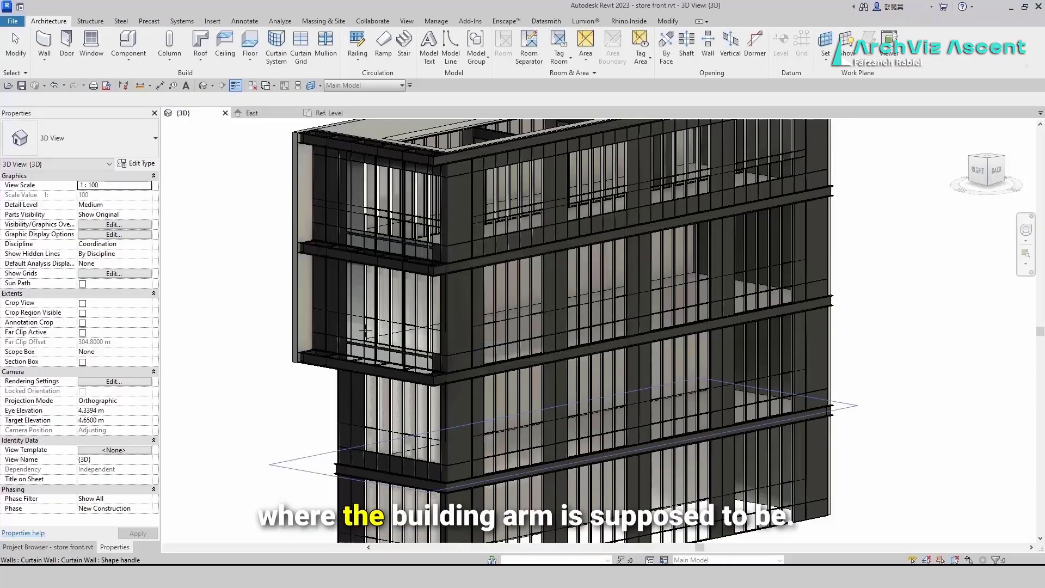
scroll(464, 336, up, 5)
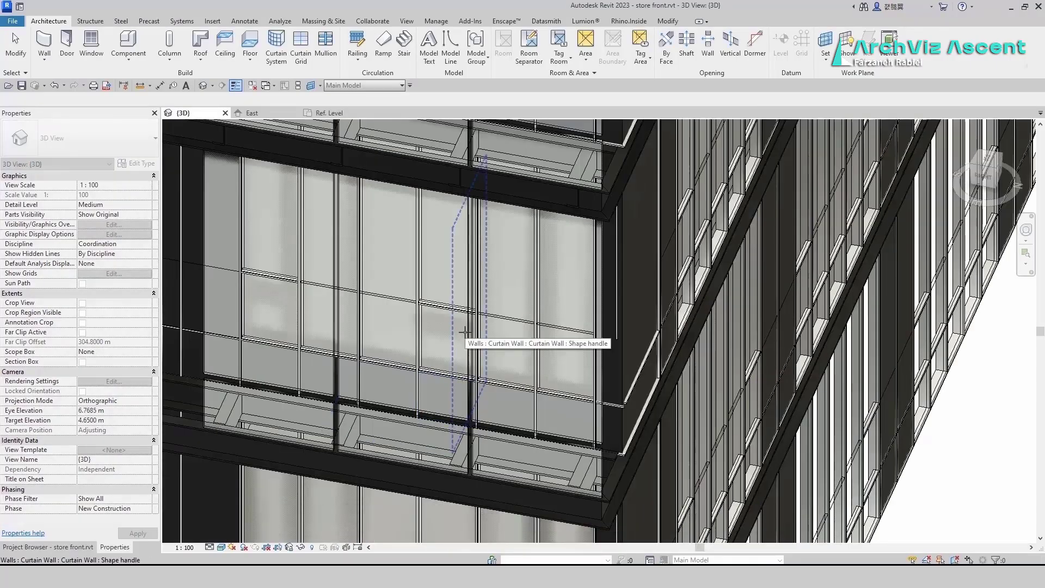
key(Tab)
click(464, 332)
scroll(319, 391, down, 3)
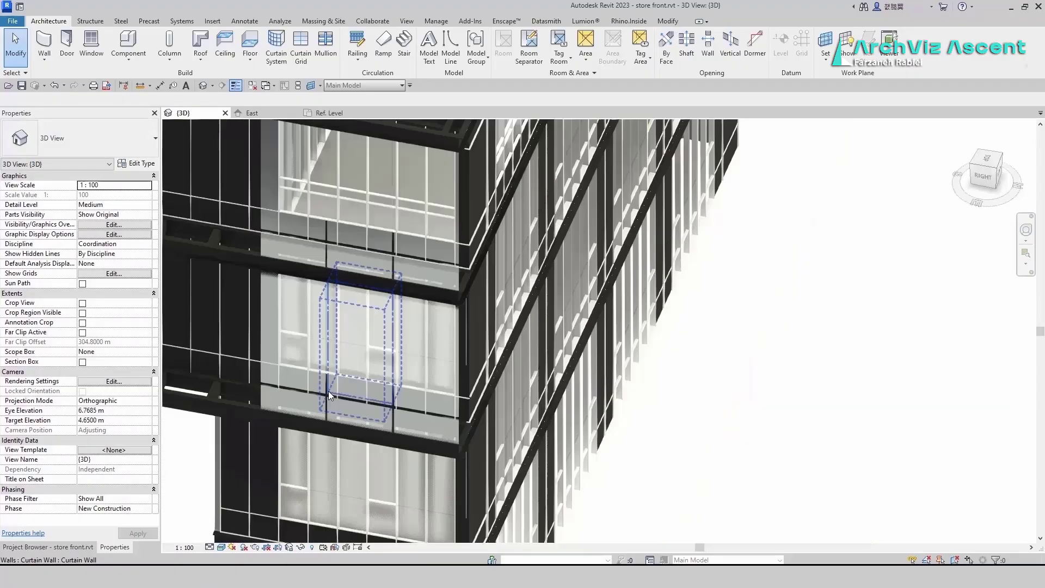
Create model text reading Multicarpet and place it on the Level 2 glass wall at the building's corner.
click(429, 45)
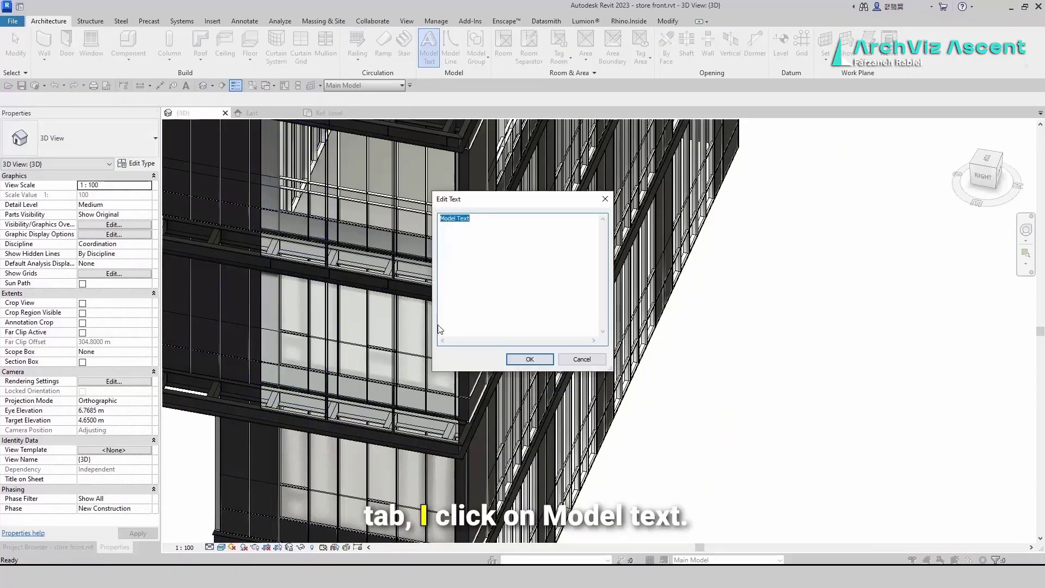
text(Multicarpet)
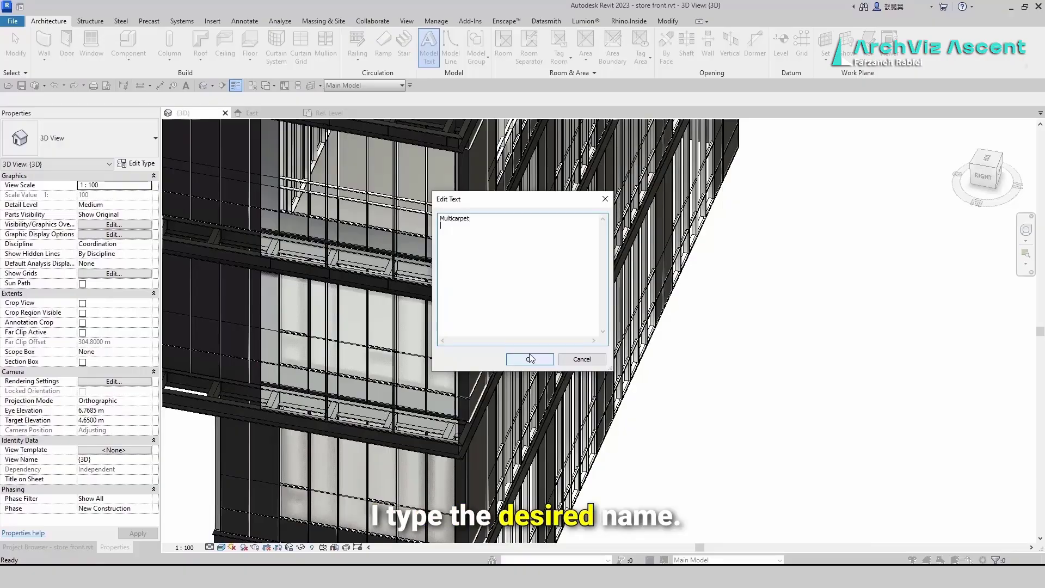
click(530, 359)
click(283, 318)
Set the Multicarpet text's type size to 0.1 m.
click(376, 319)
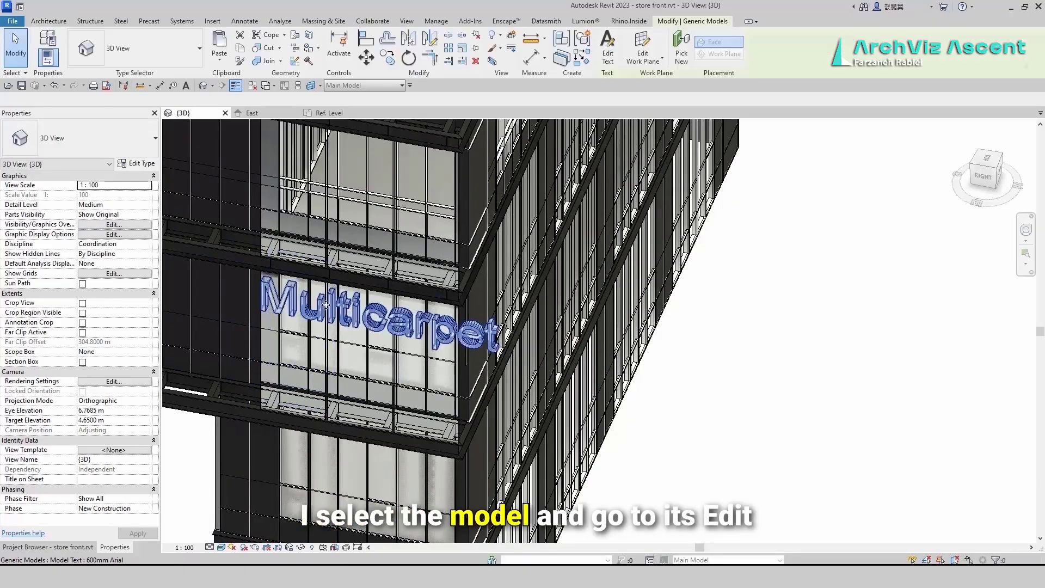
click(147, 164)
click(791, 209)
text(.)
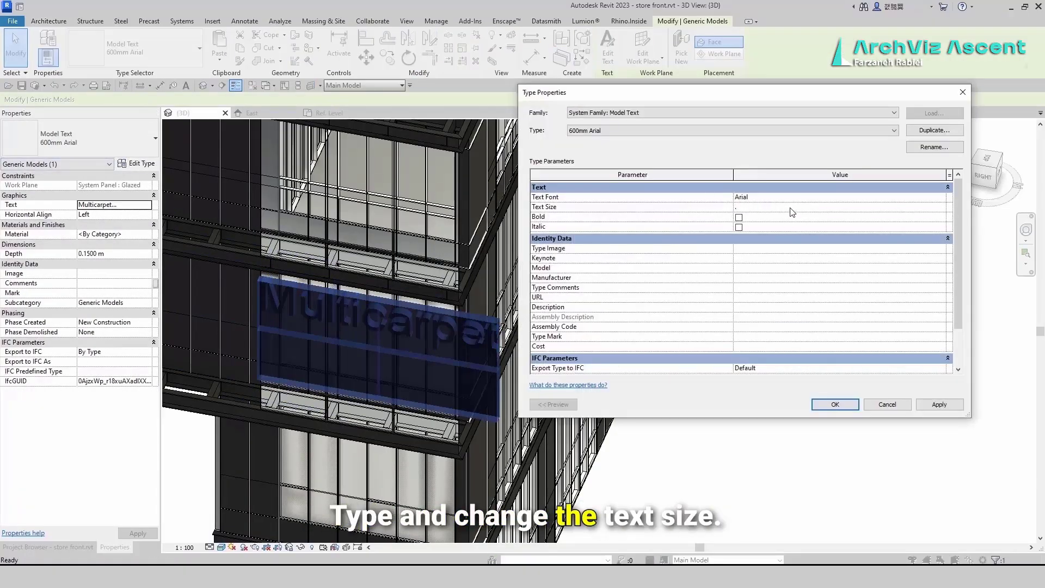
text(1000)
click(835, 403)
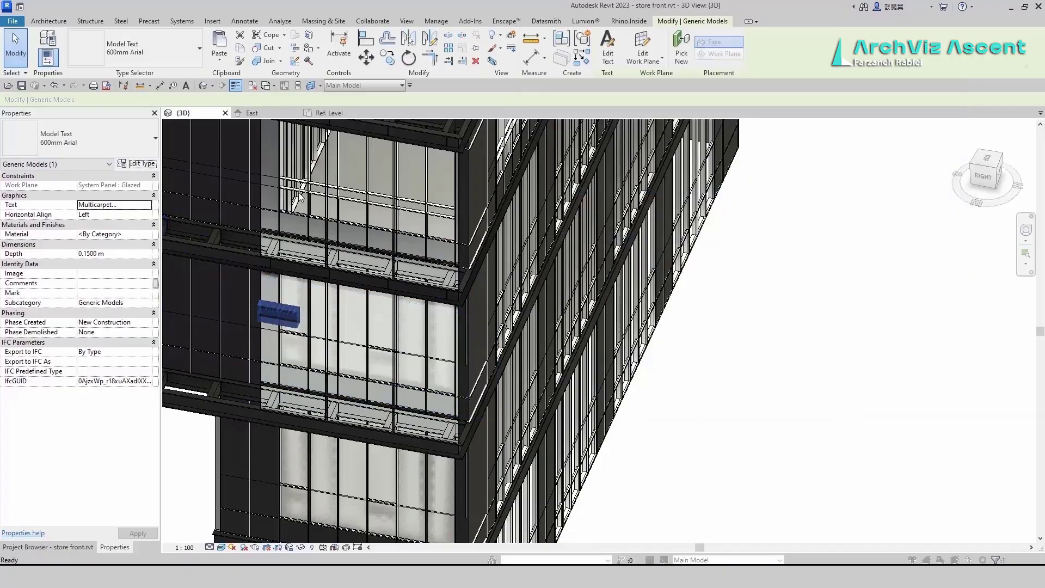
Adjust the Multicarpet text's type size until it is 0.4 m.
click(147, 164)
click(769, 206)
click(839, 409)
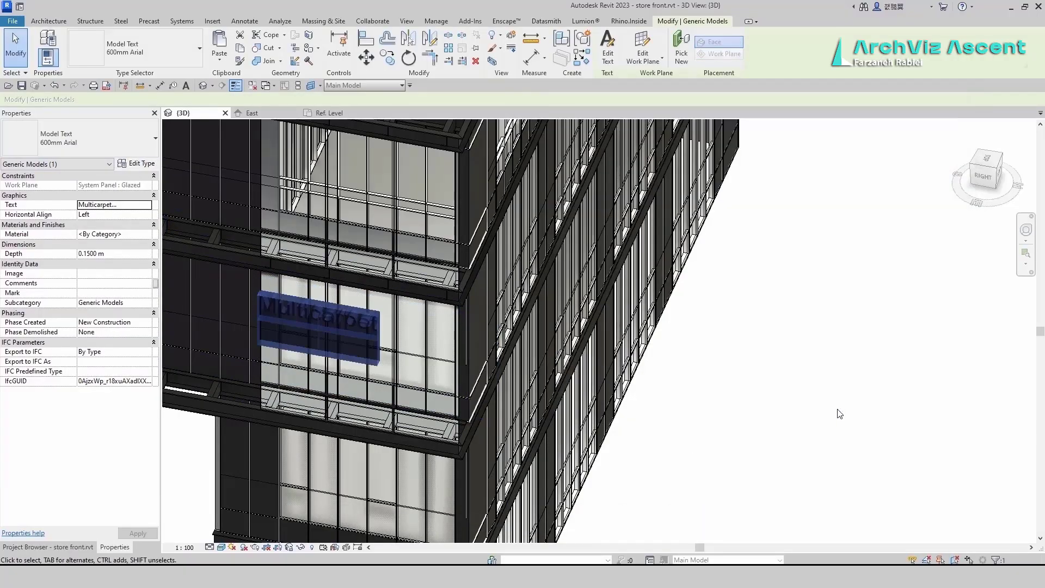
click(137, 163)
click(773, 207)
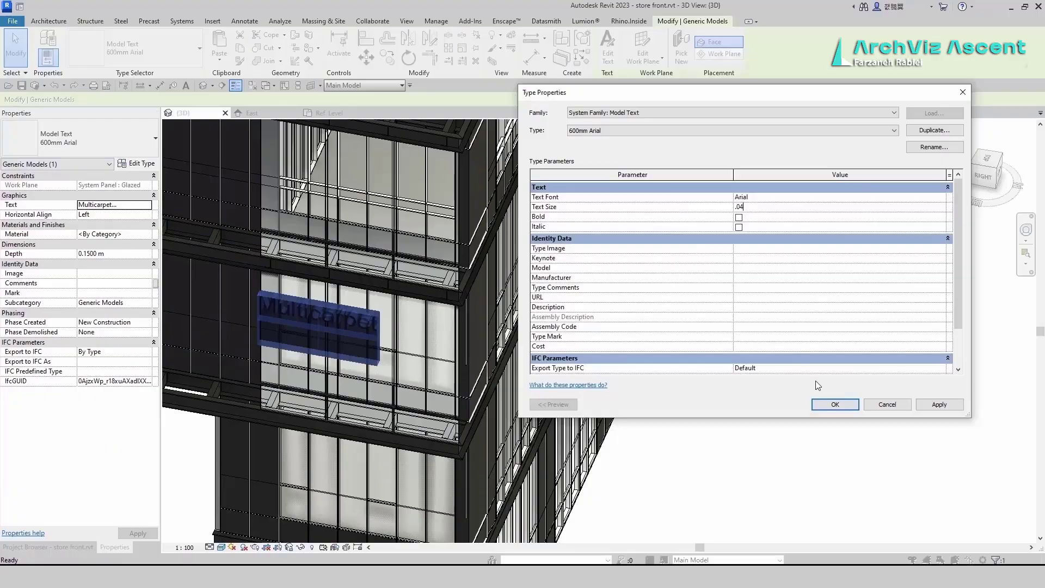
click(939, 404)
click(939, 404)
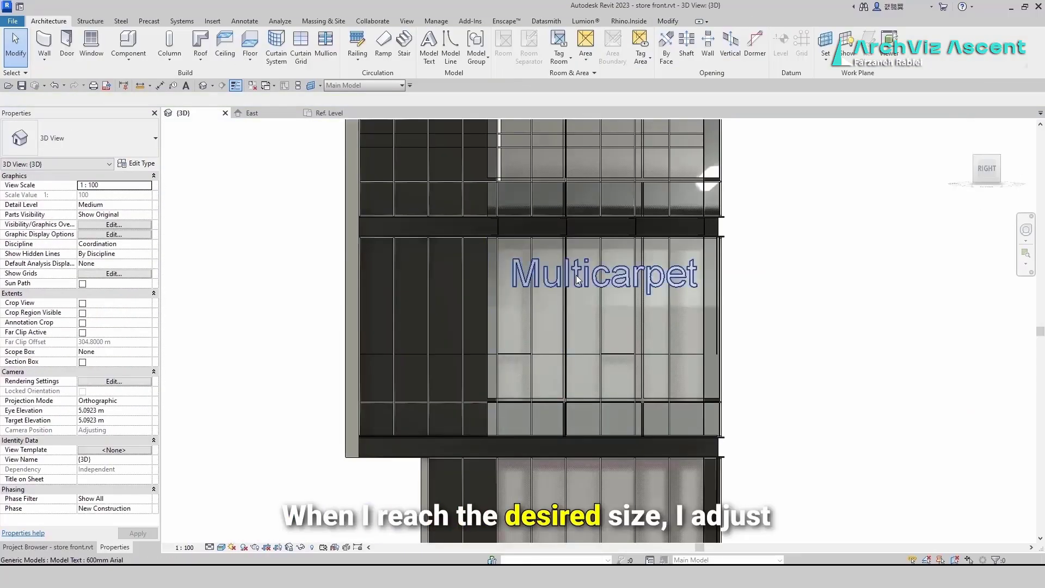
Open the Multicarpet text's material setting and create a new material named text.
click(576, 275)
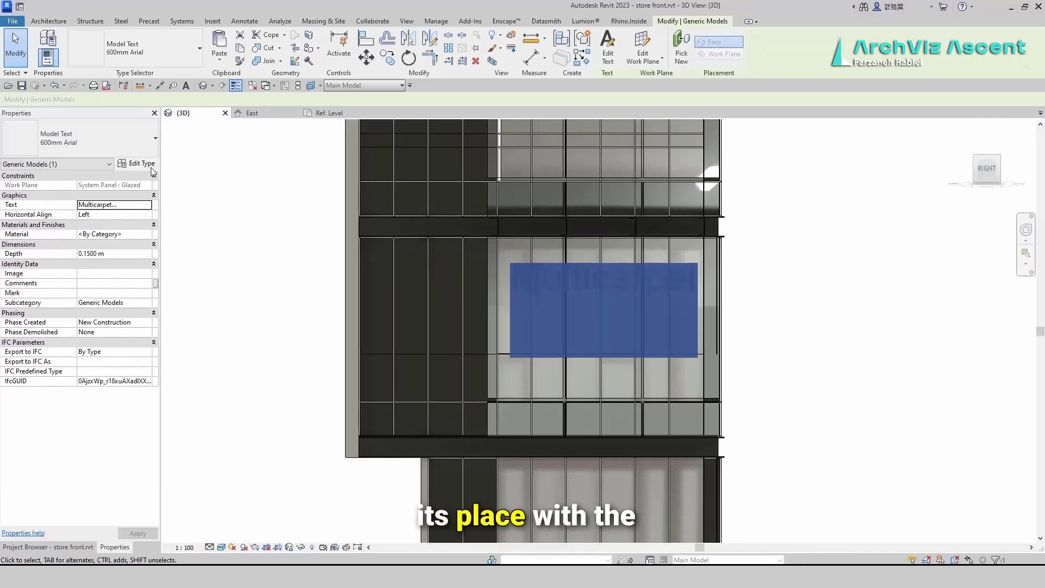
click(147, 235)
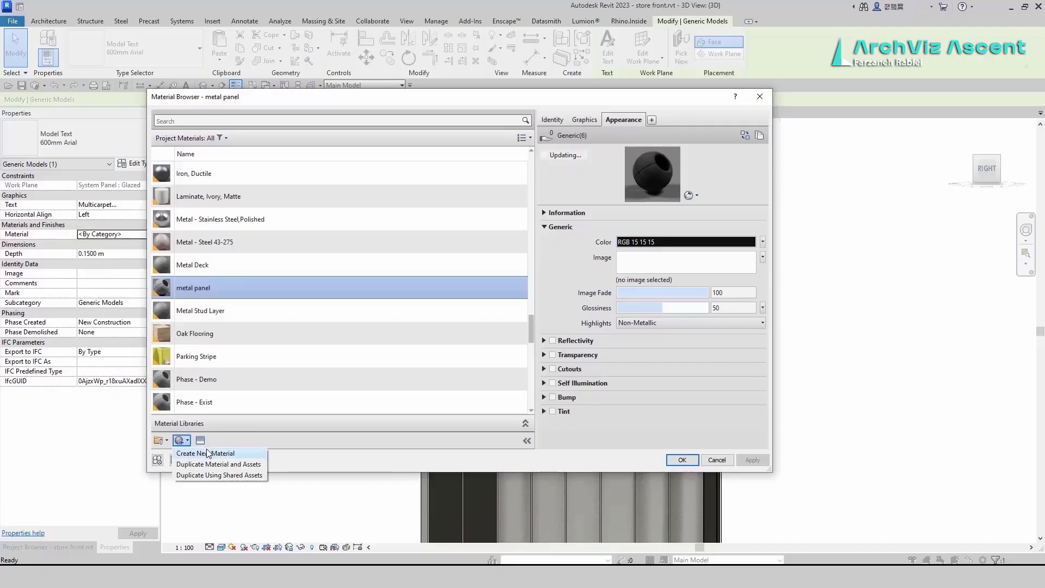
right_click(215, 288)
click(261, 328)
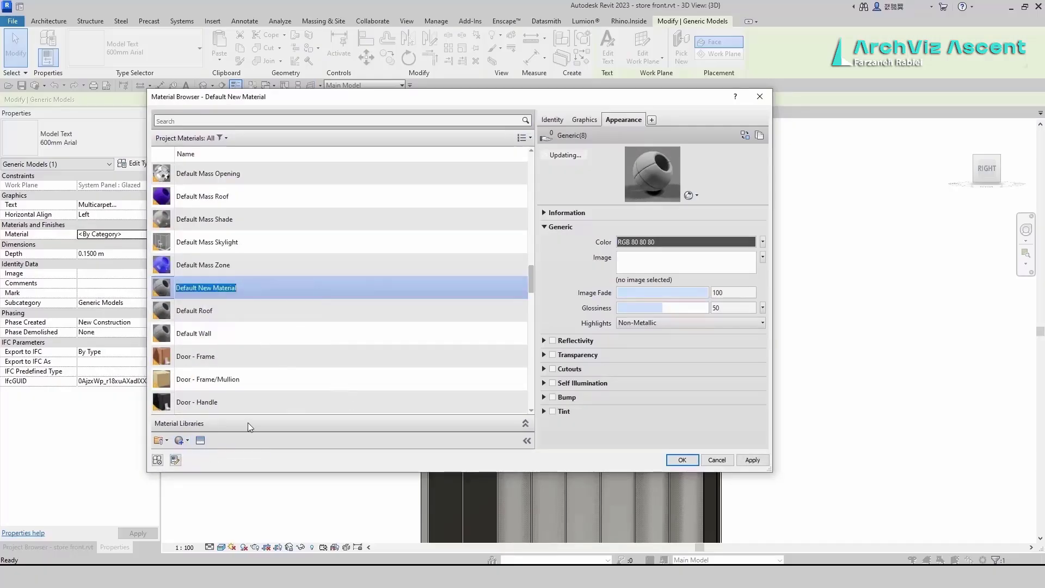
text(text)
Give the text material the Aluminum - Bead Blasted metal appearance and assign it to the Multicarpet sign.
click(199, 440)
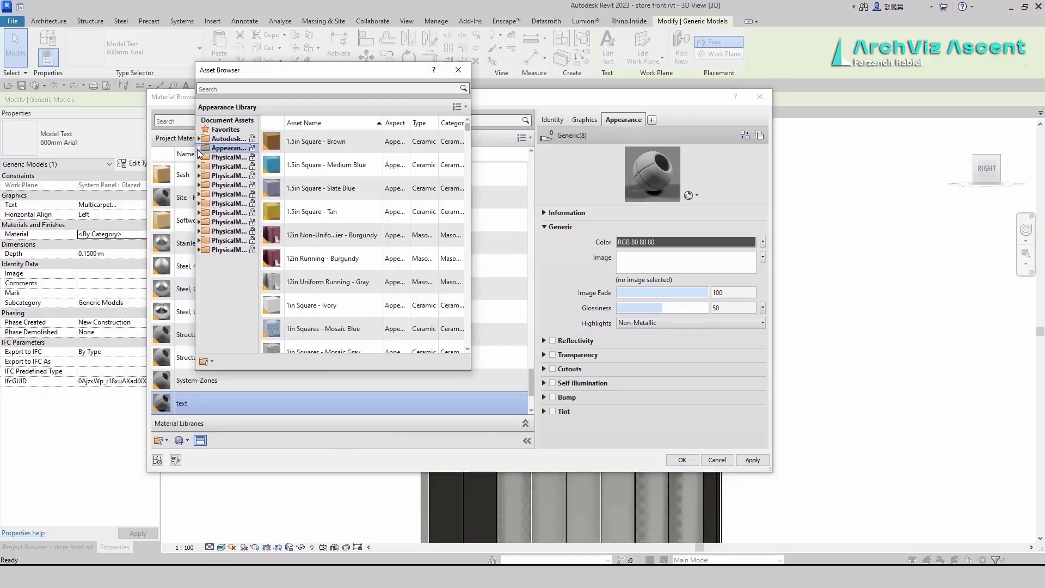
click(199, 149)
click(232, 253)
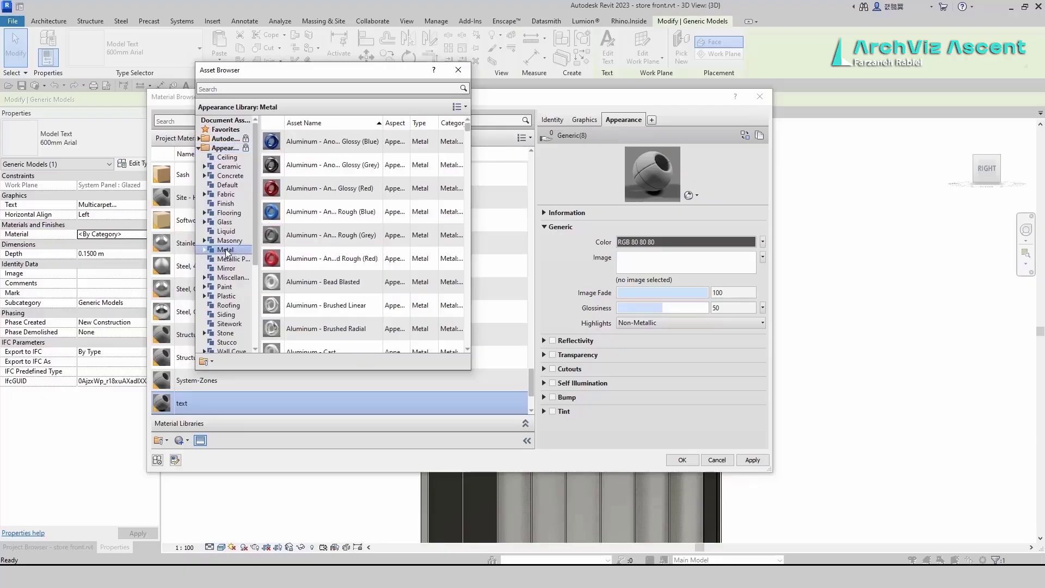
click(456, 282)
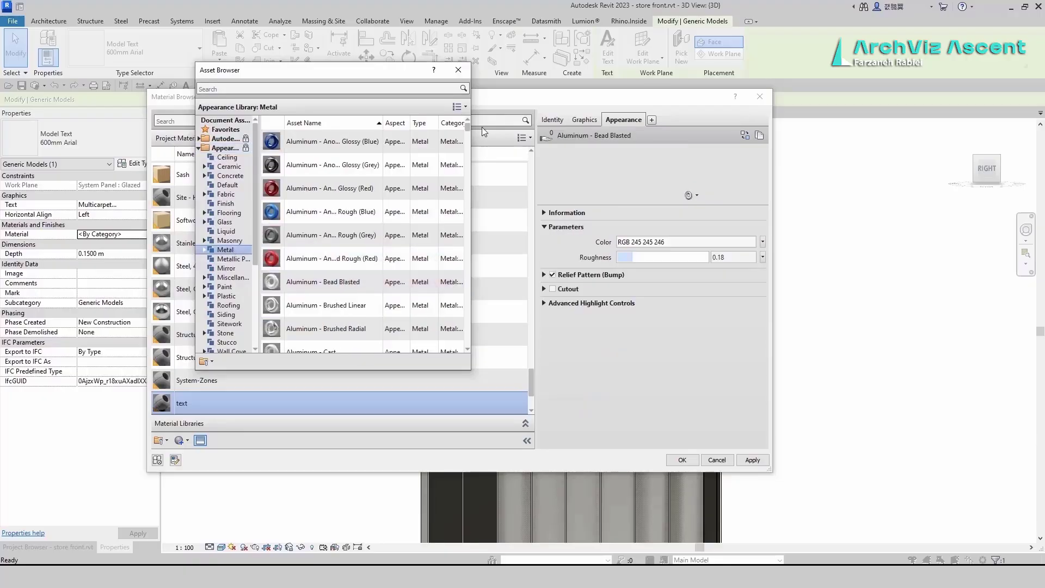
click(458, 71)
click(682, 459)
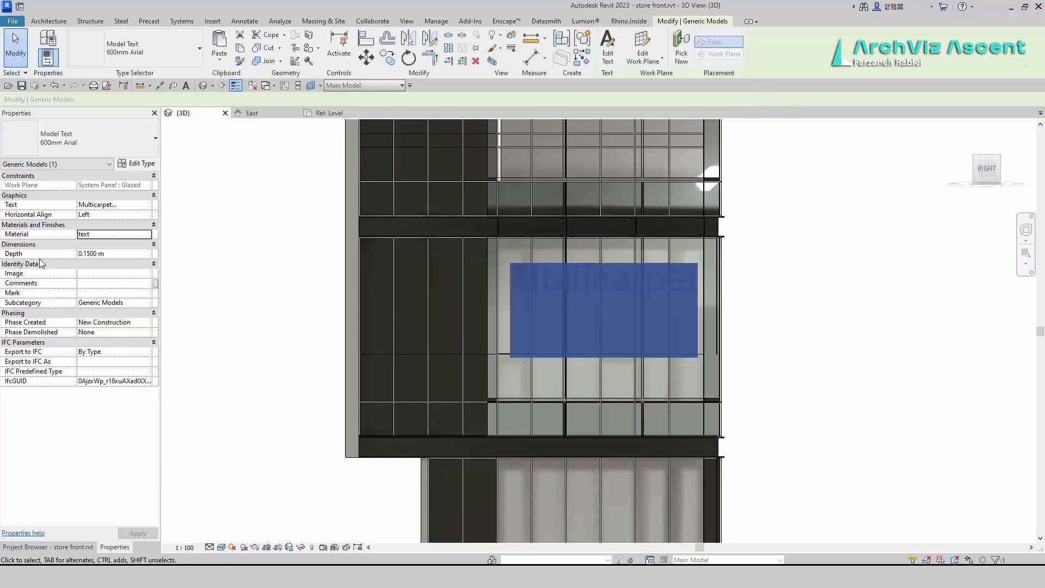
Set the Multicarpet sign's depth to 0.1 m and deselect it.
click(125, 254)
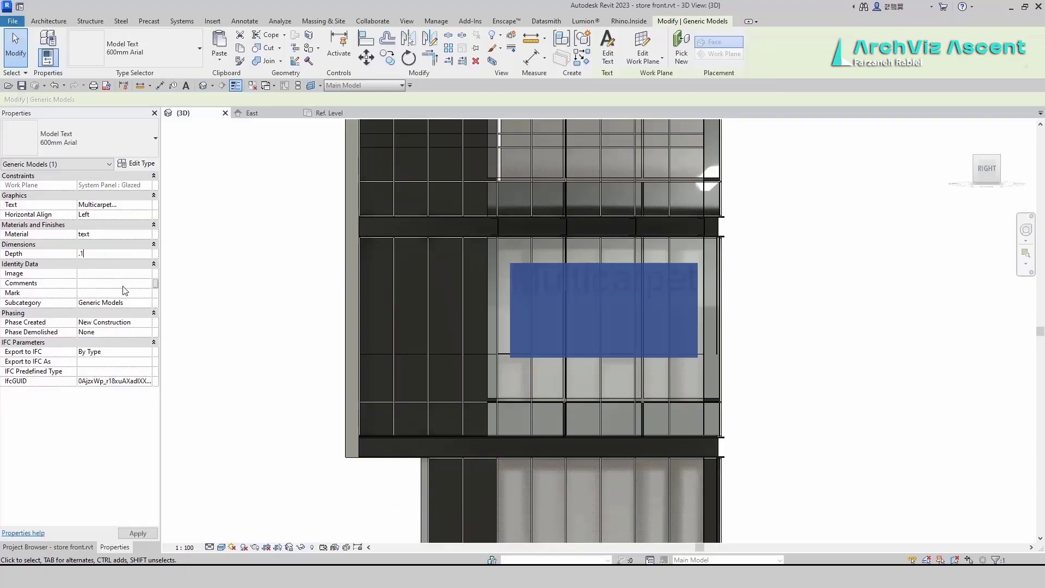
click(807, 356)
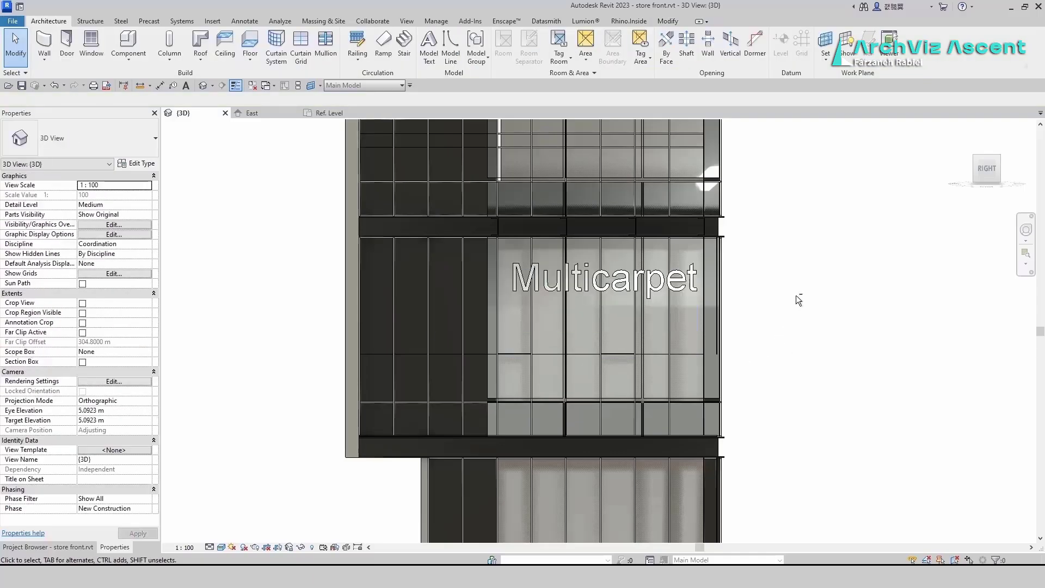
Try a text size of 0.35 m with the Artifakt Element Heavy font on the Multicarpet sign.
shift+middle_drag(796, 295, 648, 291)
double_click(648, 290)
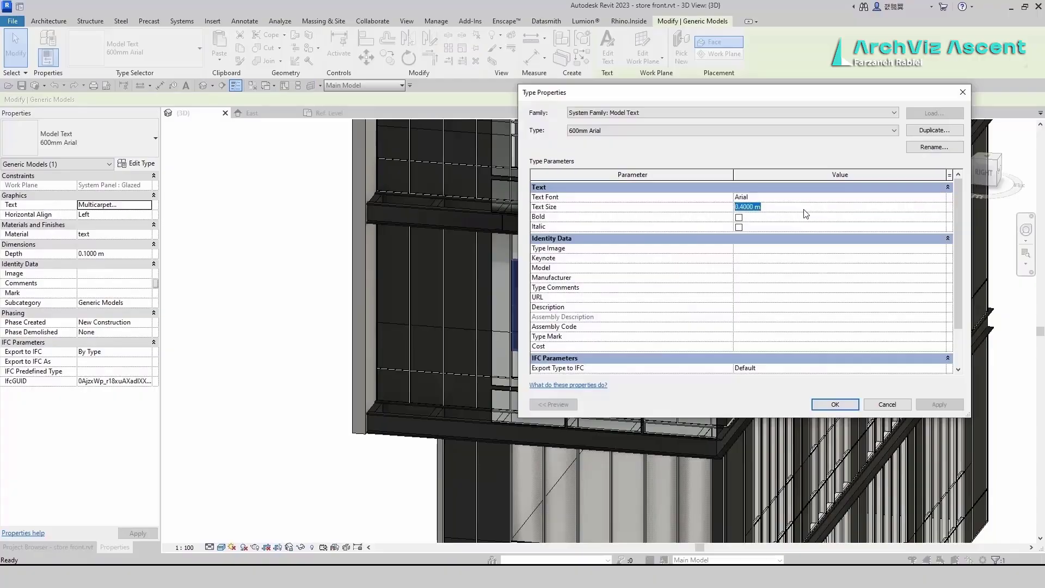
drag(599, 92, 107, 95)
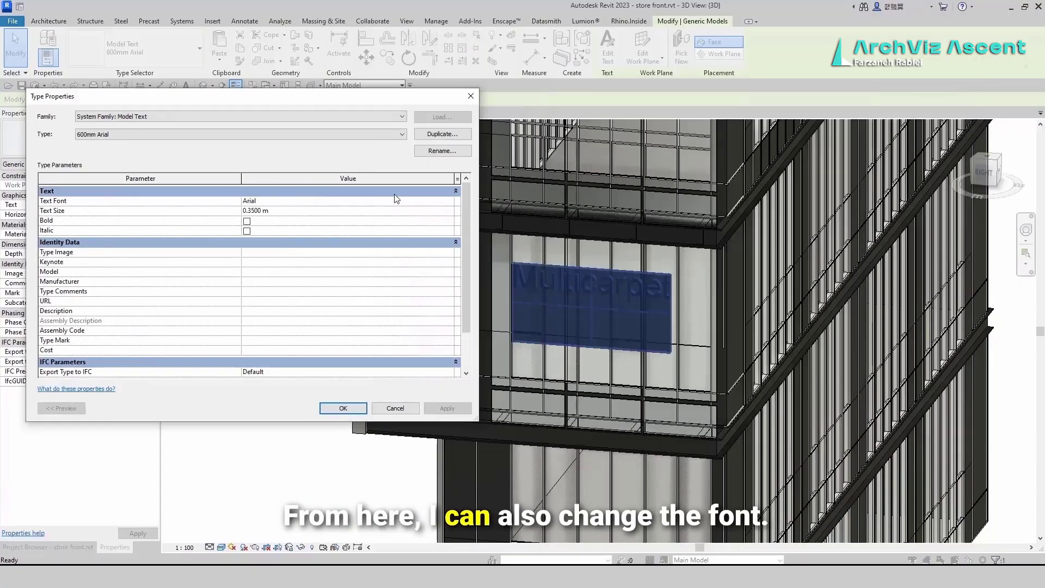
click(449, 201)
click(366, 236)
click(447, 408)
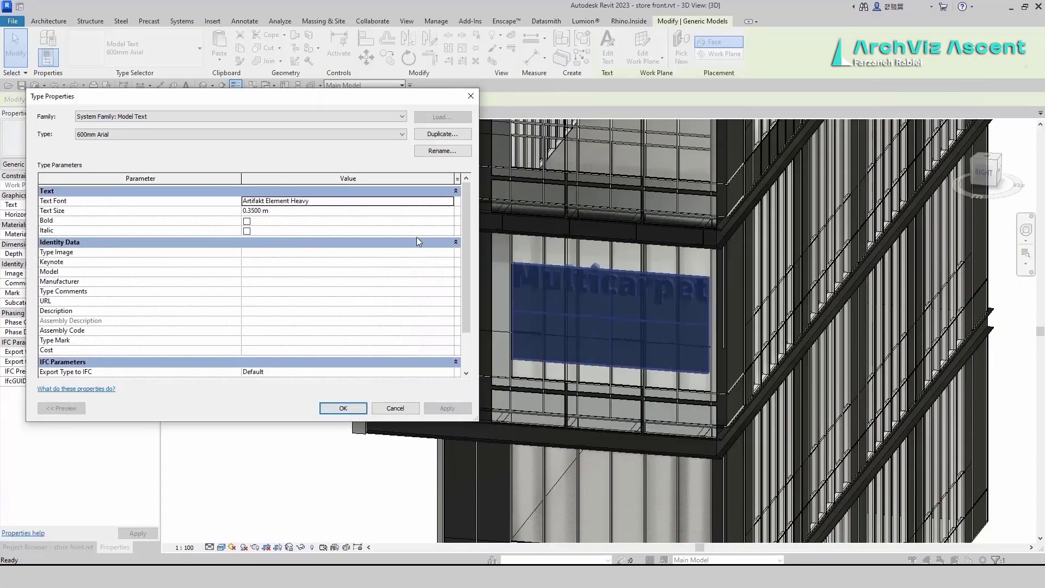
Try further fonts on the Multicarpet sign, including Artifakt Element Medium and Berlin Sans FB Demi at 0.35 m.
click(449, 201)
click(310, 219)
click(447, 409)
click(449, 202)
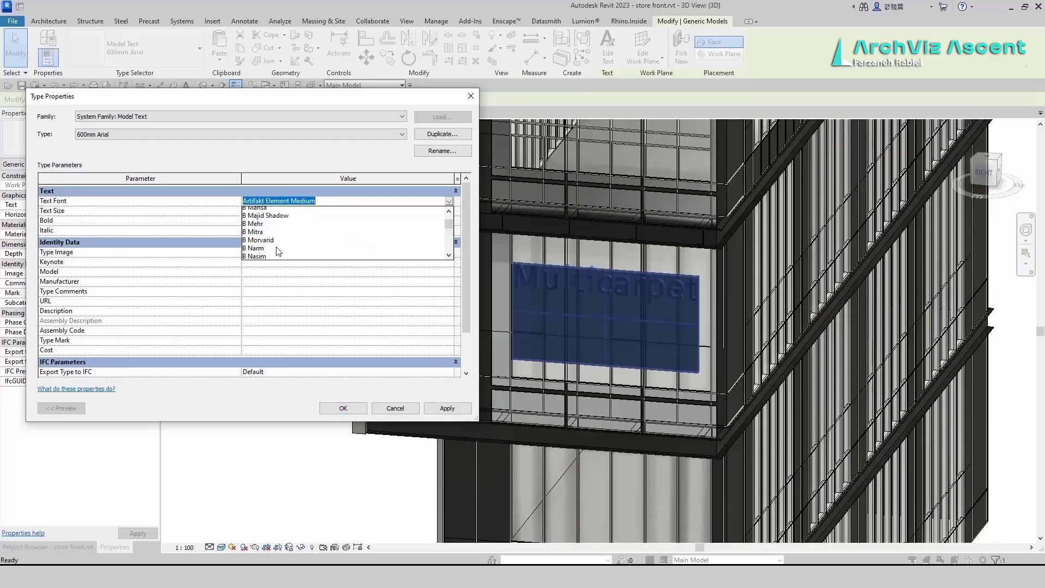
scroll(276, 251, down, 10)
click(277, 239)
click(447, 408)
click(449, 201)
click(349, 234)
click(451, 409)
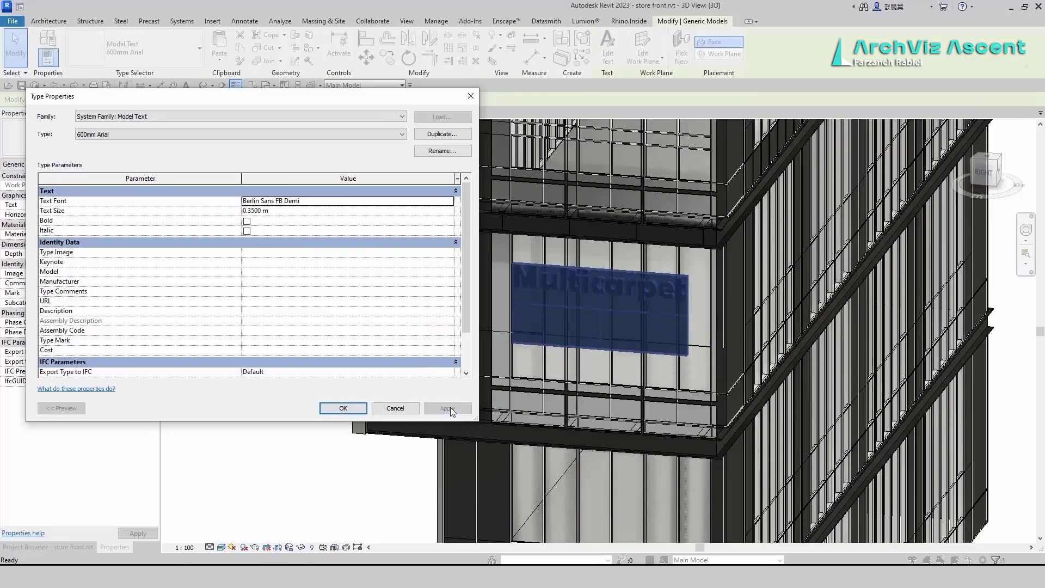
click(343, 408)
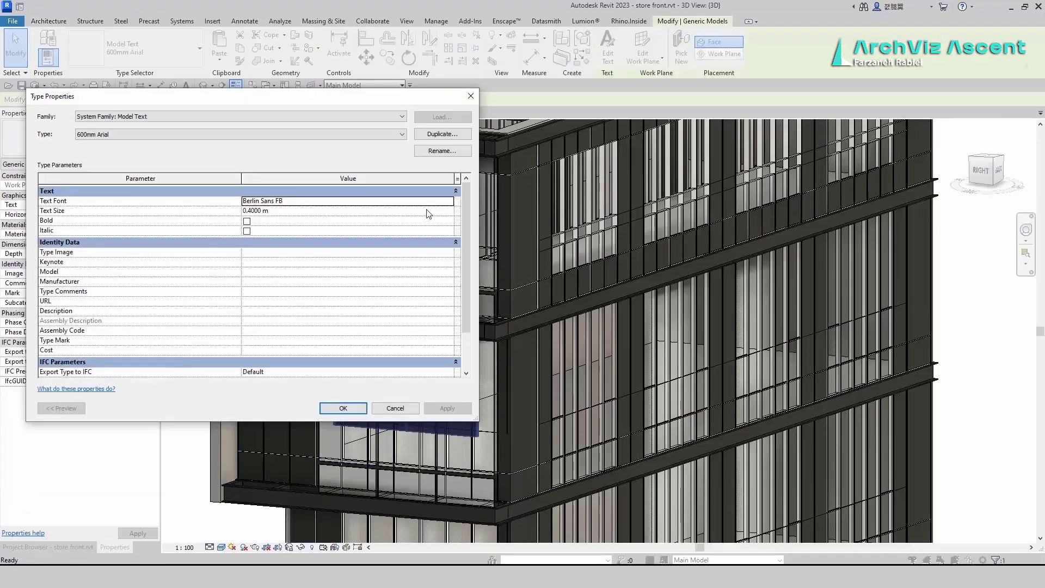
Set the Multicarpet text type's font to Berlin Sans FB Demi and deselect the sign.
click(449, 201)
click(310, 227)
click(447, 408)
click(352, 408)
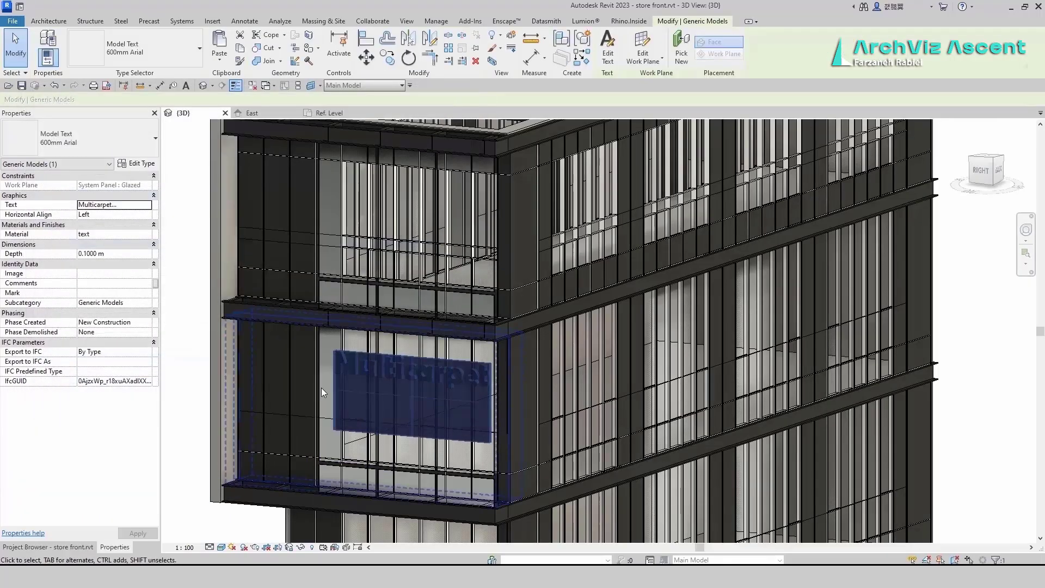
key(Escape)
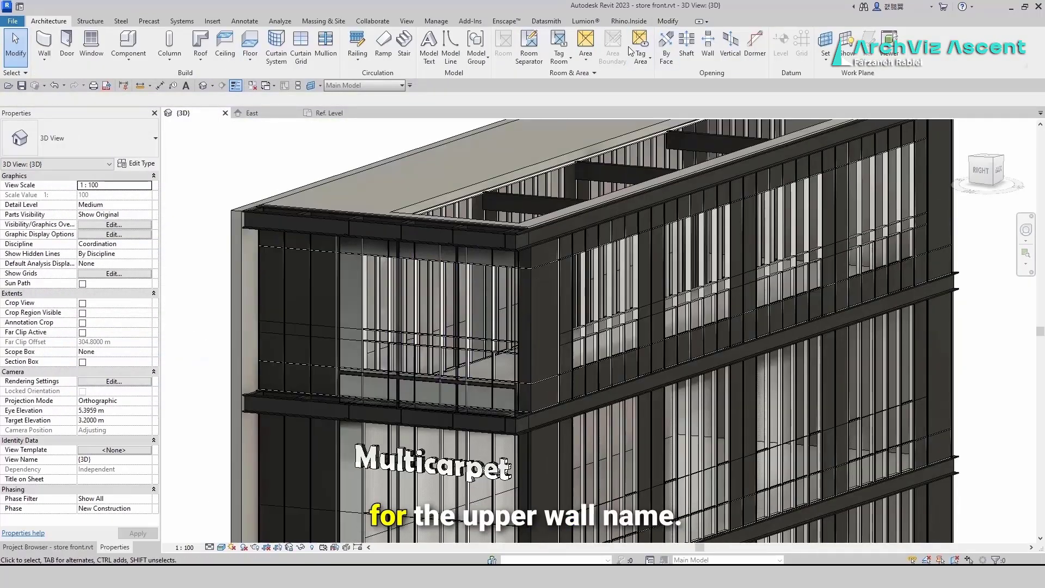
Create model text reading R O L L U X and place it on the upper-level glass wall above the Multicarpet sign.
click(429, 48)
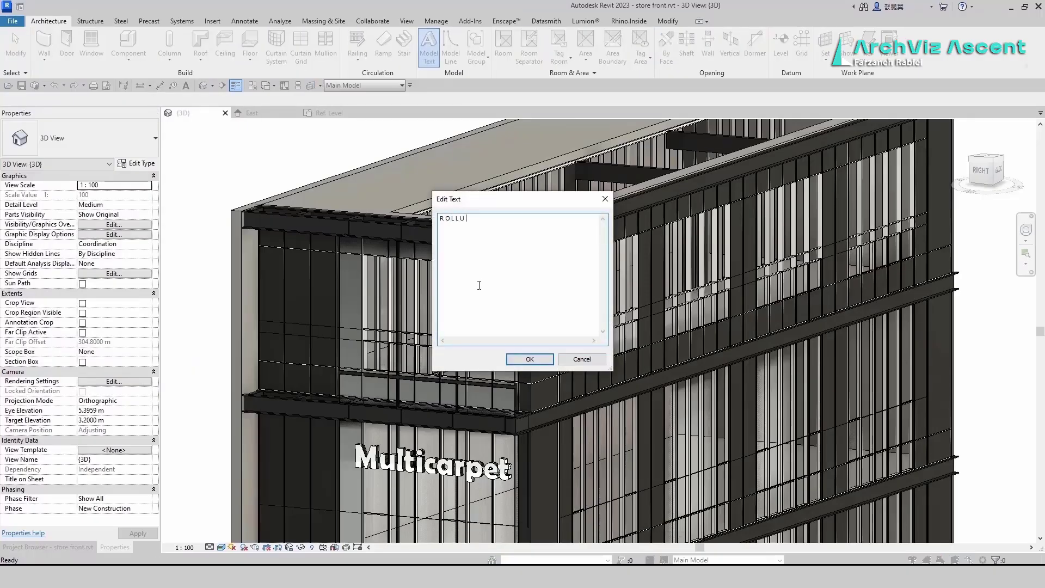
click(528, 360)
click(439, 293)
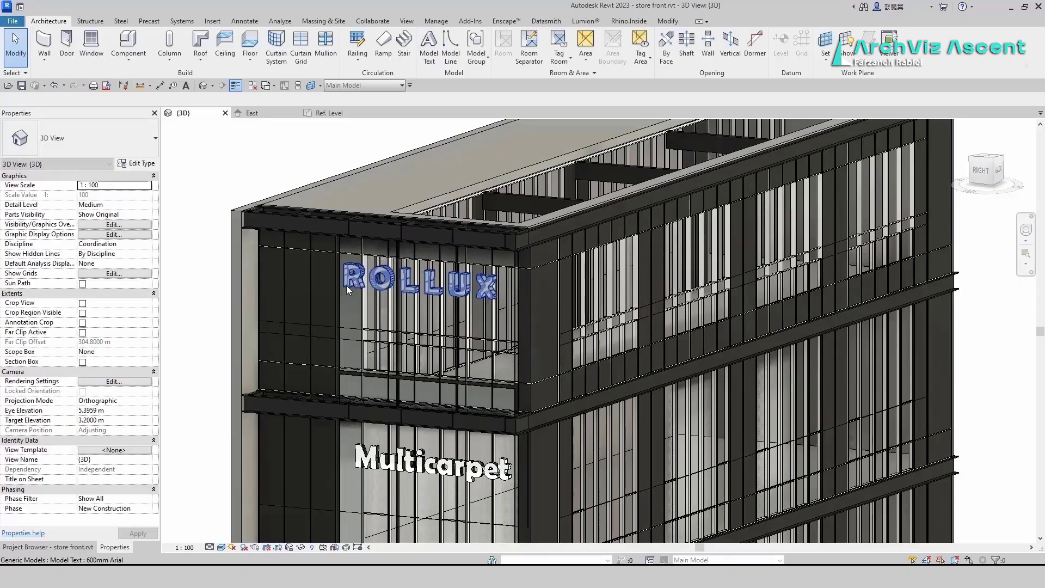
Duplicate the ROLLUX sign's text type as 600mm Arial 2.
click(439, 292)
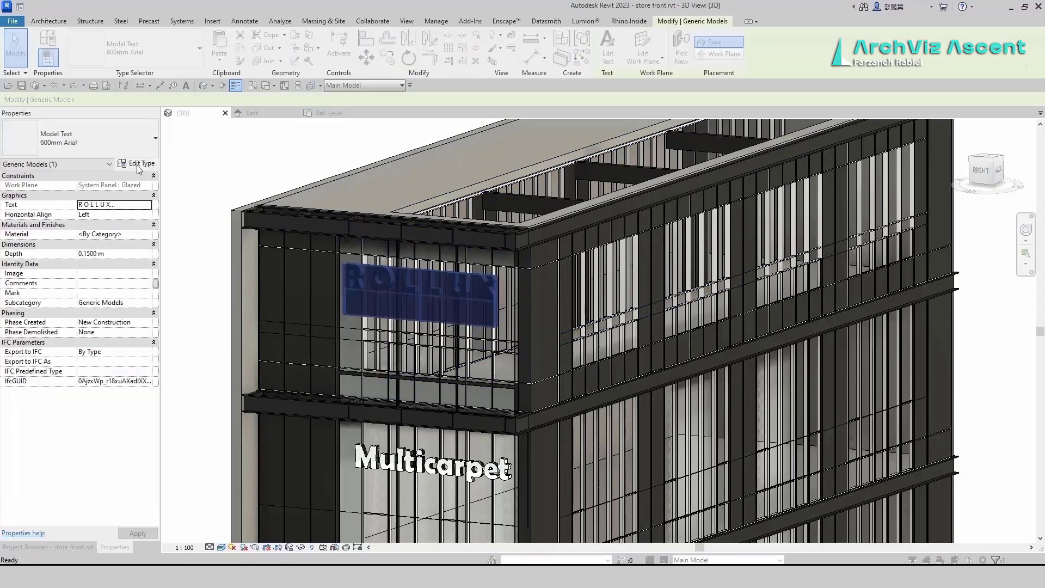
click(136, 164)
click(442, 134)
click(560, 267)
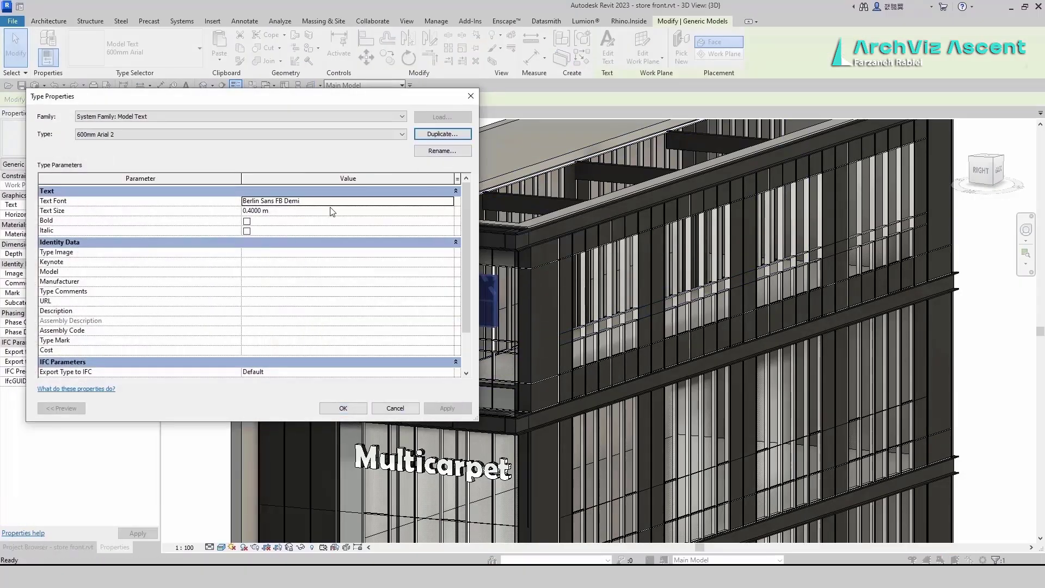
Compare the Dutch801 fonts on the ROLLUX text type and set it to Dutch801 XBd BT.
click(332, 201)
scroll(378, 236, down, 3)
scroll(378, 236, down, 3)
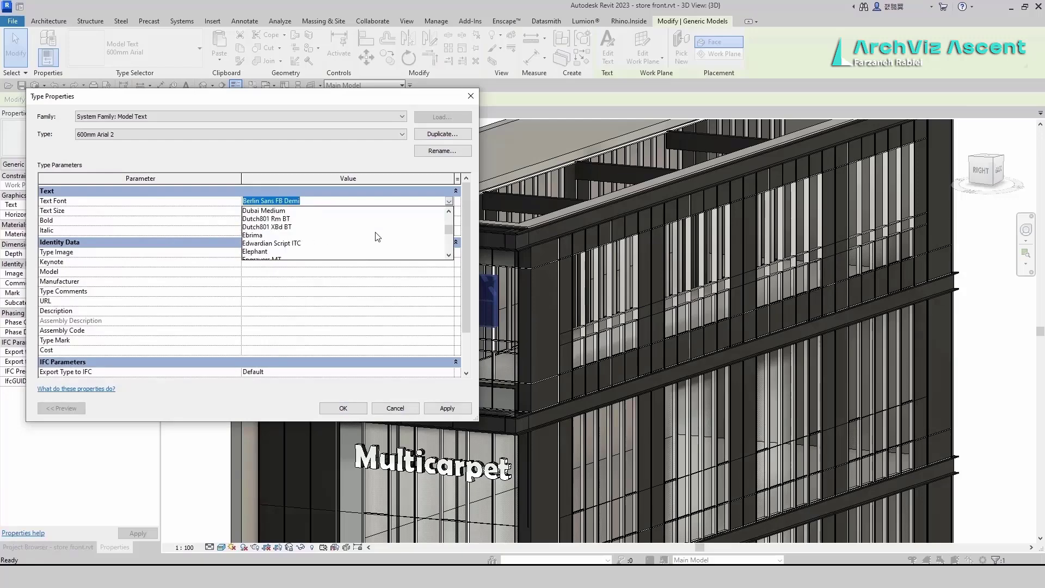
click(277, 219)
click(313, 201)
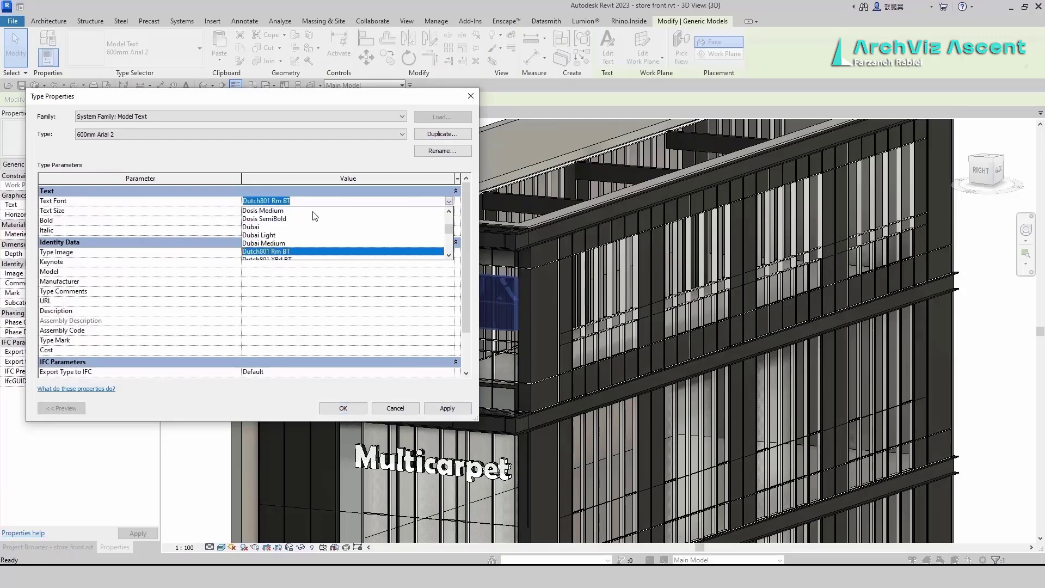
click(277, 261)
click(446, 408)
key(Return)
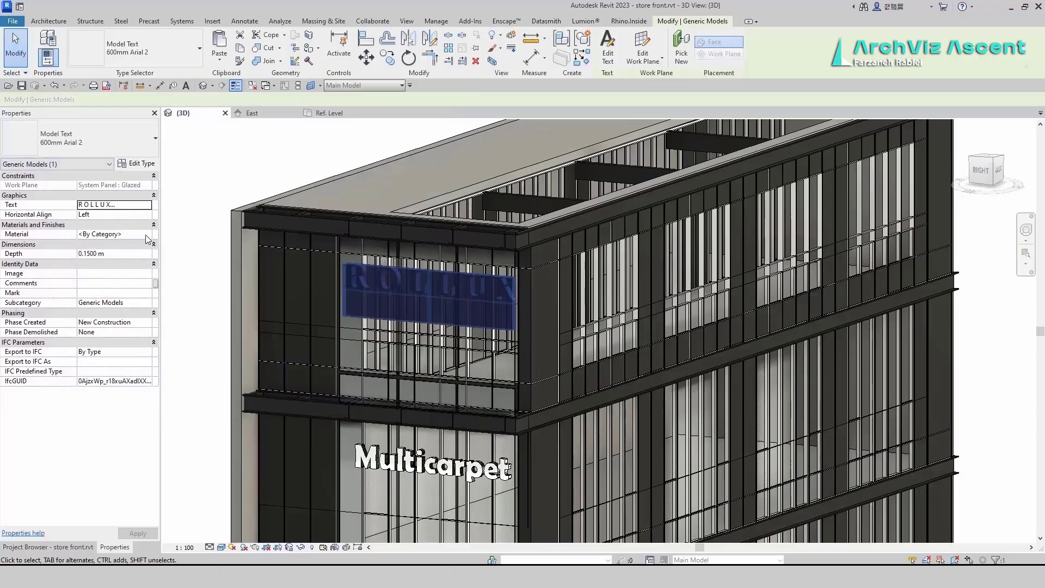
Assign the text material to the ROLLUX sign and deselect it.
click(146, 235)
click(679, 459)
click(214, 267)
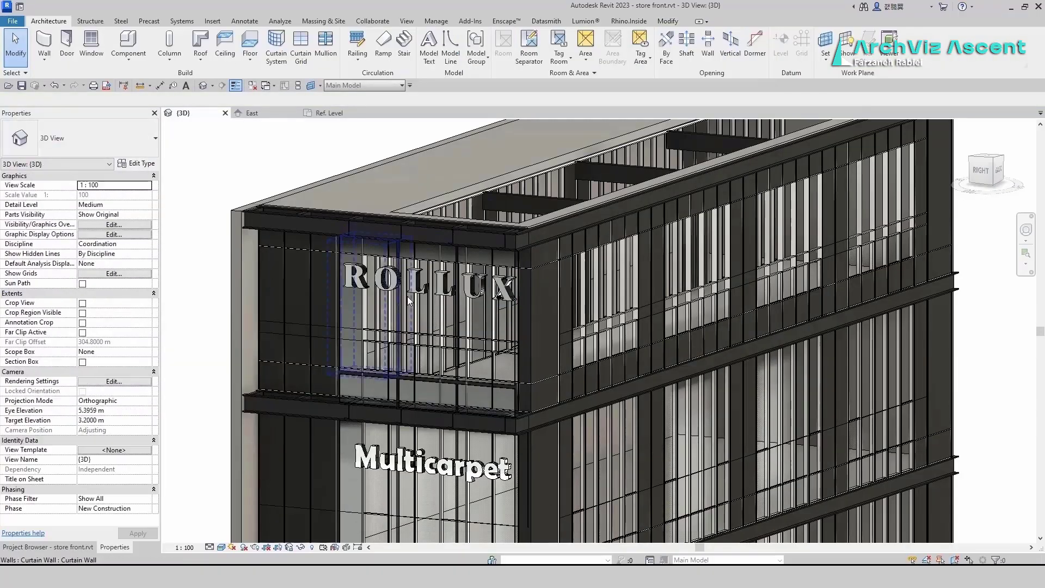
Set the text size of the ROLLUX sign's type to 0.35 m.
click(409, 300)
click(983, 169)
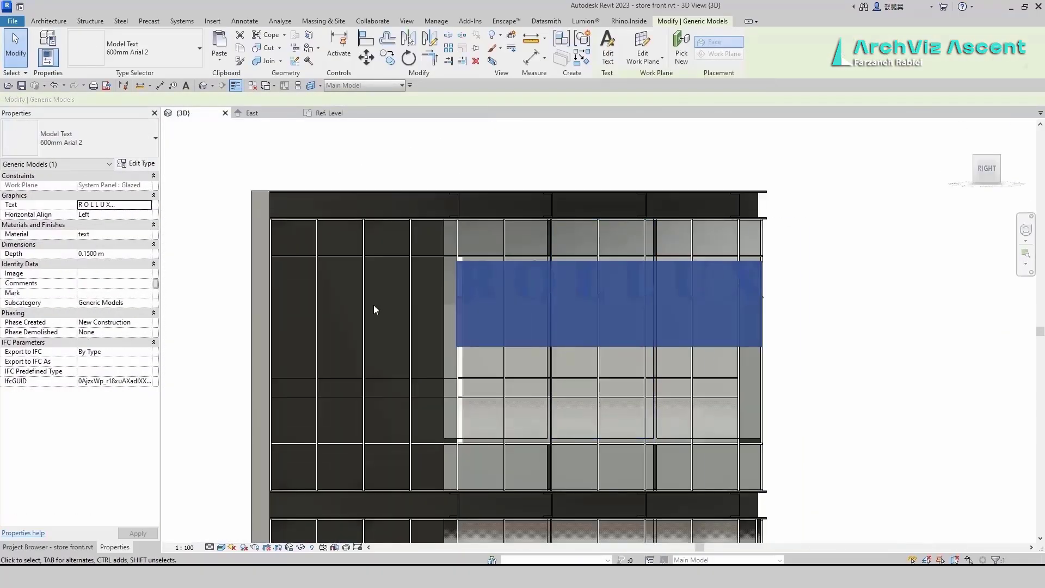
click(141, 164)
click(325, 211)
text(.3500)
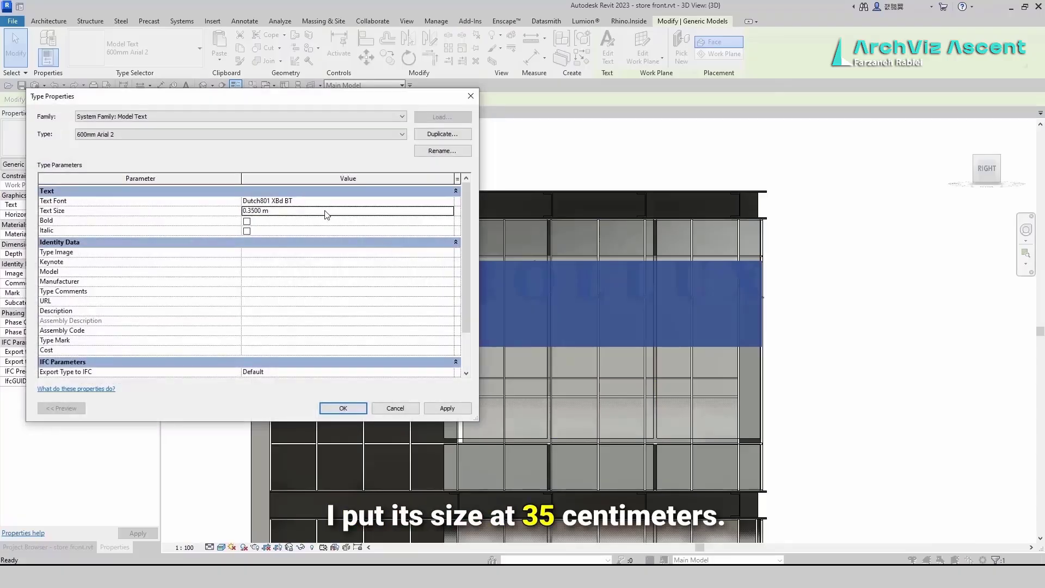
click(442, 410)
click(344, 409)
Nudge the ROLLUX sign slightly up and to the right on the upper-level glass wall.
click(665, 360)
click(573, 296)
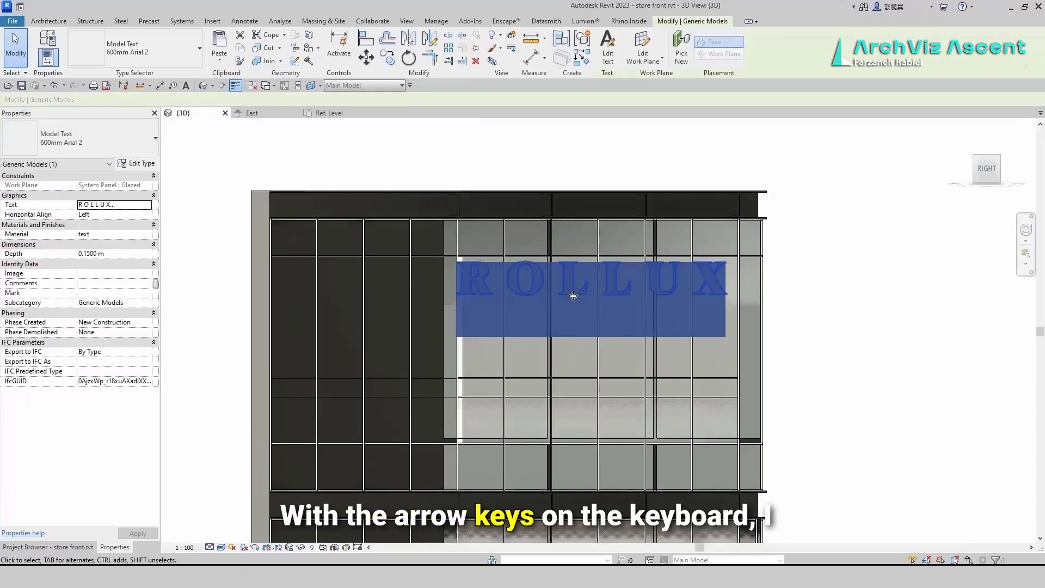
key(Up)
key(Up)
key(Right)
key(Right)
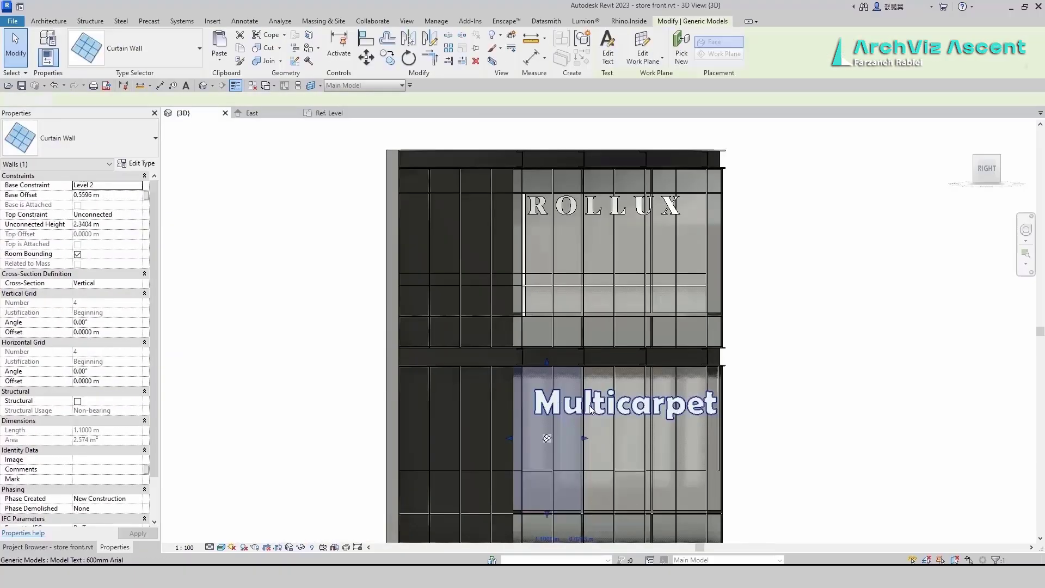
Set the text size of the Multicarpet sign's type to 0.3 m.
click(612, 416)
click(137, 164)
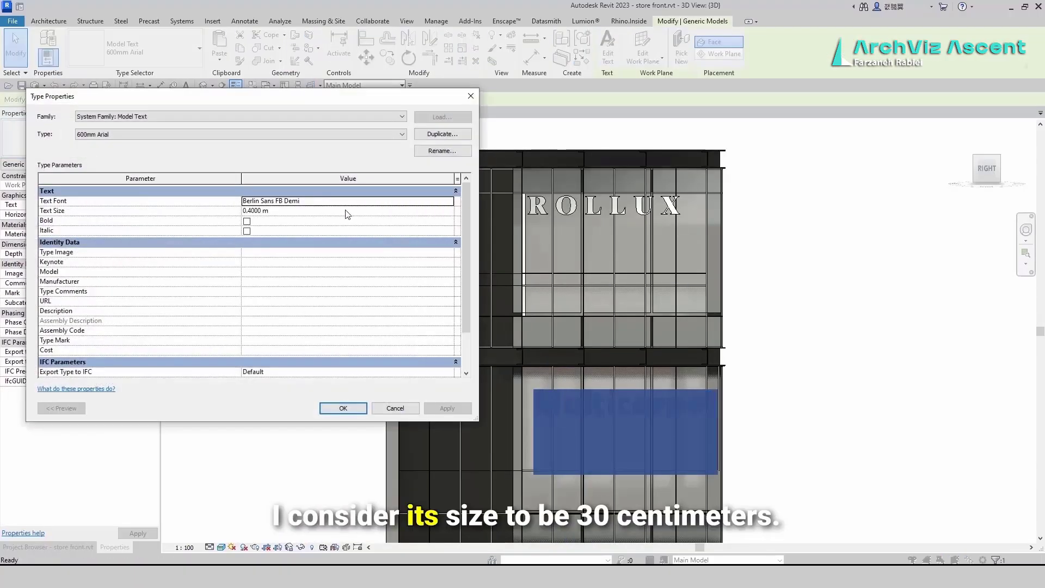
click(347, 211)
text(0.3)
click(343, 408)
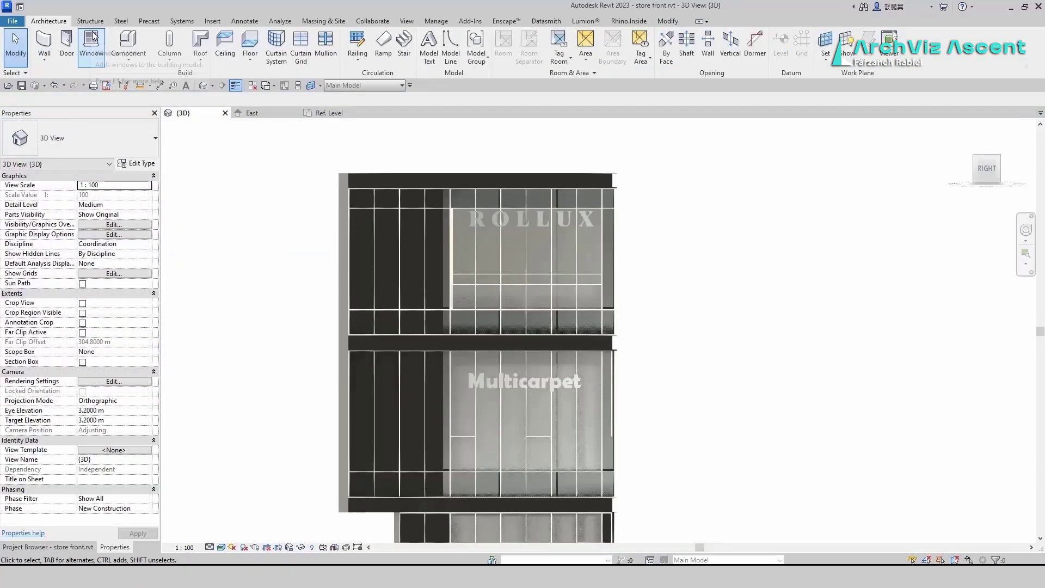
Start an in-place model in the Generic Models category and accept the suggested name Generic Models 1.
click(128, 59)
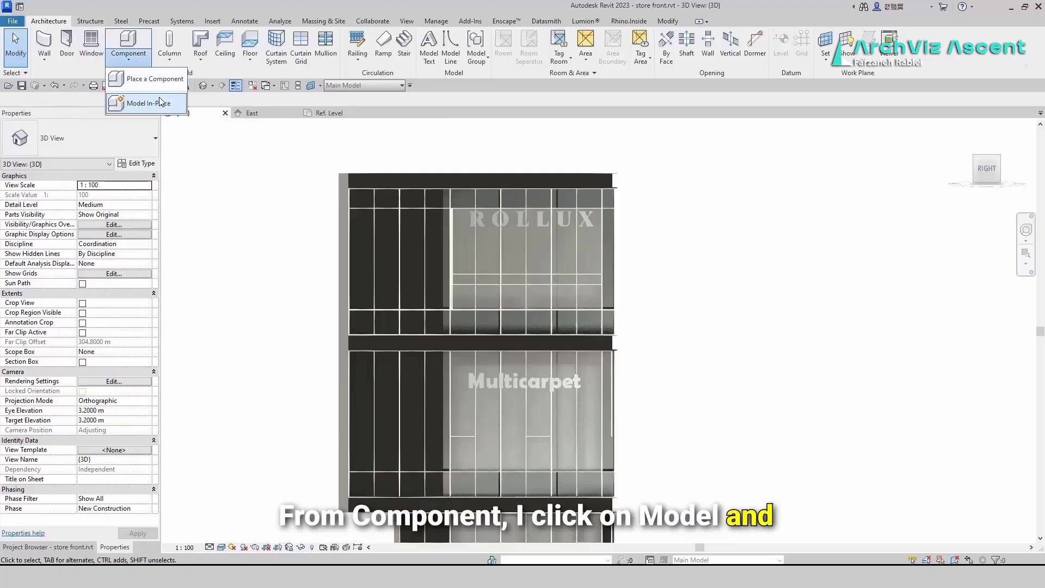
click(161, 102)
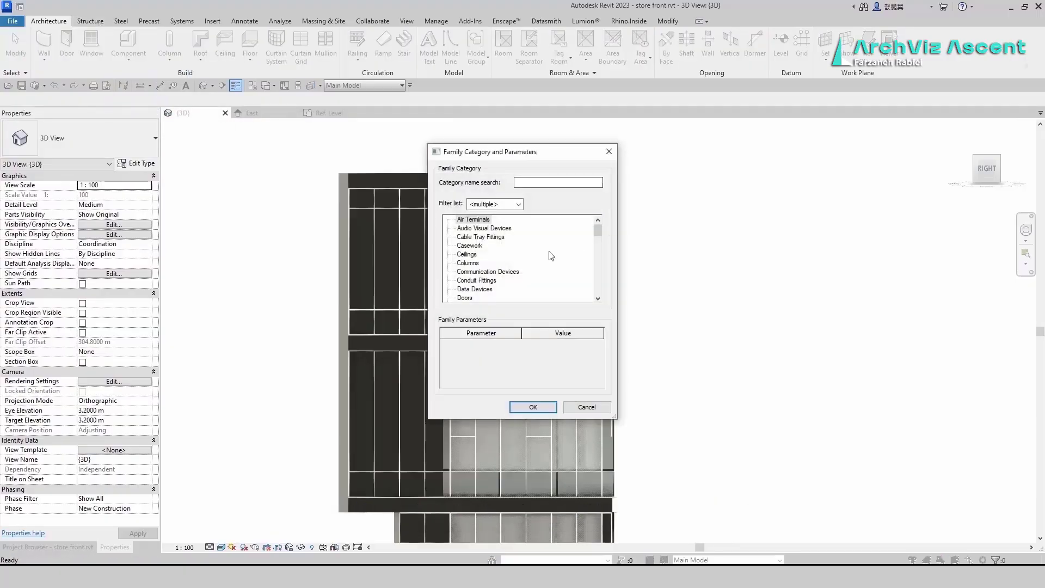
scroll(504, 269, down, 2)
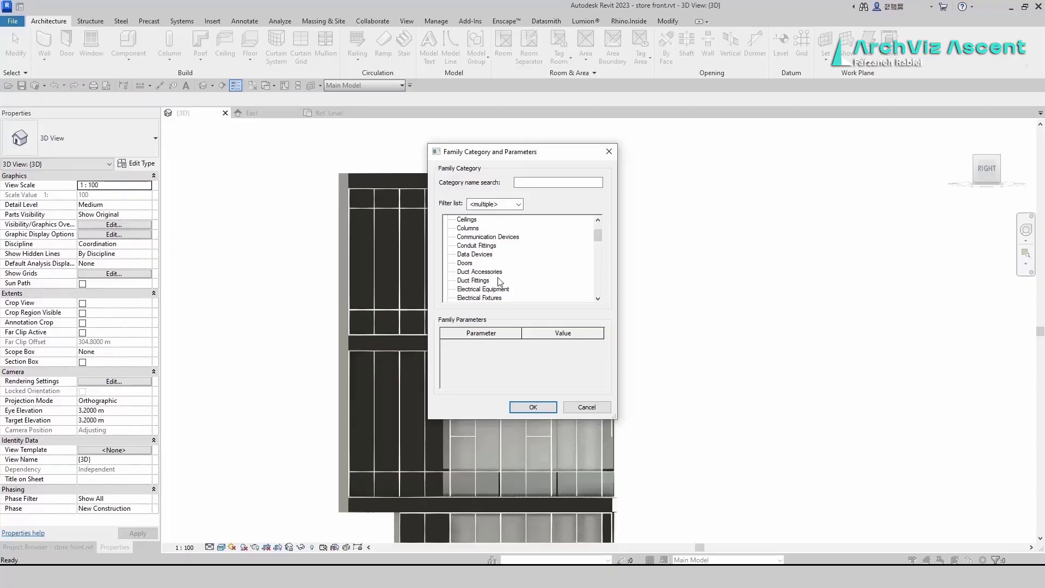
scroll(500, 282, down, 1)
scroll(488, 287, down, 3)
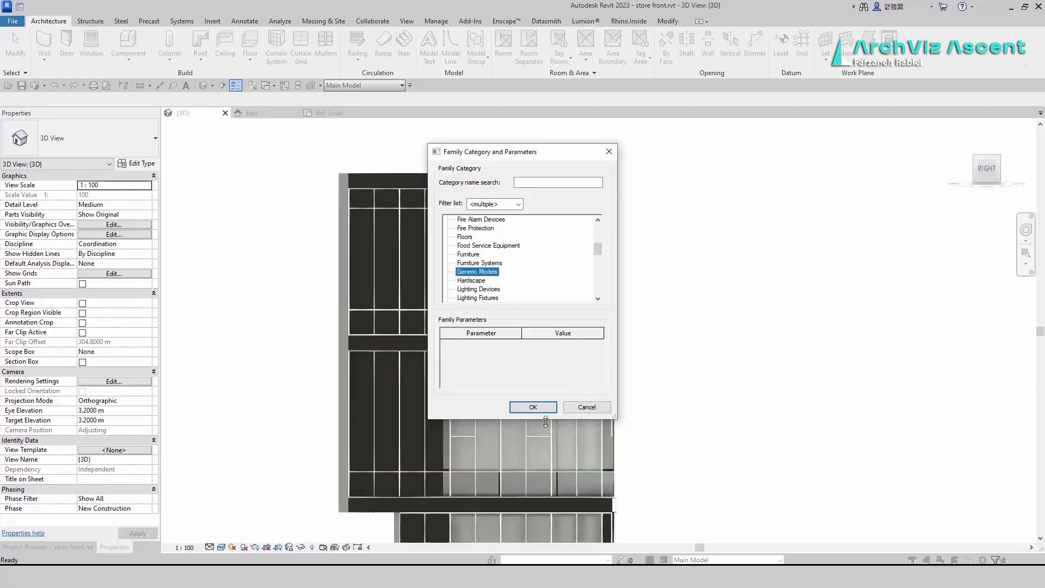
click(538, 407)
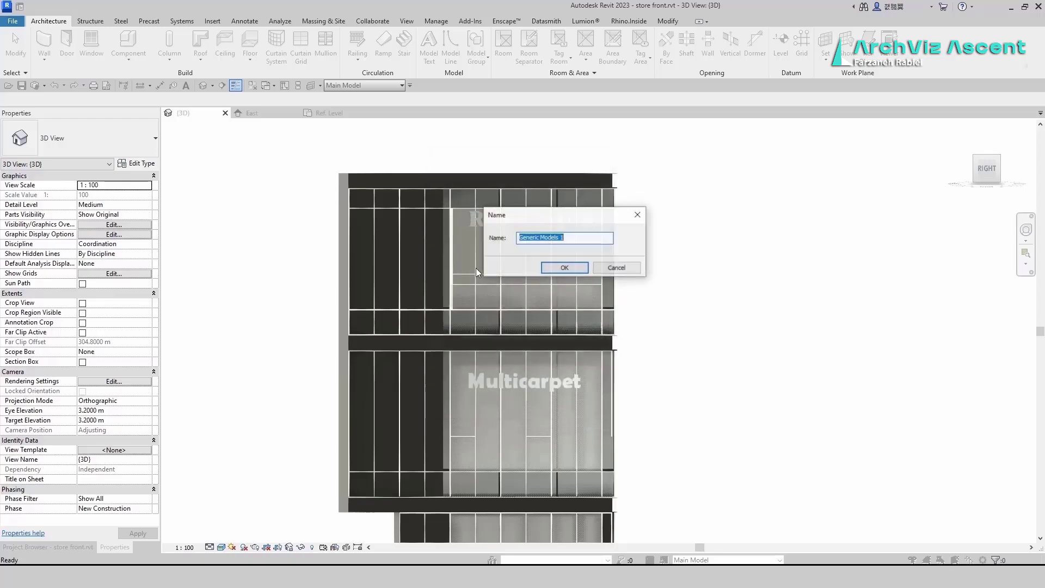
click(569, 274)
Set the work plane by picking the face of a glazed panel on the end facade.
scroll(567, 234, up, 2)
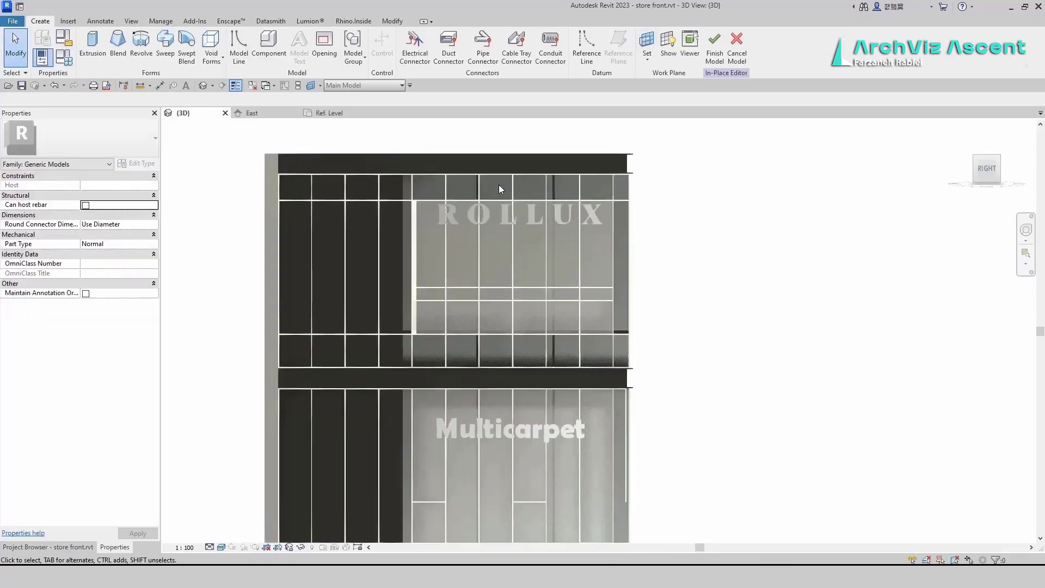
click(647, 44)
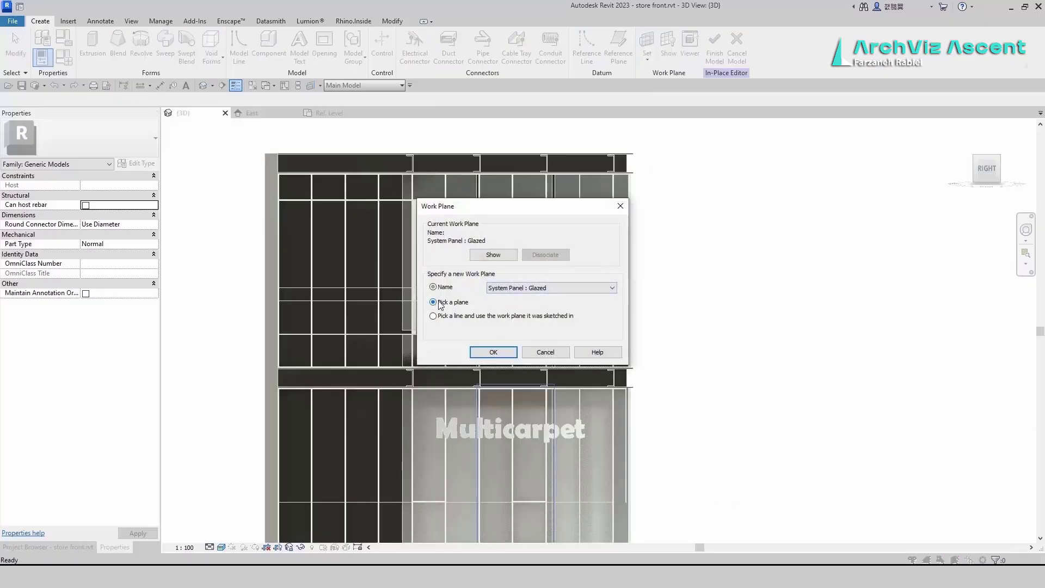
click(493, 352)
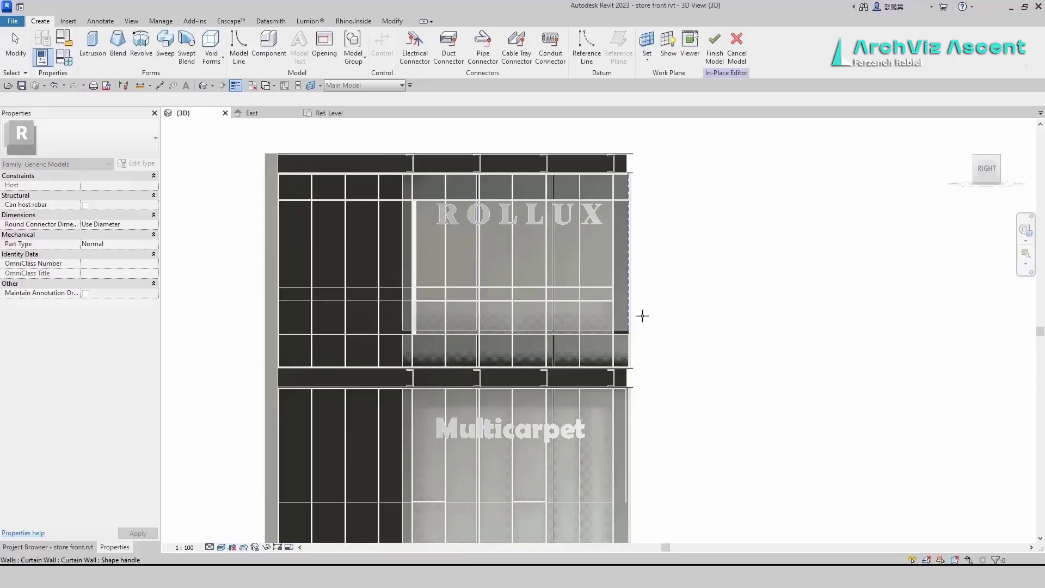
shift+middle_drag(712, 277, 627, 256)
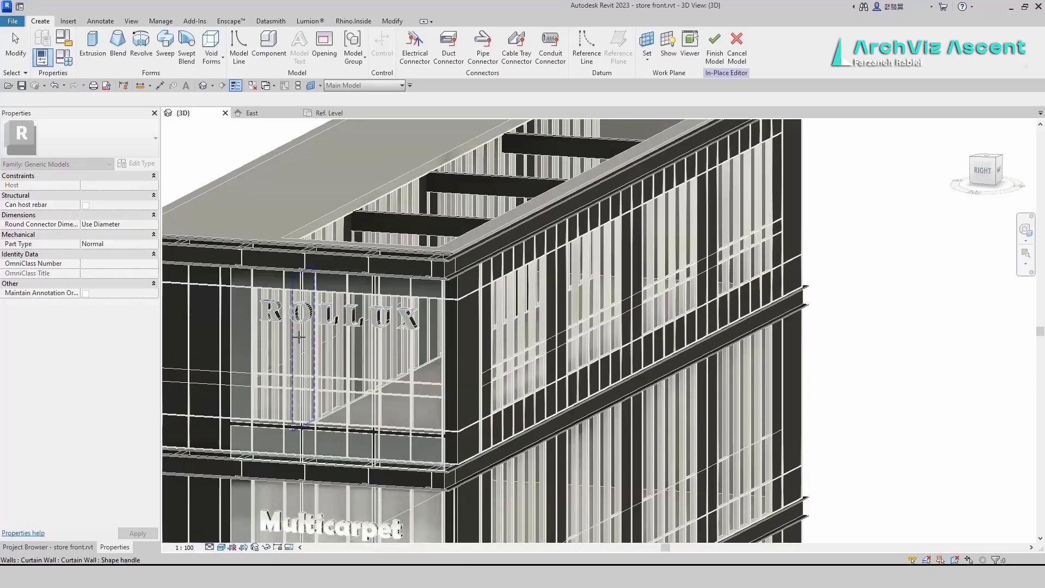
scroll(256, 357, up, 2)
scroll(255, 358, up, 1)
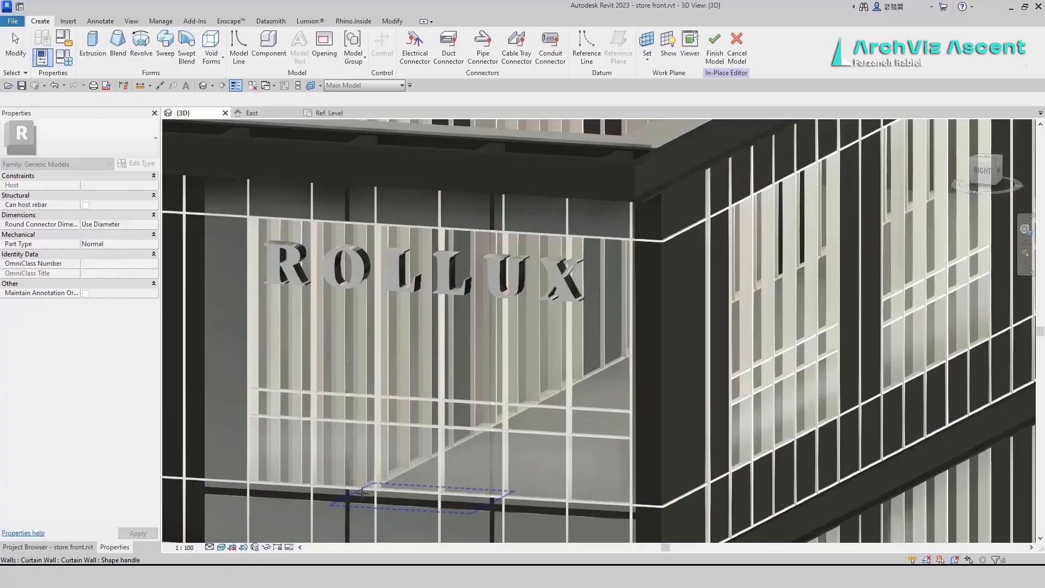
click(362, 493)
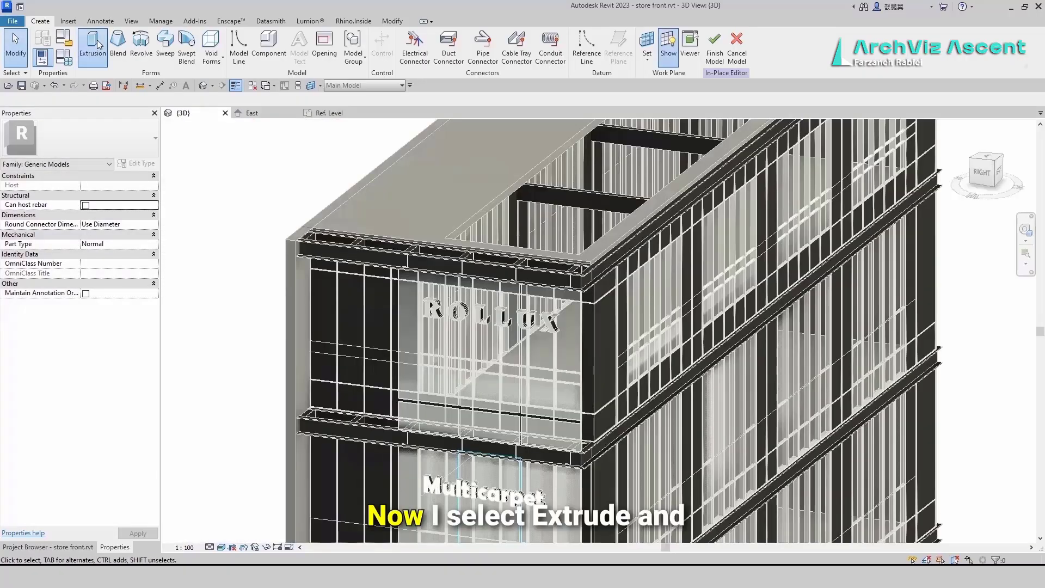
Start an extrusion and sketch a thin horizontal rectangle about 2.5 m long directly beneath the ROLLUX letters.
click(93, 43)
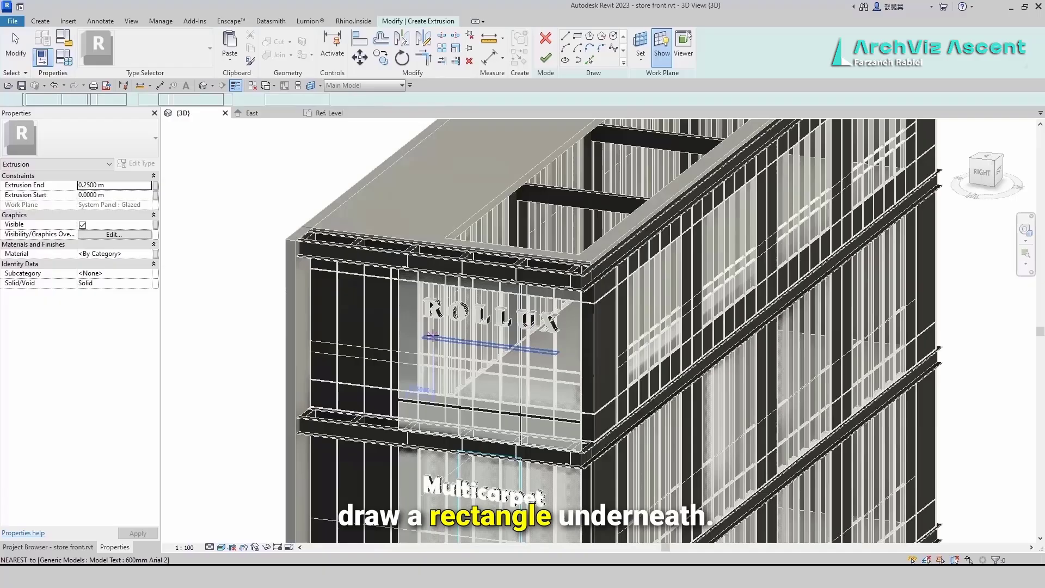
scroll(433, 336, up, 3)
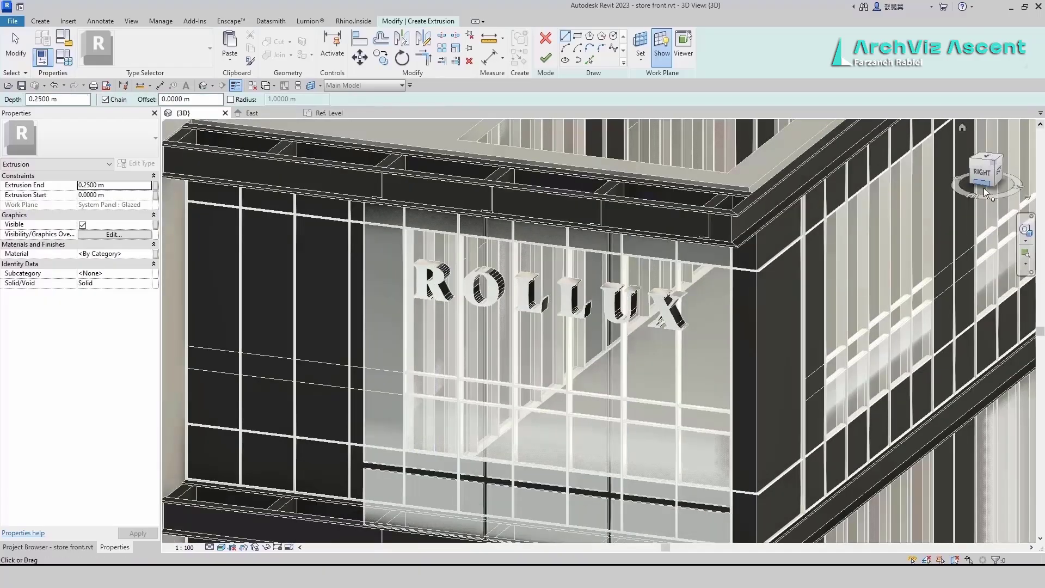
click(985, 173)
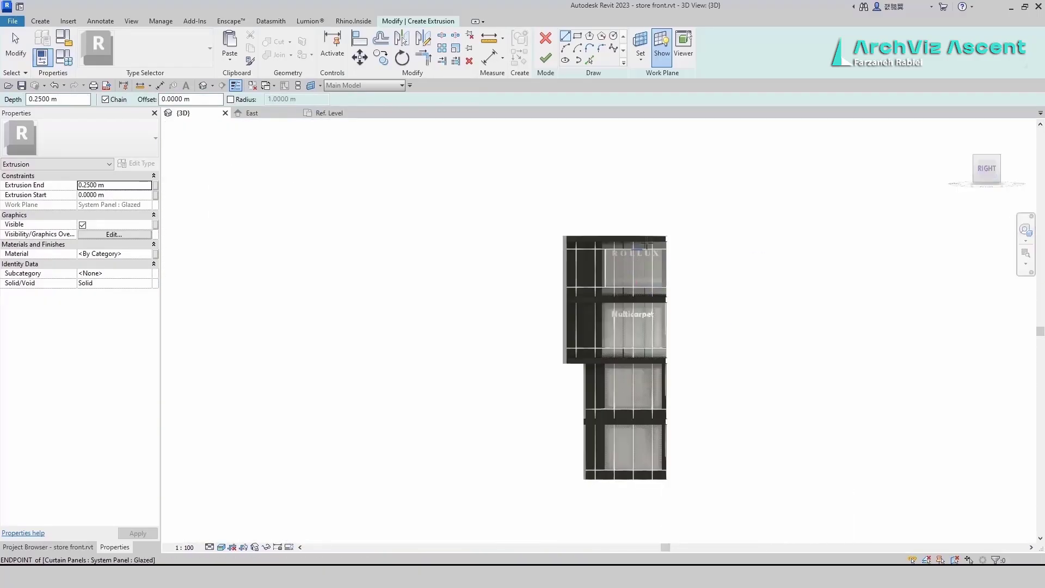
scroll(655, 154, up, 3)
scroll(488, 220, up, 2)
click(578, 36)
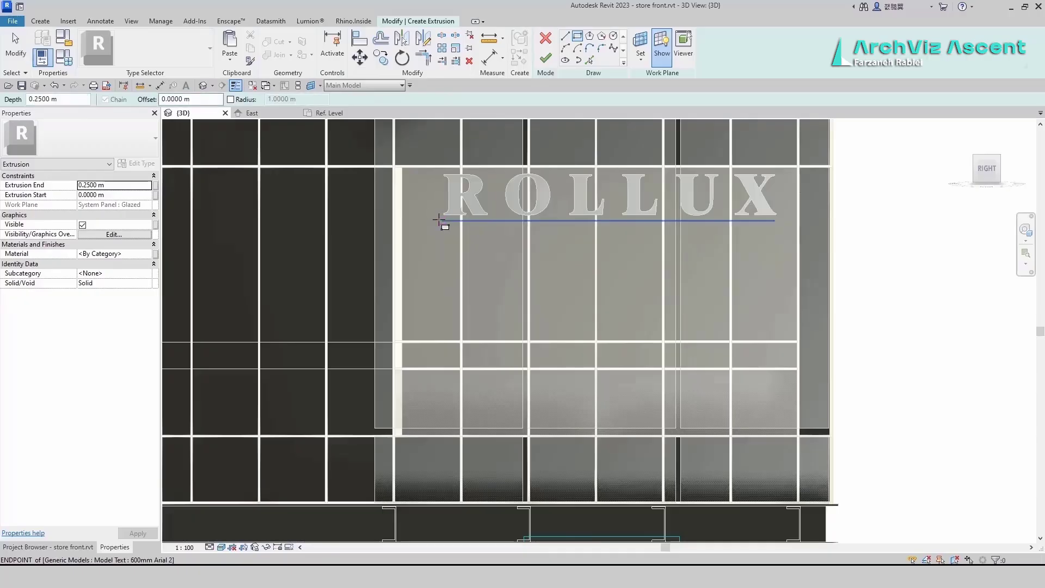
click(442, 221)
click(788, 231)
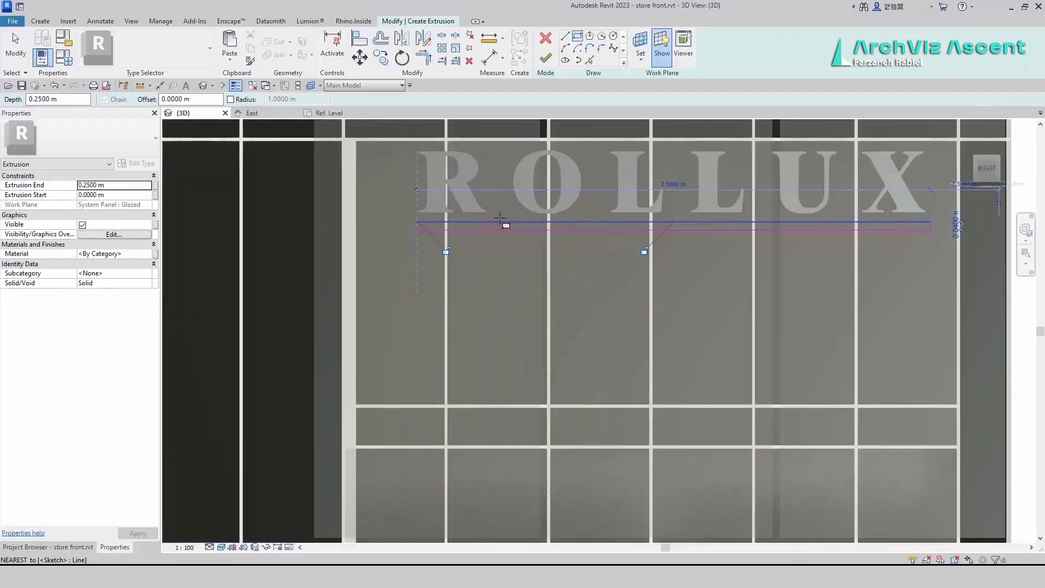
key(Escape)
Reduce the rectangle's height by raising its lower edge, and finish it as an extrusion ending at 0.05 m.
click(526, 229)
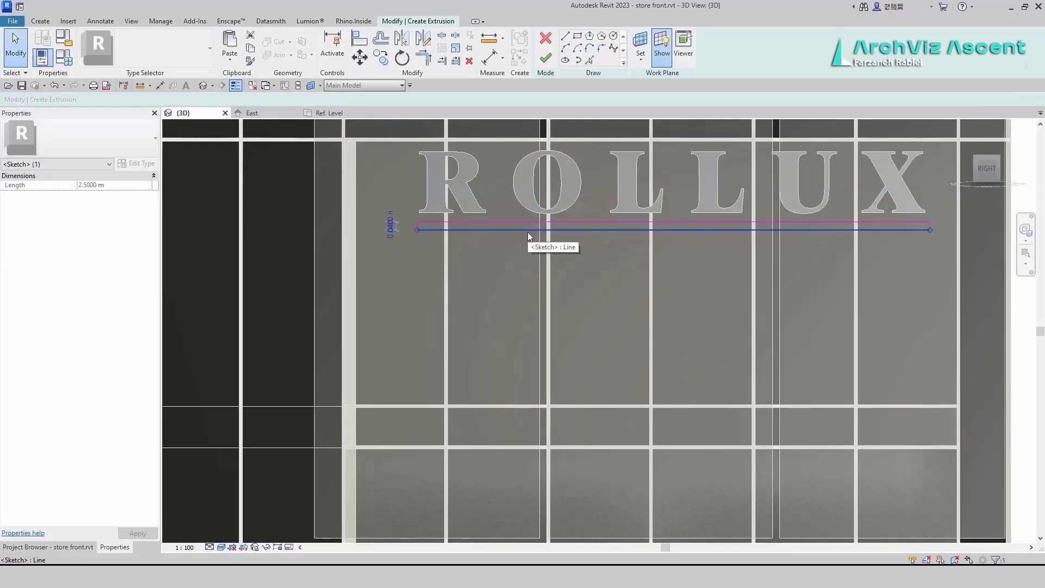
click(546, 58)
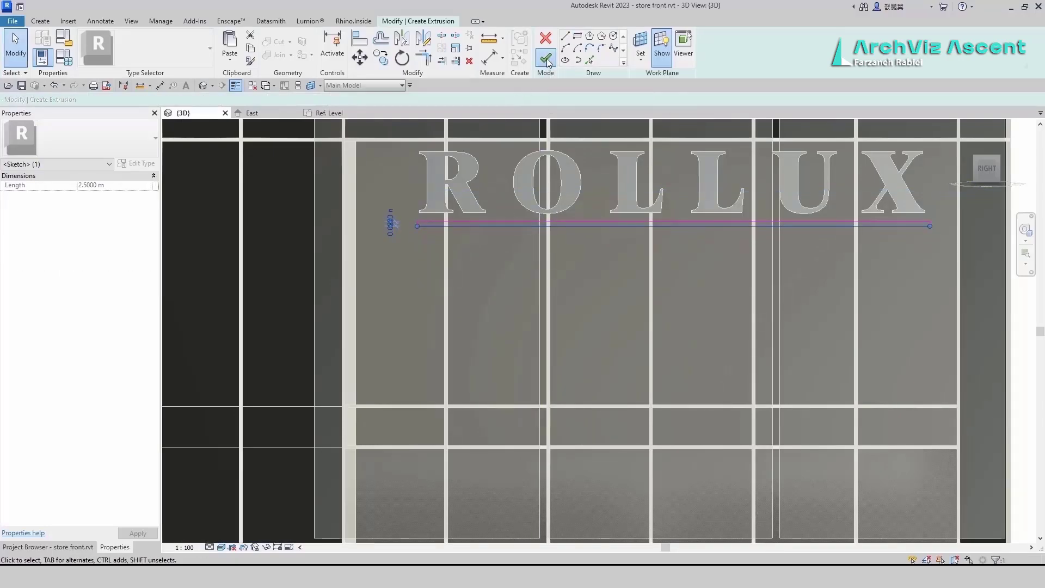
click(131, 178)
click(139, 179)
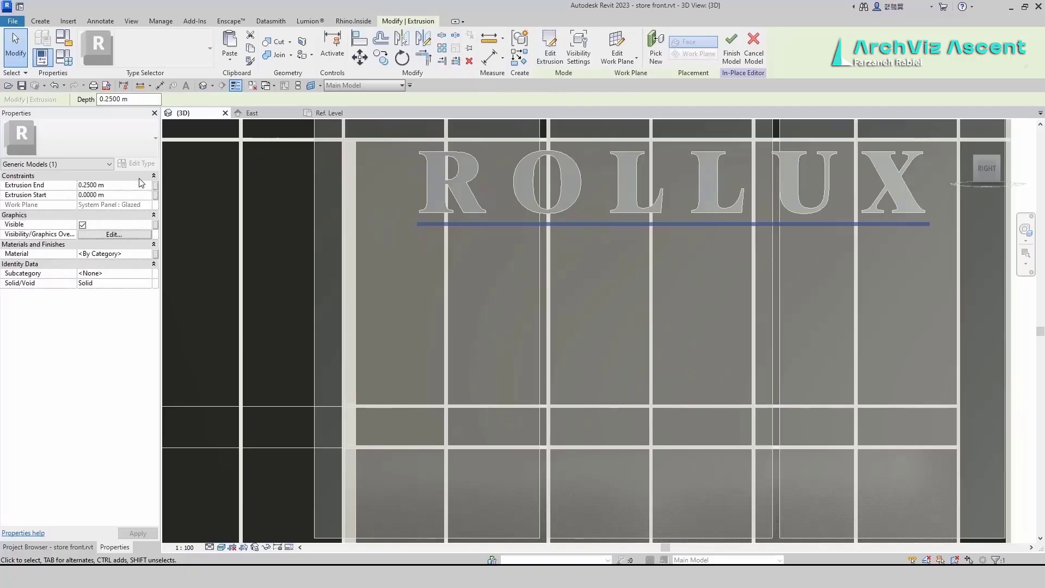
shift+middle_drag(222, 255, 552, 276)
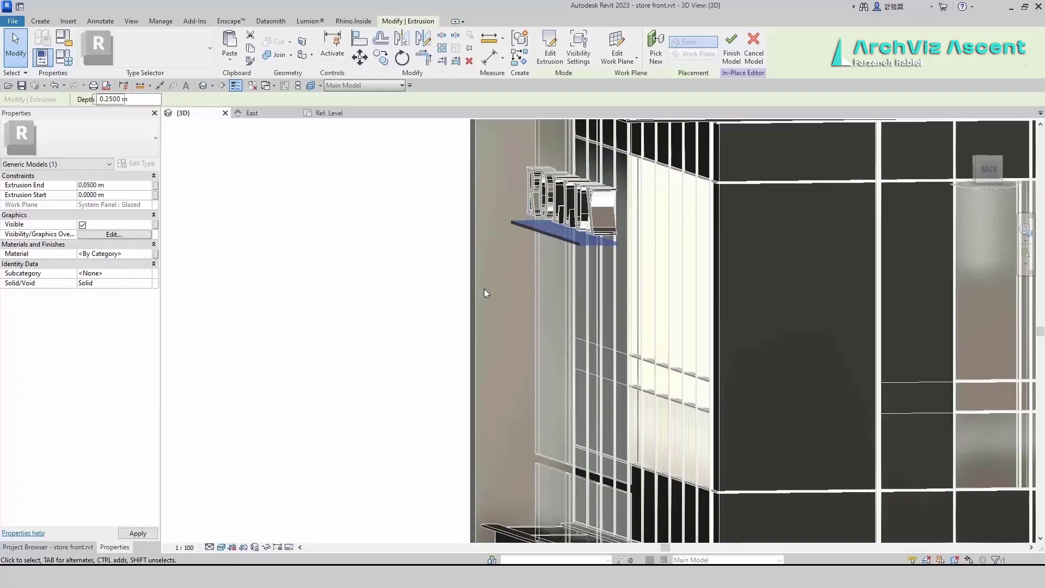
key(Escape)
key(Escape)
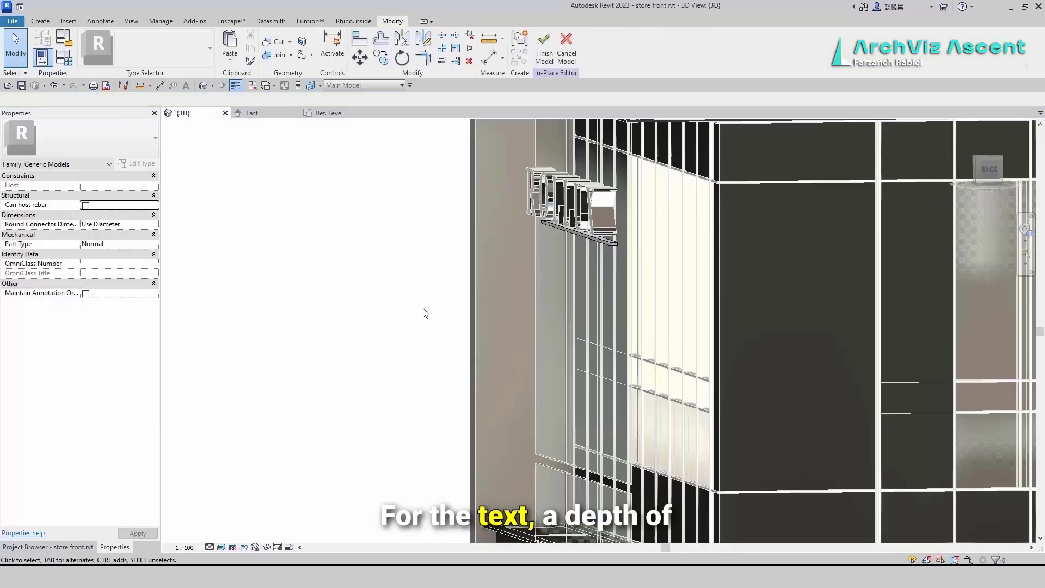
Finish the in-place bar model and set the ROLLUX sign's depth to 0.07 m.
click(585, 240)
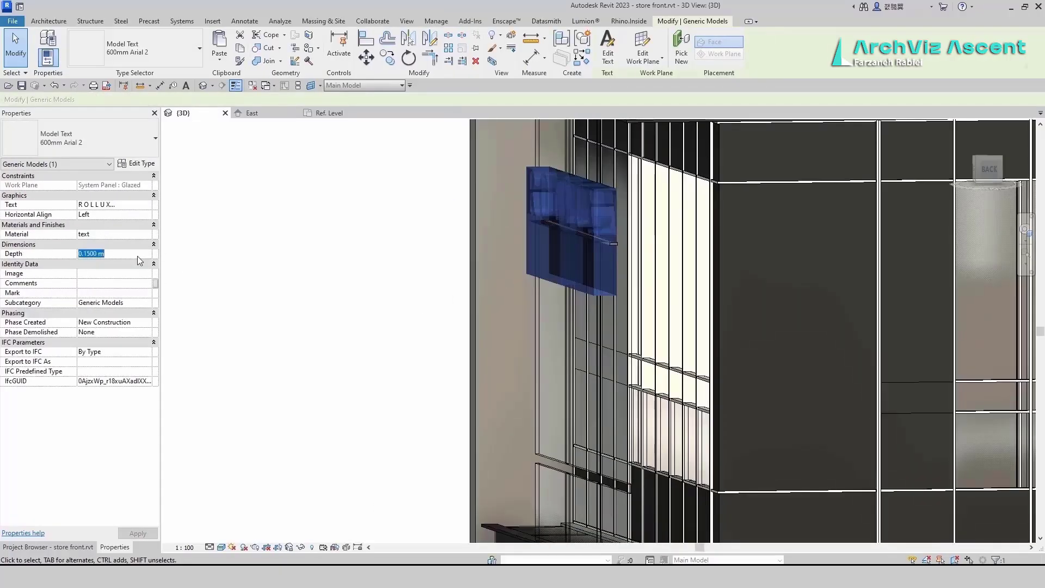
text(.0700)
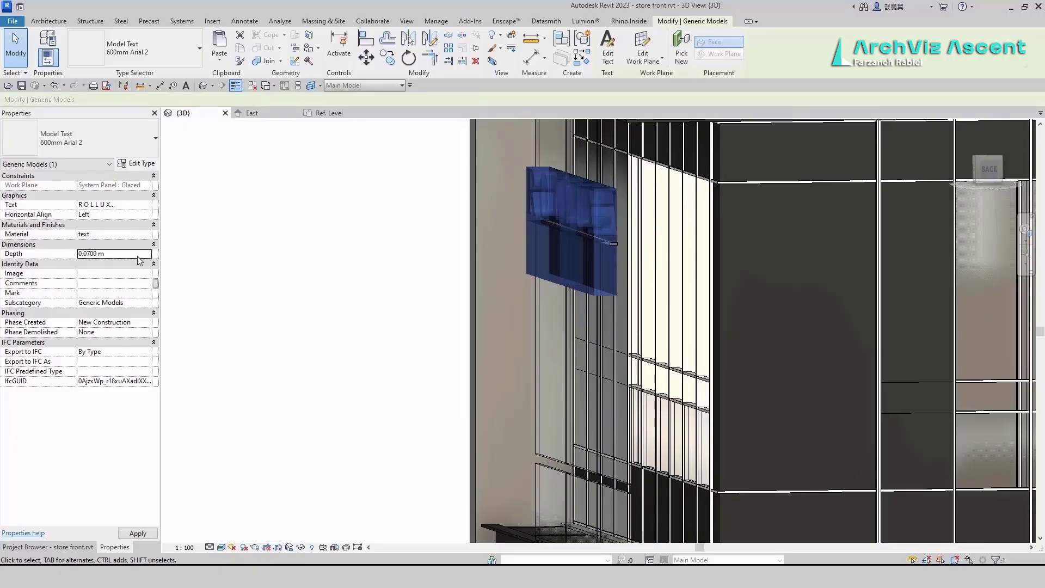
click(385, 298)
Set the Multicarpet sign's depth to 0.07 m.
scroll(512, 288, down, 2)
middle_drag(591, 175, 593, 314)
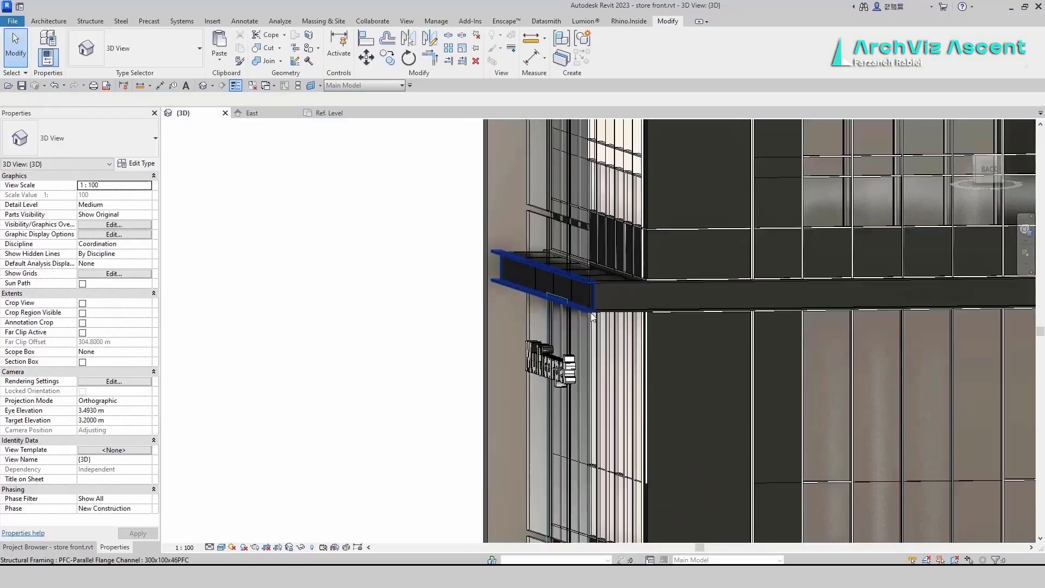
scroll(593, 317, up, 2)
click(557, 374)
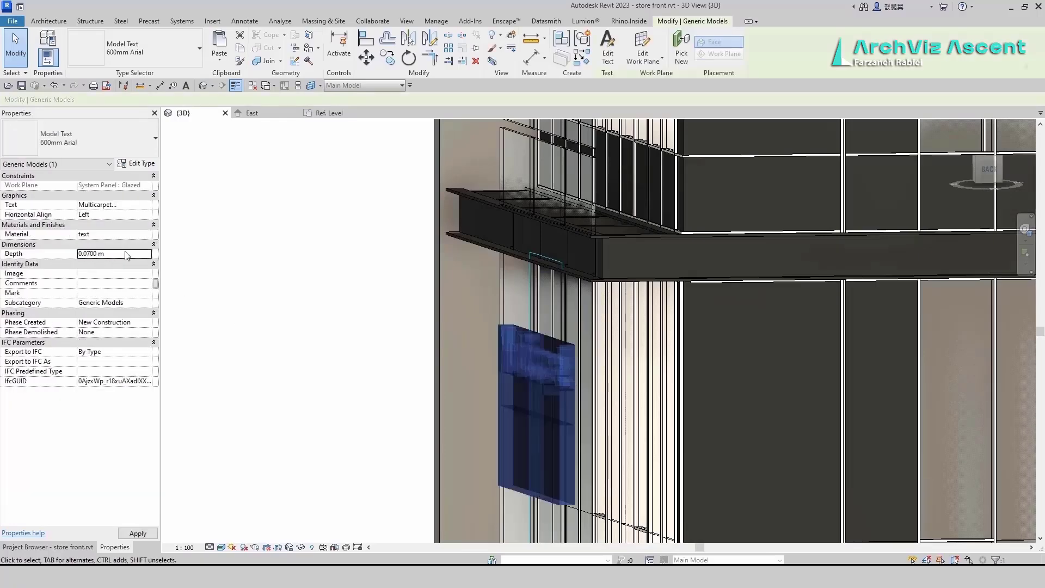
click(321, 350)
Check the reference photo, then copy the thin bar beneath the ROLLUX sign to directly beneath the Multicarpet lettering.
key(alt+Tab)
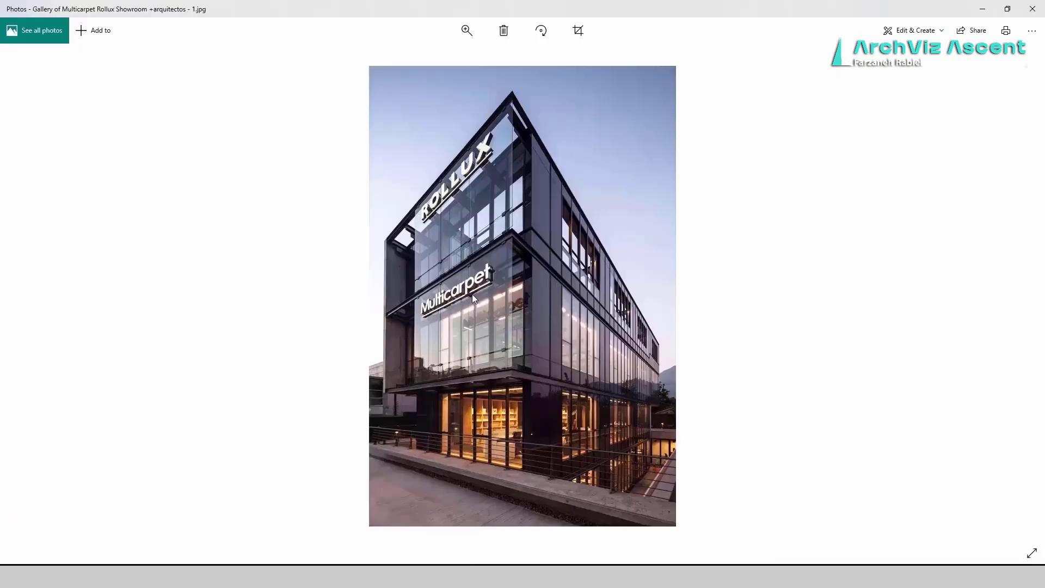
click(984, 9)
scroll(569, 243, up, 3)
click(569, 240)
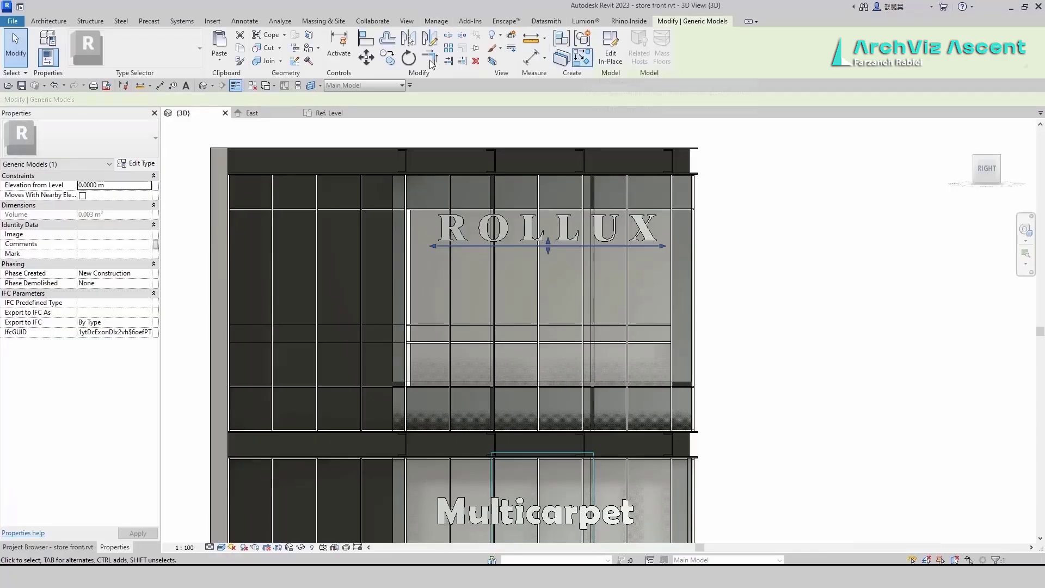
click(388, 62)
click(560, 247)
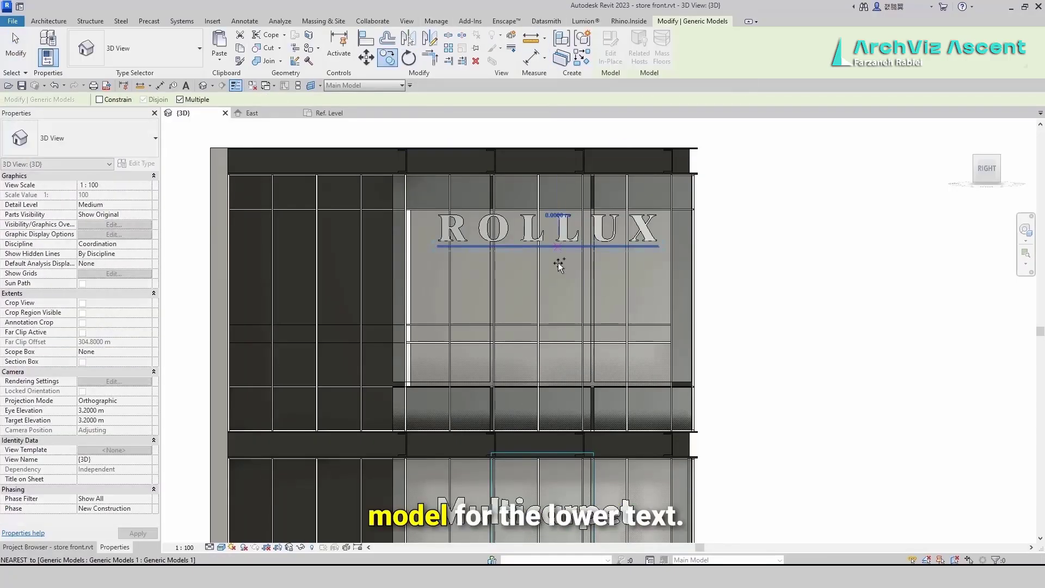
middle_drag(541, 480, 545, 305)
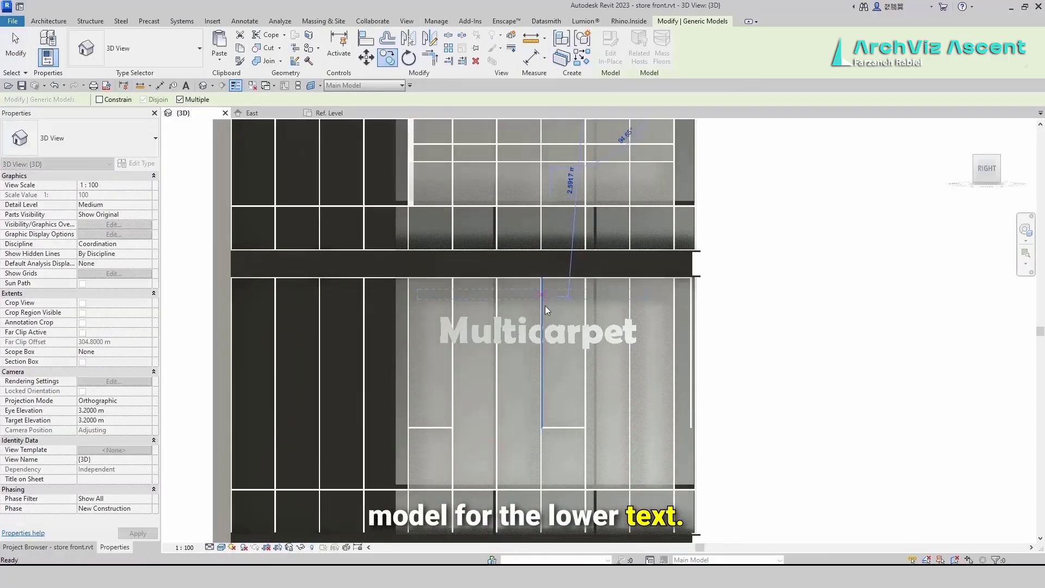
click(568, 350)
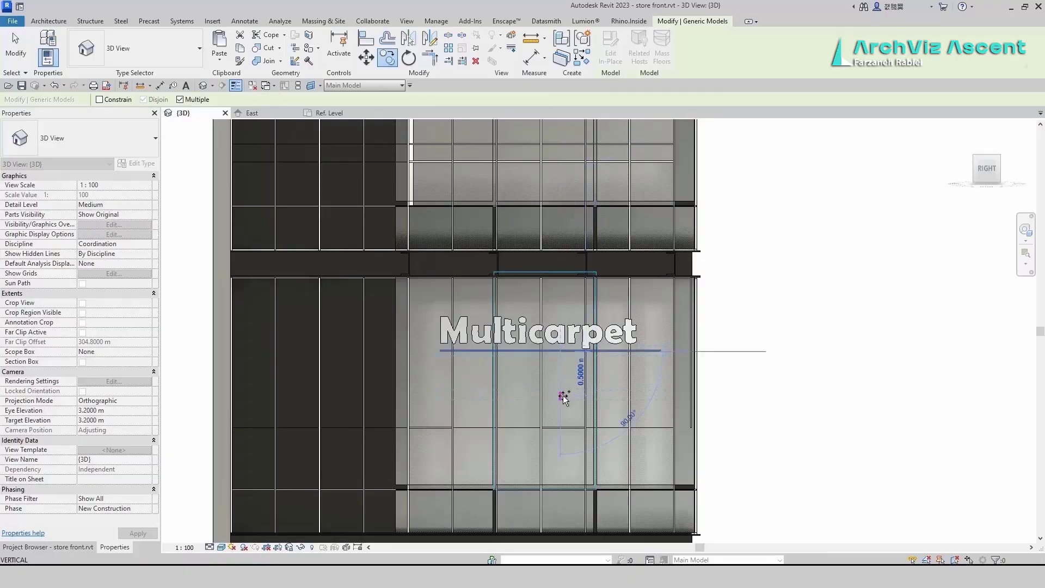
key(Escape)
Adjust both ends of the copied bar so that its length fits the width of the Multicarpet lettering.
scroll(573, 358, up, 3)
key(Up)
key(Up)
key(Up)
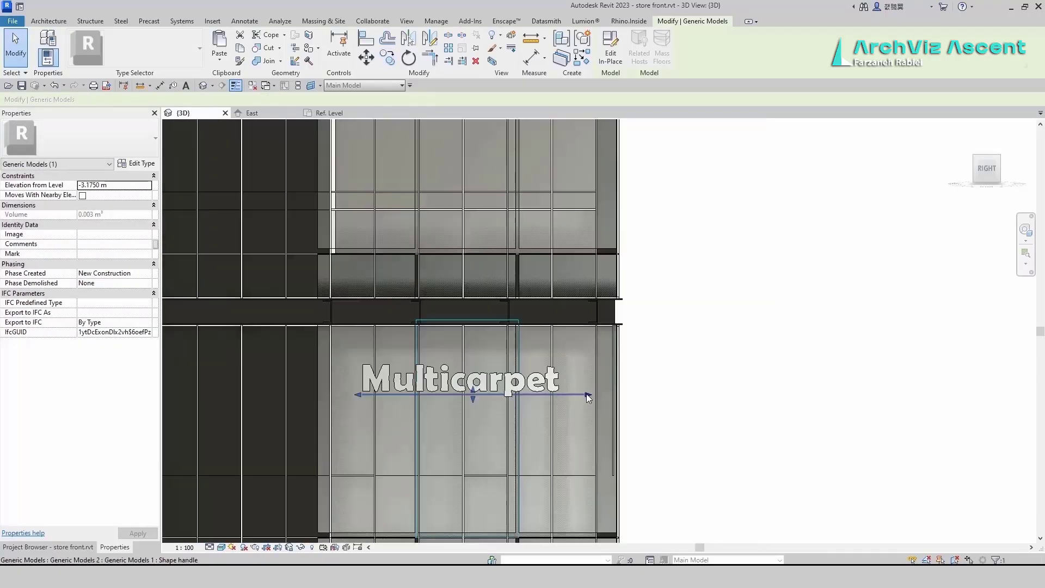
drag(586, 394, 566, 395)
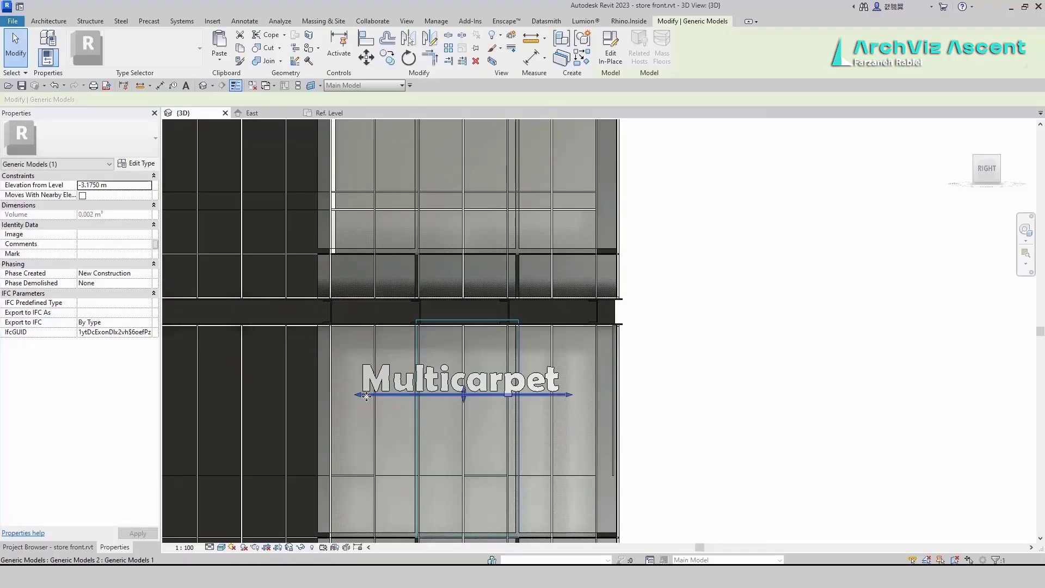
drag(360, 395, 354, 395)
click(689, 380)
Tile the Level 1 floor plan and the 3D view side by side, showing the whole building in both.
key(alt+Tab)
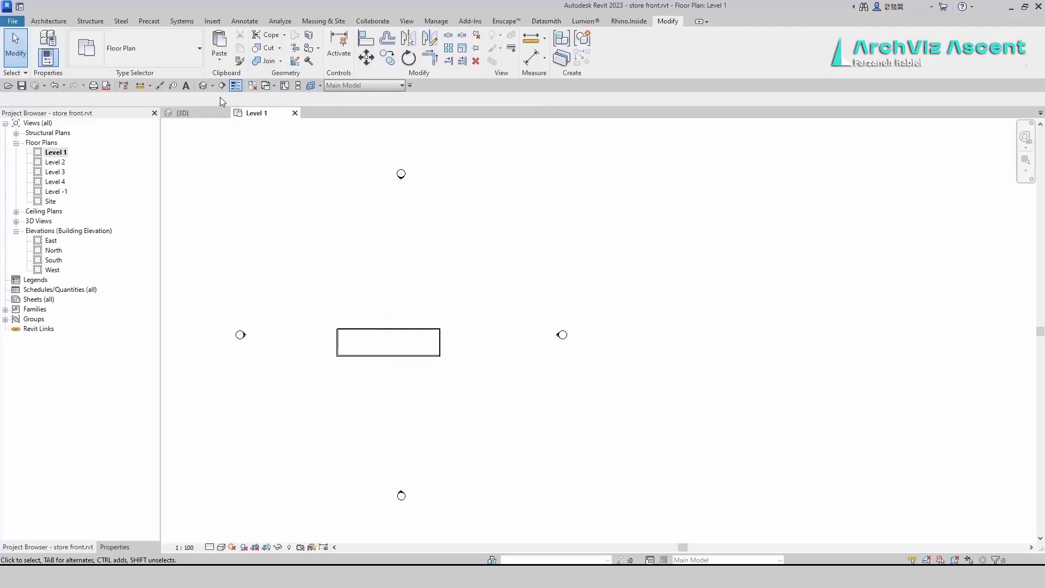
click(284, 86)
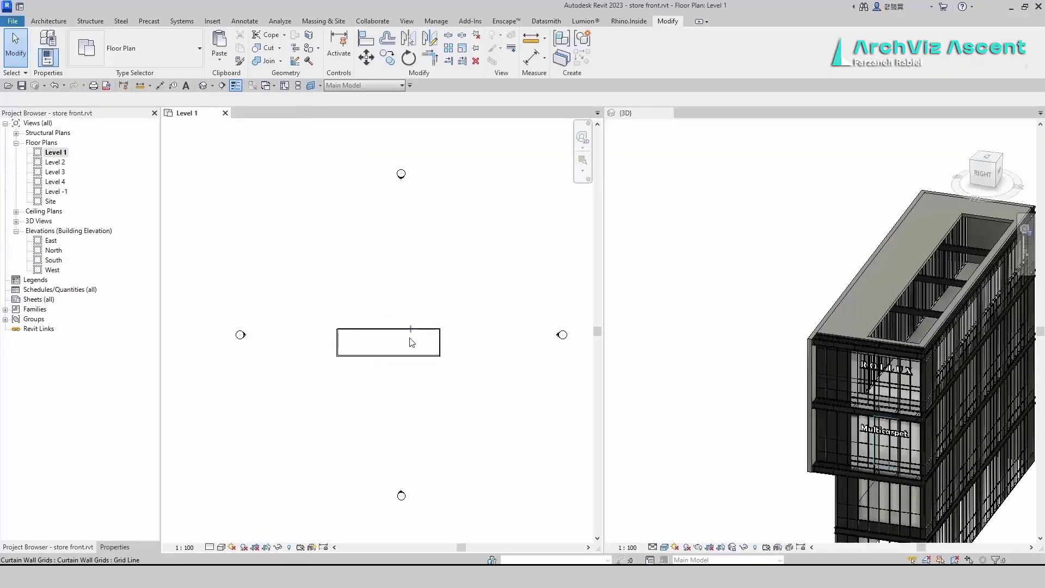
click(660, 444)
scroll(457, 366, up, 4)
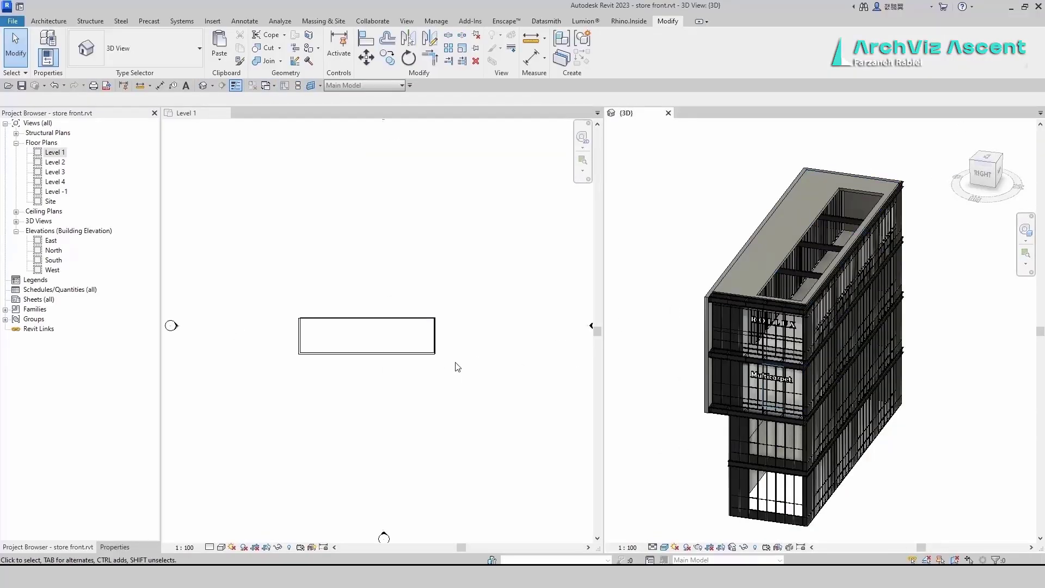
scroll(350, 364, down, 1)
Start a floor on Level 1 and sketch two nested rectangular boundaries around the building's outline.
click(350, 364)
click(114, 547)
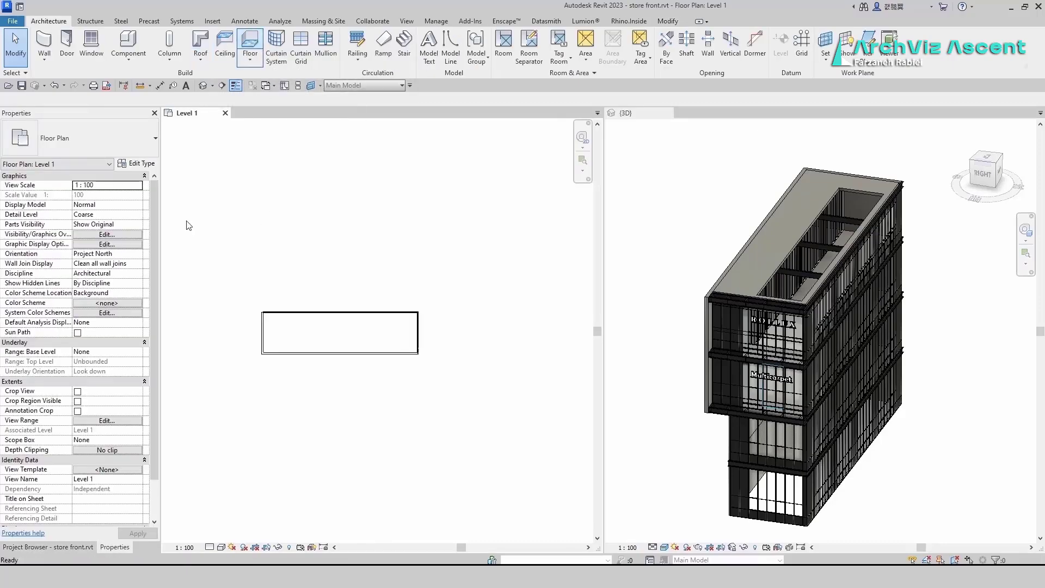
click(249, 43)
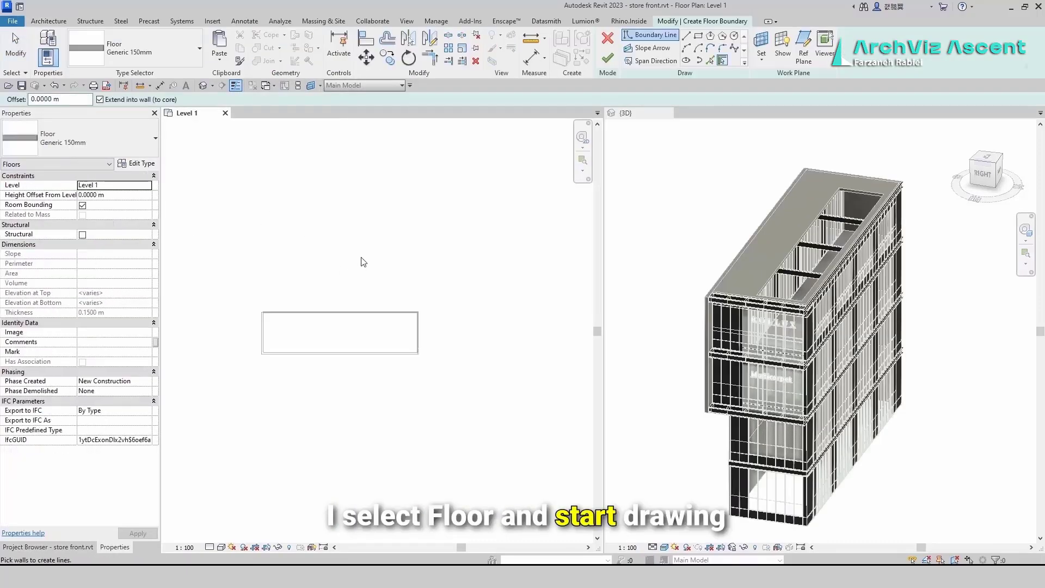
click(703, 41)
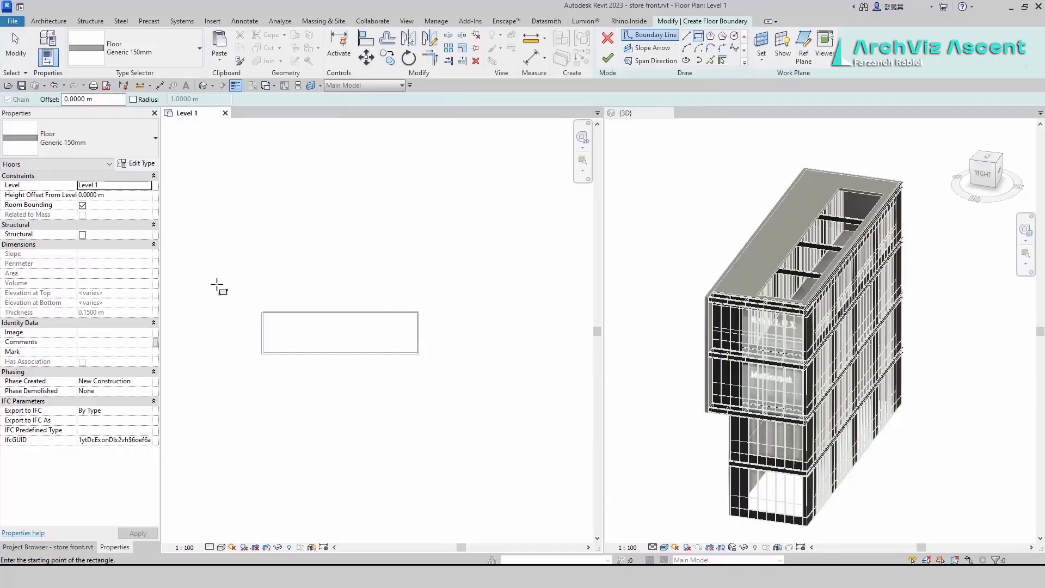
click(226, 268)
click(478, 393)
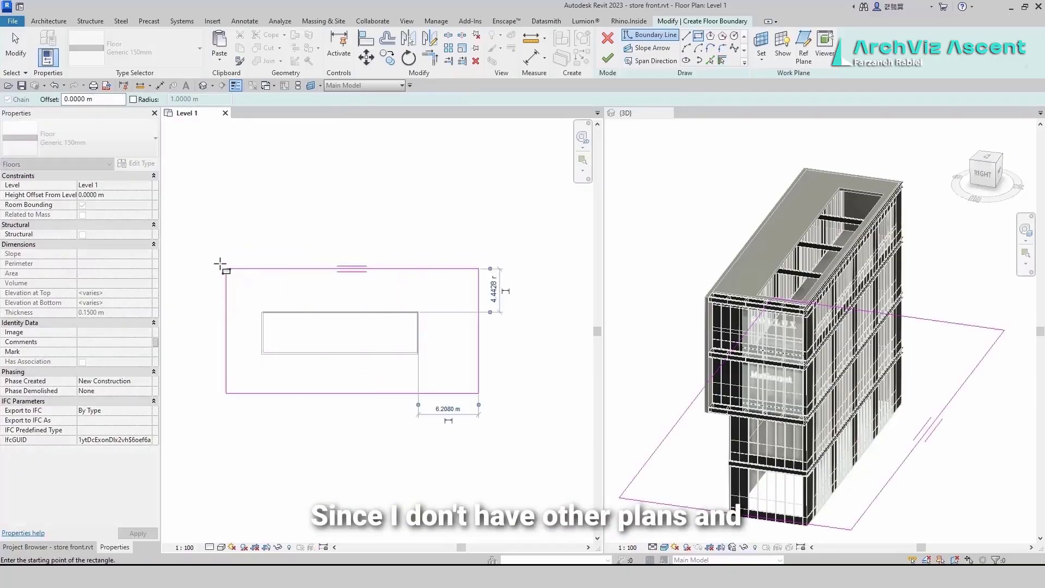
click(179, 196)
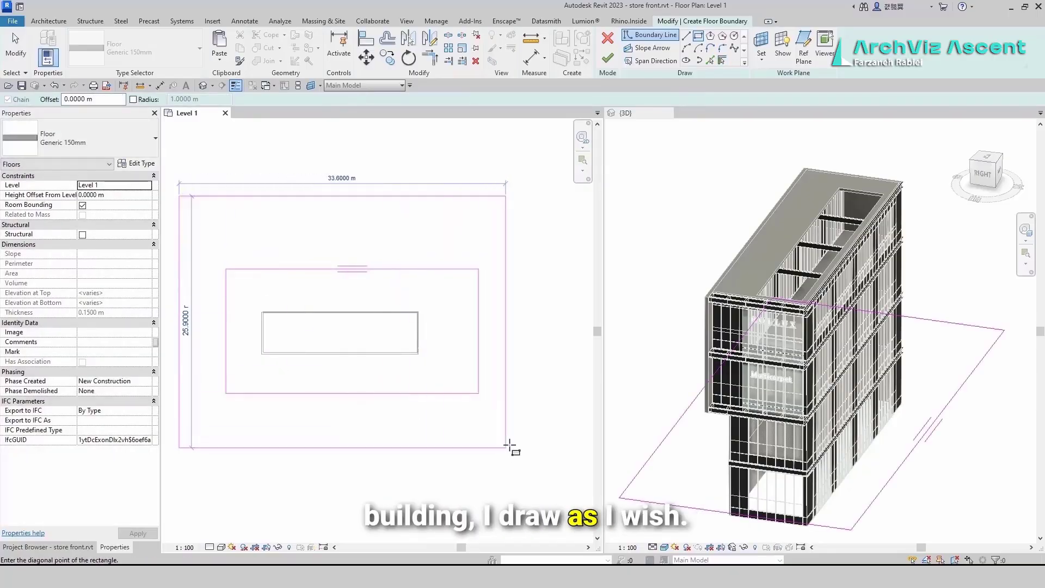
click(529, 414)
key(Escape)
key(Escape)
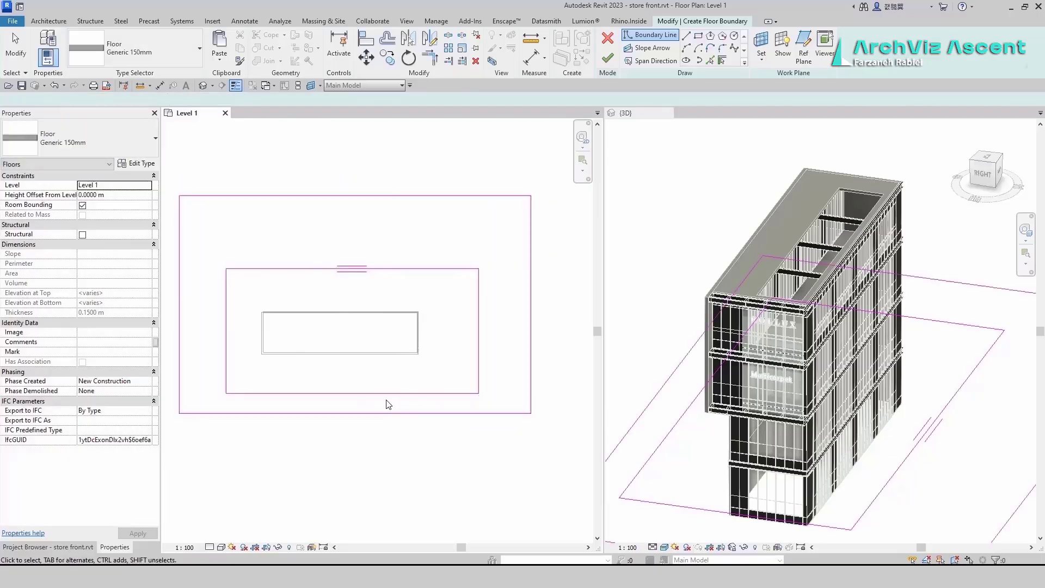
Align the inner boundary's lower edge with the building, extend the outer one's lower edge, and bring the inner right edge about 3.2 m from the building.
drag(382, 393, 372, 354)
drag(373, 414, 354, 440)
drag(477, 334, 447, 335)
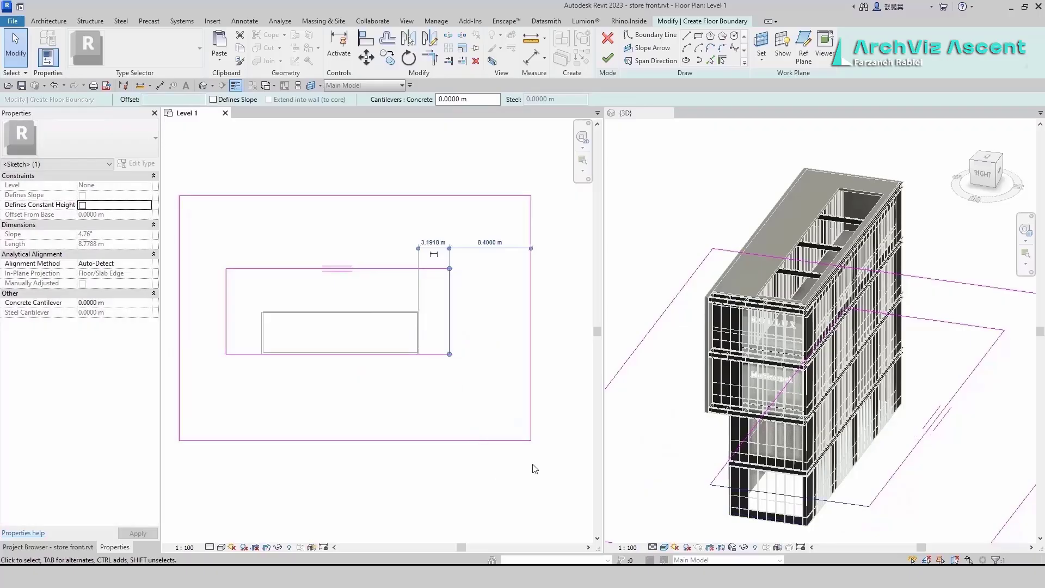
Enlarge the outer boundary upward, leftward and downward, placing its lower edge 21 m from the inner one, and finish the floor.
scroll(452, 244, down, 5)
drag(403, 223, 403, 187)
drag(335, 249, 288, 252)
drag(353, 328, 356, 380)
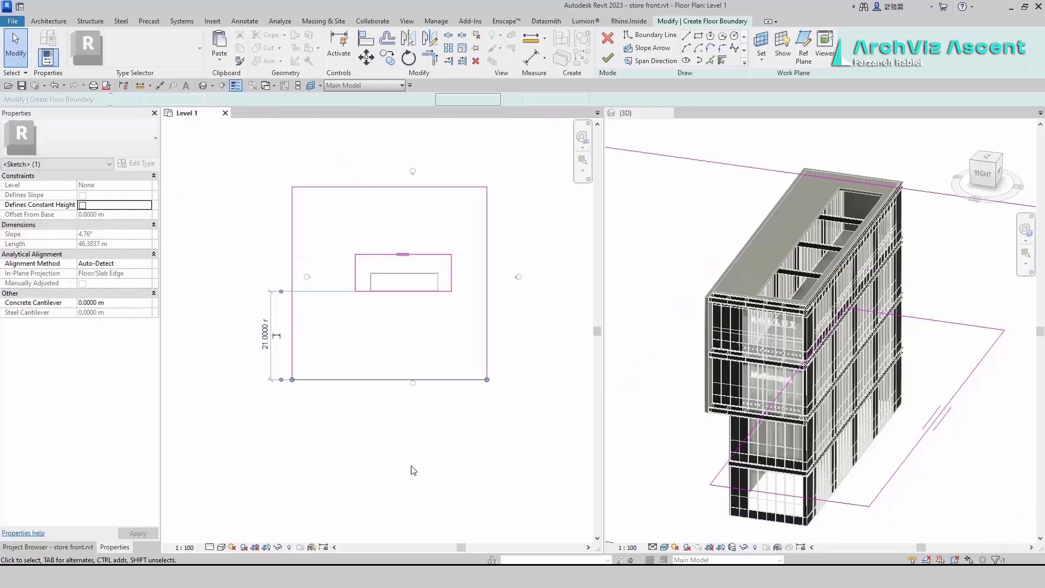
click(412, 469)
click(608, 57)
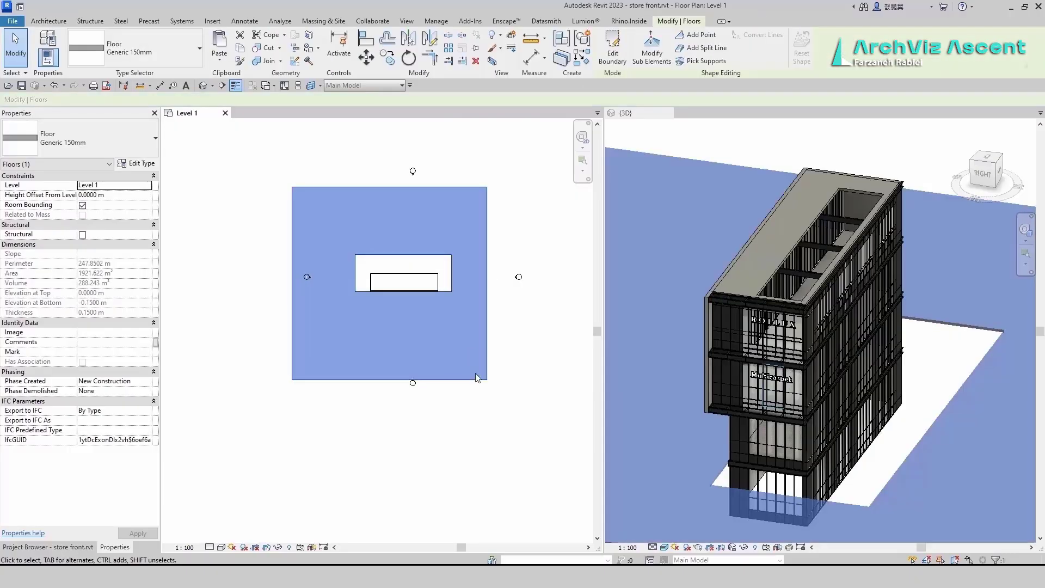
Change the new ground floor's type to Generic 300mm and inspect the opening around the building in 3D.
click(135, 143)
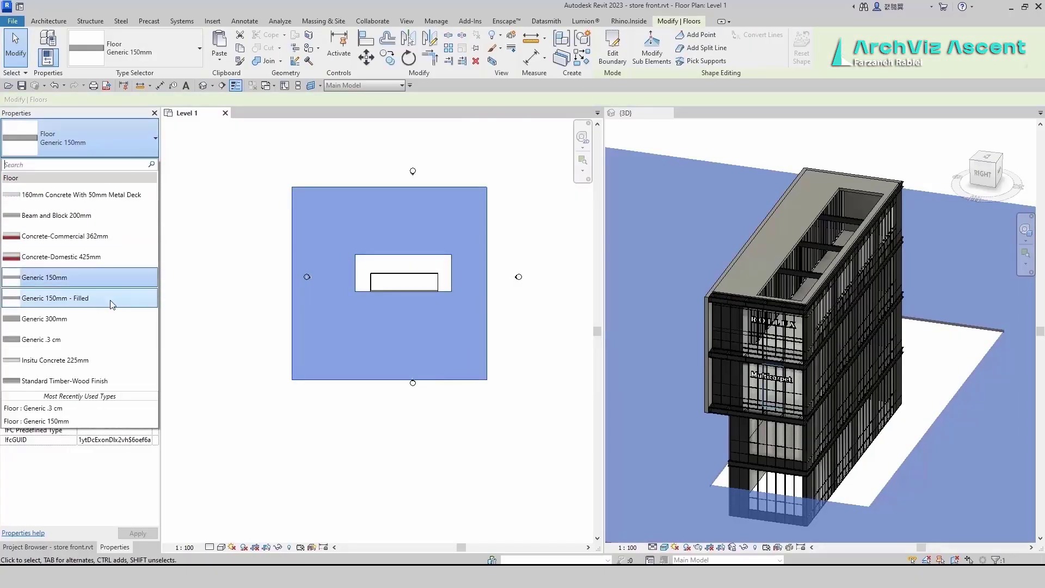
click(387, 434)
click(366, 412)
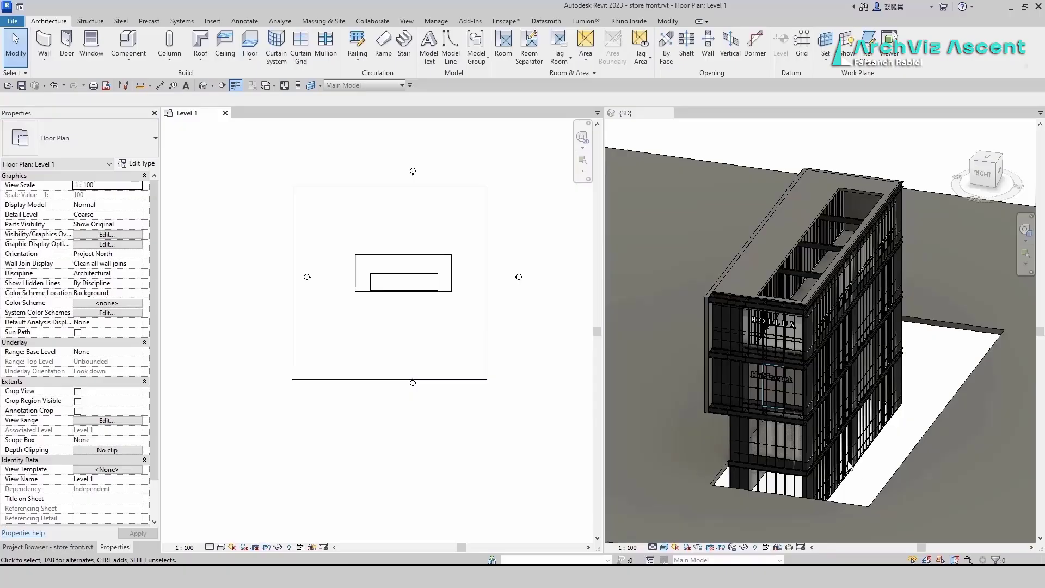
shift+middle_drag(850, 465, 1027, 338)
scroll(444, 251, up, 3)
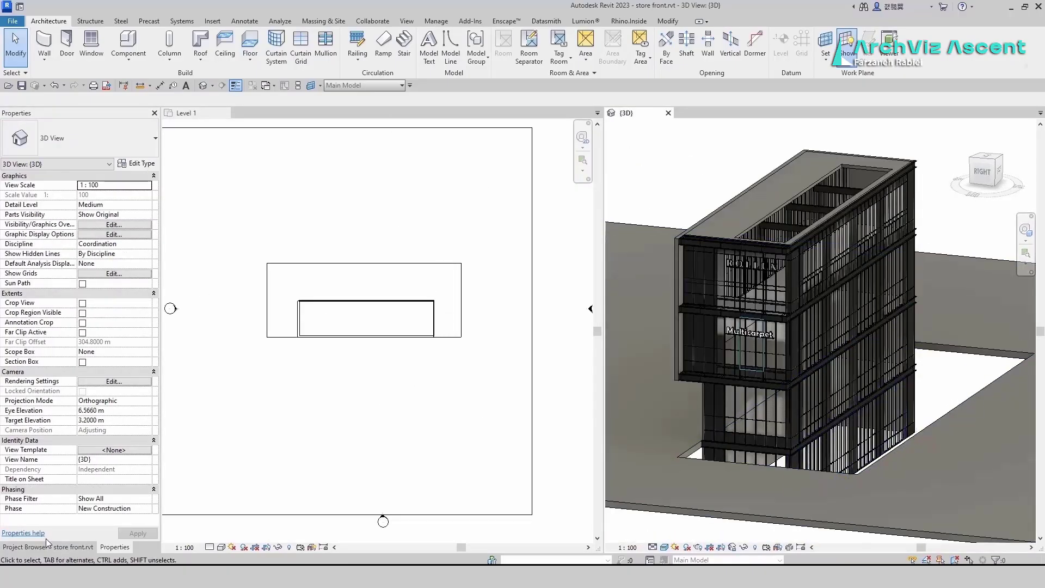
Open the Level -1 floor plan and set its underlay range from base Level -1 to top Level 1.
key(w)
key(n)
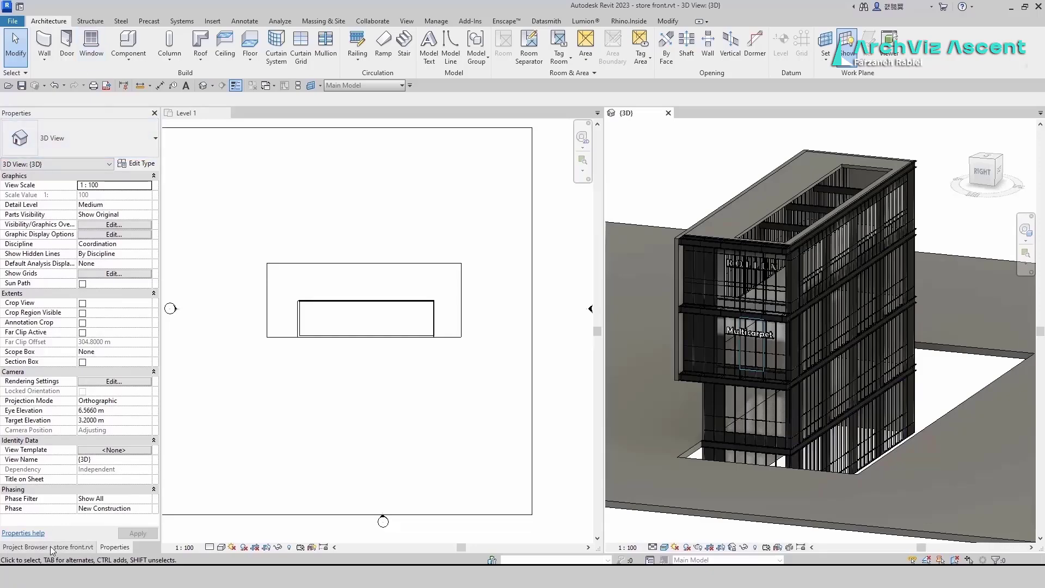
click(53, 550)
click(247, 200)
double_click(54, 193)
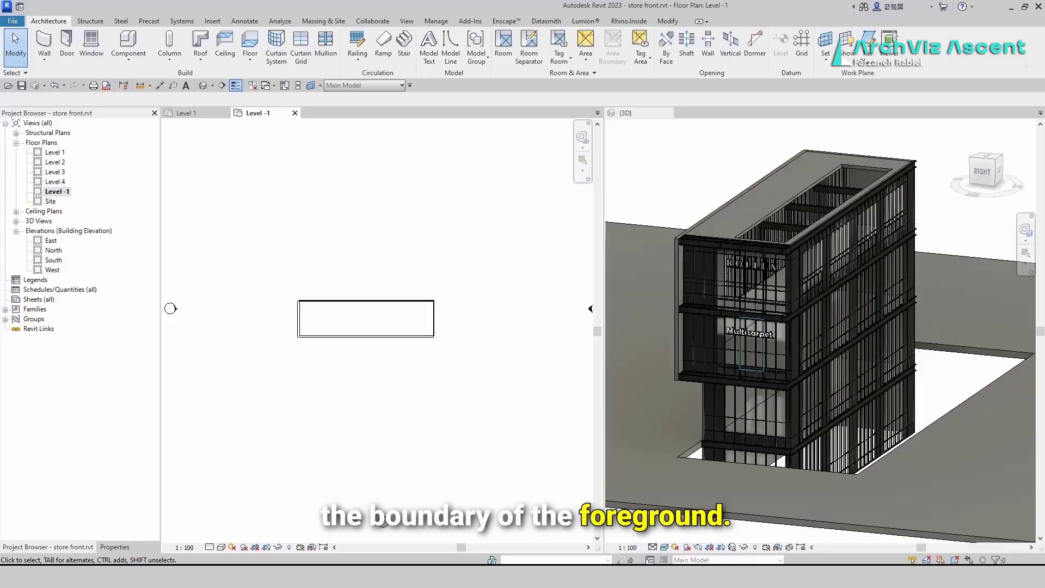
click(109, 547)
click(136, 352)
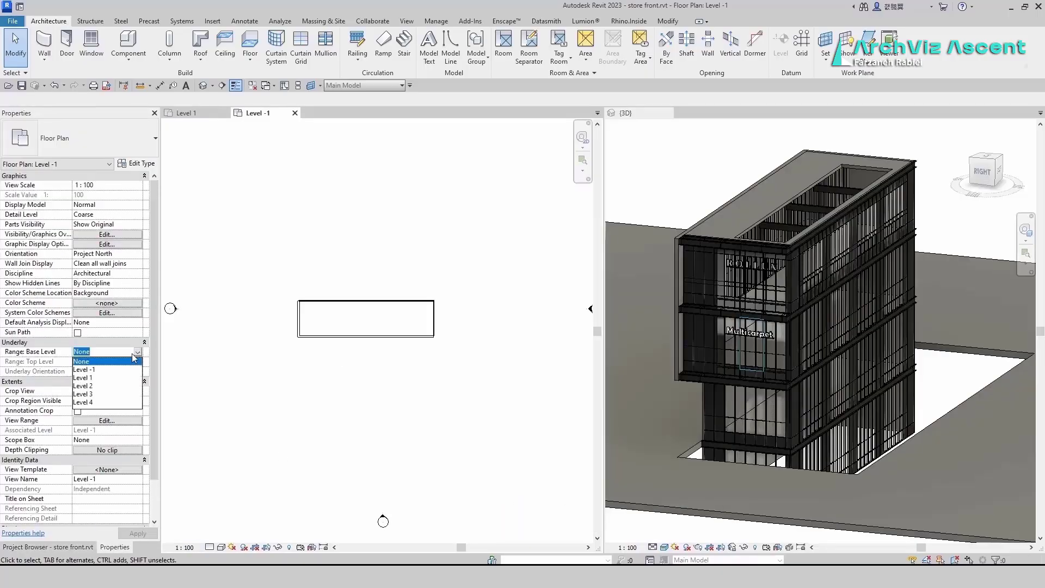
click(91, 371)
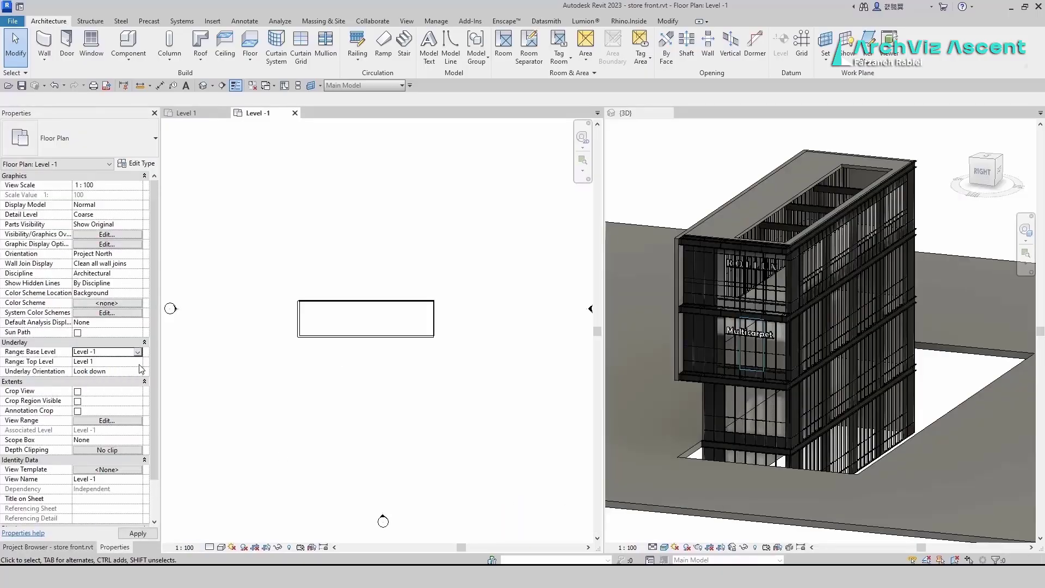
click(81, 362)
click(182, 377)
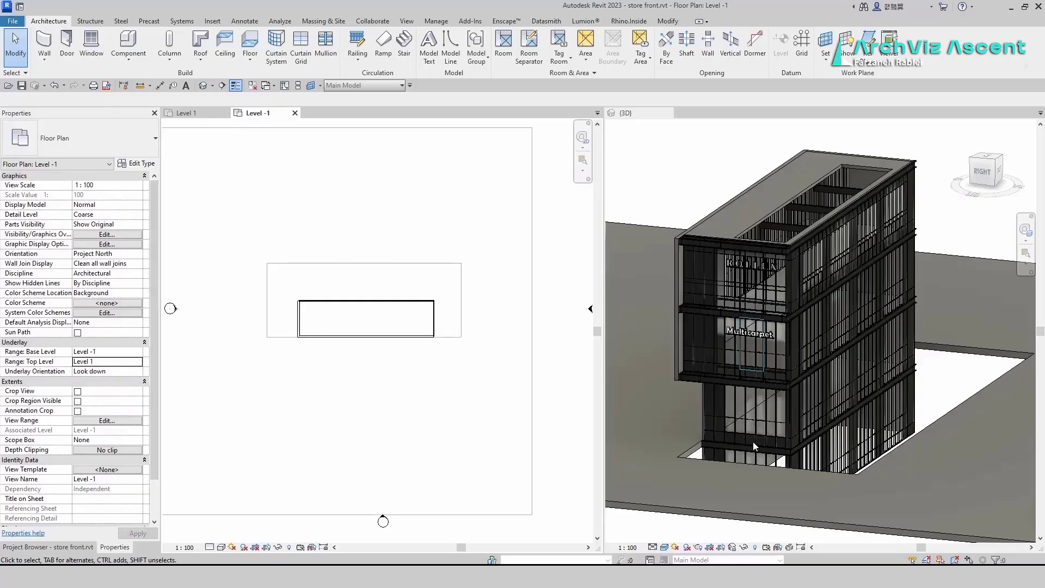
Draw Storefront 2 curtain walls from Level -1 up to Level 1 along the floor opening's edges, meeting the building at both ends.
scroll(462, 312, up, 2)
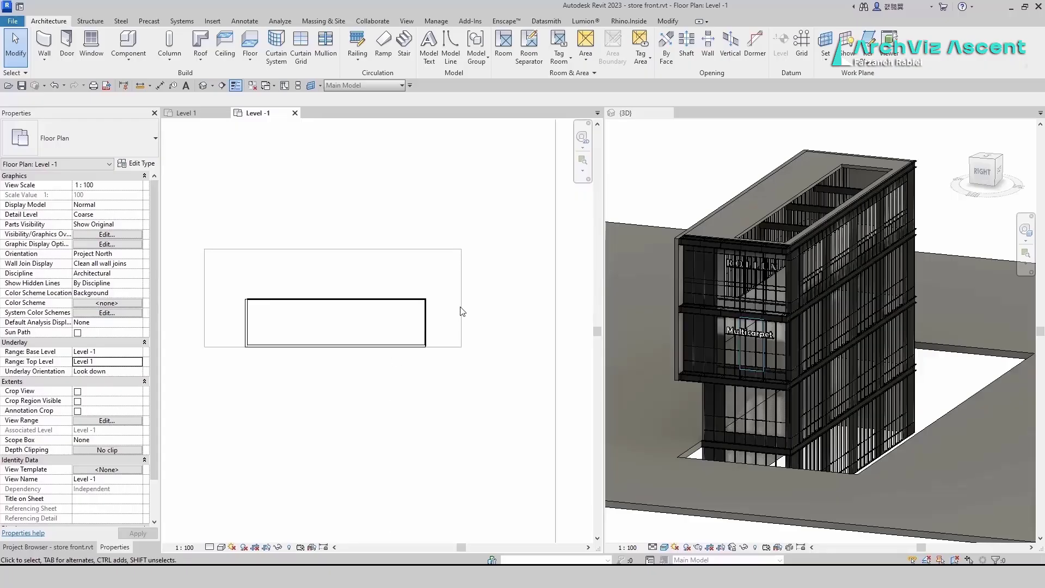
click(45, 39)
click(116, 136)
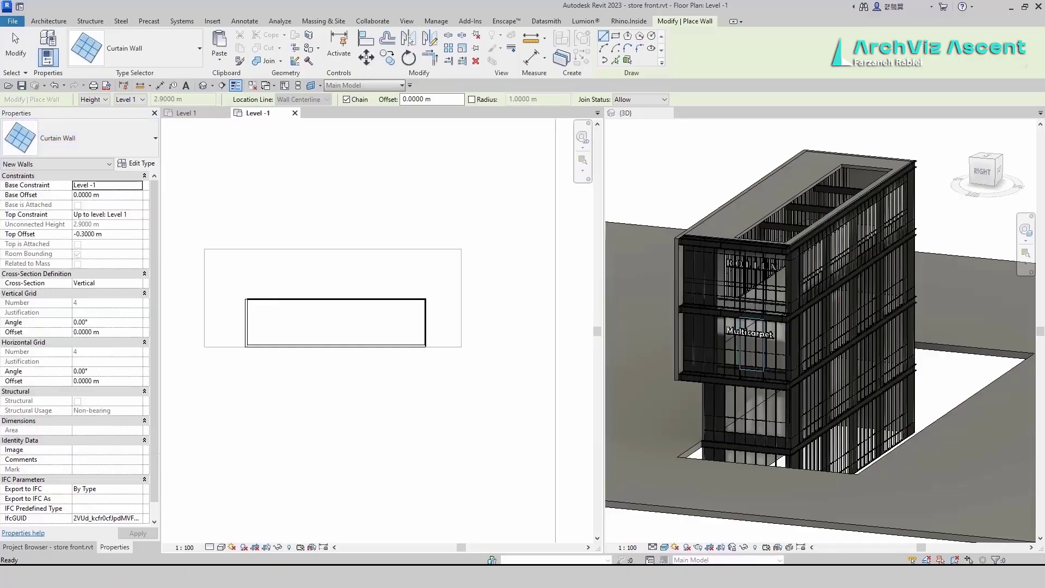
key(alt+Tab)
key(alt+Tab)
click(129, 138)
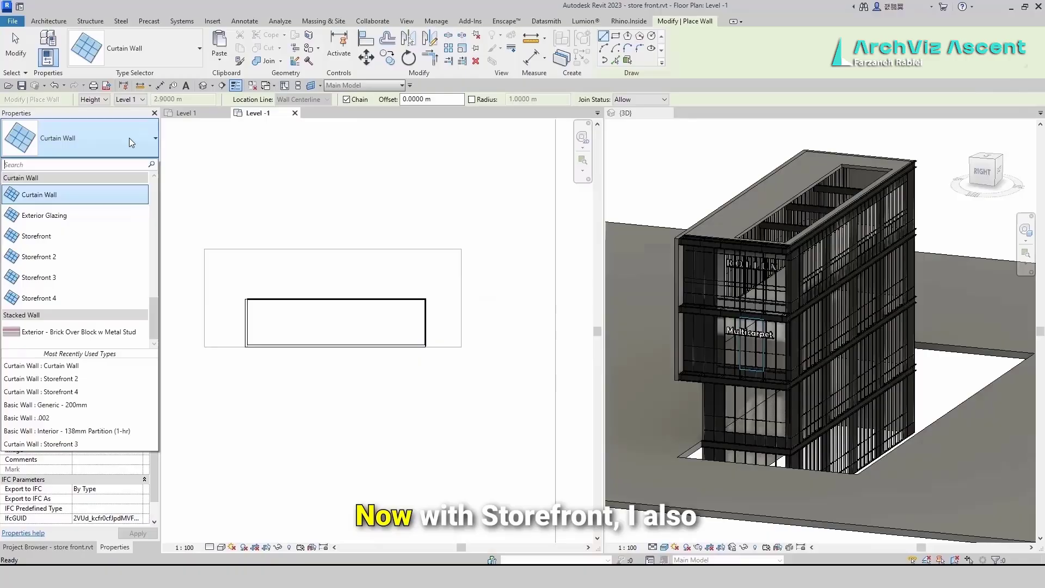
click(78, 253)
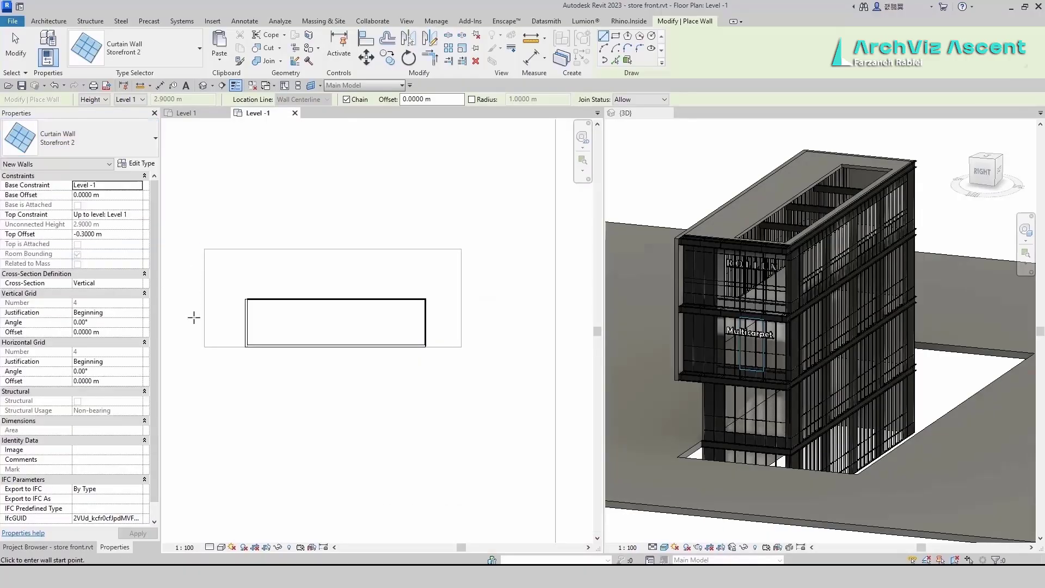
click(204, 346)
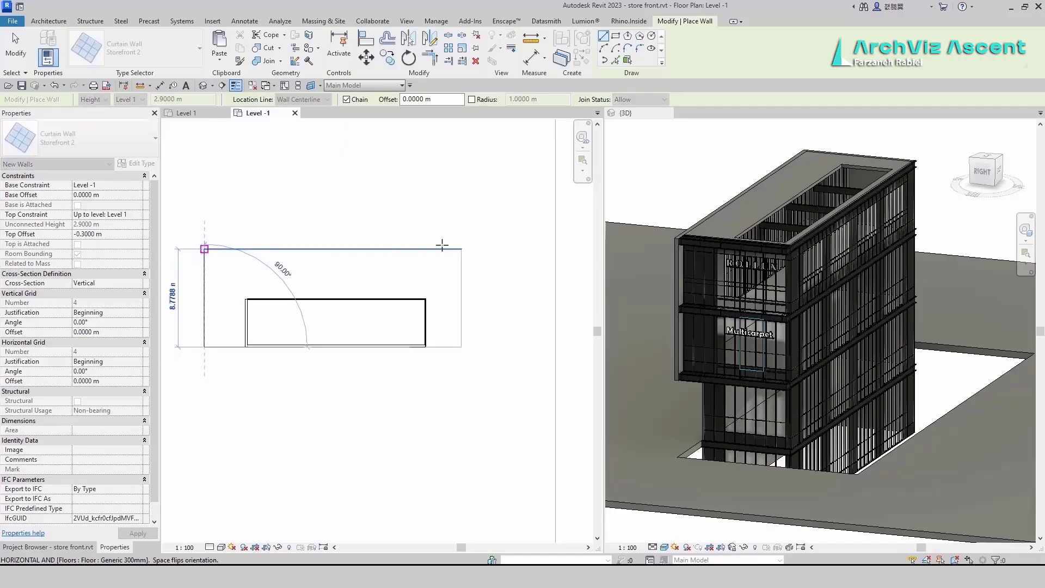
click(442, 245)
click(462, 248)
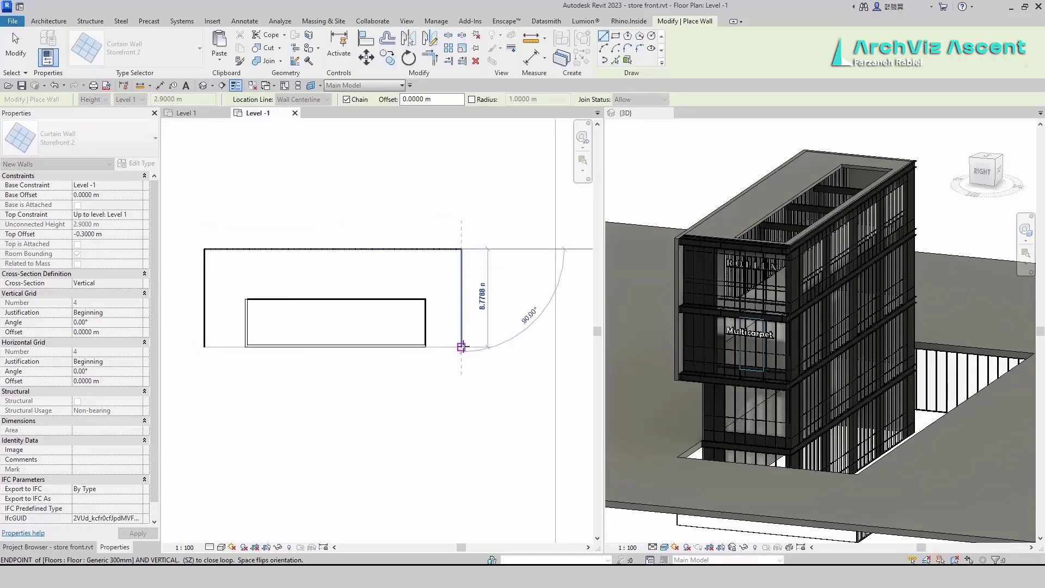
click(462, 347)
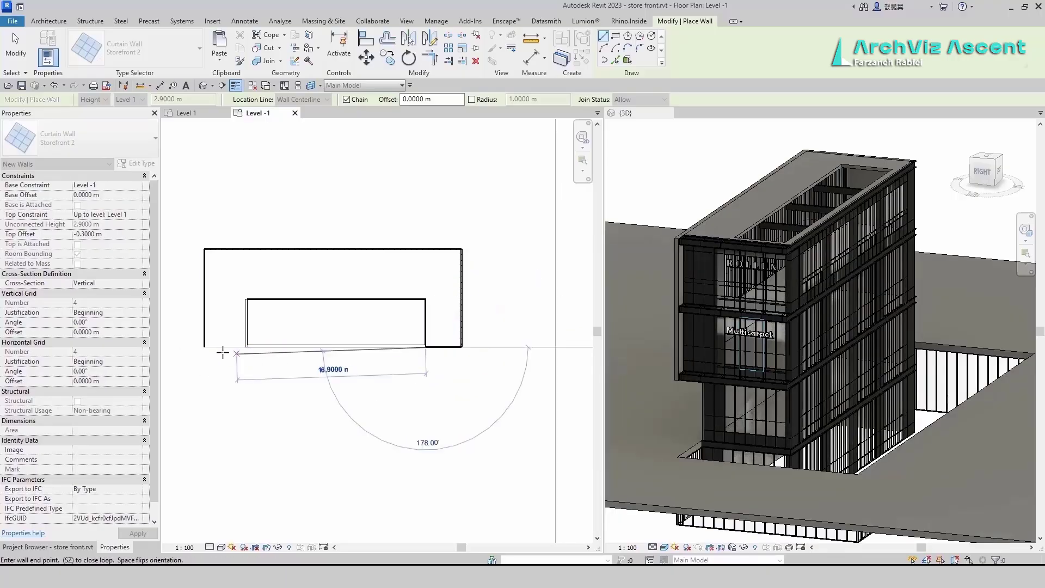
click(204, 346)
key(Escape)
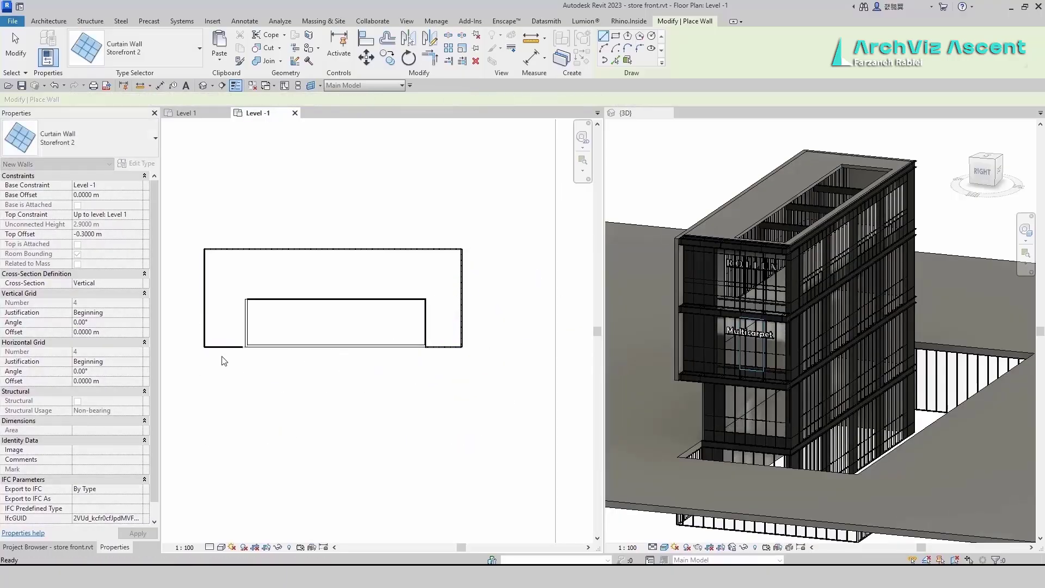
key(Escape)
key(Tab)
click(223, 348)
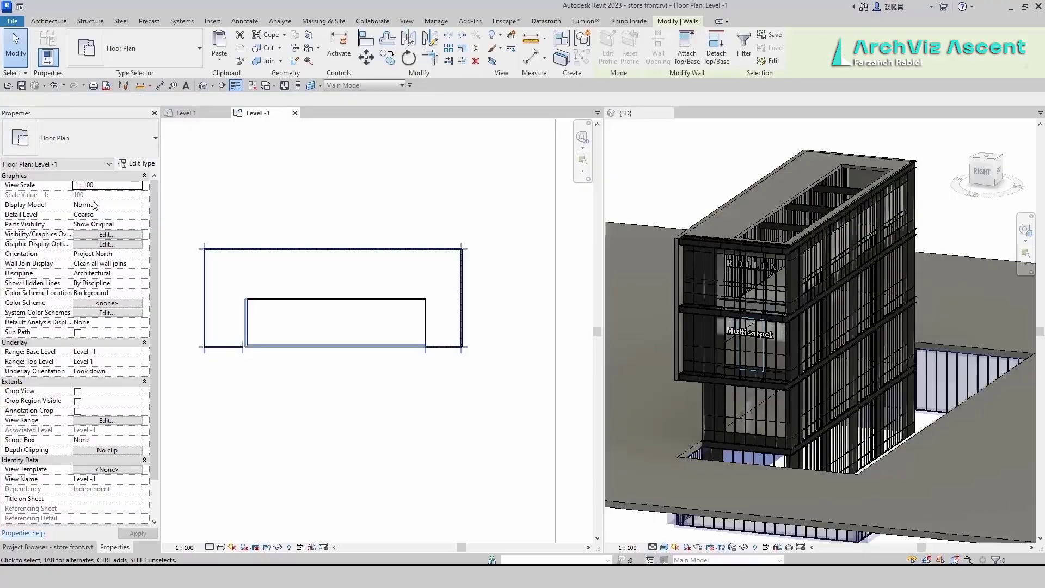
click(426, 373)
Duplicate the Storefront 2 type for the five Level -1 curtain walls and set its vertical grid spacing to 1 m.
click(444, 347)
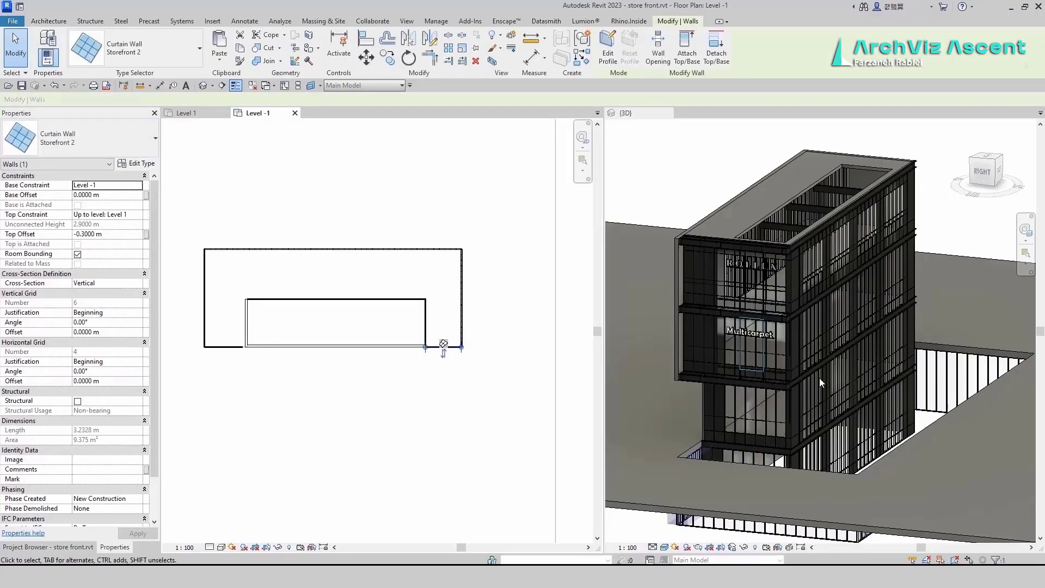
ctrl+click(460, 274)
ctrl+click(431, 248)
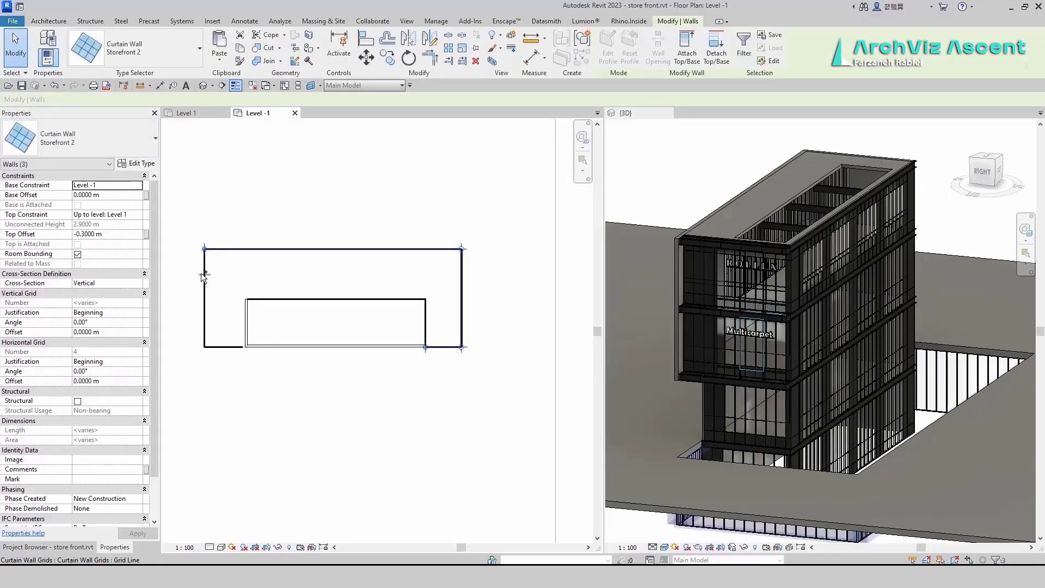
ctrl+click(221, 349)
ctrl+click(198, 320)
click(137, 165)
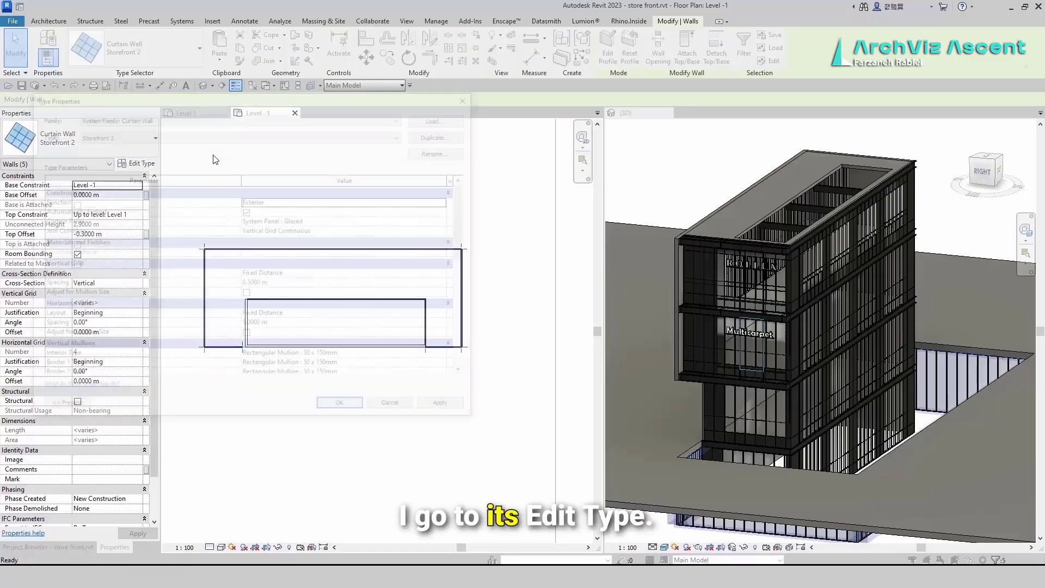
click(442, 134)
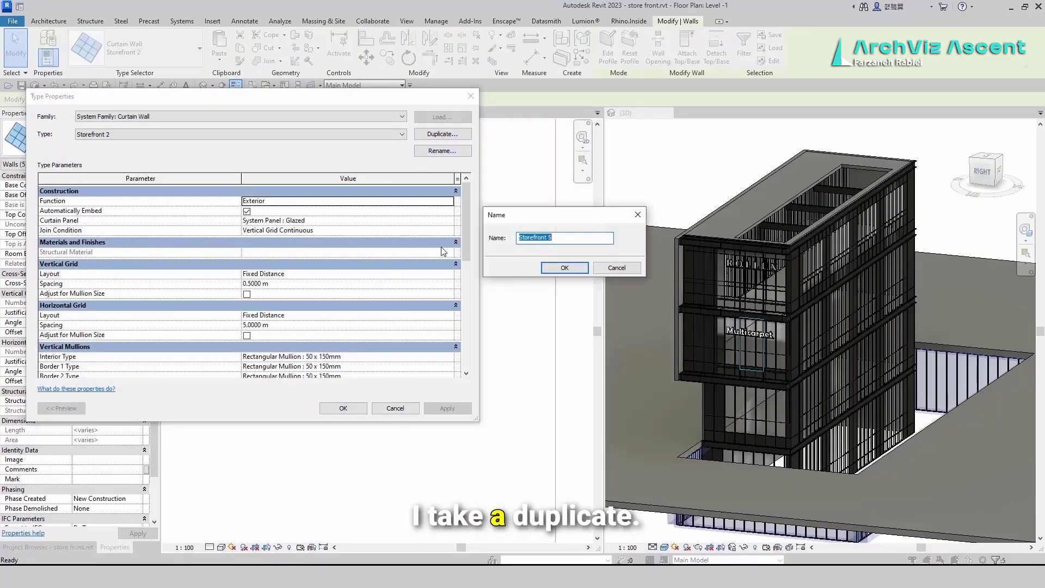
click(551, 267)
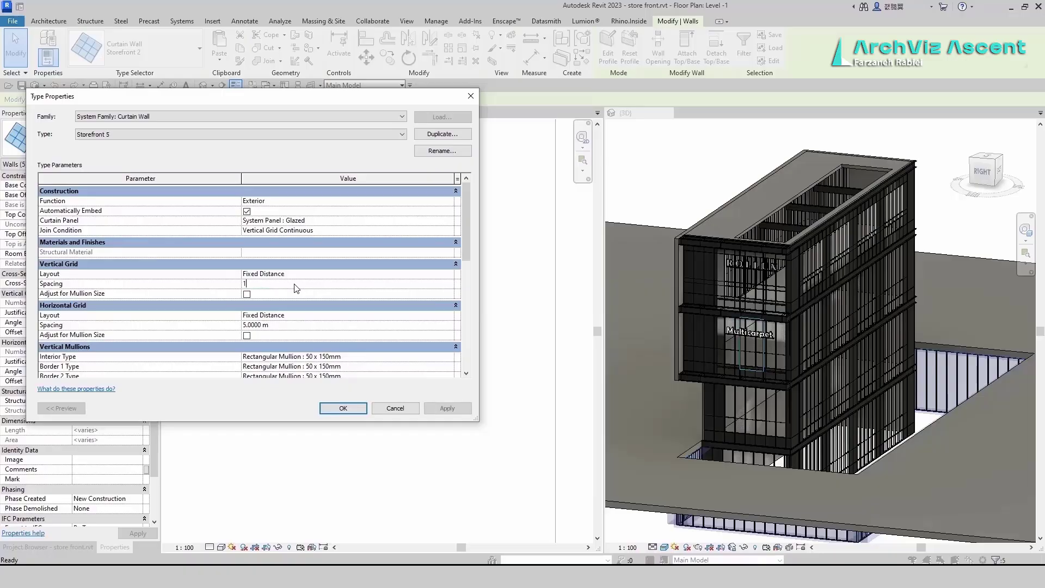
click(361, 409)
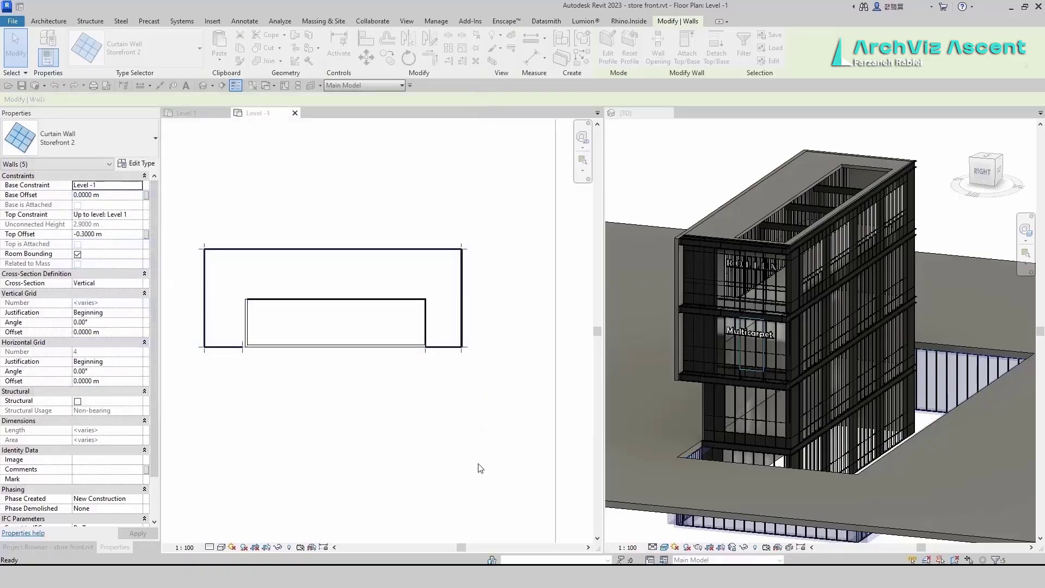
click(433, 454)
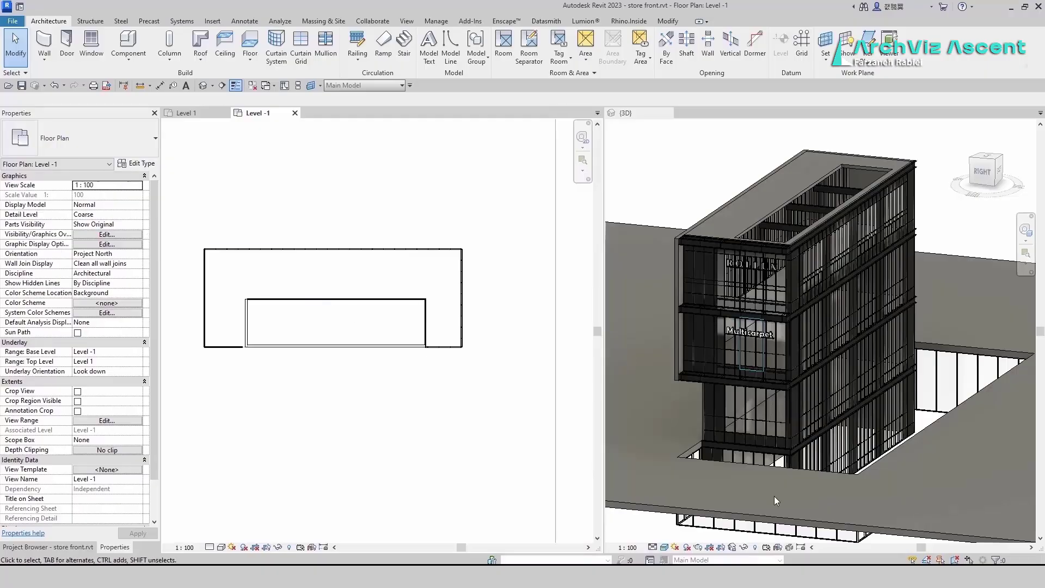
Edit the surrounding ground floor, duplicate its Generic 300mm type and rename the copy Generic 50cm.
double_click(640, 510)
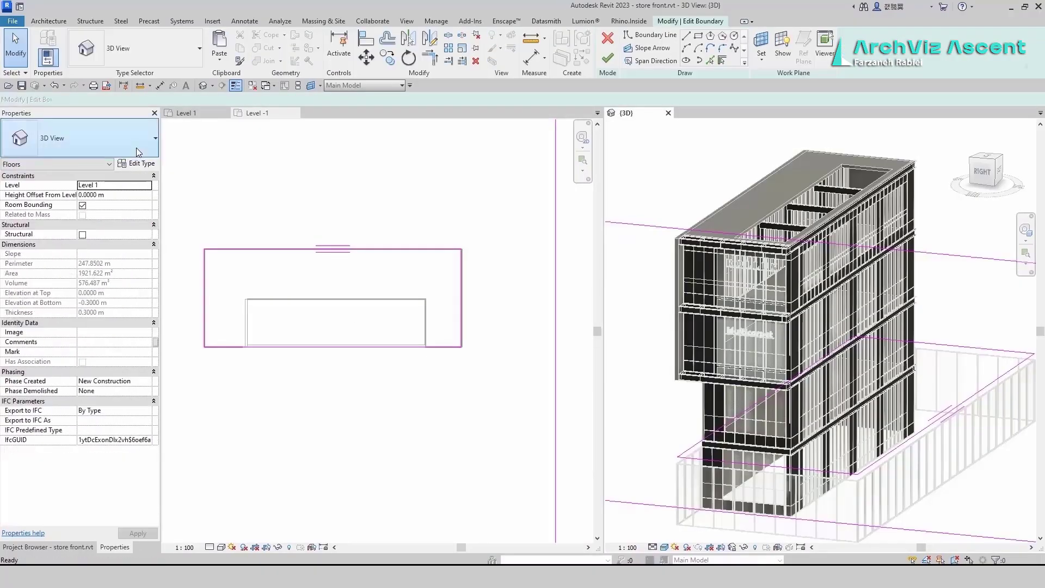
click(137, 164)
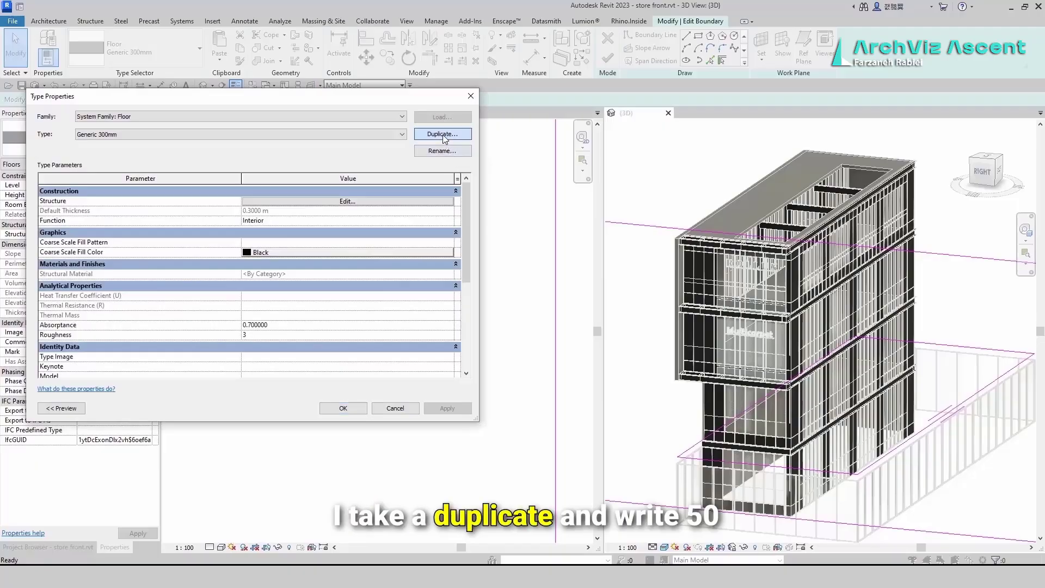
click(442, 134)
click(547, 269)
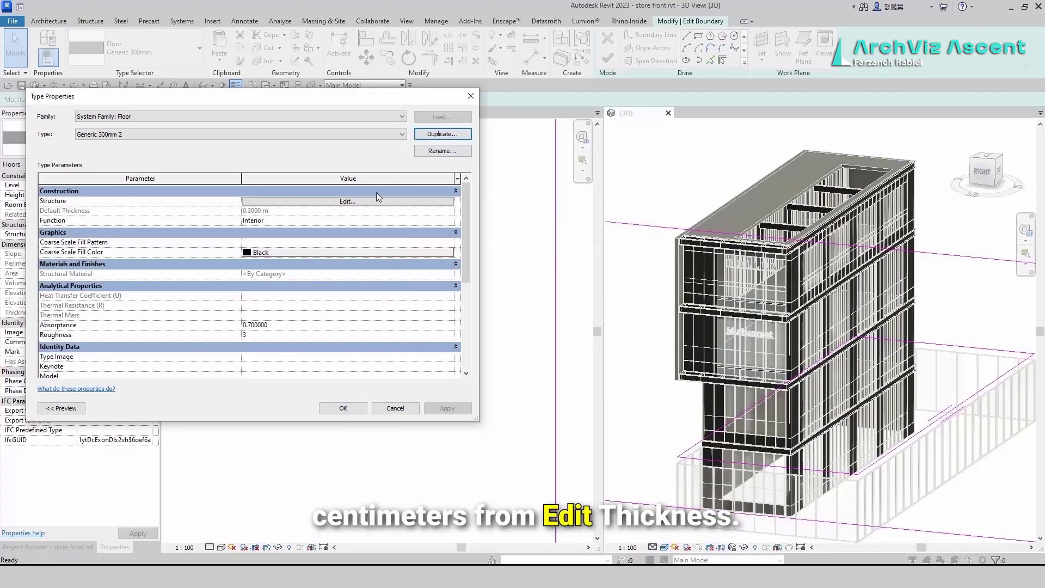
click(435, 153)
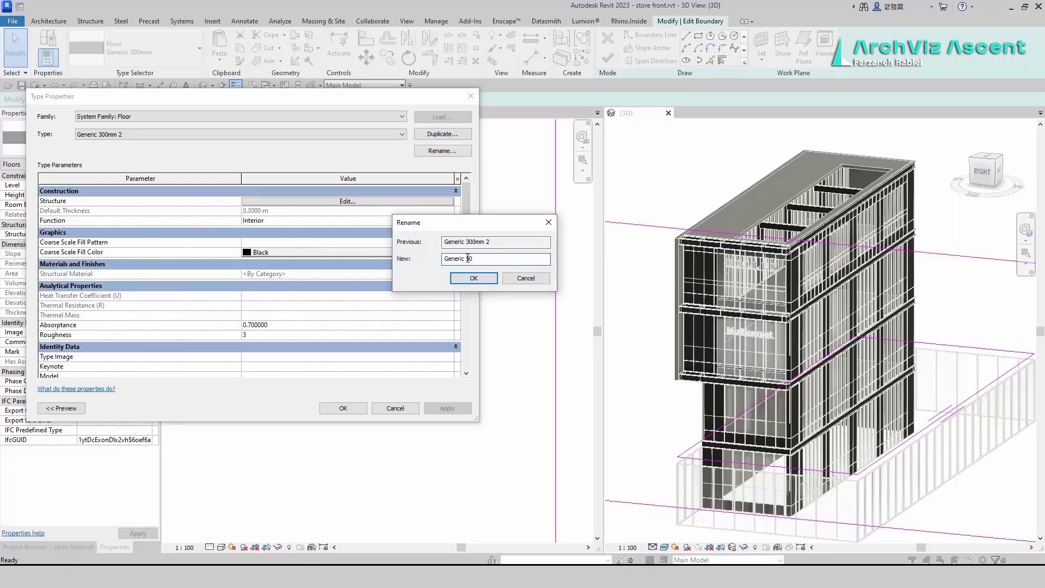
text(Generic 50cm)
click(474, 278)
Set the new floor type's structure thickness to 0.5 m and finish the floor without attaching the walls to it.
click(347, 201)
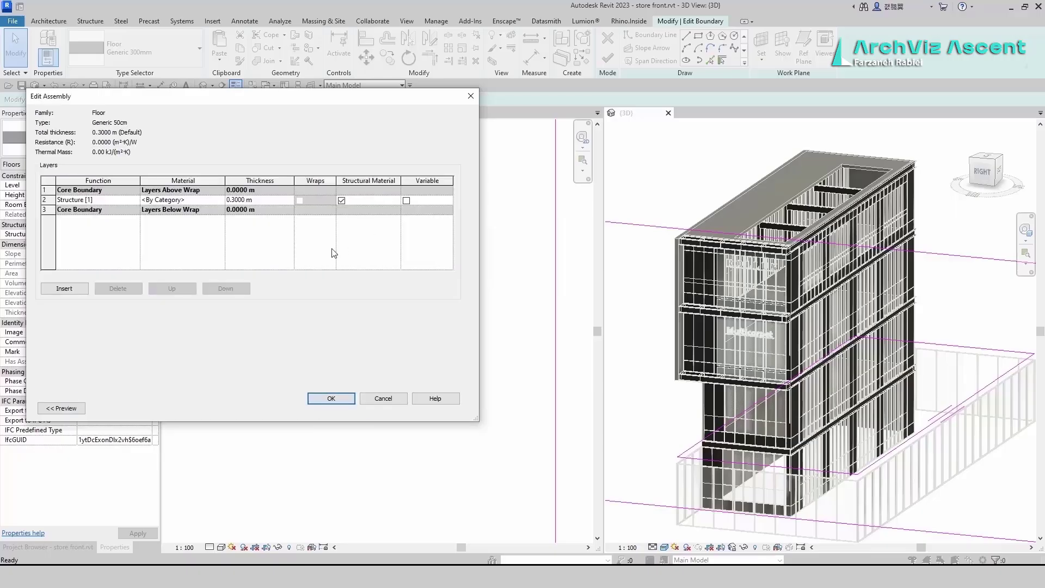
text(0.5)
key(Tab)
click(331, 398)
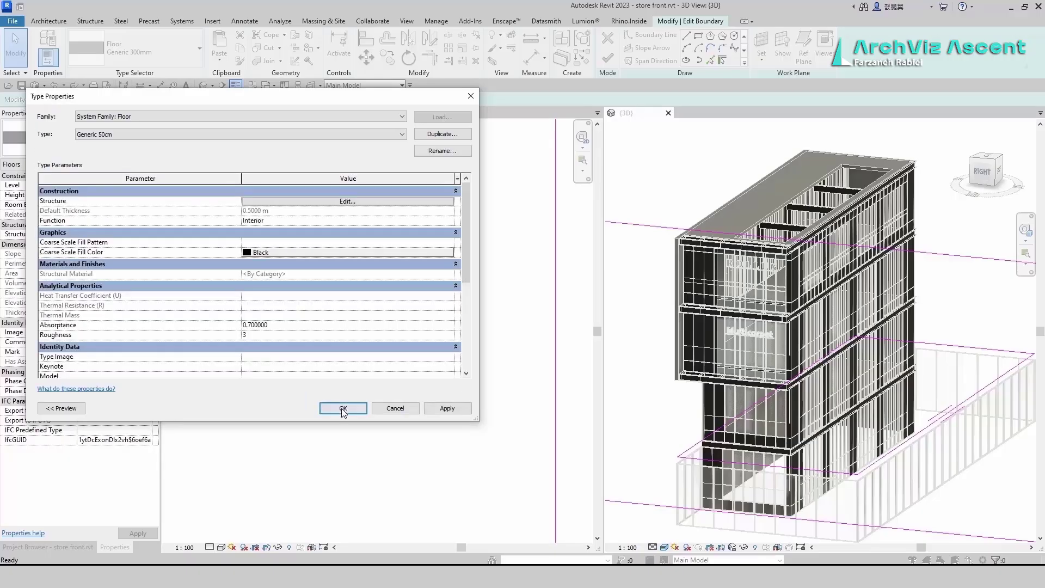
click(346, 408)
click(608, 56)
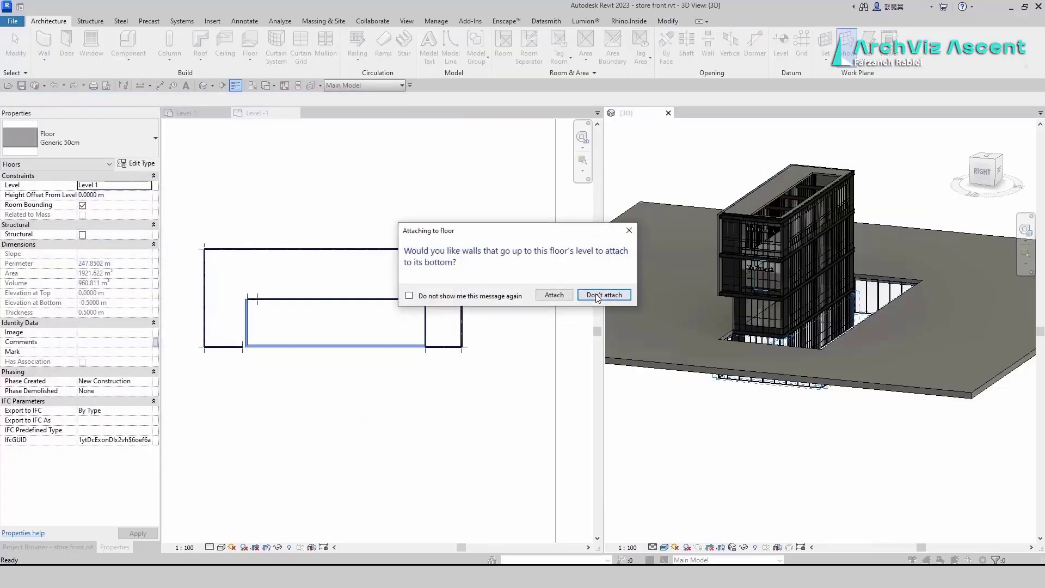
key(Return)
Set the surrounding floor's height offset from Level 1 to 0.5 m and check its underside in 3D.
scroll(747, 463, up, 2)
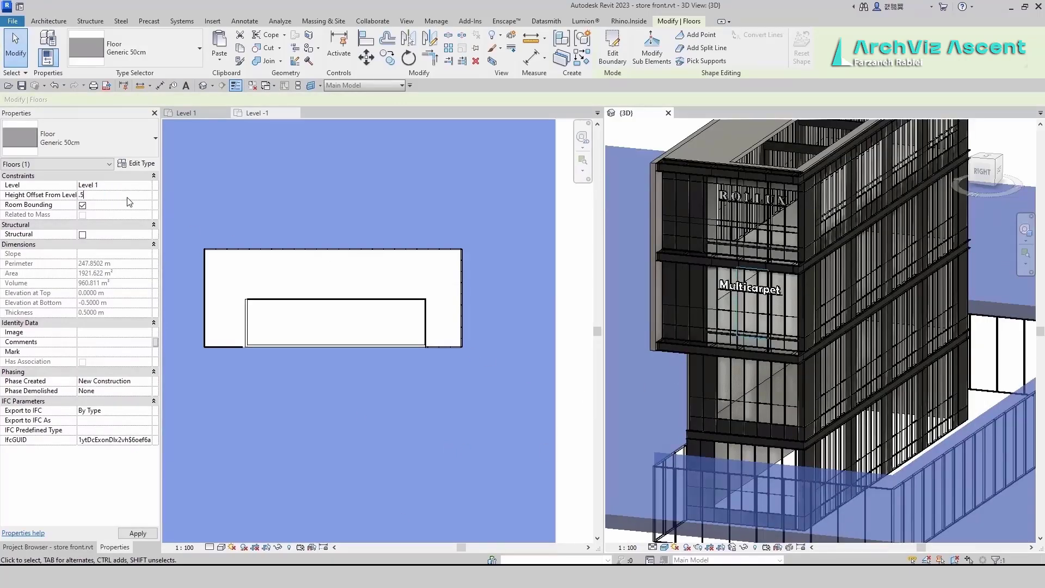
click(180, 225)
shift+middle_drag(790, 486, 867, 469)
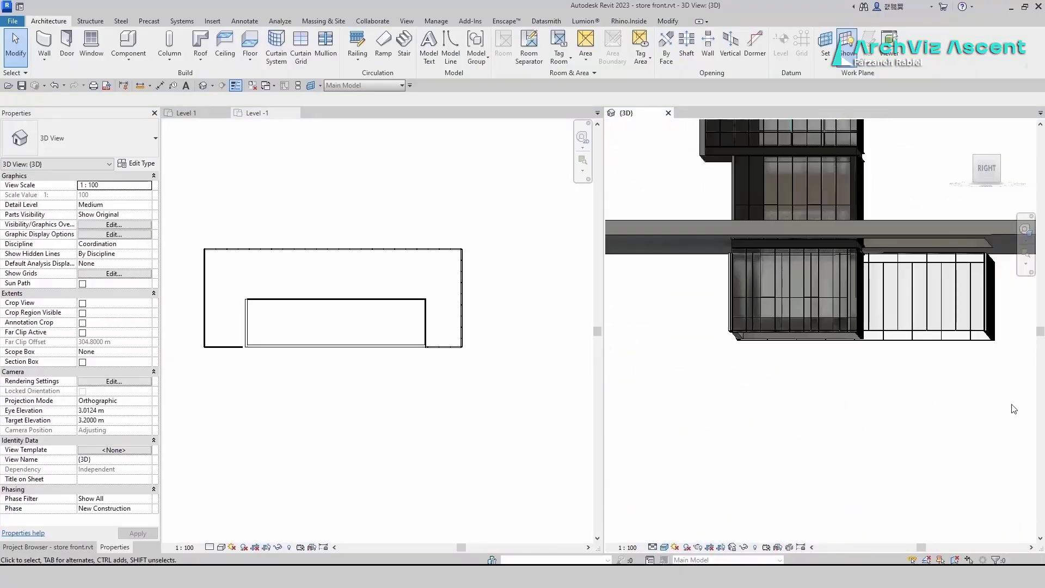
drag(913, 297, 912, 297)
shift+middle_drag(917, 385, 773, 370)
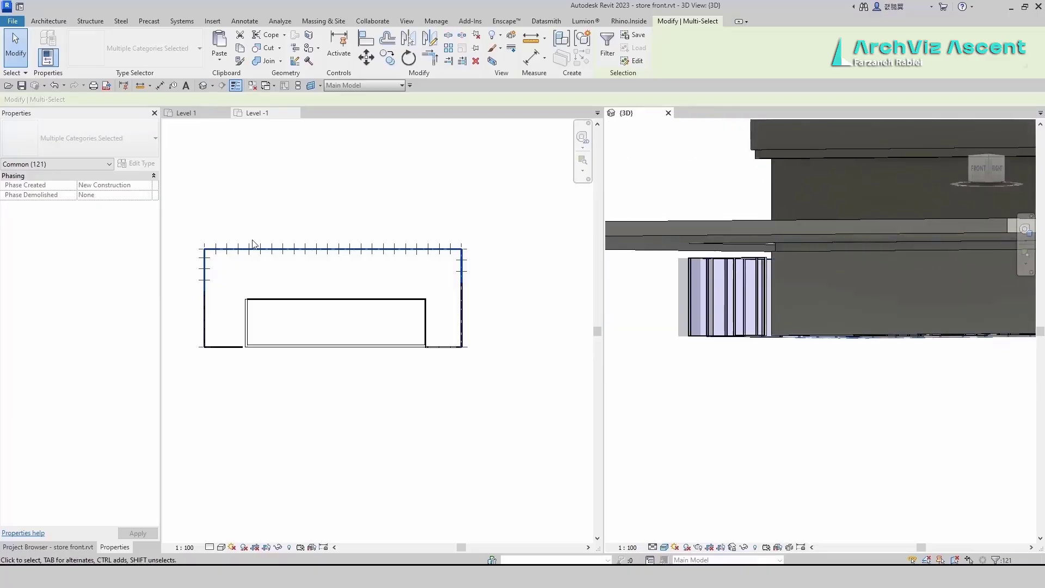
shift+middle_drag(878, 423, 528, 432)
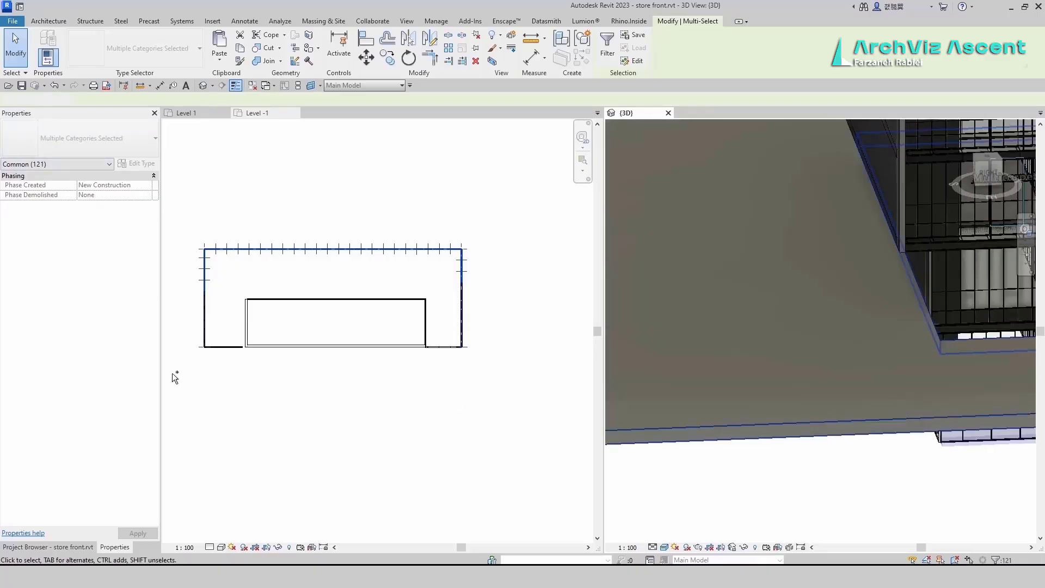
click(207, 354)
shift+drag(220, 377, 189, 230)
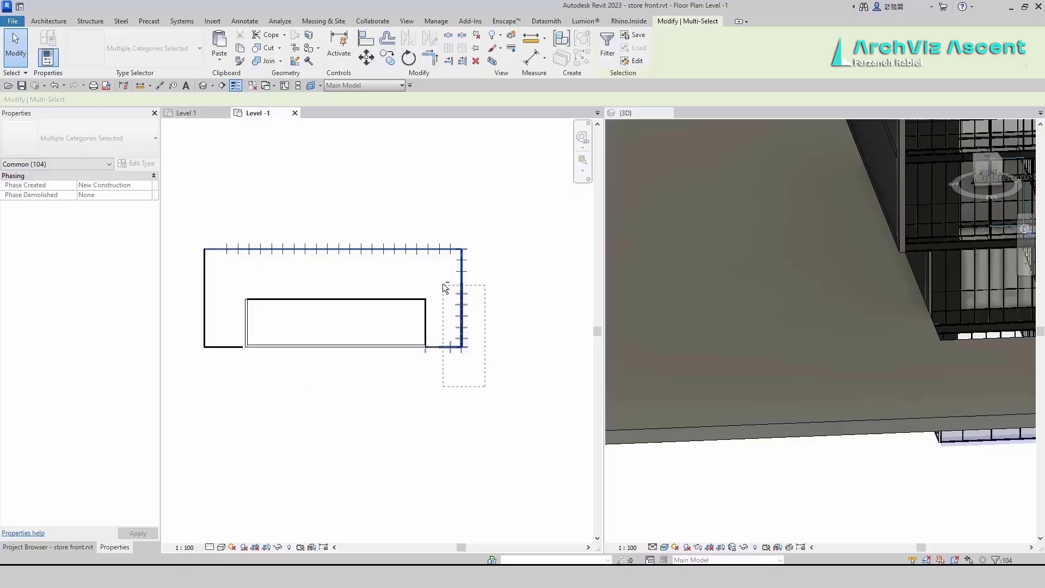
shift+drag(444, 286, 443, 285)
click(48, 547)
click(114, 546)
click(452, 341)
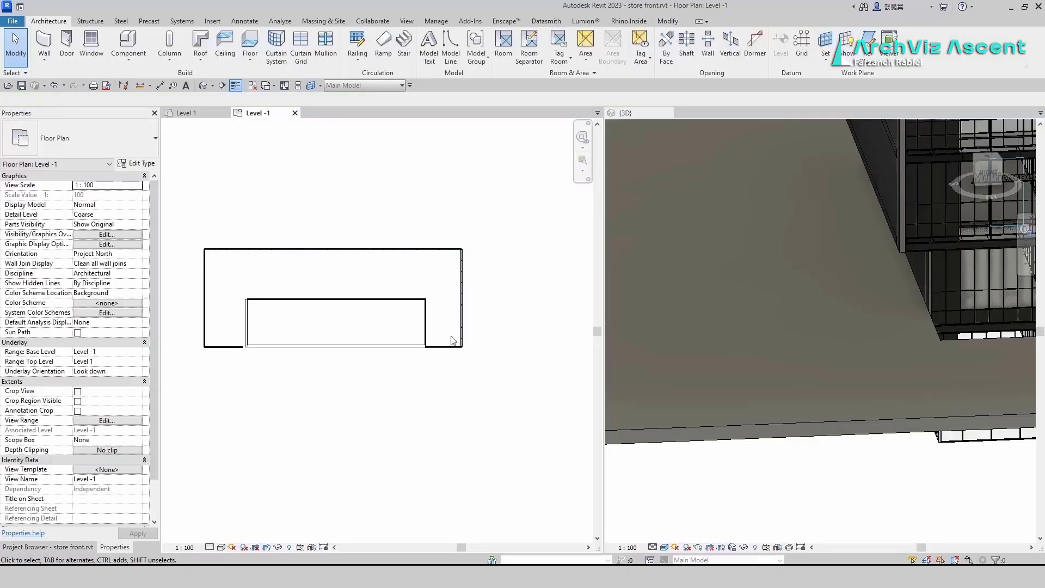
Set the top offset of the five Level -1 curtain walls to 0 m and inspect the floor opening in 3D.
key(Tab)
click(455, 349)
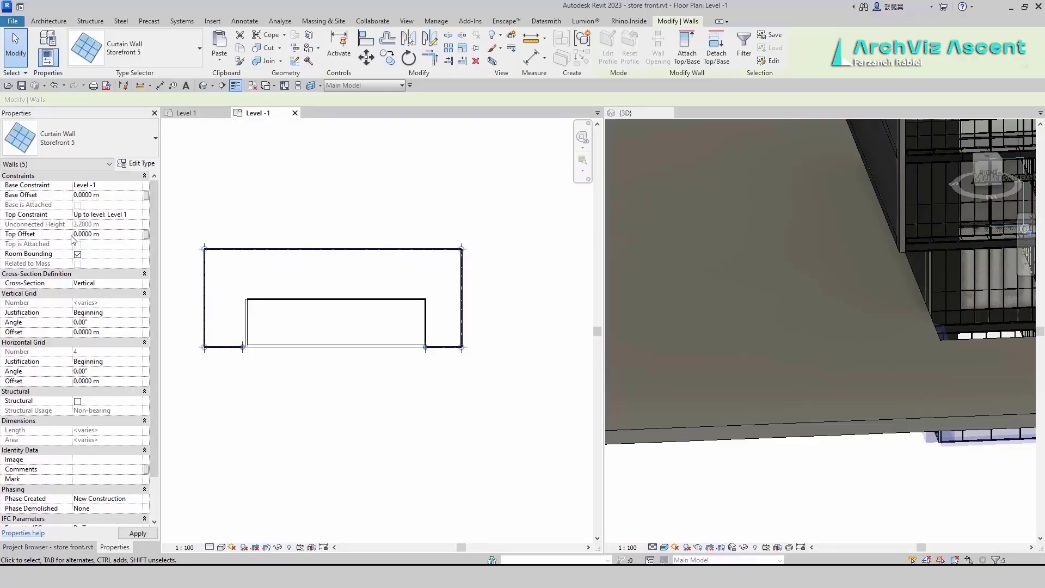
scroll(619, 411, down, 5)
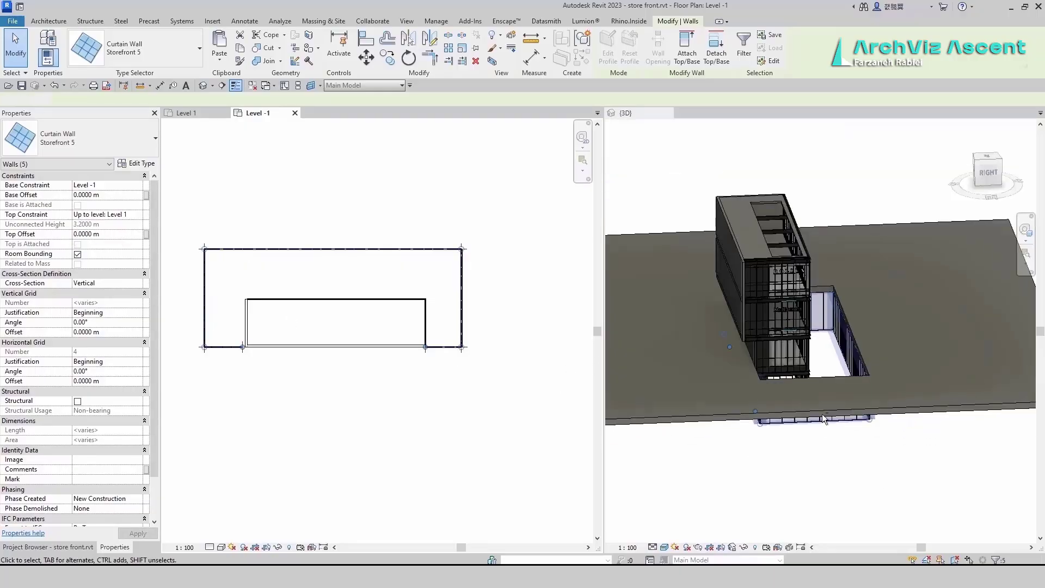
click(816, 484)
shift+middle_drag(900, 481, 800, 444)
scroll(784, 376, up, 3)
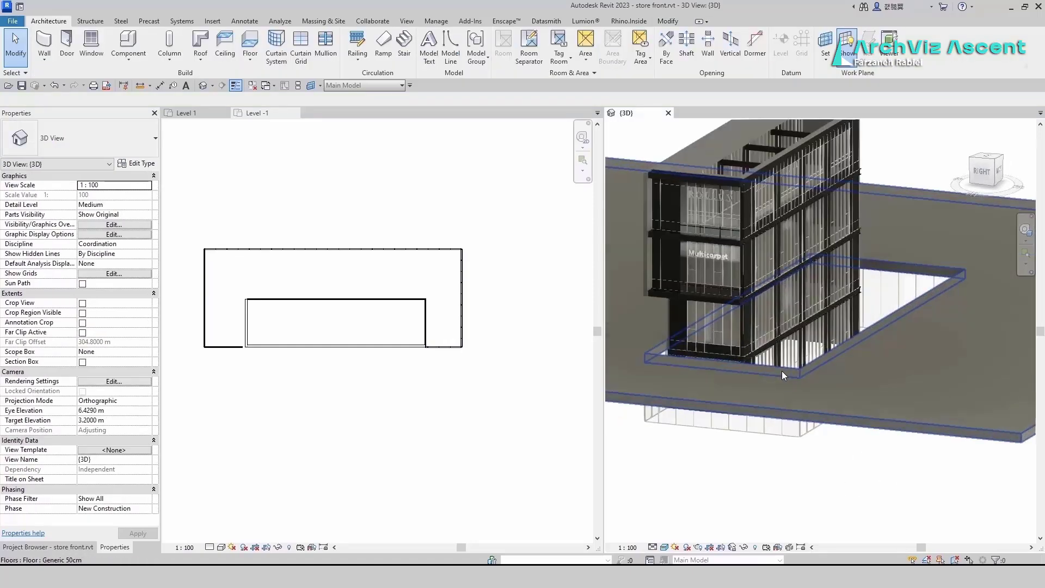
middle_drag(798, 402, 823, 457)
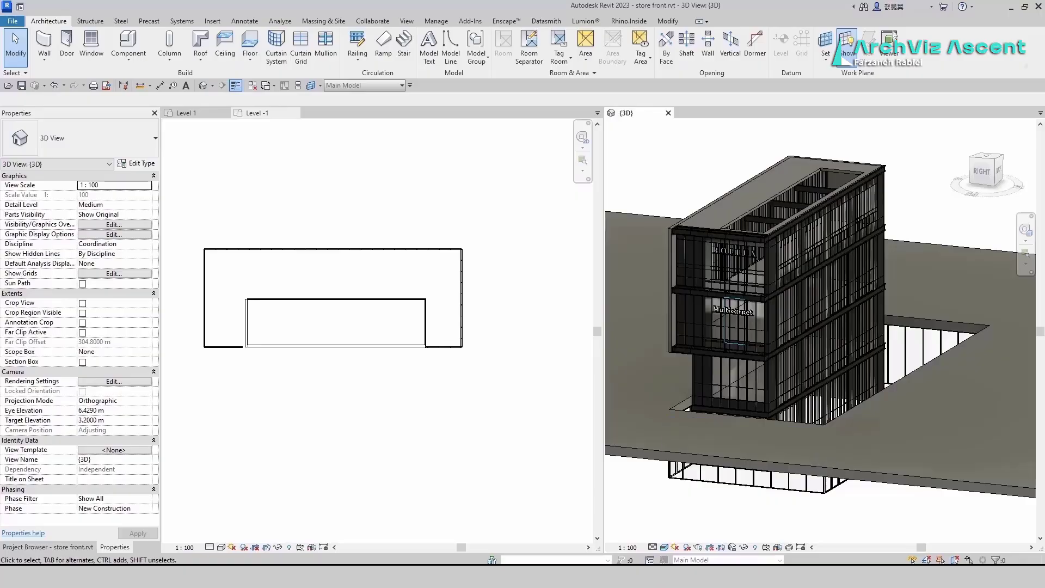
Start a new wall with the Generic - 200mm basic wall type and duplicate that type under the suggested name.
key(alt+Tab)
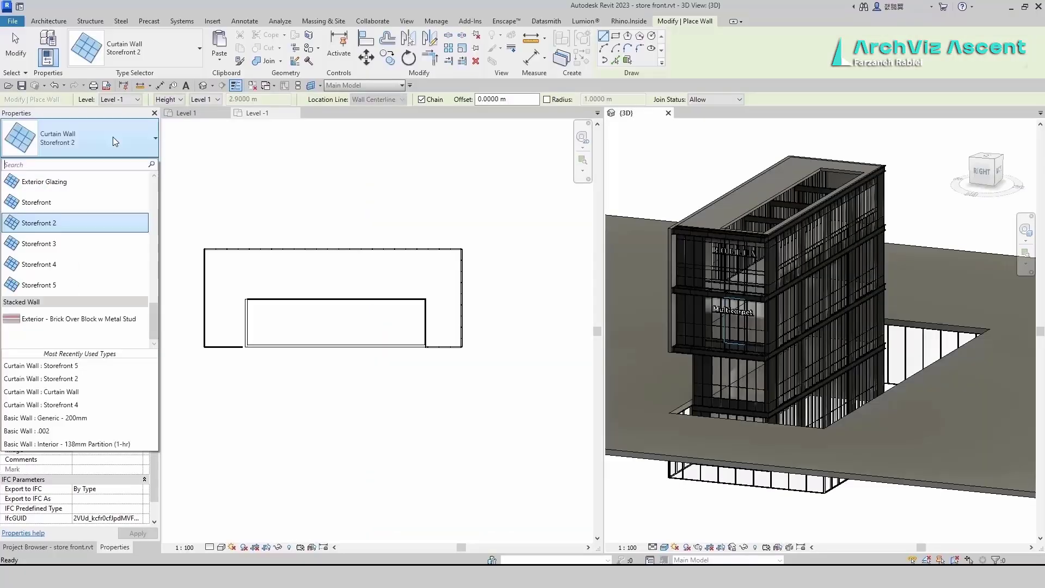
scroll(76, 218, down, 5)
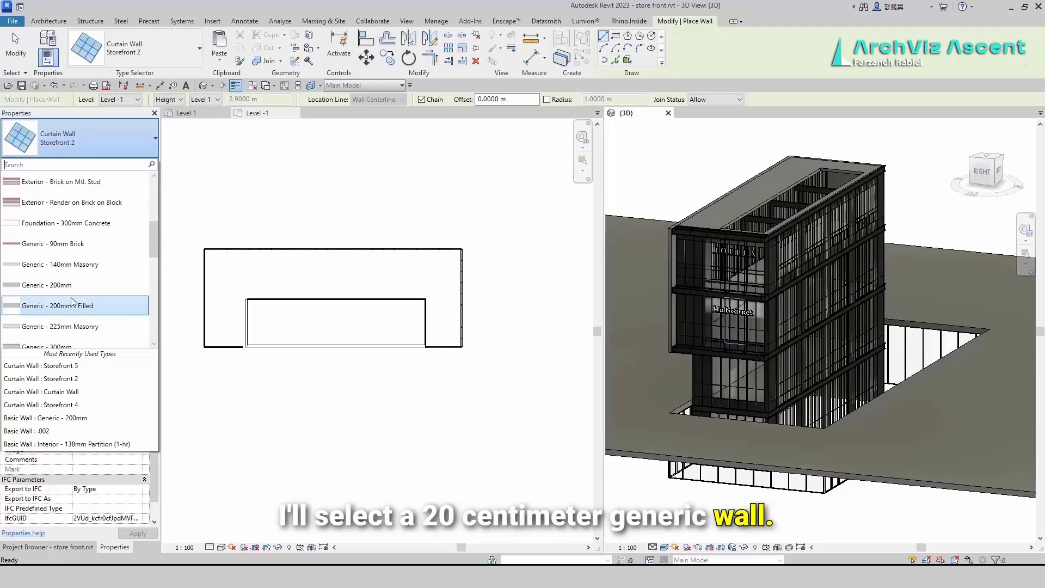
click(66, 284)
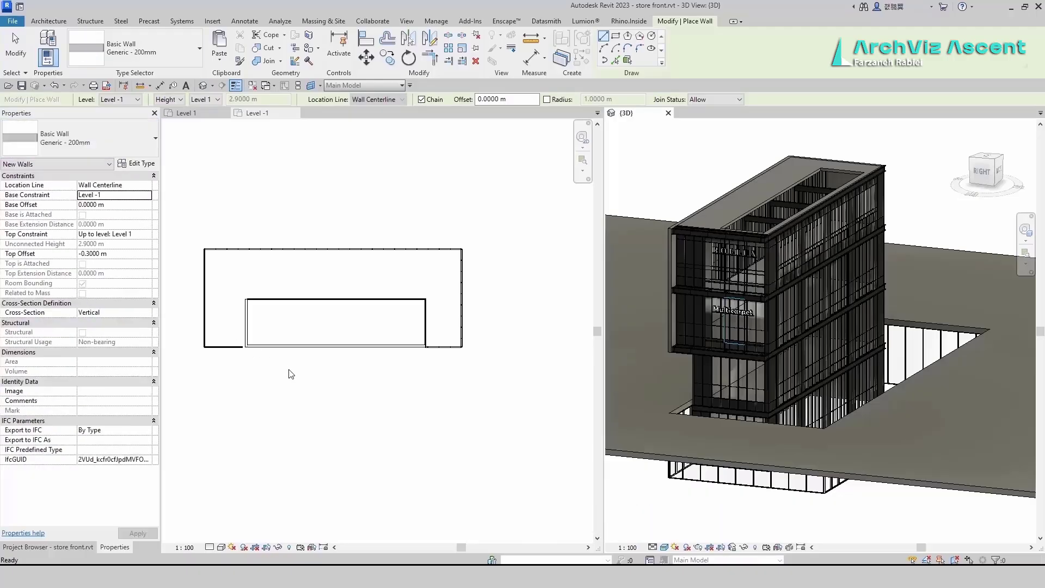
click(144, 164)
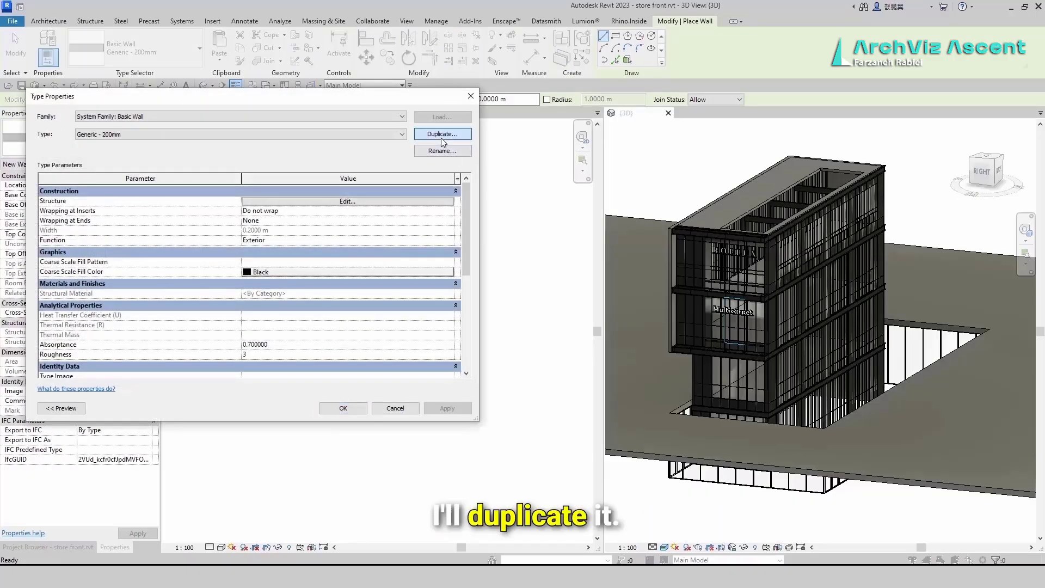
click(441, 136)
click(562, 269)
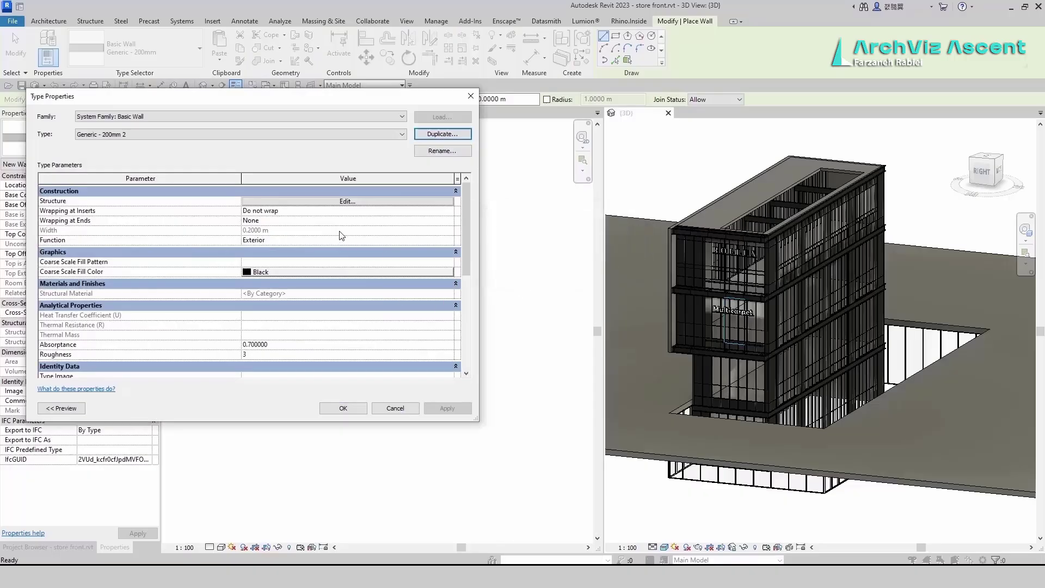
Open the duplicated wall type's structure and show its preview as a section focused on the wall's upper end.
click(320, 203)
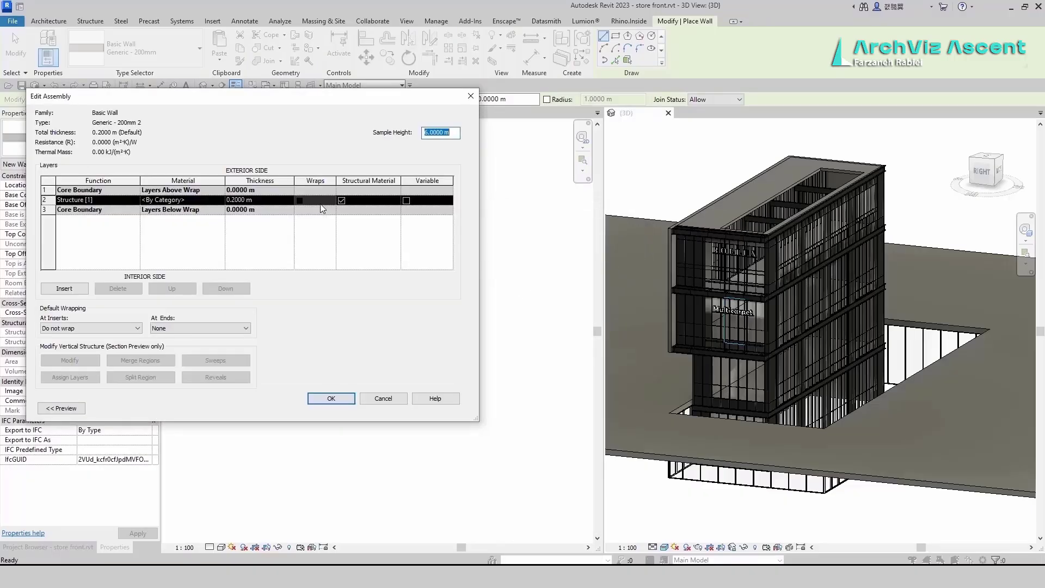
drag(174, 103, 399, 73)
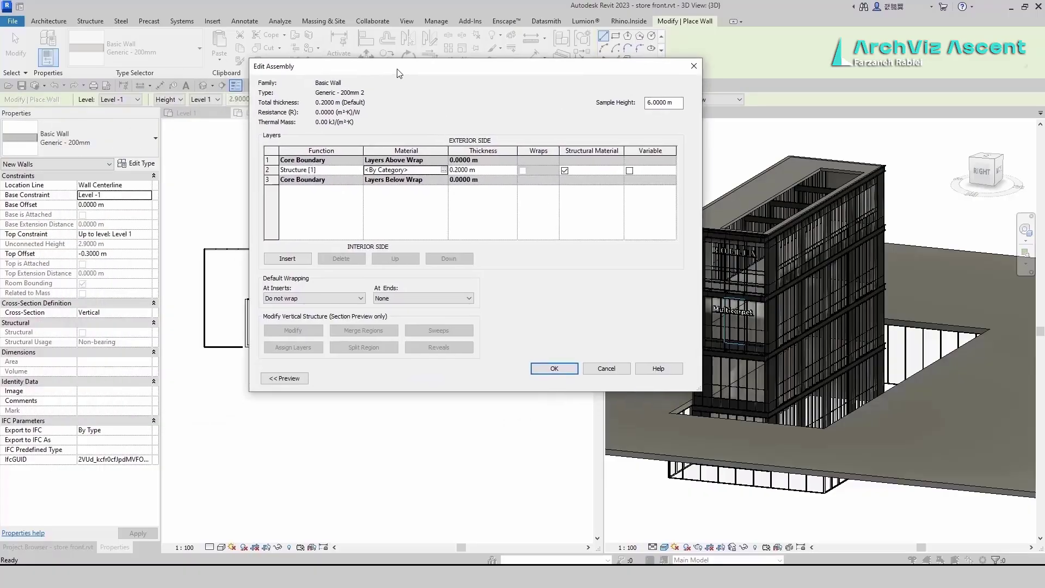
click(285, 377)
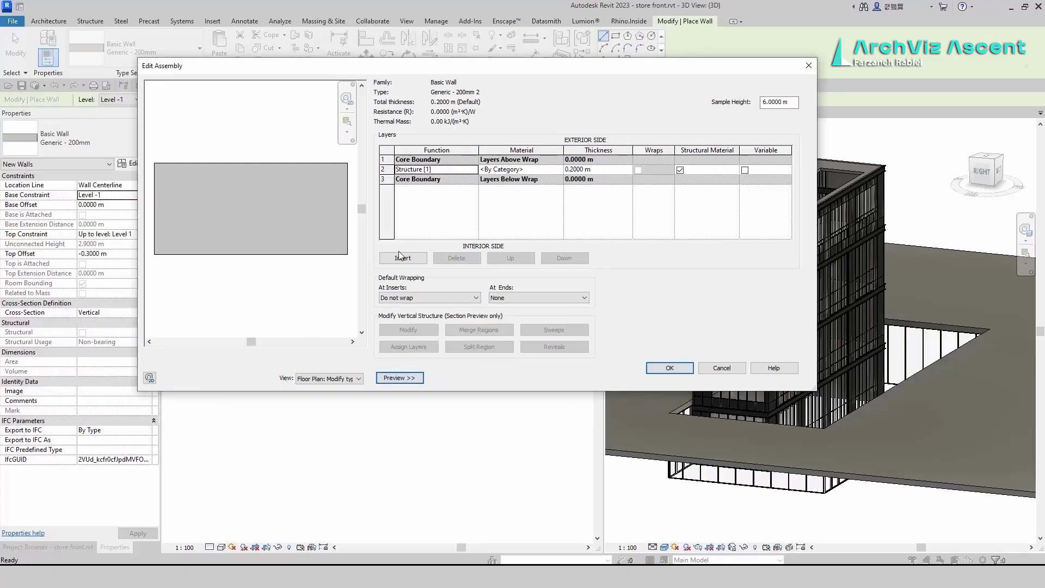
click(329, 378)
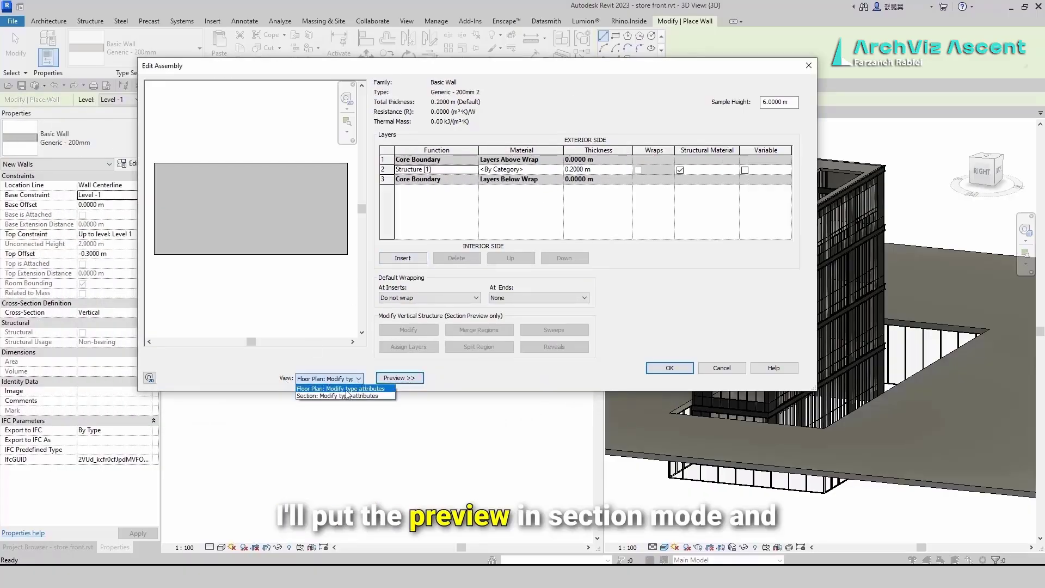
click(327, 396)
scroll(264, 239, up, 4)
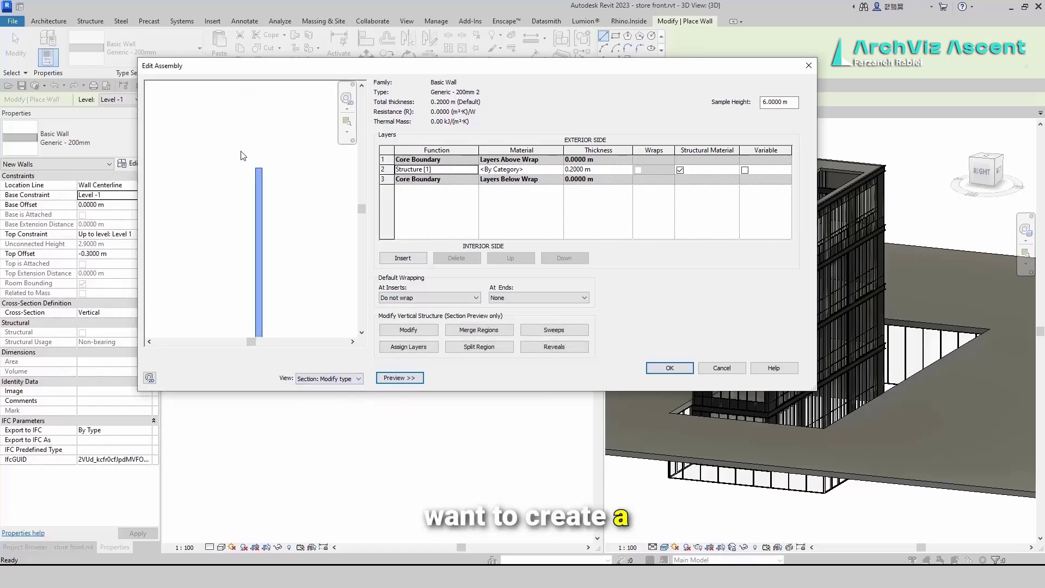
Check the loadable wall sweep profiles without adding a sweep, and accept the duplicated wall type.
scroll(293, 194, up, 3)
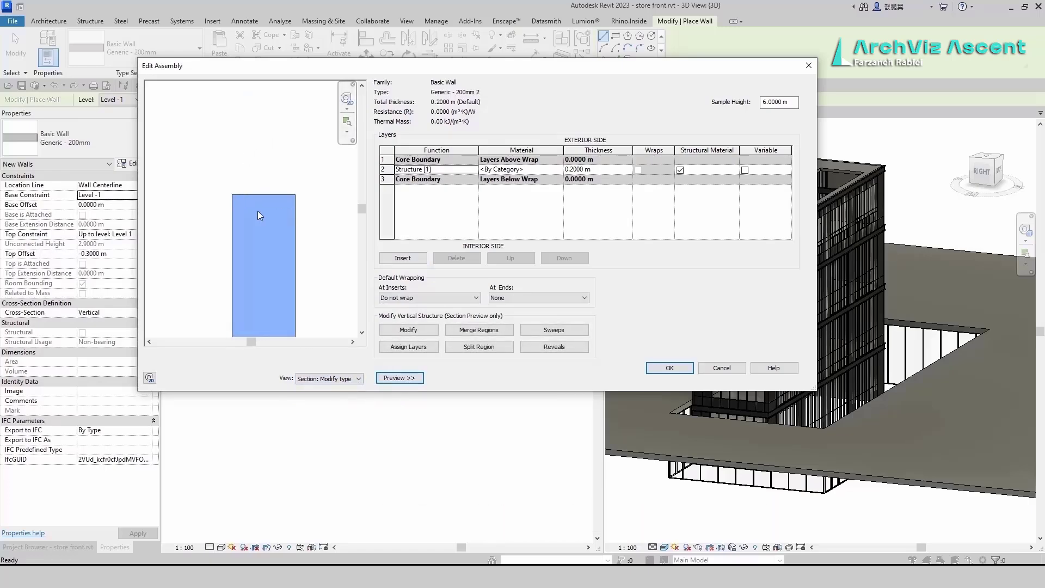
click(544, 330)
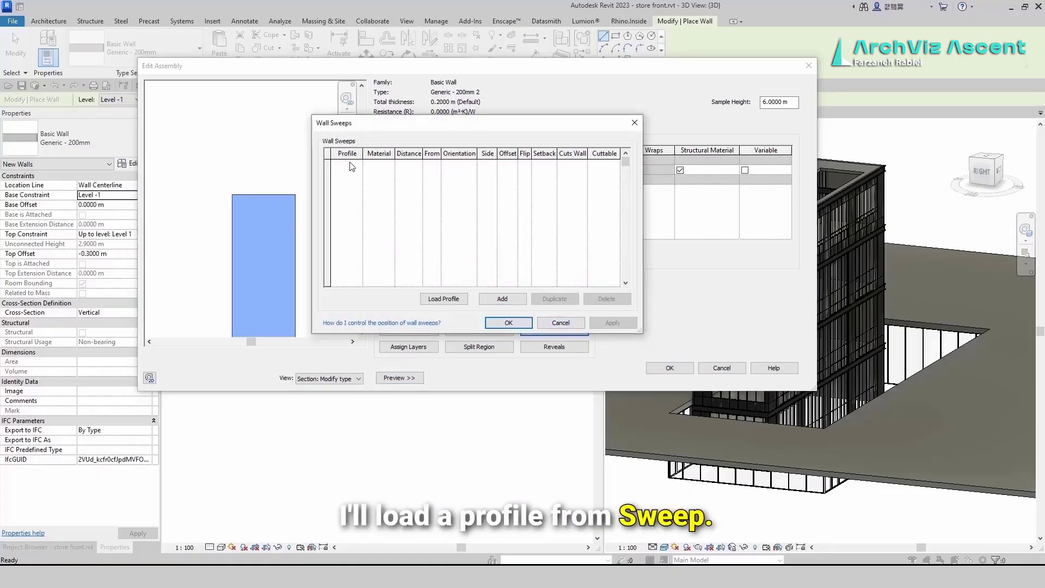
click(449, 299)
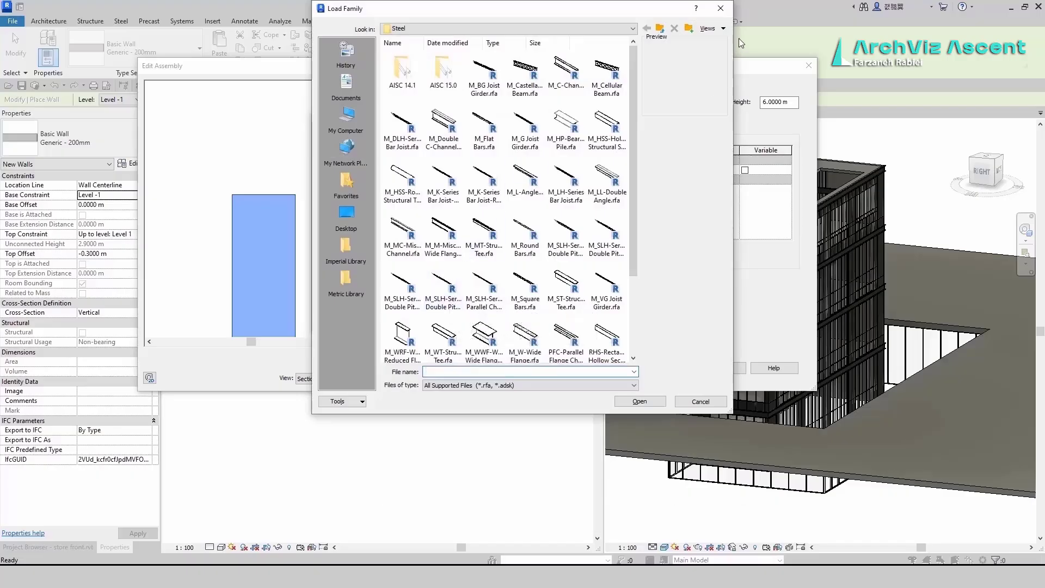
click(720, 8)
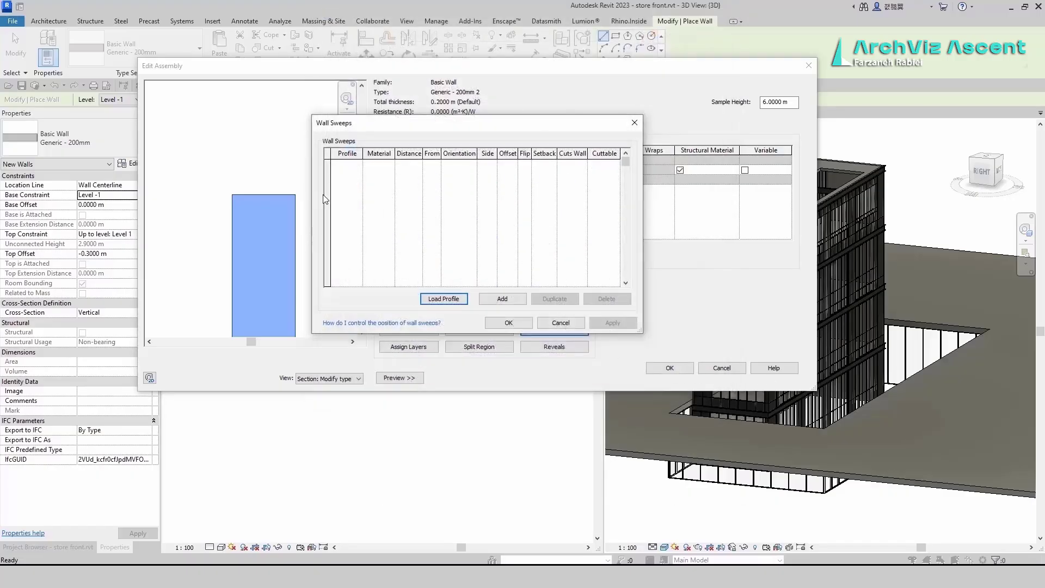
click(506, 323)
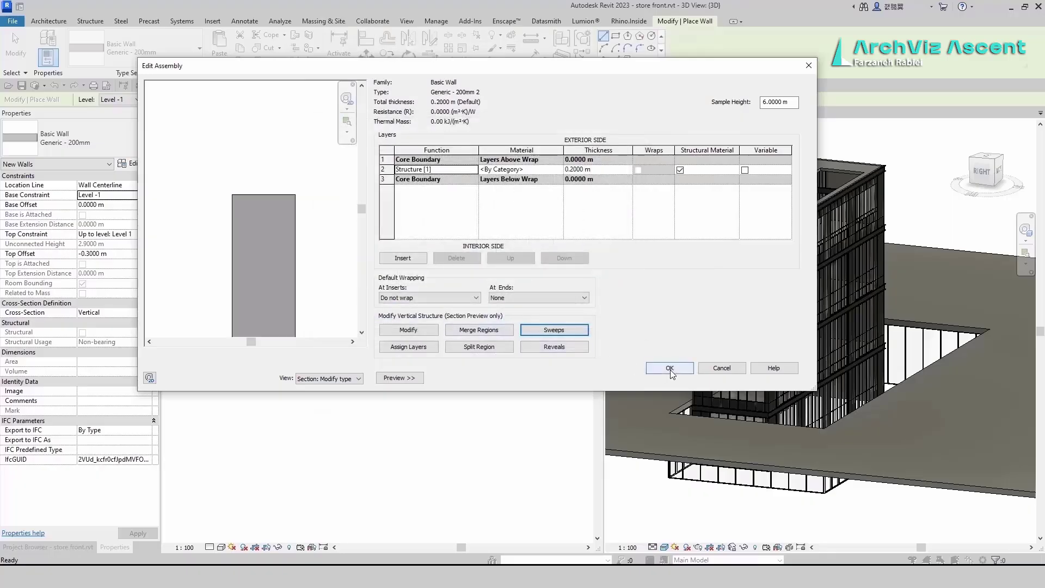
click(670, 369)
click(666, 377)
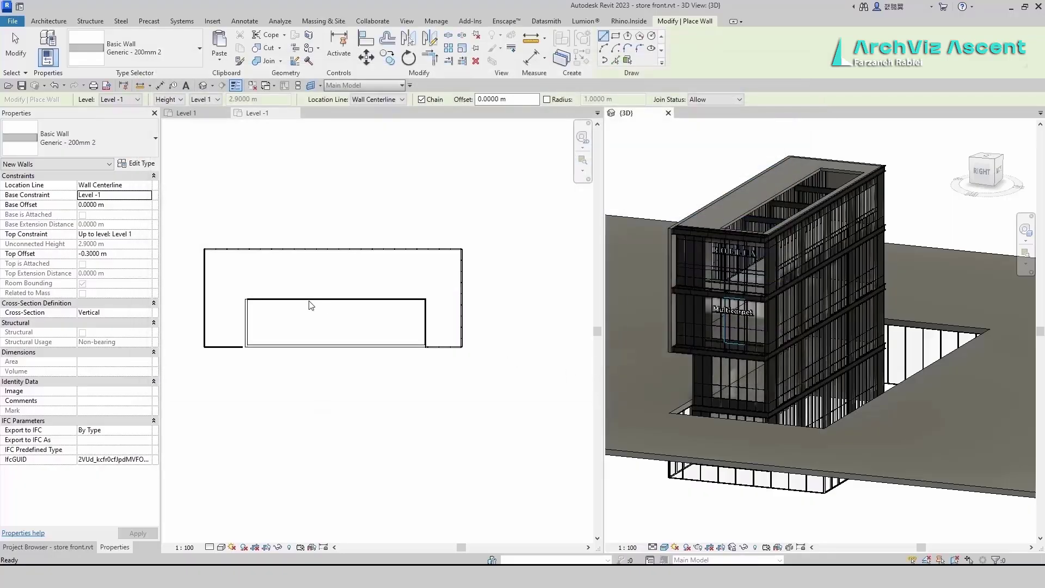
Create a new family from the English Metric Profile.rft template and check the storefront reference photo.
click(14, 24)
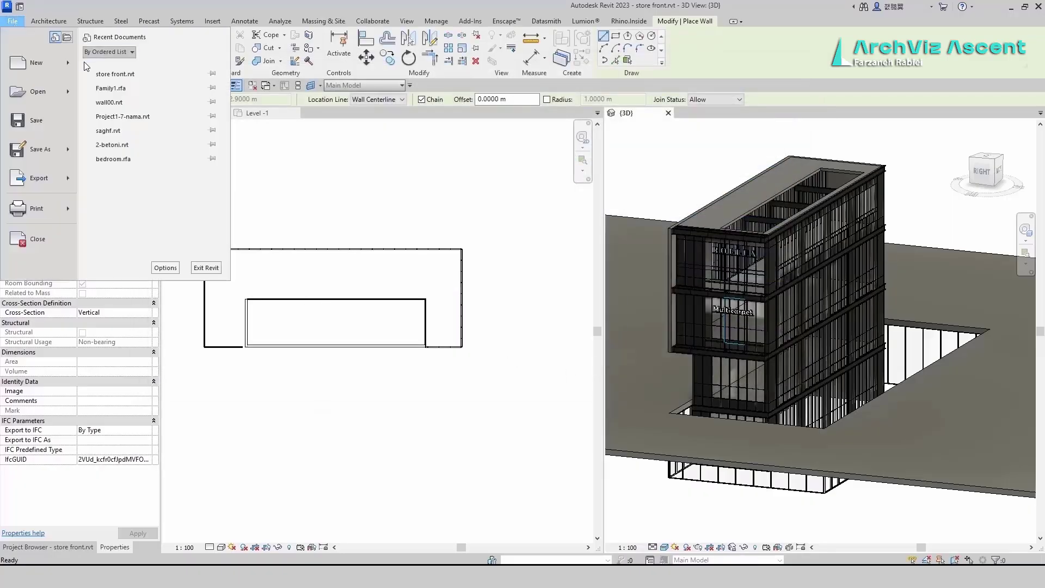
mouse_move(36, 63)
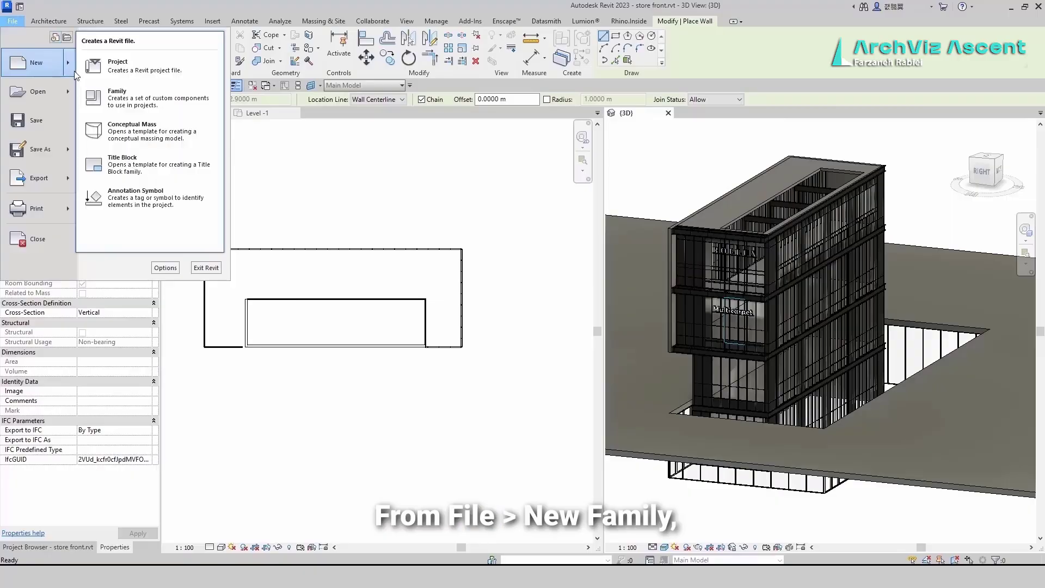
click(130, 97)
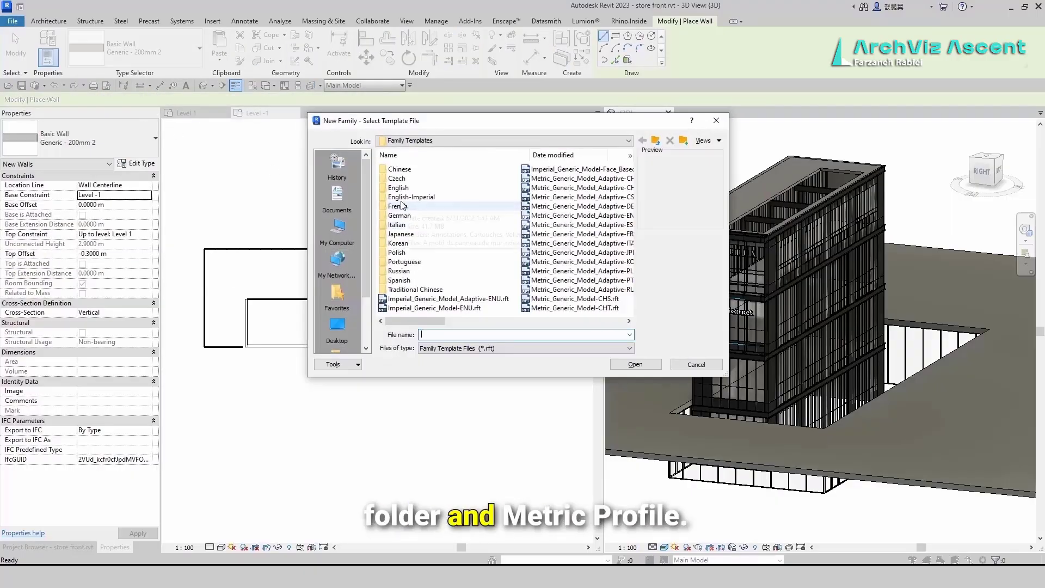
double_click(457, 188)
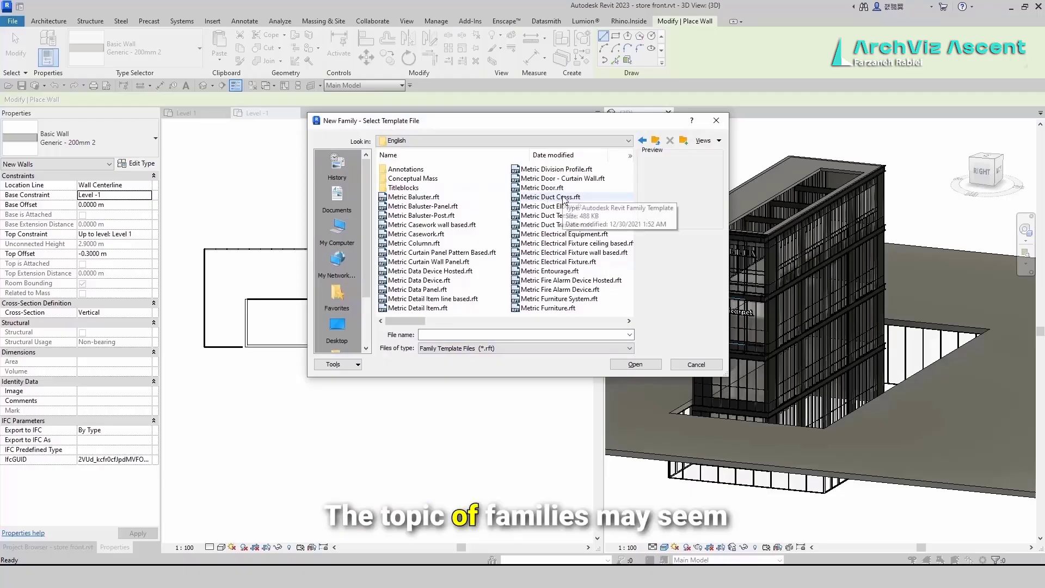
scroll(561, 229, down, 3)
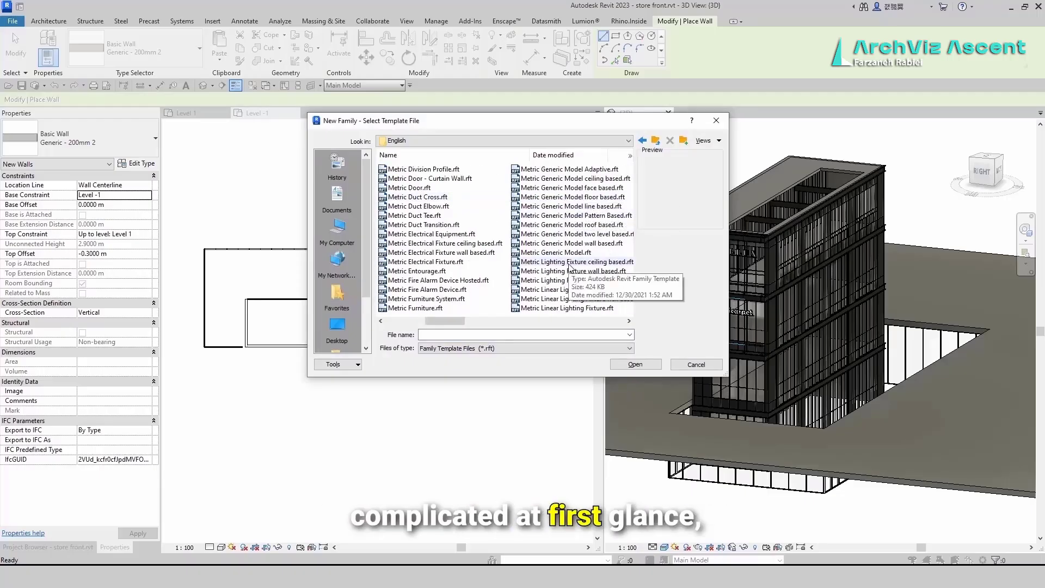
scroll(570, 267, down, 1)
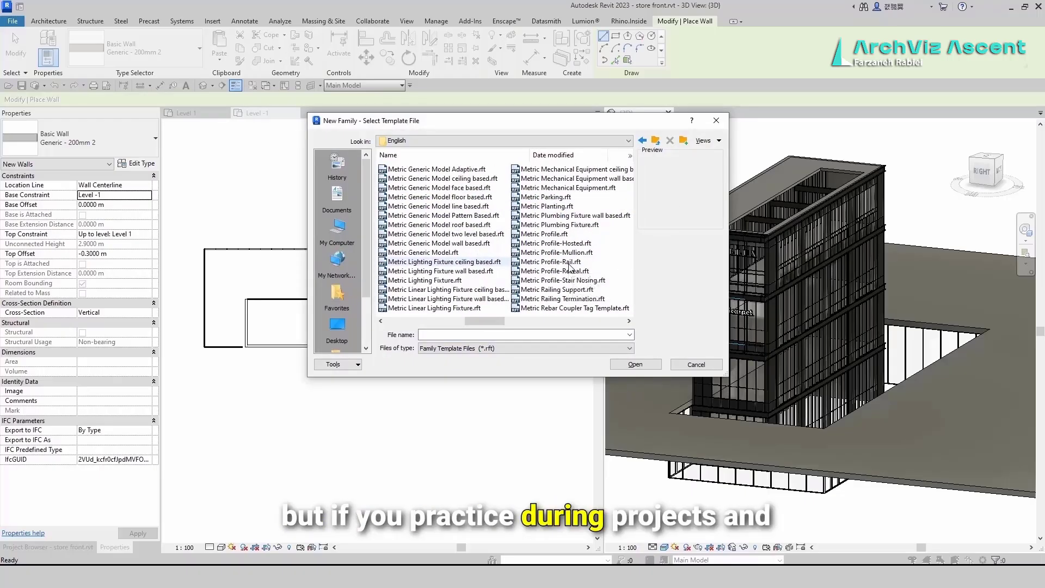
double_click(576, 236)
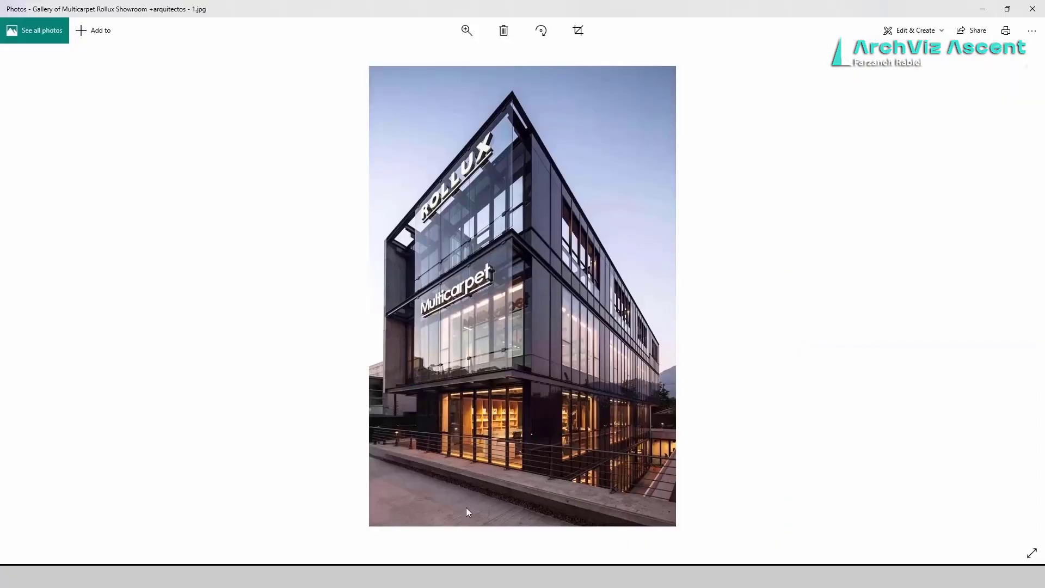
scroll(466, 507, up, 3)
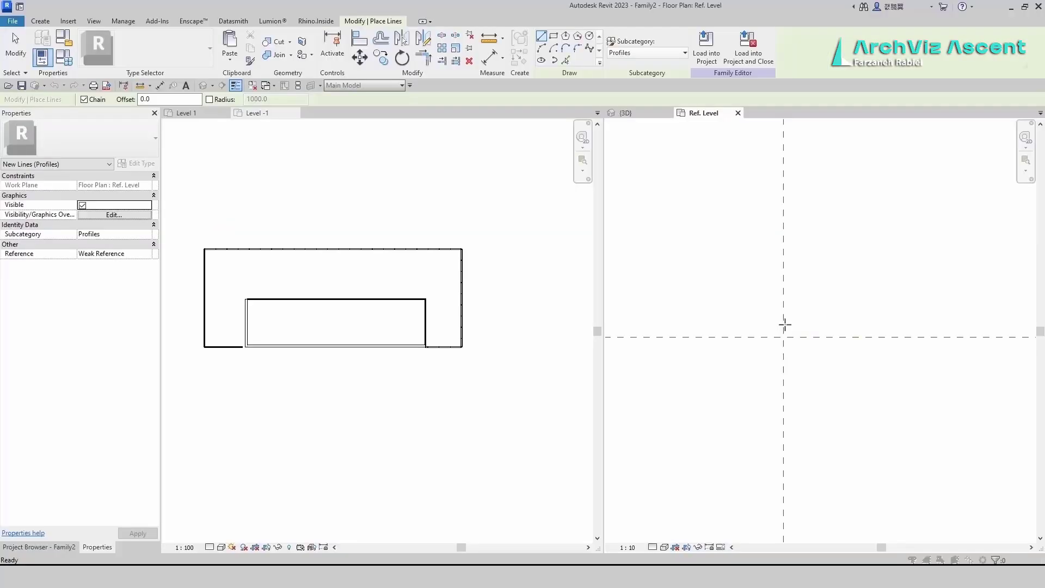
Set the profile family's length units to meters with 2 decimal places.
key(u)
key(n)
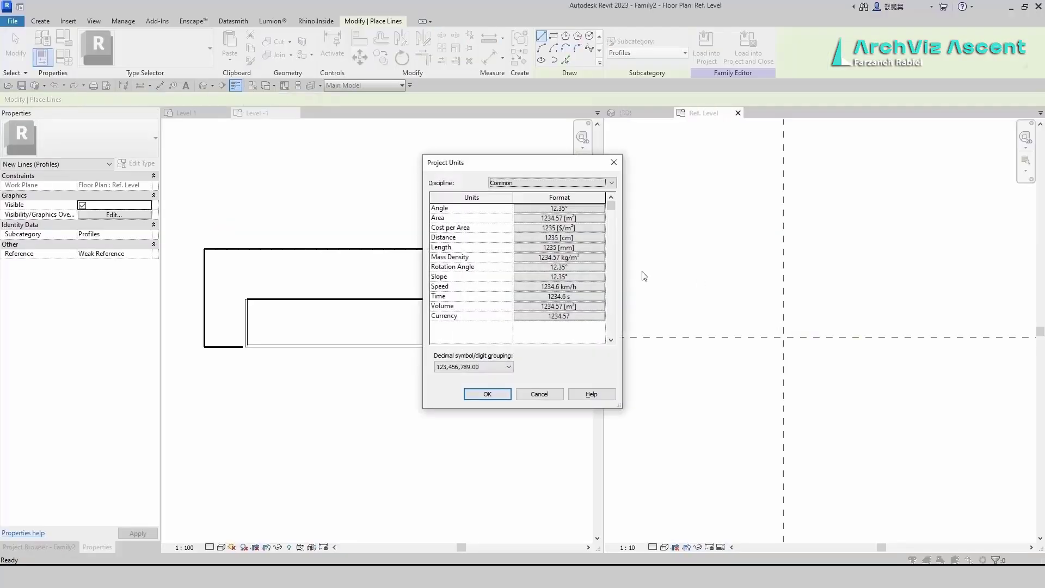
click(519, 248)
click(514, 225)
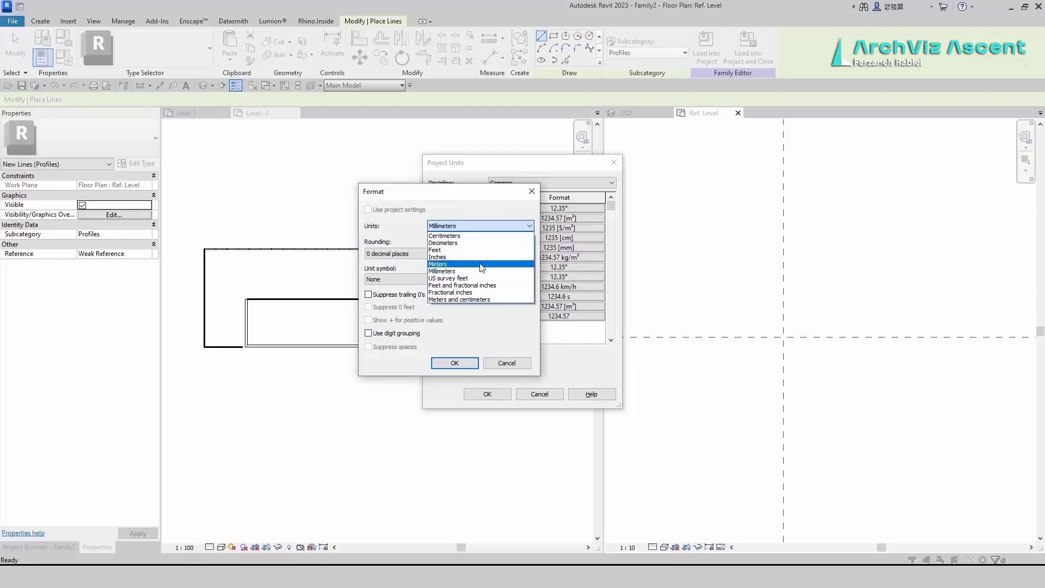
click(481, 264)
click(417, 253)
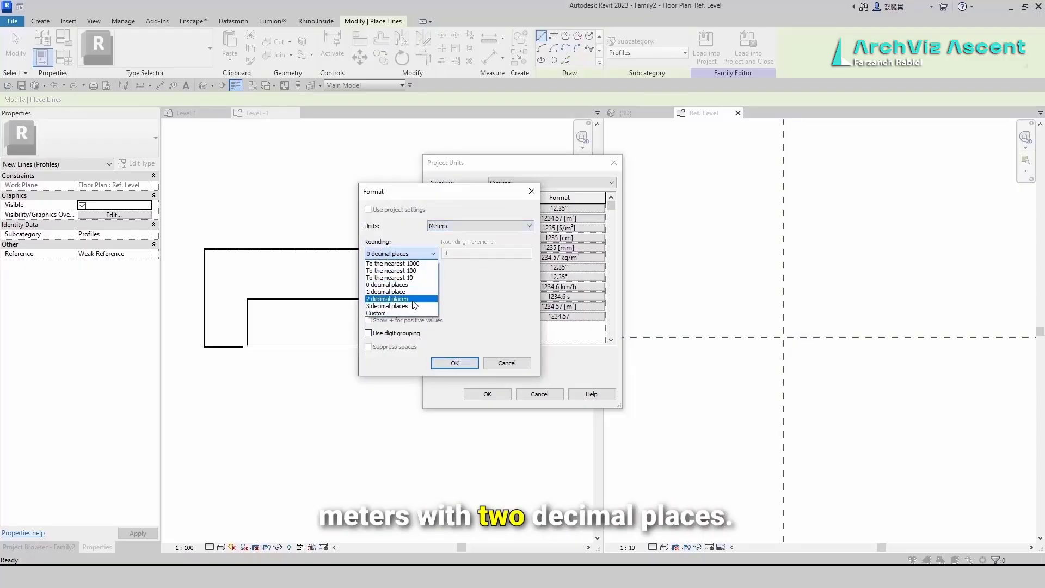
click(401, 299)
click(454, 363)
click(488, 394)
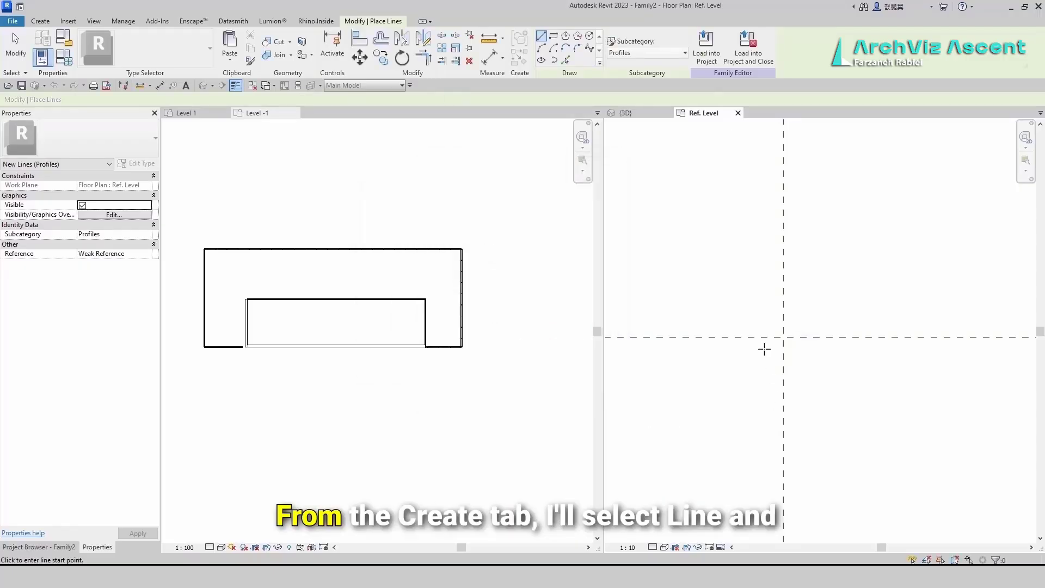
Draw a 0.2 m line up from the reference planes' intersection and a 0.3 m horizontal line leftward from its upper end.
click(784, 337)
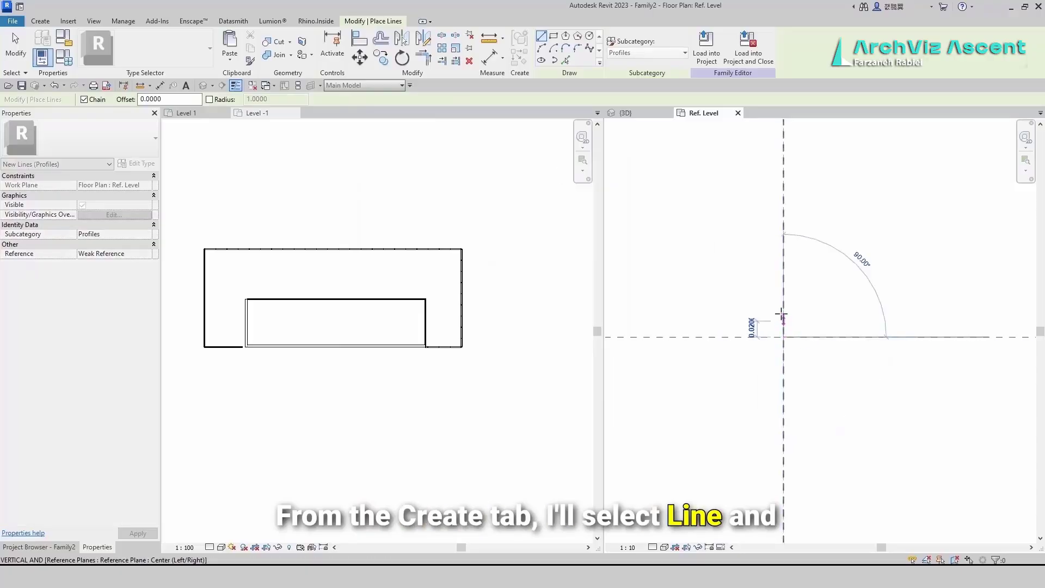
text(.2)
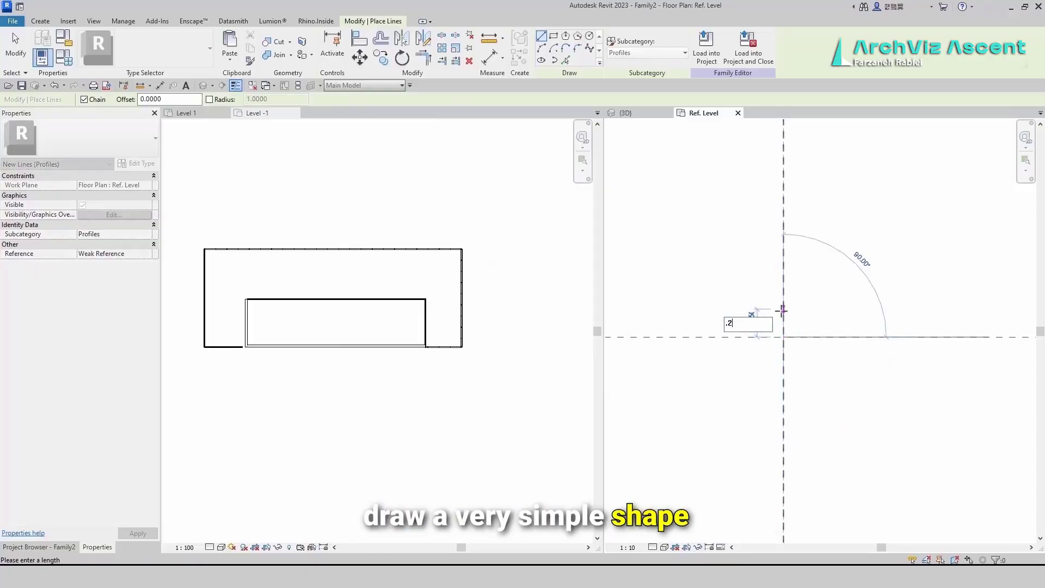
key(Return)
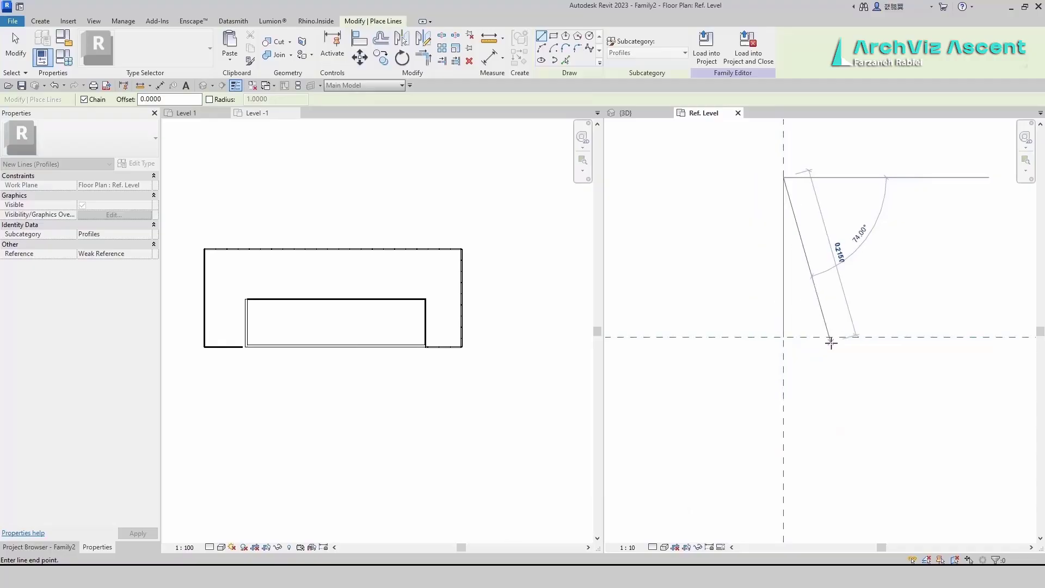
scroll(831, 342, down, 5)
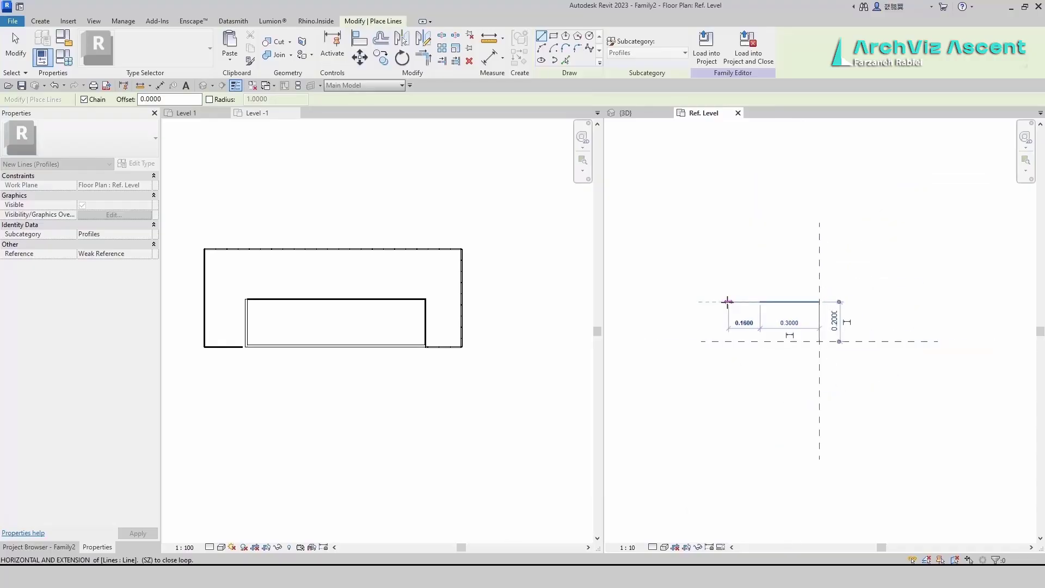
click(728, 301)
scroll(729, 299, up, 3)
scroll(754, 289, up, 1)
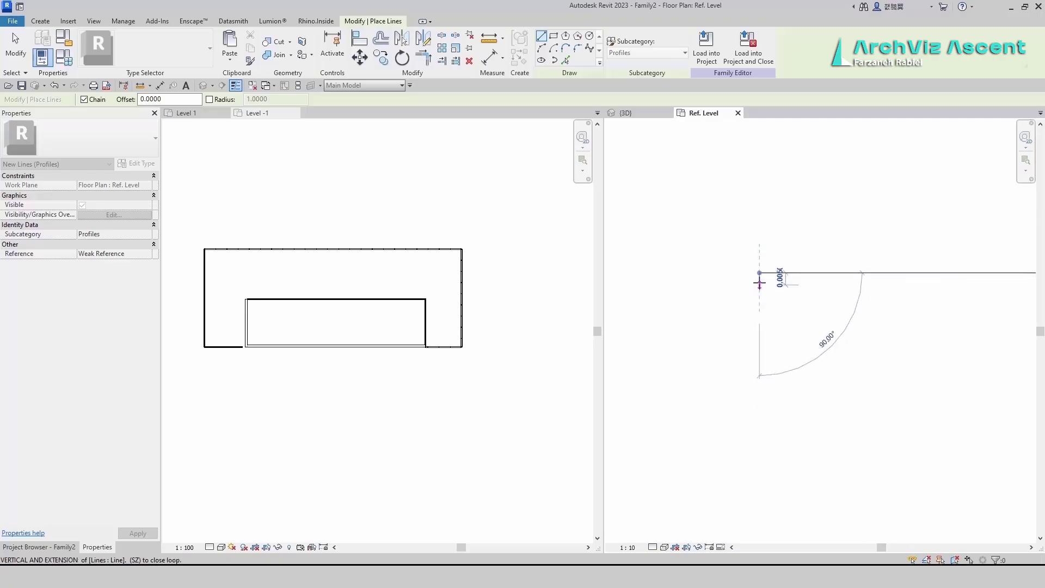
Complete the profile outline with a 0.1 m outer edge, small notches at its corners, and a lower edge back to the vertical reference plane.
scroll(760, 281, down, 3)
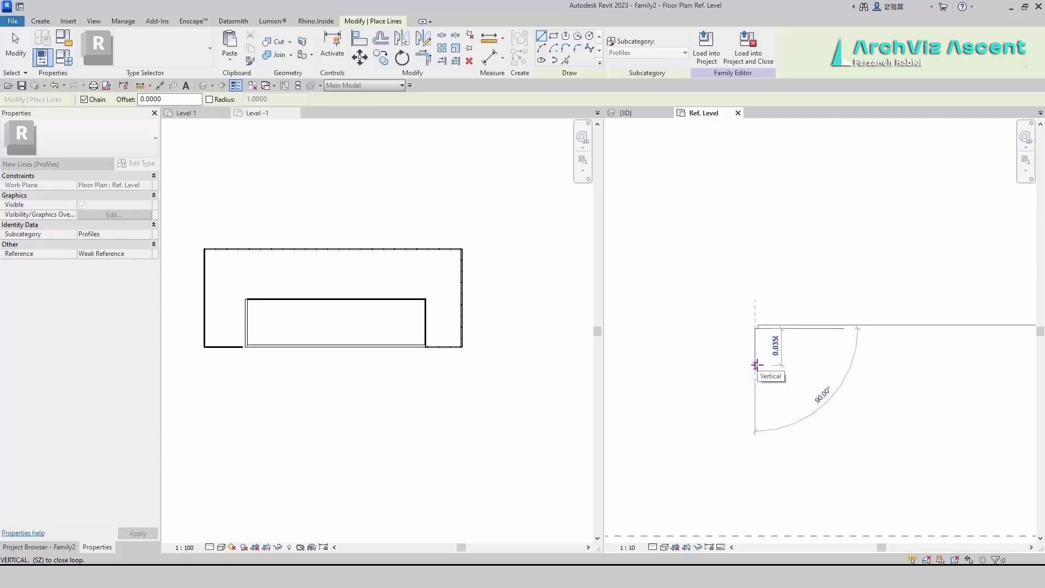
scroll(758, 403, down, 1)
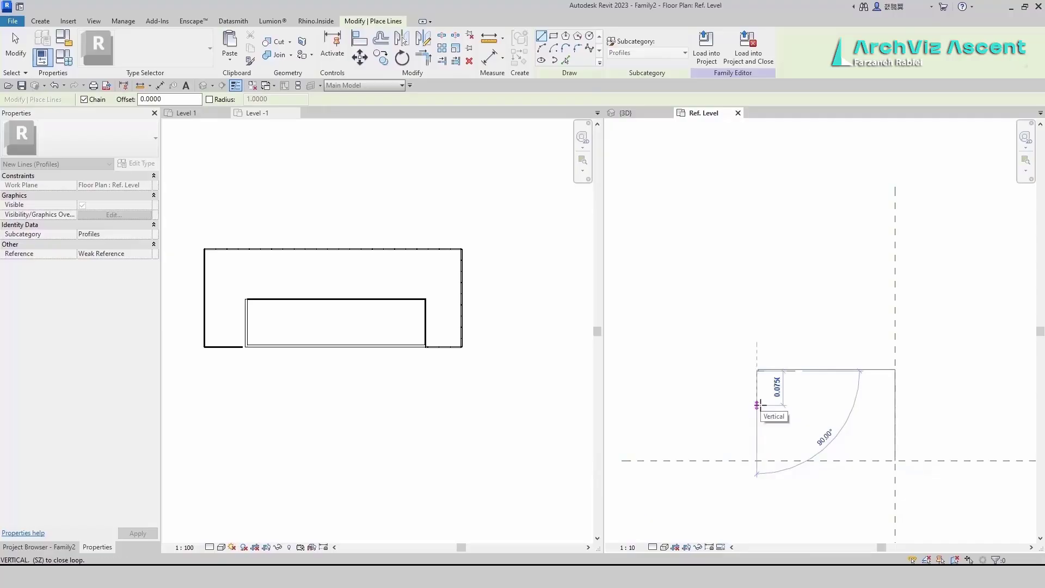
text(0.1)
key(Return)
scroll(768, 418, up, 5)
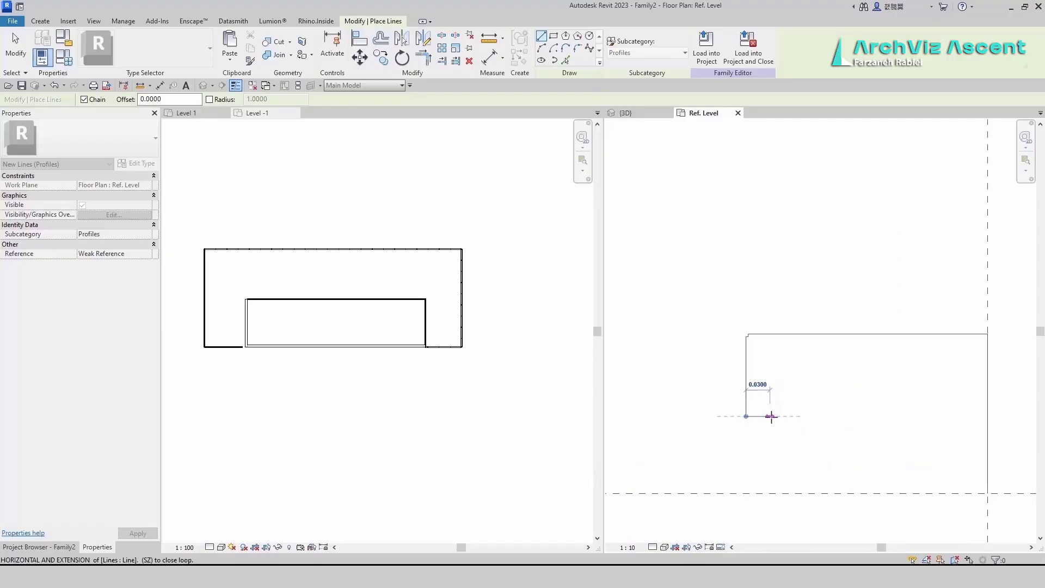
scroll(768, 419, down, 4)
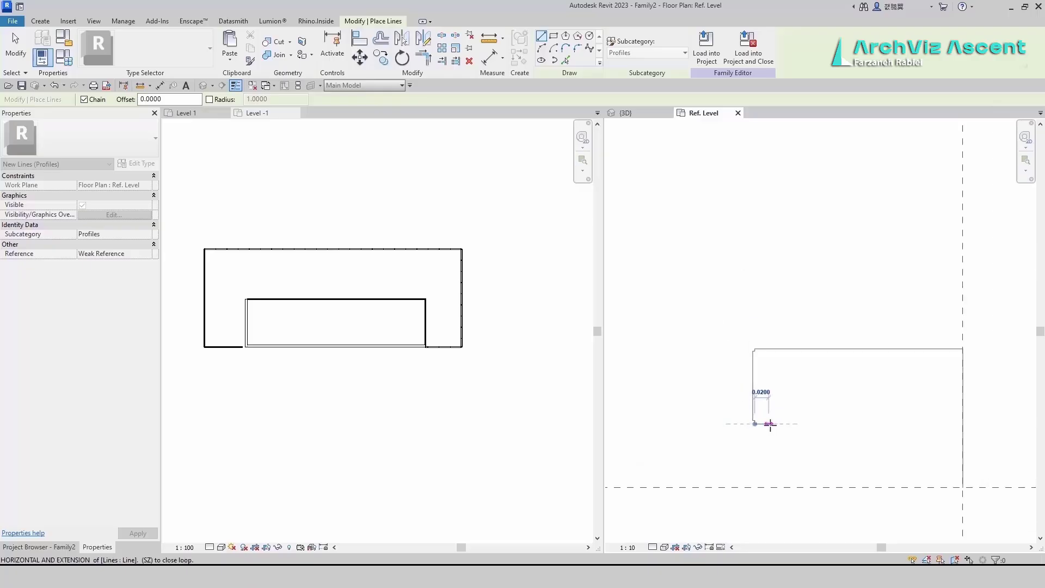
key(Escape)
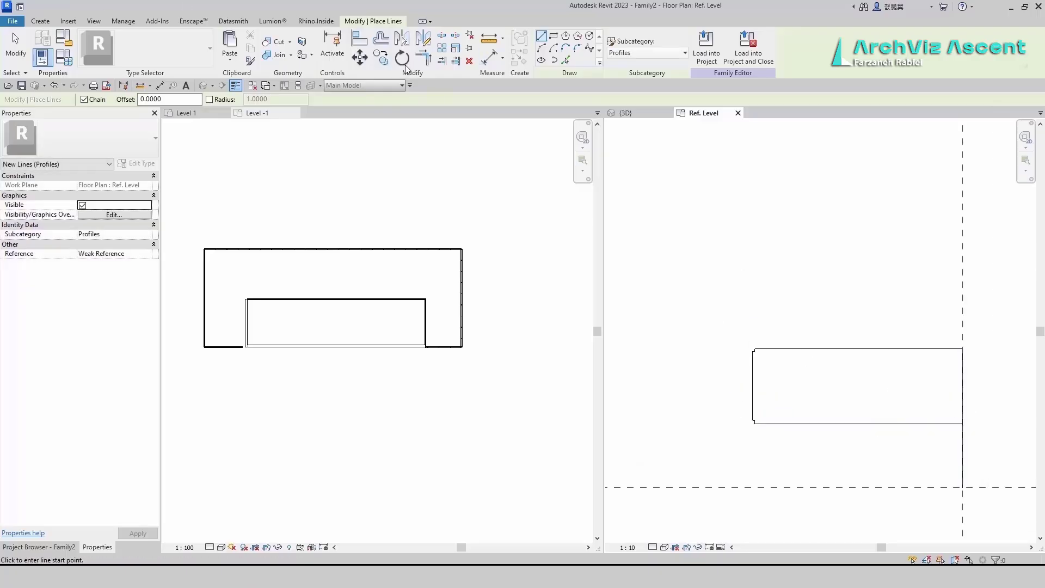
Move the profile outline down so its lower inner corner sits on the reference planes' intersection.
key(Escape)
drag(664, 451, 980, 315)
key(m)
key(v)
click(964, 425)
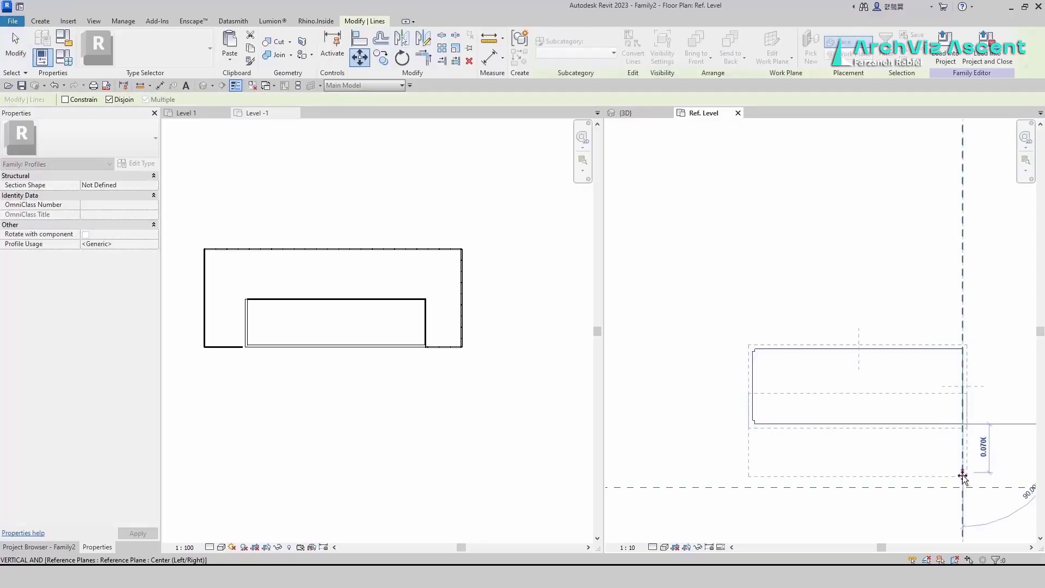
click(963, 488)
key(Escape)
Load the finished profile into the storefront project and save the family file as Family2.
click(548, 56)
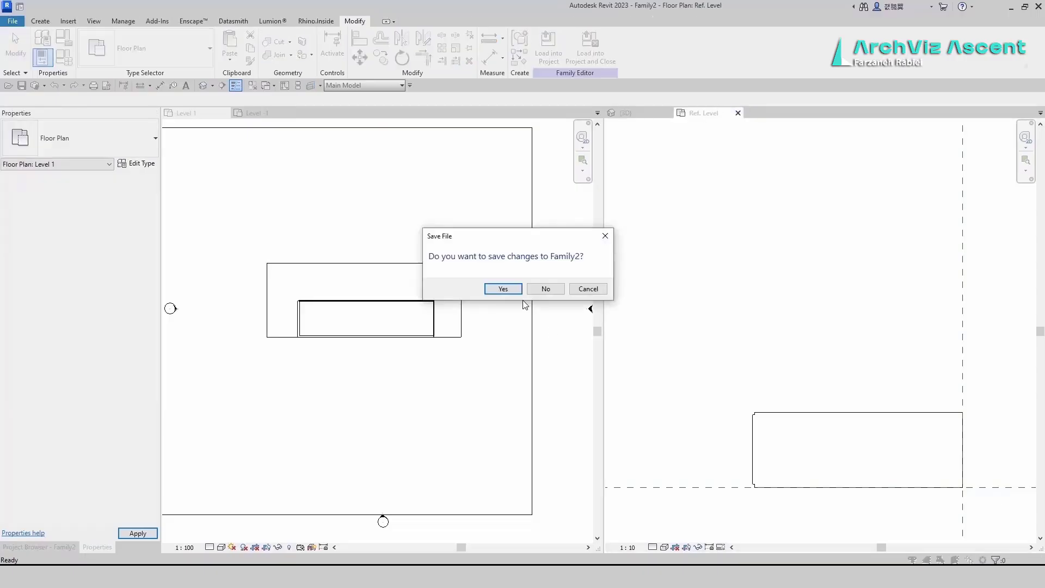
click(506, 290)
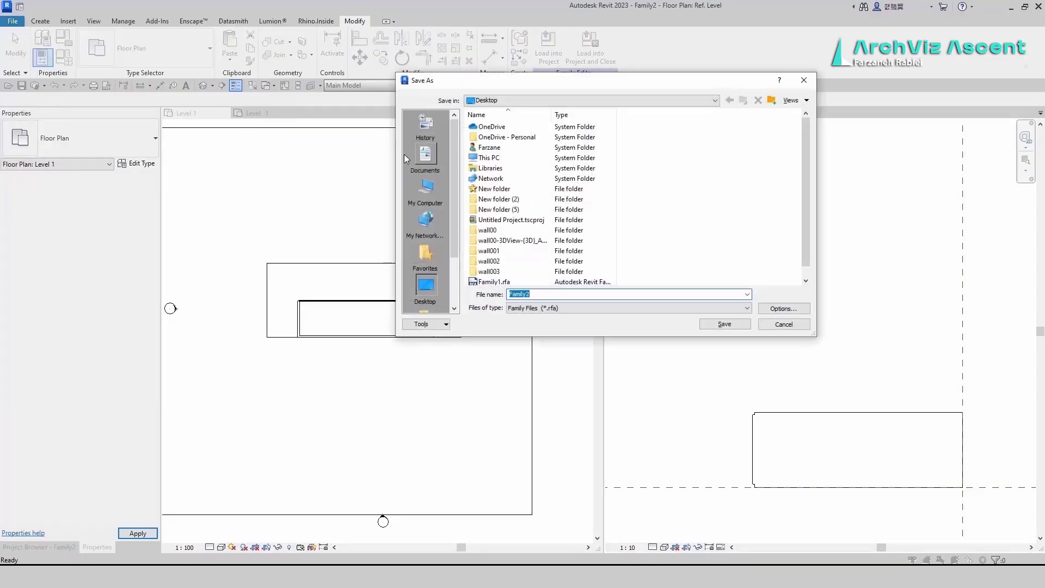
click(431, 195)
click(707, 324)
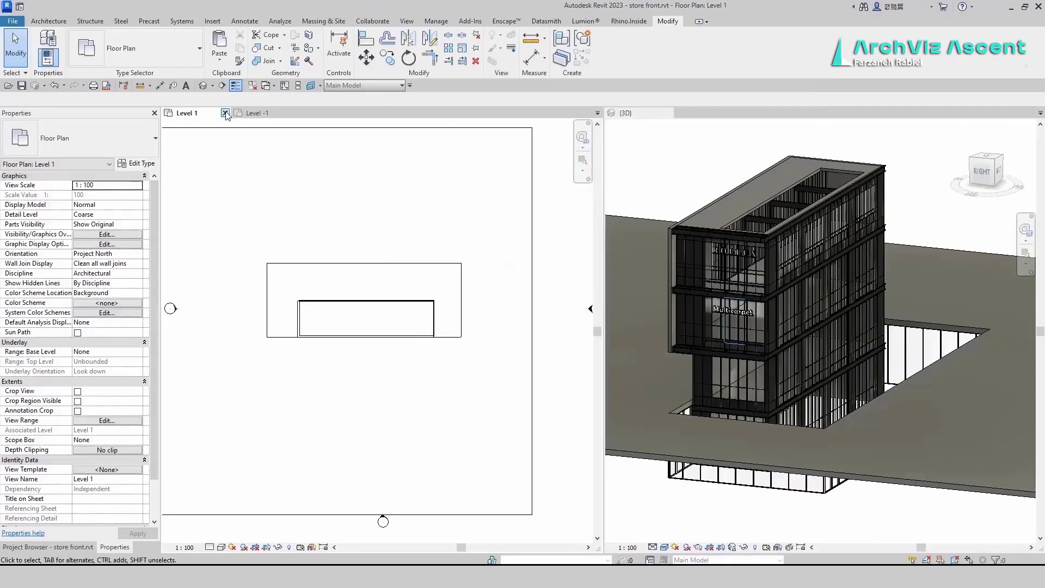
Close the floor plan views and set up a new Generic - 200mm 2 wall based on Level 1 with an unconnected height of 0.2 m.
click(225, 114)
click(225, 113)
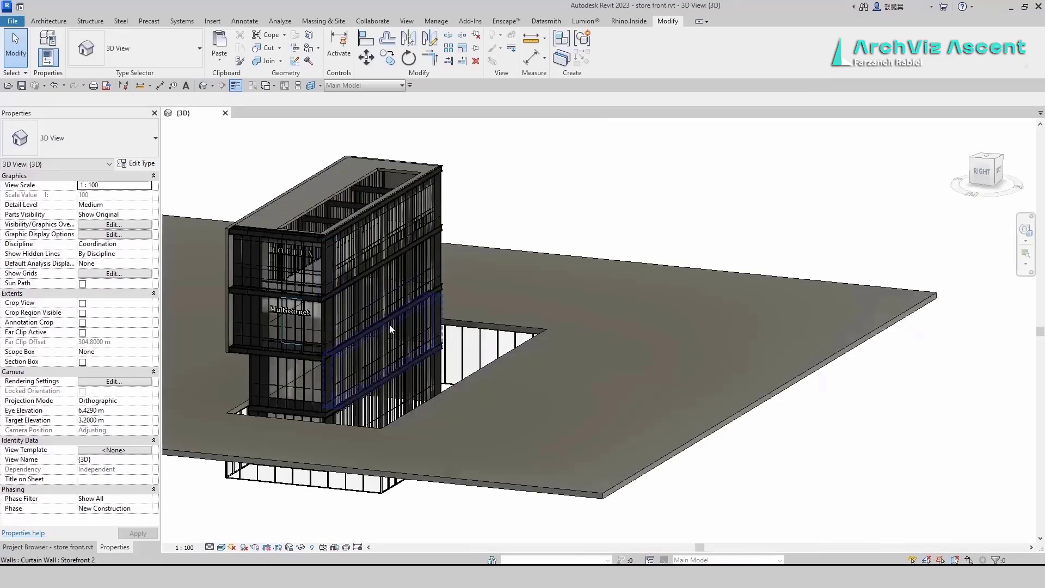
click(39, 21)
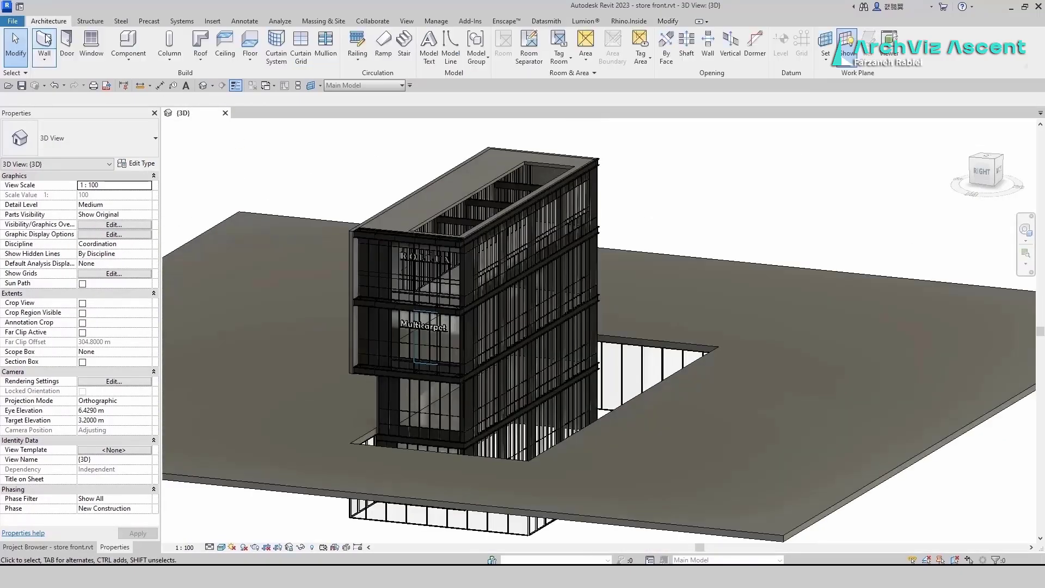
key(w)
key(a)
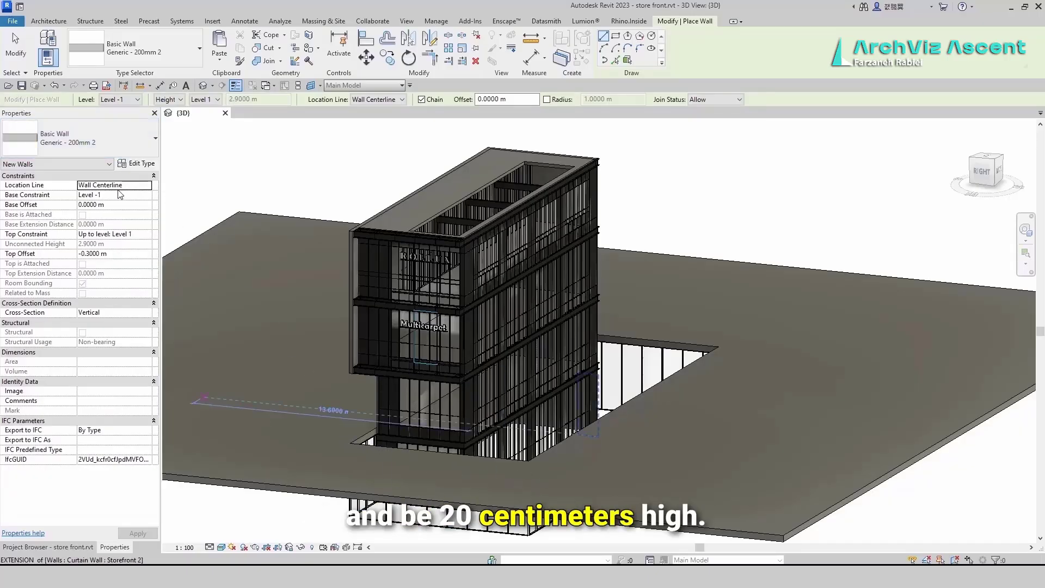
click(146, 196)
click(90, 213)
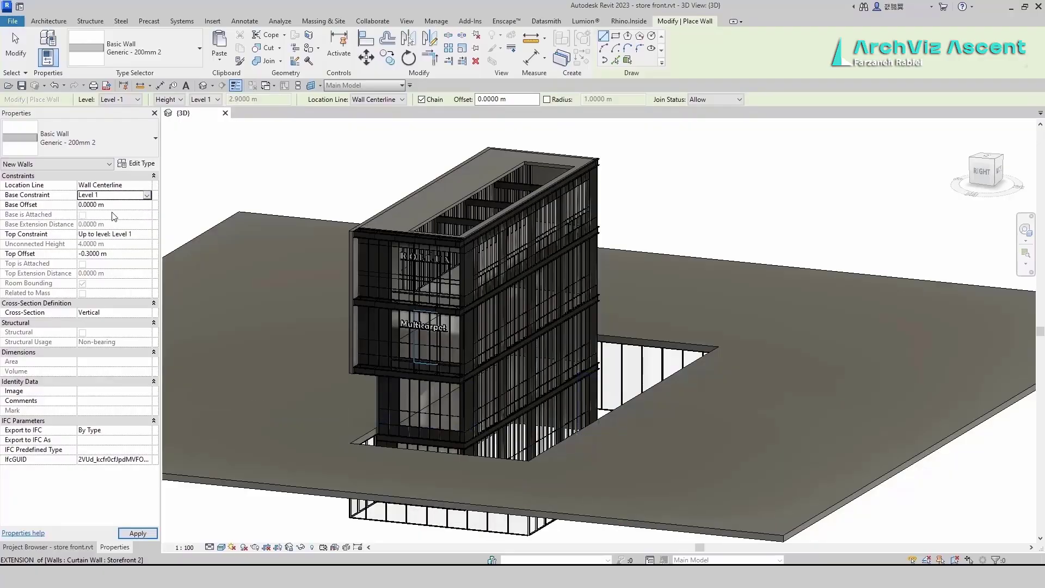
click(147, 235)
click(118, 253)
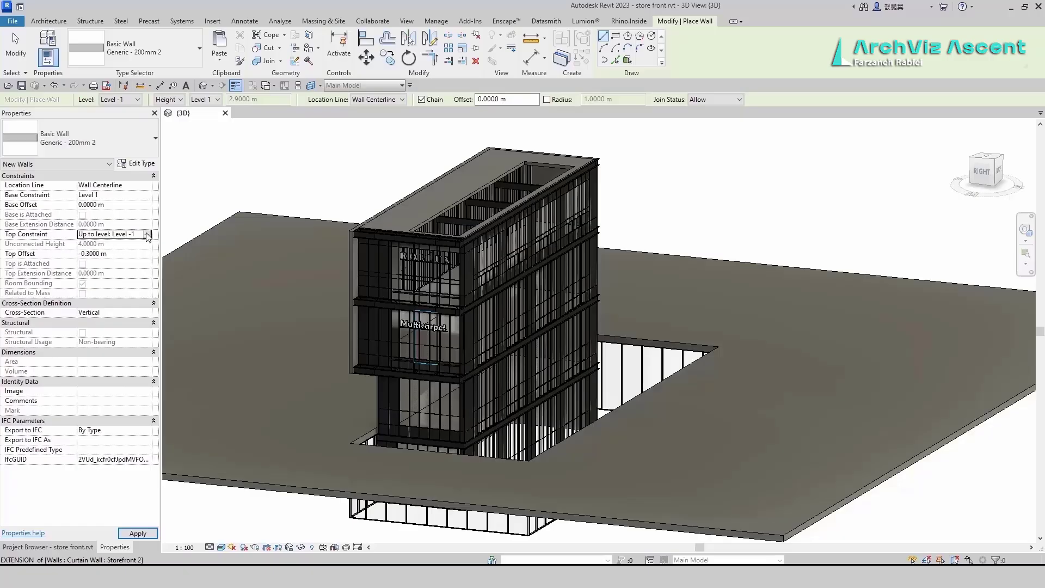
click(147, 234)
click(131, 243)
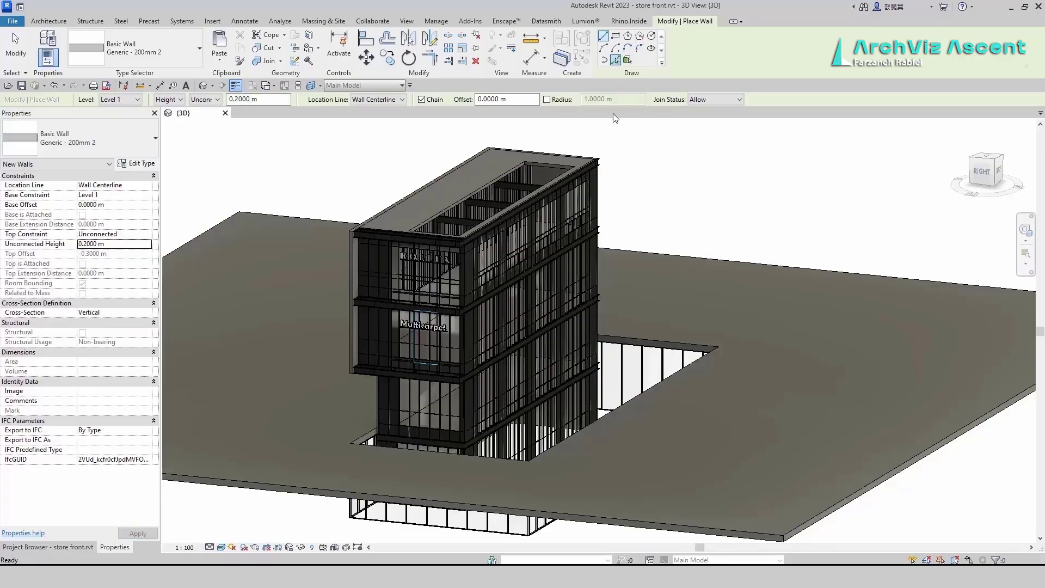
Place a wall with a 0.3 m base offset along the back edge of the floor opening and remove the duplicate beside it.
click(615, 60)
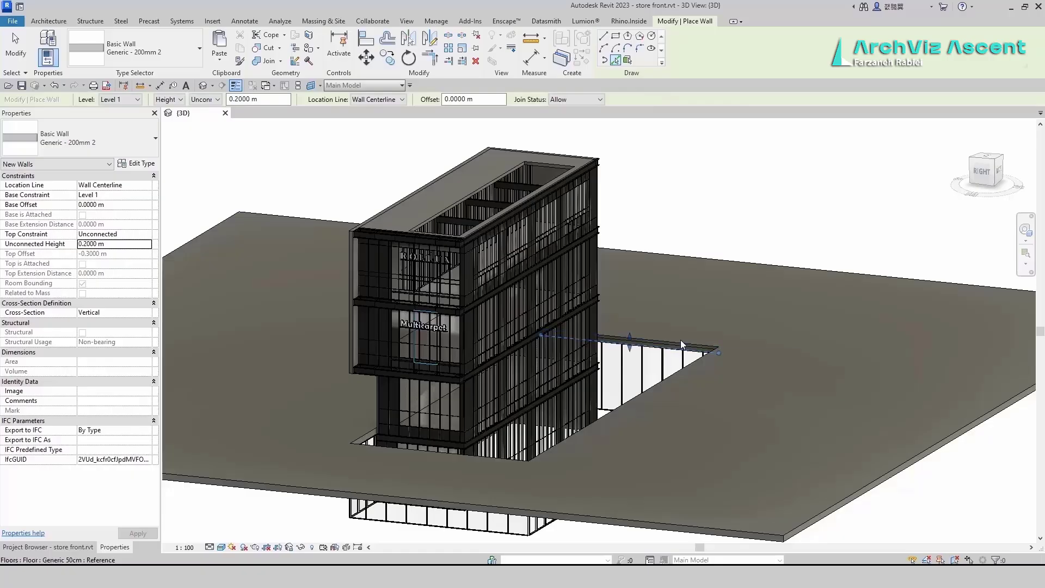
scroll(681, 340, up, 5)
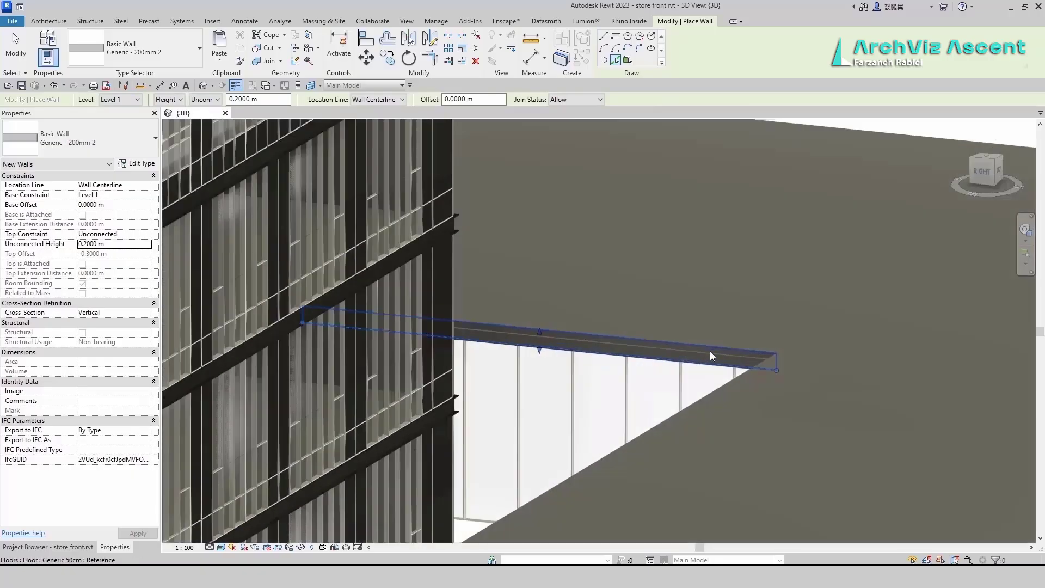
click(710, 357)
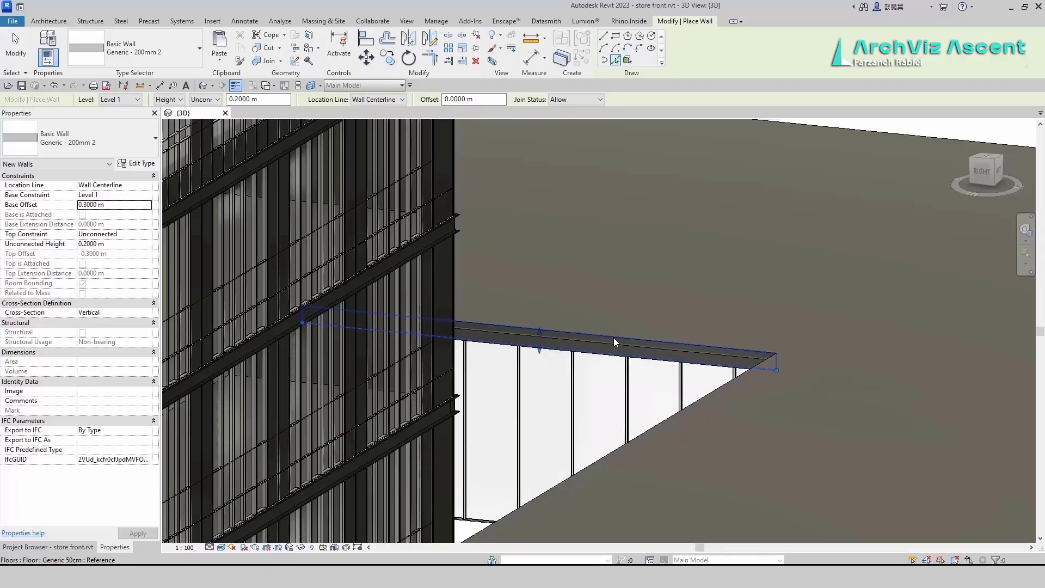
click(576, 341)
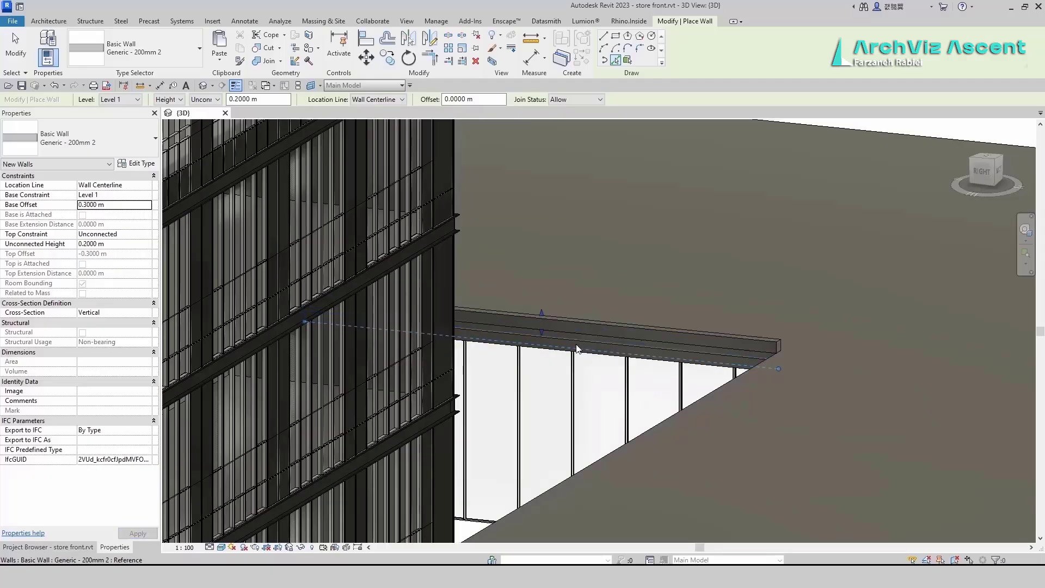
click(731, 356)
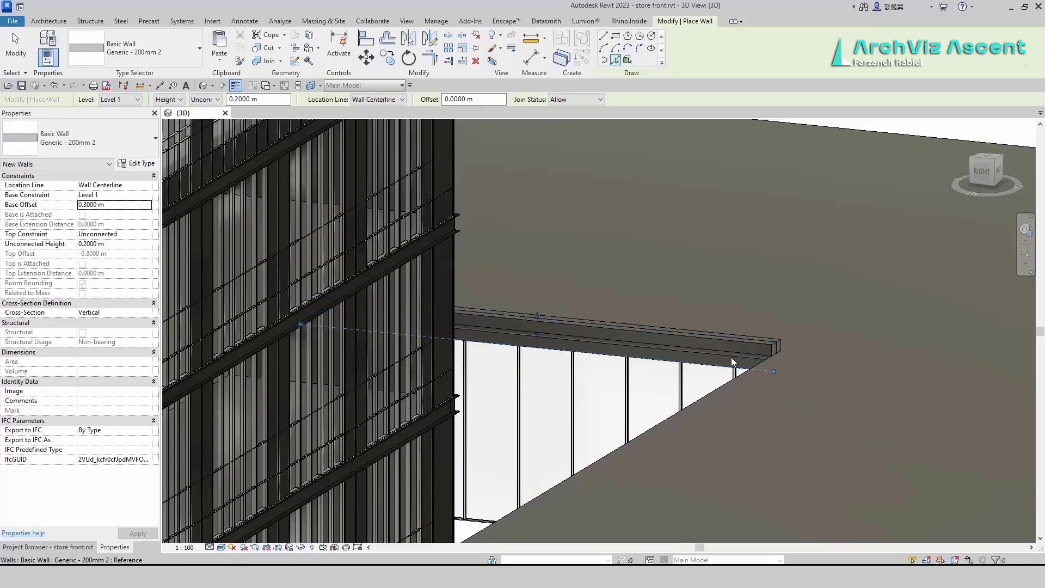
key(Escape)
click(746, 343)
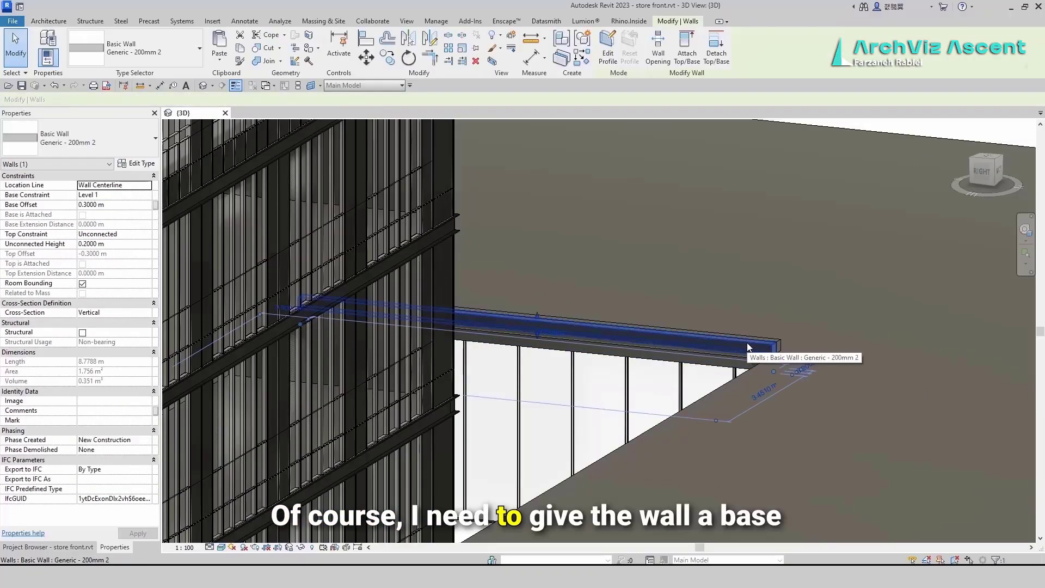
key(Escape)
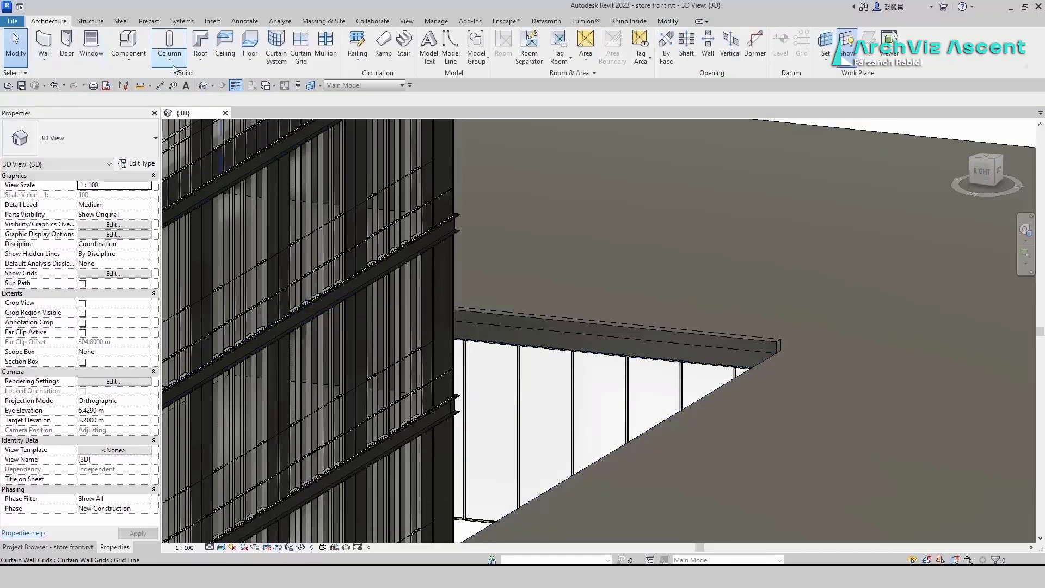
Change the 3D view's visual style and add matching low walls along the remaining edges of the floor opening.
click(221, 548)
click(238, 516)
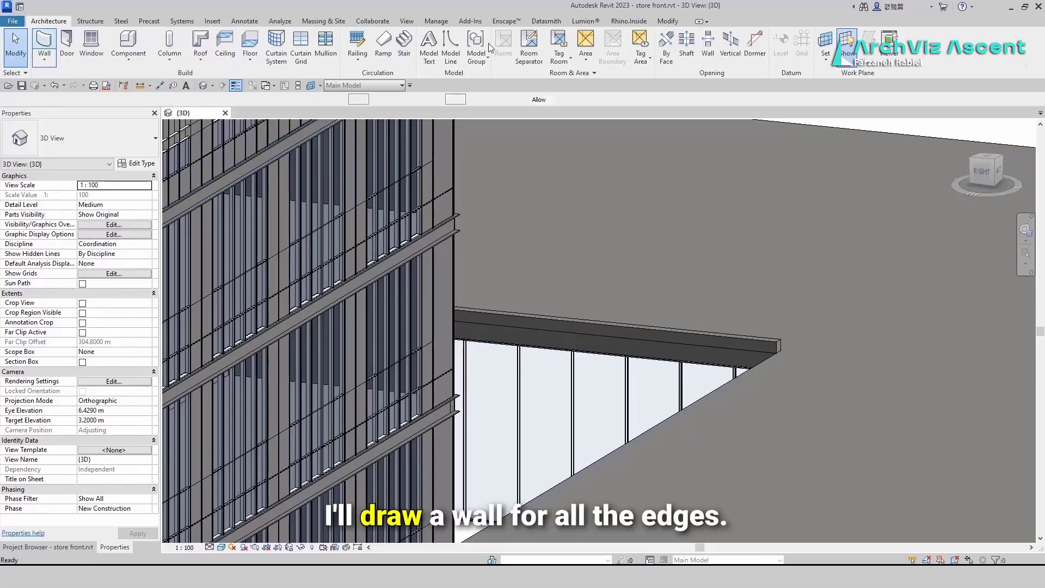
key(w)
key(a)
click(615, 60)
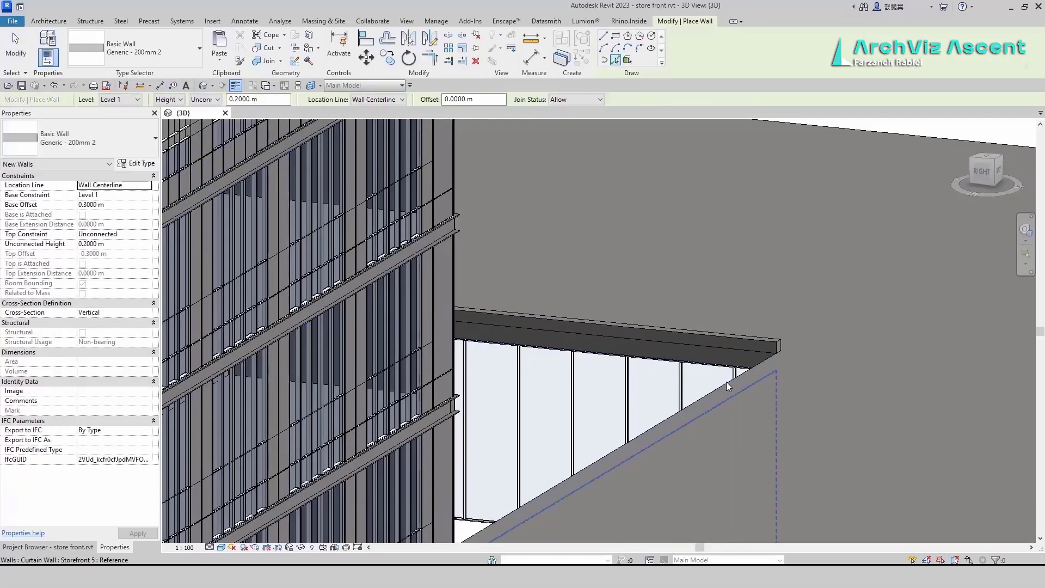
scroll(751, 359, down, 8)
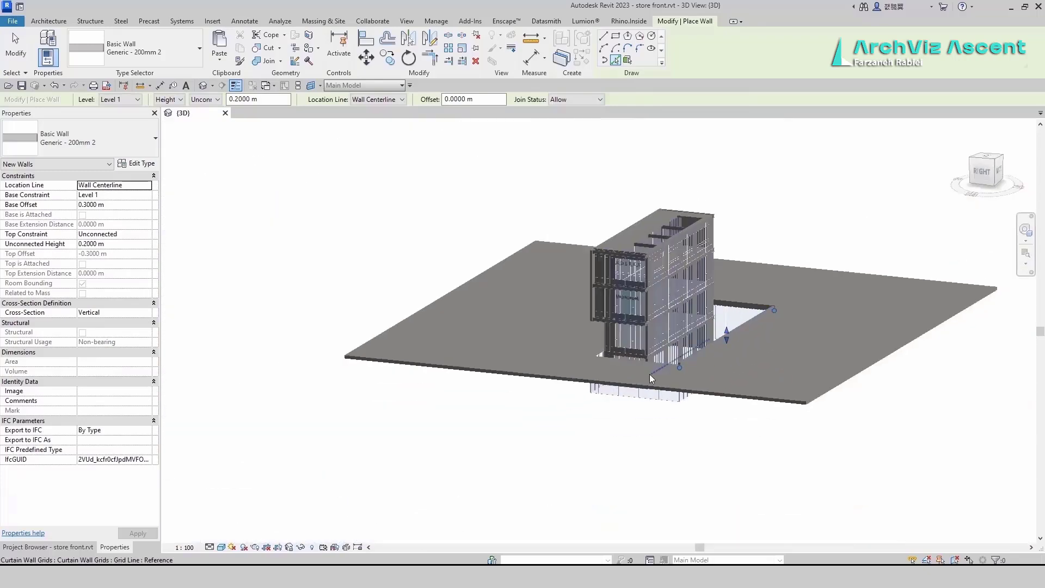
scroll(680, 367, up, 5)
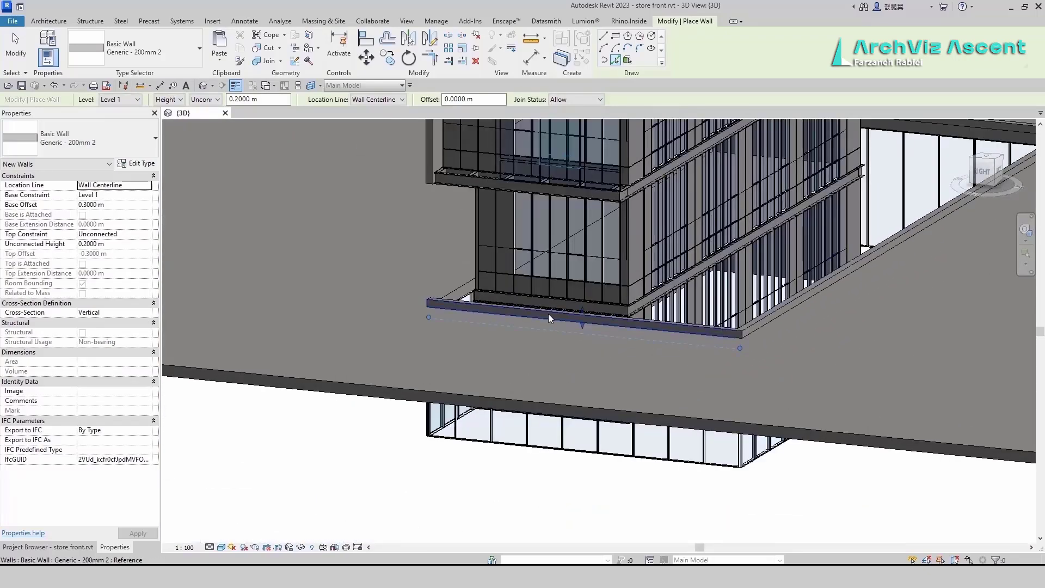
click(454, 288)
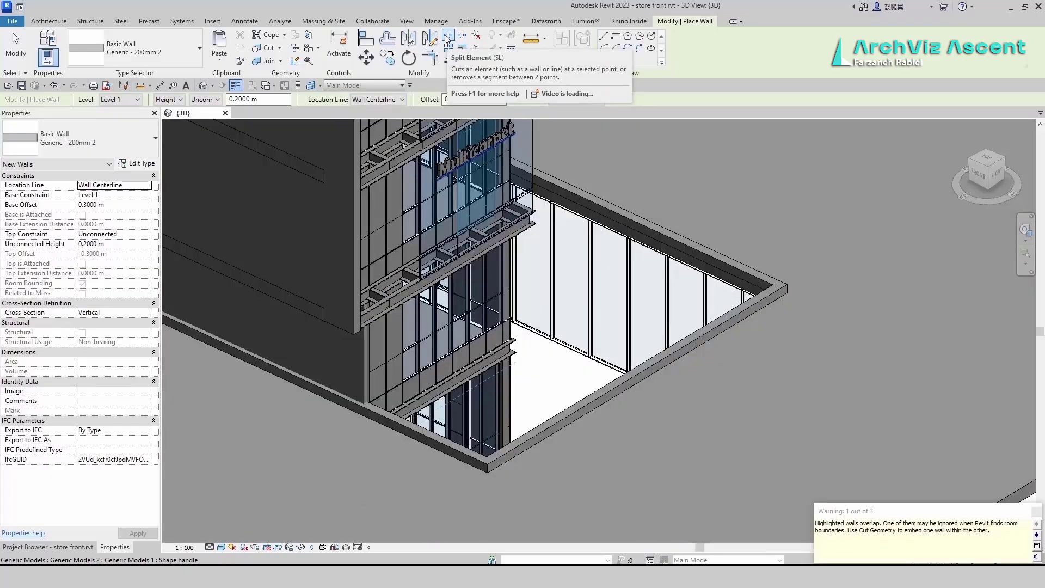
Split the long low wall at the building's corner and delete the part running along the solid side wall.
click(448, 36)
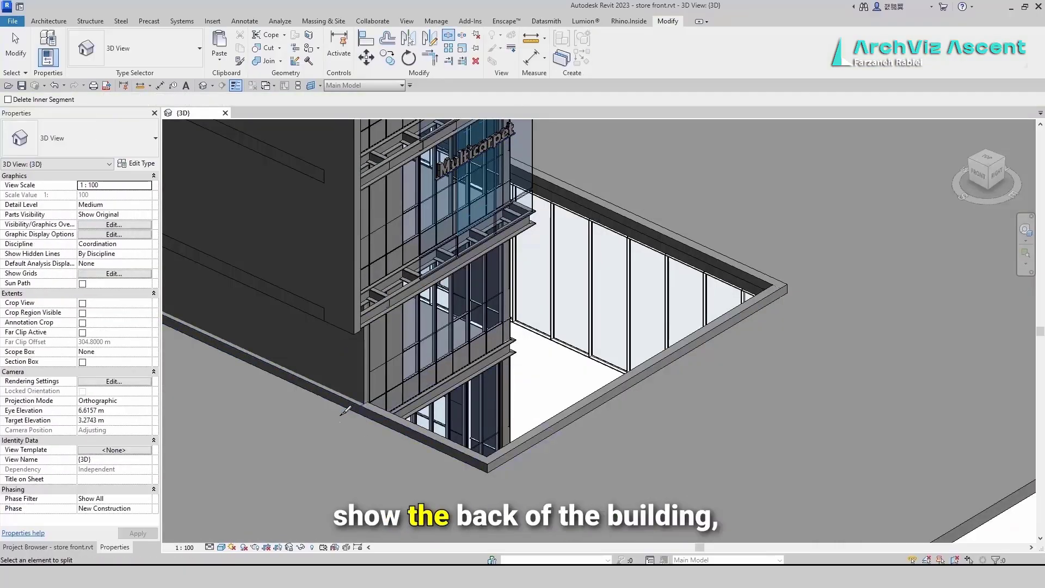
key(Escape)
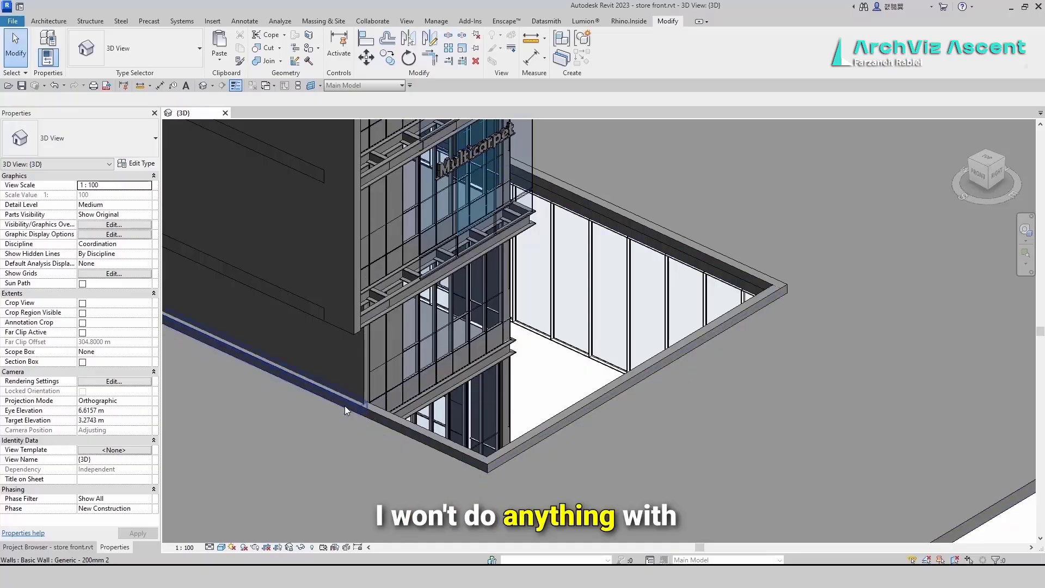
click(344, 401)
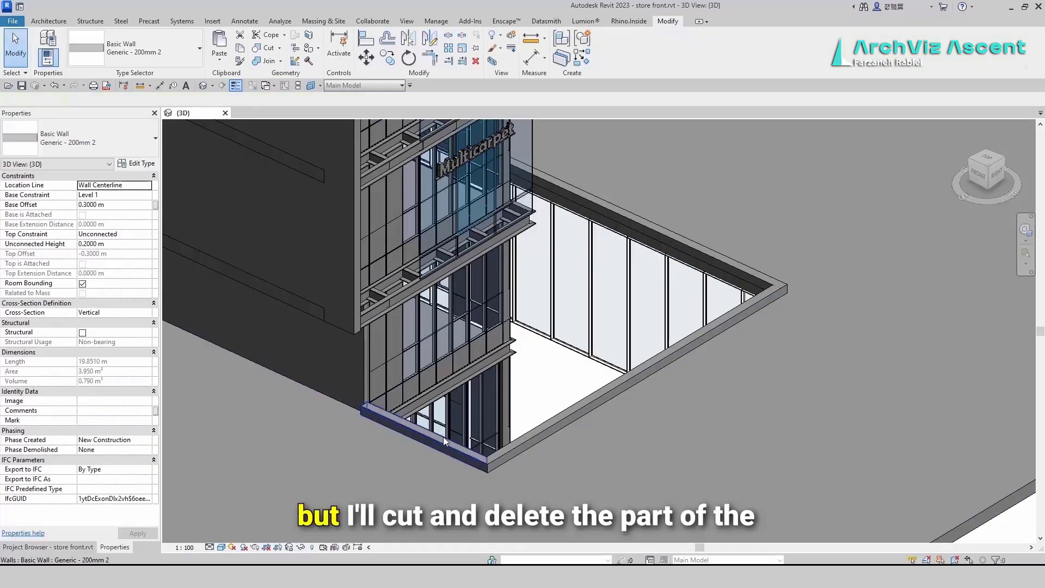
key(Escape)
Open the front low wall's type structure and load Family2.rfa from the desktop as a wall sweep profile.
shift+middle_drag(576, 474, 566, 337)
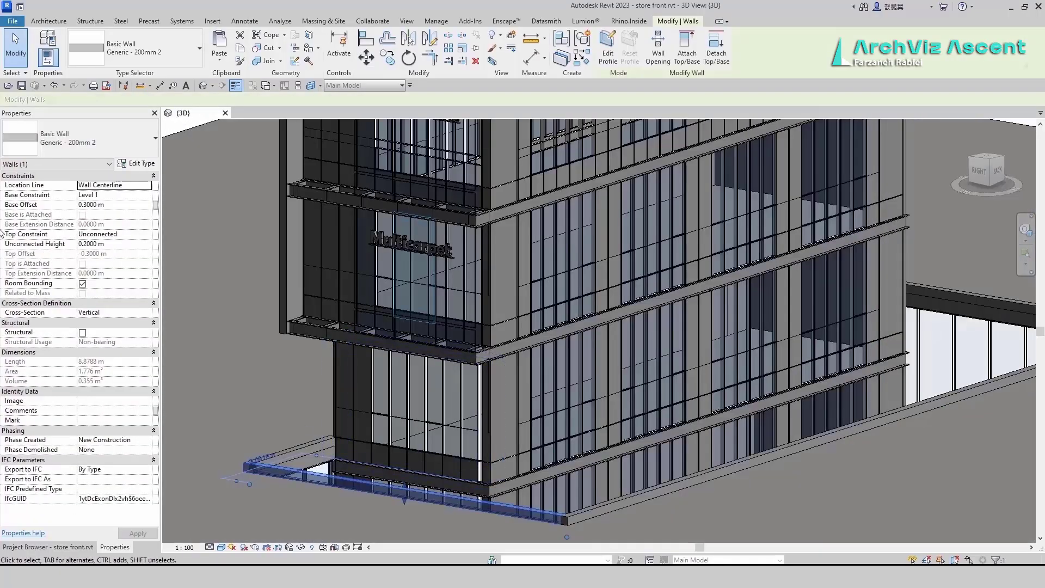
click(136, 163)
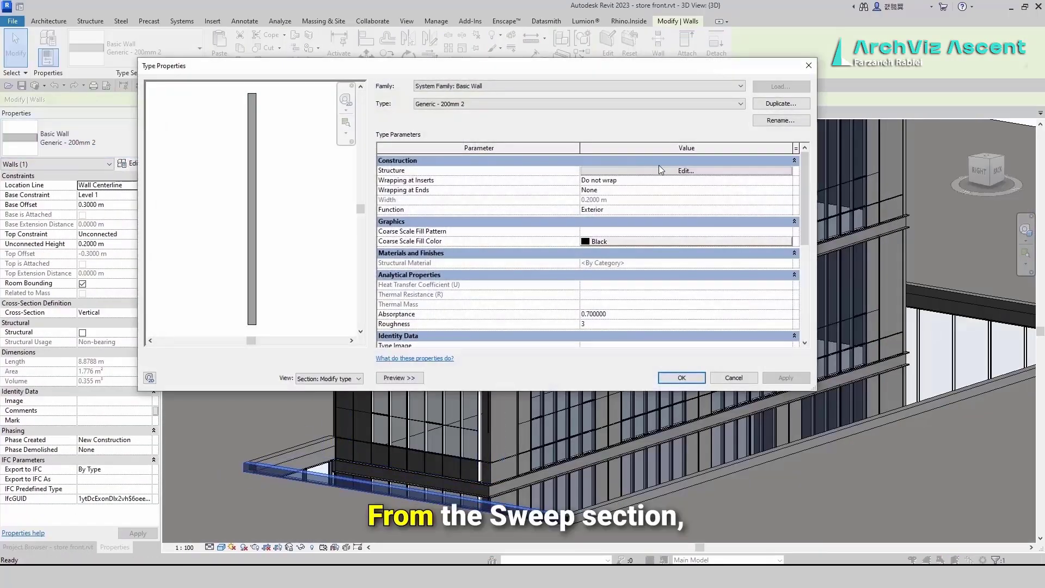
click(659, 170)
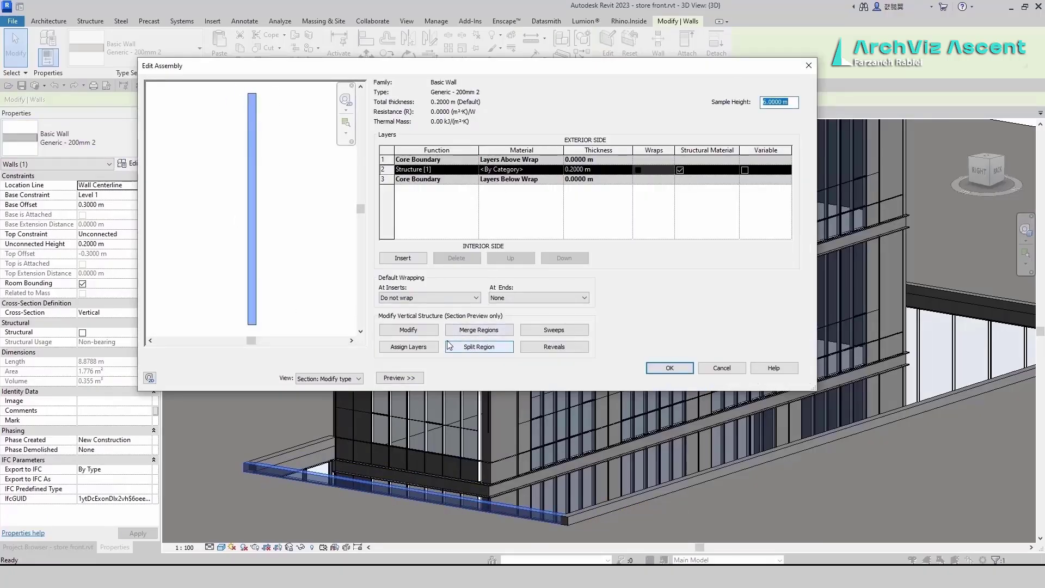
click(561, 330)
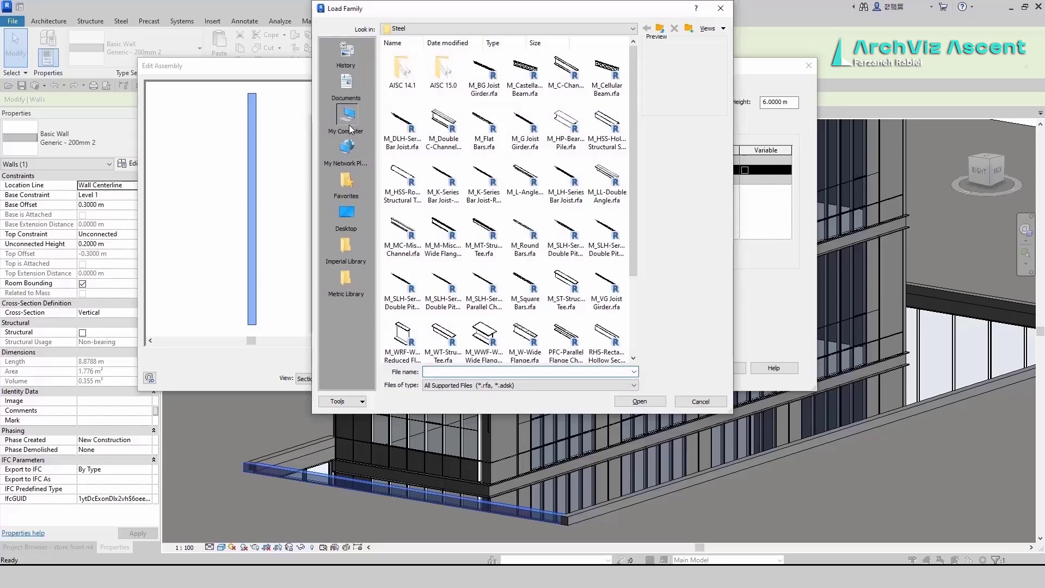
click(350, 129)
click(353, 214)
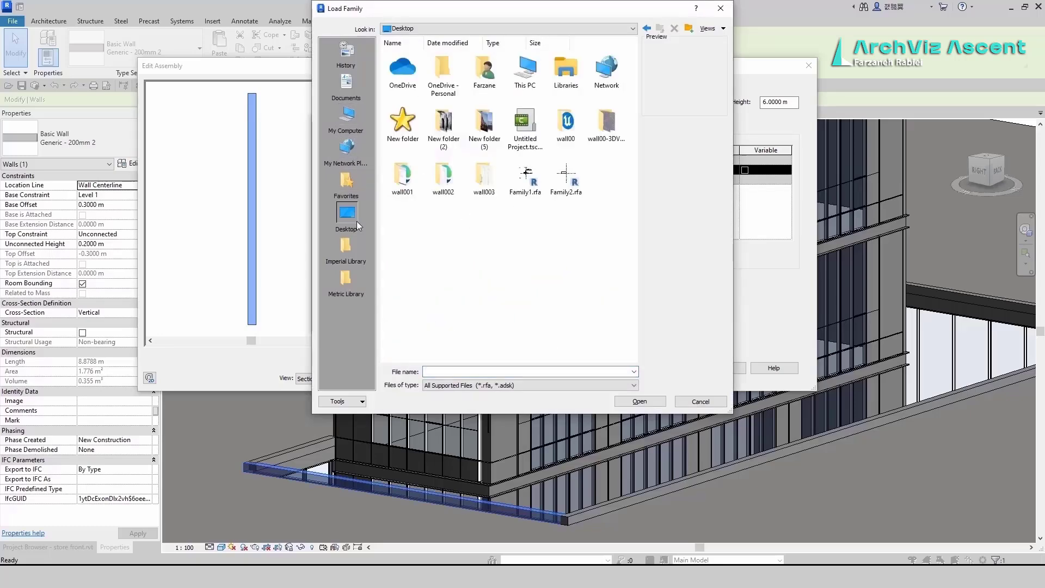
double_click(564, 181)
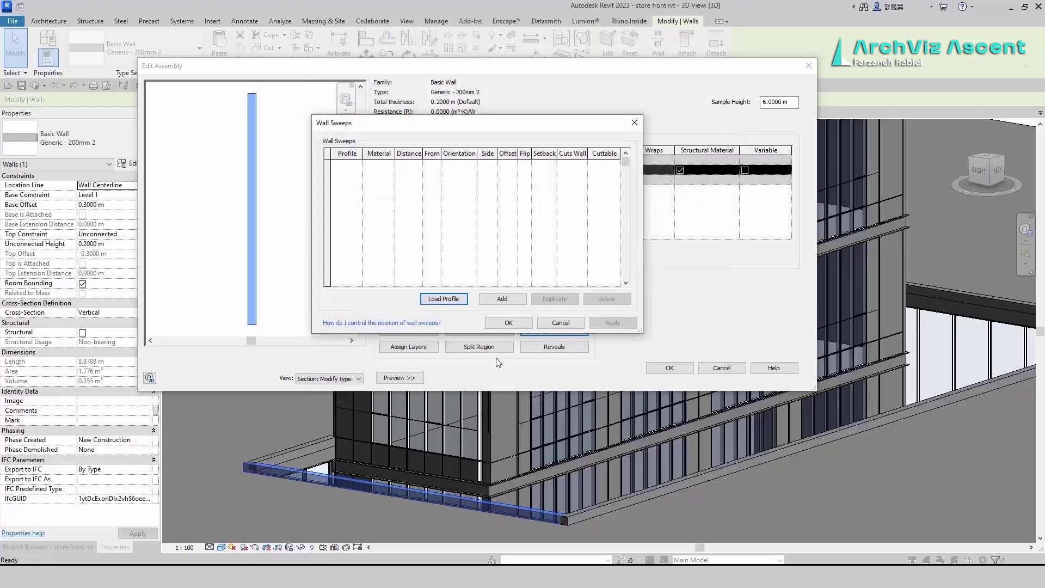
Add a sweep to the wall type and create a new material named concrete for it.
click(501, 299)
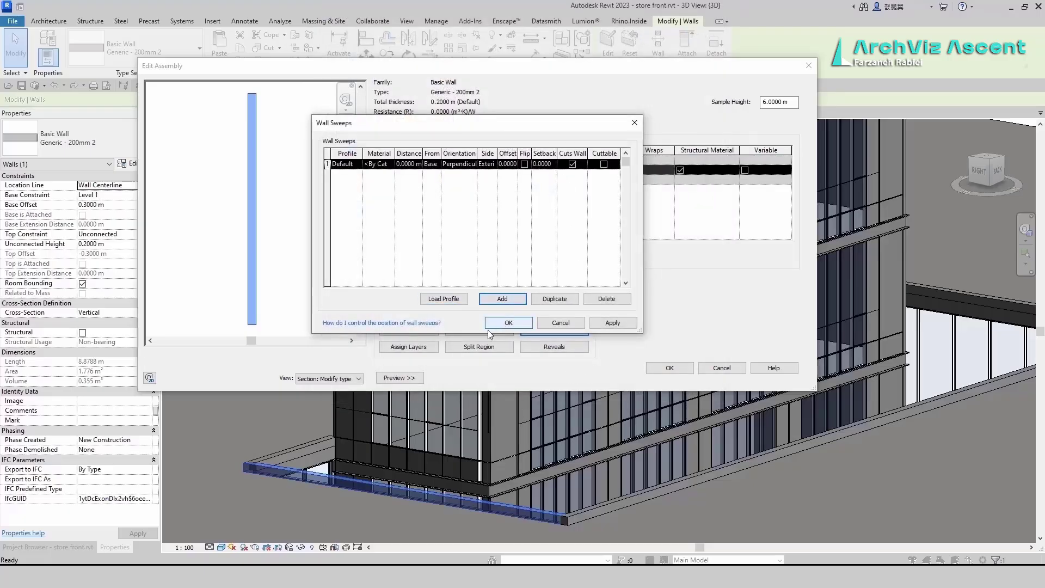
click(381, 164)
click(391, 164)
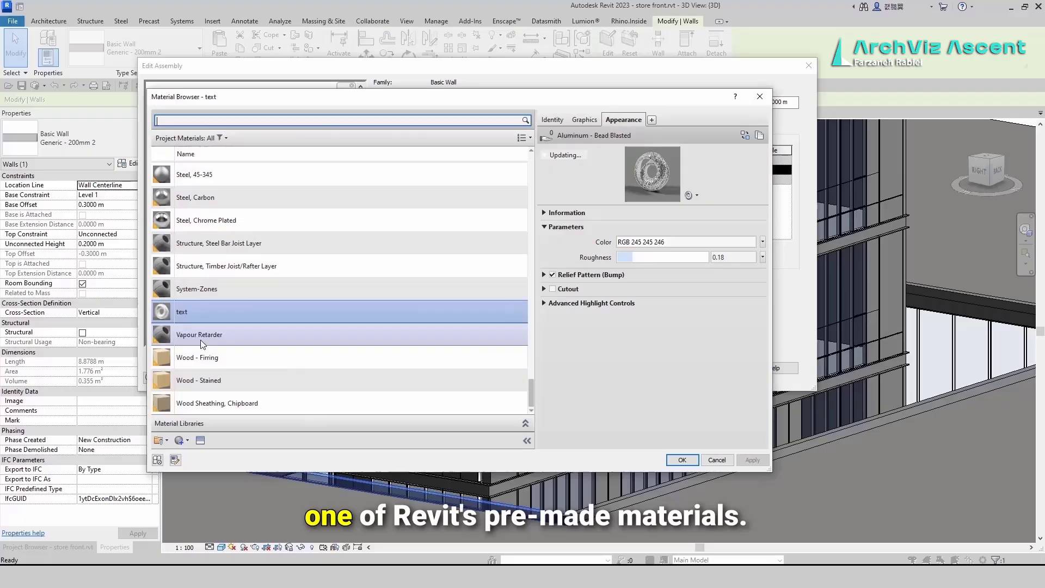
click(185, 441)
right_click(195, 294)
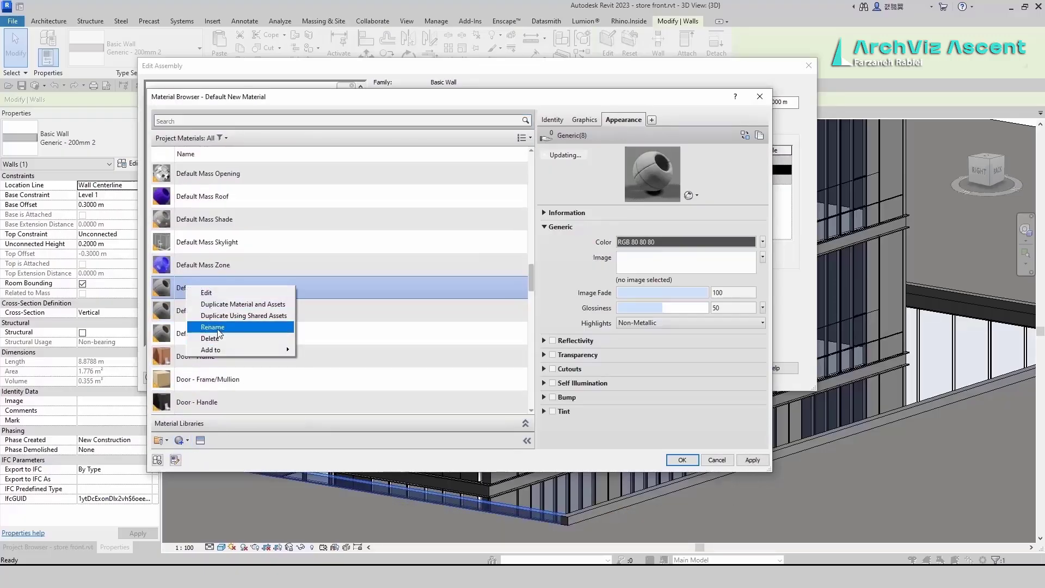
click(220, 342)
text(concrete)
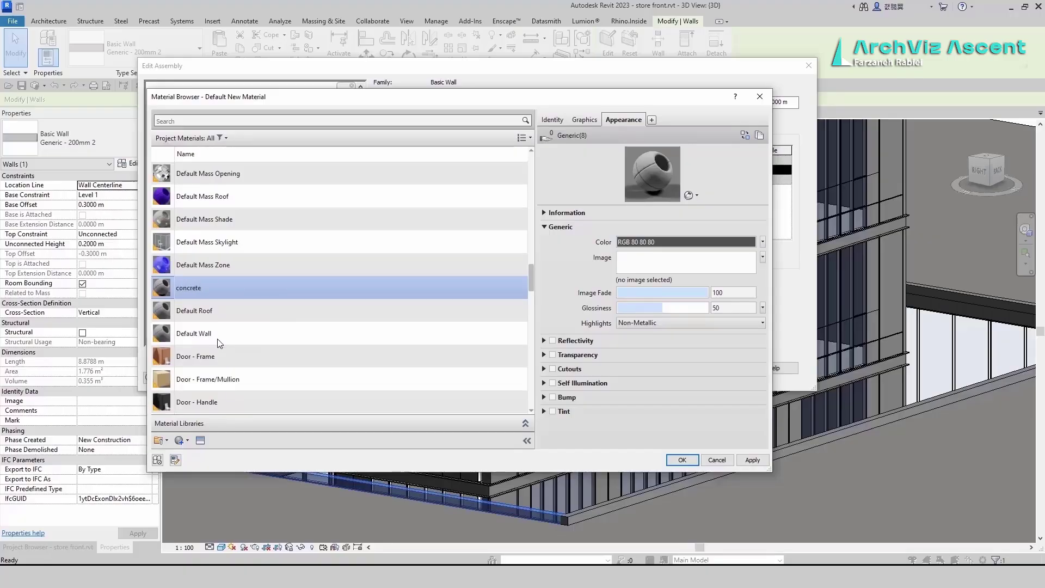
Give the concrete material the Concrete appearance from the Concrete library and apply it to the wall sweep.
click(200, 440)
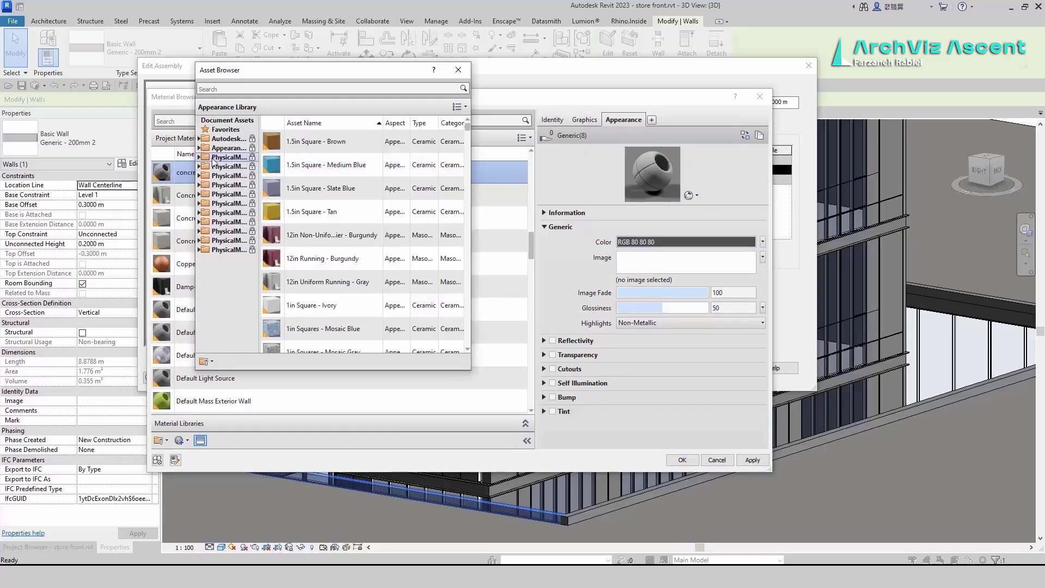
click(199, 147)
click(230, 176)
click(452, 188)
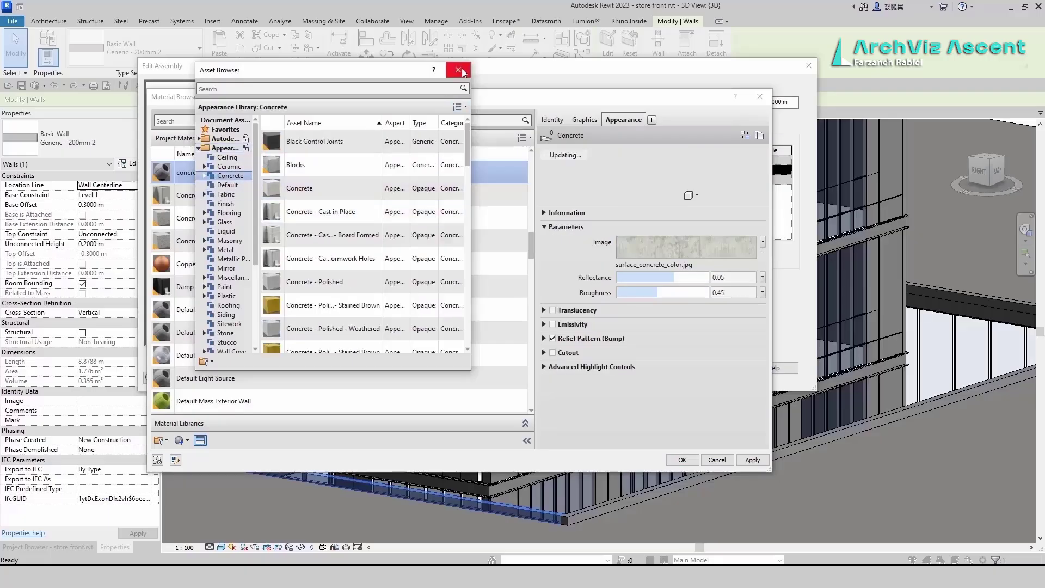
click(458, 69)
click(682, 460)
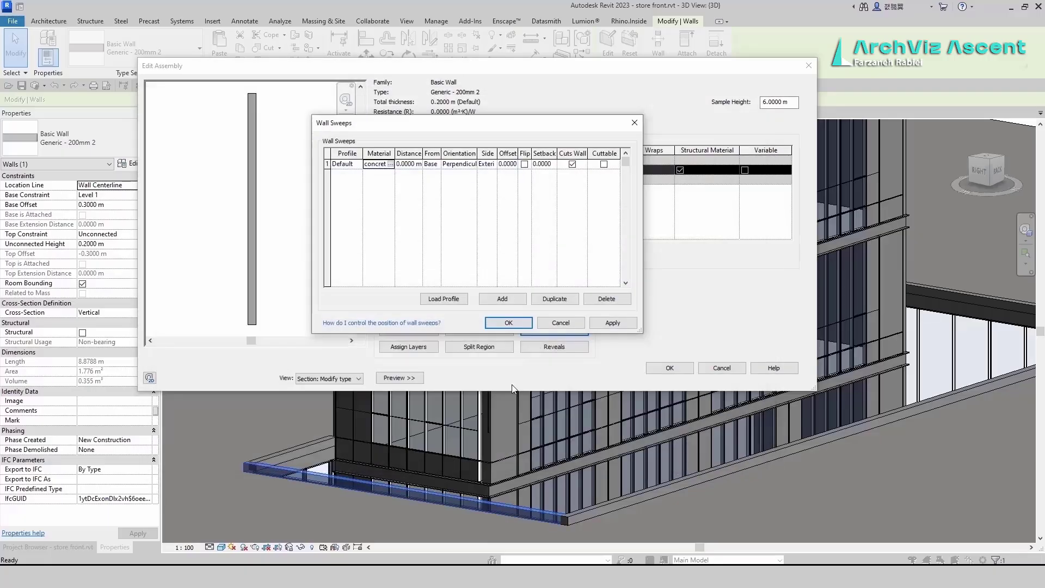
click(509, 322)
click(668, 367)
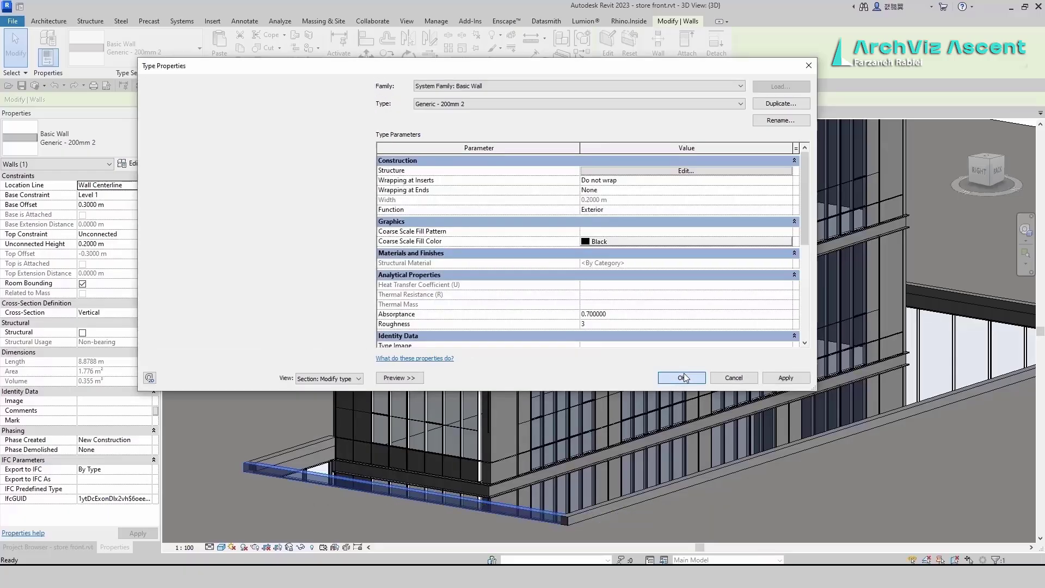
Confirm the low wall's type changes and switch the 3D view to the Realistic visual style.
click(681, 377)
click(737, 519)
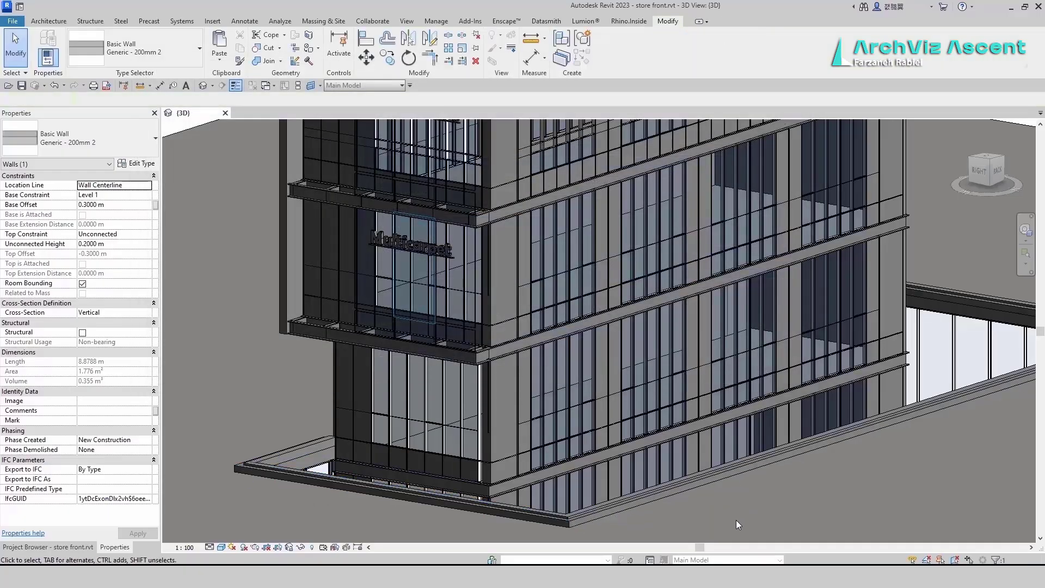
scroll(553, 534, up, 4)
scroll(584, 504, up, 5)
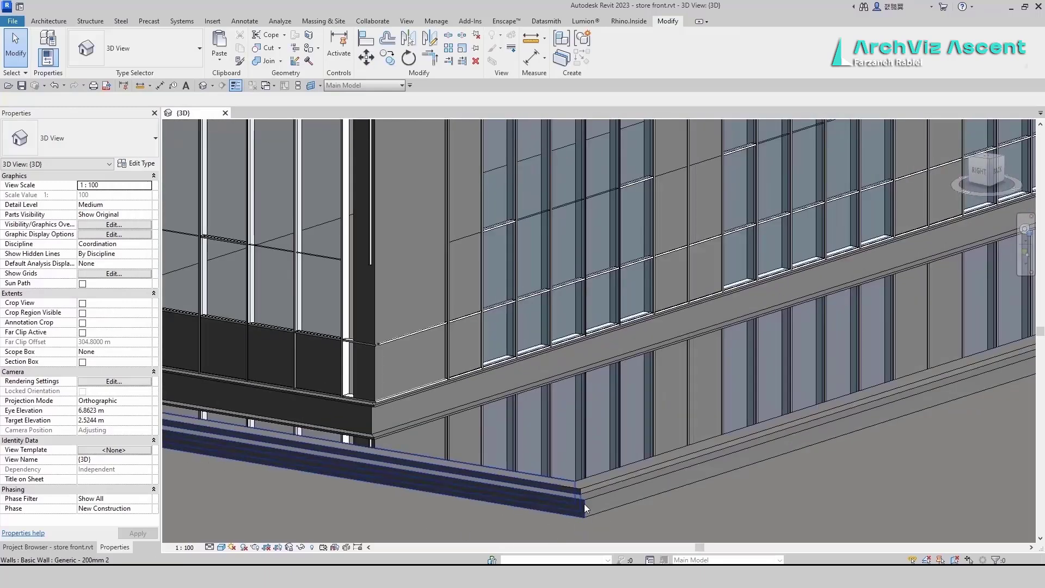
click(222, 546)
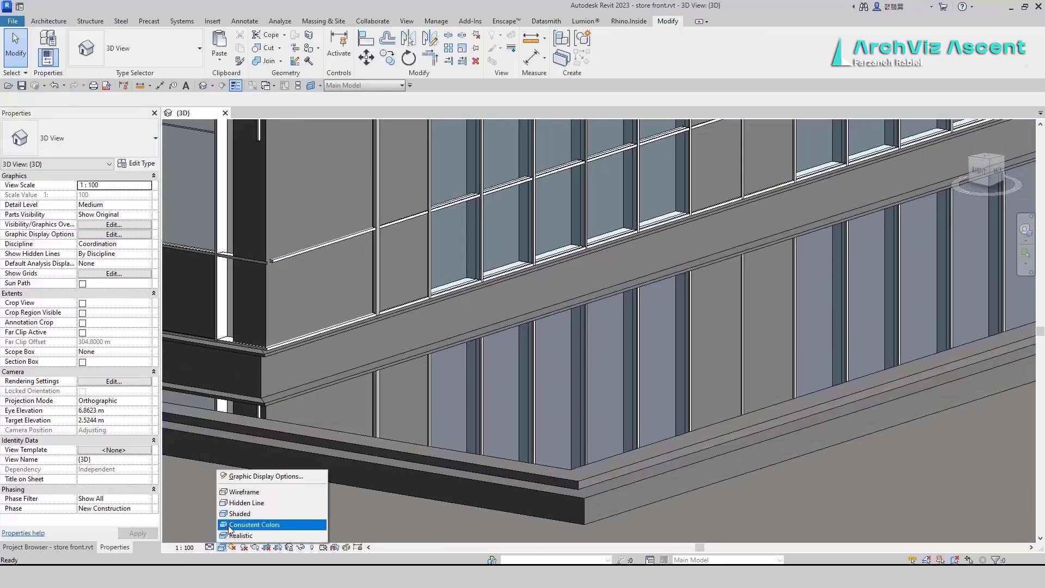
click(232, 535)
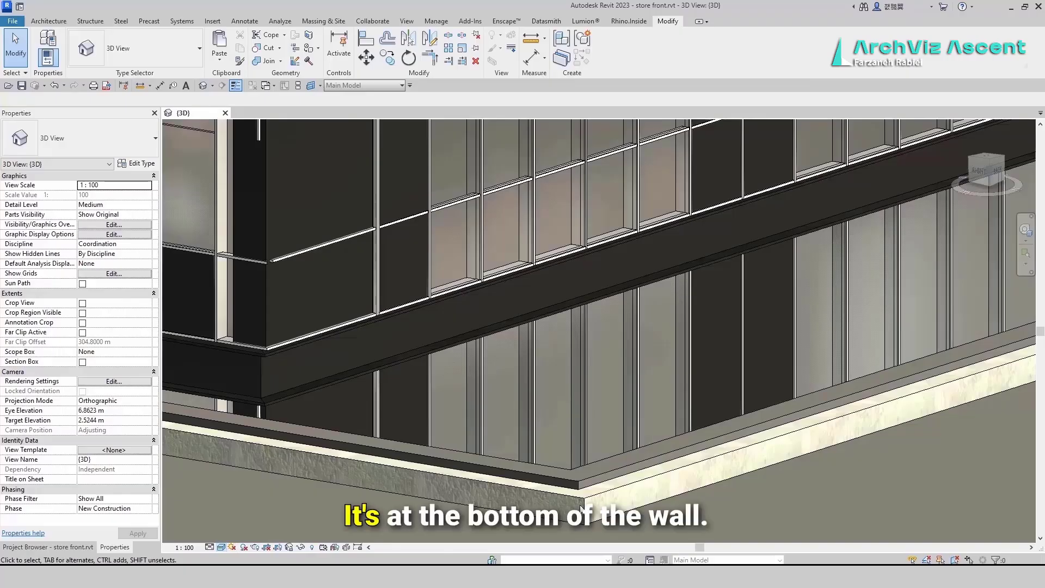
Edit the low wall type's structure so the concrete sweep is placed from the top of the wall instead of the base.
click(582, 506)
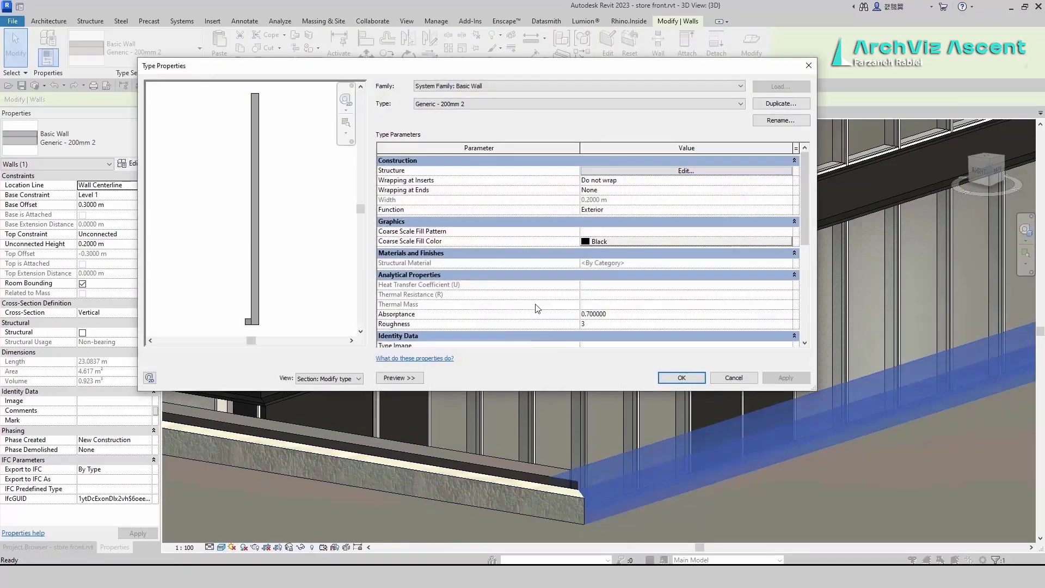
click(610, 171)
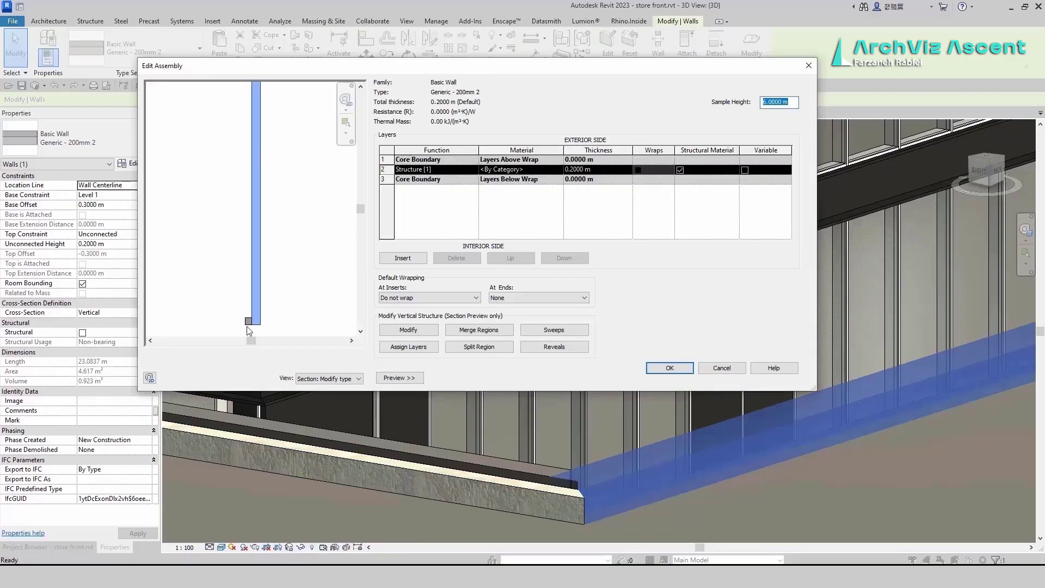
click(543, 331)
click(436, 164)
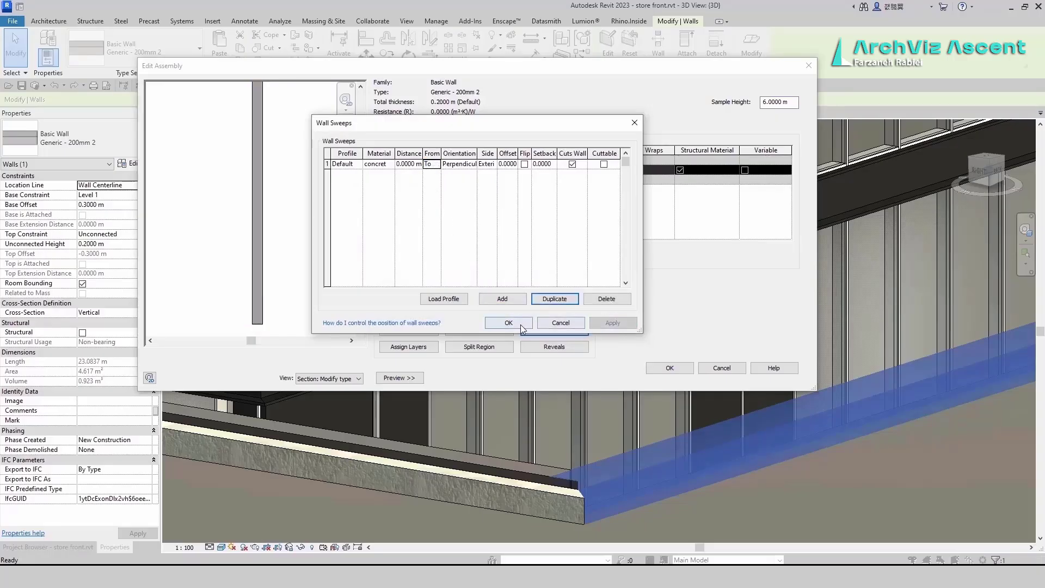
click(521, 324)
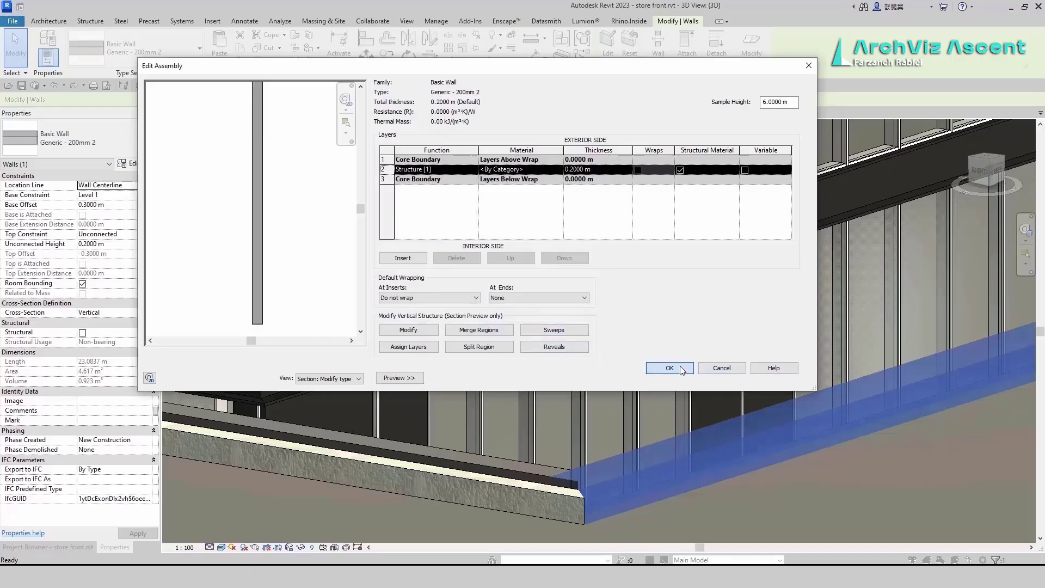
click(670, 369)
click(782, 379)
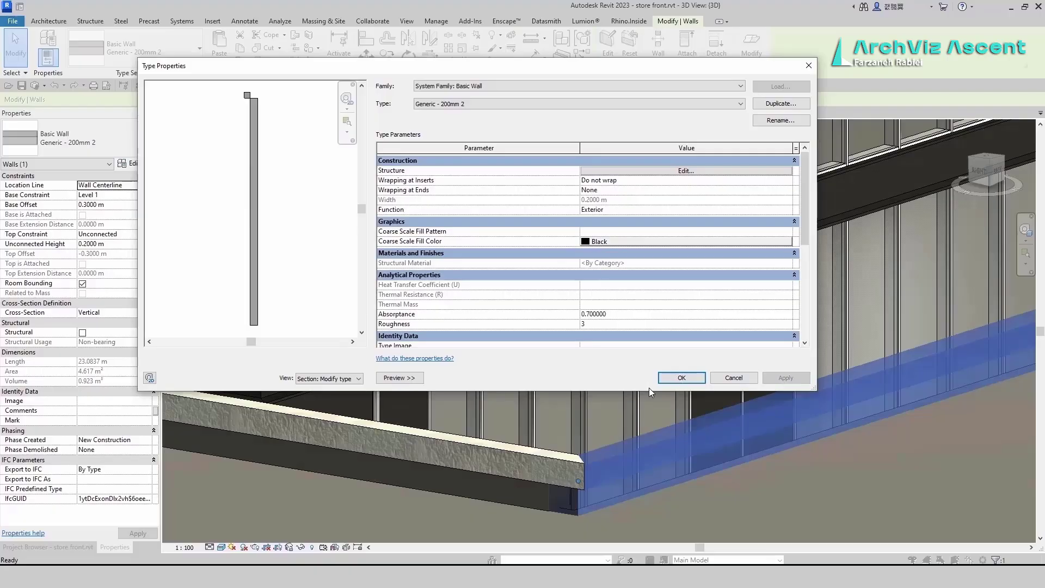
click(680, 377)
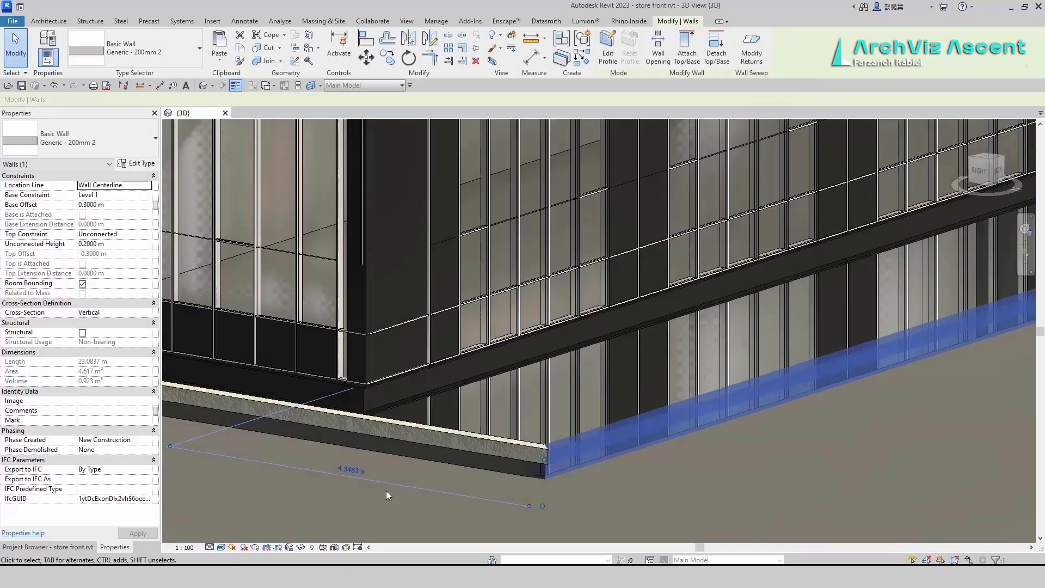
key(Escape)
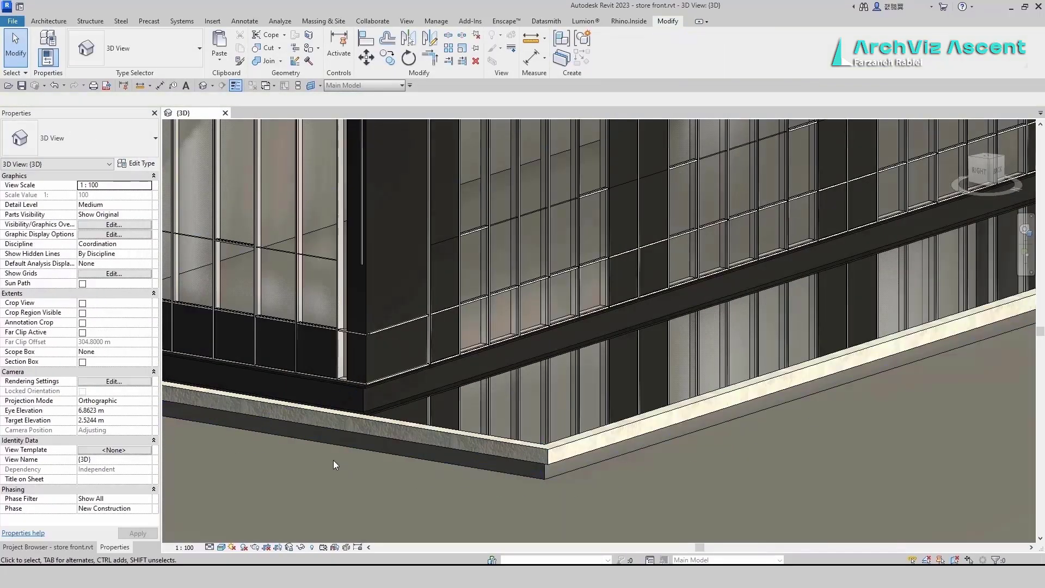
In the Family2 profile, stretch the notched outer end away from the vertical reference plane until the profile is about 0.38 m long.
middle_drag(338, 464, 509, 497)
shift+middle_drag(445, 509, 382, 493)
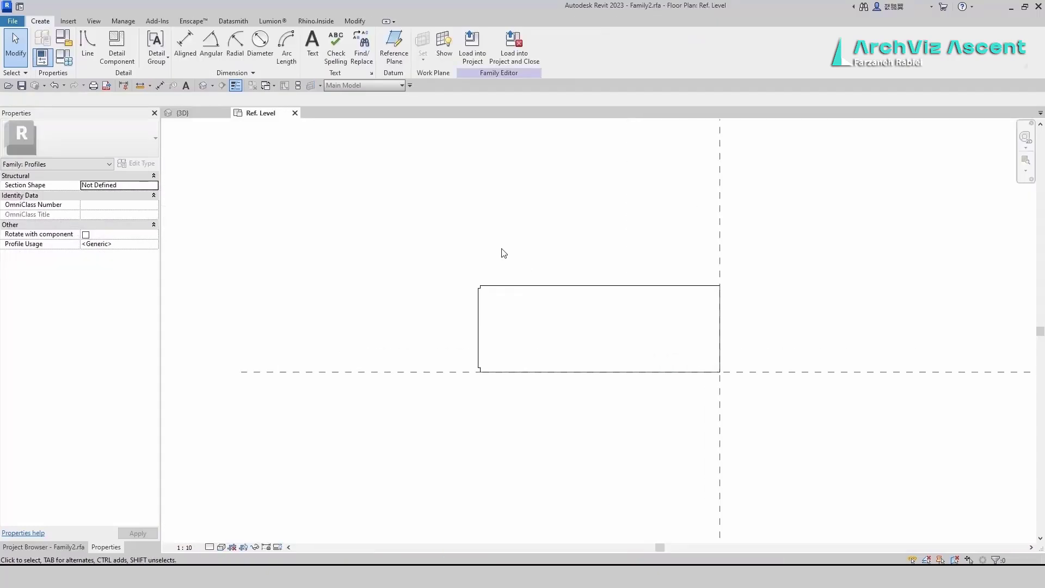
mouse_move(501, 249)
mouse_down()
mouse_move(450, 383)
mouse_move(496, 256)
mouse_up()
drag(463, 417, 507, 240)
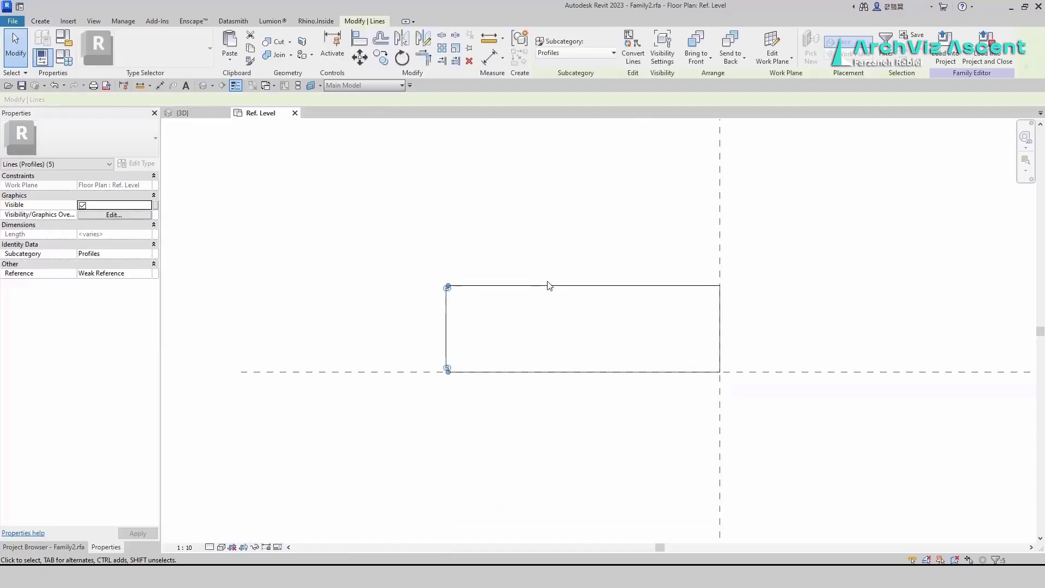
key(Left)
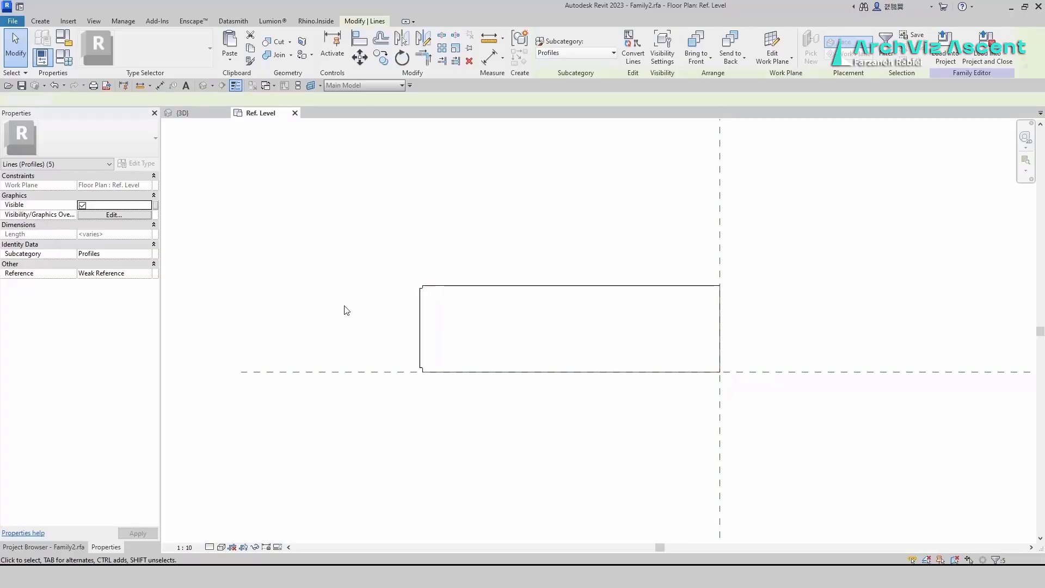
Lower the top edge of the Family2 profile together with its upper corner notch to make the profile thinner.
drag(329, 309, 789, 250)
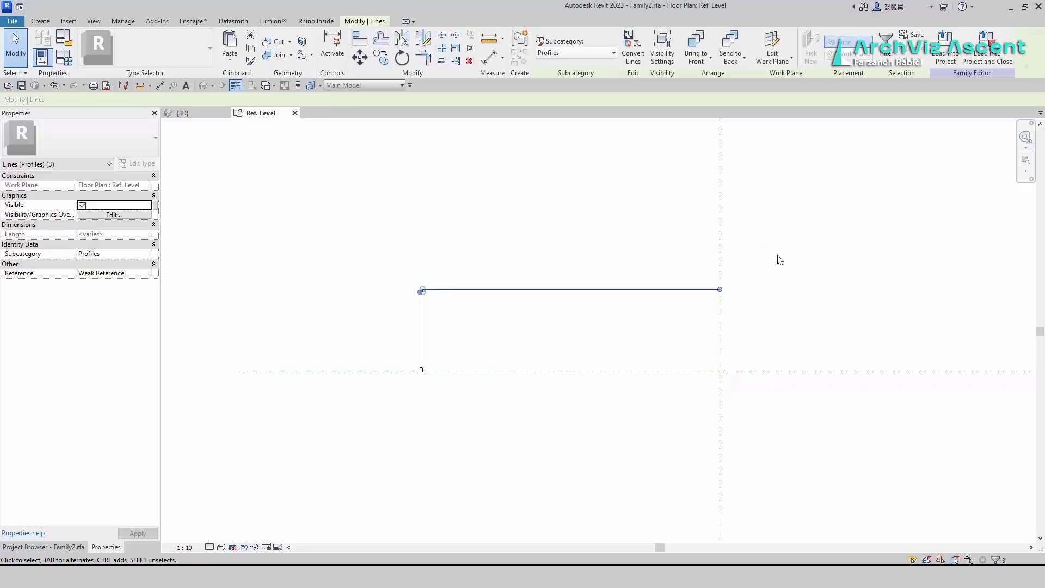
key(Down)
key(Down)
key(Down)
key(Down)
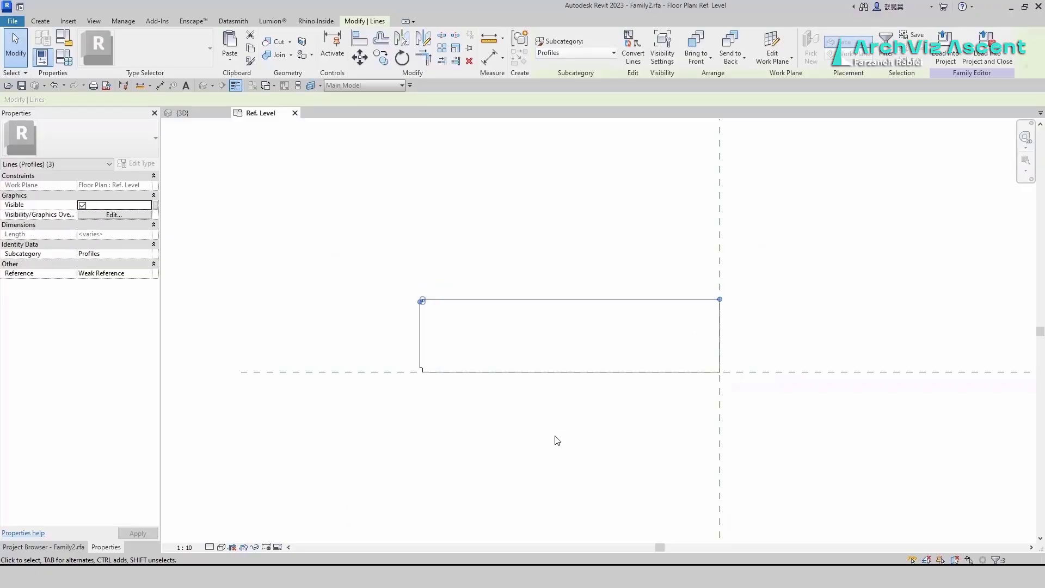
click(555, 439)
Enlarge the upper corner notch at the profile's outer end to 0.01 m.
scroll(421, 301, up, 4)
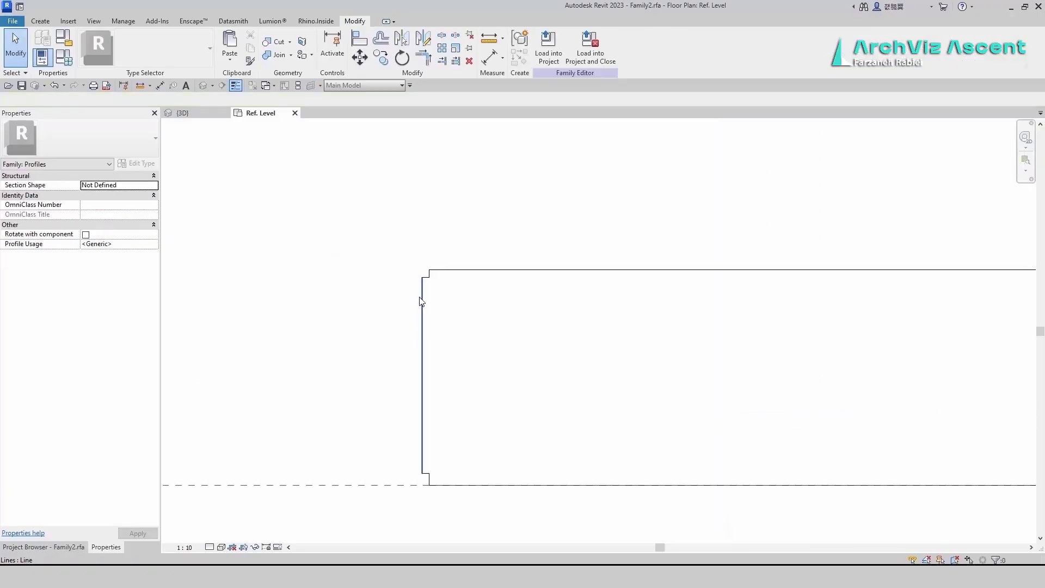
scroll(421, 301, up, 2)
drag(386, 294, 434, 292)
scroll(422, 201, down, 4)
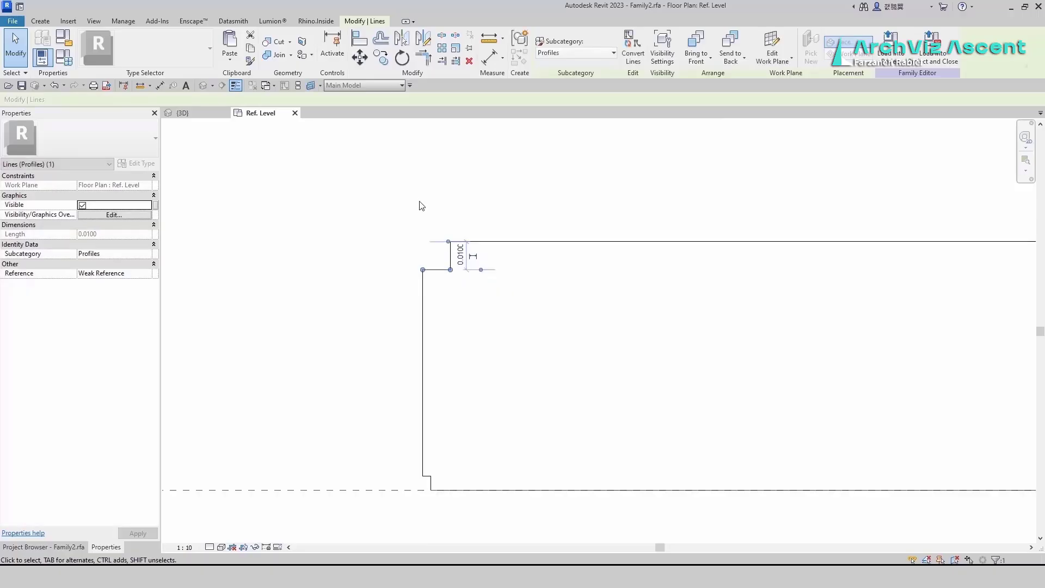
Enlarge the lower corner notch and load Family2 into the storefront project, overwriting the existing version and its parameter values.
scroll(423, 326, up, 3)
drag(433, 322, 436, 289)
click(532, 306)
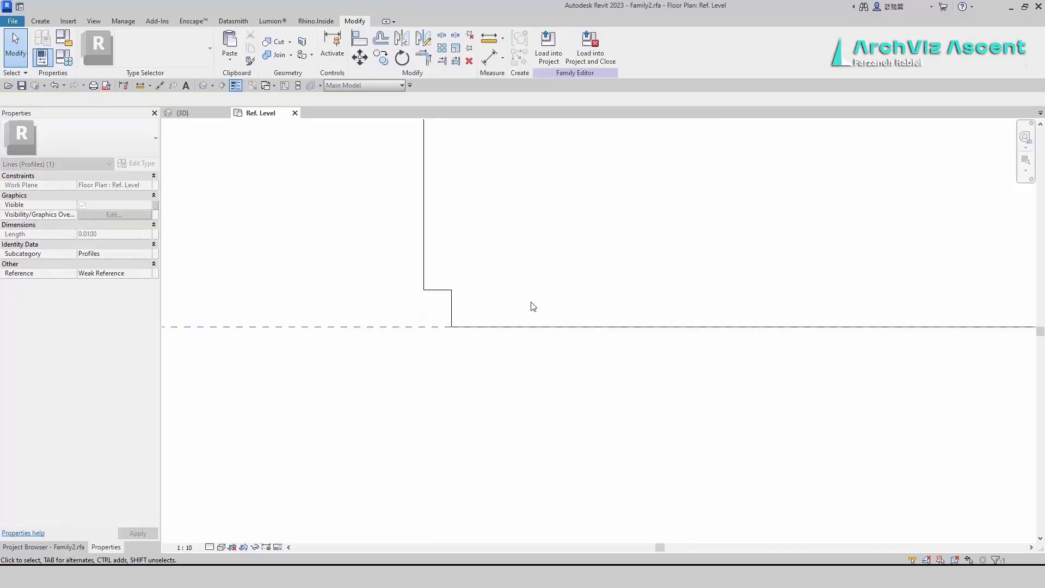
scroll(466, 407, down, 2)
click(548, 49)
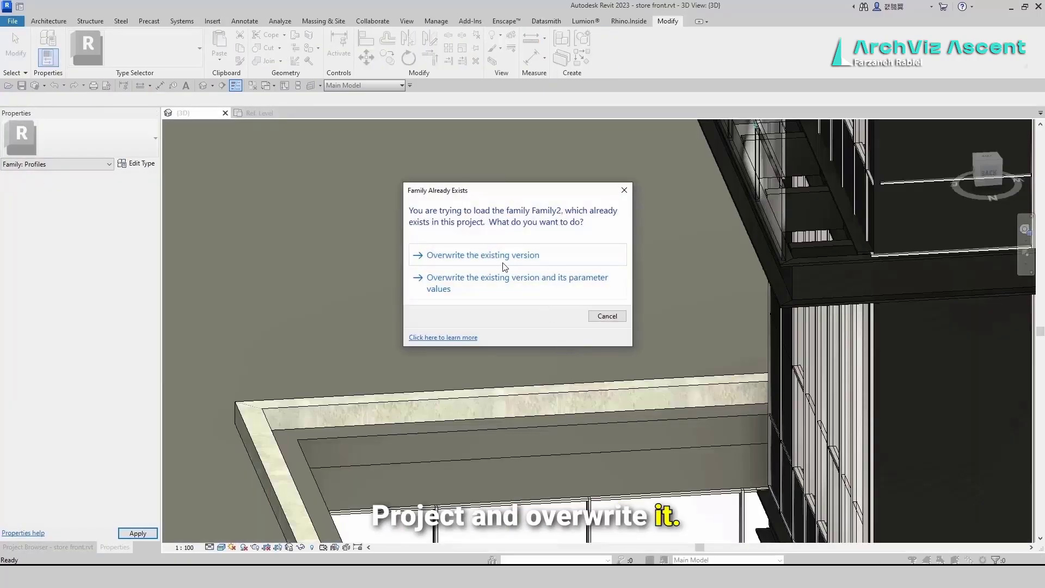
click(482, 282)
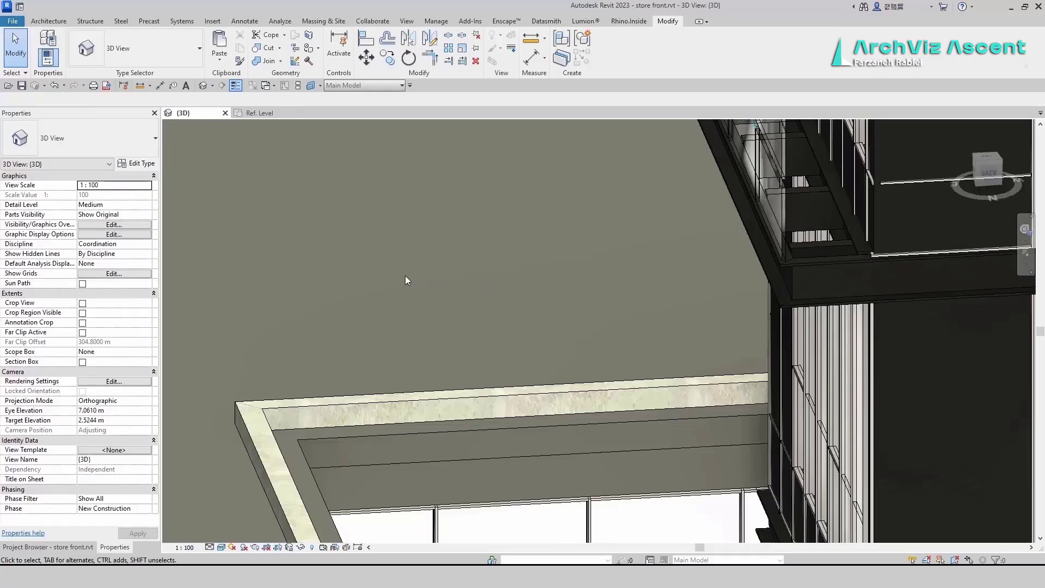
Examine the concrete sweep on the low walls at the rear corner from above and from the back.
scroll(405, 277, down, 2)
scroll(309, 366, up, 3)
scroll(400, 279, down, 2)
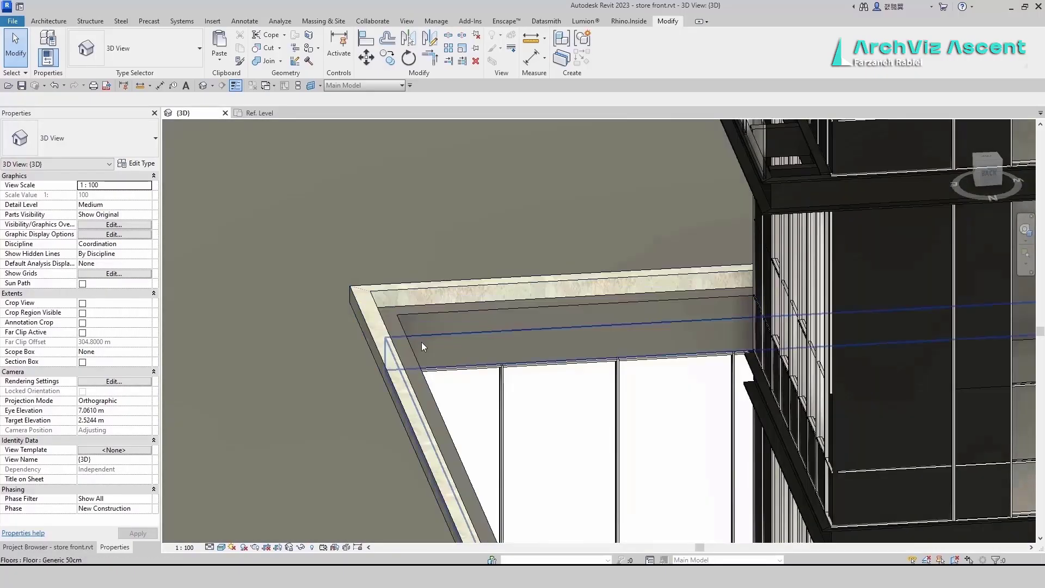
click(374, 315)
scroll(388, 237, down, 3)
click(498, 508)
shift+middle_drag(499, 508, 416, 367)
scroll(416, 364, up, 3)
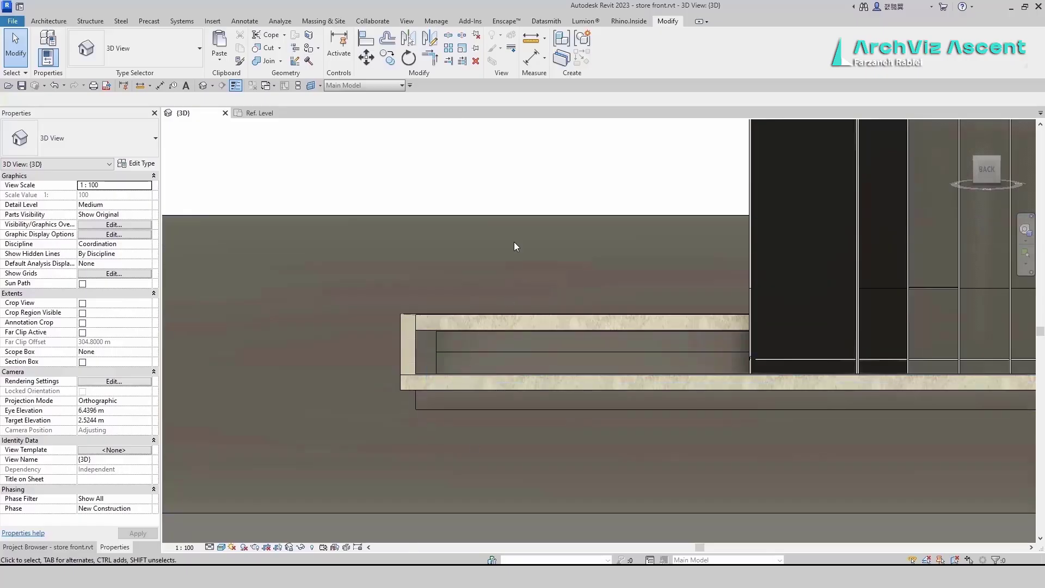
Measure the overall length of the Family2 profile from its outer end to the vertical reference plane.
click(265, 114)
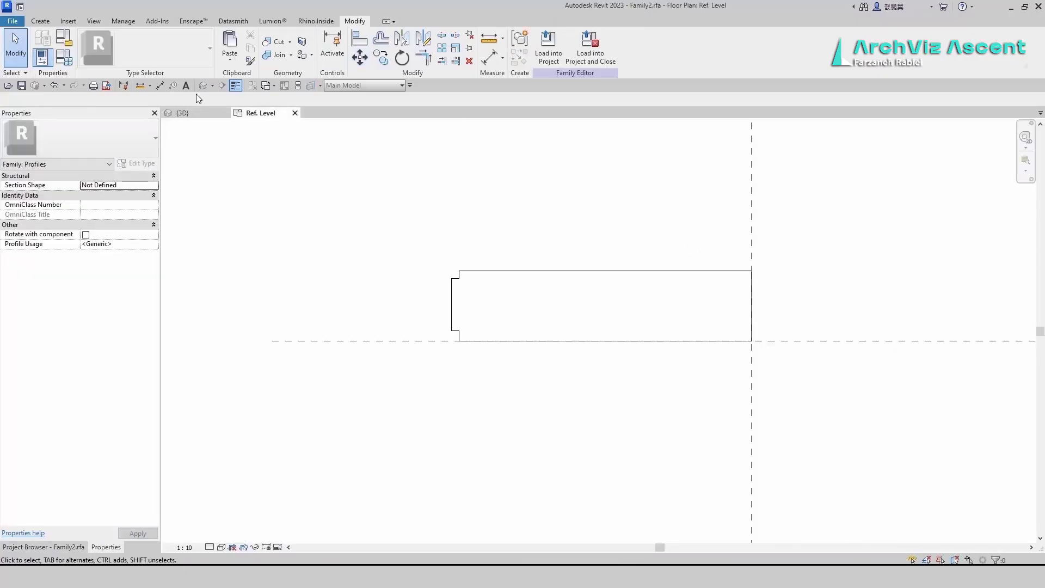
click(451, 298)
click(750, 304)
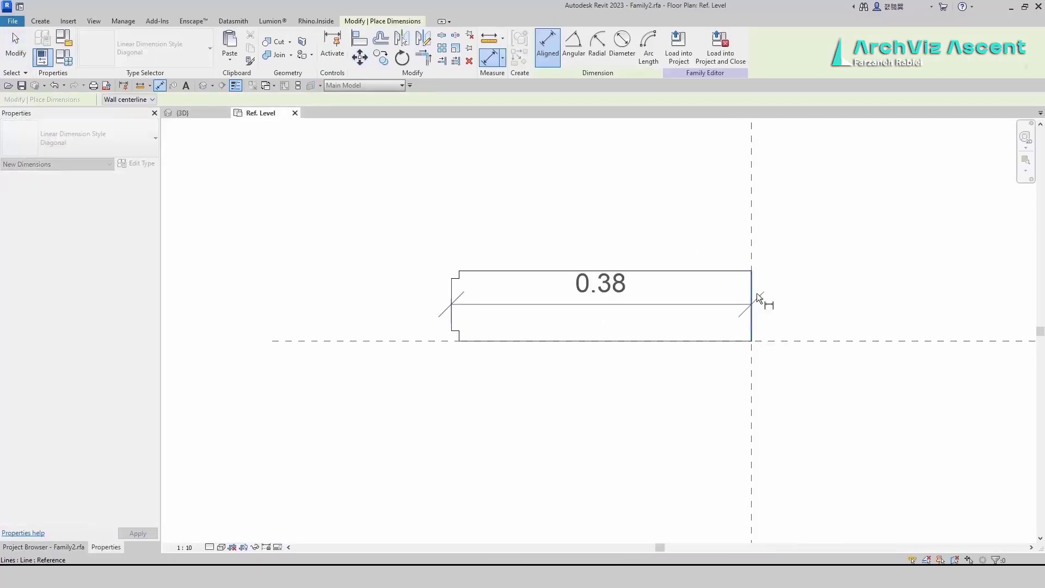
key(Escape)
key(Escape)
Stretch the profile's outer end slightly farther outward and reload Family2 into the project, overwriting the existing version.
drag(429, 378, 483, 216)
drag(453, 302, 418, 303)
key(Escape)
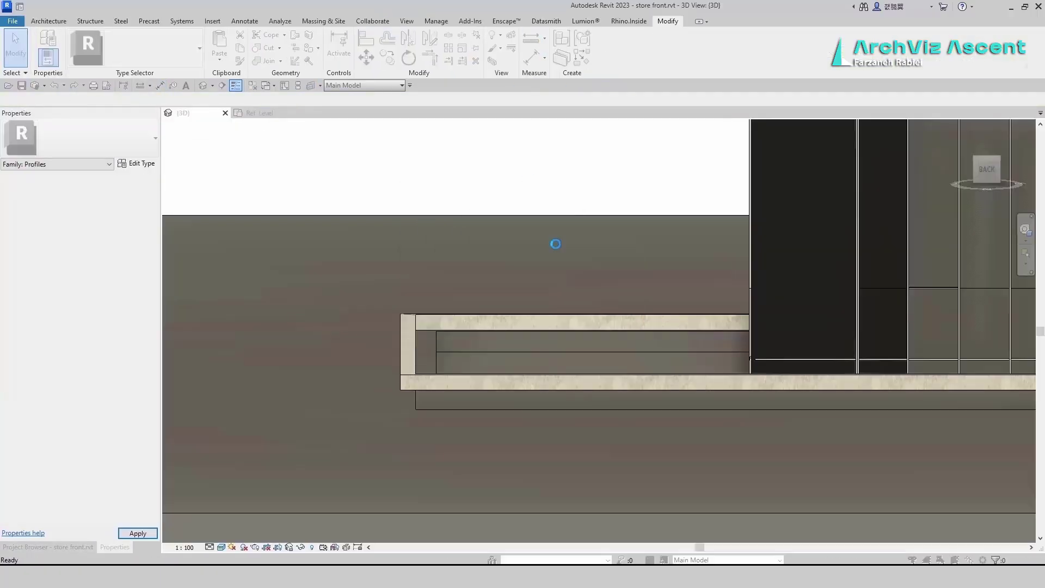
click(530, 254)
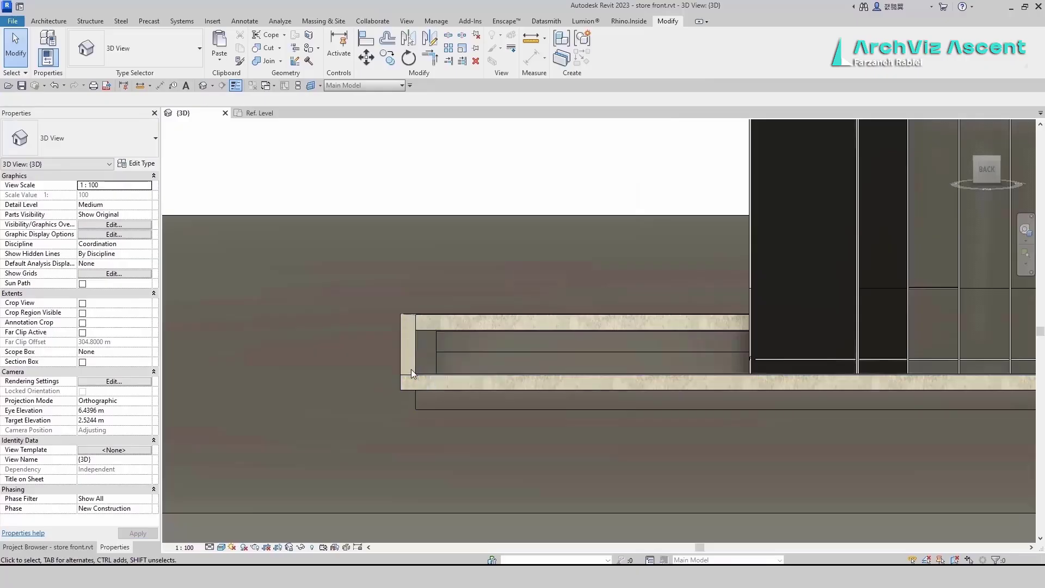
Edit the low wall type's structure and assign the Family2 profile to its concrete sweep.
click(411, 373)
click(137, 163)
click(486, 161)
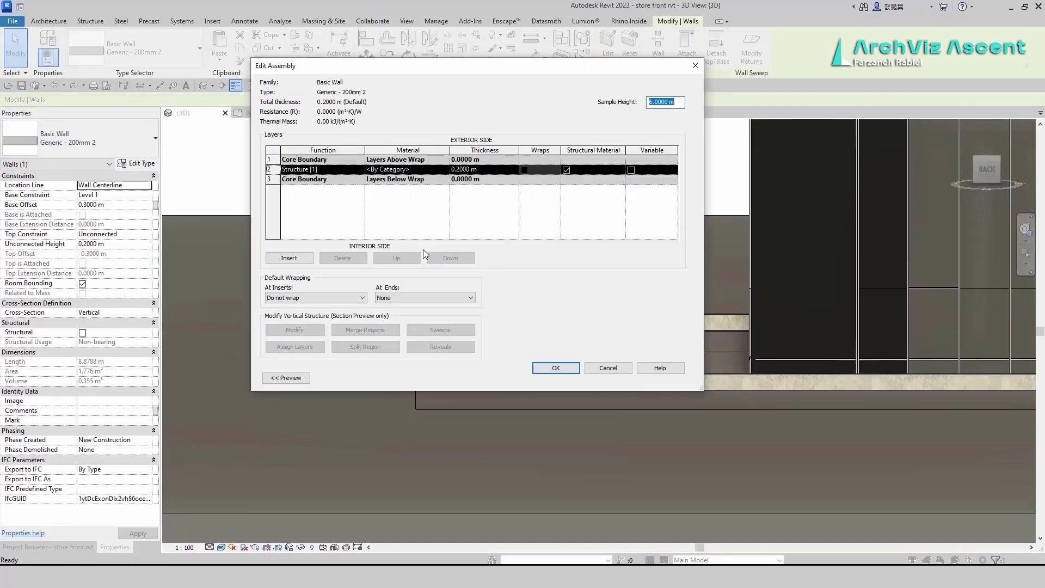
click(274, 378)
click(538, 328)
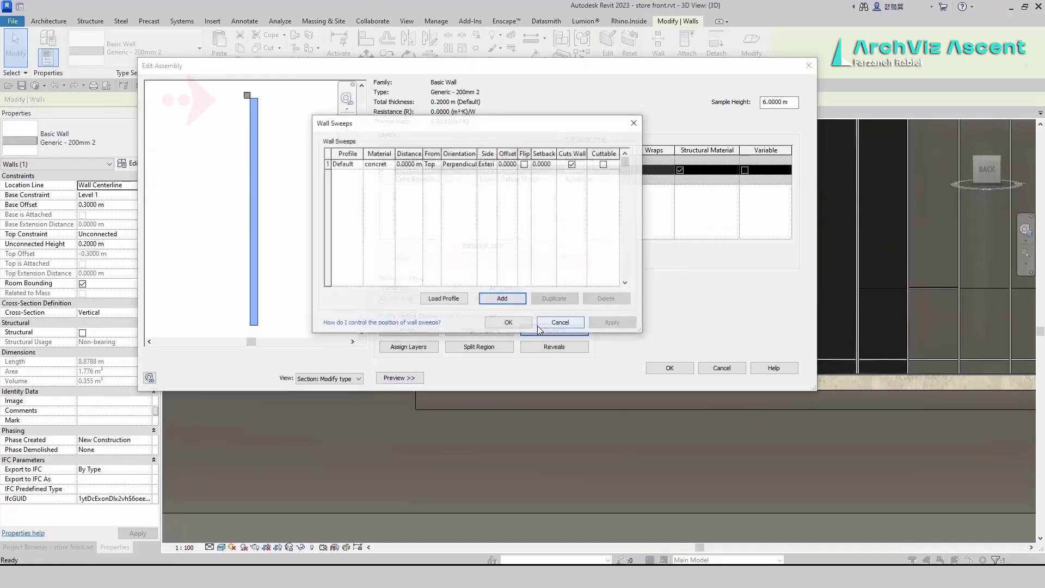
click(361, 163)
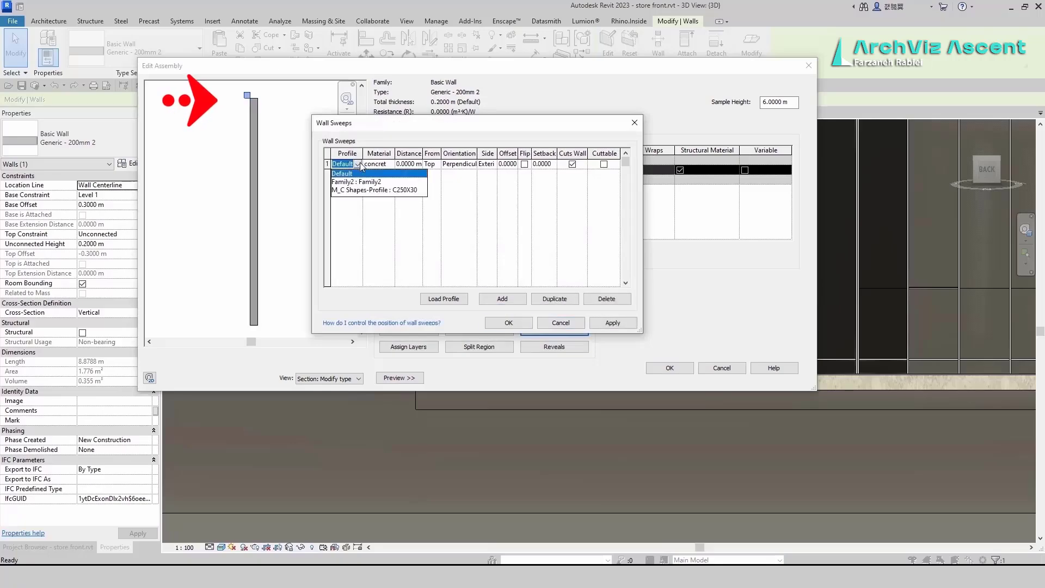
click(358, 186)
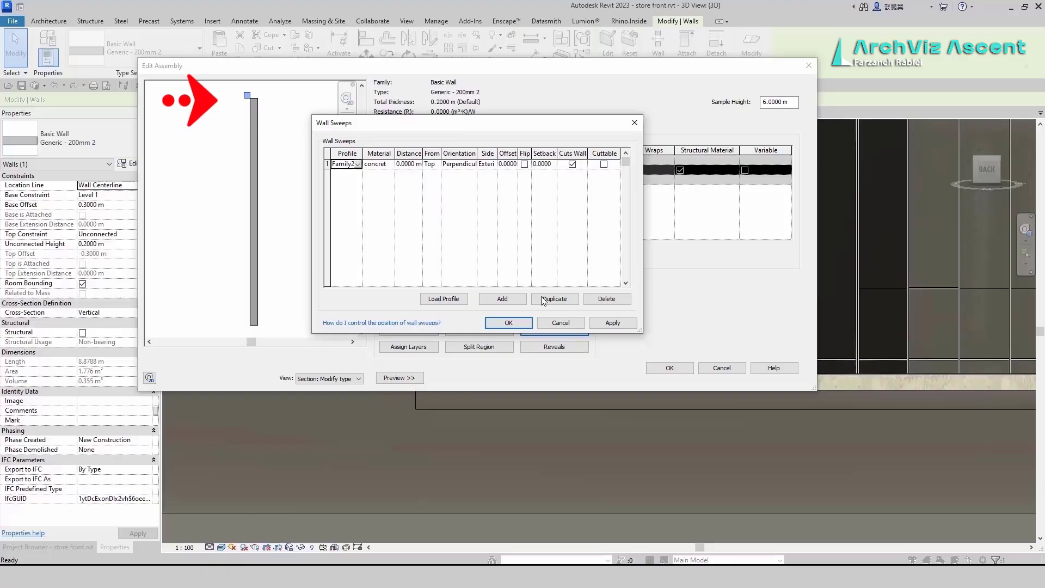
click(603, 324)
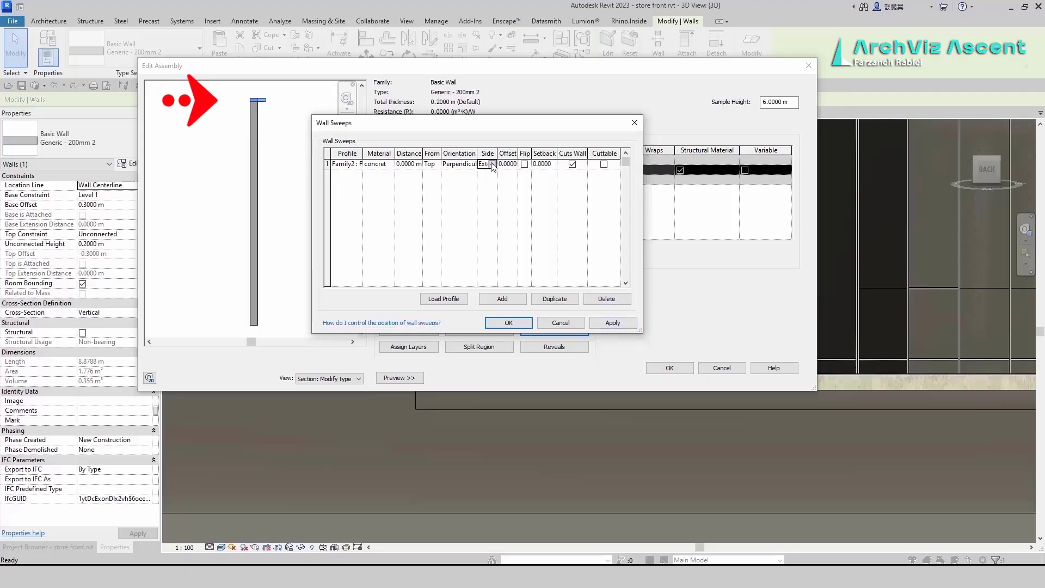
Set the wall sweep's side to Interior and confirm the wall type changes.
click(614, 324)
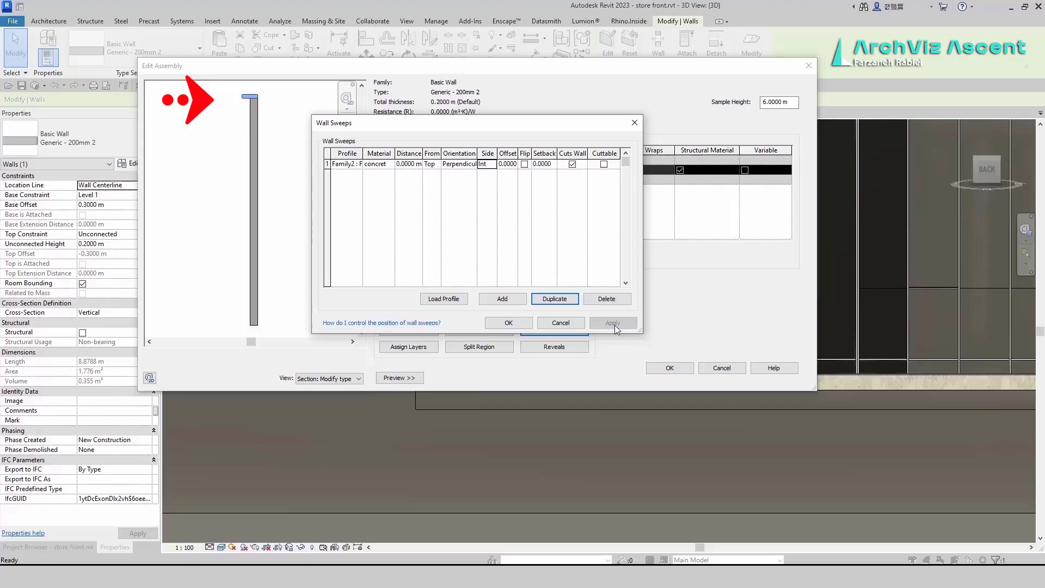
click(508, 323)
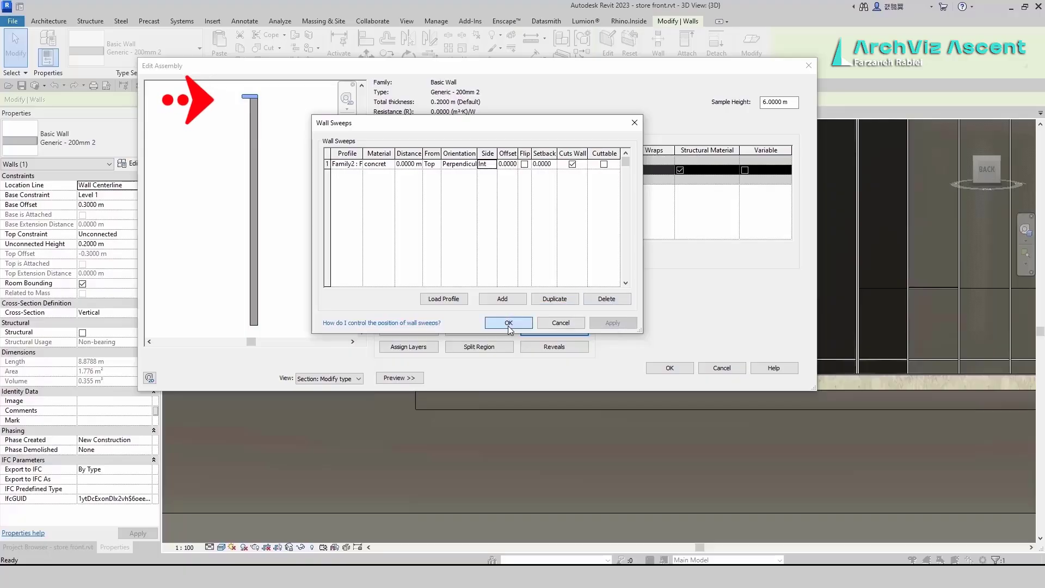
click(666, 370)
click(664, 375)
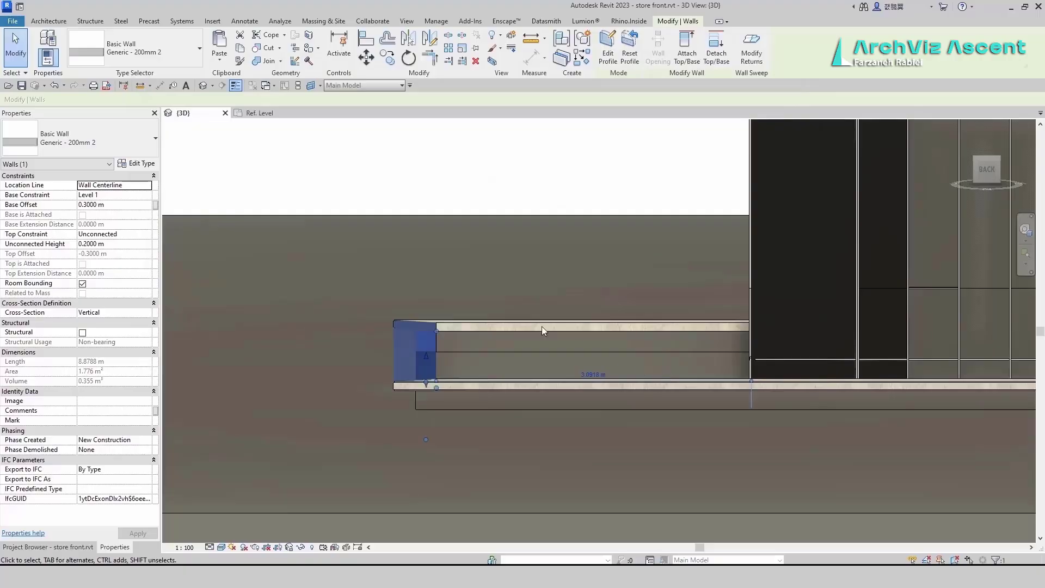
Select all instances of the low capped wall type and set their unconnected height to 0.3 m.
click(503, 266)
scroll(504, 285, down, 1)
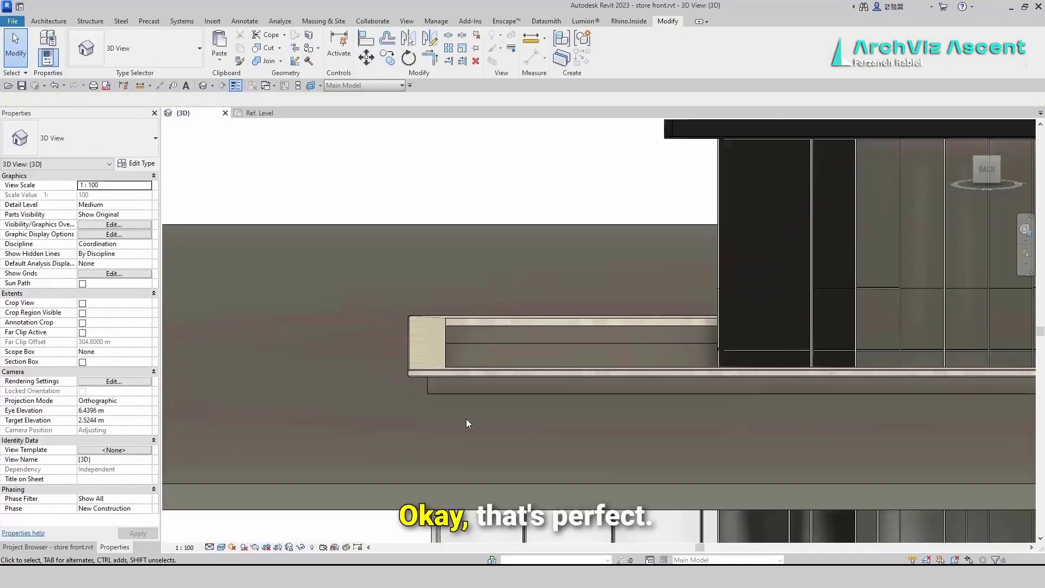
shift+middle_drag(466, 420, 596, 458)
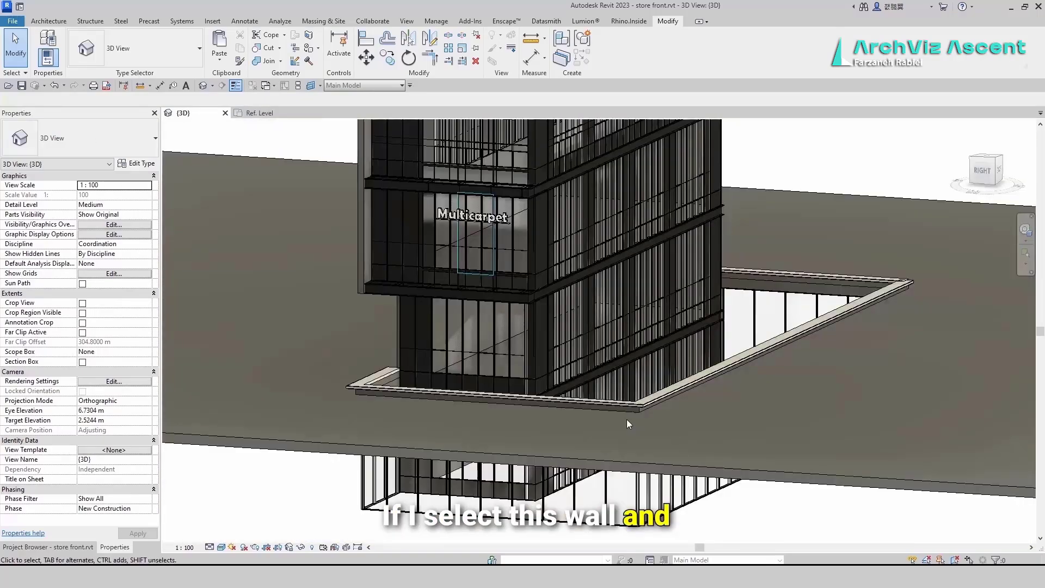
scroll(626, 419, up, 4)
click(623, 399)
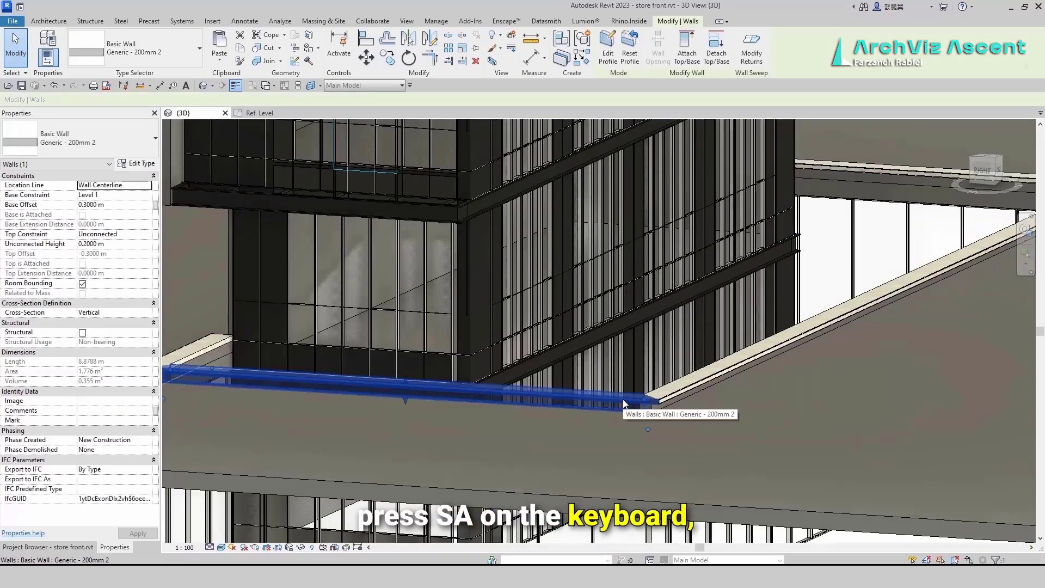
key(s)
key(a)
scroll(623, 400, down, 3)
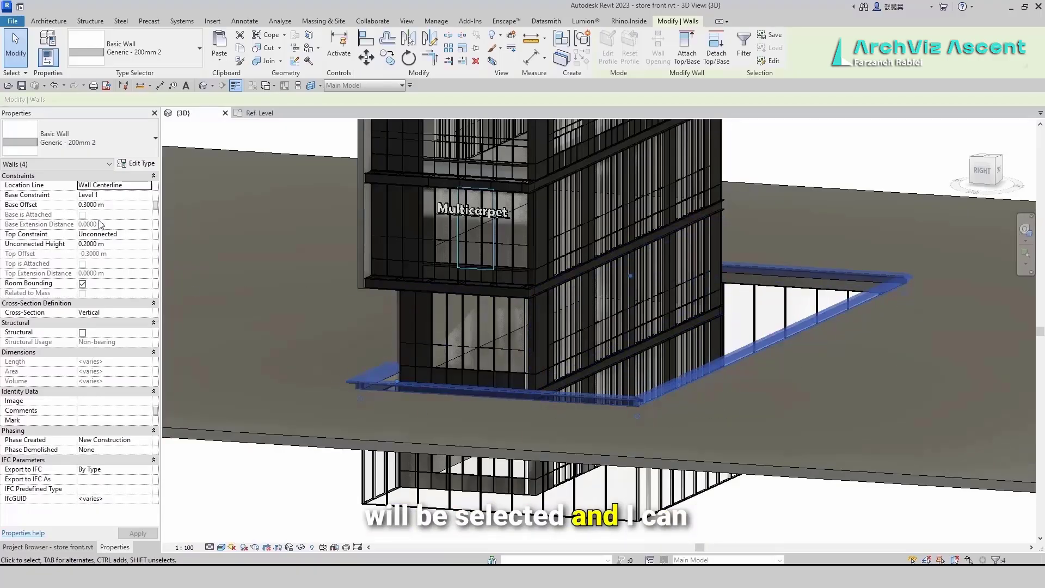
click(128, 245)
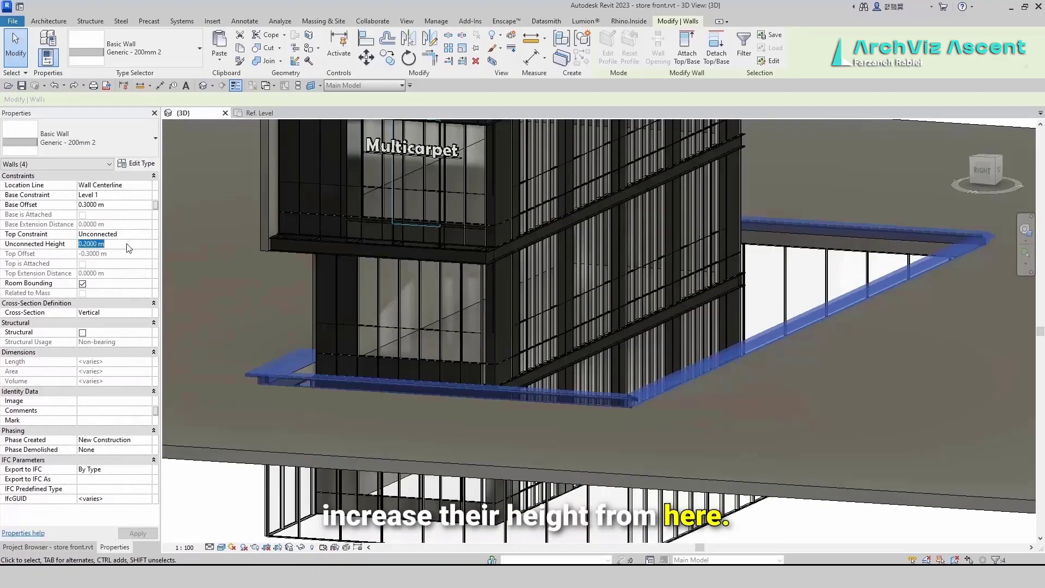
key(BackSpace)
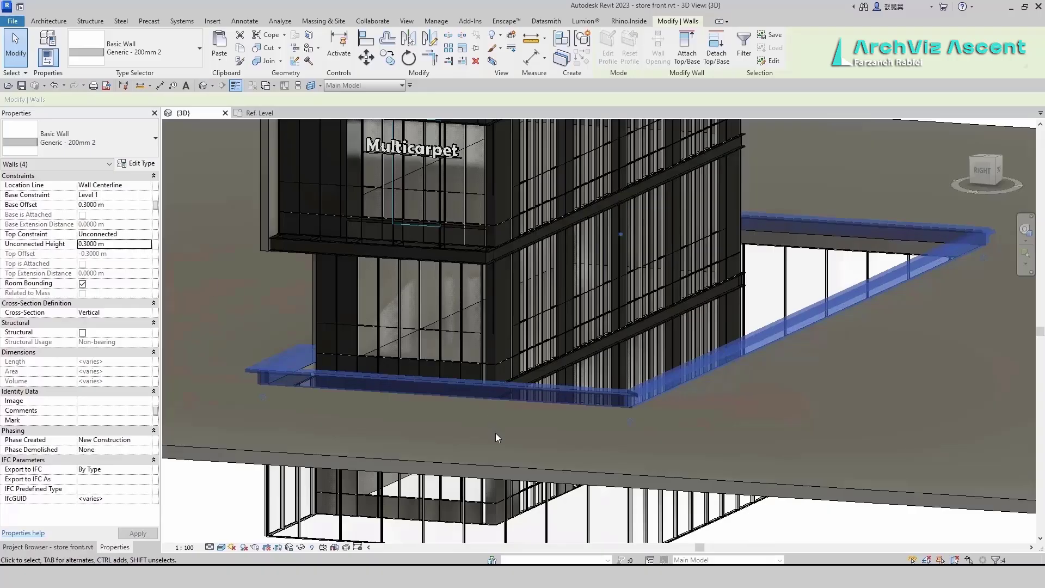
key(Escape)
Edit the ground floor's boundary, widening the opening far outward beside the building and slightly outward on the opposite side.
shift+middle_drag(592, 448, 417, 252)
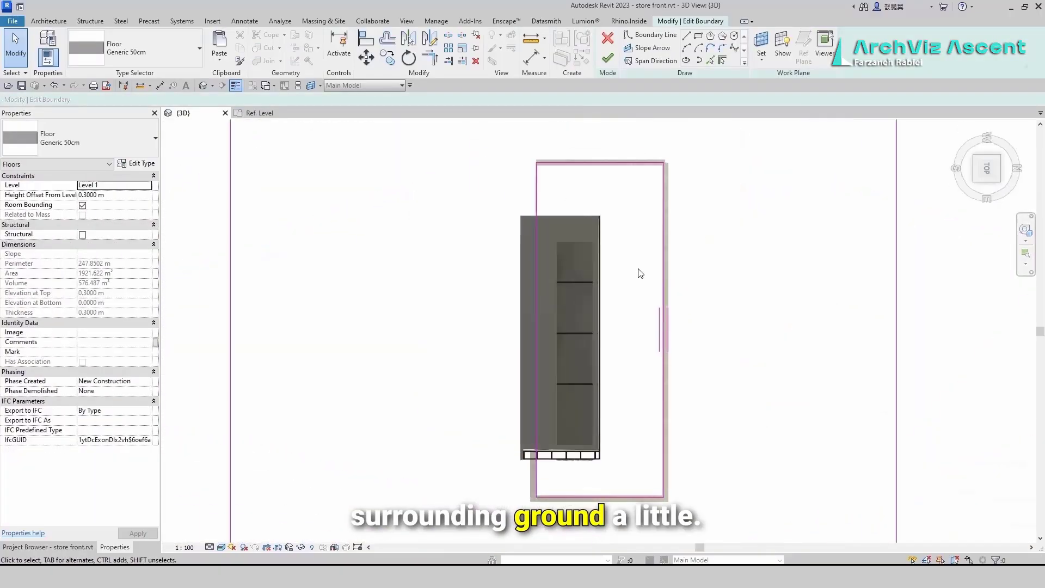
drag(667, 302, 815, 301)
drag(539, 294, 519, 294)
click(608, 58)
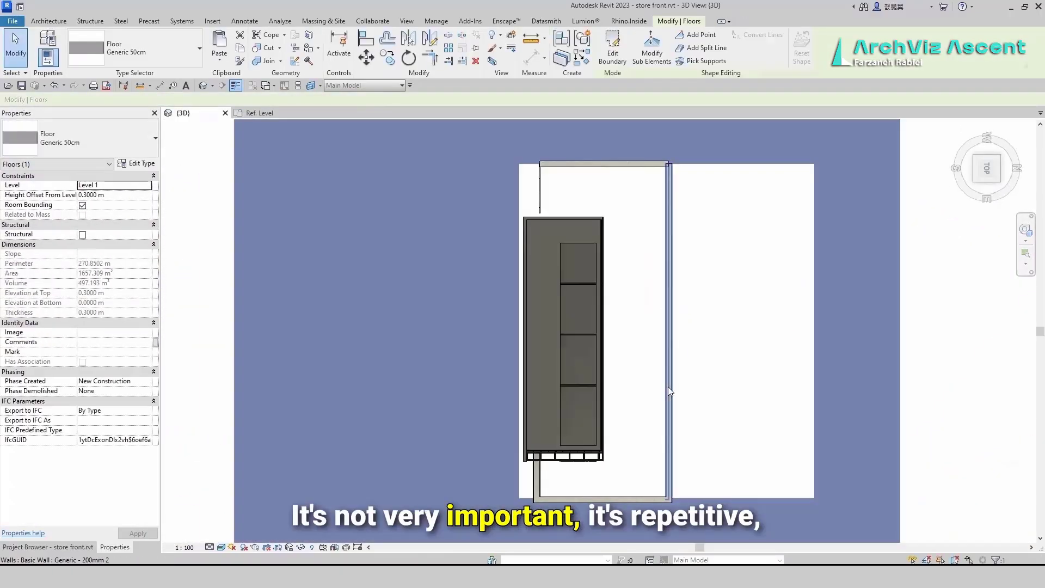
Move the long low wall to the opening's new outer edge and delete the leftover curtain walls at its old location and behind the building.
drag(668, 386, 815, 388)
click(694, 406)
click(666, 344)
key(Delete)
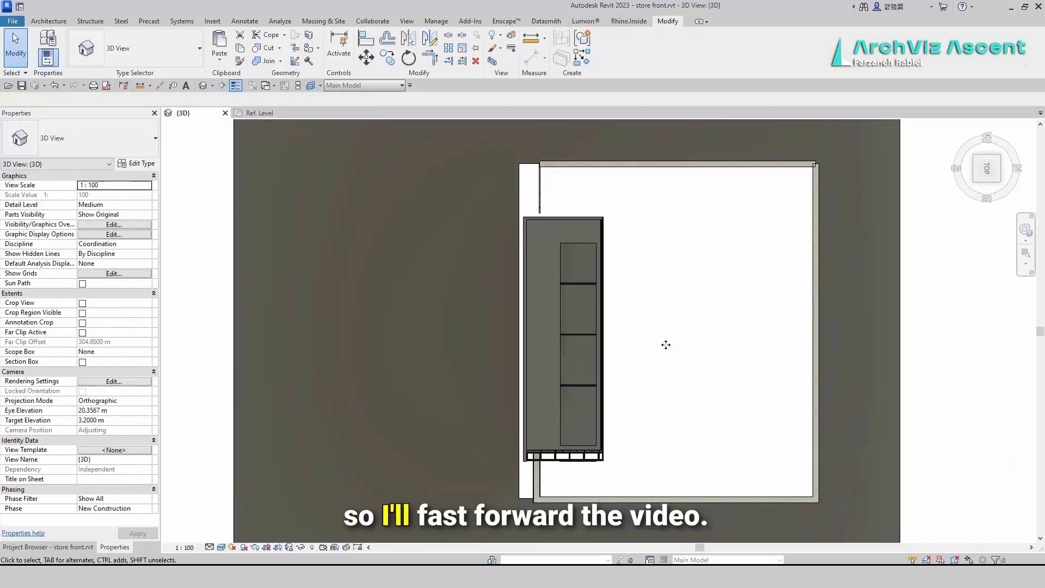
click(540, 191)
key(Delete)
Delete the short low wall segment between the building's front corner and the opening's front edge.
click(537, 481)
drag(564, 481, 529, 478)
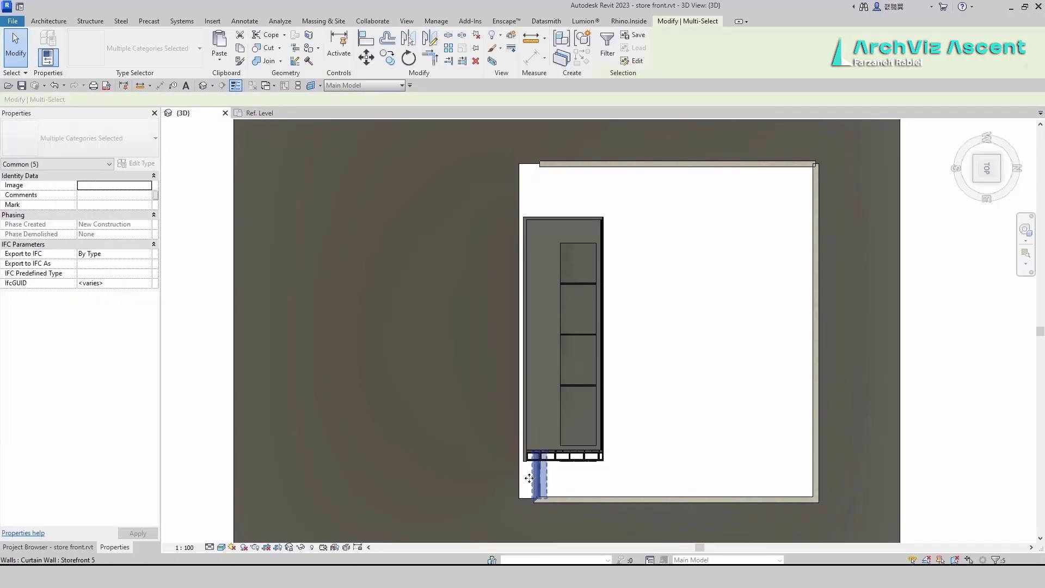
click(548, 484)
click(538, 480)
key(Delete)
Move the short storefront curtain wall near the building's front corner outward to the opening's side edge.
click(547, 486)
click(539, 481)
click(546, 484)
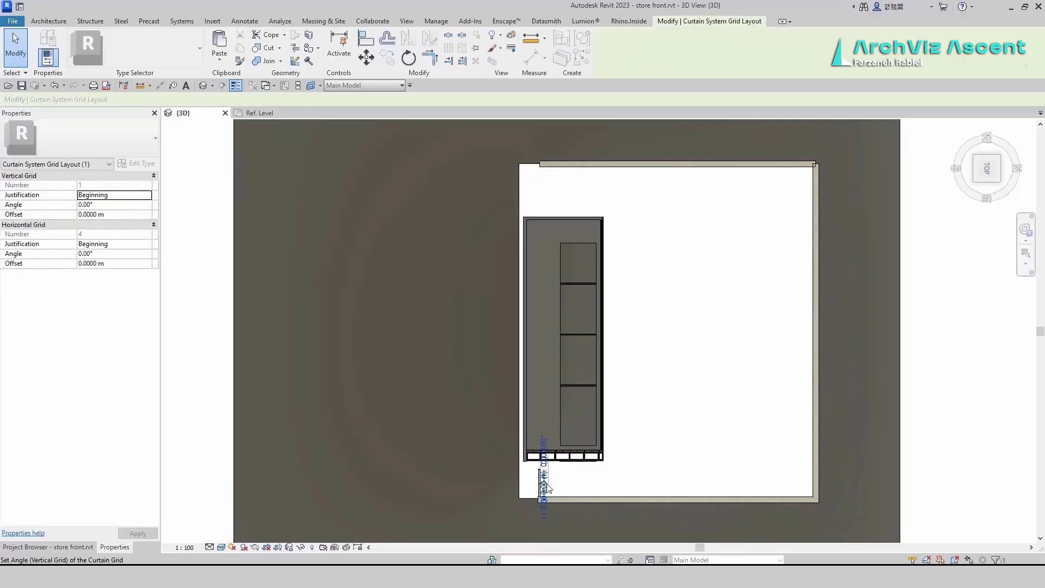
click(550, 485)
click(540, 481)
drag(540, 481, 518, 481)
Edit the floor boundary, sketching a stepped corner at the building's front and moving the side edge outward, and trim the lines into a closed outline.
click(541, 500)
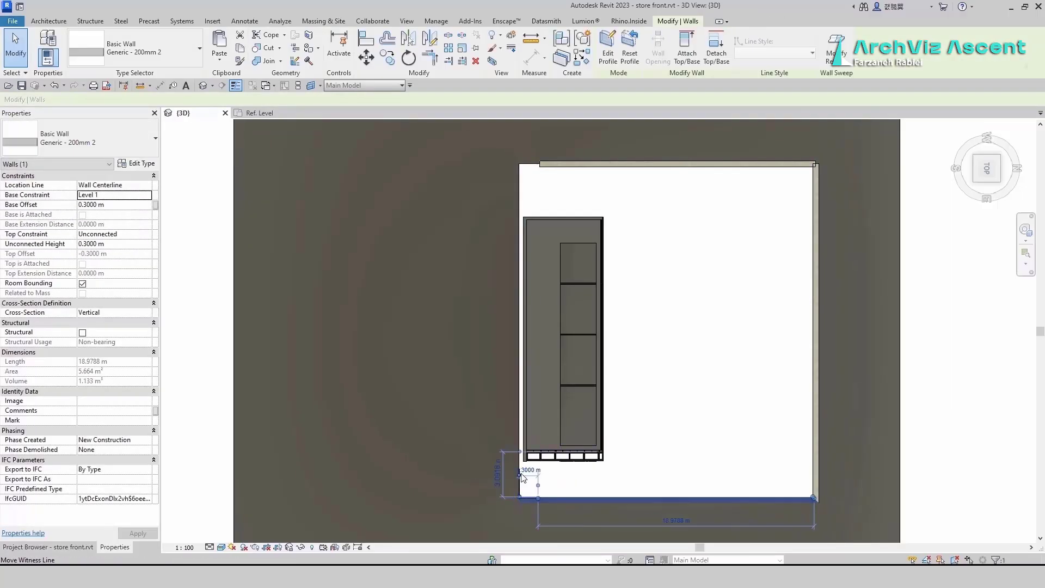
double_click(520, 477)
click(519, 478)
click(686, 38)
click(530, 498)
click(531, 474)
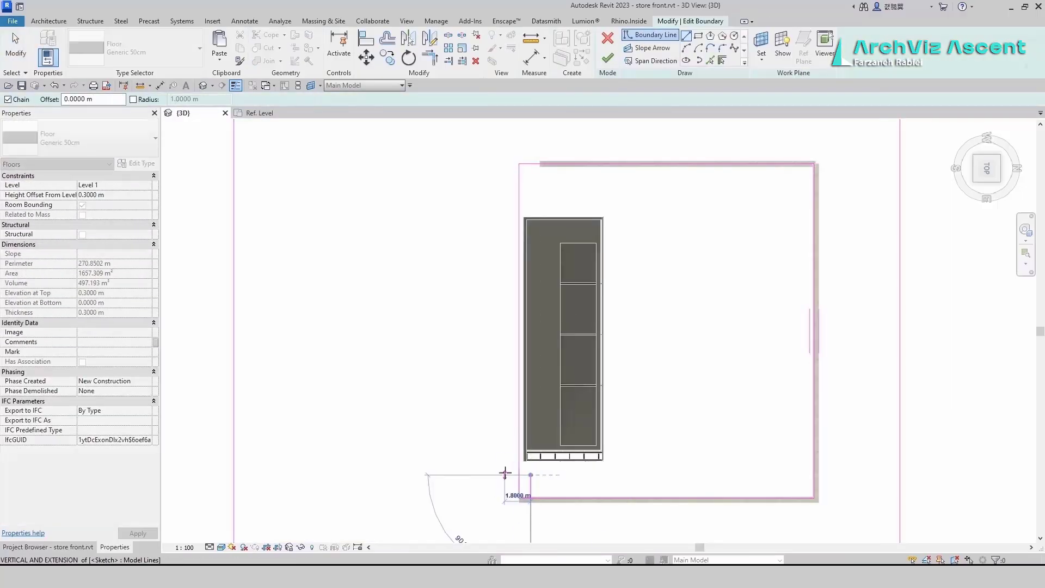
click(505, 475)
click(505, 167)
key(t)
key(r)
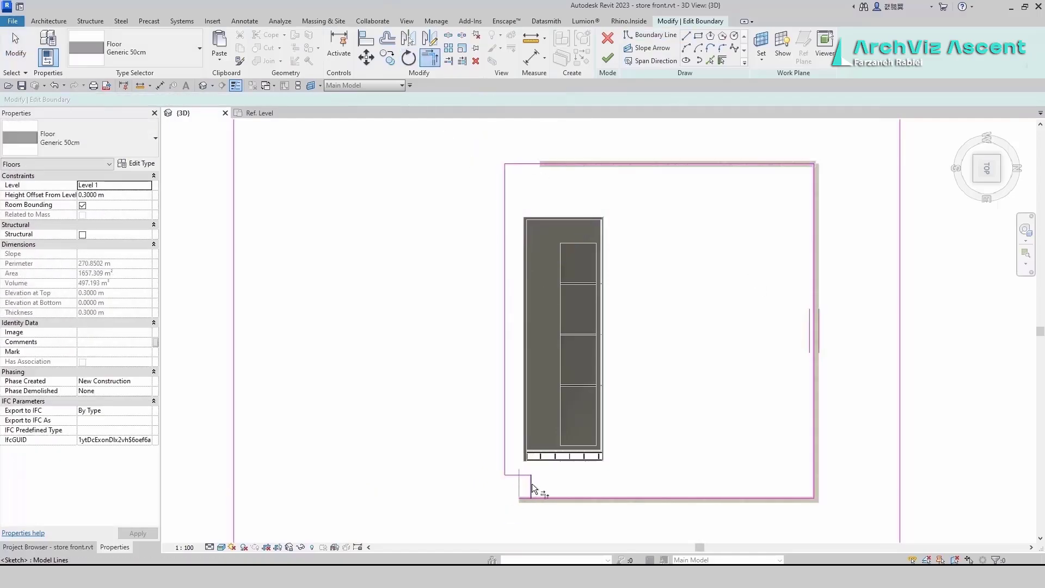
click(532, 484)
click(608, 58)
Edit the floor boundary again, moving the side edge of the stepped corner closer to the building, and finish without attaching the walls.
click(635, 281)
click(519, 471)
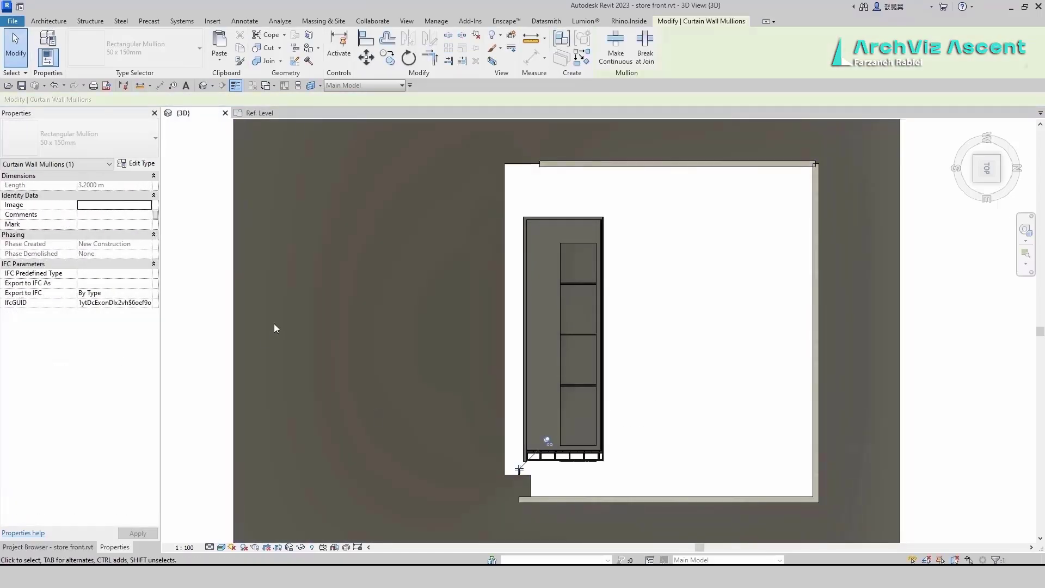
shift+middle_drag(699, 437, 715, 330)
scroll(707, 414, up, 5)
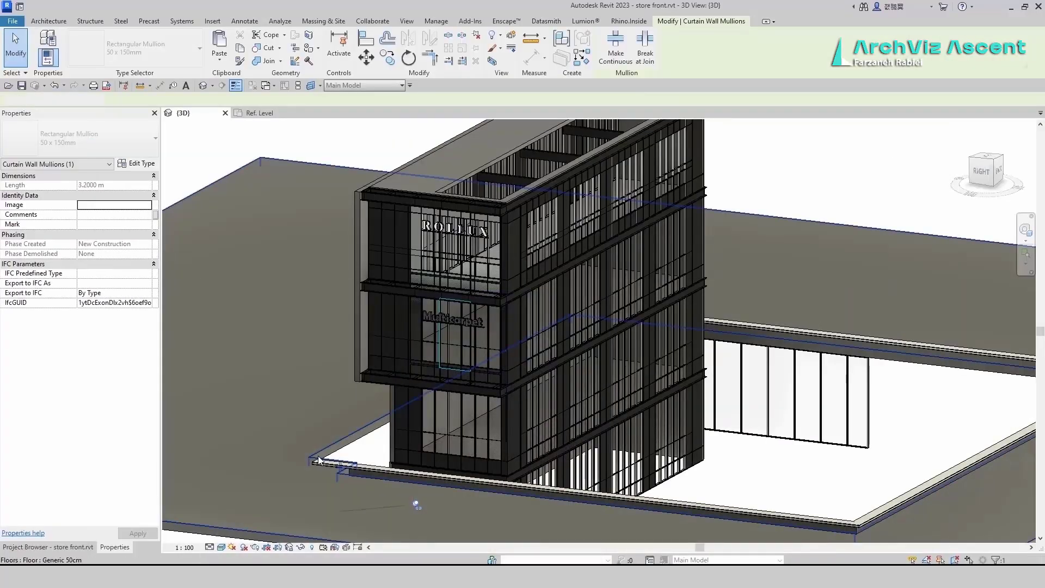
double_click(319, 460)
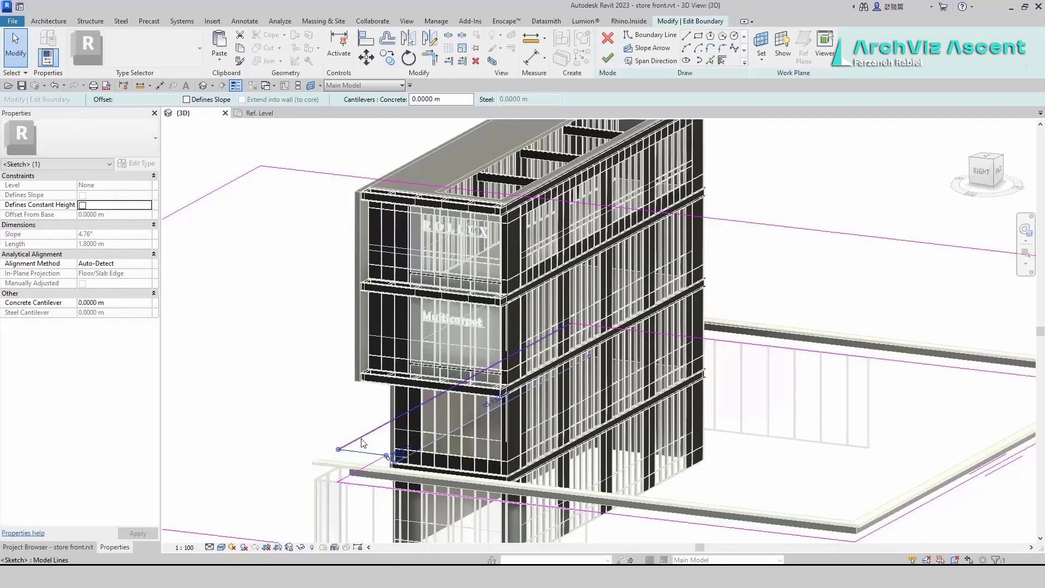
drag(368, 448, 384, 447)
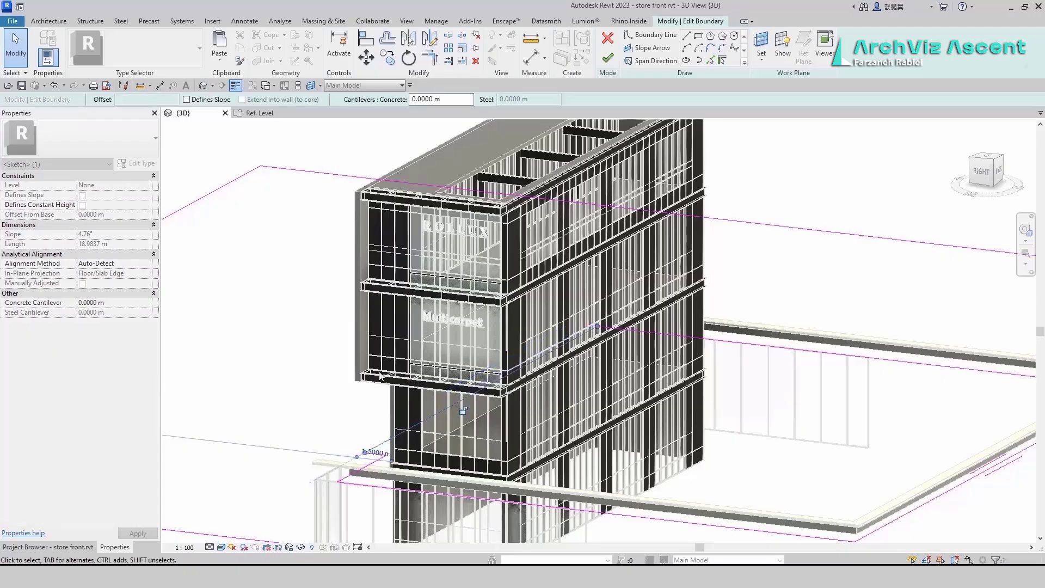
click(607, 59)
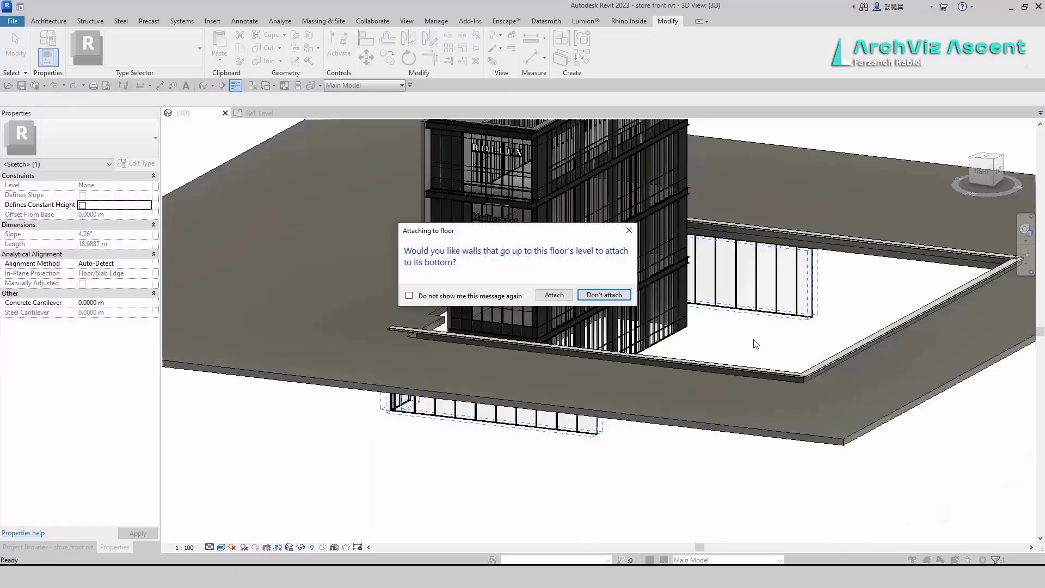
click(599, 295)
scroll(515, 521, up, 3)
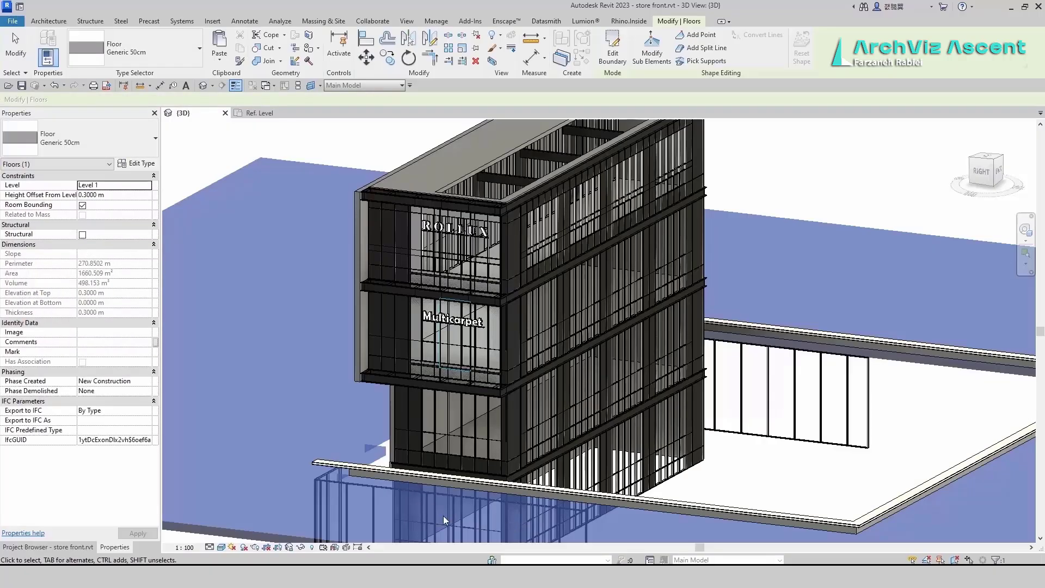
key(Escape)
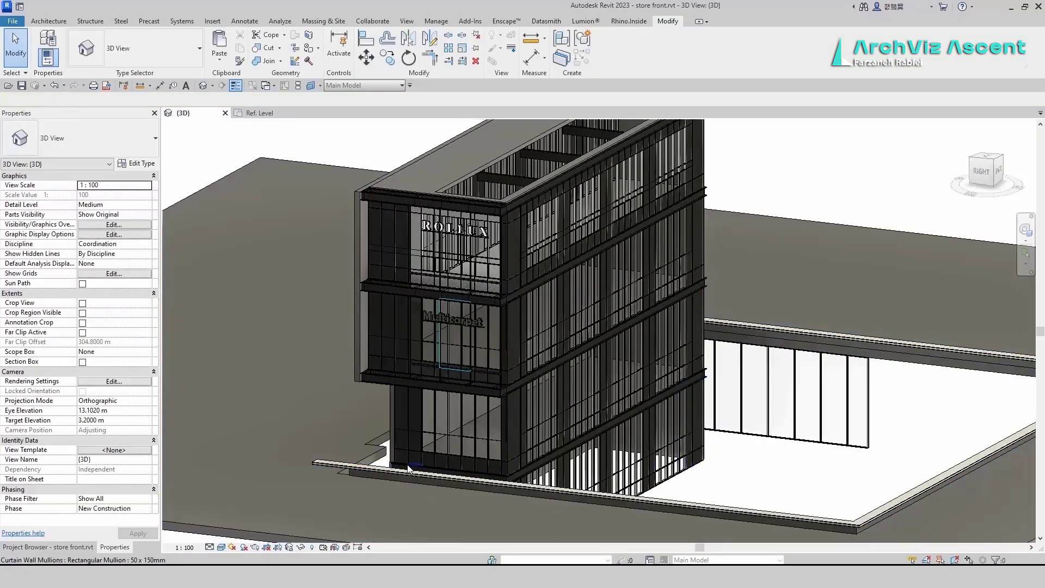
Delete the long low wall along the opening's front edge.
click(366, 472)
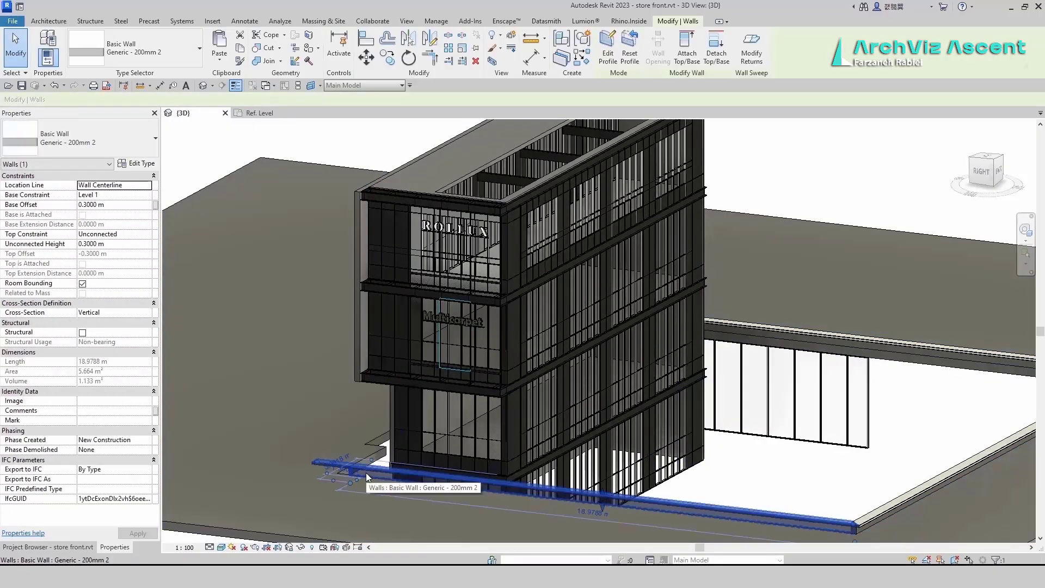
drag(340, 477, 317, 464)
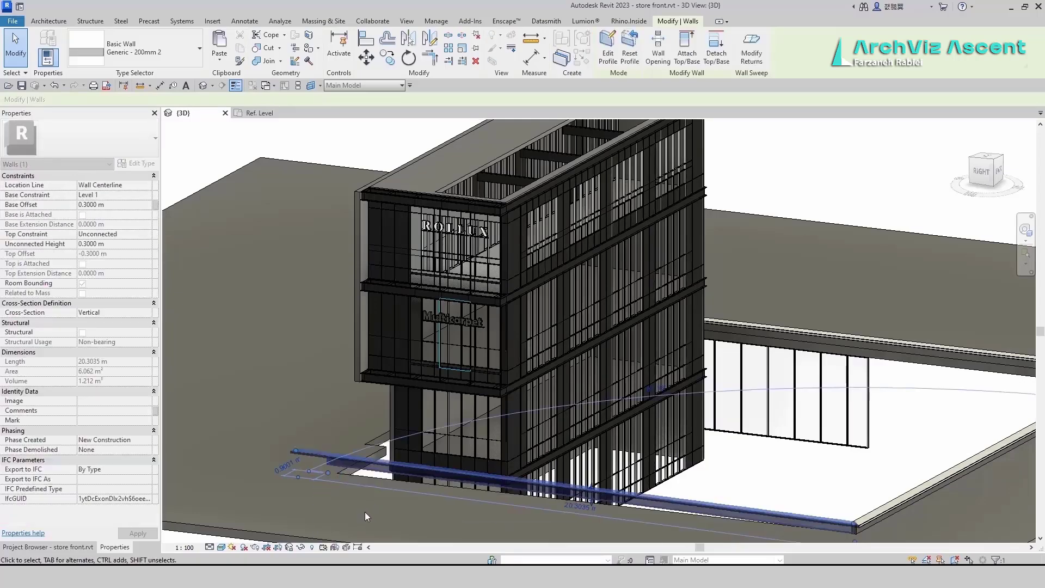
key(Delete)
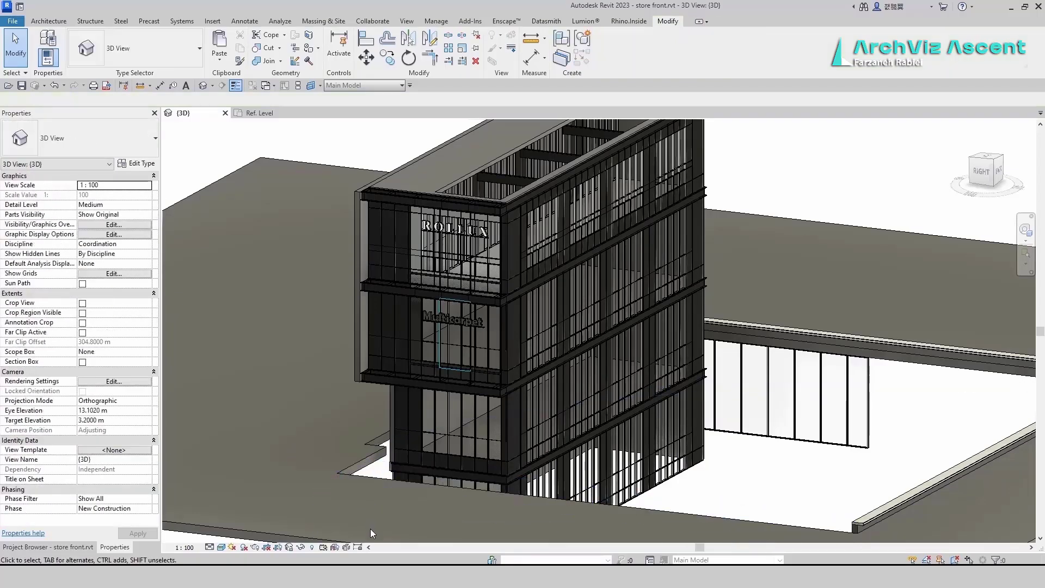
Select the Storefront 5 curtain wall below the opening's rear edge.
click(871, 412)
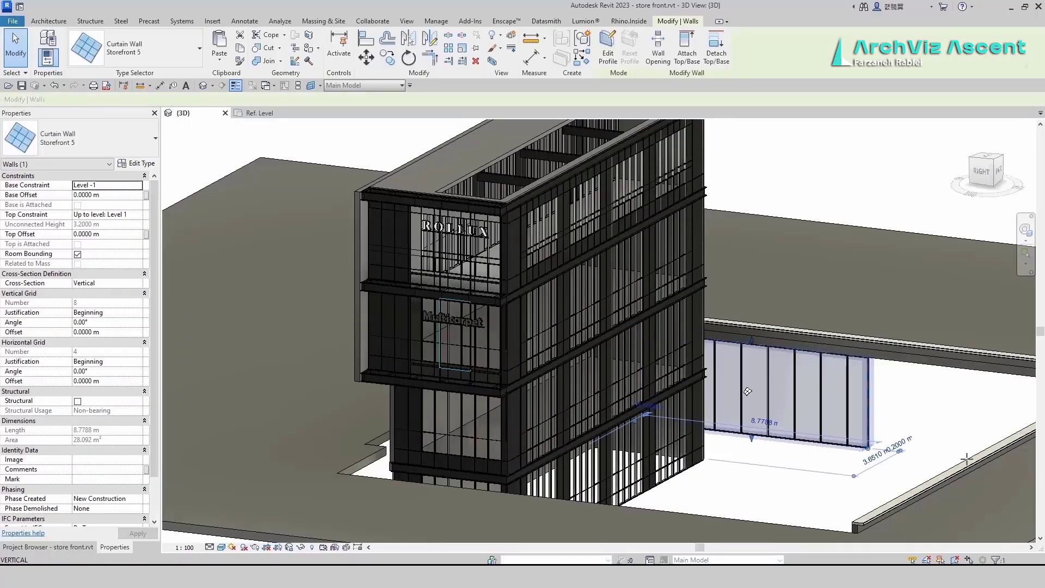
Extend the Storefront 5 curtain wall along the back of the ground opening to a length of 13.6 m.
key(r)
key(s)
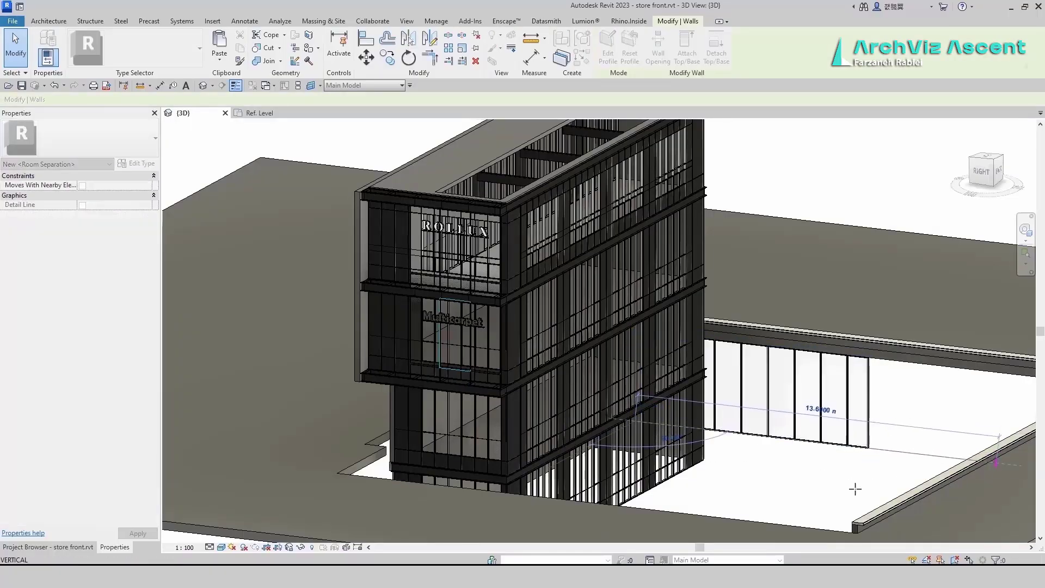
key(Escape)
key(Escape)
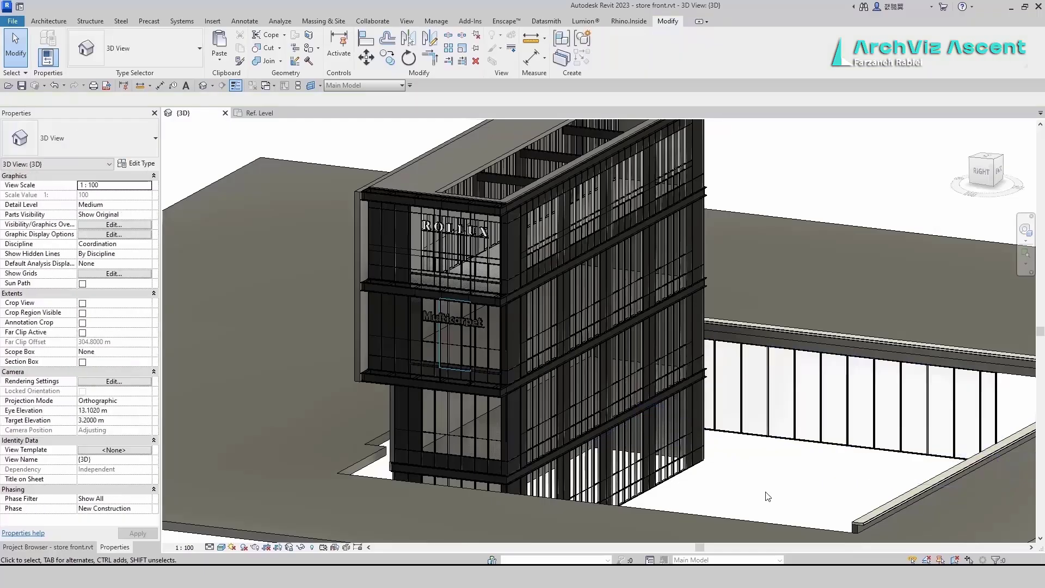
Draw similar Storefront 5 curtain walls in top view along the stepped edge of the opening beside the building.
click(811, 446)
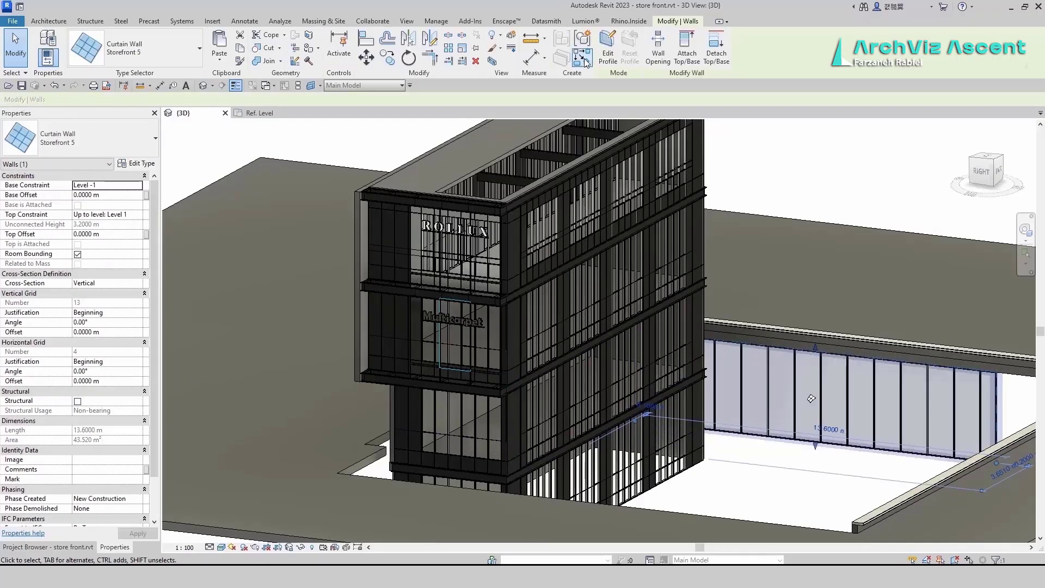
key(w)
key(a)
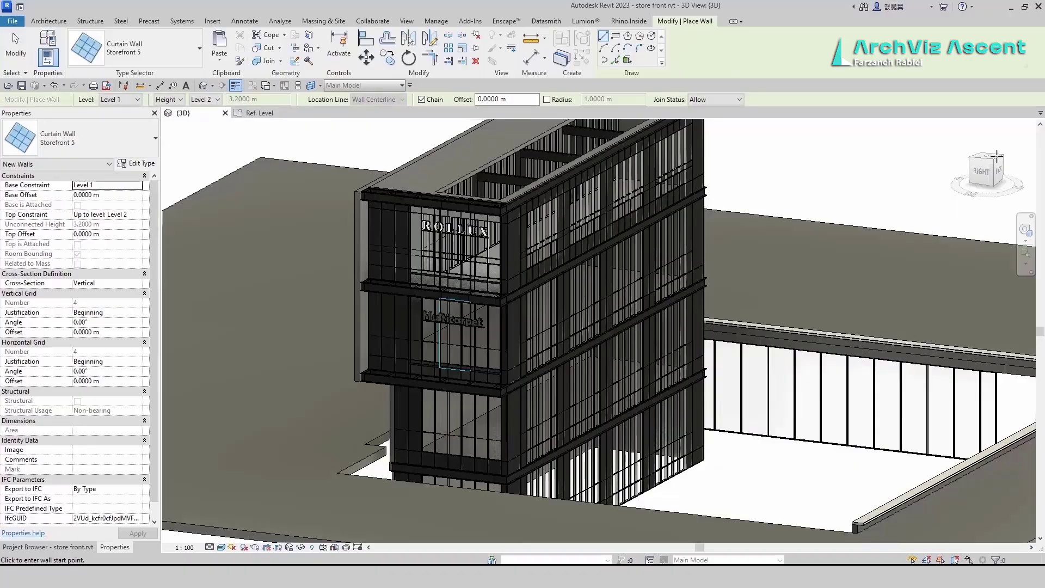
click(989, 161)
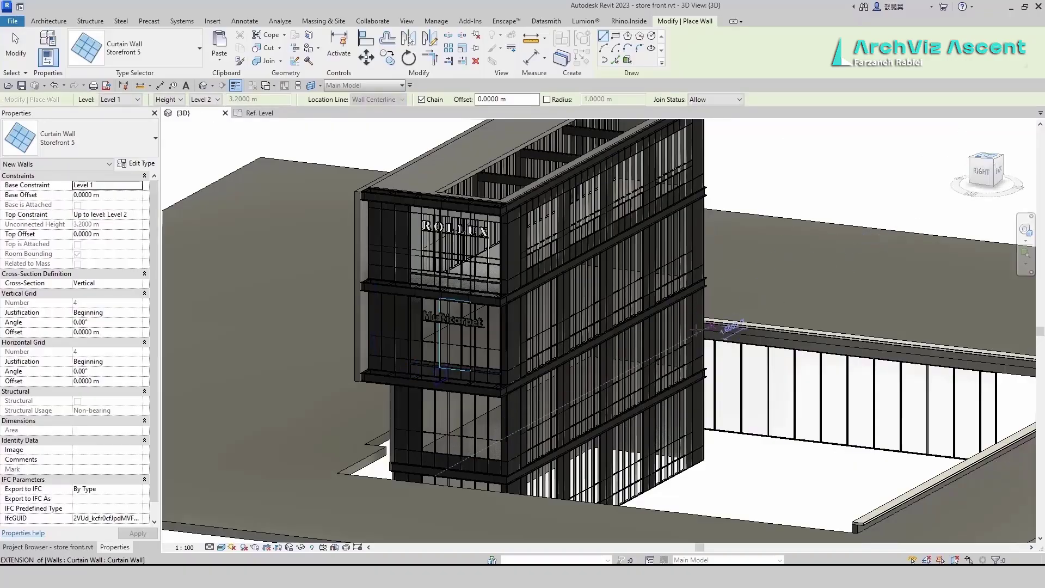
scroll(605, 344, up, 3)
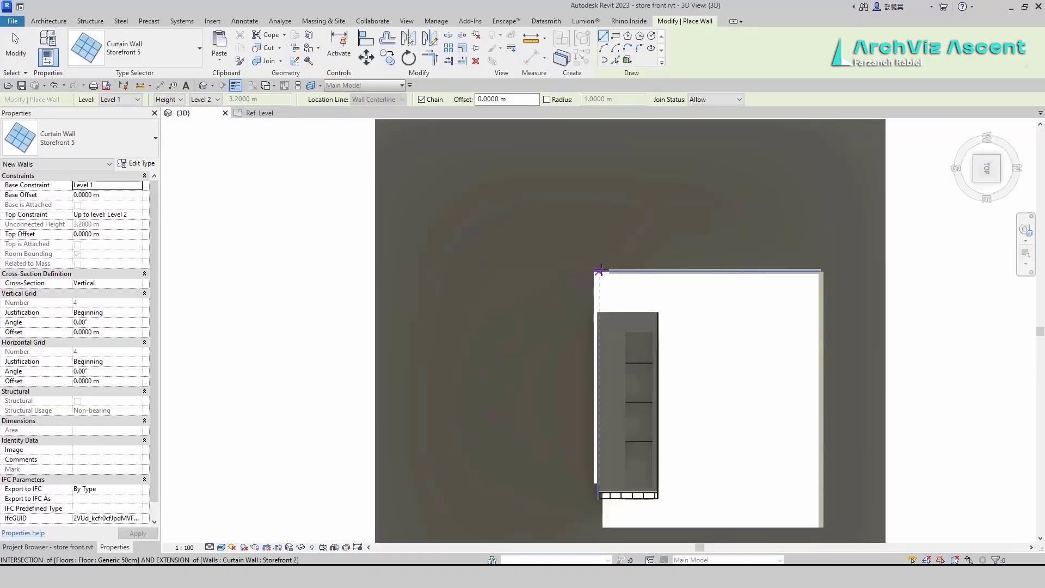
click(599, 482)
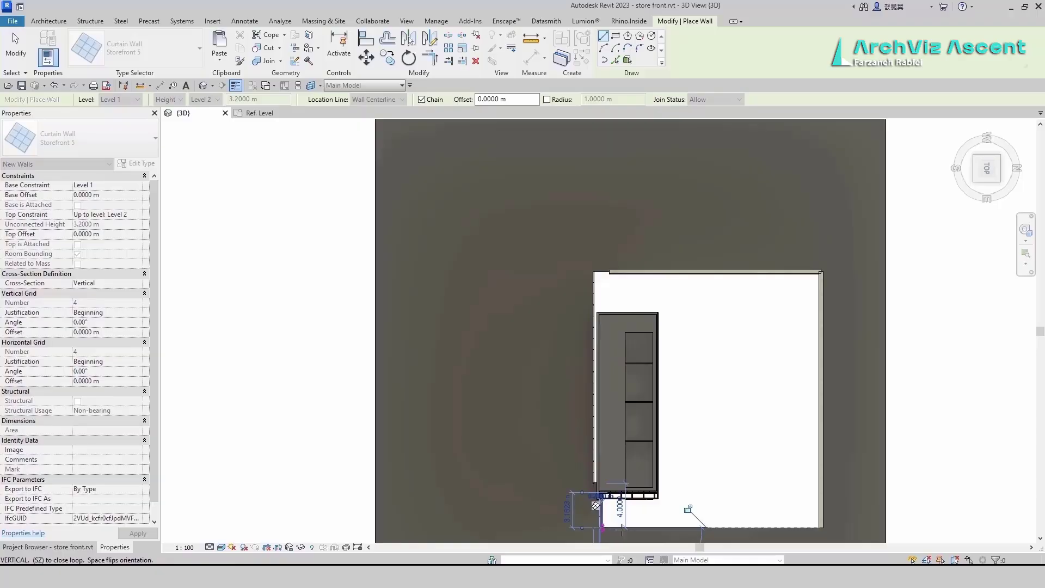
key(Escape)
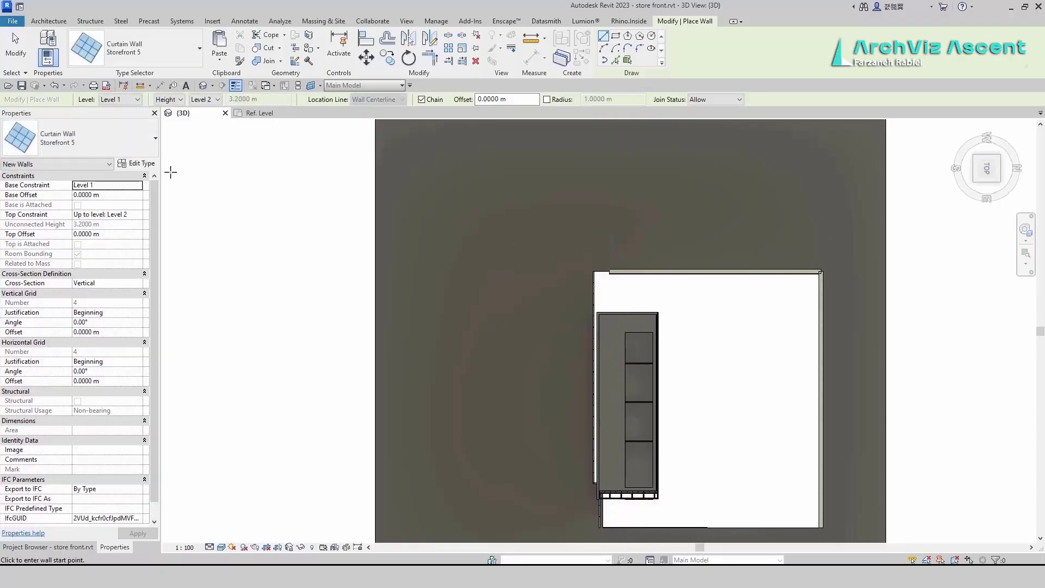
Close the Ref. Level view and constrain the three new curtain walls from Level -1 up to Level 1.
click(238, 115)
click(296, 113)
click(999, 181)
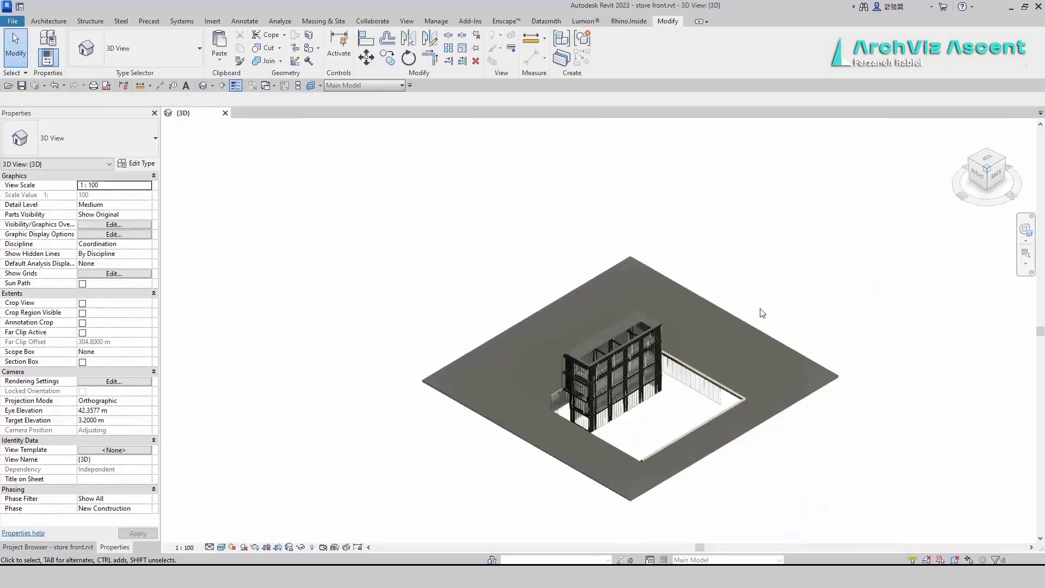
scroll(599, 416, up, 5)
click(469, 327)
key(Escape)
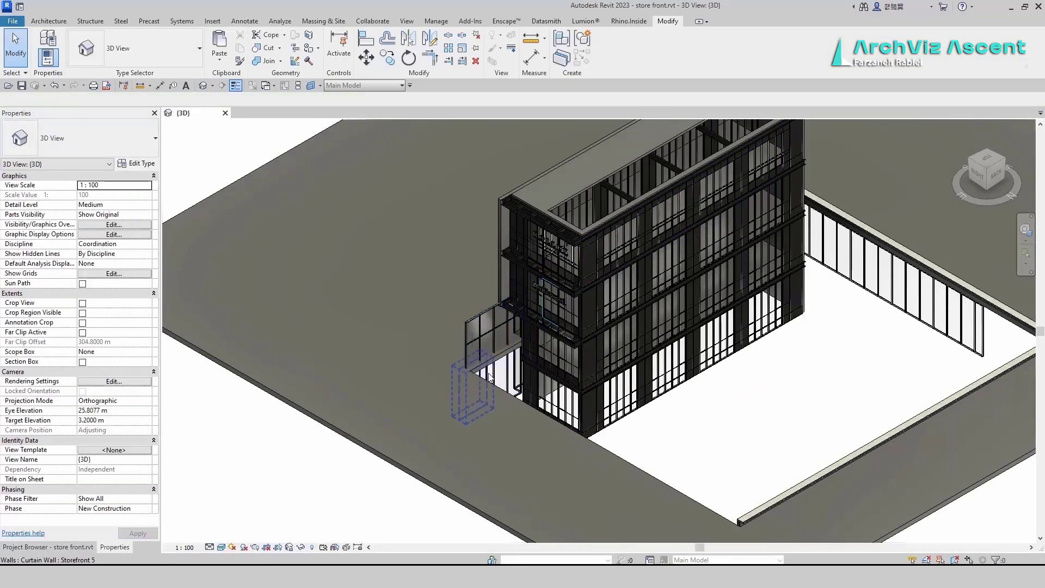
click(469, 326)
key(Tab)
click(469, 320)
click(136, 215)
click(117, 239)
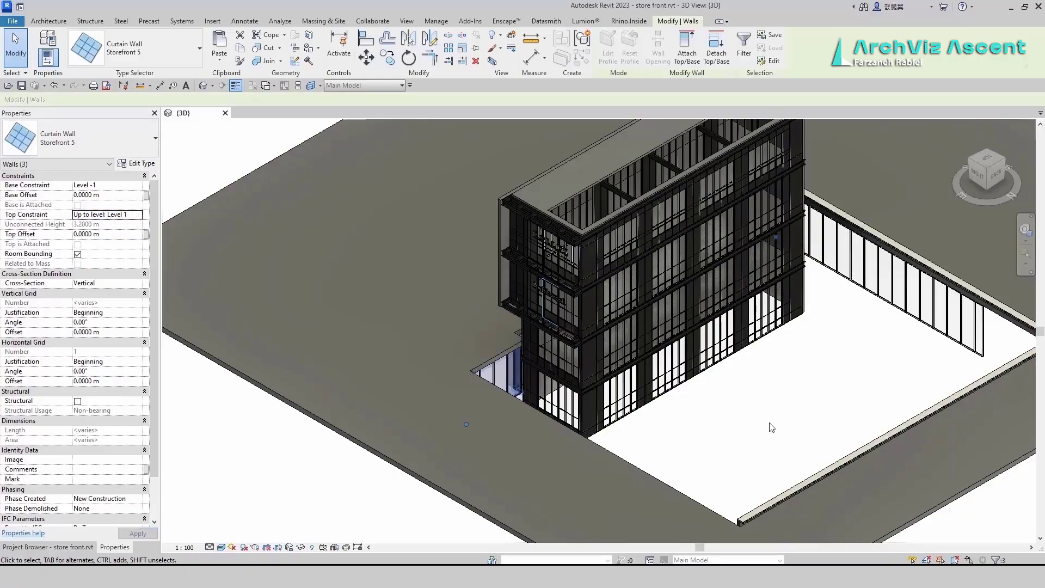
Draw Generic - 200mm 2 walls, matching the existing low wall, along the remaining bare edges of the opening.
click(769, 424)
scroll(785, 389, down, 1)
key(w)
key(a)
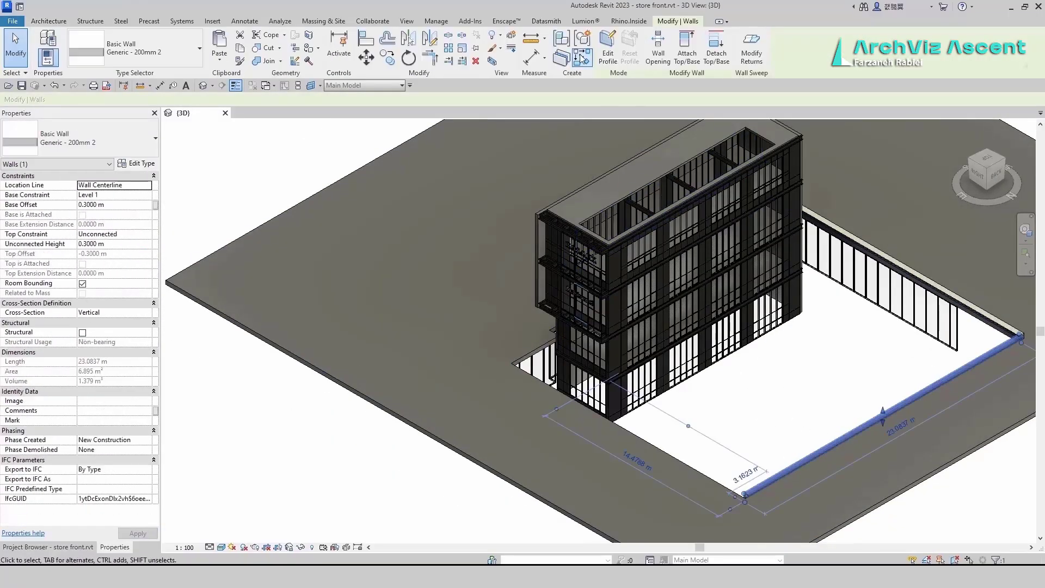
scroll(549, 333, up, 5)
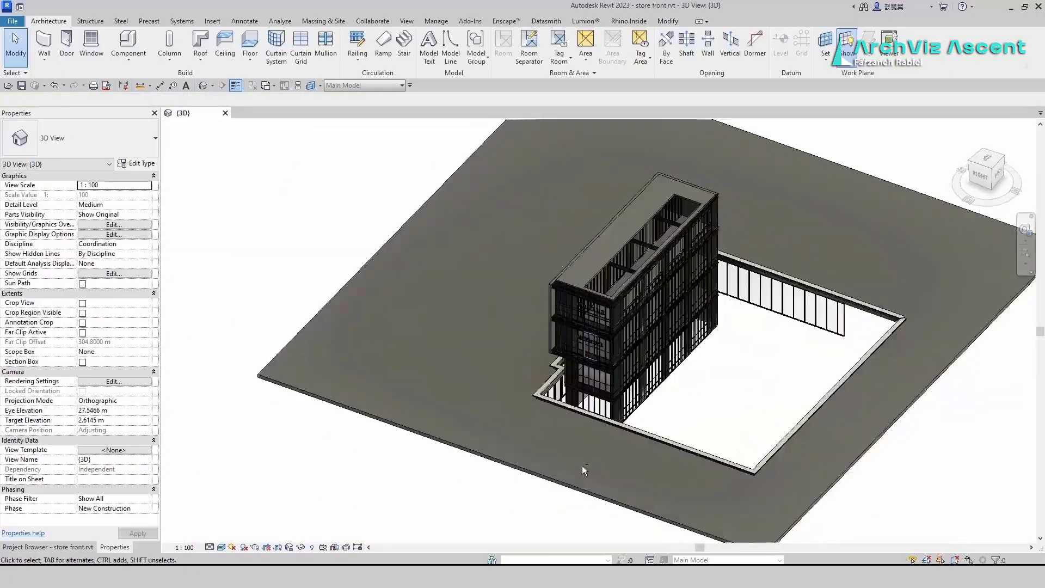
Sketch a rectangular Generic 150mm floor of about 218 m² in the Level 1 plan, inside the opening on the side away from the building.
click(251, 45)
key(Escape)
click(48, 547)
double_click(55, 152)
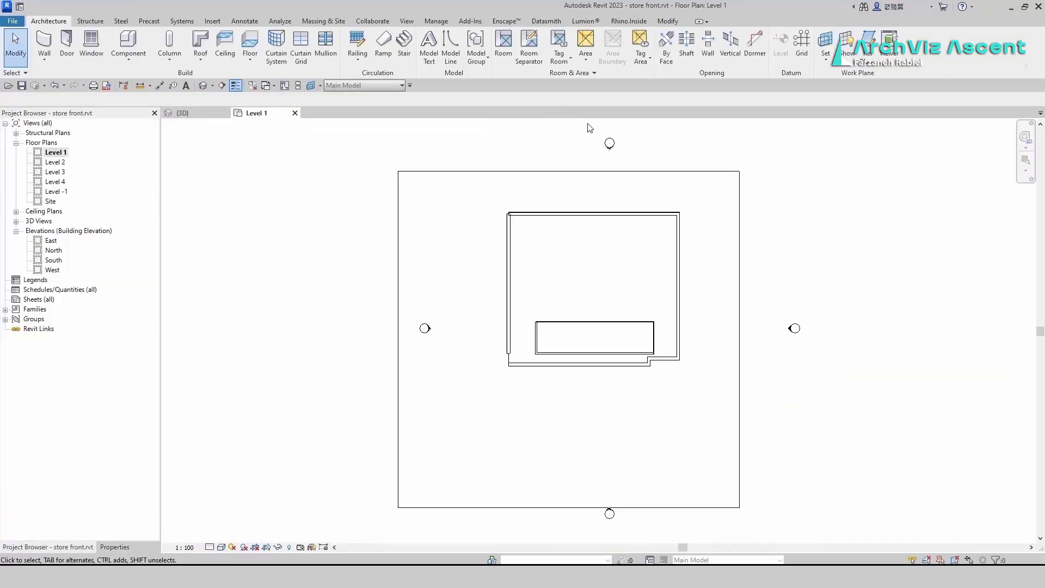
click(250, 41)
click(698, 36)
click(511, 283)
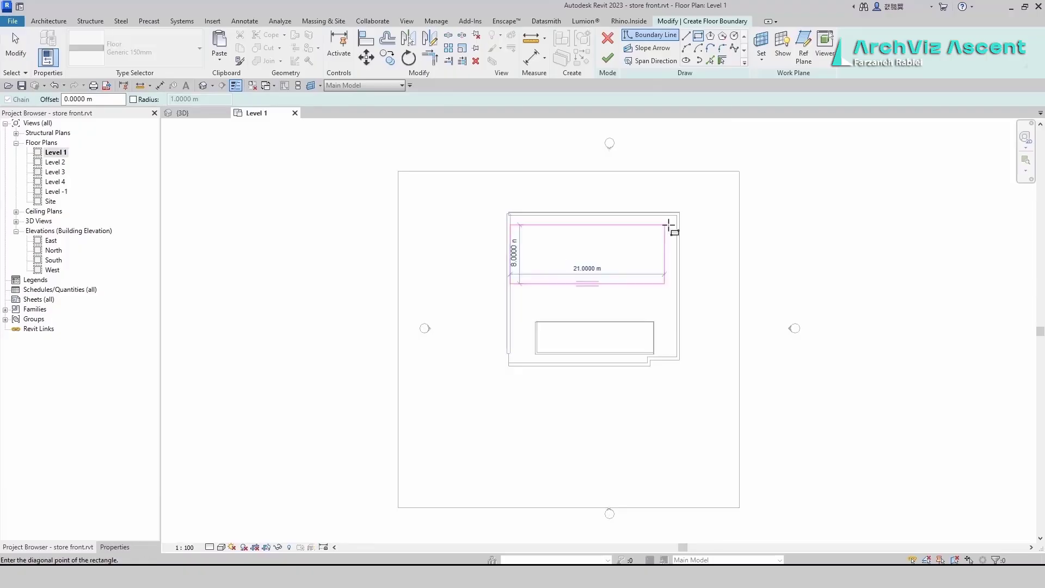
click(677, 216)
click(613, 59)
Set the new floor's height offset from Level 1 to -0.5 m in the 3D view.
click(182, 113)
shift+middle_drag(599, 381, 648, 395)
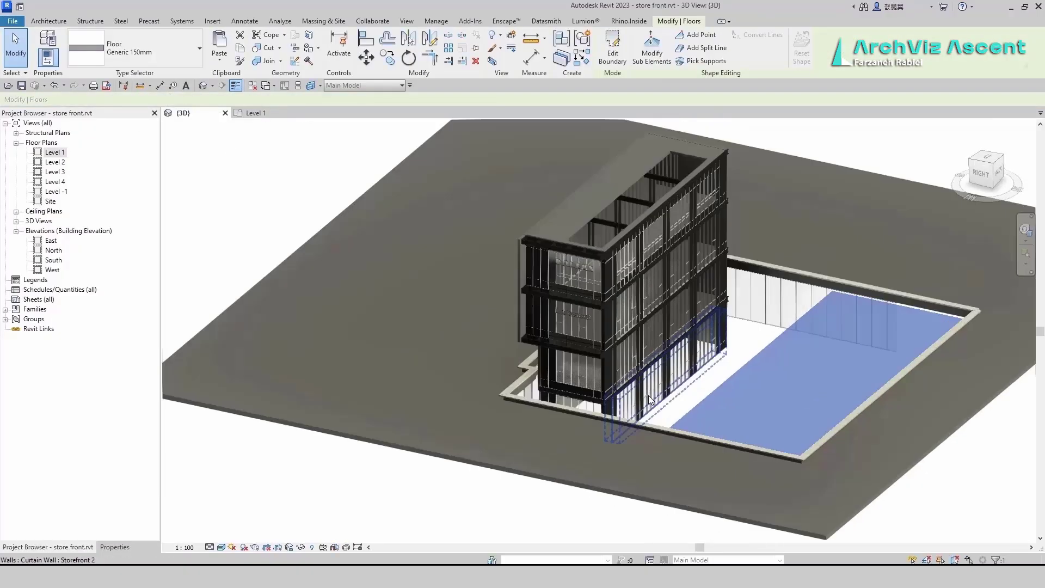
scroll(772, 473, up, 5)
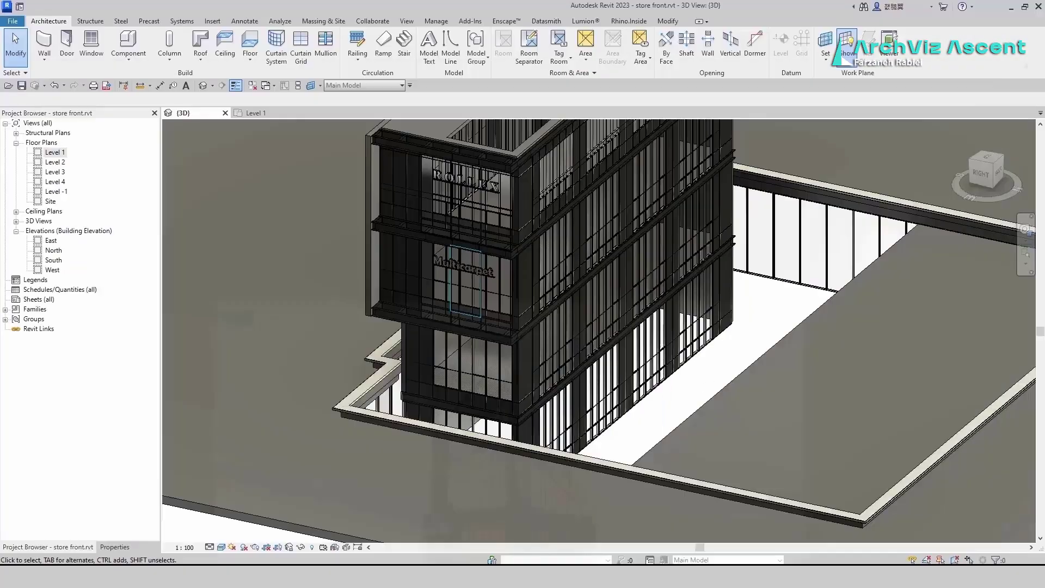
click(844, 381)
click(114, 195)
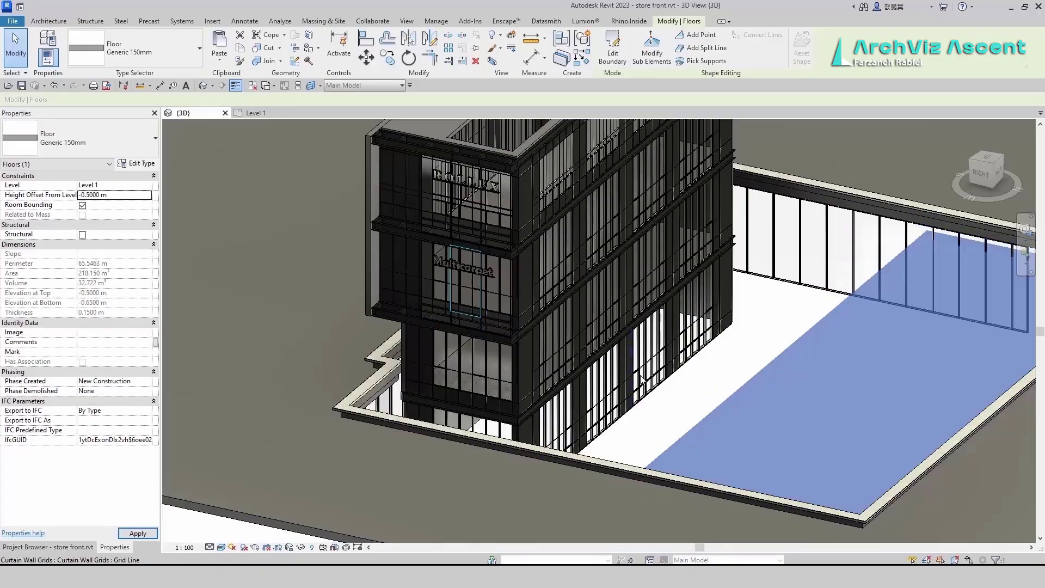
Draw a Generic - 200mm 2 wall along the lowered floor's edge that faces the building.
click(599, 456)
scroll(688, 381, down, 1)
middle_drag(688, 380, 583, 409)
click(586, 60)
click(615, 60)
click(593, 443)
key(Escape)
key(Escape)
Set the base offset of the wall along the lowered floor's edge to -0.3 m.
click(614, 410)
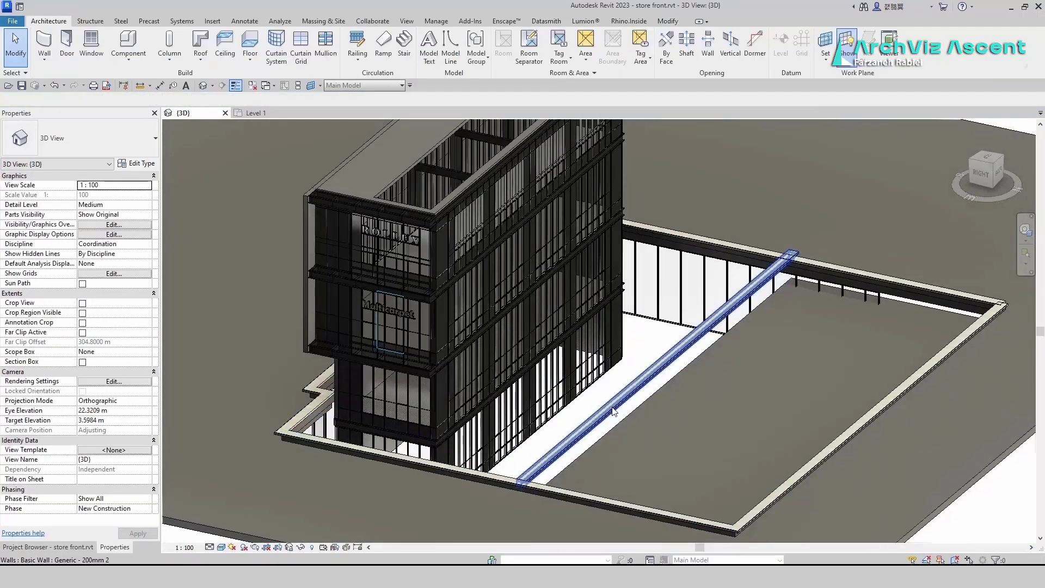
click(123, 205)
text(-.3)
key(Escape)
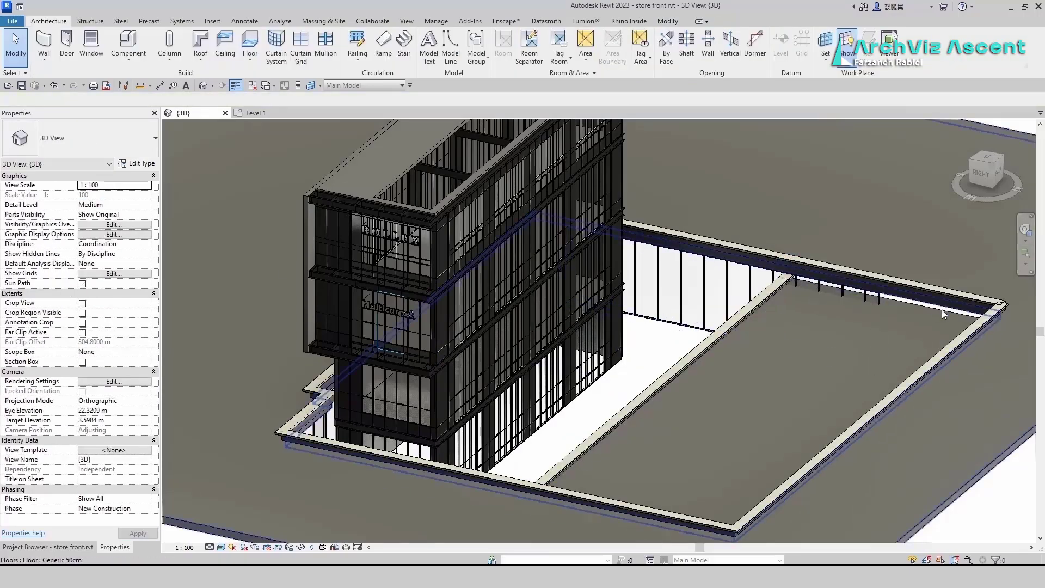
Extend the lowered floor's boundary to the back edge of the opening, closing the gap beside the perimeter wall.
click(941, 310)
scroll(893, 299, up, 3)
double_click(903, 303)
drag(907, 278, 933, 254)
click(607, 58)
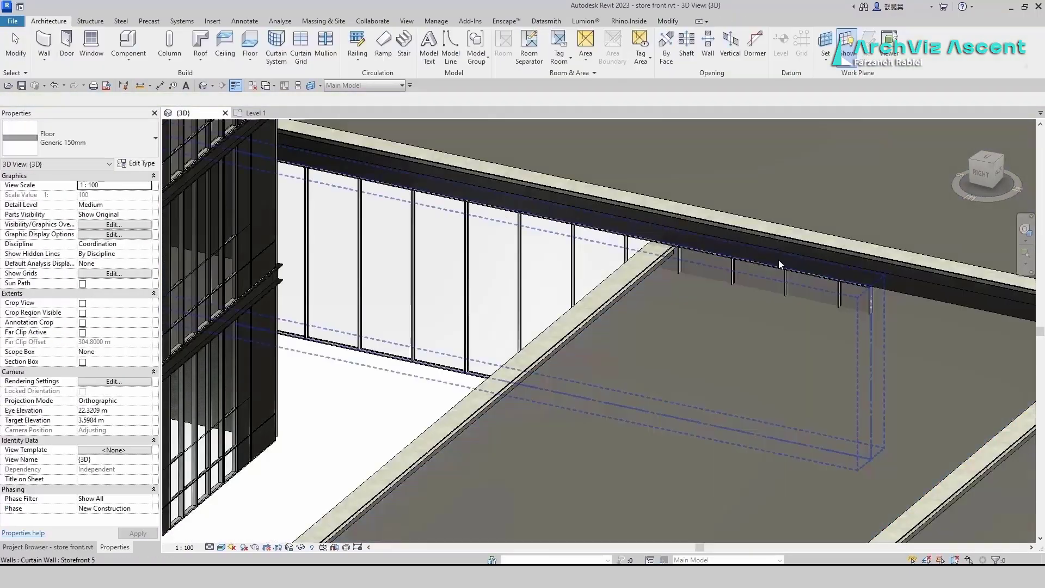
Shorten the rear Storefront 5 curtain wall to about 9 m so it ends near the dividing wall.
click(779, 260)
drag(871, 450, 608, 398)
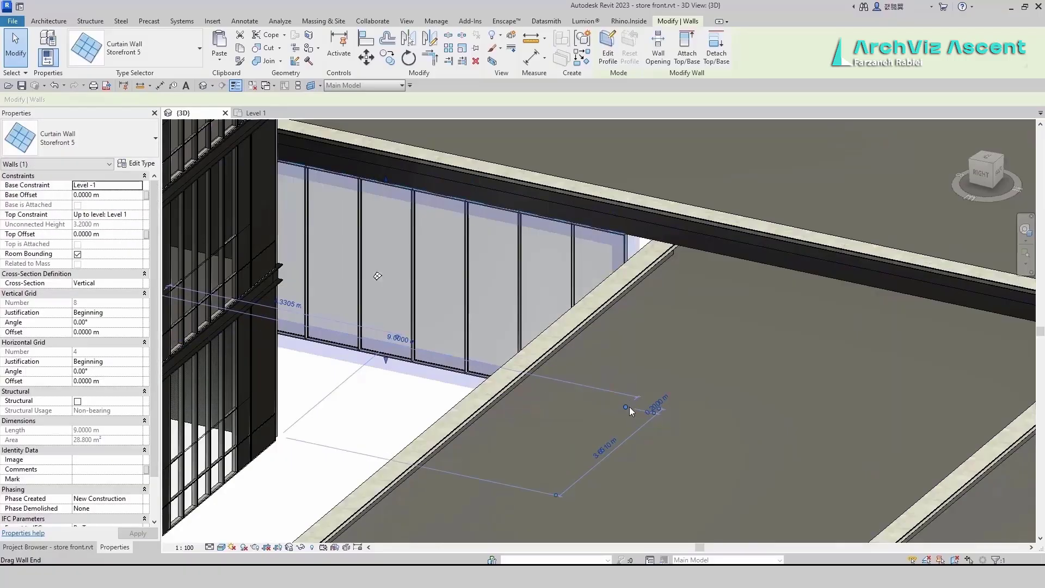
key(Escape)
click(670, 259)
key(Escape)
scroll(662, 423, down, 5)
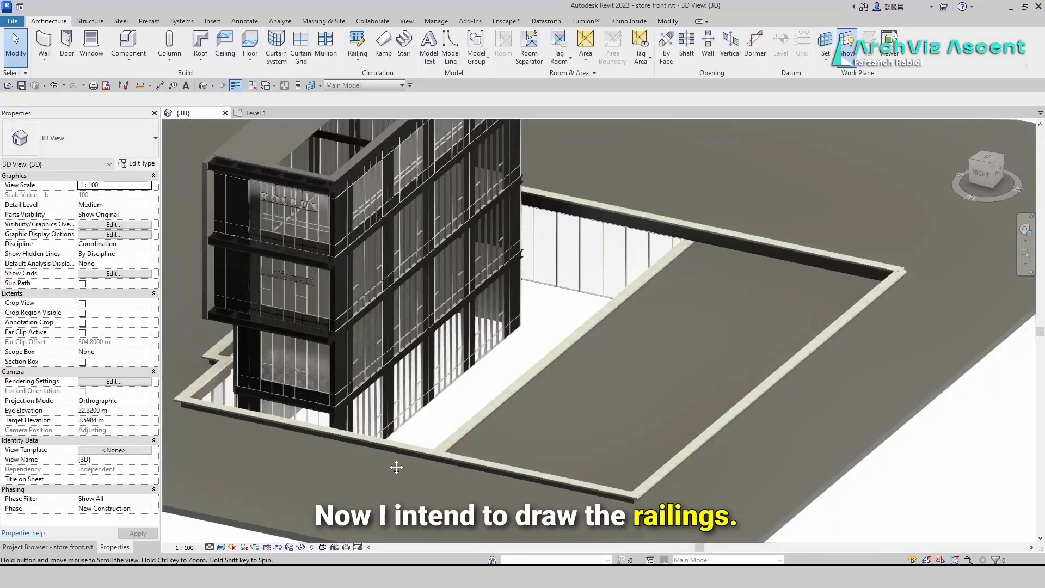
Try to start a railing sketch in the 3D view on the current work plane.
scroll(458, 475, up, 3)
shift+middle_drag(459, 483, 427, 515)
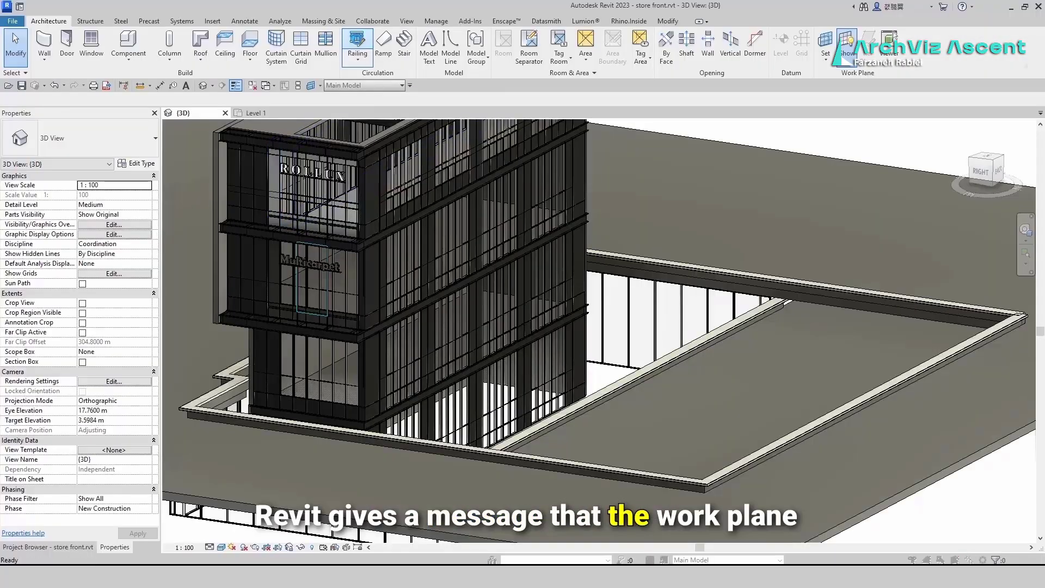
key(l)
key(i)
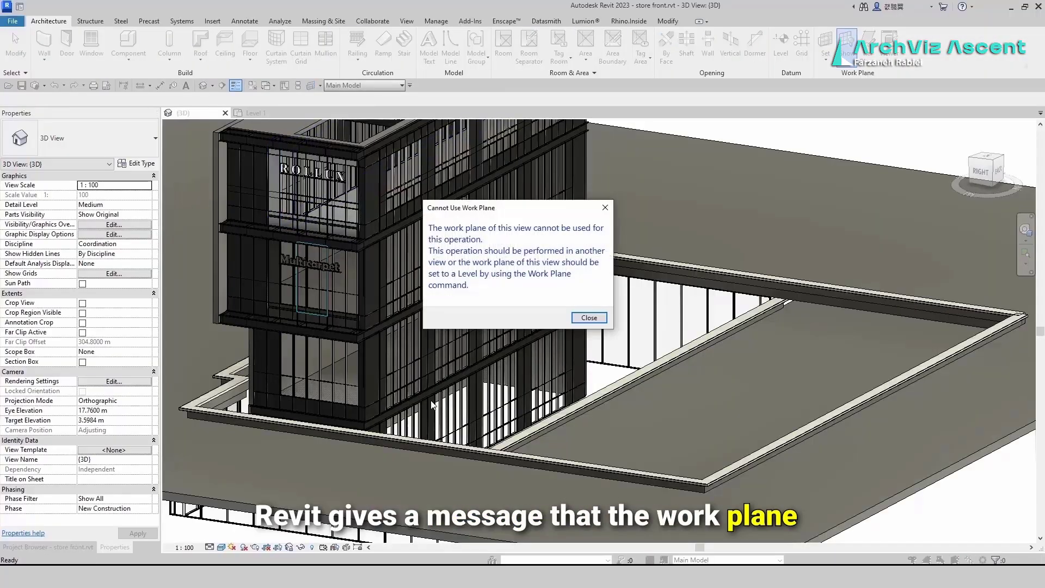
click(579, 320)
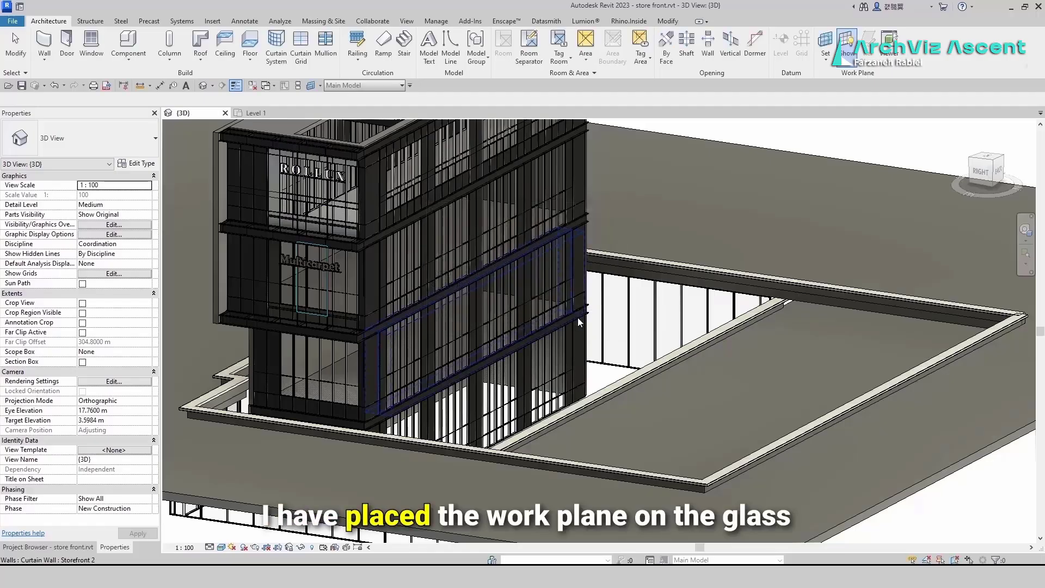
Set the 3D view's work plane to Level : Level 1.
click(823, 41)
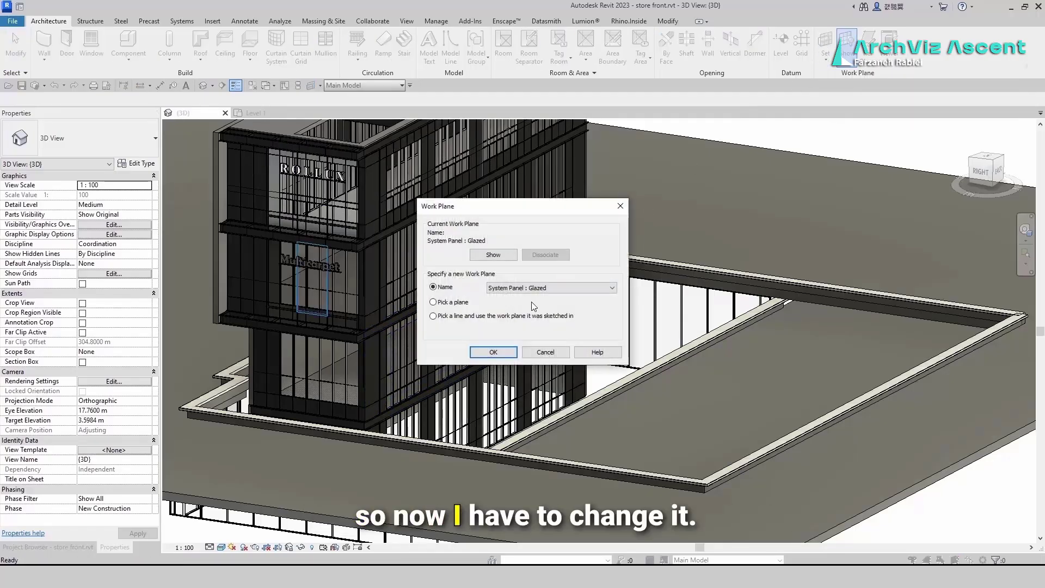
click(540, 288)
click(522, 308)
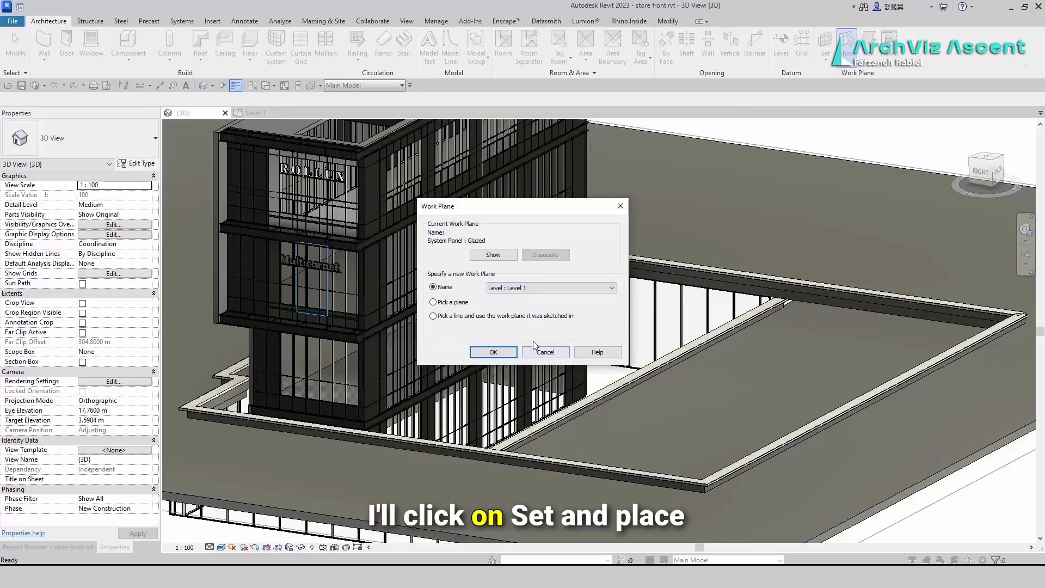
click(494, 353)
scroll(235, 418, up, 5)
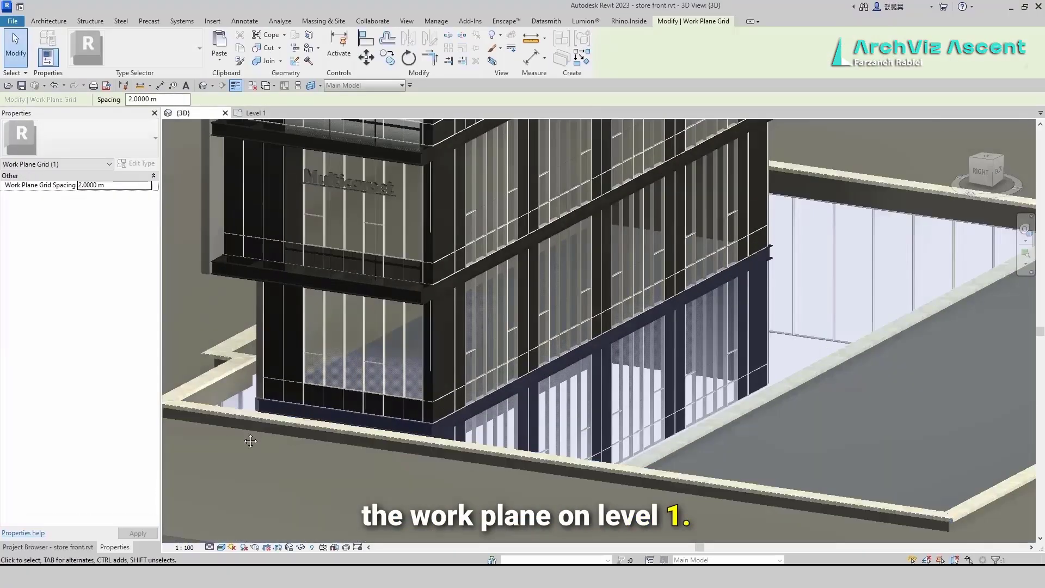
middle_drag(272, 468, 299, 494)
scroll(299, 495, down, 1)
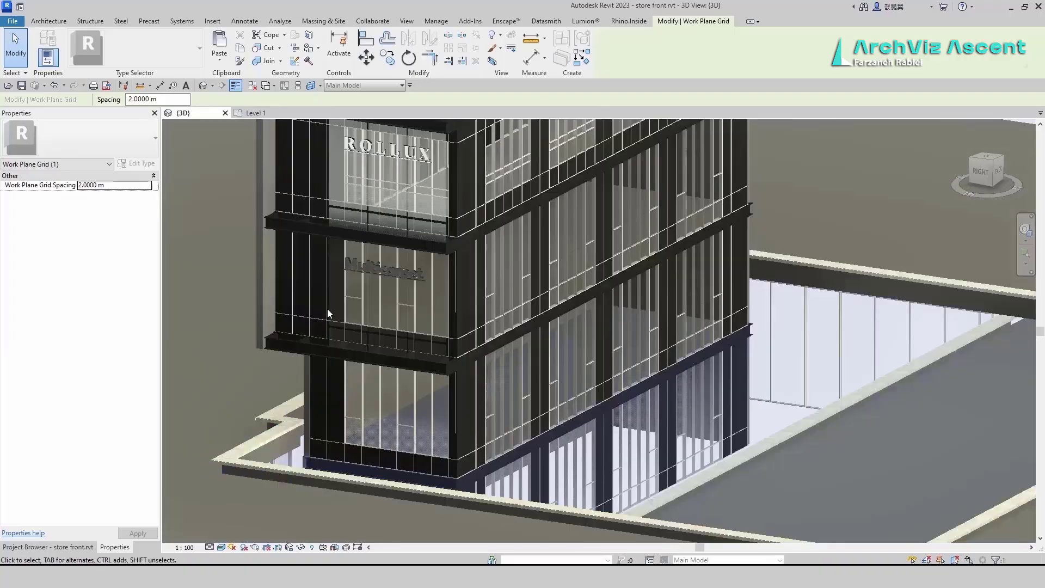
Sketch the path of an 1100mm railing on Level 1 by picking the perimeter walls around the sunken area.
click(48, 21)
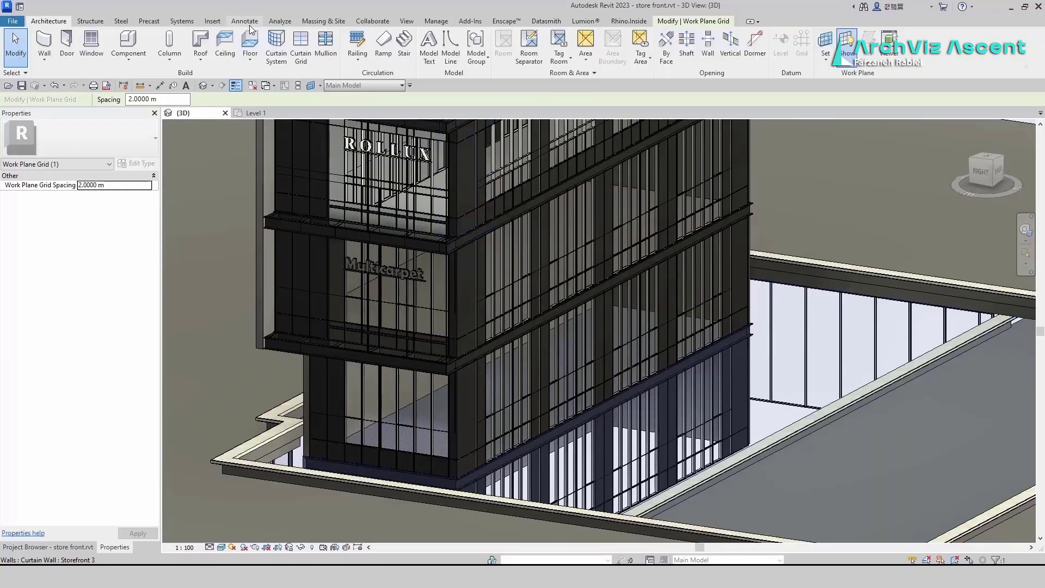
click(87, 547)
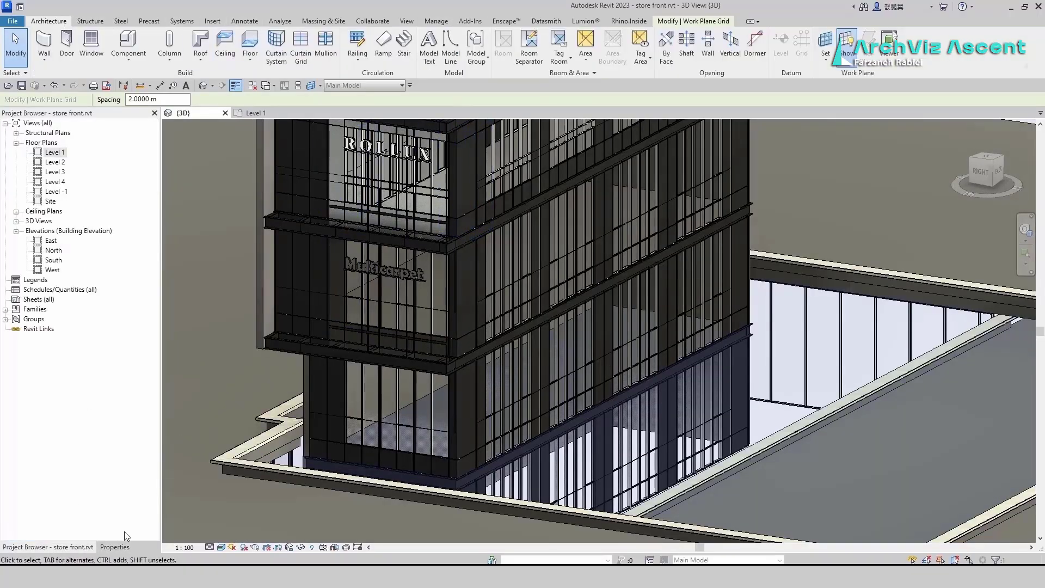
click(110, 547)
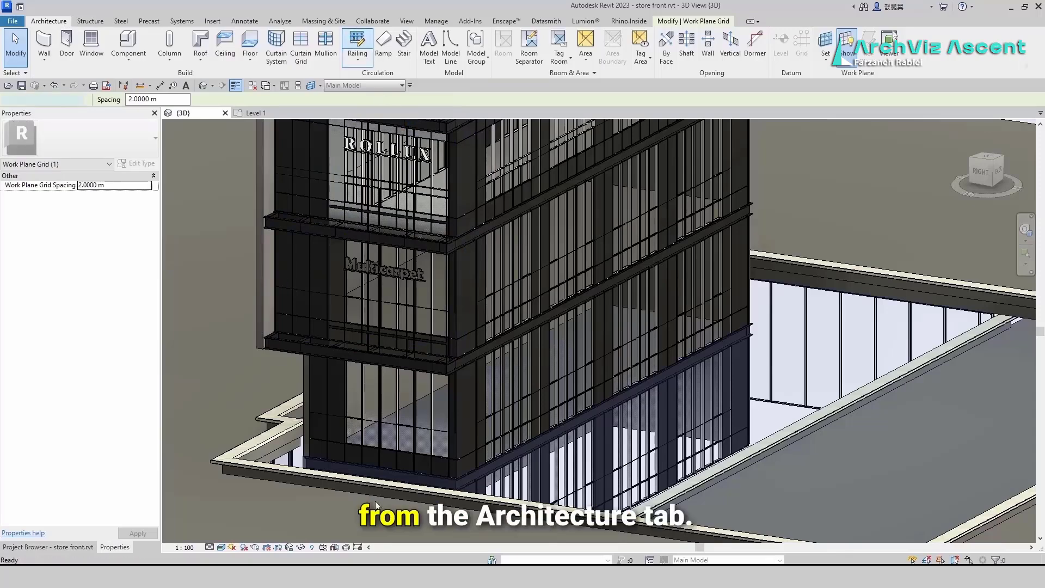
click(357, 44)
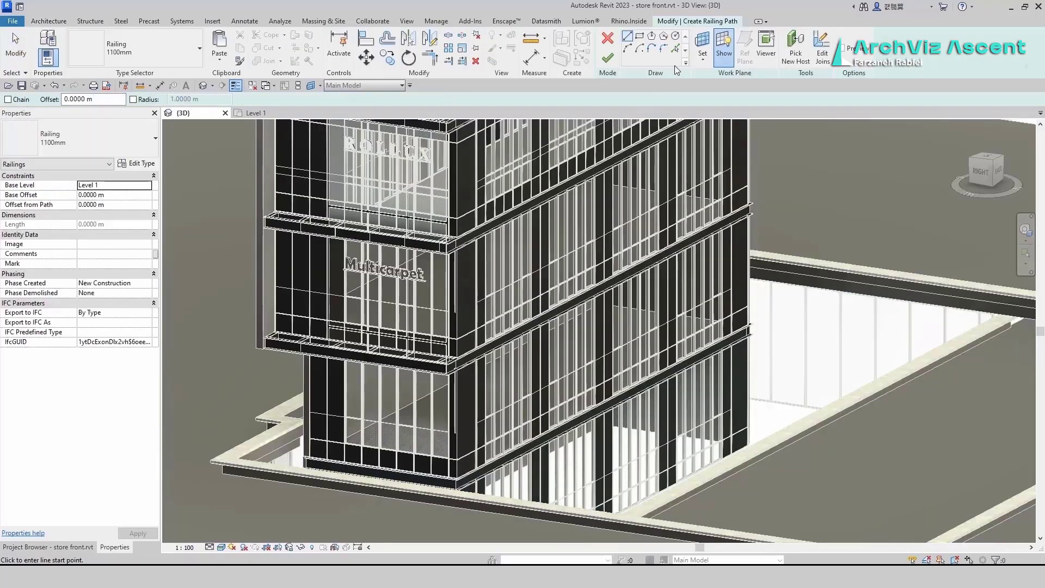
click(146, 150)
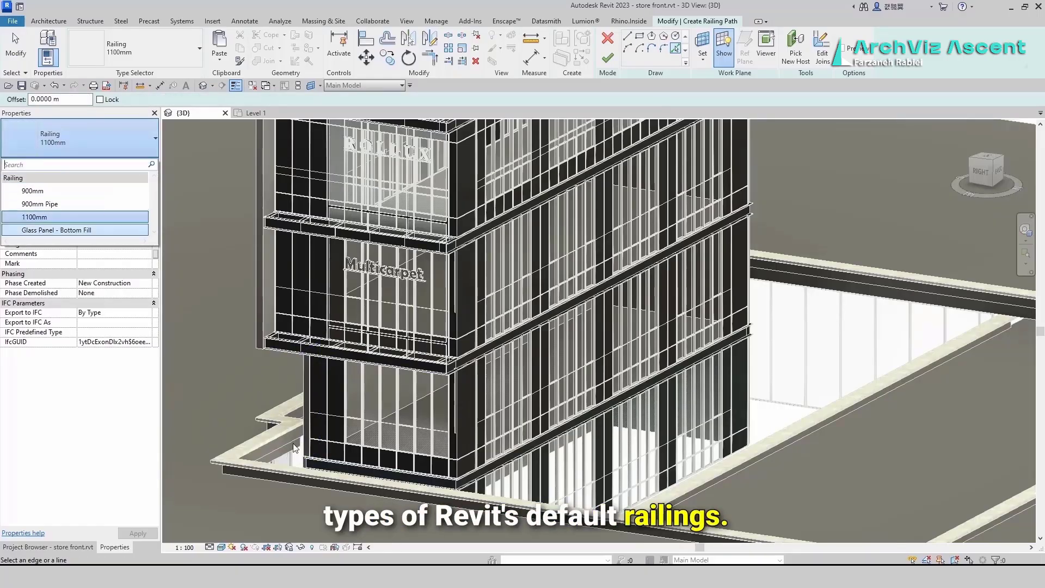
click(329, 478)
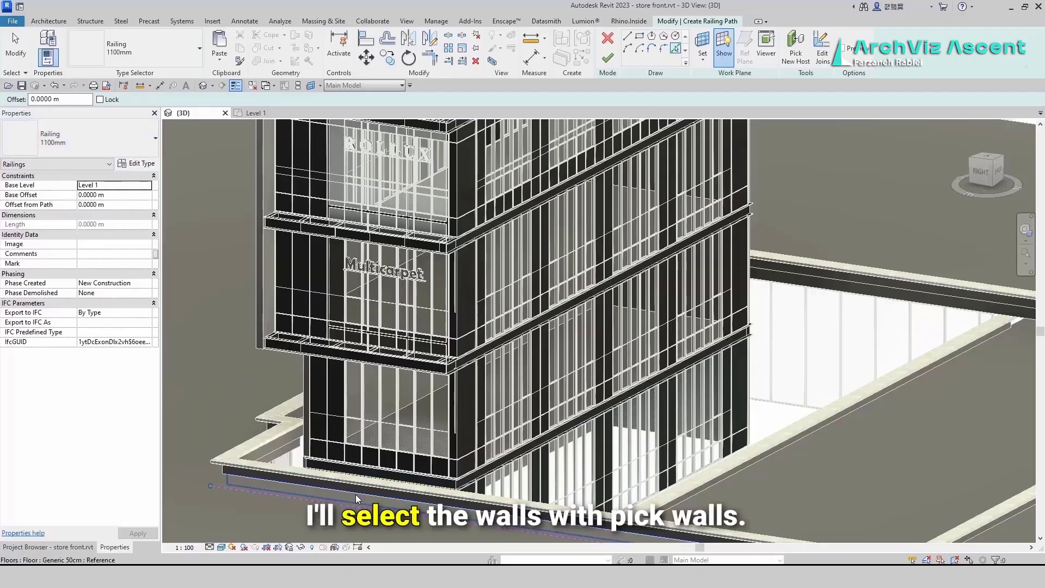
click(239, 444)
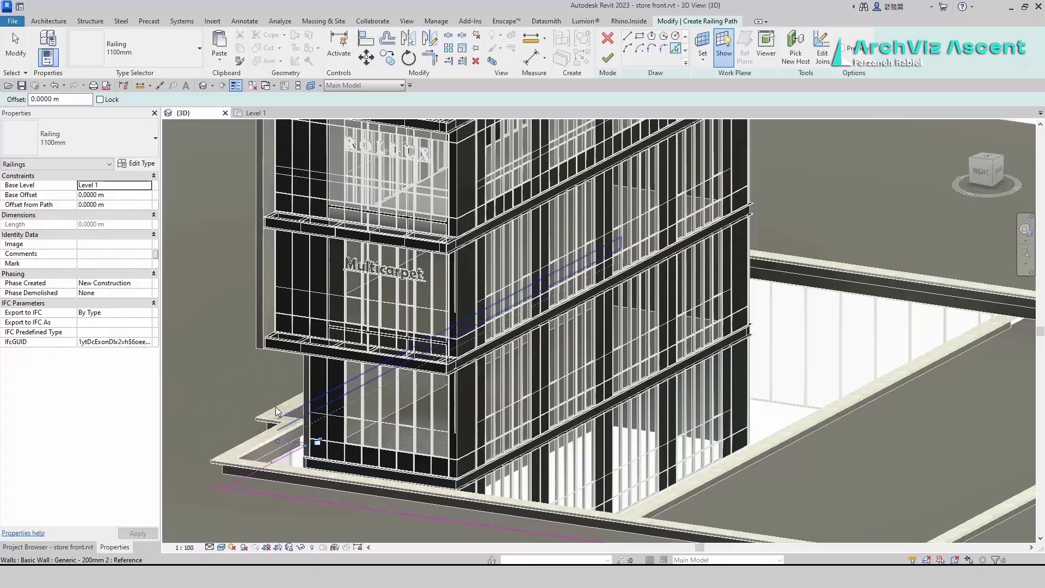
click(260, 464)
key(Escape)
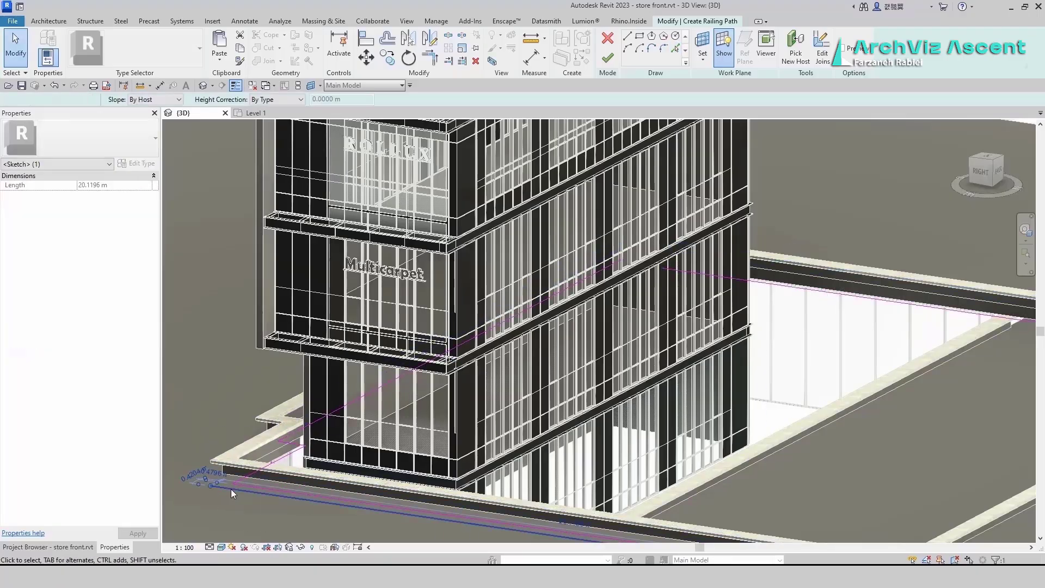
Trim the disconnected railing path lines into a corner behind the building and finish the railing sketch.
click(608, 60)
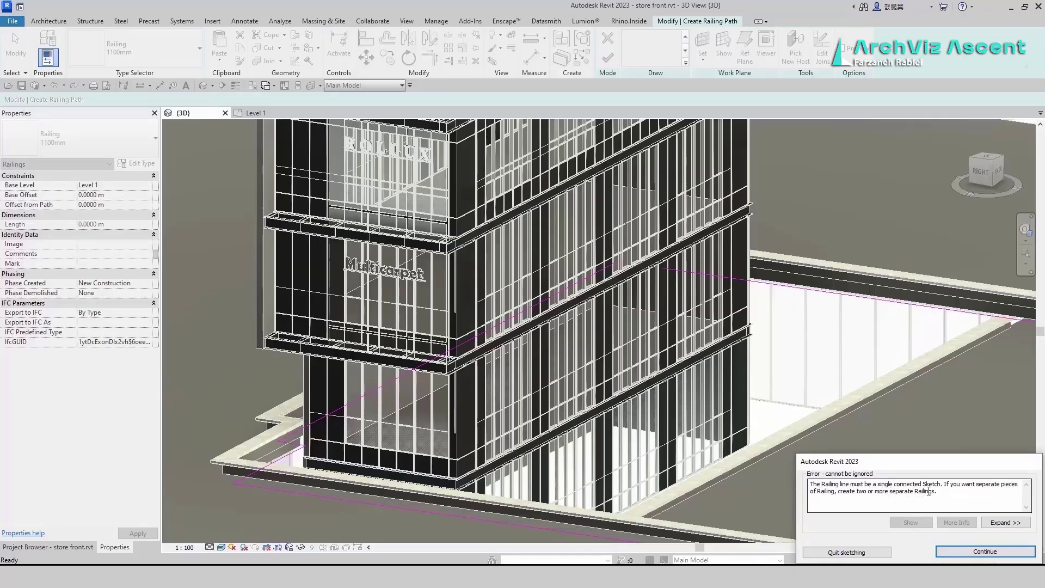
click(940, 555)
scroll(517, 390, down, 3)
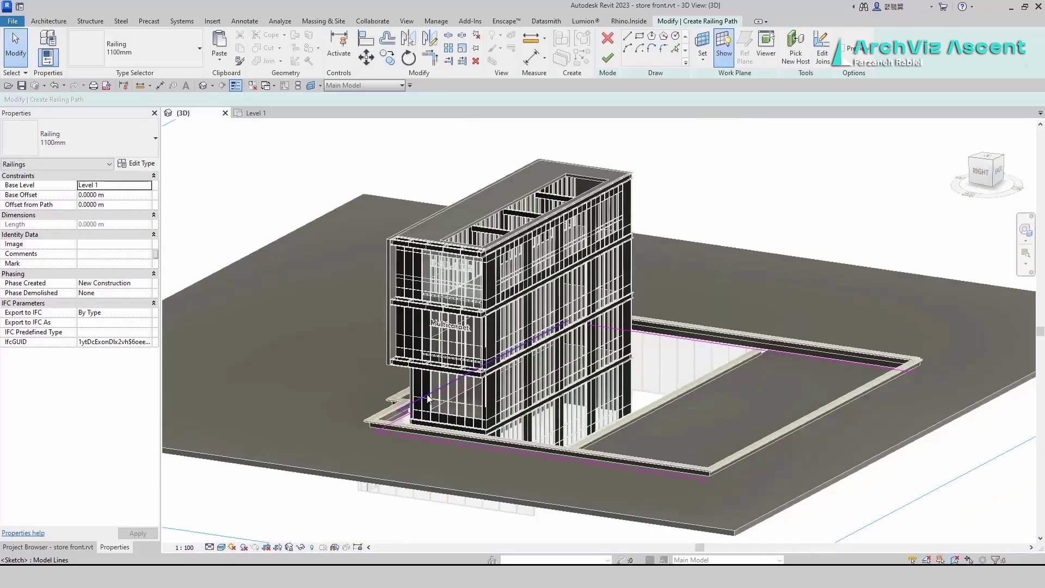
shift+middle_drag(425, 376, 554, 488)
scroll(354, 423, up, 4)
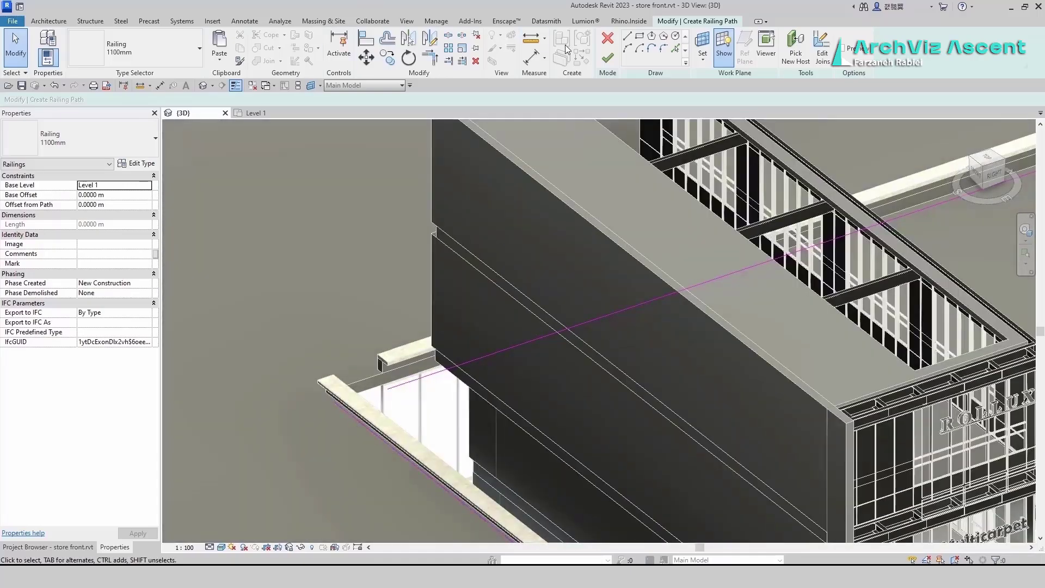
click(429, 56)
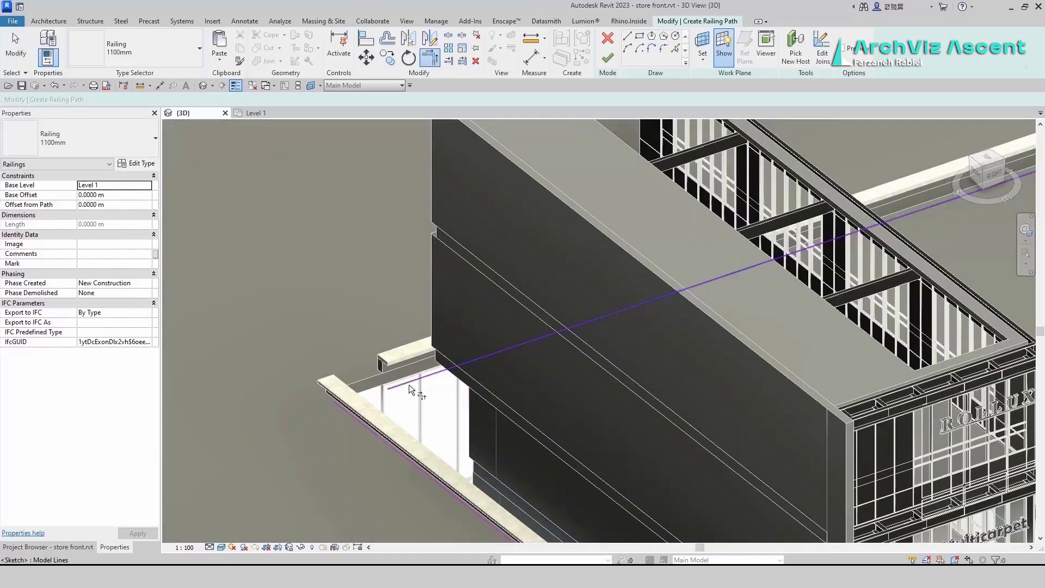
click(351, 402)
scroll(351, 402, down, 5)
shift+middle_drag(650, 485, 465, 415)
scroll(466, 412, up, 2)
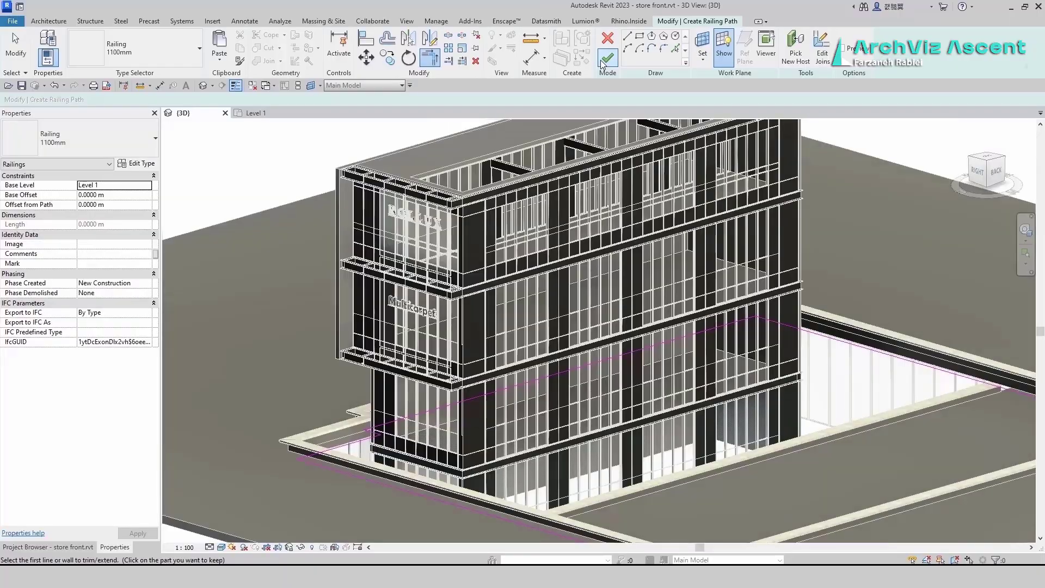
click(603, 64)
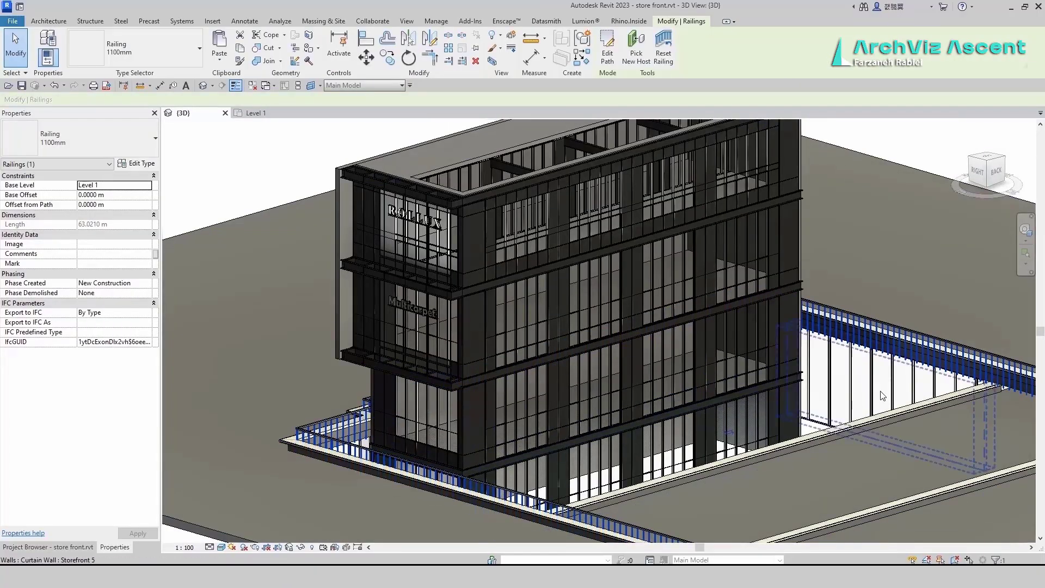
Edit the railing path, offset the whole chain by 0.05 m without copying, finish it and save the project.
scroll(377, 483, up, 4)
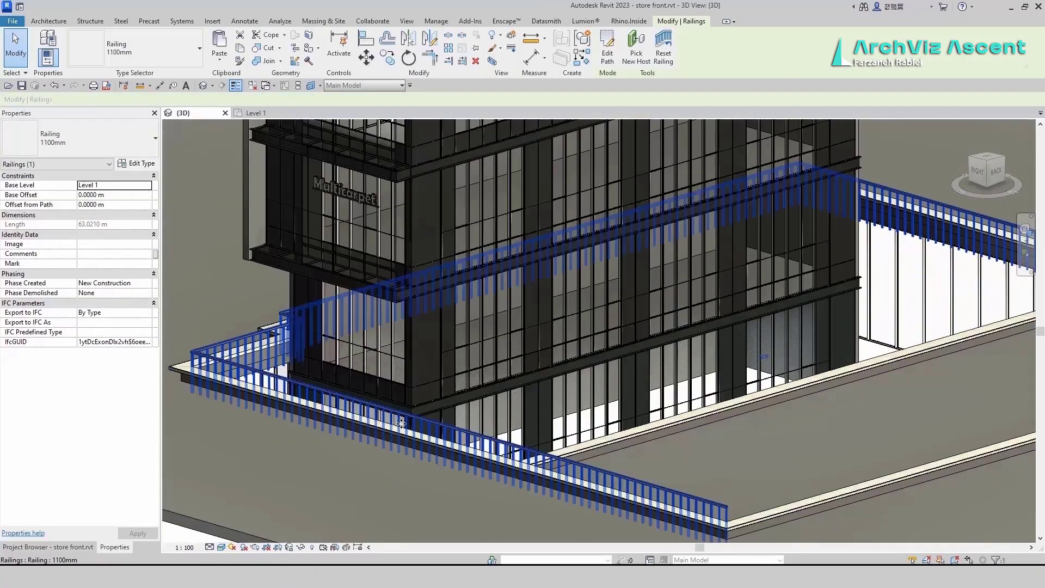
double_click(427, 422)
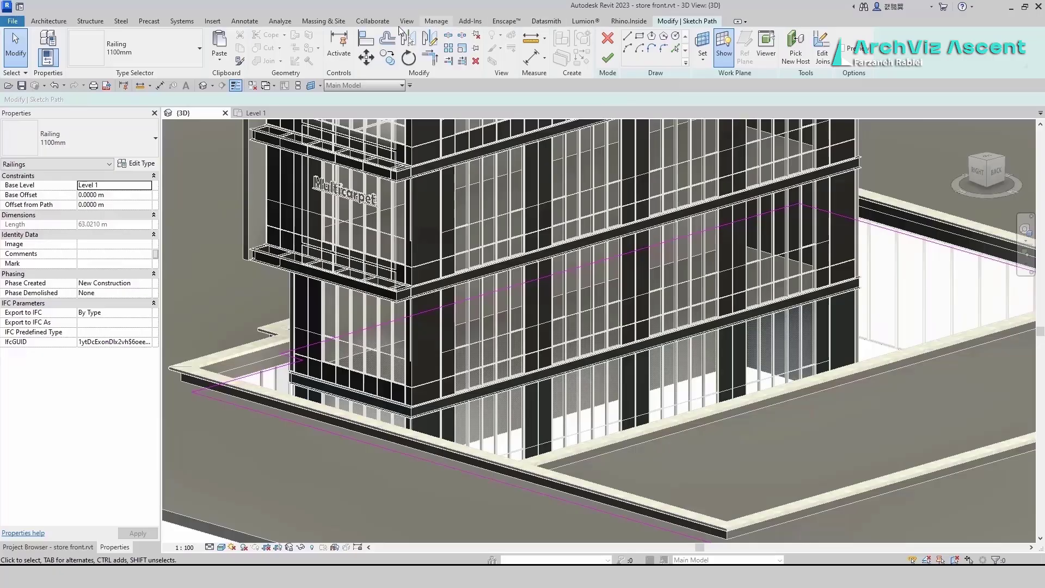
key(o)
key(f)
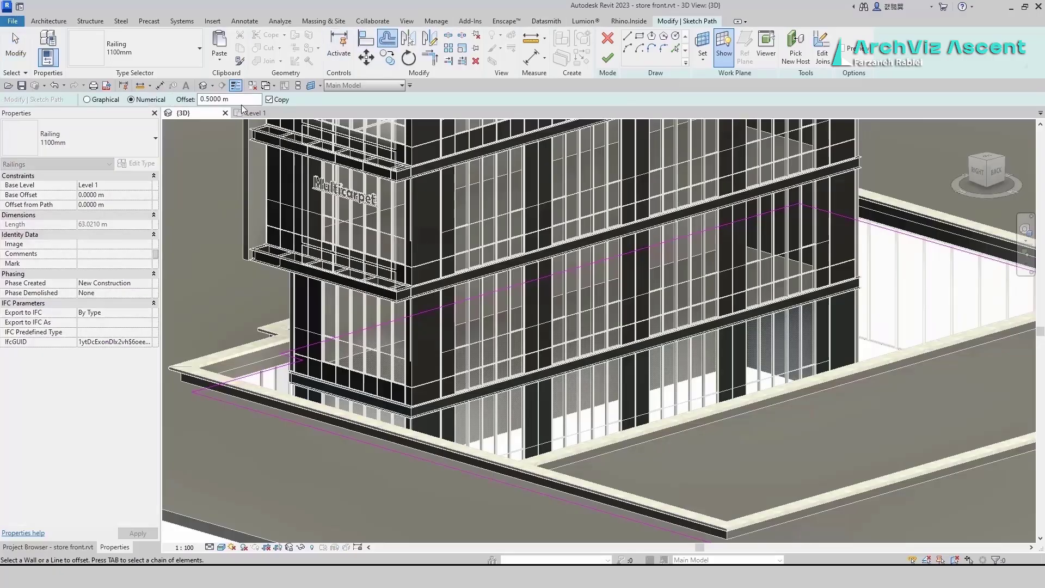
drag(228, 98, 199, 99)
key(BackSpace)
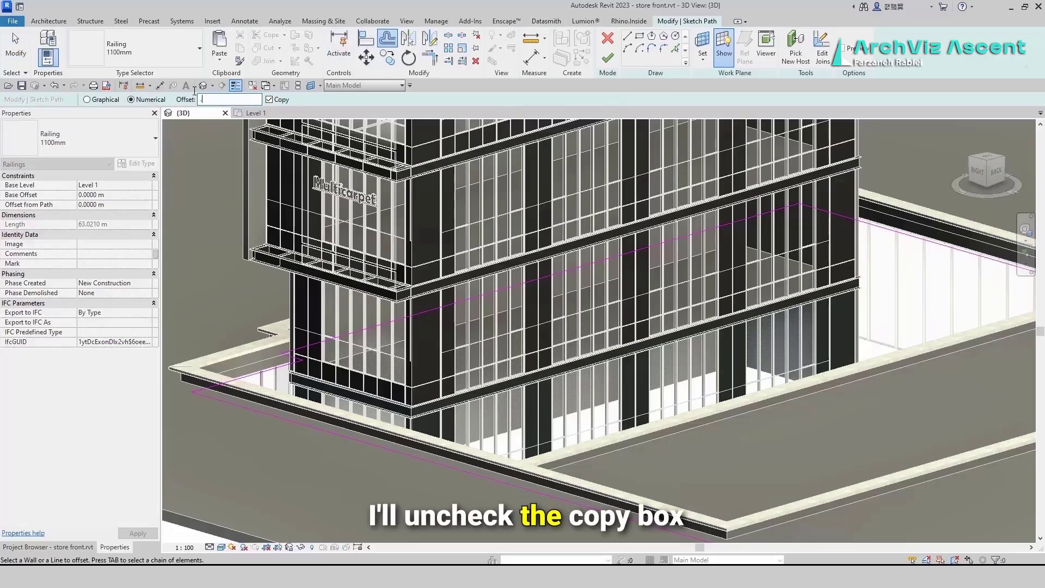
text(.05)
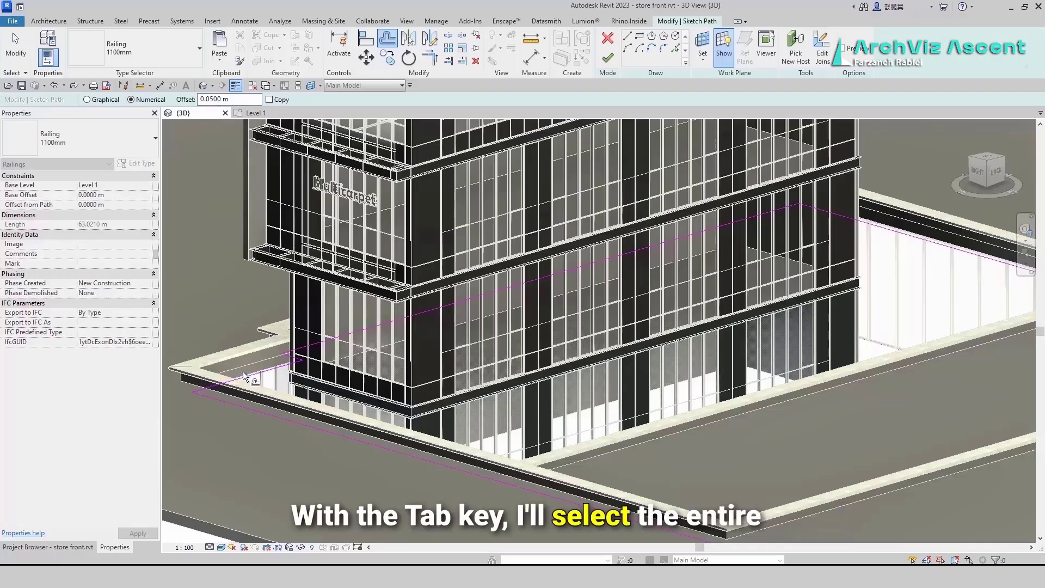
key(Tab)
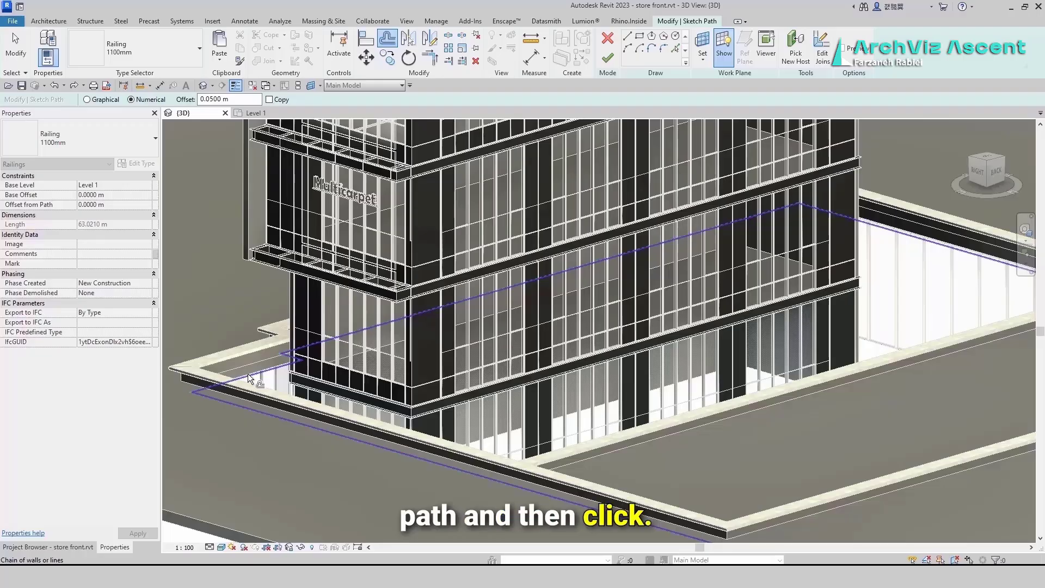
click(248, 373)
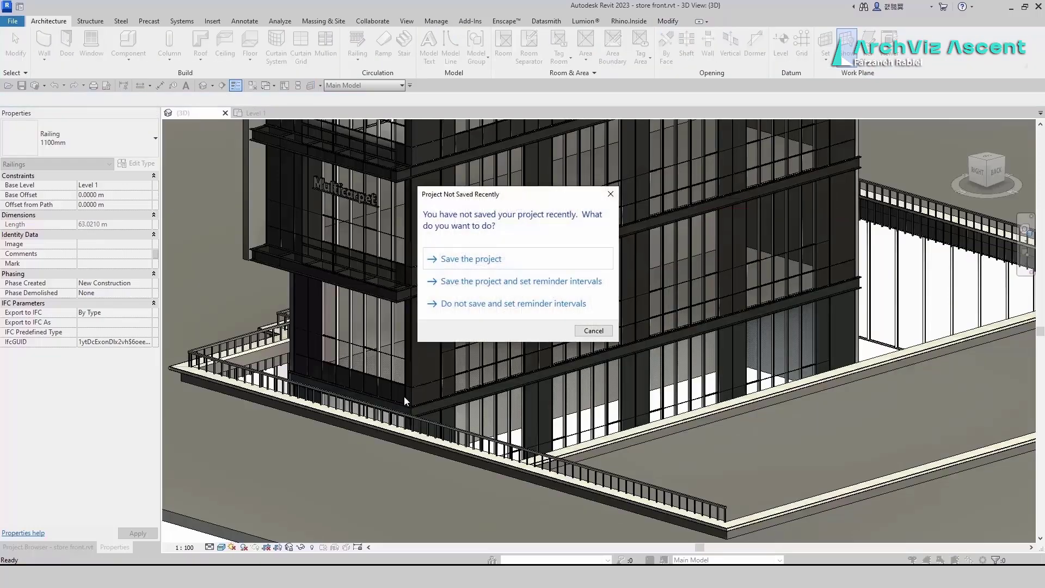
click(489, 269)
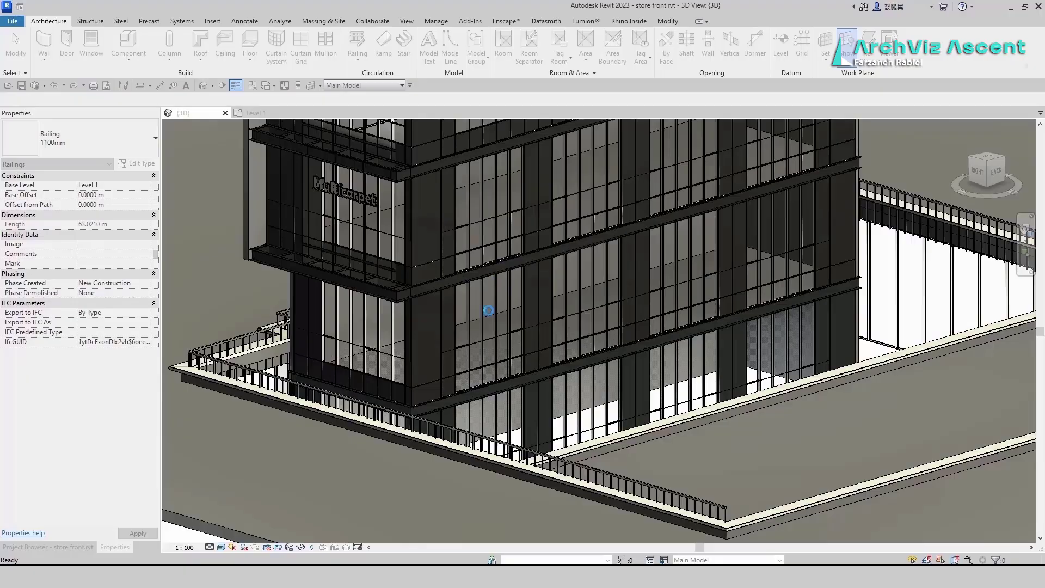
Assign the low perimeter wall as the railing's new host so that the railing follows the wall's surface.
click(935, 212)
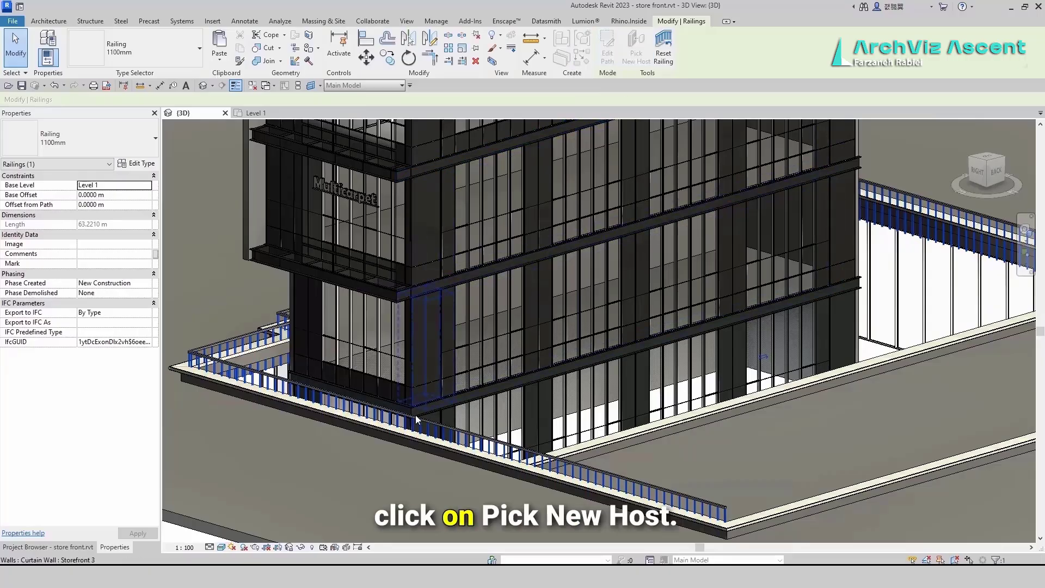
click(414, 436)
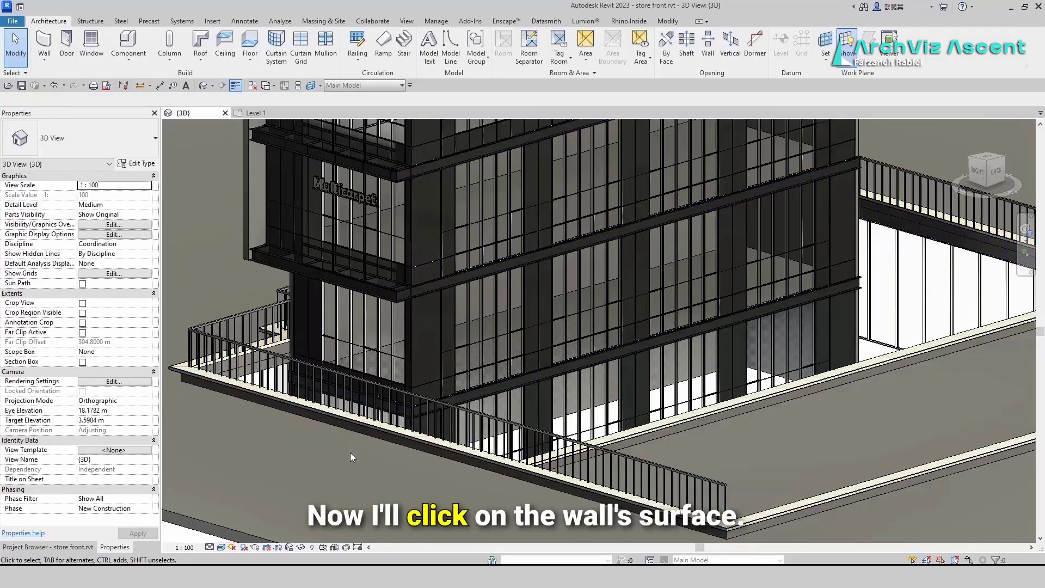
click(325, 407)
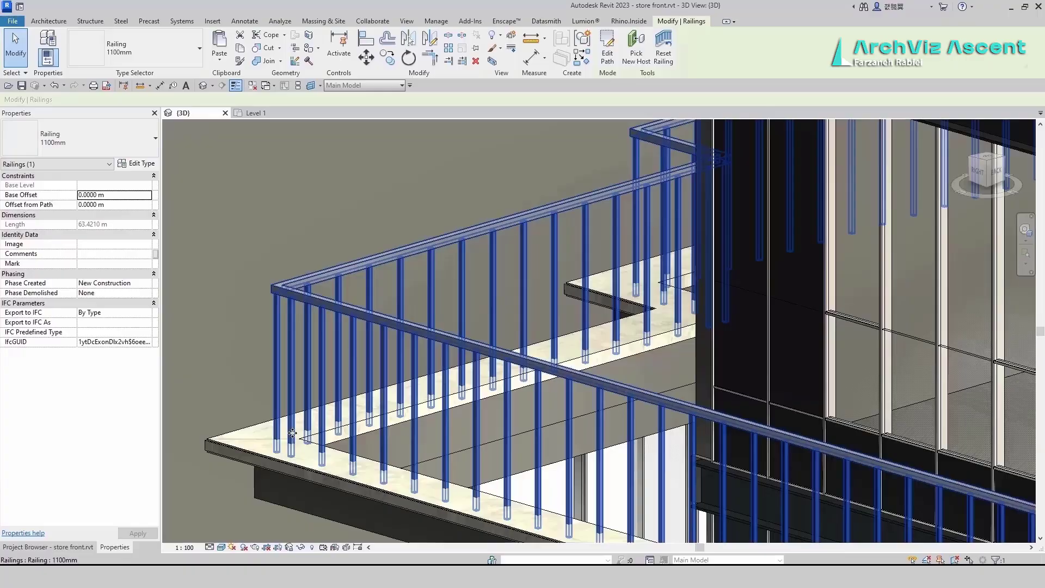
Set the perimeter railing's base offset to 0.1 m to match the height of the wall's edge.
key(Escape)
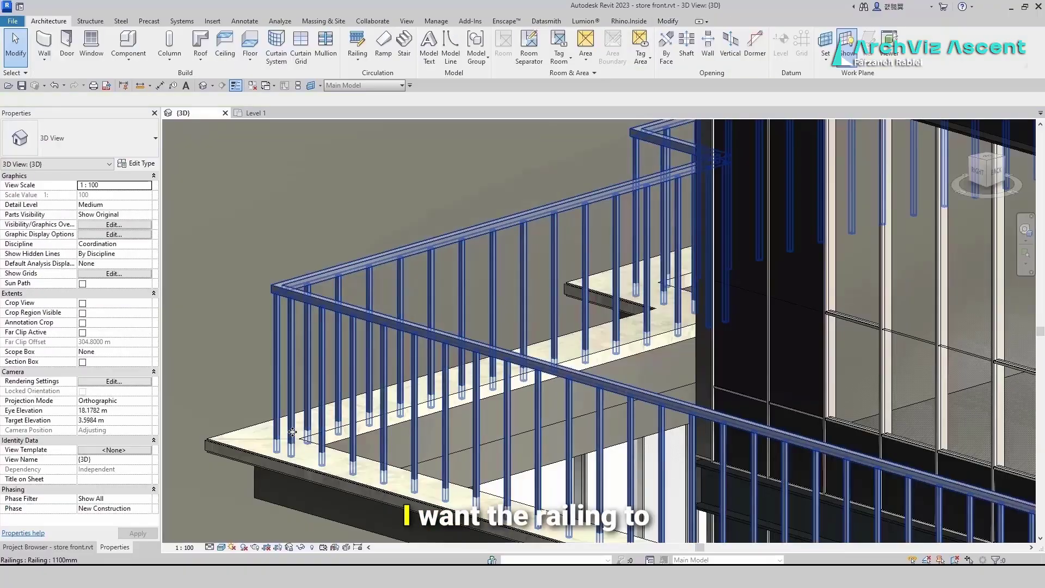
click(290, 403)
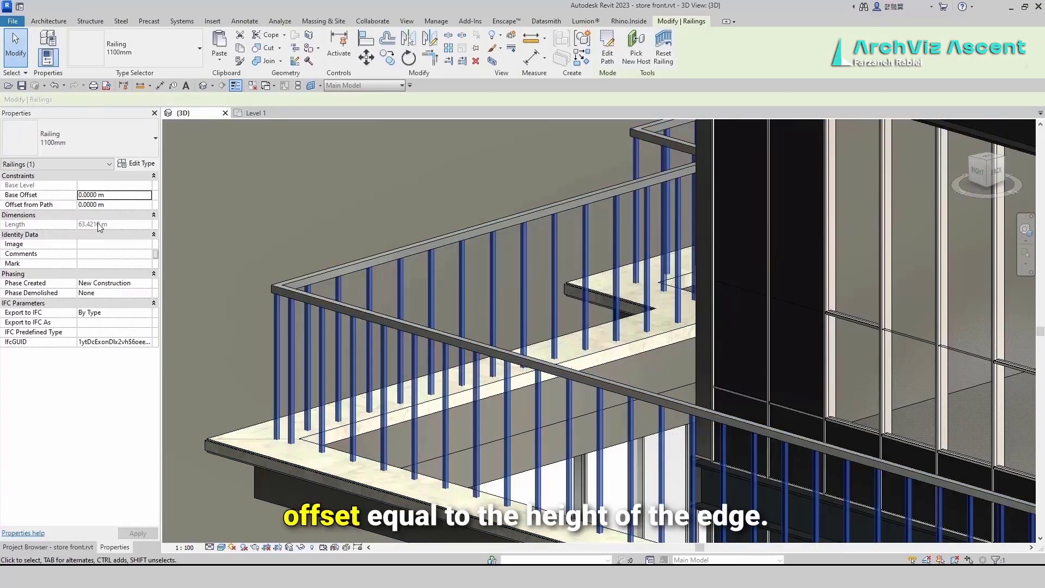
click(123, 196)
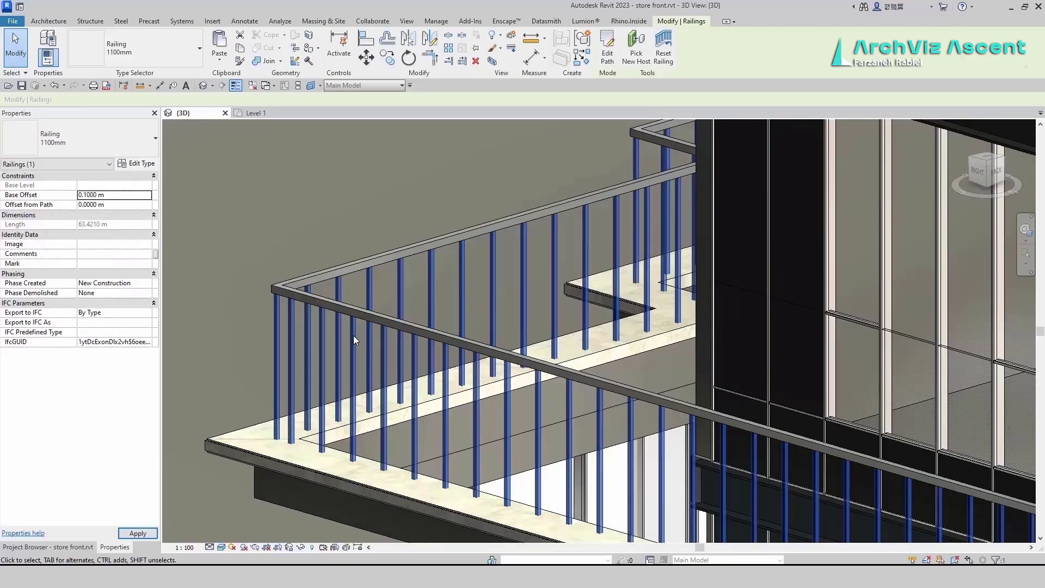
key(Escape)
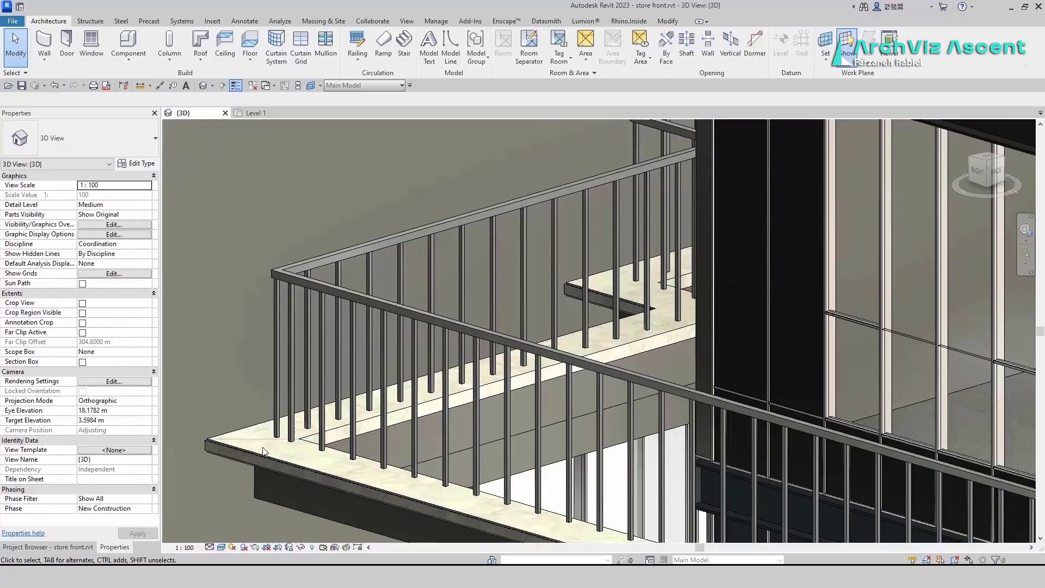
click(262, 430)
key(Escape)
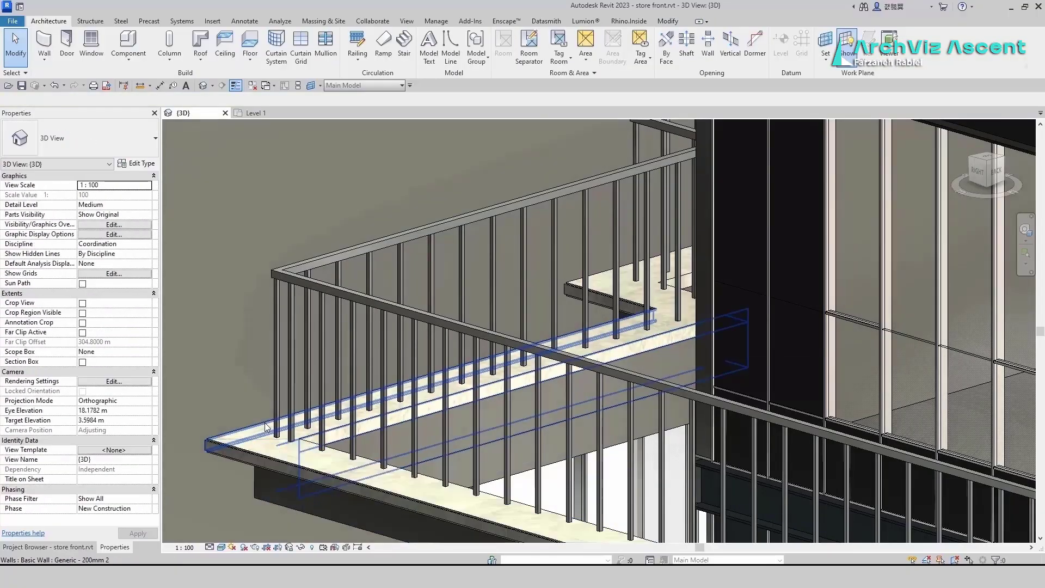
click(265, 426)
key(Escape)
Try the 900mm type on the perimeter railing on the low wall and switch it back to 1100mm.
scroll(531, 296, down, 3)
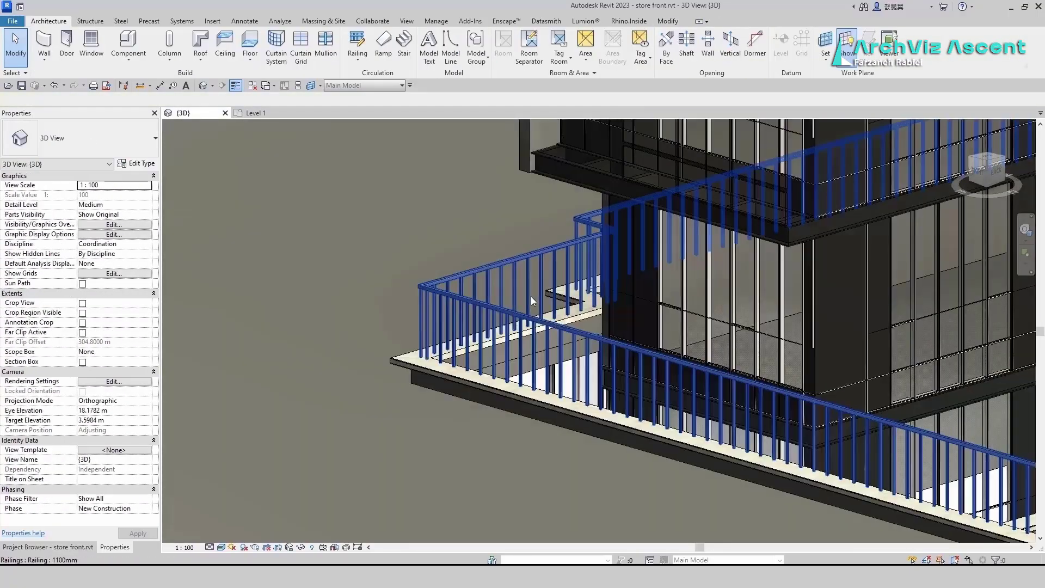
scroll(530, 296, down, 2)
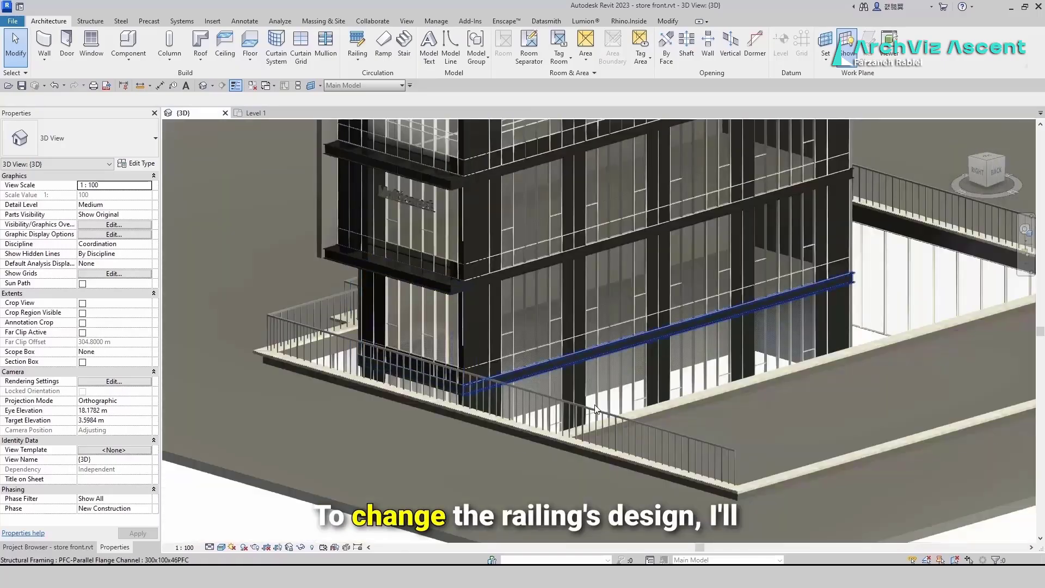
scroll(323, 330, up, 2)
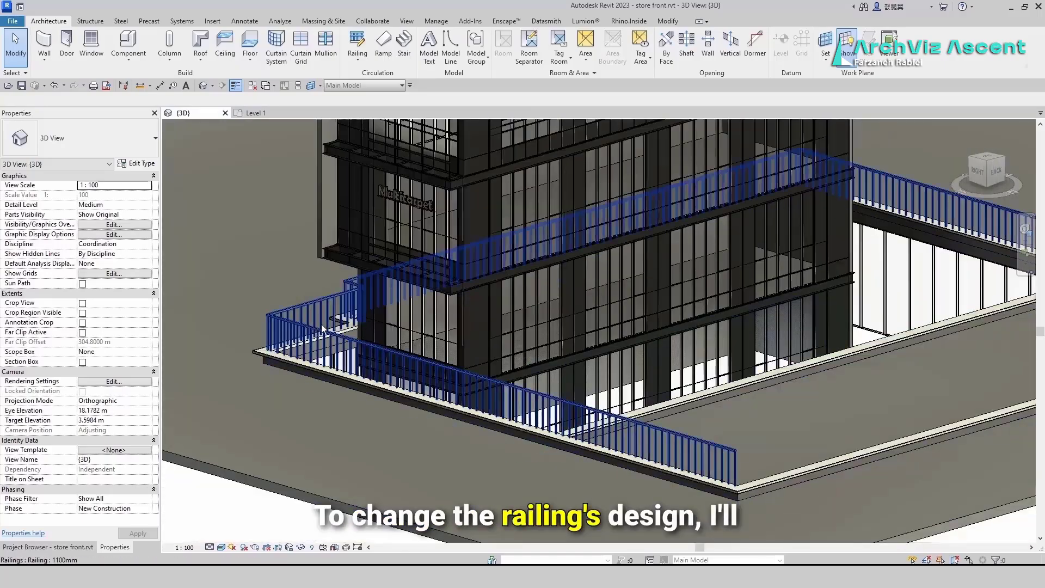
middle_drag(377, 305, 411, 384)
scroll(353, 415, up, 4)
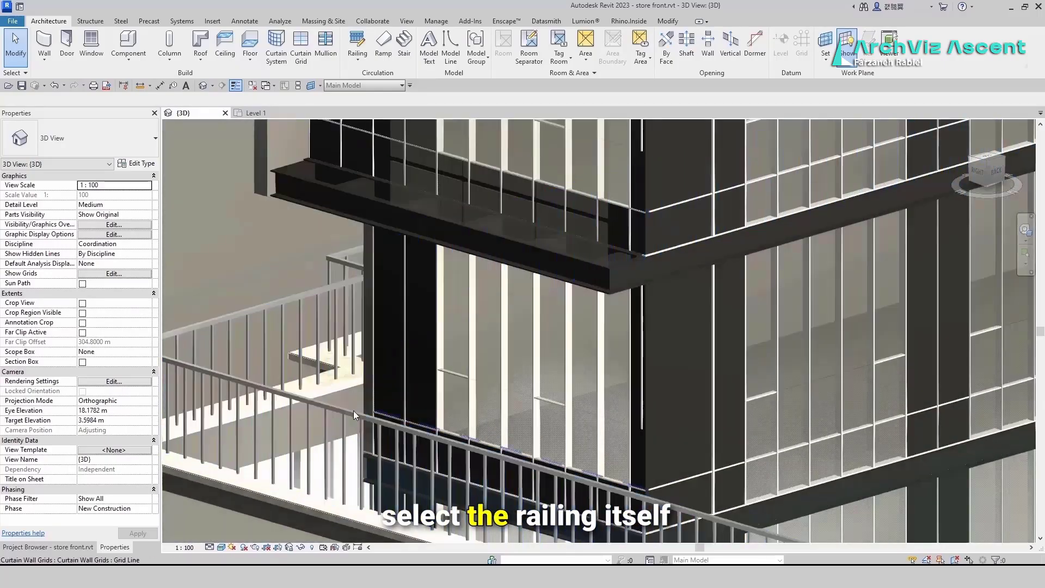
click(354, 415)
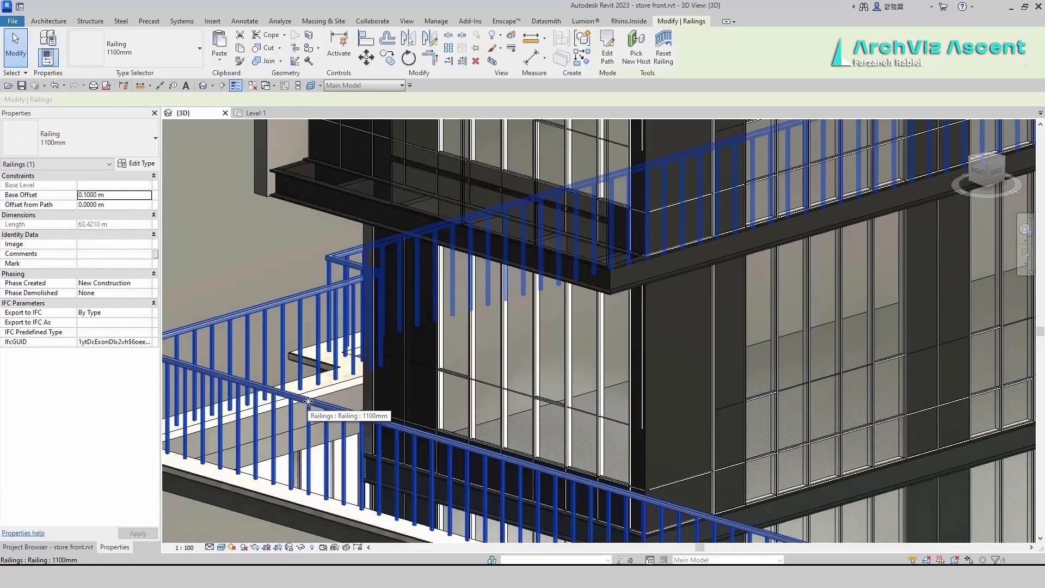
click(127, 134)
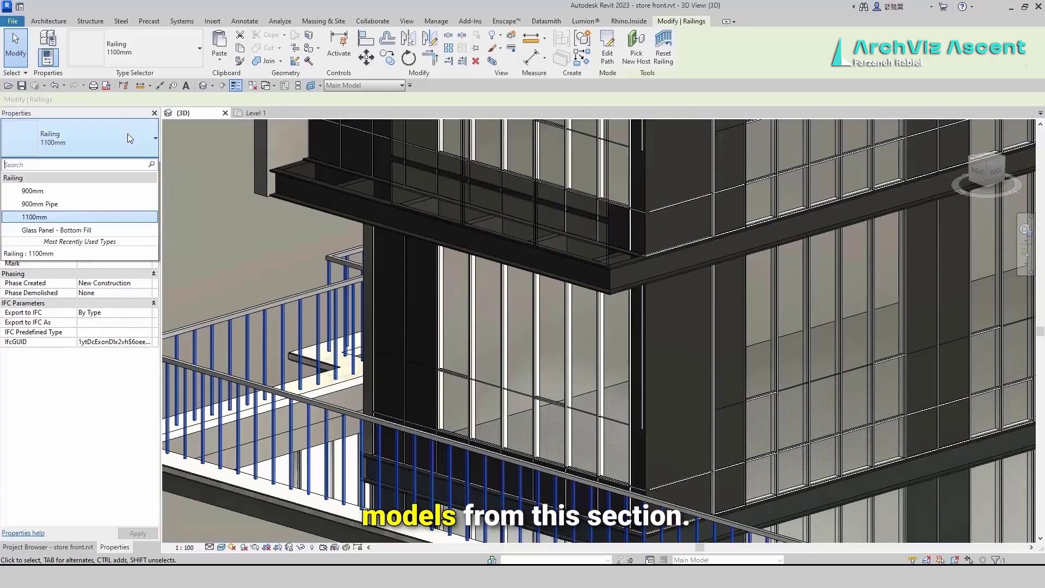
click(94, 191)
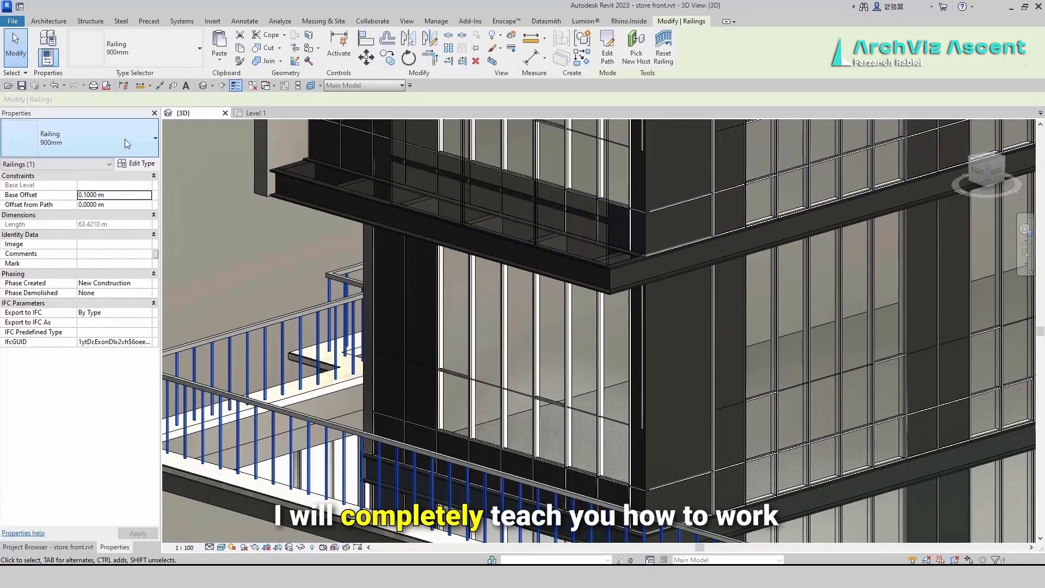
click(125, 143)
click(95, 213)
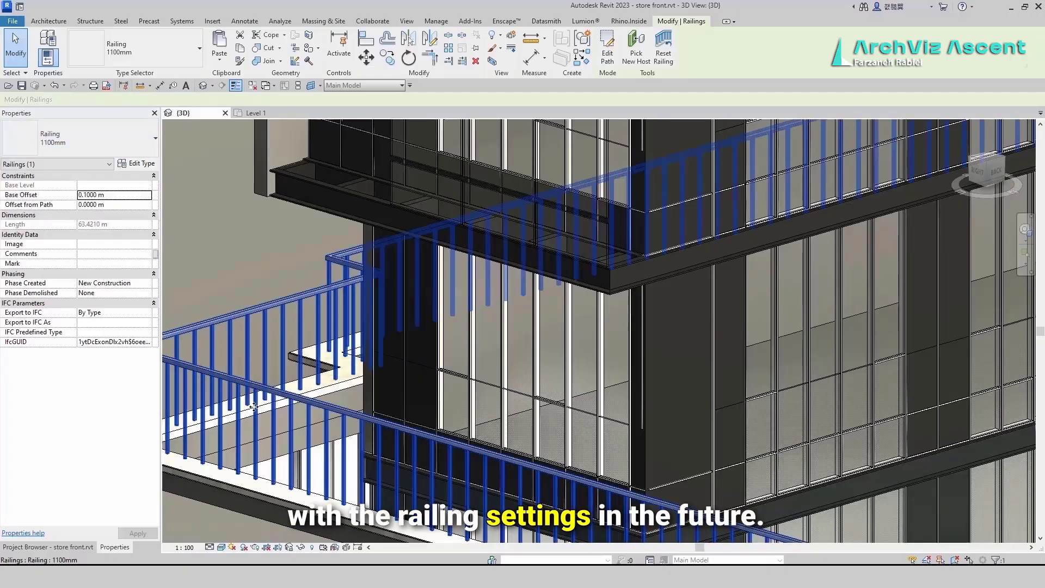
Change the perimeter railing's type to Glass Panel - Bottom Fill and deselect it.
click(115, 142)
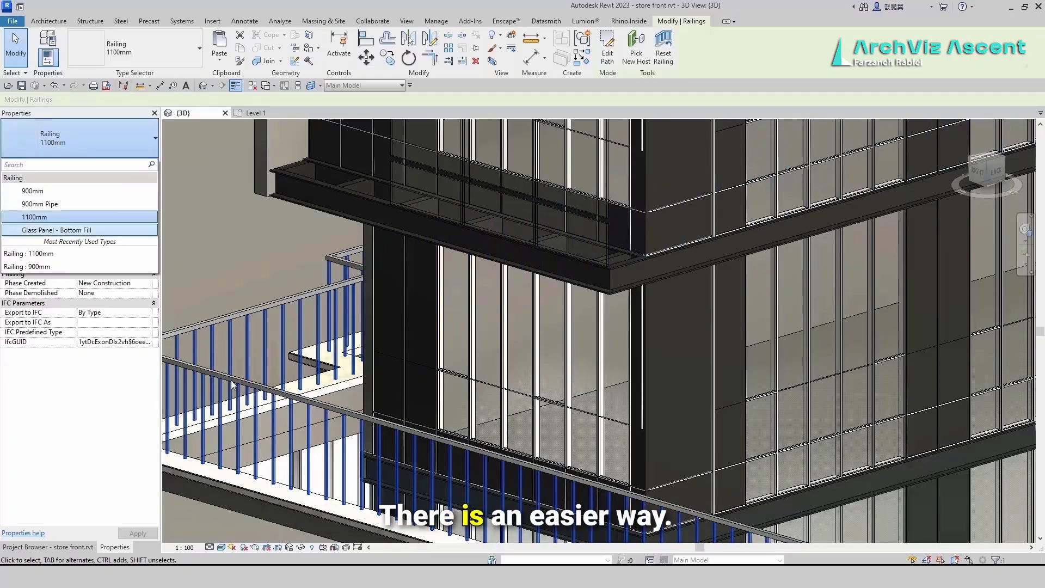
click(81, 231)
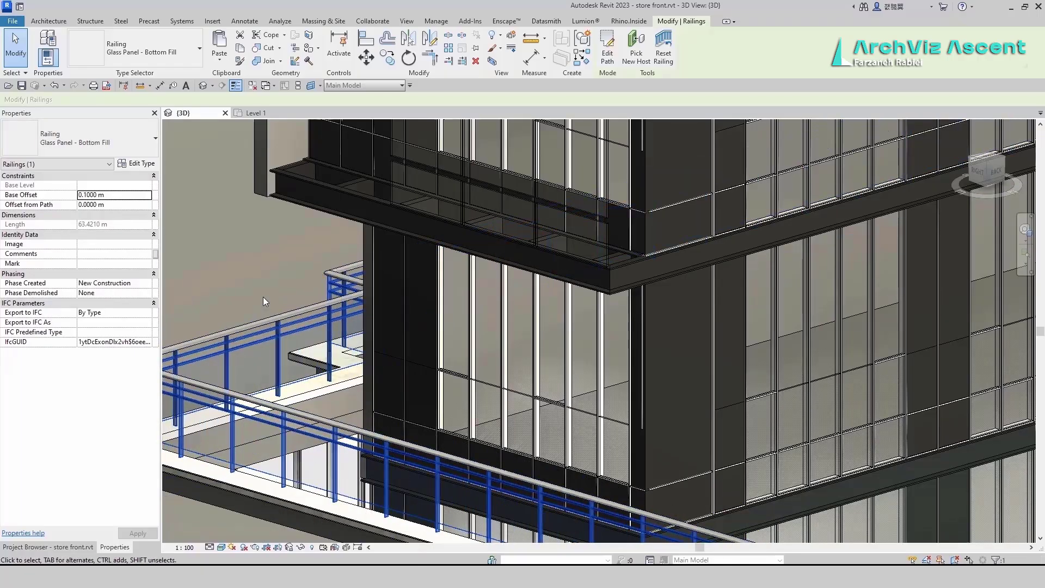
click(258, 281)
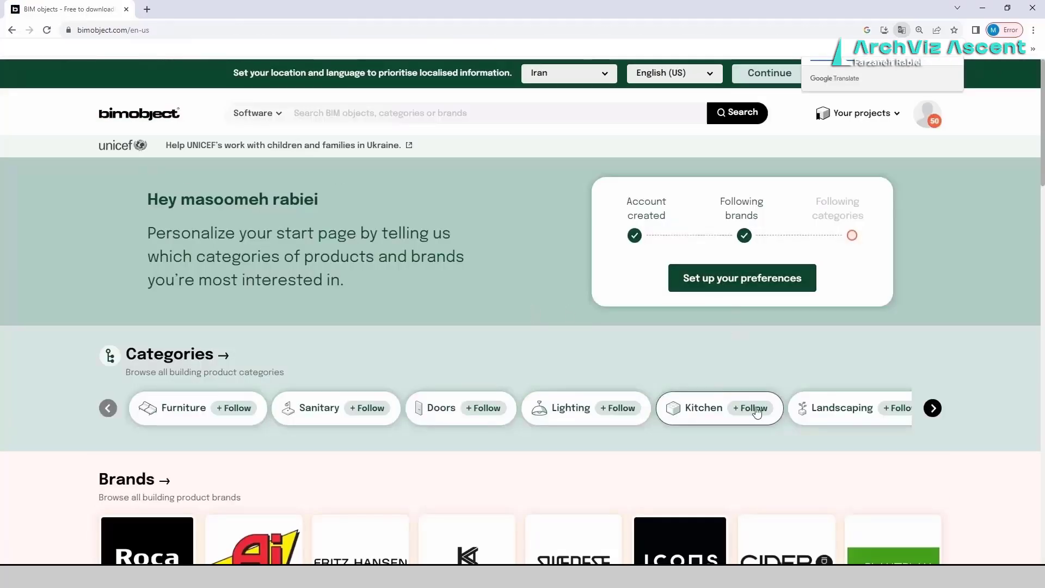
Look through the building product categories on the BIMobject website for one that covers railings.
scroll(773, 406, down, 1)
click(934, 354)
click(934, 354)
click(933, 353)
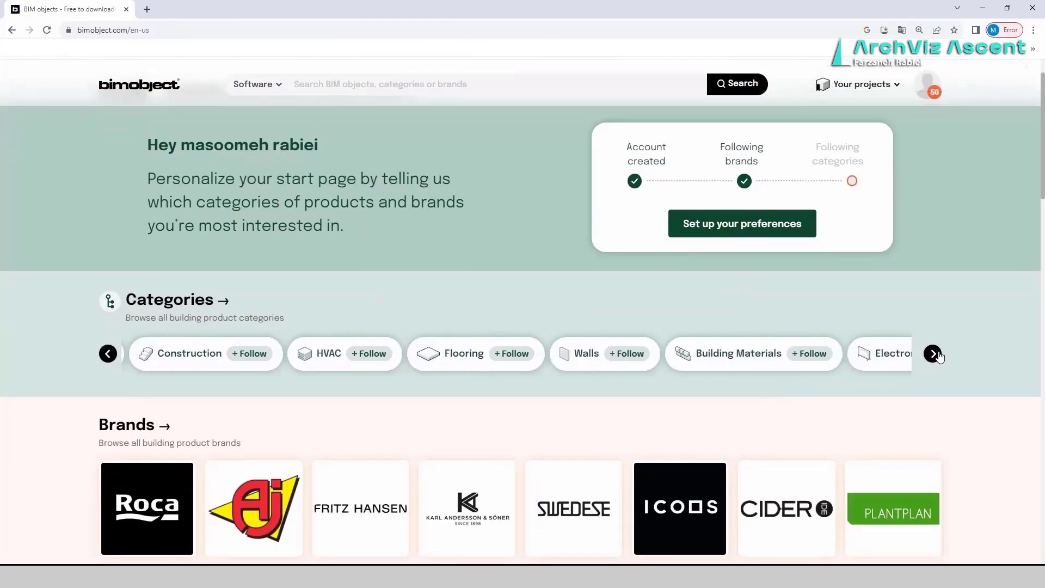
click(934, 354)
click(934, 354)
click(934, 354)
click(934, 353)
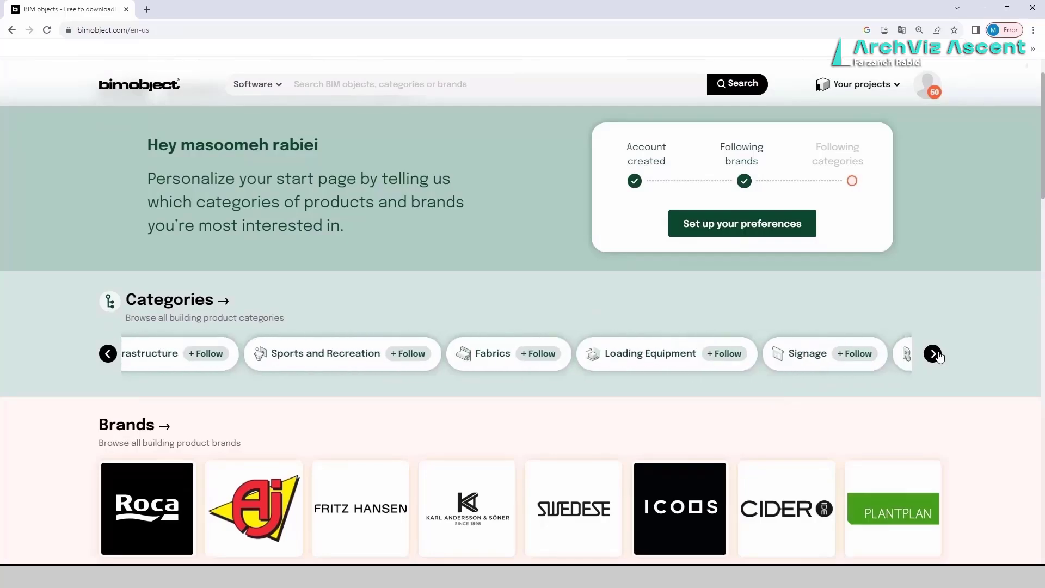
click(934, 354)
click(935, 354)
Search the BIMobject library for railing.
click(387, 85)
text(rail)
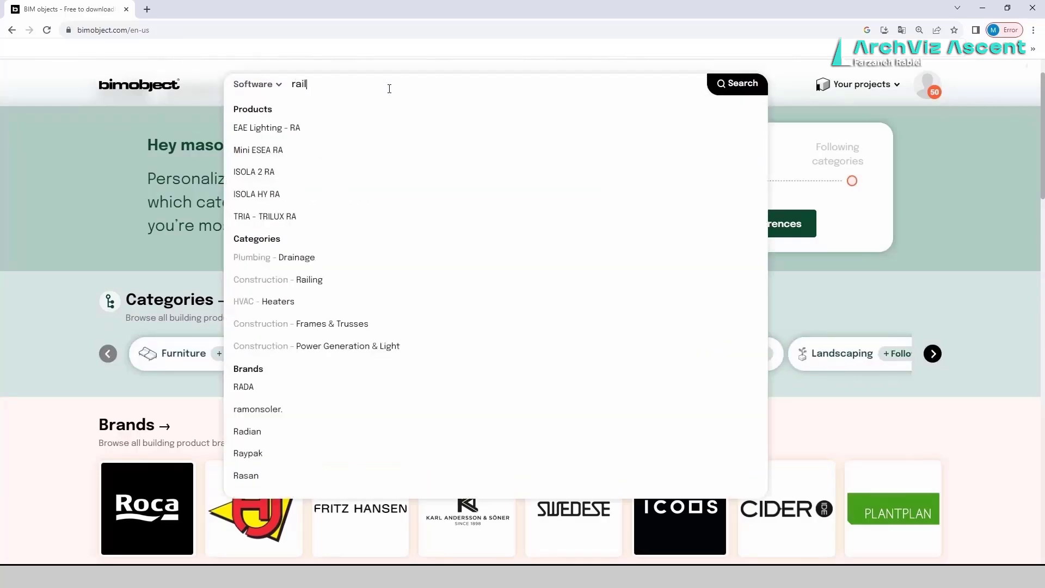
text(ing)
key(Return)
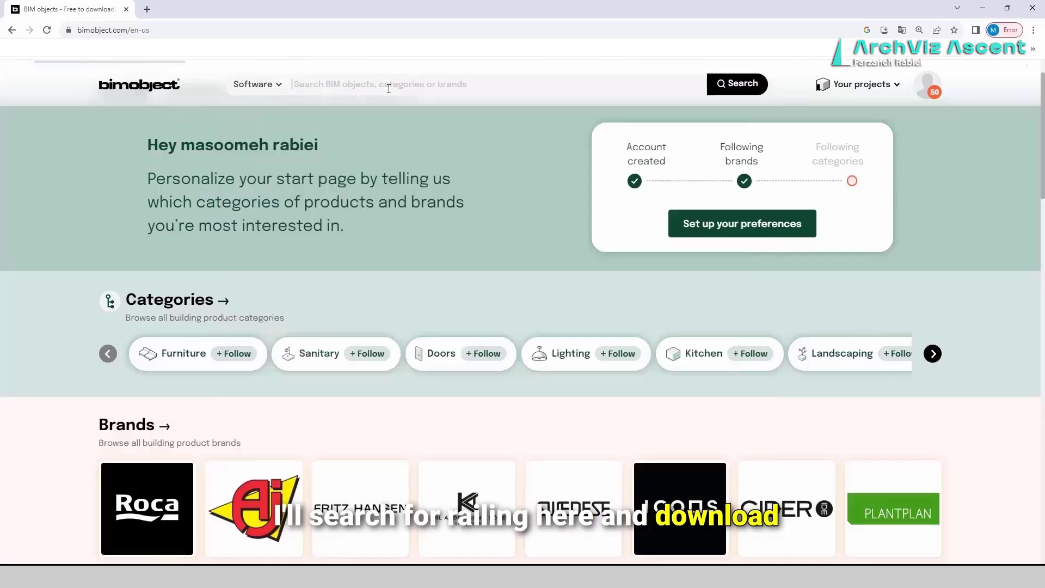
Find IAM Design's Bar S railing in the railing listings and download all its files, in IFC and Revit formats.
scroll(491, 326, down, 5)
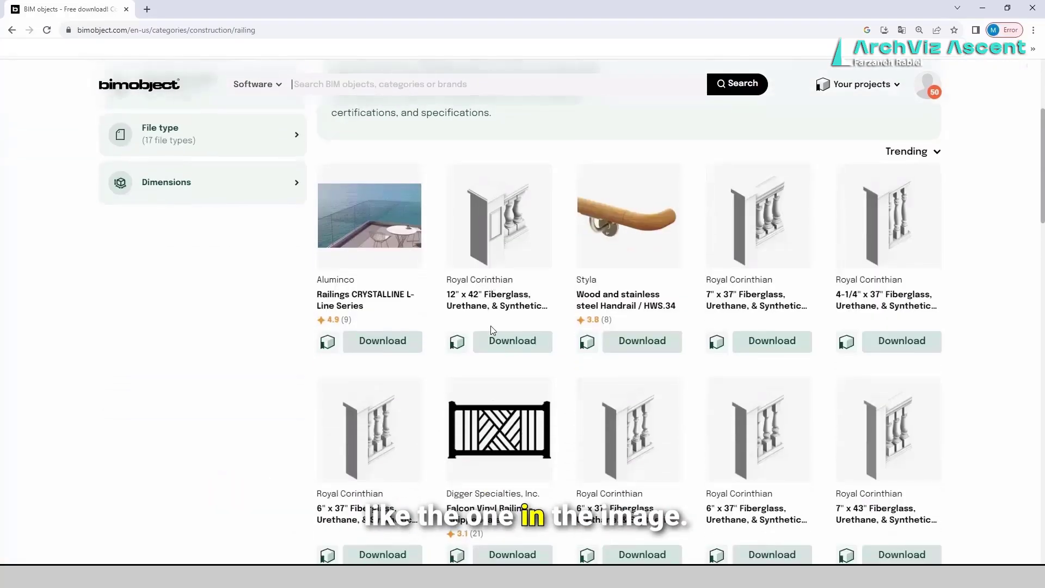
scroll(491, 325, down, 3)
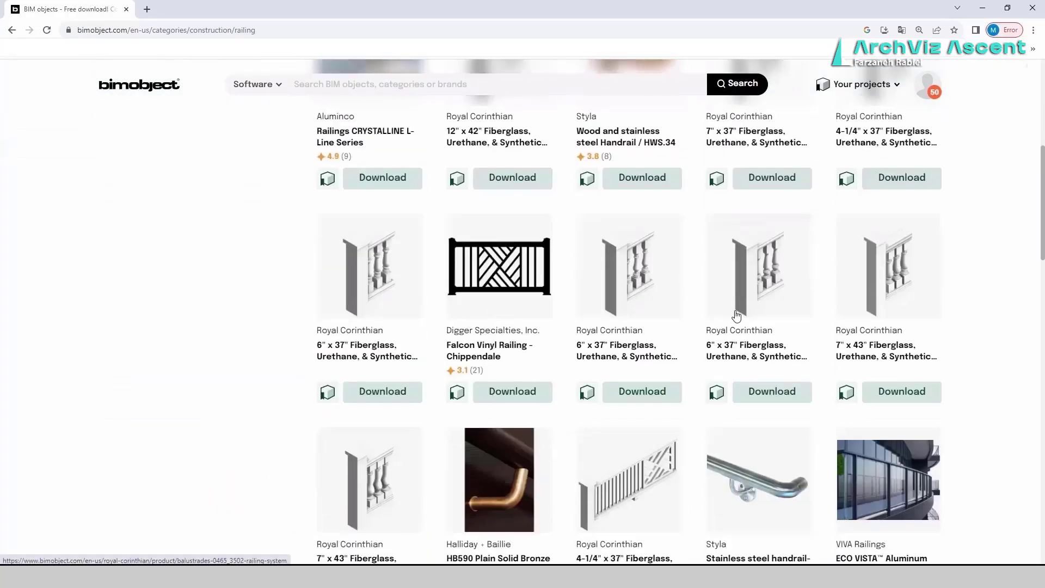
scroll(734, 325, down, 10)
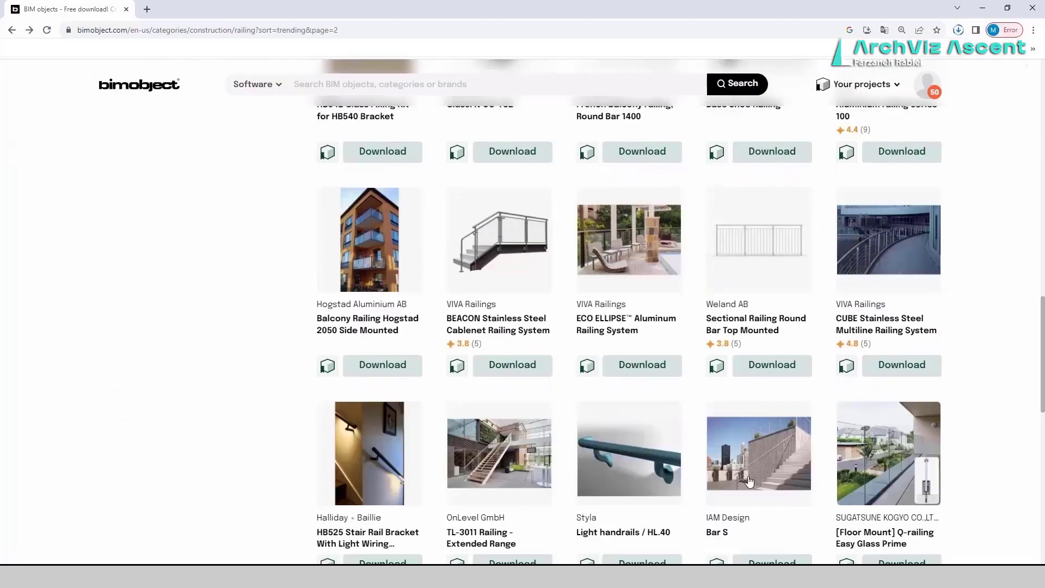
scroll(745, 562, down, 1)
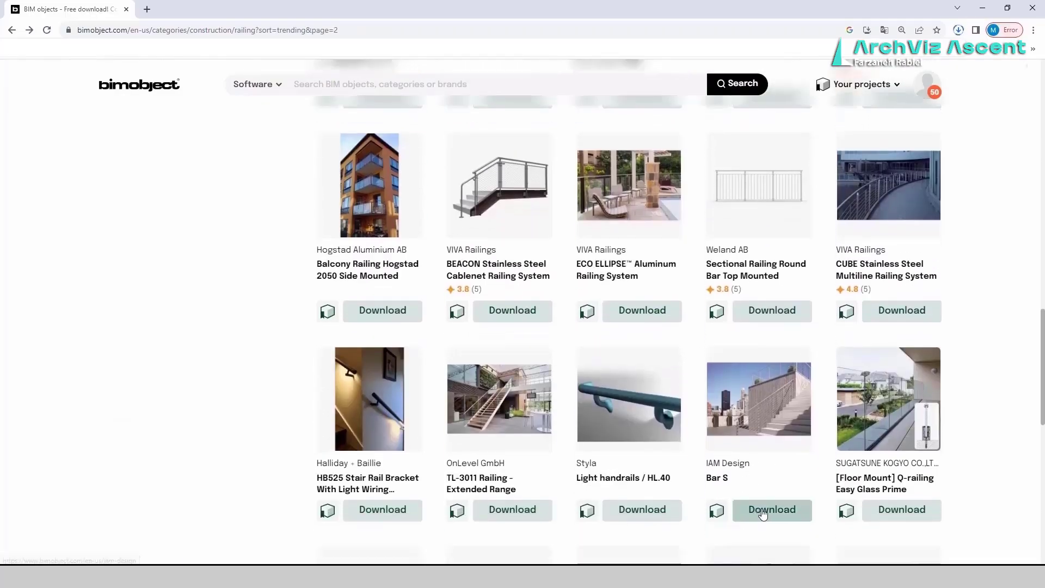
click(760, 511)
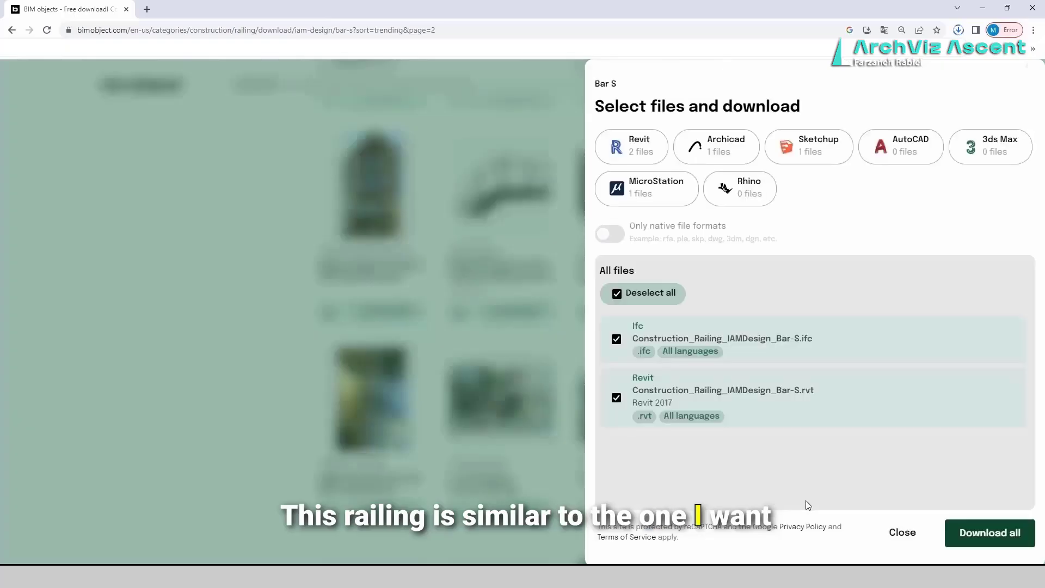
click(986, 537)
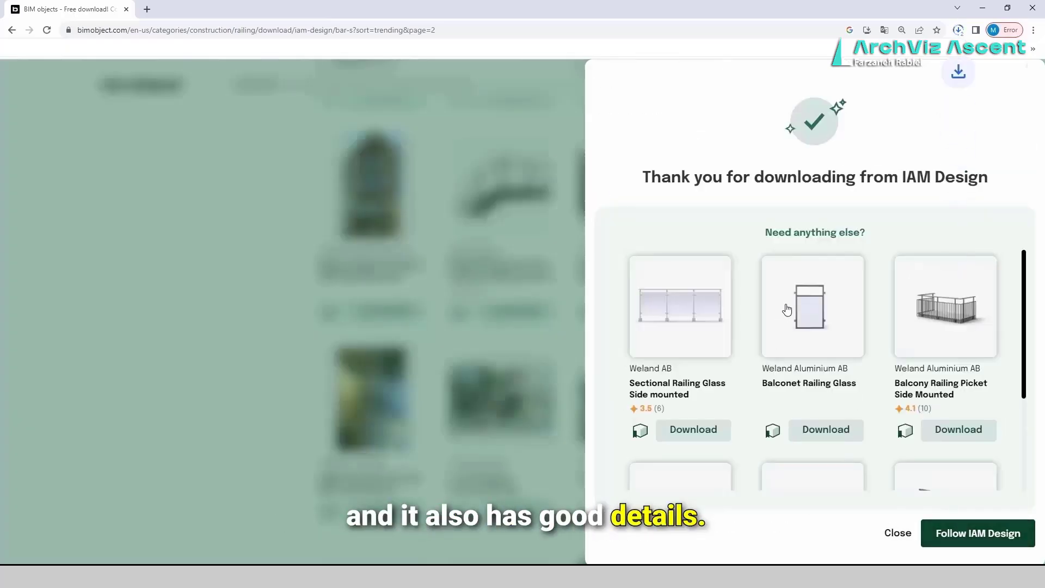
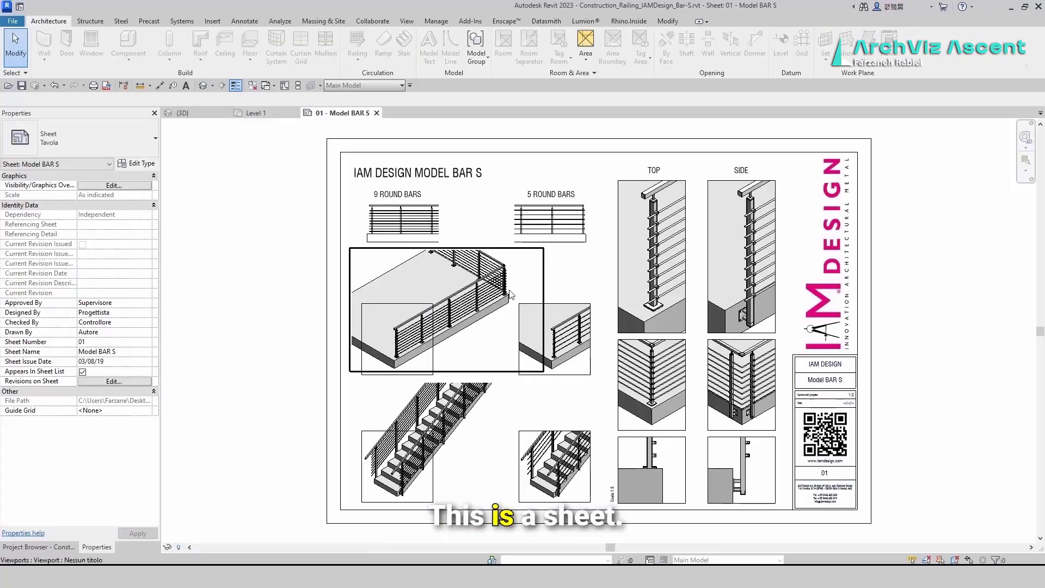
Review the railing drawings on sheet 01 - Model BAR S and open the {3D} view of the downloaded railing project.
scroll(653, 359, up, 5)
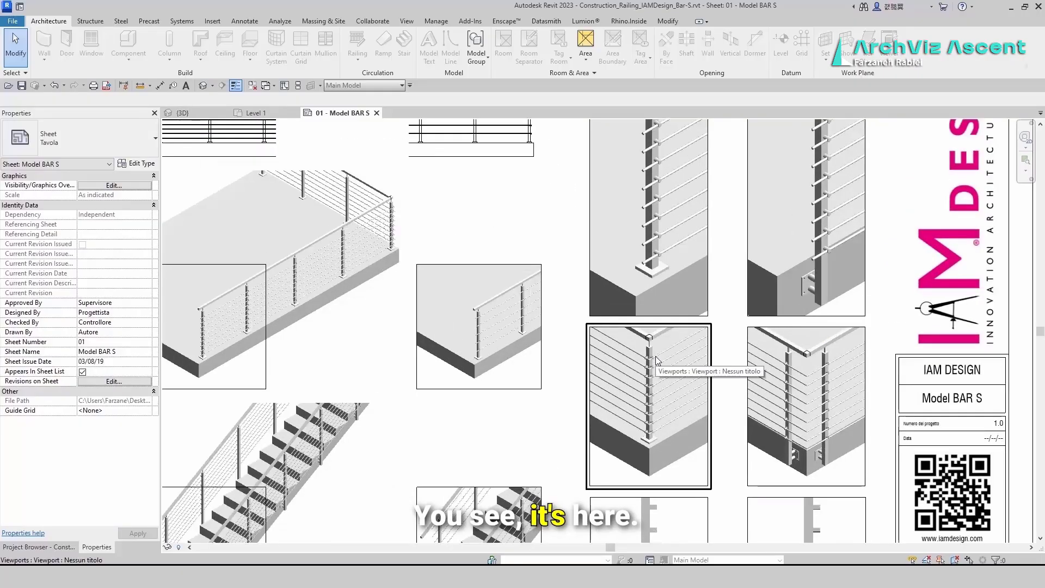
scroll(639, 418, down, 5)
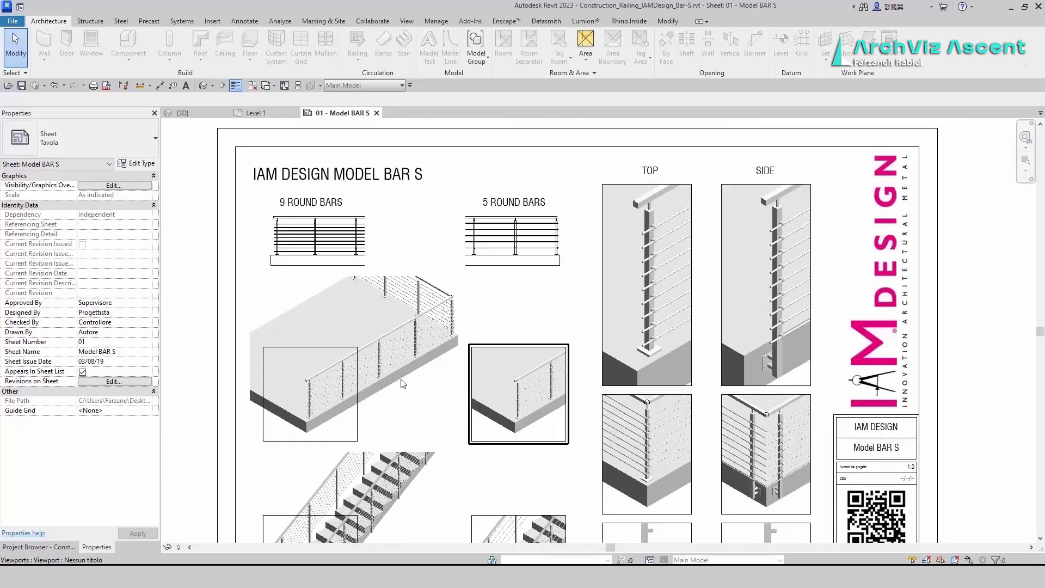
scroll(374, 356, up, 3)
click(404, 328)
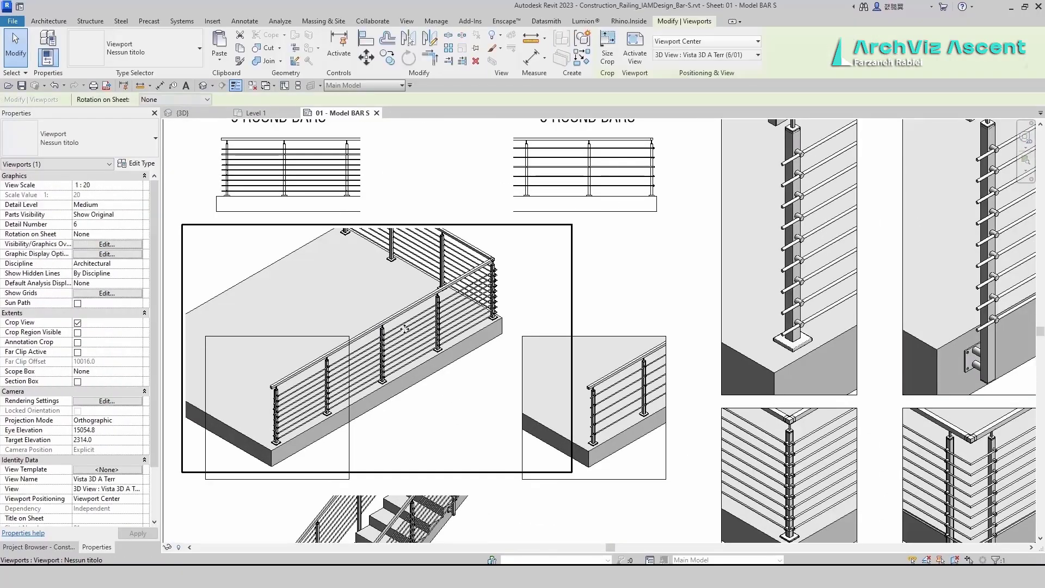
click(636, 279)
scroll(614, 290, down, 3)
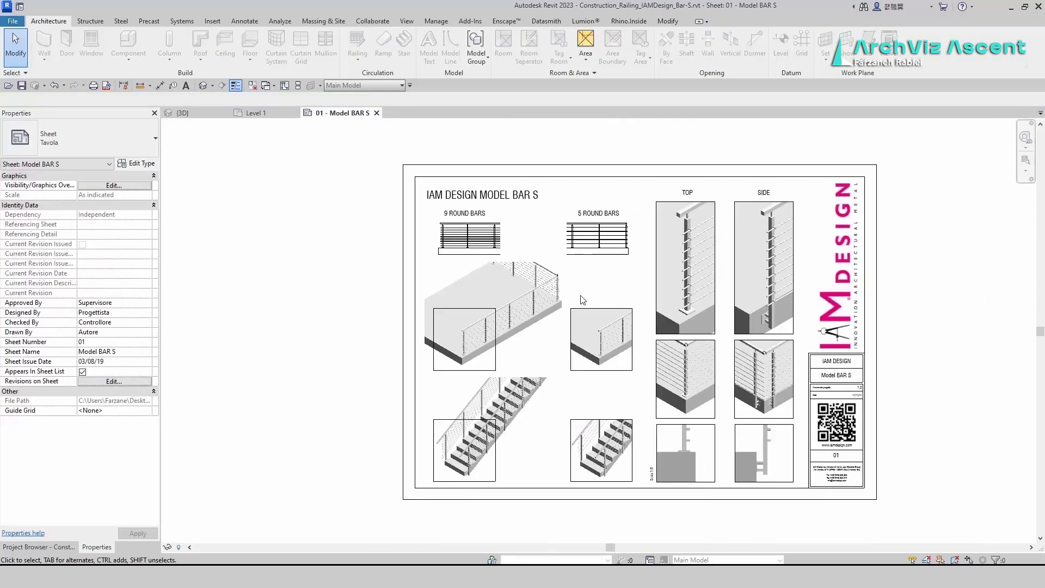
click(62, 547)
click(16, 143)
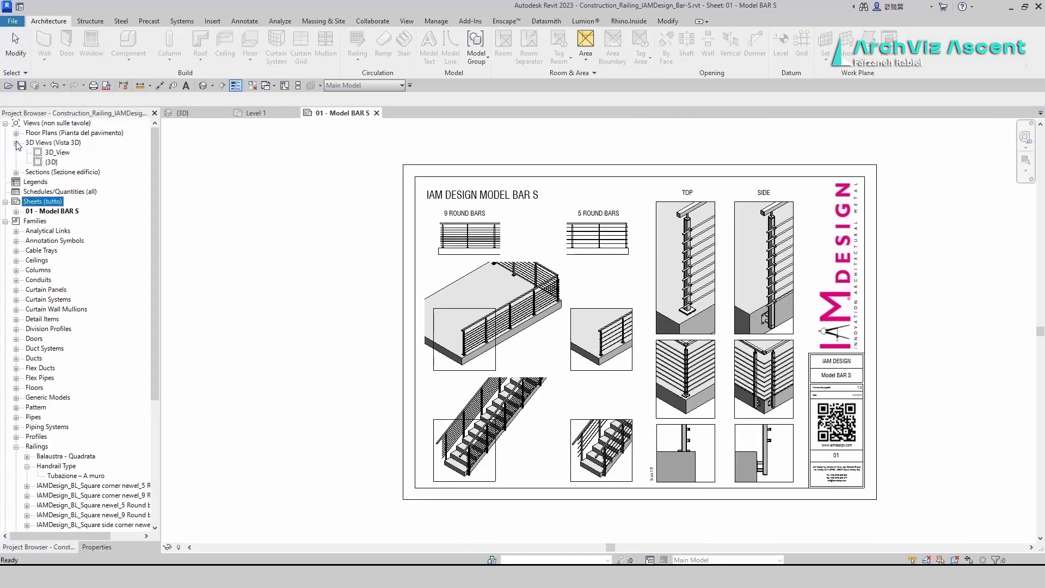
double_click(52, 162)
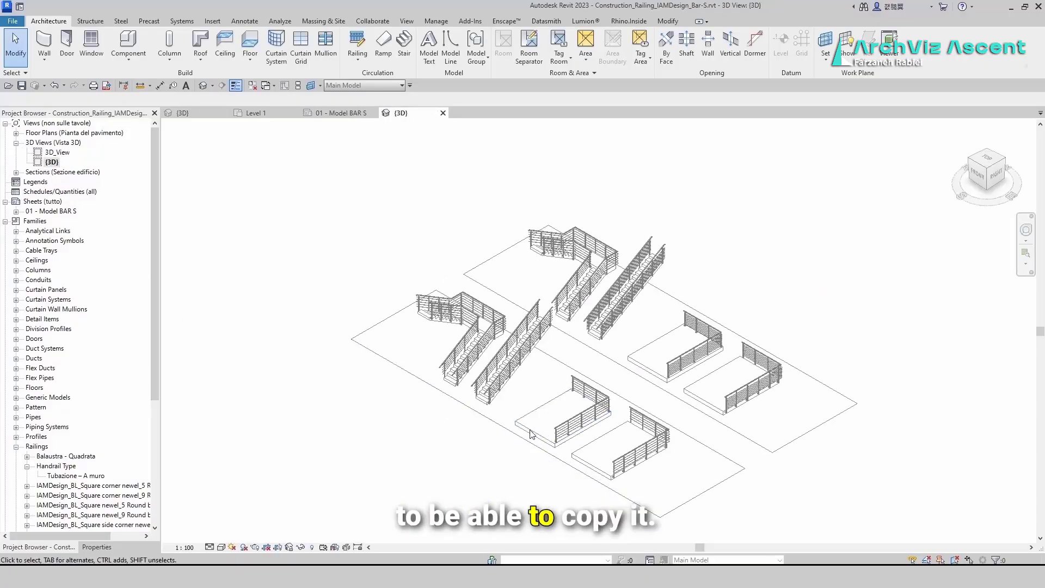
Examine how the platform railing with five round bars and the side-mounted stair railing connect to the floor.
click(576, 427)
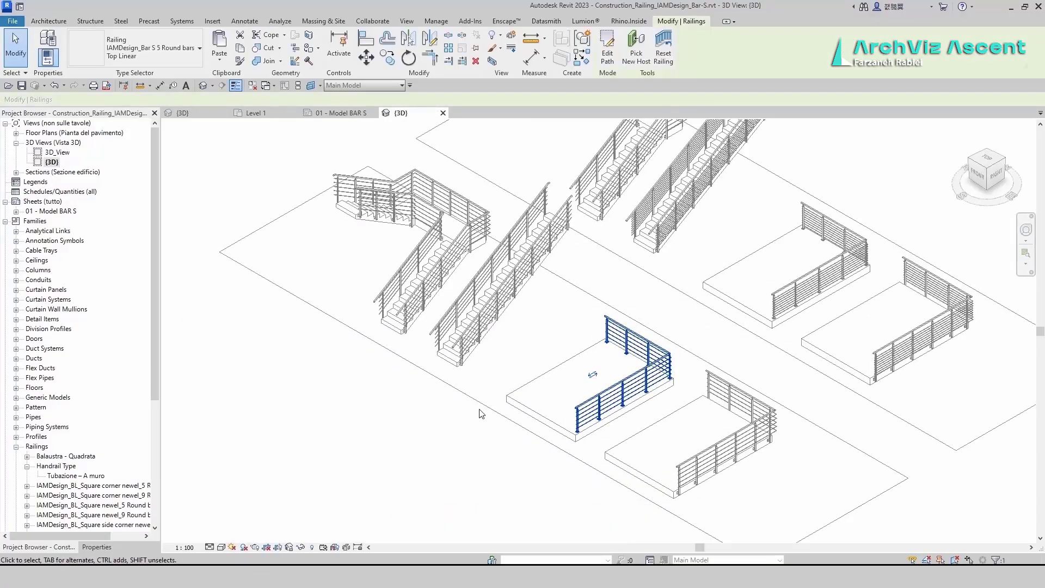
scroll(456, 272, up, 4)
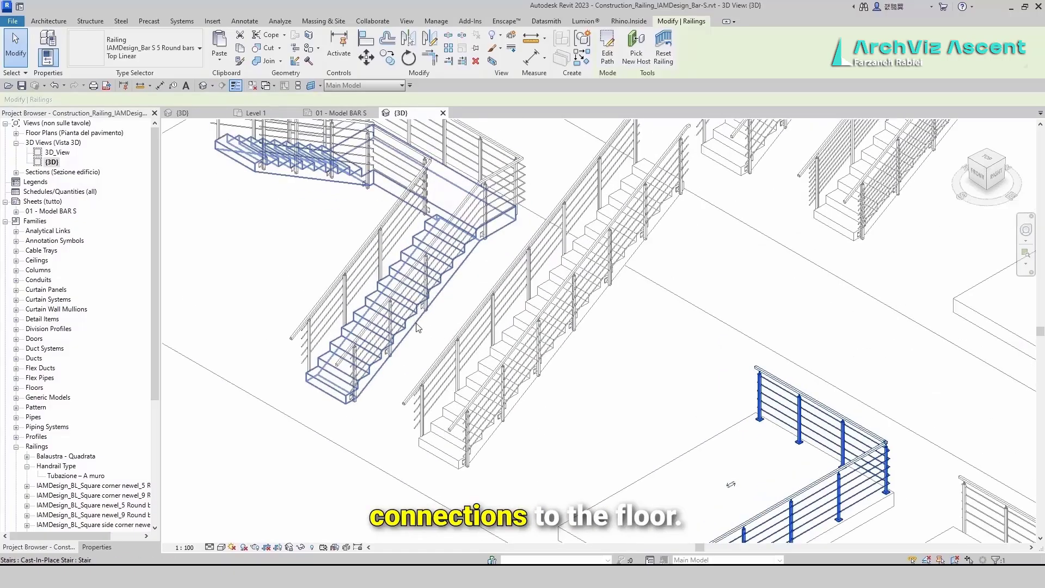
scroll(438, 311, up, 6)
click(437, 319)
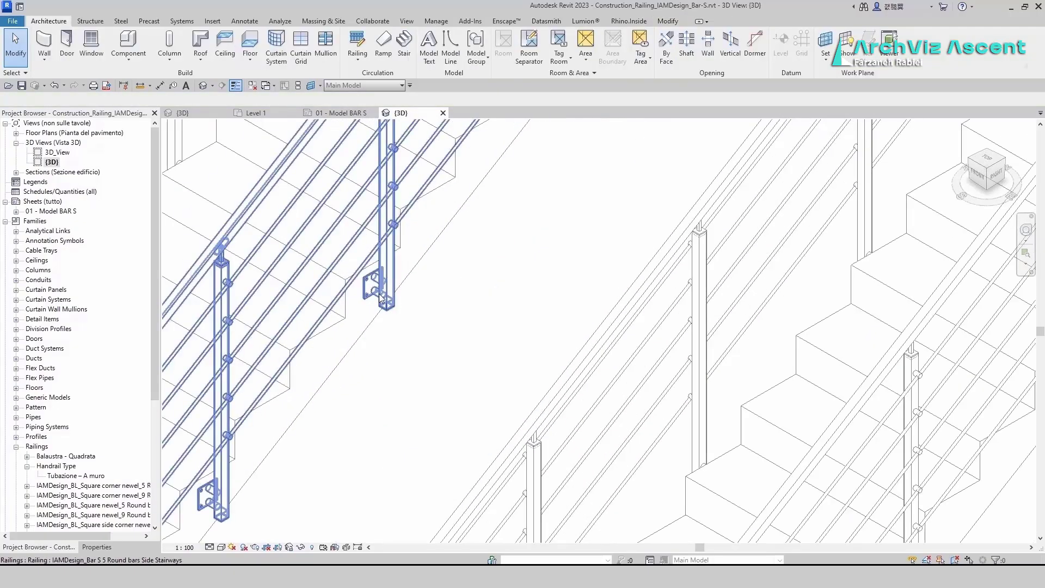
scroll(445, 319, down, 6)
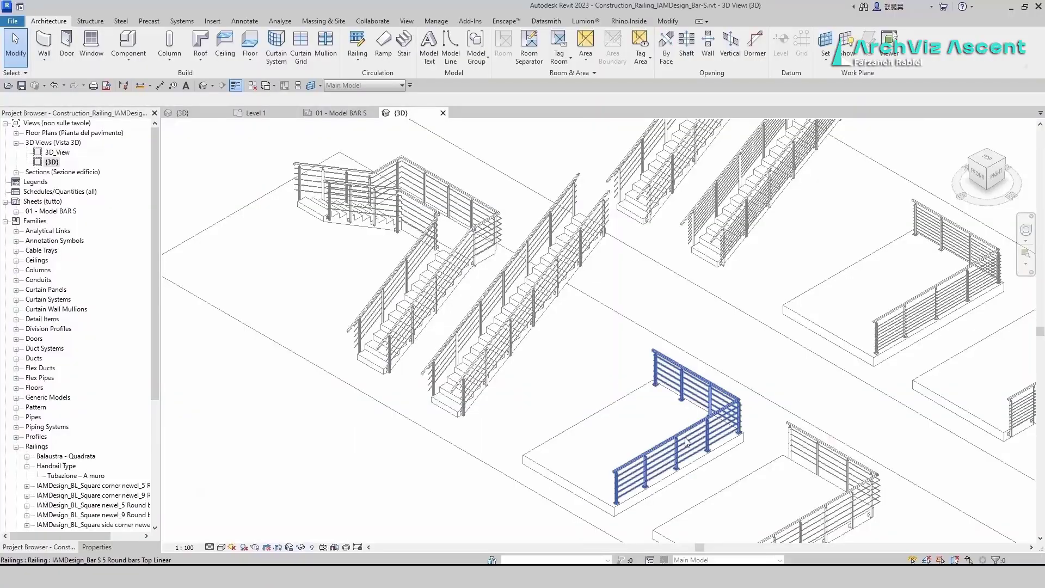
scroll(686, 441, up, 2)
Copy the platform railing IAMDesign_Bar S 5 Round bars Top Linear into store front.rvt, pasted aligned to the current view on Level 1.
click(688, 442)
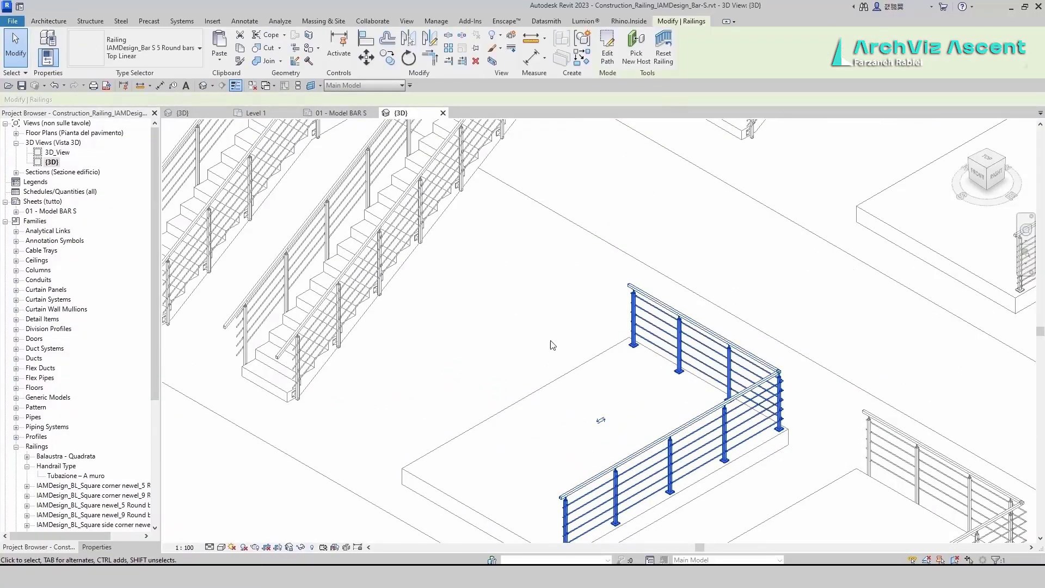
scroll(551, 346, down, 2)
scroll(709, 535, up, 4)
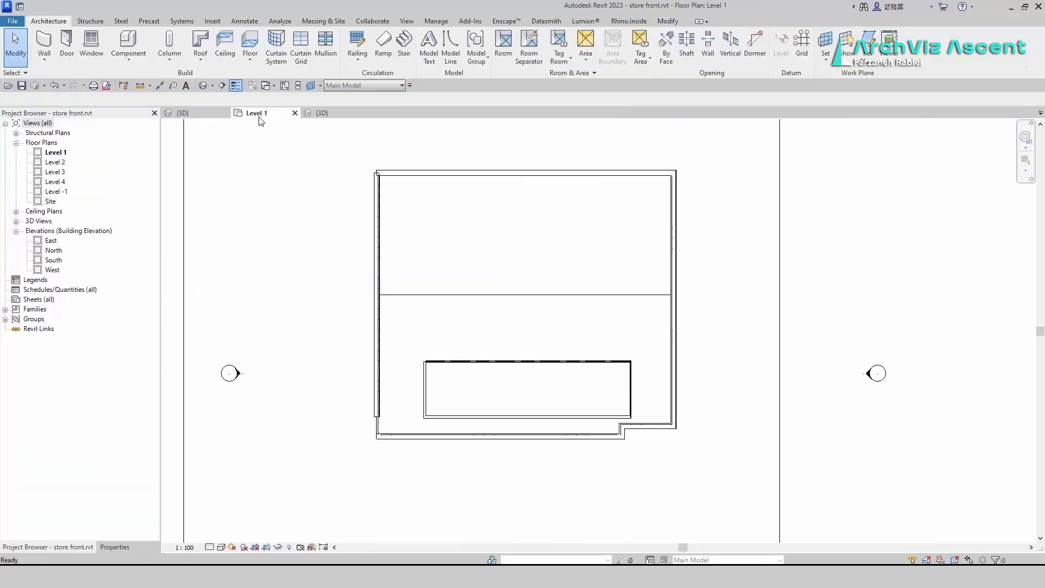
click(667, 21)
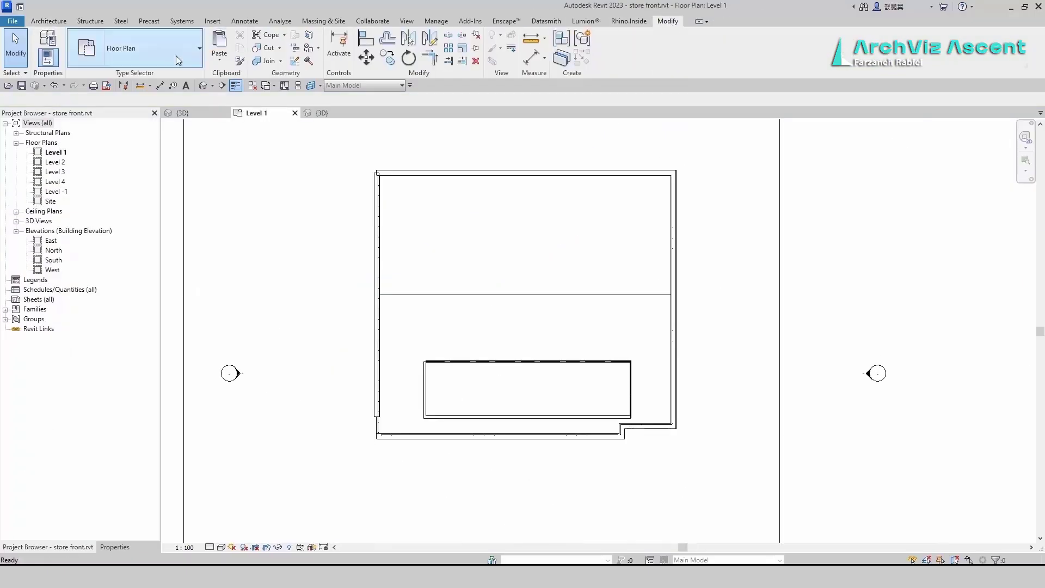
click(219, 57)
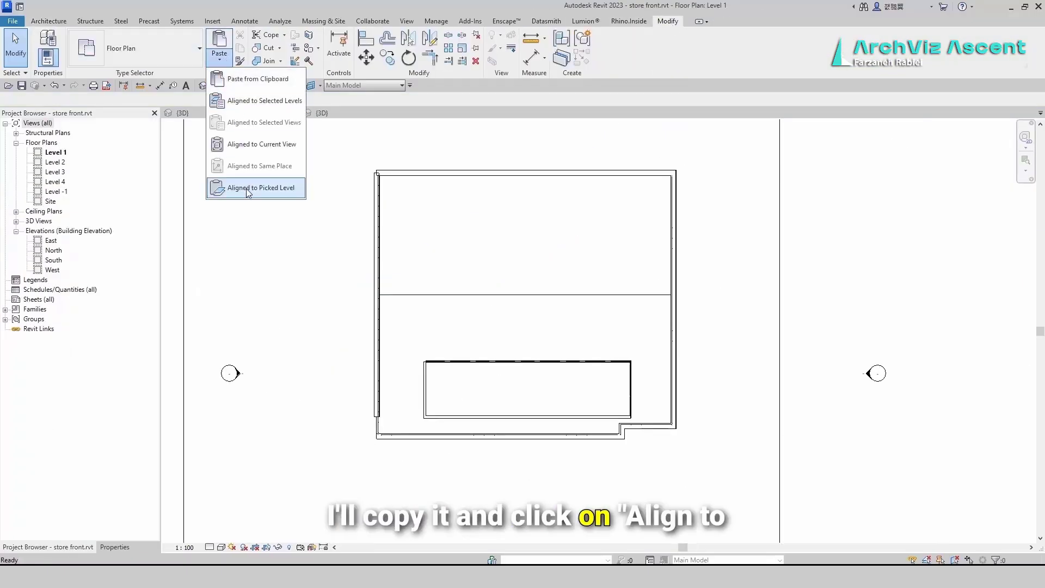
click(260, 146)
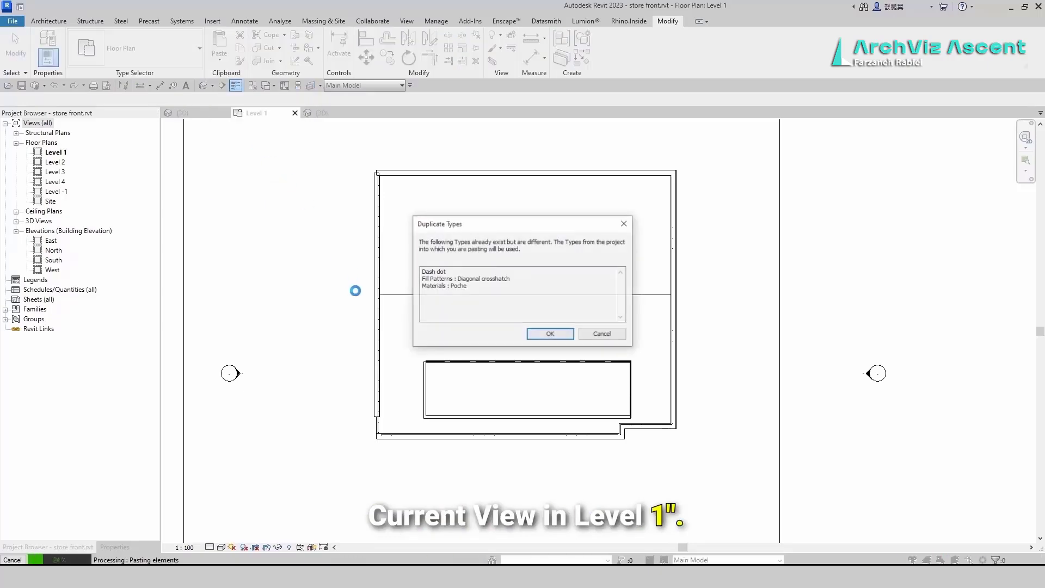
click(544, 335)
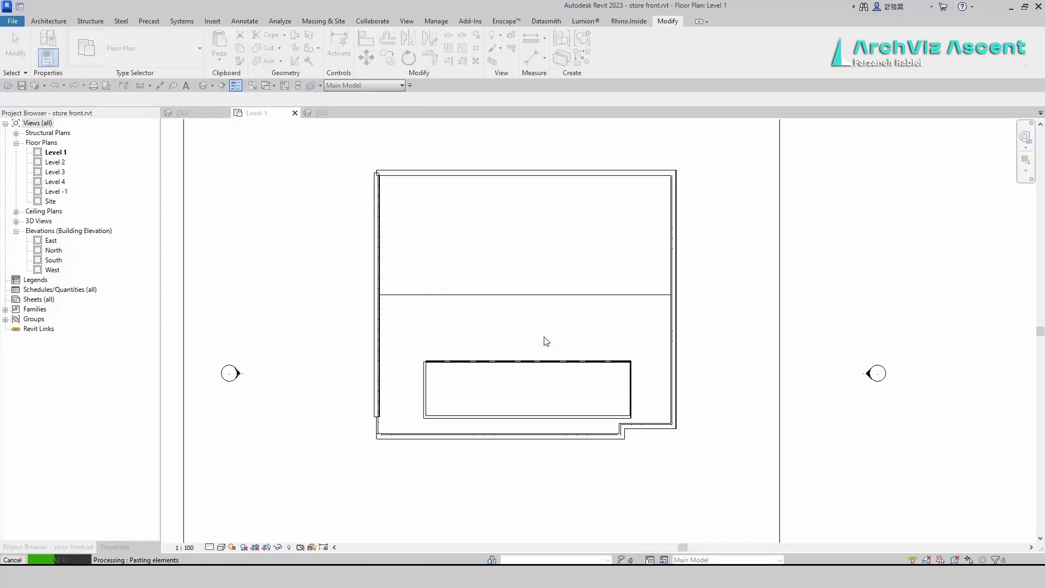
scroll(505, 256, down, 2)
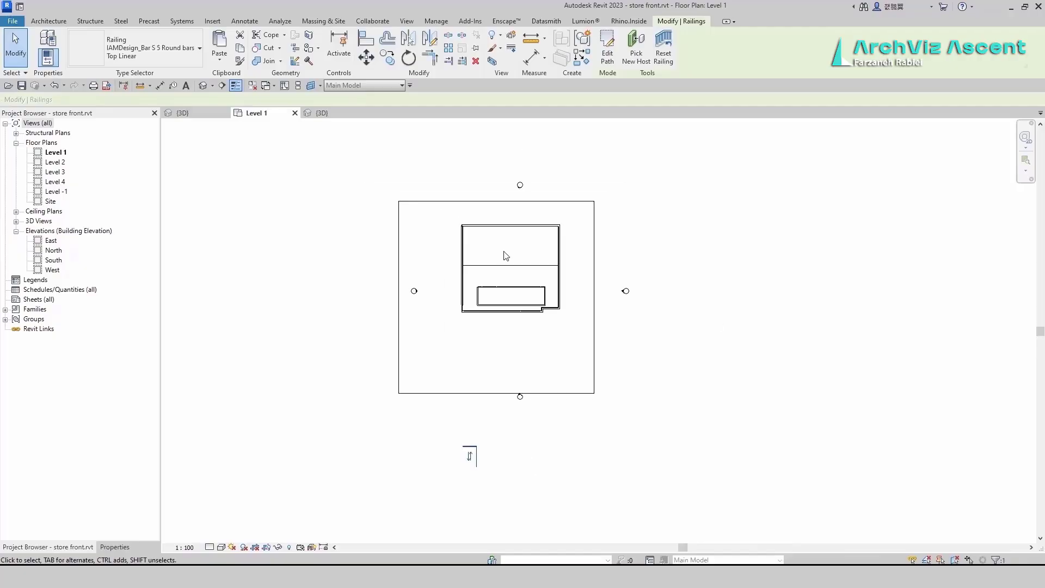
scroll(460, 485, up, 3)
In the 3D view, match the glass panel perimeter railing's type to the pasted IAMDesign_Bar S 5 Round bars Top Linear railing.
click(184, 113)
scroll(355, 329, down, 6)
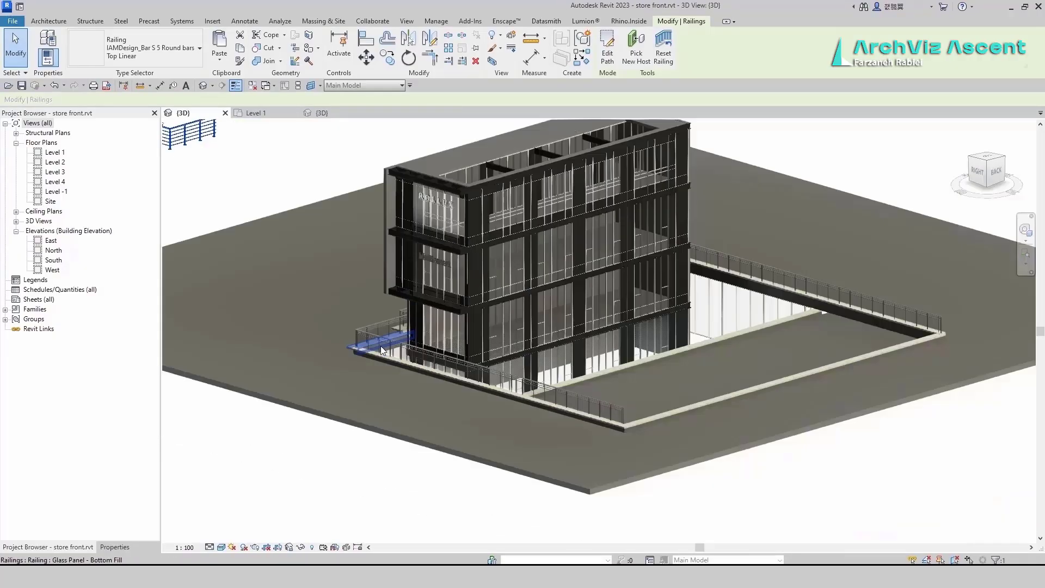
scroll(306, 276, up, 4)
click(315, 311)
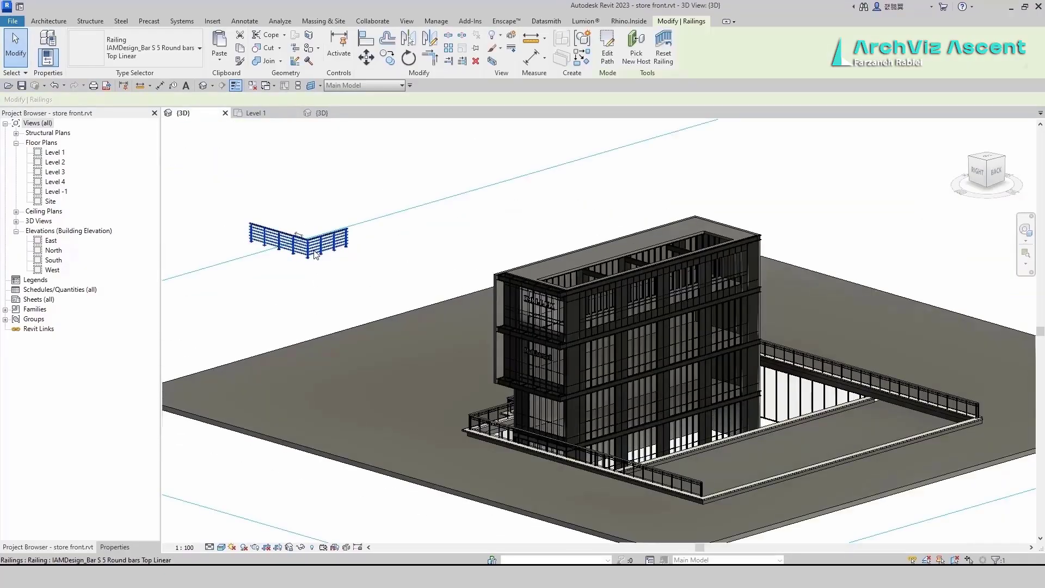
click(48, 49)
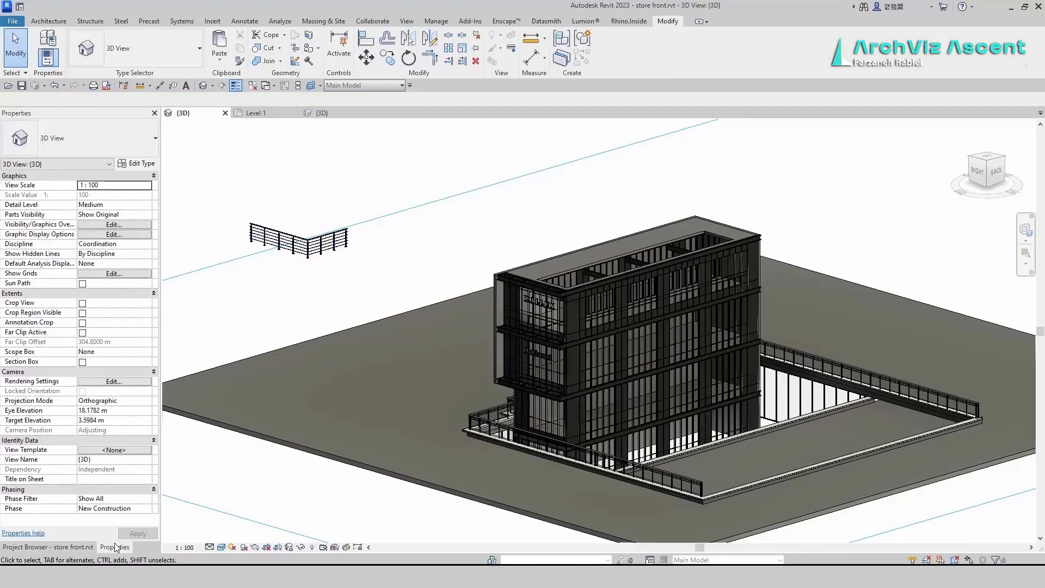
click(484, 416)
click(313, 154)
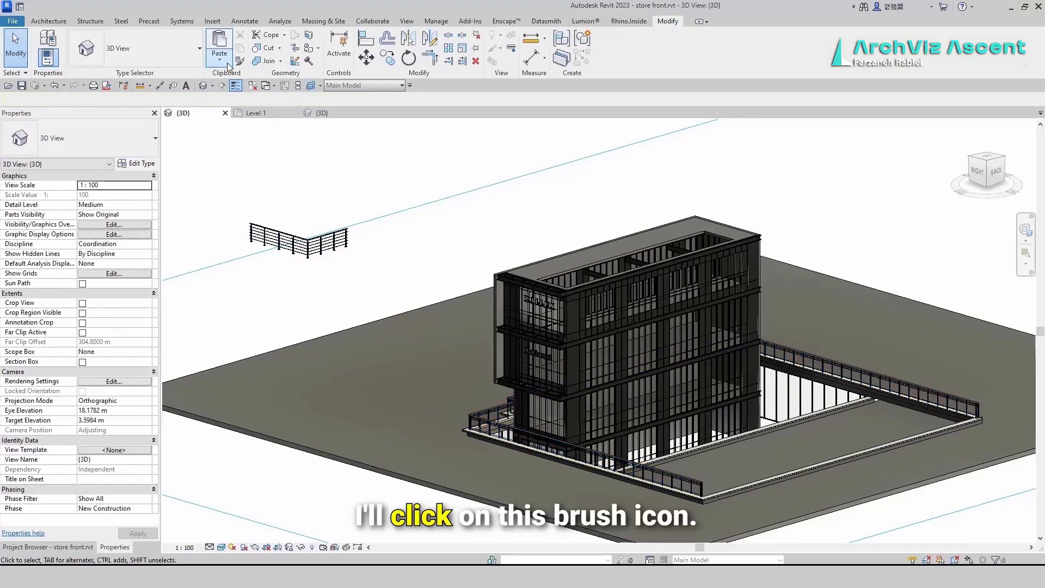
click(239, 62)
click(305, 239)
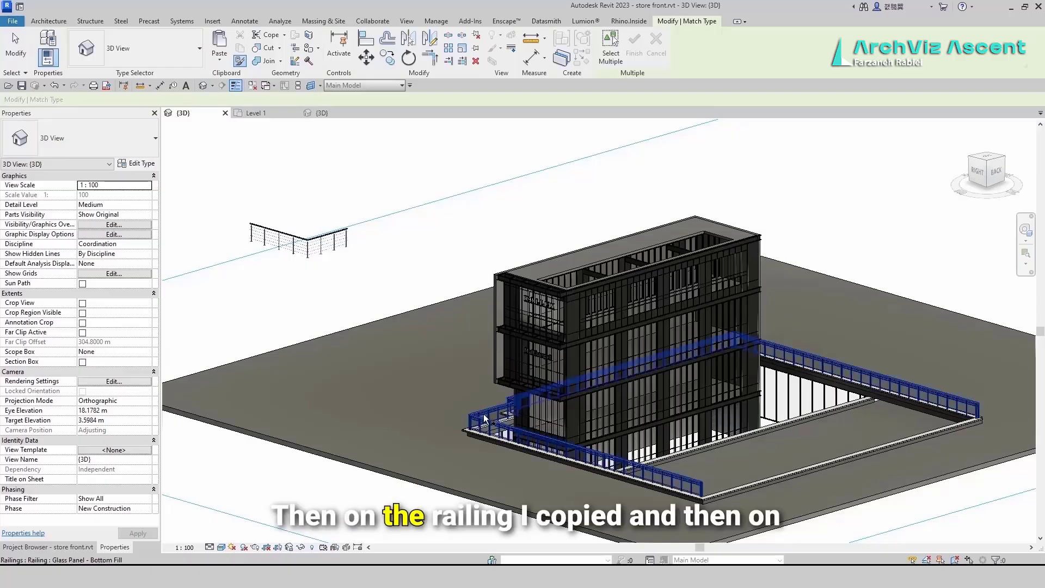
click(303, 445)
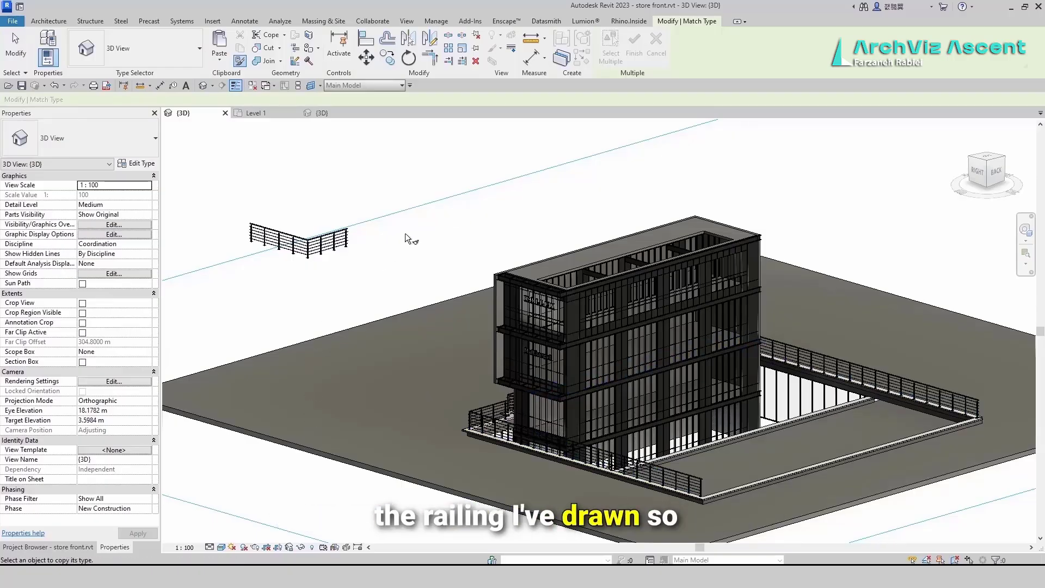
Delete the pasted sample railing beyond the ground slab and select the perimeter railing to inspect its new type.
key(Escape)
click(332, 253)
key(Escape)
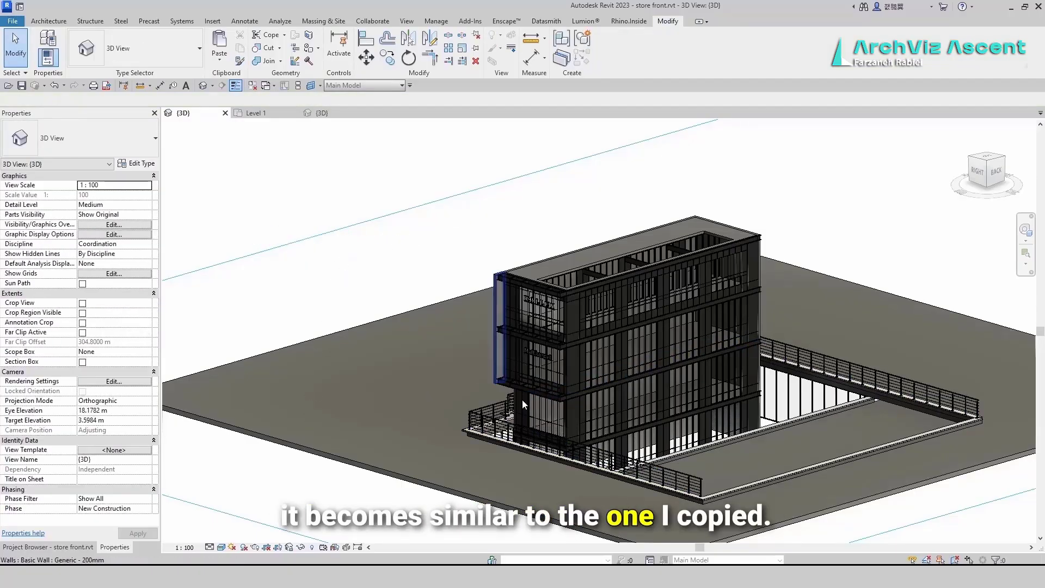
scroll(555, 456, up, 4)
scroll(554, 455, up, 1)
click(414, 386)
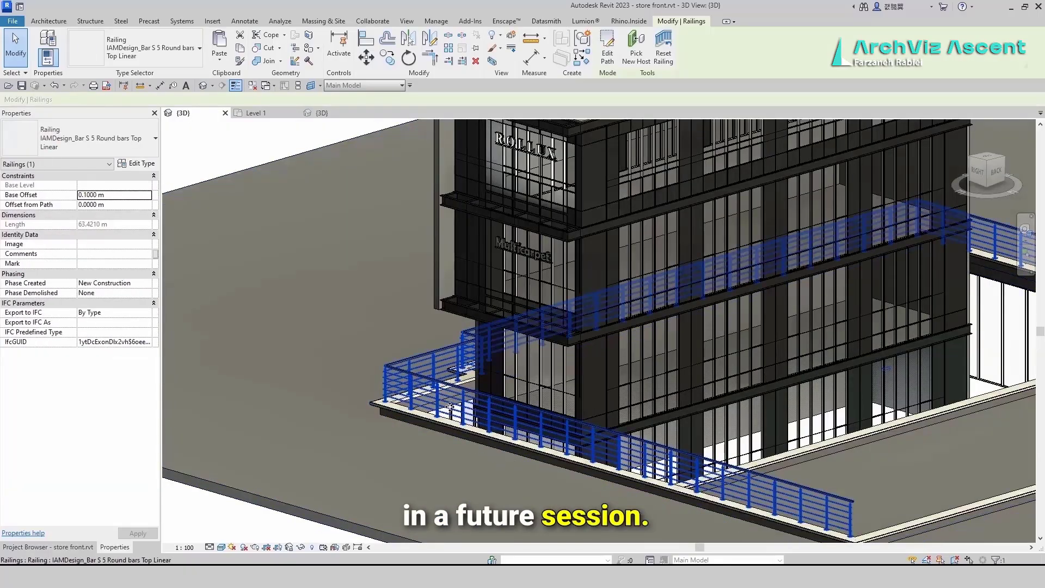
scroll(450, 408, up, 2)
scroll(450, 408, up, 1)
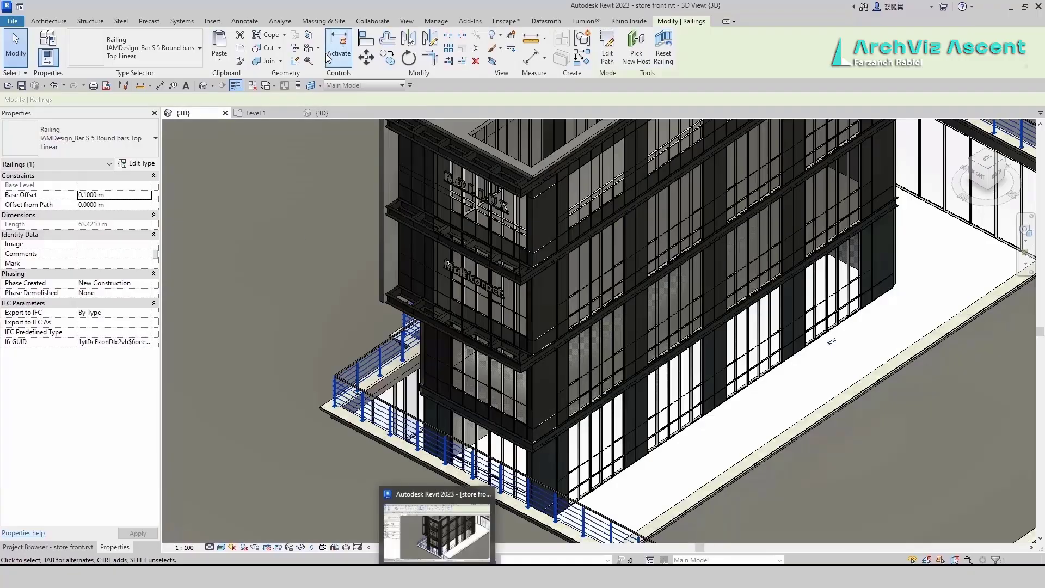
On the Level -1 plan, extend the west curtain wall to about 10.89 m so it meets the south curtain wall's end.
click(65, 546)
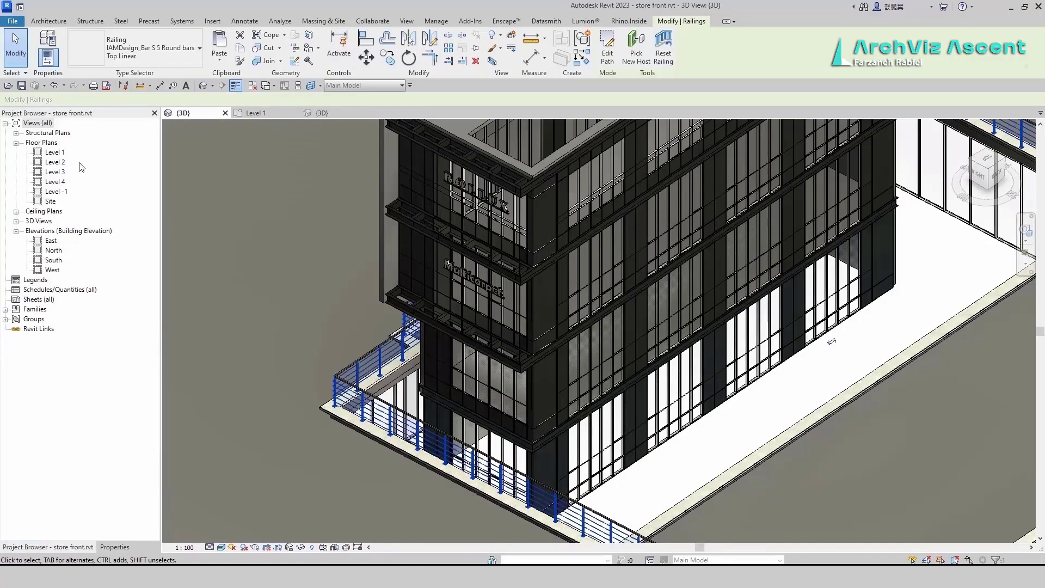
double_click(53, 192)
middle_drag(622, 323, 527, 301)
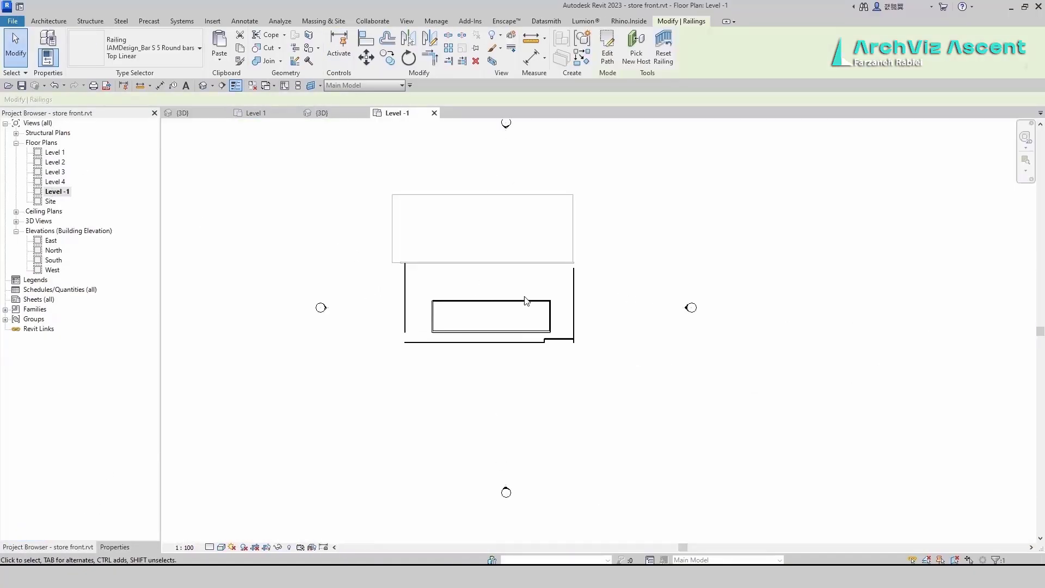
scroll(487, 336, up, 4)
scroll(244, 341, up, 1)
click(227, 345)
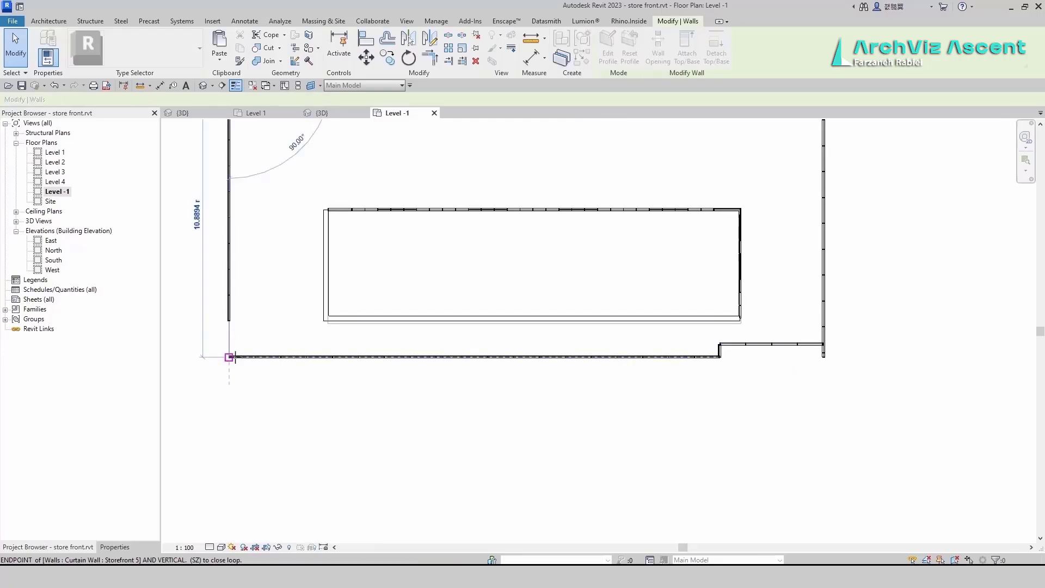
click(395, 454)
scroll(394, 455, down, 3)
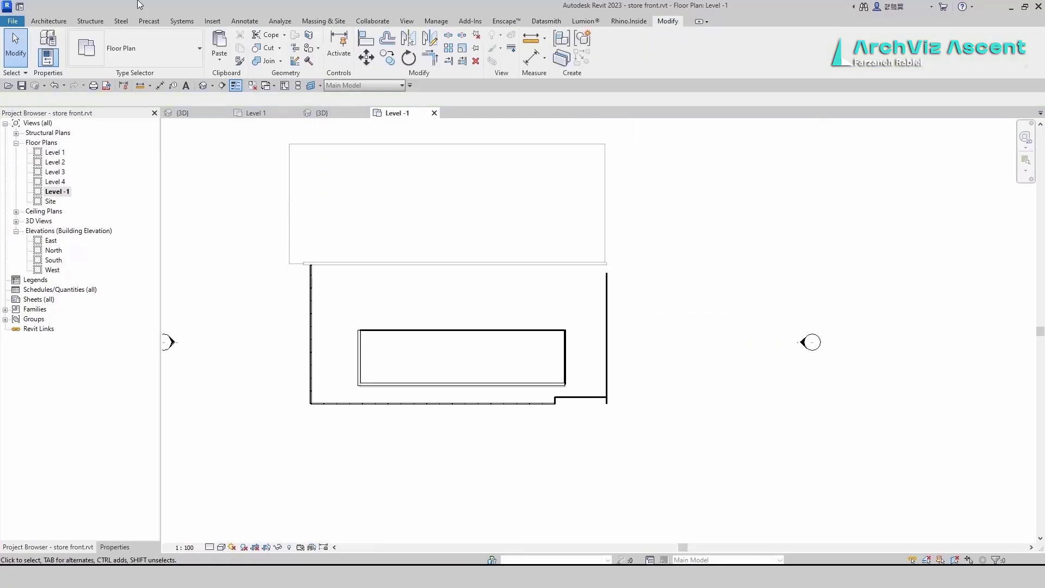
Create a rectangular Generic 150mm floor on Level -1 covering the building footprint out to the outer wall edges.
click(48, 21)
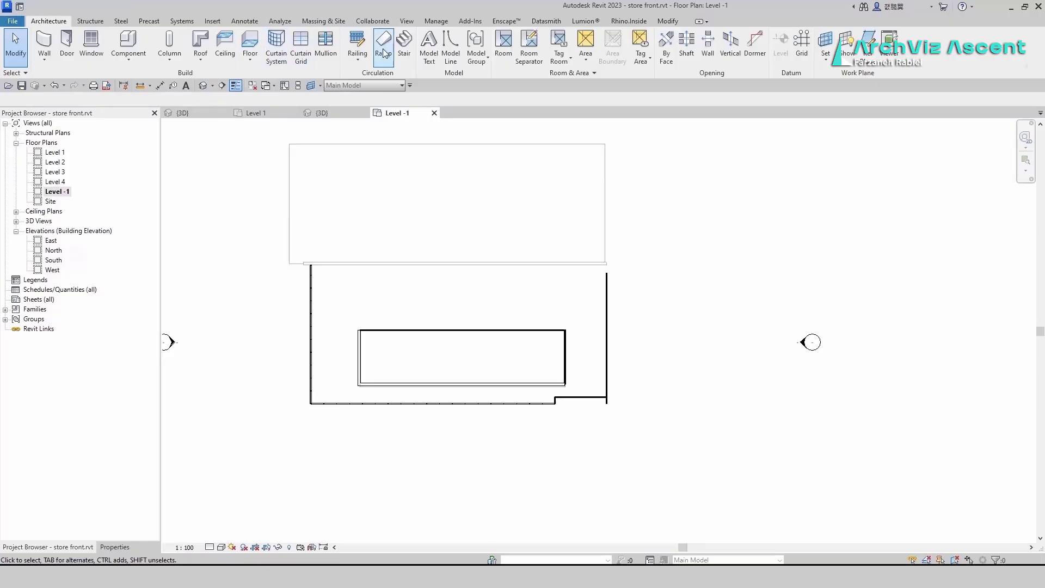
click(250, 43)
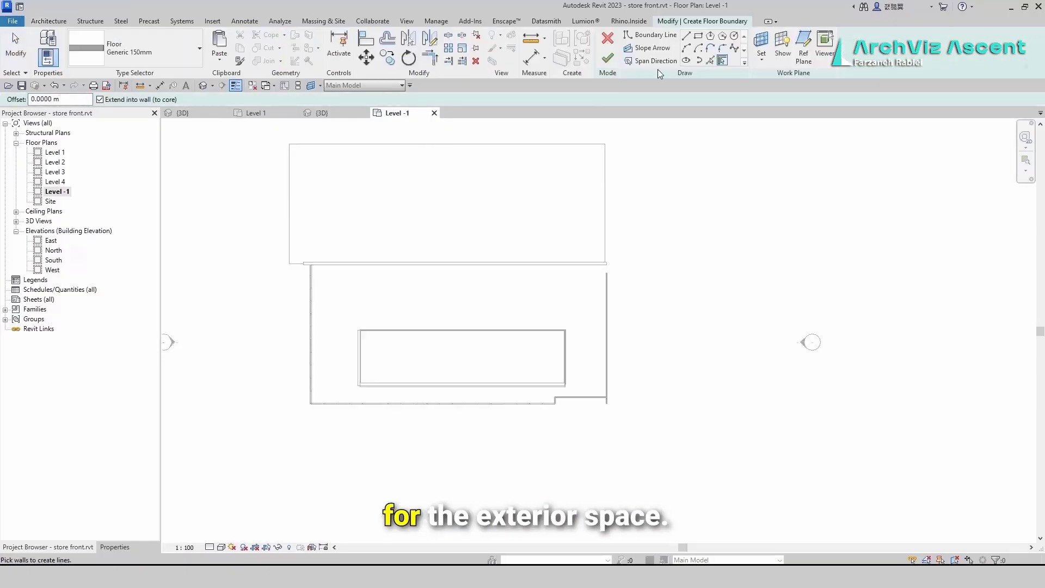
click(699, 36)
scroll(392, 407, up, 3)
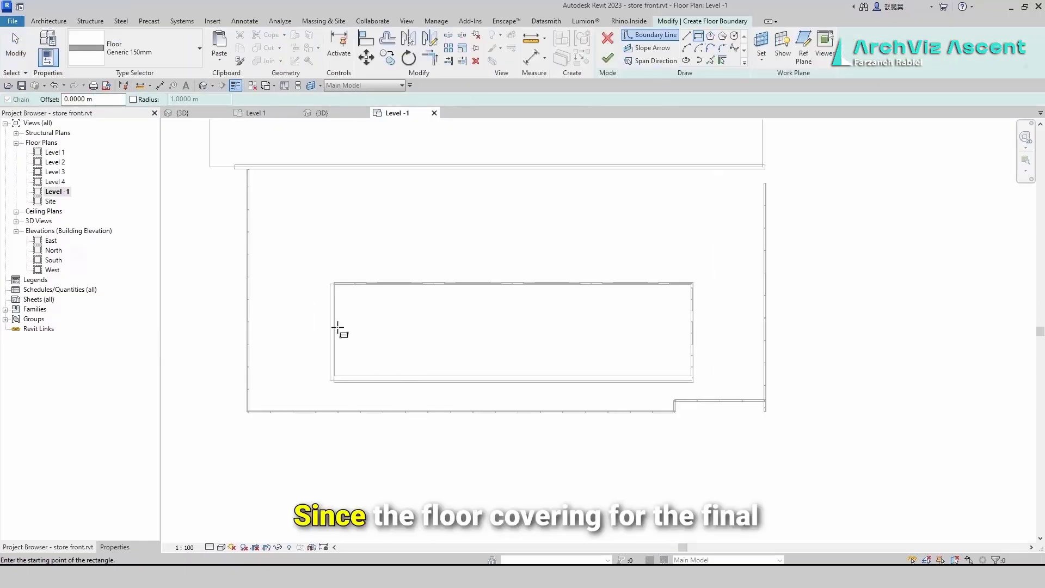
click(329, 283)
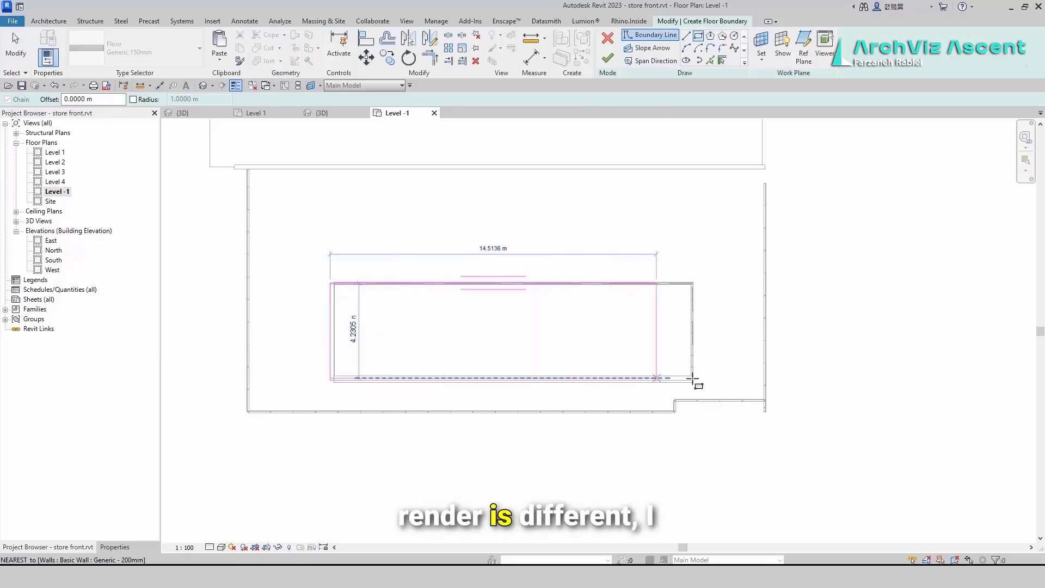
click(693, 381)
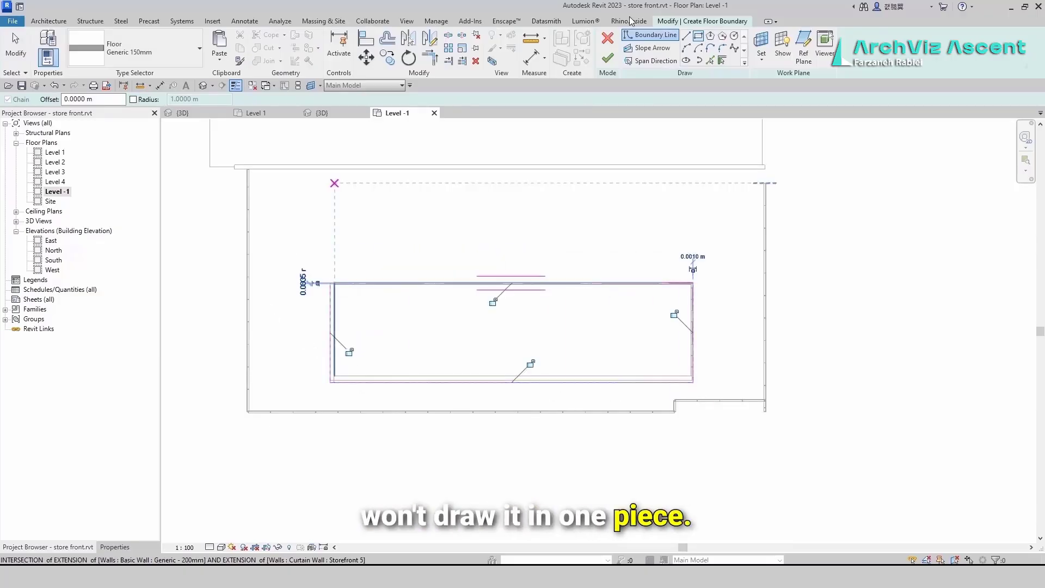
click(608, 59)
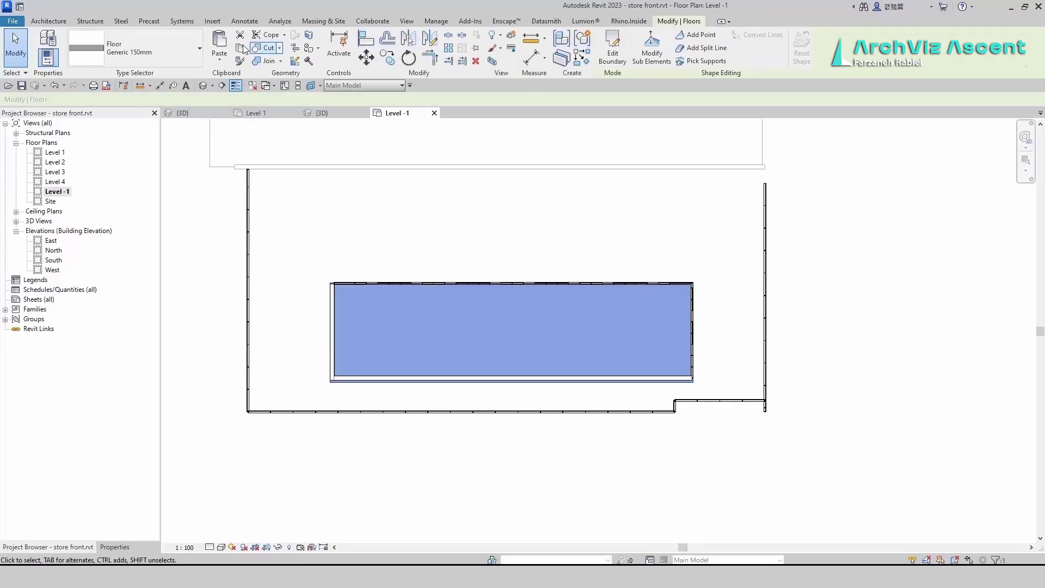
Create a Generic 150mm yard floor on Level -1 bounded by the perimeter curtain walls, with a rectangular opening around the building footprint.
click(115, 547)
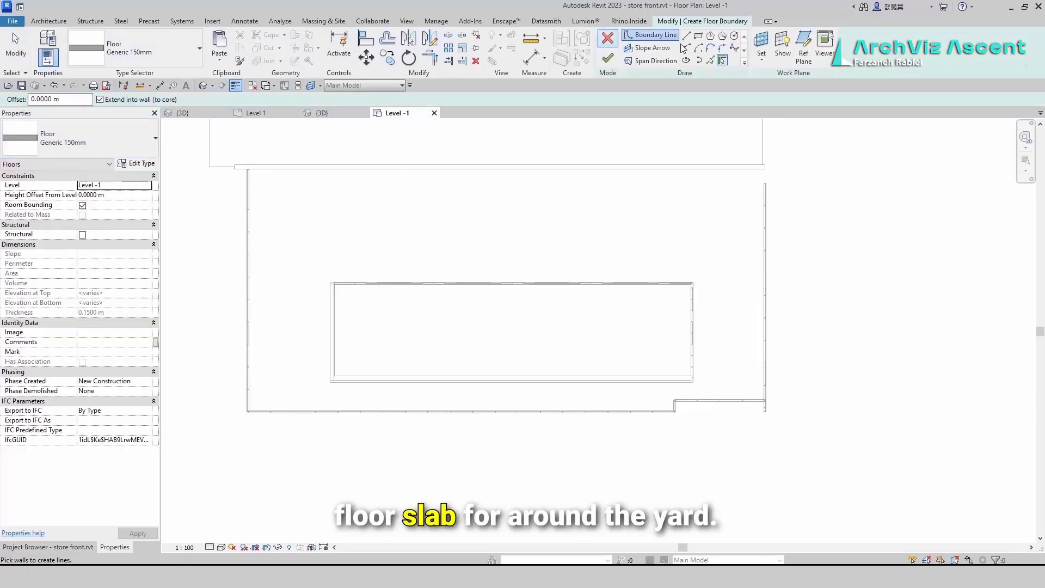
click(699, 37)
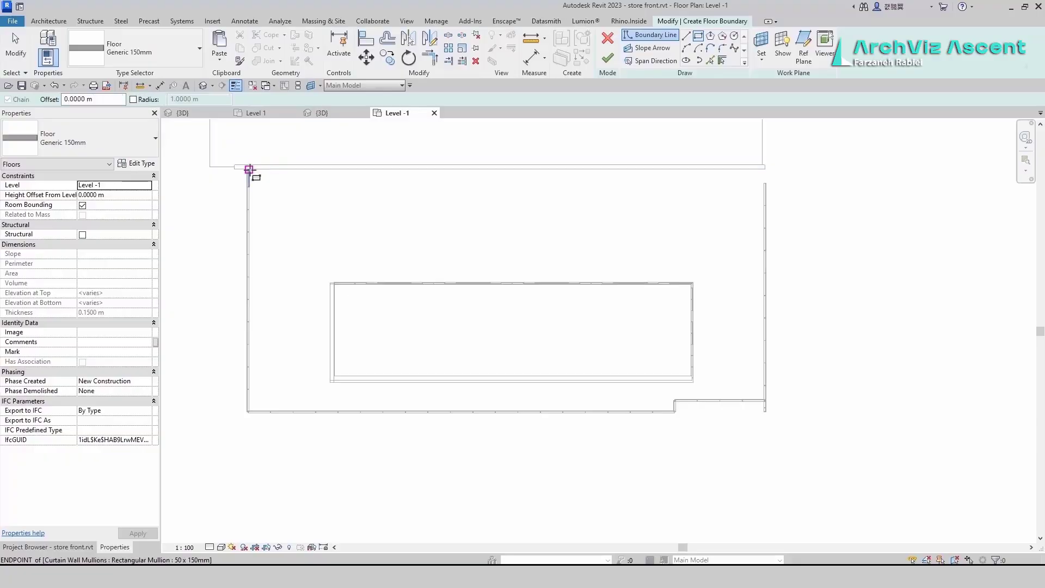
click(248, 168)
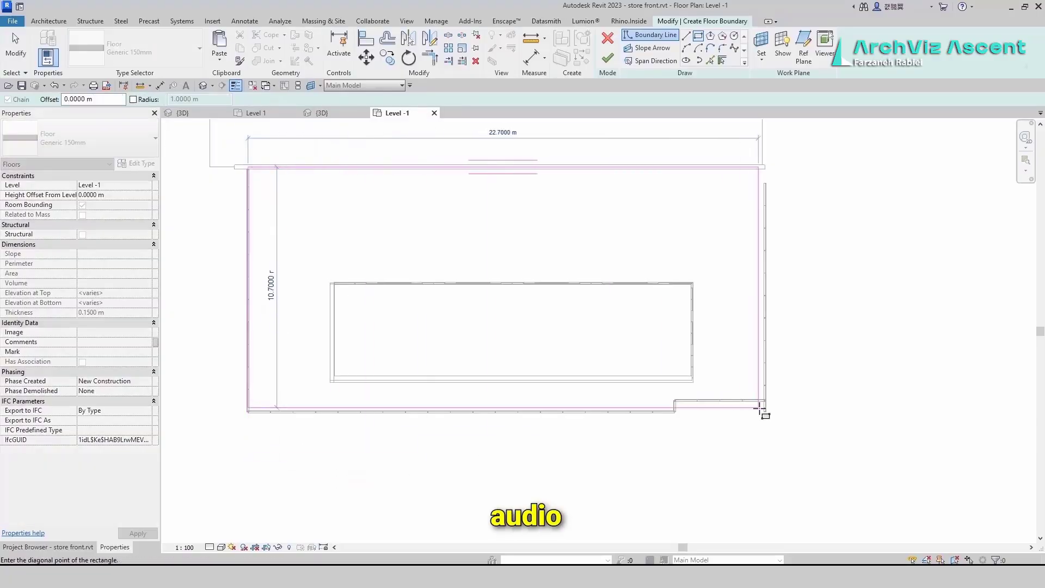
click(764, 411)
click(329, 282)
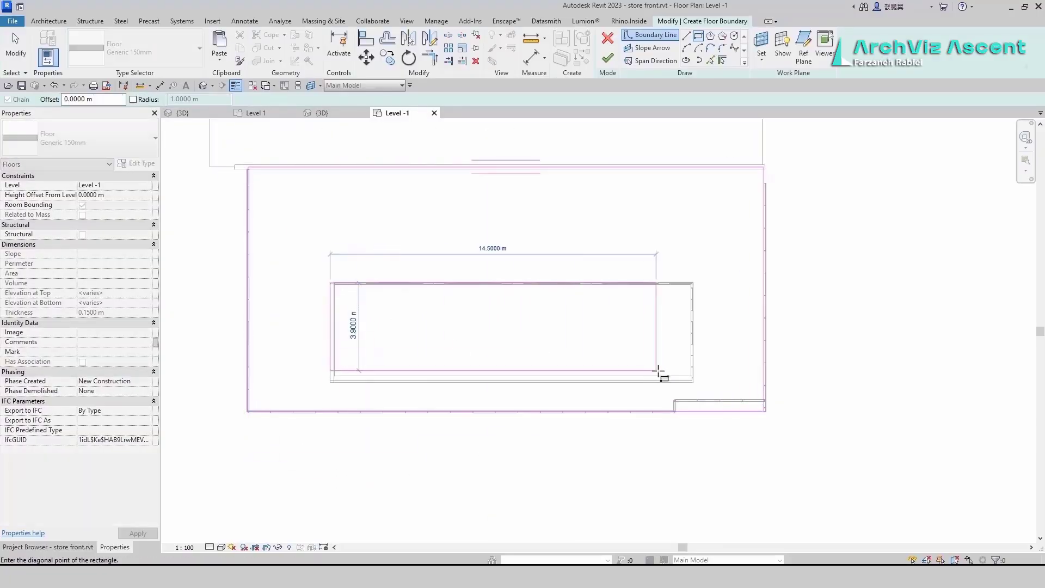
click(693, 381)
click(608, 57)
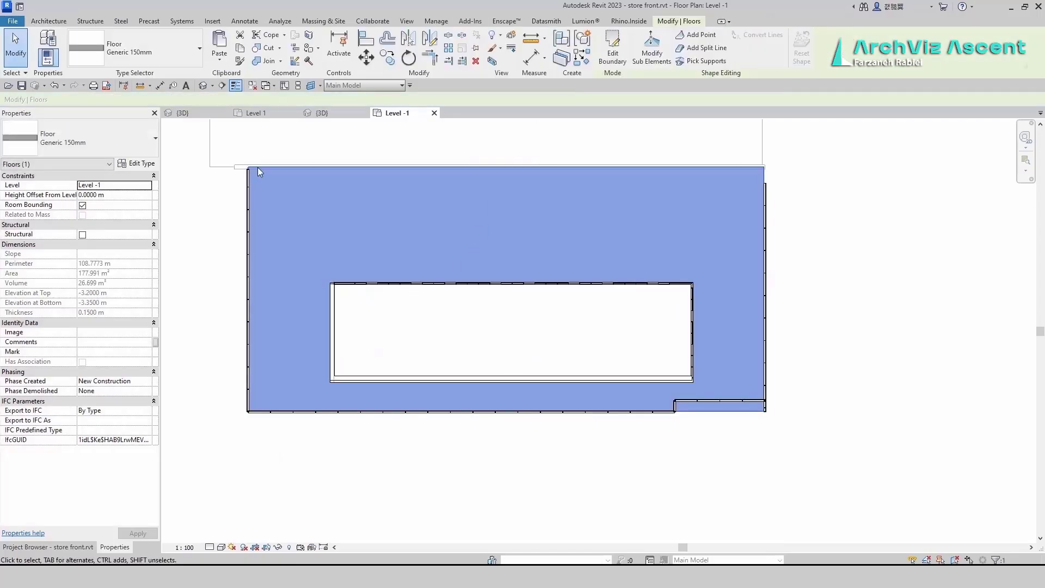
Create a Generic 150mm outer floor on Level -1, about 35.8 by 20.8 m, with a rectangular opening around the curtain-walled yard.
scroll(695, 322, down, 3)
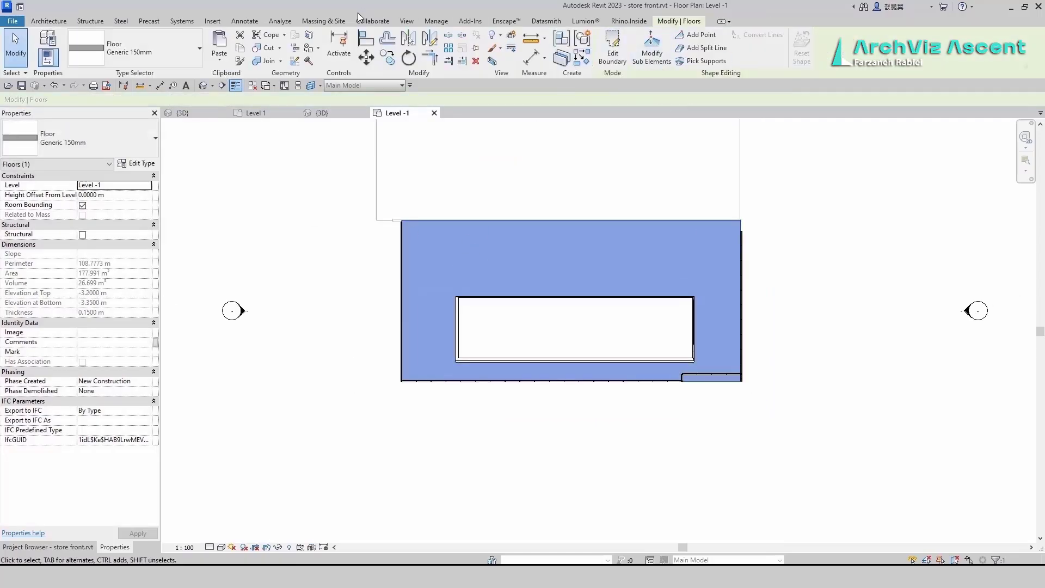
click(584, 67)
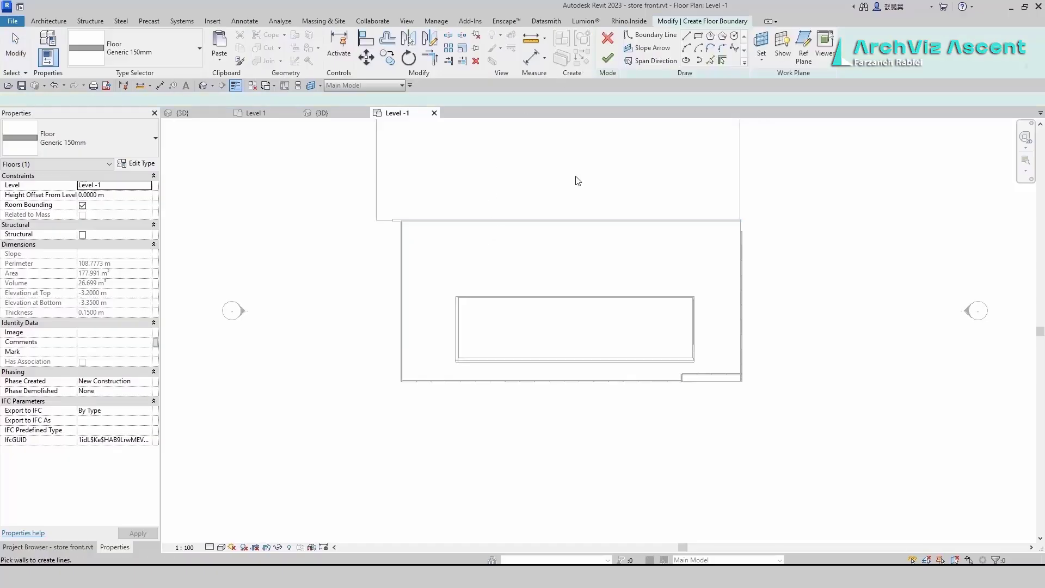
scroll(473, 259, down, 2)
click(364, 198)
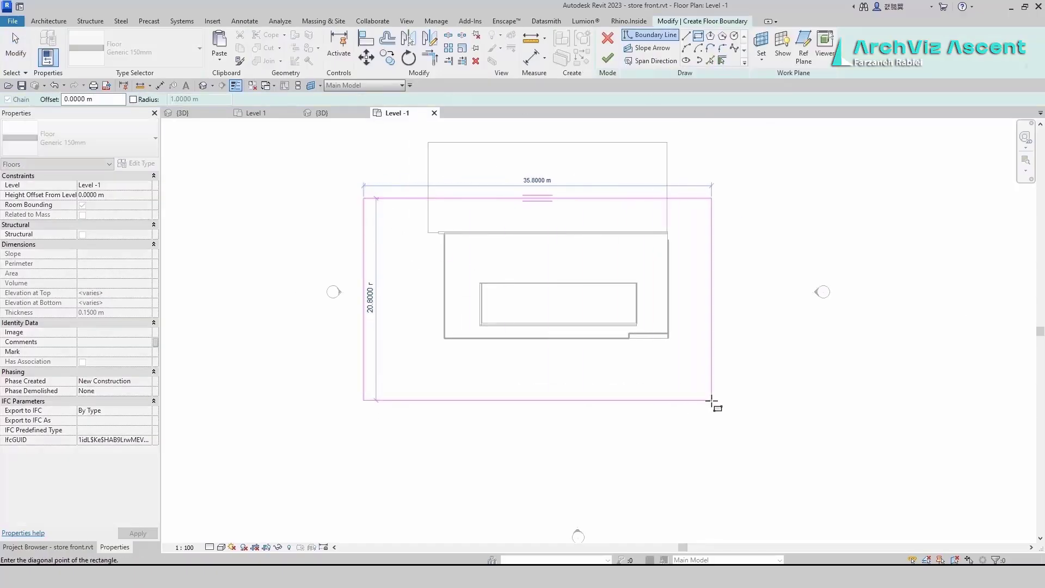
click(711, 400)
click(444, 233)
click(668, 339)
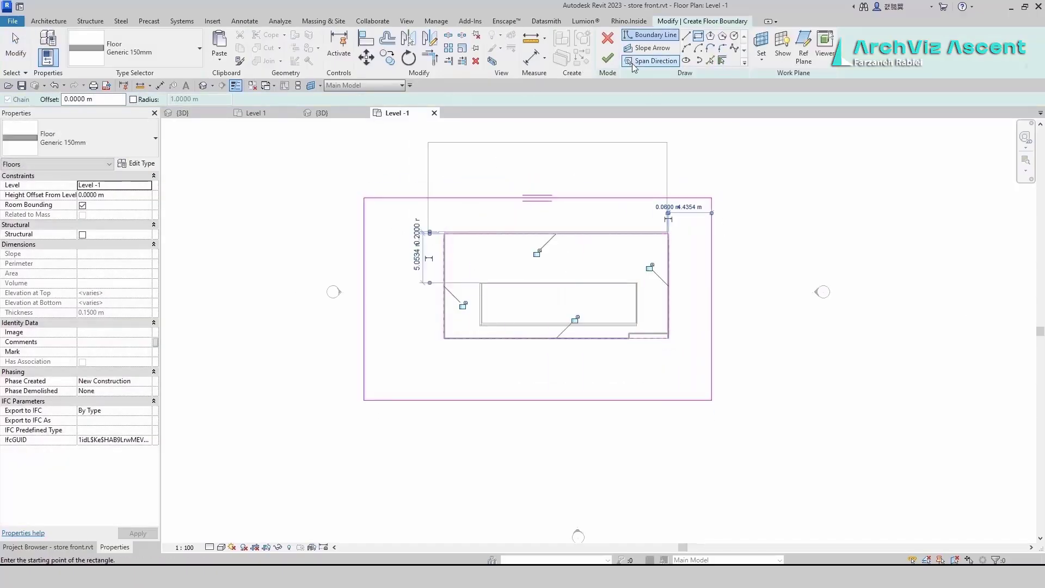
click(607, 57)
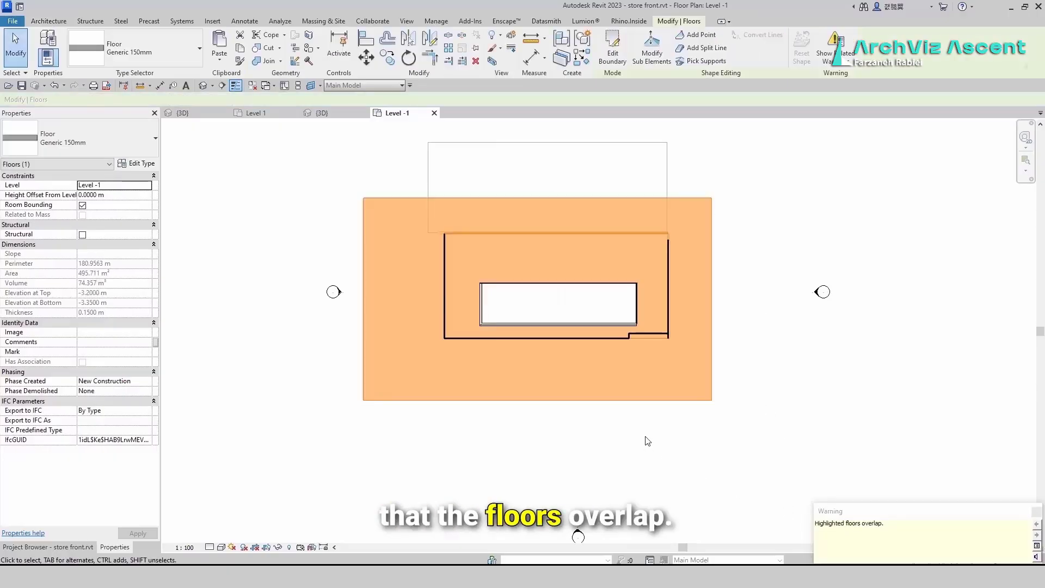
Edit the outer floor's boundary, realigning the opening's west and south edges with the outer edges of the perimeter curtain walls.
scroll(642, 424, up, 2)
double_click(630, 393)
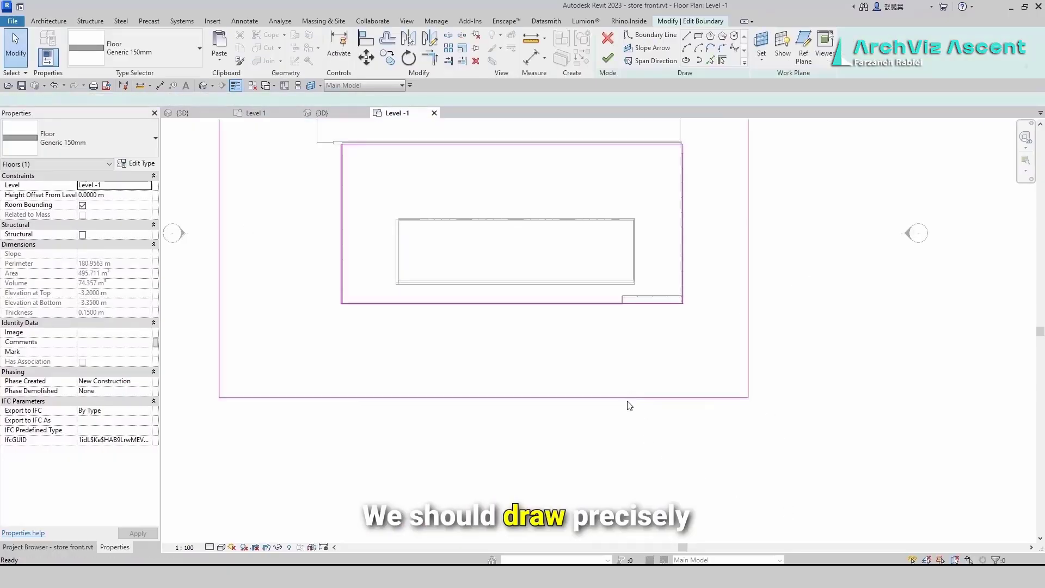
scroll(343, 218, up, 3)
click(342, 218)
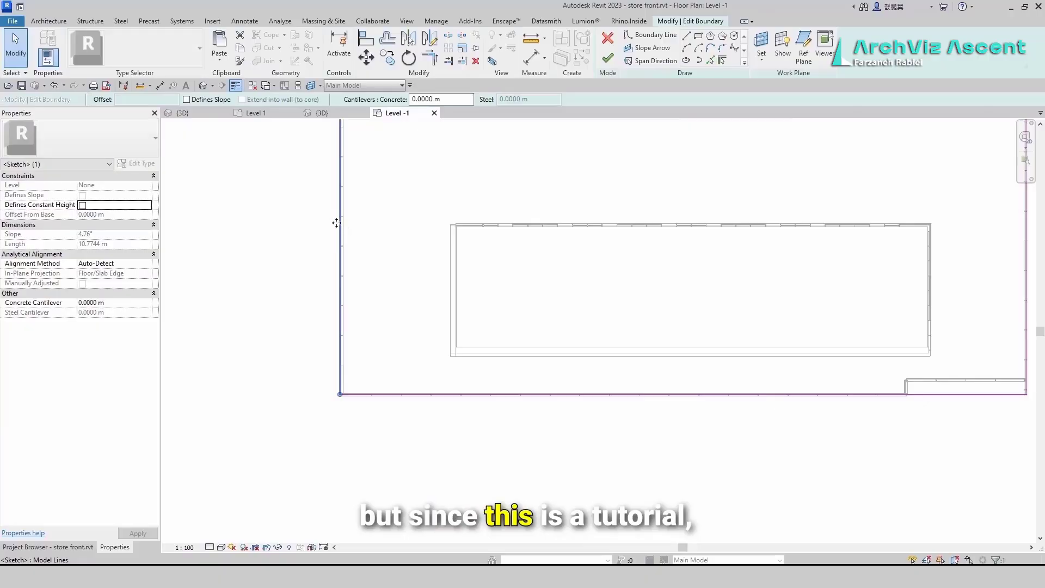
mouse_move(338, 223)
mouse_down()
mouse_move(328, 221)
mouse_move(336, 227)
mouse_up()
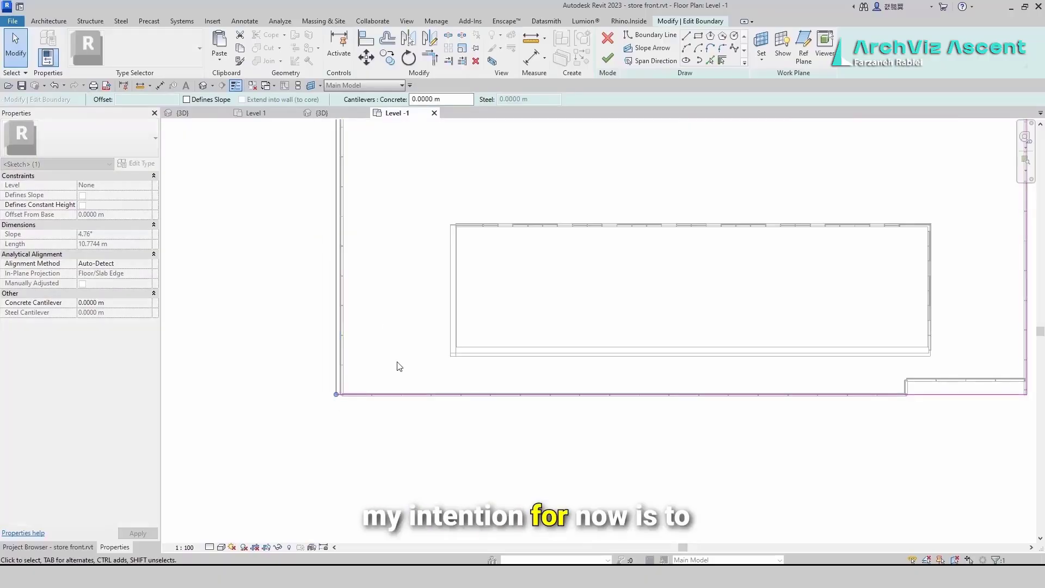
click(399, 396)
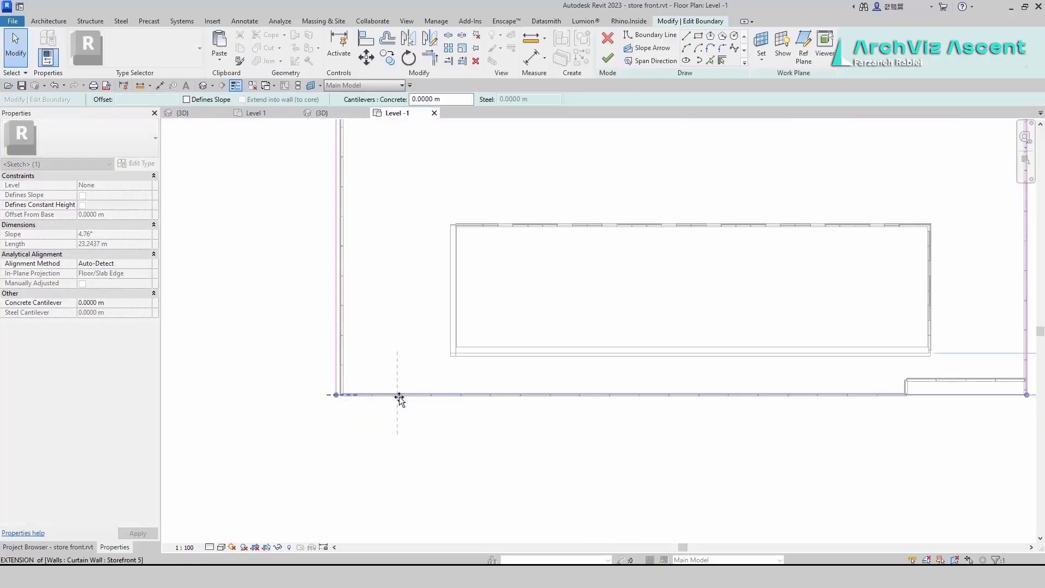
drag(400, 398, 403, 396)
scroll(349, 381, up, 4)
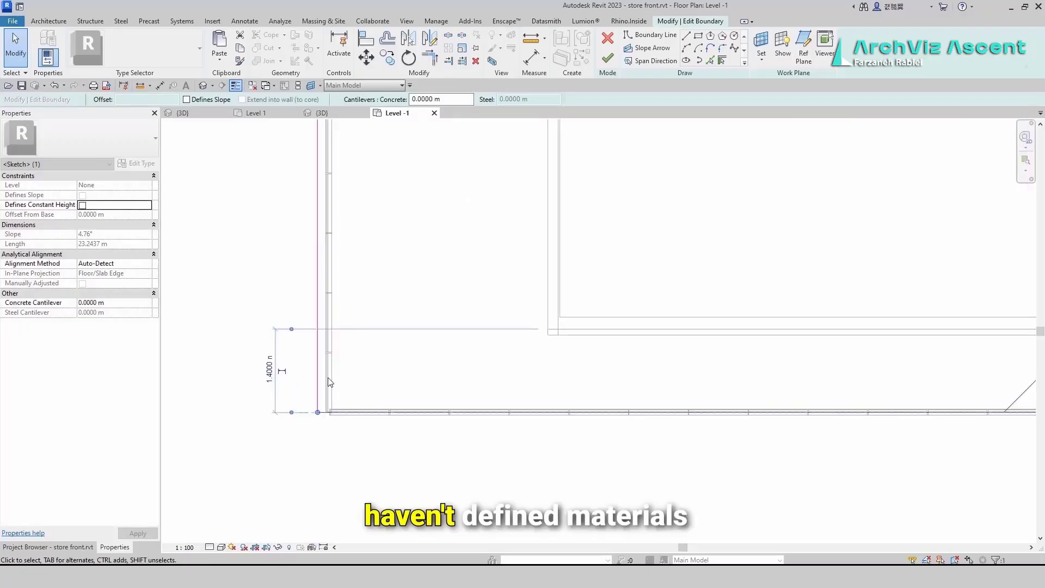
drag(334, 375, 351, 373)
scroll(391, 348, down, 3)
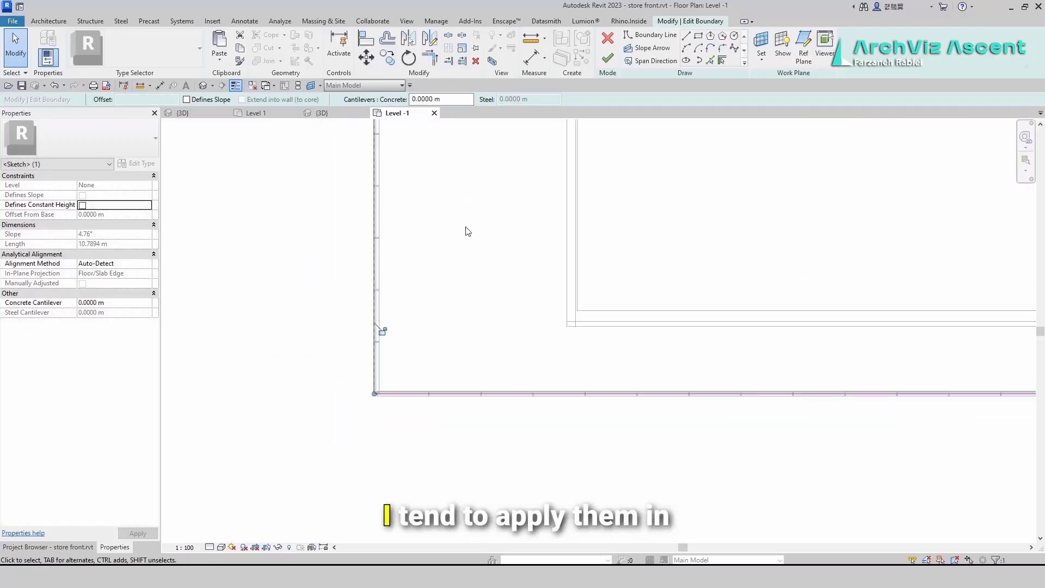
click(608, 58)
scroll(501, 293, down, 4)
key(Escape)
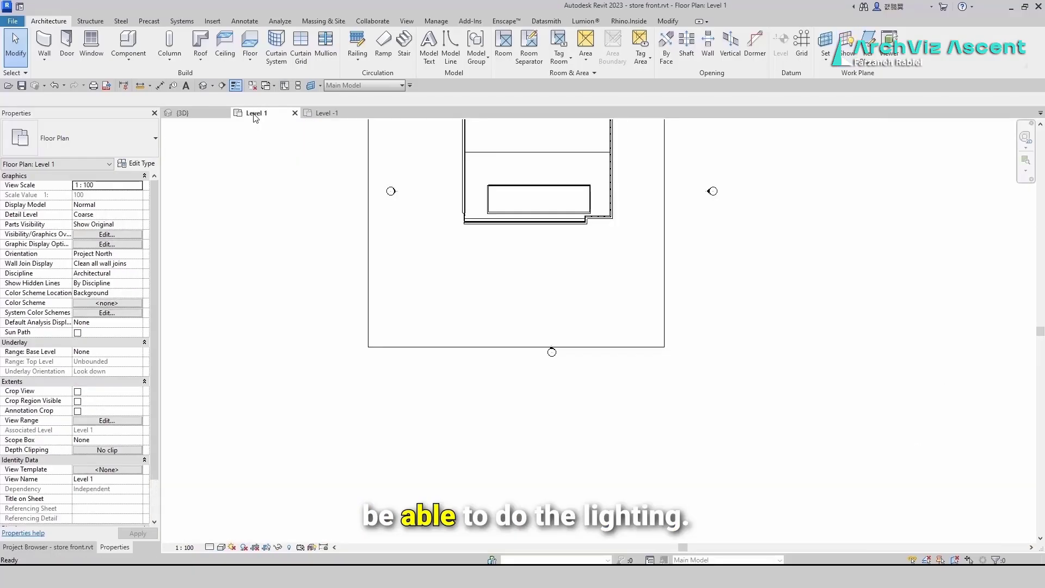
On the Level 1 plan, sketch a rectangular Plain compound ceiling about 14.8 by 3.2 m inside the building.
scroll(362, 362, down, 2)
scroll(438, 288, up, 3)
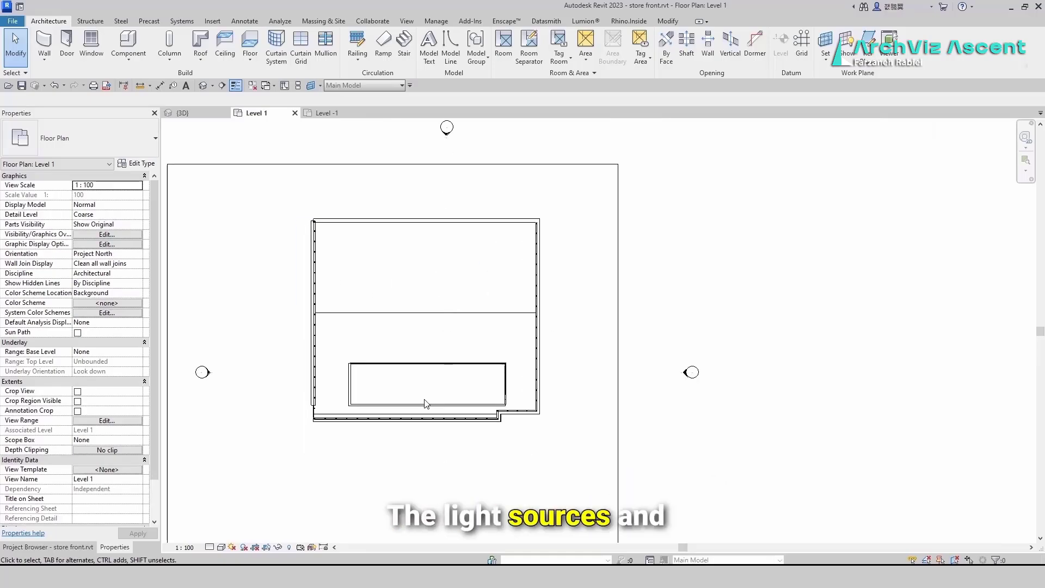
scroll(424, 403, up, 4)
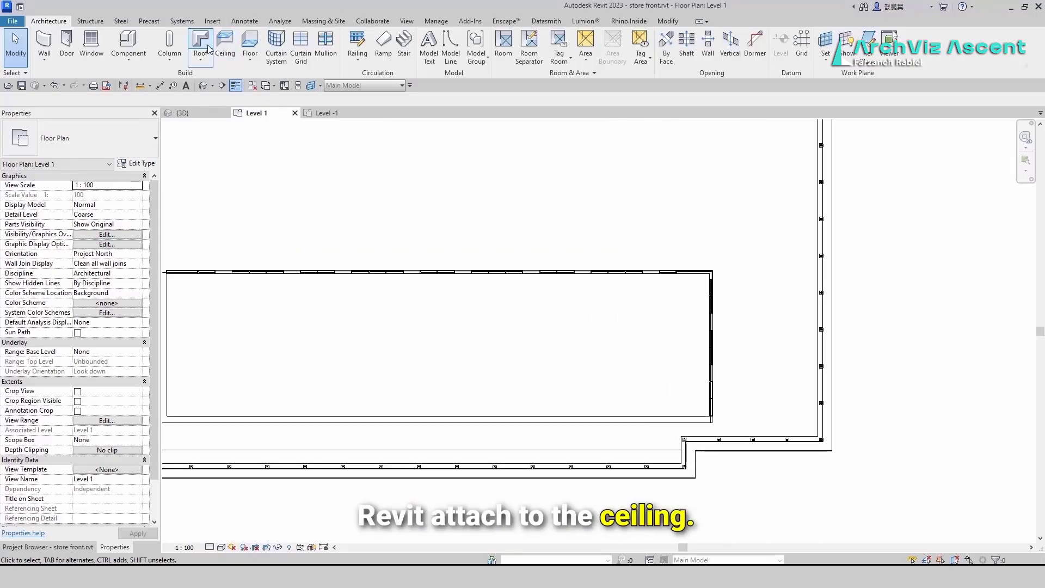
click(225, 43)
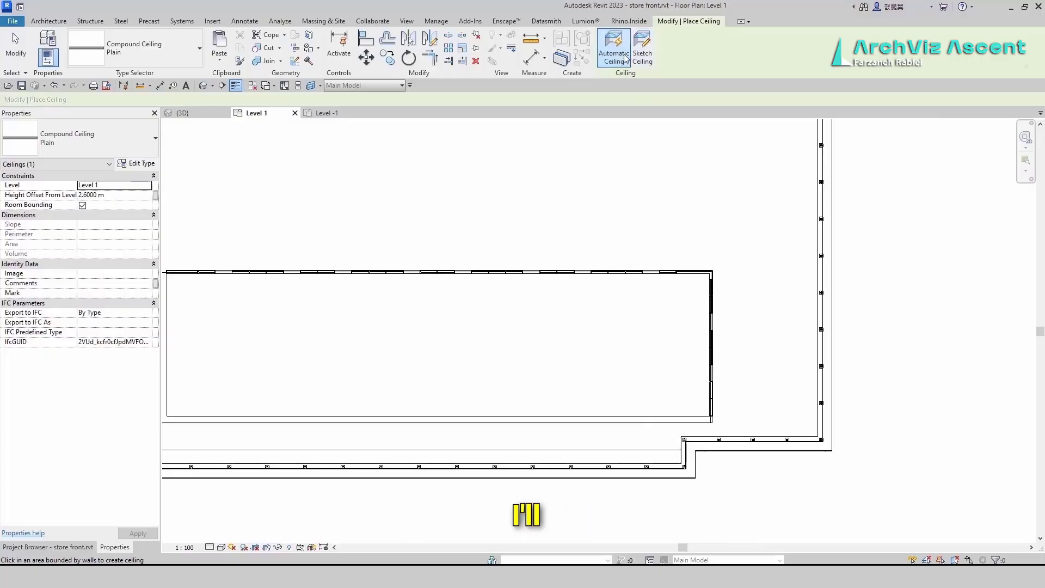
click(641, 50)
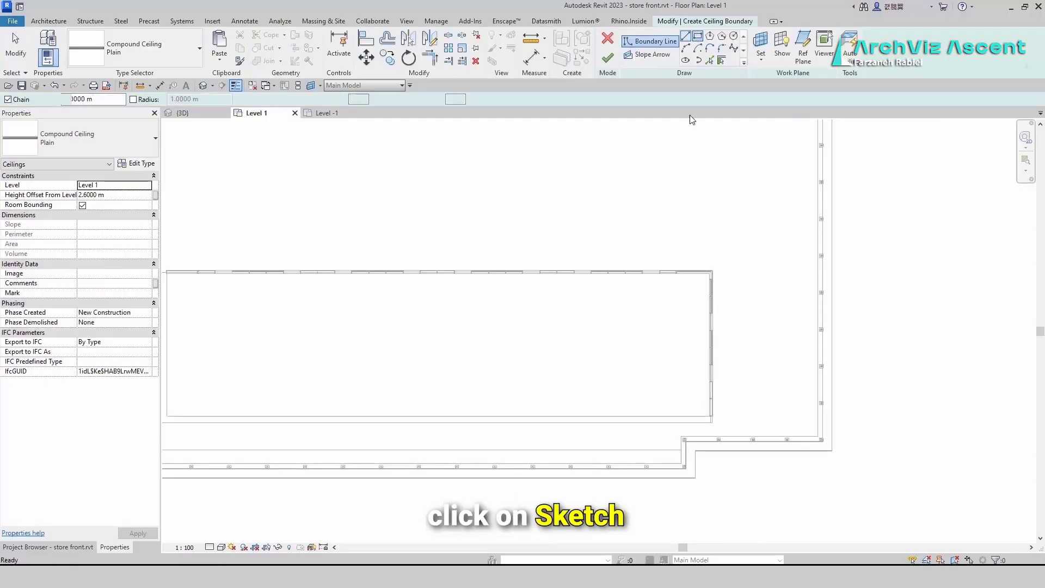
click(688, 292)
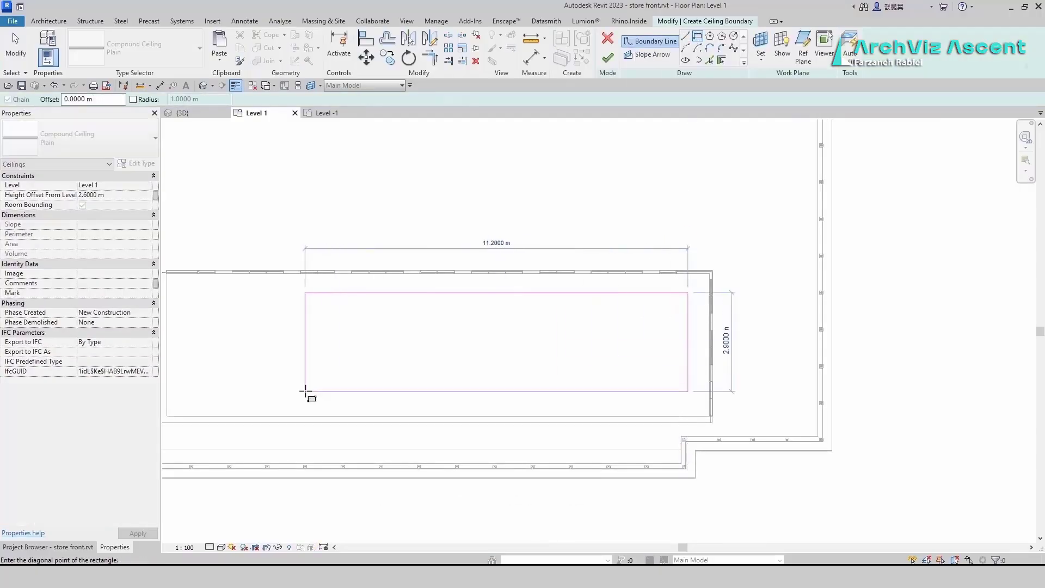
middle_drag(306, 392, 495, 374)
click(365, 379)
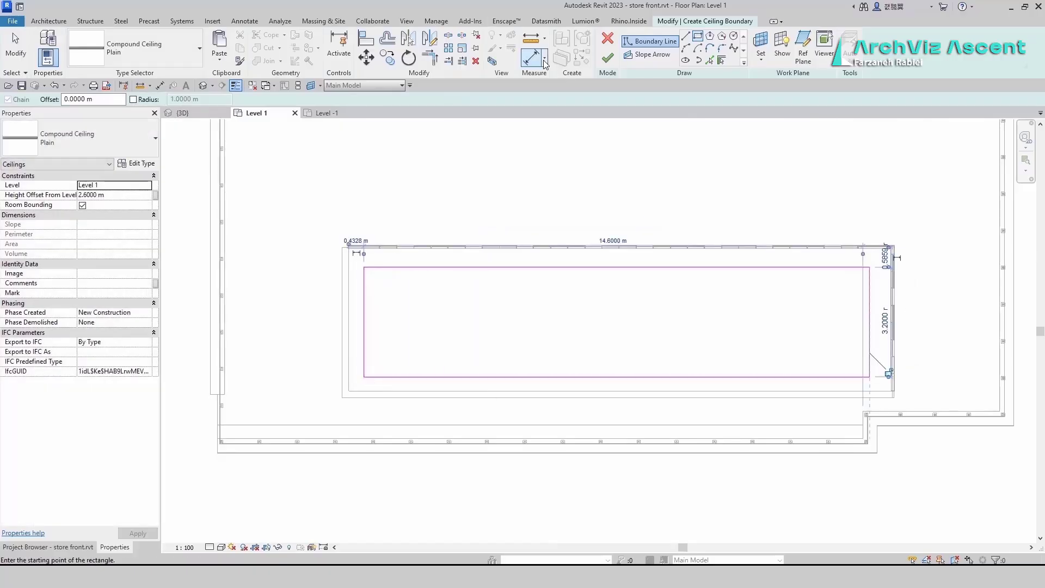
click(608, 57)
In the 3D view, enable the section box and pull its front face inward to cut through the building's interior.
click(205, 114)
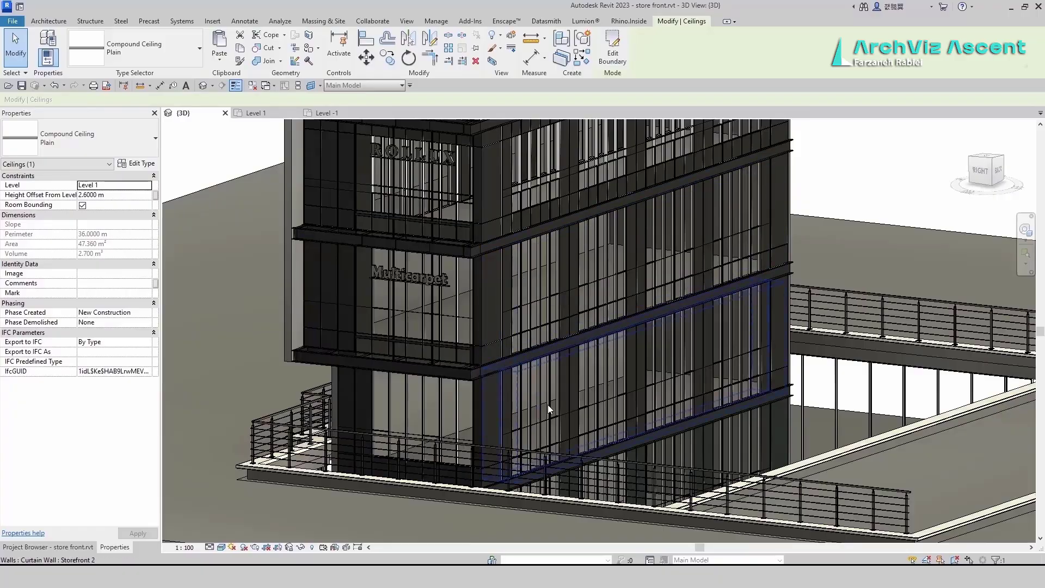
scroll(462, 403, down, 5)
scroll(458, 380, down, 2)
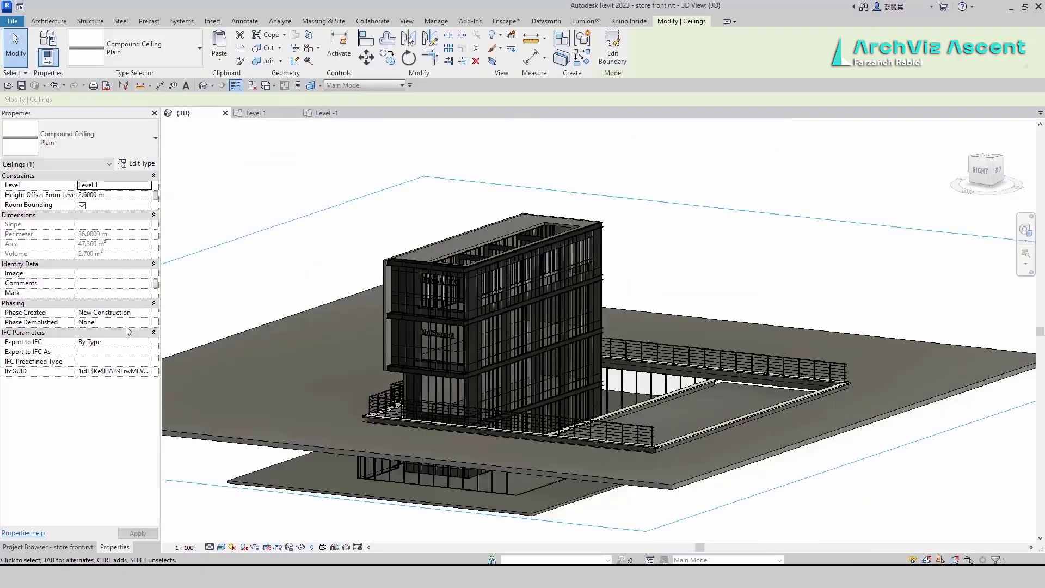
click(207, 472)
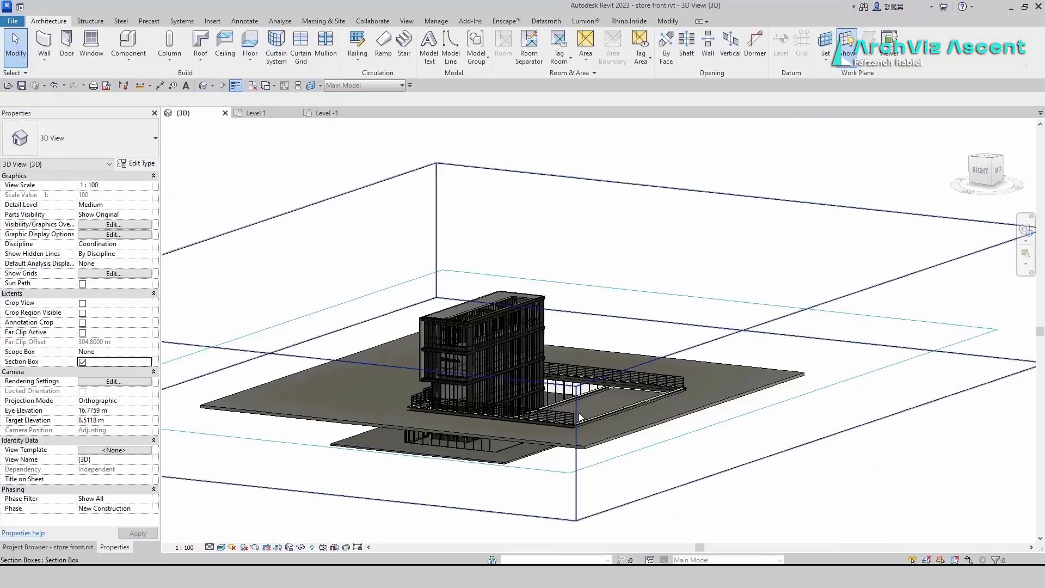
click(577, 413)
drag(354, 386, 422, 371)
key(Escape)
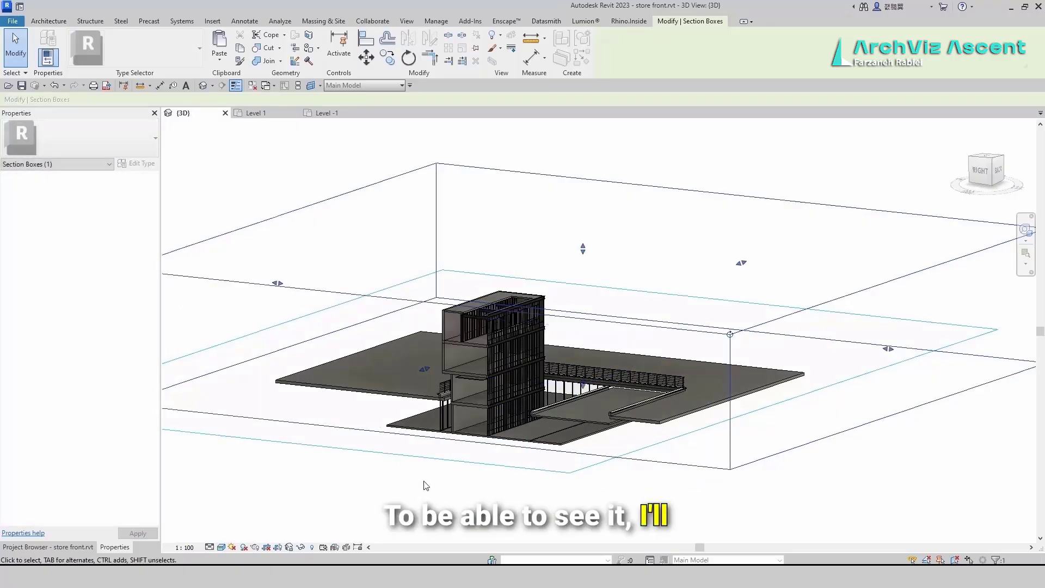
Set the Level 1 ceiling's height offset from level to 2.75 m.
scroll(485, 373, up, 5)
scroll(485, 374, up, 3)
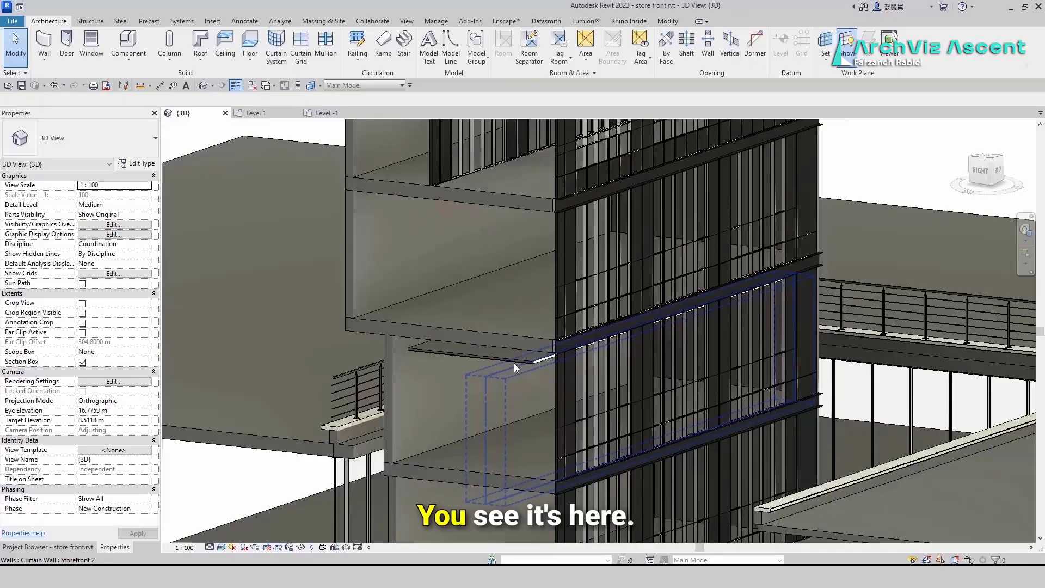
click(505, 358)
key(Escape)
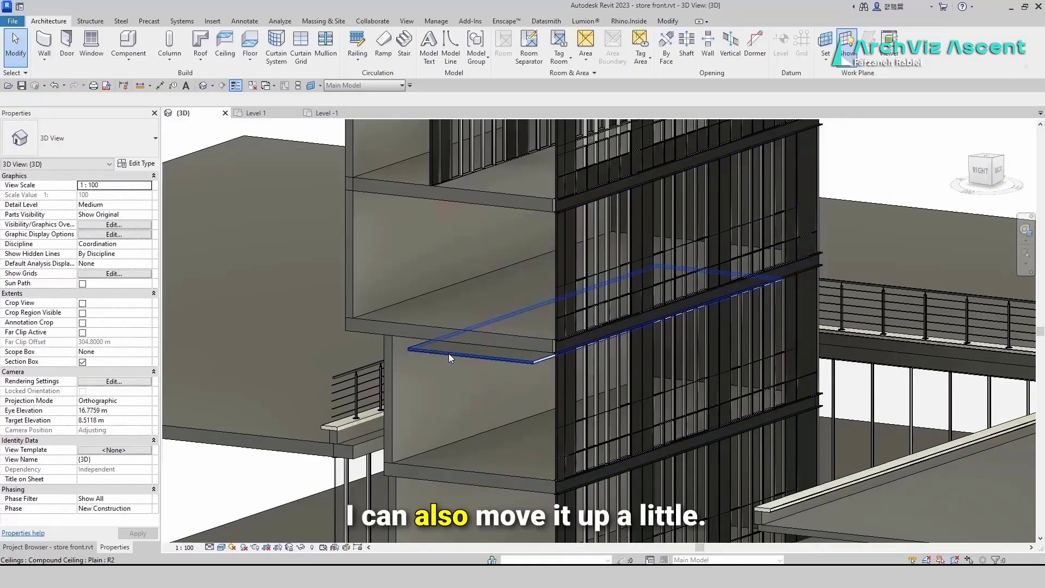
click(449, 354)
scroll(449, 366, up, 2)
scroll(448, 365, up, 1)
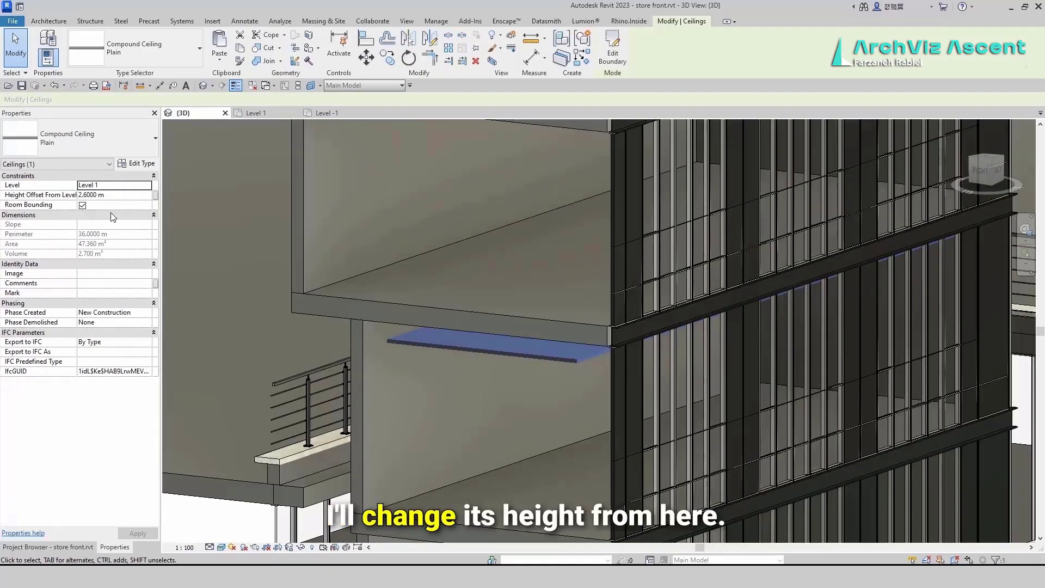
click(126, 198)
text(2)
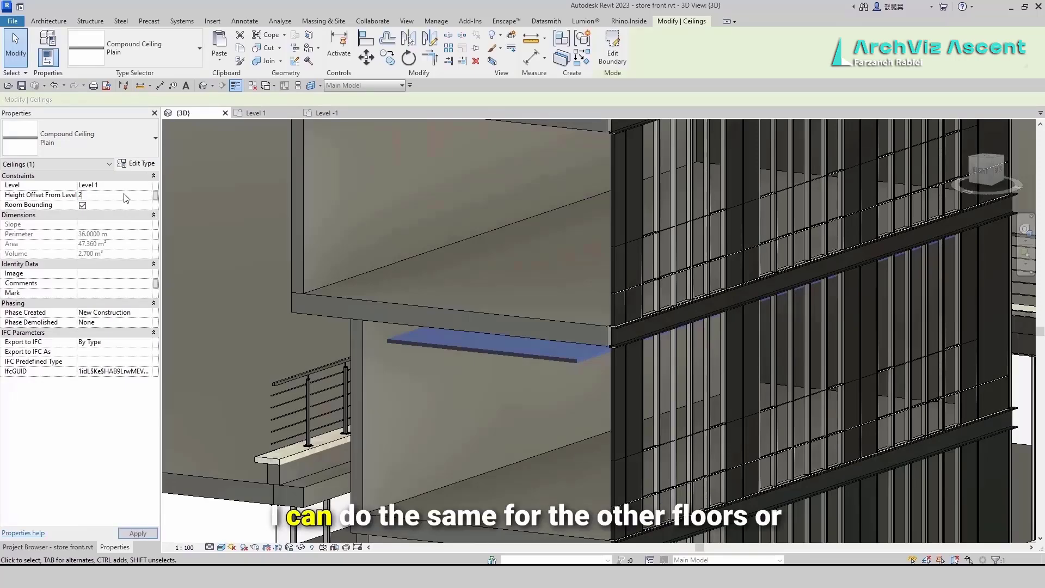
text(.7)
key(Return)
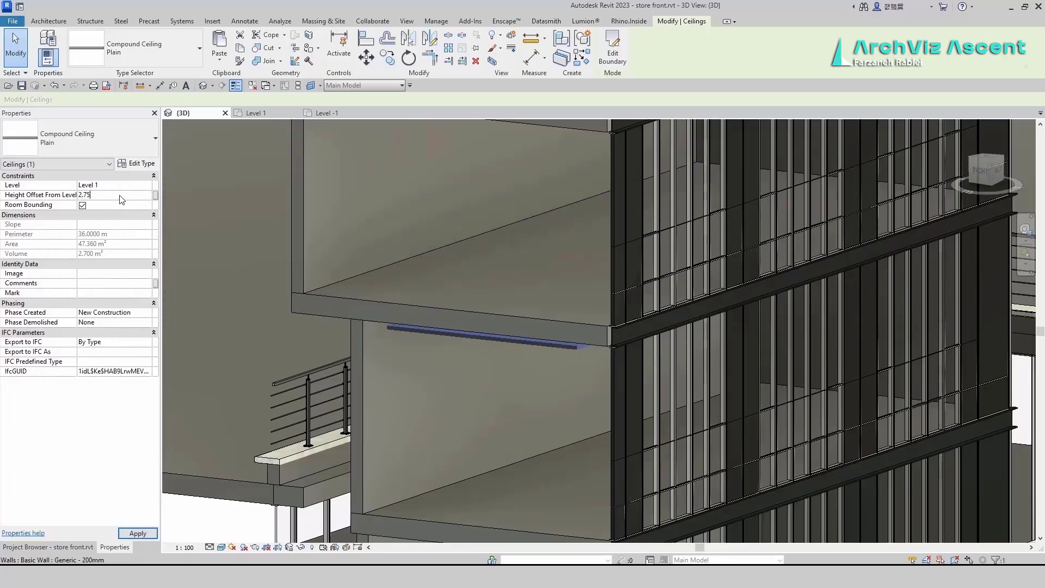
click(465, 443)
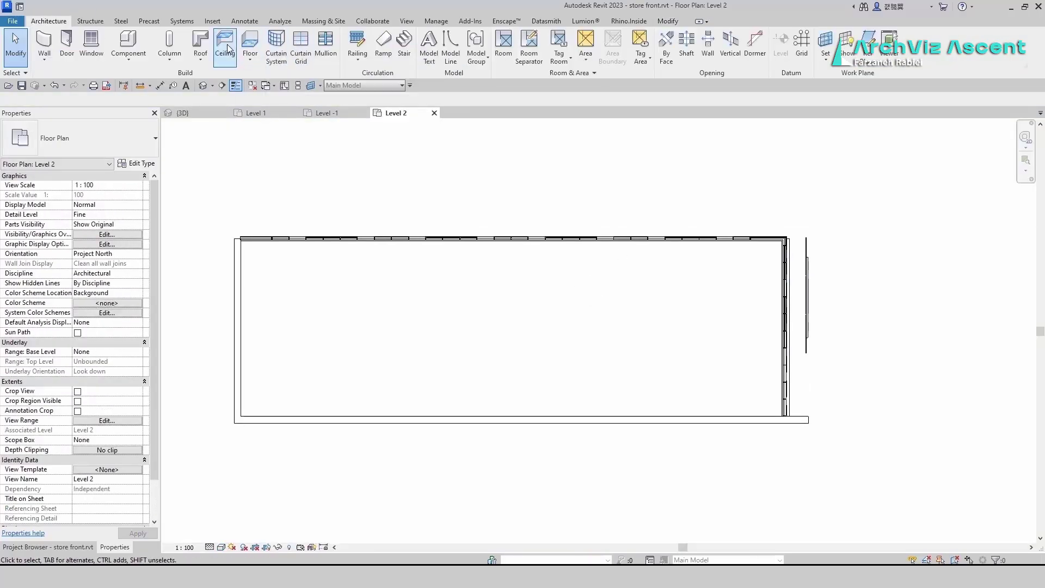
Sketch a rectangular Plain ceiling about 15 by 4.2 m inside the Level 2 walls, with a height offset of 2.75 m.
click(227, 44)
click(647, 45)
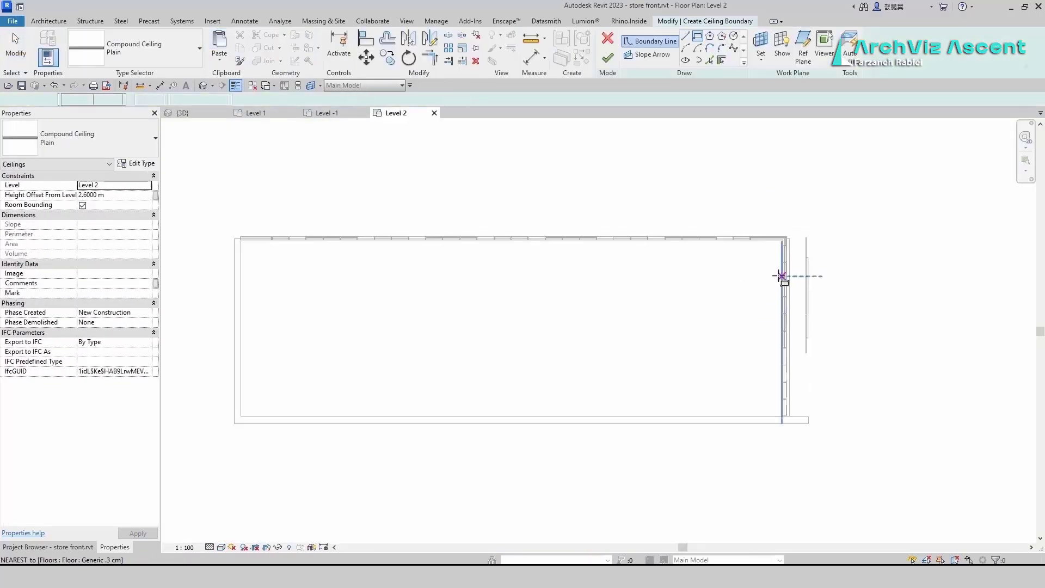
click(766, 257)
click(253, 401)
key(Escape)
key(Escape)
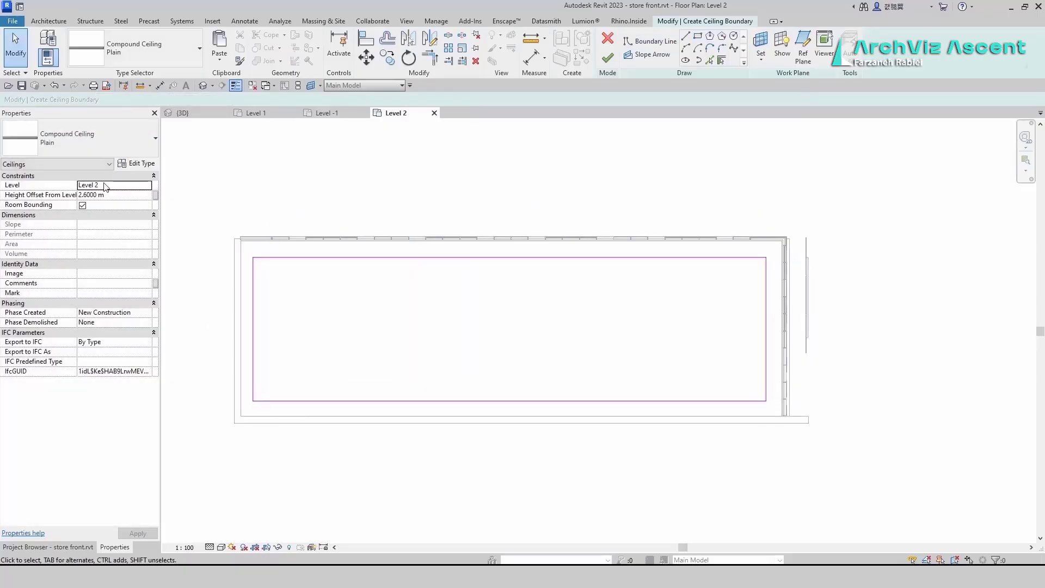
click(44, 194)
click(608, 57)
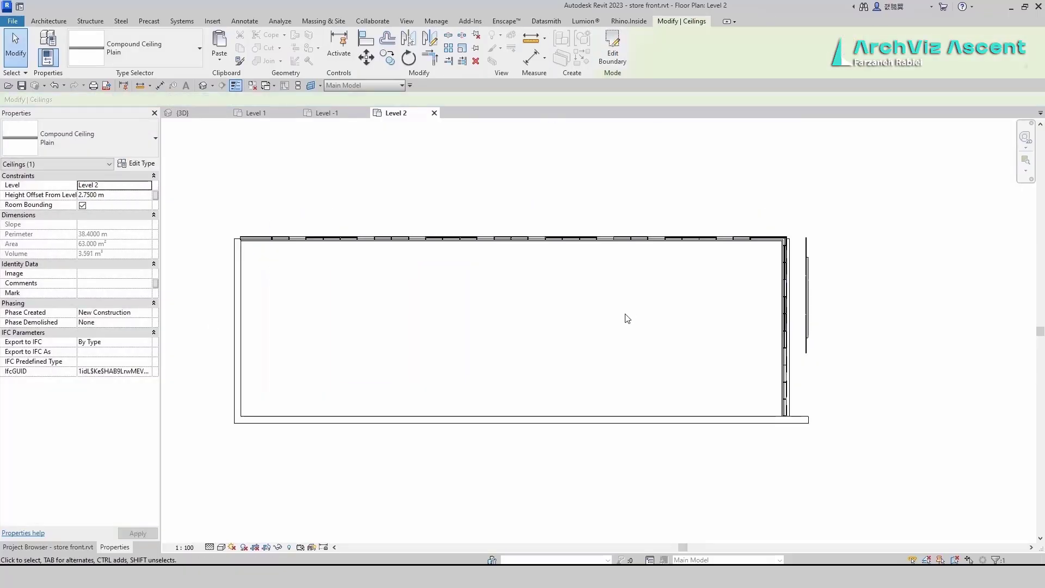
On the Level 3 plan, sketch a rectangular Plain ceiling in the narrow strip south of the interior curtain wall.
click(47, 547)
double_click(55, 172)
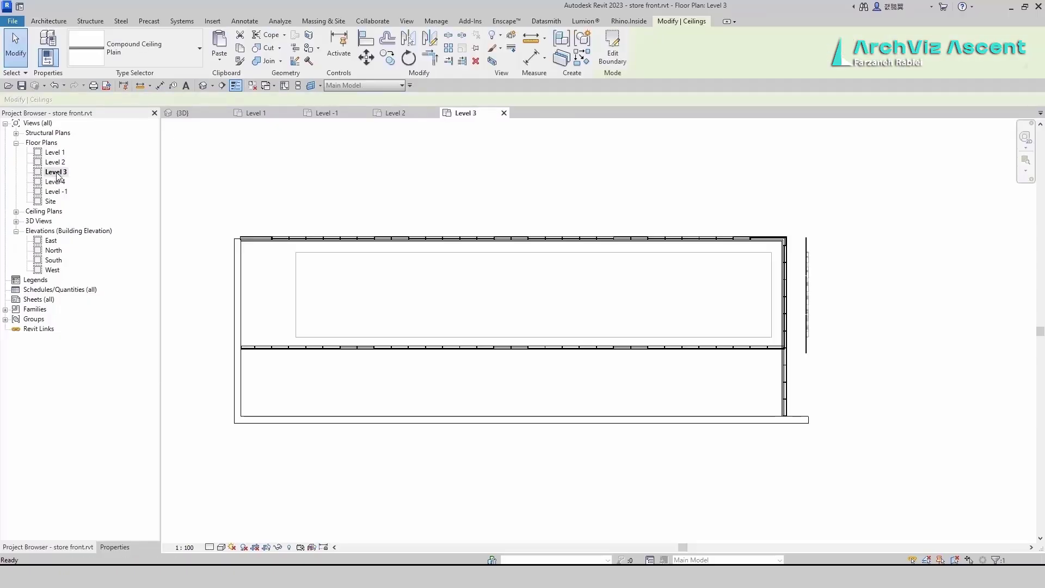
click(48, 22)
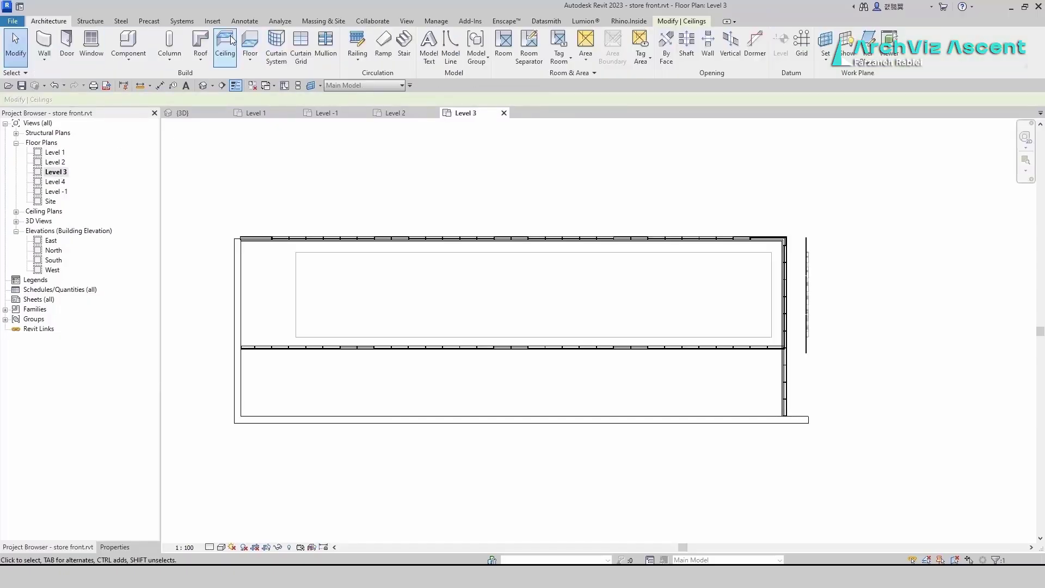
click(225, 47)
click(642, 47)
click(698, 36)
click(763, 360)
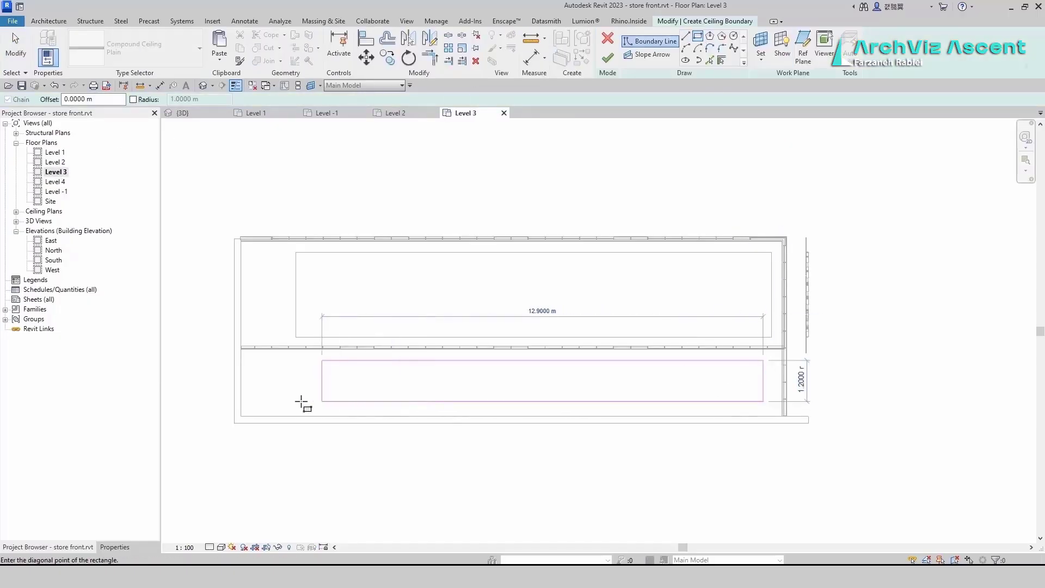
click(264, 408)
click(115, 547)
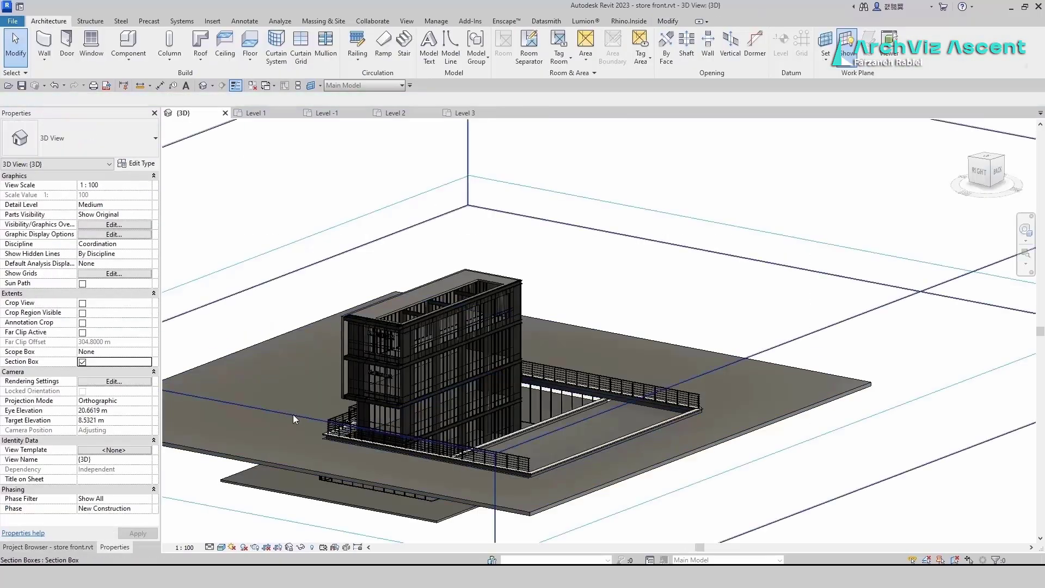
Cut into the building with the section box, and pull the Level 1 ceiling's front boundary edge inward from the curtain wall.
click(293, 421)
drag(381, 360, 408, 365)
scroll(419, 349, up, 8)
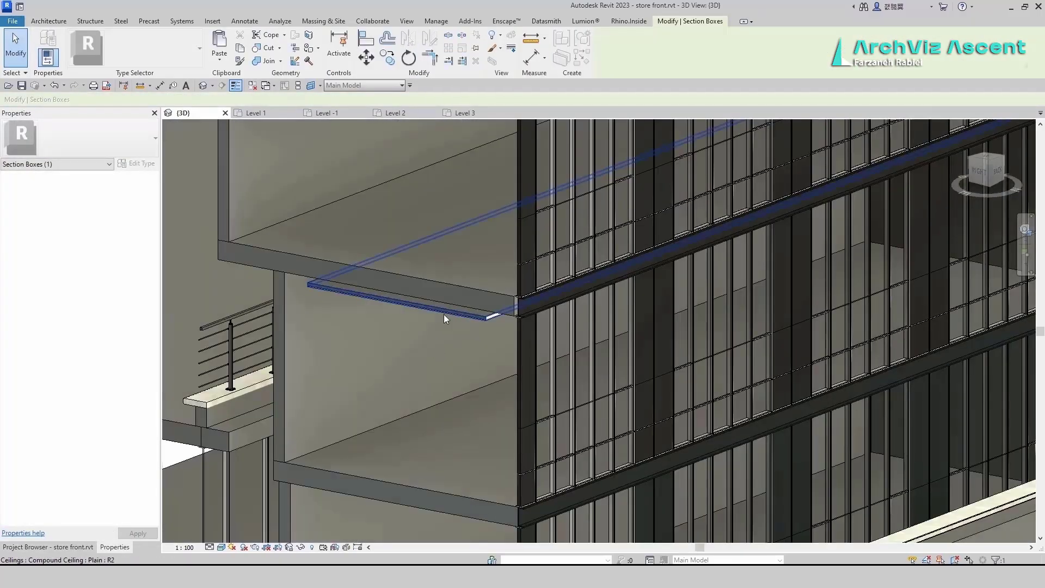
double_click(444, 315)
drag(619, 433, 637, 429)
click(607, 58)
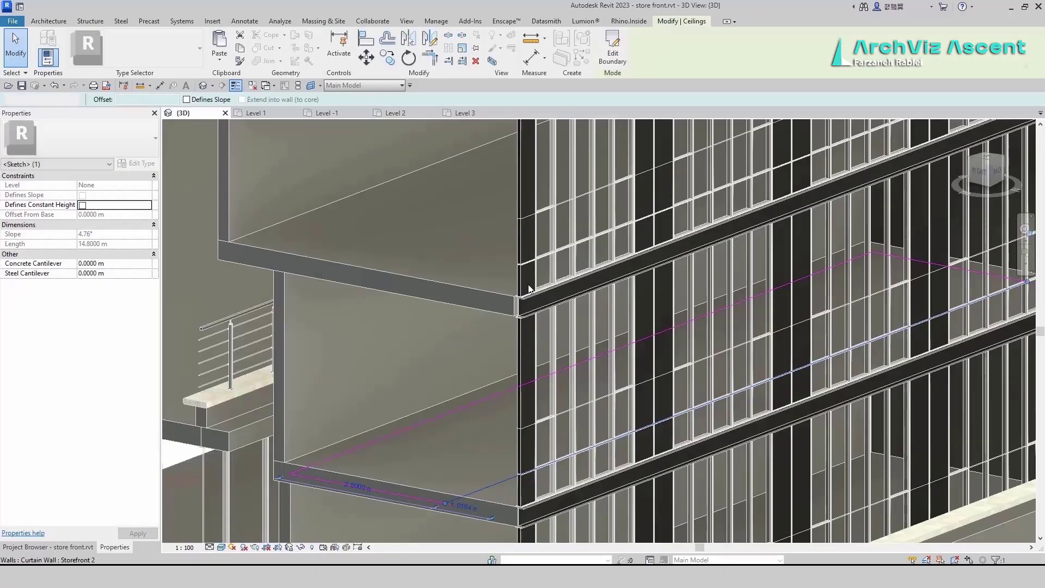
Pull the Level 2 ceiling's front boundary edge inward so the ceiling covers about 52 m², and dismiss the save reminder.
scroll(423, 417, down, 2)
double_click(449, 238)
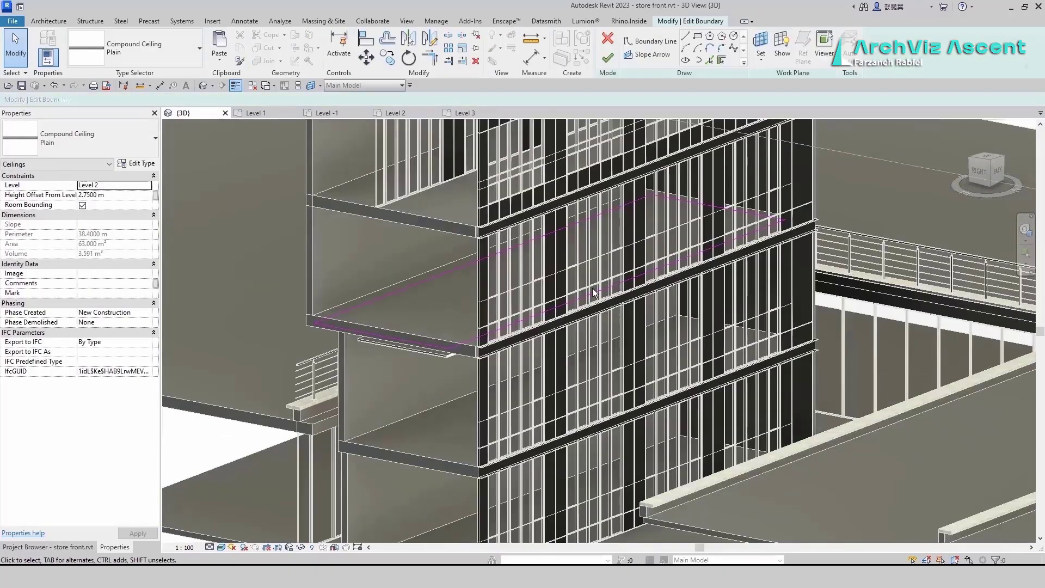
drag(592, 289, 570, 285)
click(606, 58)
scroll(535, 400, down, 3)
double_click(479, 321)
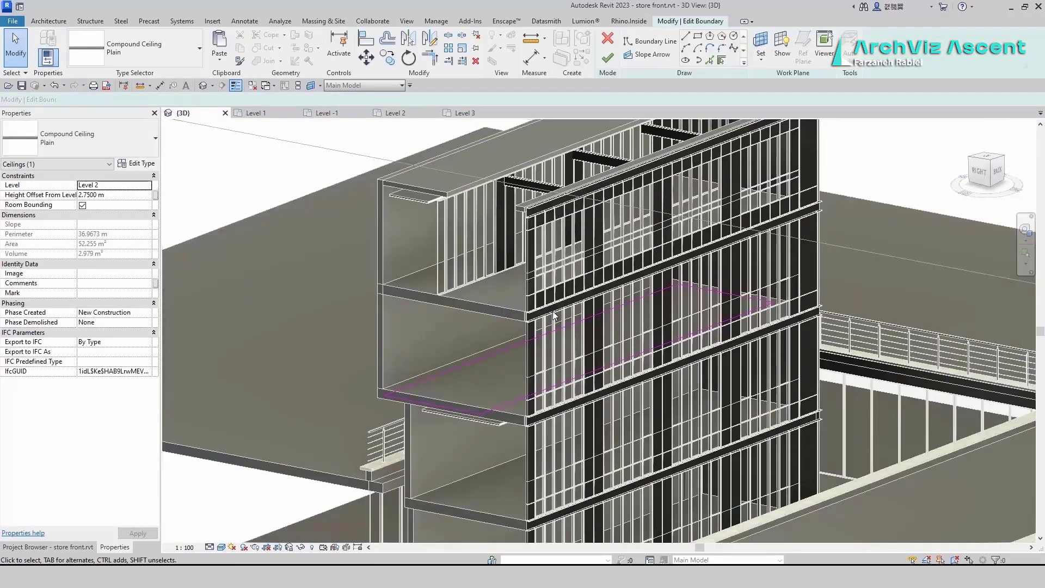
click(607, 58)
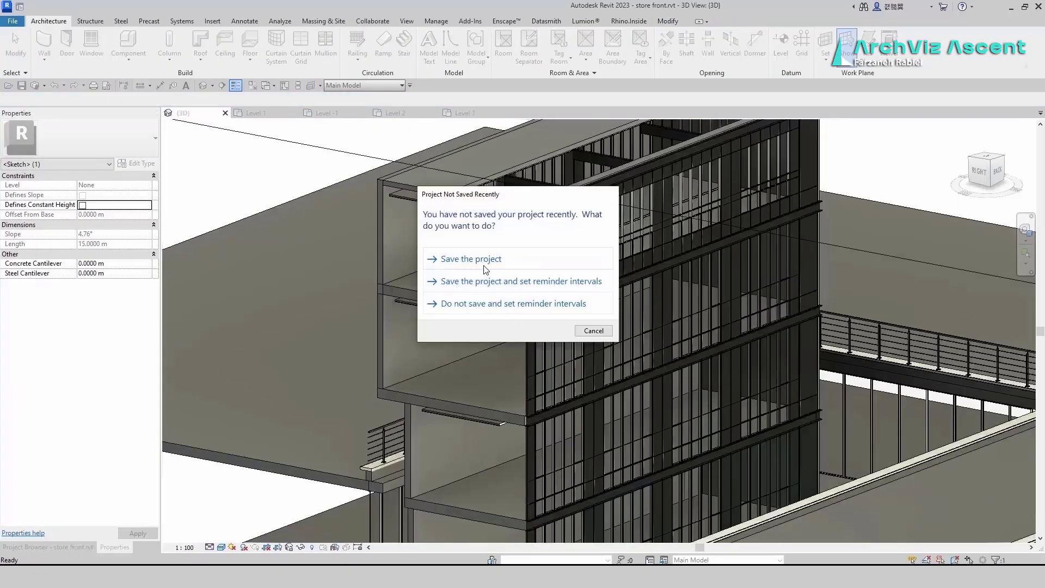
click(594, 331)
key(Escape)
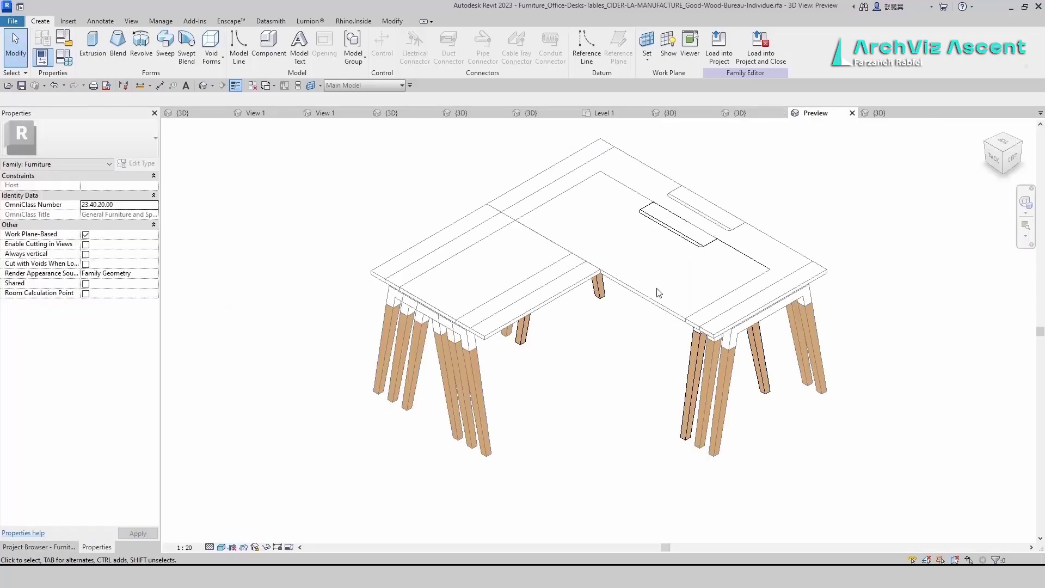
Load the CIDER Good-Wood-Bureau-Individue desk family into the store front project and exit its placement on Level 1.
click(656, 293)
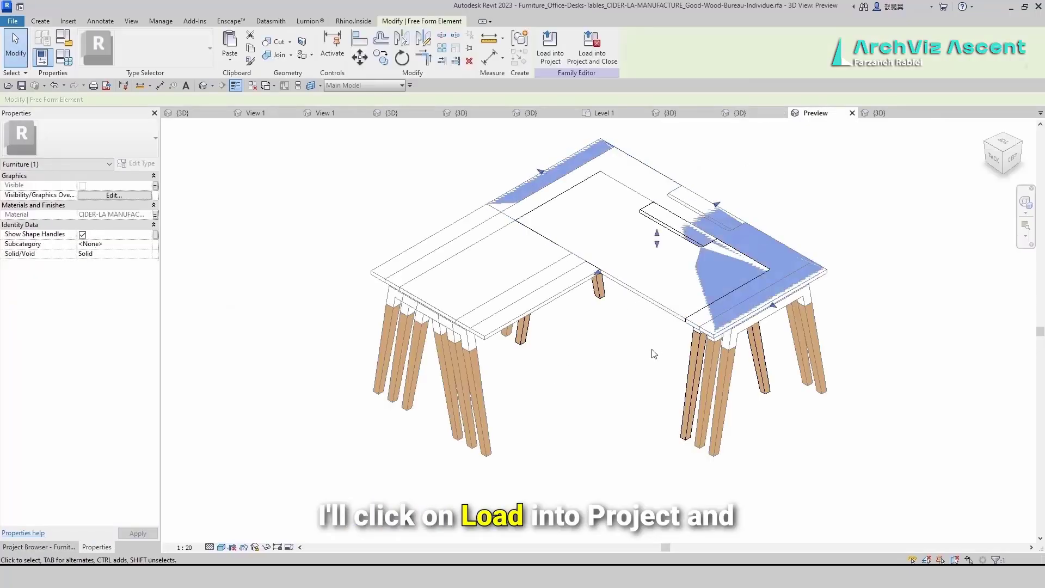
click(546, 306)
click(572, 405)
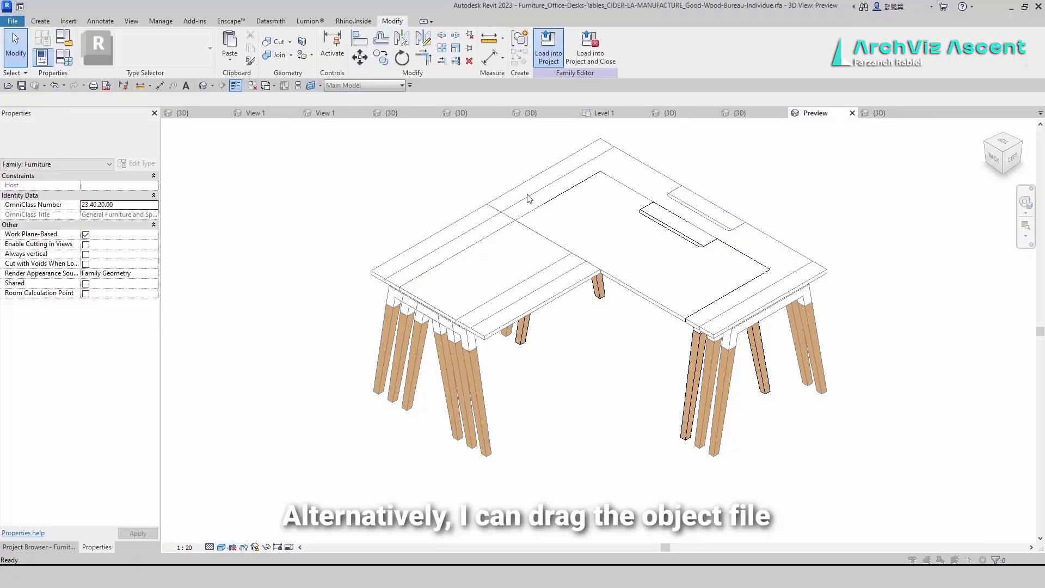
click(548, 46)
click(493, 369)
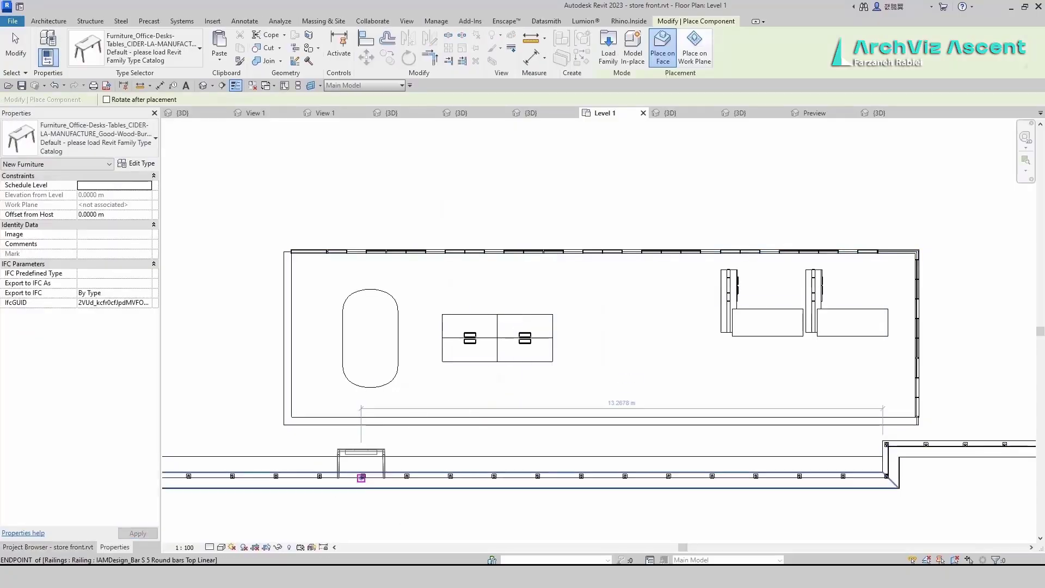
key(Escape)
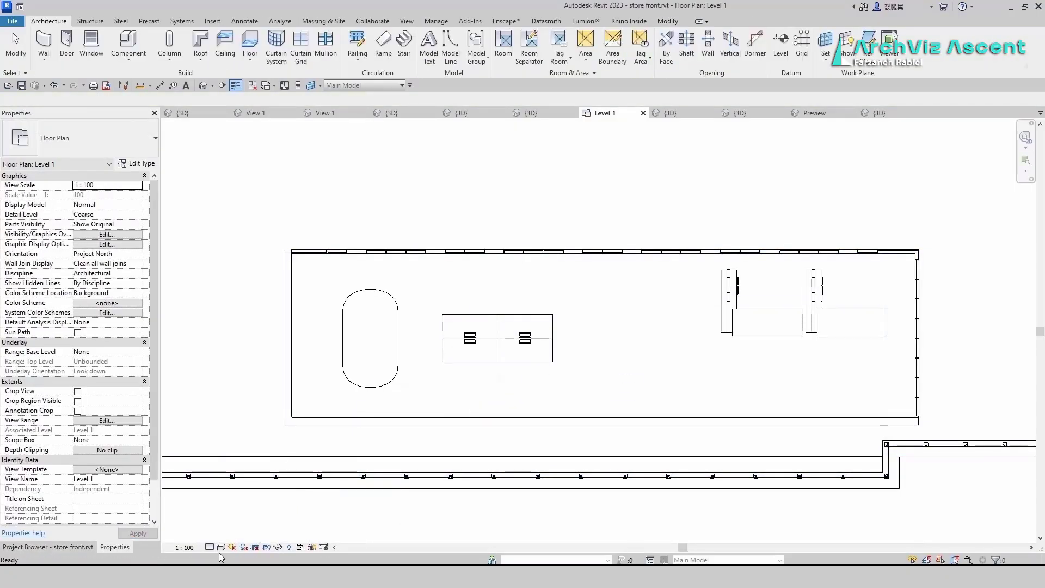
On the Level 2 floor plan, place the Good-Wood-Bureau-Individue desk component inside the western part of the room.
click(68, 548)
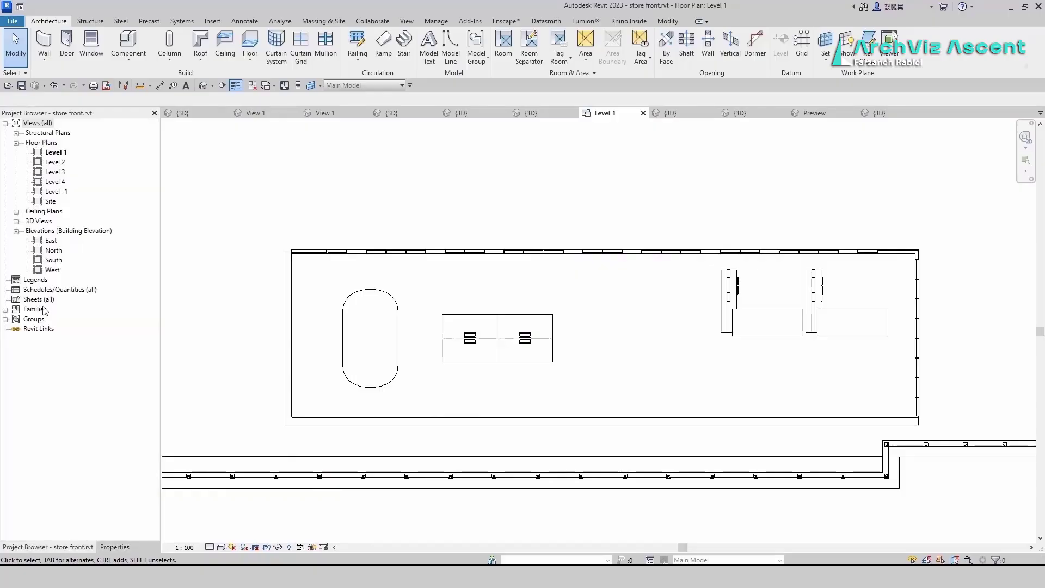
double_click(56, 163)
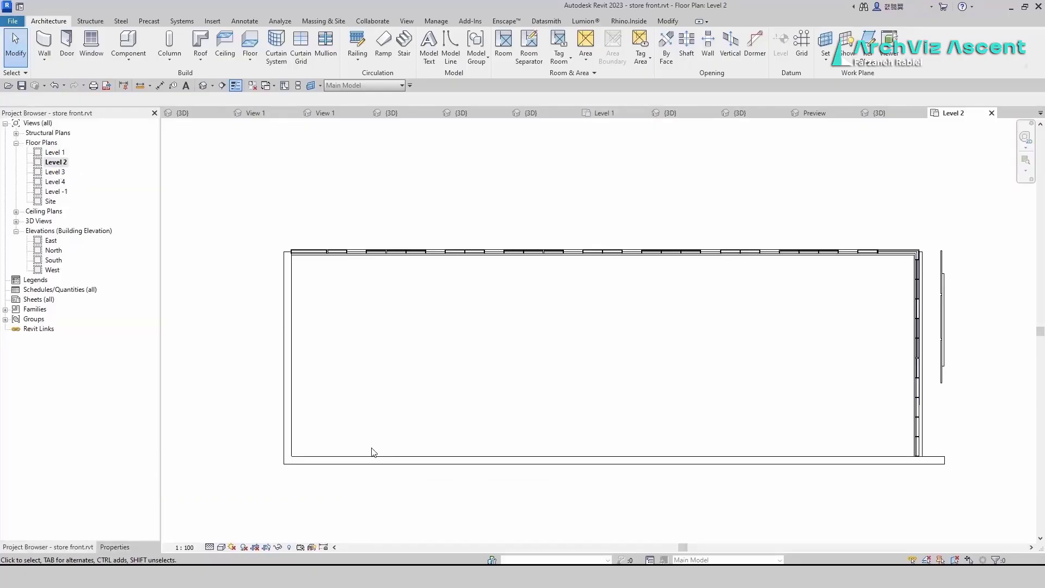
click(128, 46)
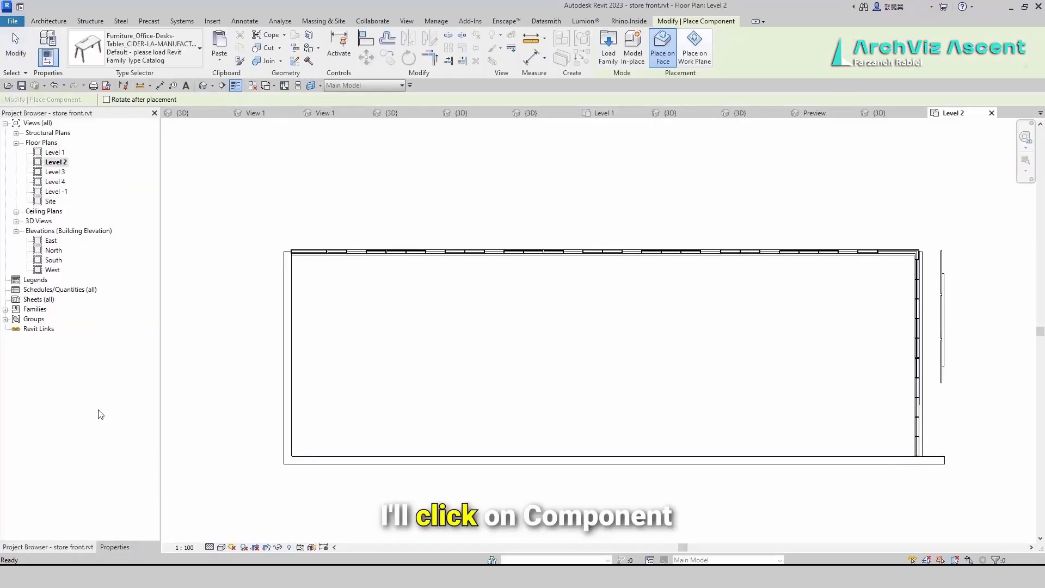
click(111, 547)
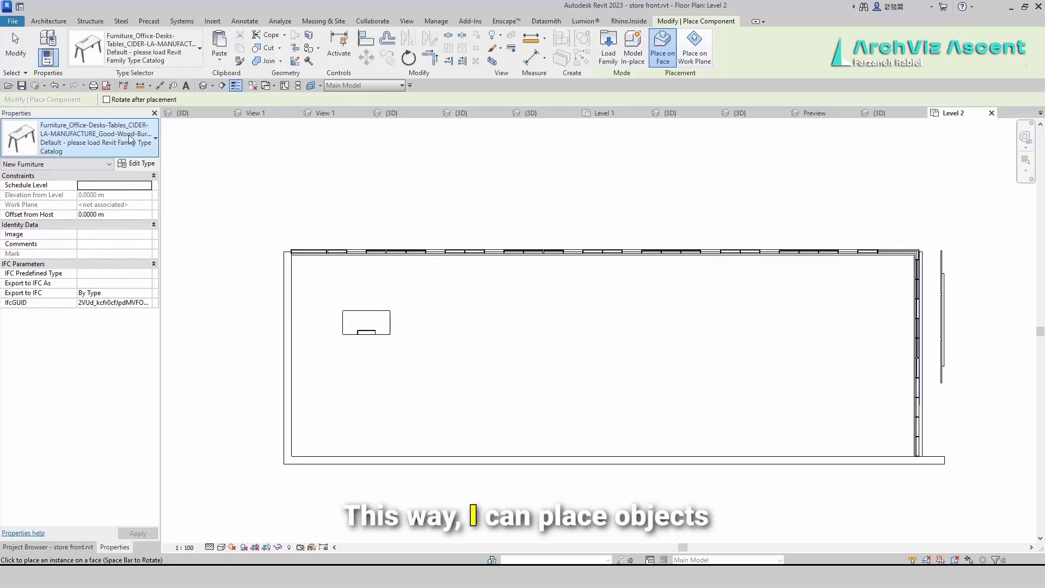
click(156, 152)
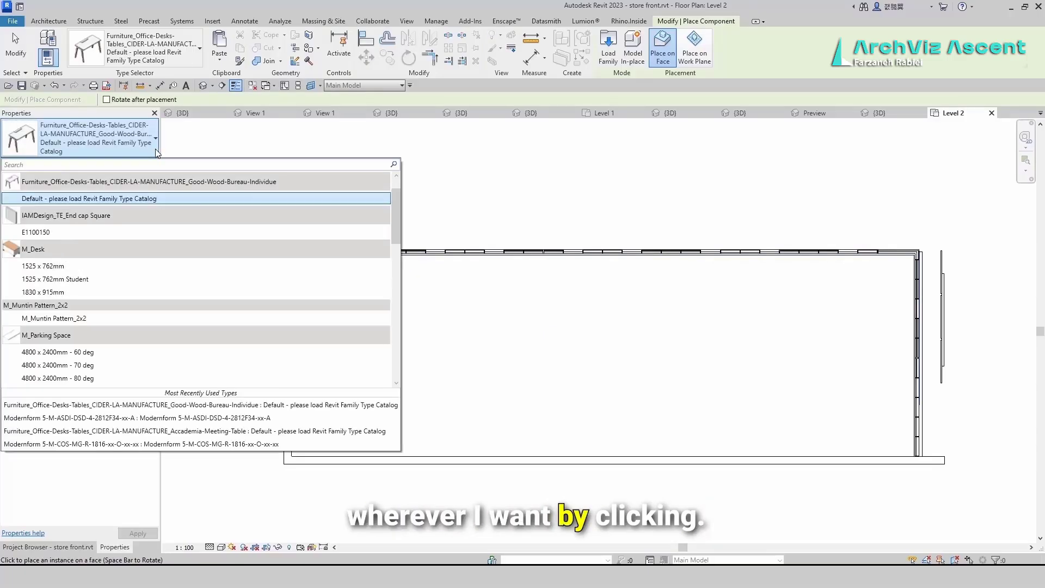
click(157, 152)
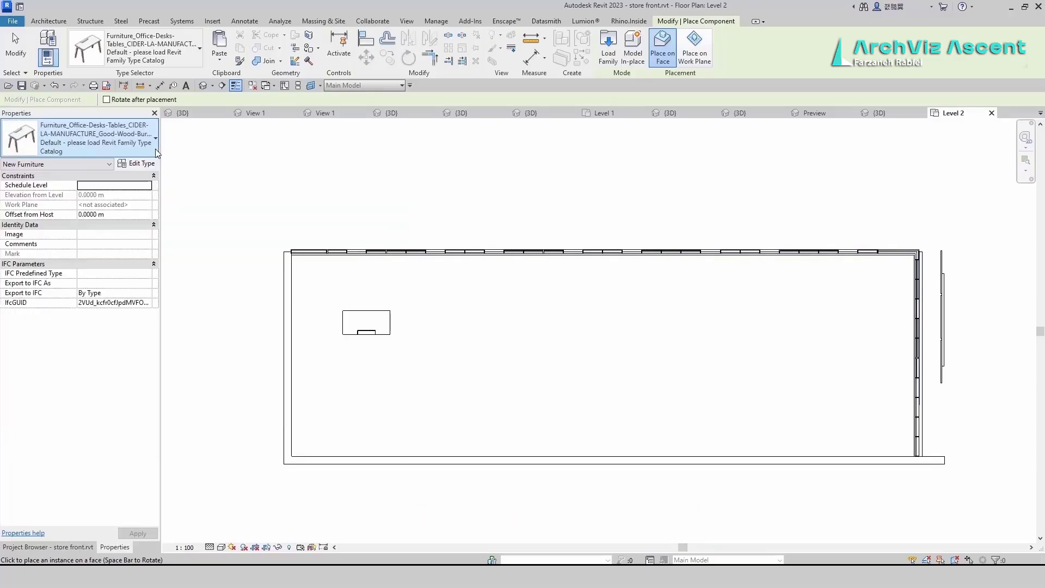
click(413, 311)
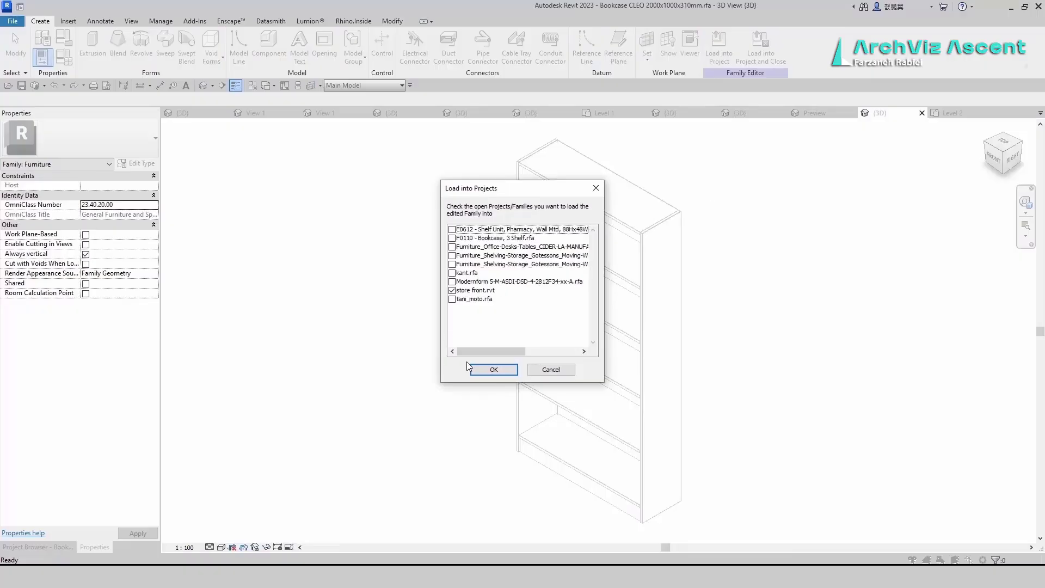
Load the Bookcase CLEO 2000x1000x310mm, F0110 3 Shelf bookcase and Gotessons Moving-Wall-Tower families into the store front project.
click(493, 370)
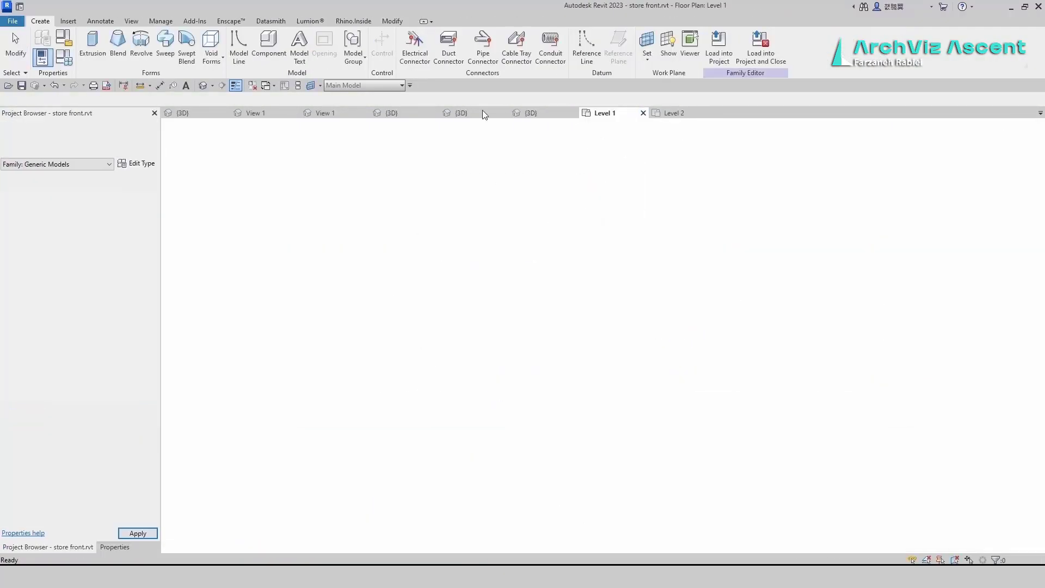
click(481, 113)
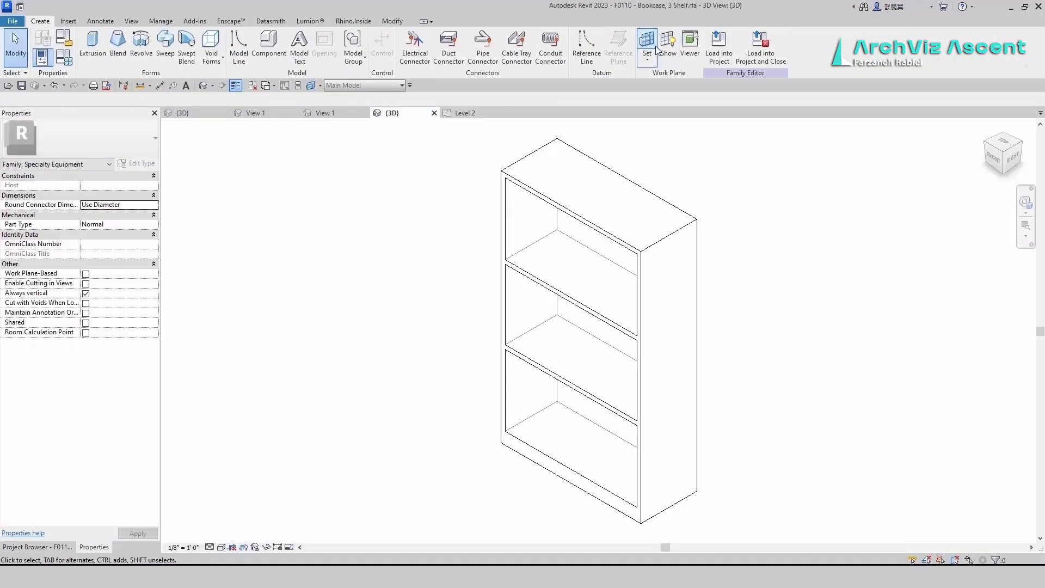
click(719, 46)
click(502, 372)
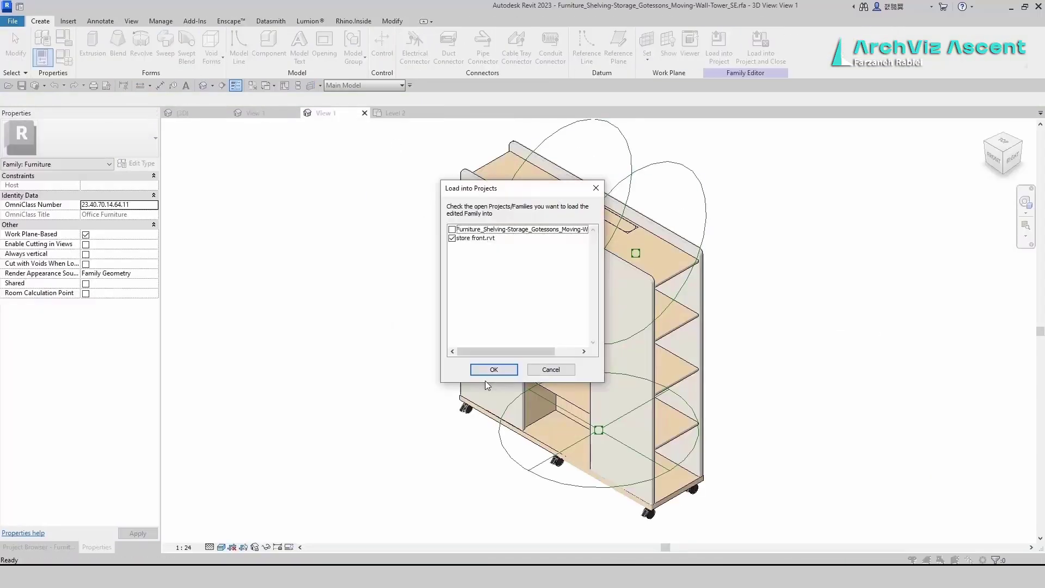
click(482, 372)
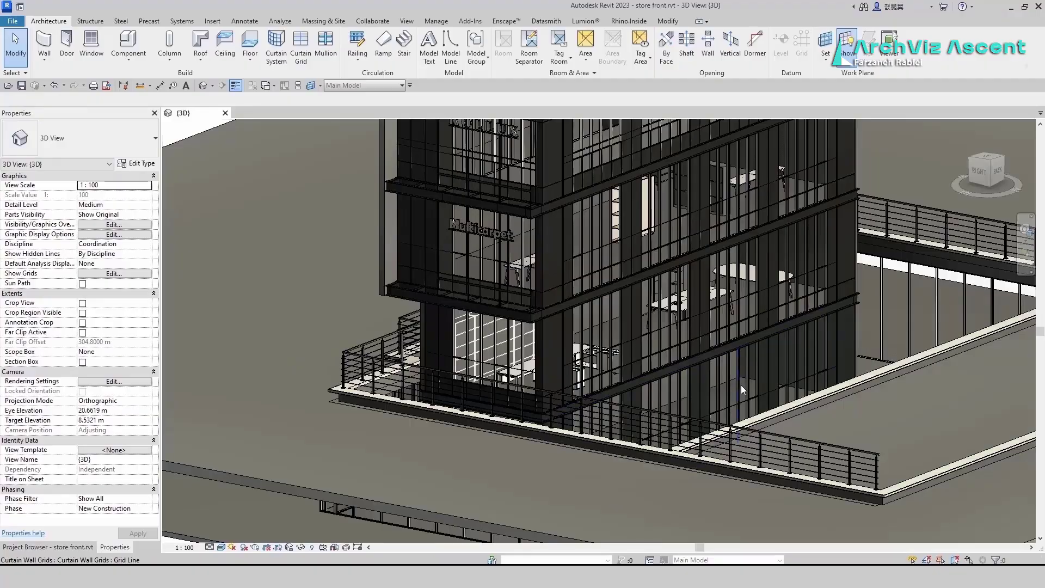
In the 3D view, rotate the Level 1 CLEO bookcases behind the front curtain wall until they face the correct direction.
scroll(517, 370, up, 3)
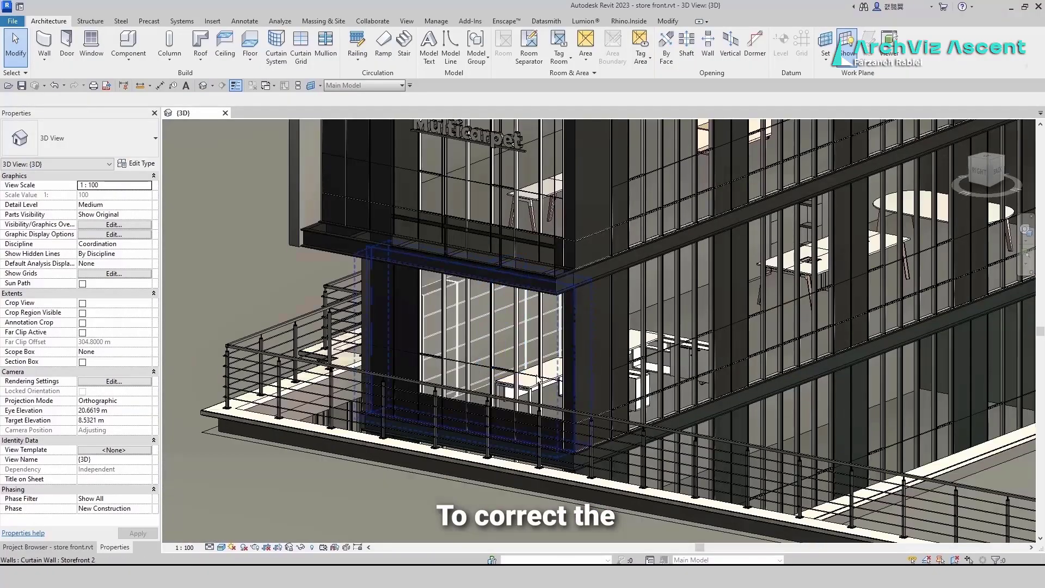
scroll(436, 334, up, 4)
click(437, 332)
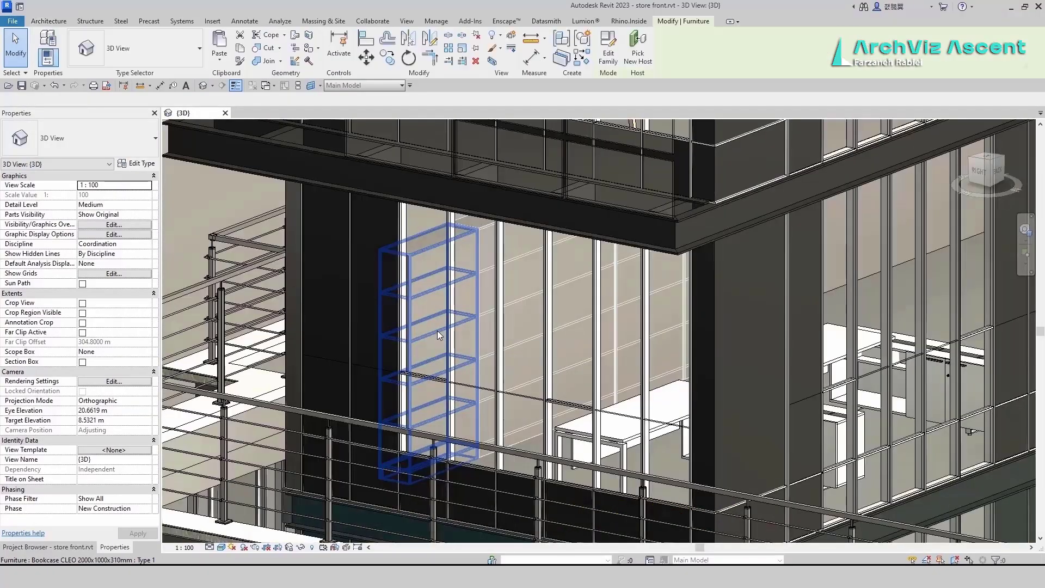
click(437, 331)
key(space)
key(space)
key(space)
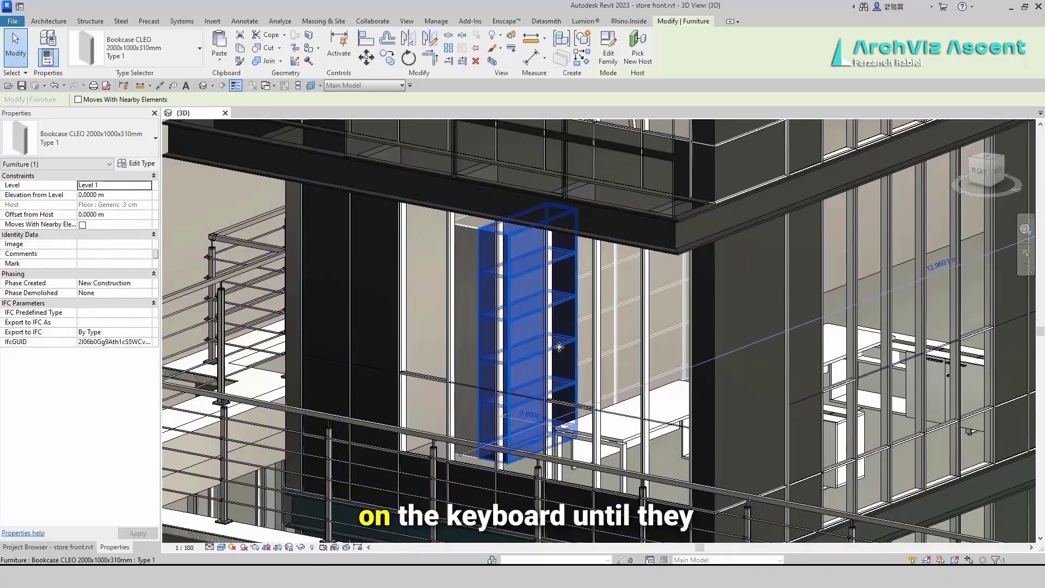
key(space)
key(space)
key(space)
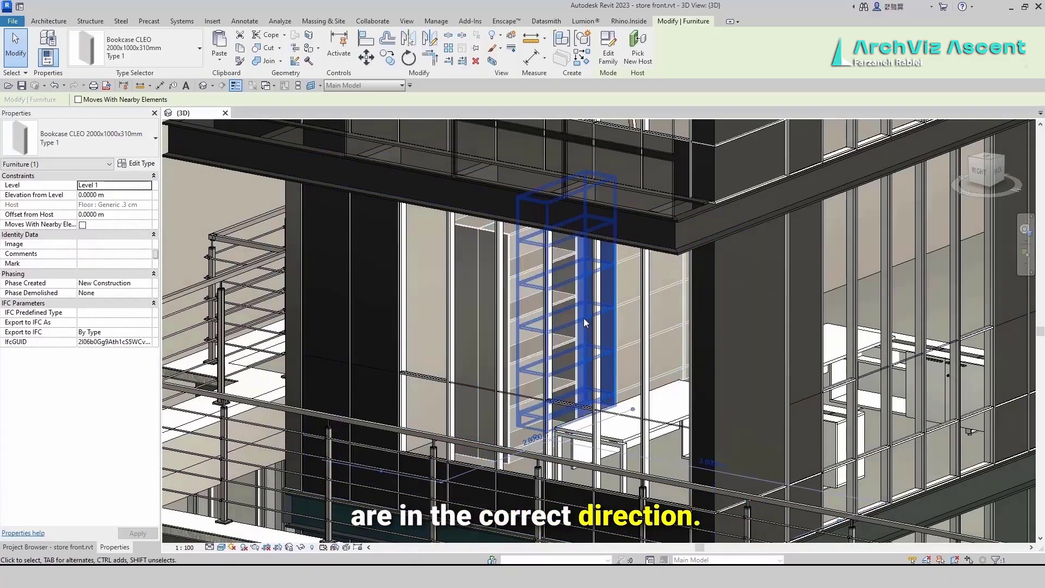
On the Level 1 plan, delete the surplus CLEO bookcases and set the remaining two end to end near the south wall.
scroll(584, 318, down, 4)
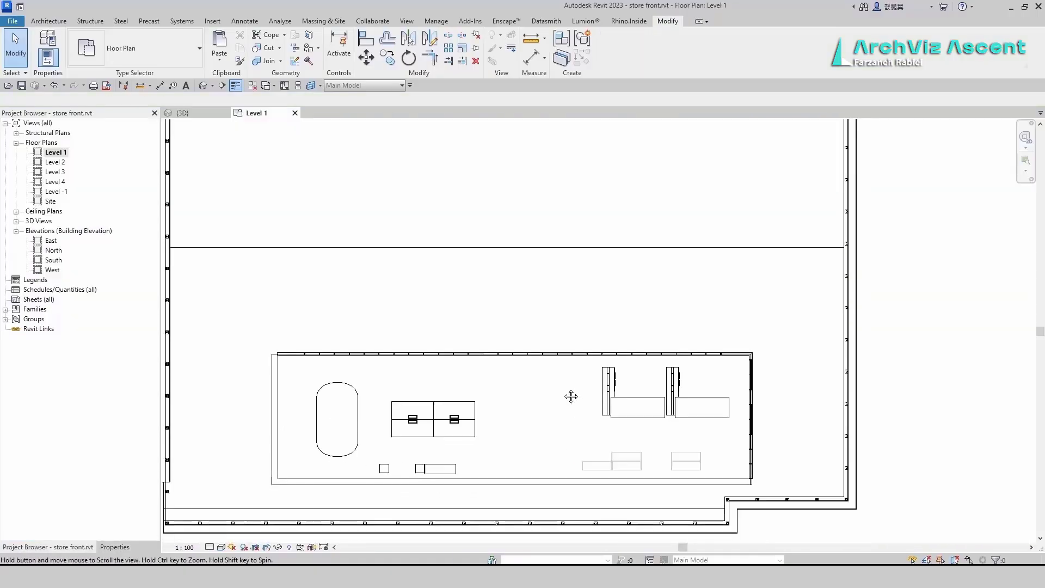
scroll(610, 408, up, 3)
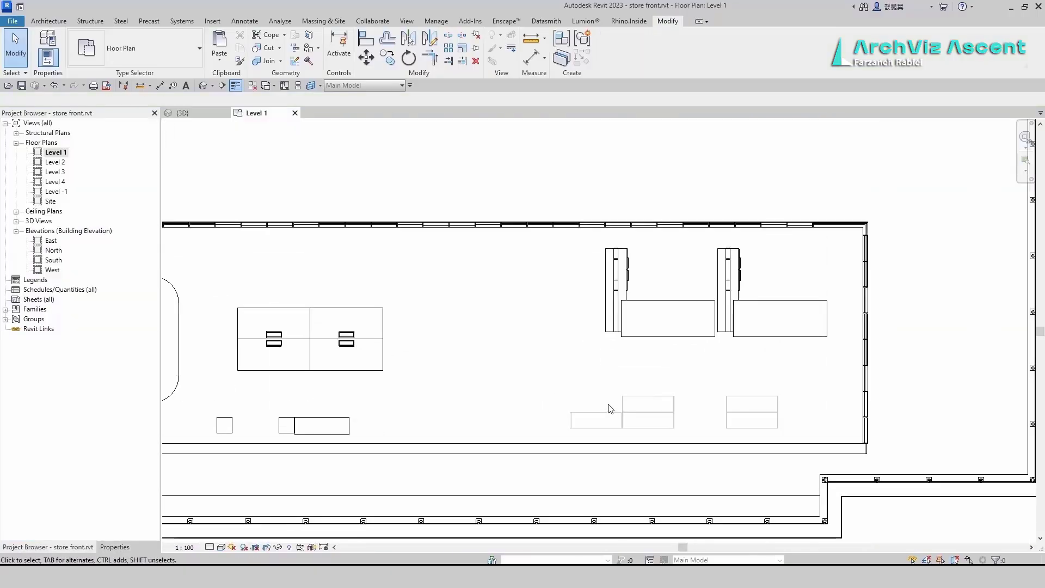
key(Delete)
mouse_move(732, 415)
mouse_down()
mouse_move(754, 427)
mouse_move(727, 422)
mouse_move(739, 422)
mouse_up()
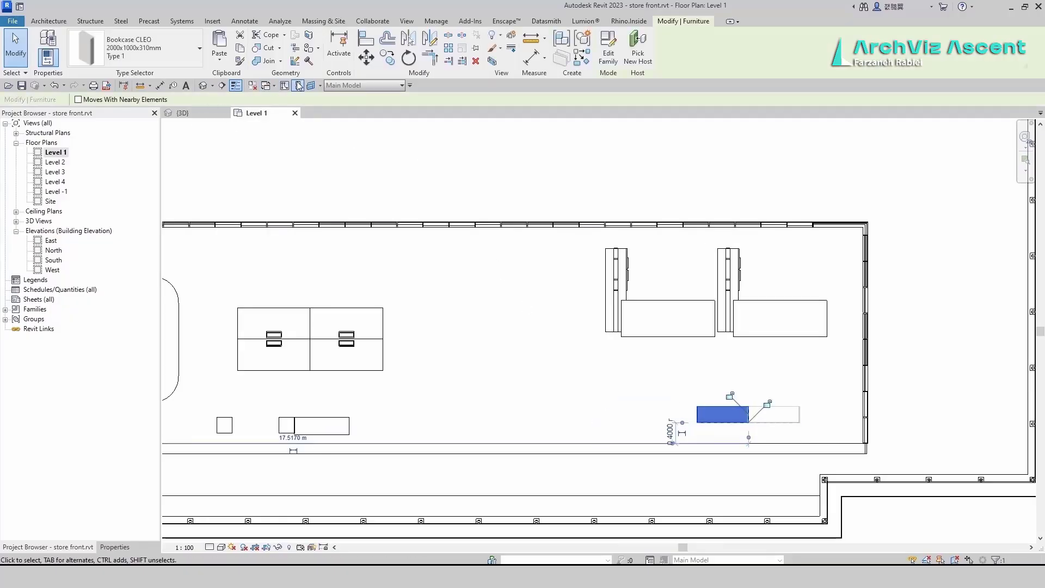
Tile the Level 1 plan and the 3D view side by side, with the plan framed on the bookcases.
click(299, 86)
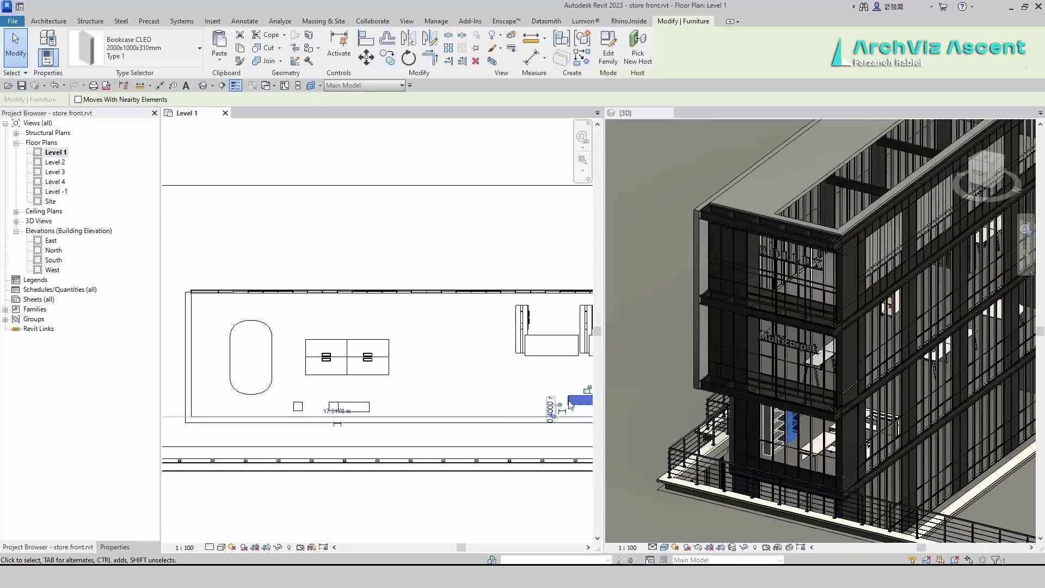
middle_drag(569, 404, 437, 400)
scroll(423, 394, up, 3)
Copy the pair of CLEO bookcases four times end to end westward, forming a continuous row along the south wall.
click(514, 401)
click(509, 394)
ctrl+click(470, 393)
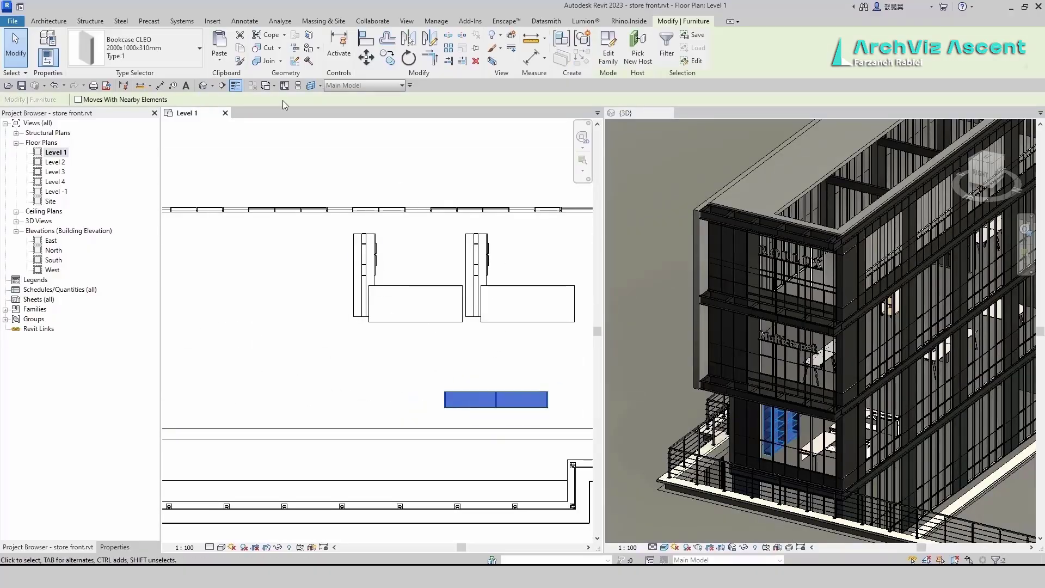
key(c)
key(o)
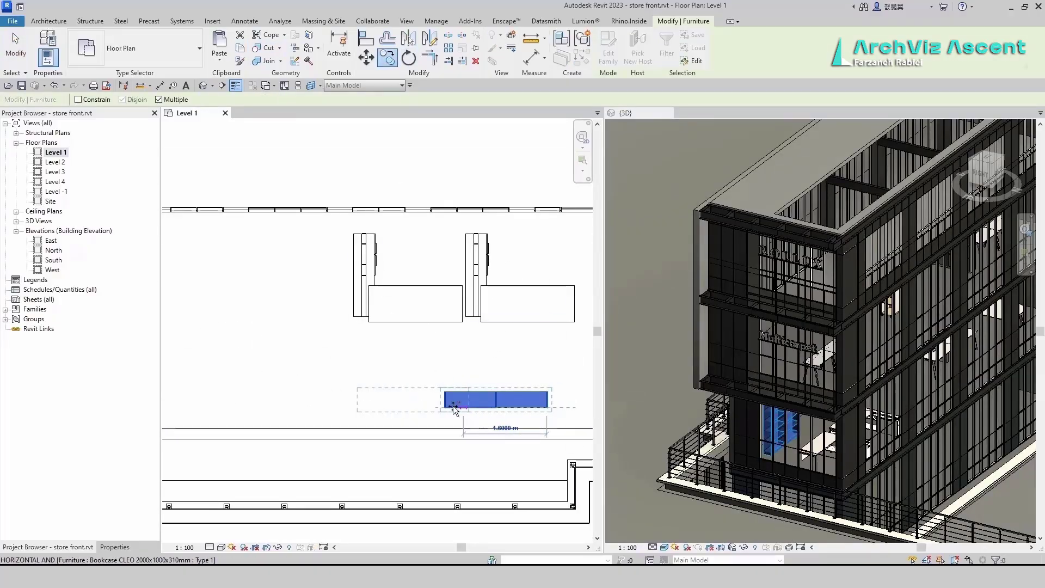
click(339, 407)
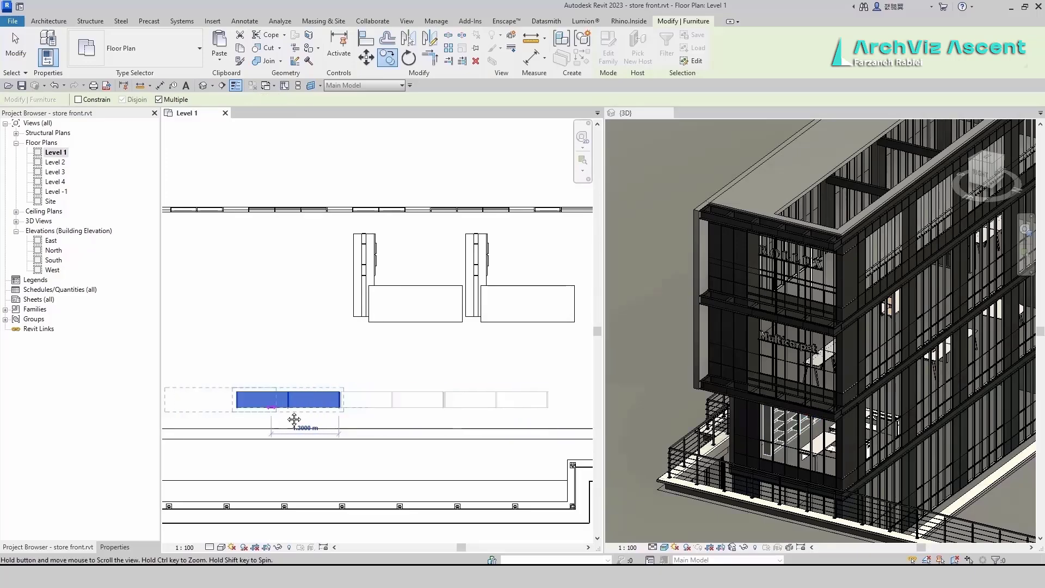
middle_drag(294, 419, 473, 411)
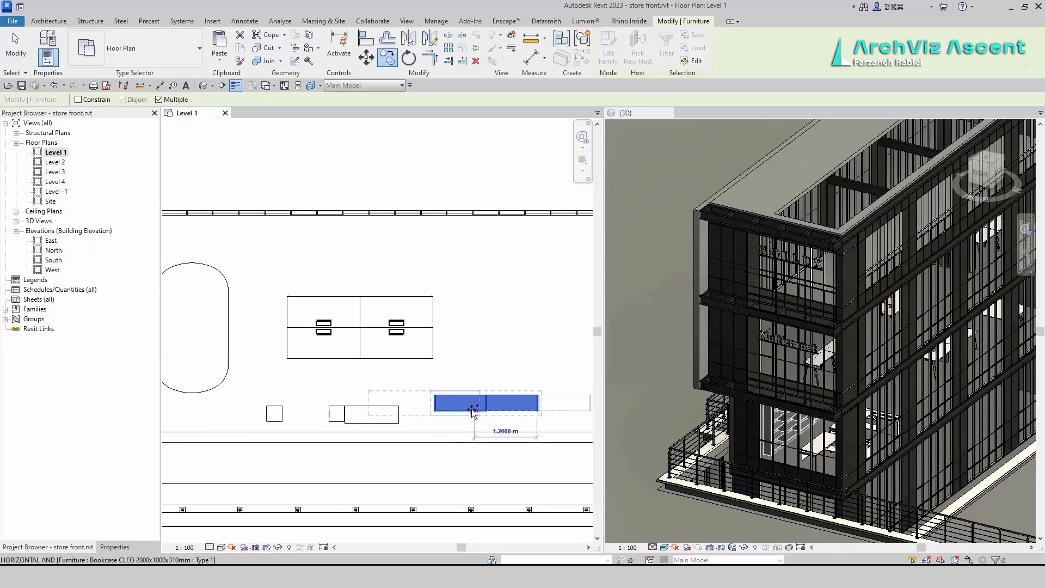
click(398, 412)
click(328, 408)
key(Escape)
key(Escape)
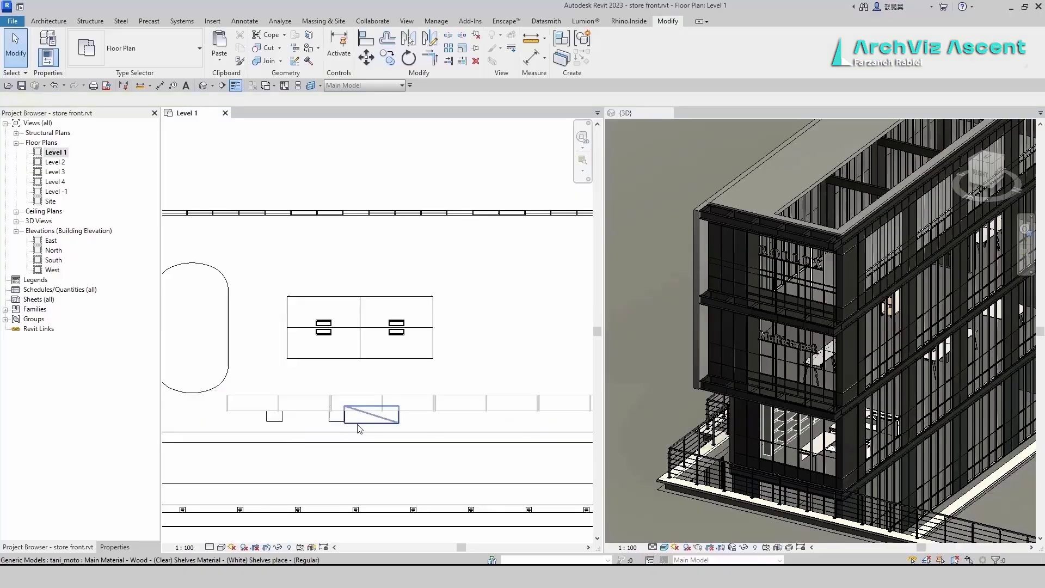
Move the tani_moto shelf east of the four-person desk, turned north-south, and move the kant shelves between the oval table and that desk.
key(space)
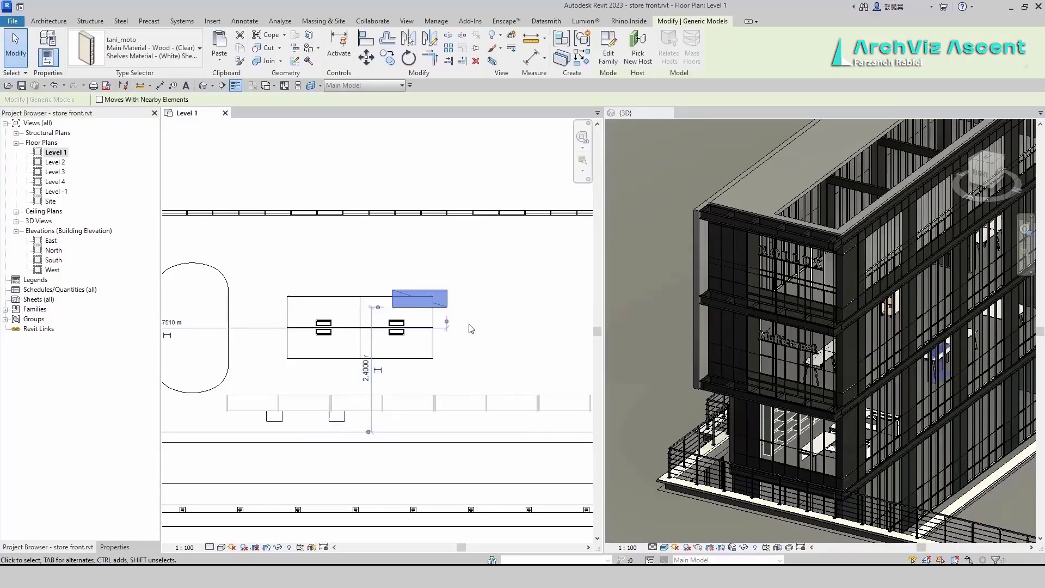
drag(461, 323, 462, 322)
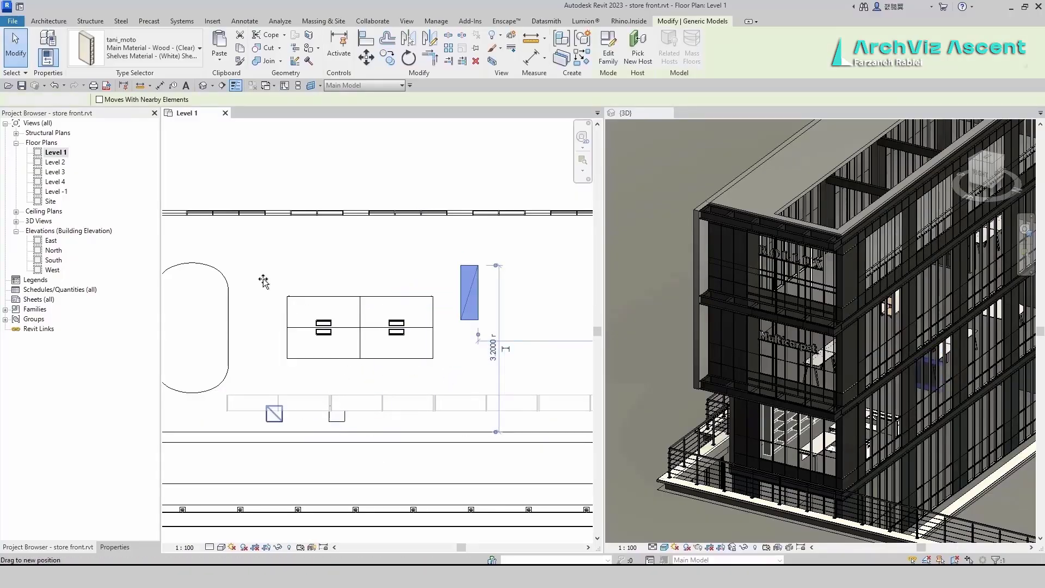
drag(263, 280, 257, 267)
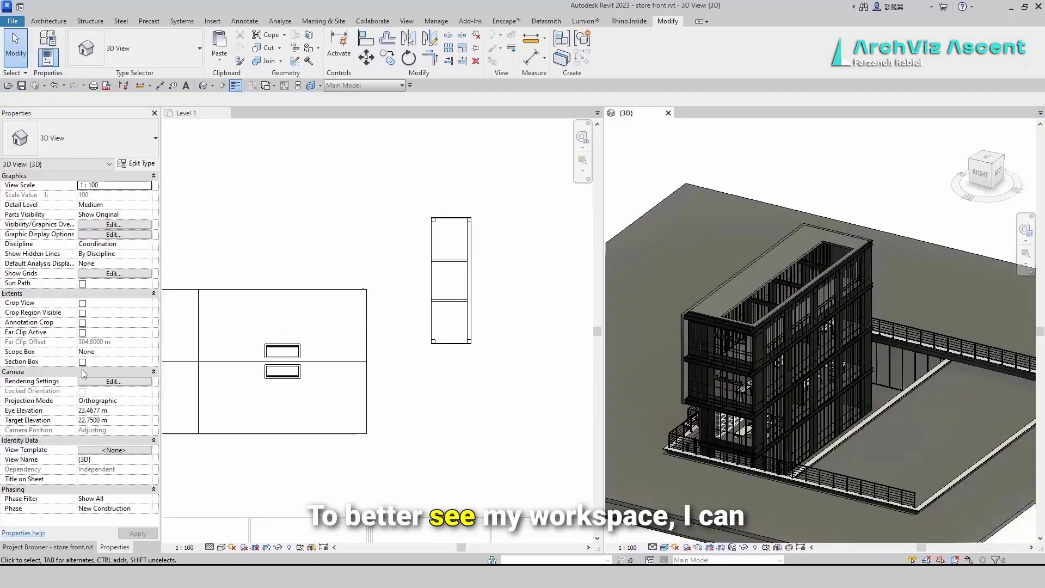
Enable the 3D view's section box and, from the right-side view, lower its top to expose the Level 1 furniture.
click(82, 362)
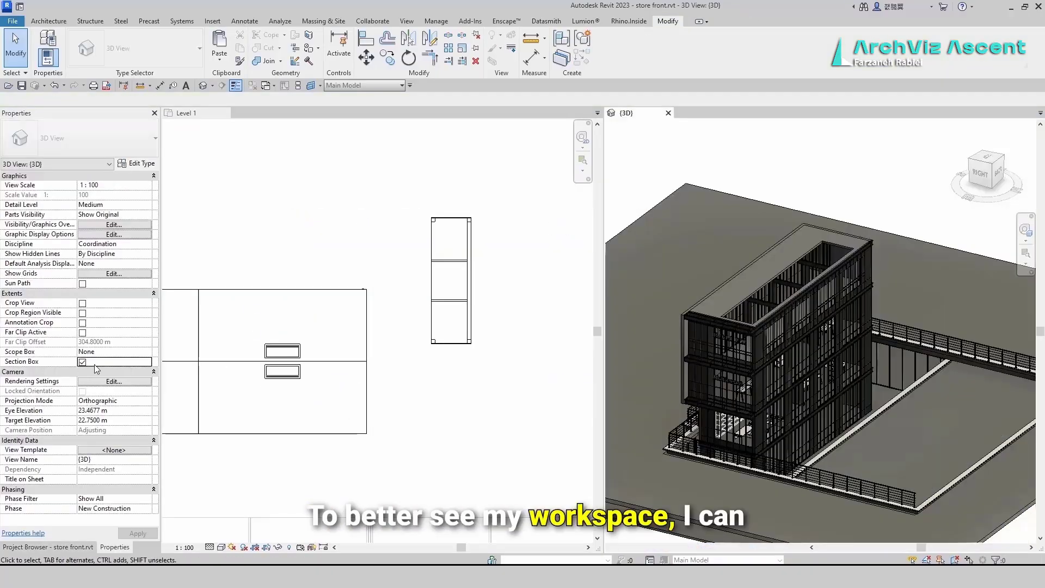
scroll(813, 369, down, 5)
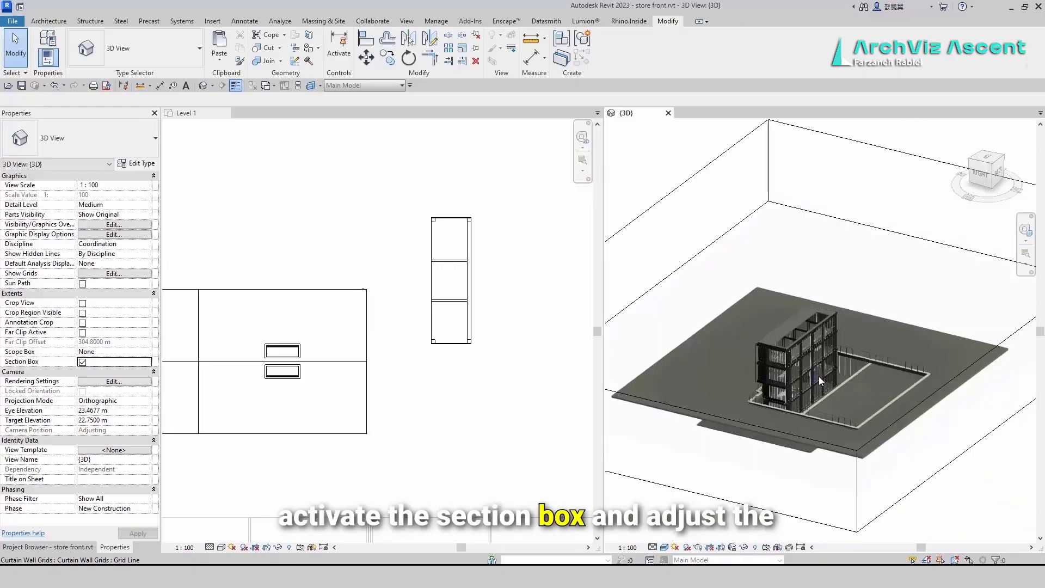
click(746, 252)
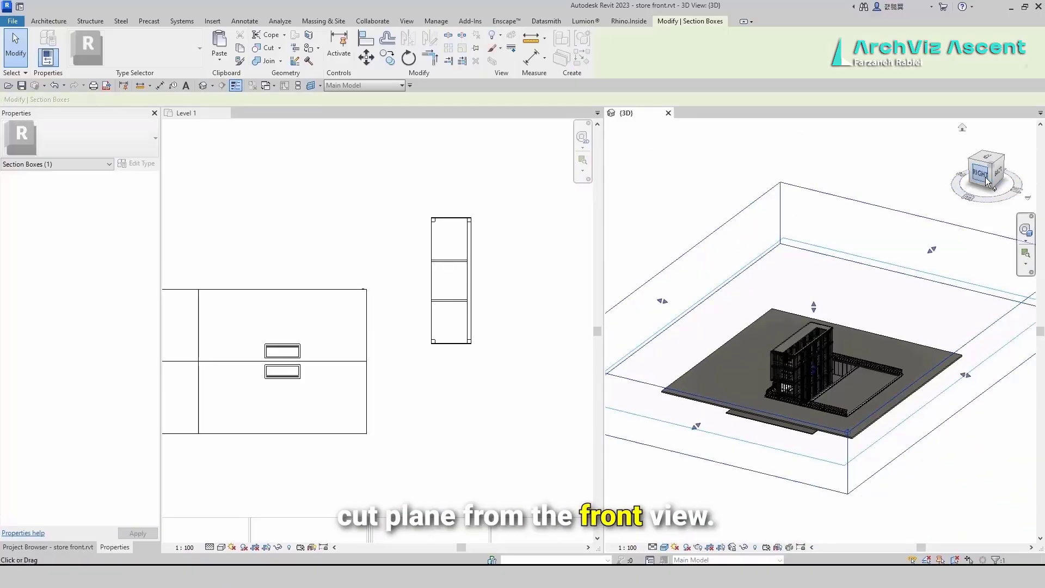
click(983, 178)
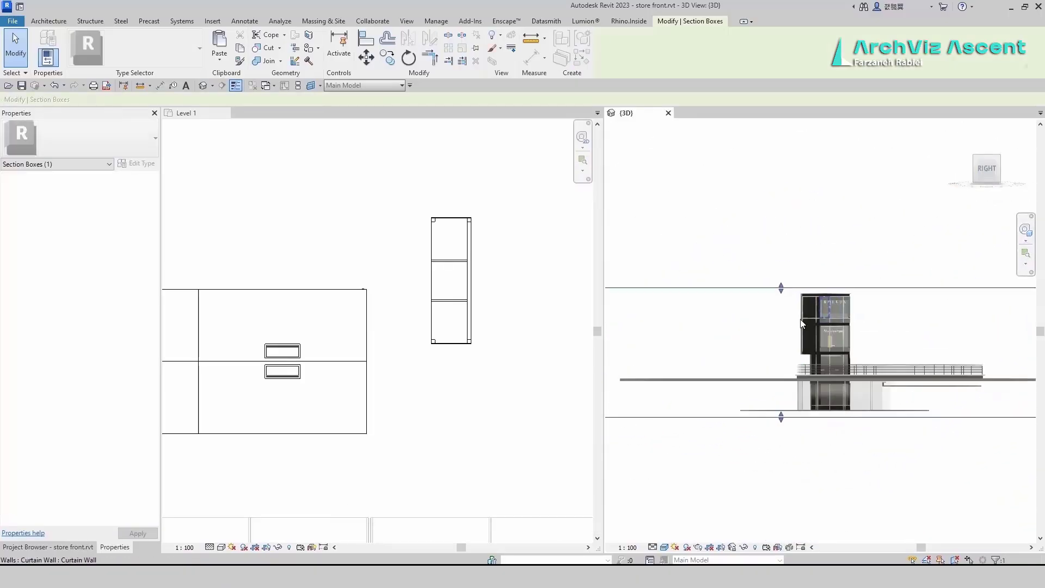
drag(779, 350, 779, 358)
shift+middle_drag(883, 283, 780, 462)
scroll(734, 501, up, 5)
Rotate the tani_moto shelf to run north-south and reposition it beyond the east end of the four-person desk.
click(765, 456)
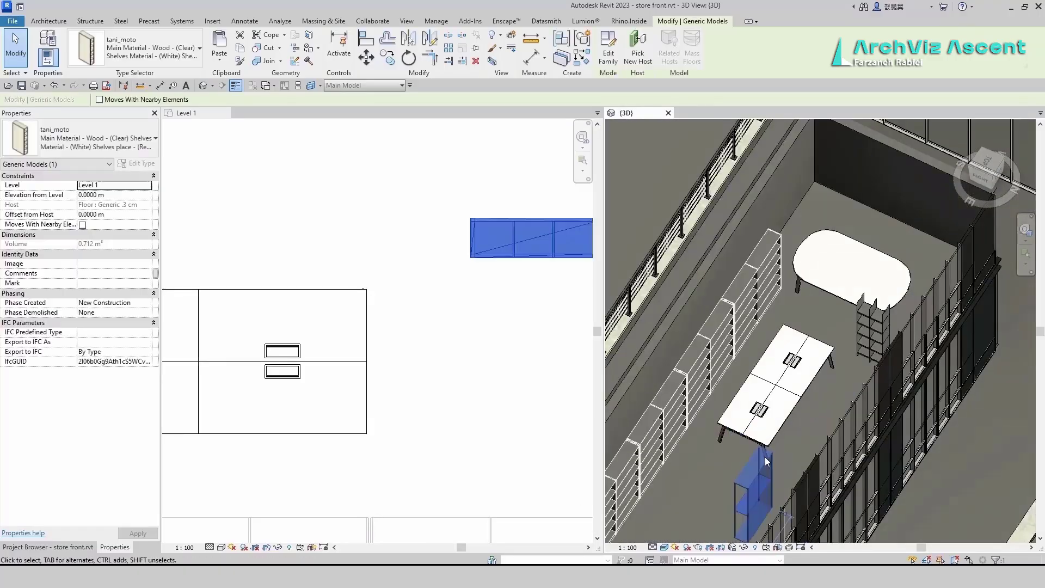
key(space)
drag(765, 458, 721, 463)
Shift the Modernform four-person desk slightly north on the Level 1 plan.
click(537, 334)
scroll(537, 334, down, 2)
click(396, 341)
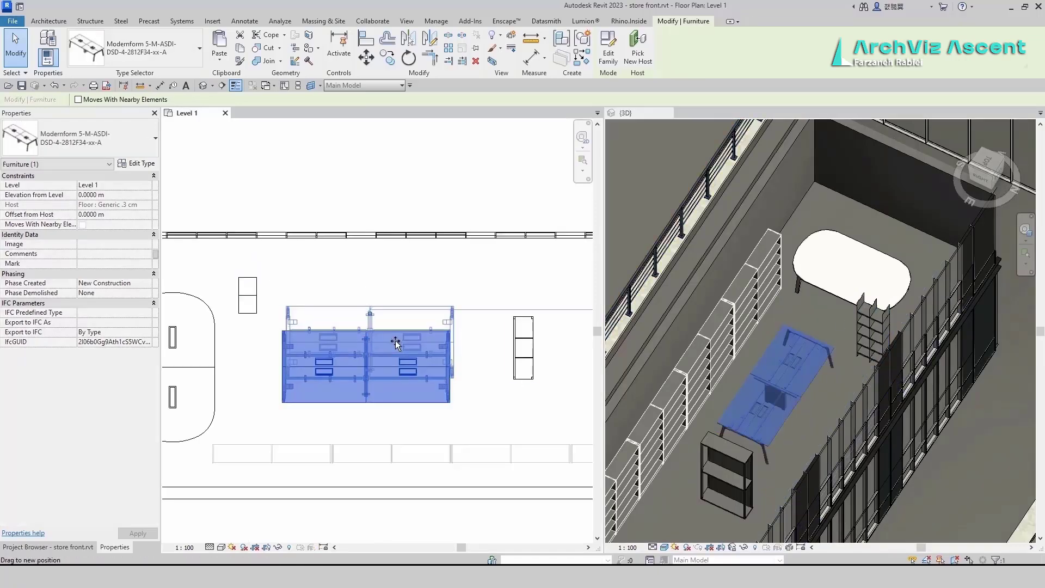
drag(395, 340, 396, 344)
Copy the pair of kant shelves twice southward, end to end, to form a divider between the oval table and the four-person desk.
middle_drag(453, 401, 570, 401)
click(372, 309)
ctrl+click(370, 286)
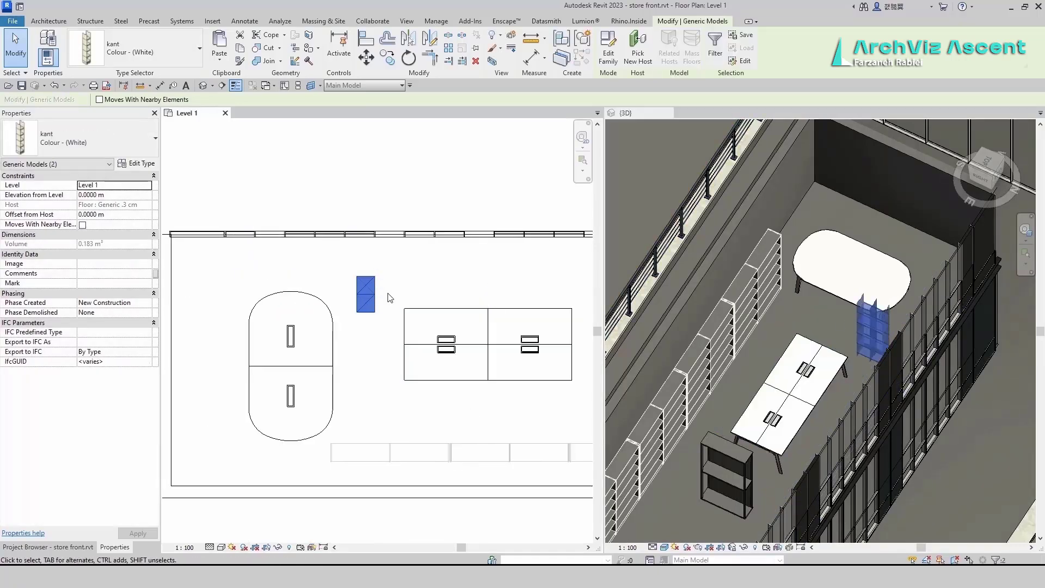
click(375, 305)
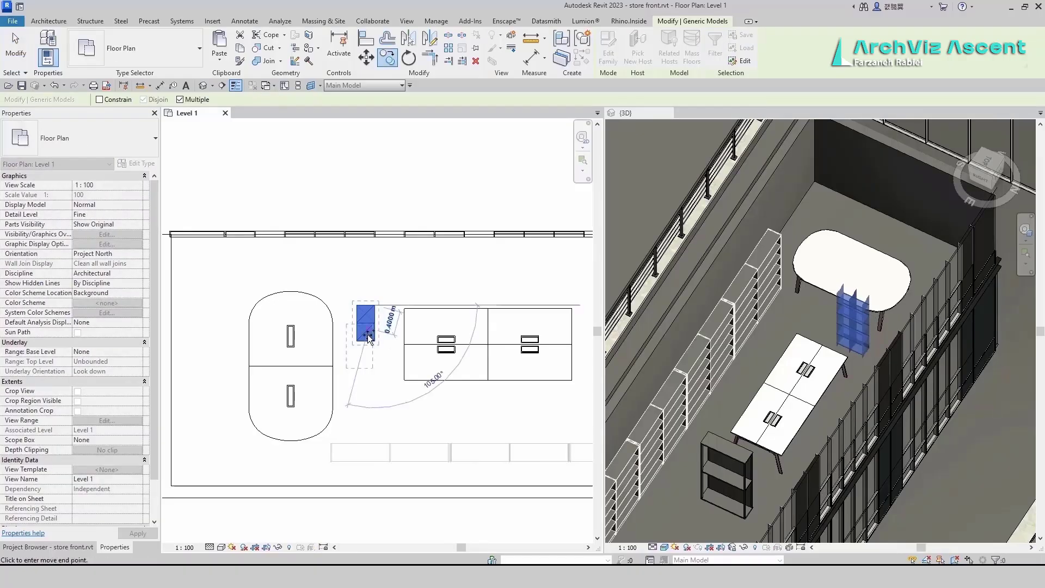
click(374, 341)
click(374, 376)
key(Escape)
key(Escape)
Create a similar instance of the Level 2 CIDER office desk and place it on Level 1, west of the L-shaped desks.
scroll(460, 319, down, 2)
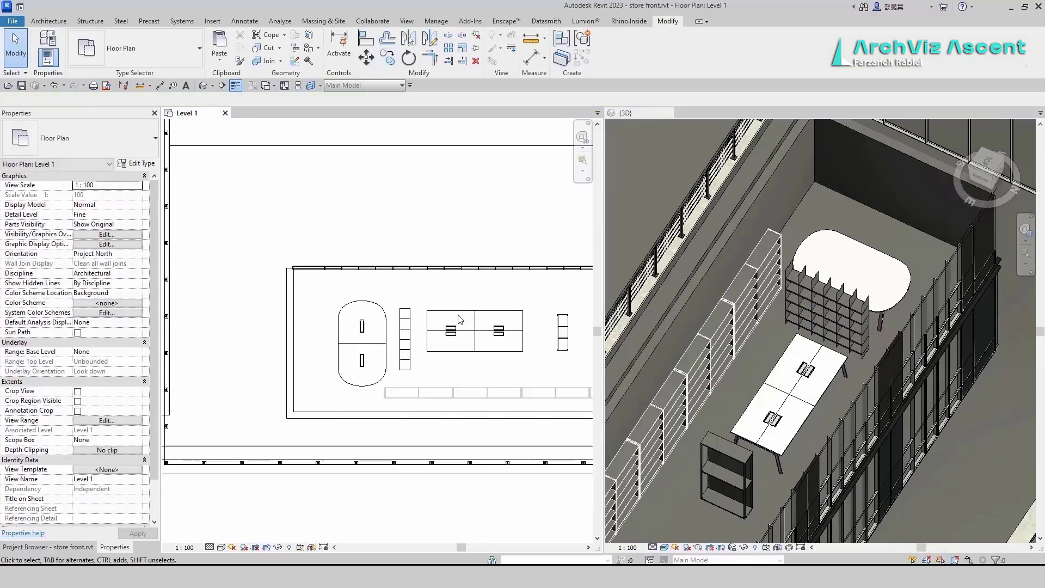
scroll(767, 372, down, 3)
scroll(509, 350, down, 2)
click(509, 351)
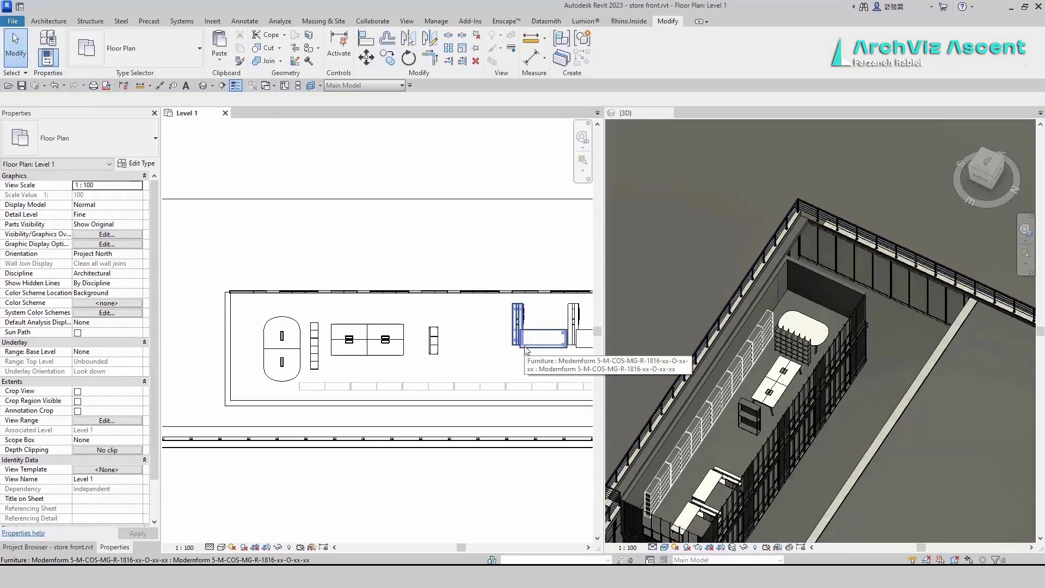
click(48, 546)
double_click(56, 162)
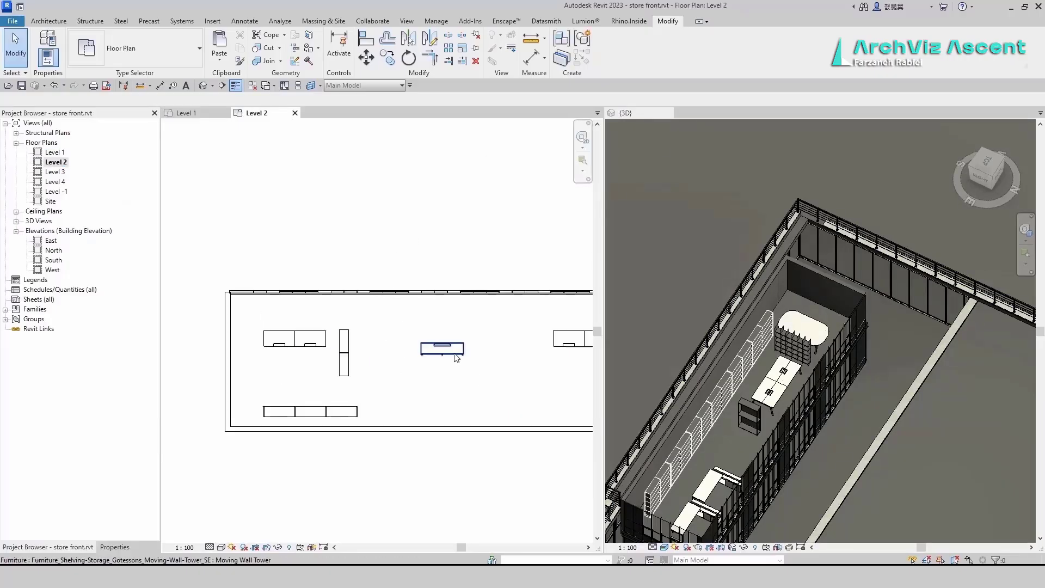
click(300, 340)
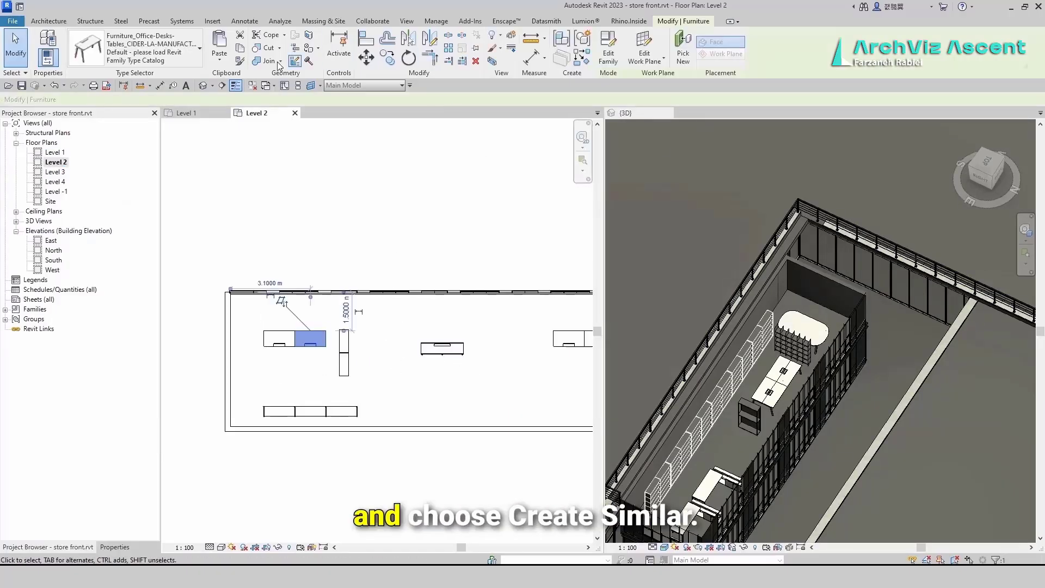
click(591, 57)
click(188, 114)
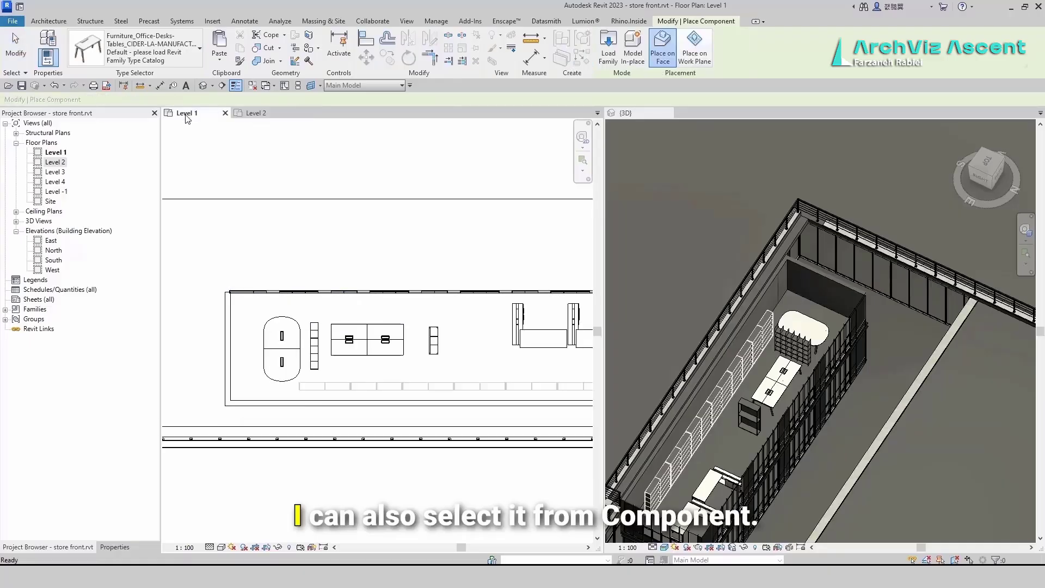
scroll(511, 337, up, 3)
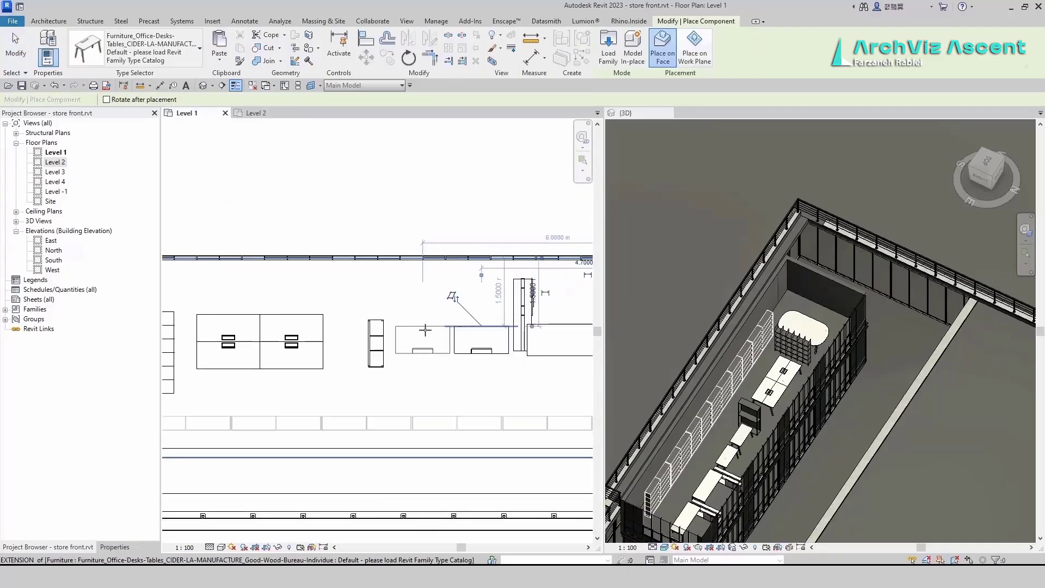
key(Escape)
key(Escape)
Delete the western Modernform L-shaped desk on Level 1 and move the CIDER desk east beside the remaining L-shaped desk.
middle_drag(505, 341, 363, 359)
click(380, 322)
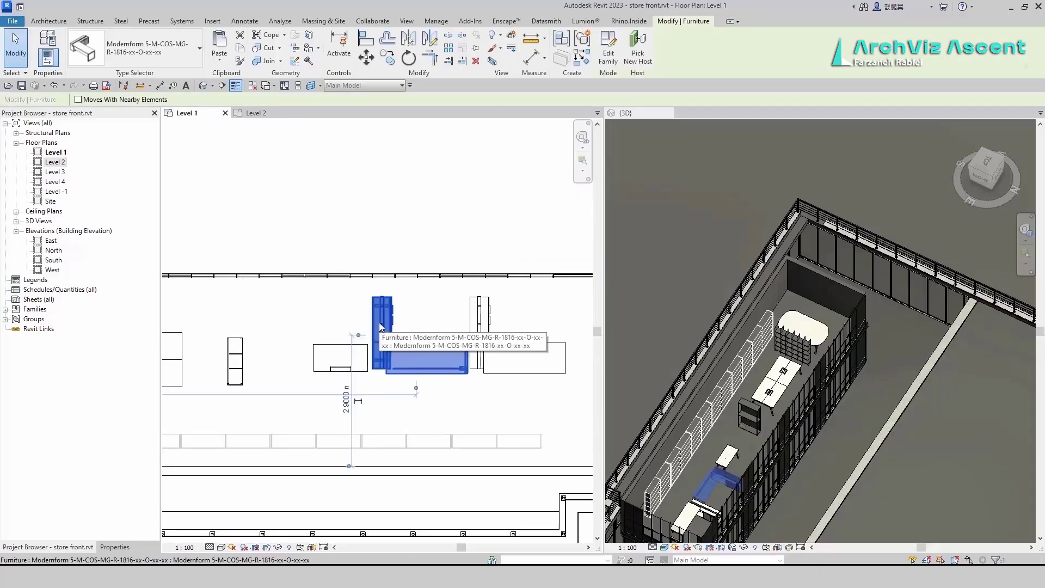
key(Delete)
drag(367, 359, 462, 359)
Add two more CIDER desks in a row to the west of the existing one on Level 1.
click(583, 58)
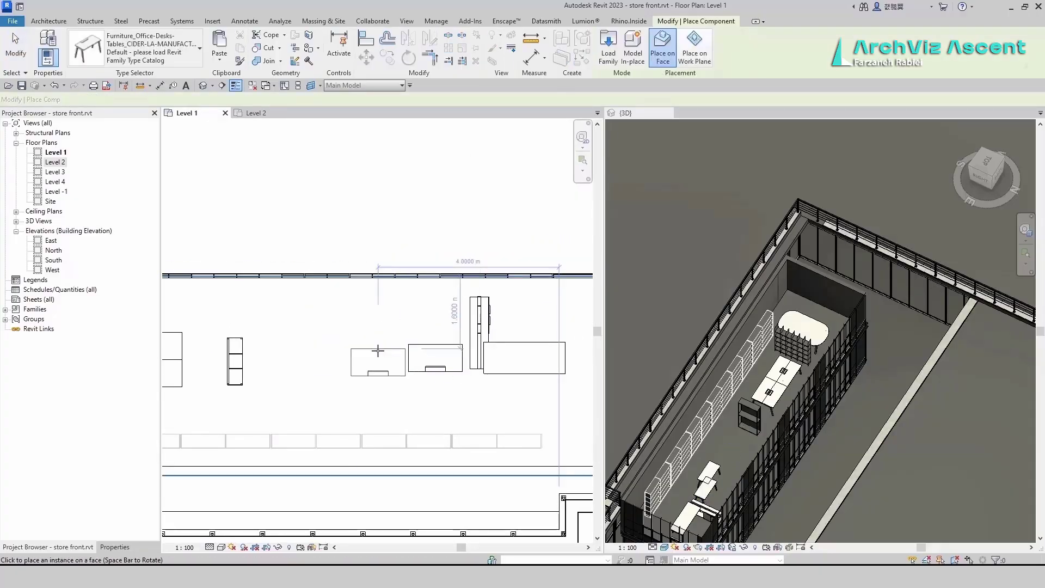
click(379, 350)
click(327, 349)
key(Escape)
Raise the section box's top from the right-side 3D view so the cut exposes the Level 2 furniture.
scroll(748, 365, down, 3)
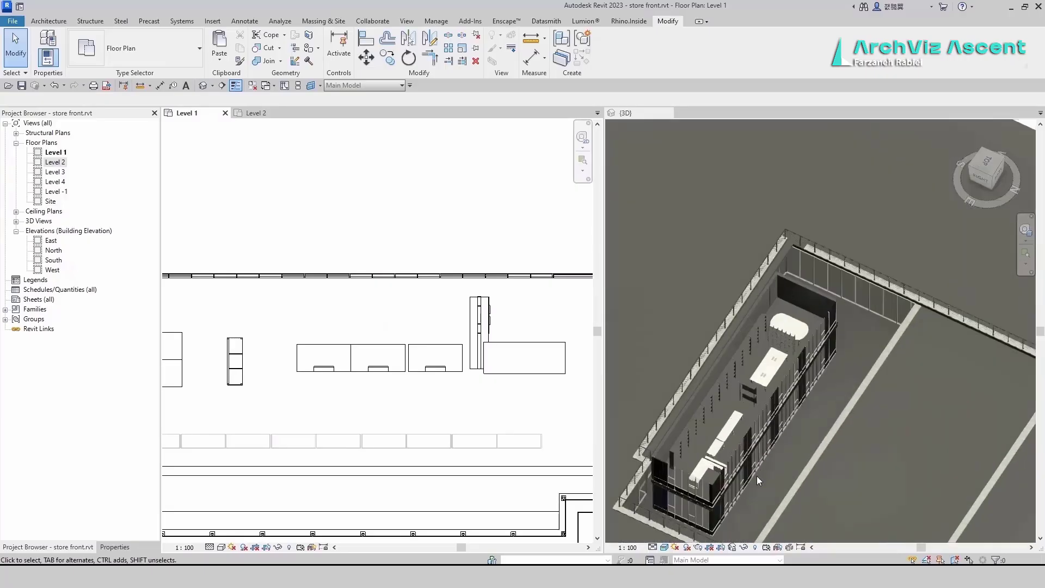
scroll(757, 475, up, 2)
scroll(496, 289, down, 1)
scroll(799, 293, down, 5)
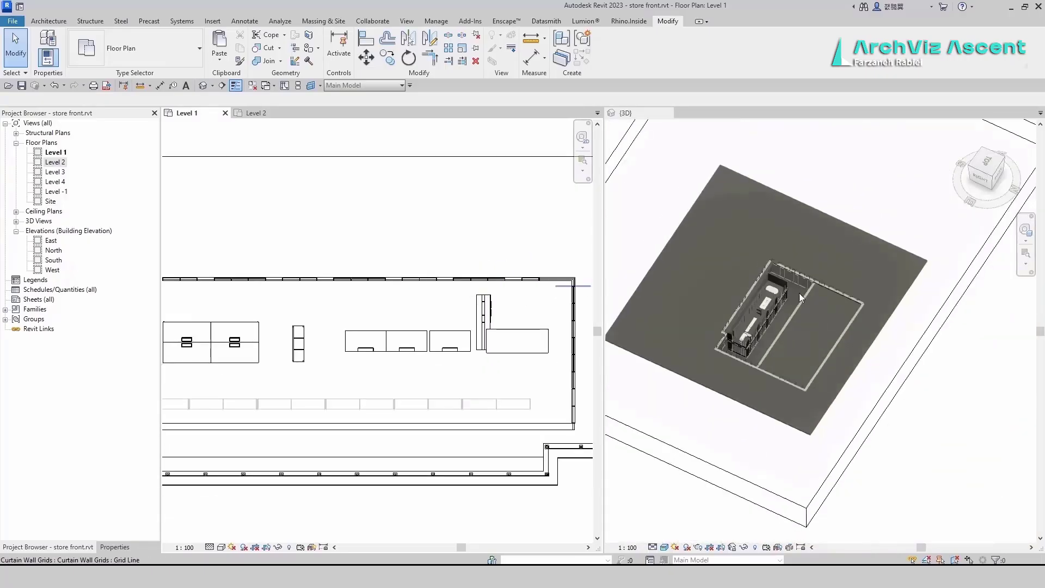
click(981, 178)
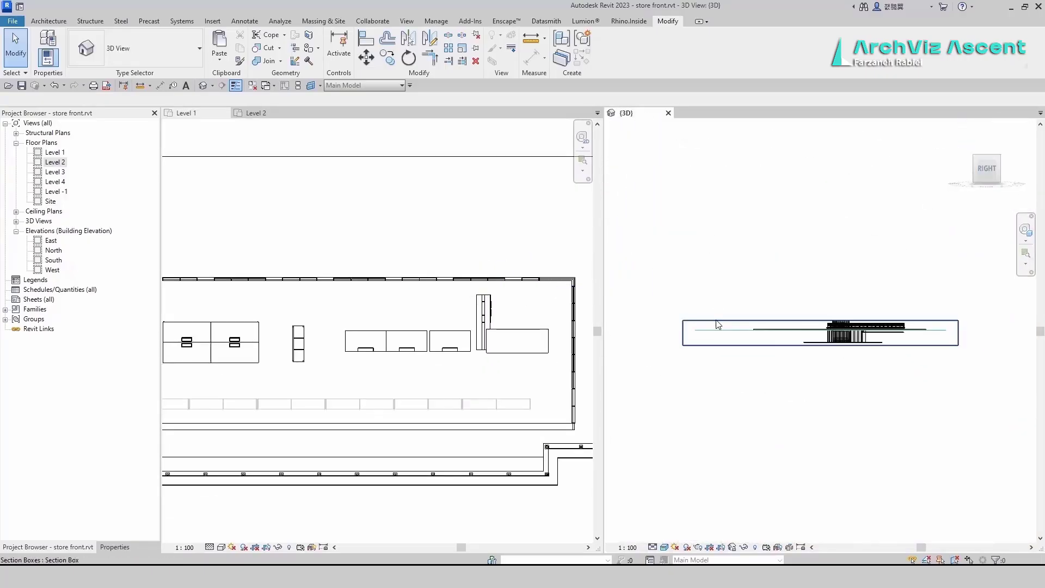
click(718, 321)
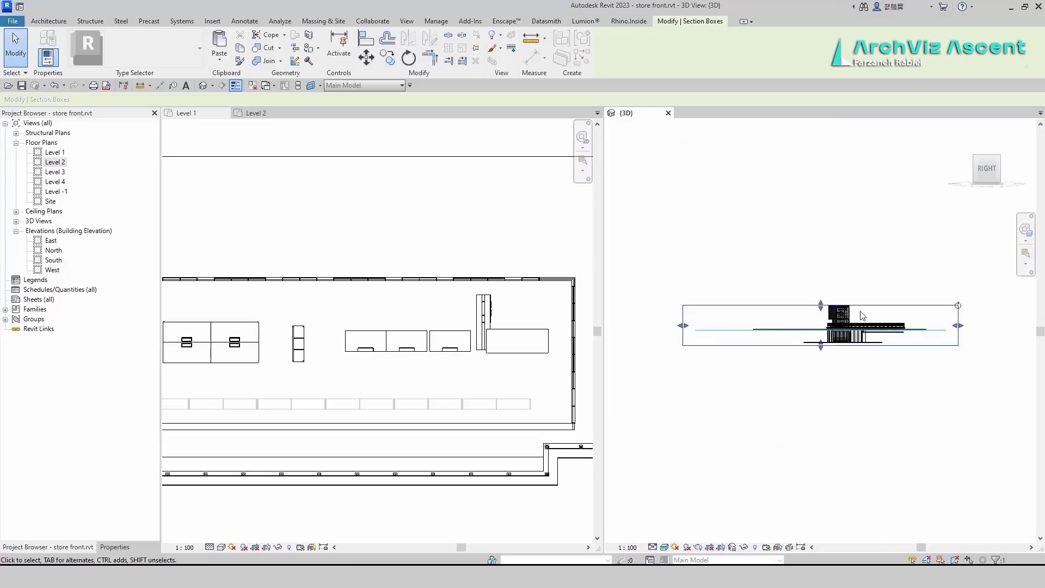
scroll(863, 315, up, 3)
drag(804, 316, 802, 323)
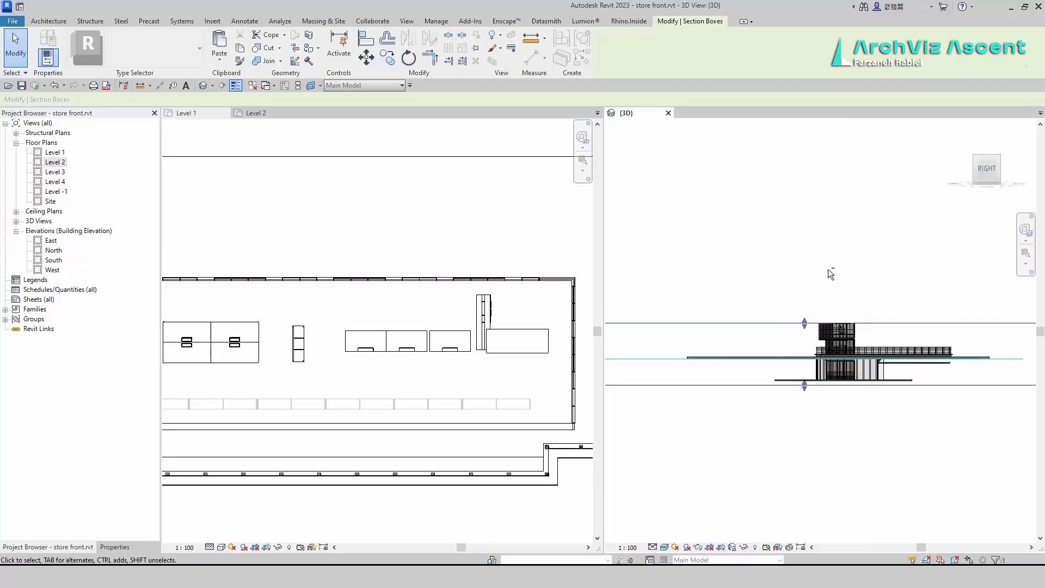
shift+middle_drag(828, 268, 773, 406)
scroll(779, 429, up, 3)
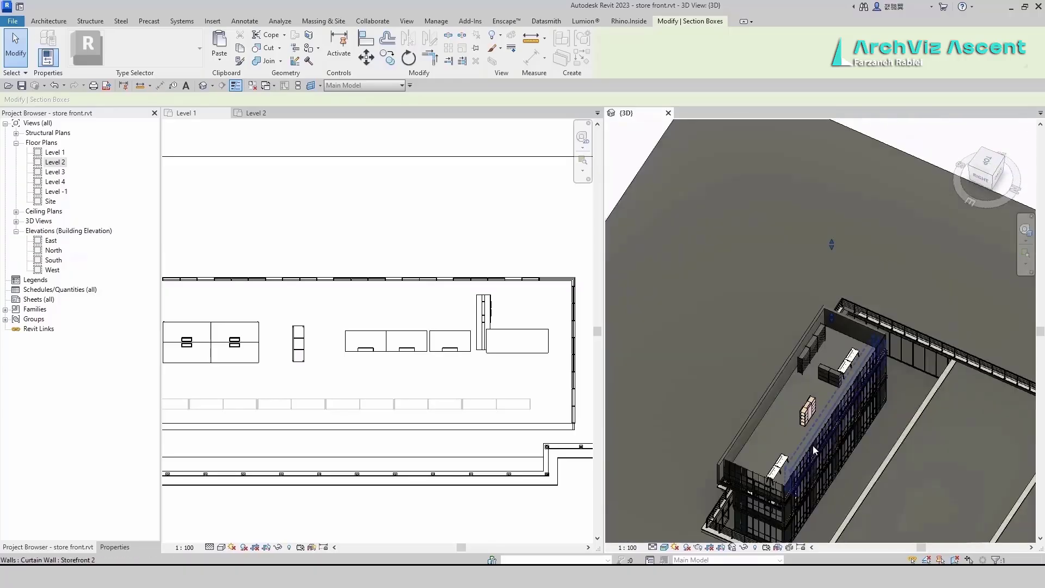
Rotate the Moving Wall Tower shelf on Level 2 so it runs north-south, and select a neighbouring three-shelf bookcase.
scroll(810, 435, up, 3)
click(804, 409)
key(space)
click(769, 420)
click(857, 335)
Create similar instances of the Level 1 Modernform L-shaped desk and place two in opposite orientations near the east end of Level 2.
scroll(411, 350, down, 3)
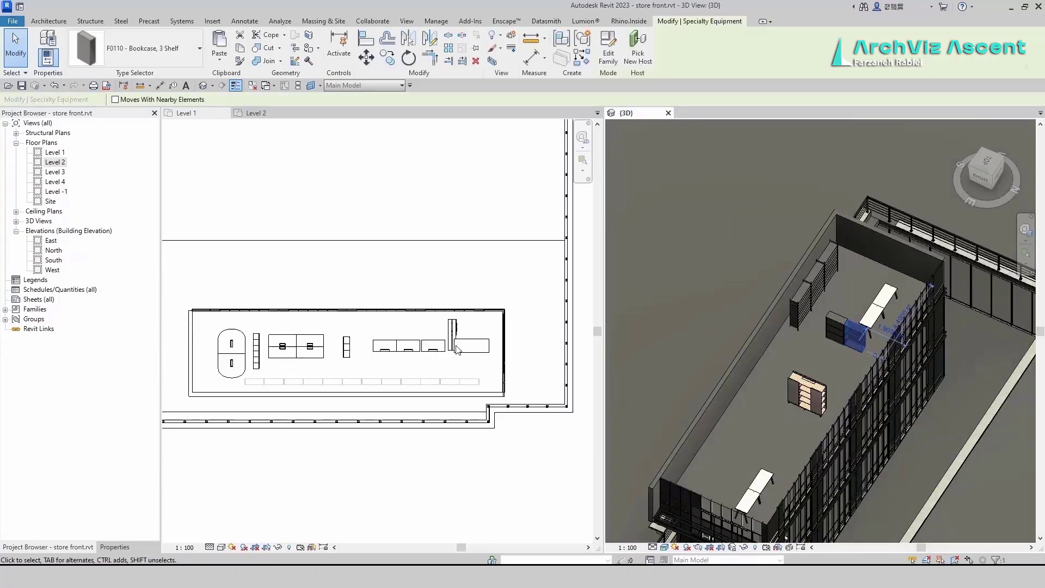
click(456, 349)
key(c)
key(s)
click(254, 113)
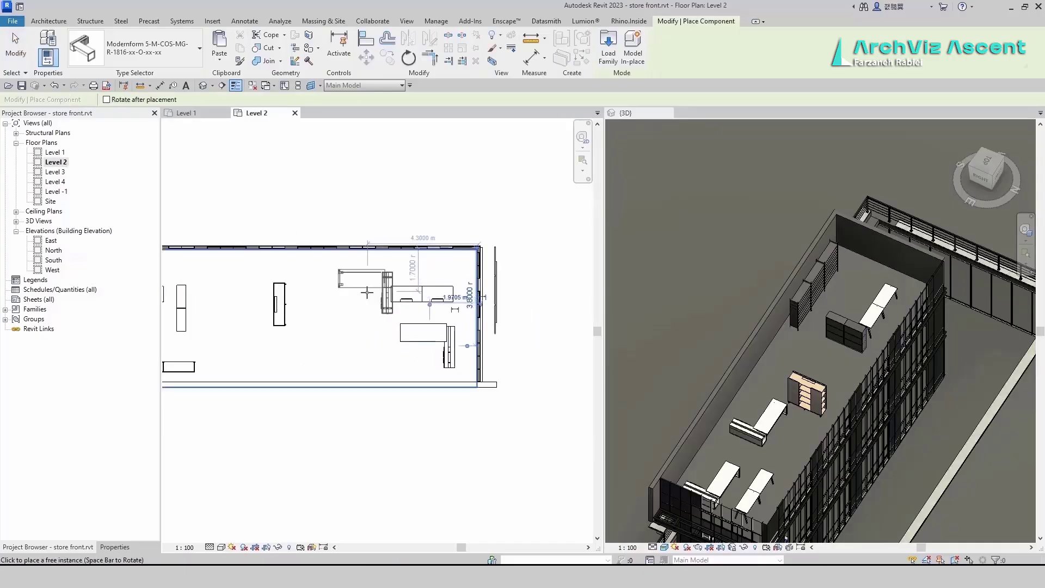
click(359, 282)
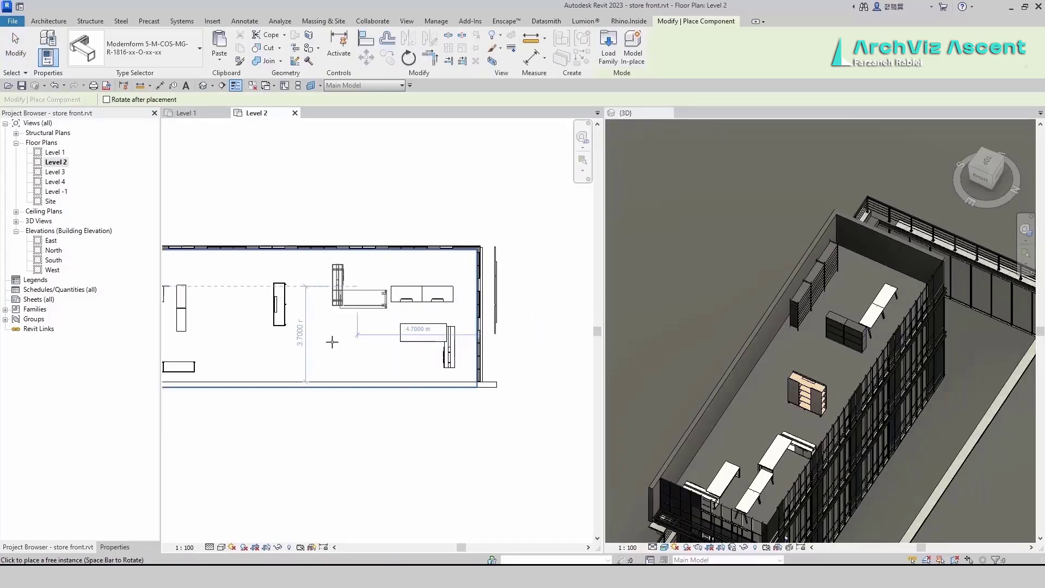
key(Escape)
key(Escape)
key(Escape)
Place three similar CIDER desks in a row west of the southern L-shaped desk on Level 2.
scroll(378, 324, down, 2)
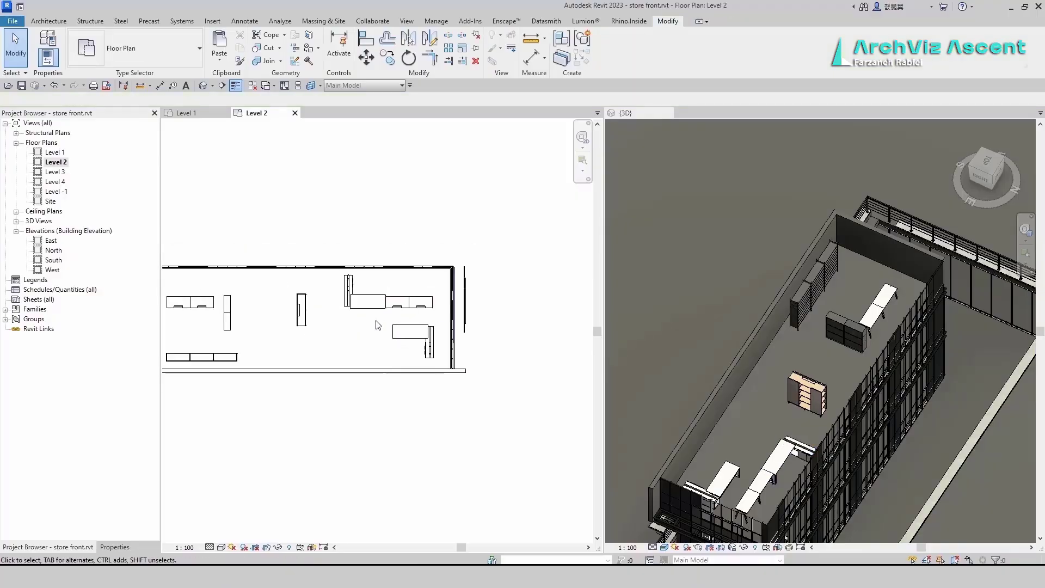
scroll(380, 319, up, 3)
click(408, 299)
key(c)
key(s)
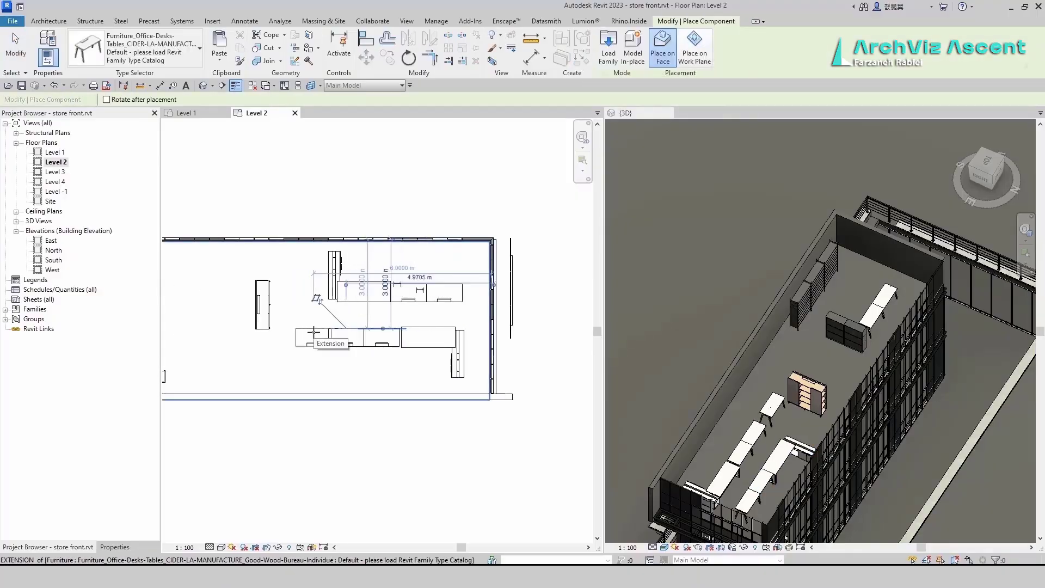
click(310, 332)
middle_drag(263, 328, 374, 324)
key(Escape)
click(371, 324)
key(Escape)
Move the Moving Wall Tower northwest, clear of the desks, and place a second tower crosswise at its south end.
scroll(779, 397, up, 3)
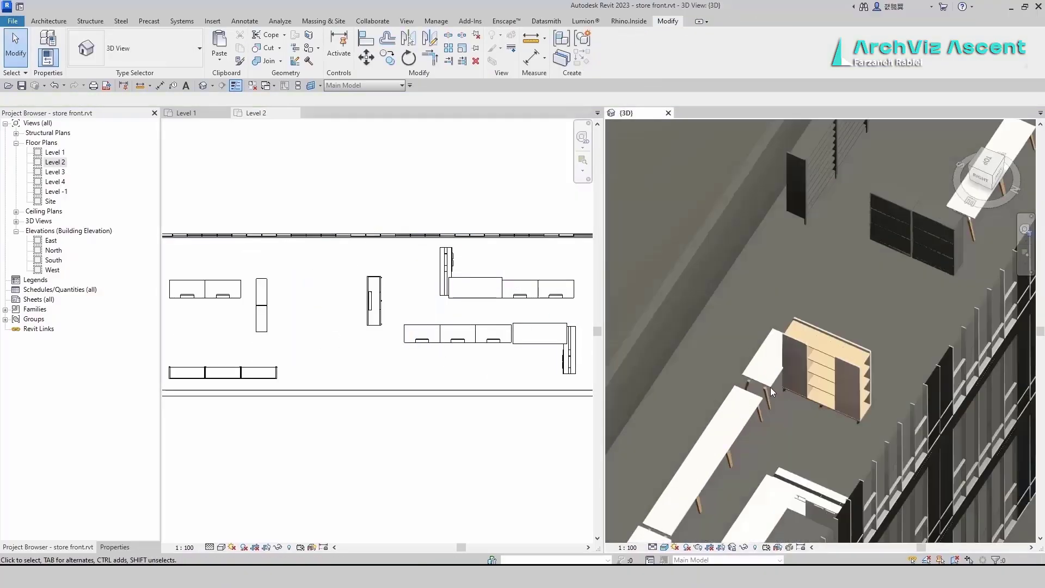
click(376, 311)
drag(376, 311, 357, 296)
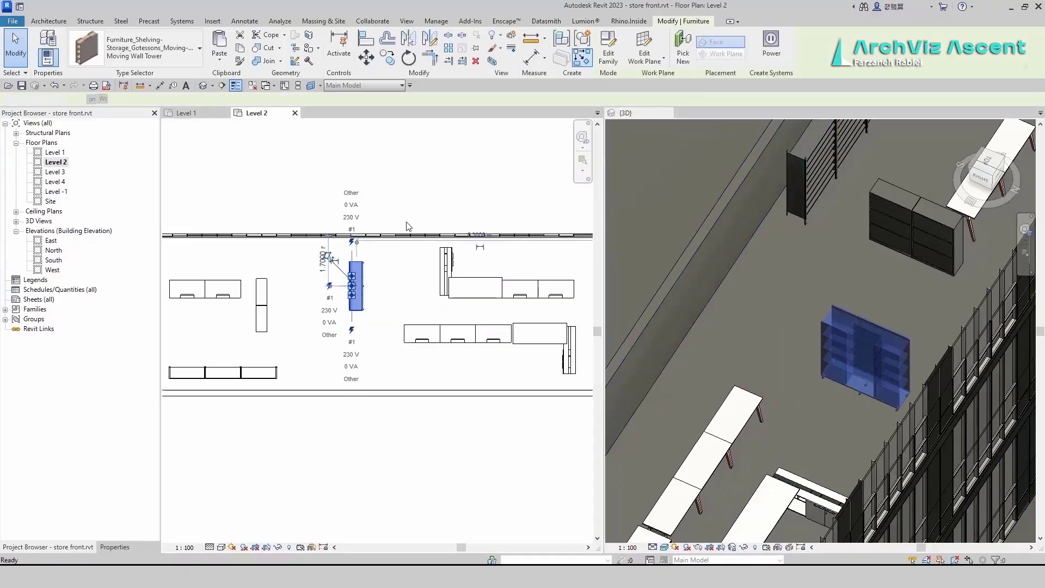
key(c)
key(s)
key(Escape)
Shift the north-south Moving Wall Tower southward and move the crosswise one to its north end, arranging them in a T shape.
click(357, 299)
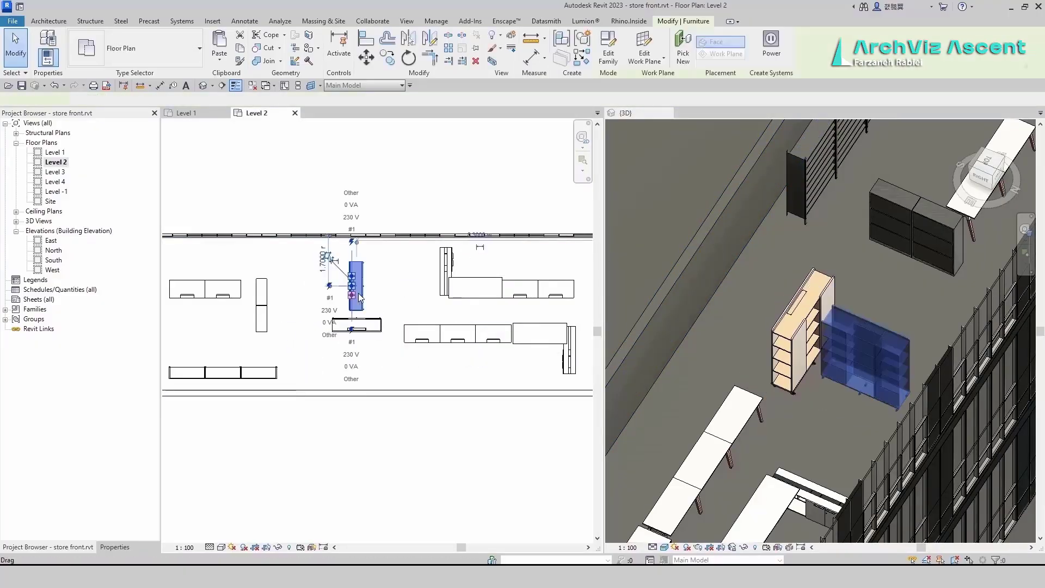
key(Down)
key(Down)
click(371, 326)
key(Down)
key(Down)
key(Down)
key(Down)
key(Down)
key(Down)
key(Down)
click(360, 308)
key(Down)
key(Down)
key(Down)
key(Down)
key(Down)
key(Down)
click(366, 349)
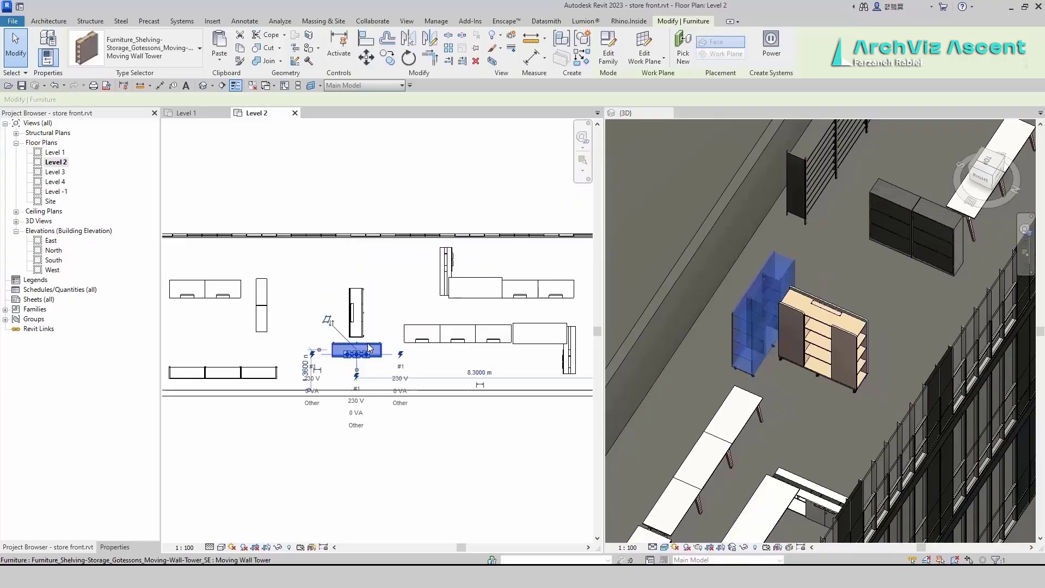
drag(366, 347, 366, 278)
Delete the three pharmacy wall shelf units standing in a row along the south wall of Level 2.
click(374, 365)
middle_drag(351, 370, 429, 354)
click(346, 357)
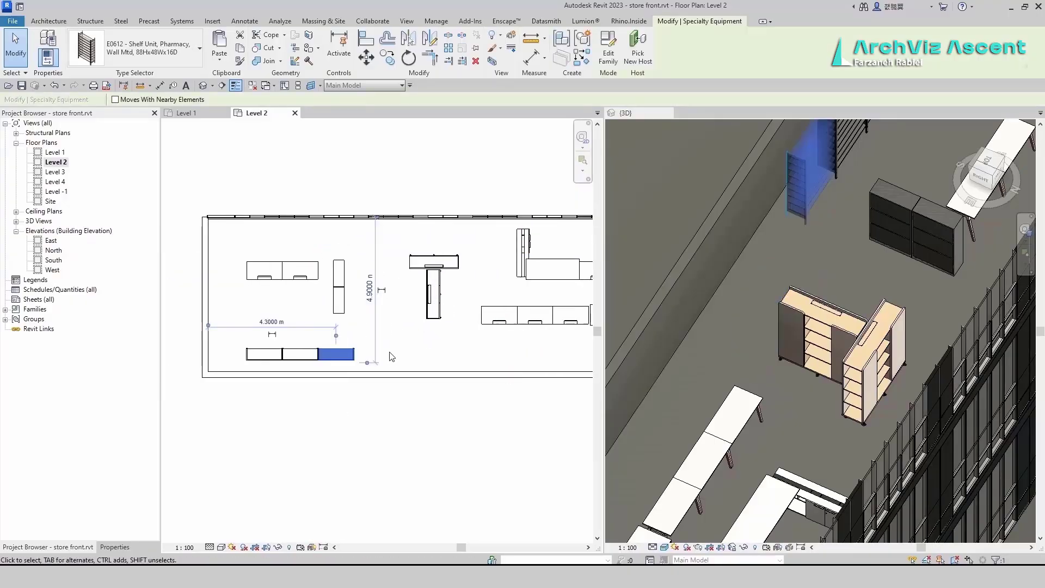
key(Delete)
click(308, 358)
key(Delete)
click(271, 359)
key(Delete)
Create similar instances of Level 1's Bookcase CLEO and place five side by side along the south wall of Level 2, starting at the west end.
scroll(282, 314, down, 2)
click(202, 112)
click(449, 381)
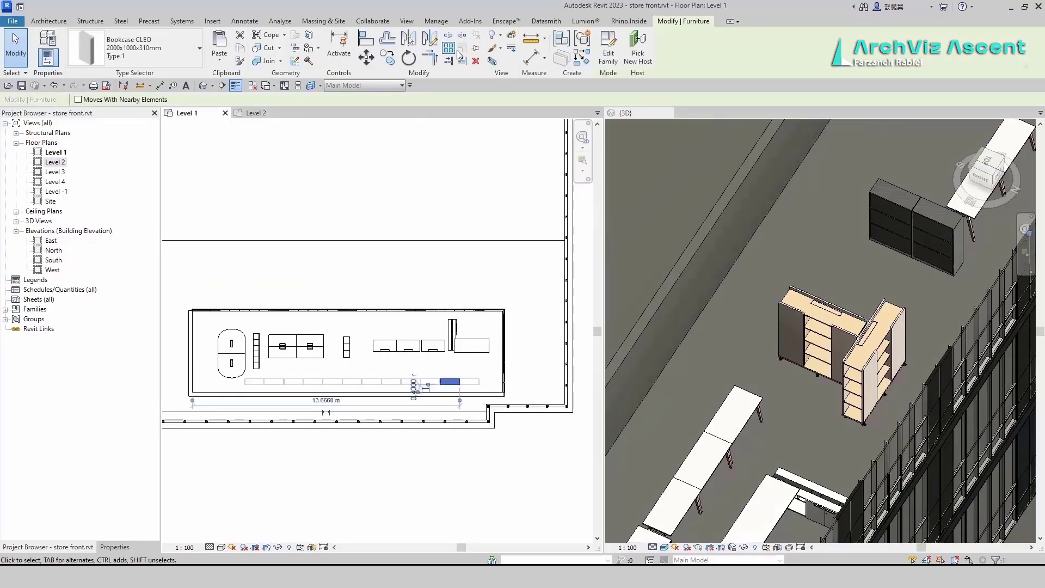
key(c)
key(s)
click(256, 113)
scroll(273, 338, up, 5)
click(220, 326)
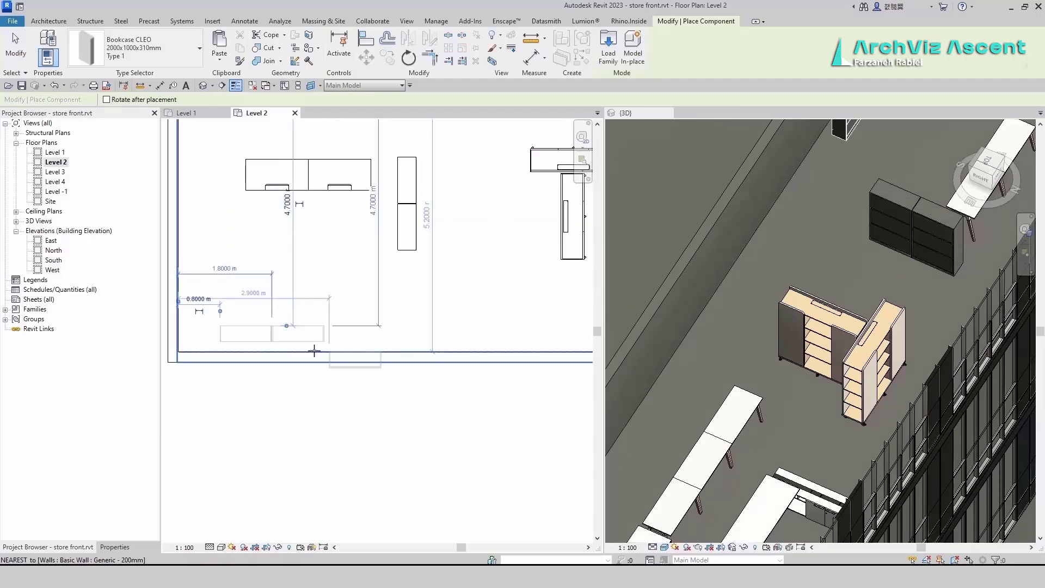
click(325, 327)
click(271, 329)
click(376, 328)
click(427, 327)
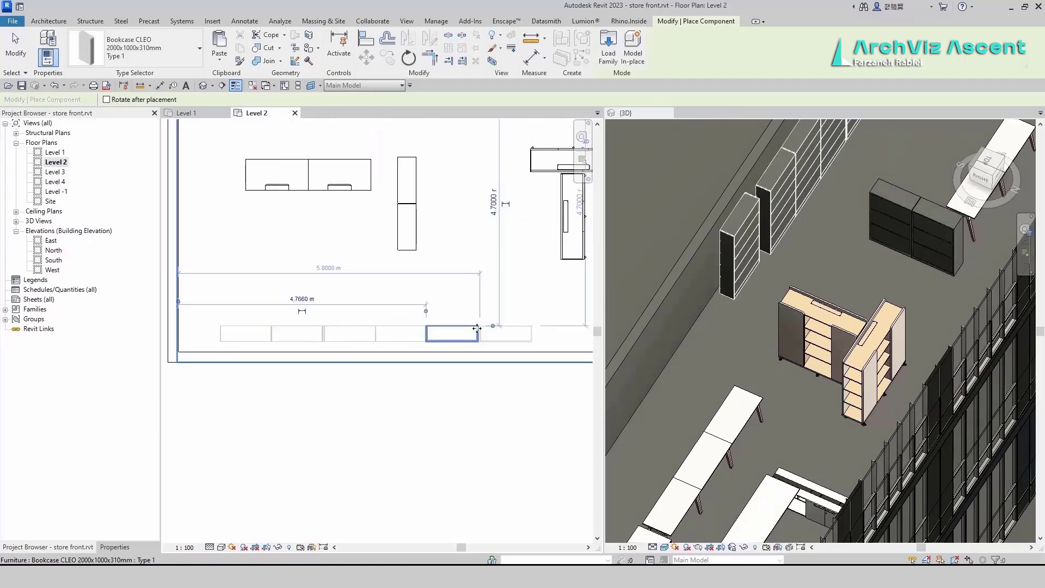
key(Escape)
scroll(705, 281, down, 1)
Turn the four eastern CLEO bookcases on Level 2 around to face the room, and delete the westernmost one.
middle_drag(705, 281, 681, 307)
click(746, 234)
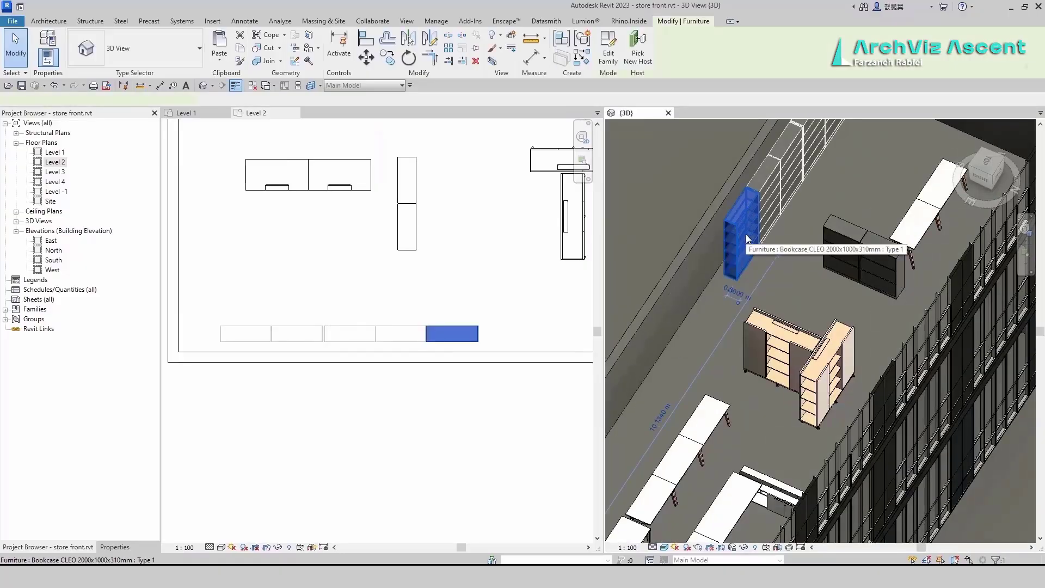
click(755, 195)
drag(746, 234, 790, 168)
middle_drag(822, 122, 754, 324)
drag(748, 321, 784, 294)
drag(723, 344, 757, 317)
click(749, 289)
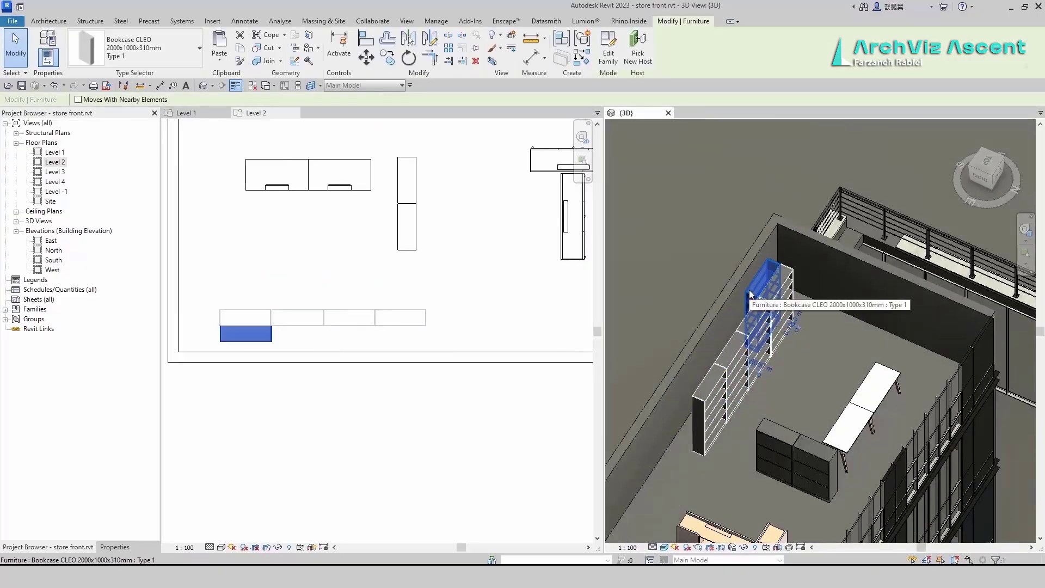
key(Delete)
Try to extend the CLEO bookcase row eastward by placing similar bookcases at its east end.
click(400, 310)
click(582, 57)
click(426, 312)
click(481, 312)
key(Escape)
key(ctrl+z)
key(ctrl+z)
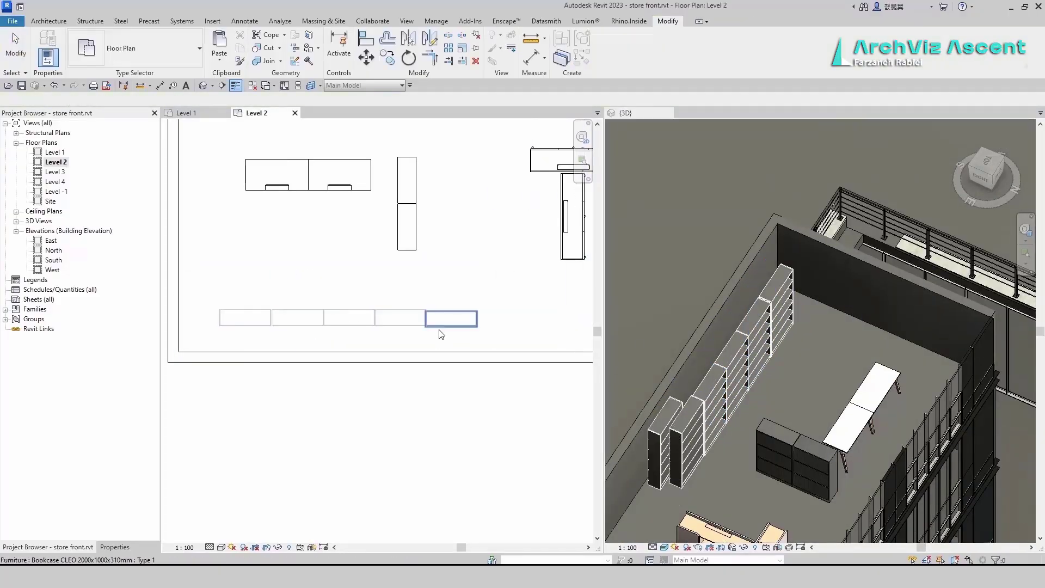
Copy the four CLEO bookcases eastward twice at 4 m spacing to continue the row along the south wall.
click(406, 325)
ctrl+click(355, 325)
ctrl+click(303, 325)
ctrl+click(251, 325)
click(388, 58)
click(218, 310)
click(430, 309)
middle_drag(640, 311, 429, 333)
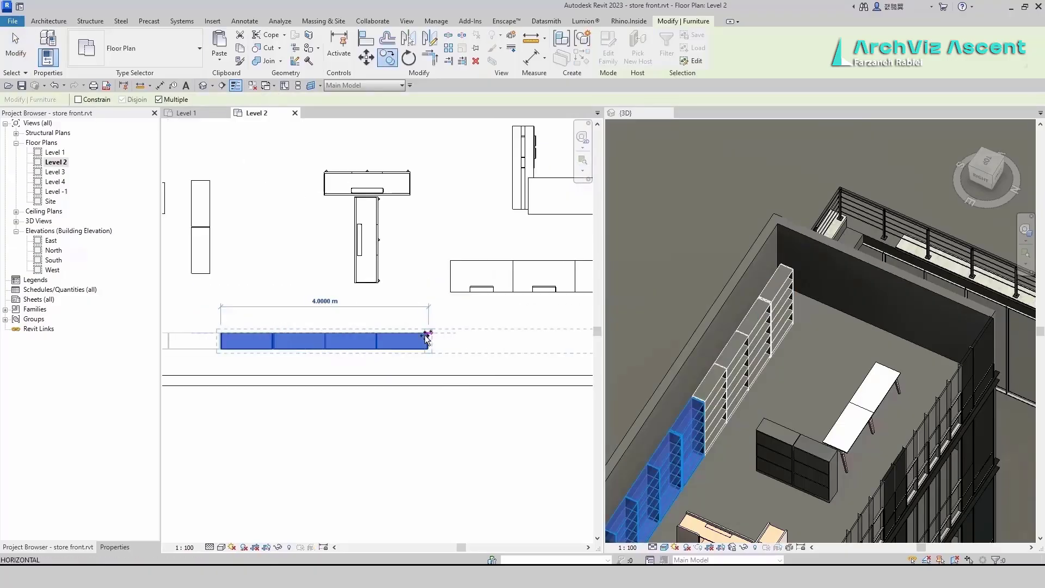
click(430, 333)
scroll(389, 314, down, 3)
key(Escape)
Move the whole CLEO bookcase row on Level 2 southward, closer to the south wall.
drag(563, 316, 463, 332)
key(ctrl+z)
click(498, 328)
ctrl+drag(196, 310, 490, 336)
scroll(759, 337, down, 4)
click(759, 344)
middle_drag(741, 342, 745, 283)
Copy the western pair of CIDER desks southward, with the new pair facing the original one.
click(544, 340)
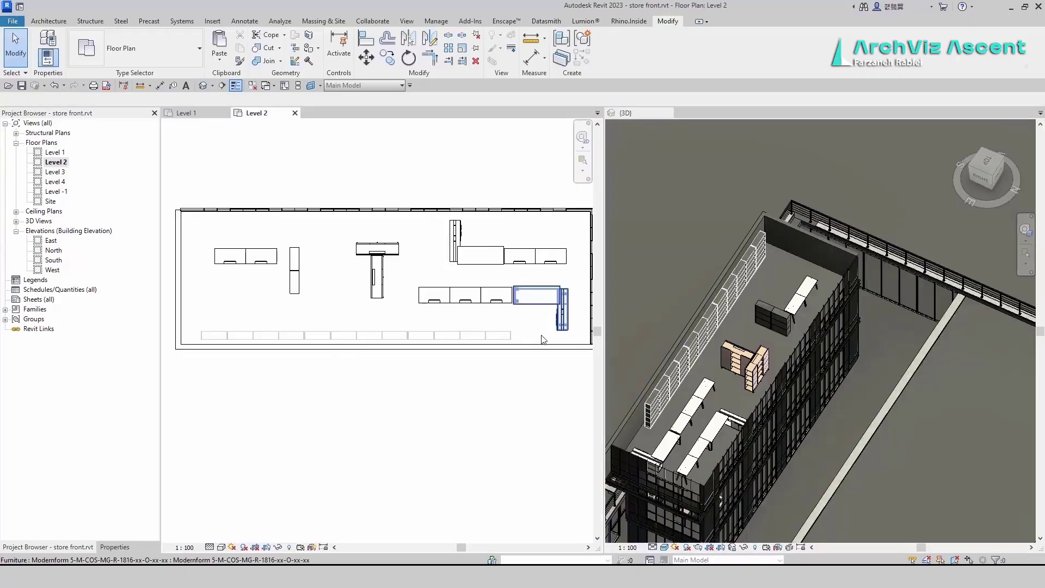
drag(260, 278, 239, 256)
key(c)
key(o)
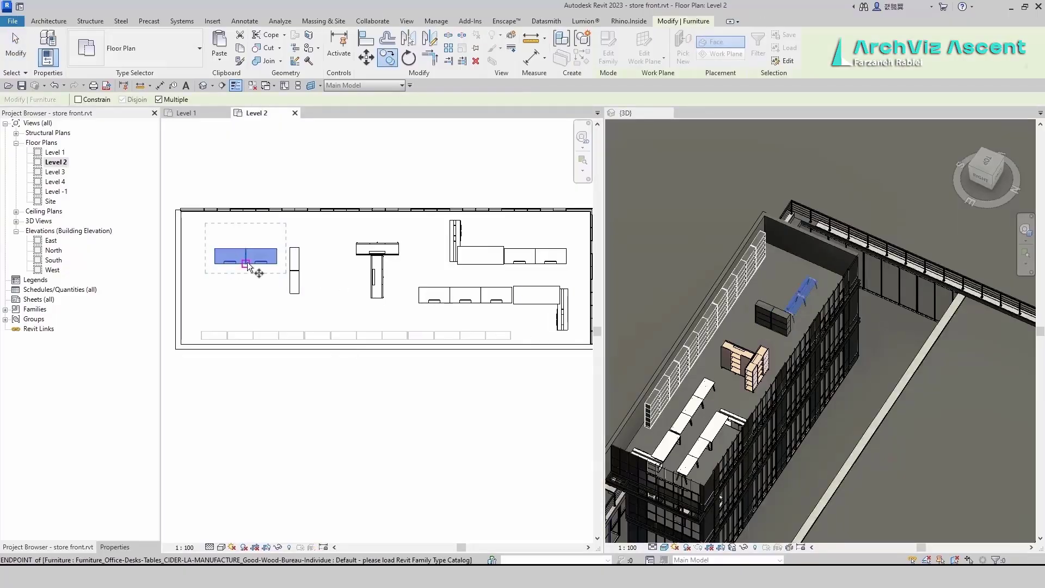
click(334, 276)
Move the two 3-shelf bookcases to the west end of the facing desks, standing in a north-south line.
click(308, 270)
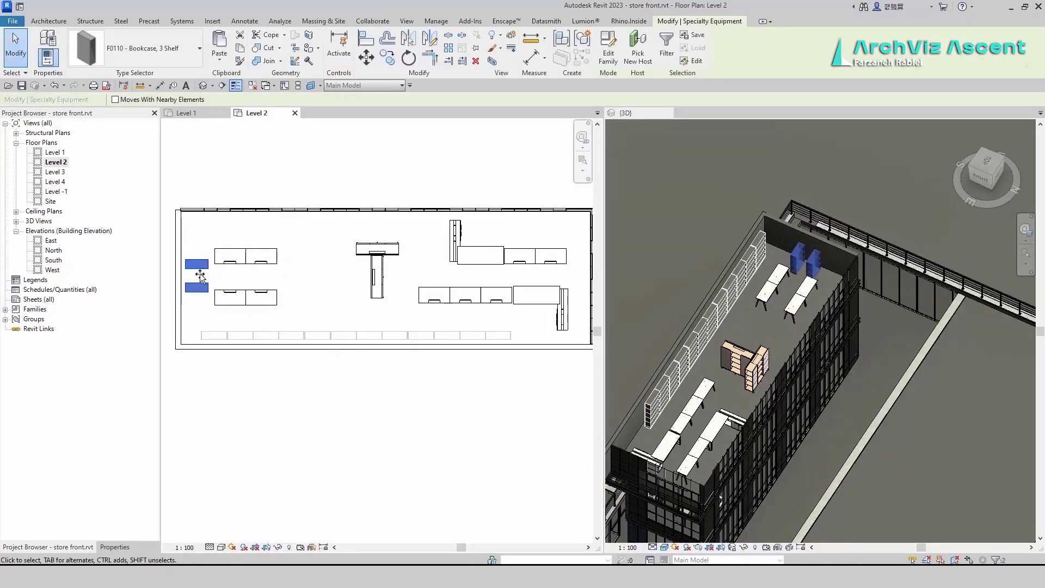
key(space)
click(185, 276)
click(199, 289)
Copy the two facing desk pairs east against the originals, and nudge the north-south Moving Wall Tower slightly east.
click(253, 295)
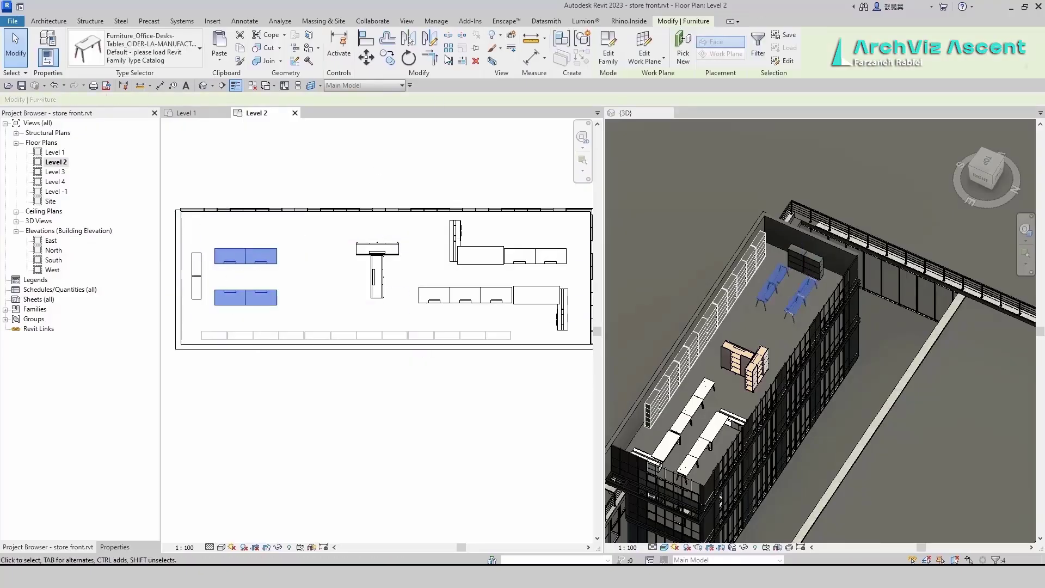
click(388, 57)
click(215, 249)
click(277, 249)
click(397, 272)
click(383, 276)
key(Right)
click(516, 276)
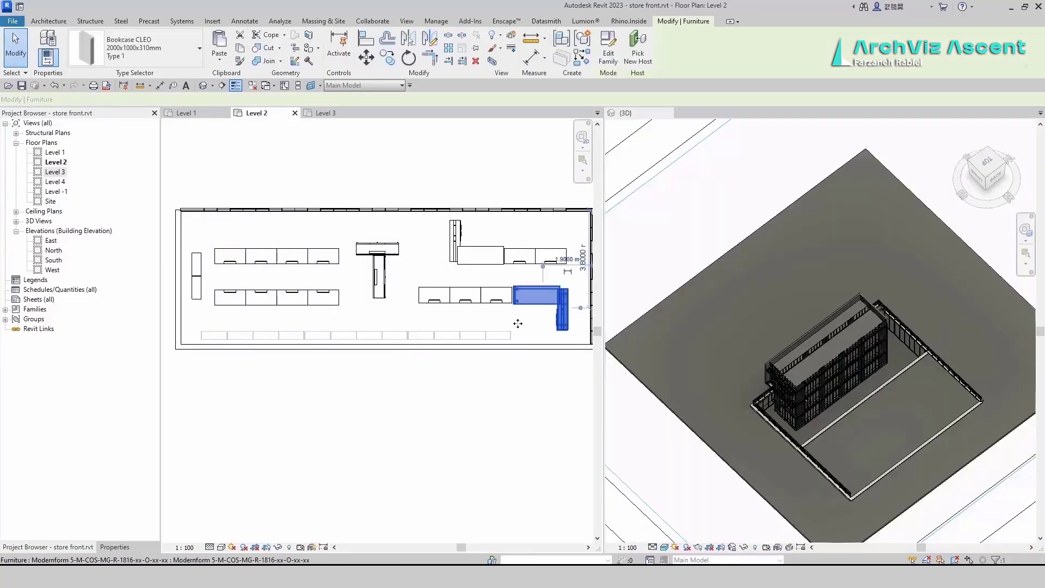
Copy the eastern part of Level 2's CLEO bookcase row and paste it in the same position on Level 3.
drag(490, 318, 339, 330)
key(ctrl+c)
click(219, 58)
click(250, 99)
click(204, 175)
click(311, 306)
click(334, 114)
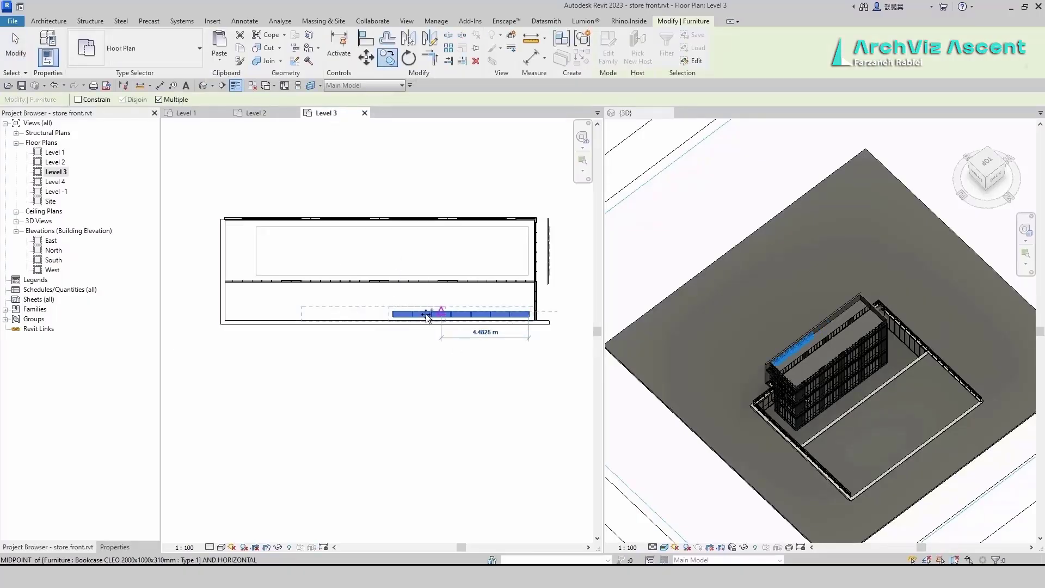
Copy the pasted bookcases westward along Level 3's south wall to fill the length of the room.
click(257, 313)
middle_drag(177, 343, 435, 374)
click(380, 343)
key(Escape)
scroll(759, 354, up, 8)
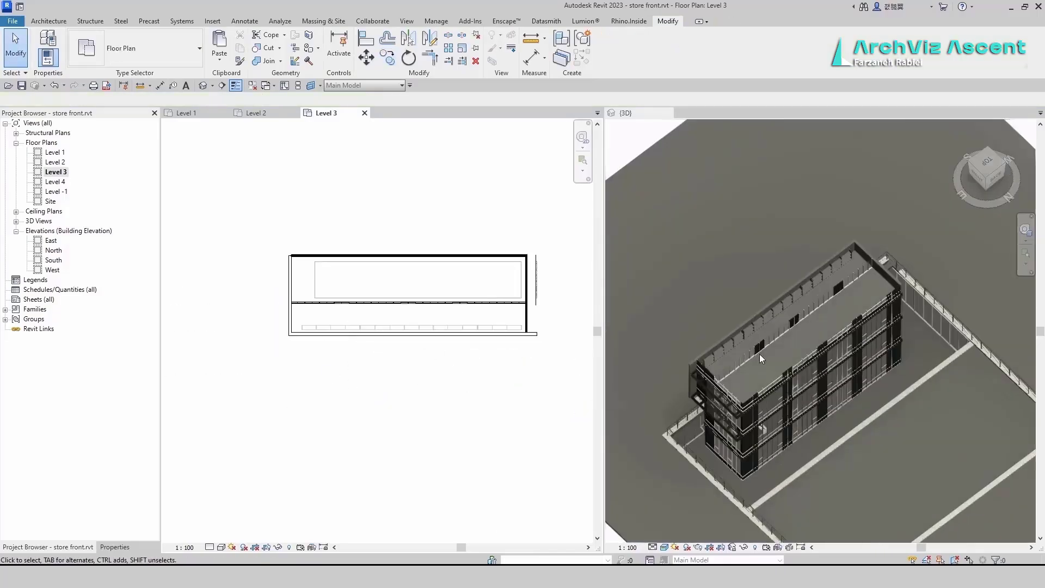
scroll(539, 362, down, 3)
Show the Multicarpet facade square-on in the 3D view and change the visual style to flat colours with visible edges.
click(365, 113)
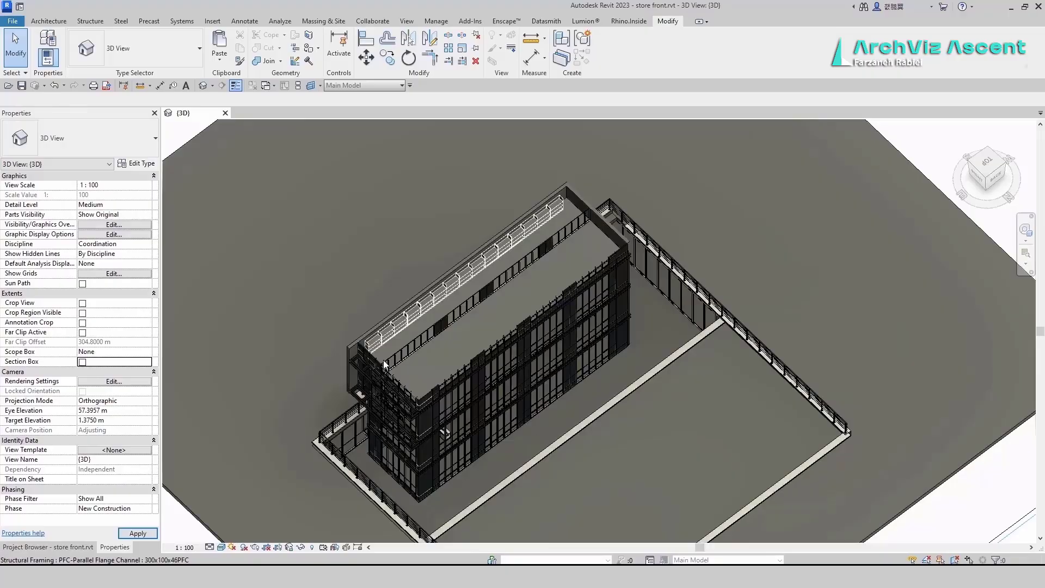
shift+middle_drag(384, 364, 402, 322)
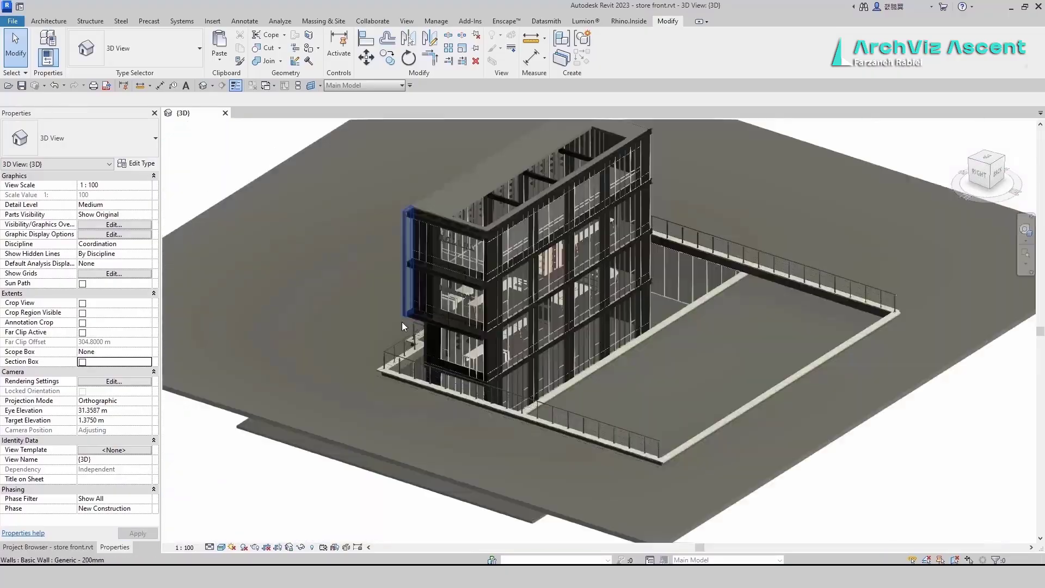
scroll(485, 384, up, 6)
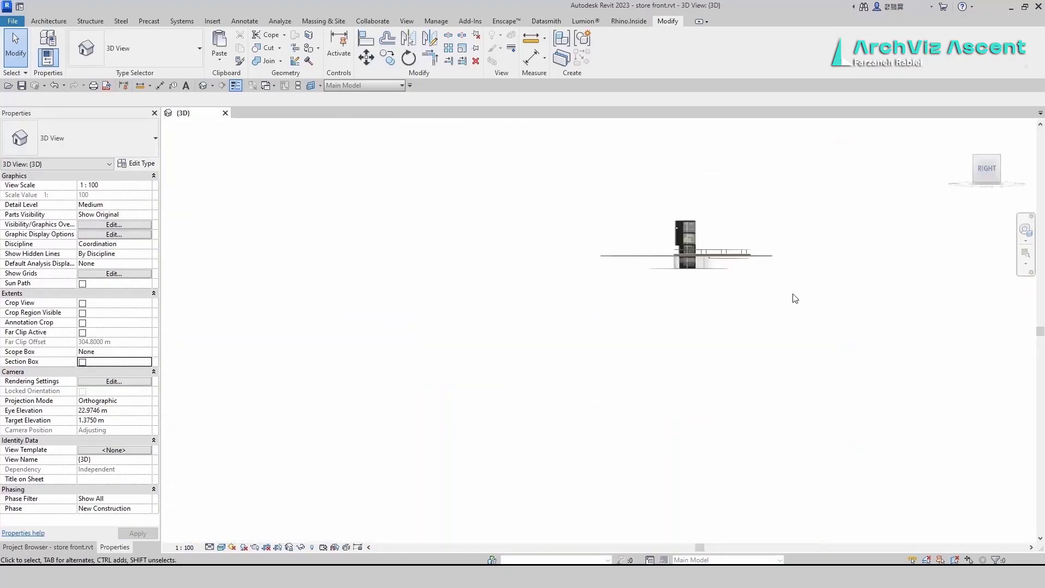
scroll(593, 319, up, 8)
scroll(642, 321, up, 3)
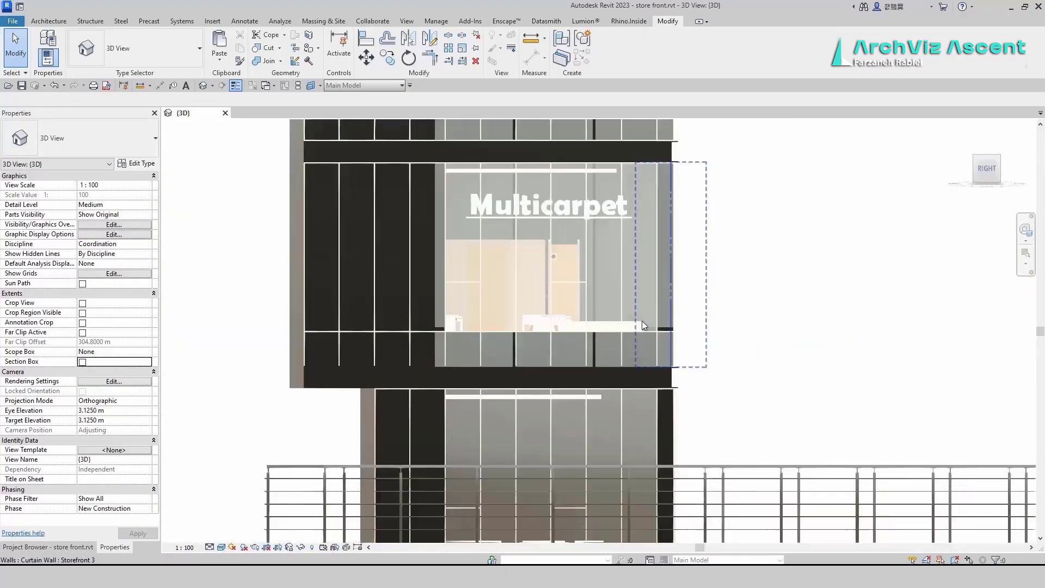
click(220, 548)
click(235, 514)
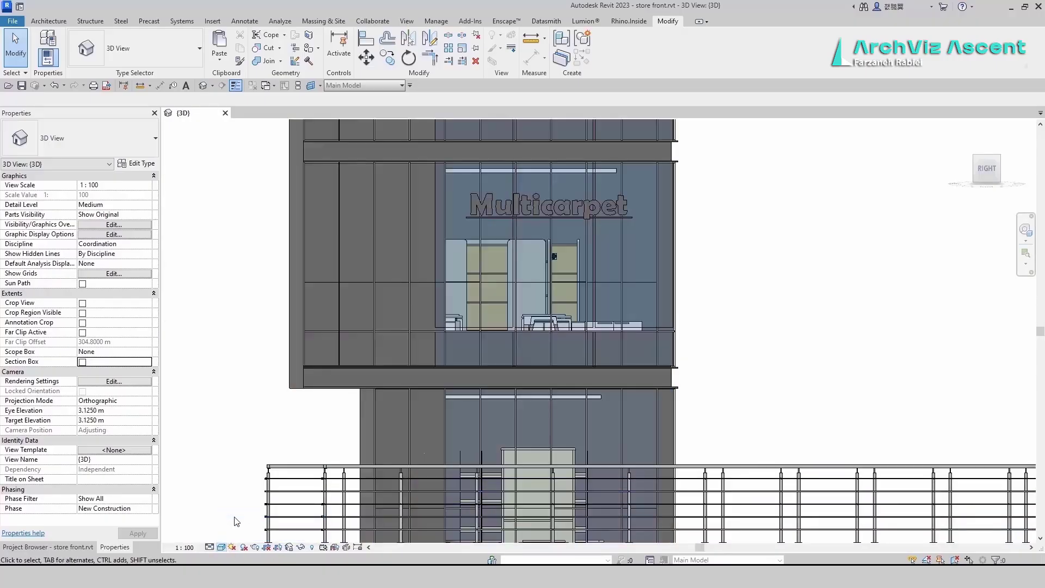
Align the bottom edges of the glass curtain walls on the Multicarpet floor to one common line.
scroll(524, 325, up, 4)
key(a)
key(l)
click(471, 336)
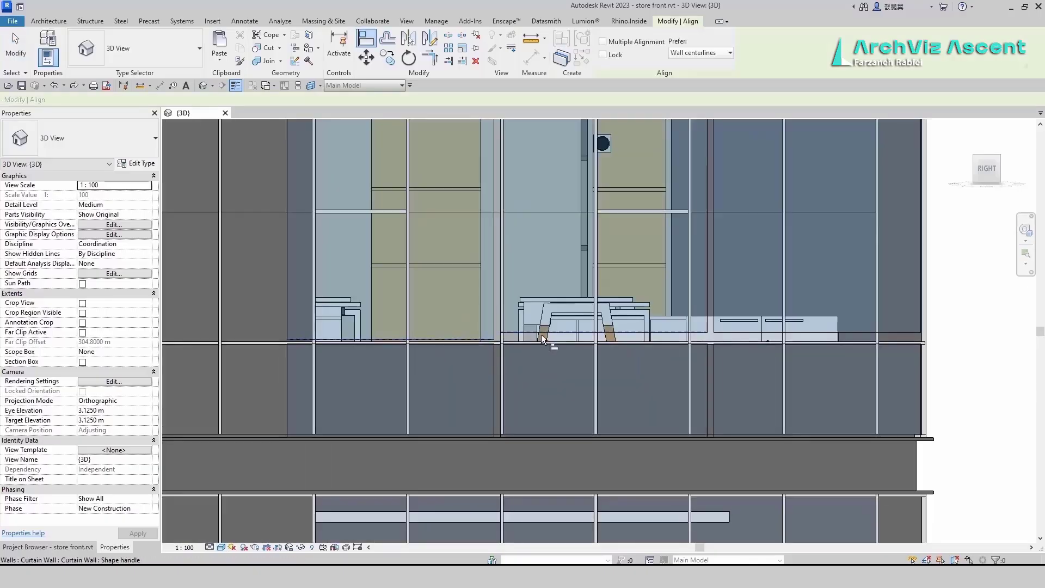
click(572, 334)
key(Escape)
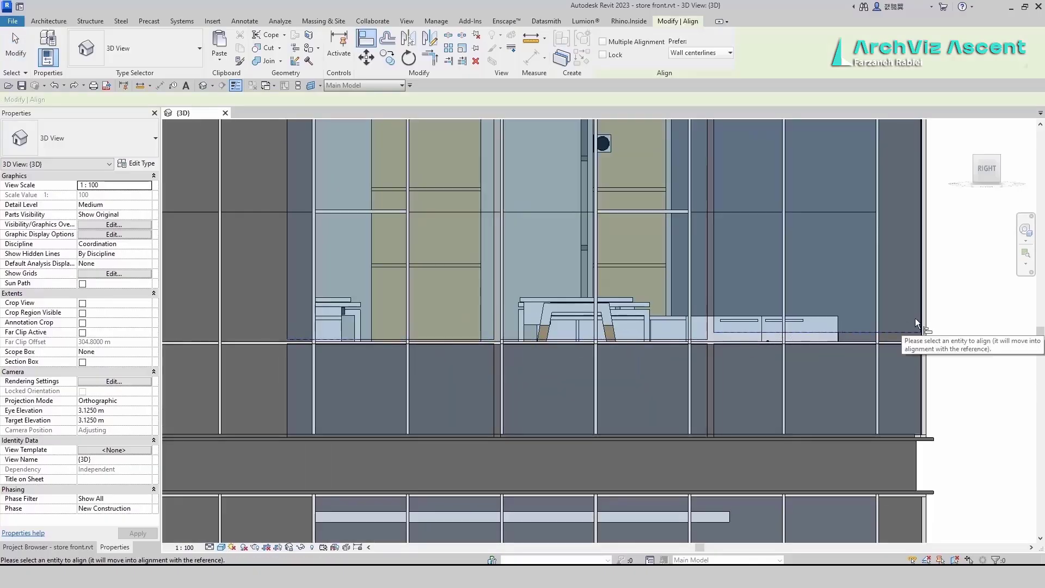
click(675, 338)
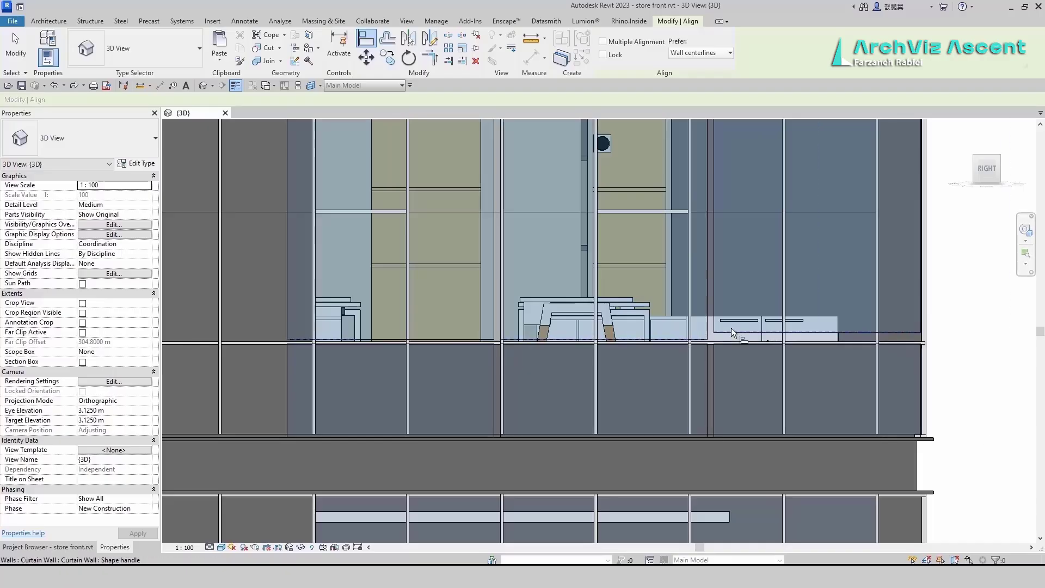
click(731, 328)
key(Escape)
key(Escape)
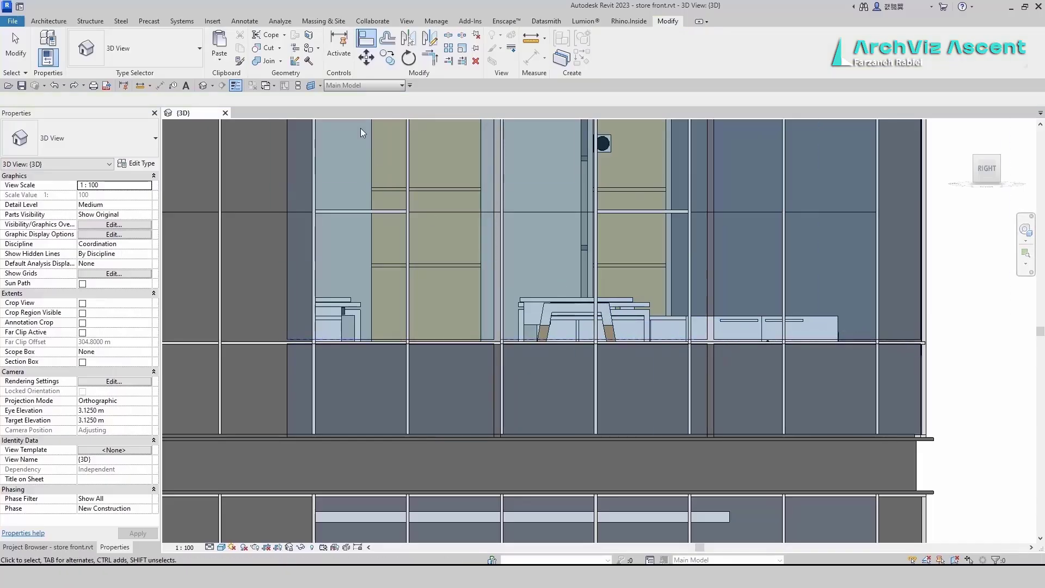
Start an in-place component in the Generic Models category with the default name, and pick the glazed panel at the facade's end as work plane.
click(51, 20)
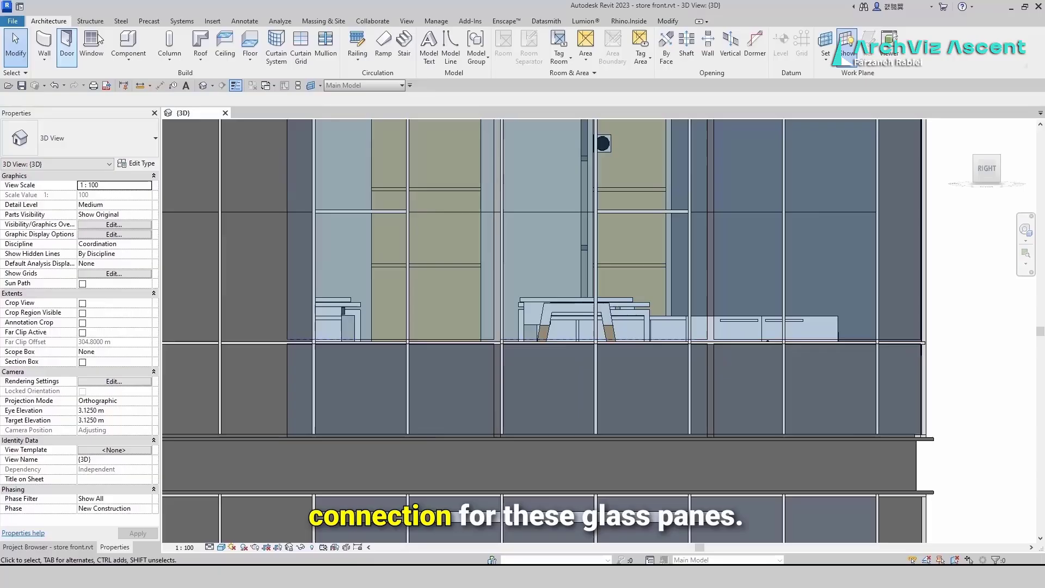
click(129, 55)
click(146, 103)
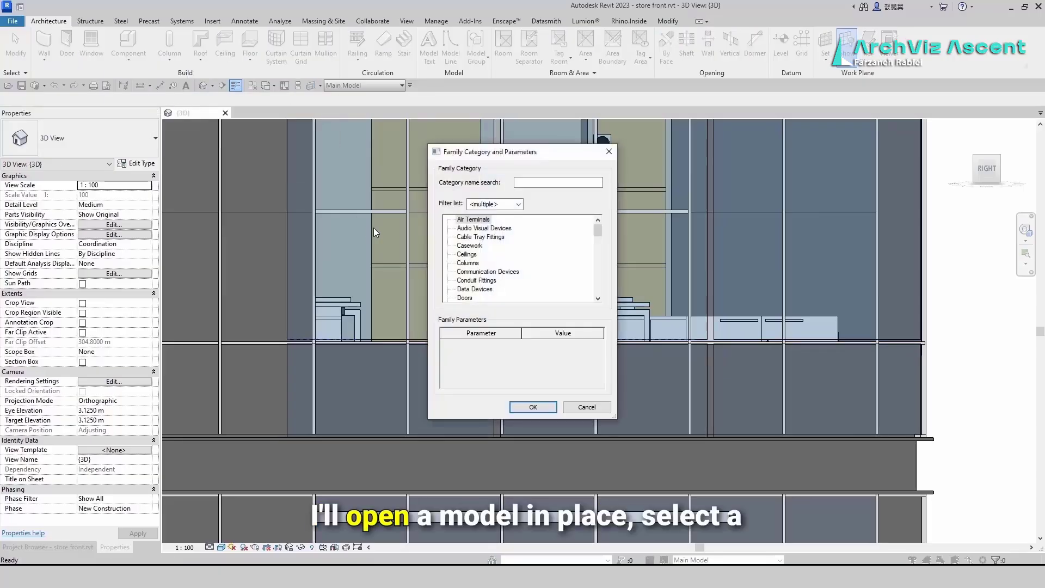
scroll(499, 269, down, 3)
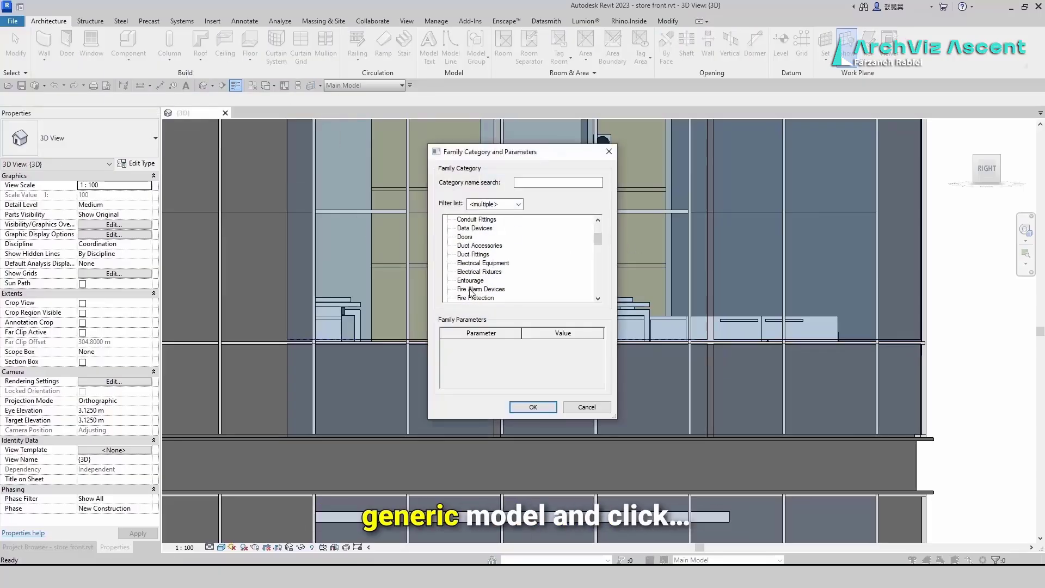
scroll(469, 293, down, 1)
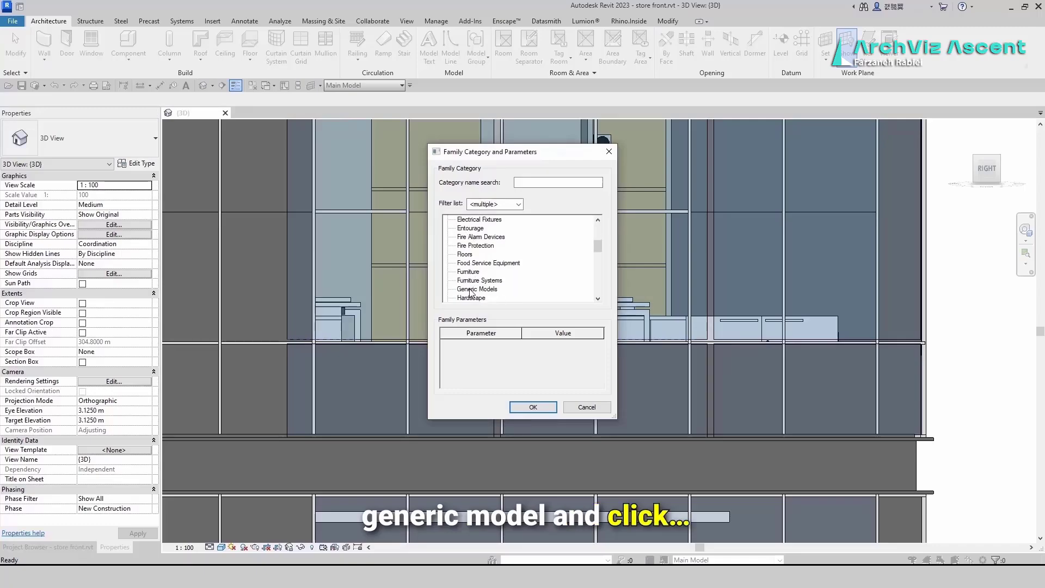
click(529, 408)
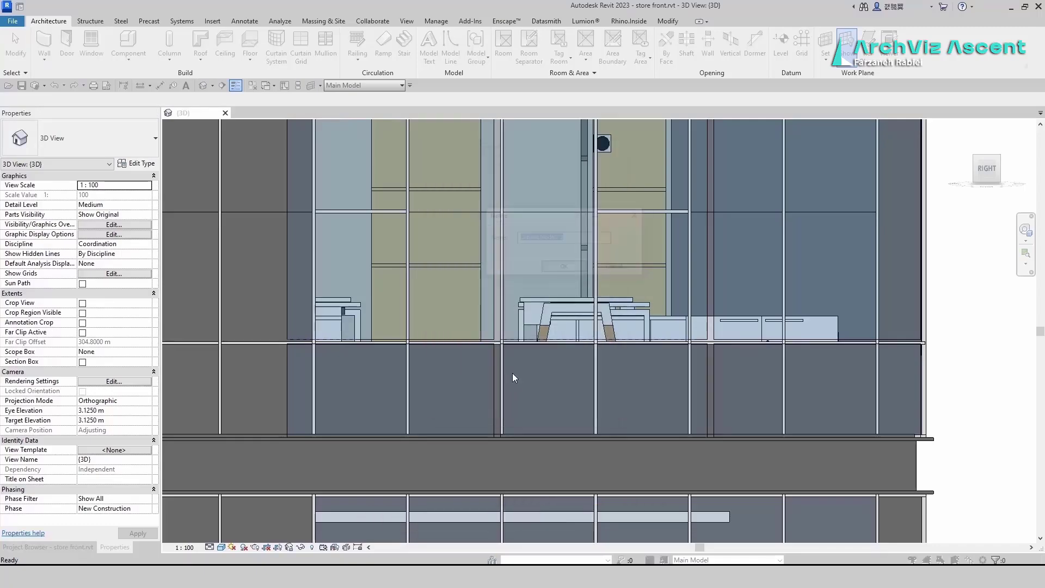
click(565, 268)
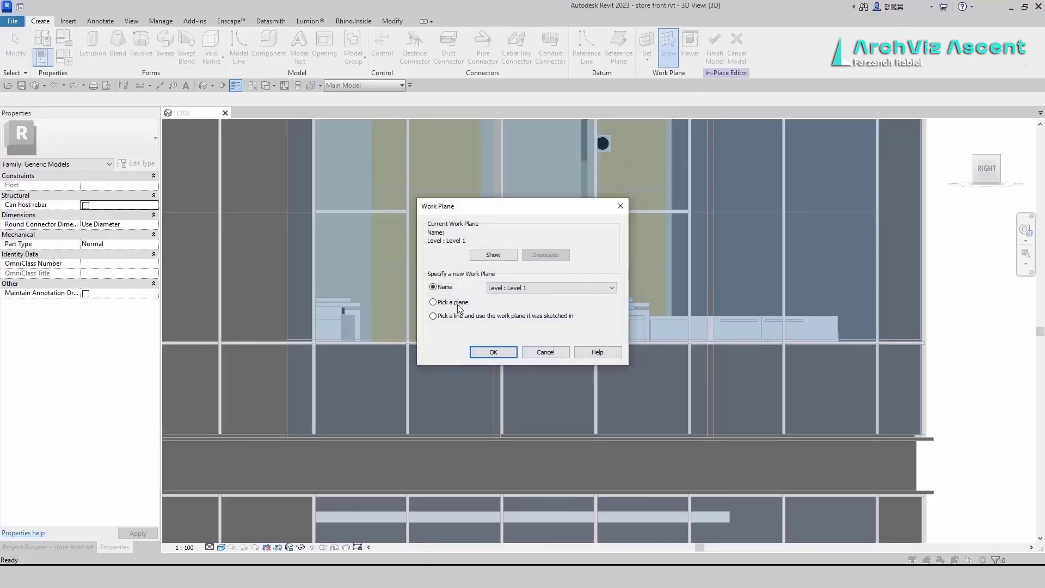
click(492, 351)
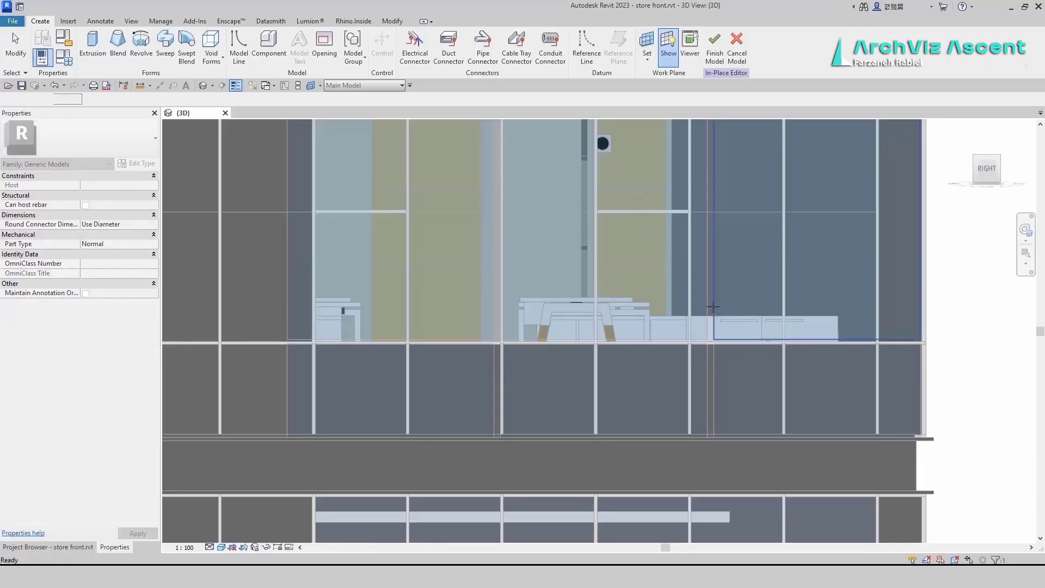
click(713, 307)
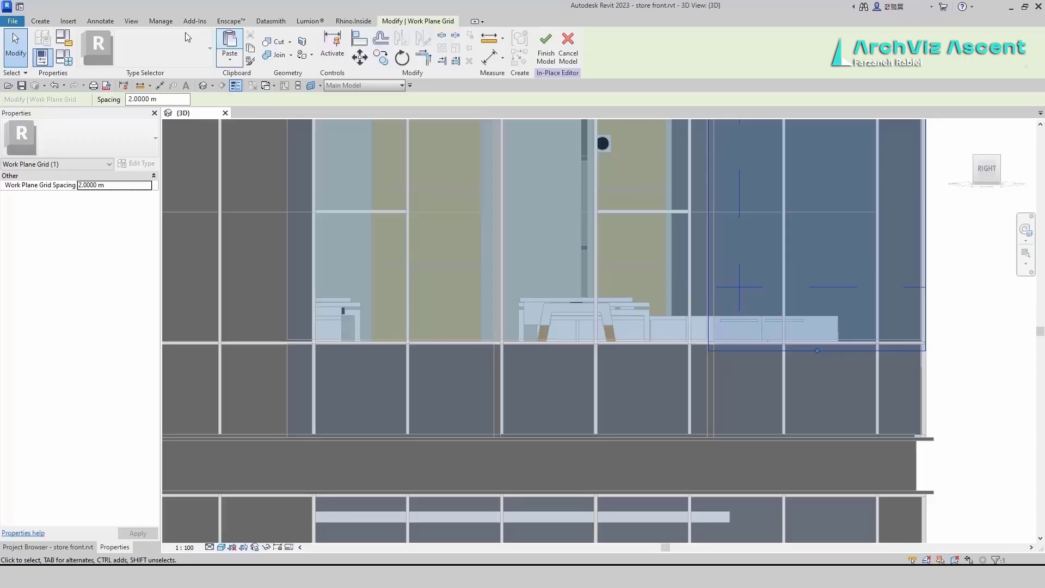
Start an extrusion and sketch a rectangle about 0.20 m by 0.12 m across the lower corner joint between the glass panels.
click(40, 20)
click(93, 48)
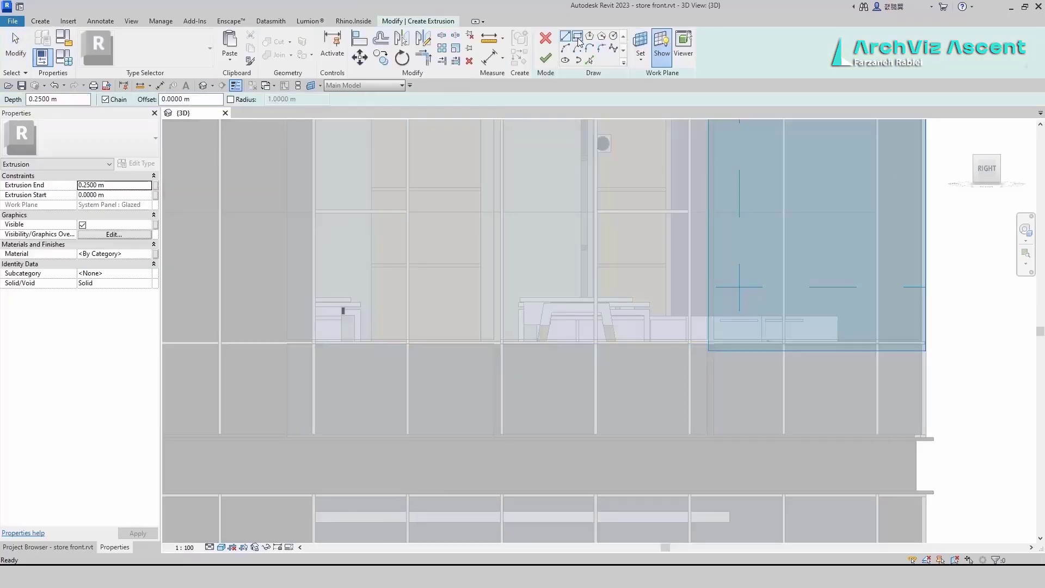
click(578, 36)
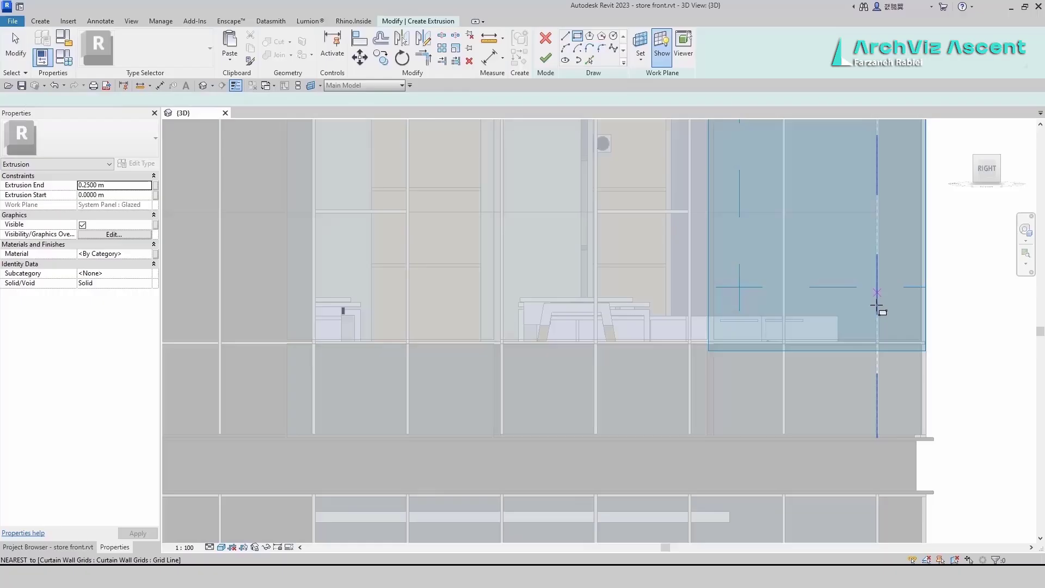
click(695, 330)
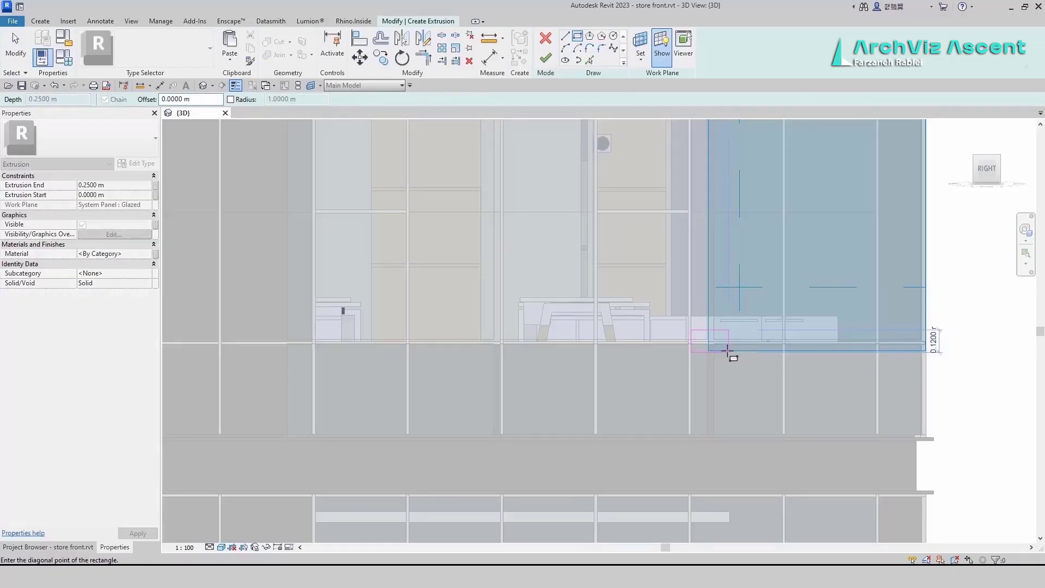
click(728, 351)
scroll(732, 349, up, 2)
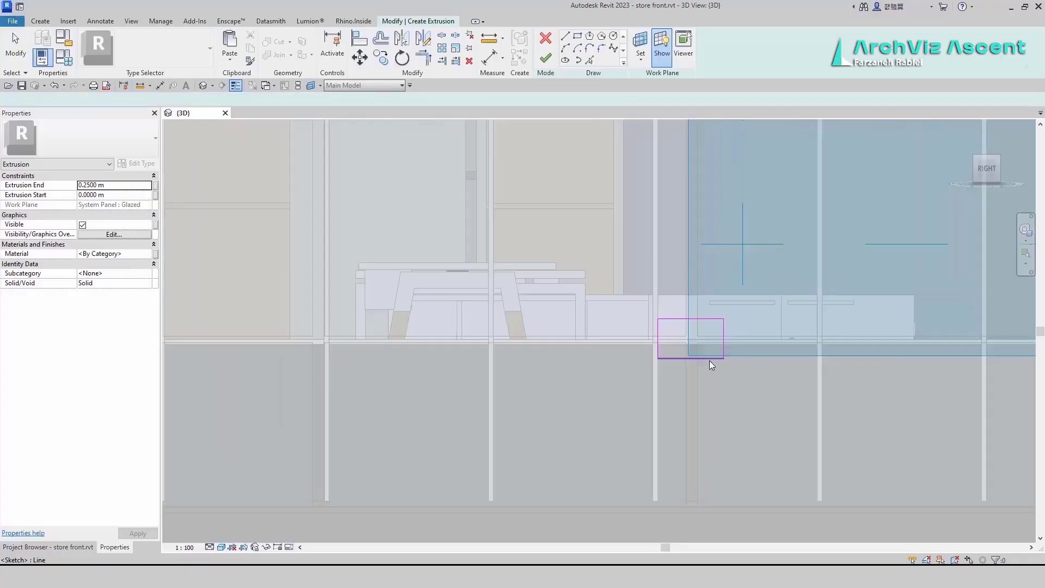
Shrink the sketched rectangle to about 0.125 m wide and 0.07 m high around the panel joint.
key(Escape)
click(707, 358)
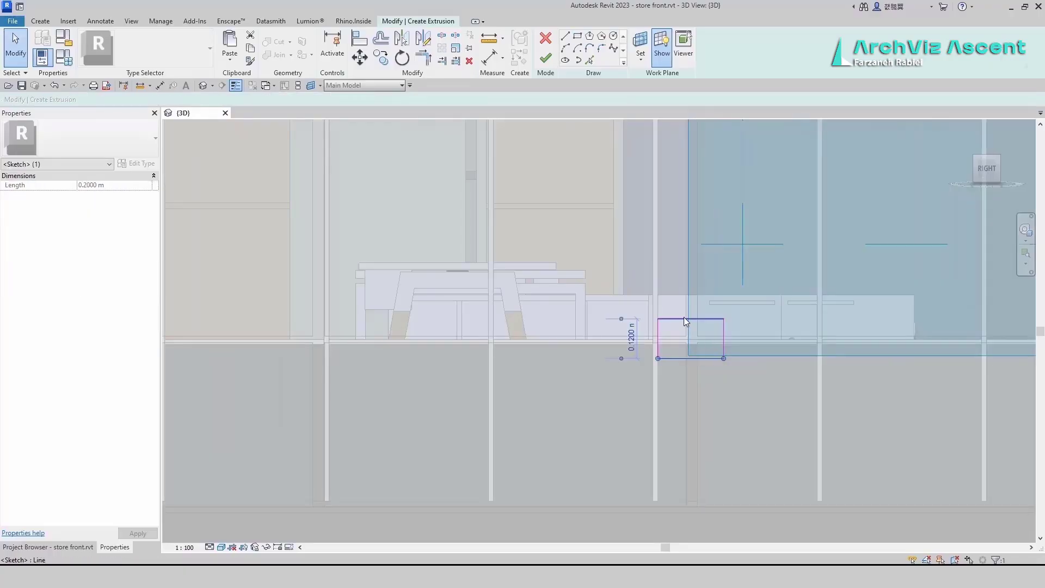
mouse_move(684, 328)
mouse_down()
mouse_move(658, 338)
mouse_move(717, 344)
mouse_move(689, 347)
mouse_move(689, 335)
mouse_up()
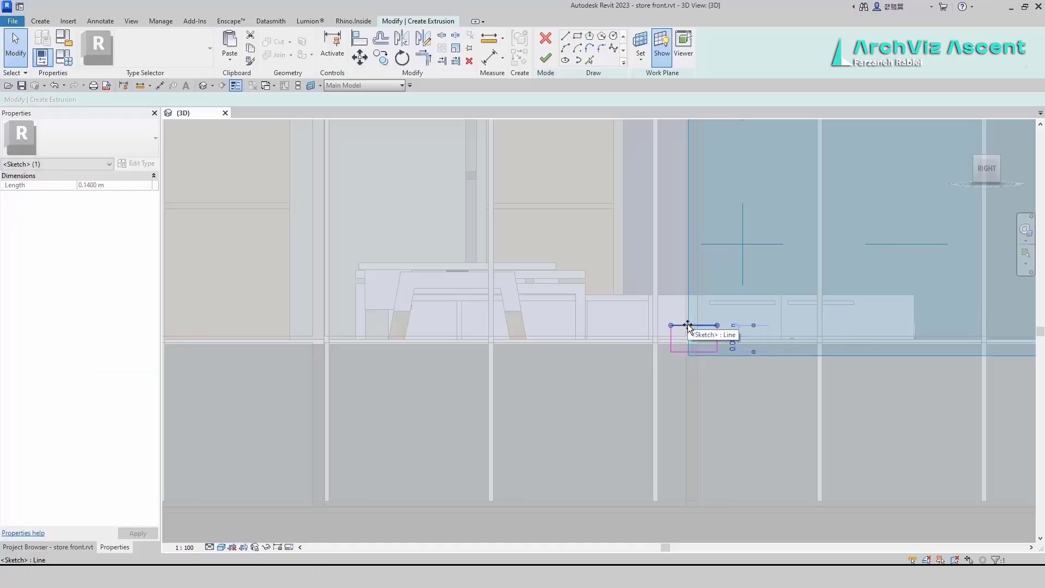
key(Down)
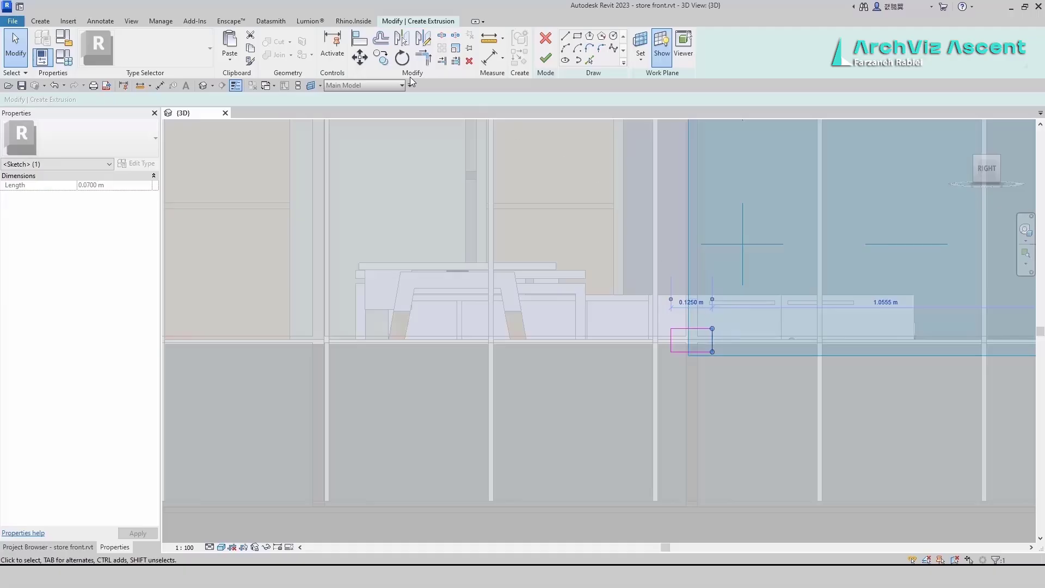
Finish the rectangle sketch as a connection plate with an extrusion end of 0.02 m.
click(545, 58)
click(116, 195)
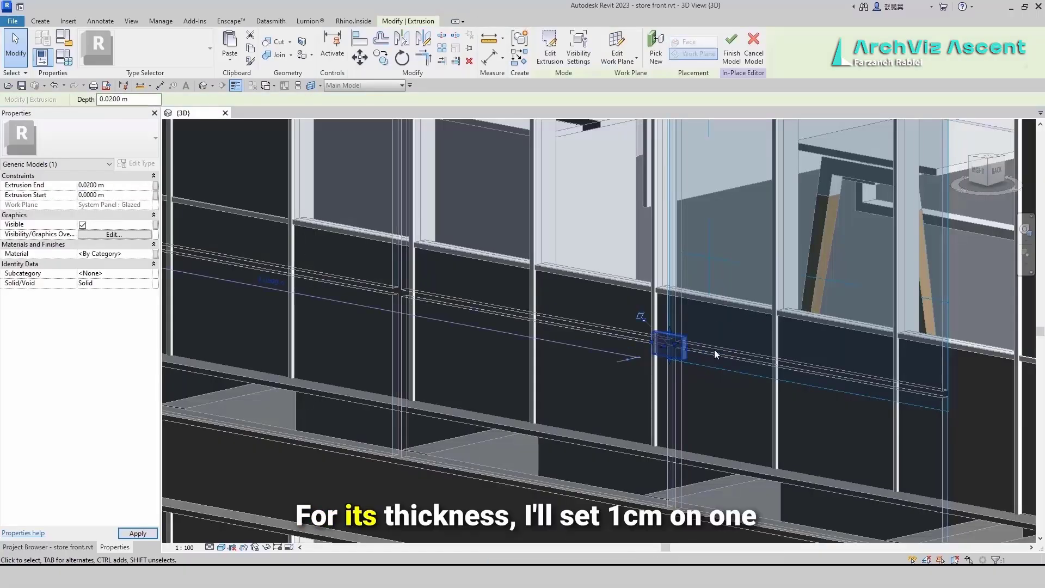
scroll(700, 353, up, 2)
click(694, 381)
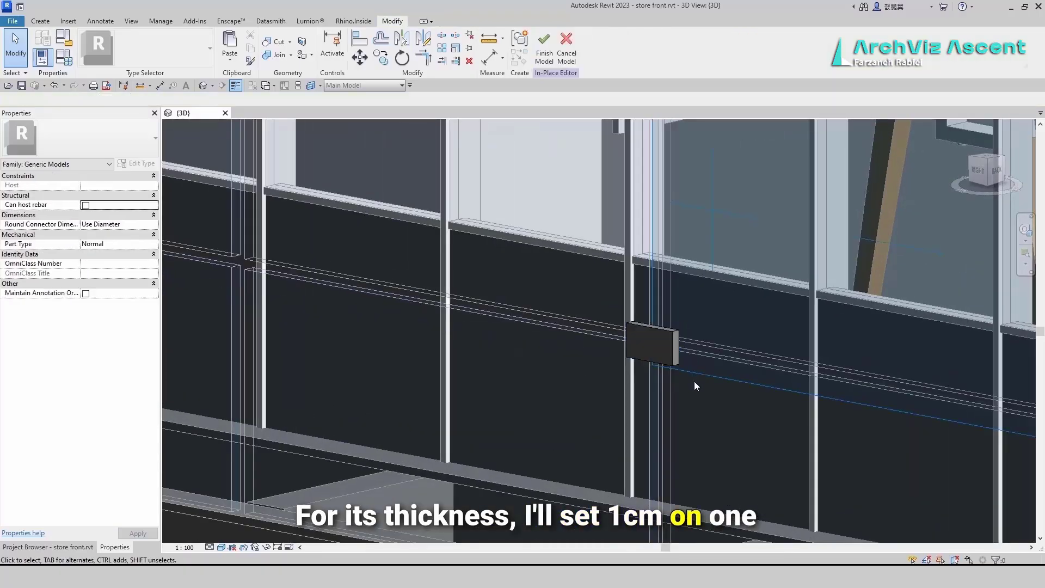
Set the connection plate's extrusion start to -0.01 m and its extrusion end to 0.01 m.
click(624, 325)
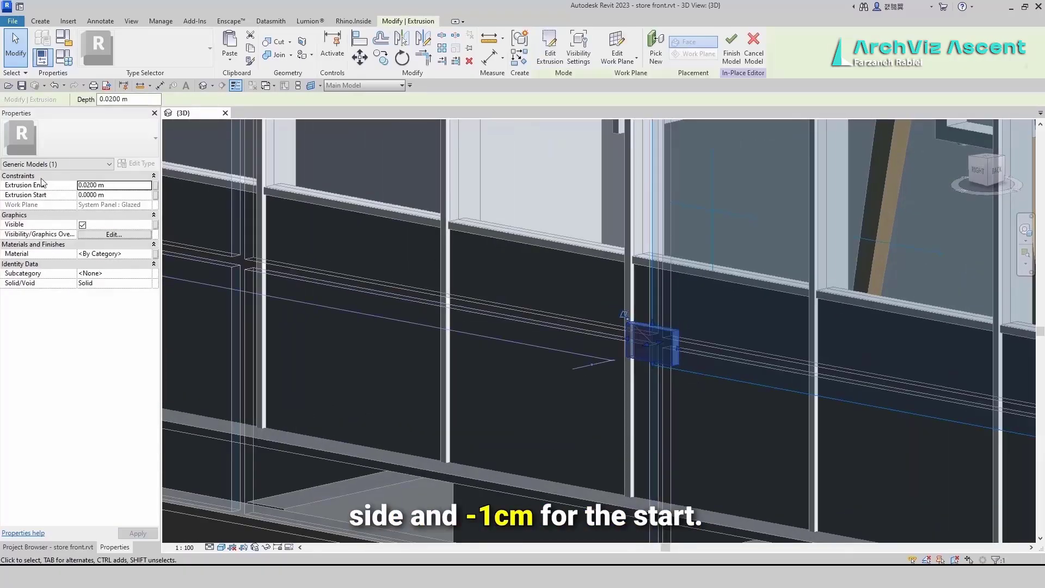
click(121, 195)
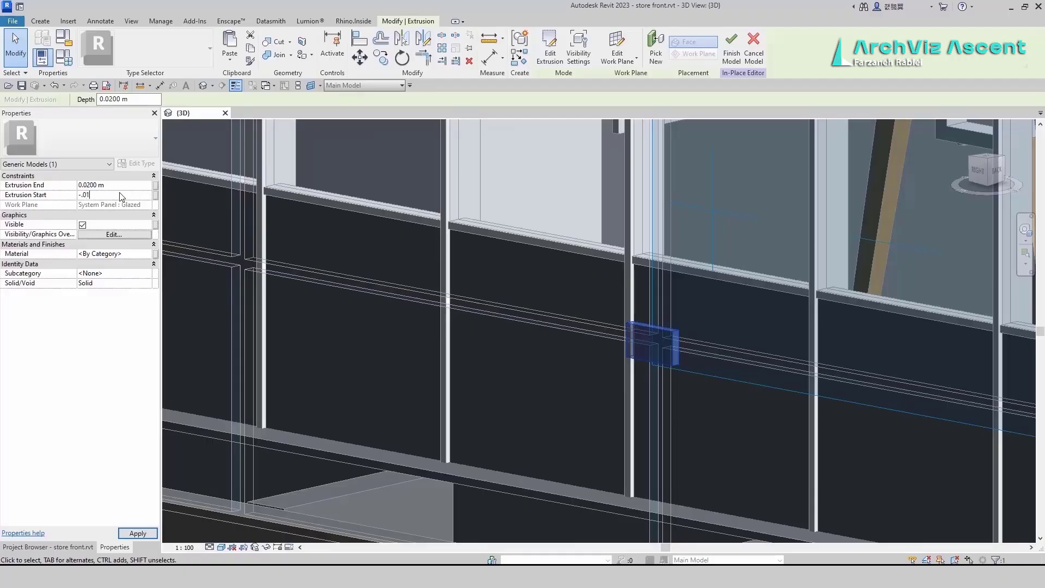
text(-.01)
click(122, 186)
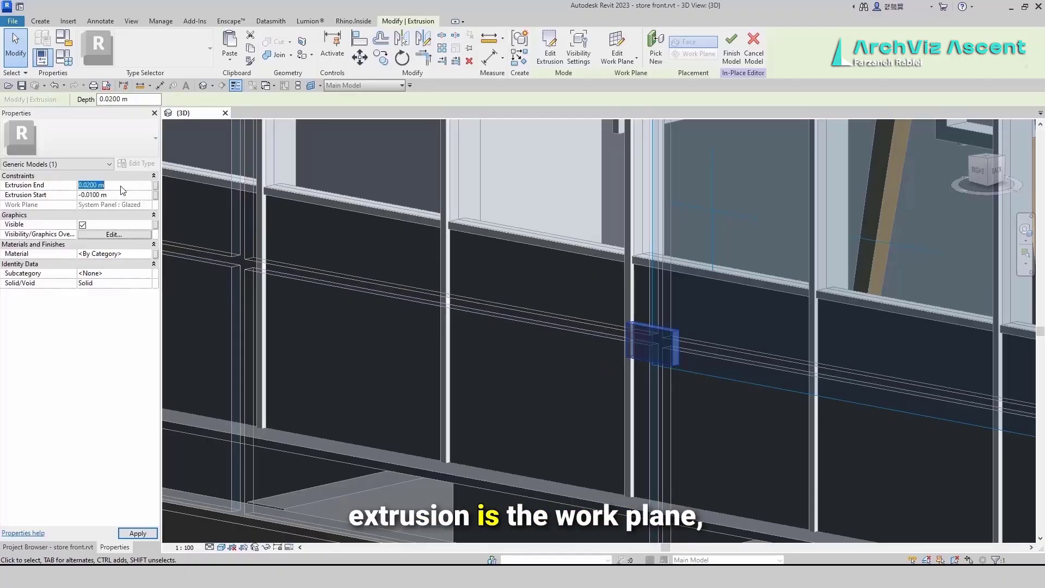
text(.0)
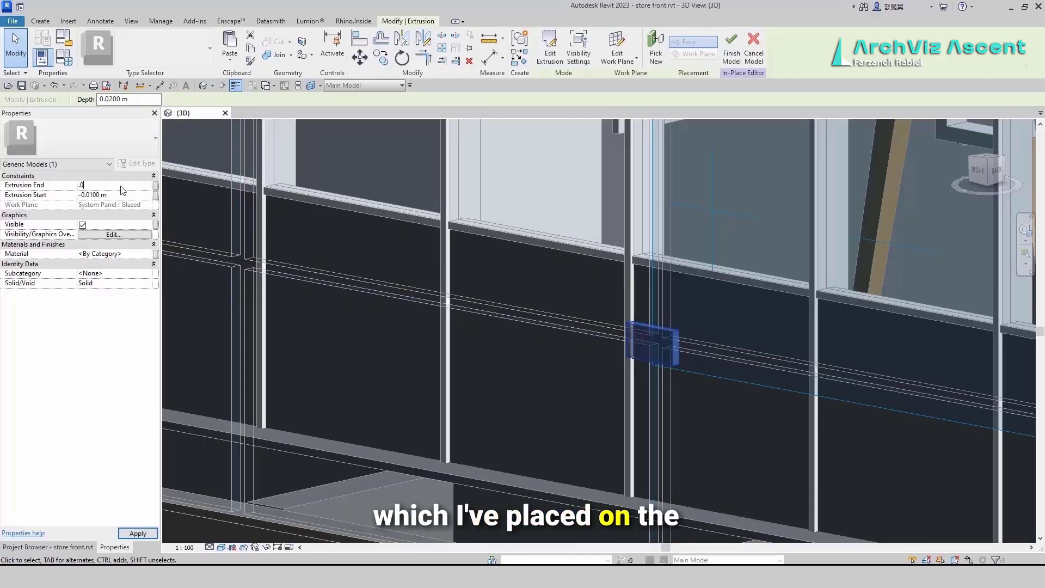
text(1)
key(Return)
click(694, 403)
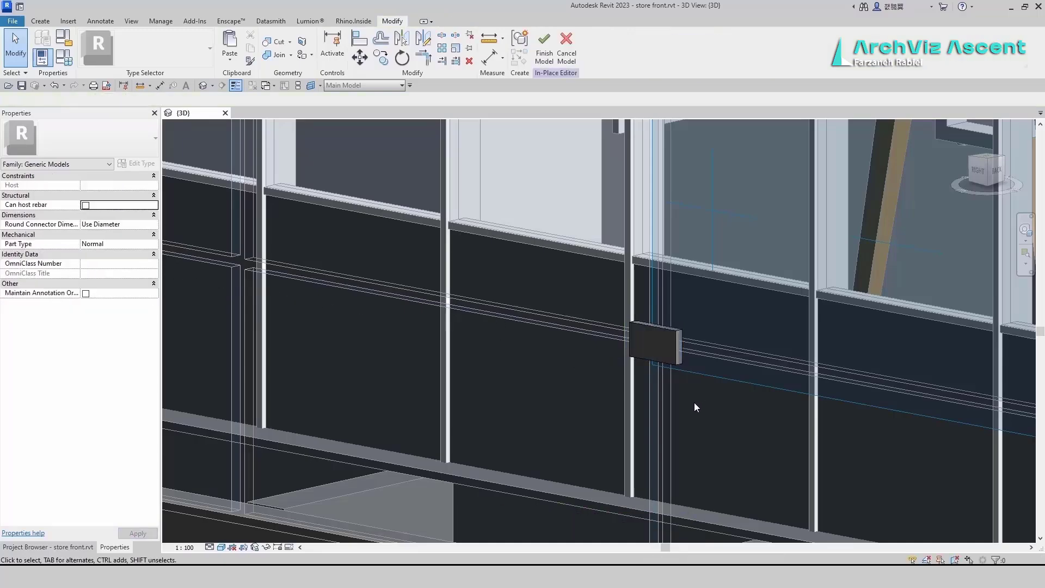
Open the connection plate's material selection, create a new material and name it muli.
click(635, 332)
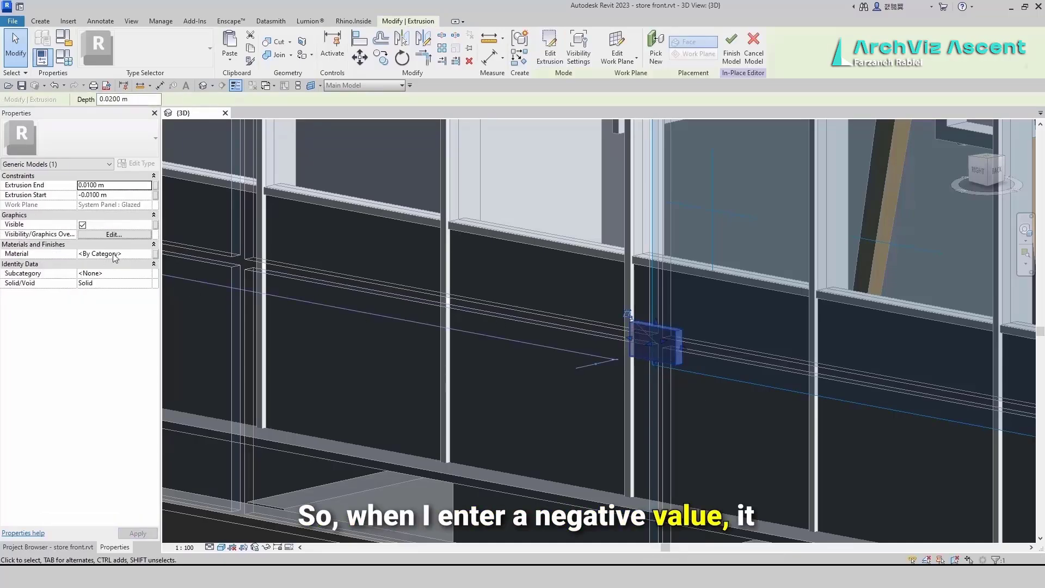
click(145, 255)
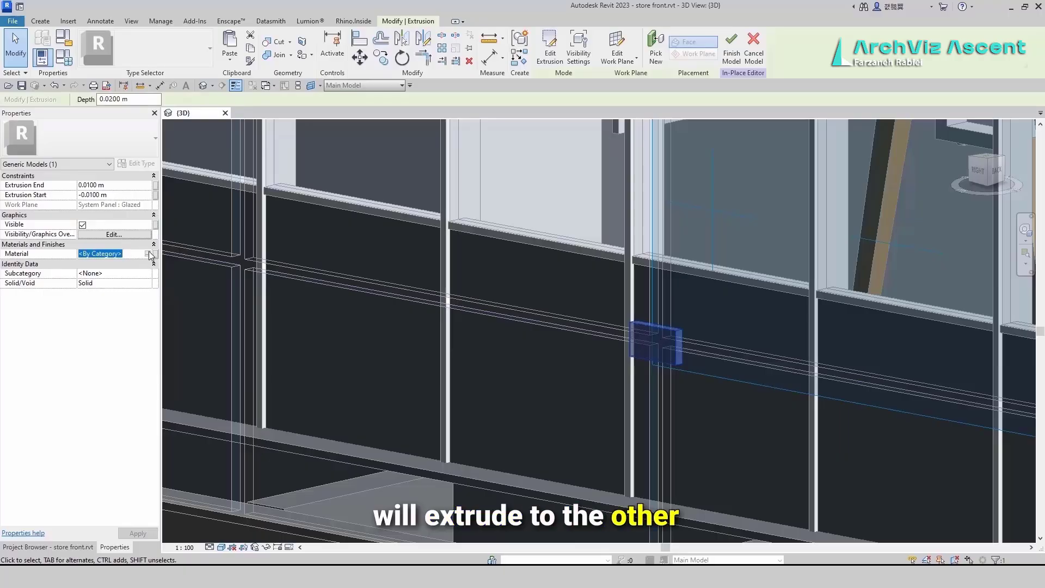
click(150, 254)
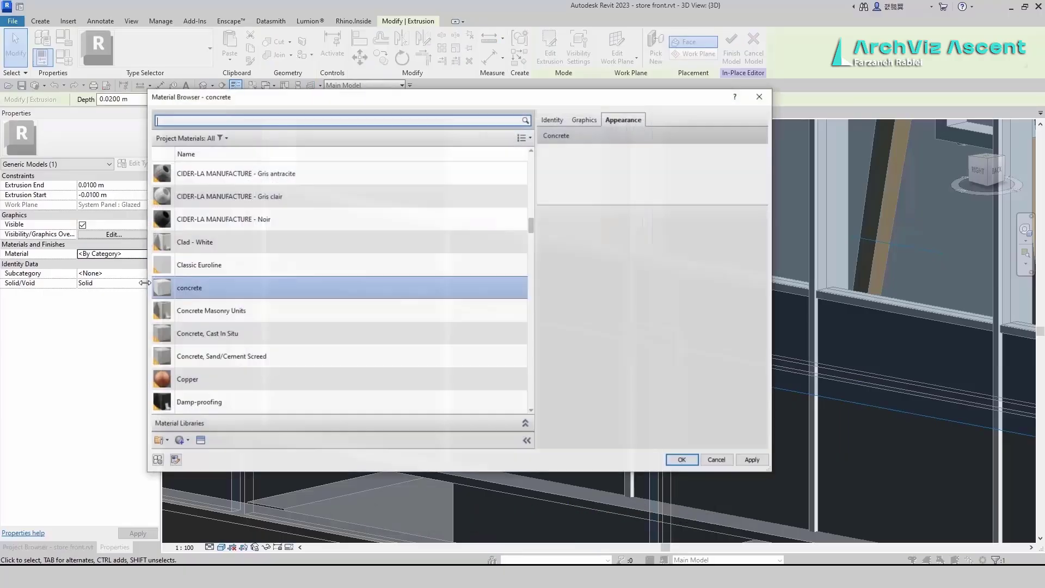
click(184, 445)
click(191, 452)
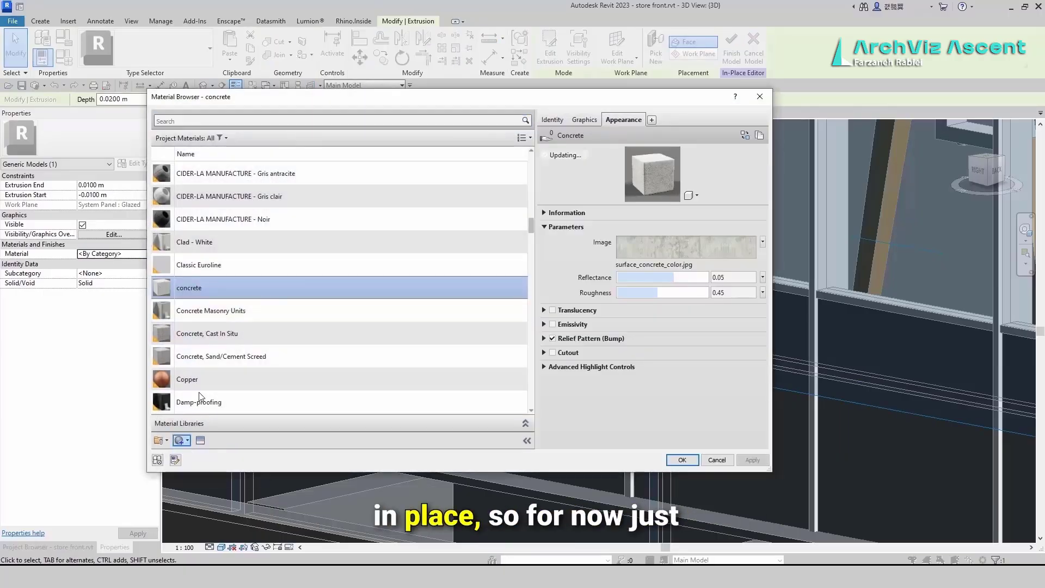
right_click(208, 292)
click(219, 328)
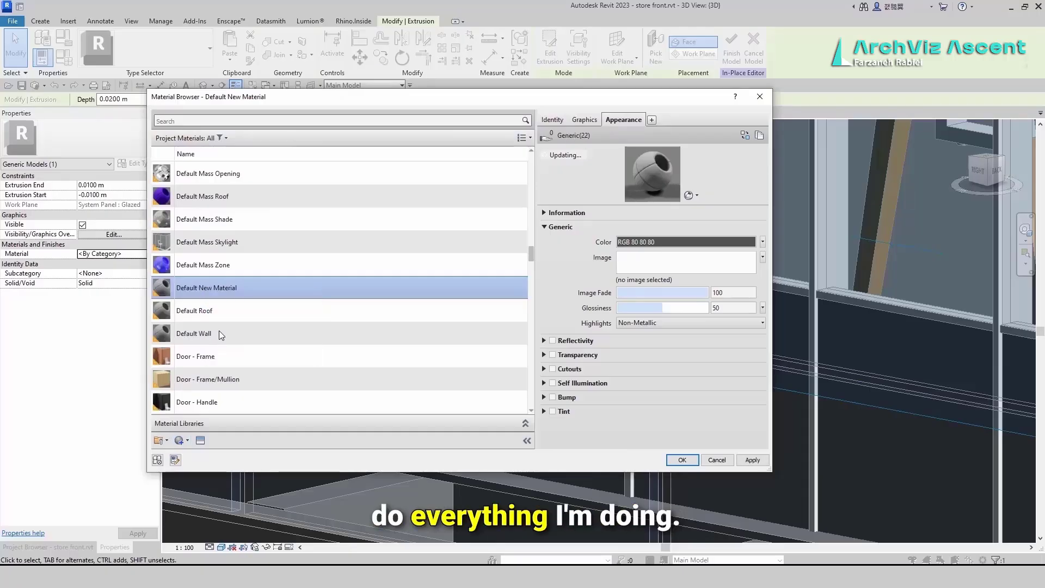
text(muli)
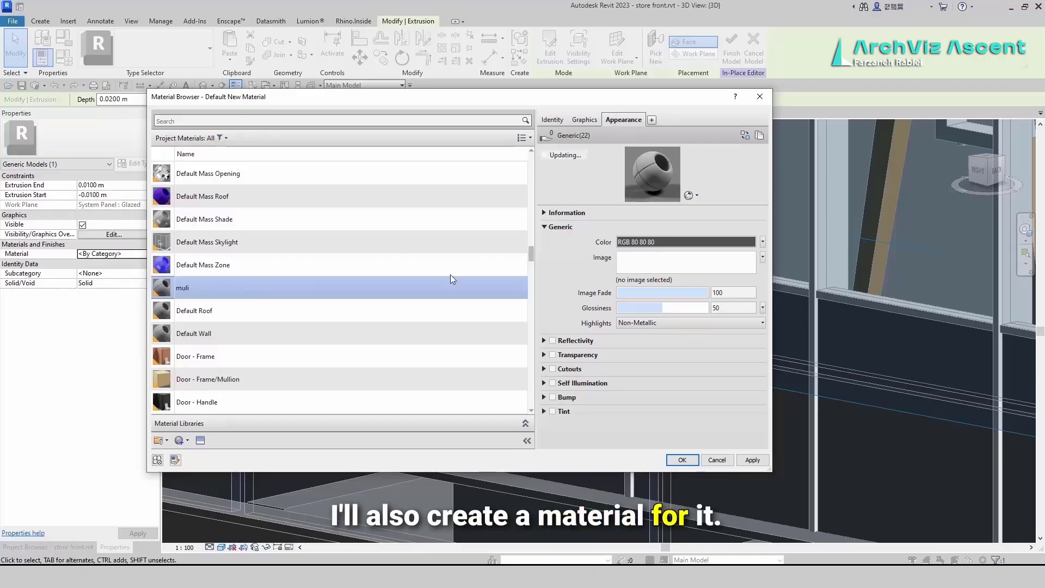
Set the muli material's colour to RGB 148 148 148, and finish the in-place model with it assigned to the plate.
click(707, 242)
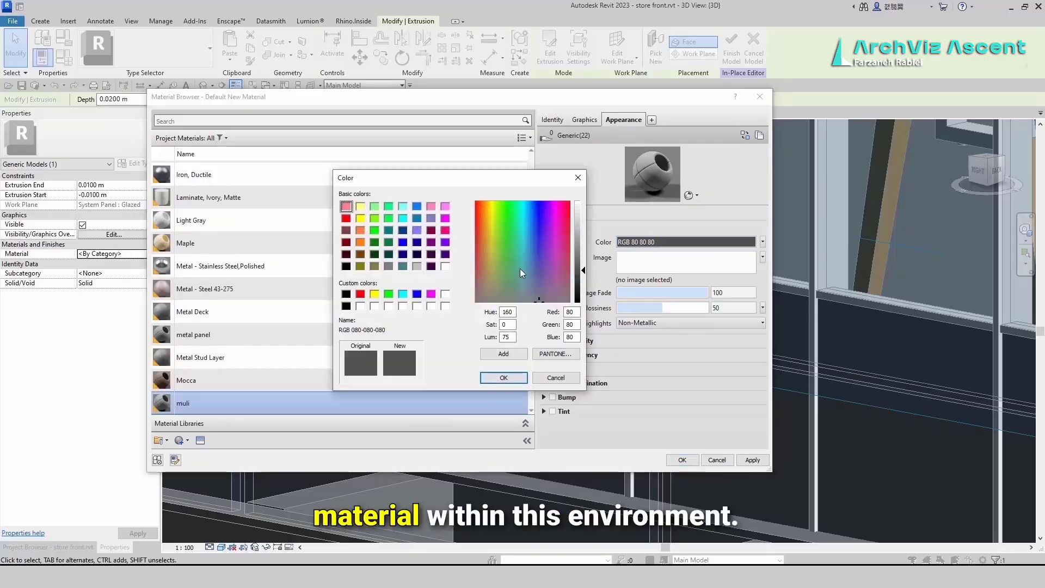
click(504, 377)
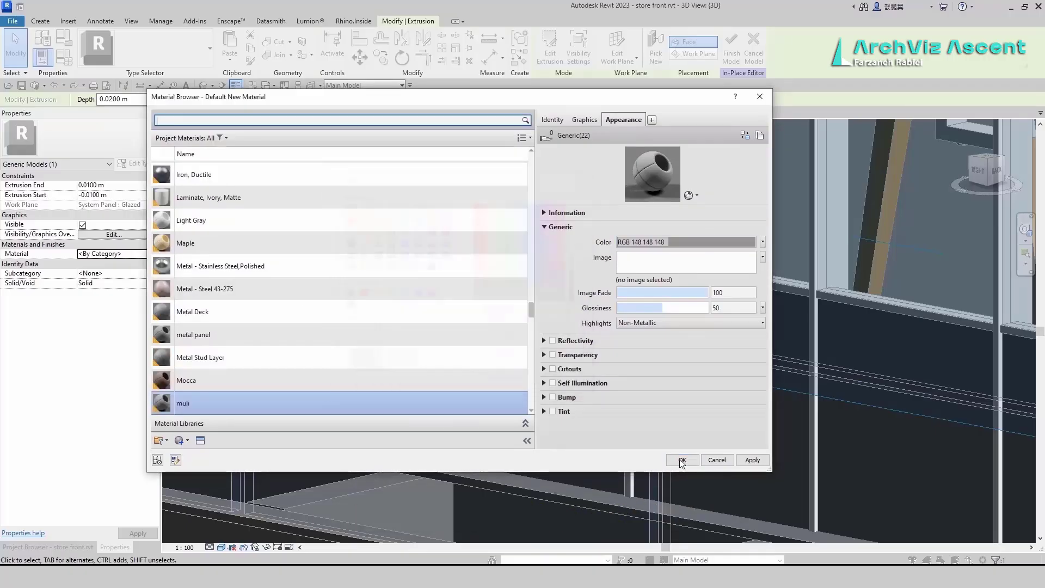
click(682, 460)
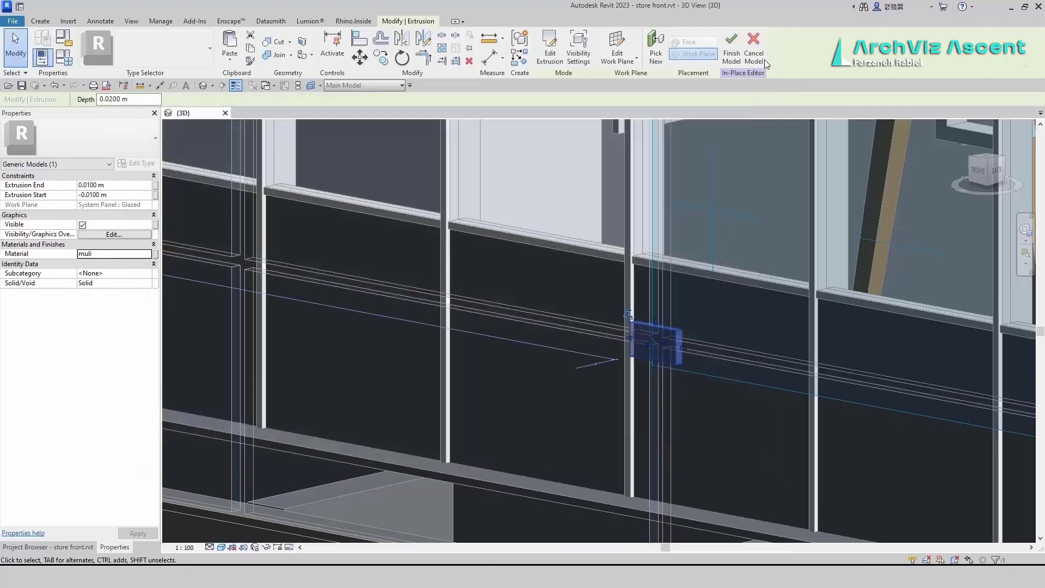
click(732, 57)
View the facade square-on and copy the connection plate horizontally to the neighbouring glass joint on the Multicarpet floor.
click(978, 170)
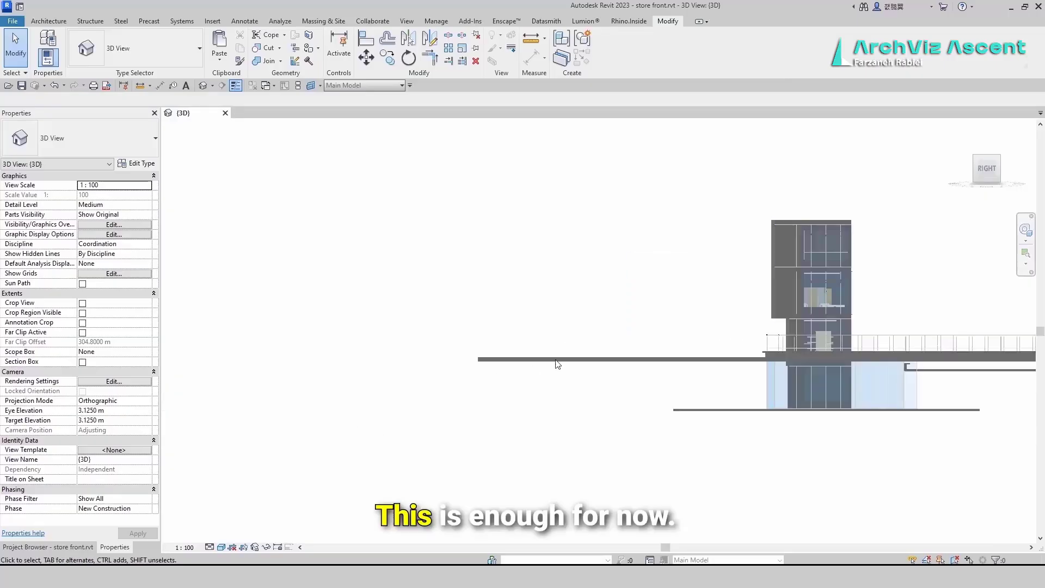
scroll(751, 266, up, 8)
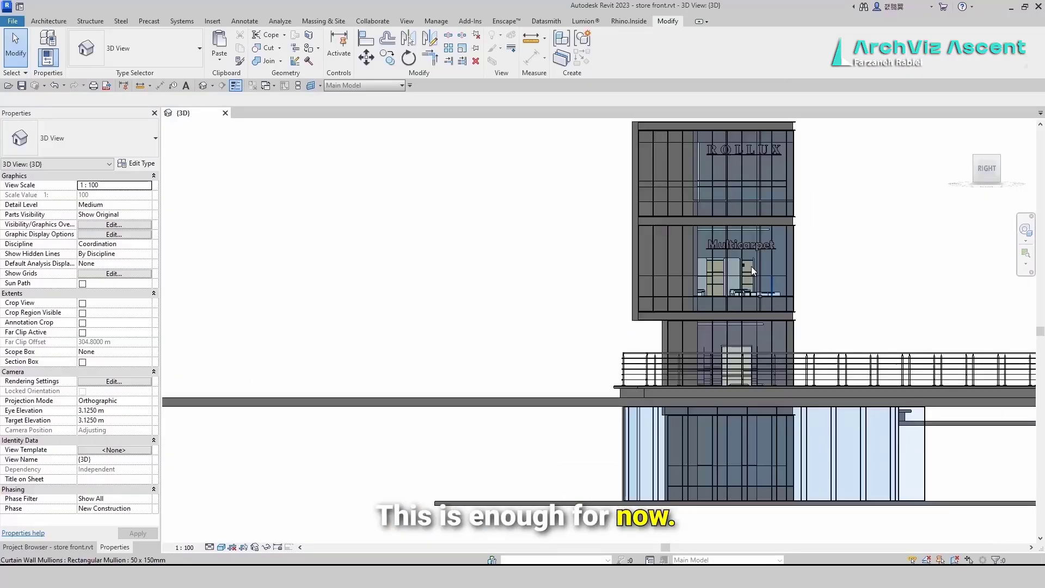
scroll(740, 407, down, 4)
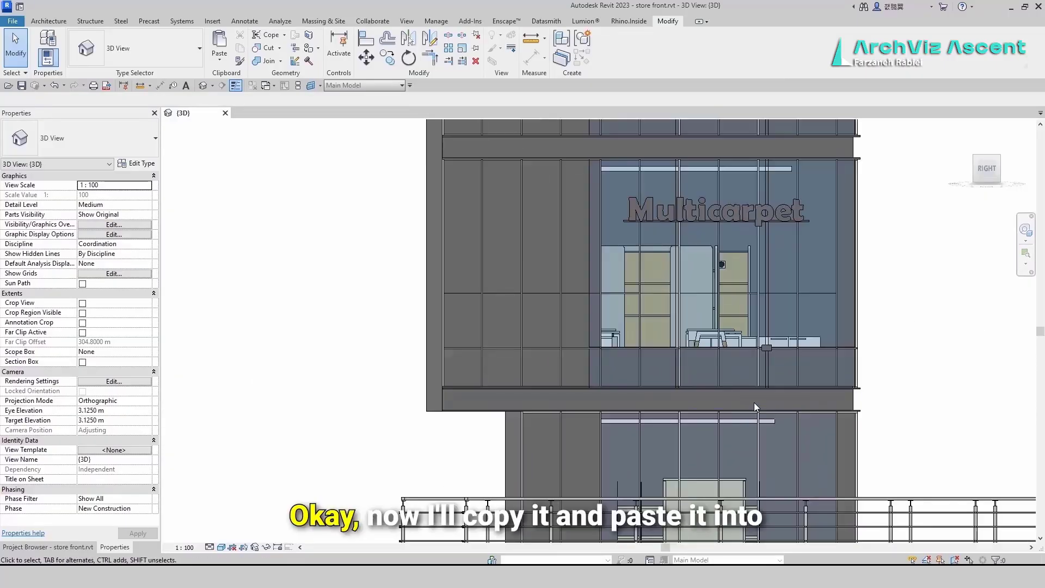
scroll(753, 403, up, 7)
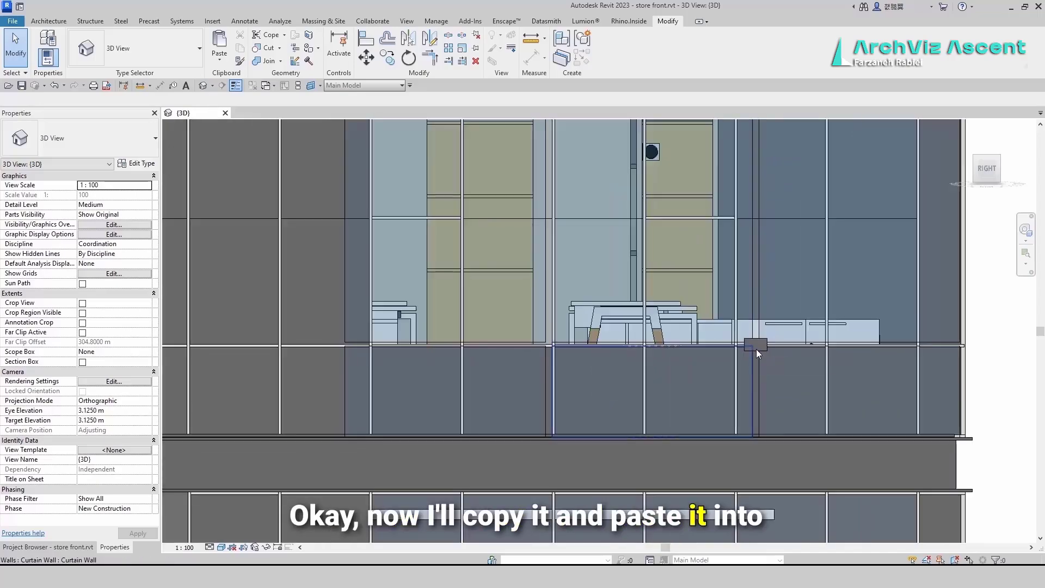
scroll(757, 348, up, 3)
click(755, 330)
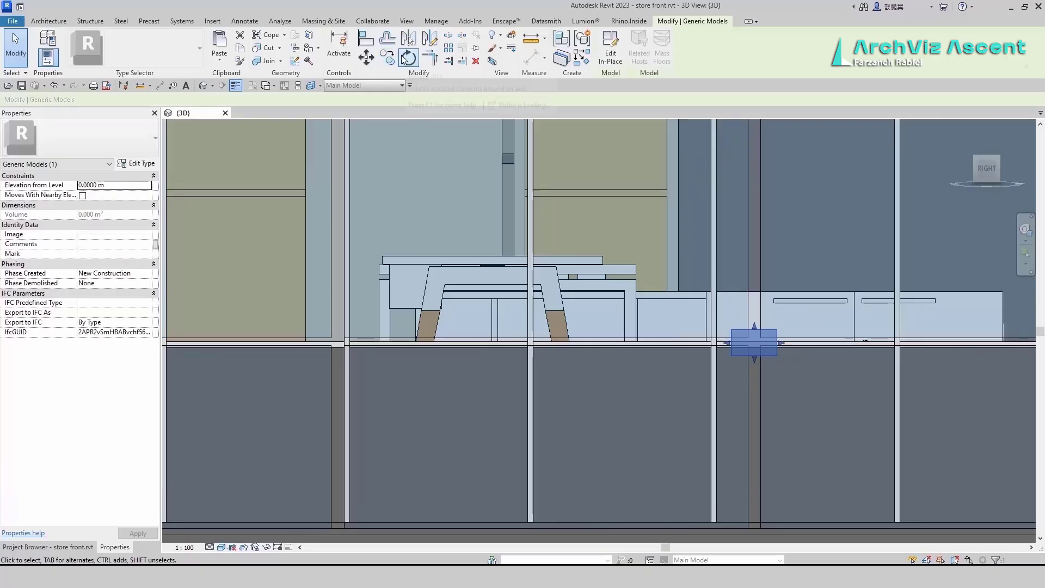
click(762, 335)
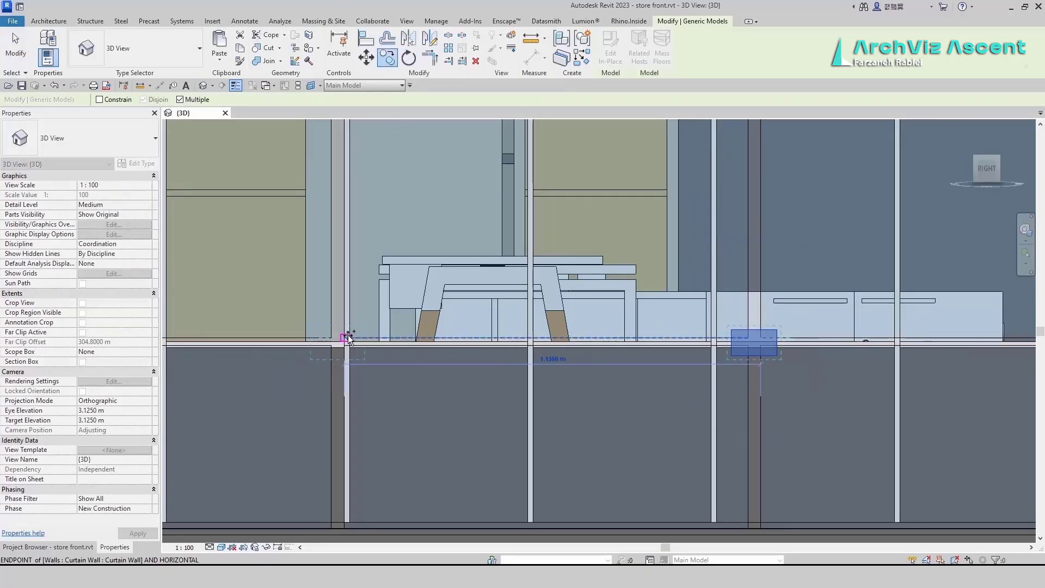
click(349, 337)
Place two more copies of the connection plate at the lower glass joints on the ROLLUX floor.
shift+middle_drag(348, 338, 402, 192)
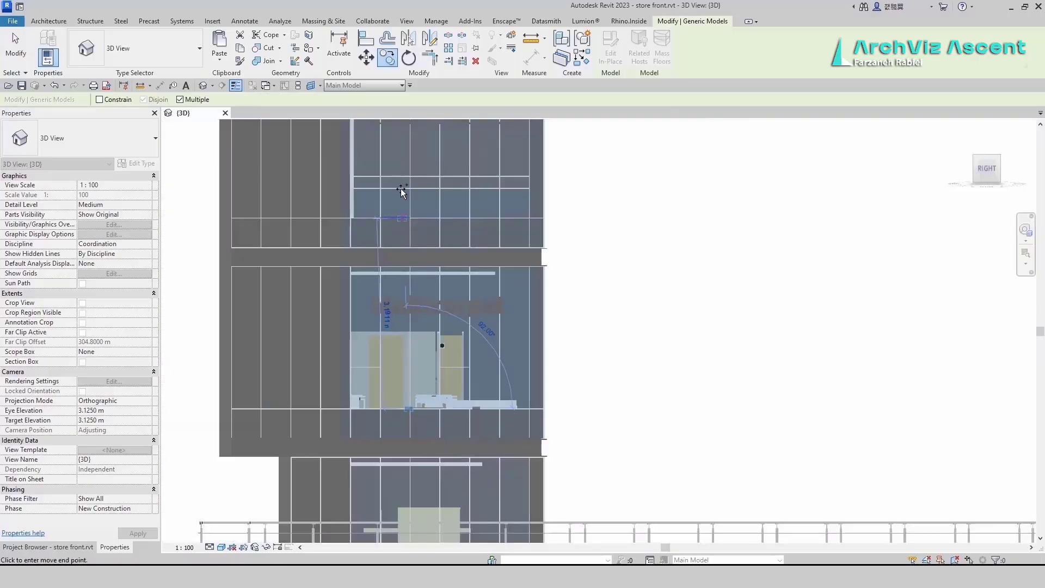
scroll(401, 192, up, 3)
middle_drag(402, 257, 422, 420)
scroll(413, 351, down, 3)
scroll(422, 353, up, 2)
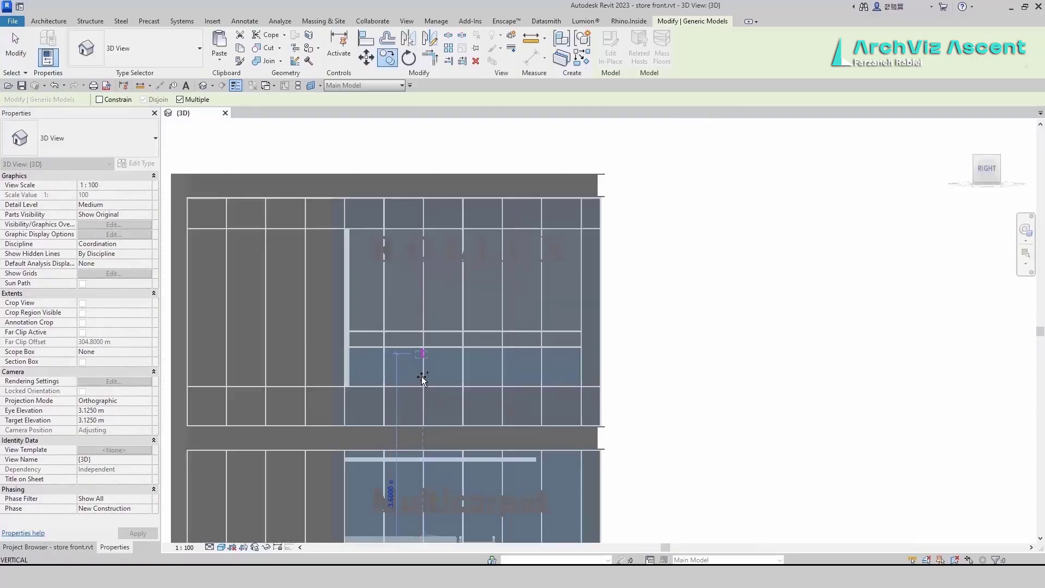
scroll(423, 377, up, 5)
click(423, 370)
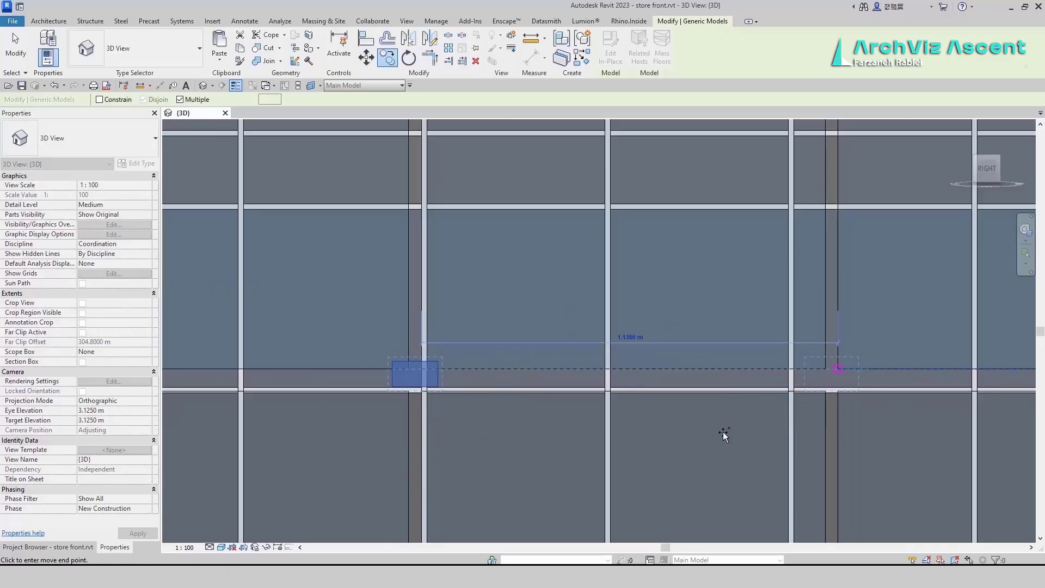
click(838, 369)
key(Escape)
Nudge the two connection plates on the ROLLUX floor down onto the horizontal mullion.
click(430, 377)
ctrl+click(807, 378)
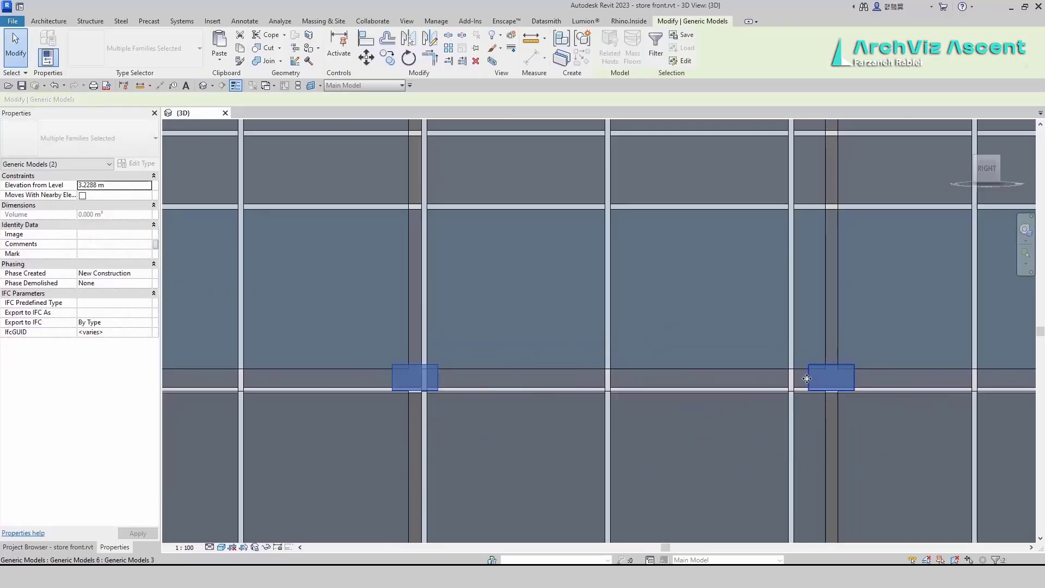
key(Down)
key(Down)
key(Down)
Lower the middle glass curtain wall's bottom edge to the plates on the ROLLUX floor and align the neighbouring walls' bottom edges to it.
click(635, 372)
drag(624, 373, 622, 381)
key(a)
key(l)
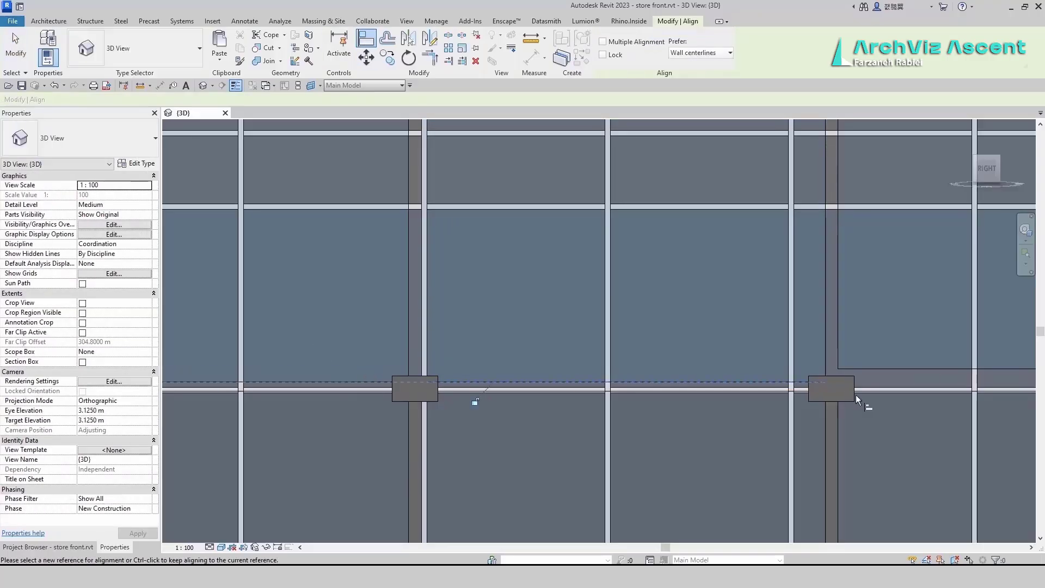
scroll(600, 362, down, 8)
key(Escape)
key(Escape)
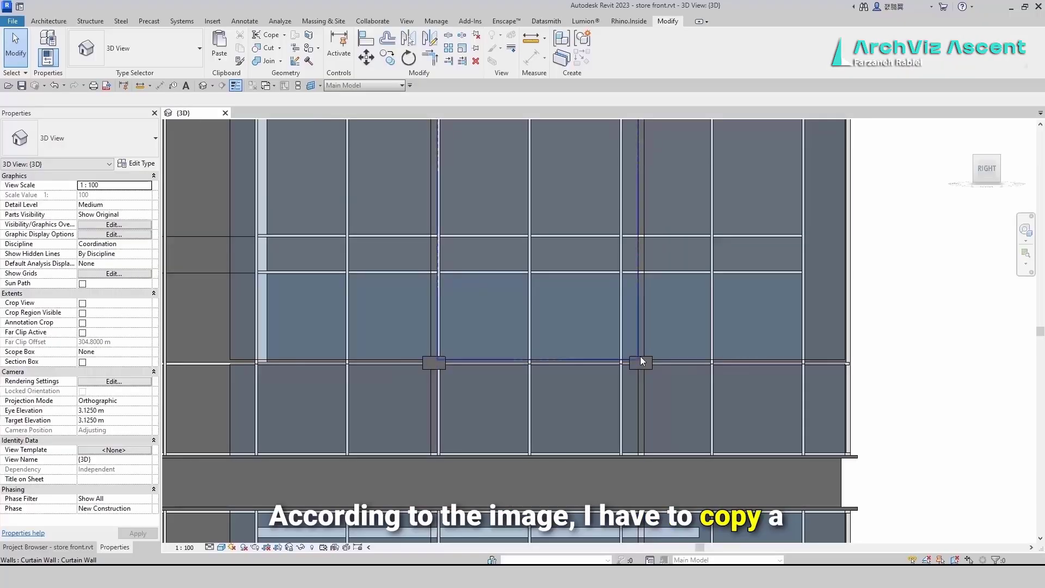
Copy the connection plate along the horizontal mullion to both outer ends of the glazing on the ROLLUX floor.
scroll(642, 358, up, 5)
click(648, 354)
click(387, 57)
scroll(547, 340, down, 3)
click(588, 363)
scroll(916, 364, down, 3)
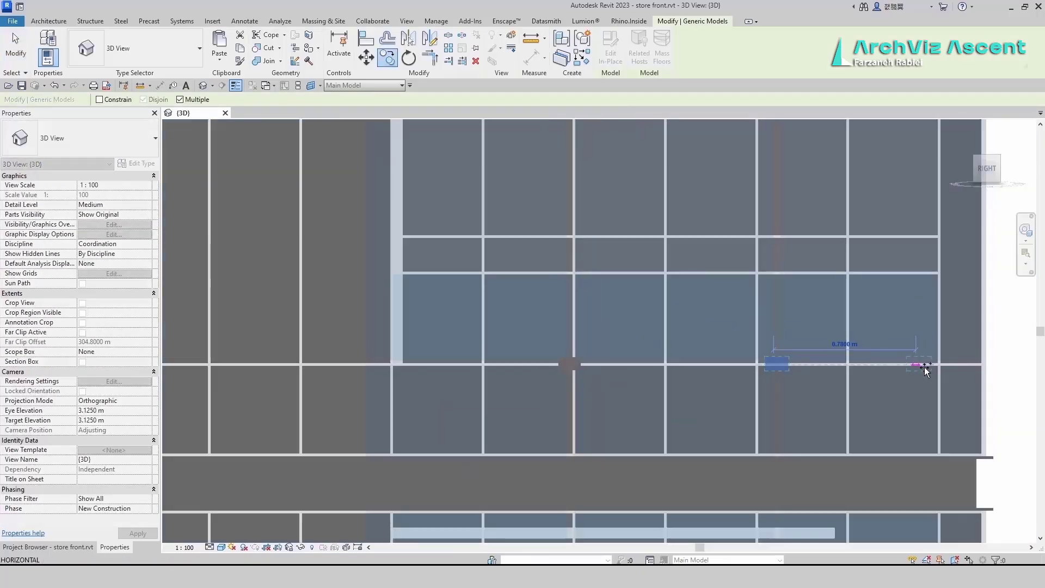
click(953, 365)
click(388, 363)
scroll(409, 376, down, 3)
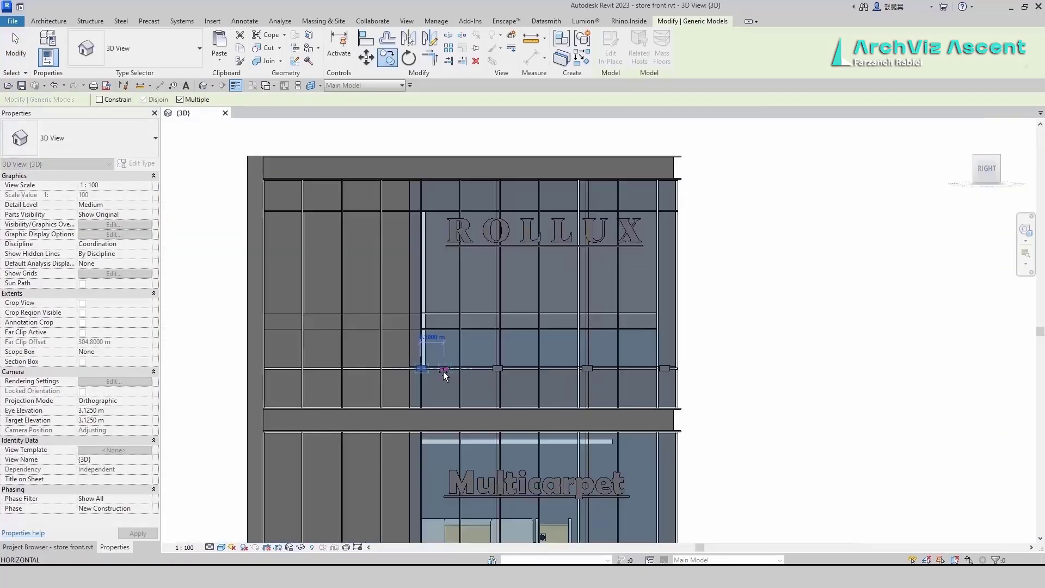
key(Escape)
key(Escape)
Select the four lower connection plates on the ROLLUX floor and copy them up to the top edge of that floor's glass.
scroll(426, 369, up, 5)
click(423, 365)
ctrl+click(754, 349)
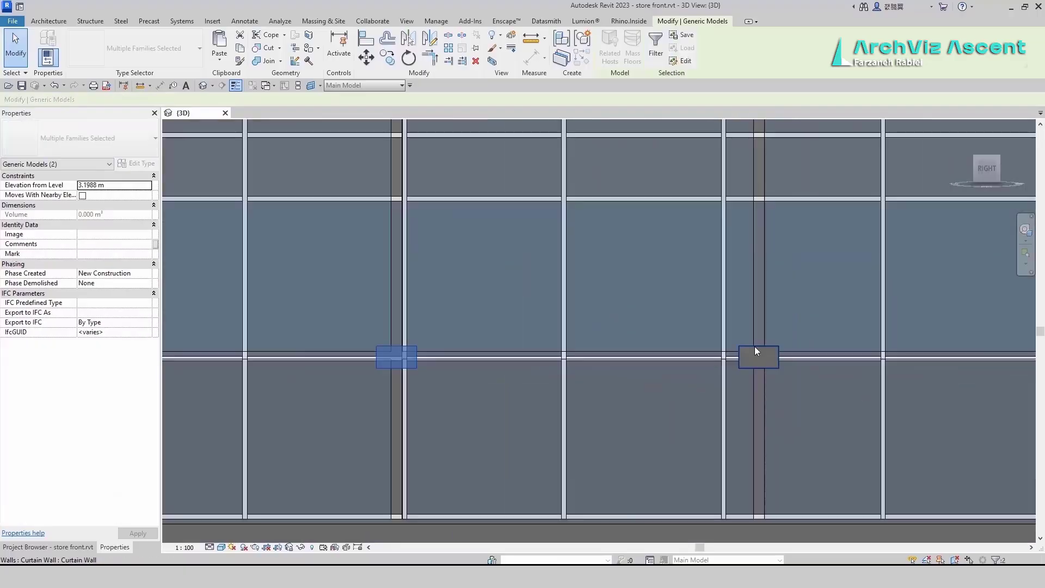
scroll(626, 349, down, 2)
scroll(877, 351, up, 2)
click(607, 361)
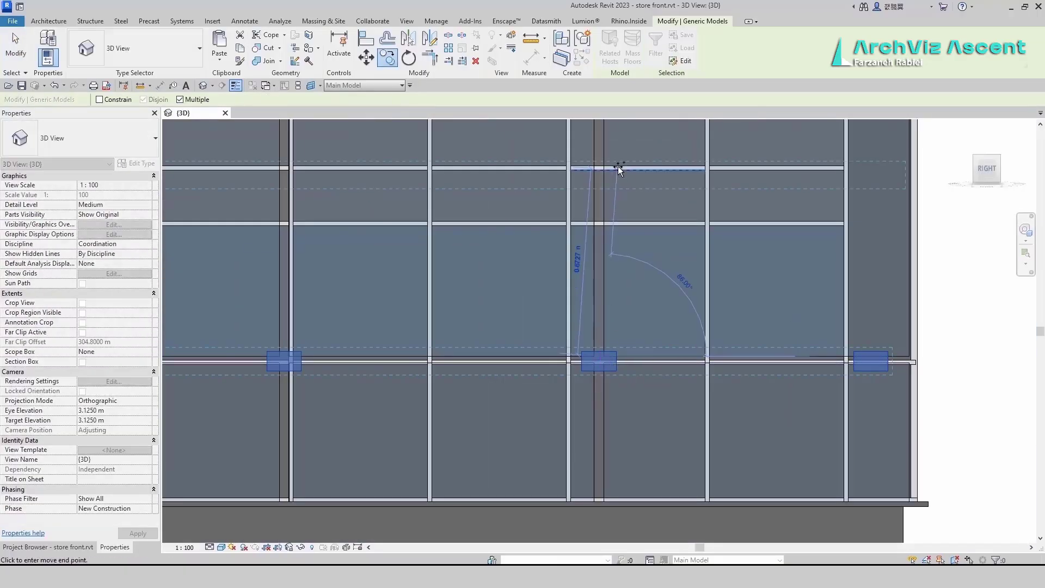
middle_drag(619, 158, 623, 413)
click(629, 398)
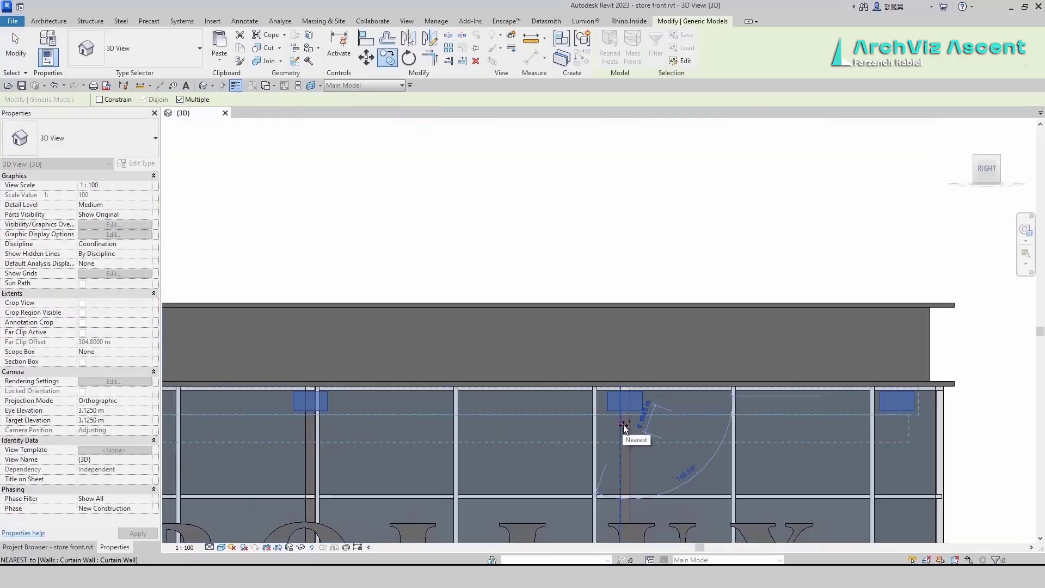
key(Escape)
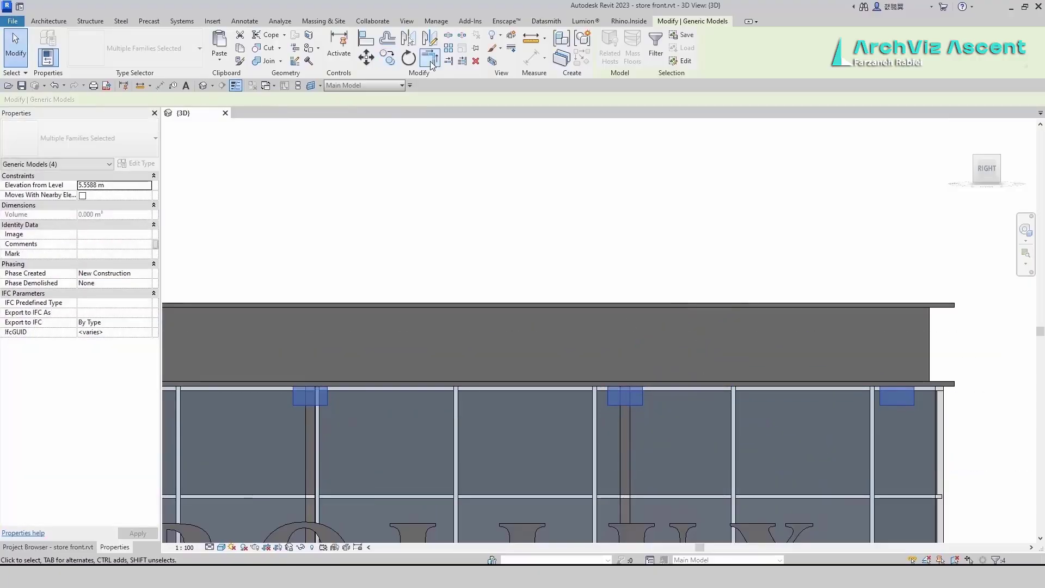
Copy the four upper ROLLUX plates down to the top edge of the glass on the Multicarpet floor.
click(388, 57)
click(942, 389)
scroll(891, 359, down, 5)
middle_drag(896, 531, 724, 321)
scroll(725, 320, up, 2)
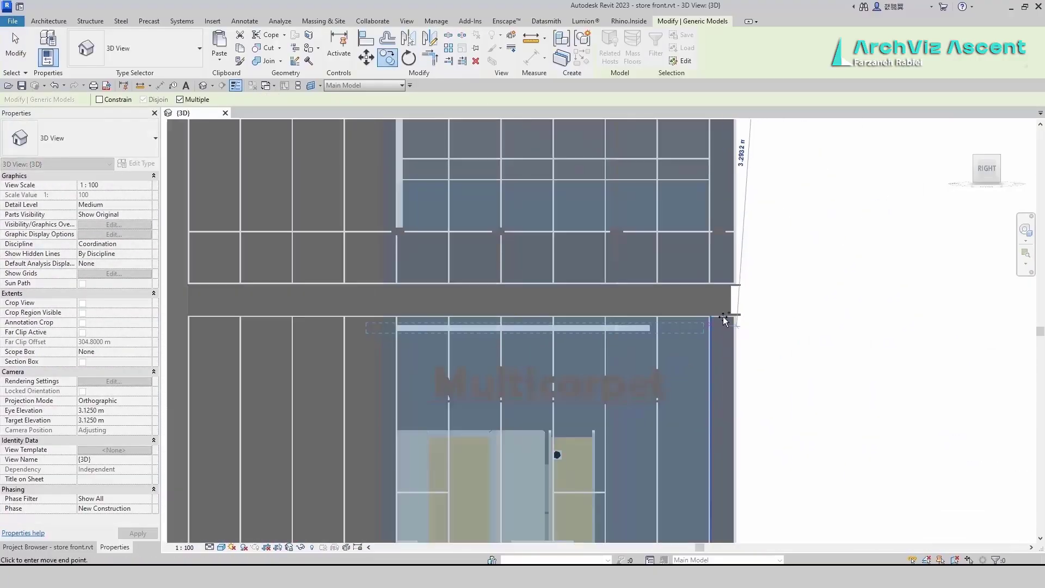
scroll(724, 321, up, 2)
click(773, 308)
key(Escape)
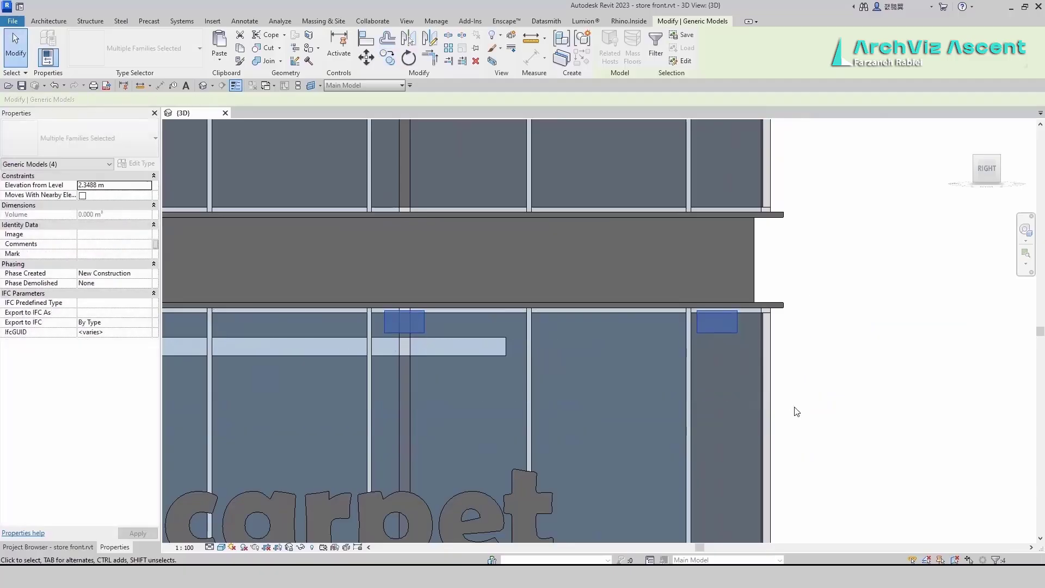
Copy only the outer connection plates from the top of the Multicarpet glazing down to that floor's lower horizontal mullion.
scroll(611, 325, down, 3)
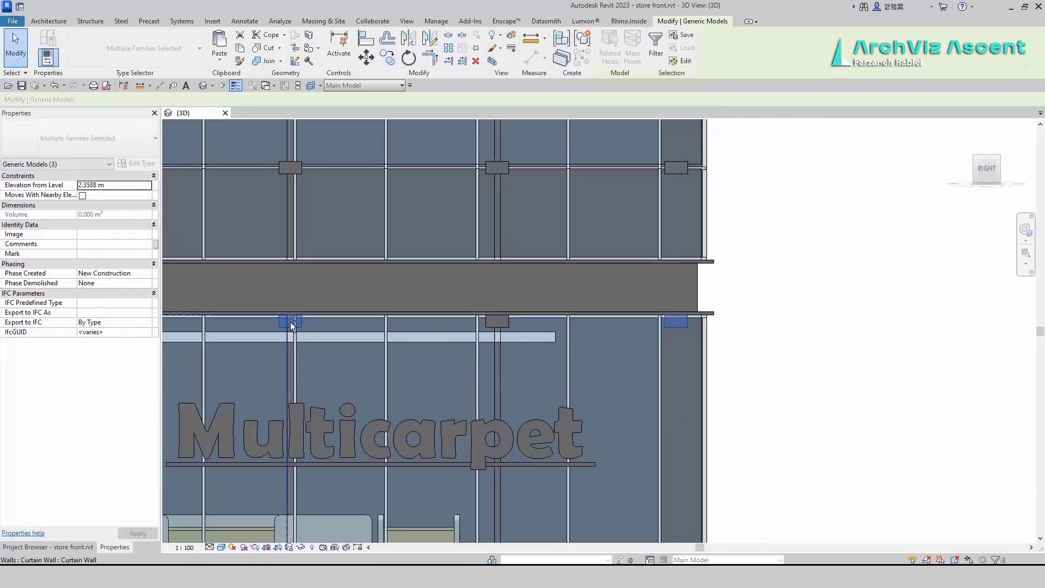
key(c)
key(o)
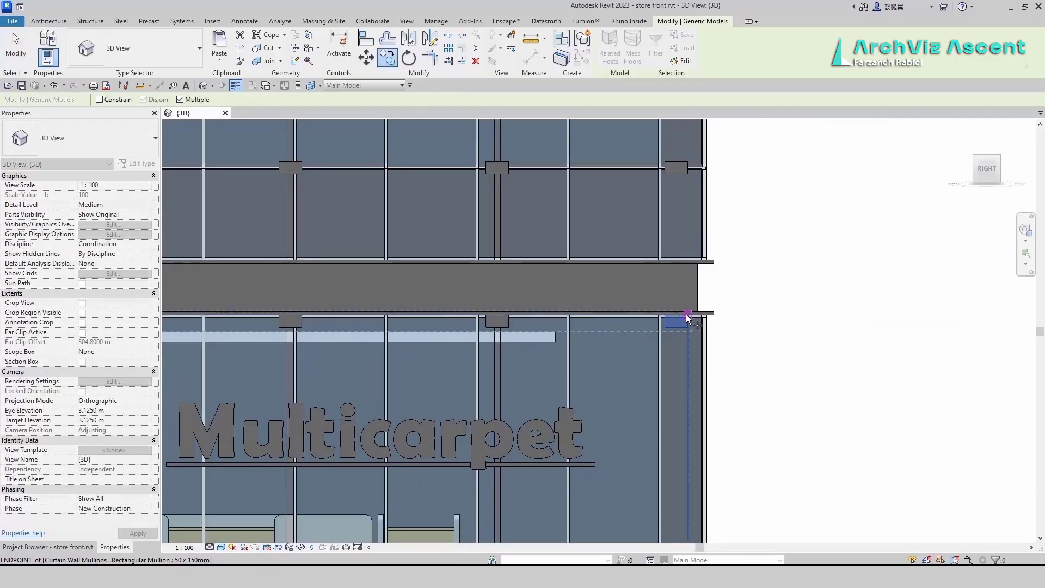
click(688, 317)
scroll(688, 317, down, 3)
scroll(677, 384, up, 4)
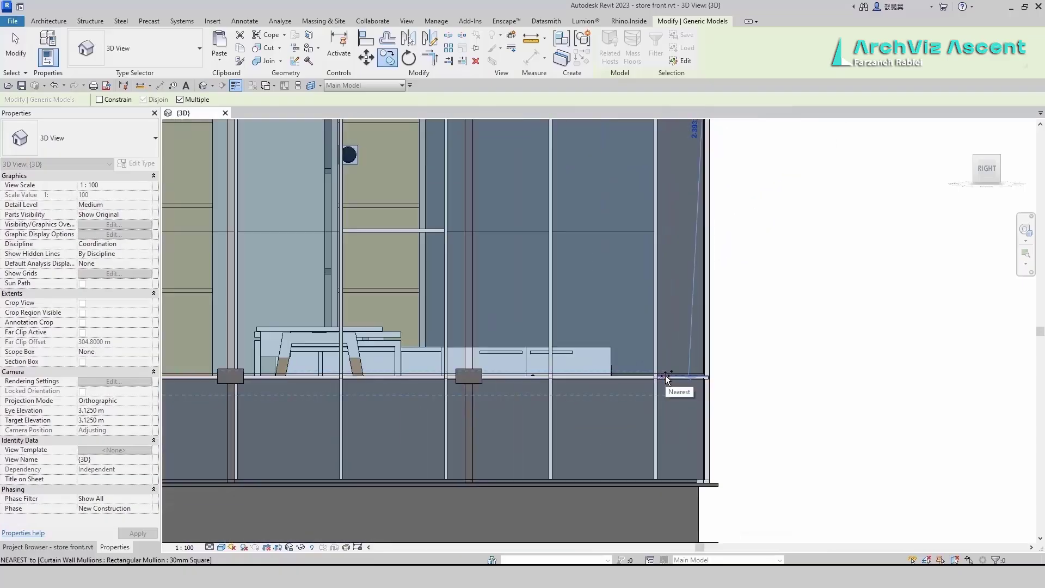
click(662, 431)
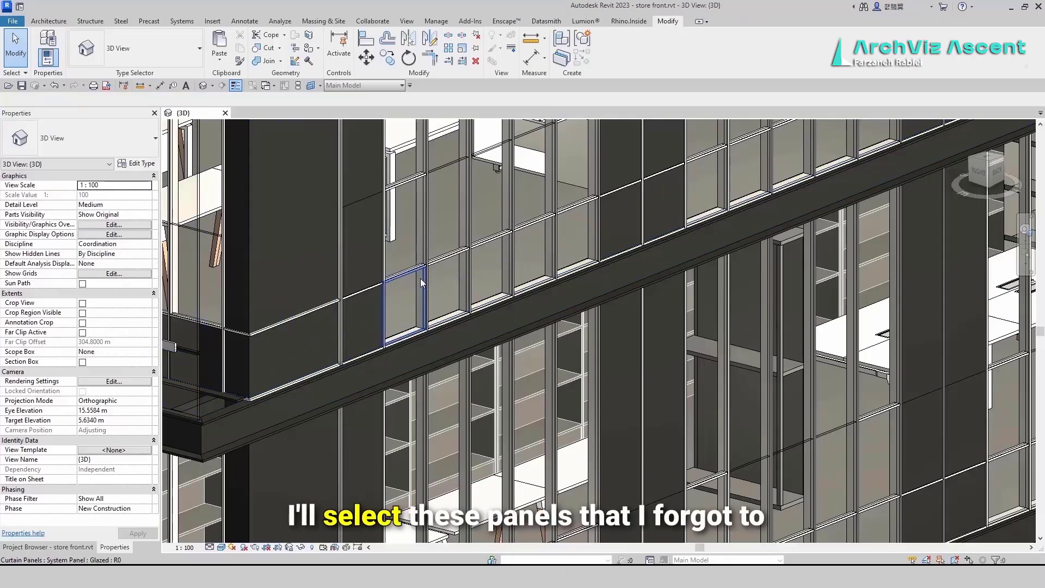
Select the Multicarpet floor's bottom row of side facade panels along the horizontal grid and change them to System Panel: Solid.
right_click(421, 279)
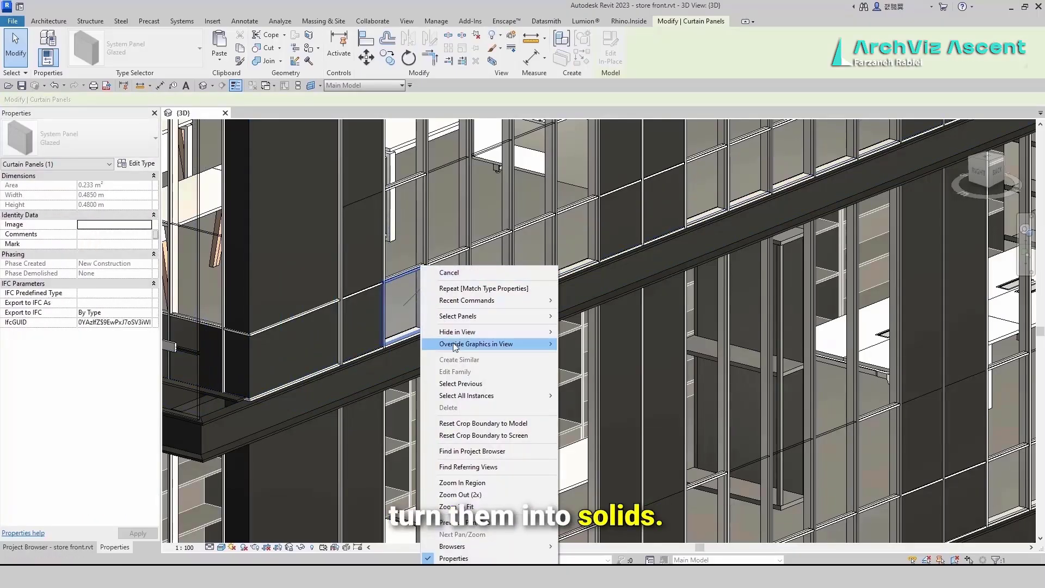
mouse_move(478, 321)
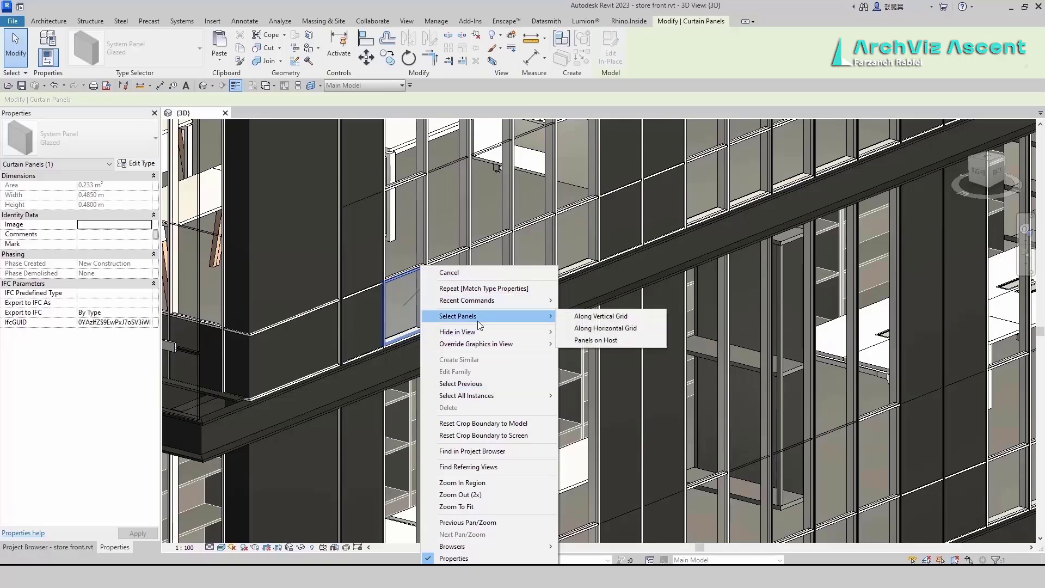
click(580, 329)
scroll(411, 315, up, 2)
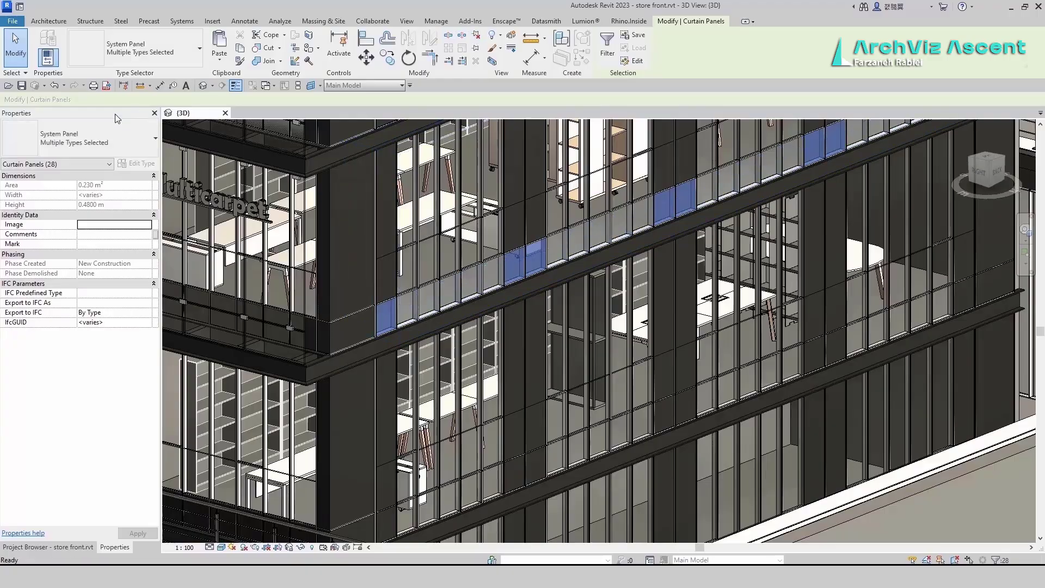
click(117, 136)
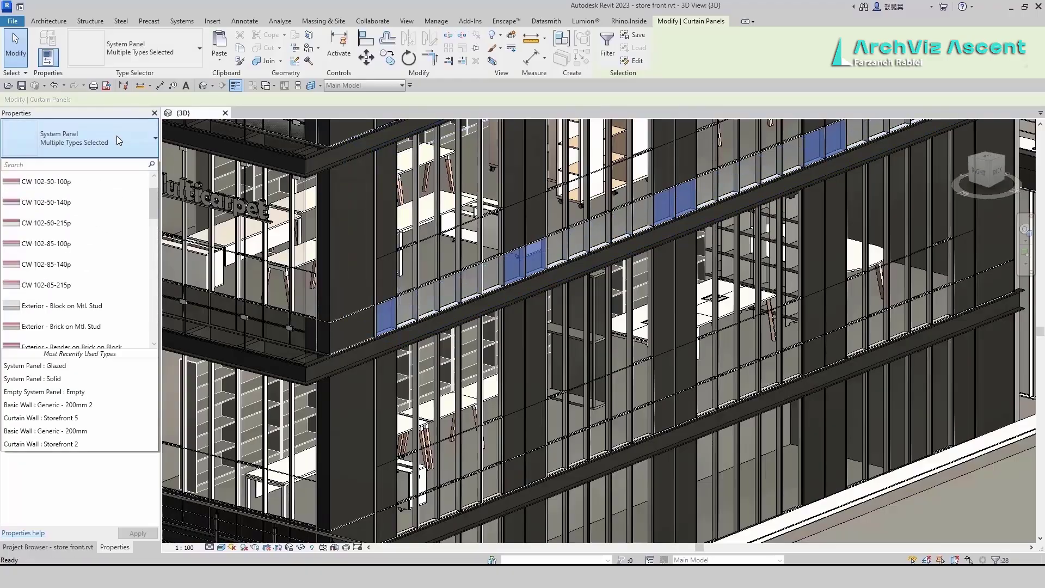
click(39, 379)
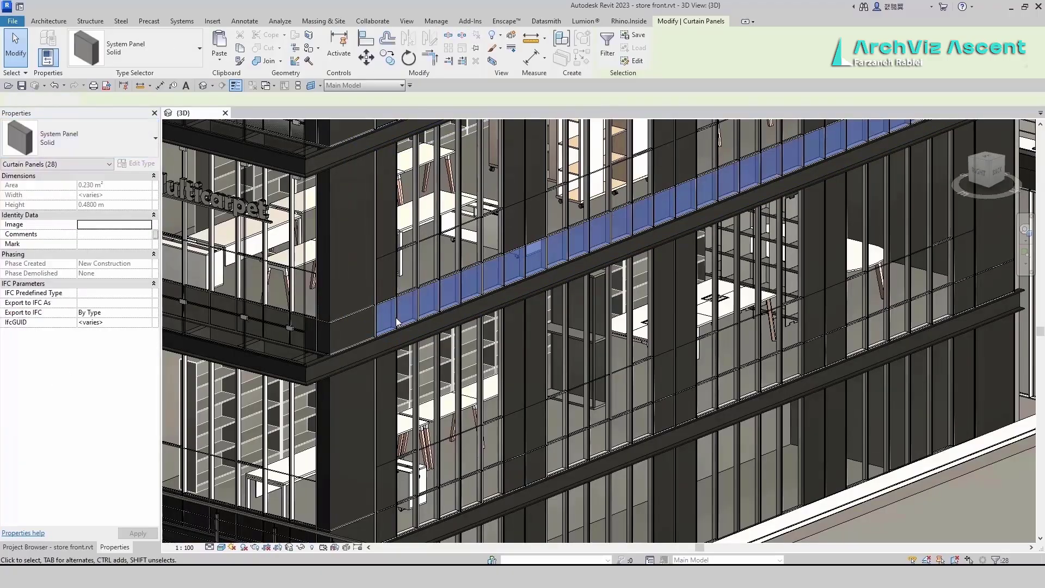
Change the bottom row of curtain panels on the floor below Multicarpet to System Panel: Solid, selecting them along the horizontal grid.
scroll(393, 325, down, 4)
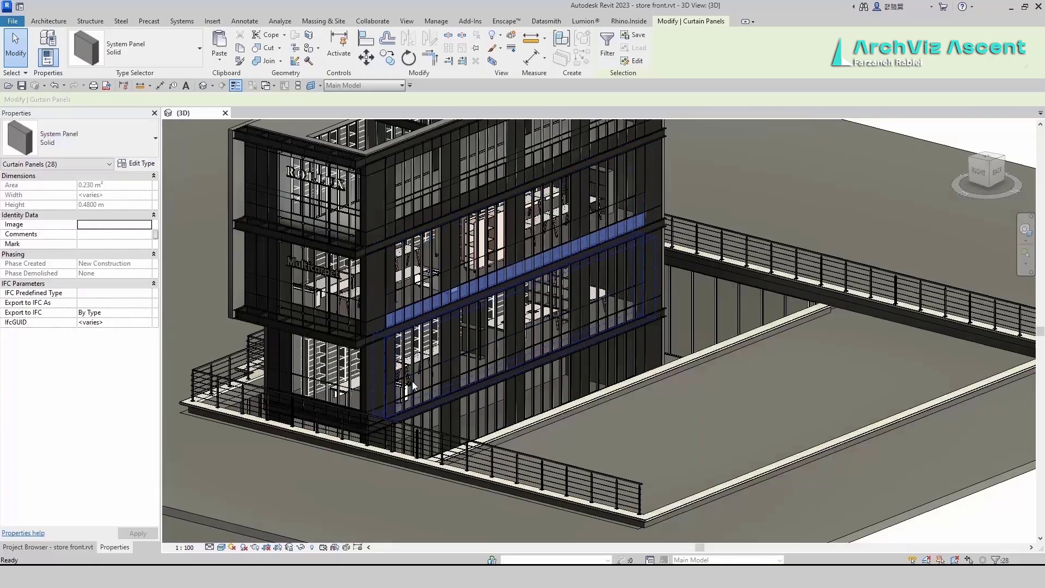
scroll(410, 391, up, 5)
key(Escape)
right_click(420, 438)
mouse_move(467, 191)
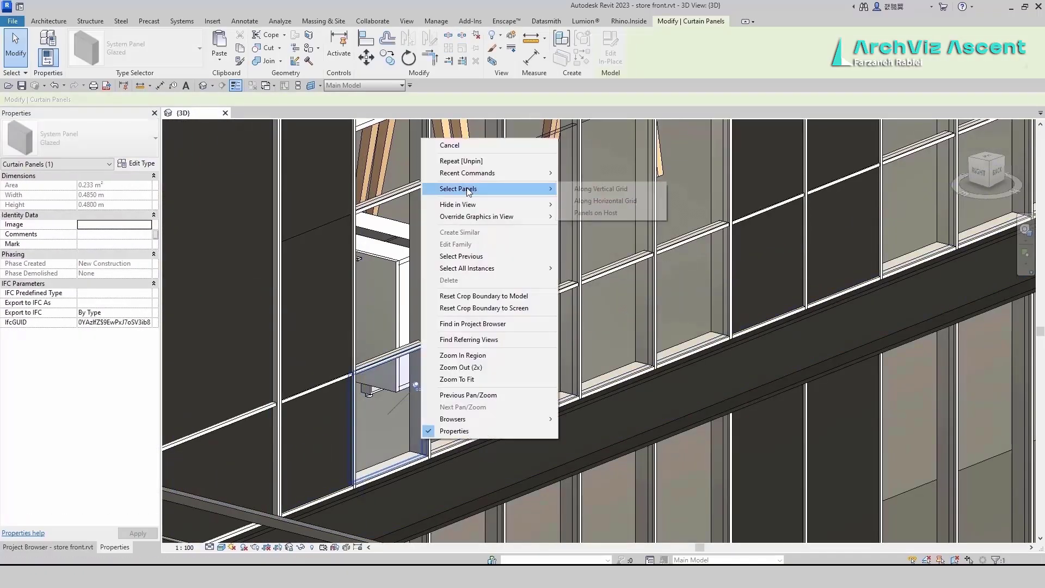
click(605, 200)
scroll(485, 276, down, 3)
click(79, 138)
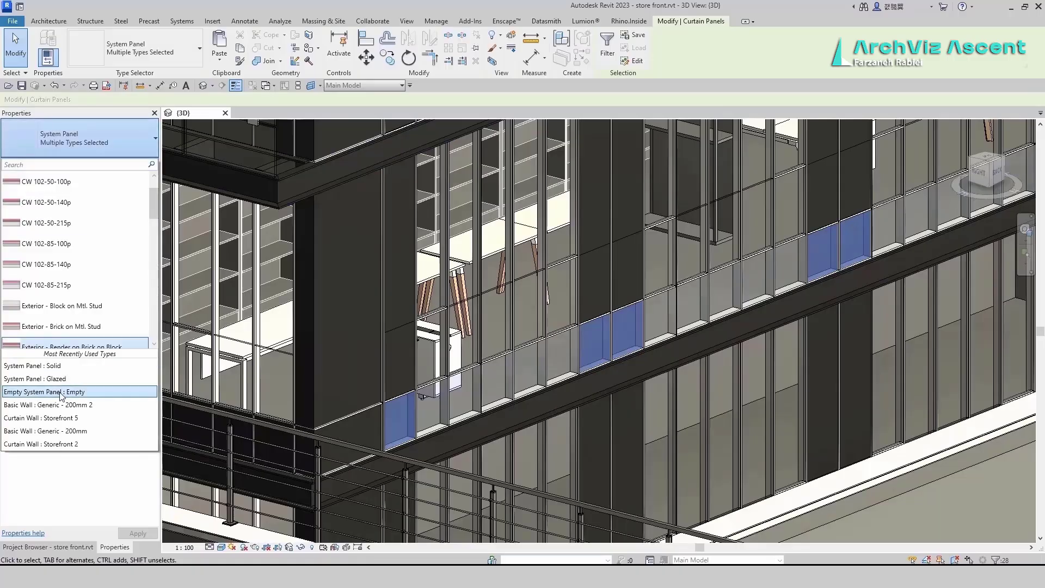
click(56, 367)
key(Escape)
Change the bottom panel row of the lowest curtain wall to System Panel: Solid, selecting it along the horizontal grid.
shift+middle_drag(626, 327, 614, 404)
scroll(648, 389, up, 3)
right_click(648, 386)
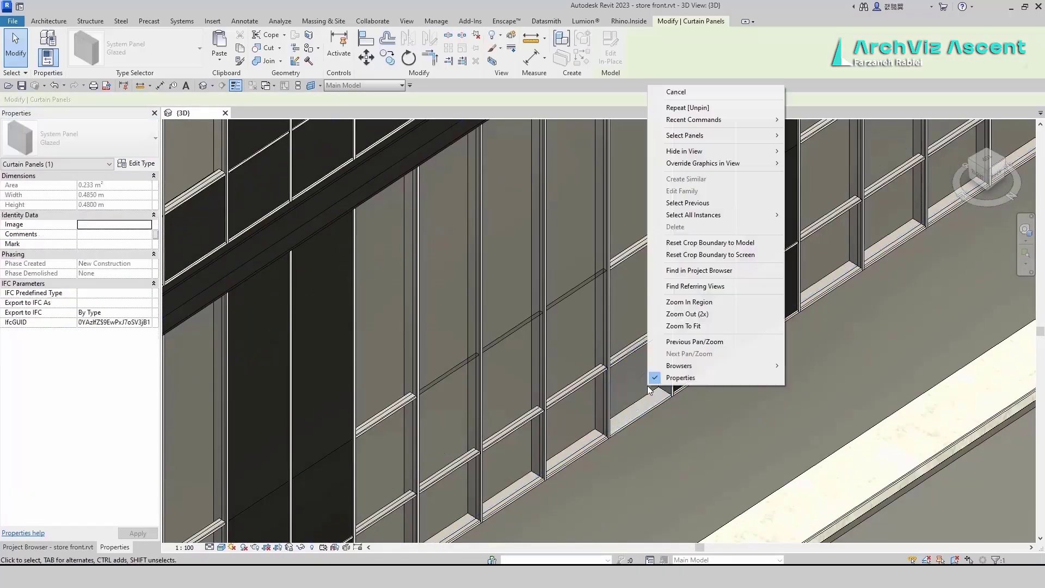
mouse_move(707, 135)
click(822, 147)
click(141, 145)
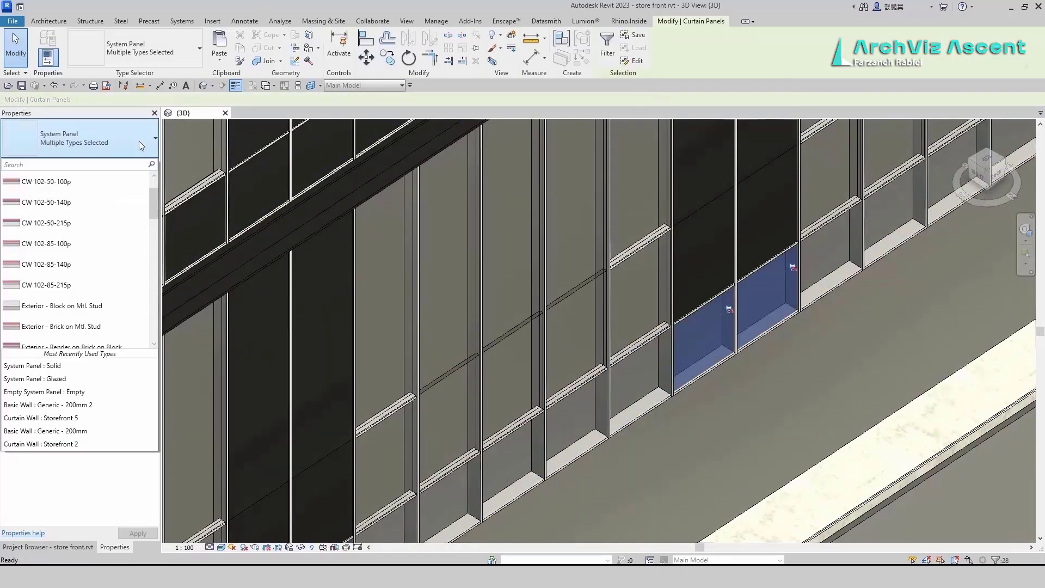
click(107, 283)
scroll(622, 433, down, 5)
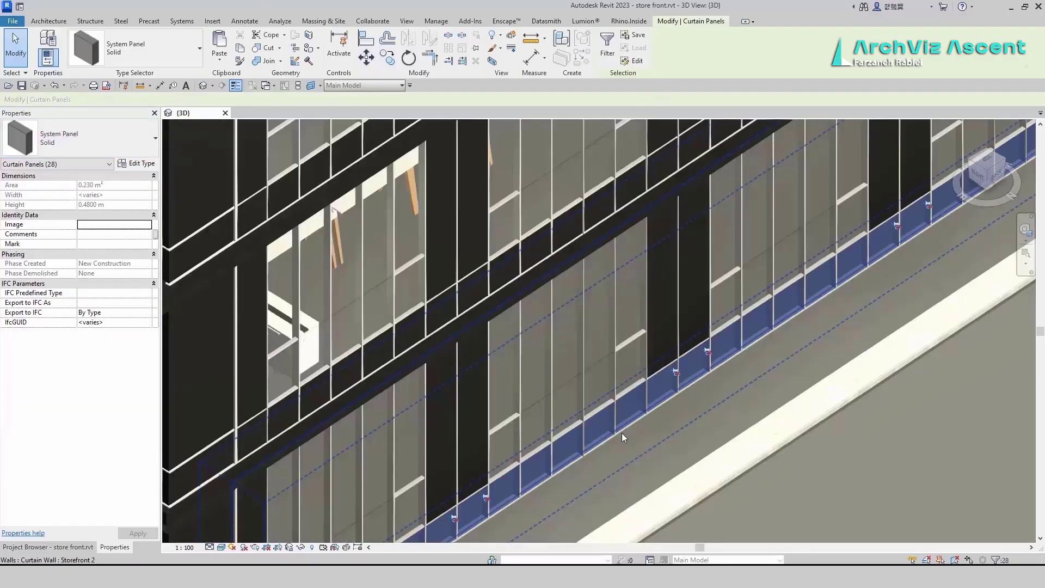
key(Escape)
scroll(601, 425, down, 5)
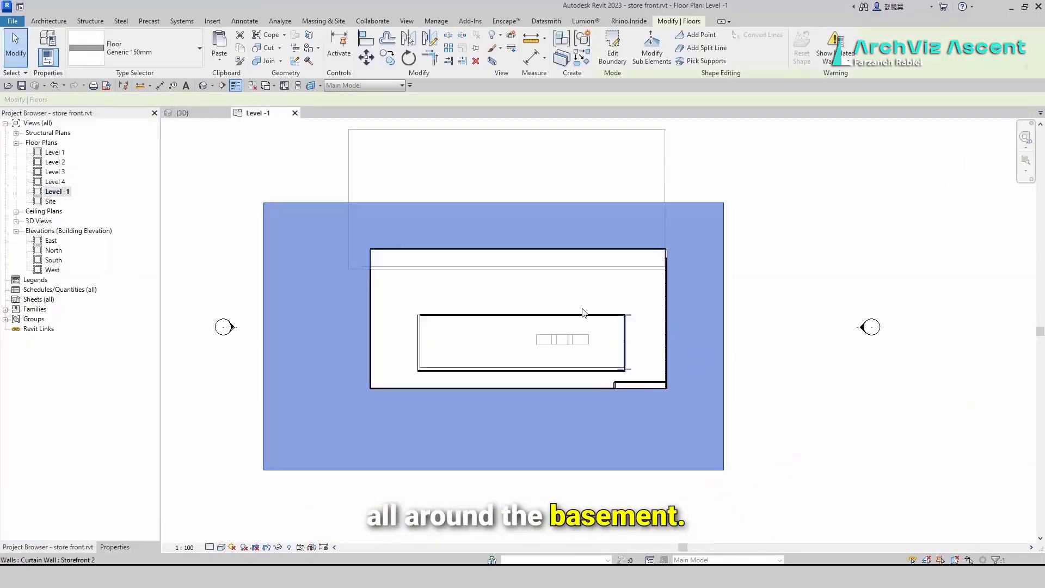
Draw Generic - 200mm 2 walls along all four edges of the large floor slab in the Level -1 plan.
click(48, 21)
click(44, 41)
click(115, 547)
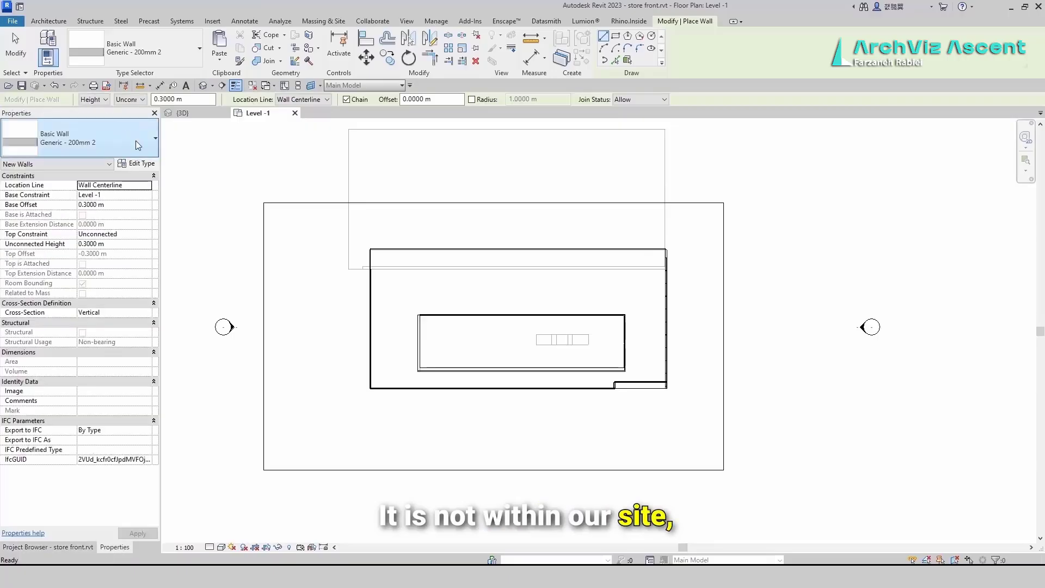
click(263, 203)
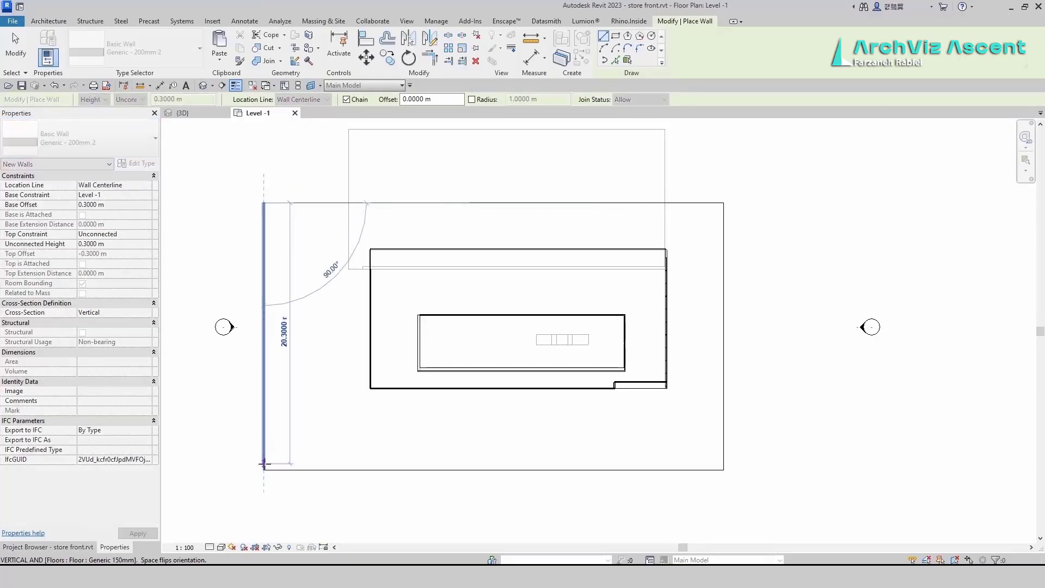
click(264, 469)
click(724, 469)
click(724, 203)
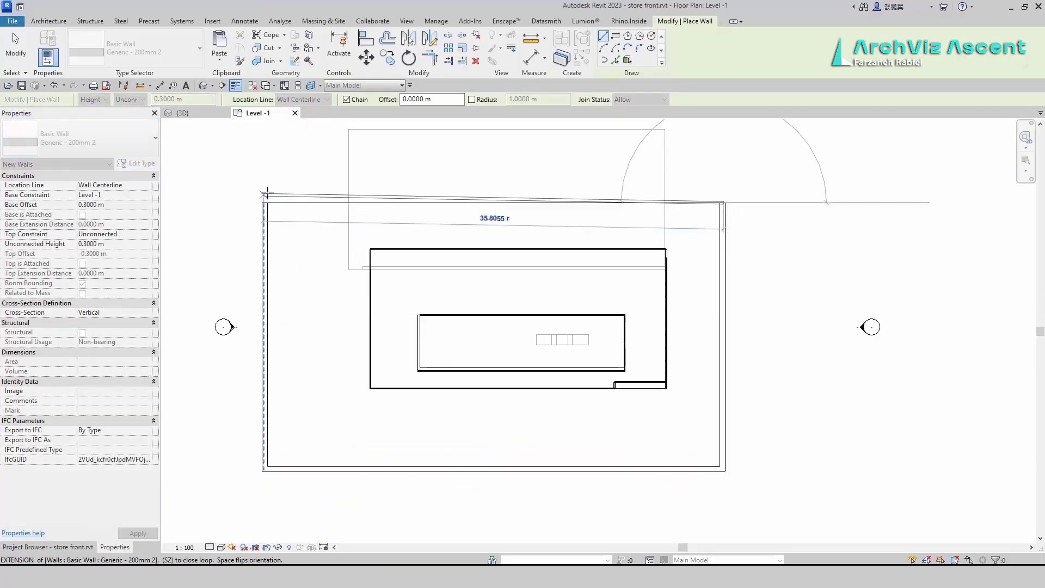
key(Escape)
key(Escape)
Select the chain of four new perimeter walls in the 3D view and change their type to Generic - 300mm.
click(183, 113)
shift+middle_drag(554, 441, 460, 439)
scroll(320, 429, up, 3)
key(Tab)
click(291, 428)
scroll(292, 429, down, 3)
shift+middle_drag(668, 491, 604, 520)
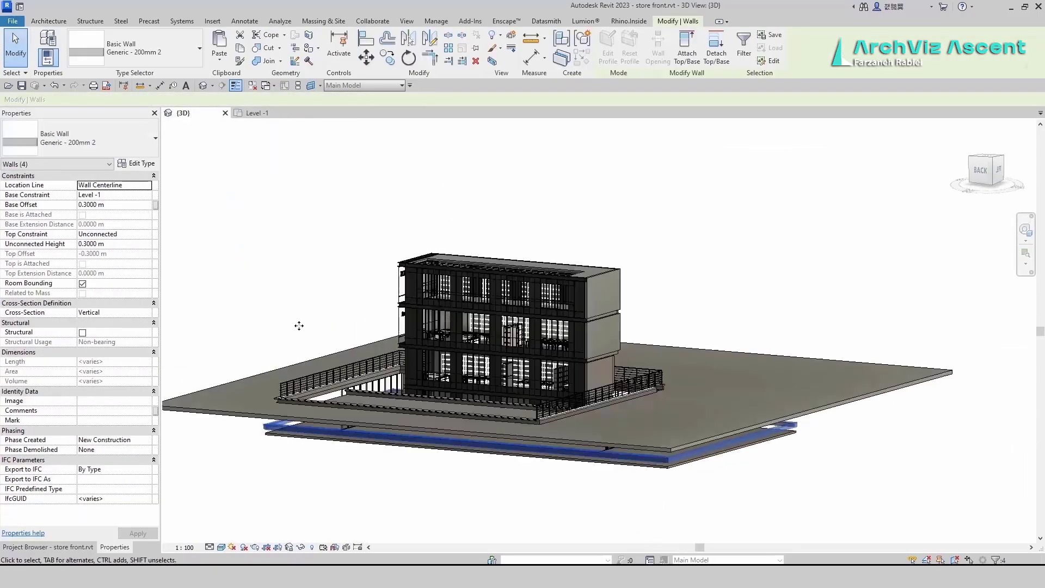
click(115, 139)
click(98, 138)
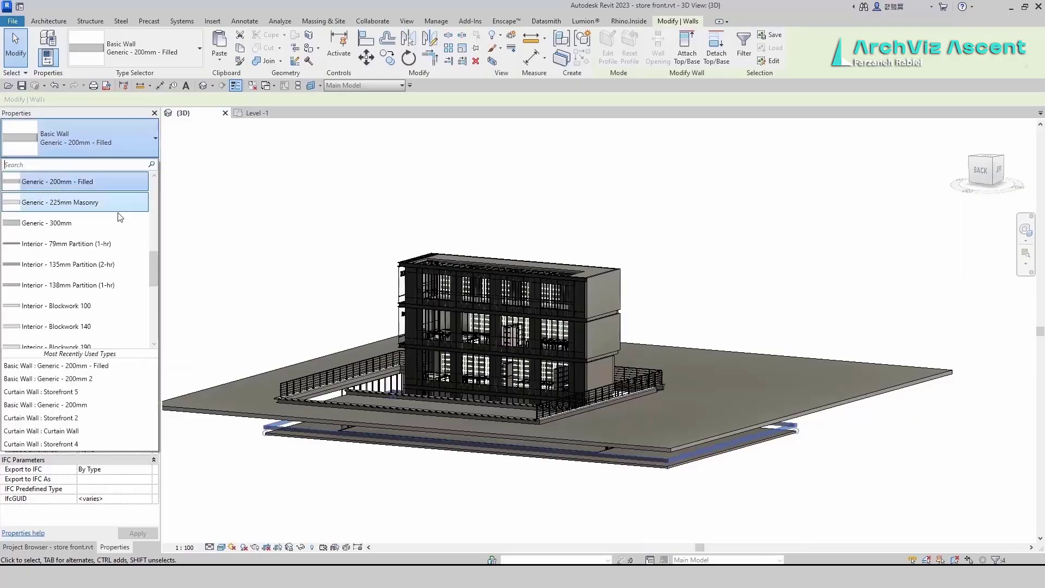
click(120, 224)
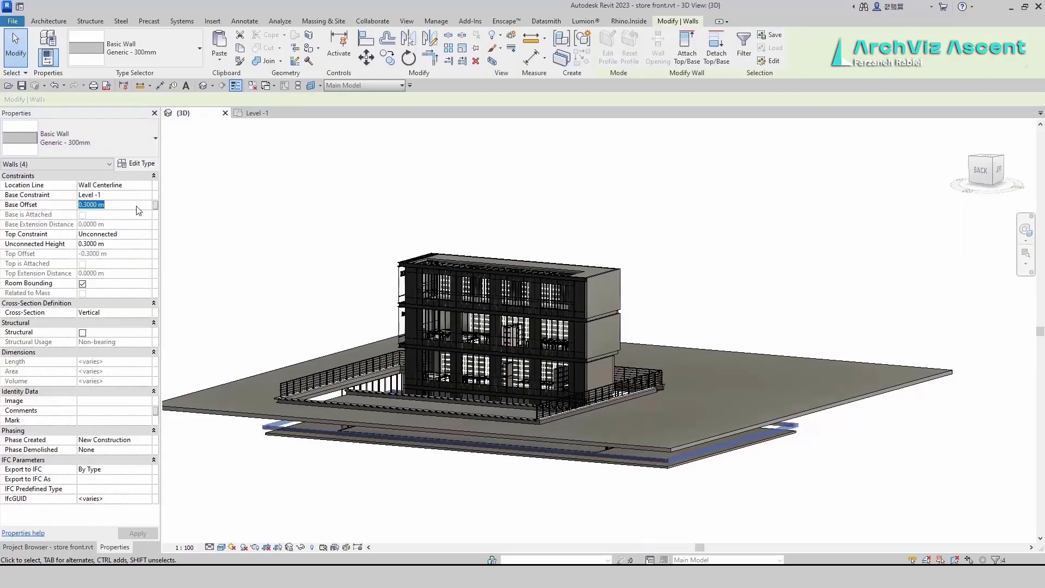
Set the perimeter walls' base offset to 0 and their top constraint to Level 1.
text(0)
click(112, 234)
click(105, 268)
click(147, 234)
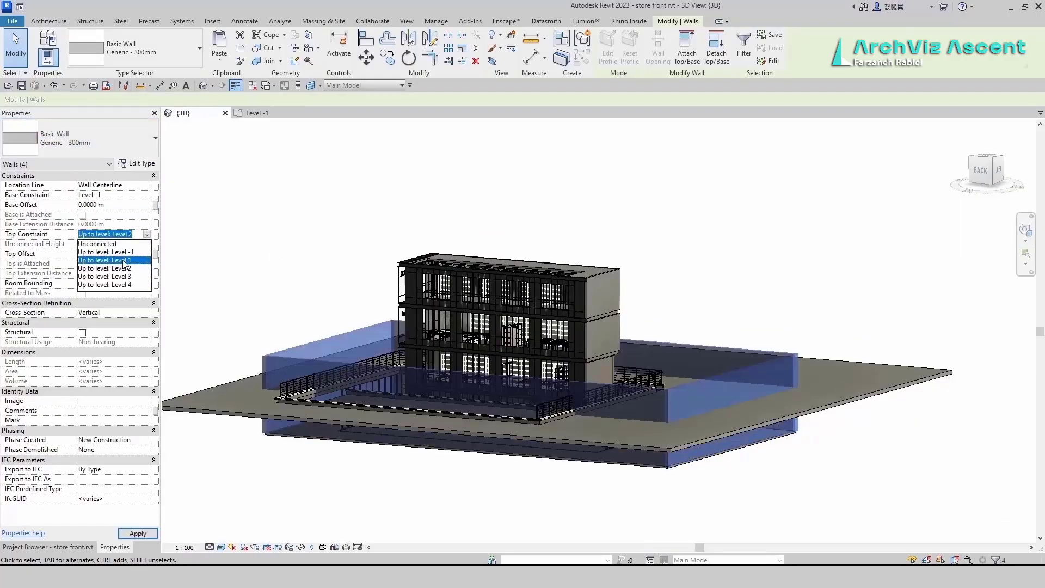
click(126, 264)
click(275, 264)
shift+middle_drag(456, 316, 231, 348)
scroll(784, 377, up, 3)
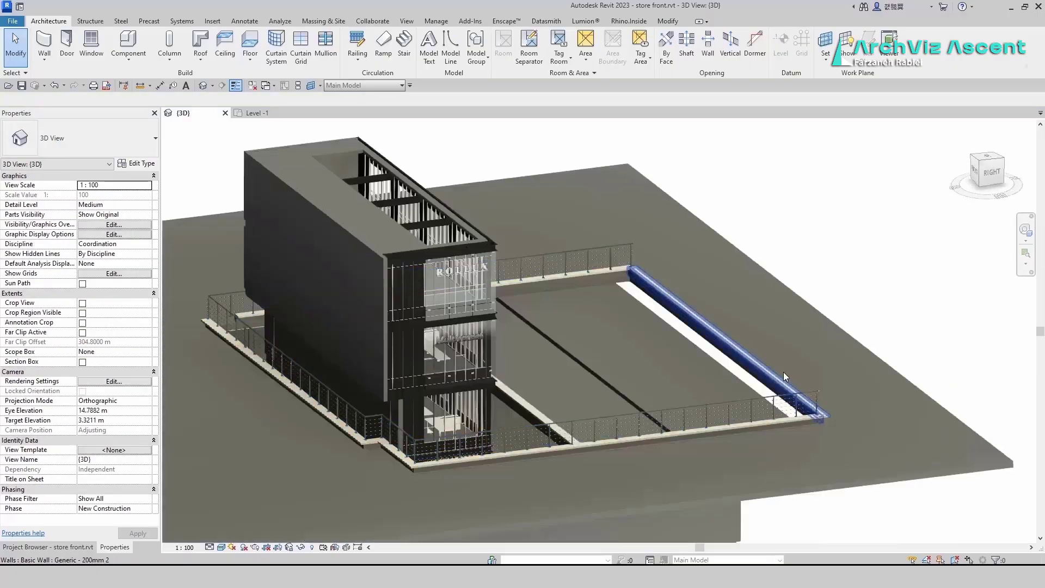
shift+middle_drag(784, 376, 757, 332)
scroll(490, 398, up, 2)
middle_drag(468, 374, 599, 371)
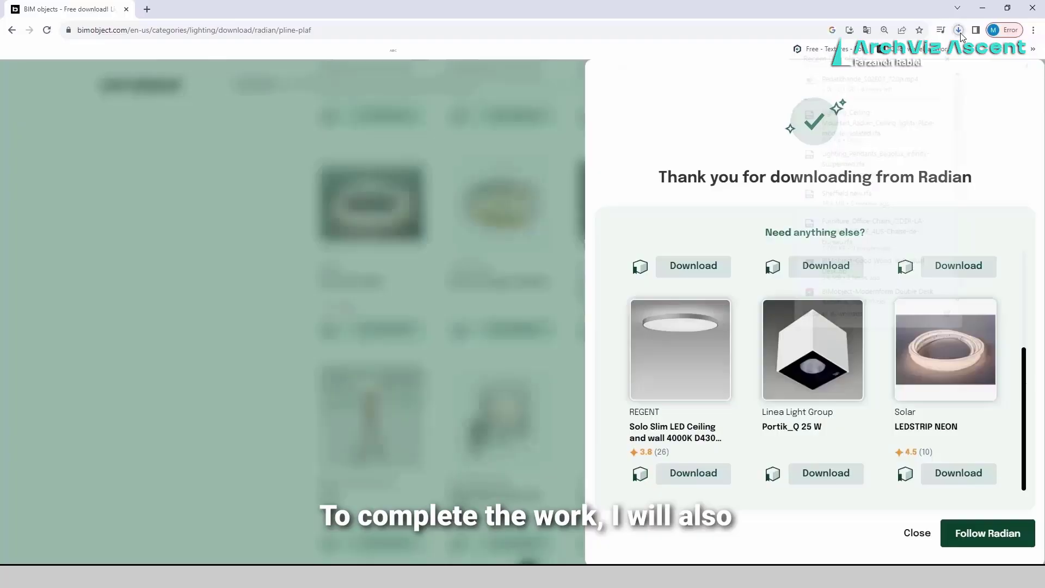
Open the downloaded Radian Pline ceiling light family from the browser in Revit and load it into the storefront project.
click(958, 30)
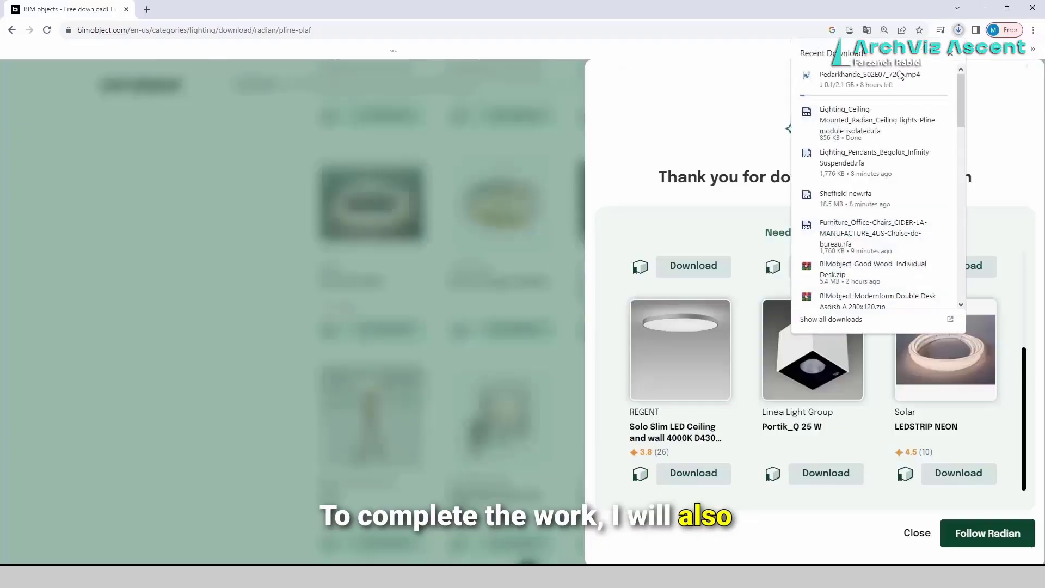
click(853, 129)
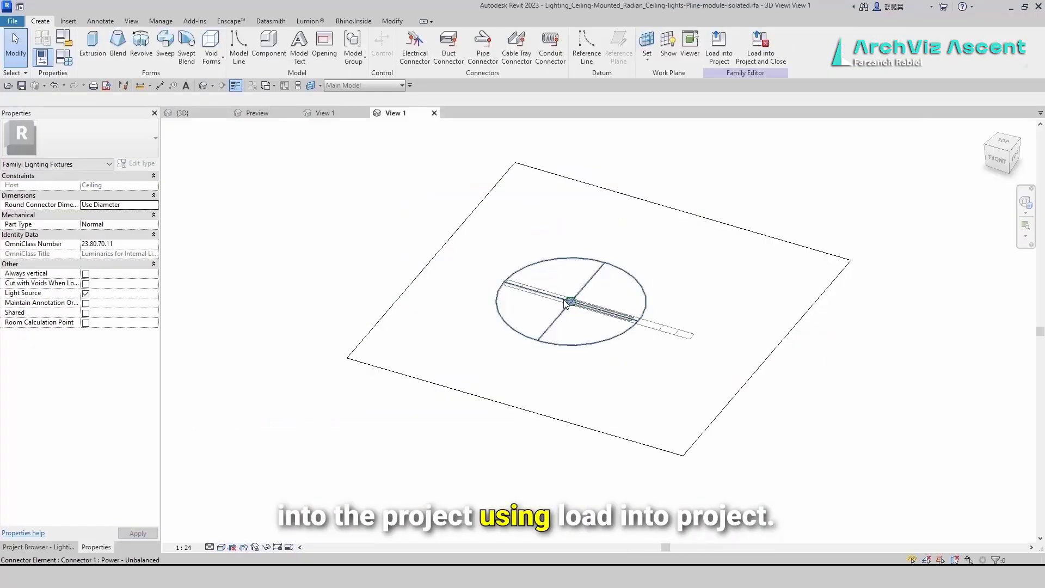
click(719, 47)
click(501, 369)
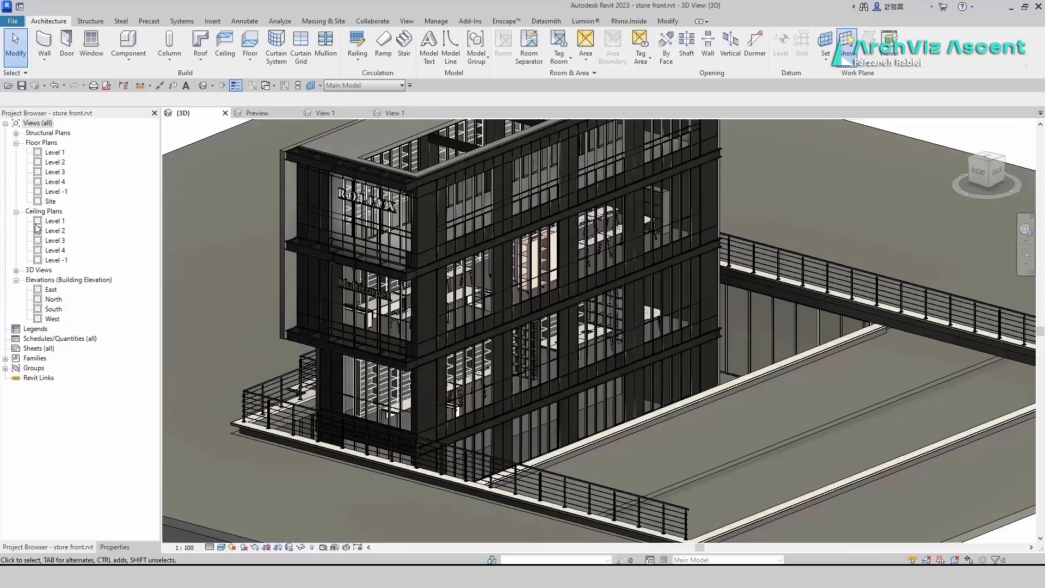
Place one Ref 352 - Plafonnier Pline lg1688mm - 25W (RADIAL RAL9003) light on the ceiling in the Level 1 ceiling plan.
click(55, 224)
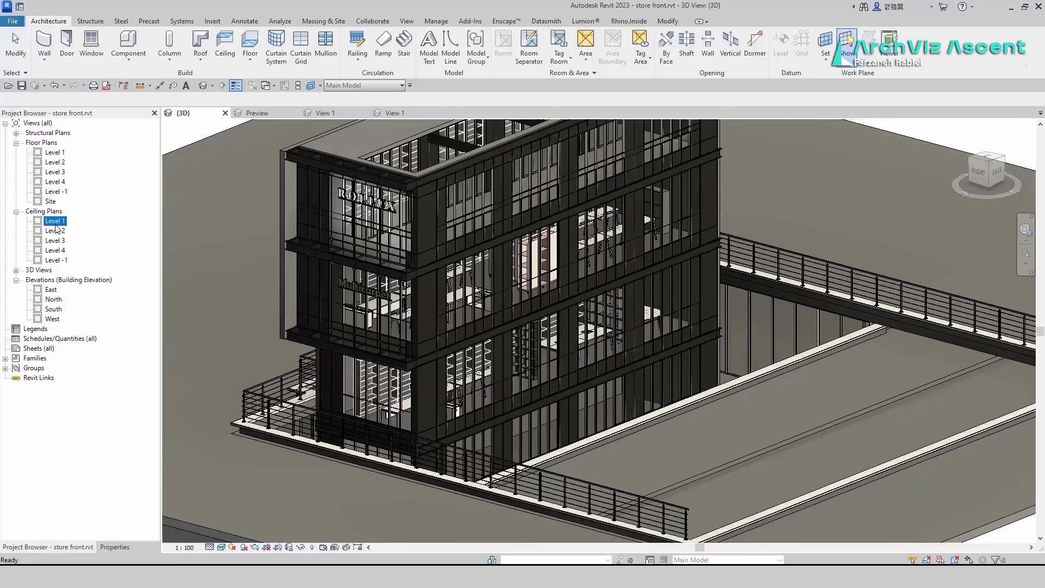
double_click(55, 223)
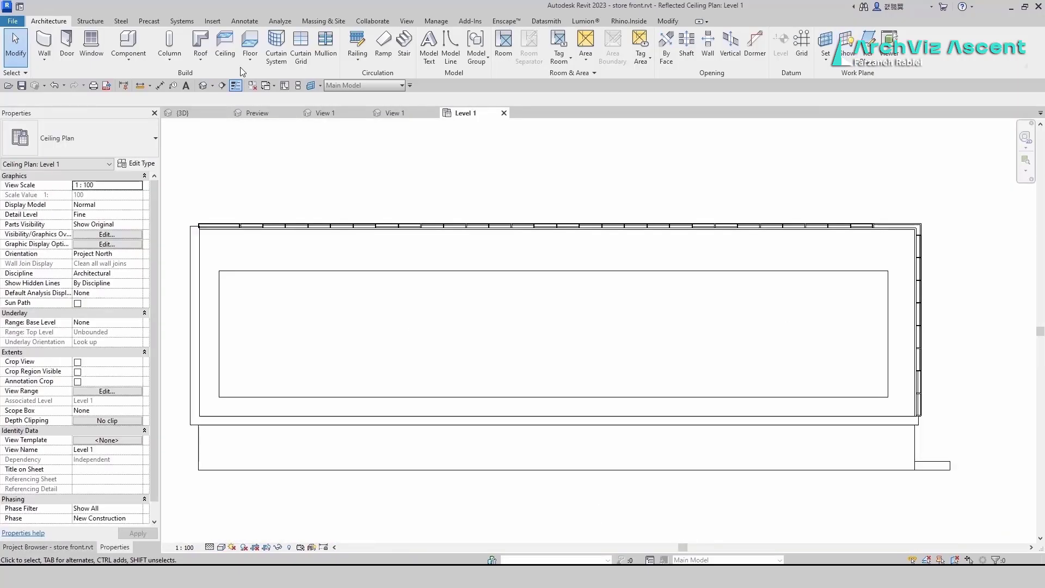
click(128, 43)
click(136, 132)
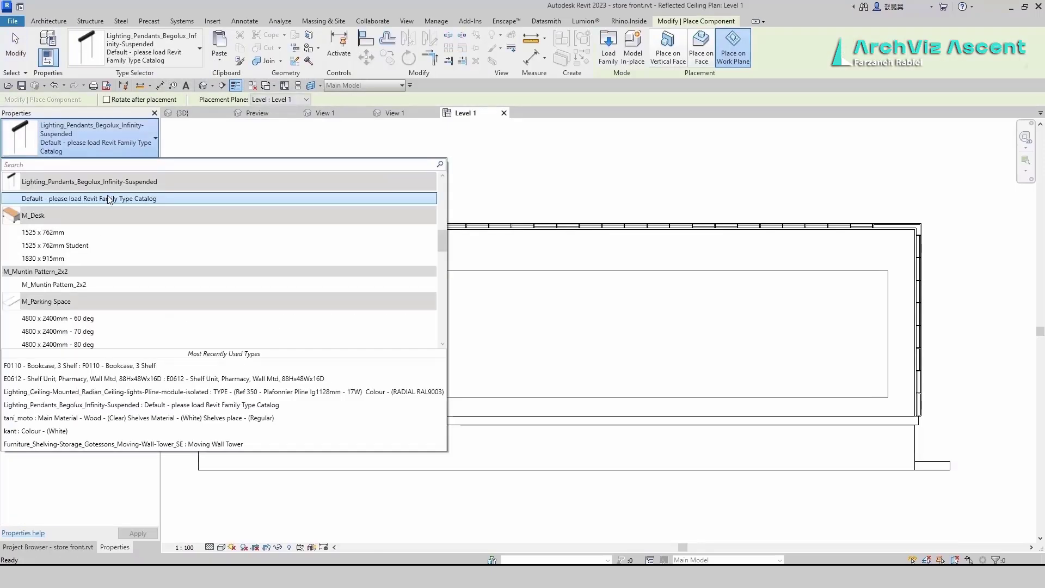
scroll(68, 243, up, 6)
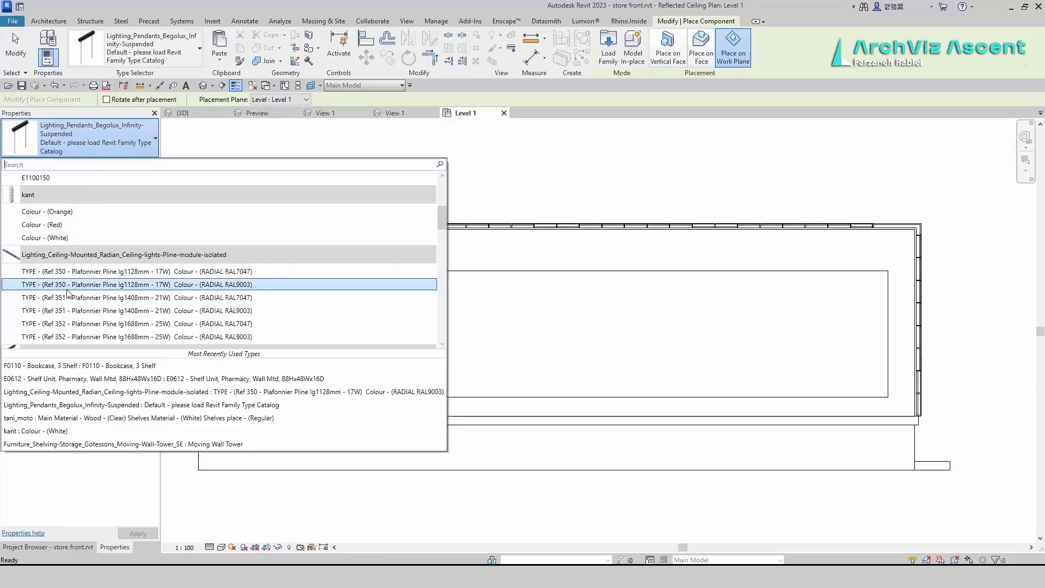
click(70, 337)
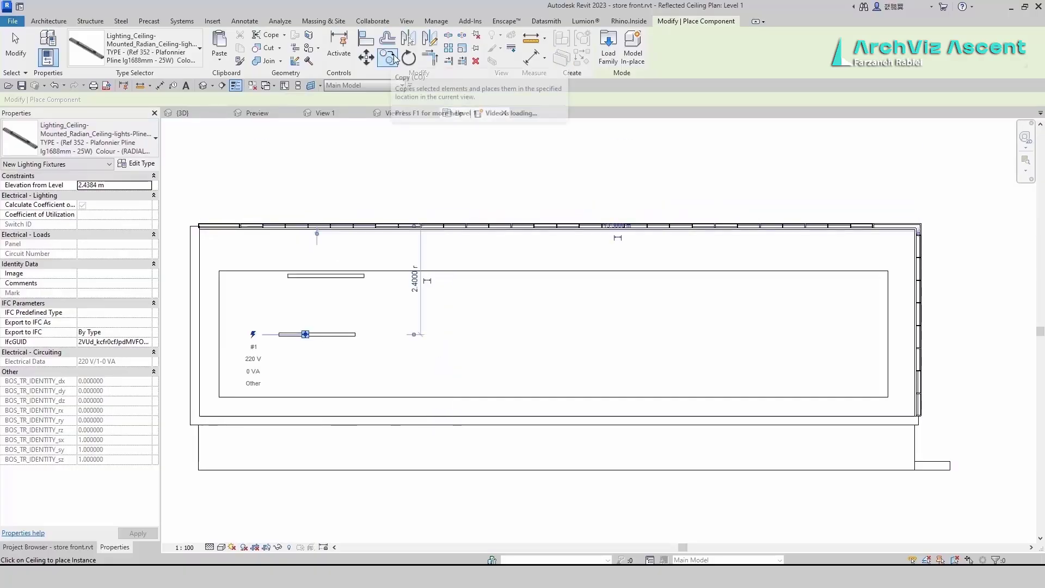
key(Escape)
key(Escape)
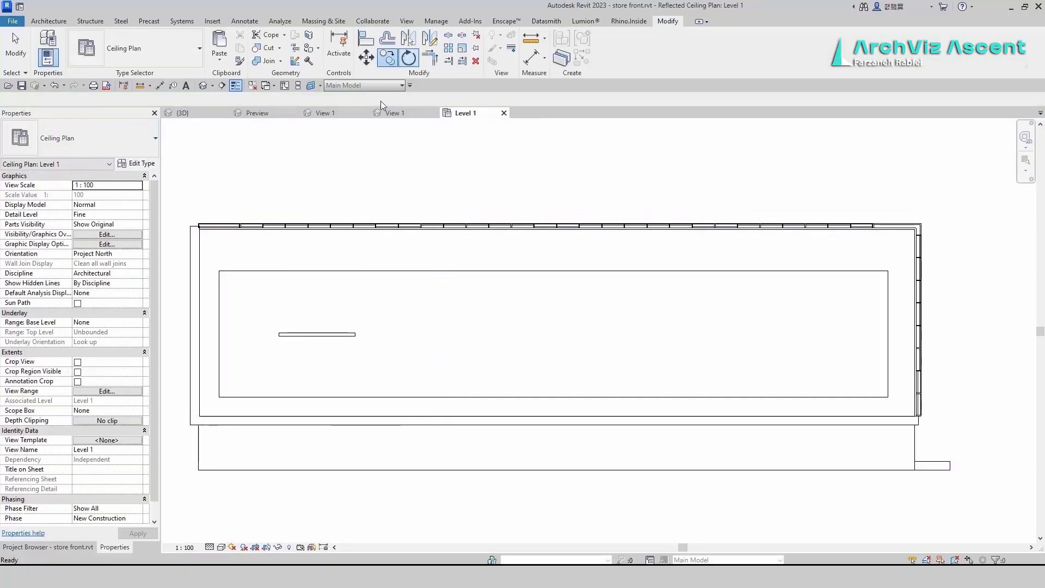
Rotate the placed light about its end so it runs perpendicular to the long sides of the ceiling.
click(308, 334)
right_click(326, 346)
click(354, 350)
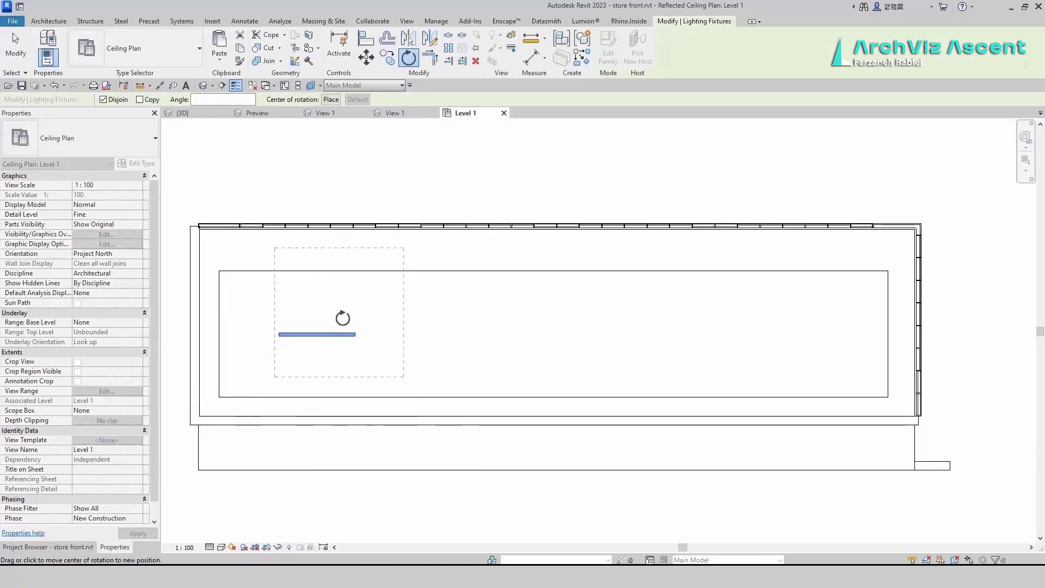
drag(342, 318, 354, 333)
click(265, 332)
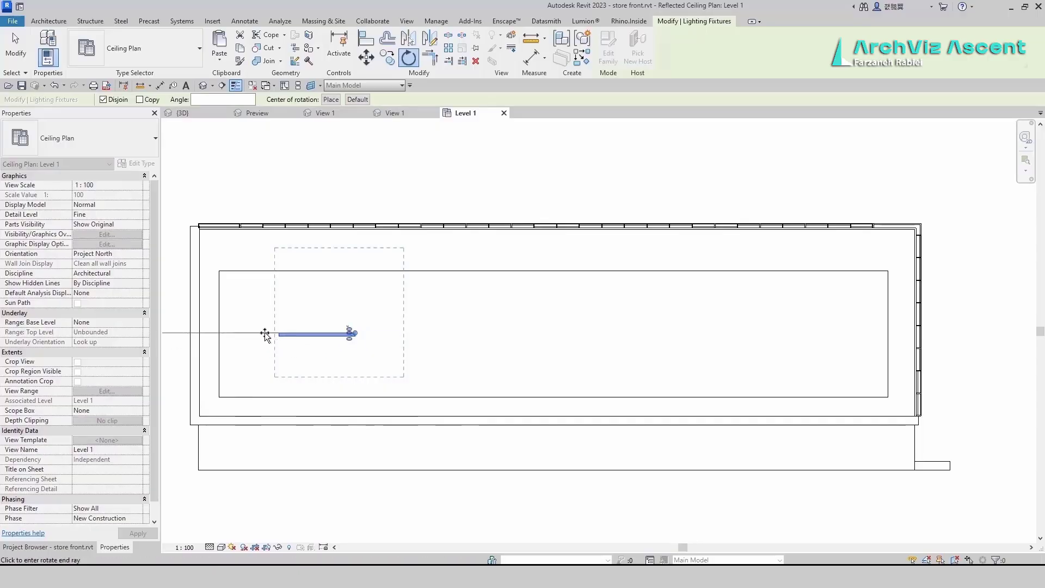
click(356, 290)
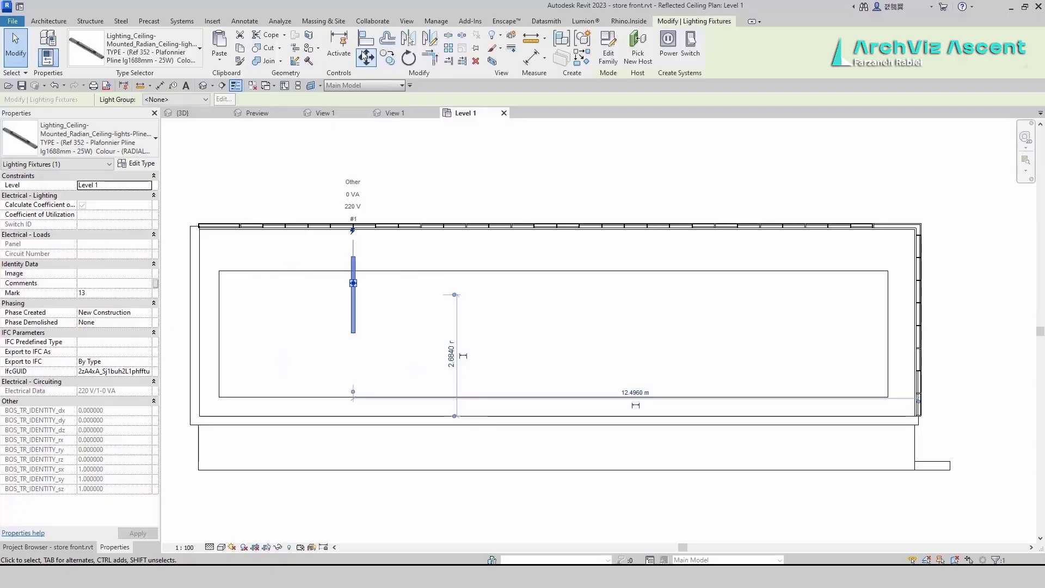
Move the rotated light to the left part of the inner ceiling rectangle, roughly centred between its long edges.
key(m)
key(v)
click(352, 294)
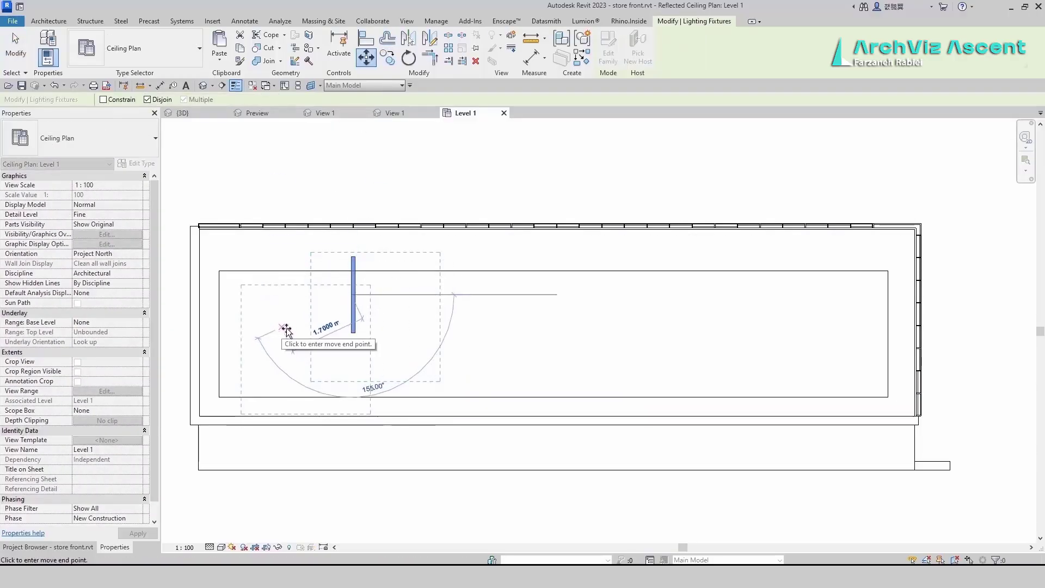
click(293, 328)
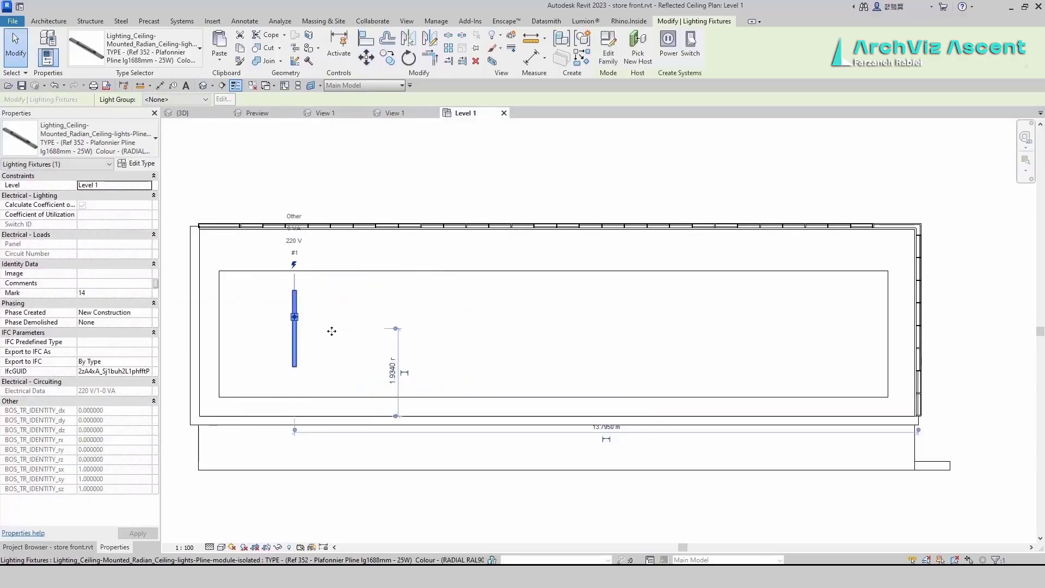
drag(331, 331, 326, 336)
Array the light linearly along the ceiling, ending near the right end of the inner rectangle, with a count of 12.
click(449, 50)
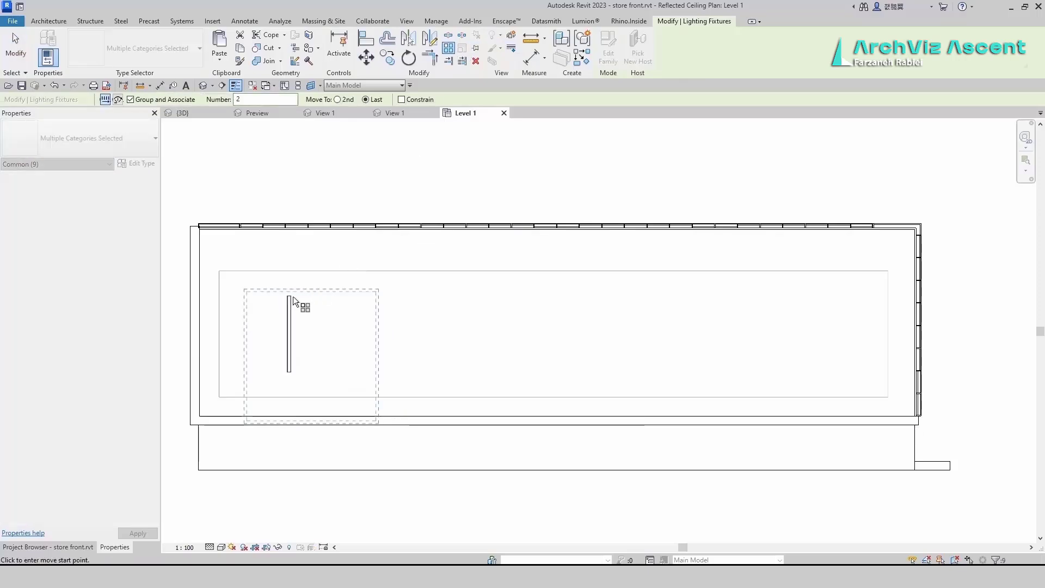
click(288, 297)
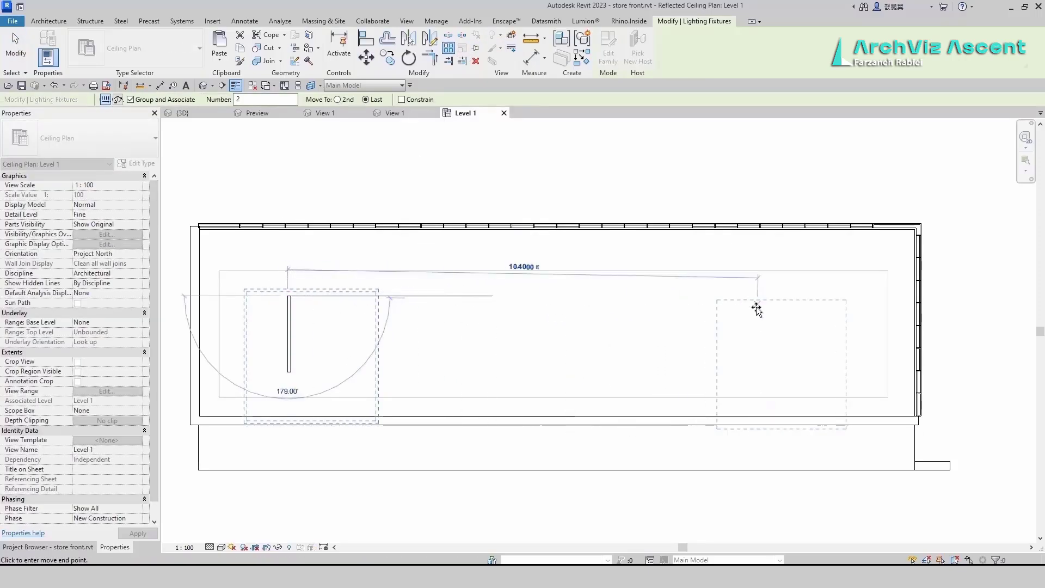
click(847, 297)
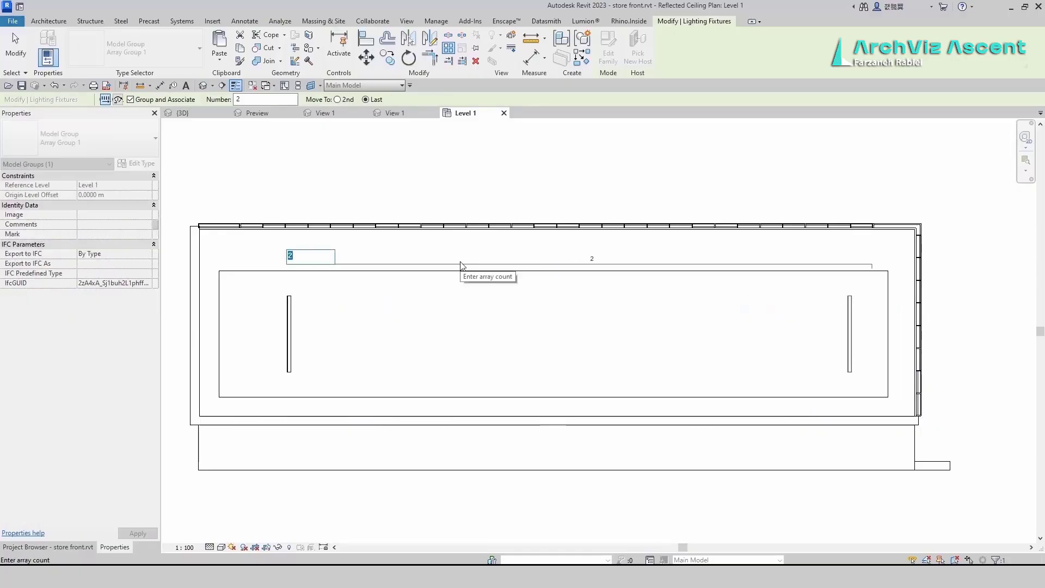
key(Return)
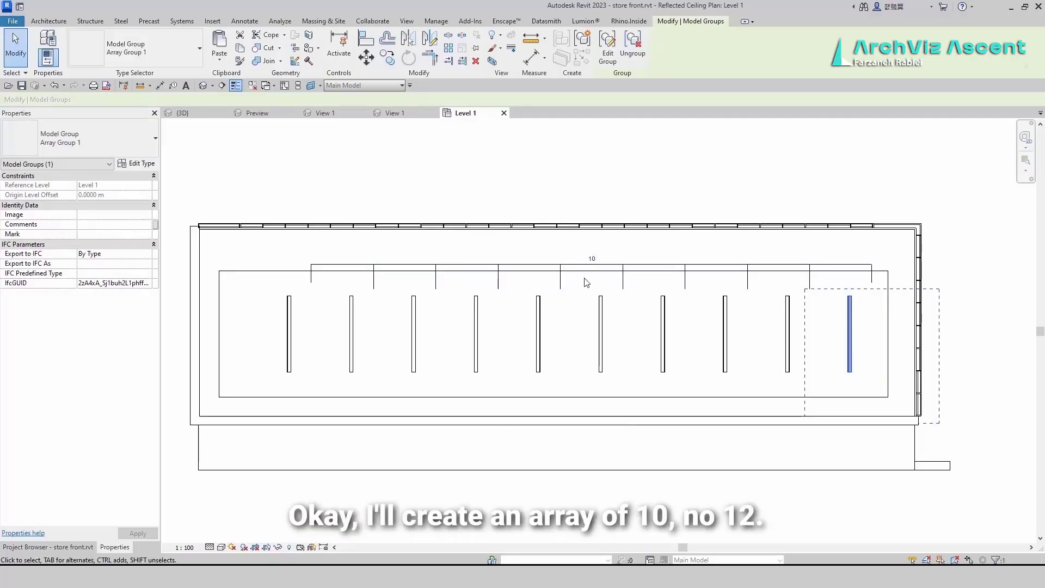
click(592, 258)
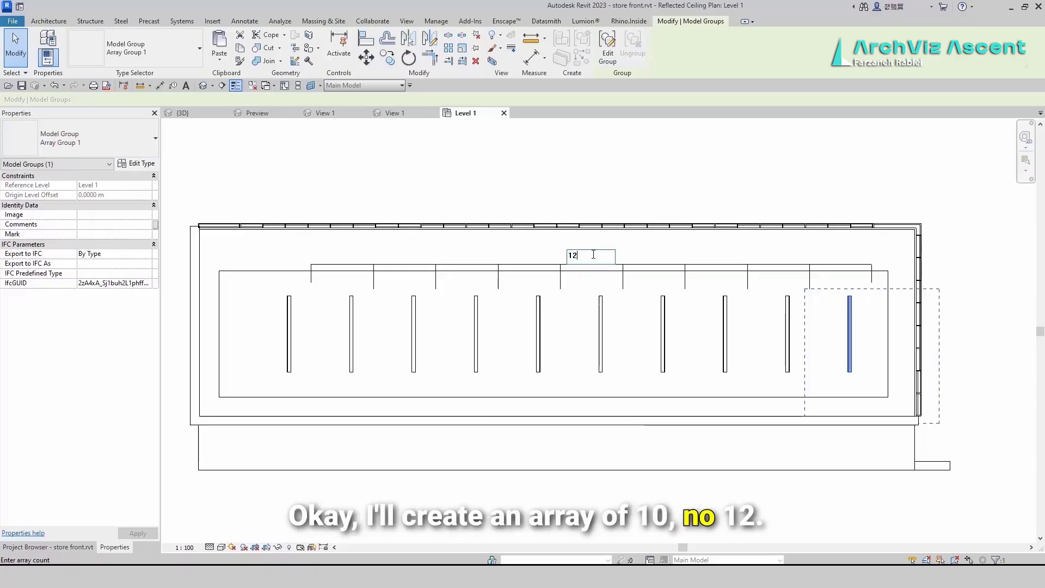
key(Return)
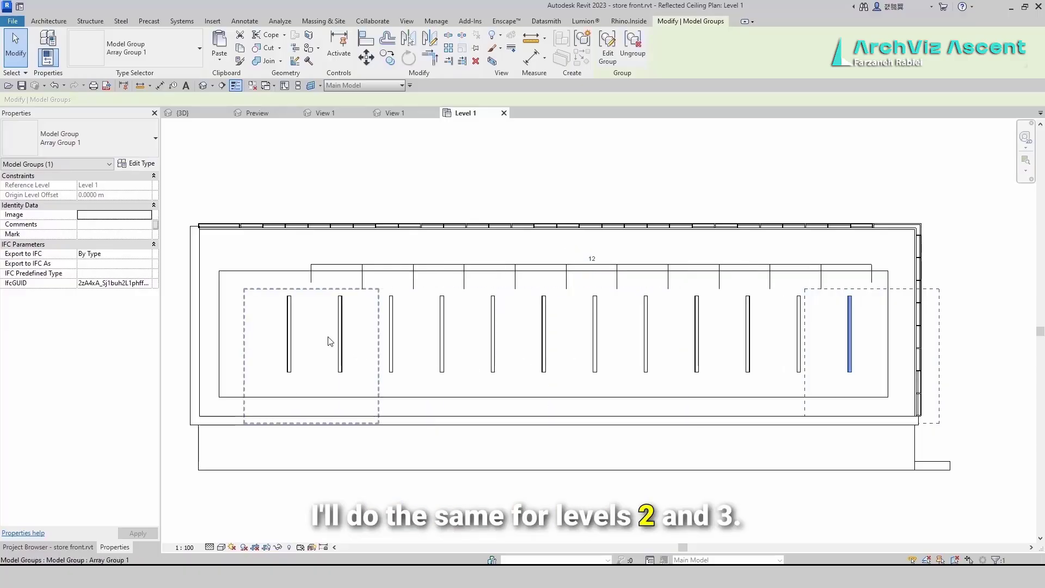
key(Escape)
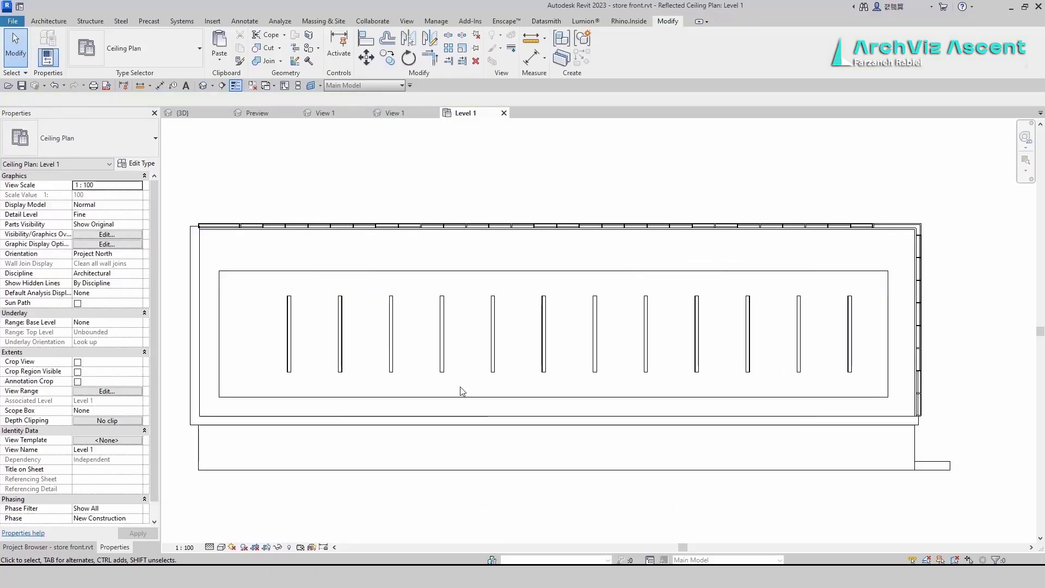
Select all twelve arrayed lights and nudge them slightly left to centre the row in the inner ceiling rectangle.
click(444, 359)
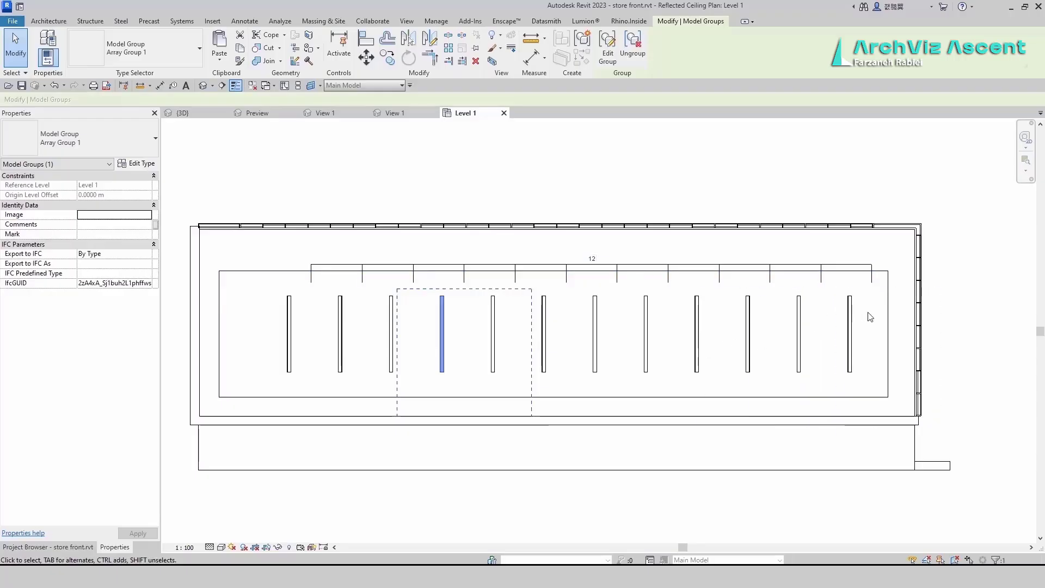
drag(870, 317, 291, 355)
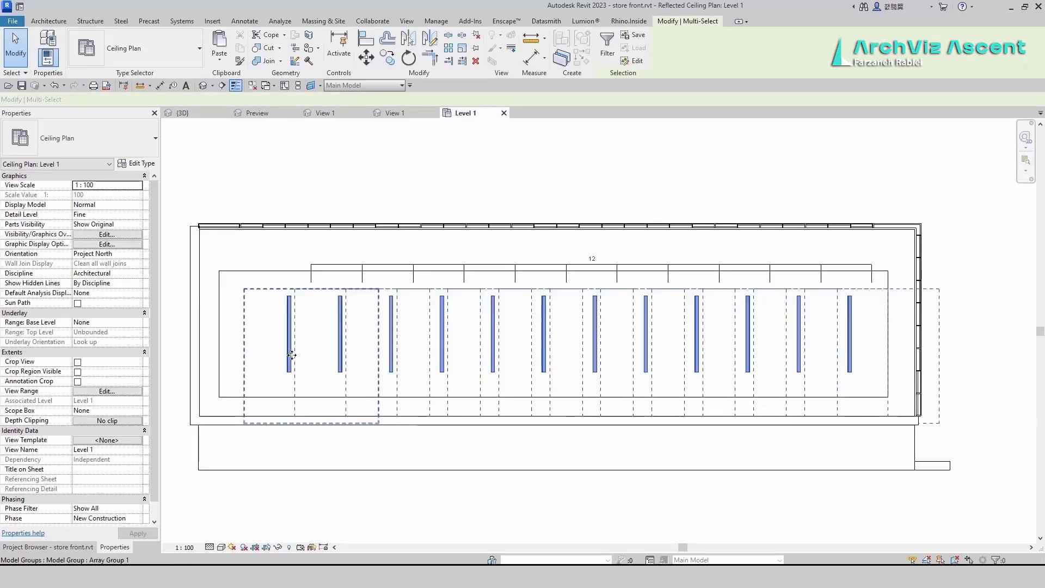
key(Left)
key(Left)
key(Left)
key(Left)
key(Left)
key(Left)
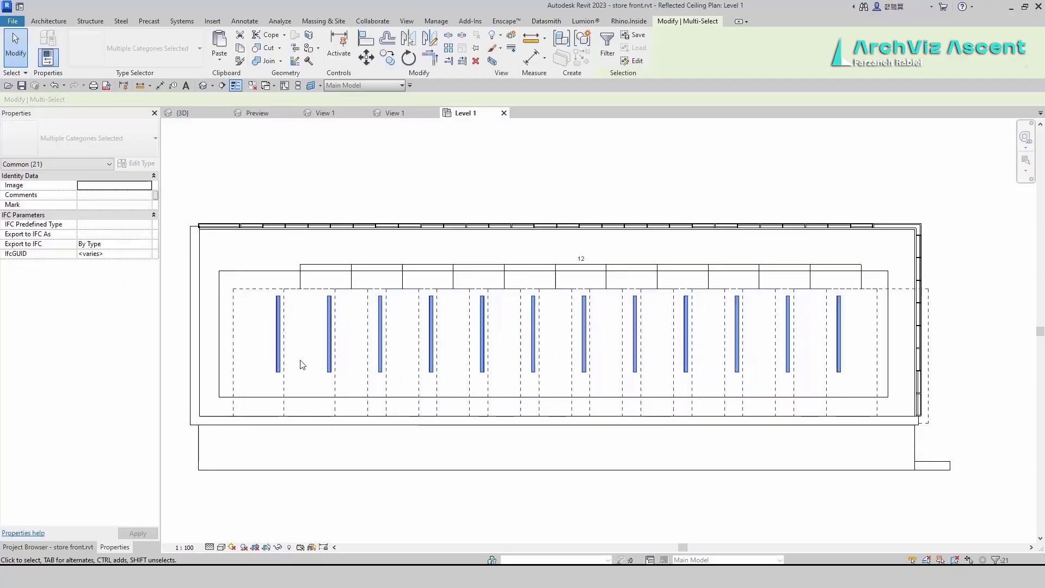
click(422, 187)
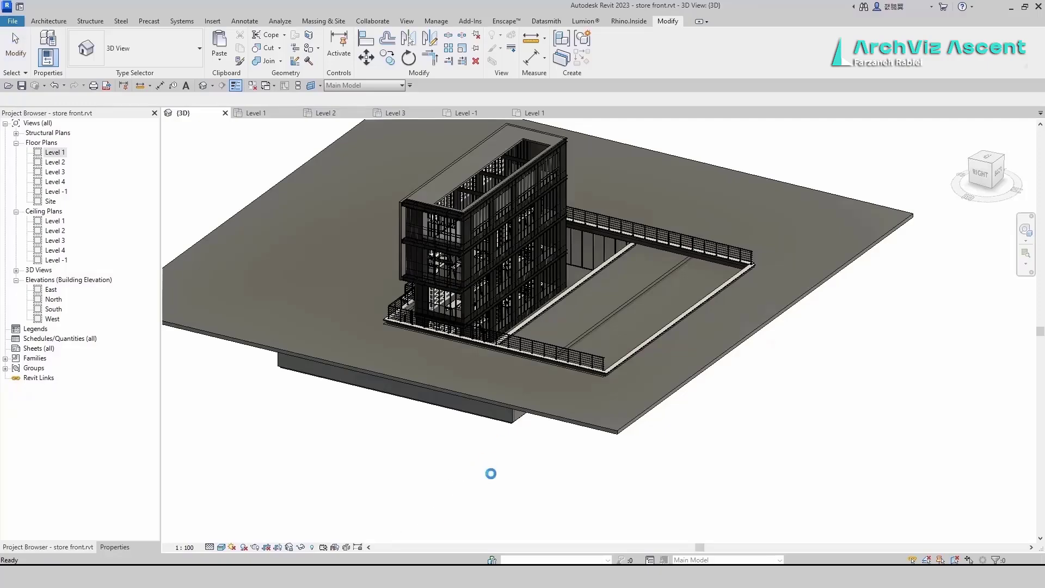
Export the 3D view to Datasmith as store_front-3DView-{3D}.udatasmith in a new Desktop folder named "stor front".
scroll(491, 474, down, 2)
scroll(419, 352, up, 3)
scroll(393, 207, up, 3)
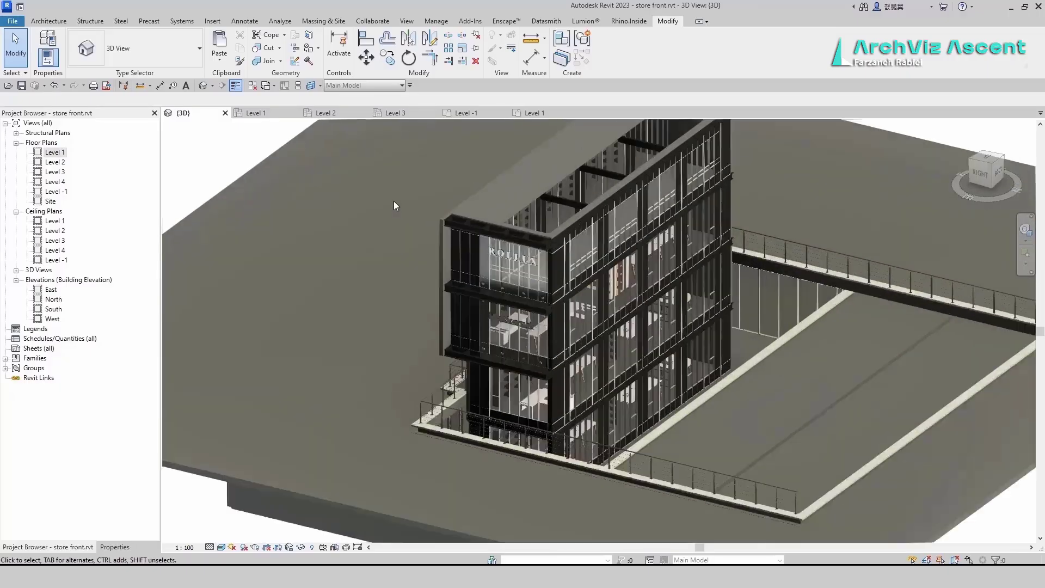
click(506, 21)
click(546, 20)
click(91, 54)
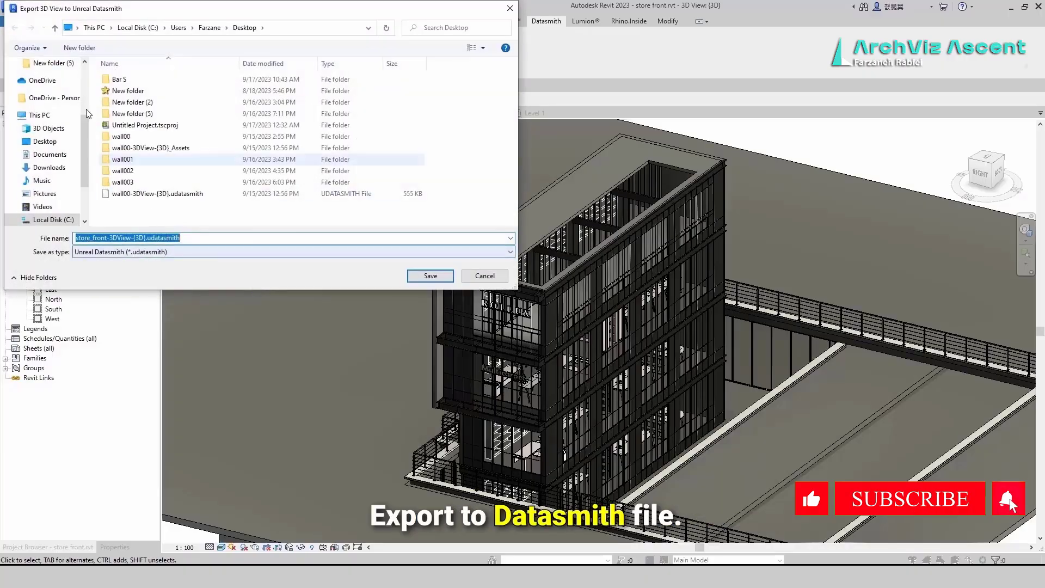
key(ctrl+shift+n)
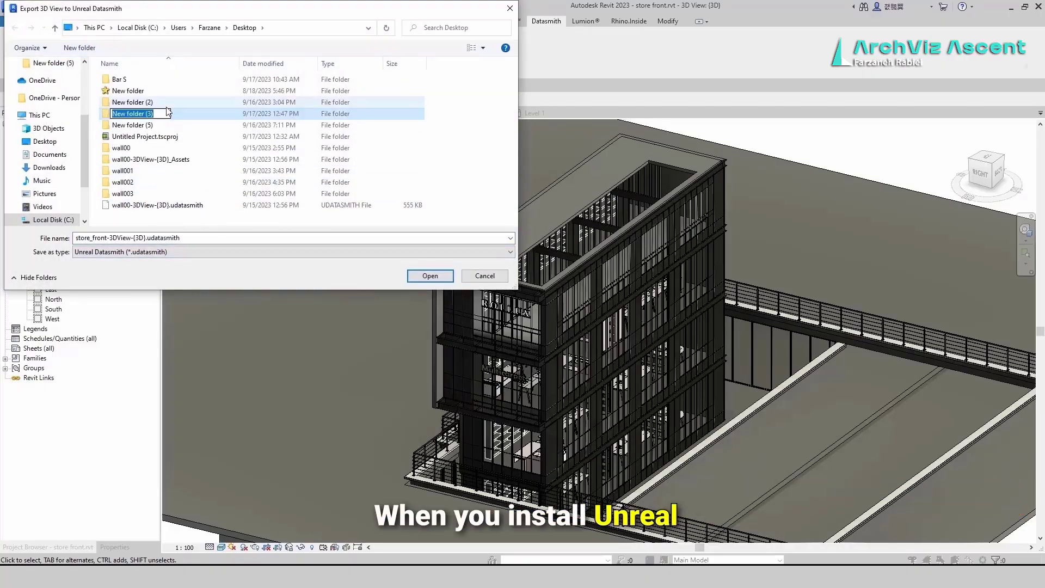
text(st)
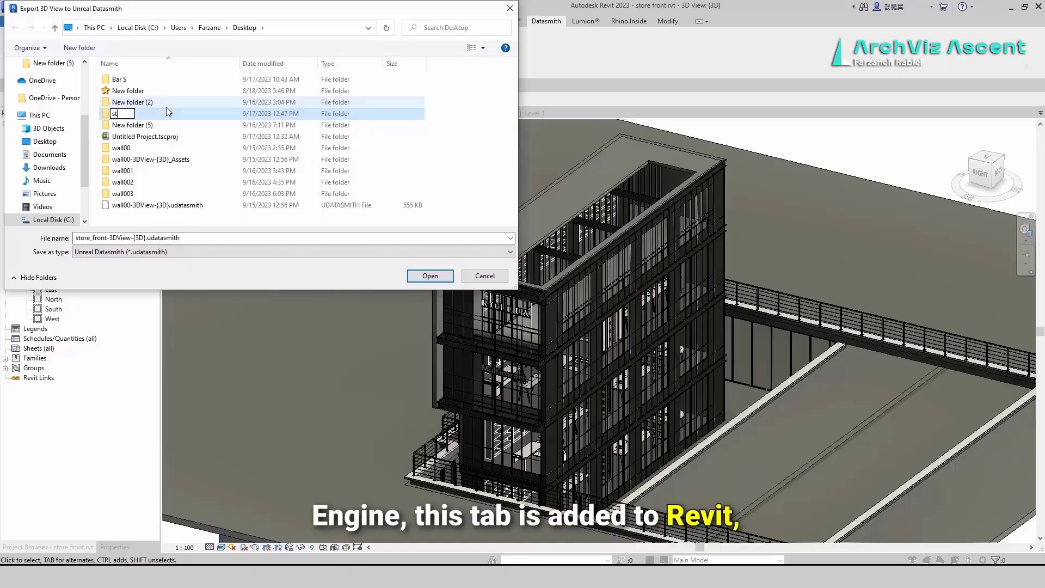
text(or fr)
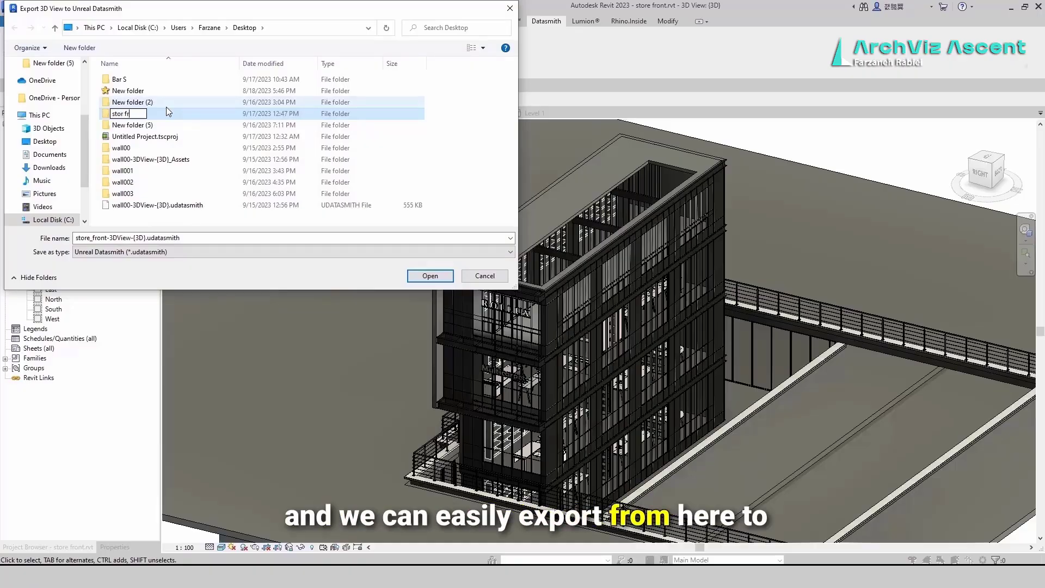
text(ont)
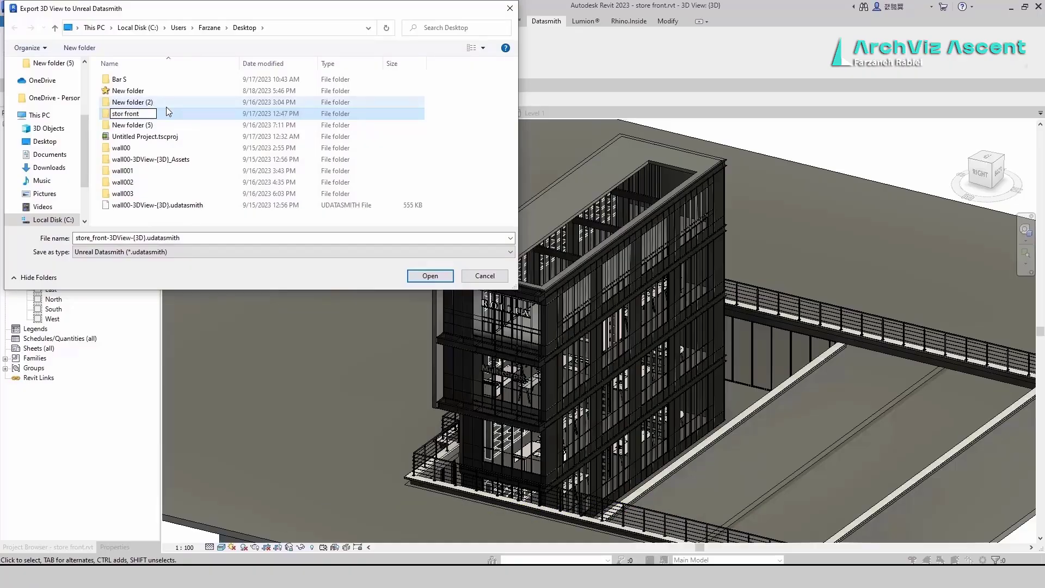
key(Return)
key(Return)
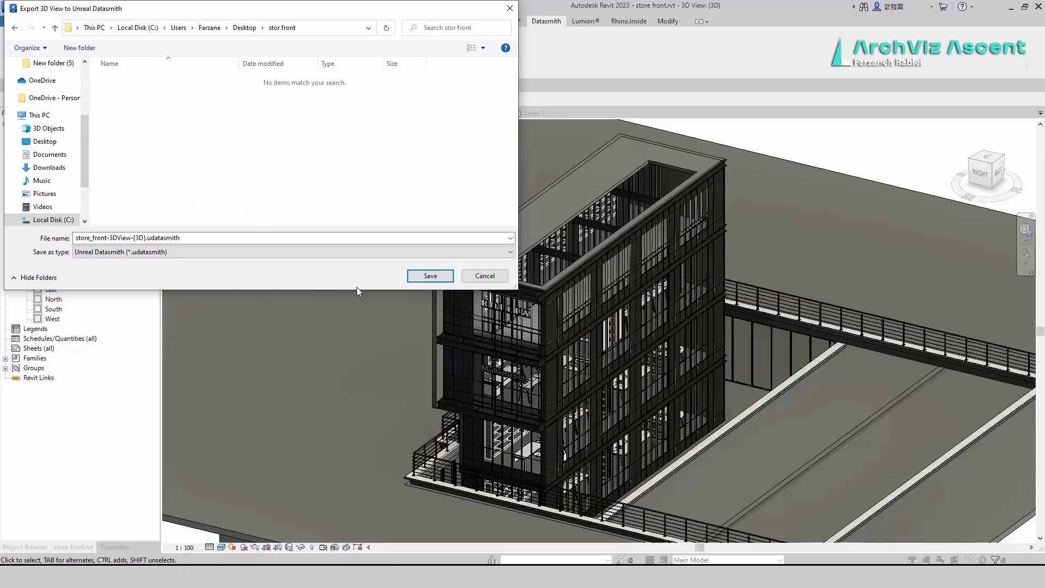
click(430, 276)
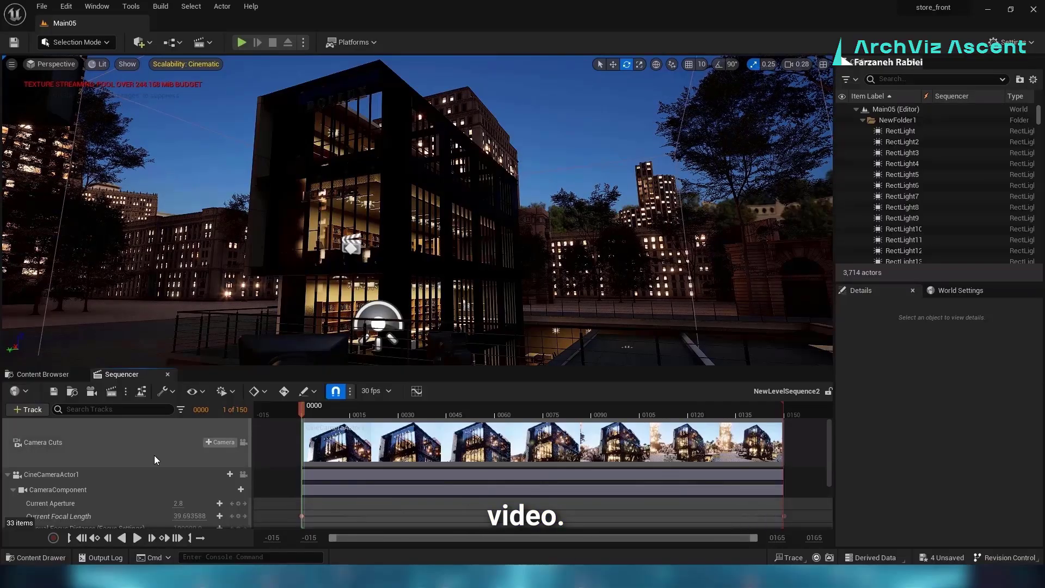
In Unreal Editor, view the level through the Camera Cuts track of NewLevelSequence2 and play the sequence.
click(208, 454)
click(243, 443)
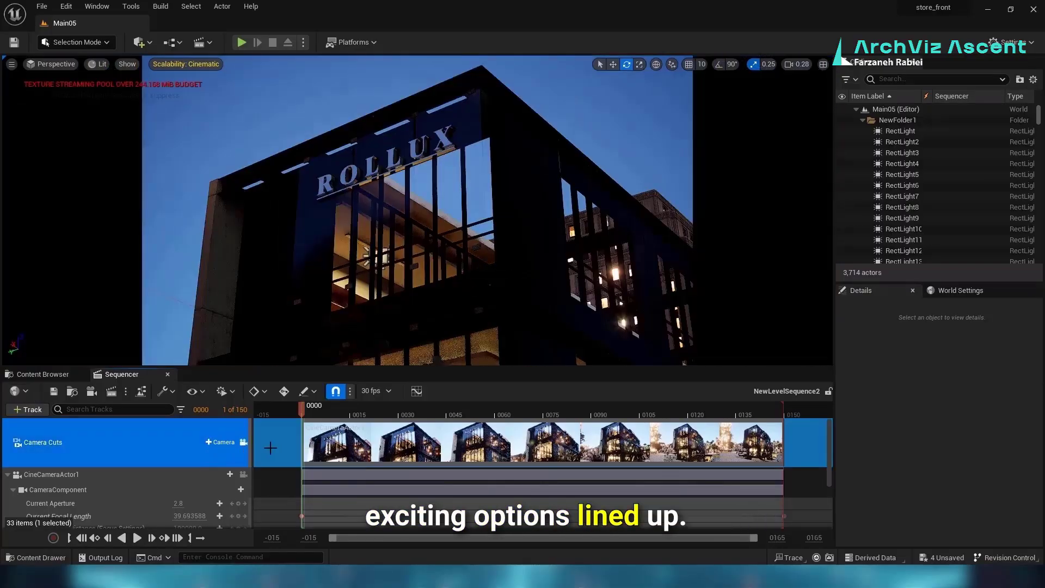
key(space)
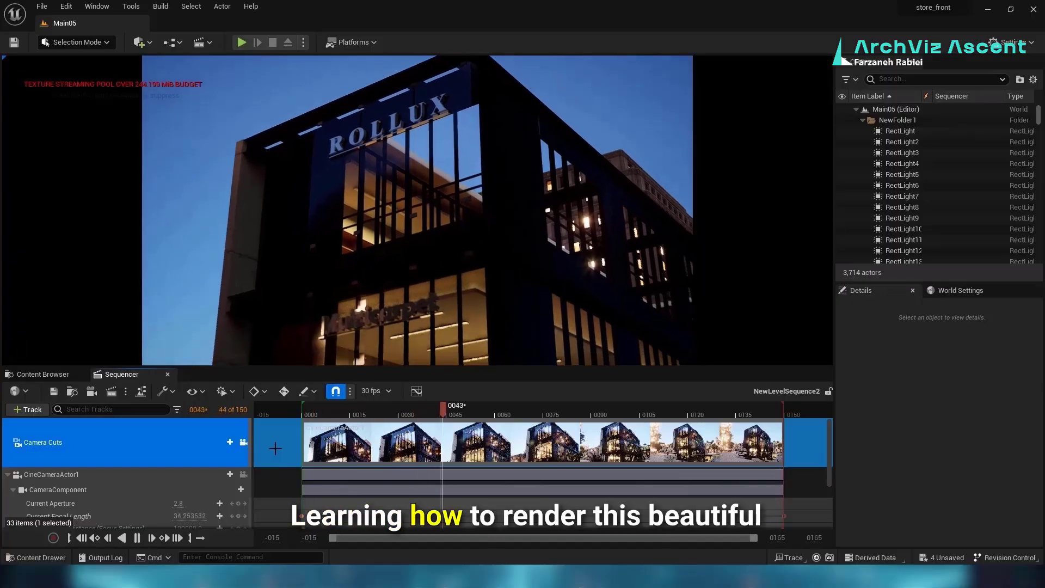